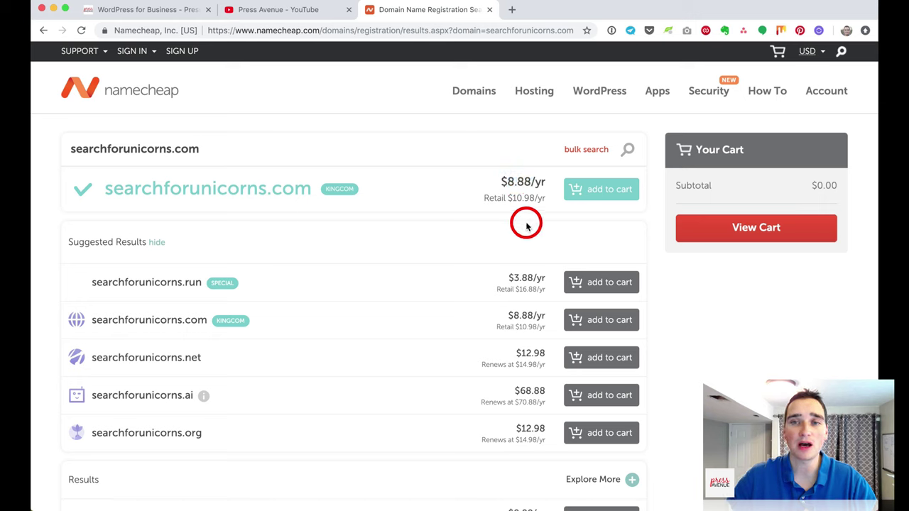
Step: Highlight the .com retail price and the searched domain name in the top result
{"action": "left_click_drag", "start_coordinate": [483, 196], "coordinate": [541, 195]}
{"action": "left_click", "coordinate": [542, 213]}
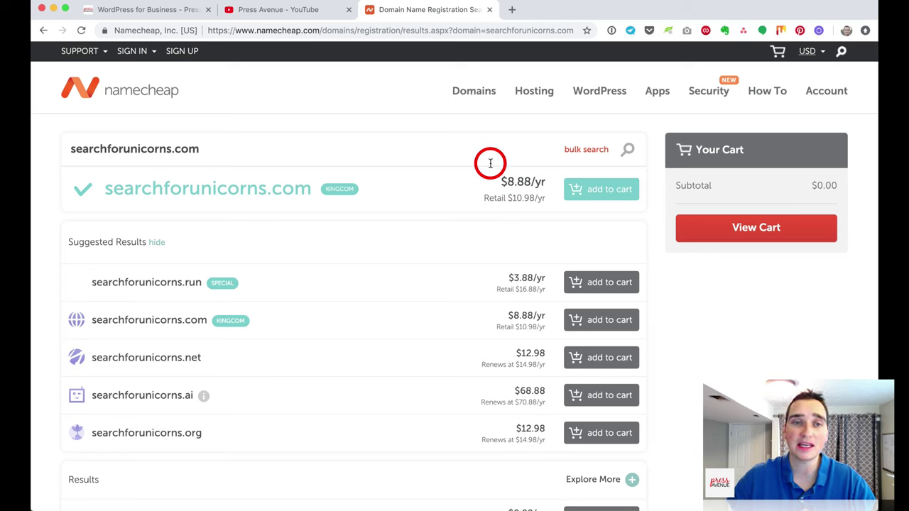
{"action": "left_click_drag", "start_coordinate": [106, 189], "coordinate": [305, 187]}
{"action": "left_click", "coordinate": [373, 187]}
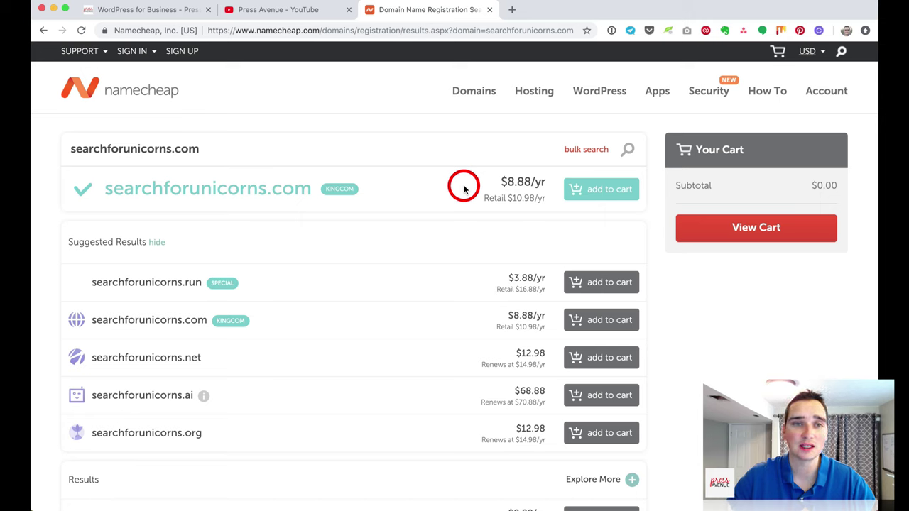
{"action": "left_click_drag", "start_coordinate": [102, 190], "coordinate": [317, 199]}
{"action": "left_click", "coordinate": [312, 199]}
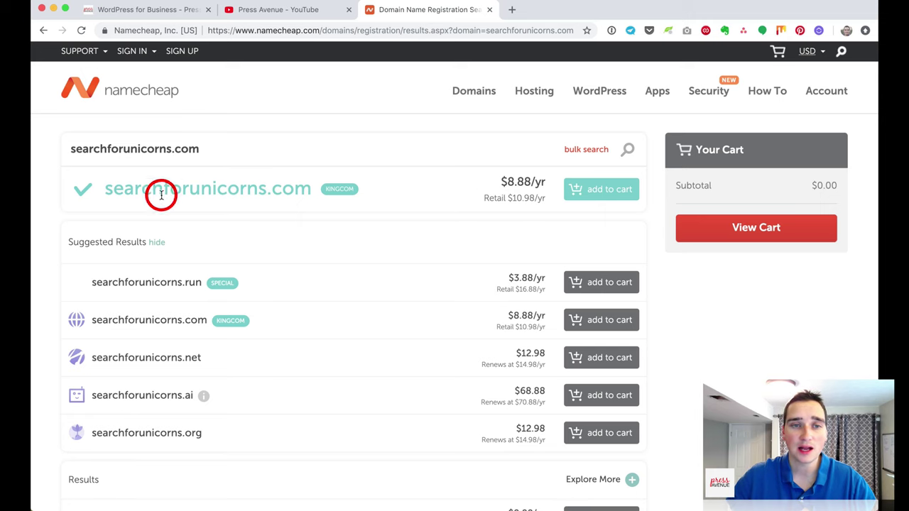
Step: Browse the suggested extensions, pointing out the .vip $12.88 and .travel prices
{"action": "scroll", "coordinate": [424, 317], "scroll_direction": "down", "scroll_amount": 4}
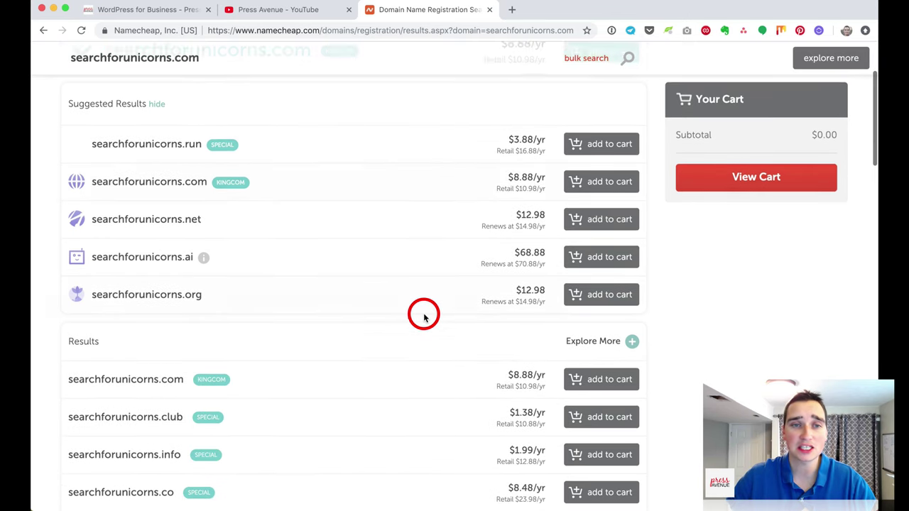
{"action": "scroll", "coordinate": [422, 314], "scroll_direction": "up", "scroll_amount": 1}
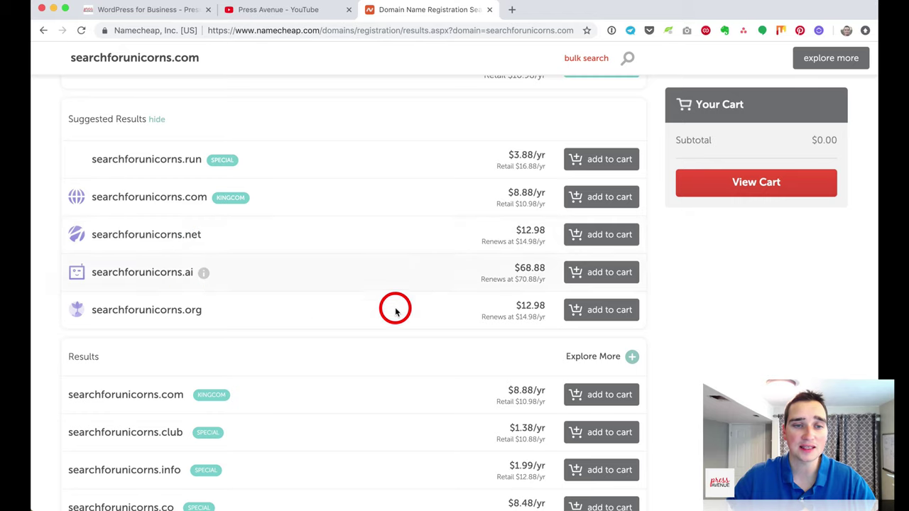
{"action": "scroll", "coordinate": [408, 310], "scroll_direction": "down", "scroll_amount": 10}
{"action": "scroll", "coordinate": [349, 299], "scroll_direction": "down", "scroll_amount": 7}
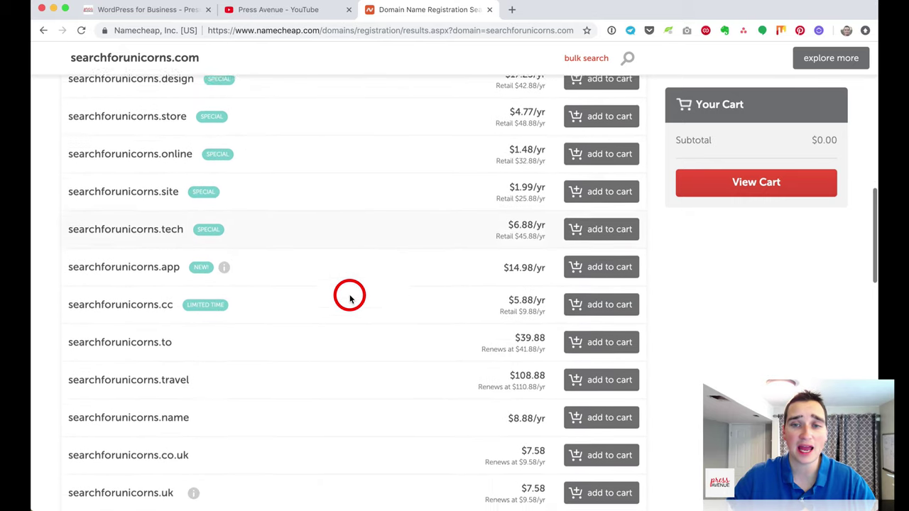
{"action": "scroll", "coordinate": [348, 298], "scroll_direction": "up", "scroll_amount": 5}
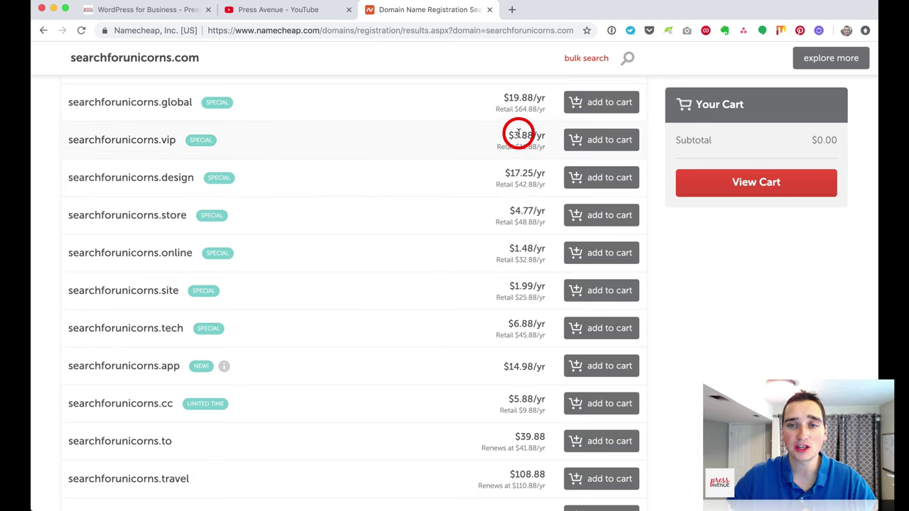
{"action": "left_click_drag", "start_coordinate": [515, 146], "coordinate": [532, 146]}
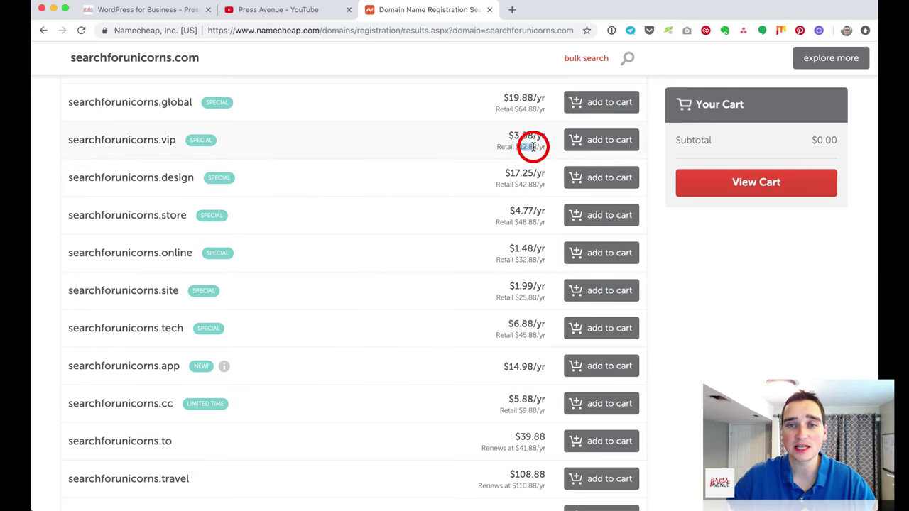
{"action": "scroll", "coordinate": [386, 154], "scroll_direction": "down", "scroll_amount": 2}
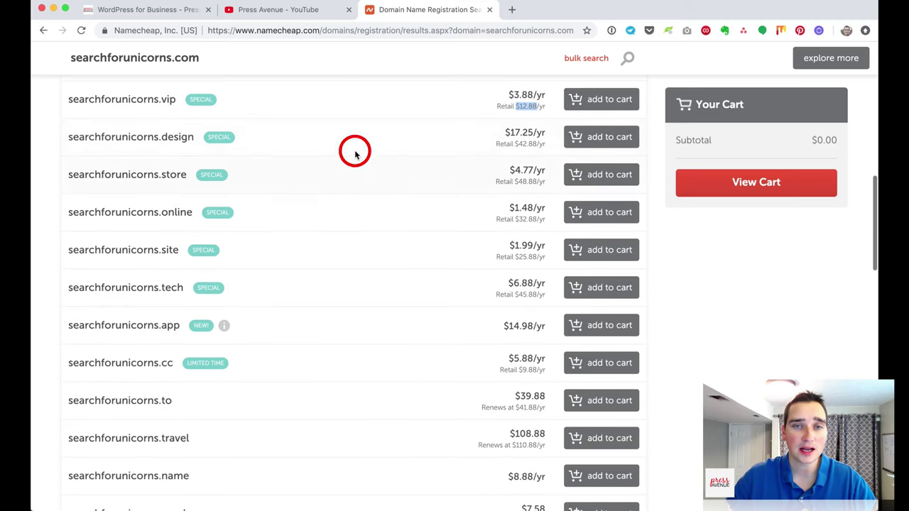
{"action": "left_click", "coordinate": [523, 142]}
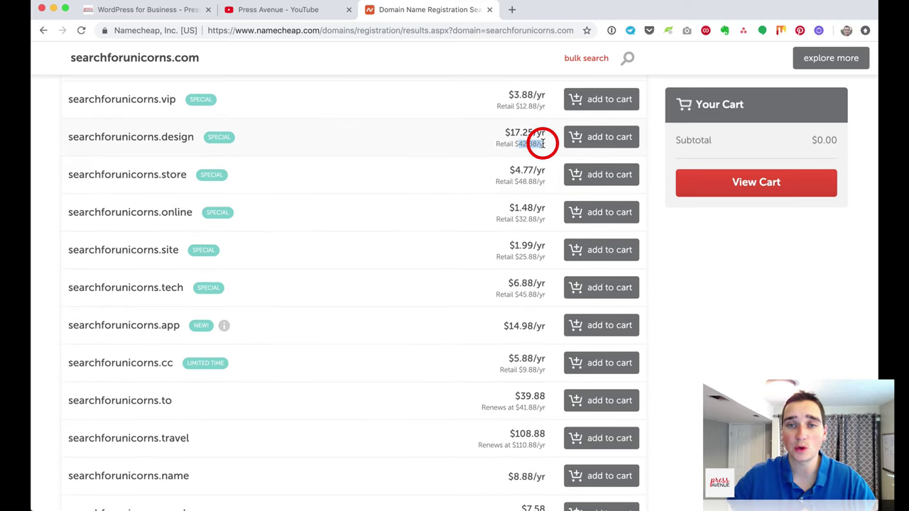
{"action": "scroll", "coordinate": [360, 195], "scroll_direction": "down", "scroll_amount": 7}
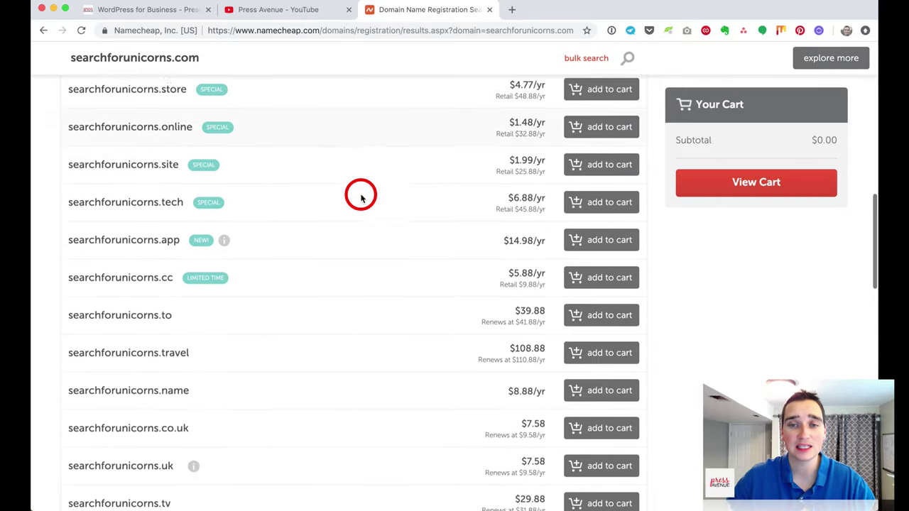
{"action": "scroll", "coordinate": [360, 198], "scroll_direction": "down", "scroll_amount": 1}
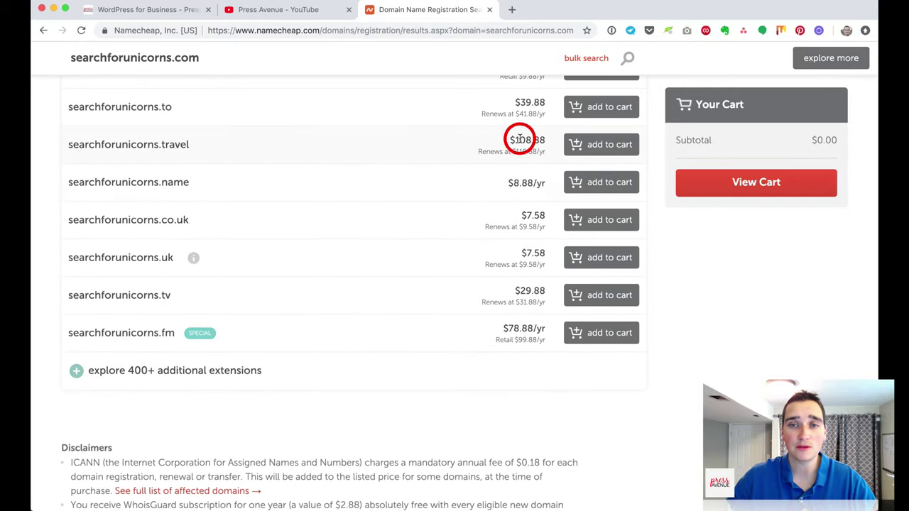
{"action": "left_click_drag", "start_coordinate": [517, 139], "coordinate": [545, 144]}
{"action": "scroll", "coordinate": [545, 144], "scroll_direction": "up", "scroll_amount": 1}
{"action": "left_click", "coordinate": [546, 145]}
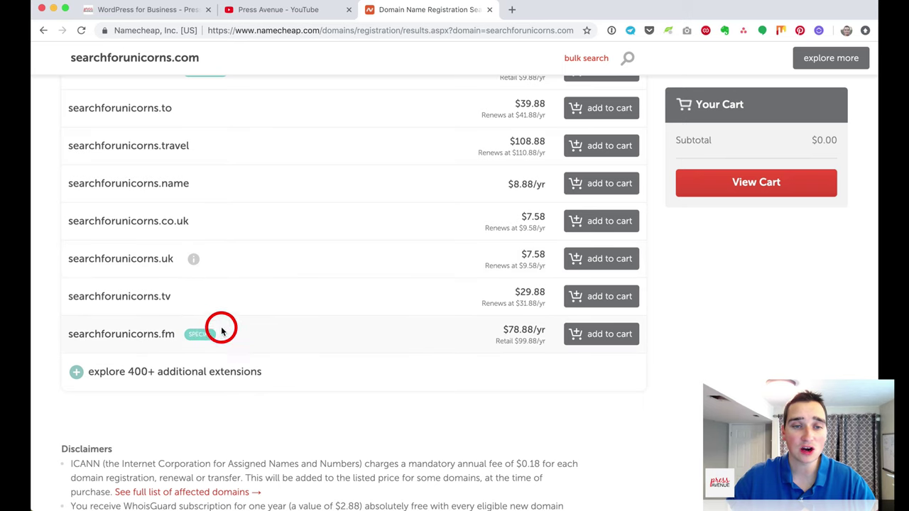
Step: Show all 400+ extensions, filter by Marketing & Sales and Services, then switch back to Popular
{"action": "left_click", "coordinate": [78, 376]}
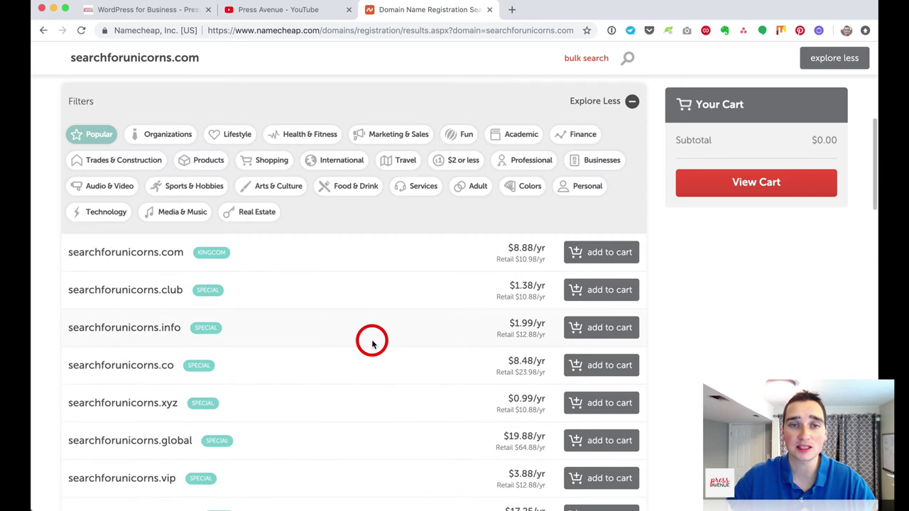
{"action": "left_click", "coordinate": [402, 133]}
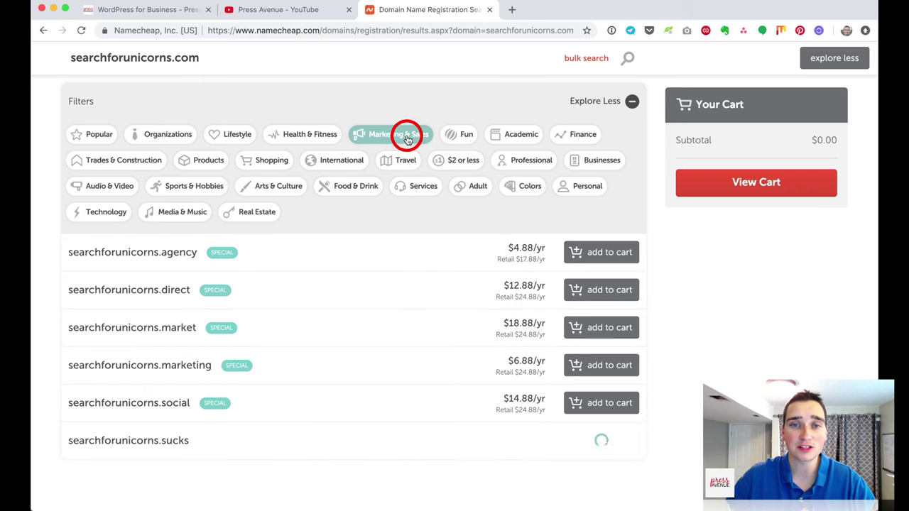
{"action": "scroll", "coordinate": [393, 263], "scroll_direction": "down", "scroll_amount": 1}
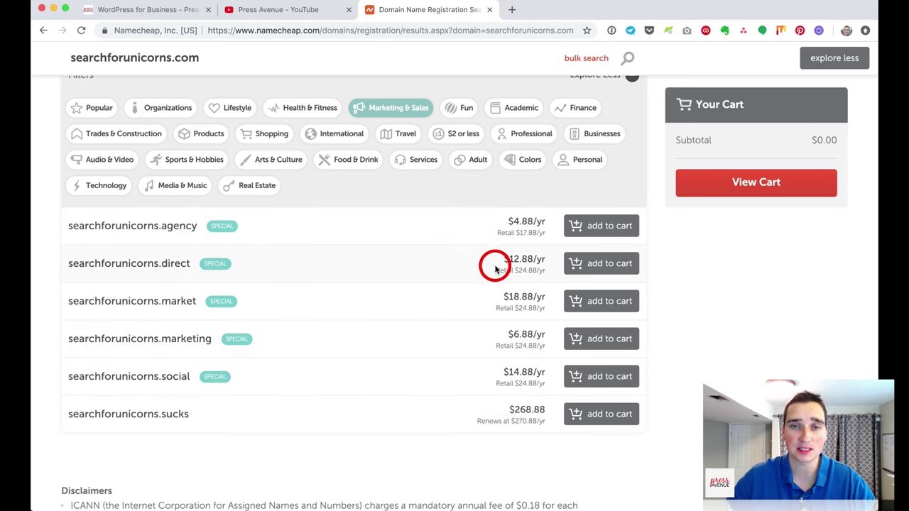
{"action": "left_click", "coordinate": [421, 160]}
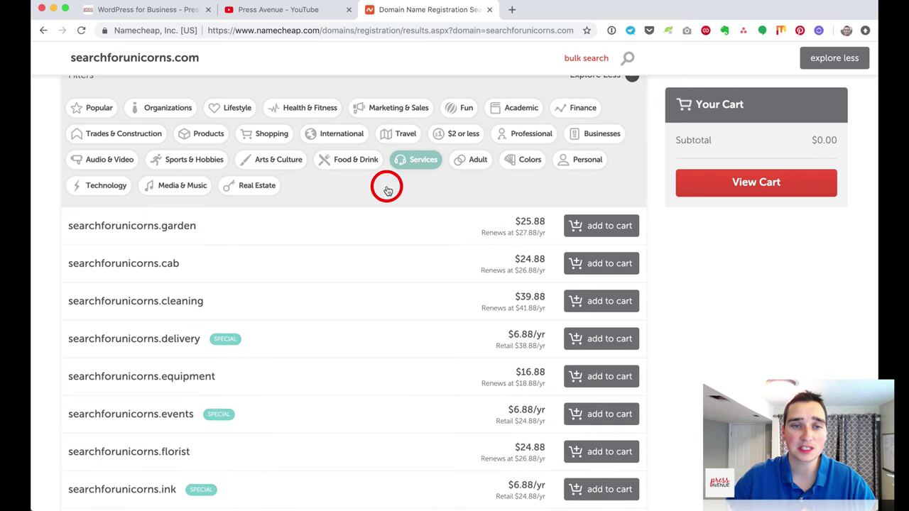
{"action": "scroll", "coordinate": [402, 374], "scroll_direction": "up", "scroll_amount": 1}
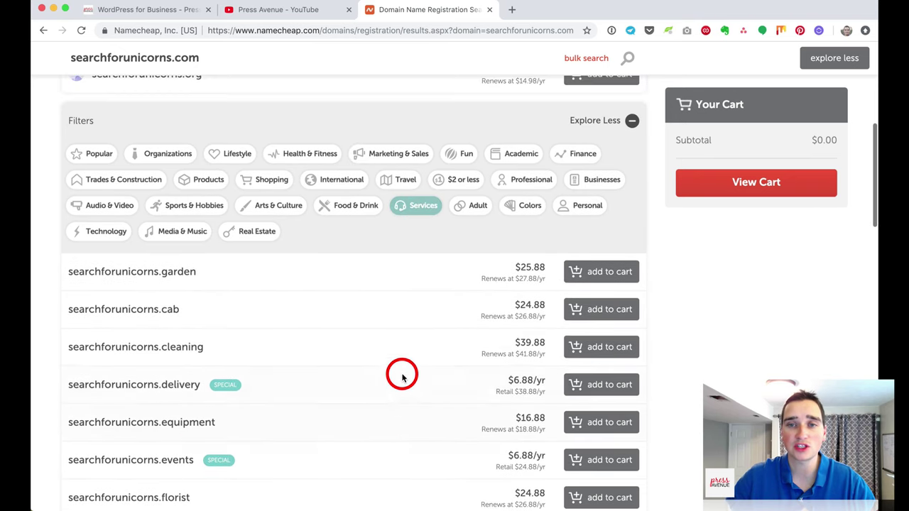
{"action": "scroll", "coordinate": [426, 329], "scroll_direction": "up", "scroll_amount": 3}
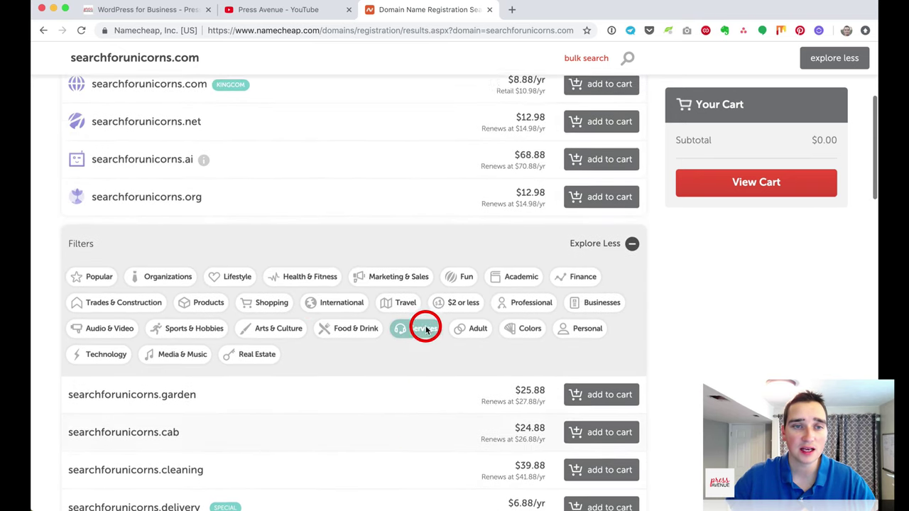
{"action": "left_click", "coordinate": [91, 284]}
{"action": "scroll", "coordinate": [406, 314], "scroll_direction": "down", "scroll_amount": 3}
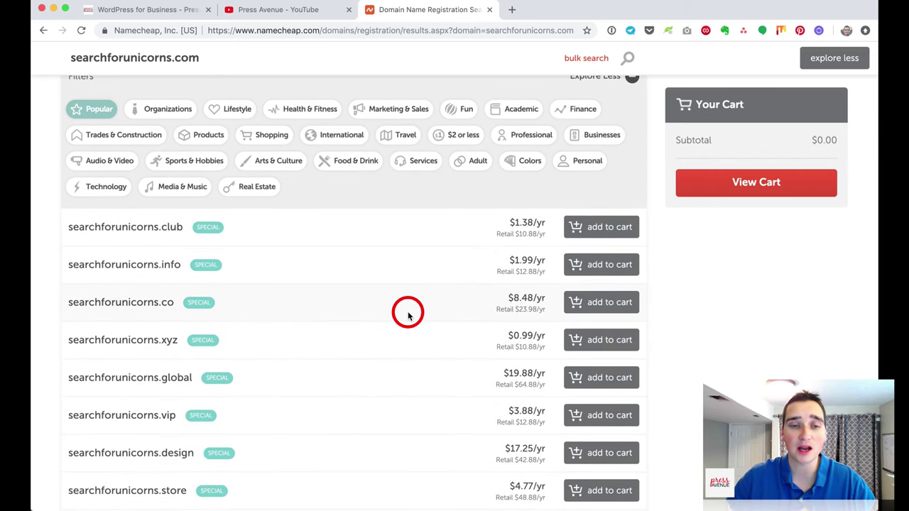
{"action": "scroll", "coordinate": [408, 314], "scroll_direction": "up", "scroll_amount": 8}
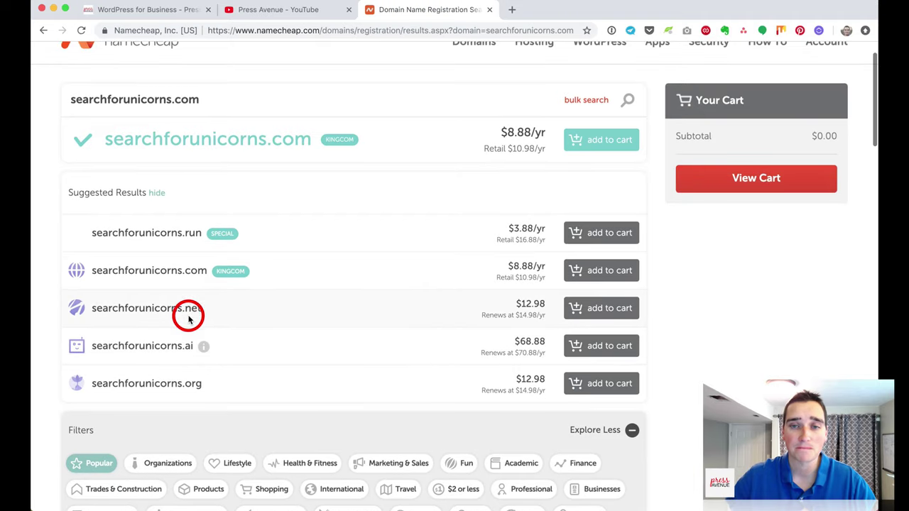
{"action": "scroll", "coordinate": [188, 318], "scroll_direction": "up", "scroll_amount": 2}
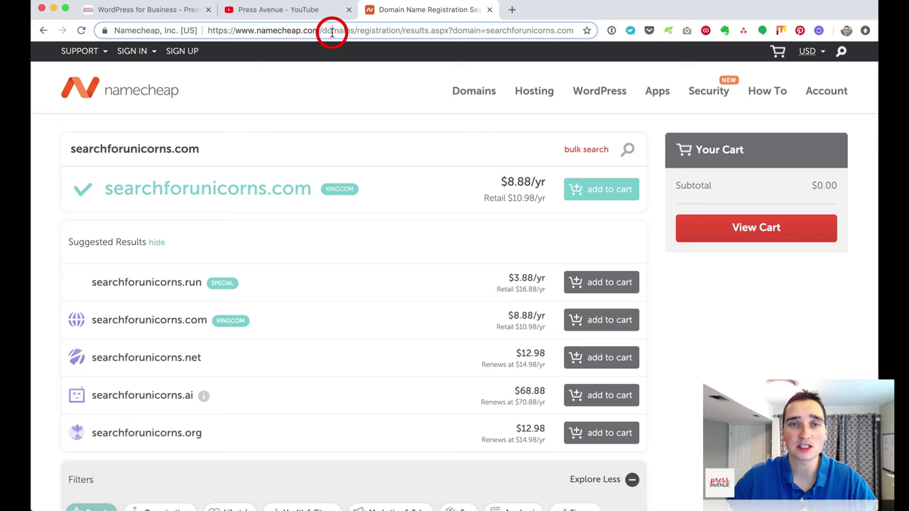
Step: Go to the Namecheap promos/coupons page and review the coupon validity dates and discount coverage
{"action": "left_click_drag", "start_coordinate": [323, 30], "coordinate": [345, 56]}
{"action": "type", "text": "ps://www.namecheap.com/promos"}
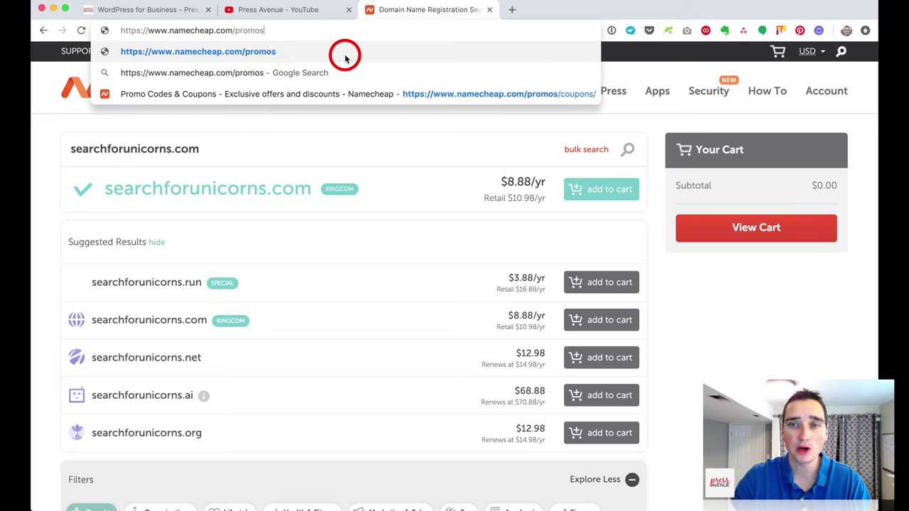
{"action": "type", "text": "/coupo"}
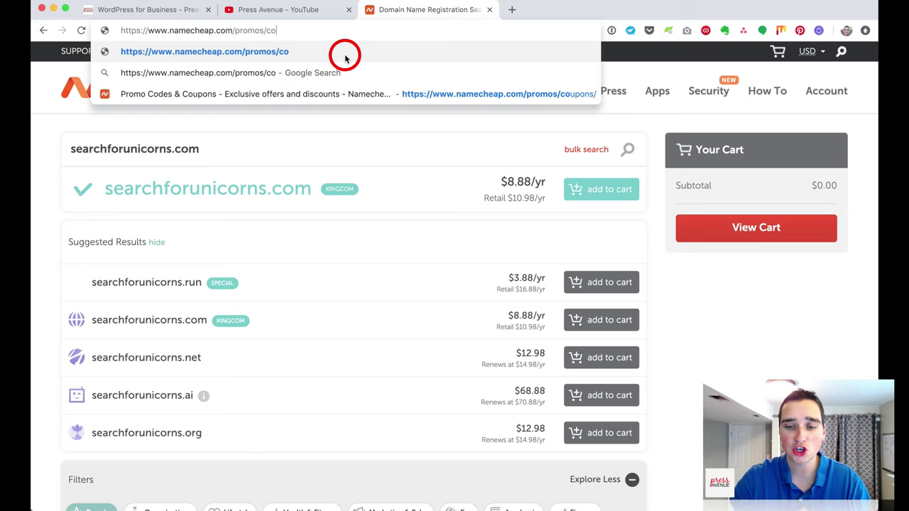
{"action": "type", "text": "ns"}
{"action": "key", "text": "Return"}
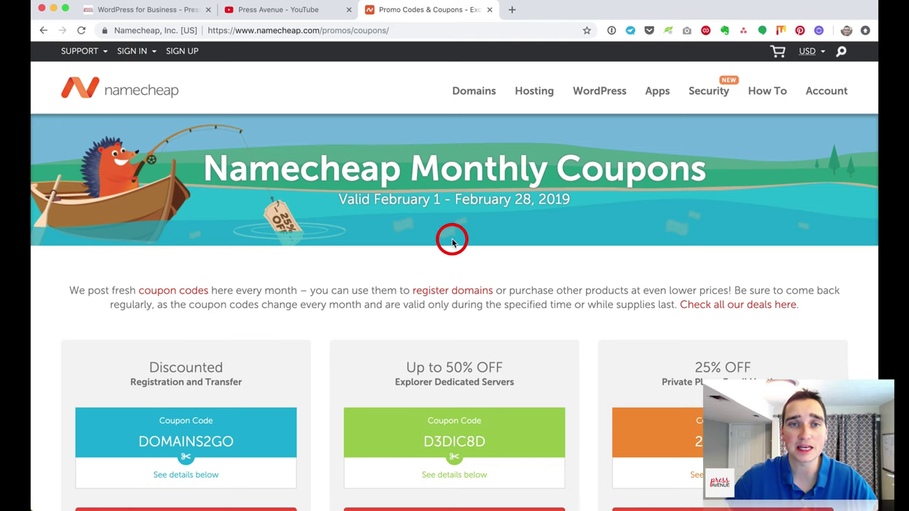
{"action": "scroll", "coordinate": [452, 238], "scroll_direction": "down", "scroll_amount": 2}
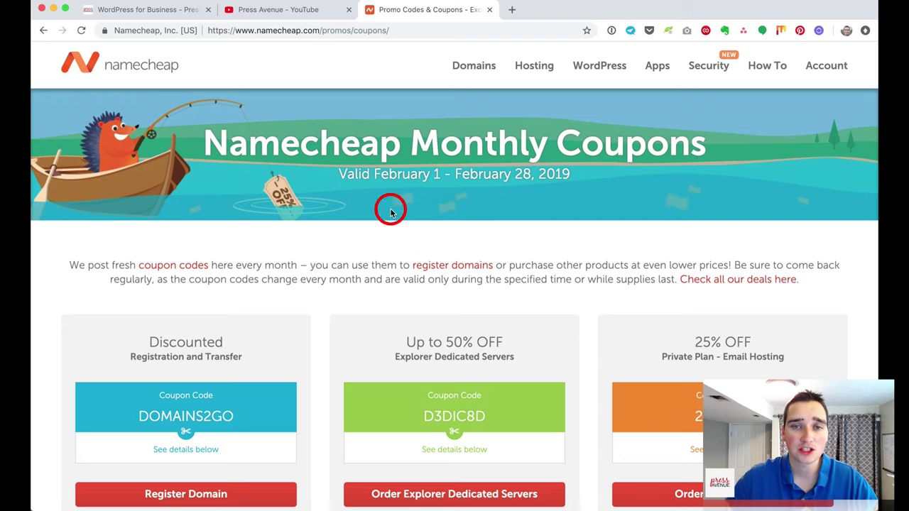
{"action": "left_click_drag", "start_coordinate": [352, 167], "coordinate": [571, 179]}
{"action": "left_click", "coordinate": [571, 179]}
{"action": "scroll", "coordinate": [452, 221], "scroll_direction": "down", "scroll_amount": 5}
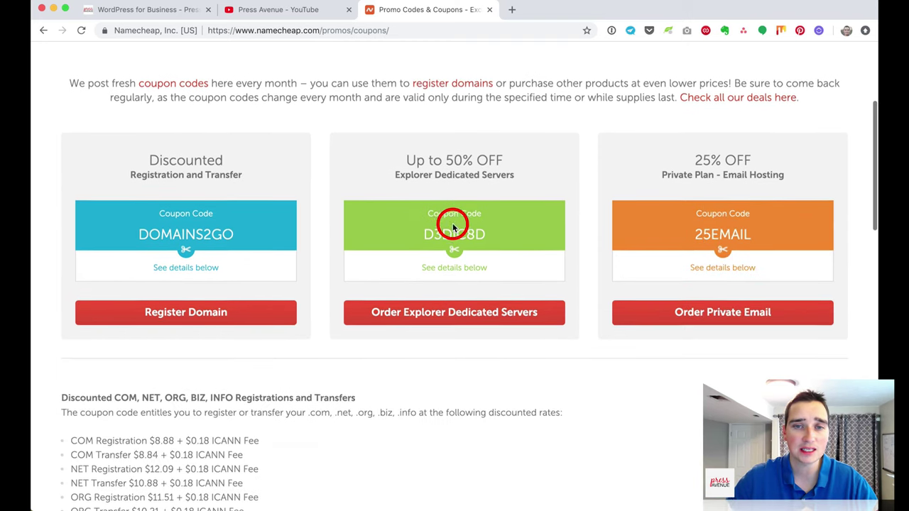
{"action": "left_click_drag", "start_coordinate": [135, 171], "coordinate": [249, 173]}
{"action": "left_click", "coordinate": [249, 177]}
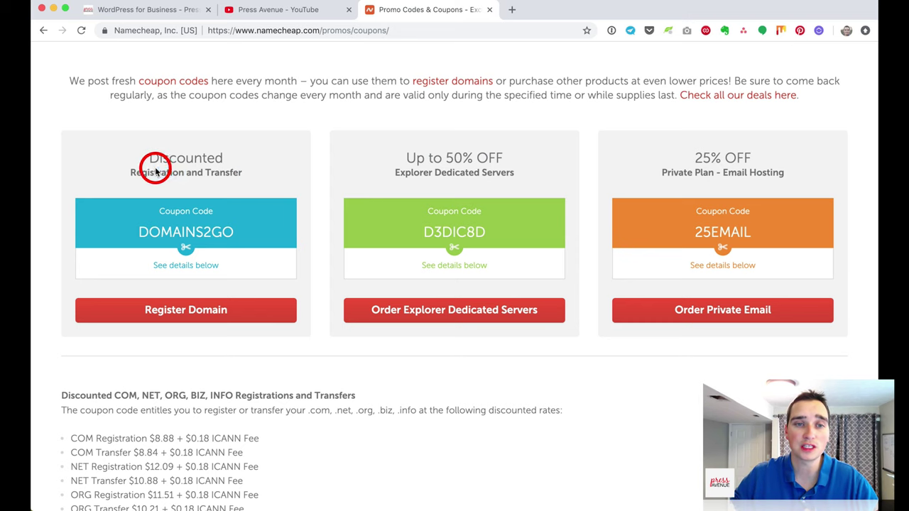
Step: Select the DOMAINS2GO code and review the .com registration rate and other monthly offers
{"action": "double_click", "coordinate": [178, 231]}
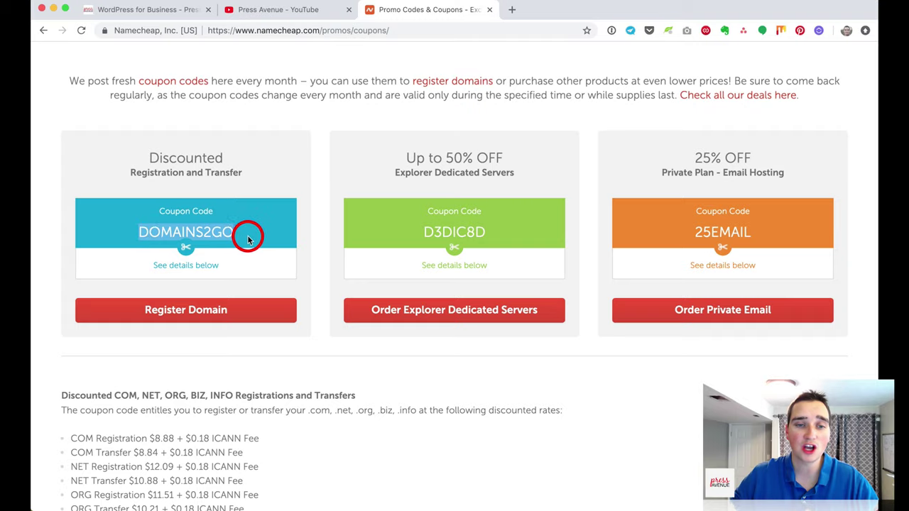
{"action": "scroll", "coordinate": [249, 235], "scroll_direction": "down", "scroll_amount": 5}
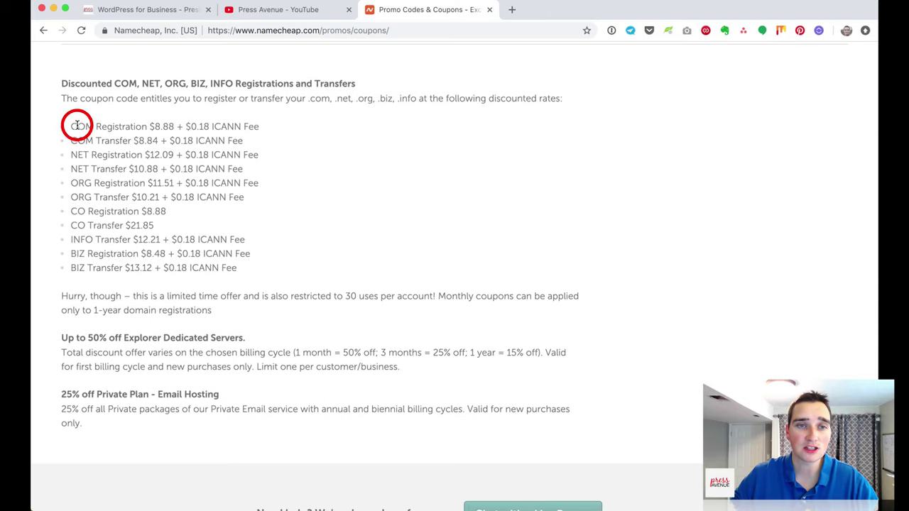
{"action": "left_click_drag", "start_coordinate": [73, 124], "coordinate": [260, 126]}
{"action": "left_click", "coordinate": [160, 125]}
{"action": "left_click", "coordinate": [258, 126]}
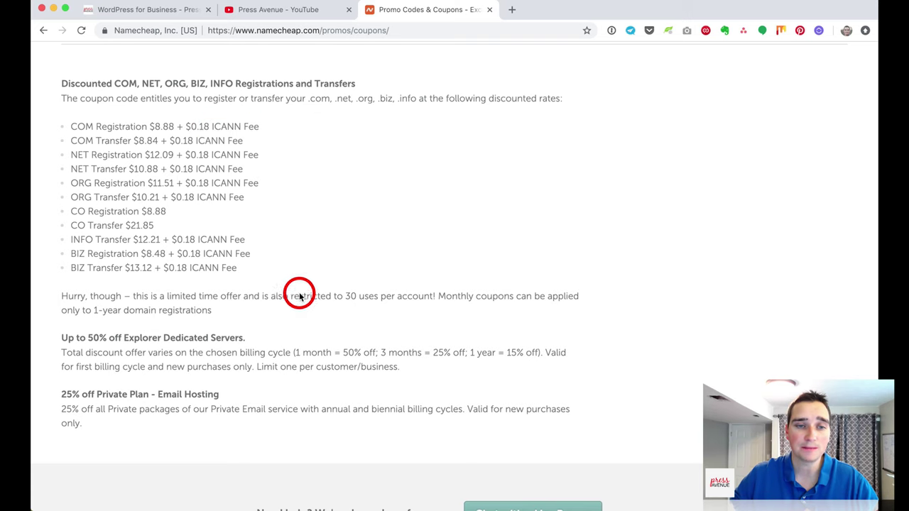
{"action": "scroll", "coordinate": [331, 364], "scroll_direction": "up", "scroll_amount": 5}
{"action": "left_click_drag", "start_coordinate": [394, 201], "coordinate": [523, 203]}
{"action": "left_click", "coordinate": [524, 203]}
{"action": "left_click_drag", "start_coordinate": [682, 210], "coordinate": [795, 203]}
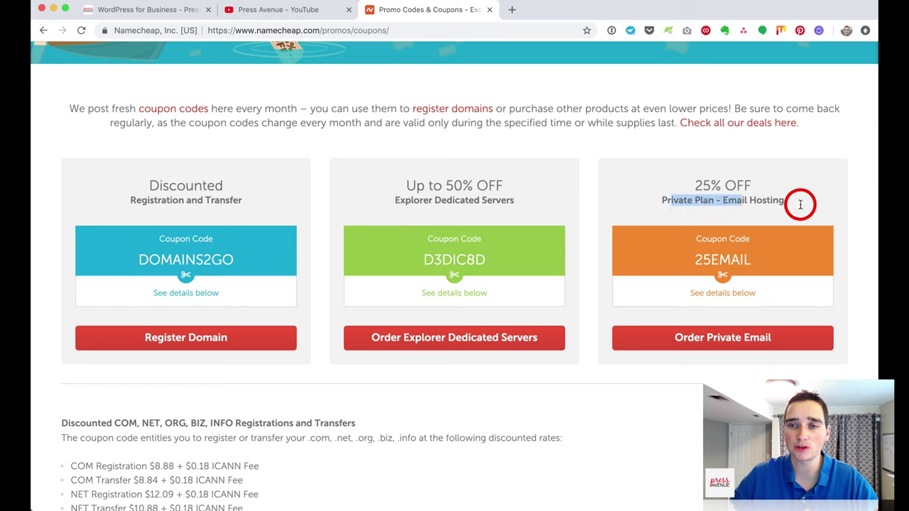
{"action": "left_click", "coordinate": [819, 203]}
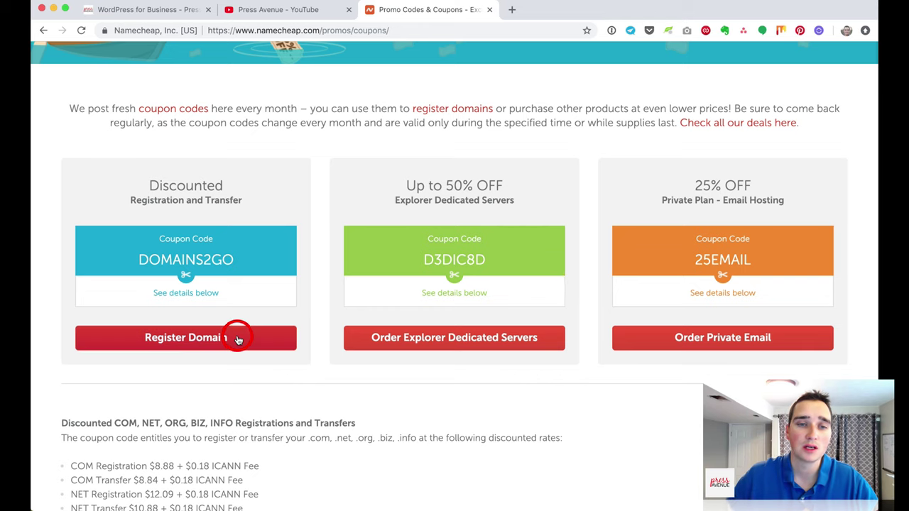
{"action": "scroll", "coordinate": [237, 337], "scroll_direction": "up", "scroll_amount": 2}
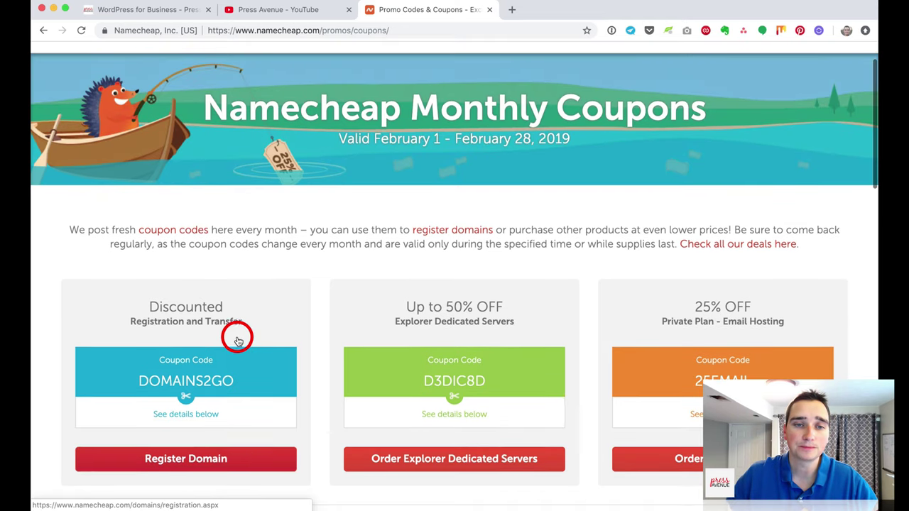
Step: Copy the DOMAINS2GO coupon code and go back to the searchforunicorns.com results
{"action": "right_click", "coordinate": [211, 378]}
{"action": "left_click", "coordinate": [240, 357]}
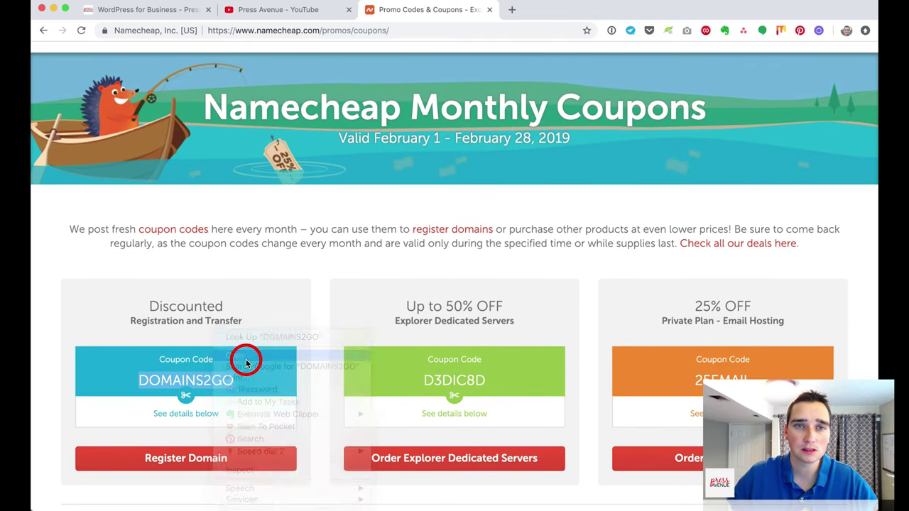
{"action": "scroll", "coordinate": [246, 359], "scroll_direction": "up", "scroll_amount": 2}
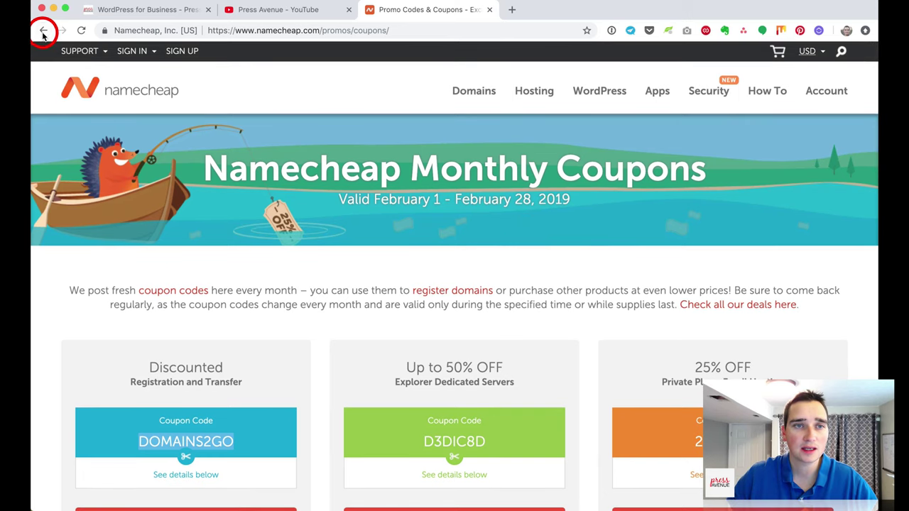
{"action": "left_click", "coordinate": [44, 31]}
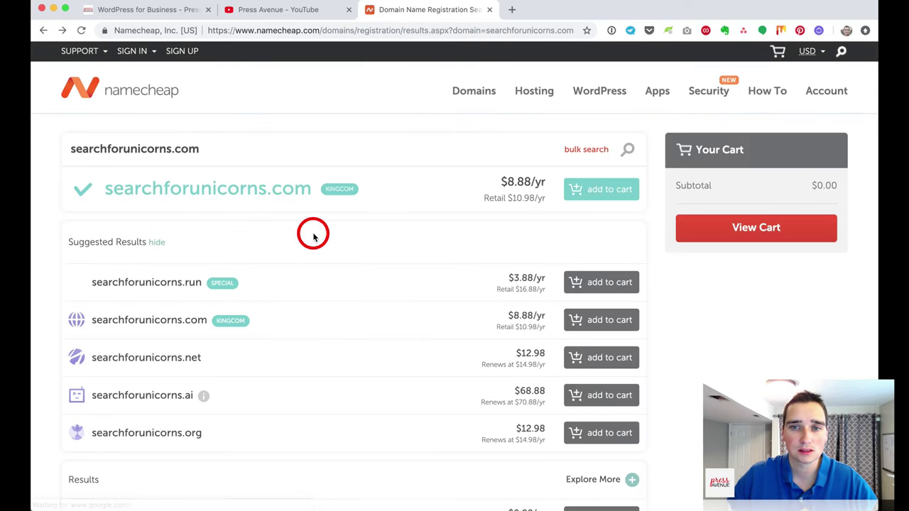
Step: Add searchforunicorns.com at $8.88 to the cart and view the $9.06 cart
{"action": "left_click", "coordinate": [601, 191]}
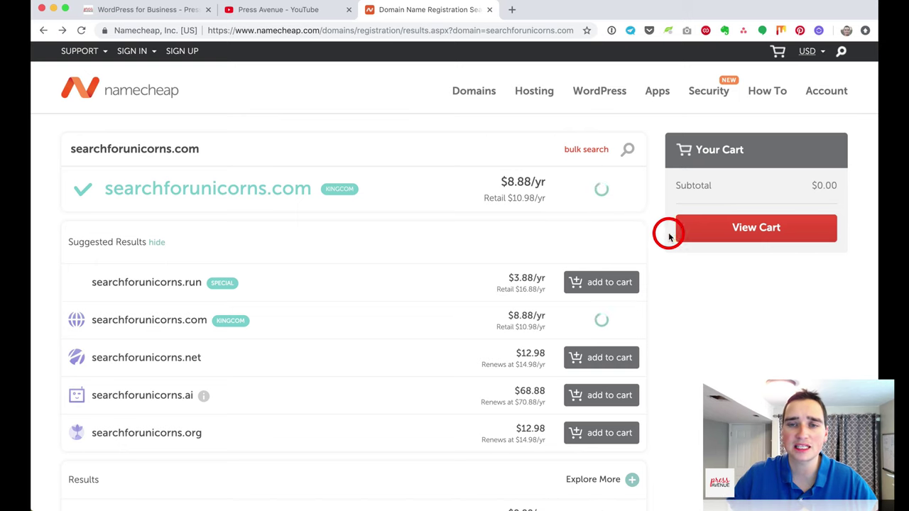
{"action": "scroll", "coordinate": [519, 196], "scroll_direction": "up", "scroll_amount": 2}
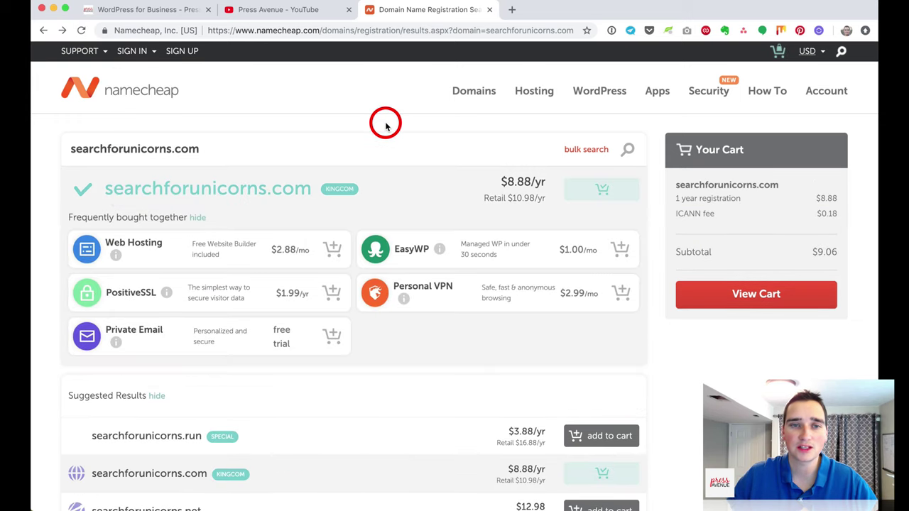
{"action": "scroll", "coordinate": [395, 211], "scroll_direction": "down", "scroll_amount": 1}
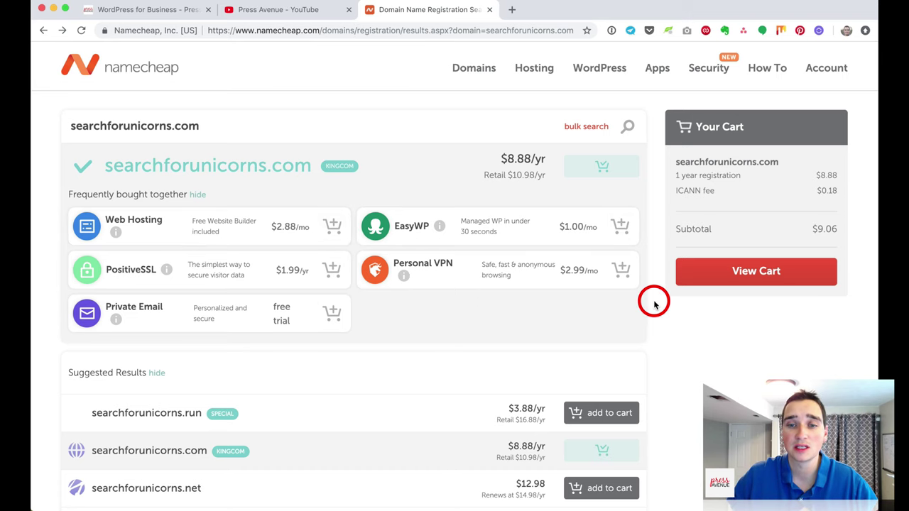
{"action": "left_click", "coordinate": [767, 277]}
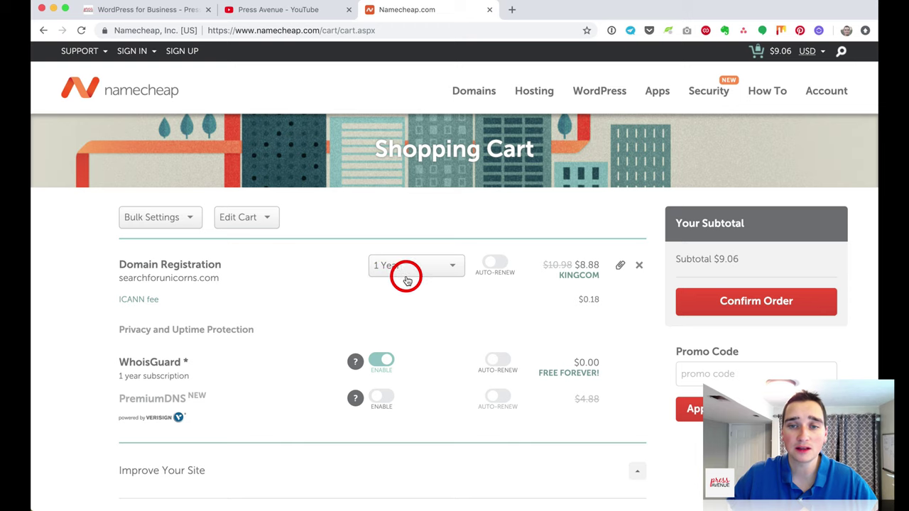
Step: Switch on Auto-Renew for the searchforunicorns.com registration and review the ICANN fee and WhoisGuard items
{"action": "left_click", "coordinate": [499, 265]}
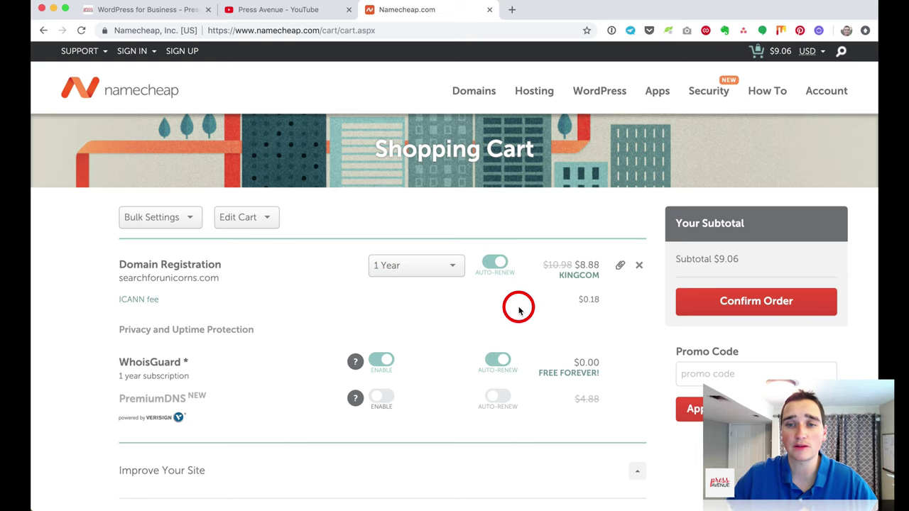
{"action": "scroll", "coordinate": [517, 306], "scroll_direction": "down", "scroll_amount": 2}
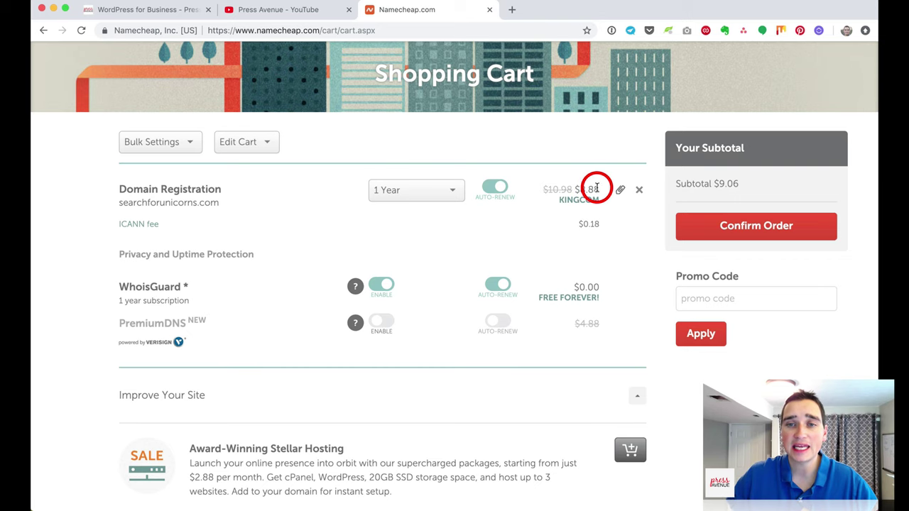
{"action": "double_click", "coordinate": [582, 222]}
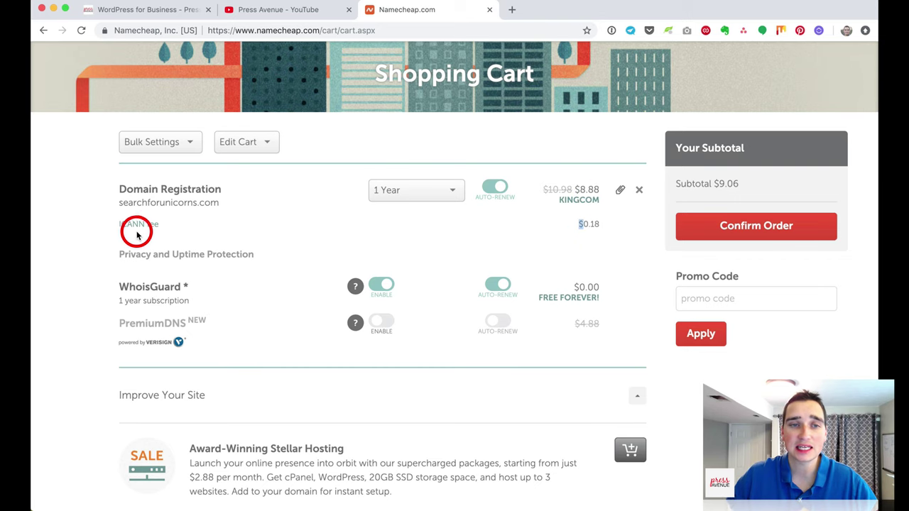
{"action": "scroll", "coordinate": [235, 236], "scroll_direction": "down", "scroll_amount": 2}
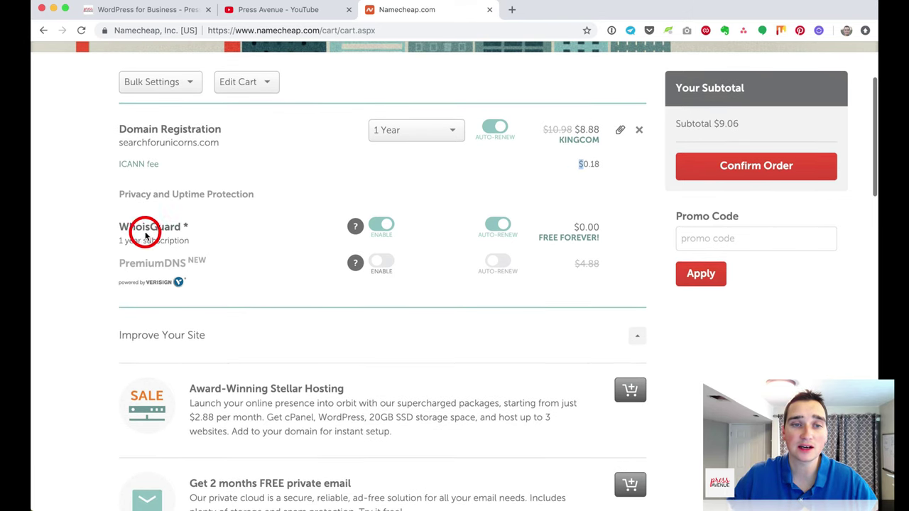
{"action": "left_click_drag", "start_coordinate": [129, 225], "coordinate": [254, 235]}
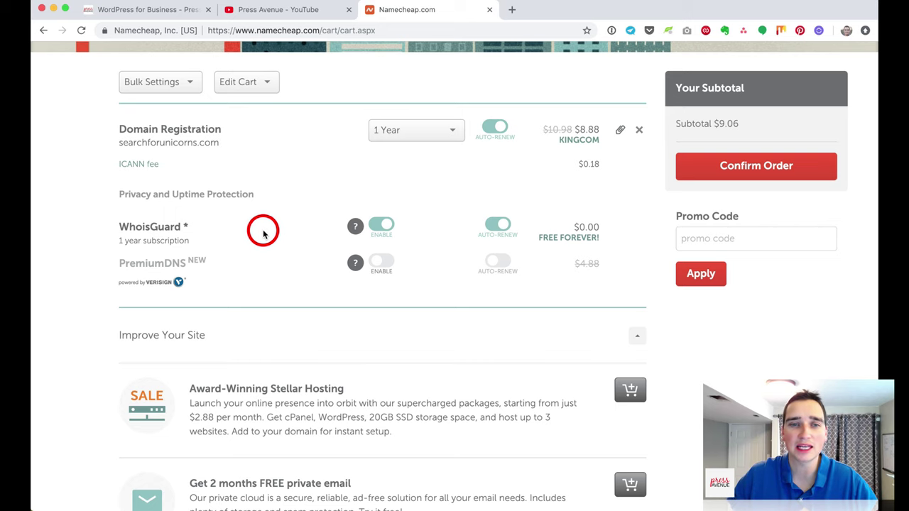
{"action": "scroll", "coordinate": [267, 231], "scroll_direction": "up", "scroll_amount": 4}
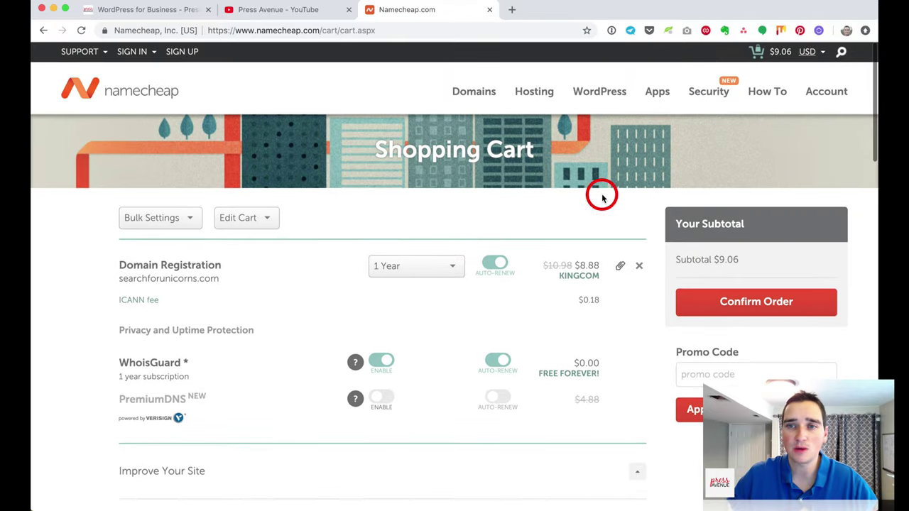
Step: Open the WhoisGuard page from the Security menu in a new tab and switch to it
{"action": "mouse_move", "coordinate": [710, 95]}
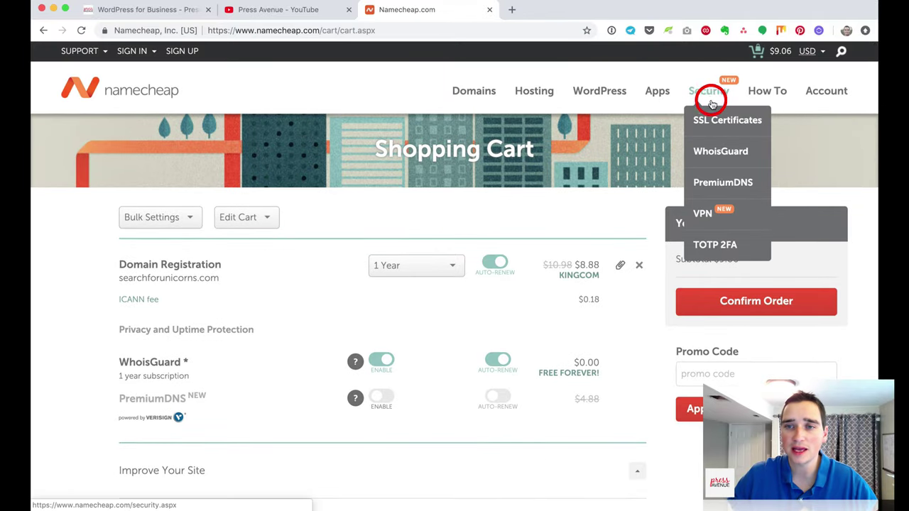
{"action": "right_click", "coordinate": [719, 155]}
{"action": "left_click", "coordinate": [781, 153]}
{"action": "left_click", "coordinate": [534, 10]}
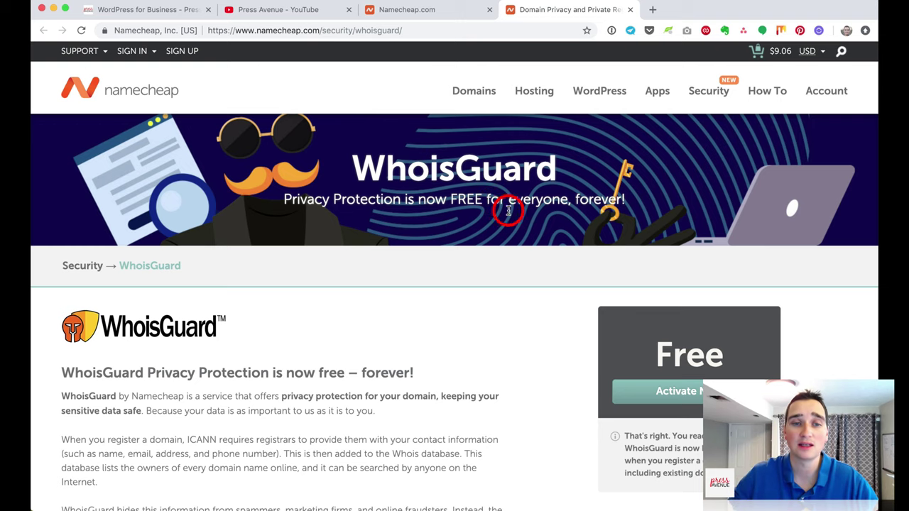
Step: Read through the WhoisGuard page, including Contact Info Shield, down to the registrar comparison
{"action": "scroll", "coordinate": [515, 234], "scroll_direction": "down", "scroll_amount": 5}
{"action": "left_click_drag", "start_coordinate": [112, 213], "coordinate": [420, 210]}
{"action": "left_click", "coordinate": [422, 244]}
{"action": "scroll", "coordinate": [424, 244], "scroll_direction": "down", "scroll_amount": 12}
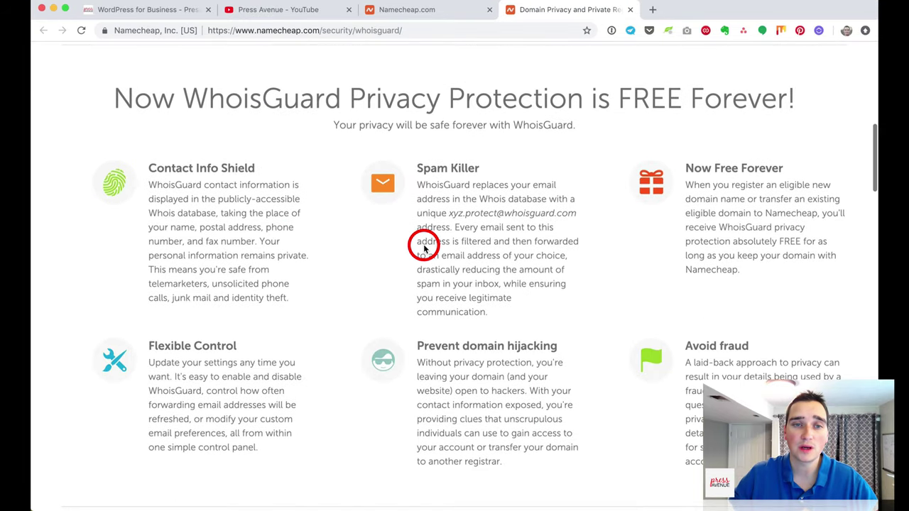
{"action": "scroll", "coordinate": [424, 247], "scroll_direction": "down", "scroll_amount": 3}
{"action": "left_click_drag", "start_coordinate": [189, 71], "coordinate": [301, 75]}
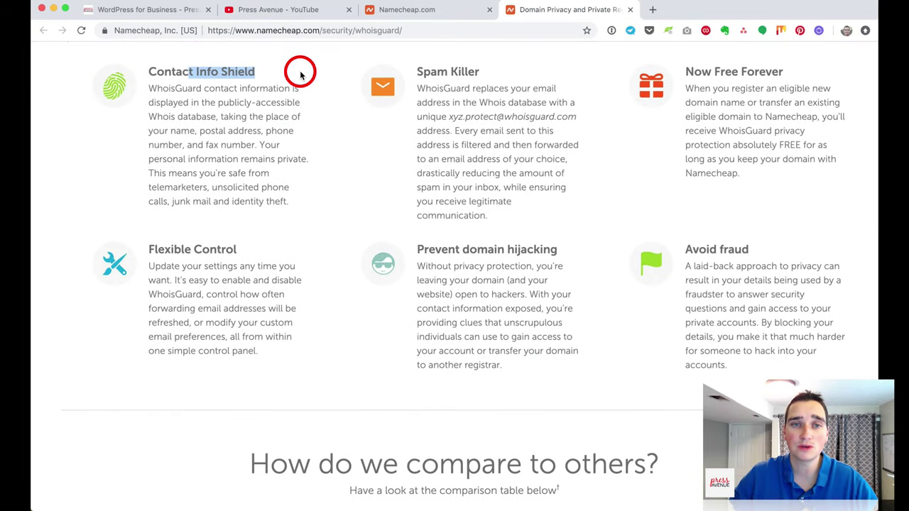
{"action": "left_click", "coordinate": [300, 76]}
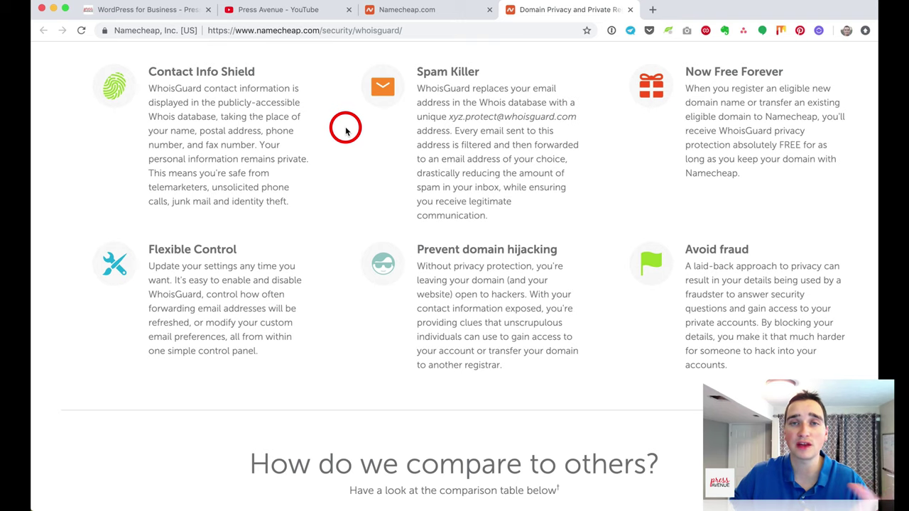
{"action": "scroll", "coordinate": [438, 176], "scroll_direction": "up", "scroll_amount": 2}
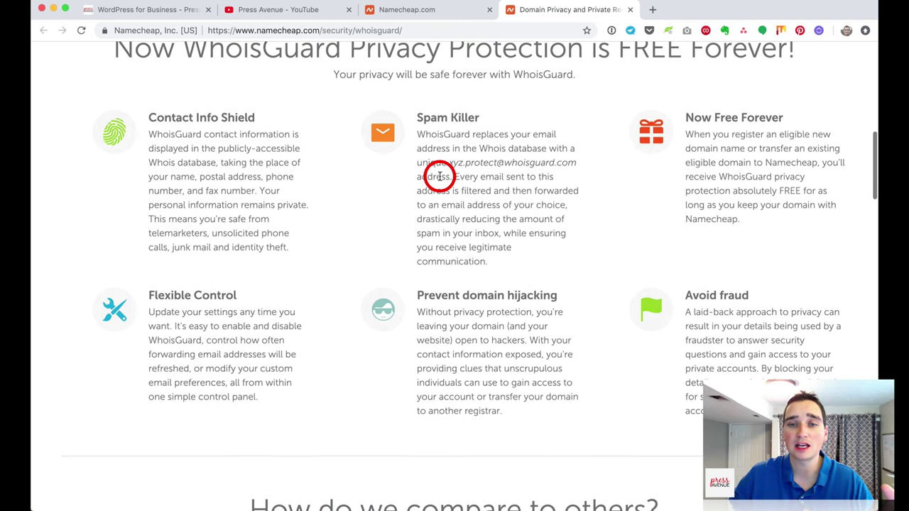
{"action": "scroll", "coordinate": [439, 176], "scroll_direction": "up", "scroll_amount": 10}
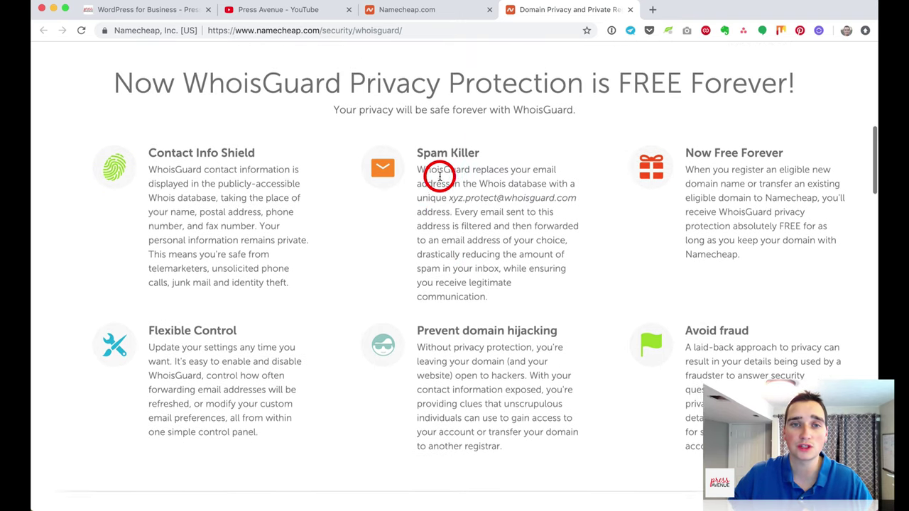
{"action": "scroll", "coordinate": [439, 176], "scroll_direction": "up", "scroll_amount": 6}
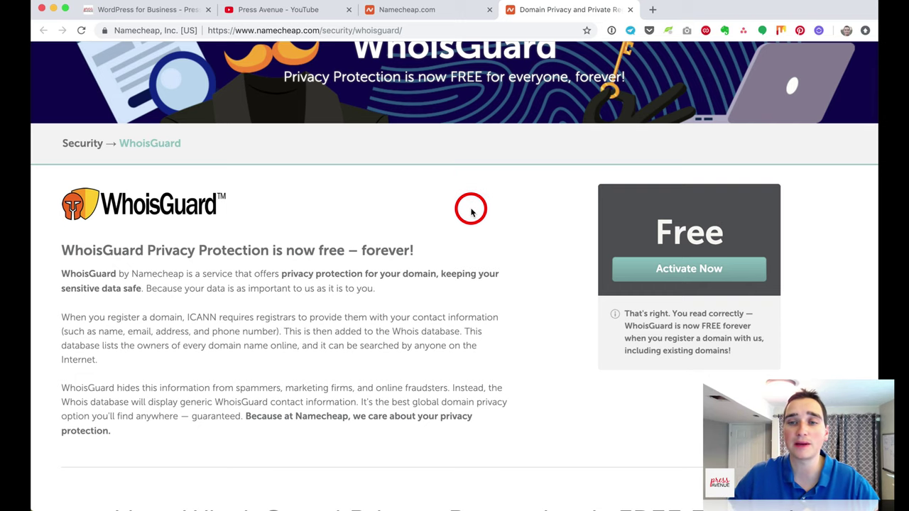
{"action": "scroll", "coordinate": [284, 267], "scroll_direction": "down", "scroll_amount": 10}
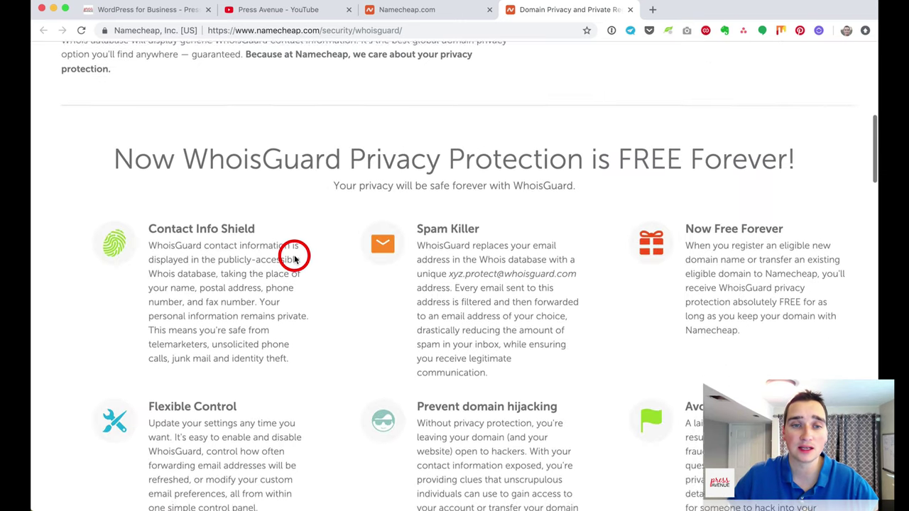
{"action": "scroll", "coordinate": [351, 265], "scroll_direction": "down", "scroll_amount": 6}
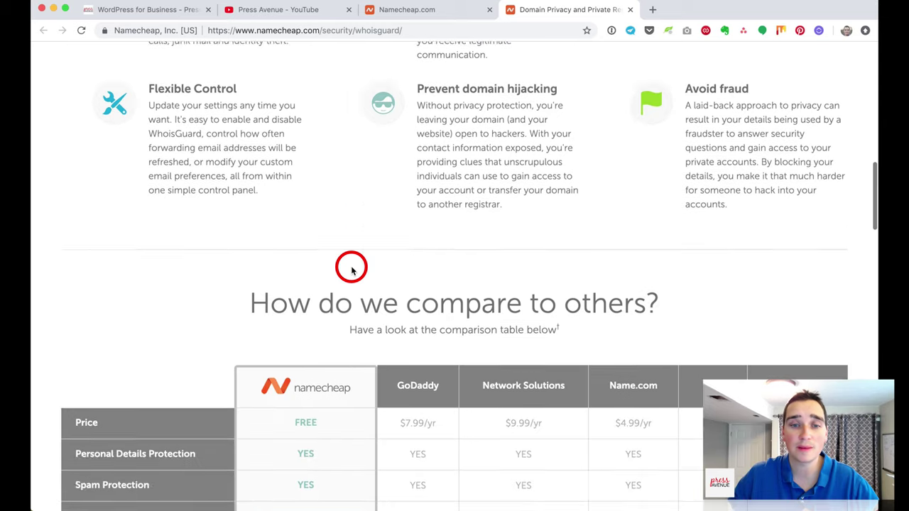
{"action": "scroll", "coordinate": [350, 275], "scroll_direction": "up", "scroll_amount": 1}
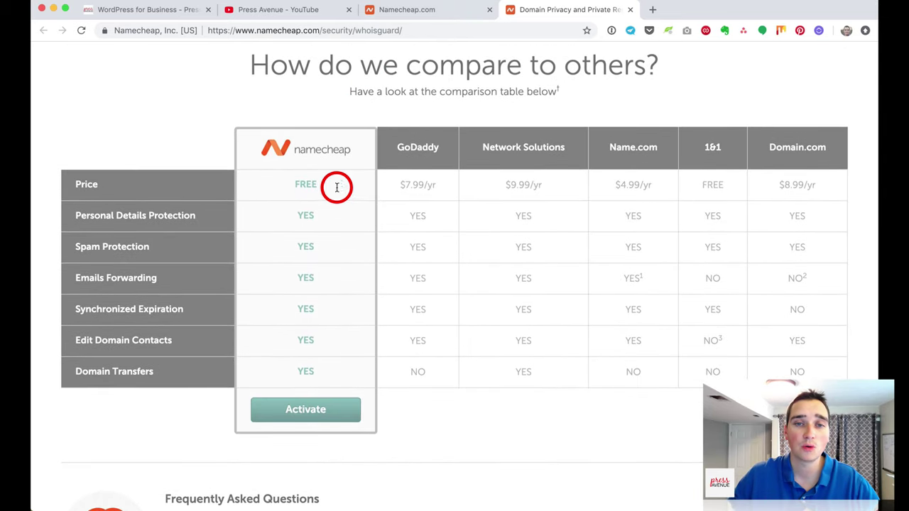
Step: Compare competitor privacy prices: GoDaddy $7.99/yr, Network Solutions $9.99/yr, Name.com and Domain.com
{"action": "left_click_drag", "start_coordinate": [397, 185], "coordinate": [443, 183]}
{"action": "left_click", "coordinate": [444, 184]}
{"action": "scroll", "coordinate": [445, 189], "scroll_direction": "up", "scroll_amount": 1}
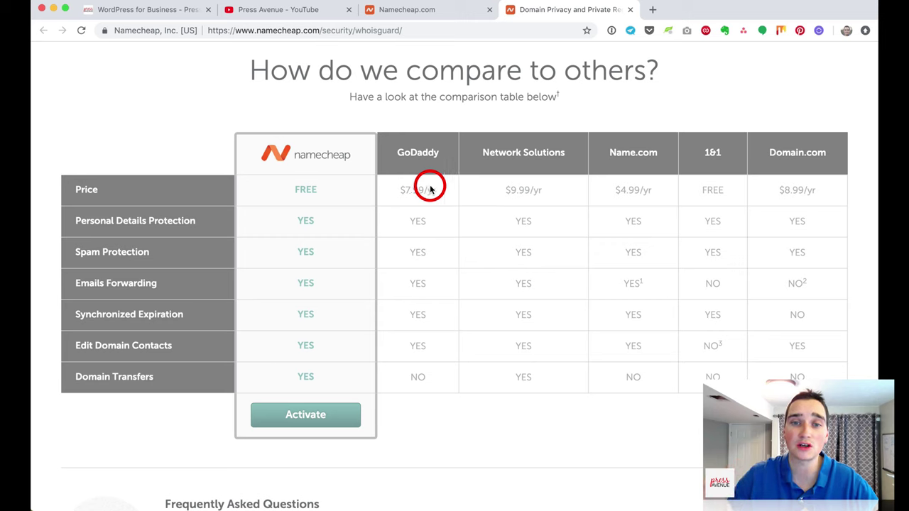
{"action": "left_click_drag", "start_coordinate": [401, 189], "coordinate": [444, 193]}
{"action": "left_click", "coordinate": [431, 191]}
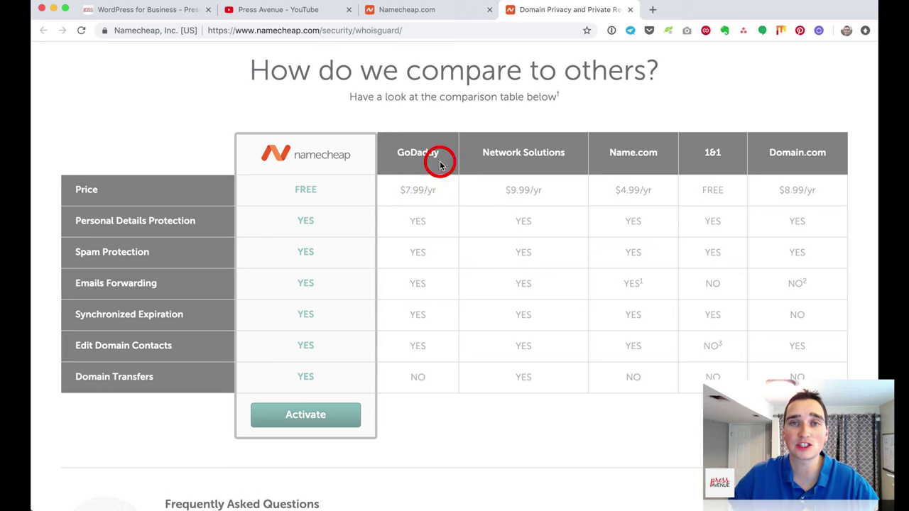
{"action": "left_click_drag", "start_coordinate": [501, 186], "coordinate": [670, 197]}
{"action": "left_click", "coordinate": [582, 193]}
{"action": "left_click", "coordinate": [679, 198]}
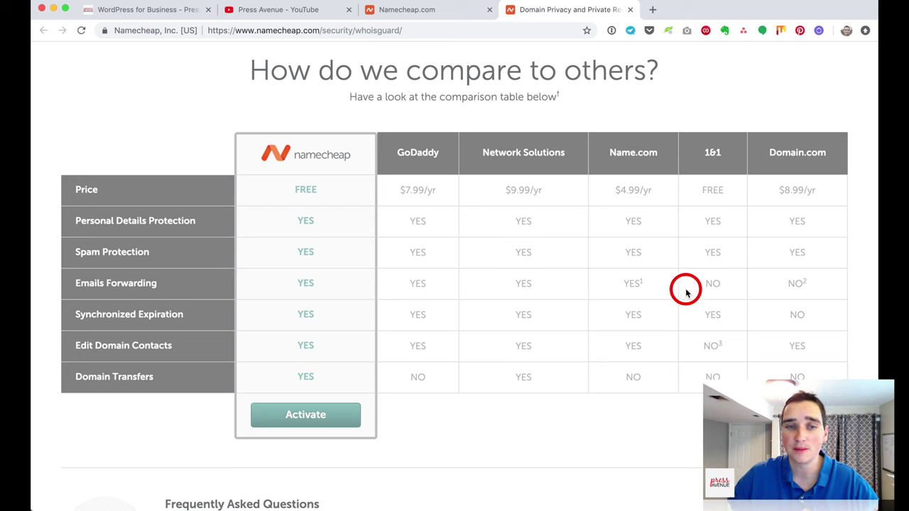
{"action": "left_click_drag", "start_coordinate": [768, 152], "coordinate": [810, 154]}
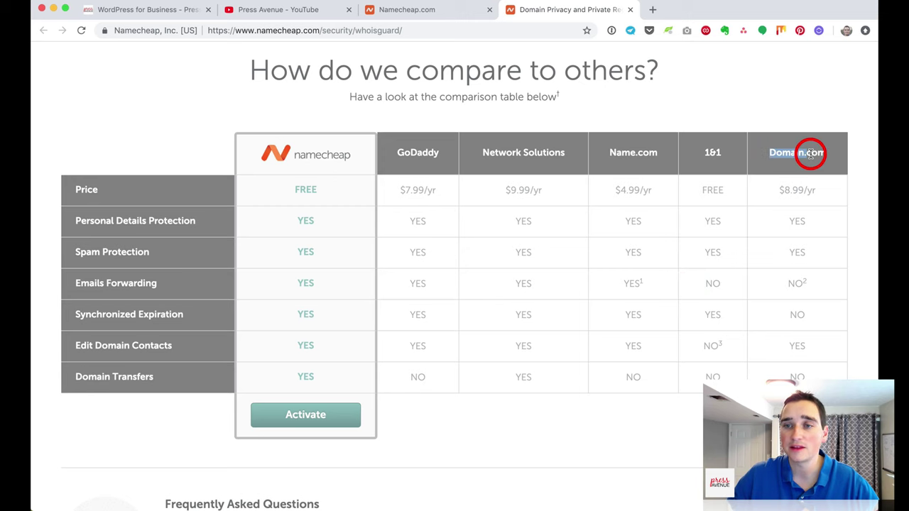
{"action": "left_click", "coordinate": [807, 185]}
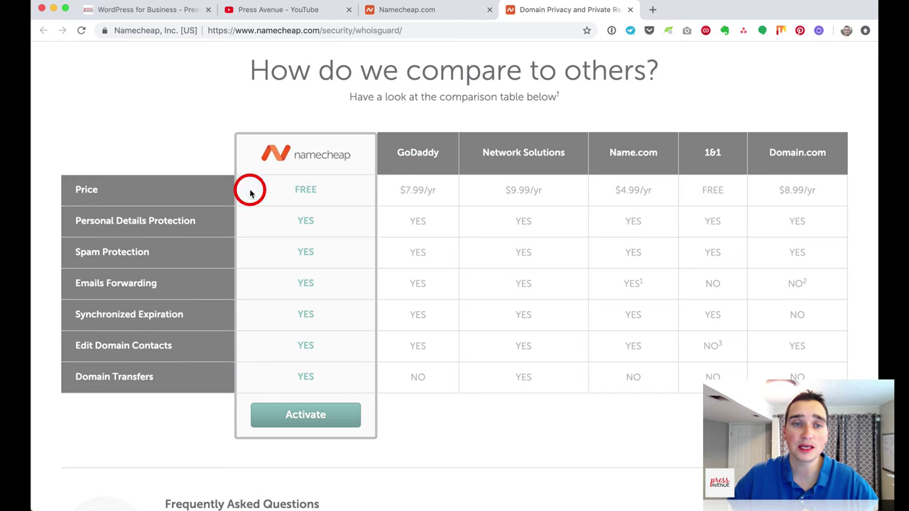
Step: Review the Personal Details Protection, Emails Forwarding, Synchronized Expiration and Edit Domain Contacts rows
{"action": "double_click", "coordinate": [174, 221]}
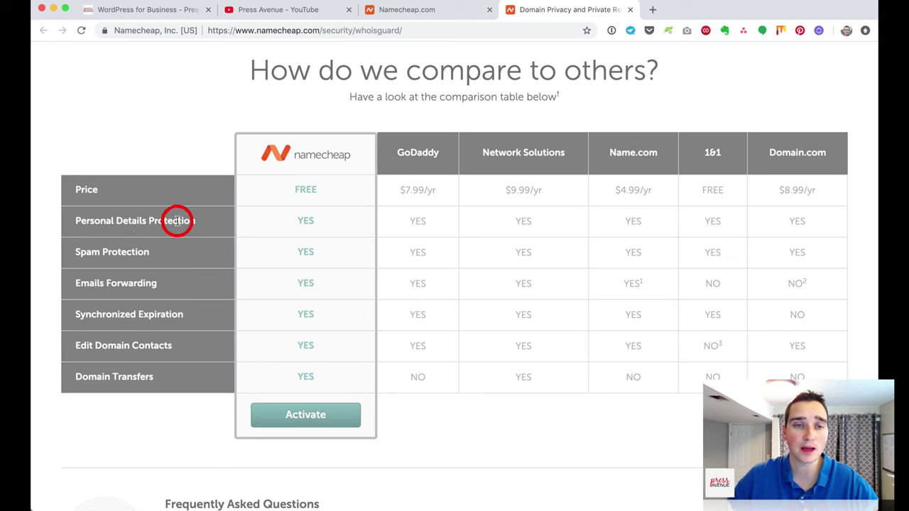
{"action": "left_click_drag", "start_coordinate": [114, 219], "coordinate": [197, 219]}
{"action": "left_click", "coordinate": [77, 259]}
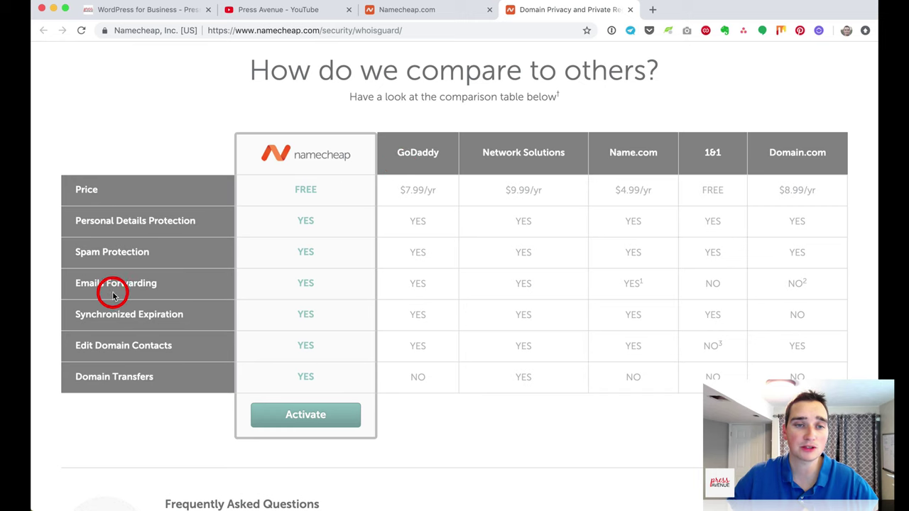
{"action": "left_click_drag", "start_coordinate": [112, 295], "coordinate": [157, 291]}
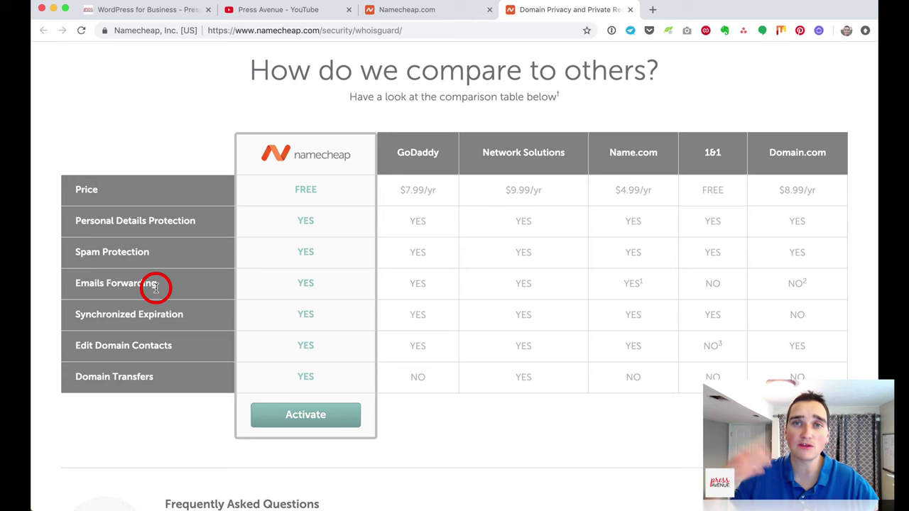
{"action": "left_click_drag", "start_coordinate": [77, 314], "coordinate": [212, 316]}
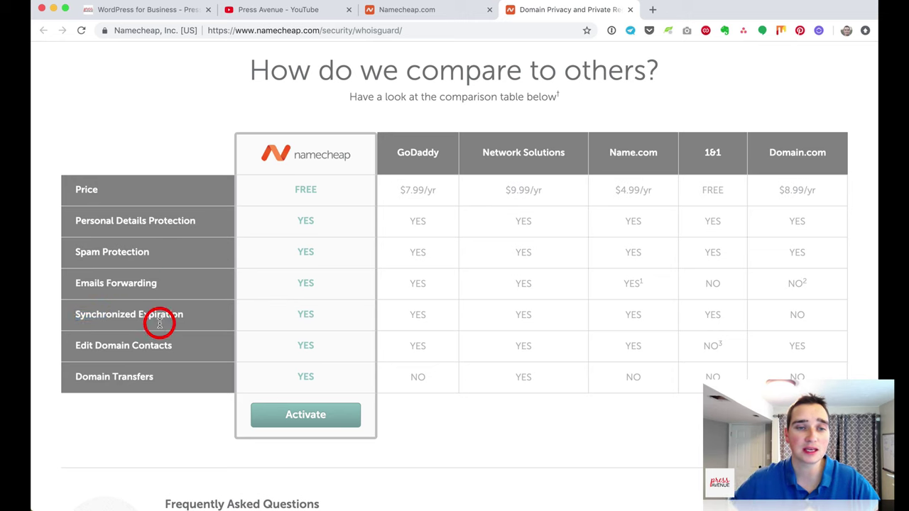
{"action": "left_click_drag", "start_coordinate": [93, 346], "coordinate": [164, 347]}
{"action": "left_click", "coordinate": [151, 372]}
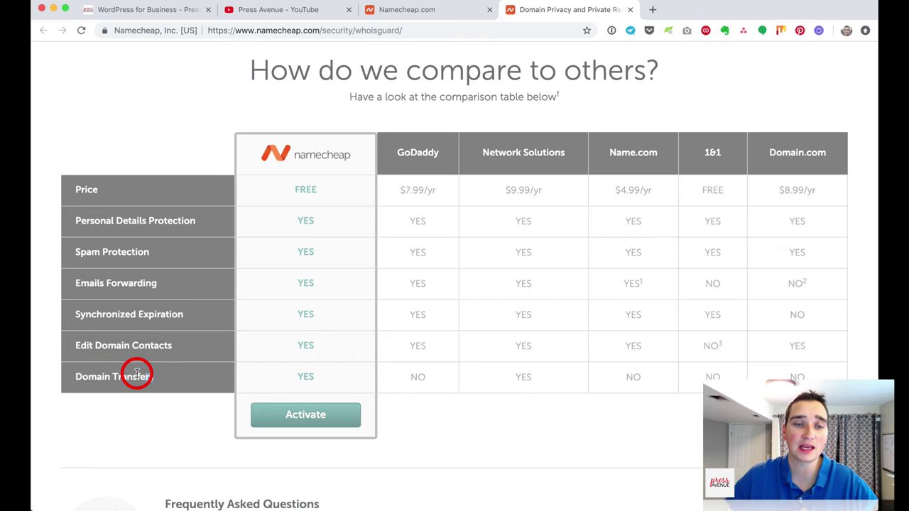
{"action": "scroll", "coordinate": [310, 333], "scroll_direction": "up", "scroll_amount": 15}
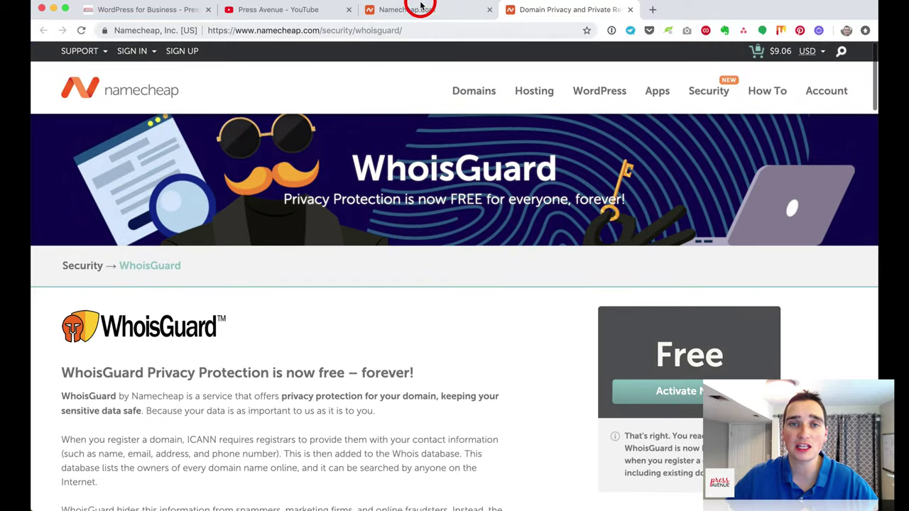
{"action": "left_click", "coordinate": [416, 10]}
Step: Set the searchforunicorns.com registration term to 10 Years, making the subtotal $107.60
{"action": "scroll", "coordinate": [447, 299], "scroll_direction": "down", "scroll_amount": 2}
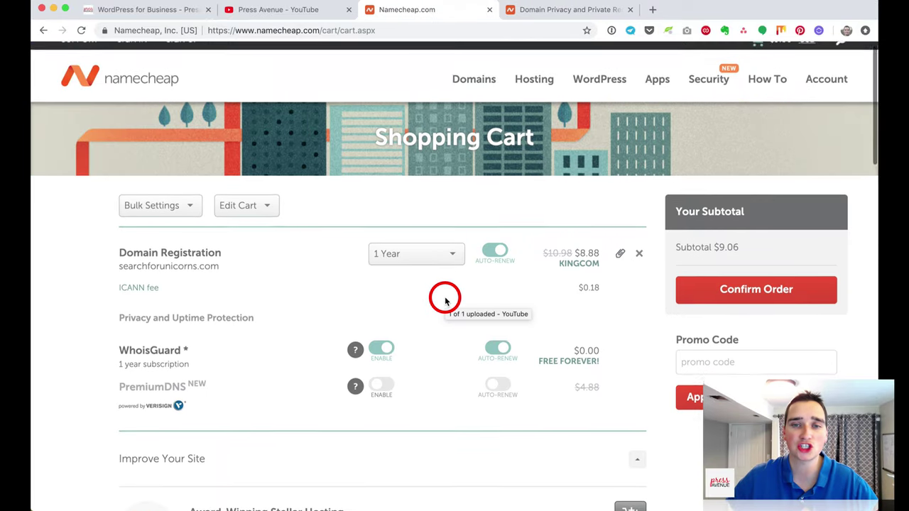
{"action": "scroll", "coordinate": [305, 256], "scroll_direction": "up", "scroll_amount": 2}
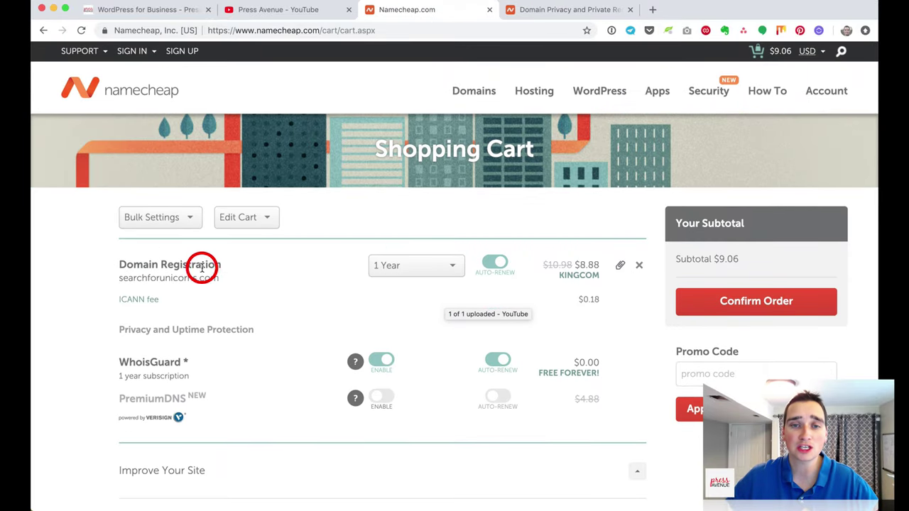
{"action": "left_click", "coordinate": [451, 268]}
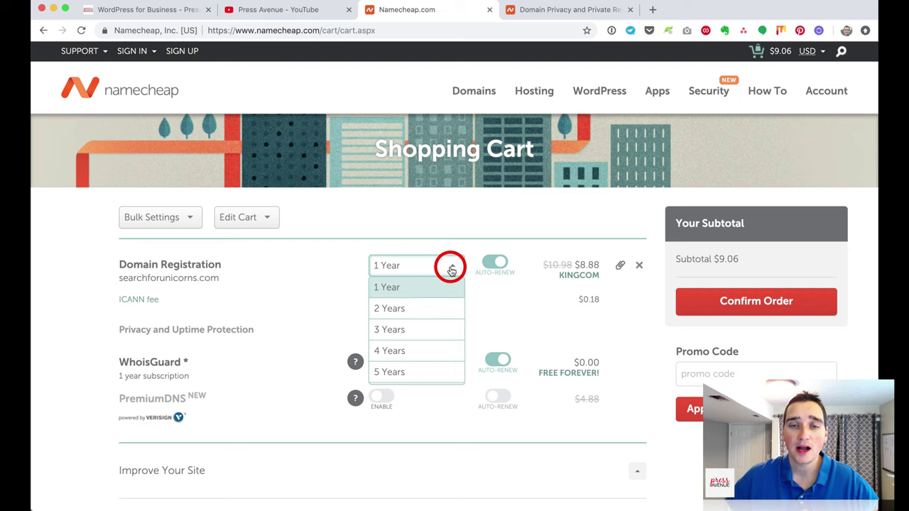
{"action": "left_click", "coordinate": [446, 266]}
{"action": "left_click", "coordinate": [446, 266]}
{"action": "scroll", "coordinate": [446, 290], "scroll_direction": "down", "scroll_amount": 5}
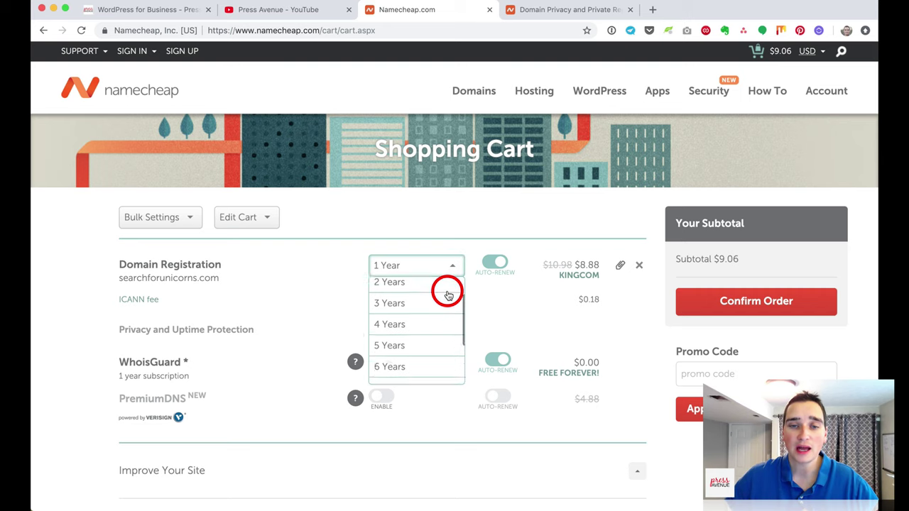
{"action": "left_click", "coordinate": [438, 372]}
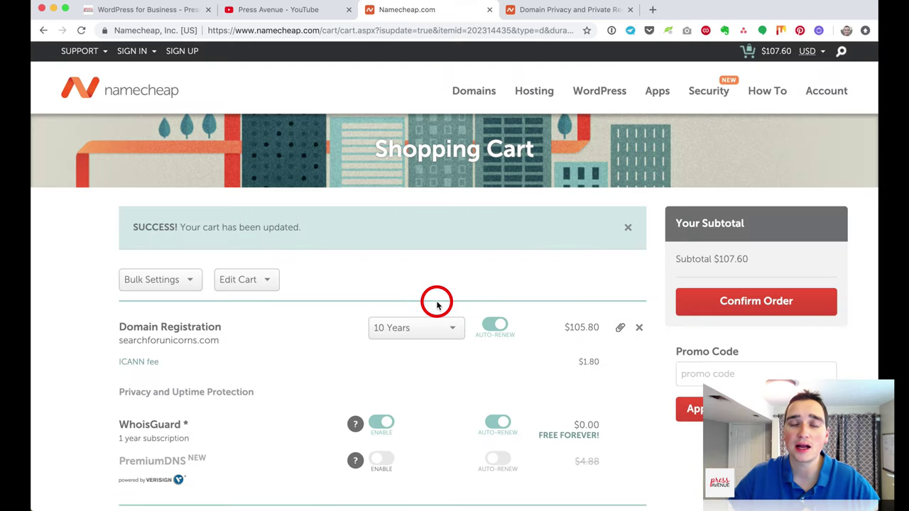
{"action": "scroll", "coordinate": [434, 301], "scroll_direction": "down", "scroll_amount": 2}
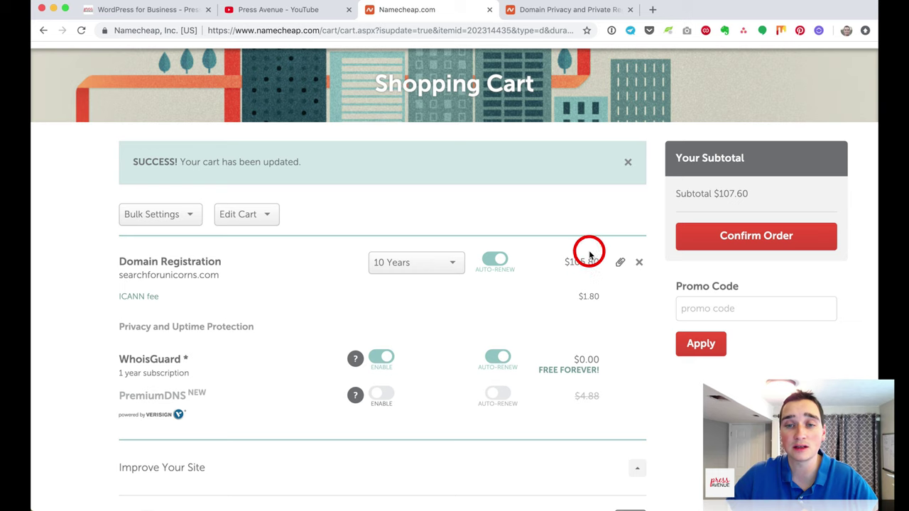
Step: Paste DOMAINS2GO into the Promo Code field and apply it to the cart
{"action": "right_click", "coordinate": [700, 312]}
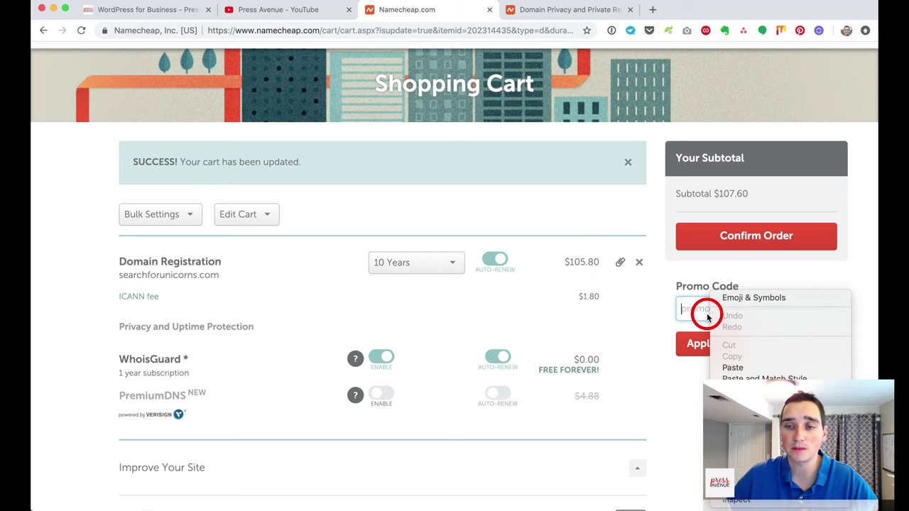
{"action": "left_click", "coordinate": [749, 364]}
{"action": "left_click", "coordinate": [700, 342]}
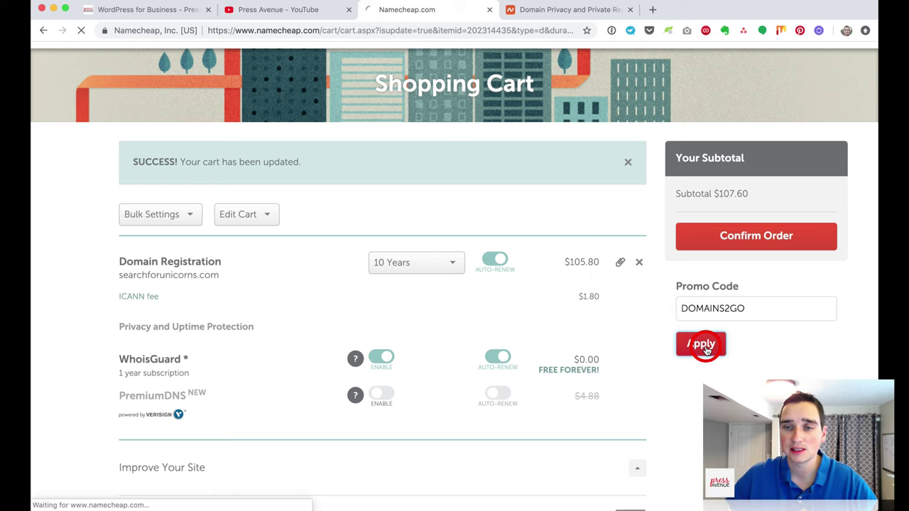
Step: After the coupon error requiring login, sign in to the Namecheap account from the banner link
{"action": "scroll", "coordinate": [618, 305], "scroll_direction": "down", "scroll_amount": 3}
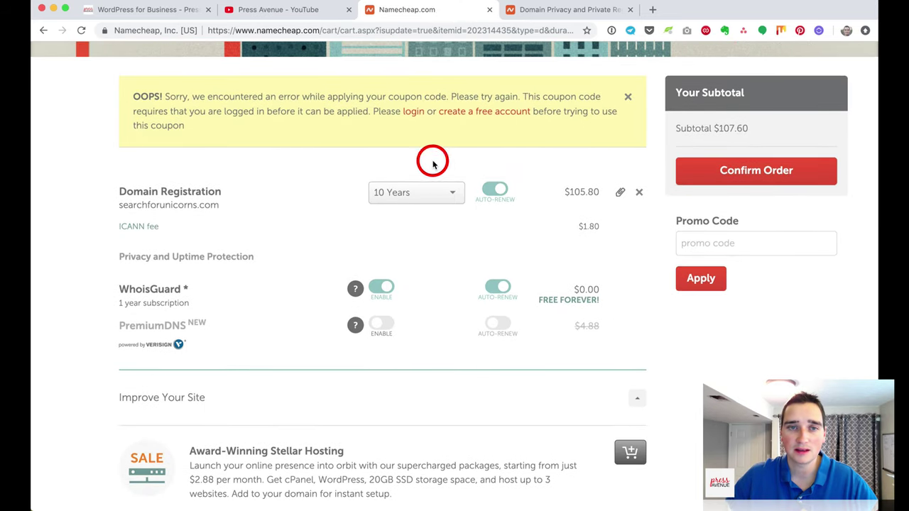
{"action": "left_click_drag", "start_coordinate": [171, 112], "coordinate": [362, 111]}
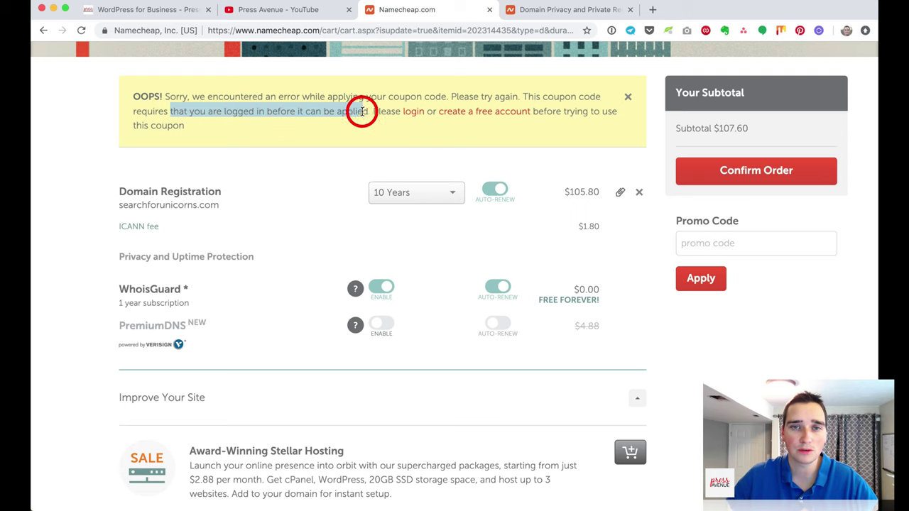
{"action": "left_click", "coordinate": [555, 112]}
{"action": "scroll", "coordinate": [536, 174], "scroll_direction": "down", "scroll_amount": 1}
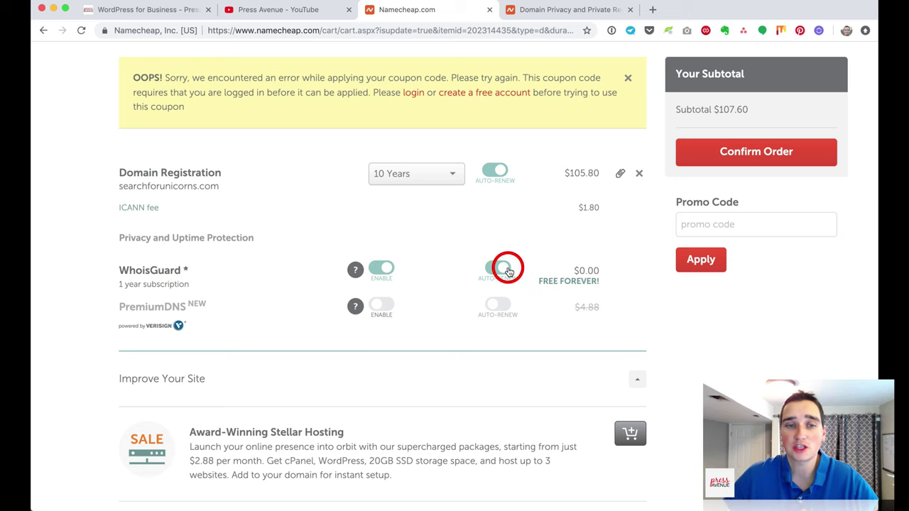
{"action": "scroll", "coordinate": [379, 223], "scroll_direction": "down", "scroll_amount": 5}
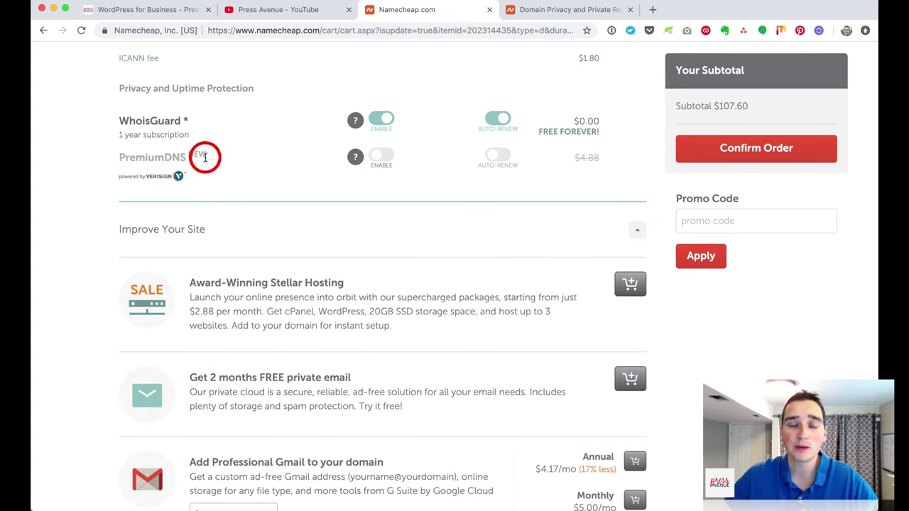
{"action": "mouse_move", "coordinate": [384, 165]}
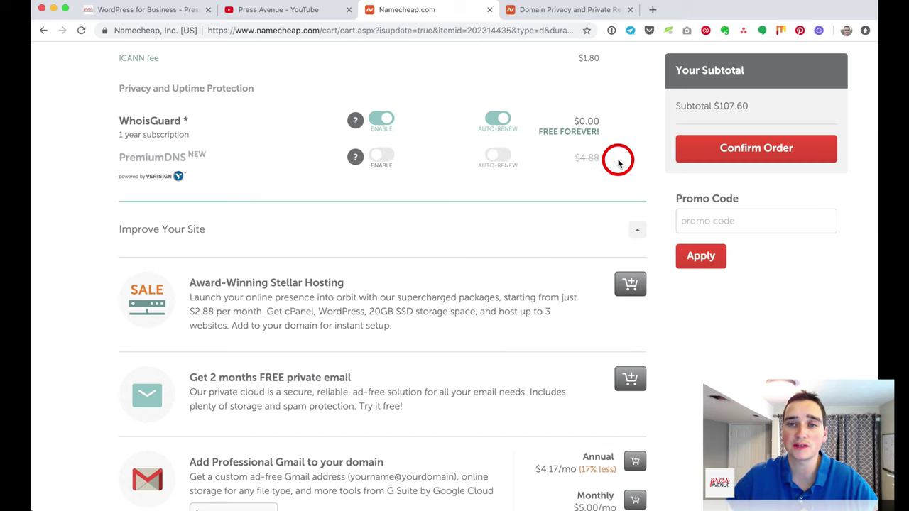
{"action": "scroll", "coordinate": [495, 305], "scroll_direction": "up", "scroll_amount": 5}
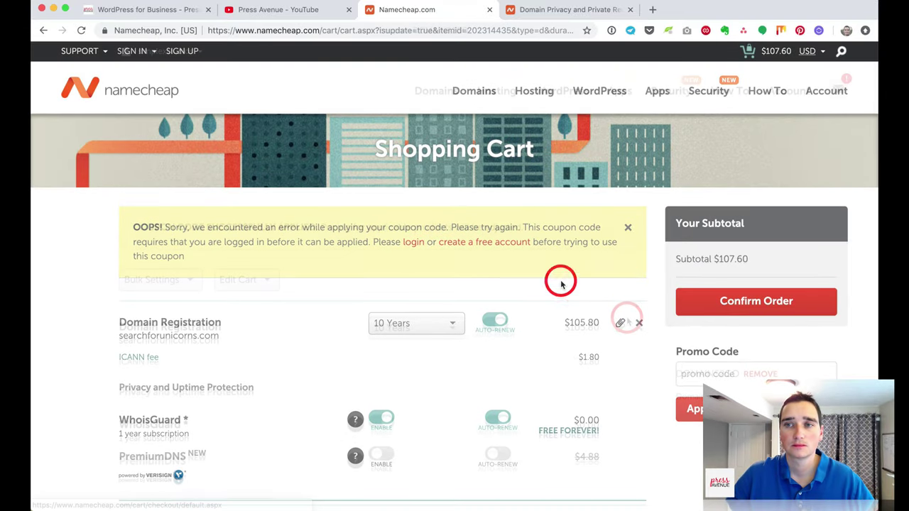
{"action": "left_click", "coordinate": [414, 242]}
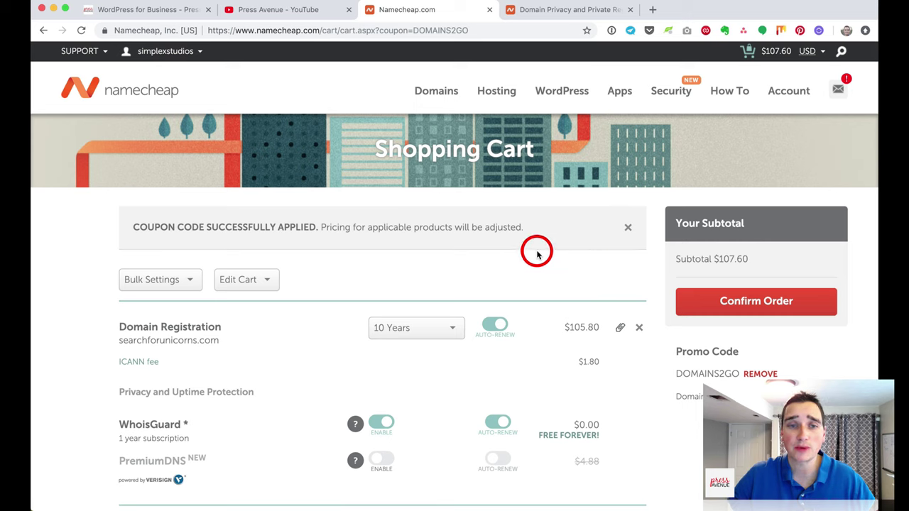
Step: Check the coupon success message and change the registration term back to 1 Year
{"action": "left_click_drag", "start_coordinate": [226, 227], "coordinate": [543, 223]}
{"action": "left_click", "coordinate": [547, 228]}
{"action": "scroll", "coordinate": [552, 240], "scroll_direction": "down", "scroll_amount": 3}
{"action": "left_click", "coordinate": [448, 241]}
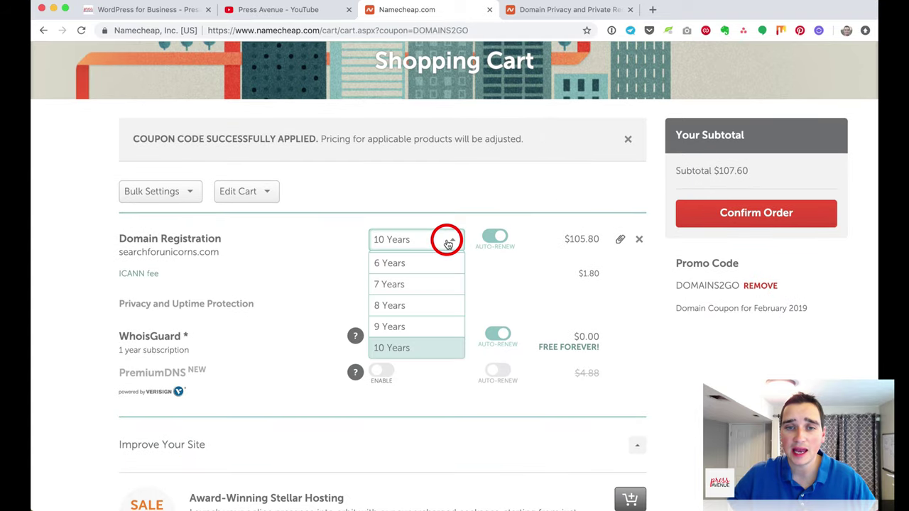
{"action": "scroll", "coordinate": [442, 257], "scroll_direction": "up", "scroll_amount": 5}
{"action": "left_click", "coordinate": [443, 261]}
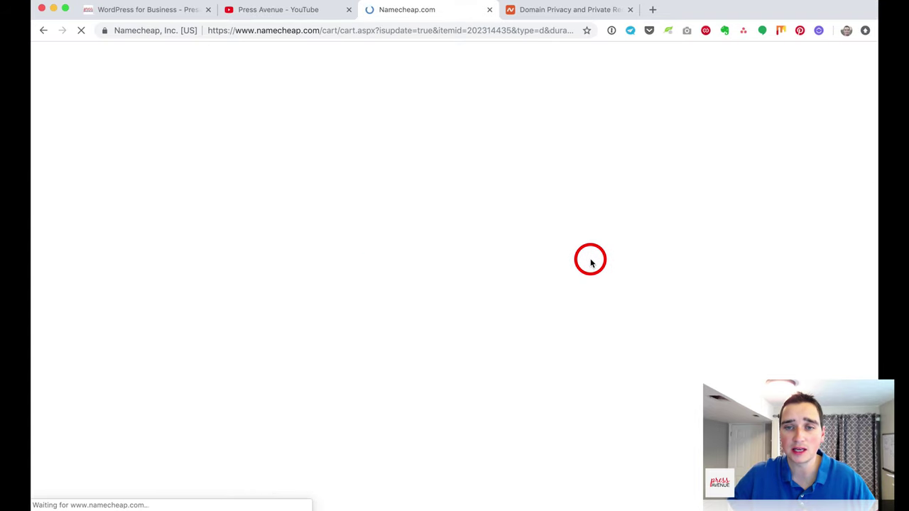
Step: Confirm the order for searchforunicorns.com at $8.88 with a $9.06 subtotal
{"action": "scroll", "coordinate": [607, 334], "scroll_direction": "down", "scroll_amount": 3}
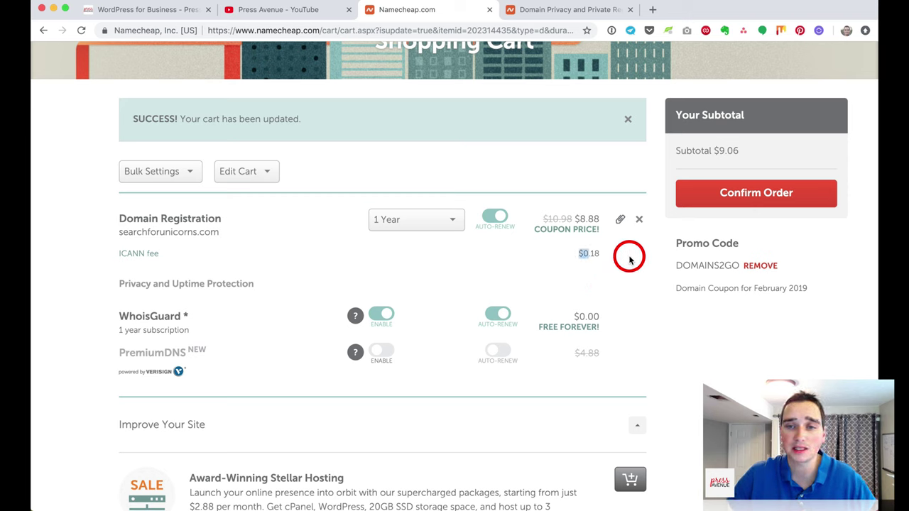
{"action": "scroll", "coordinate": [624, 264], "scroll_direction": "up", "scroll_amount": 3}
{"action": "scroll", "coordinate": [624, 264], "scroll_direction": "down", "scroll_amount": 3}
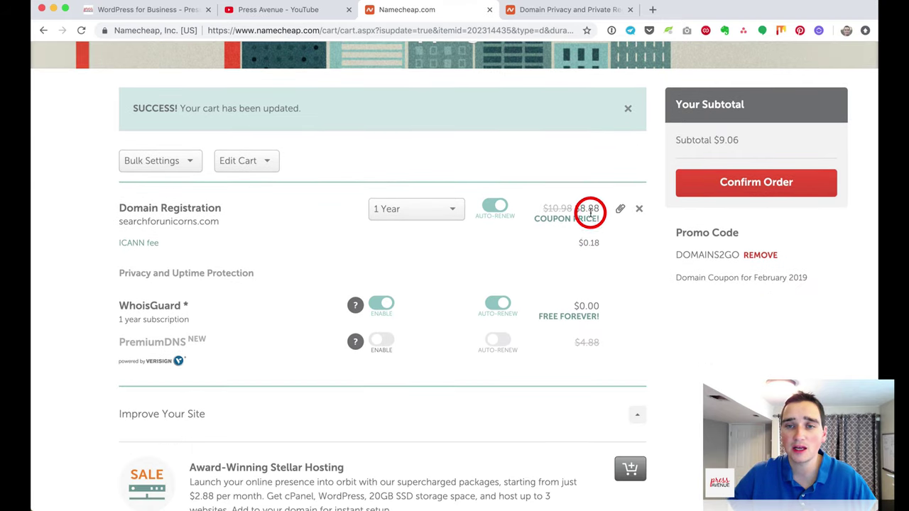
{"action": "left_click", "coordinate": [724, 197]}
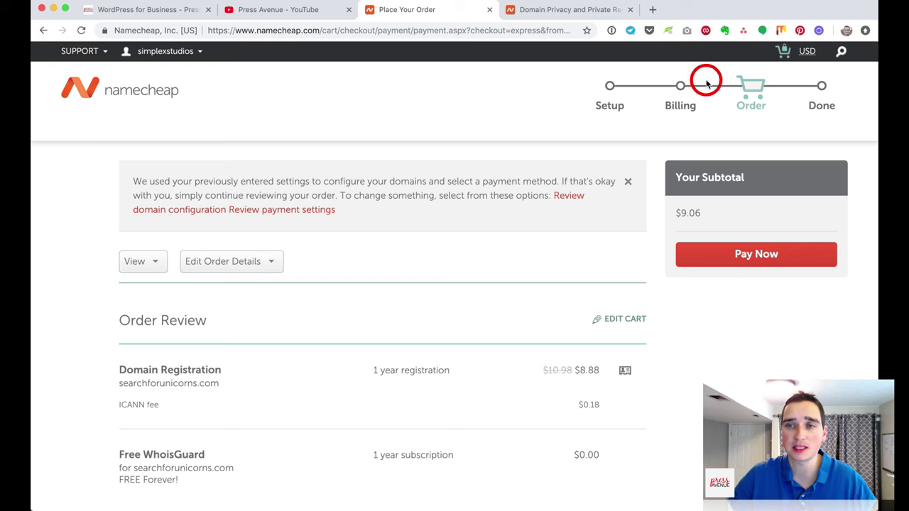
Step: Review the 1-year searchforunicorns.com registration and WhoisGuard subscription, then pay the $9.06 order
{"action": "scroll", "coordinate": [595, 243], "scroll_direction": "down", "scroll_amount": 1}
{"action": "scroll", "coordinate": [594, 242], "scroll_direction": "down", "scroll_amount": 5}
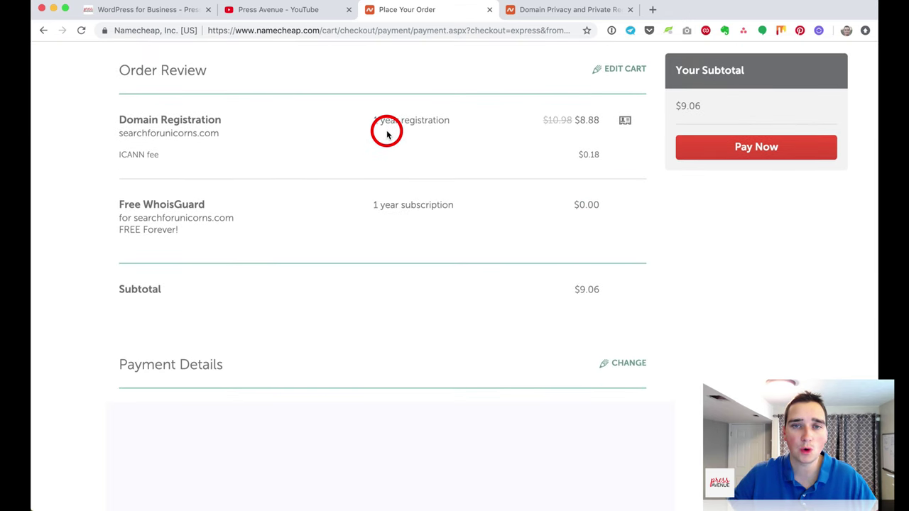
{"action": "left_click_drag", "start_coordinate": [129, 135], "coordinate": [200, 137]}
{"action": "left_click_drag", "start_coordinate": [301, 130], "coordinate": [432, 118]}
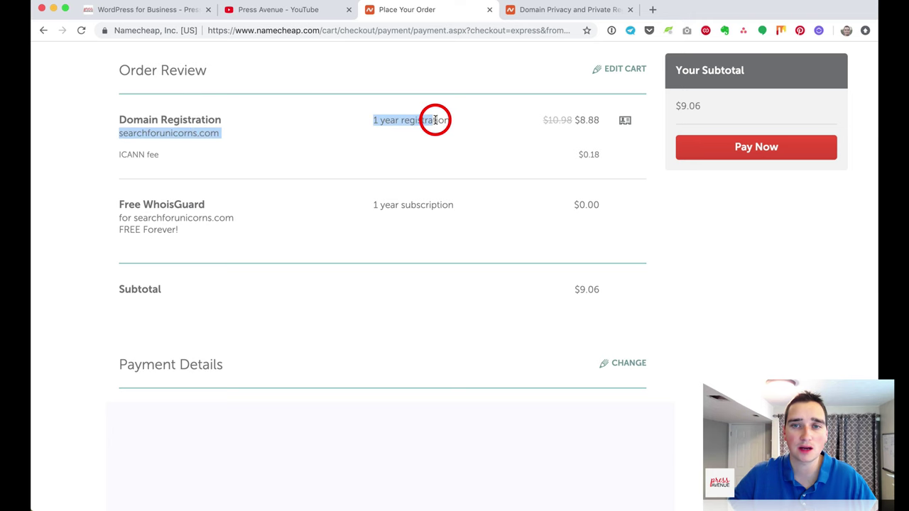
{"action": "left_click", "coordinate": [443, 118]}
{"action": "left_click_drag", "start_coordinate": [134, 220], "coordinate": [264, 217]}
{"action": "left_click_drag", "start_coordinate": [372, 205], "coordinate": [519, 210]}
{"action": "left_click", "coordinate": [519, 210]}
{"action": "scroll", "coordinate": [519, 210], "scroll_direction": "down", "scroll_amount": 3}
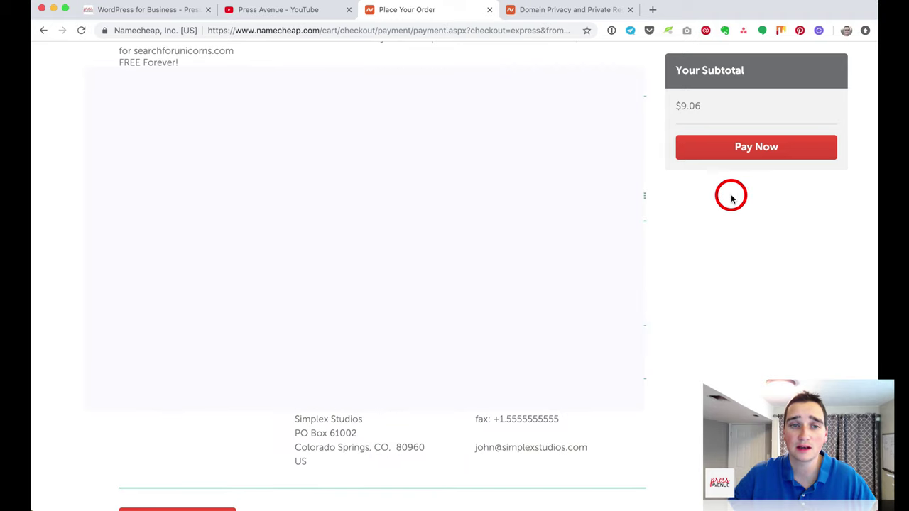
{"action": "scroll", "coordinate": [731, 195], "scroll_direction": "down", "scroll_amount": 5}
{"action": "left_click", "coordinate": [765, 151]}
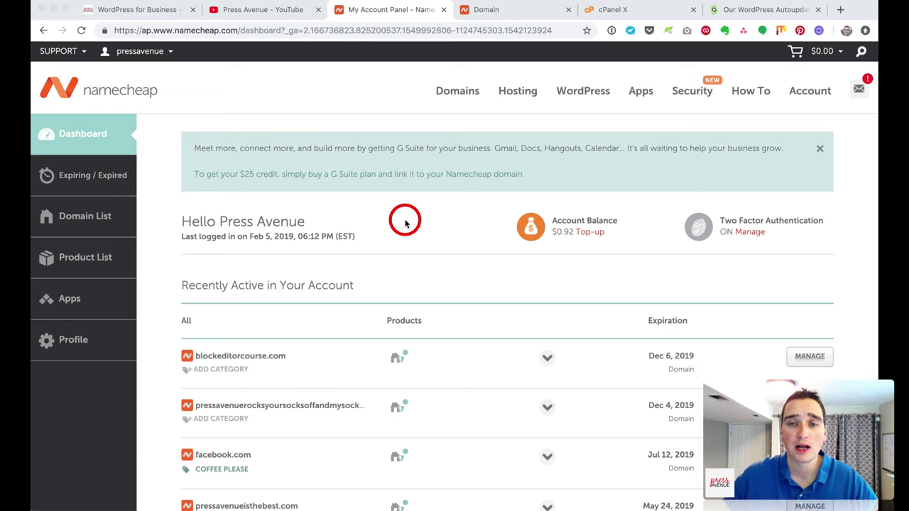
Step: Point out the G Suite promotion banner on the Namecheap dashboard, then dismiss it
{"action": "left_click", "coordinate": [317, 151]}
{"action": "left_click_drag", "start_coordinate": [336, 148], "coordinate": [660, 148]}
{"action": "left_click", "coordinate": [537, 150]}
{"action": "left_click", "coordinate": [661, 148]}
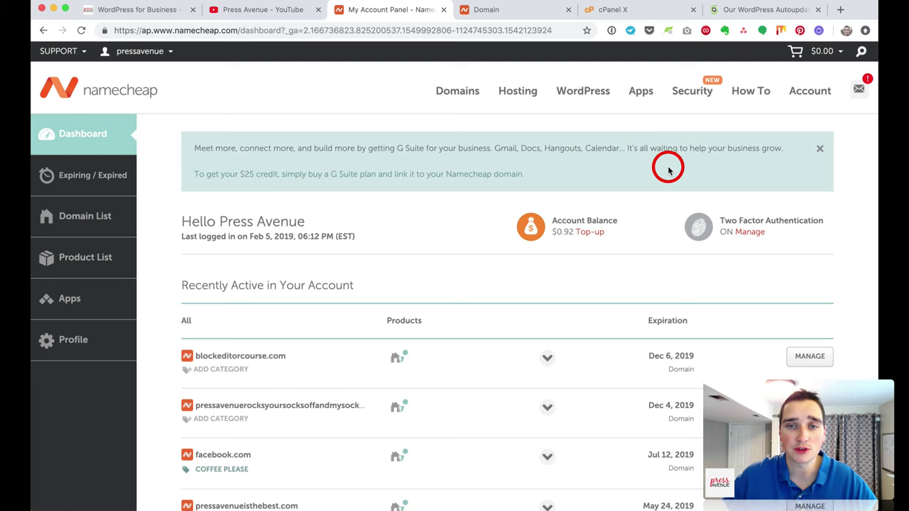
{"action": "left_click", "coordinate": [820, 151]}
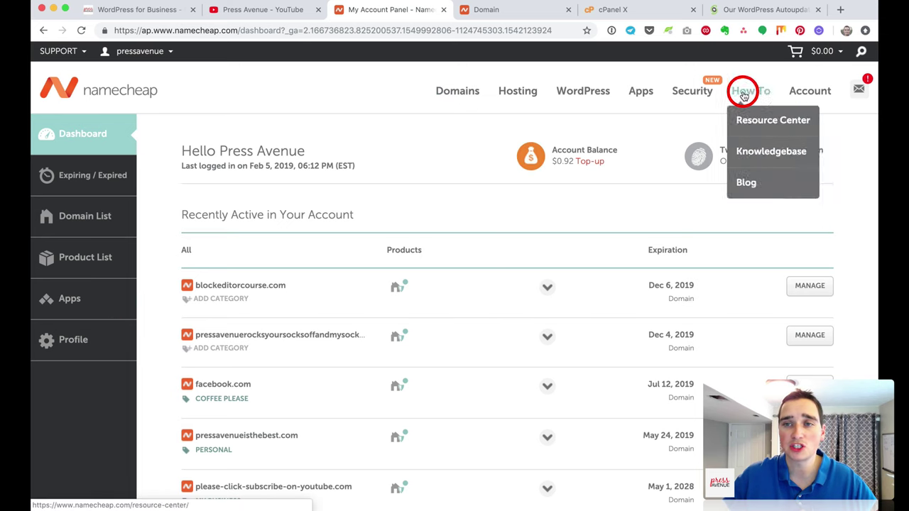
Step: Expand blockeditorcourse.com, enable and confirm WhoisGuard Auto-Renew, then enable the domain's Auto-Renew
{"action": "mouse_move", "coordinate": [794, 94]}
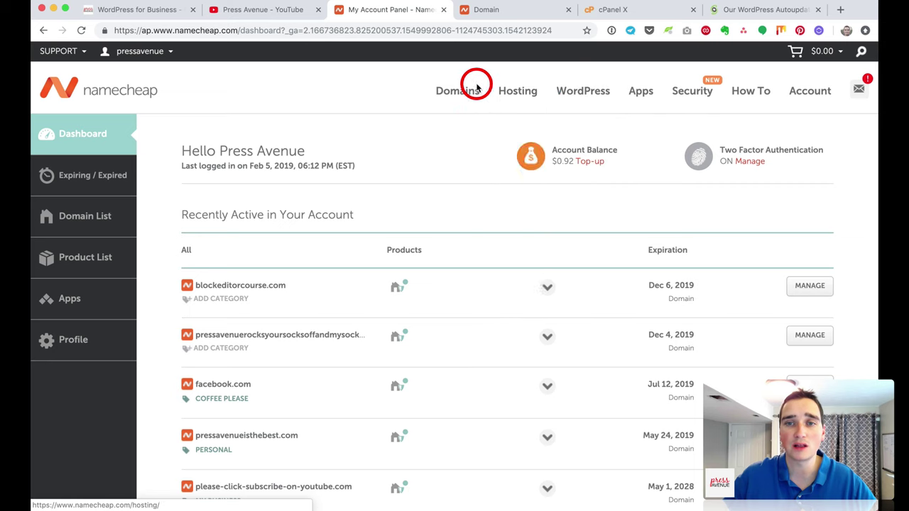
{"action": "mouse_move", "coordinate": [451, 88]}
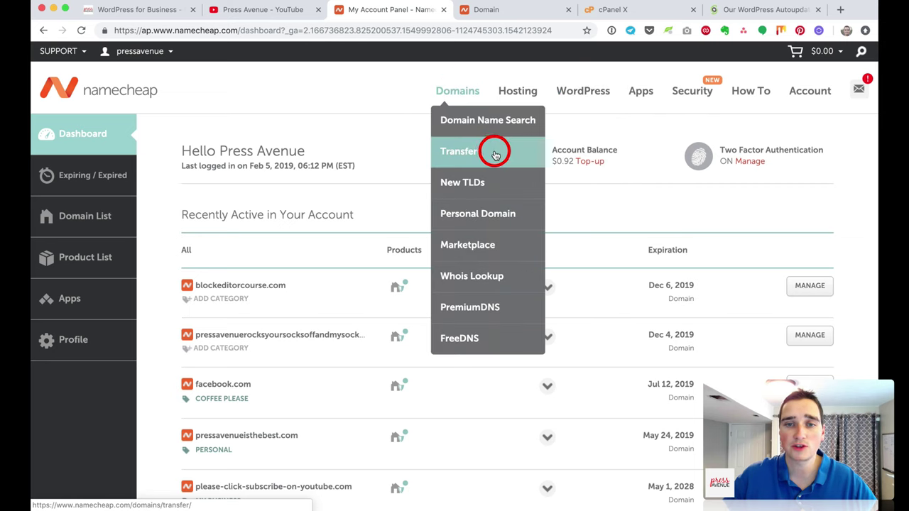
{"action": "mouse_move", "coordinate": [601, 90]}
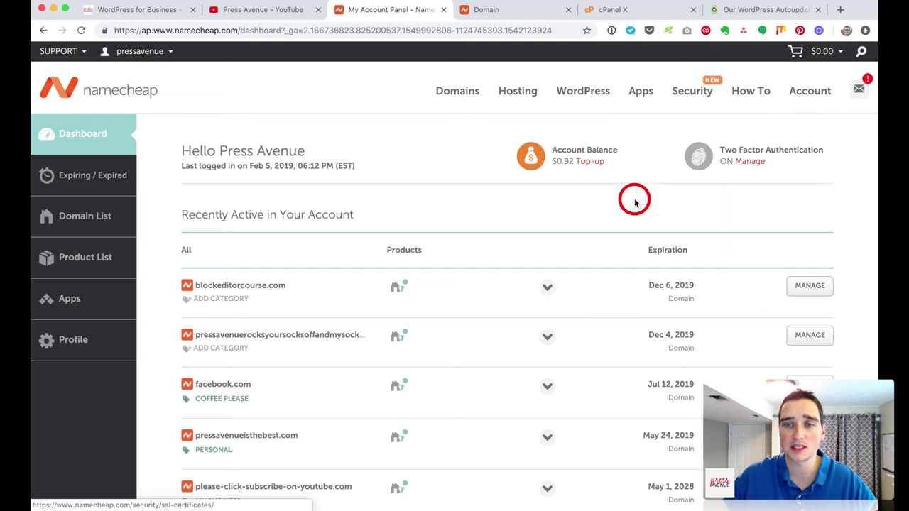
{"action": "scroll", "coordinate": [601, 210], "scroll_direction": "down", "scroll_amount": 3}
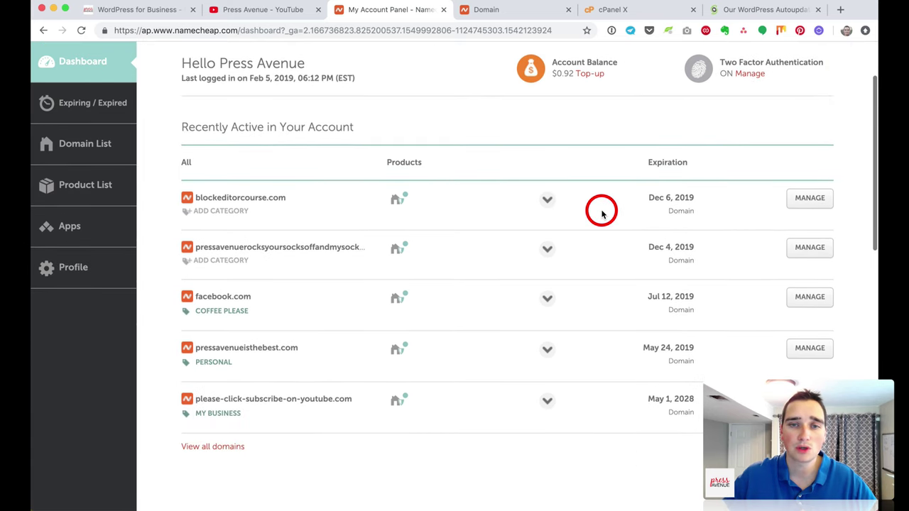
{"action": "scroll", "coordinate": [602, 213], "scroll_direction": "down", "scroll_amount": 2}
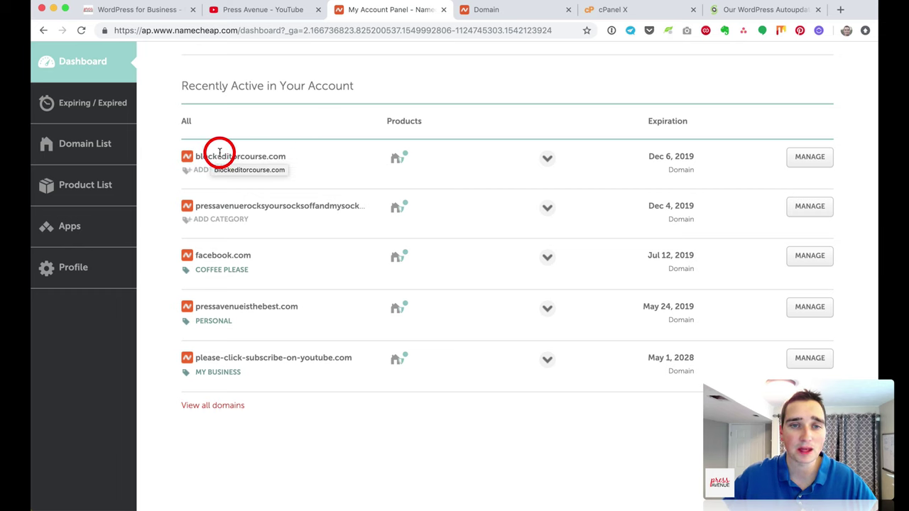
{"action": "mouse_move", "coordinate": [400, 157]}
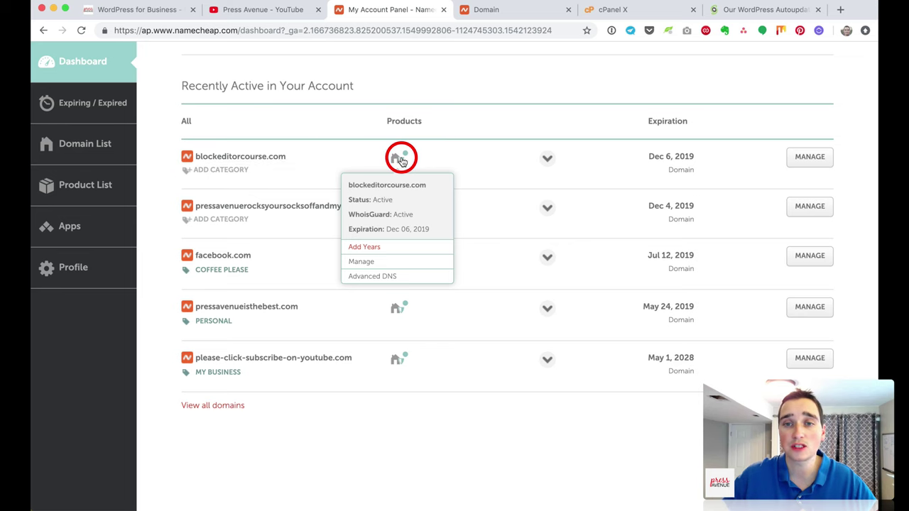
{"action": "left_click", "coordinate": [548, 162]}
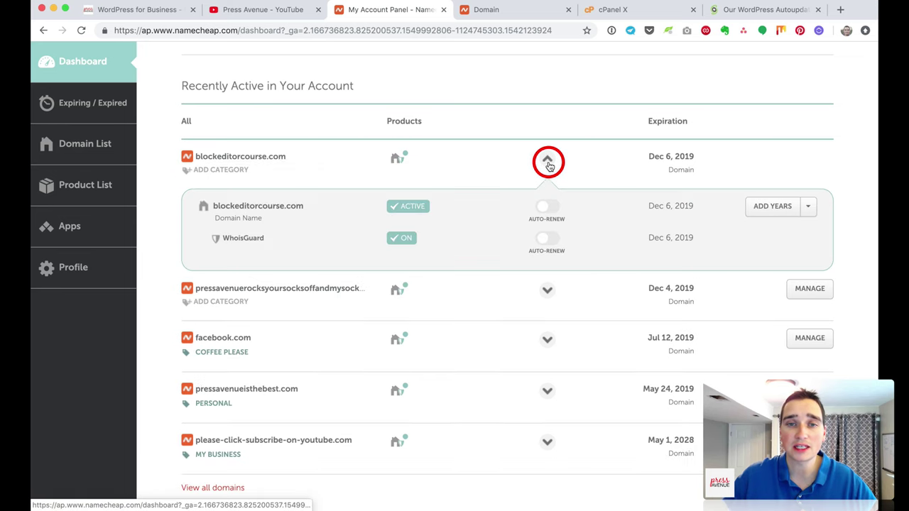
{"action": "left_click", "coordinate": [547, 238]}
{"action": "left_click", "coordinate": [444, 145]}
{"action": "left_click", "coordinate": [558, 217]}
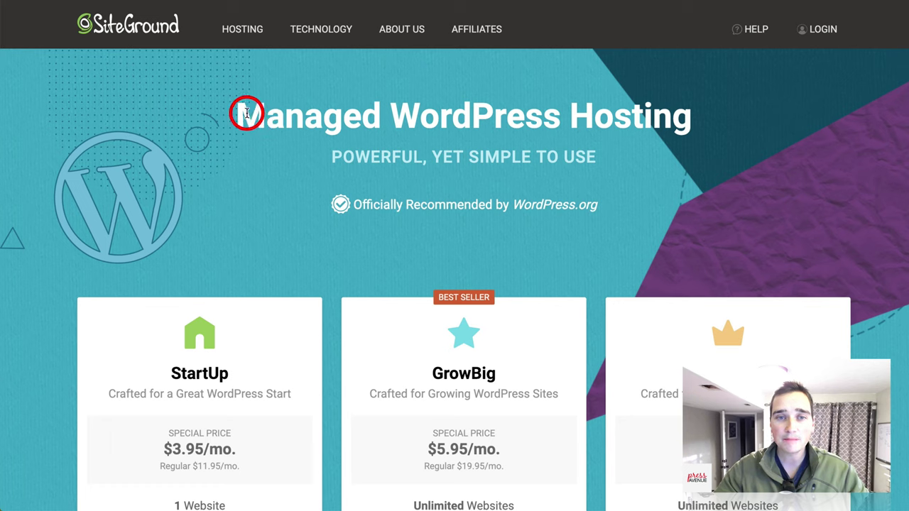
{"action": "left_click_drag", "start_coordinate": [241, 114], "coordinate": [682, 118]}
{"action": "left_click", "coordinate": [678, 119]}
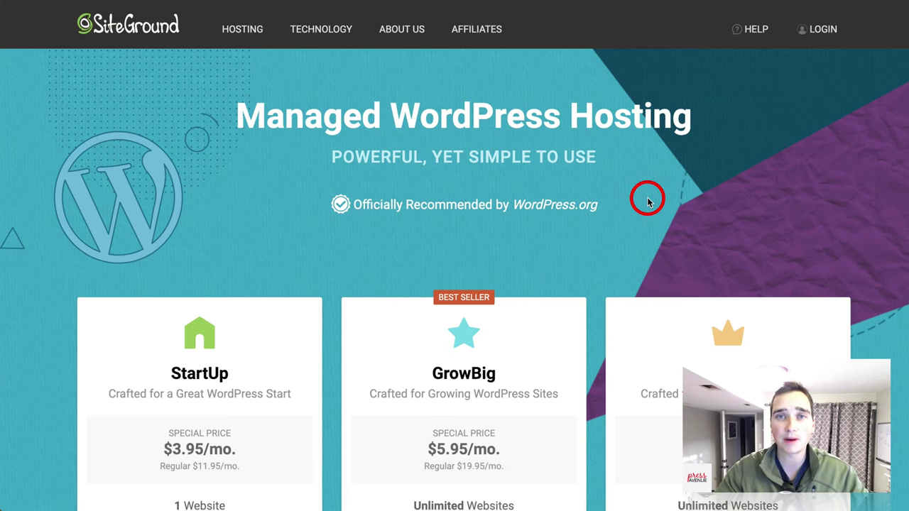
{"action": "scroll", "coordinate": [647, 201], "scroll_direction": "down", "scroll_amount": 3}
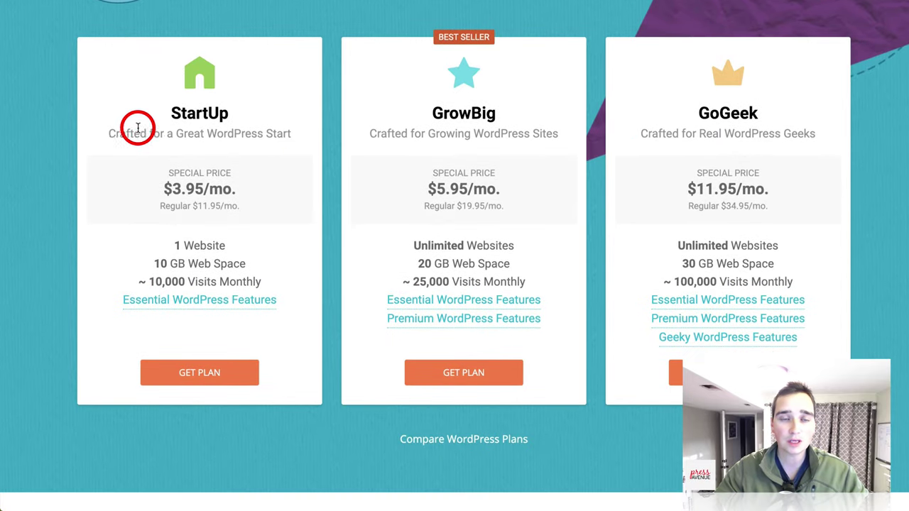
{"action": "left_click_drag", "start_coordinate": [110, 133], "coordinate": [253, 136]}
{"action": "left_click", "coordinate": [262, 139]}
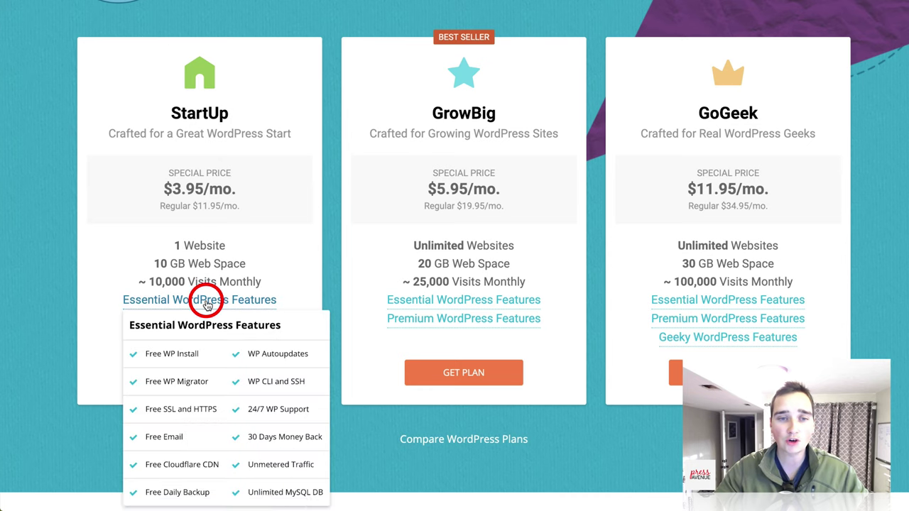
{"action": "mouse_move", "coordinate": [207, 302]}
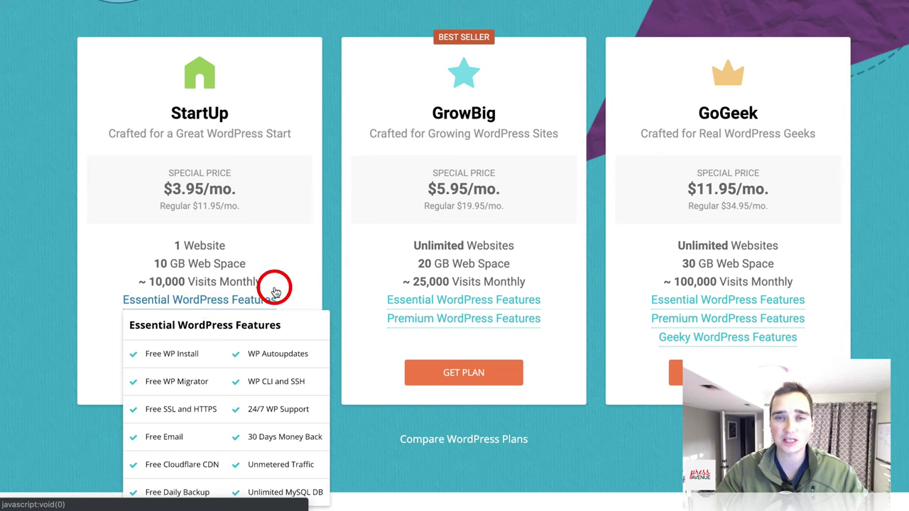
{"action": "left_click_drag", "start_coordinate": [426, 114], "coordinate": [515, 116]}
{"action": "left_click", "coordinate": [497, 118]}
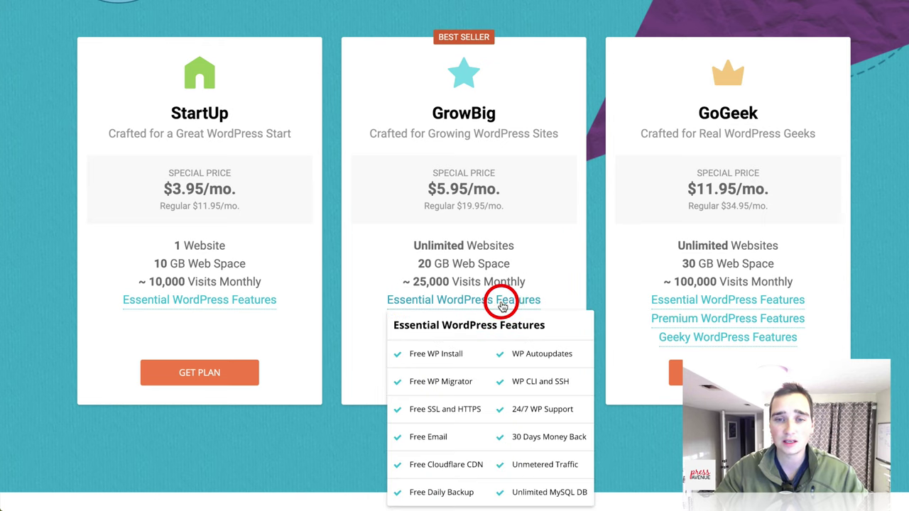
{"action": "mouse_move", "coordinate": [533, 319]}
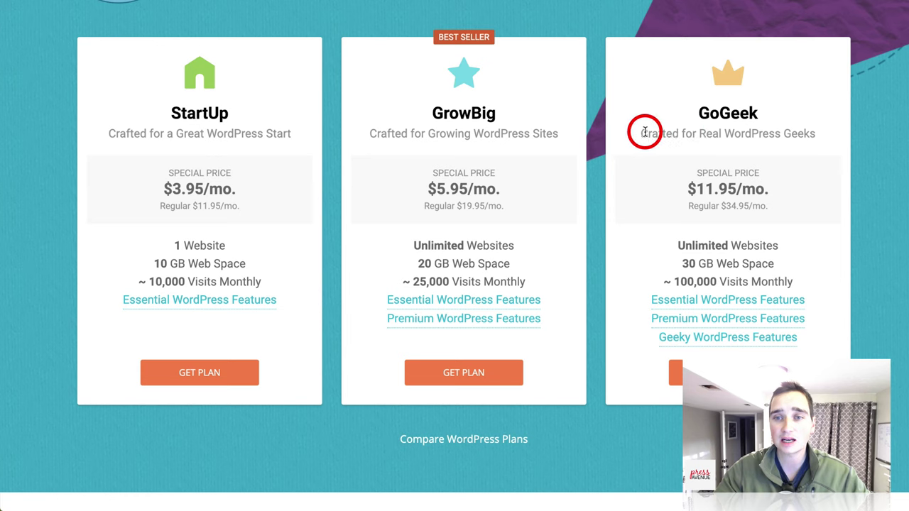
{"action": "left_click_drag", "start_coordinate": [641, 134], "coordinate": [825, 143]}
{"action": "left_click", "coordinate": [826, 143]}
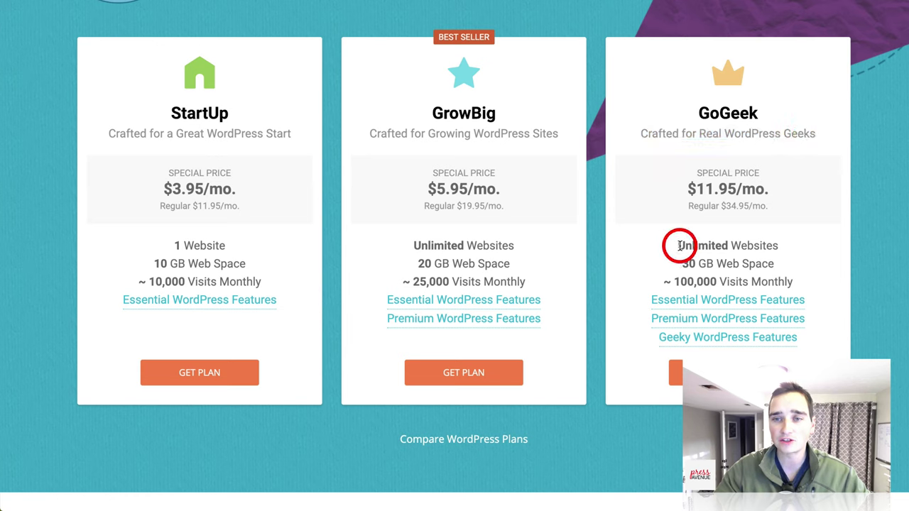
{"action": "left_click_drag", "start_coordinate": [679, 245], "coordinate": [787, 254]}
{"action": "left_click", "coordinate": [790, 253]}
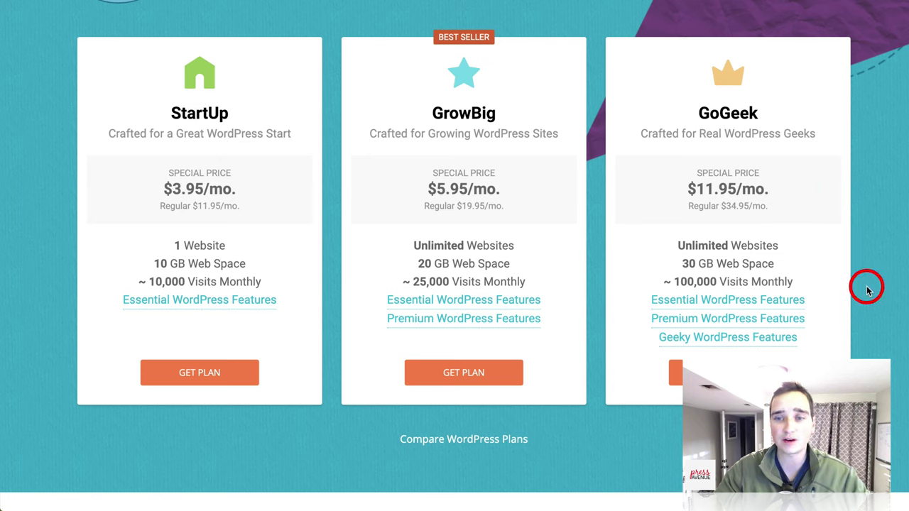
{"action": "mouse_move", "coordinate": [827, 335]}
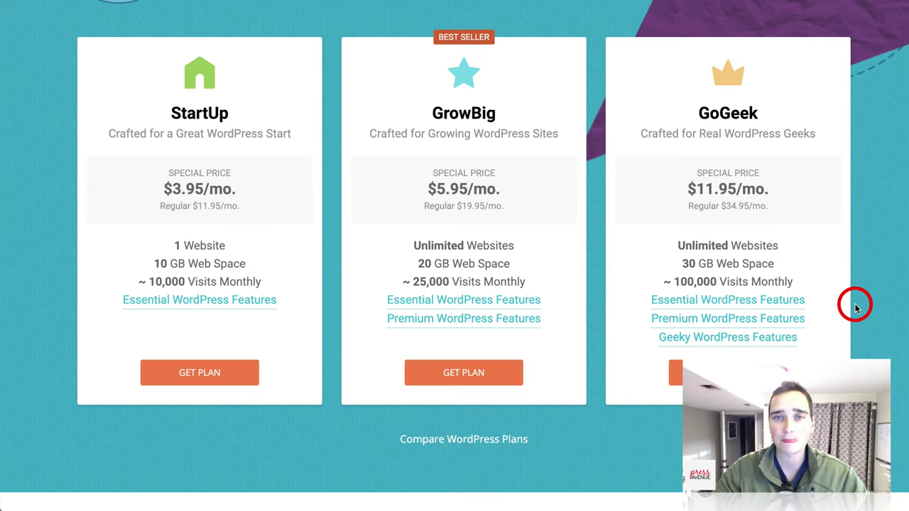
{"action": "scroll", "coordinate": [855, 307], "scroll_direction": "up", "scroll_amount": 1}
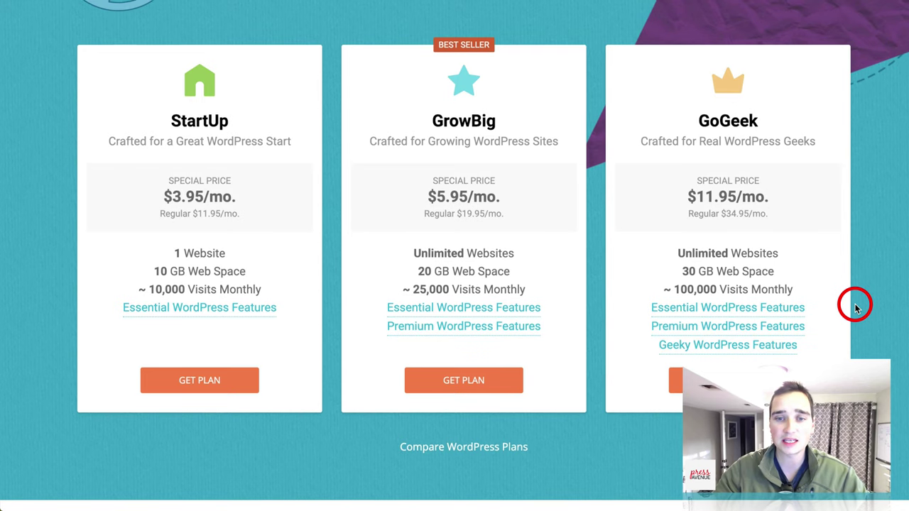
Step: Pick GrowBig, enter pressavenue.com as an already-owned domain, and proceed to Review & Complete
{"action": "left_click", "coordinate": [479, 389]}
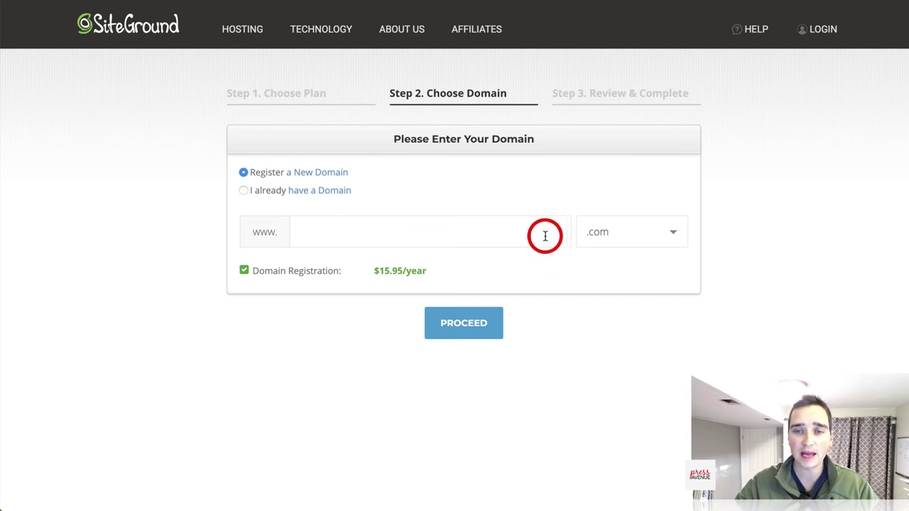
{"action": "left_click", "coordinate": [641, 237]}
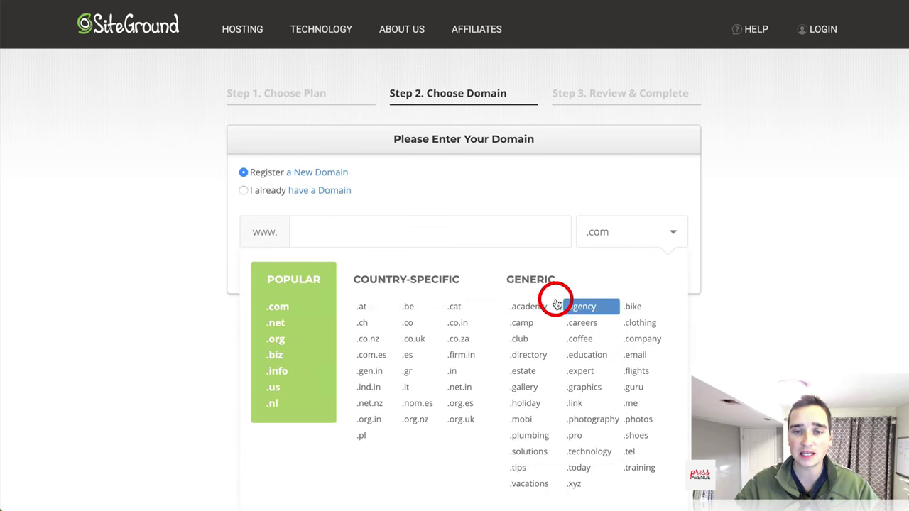
{"action": "left_click", "coordinate": [754, 228]}
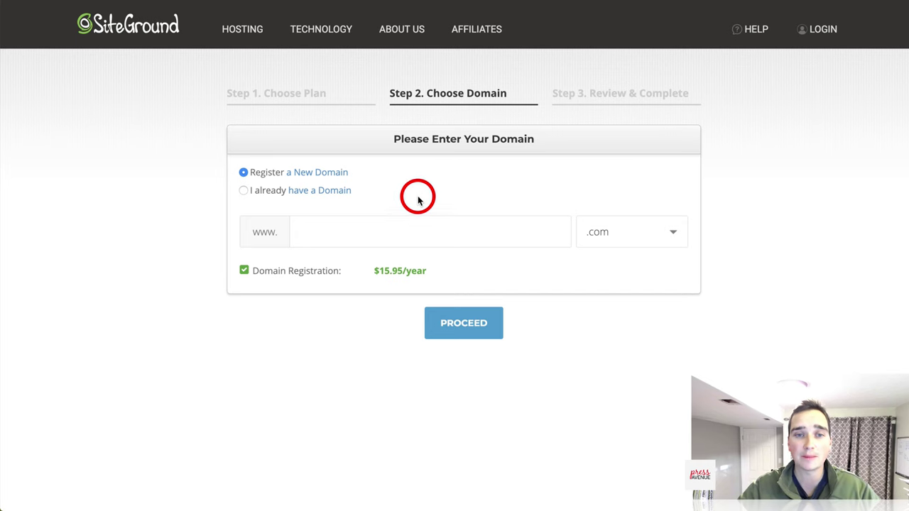
{"action": "left_click", "coordinate": [243, 191]}
{"action": "left_click", "coordinate": [351, 240]}
{"action": "type", "text": "pressavenue.com"}
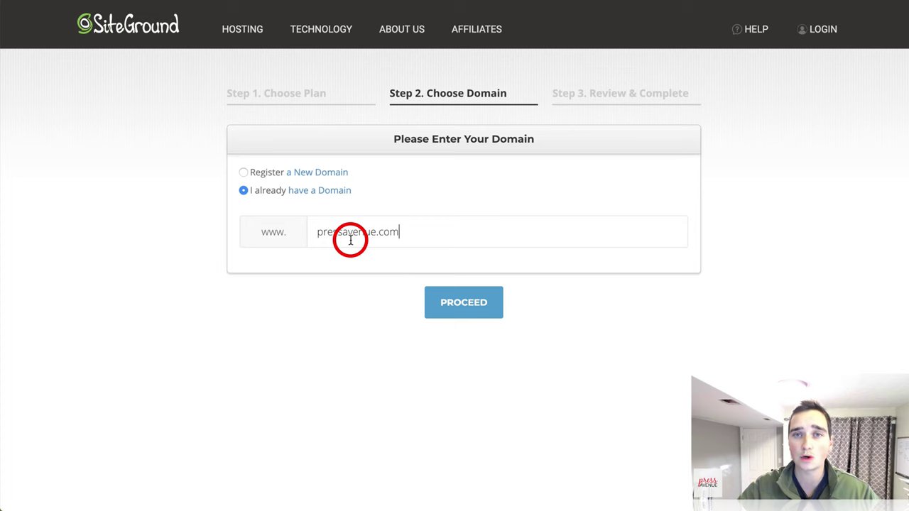
{"action": "left_click", "coordinate": [449, 292]}
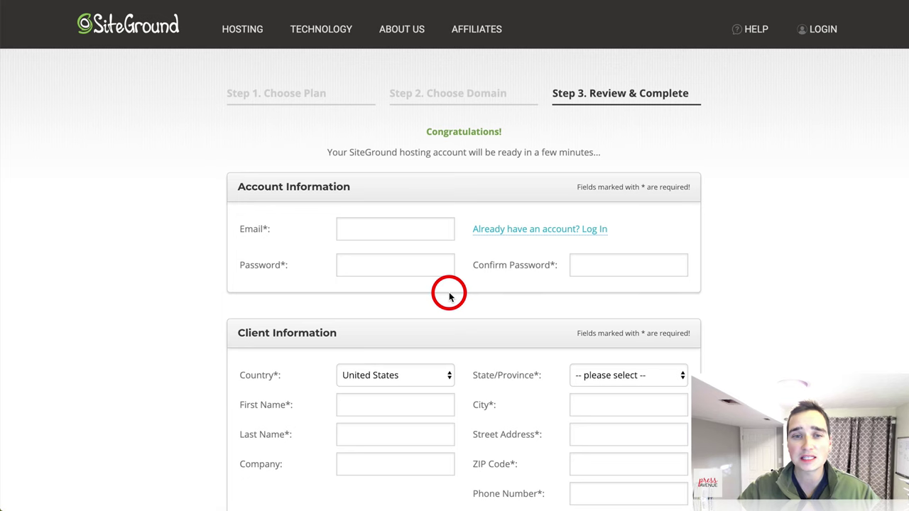
{"action": "left_click", "coordinate": [392, 232]}
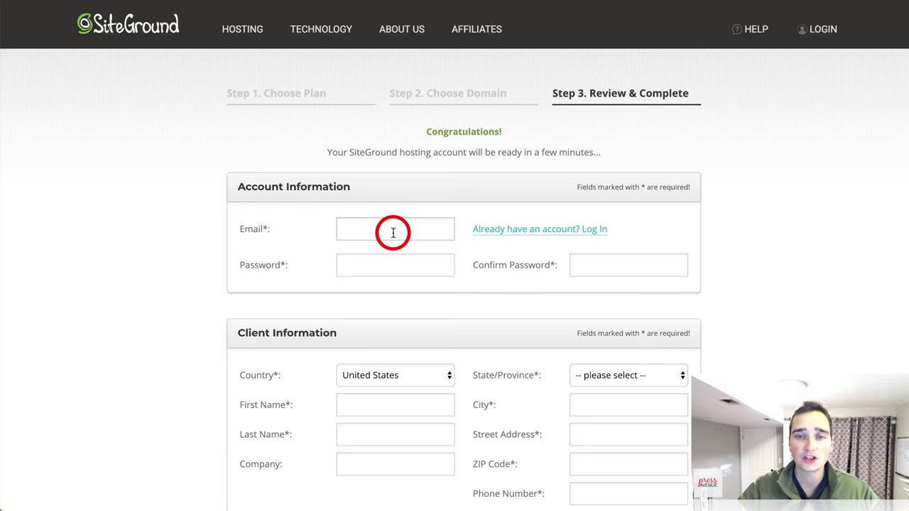
{"action": "left_click", "coordinate": [394, 270]}
{"action": "left_click", "coordinate": [589, 265]}
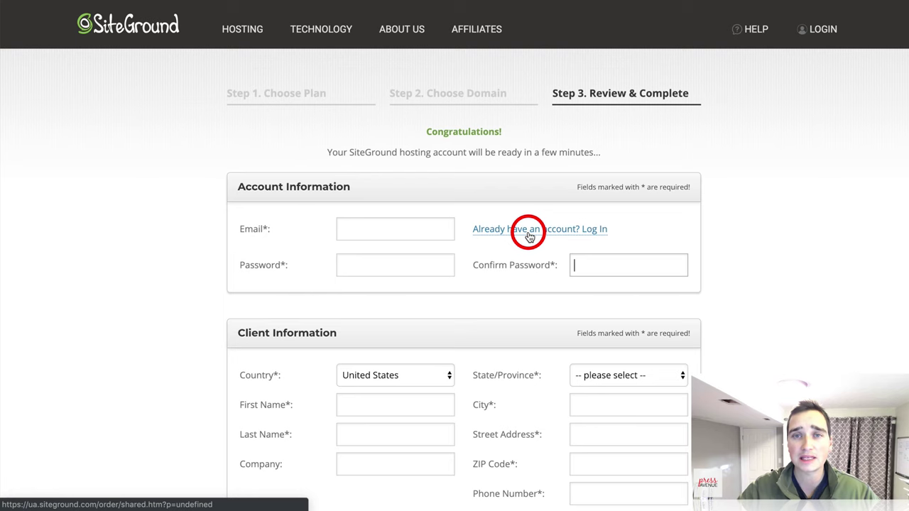
{"action": "scroll", "coordinate": [533, 266], "scroll_direction": "down", "scroll_amount": 3}
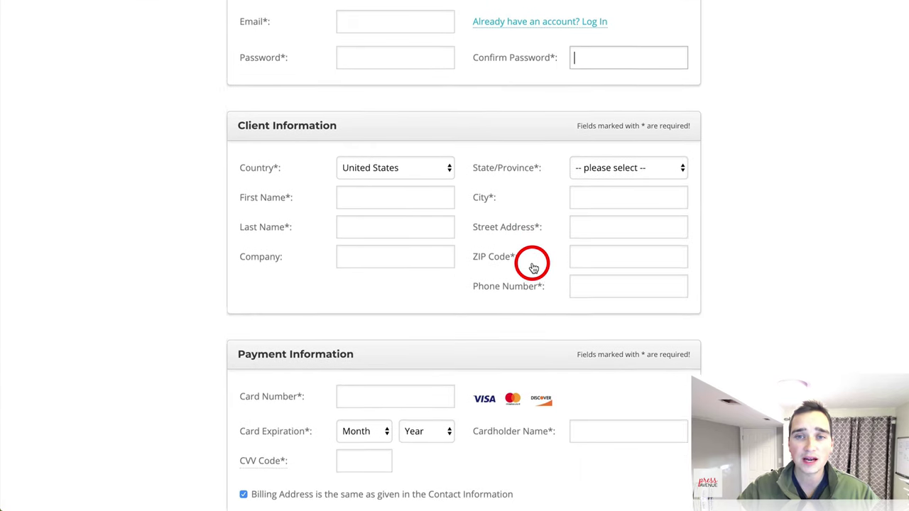
{"action": "scroll", "coordinate": [533, 266], "scroll_direction": "down", "scroll_amount": 1}
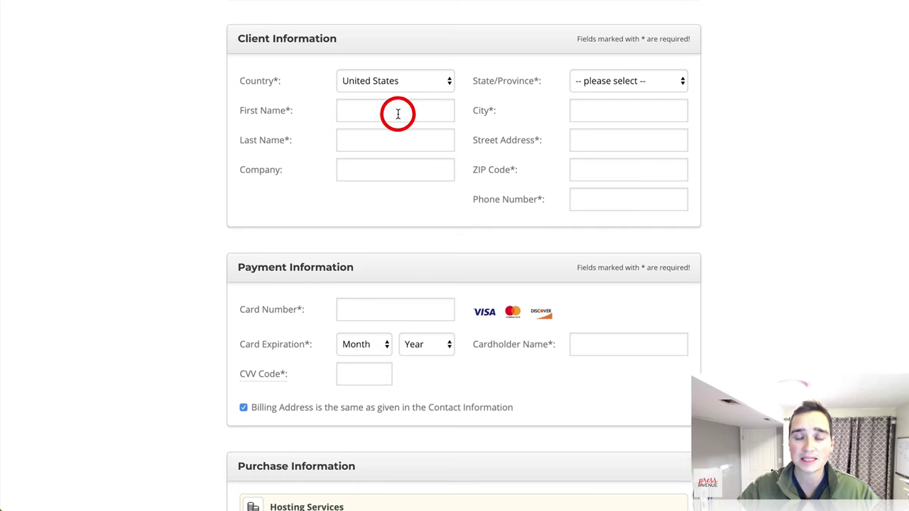
{"action": "left_click", "coordinate": [412, 169]}
{"action": "left_click", "coordinate": [620, 112]}
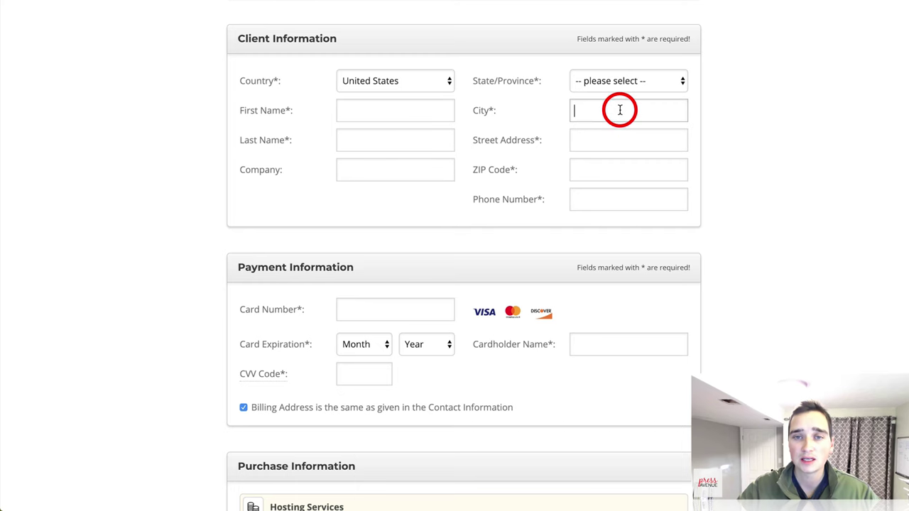
{"action": "scroll", "coordinate": [614, 208], "scroll_direction": "down", "scroll_amount": 4}
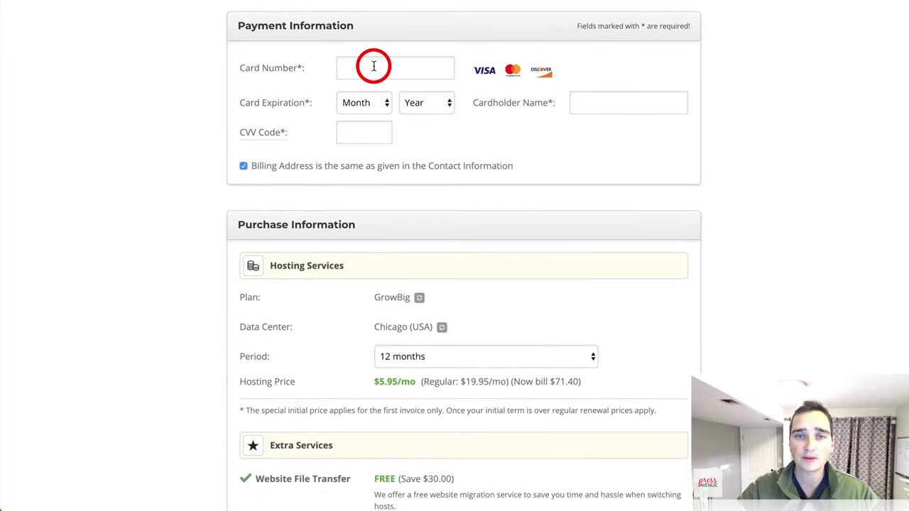
{"action": "left_click", "coordinate": [373, 68]}
{"action": "left_click", "coordinate": [594, 105]}
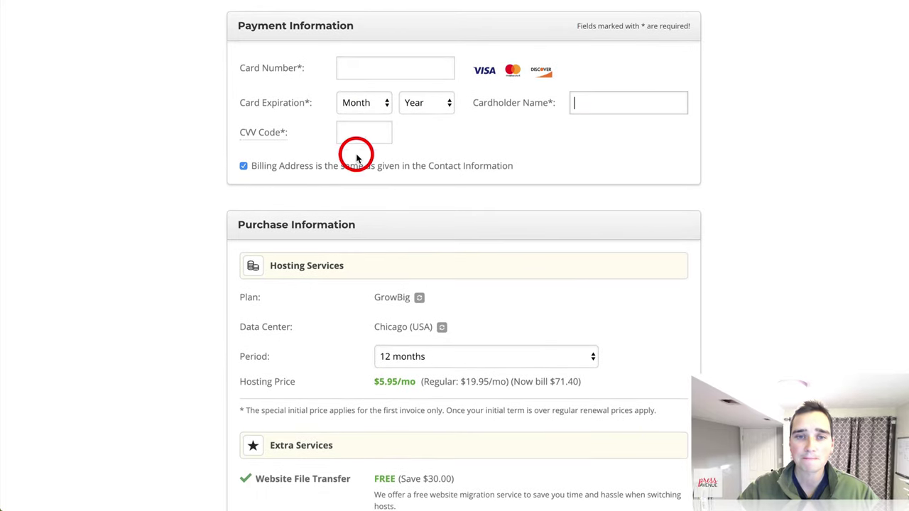
{"action": "scroll", "coordinate": [362, 149], "scroll_direction": "down", "scroll_amount": 1}
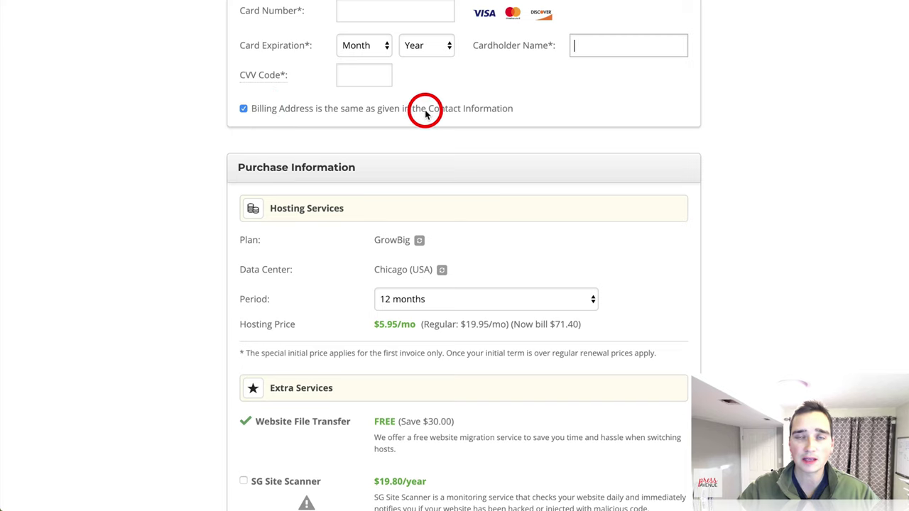
{"action": "scroll", "coordinate": [503, 171], "scroll_direction": "down", "scroll_amount": 2}
{"action": "scroll", "coordinate": [504, 172], "scroll_direction": "down", "scroll_amount": 1}
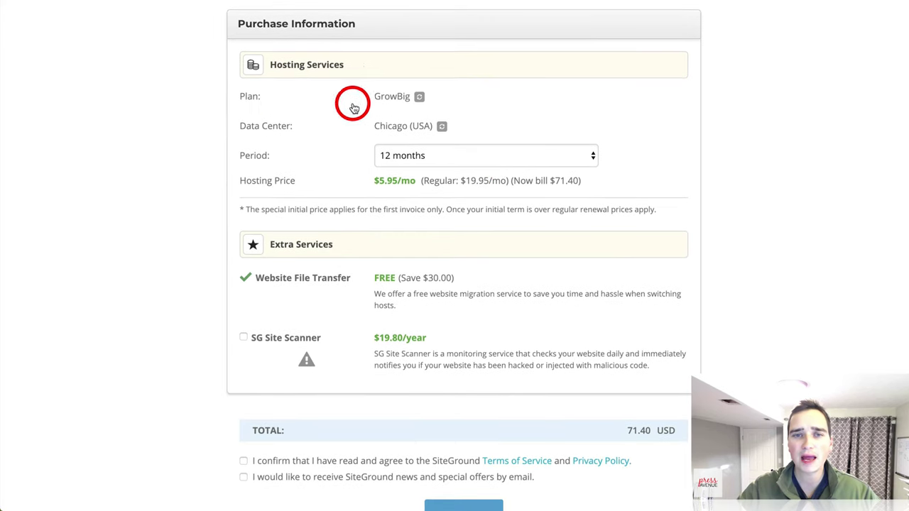
Step: Try the GoGeek plan in the Plan dropdown, then switch back to GrowBig
{"action": "left_click", "coordinate": [420, 98]}
{"action": "left_click", "coordinate": [482, 96]}
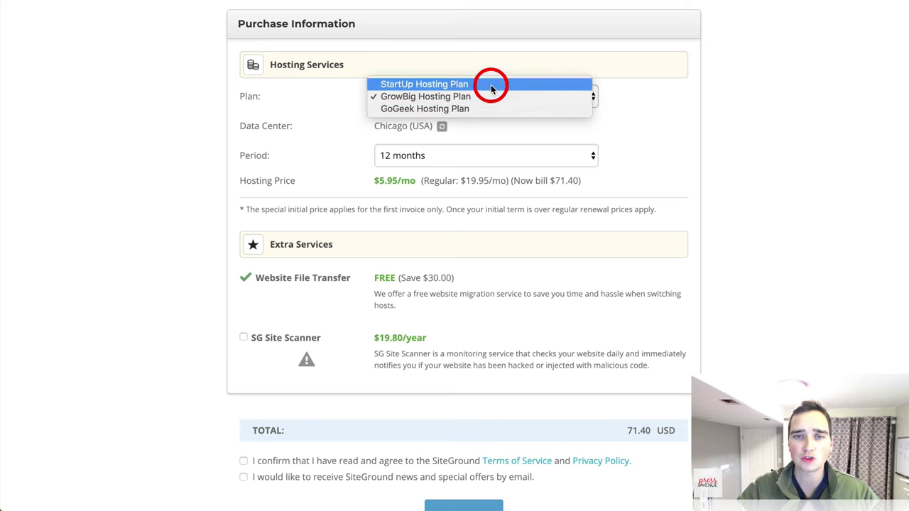
{"action": "left_click", "coordinate": [494, 108]}
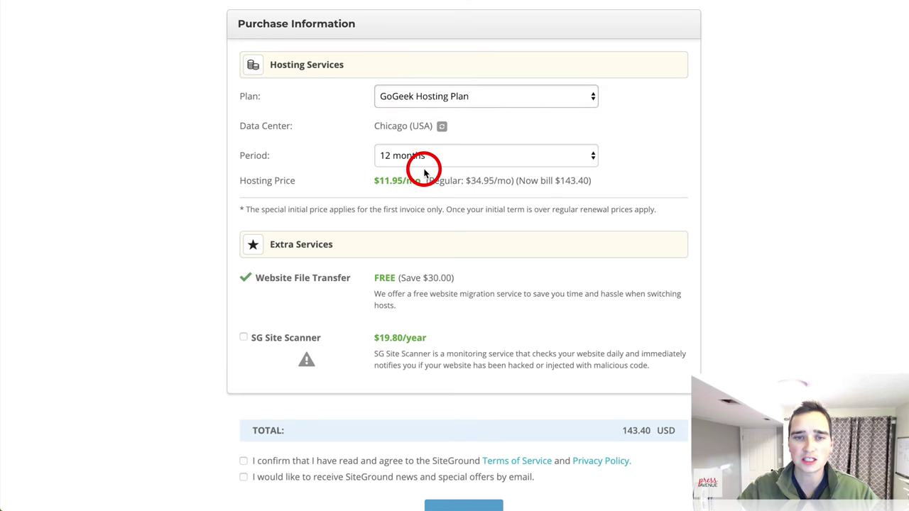
{"action": "left_click", "coordinate": [433, 97]}
{"action": "left_click", "coordinate": [431, 85]}
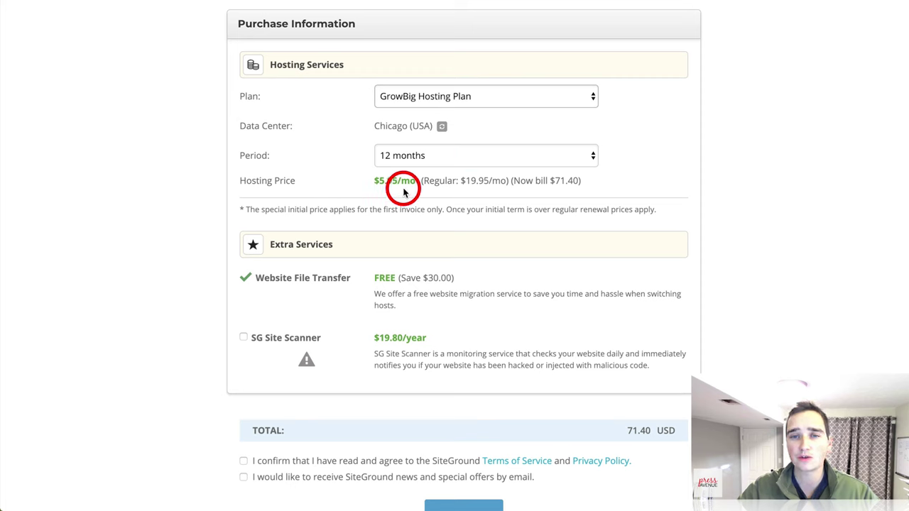
Step: Set the billing period to 36 months after trying 24, and recheck the plan list
{"action": "left_click", "coordinate": [449, 154]}
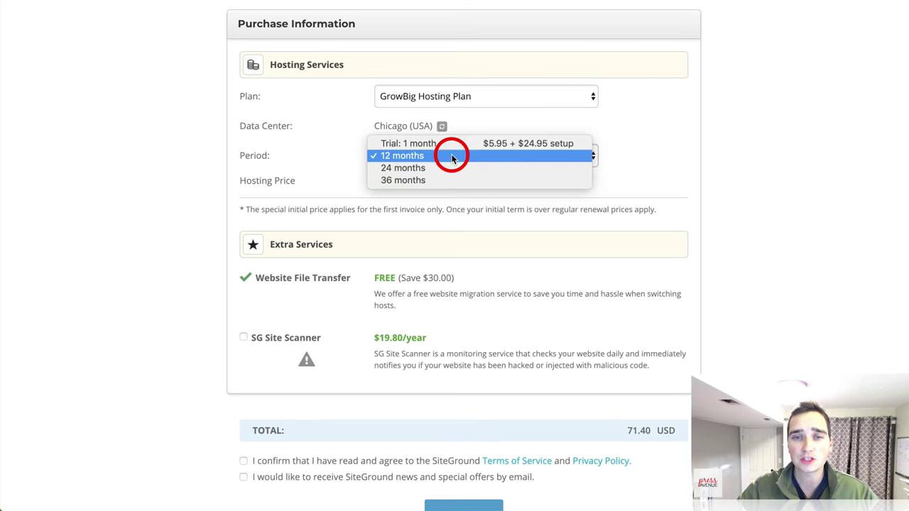
{"action": "left_click", "coordinate": [524, 168]}
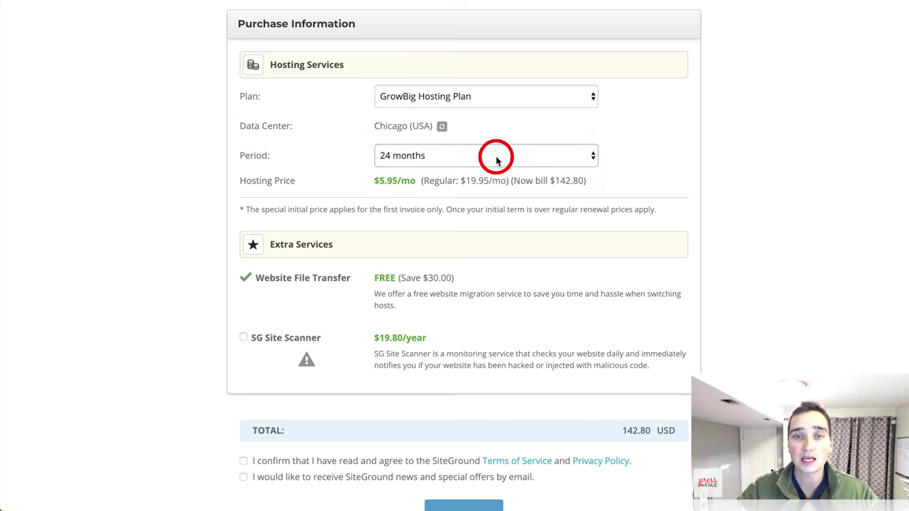
{"action": "left_click", "coordinate": [497, 157]}
{"action": "left_click", "coordinate": [493, 167]}
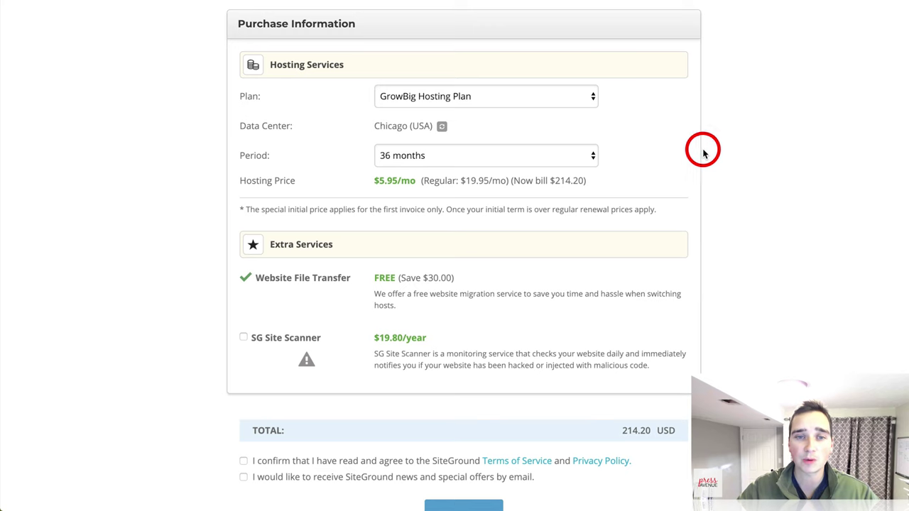
{"action": "scroll", "coordinate": [703, 152], "scroll_direction": "down", "scroll_amount": 3}
{"action": "scroll", "coordinate": [578, 136], "scroll_direction": "up", "scroll_amount": 2}
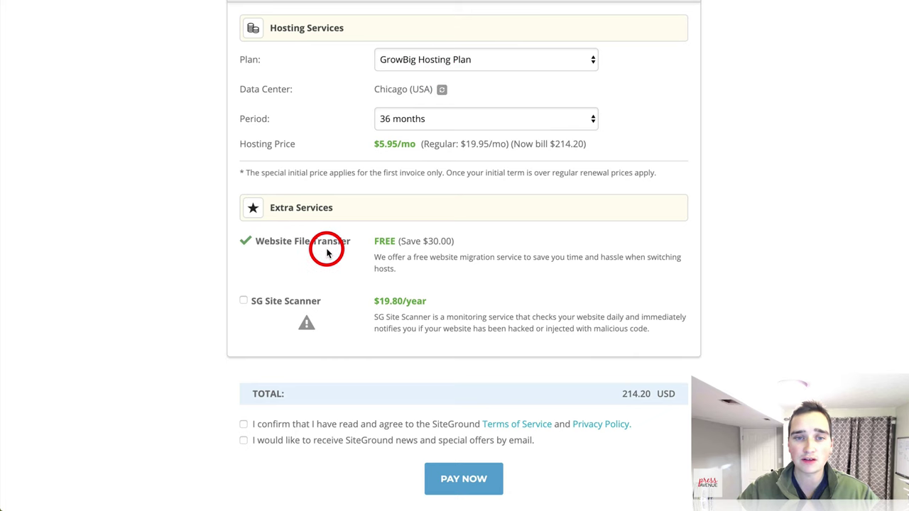
{"action": "left_click", "coordinate": [480, 56]}
{"action": "left_click", "coordinate": [478, 53]}
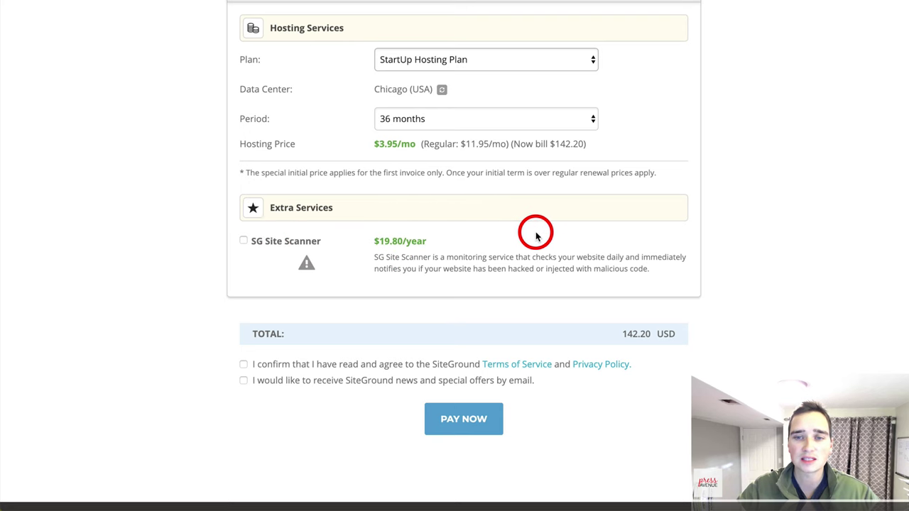
Step: Tick the Terms of Service and newsletter checkboxes and pay for the hosting order
{"action": "scroll", "coordinate": [534, 231], "scroll_direction": "down", "scroll_amount": 2}
{"action": "left_click", "coordinate": [243, 243]}
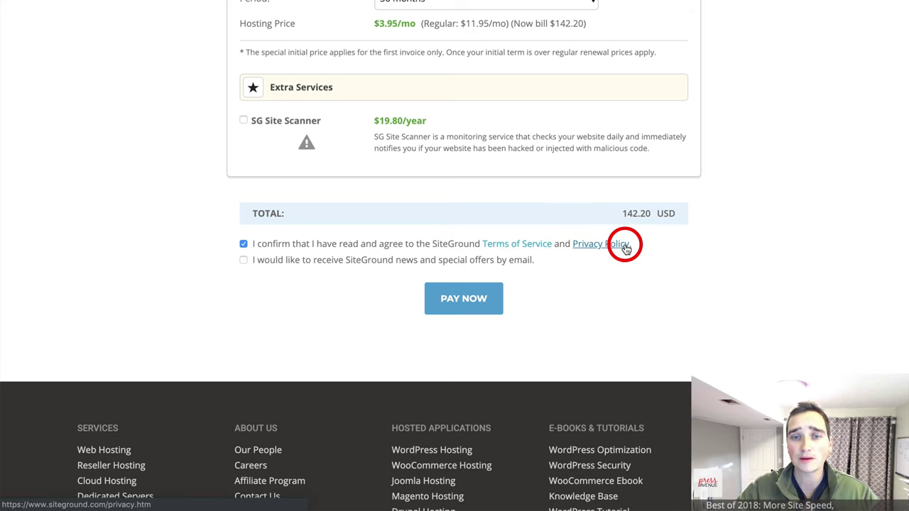
{"action": "left_click", "coordinate": [243, 260]}
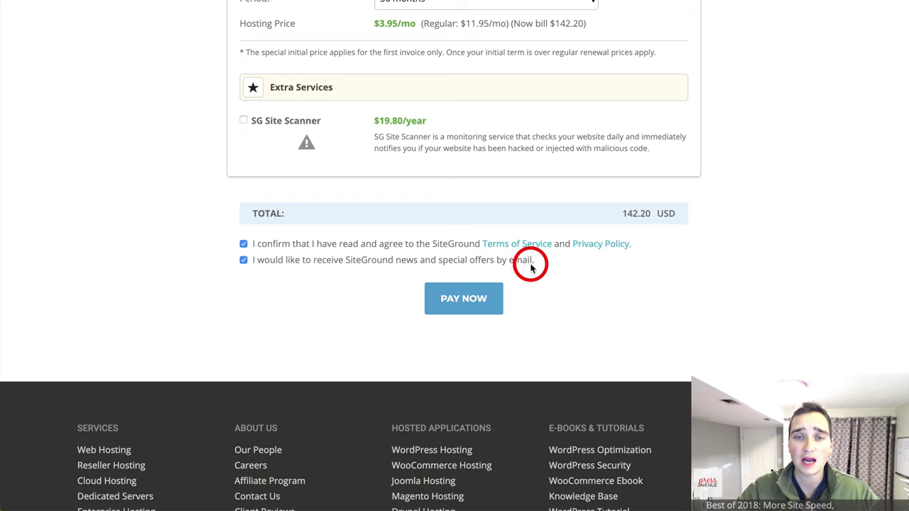
{"action": "left_click", "coordinate": [471, 303]}
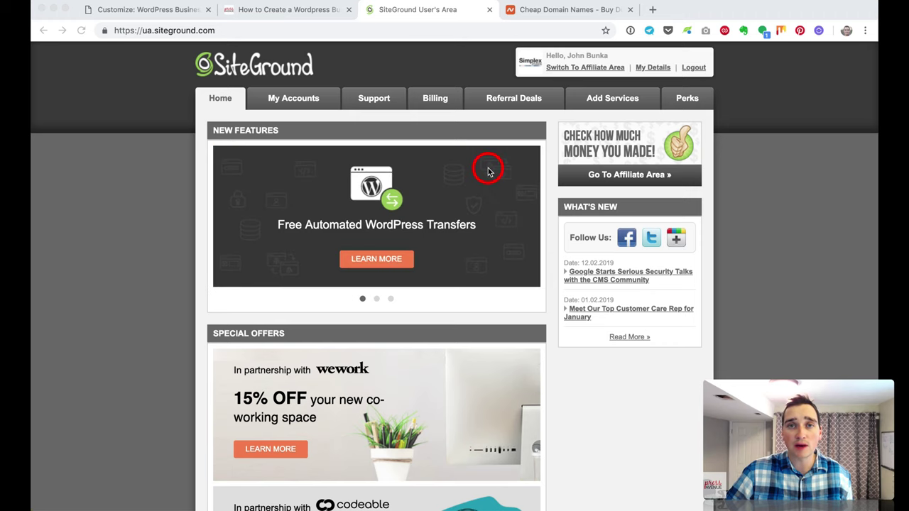
Step: Open blockeditorcourse.com's Namecheap management page and review the PremiumDNS description
{"action": "left_click", "coordinate": [534, 9]}
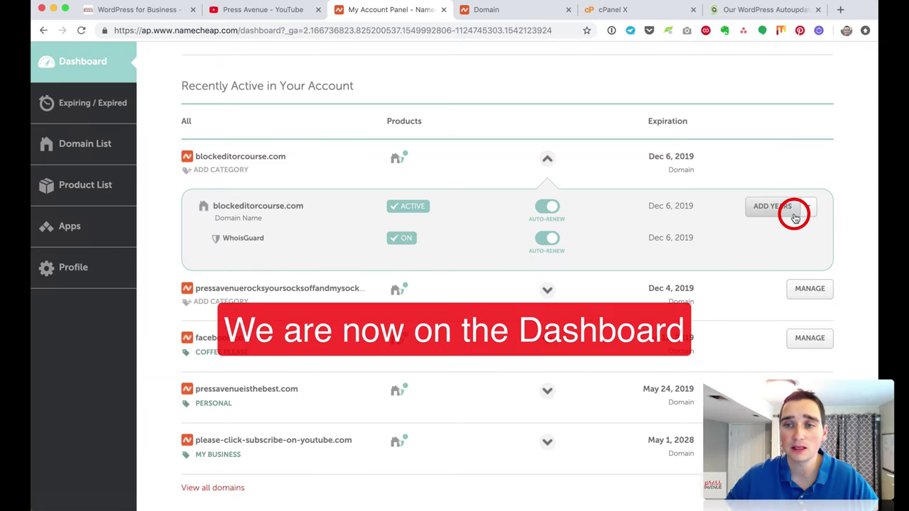
{"action": "left_click", "coordinate": [809, 206]}
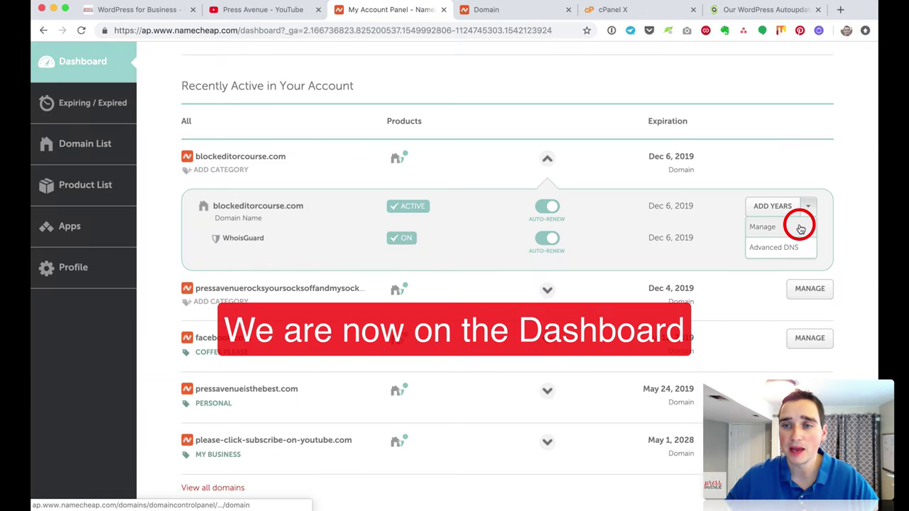
{"action": "left_click", "coordinate": [505, 9]}
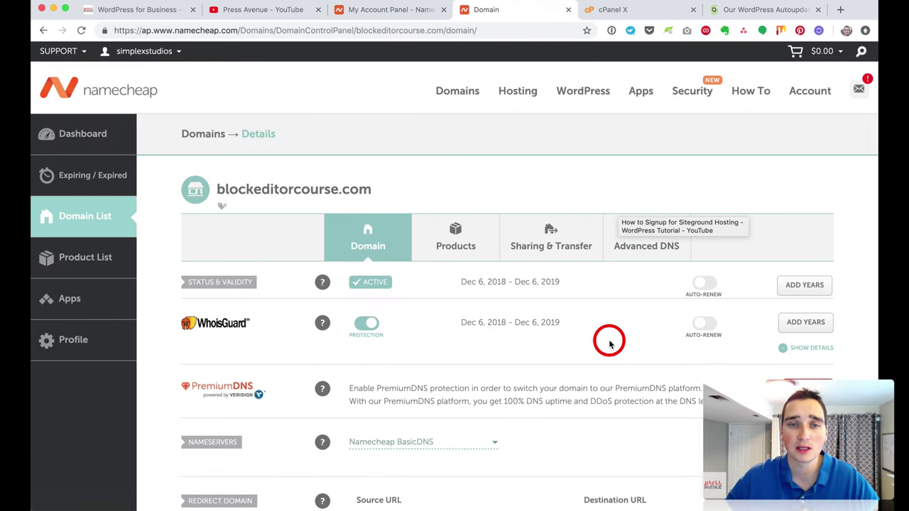
{"action": "scroll", "coordinate": [609, 343], "scroll_direction": "down", "scroll_amount": 3}
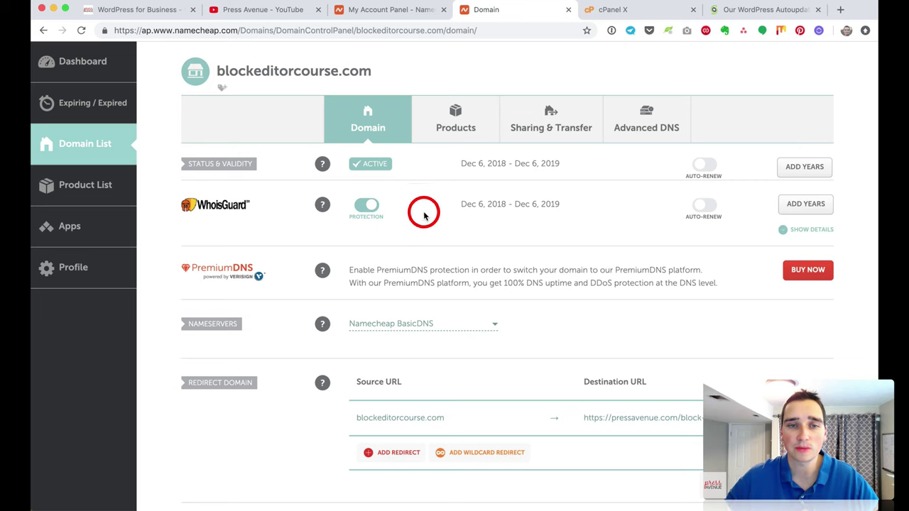
{"action": "scroll", "coordinate": [493, 216], "scroll_direction": "down", "scroll_amount": 1}
{"action": "scroll", "coordinate": [493, 216], "scroll_direction": "down", "scroll_amount": 3}
{"action": "left_click_drag", "start_coordinate": [352, 161], "coordinate": [617, 174]}
{"action": "left_click", "coordinate": [631, 175]}
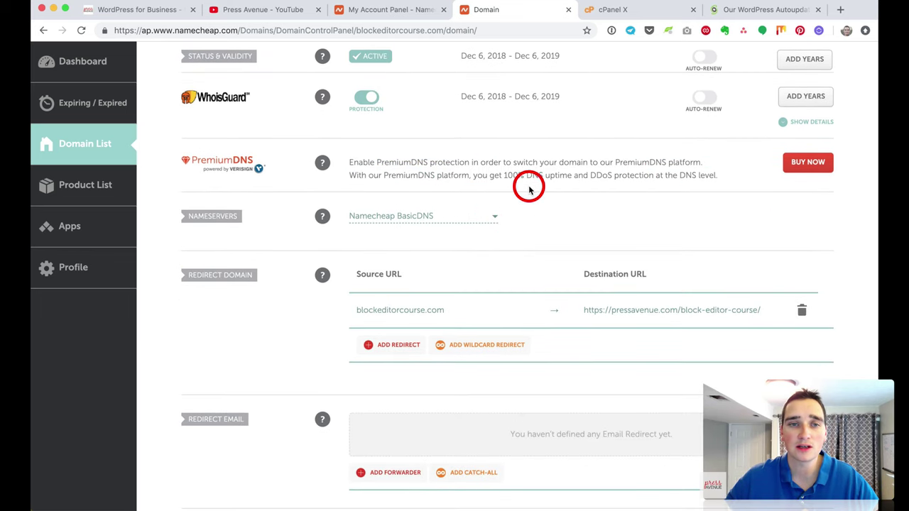
{"action": "left_click_drag", "start_coordinate": [348, 162], "coordinate": [649, 175]}
{"action": "left_click", "coordinate": [632, 169]}
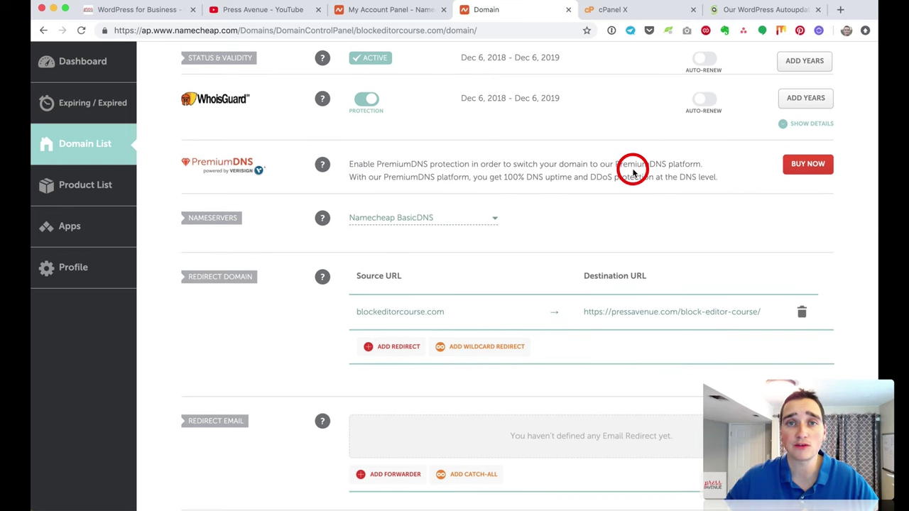
{"action": "scroll", "coordinate": [629, 185], "scroll_direction": "down", "scroll_amount": 3}
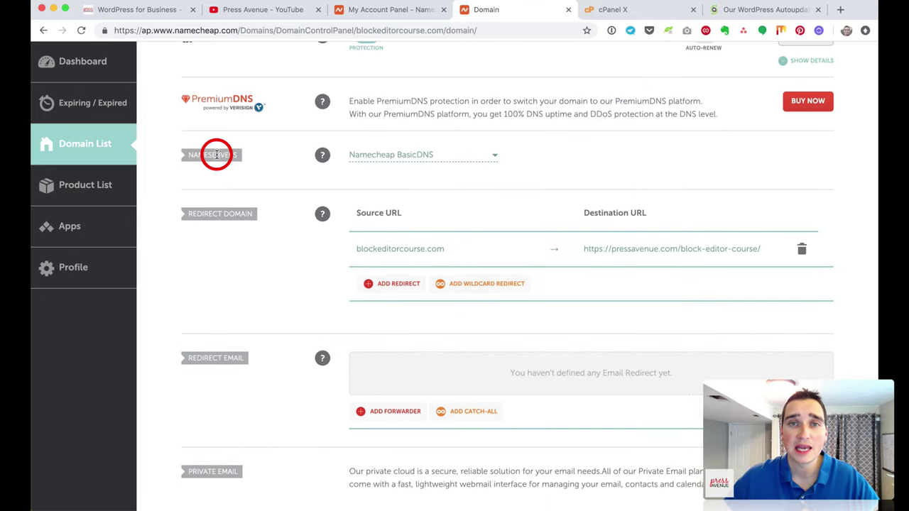
Step: Switch the domain's nameservers to Custom DNS, then open SiteGround's homepage from the search results
{"action": "left_click", "coordinate": [411, 155]}
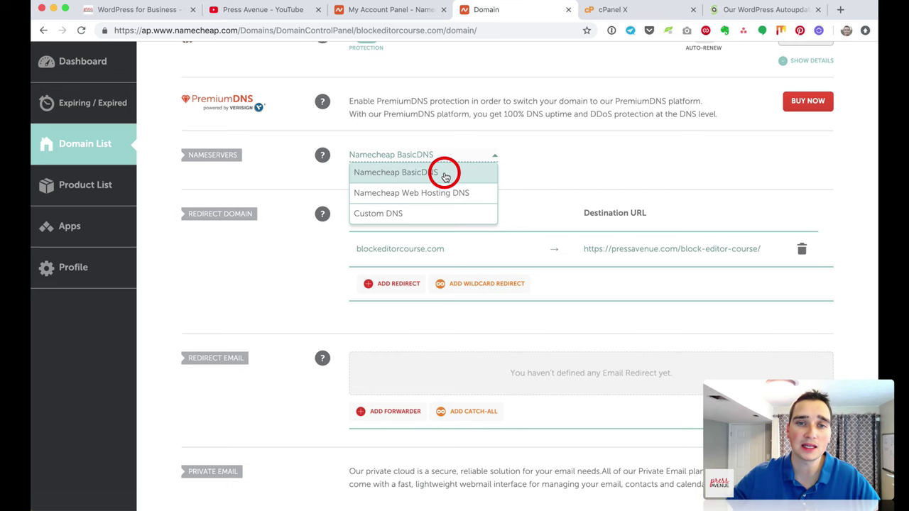
{"action": "left_click", "coordinate": [443, 213]}
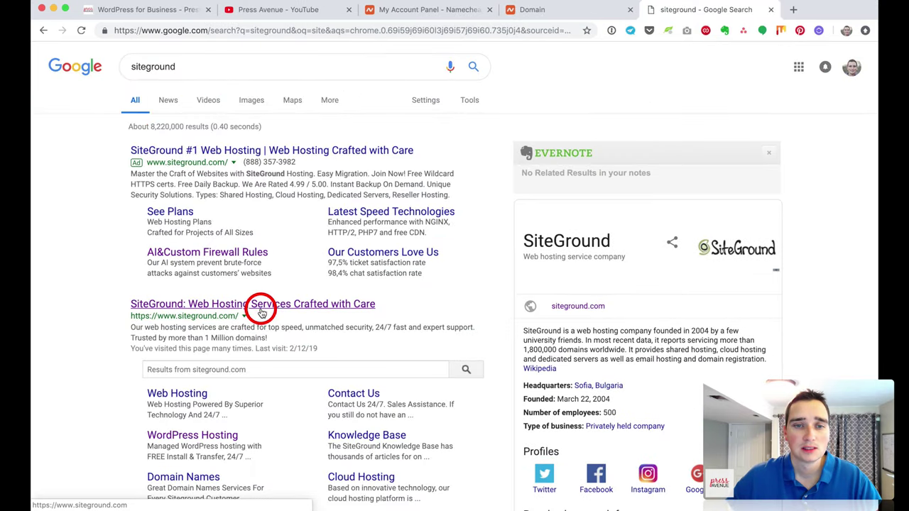
{"action": "left_click", "coordinate": [261, 310]}
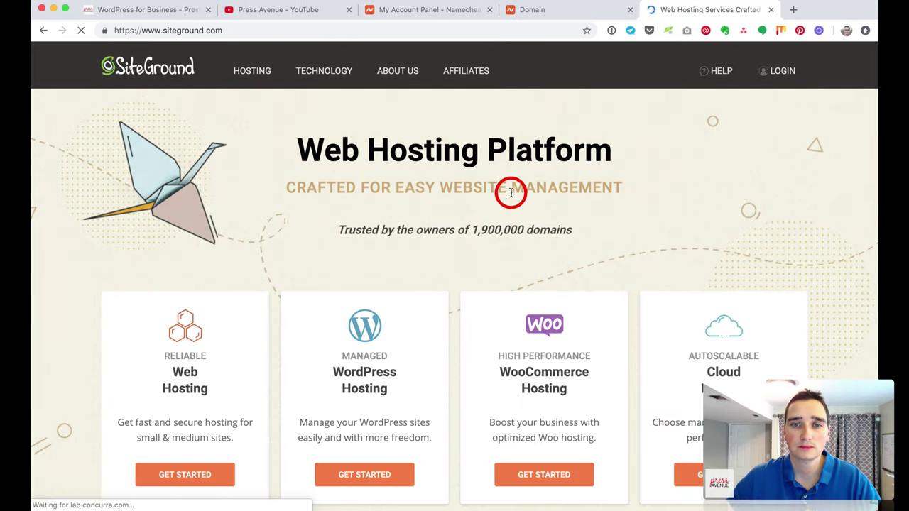
Step: Sign in to SiteGround's User's Area using the saved 1Password login
{"action": "left_click", "coordinate": [783, 74]}
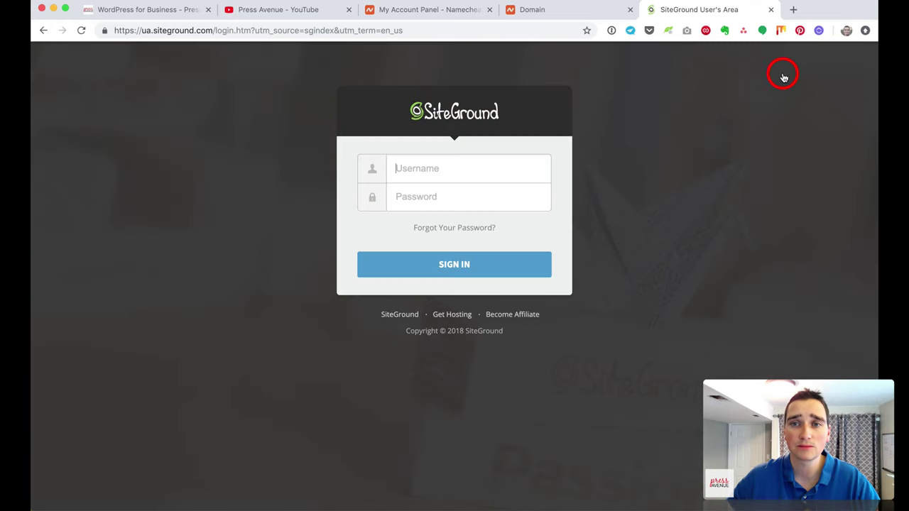
{"action": "left_click", "coordinate": [611, 32]}
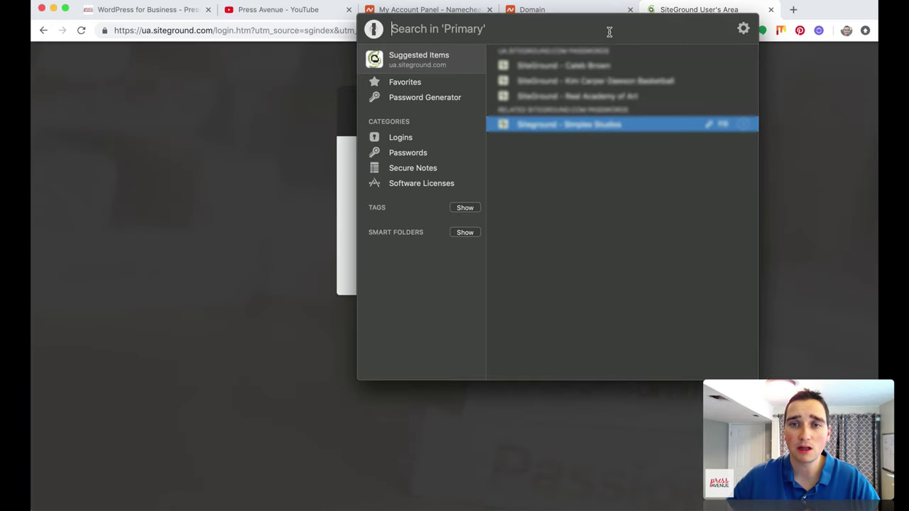
{"action": "left_click", "coordinate": [606, 128]}
{"action": "left_click", "coordinate": [476, 270]}
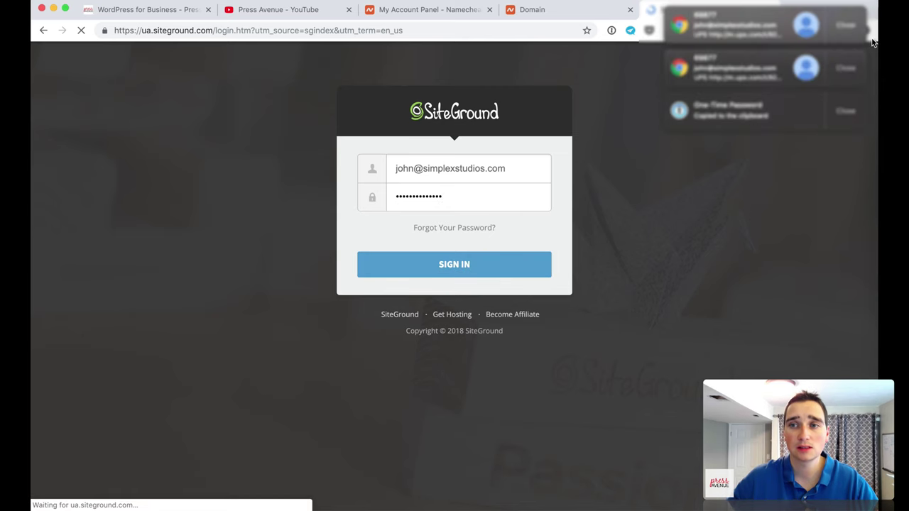
Step: Dismiss the banners, browse the new-features slides, and open the GrowBig account's management page
{"action": "left_click", "coordinate": [844, 23]}
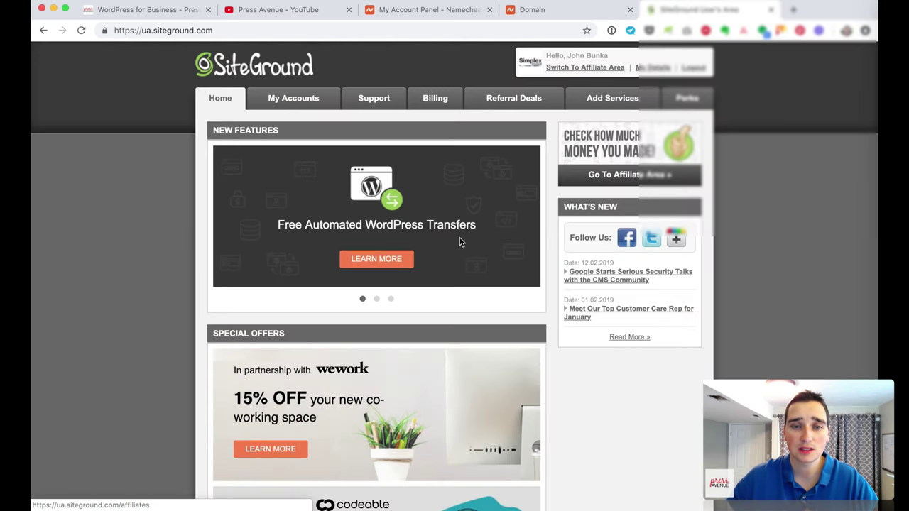
{"action": "left_click", "coordinate": [263, 237]}
{"action": "left_click", "coordinate": [438, 207]}
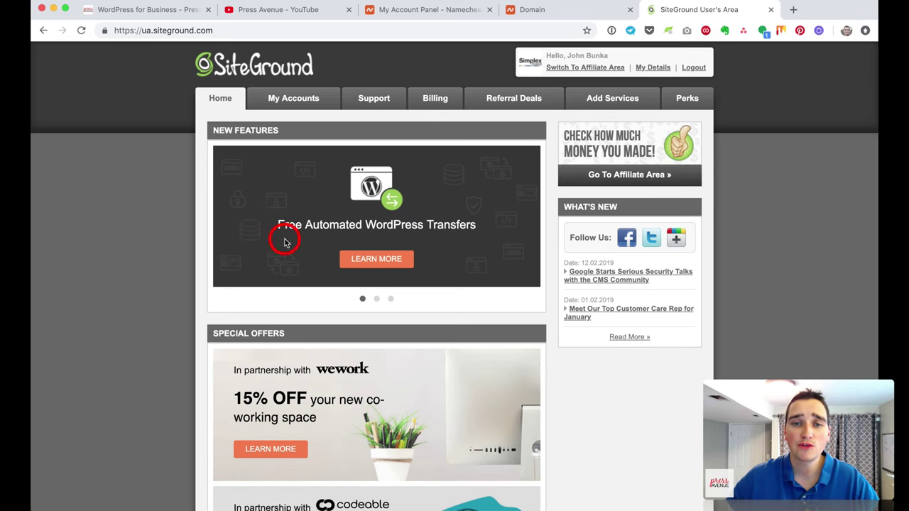
{"action": "left_click", "coordinate": [378, 300]}
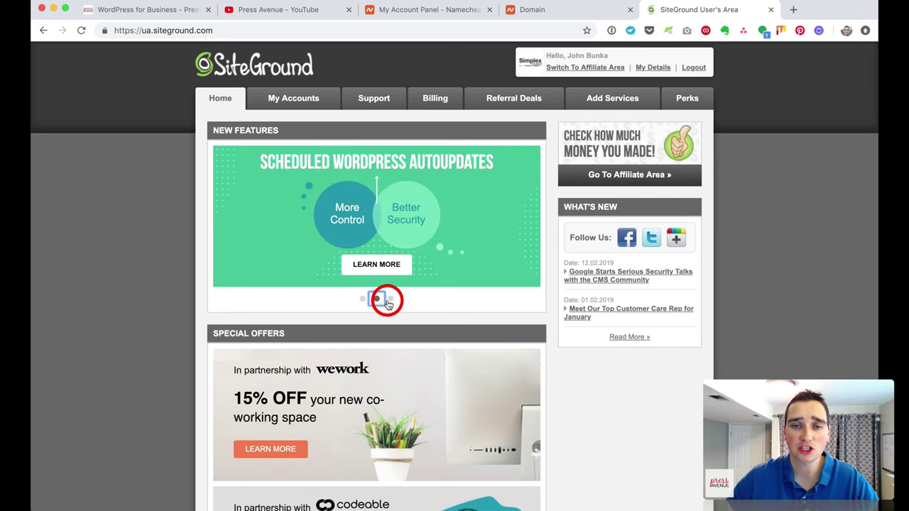
{"action": "left_click", "coordinate": [392, 301]}
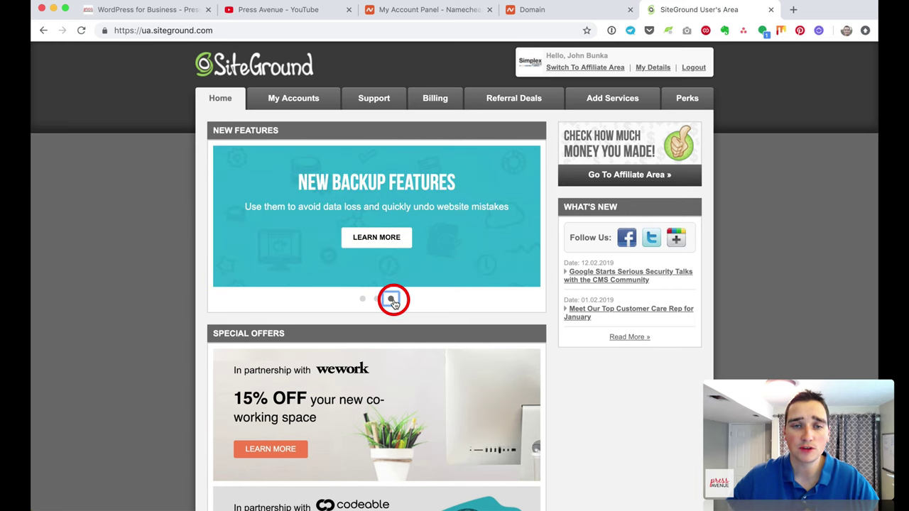
{"action": "left_click", "coordinate": [376, 299]}
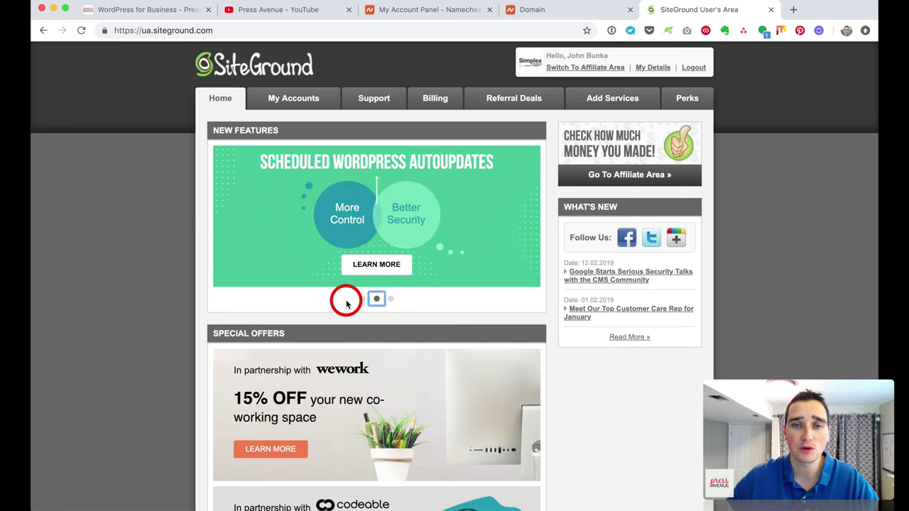
{"action": "left_click", "coordinate": [361, 300]}
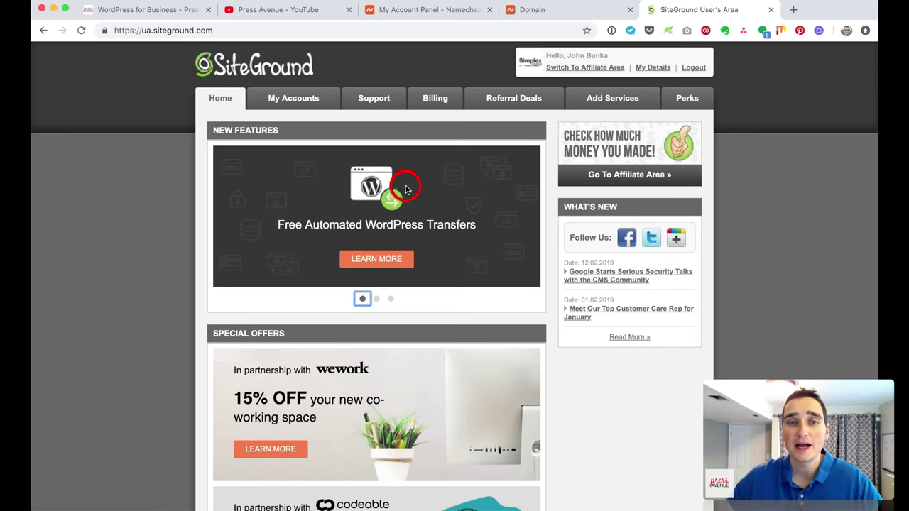
{"action": "left_click", "coordinate": [304, 103]}
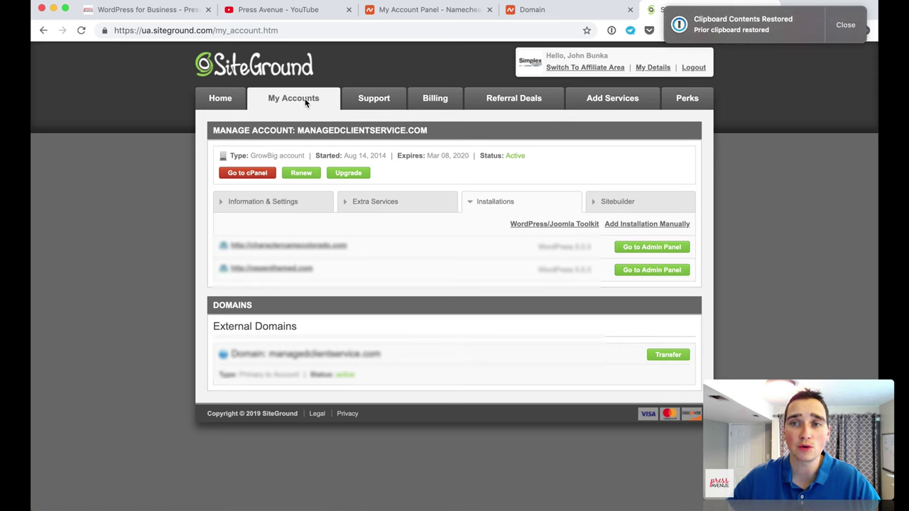
Step: Dismiss the clipboard notice and show the account's Information & Settings
{"action": "left_click", "coordinate": [830, 32]}
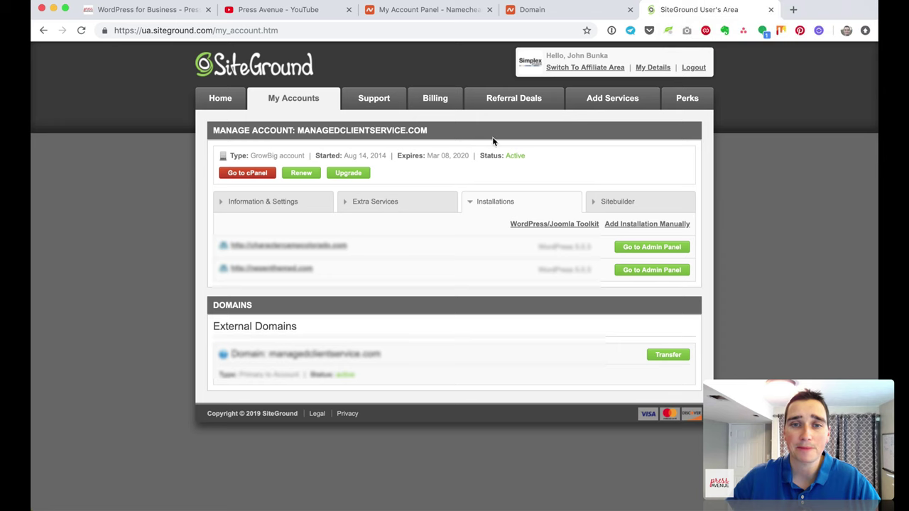
{"action": "left_click", "coordinate": [472, 182]}
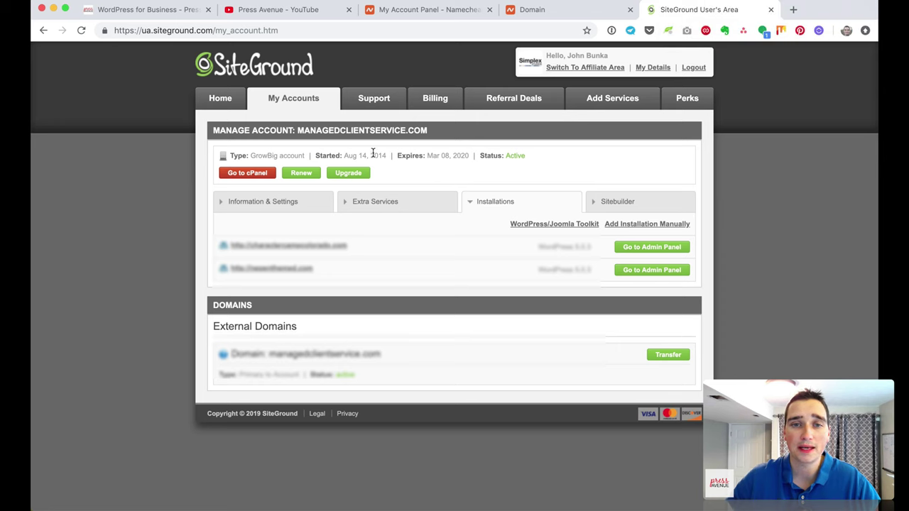
{"action": "left_click_drag", "start_coordinate": [358, 155], "coordinate": [468, 155]}
{"action": "left_click", "coordinate": [432, 181]}
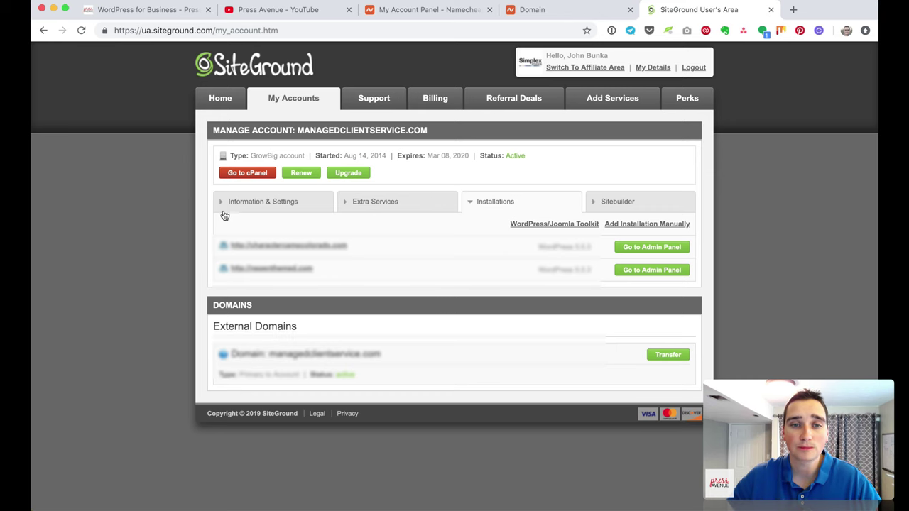
{"action": "left_click", "coordinate": [398, 208]}
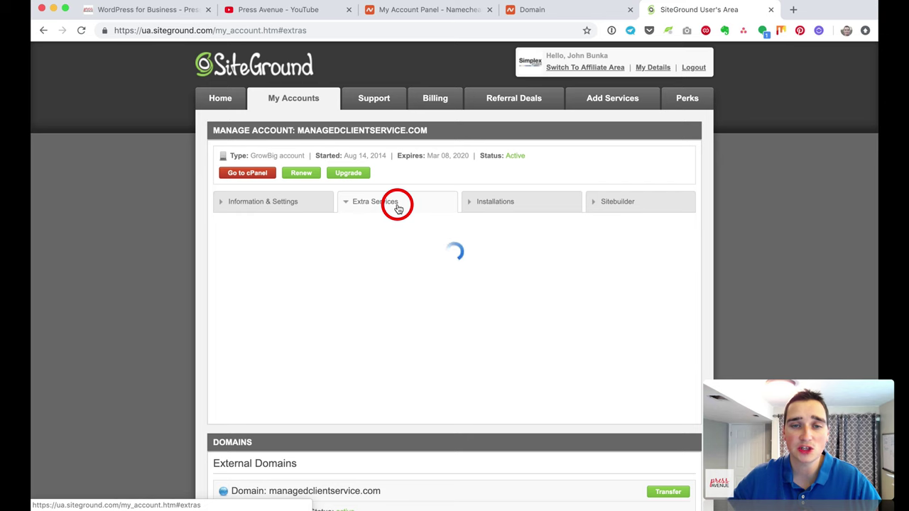
{"action": "left_click", "coordinate": [290, 205]}
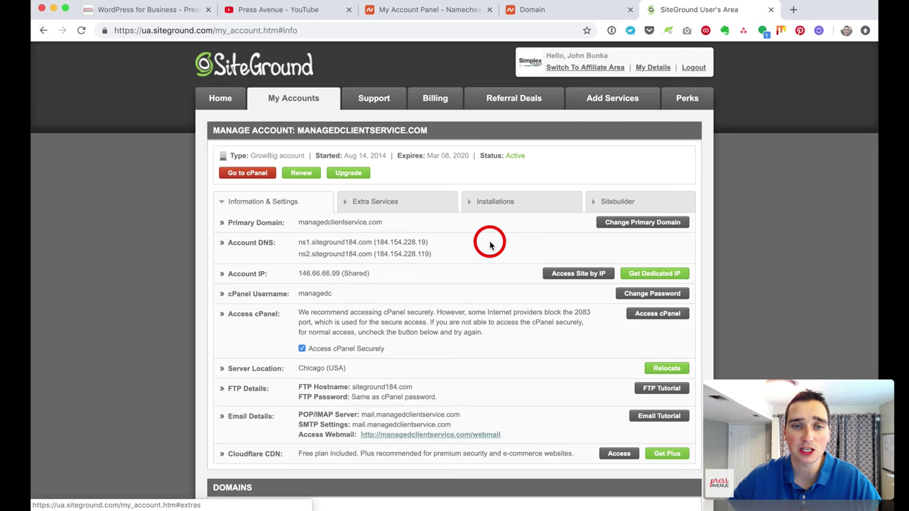
Step: Highlight the primary domain, Account DNS label and nameservers while explaining them
{"action": "scroll", "coordinate": [489, 243], "scroll_direction": "down", "scroll_amount": 2}
{"action": "scroll", "coordinate": [489, 245], "scroll_direction": "down", "scroll_amount": 1}
{"action": "left_click_drag", "start_coordinate": [248, 135], "coordinate": [391, 140]}
{"action": "left_click", "coordinate": [391, 140]}
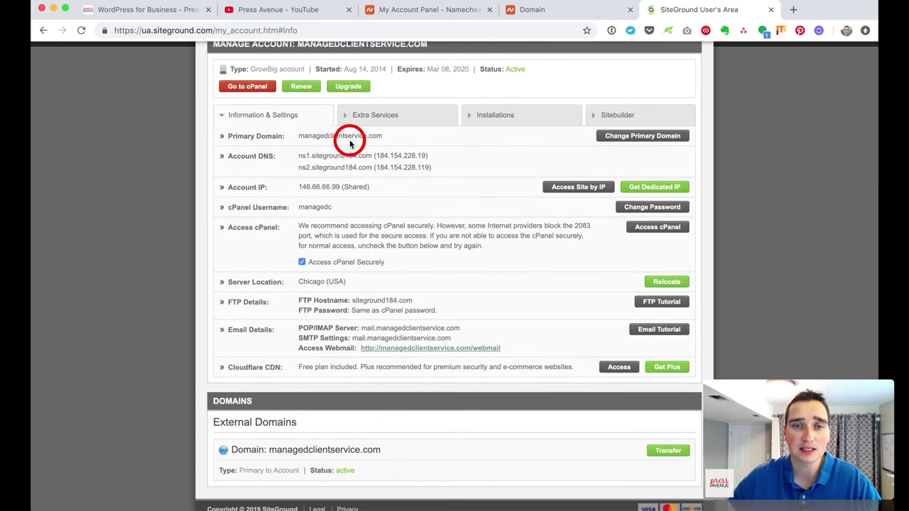
{"action": "left_click_drag", "start_coordinate": [228, 156], "coordinate": [311, 155]}
{"action": "left_click", "coordinate": [298, 156]}
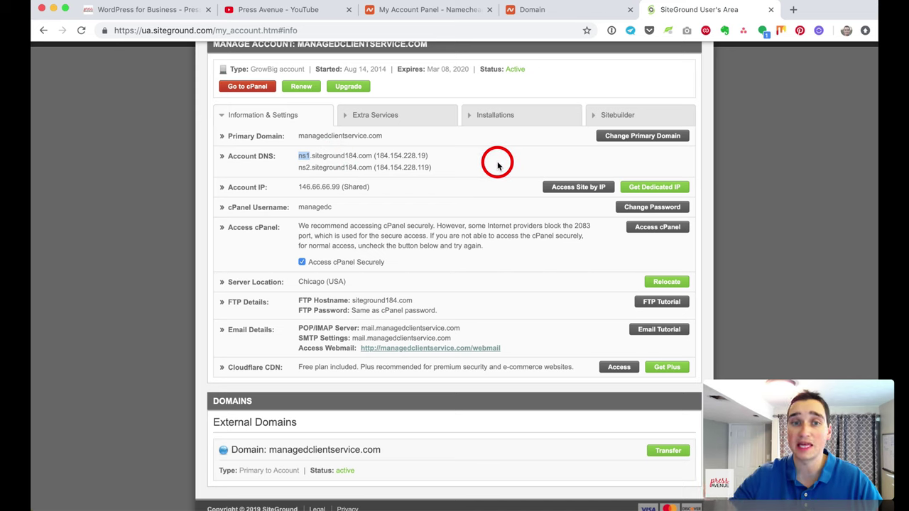
{"action": "left_click_drag", "start_coordinate": [300, 167], "coordinate": [350, 167]}
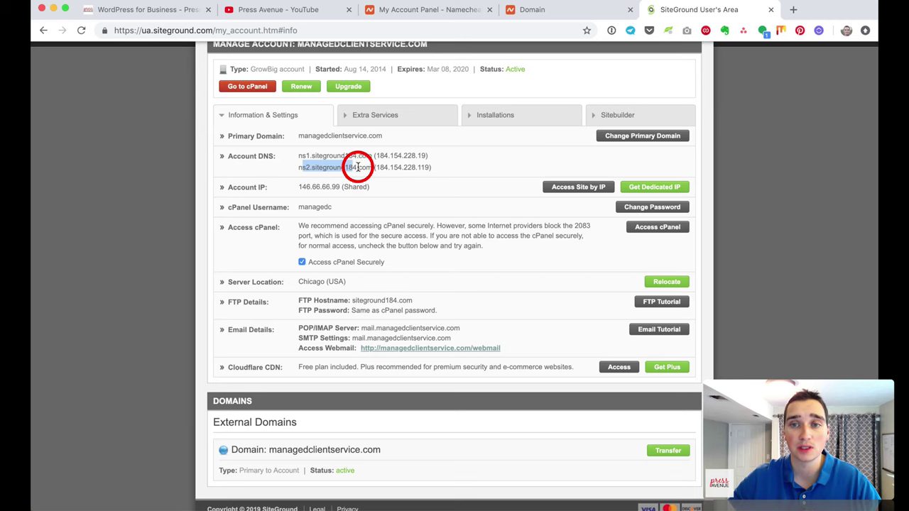
{"action": "left_click", "coordinate": [321, 156]}
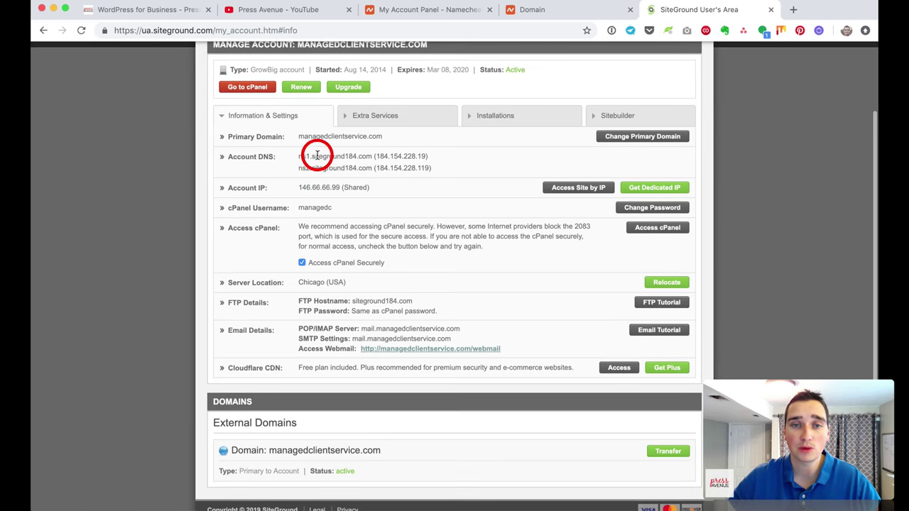
Step: Copy ns1.siteground184.com and paste it into Namecheap's Nameserver 1 field
{"action": "left_click_drag", "start_coordinate": [297, 154], "coordinate": [371, 156]}
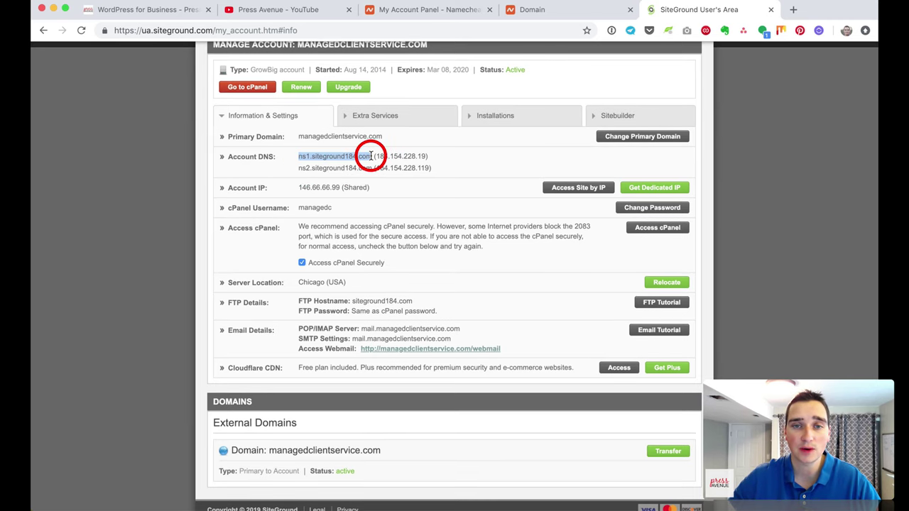
{"action": "right_click", "coordinate": [370, 155]}
{"action": "left_click", "coordinate": [390, 176]}
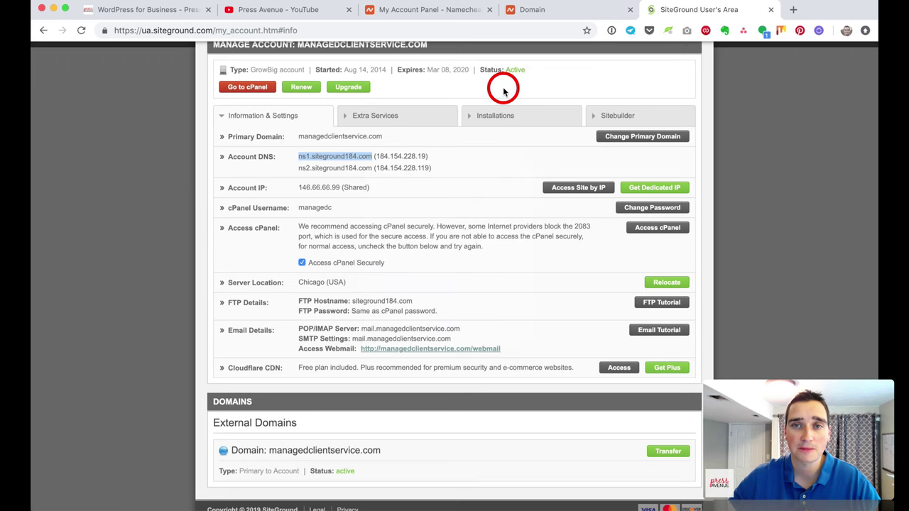
{"action": "left_click", "coordinate": [530, 13]}
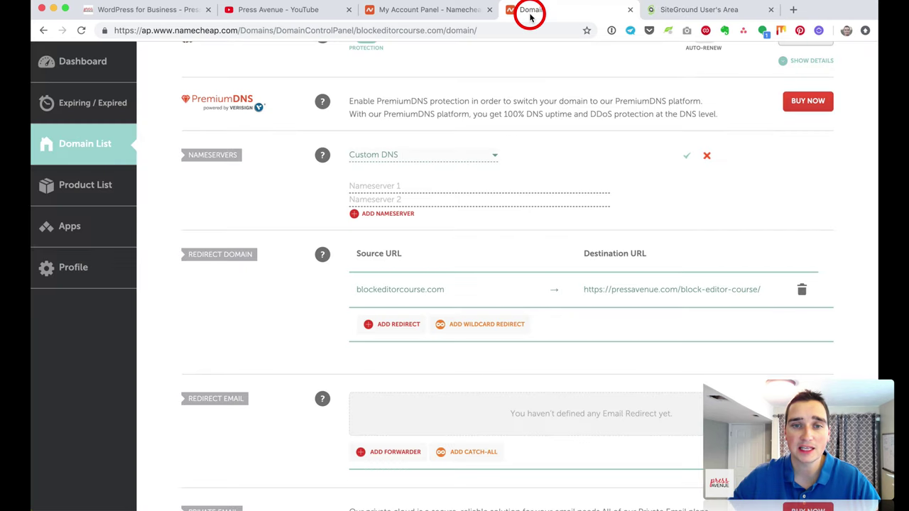
{"action": "left_click", "coordinate": [371, 184]}
{"action": "right_click", "coordinate": [371, 184]}
{"action": "left_click", "coordinate": [406, 260]}
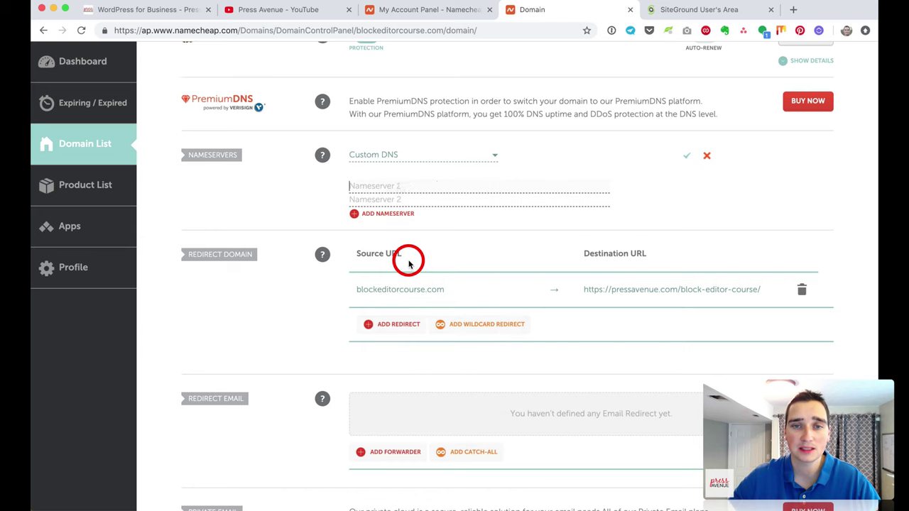
Step: Copy ns2.siteground184.com from SiteGround's account settings and return to Namecheap
{"action": "left_click", "coordinate": [686, 10]}
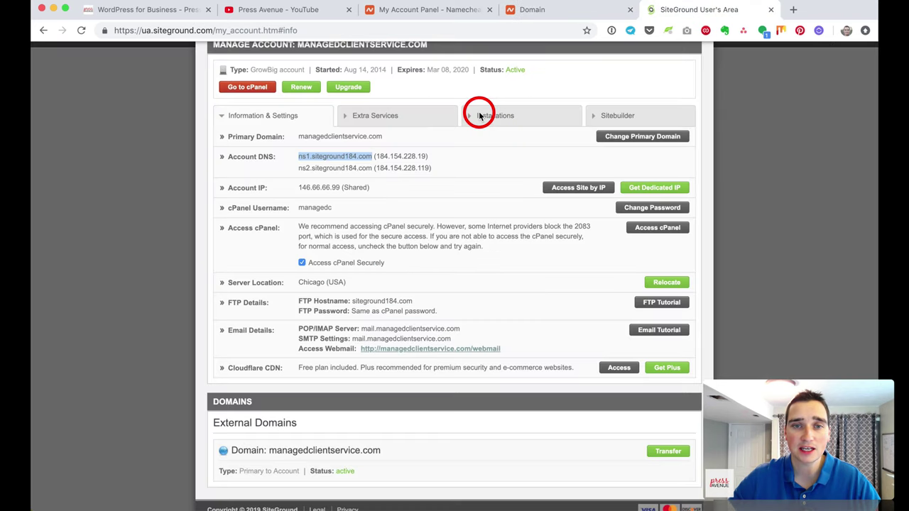
{"action": "left_click_drag", "start_coordinate": [298, 168], "coordinate": [371, 168]}
{"action": "right_click", "coordinate": [371, 168]}
{"action": "left_click", "coordinate": [395, 193]}
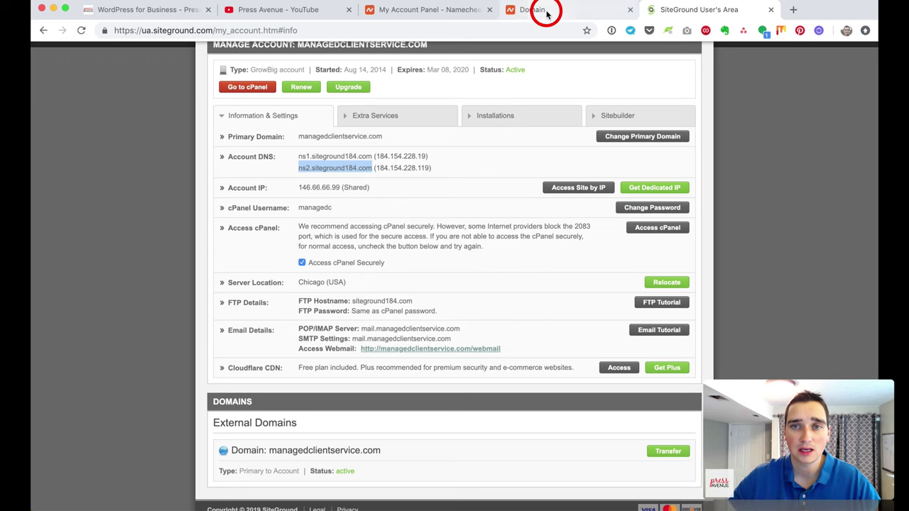
{"action": "left_click", "coordinate": [543, 10]}
Step: Paste ns2.siteground184.com into Nameserver 2 and save both custom nameservers
{"action": "left_click", "coordinate": [374, 201]}
{"action": "right_click", "coordinate": [371, 199]}
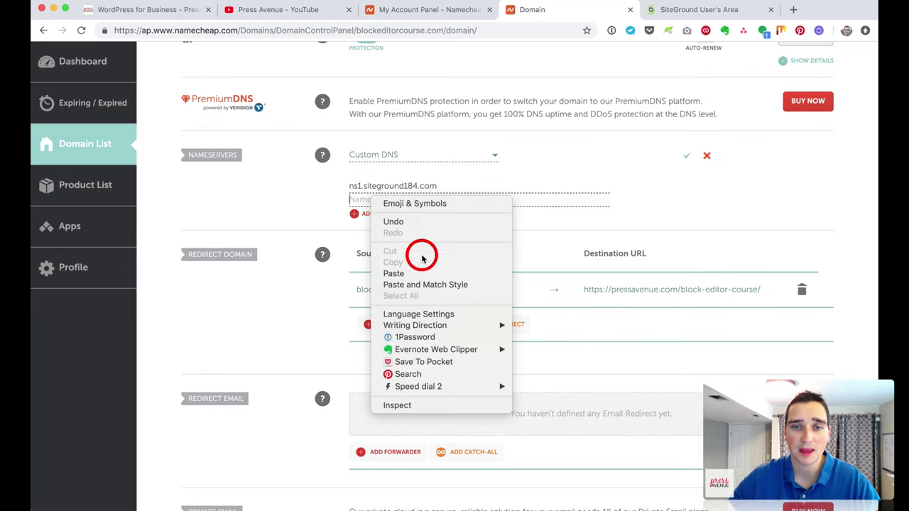
{"action": "left_click", "coordinate": [430, 270]}
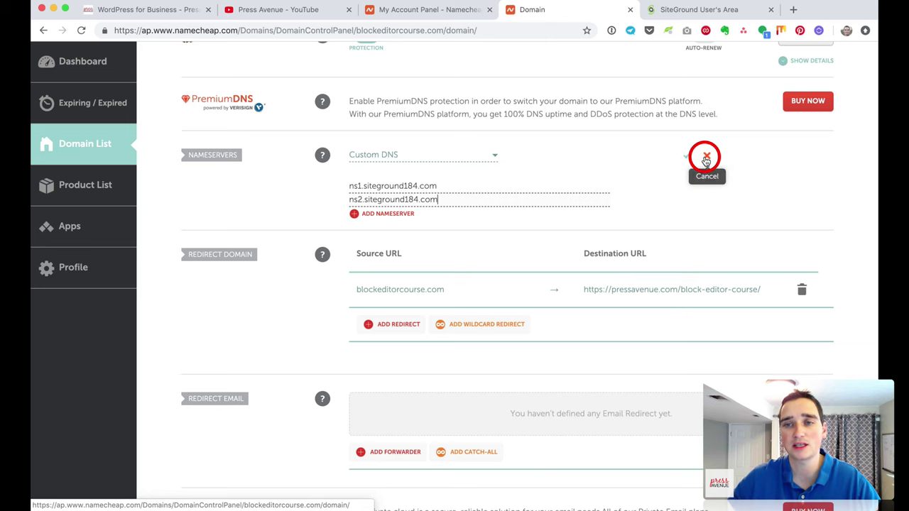
{"action": "left_click", "coordinate": [688, 159]}
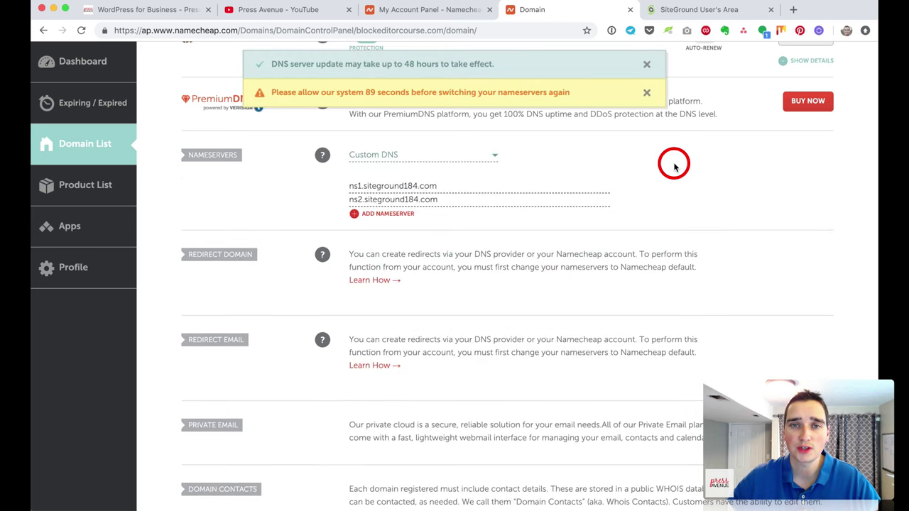
{"action": "left_click_drag", "start_coordinate": [272, 63], "coordinate": [494, 65]}
{"action": "left_click", "coordinate": [495, 65]}
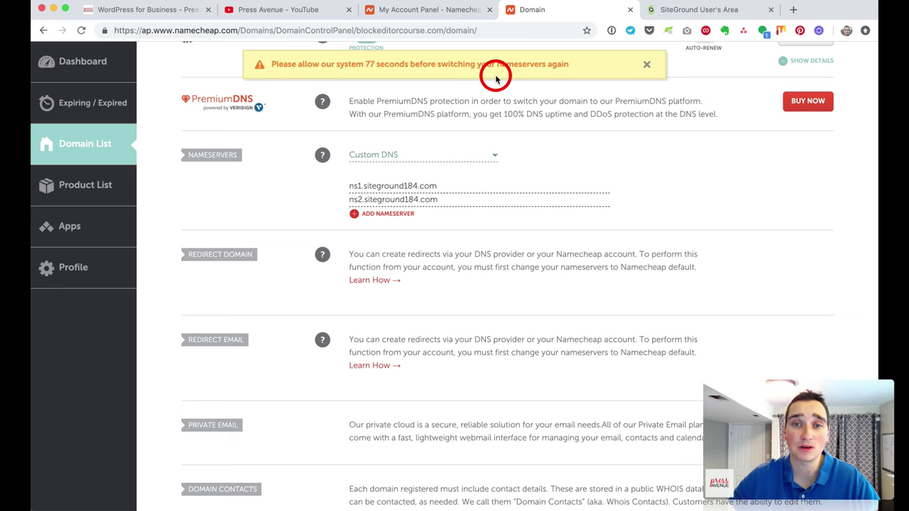
{"action": "left_click_drag", "start_coordinate": [278, 64], "coordinate": [557, 64]}
{"action": "left_click", "coordinate": [524, 73]}
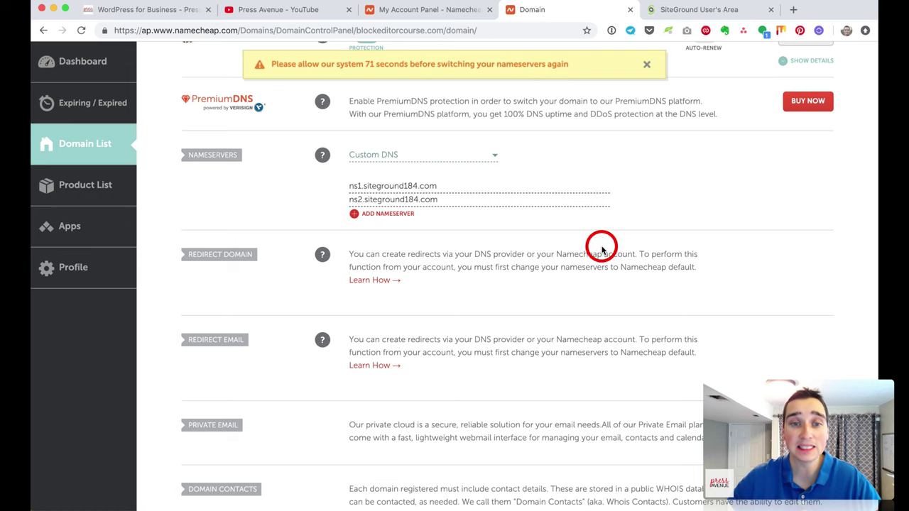
{"action": "scroll", "coordinate": [545, 309], "scroll_direction": "down", "scroll_amount": 1}
{"action": "scroll", "coordinate": [546, 310], "scroll_direction": "down", "scroll_amount": 3}
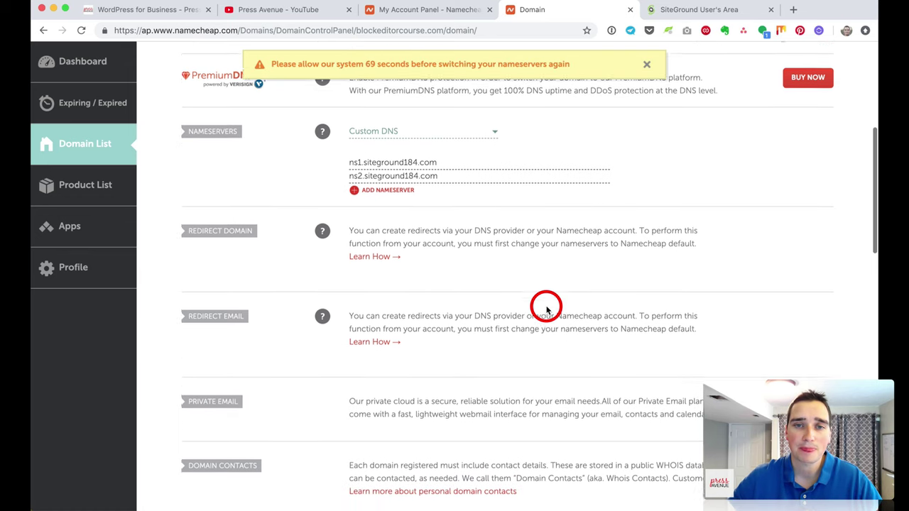
{"action": "scroll", "coordinate": [546, 309], "scroll_direction": "up", "scroll_amount": 3}
{"action": "scroll", "coordinate": [546, 310], "scroll_direction": "up", "scroll_amount": 5}
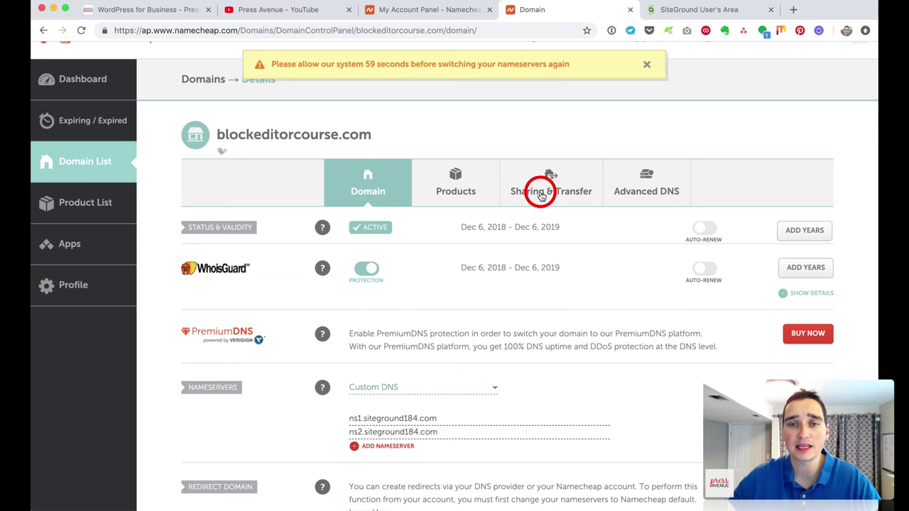
{"action": "scroll", "coordinate": [605, 316], "scroll_direction": "down", "scroll_amount": 5}
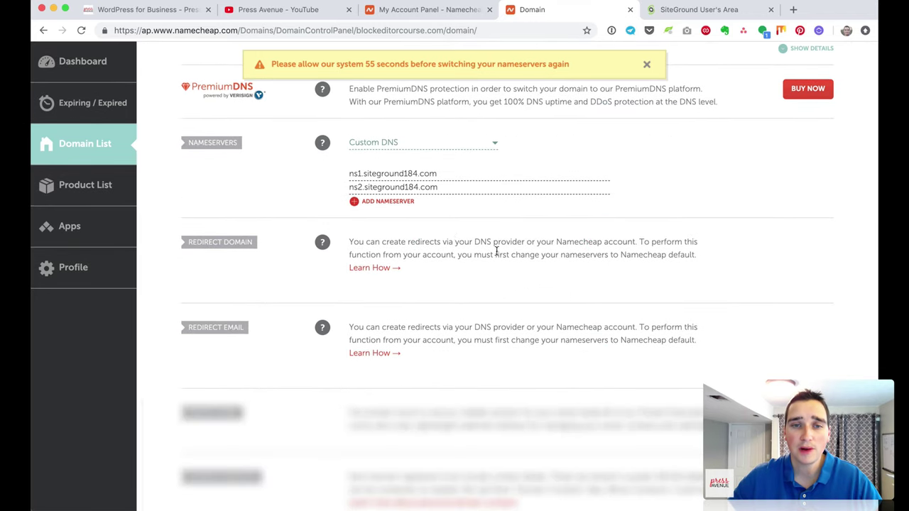
{"action": "scroll", "coordinate": [455, 254], "scroll_direction": "down", "scroll_amount": 1}
{"action": "left_click_drag", "start_coordinate": [350, 189], "coordinate": [547, 203]}
{"action": "left_click", "coordinate": [548, 202]}
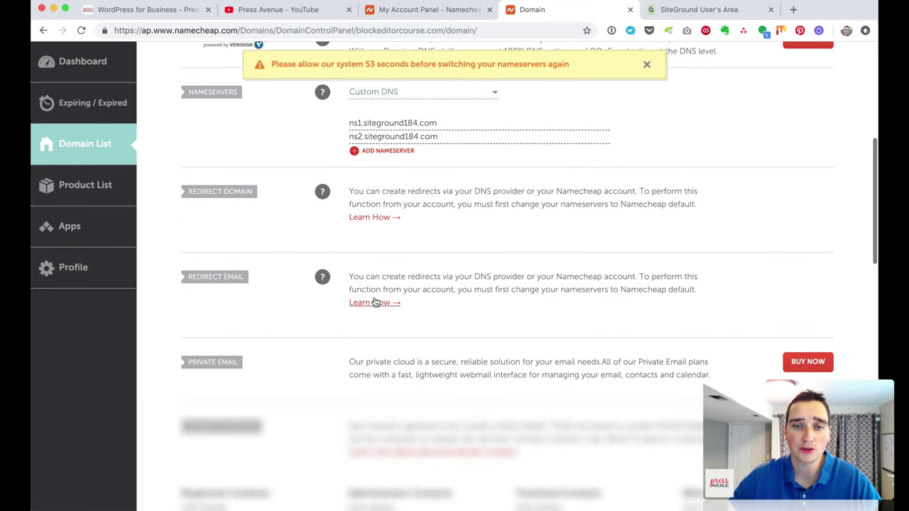
{"action": "left_click_drag", "start_coordinate": [365, 277], "coordinate": [583, 292]}
{"action": "left_click", "coordinate": [583, 293]}
{"action": "scroll", "coordinate": [595, 327], "scroll_direction": "down", "scroll_amount": 2}
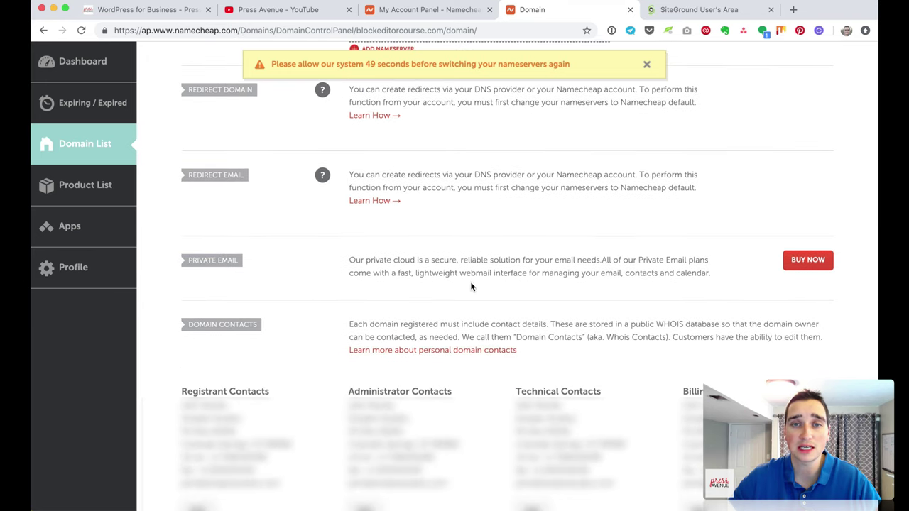
{"action": "left_click", "coordinate": [410, 296]}
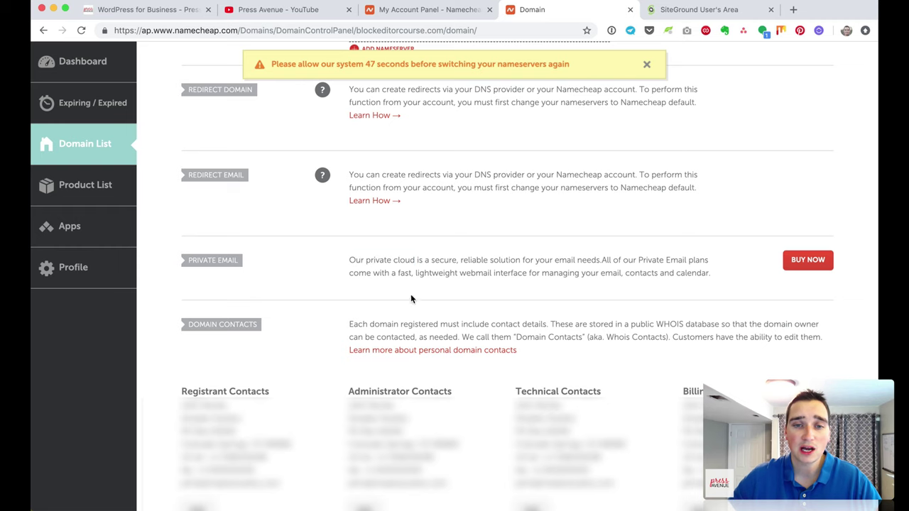
{"action": "scroll", "coordinate": [410, 348], "scroll_direction": "up", "scroll_amount": 1}
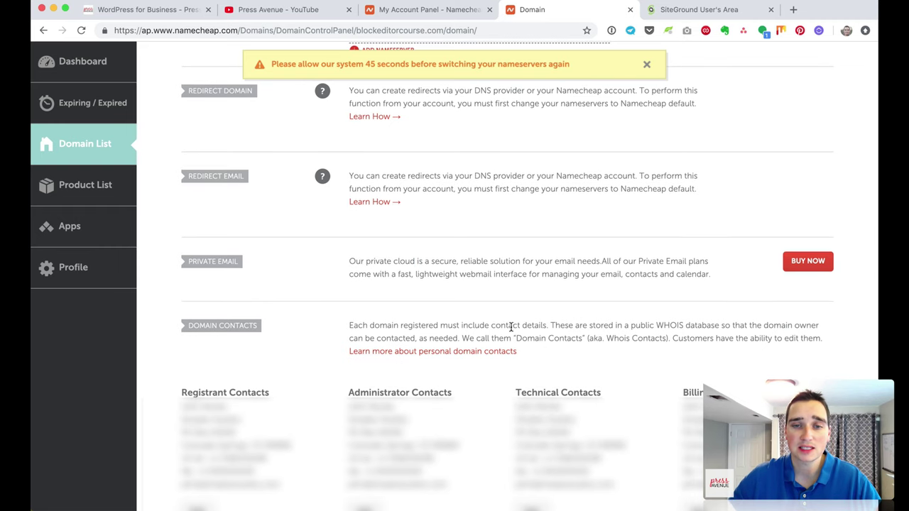
{"action": "scroll", "coordinate": [508, 323], "scroll_direction": "up", "scroll_amount": 10}
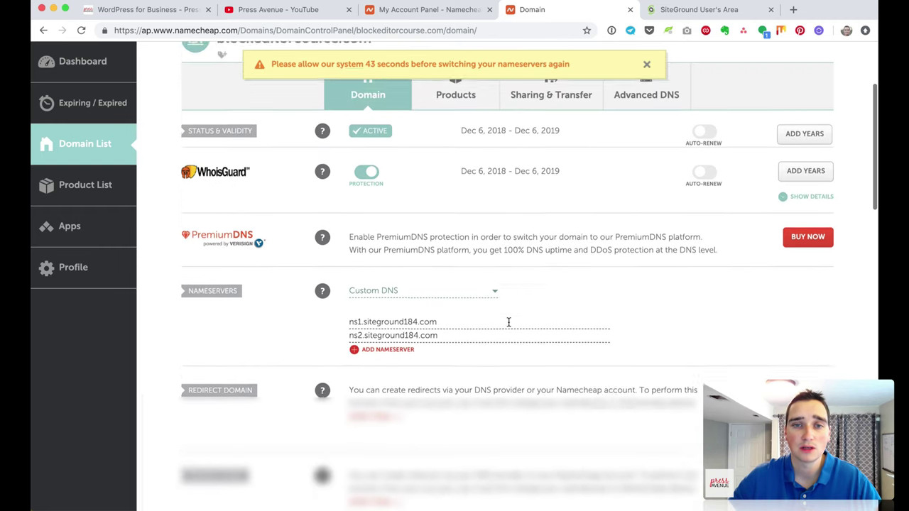
{"action": "scroll", "coordinate": [508, 323], "scroll_direction": "up", "scroll_amount": 1}
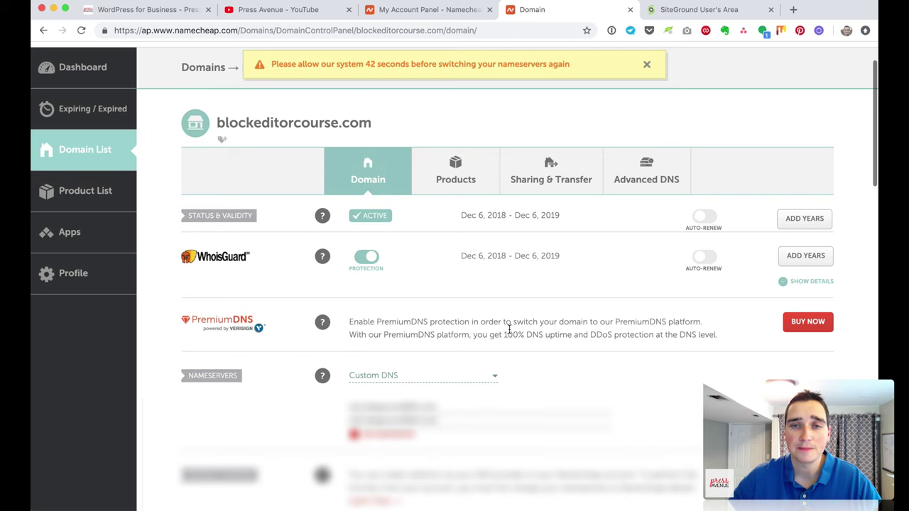
{"action": "left_click", "coordinate": [459, 163]}
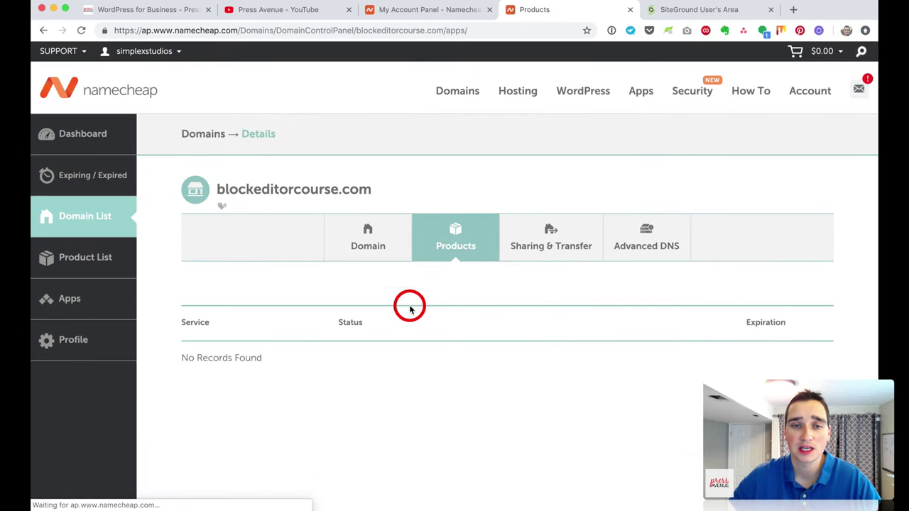
Step: Review blockeditorcourse.com's sharing and transfer settings in Namecheap
{"action": "left_click", "coordinate": [548, 235]}
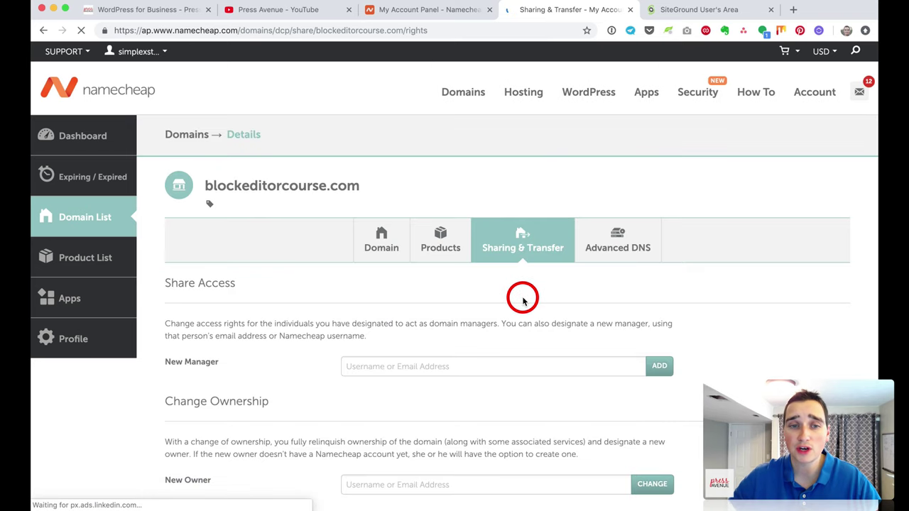
{"action": "scroll", "coordinate": [521, 298], "scroll_direction": "down", "scroll_amount": 3}
{"action": "scroll", "coordinate": [522, 299], "scroll_direction": "down", "scroll_amount": 1}
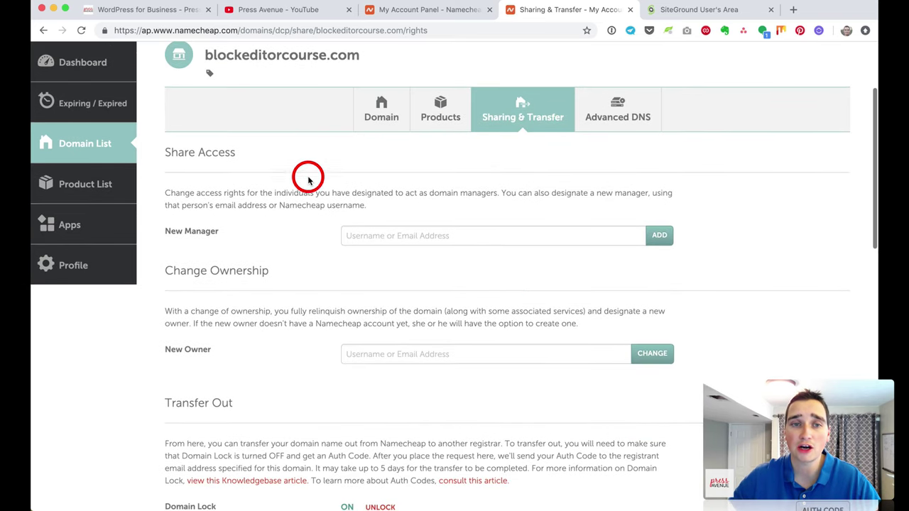
{"action": "scroll", "coordinate": [472, 190], "scroll_direction": "down", "scroll_amount": 1}
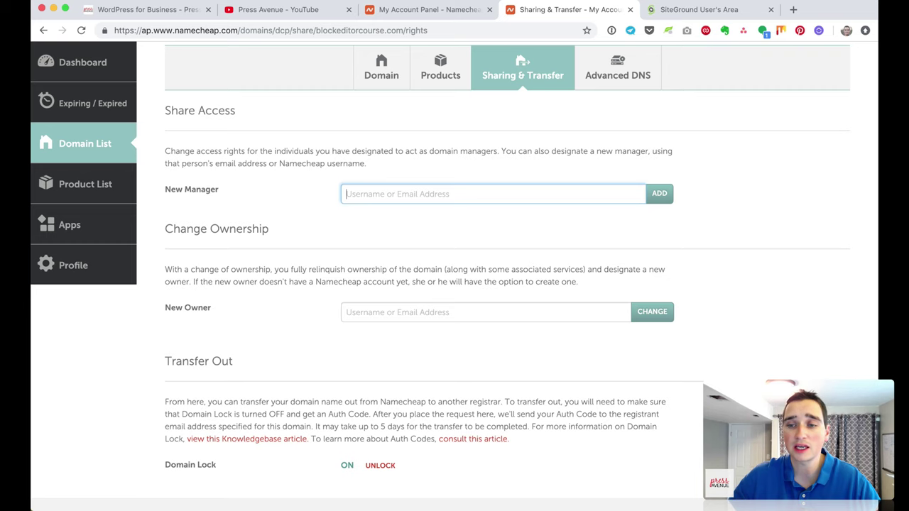
{"action": "scroll", "coordinate": [375, 220], "scroll_direction": "up", "scroll_amount": 5}
Step: Check and reload the Advanced DNS settings, then return to the Domain tab and SiteGround
{"action": "left_click", "coordinate": [615, 247]}
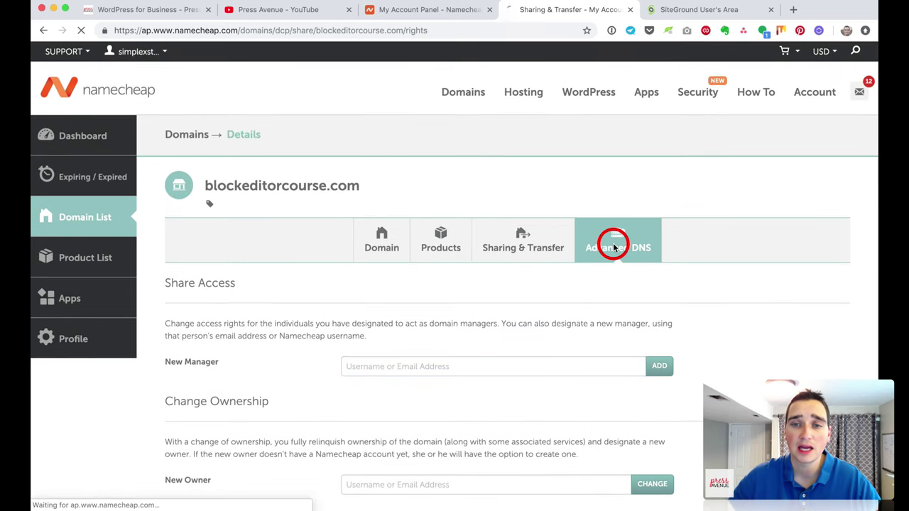
{"action": "scroll", "coordinate": [375, 321], "scroll_direction": "down", "scroll_amount": 3}
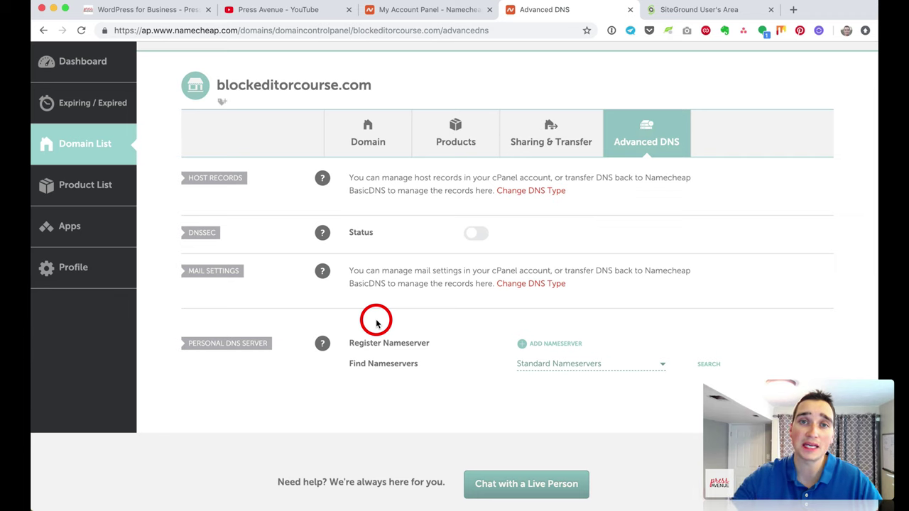
{"action": "left_click", "coordinate": [626, 146]}
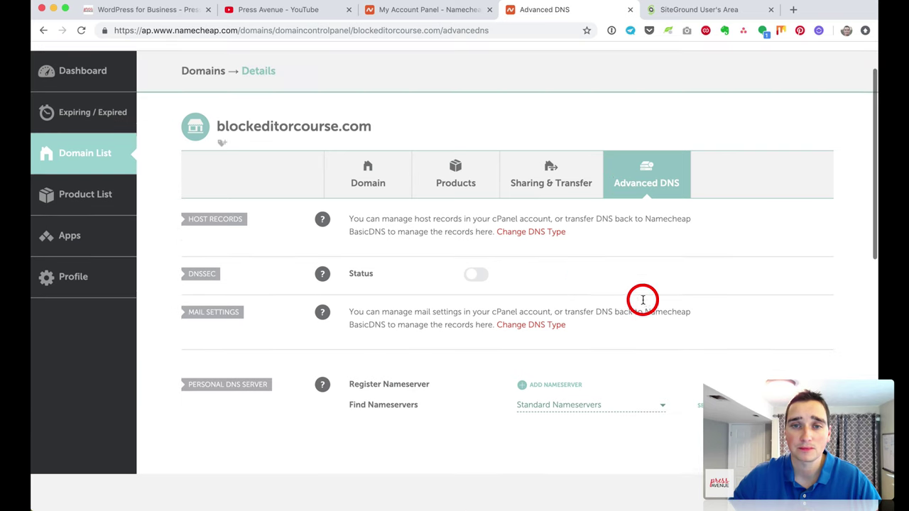
{"action": "left_click", "coordinate": [409, 191]}
{"action": "left_click", "coordinate": [693, 10]}
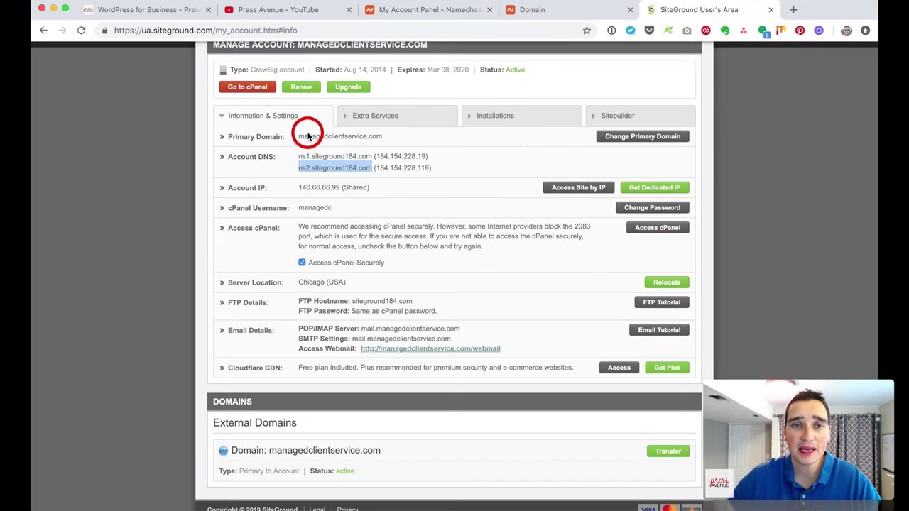
Step: Open cPanel for managedclientservice.com with the Go to cPanel button
{"action": "left_click", "coordinate": [245, 87]}
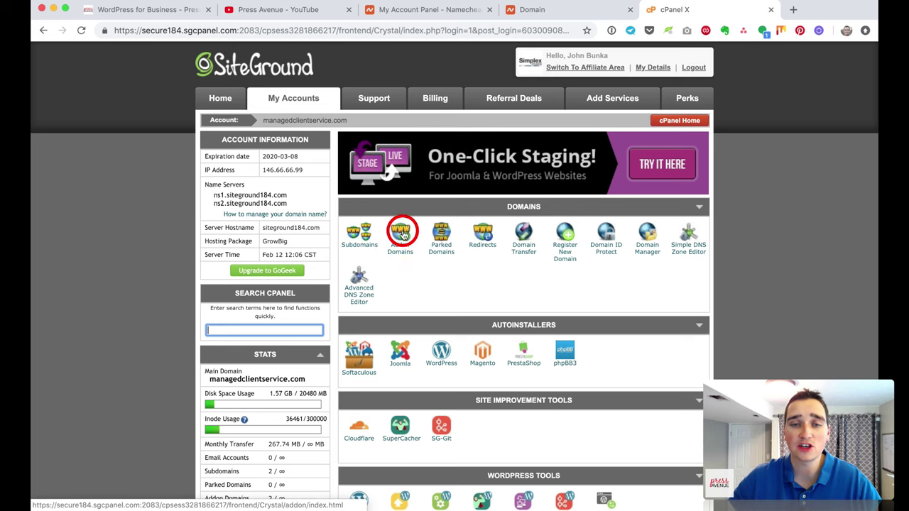
Step: Enter blockeditorcourse.com as the addon domain, auto-filling document root public_html/blockeditorcourse.com
{"action": "left_click", "coordinate": [402, 247]}
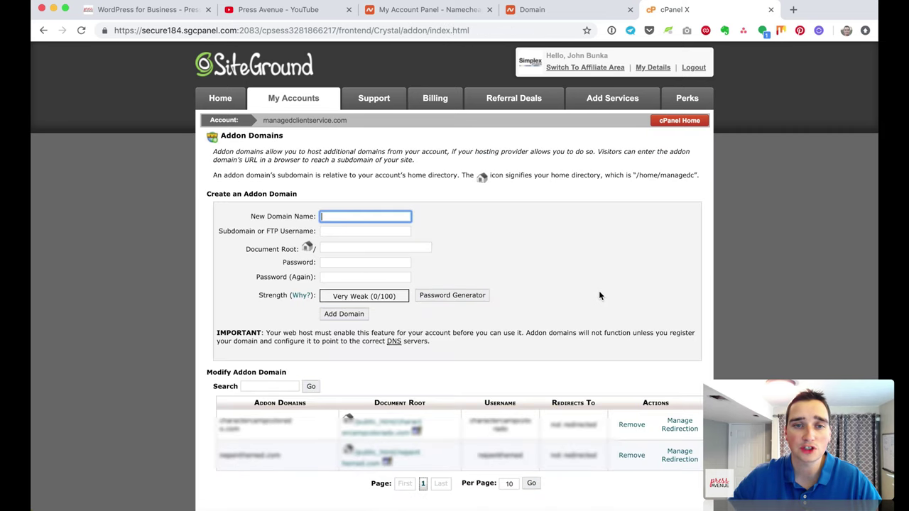
{"action": "type", "text": "blockeditor"}
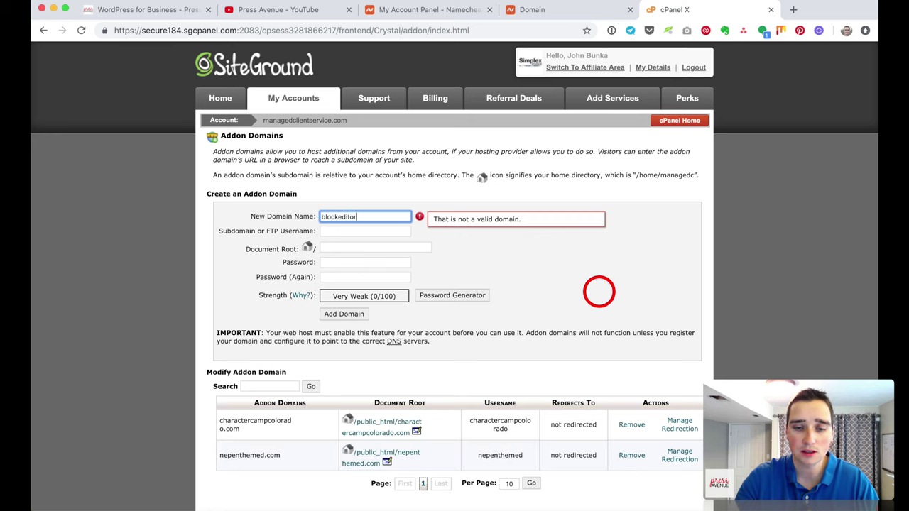
{"action": "type", "text": "course.com"}
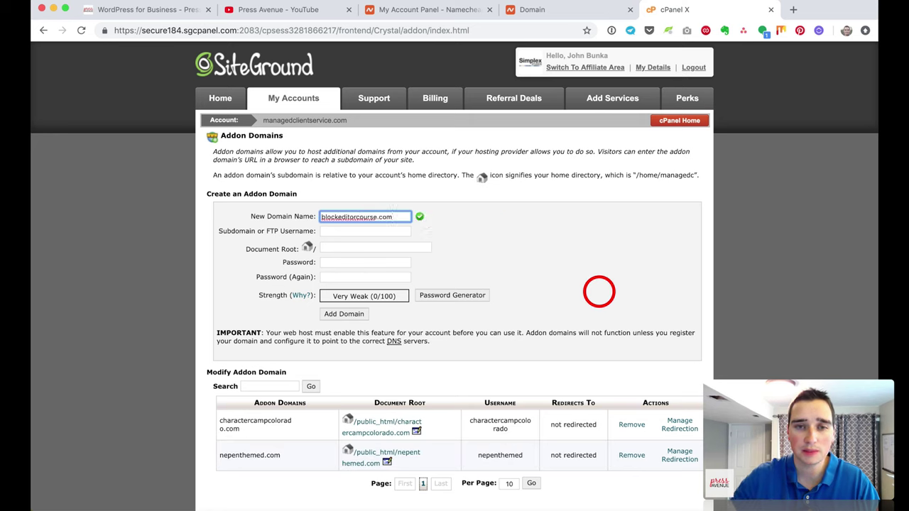
{"action": "left_click", "coordinate": [367, 231]}
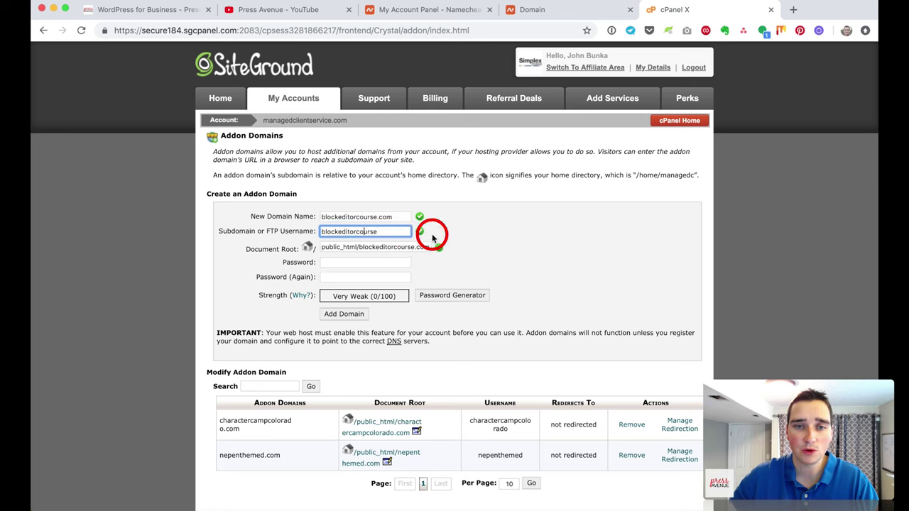
{"action": "left_click", "coordinate": [349, 247]}
Step: Generate a strong password in 1Password and paste it into the password field
{"action": "left_click", "coordinate": [393, 263]}
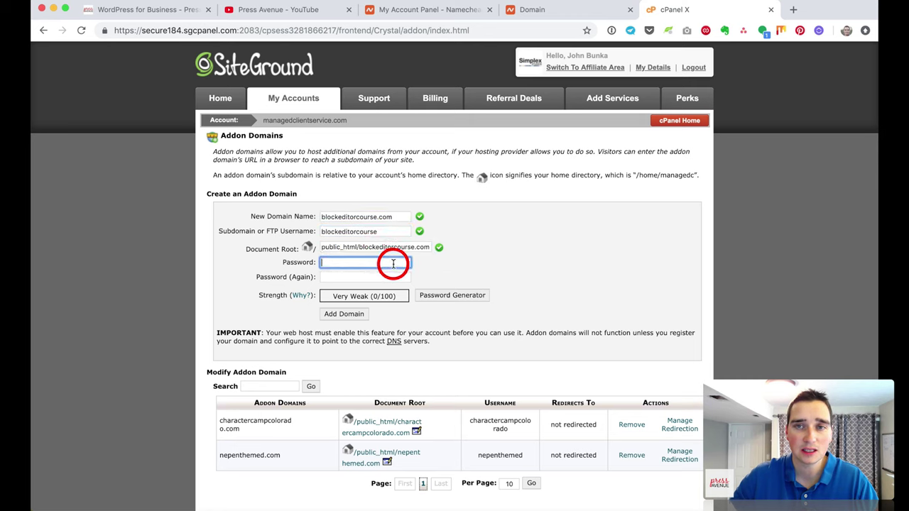
{"action": "left_click", "coordinate": [610, 32]}
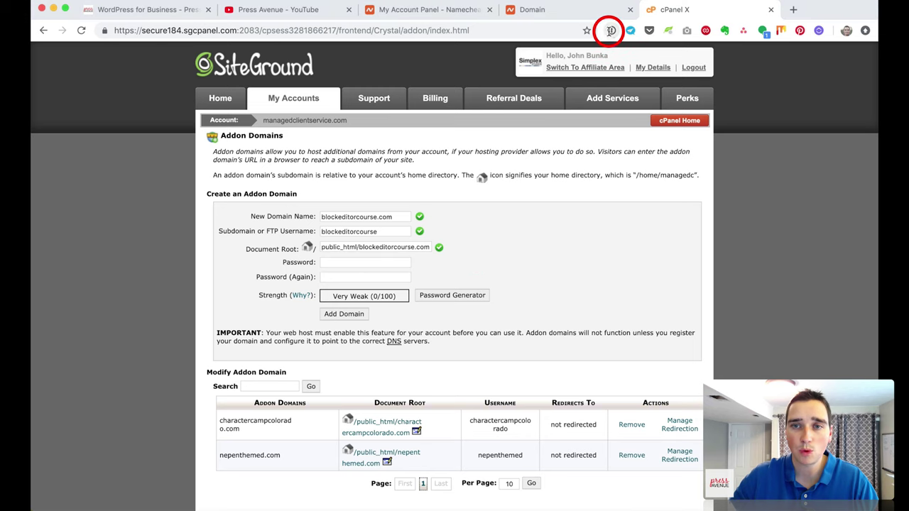
{"action": "left_click", "coordinate": [459, 98]}
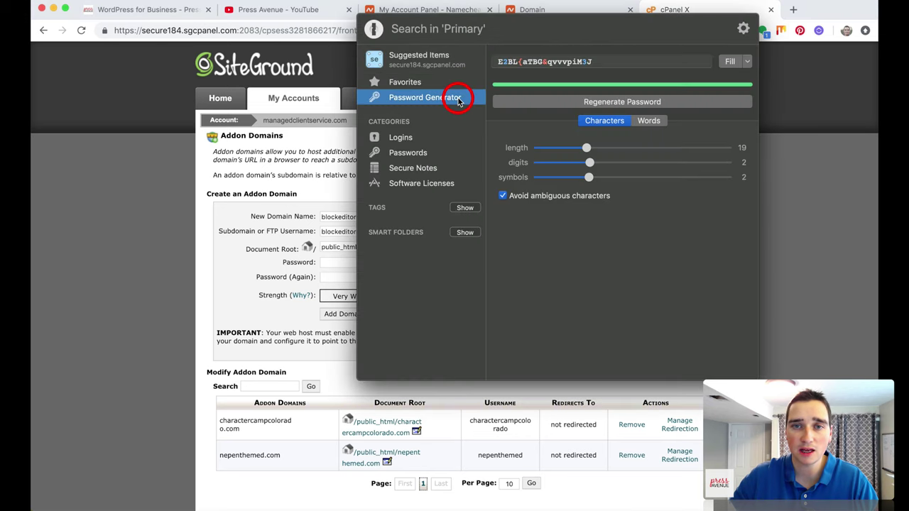
{"action": "left_click", "coordinate": [743, 64]}
{"action": "left_click", "coordinate": [734, 73]}
{"action": "left_click", "coordinate": [275, 293]}
{"action": "left_click", "coordinate": [359, 269]}
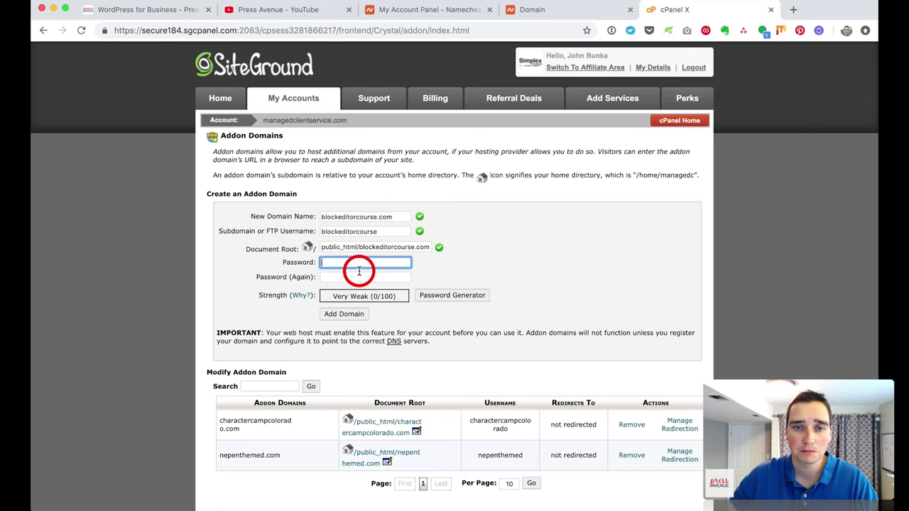
{"action": "key", "text": "super+v"}
Step: Preview cPanel's own password generator without using it, then submit the addon domain
{"action": "left_click", "coordinate": [365, 277]}
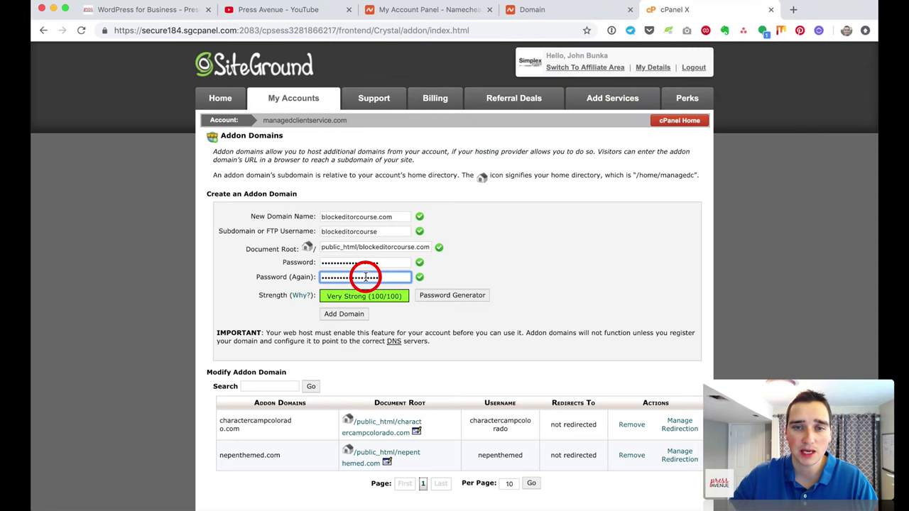
{"action": "left_click", "coordinate": [462, 296]}
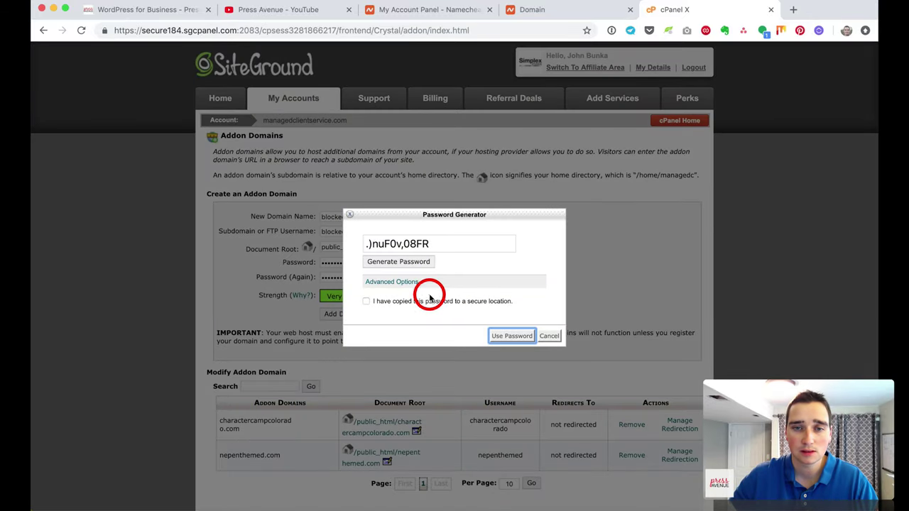
{"action": "left_click", "coordinate": [387, 281]}
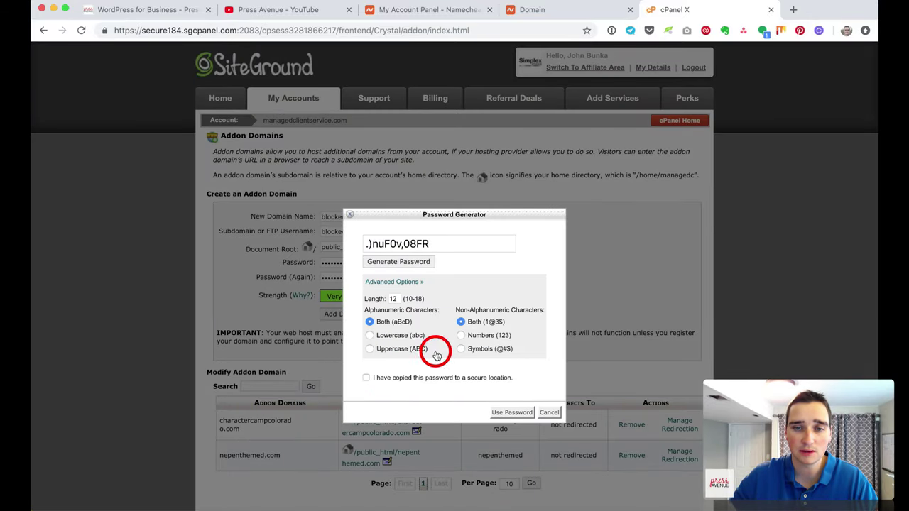
{"action": "left_click", "coordinate": [550, 414]}
{"action": "scroll", "coordinate": [537, 293], "scroll_direction": "down", "scroll_amount": 1}
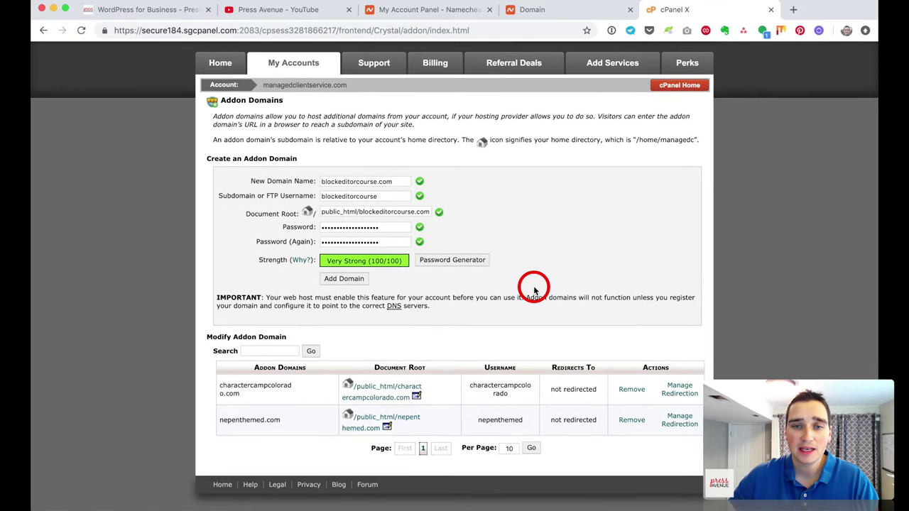
{"action": "left_click", "coordinate": [348, 279]}
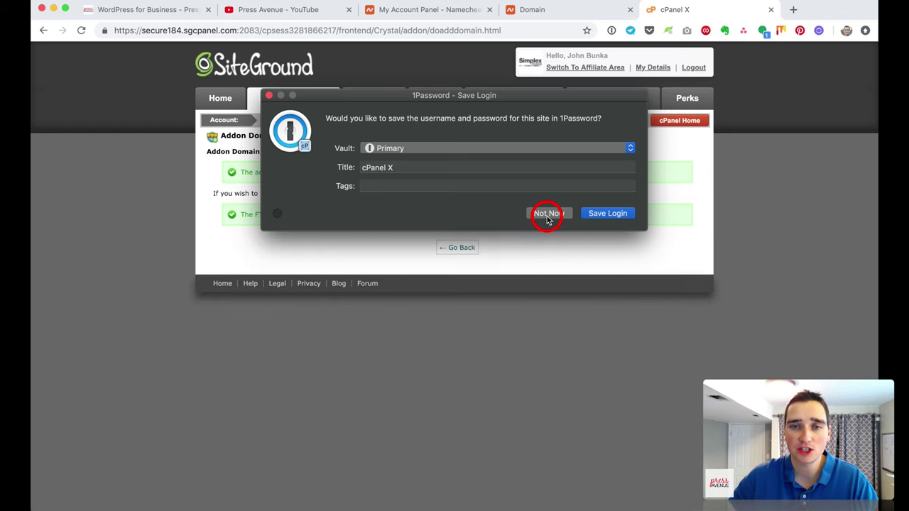
Step: Decline the 1Password save prompt, review the domain and FTP confirmations, and return to Addon Domains
{"action": "left_click", "coordinate": [547, 214]}
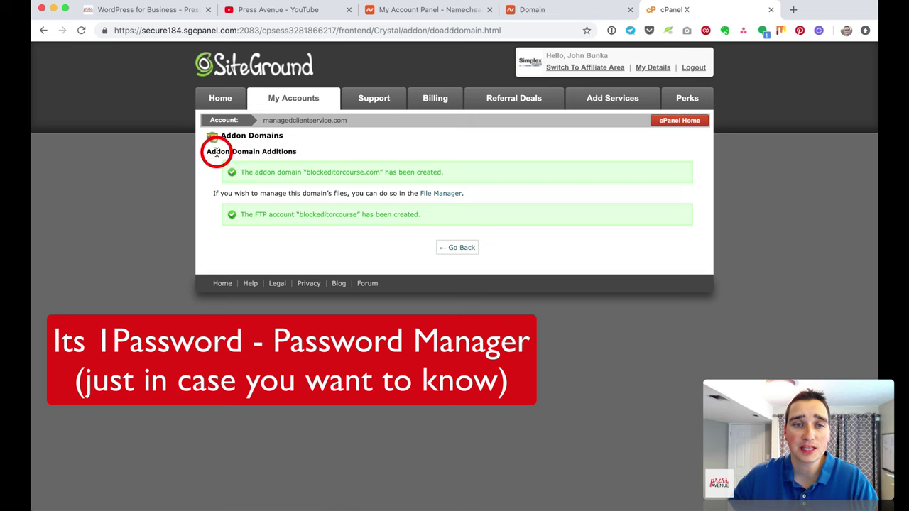
{"action": "left_click_drag", "start_coordinate": [217, 153], "coordinate": [461, 175]}
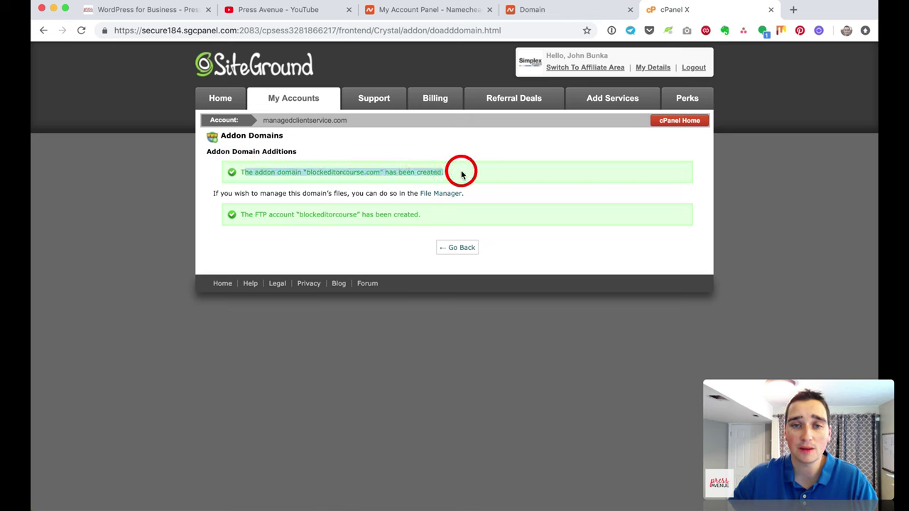
{"action": "left_click", "coordinate": [461, 175]}
{"action": "left_click_drag", "start_coordinate": [240, 192], "coordinate": [460, 193]}
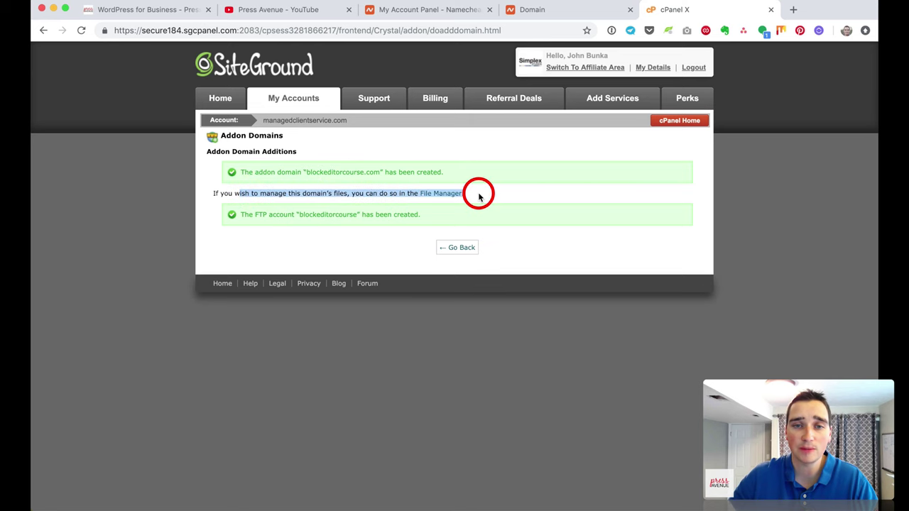
{"action": "left_click", "coordinate": [479, 193]}
{"action": "left_click_drag", "start_coordinate": [261, 214], "coordinate": [419, 213]}
{"action": "left_click", "coordinate": [421, 215]}
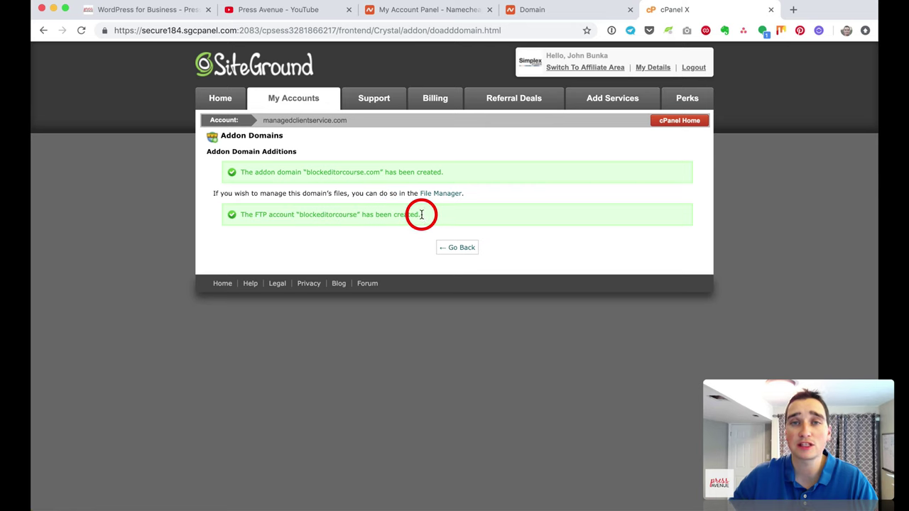
{"action": "left_click", "coordinate": [455, 246]}
{"action": "scroll", "coordinate": [524, 302], "scroll_direction": "down", "scroll_amount": 3}
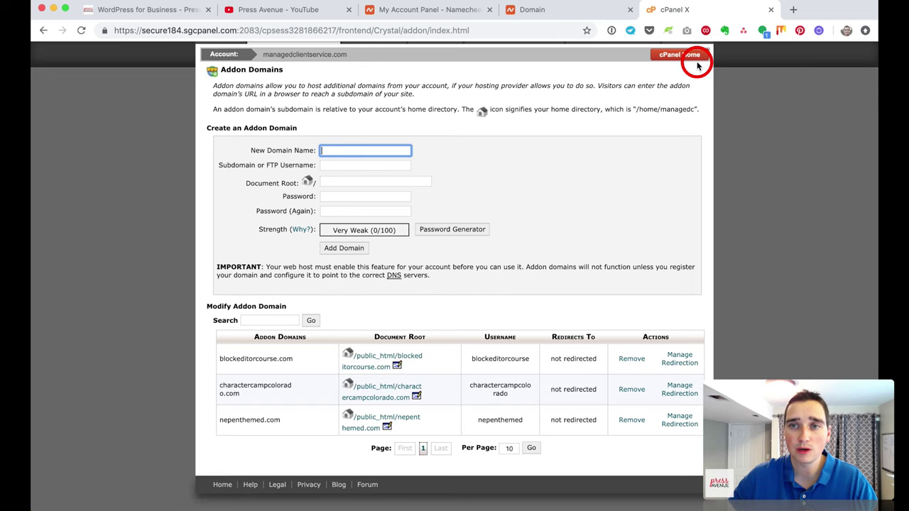
Step: Load blockeditorcourse.com in a new tab to see the 403 Forbidden error, then return to cPanel
{"action": "left_click", "coordinate": [791, 10]}
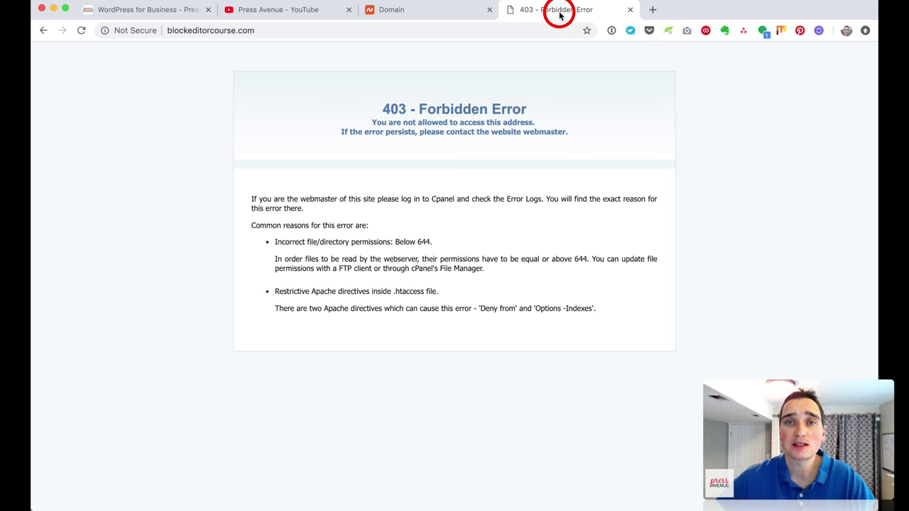
{"action": "left_click", "coordinate": [261, 30]}
{"action": "left_click", "coordinate": [179, 30]}
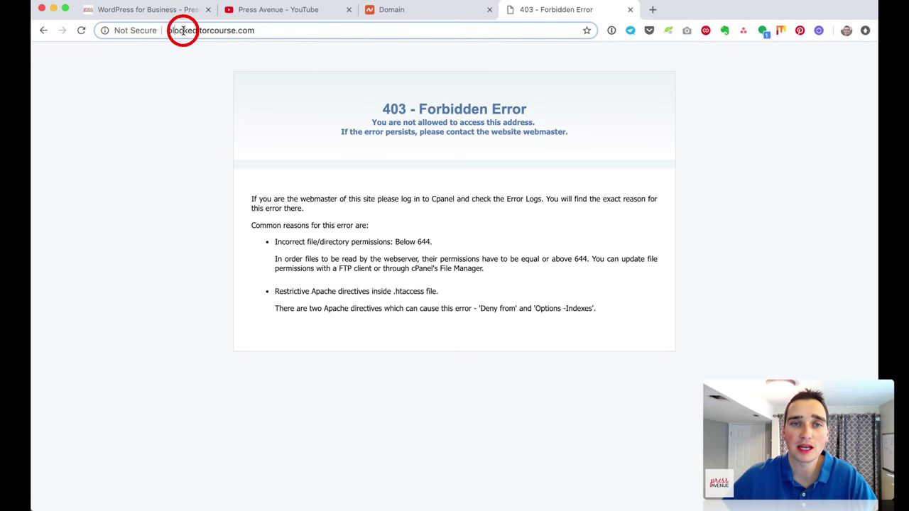
{"action": "left_click_drag", "start_coordinate": [380, 107], "coordinate": [687, 324]}
{"action": "left_click", "coordinate": [687, 325]}
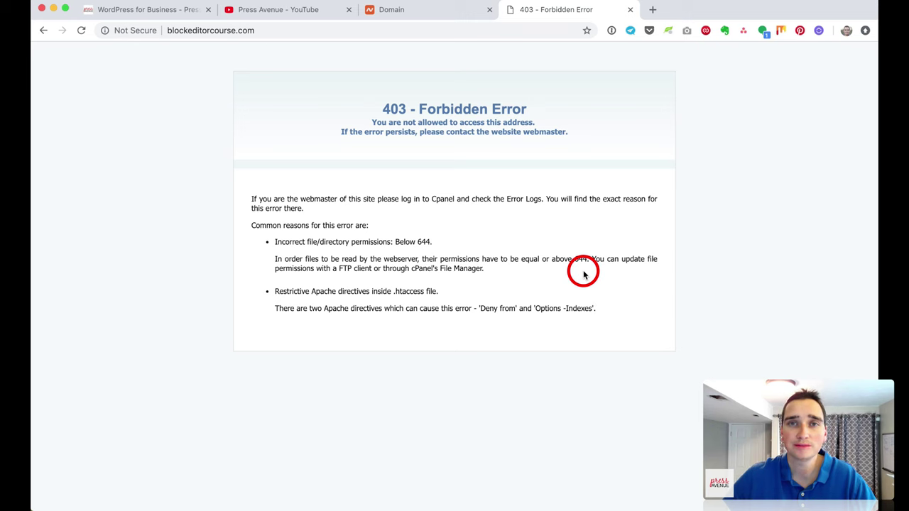
{"action": "left_click", "coordinate": [538, 11]}
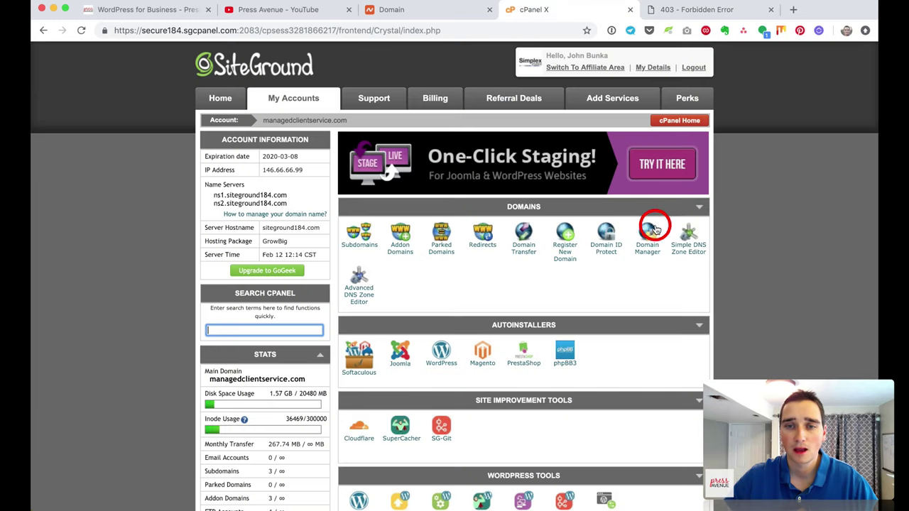
Step: Scroll to the Autoinstallers section and launch the WordPress installer in Softaculous
{"action": "scroll", "coordinate": [755, 244], "scroll_direction": "down", "scroll_amount": 2}
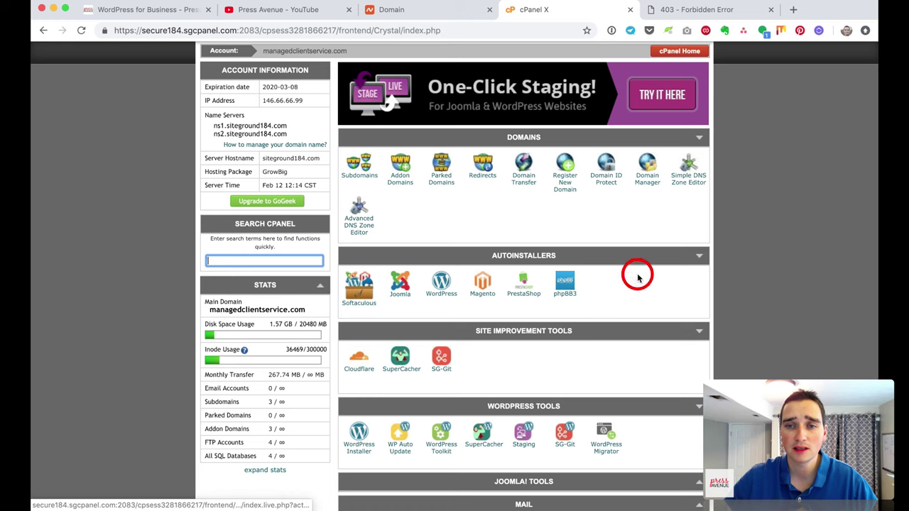
{"action": "left_click", "coordinate": [700, 257]}
{"action": "left_click", "coordinate": [700, 258]}
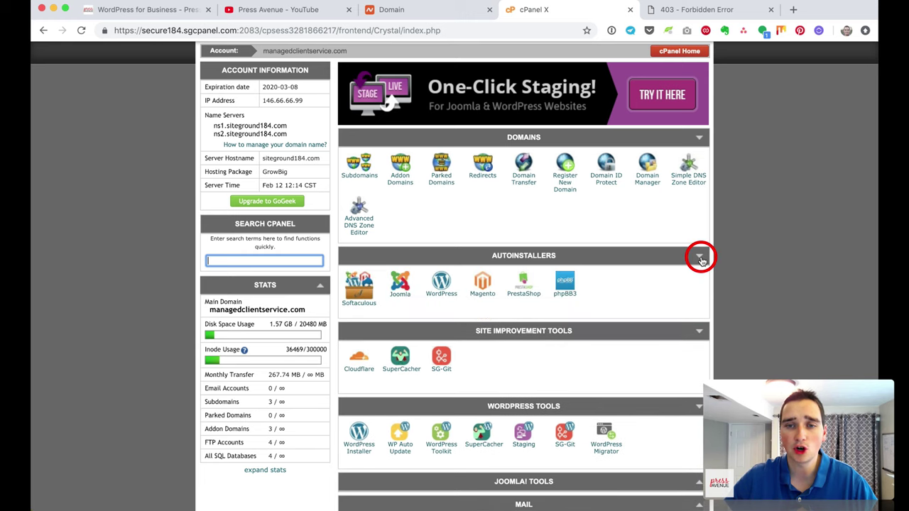
{"action": "left_click", "coordinate": [700, 258]}
{"action": "left_click", "coordinate": [700, 257]}
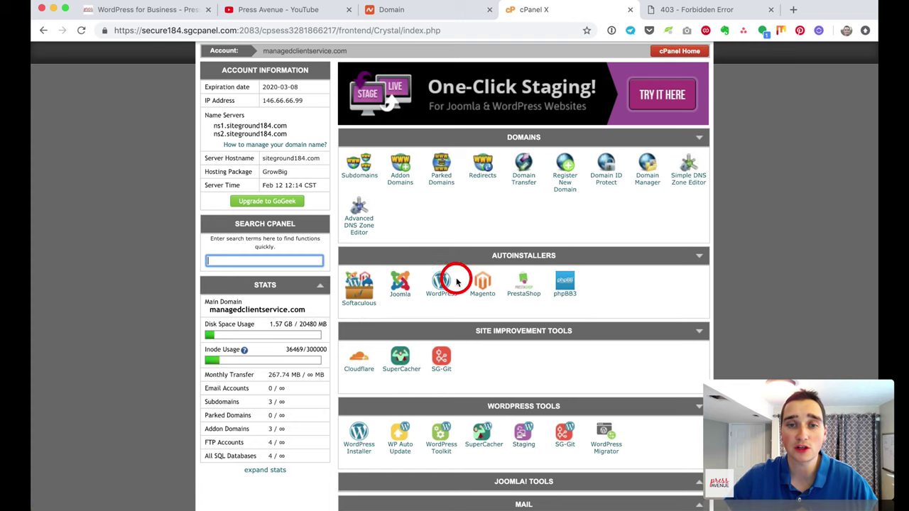
{"action": "left_click", "coordinate": [441, 284]}
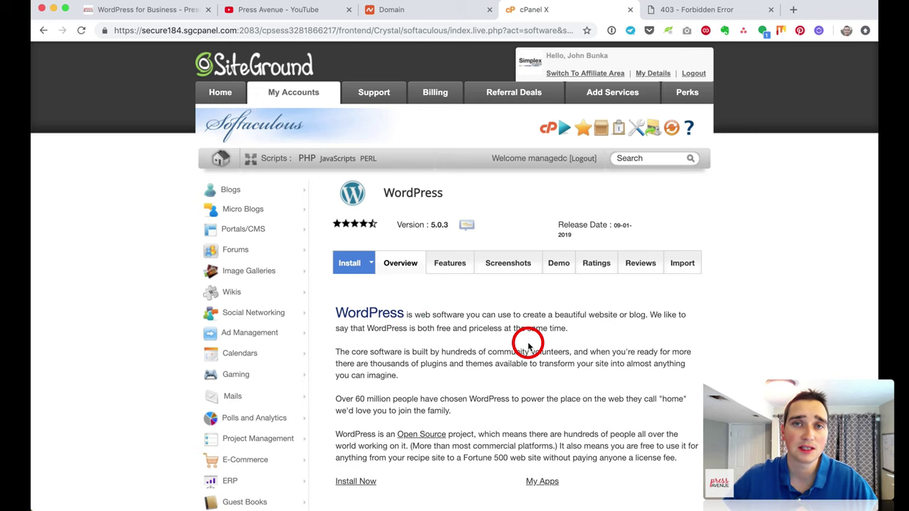
{"action": "scroll", "coordinate": [483, 330], "scroll_direction": "down", "scroll_amount": 2}
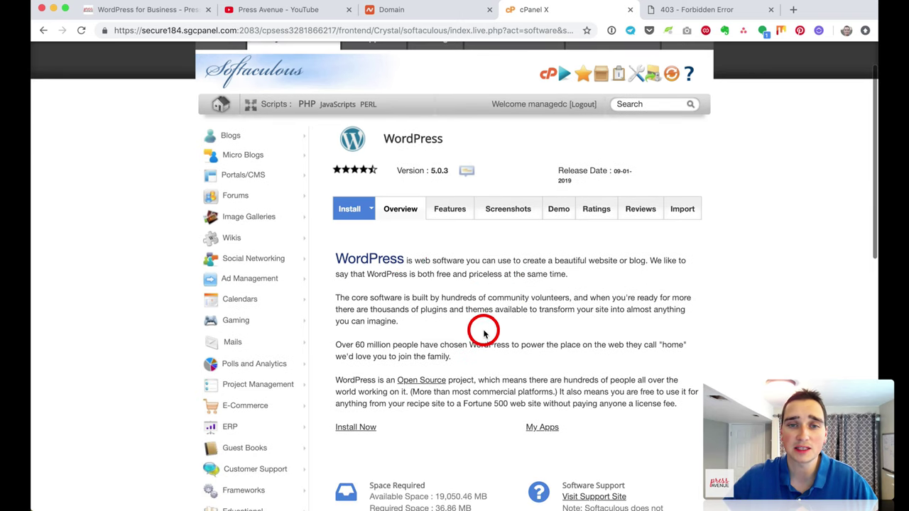
{"action": "scroll", "coordinate": [431, 269], "scroll_direction": "up", "scroll_amount": 1}
{"action": "left_click", "coordinate": [355, 218]}
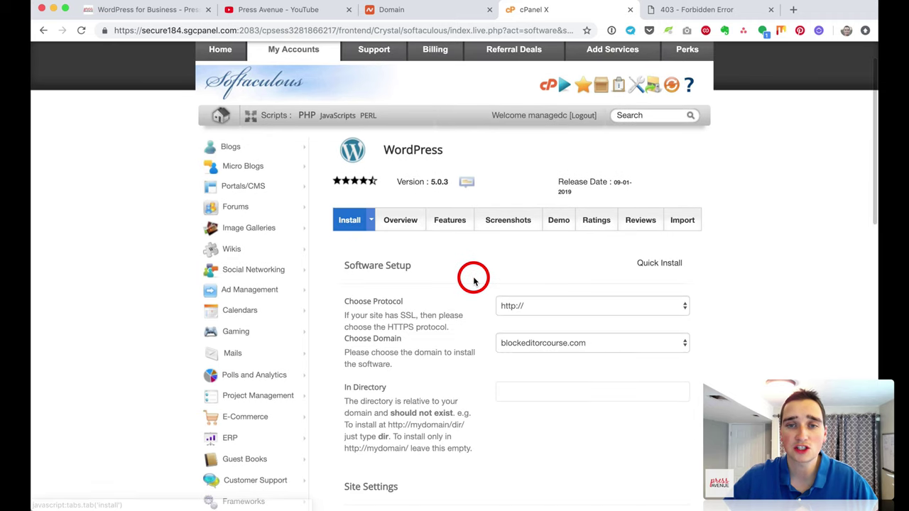
{"action": "scroll", "coordinate": [469, 282], "scroll_direction": "down", "scroll_amount": 3}
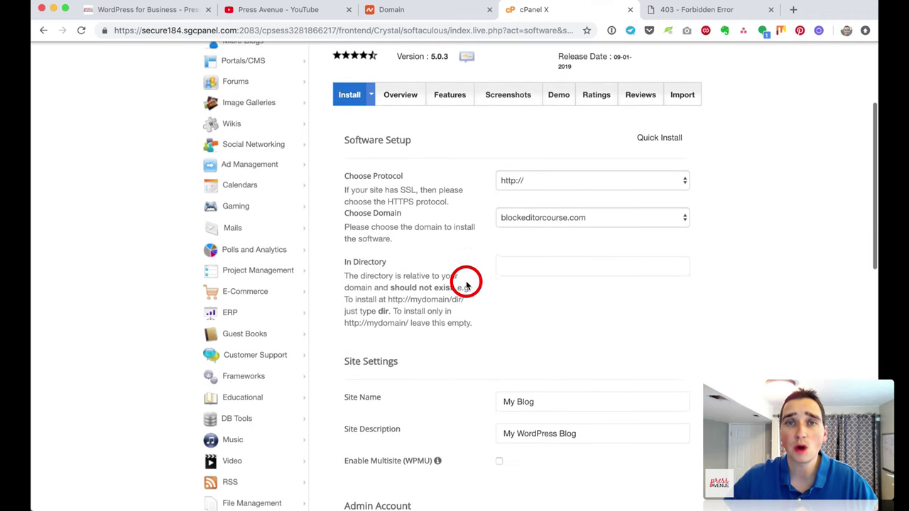
{"action": "left_click", "coordinate": [428, 178]}
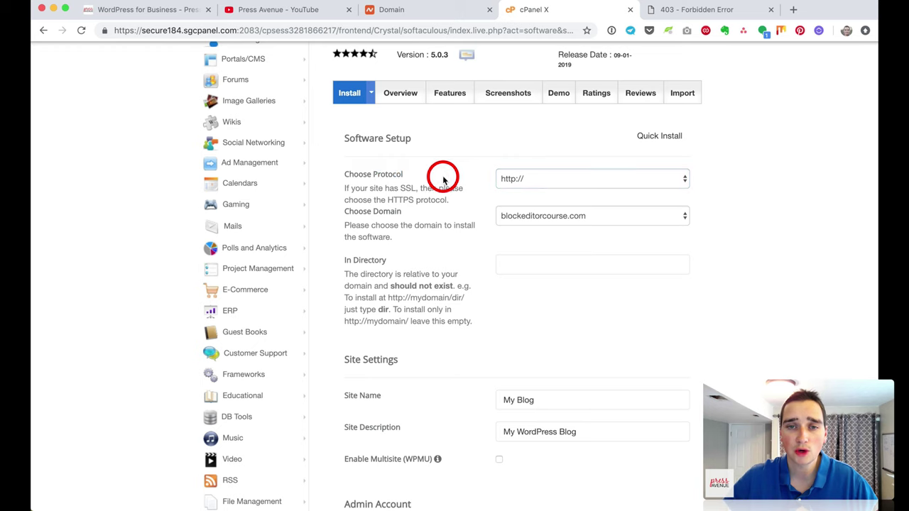
{"action": "left_click", "coordinate": [553, 179]}
{"action": "left_click", "coordinate": [554, 180]}
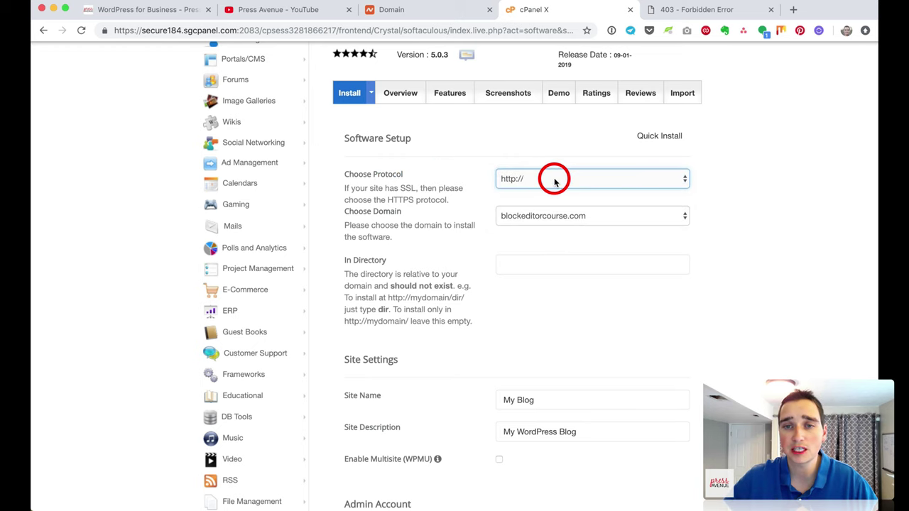
{"action": "left_click", "coordinate": [555, 181]}
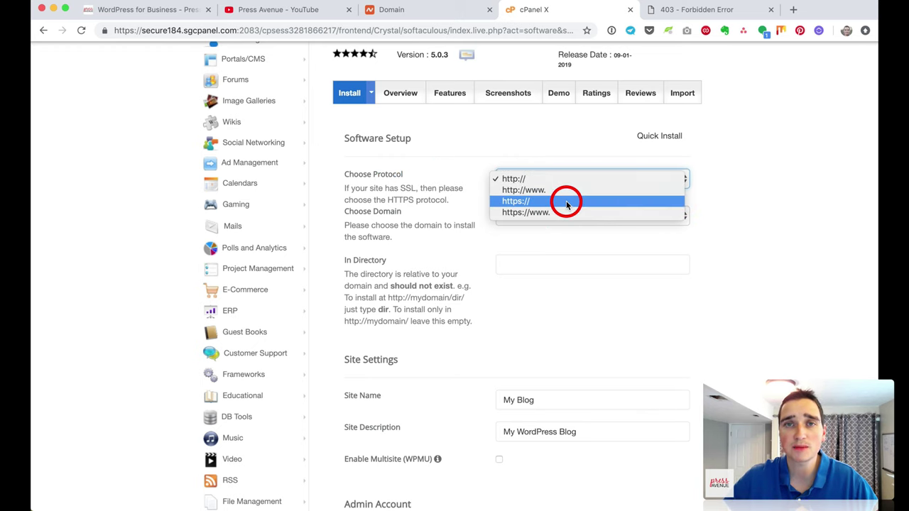
{"action": "left_click", "coordinate": [714, 209]}
Step: Confirm blockeditorcourse.com as the domain and leave the In Directory field empty
{"action": "left_click", "coordinate": [360, 213]}
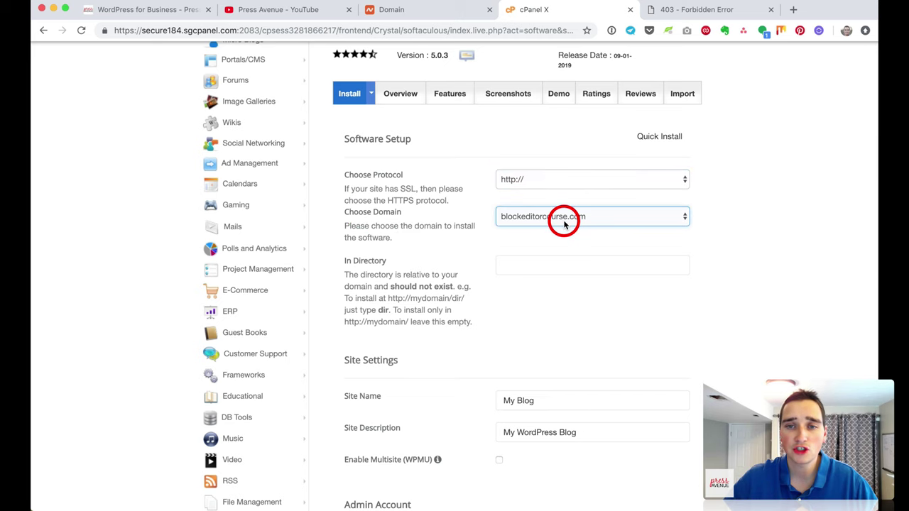
{"action": "left_click", "coordinate": [760, 230]}
{"action": "scroll", "coordinate": [761, 232], "scroll_direction": "down", "scroll_amount": 3}
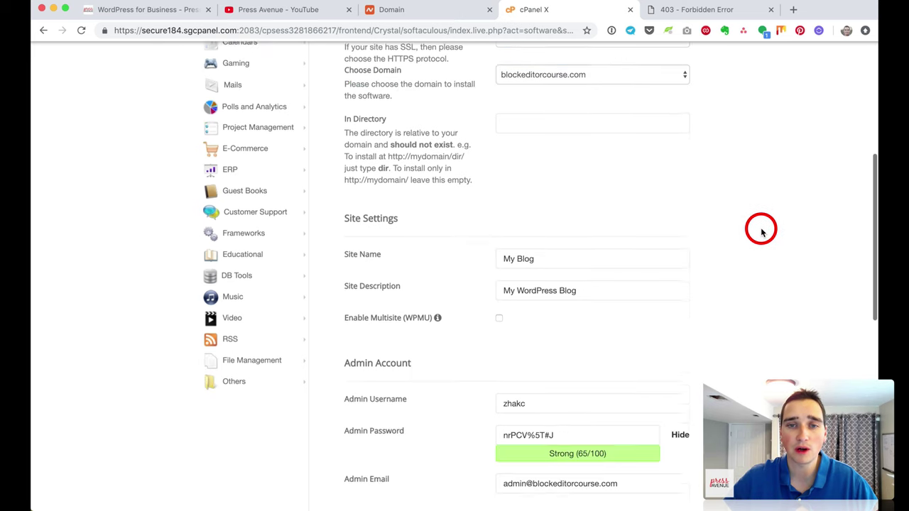
{"action": "left_click", "coordinate": [532, 114]}
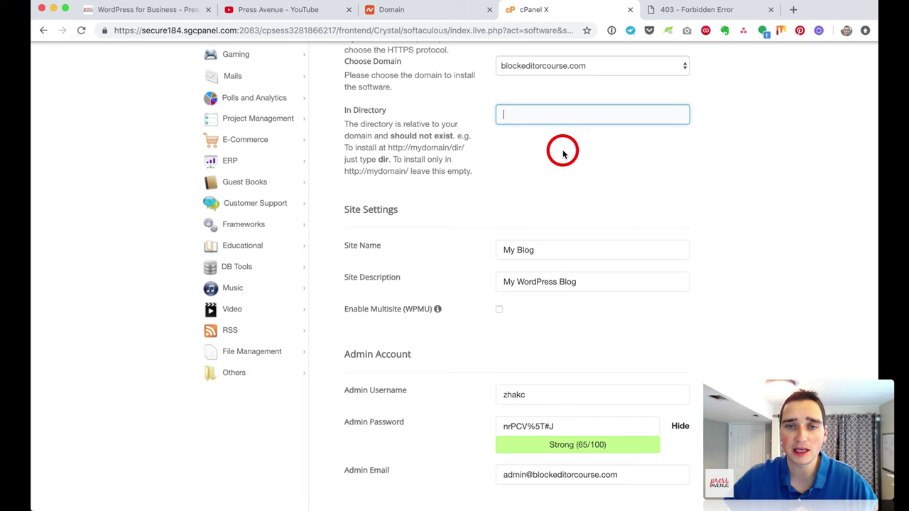
{"action": "scroll", "coordinate": [551, 159], "scroll_direction": "down", "scroll_amount": 1}
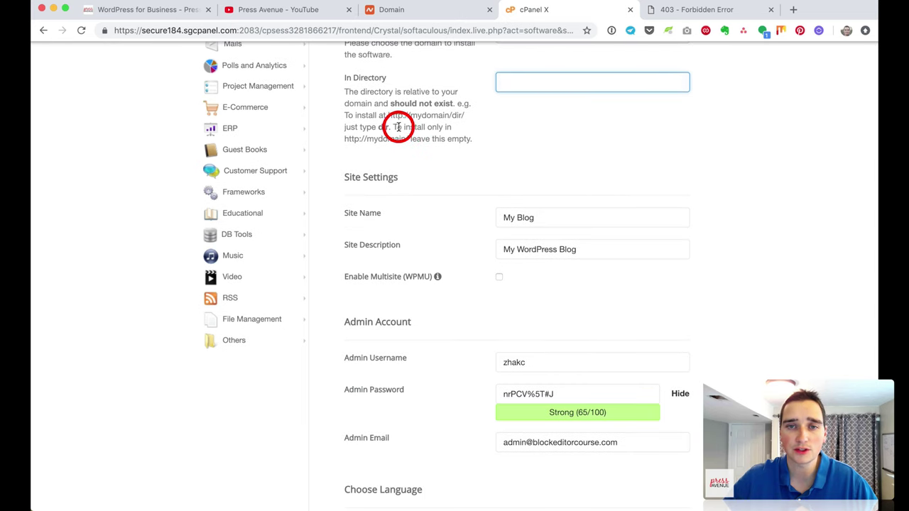
{"action": "left_click_drag", "start_coordinate": [394, 127], "coordinate": [491, 140]}
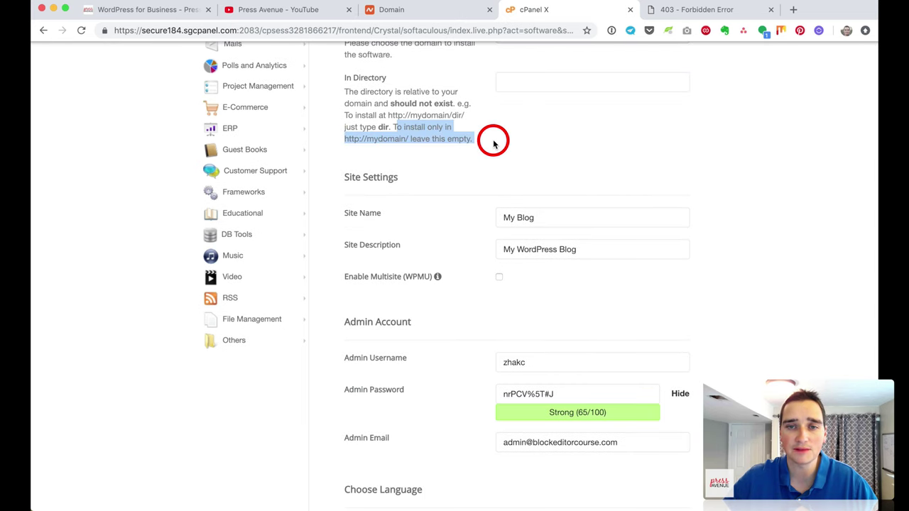
{"action": "left_click", "coordinate": [493, 144]}
{"action": "scroll", "coordinate": [493, 142], "scroll_direction": "down", "scroll_amount": 3}
Step: Set Site Name to 'Block Editor Course' and Site Description to 'A Gutenberg Course'
{"action": "triple_click", "coordinate": [498, 135]}
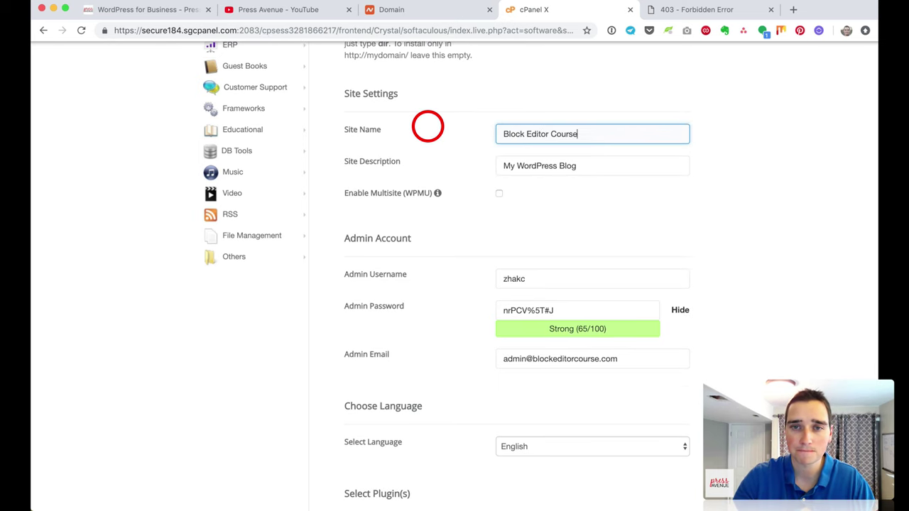
{"action": "type", "text": "Block Editor Course"}
{"action": "key", "text": "Tab"}
{"action": "type", "text": "A"}
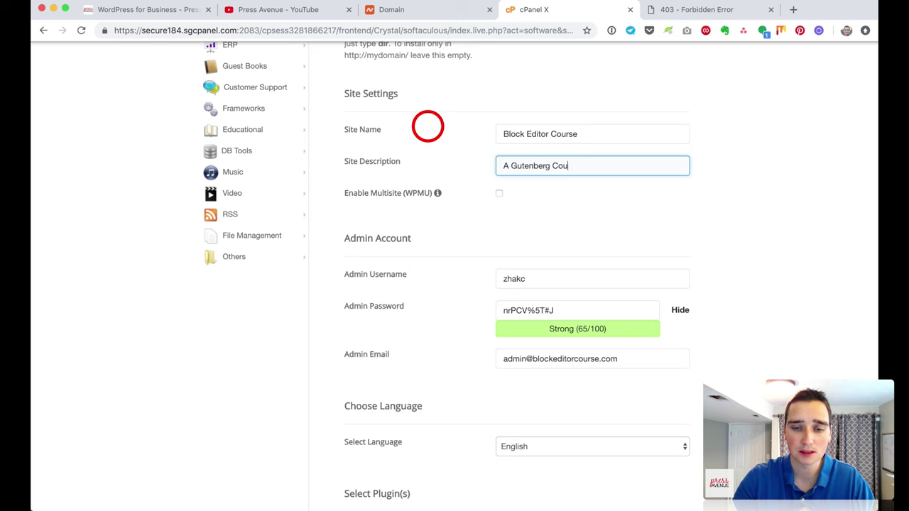
{"action": "type", "text": " Gutenberg Course"}
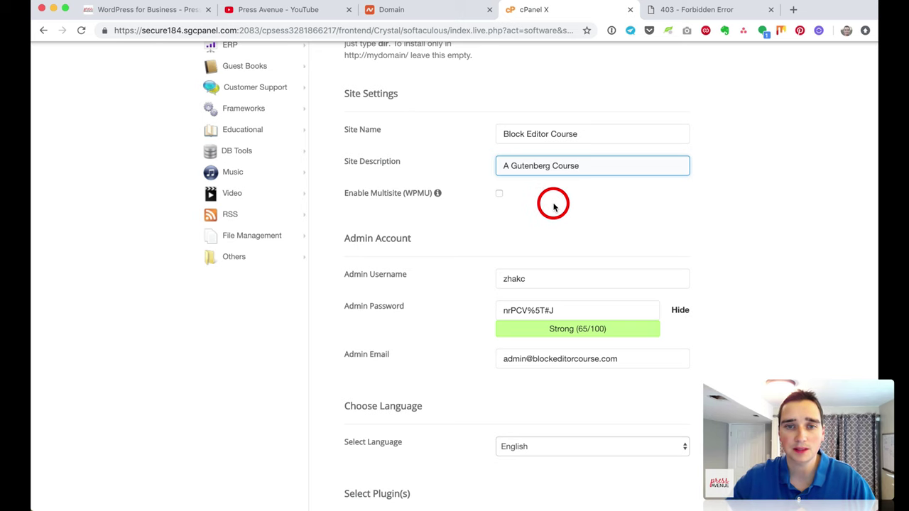
Step: Adjust the admin account: double the admin password and change the admin e-mail address
{"action": "scroll", "coordinate": [552, 201], "scroll_direction": "down", "scroll_amount": 4}
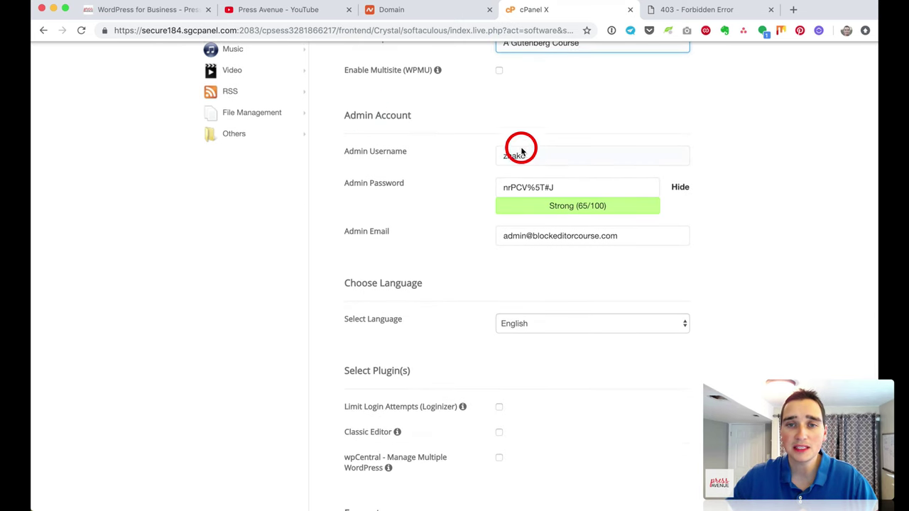
{"action": "double_click", "coordinate": [552, 157]}
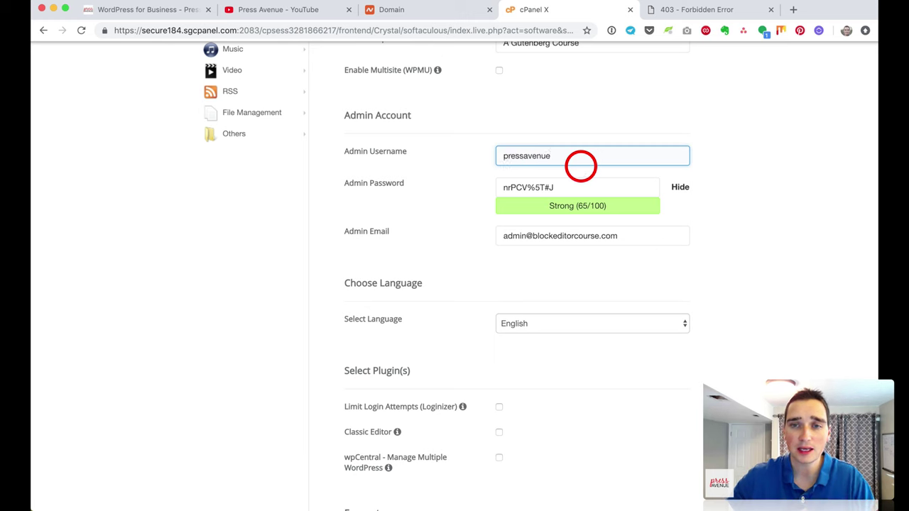
{"action": "left_click_drag", "start_coordinate": [561, 187], "coordinate": [511, 186]}
{"action": "key", "text": "super+c"}
{"action": "left_click", "coordinate": [583, 190]}
{"action": "key", "text": "super+v"}
{"action": "scroll", "coordinate": [639, 277], "scroll_direction": "down", "scroll_amount": 2}
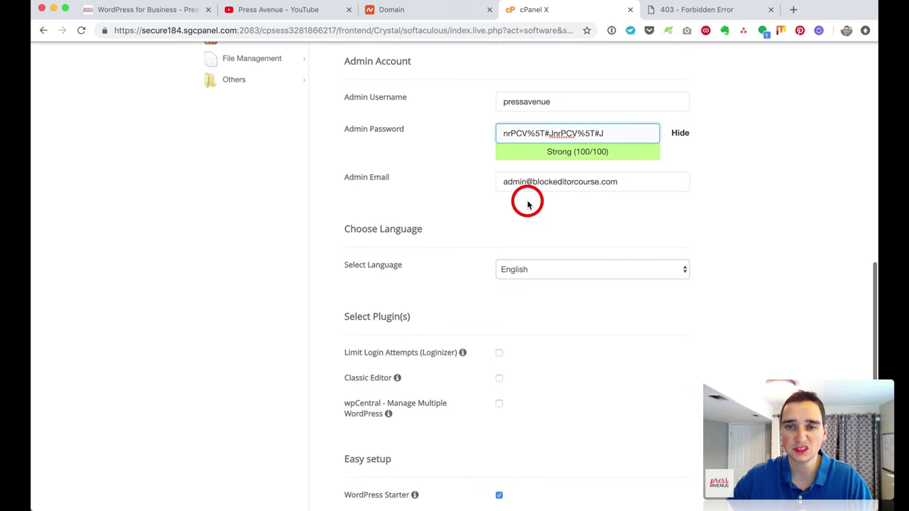
{"action": "left_click", "coordinate": [511, 181]}
{"action": "double_click", "coordinate": [551, 181]}
{"action": "type", "text": "p"}
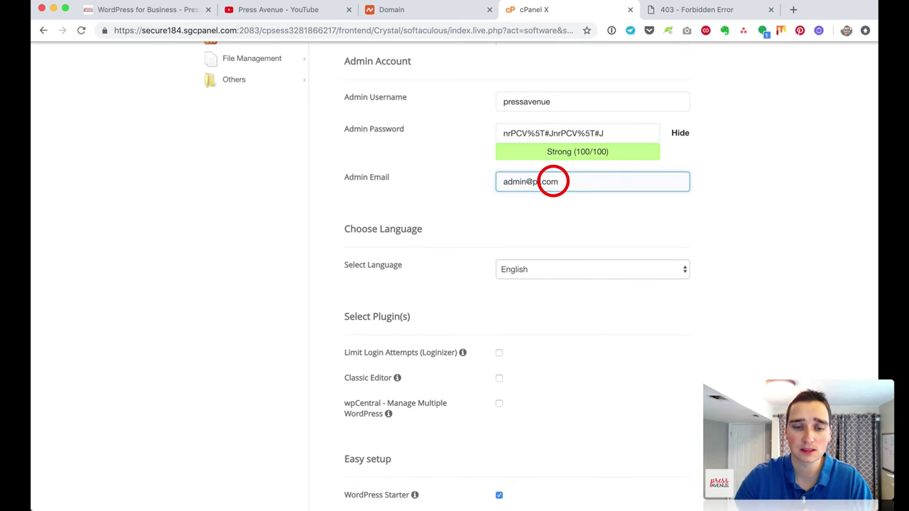
{"action": "type", "text": "ressavenue"}
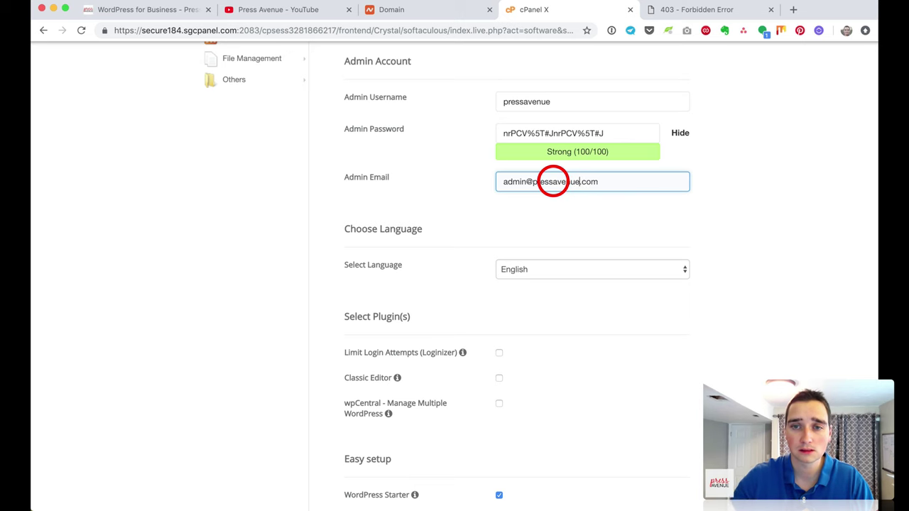
{"action": "double_click", "coordinate": [511, 182]}
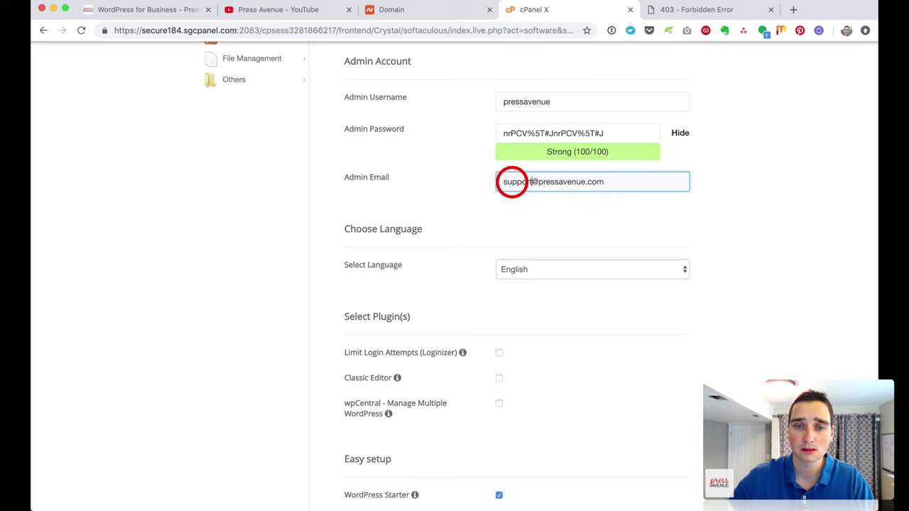
Step: Tick the Classic Editor plugin, leaving Limit Login Attempts unticked
{"action": "scroll", "coordinate": [511, 182], "scroll_direction": "down", "scroll_amount": 4}
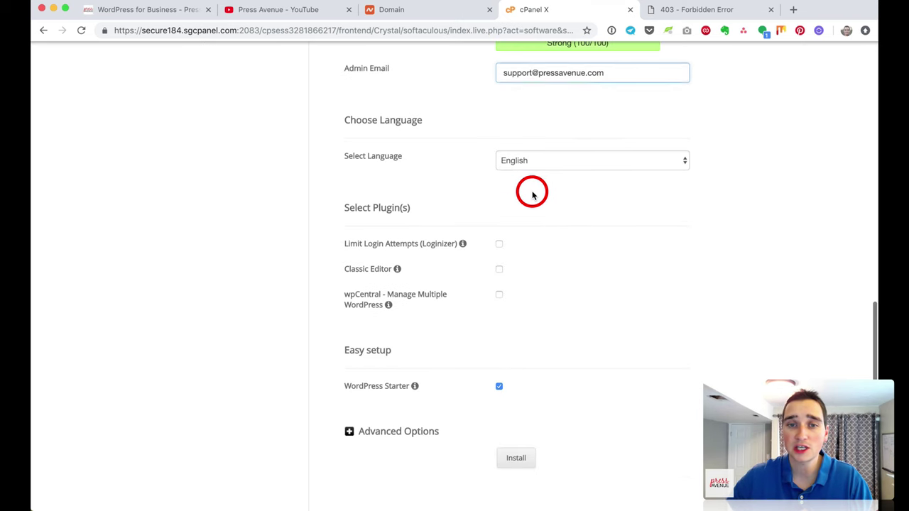
{"action": "scroll", "coordinate": [542, 166], "scroll_direction": "down", "scroll_amount": 3}
{"action": "scroll", "coordinate": [584, 217], "scroll_direction": "down", "scroll_amount": 1}
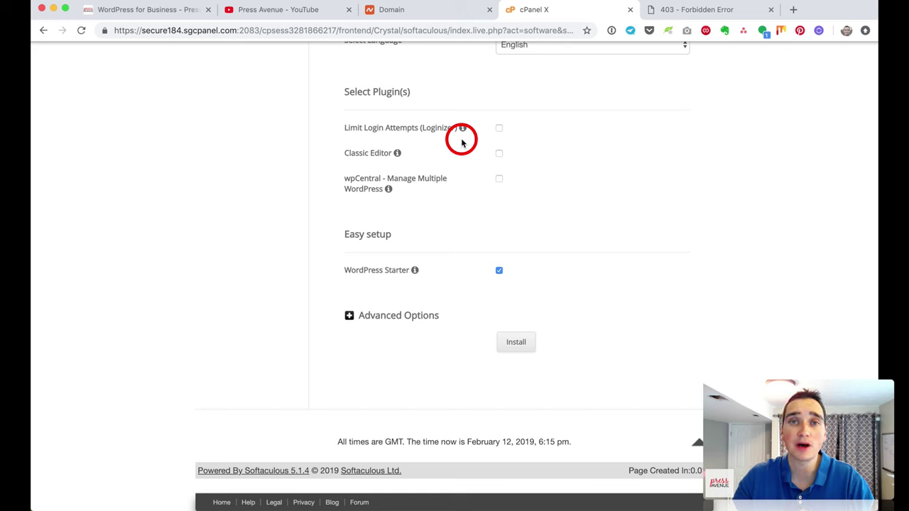
{"action": "left_click", "coordinate": [499, 128]}
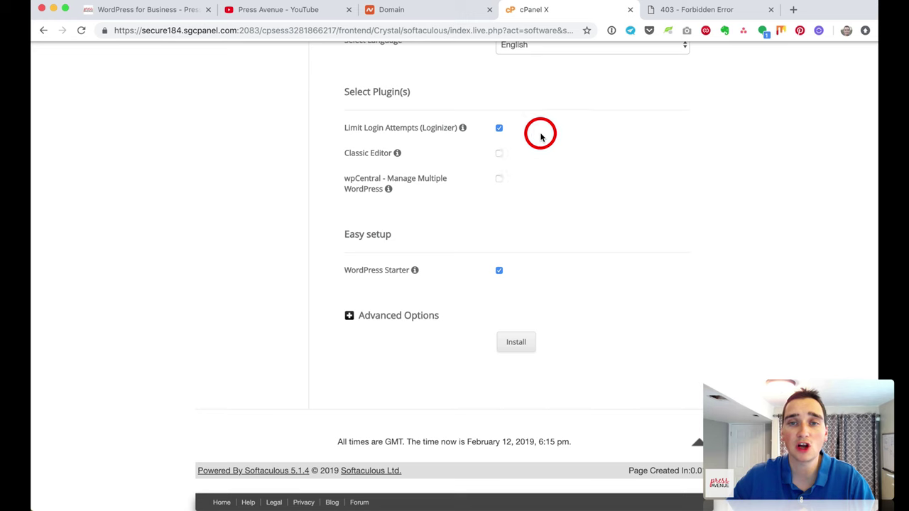
{"action": "left_click", "coordinate": [500, 129]}
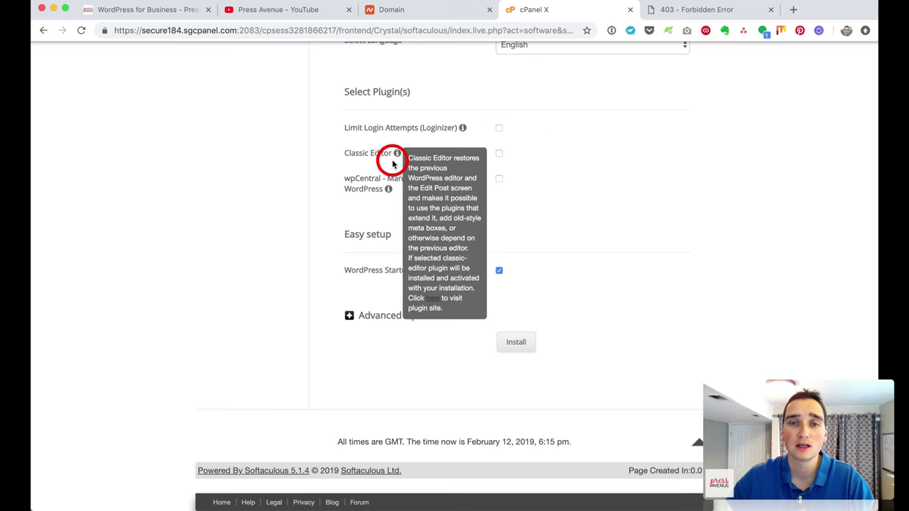
{"action": "mouse_move", "coordinate": [398, 157]}
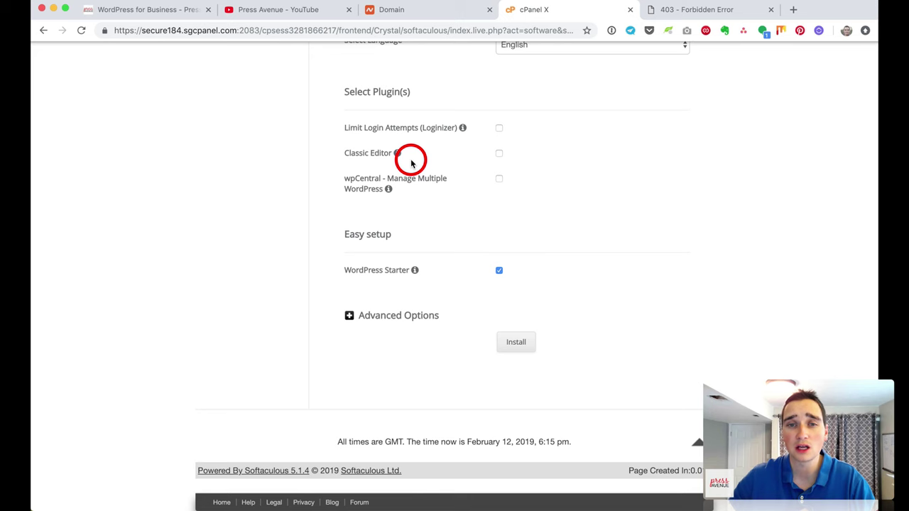
{"action": "left_click", "coordinate": [499, 153]}
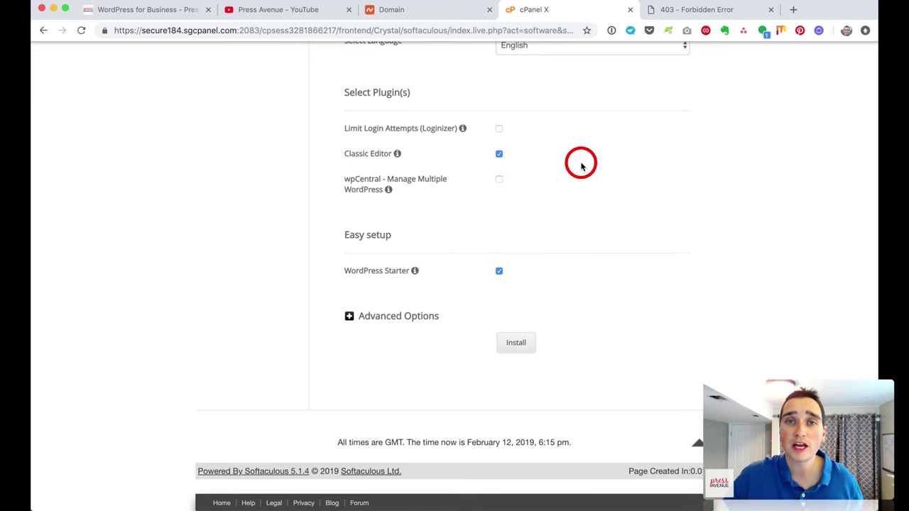
{"action": "left_click_drag", "start_coordinate": [345, 154], "coordinate": [396, 158]}
{"action": "left_click", "coordinate": [541, 155]}
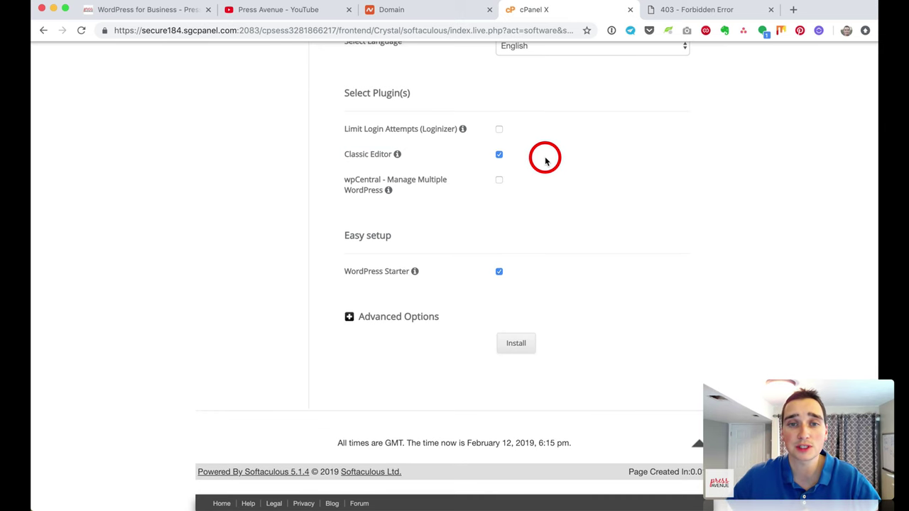
Step: Switch off the wpCentral and WordPress Starter options
{"action": "left_click_drag", "start_coordinate": [345, 179], "coordinate": [418, 179]}
{"action": "left_click", "coordinate": [423, 183]}
{"action": "mouse_move", "coordinate": [389, 192]}
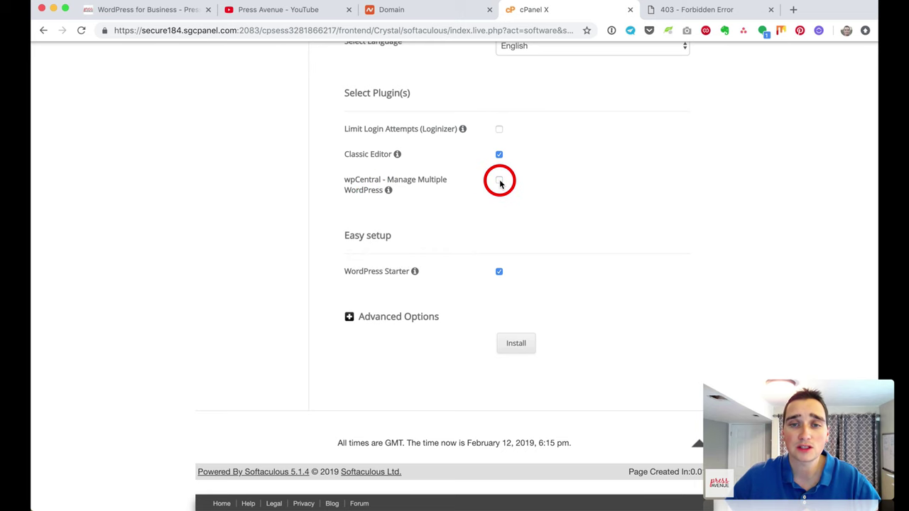
{"action": "scroll", "coordinate": [548, 239], "scroll_direction": "down", "scroll_amount": 1}
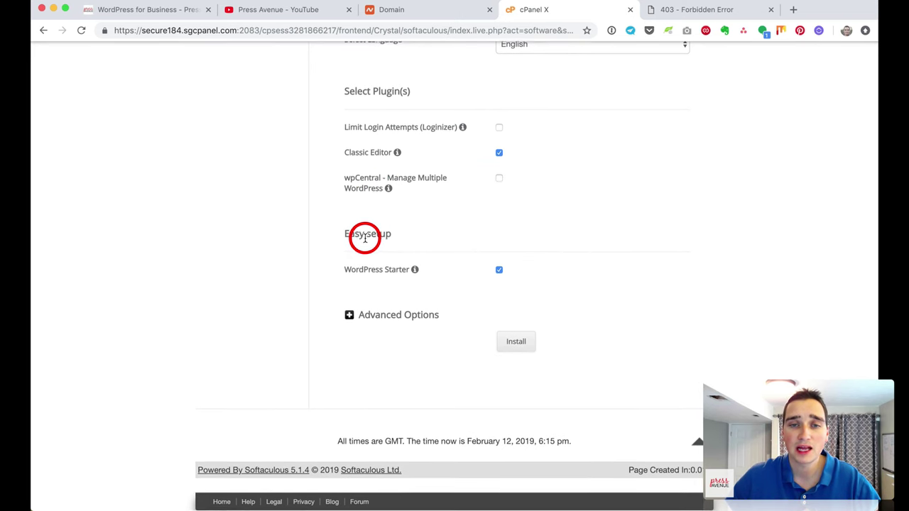
{"action": "mouse_move", "coordinate": [415, 273]}
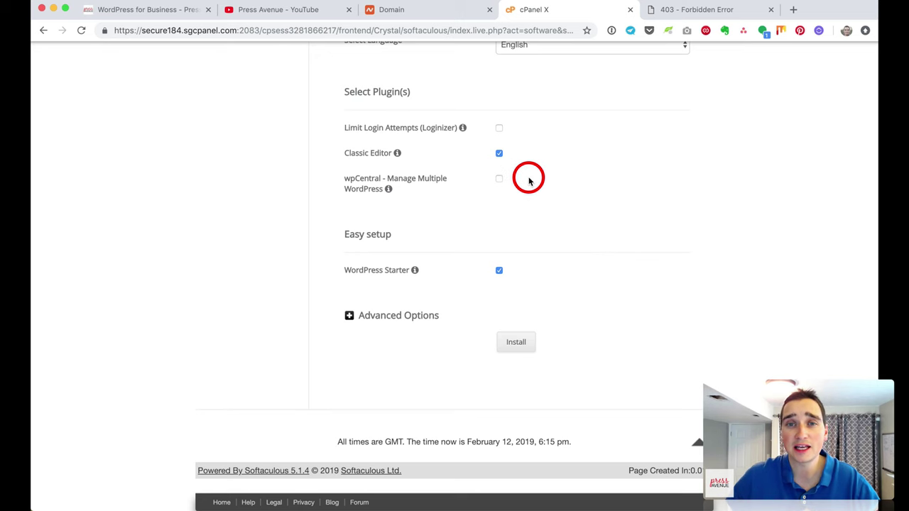
{"action": "left_click", "coordinate": [500, 272]}
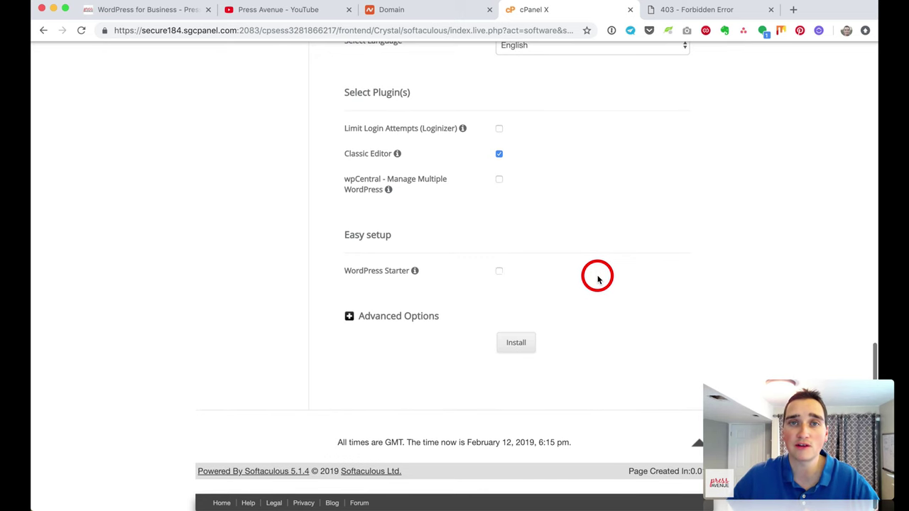
Step: Expand Advanced Options and confirm database name bec and table prefix wpn1_
{"action": "left_click", "coordinate": [388, 317]}
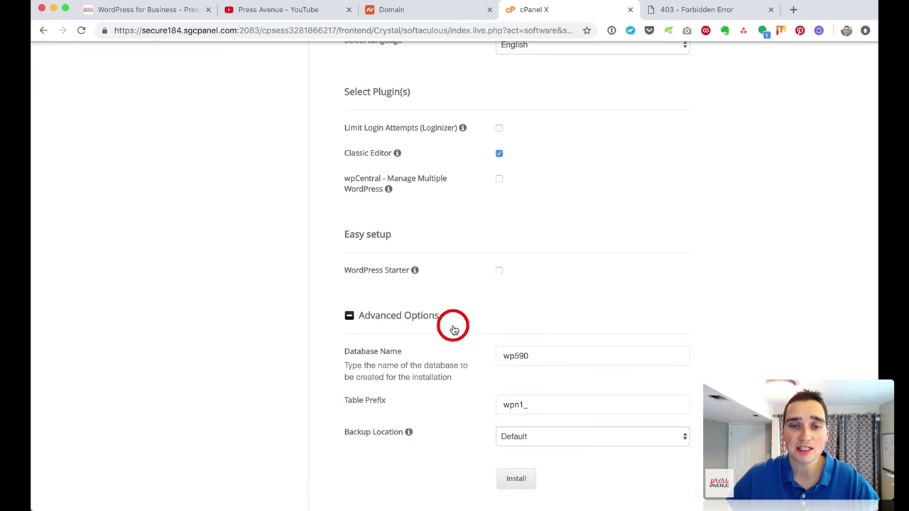
{"action": "scroll", "coordinate": [426, 284], "scroll_direction": "down", "scroll_amount": 4}
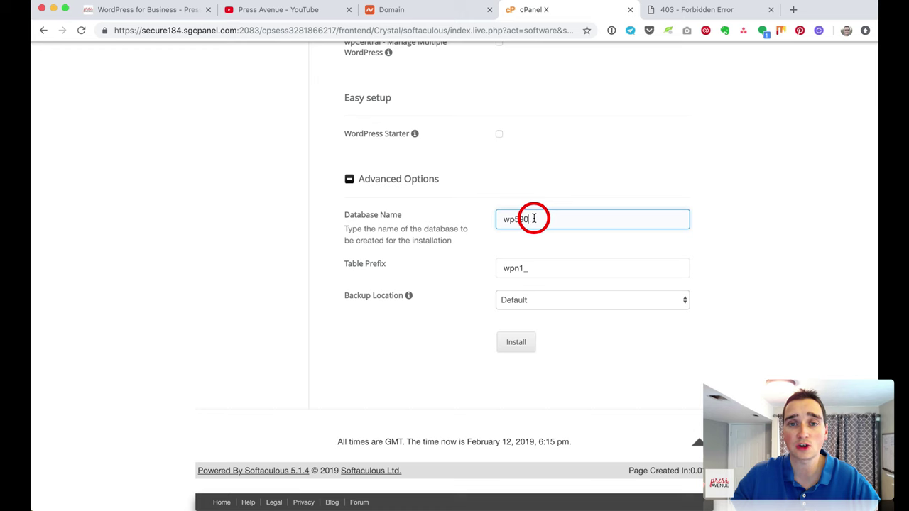
{"action": "left_click_drag", "start_coordinate": [534, 218], "coordinate": [481, 220]}
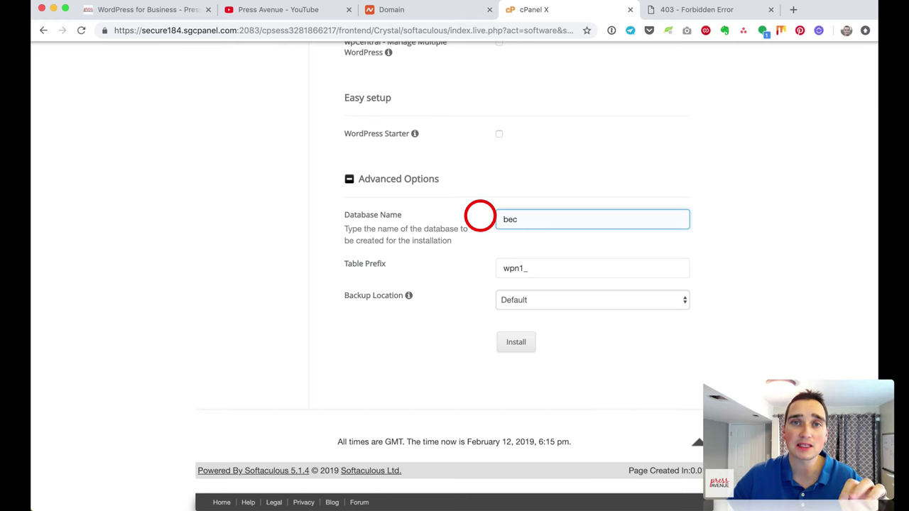
{"action": "left_click_drag", "start_coordinate": [521, 219], "coordinate": [470, 229]}
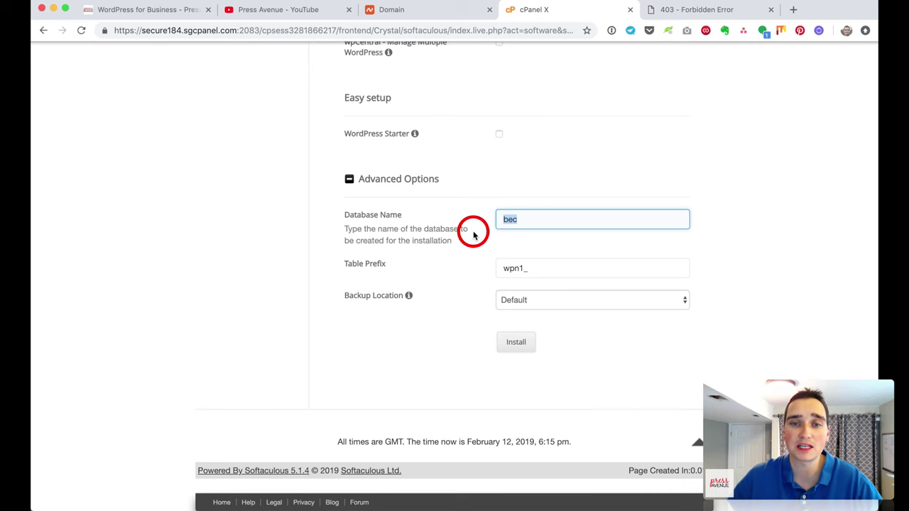
{"action": "left_click", "coordinate": [471, 230]}
{"action": "left_click", "coordinate": [380, 263]}
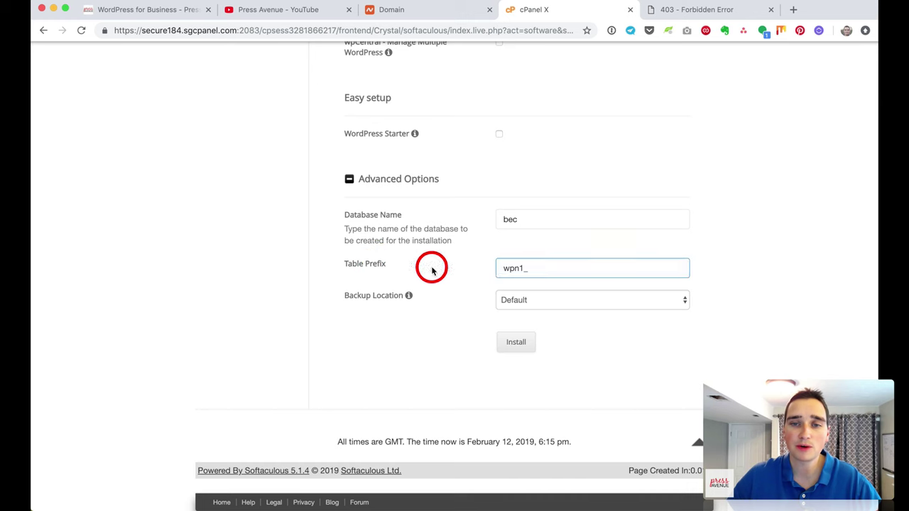
{"action": "left_click", "coordinate": [524, 268]}
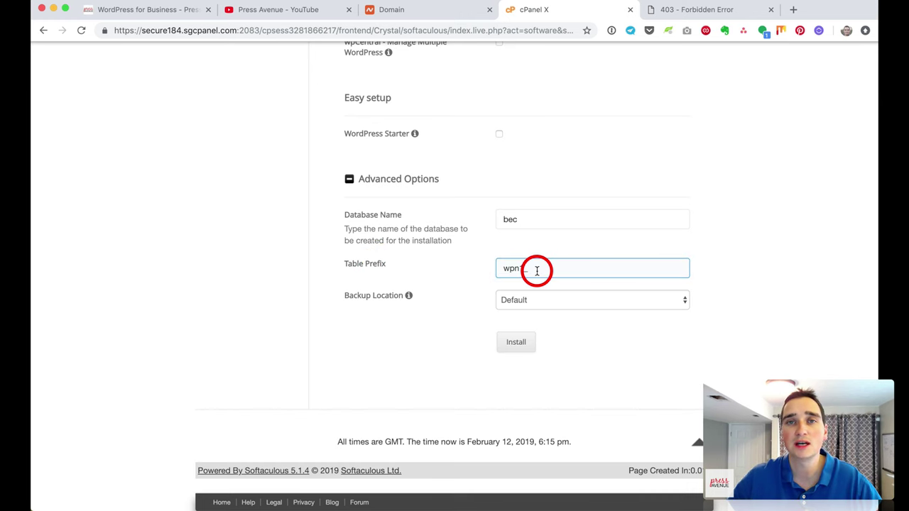
Step: Leave the backup location on Default and start the WordPress installation
{"action": "left_click", "coordinate": [377, 295]}
{"action": "left_click", "coordinate": [537, 312]}
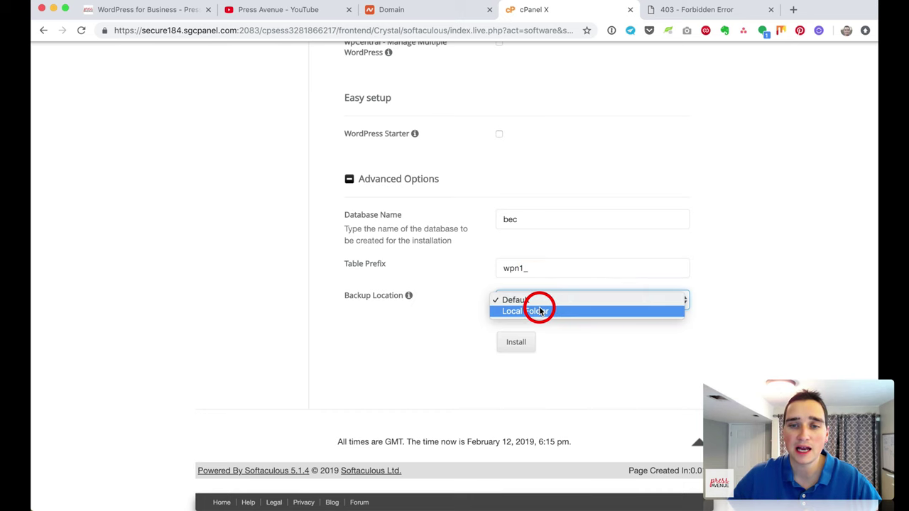
{"action": "left_click", "coordinate": [604, 334]}
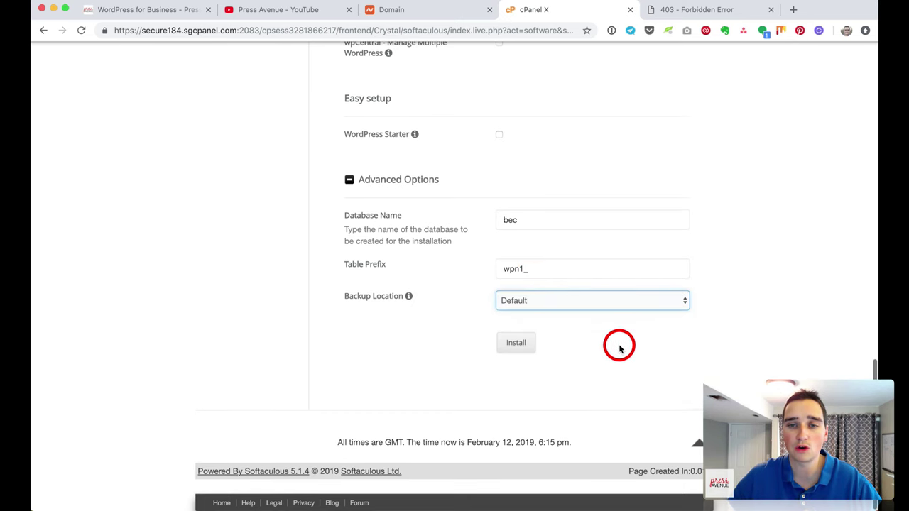
{"action": "left_click", "coordinate": [516, 342]}
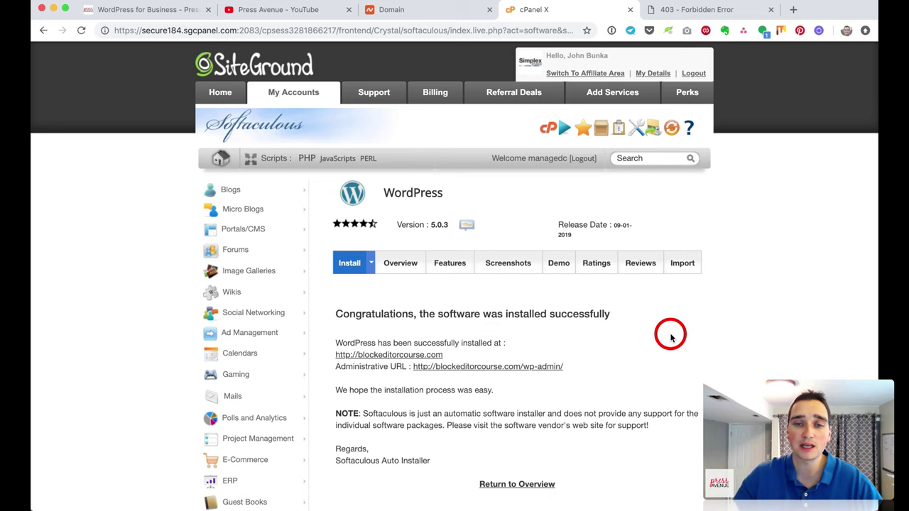
{"action": "scroll", "coordinate": [670, 336], "scroll_direction": "down", "scroll_amount": 4}
{"action": "left_click_drag", "start_coordinate": [338, 183], "coordinate": [594, 187]}
{"action": "left_click_drag", "start_coordinate": [355, 212], "coordinate": [502, 210]}
{"action": "left_click", "coordinate": [426, 224]}
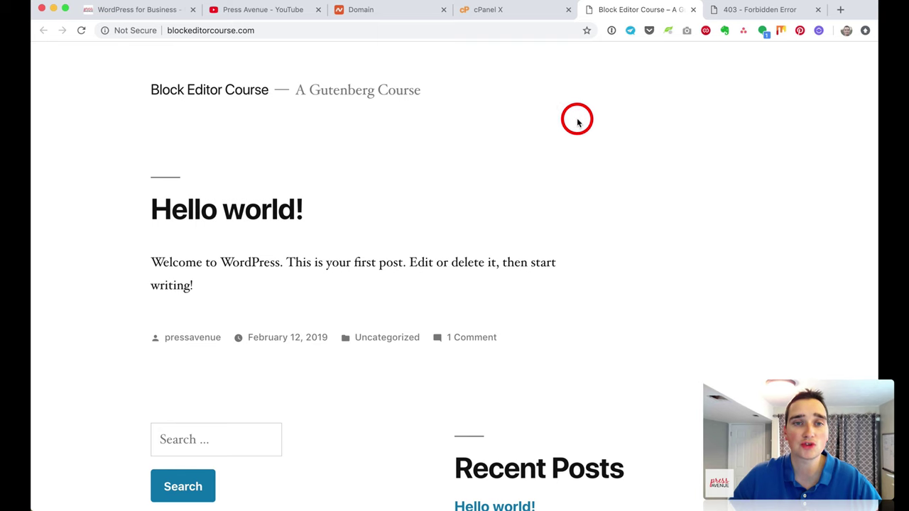
{"action": "scroll", "coordinate": [589, 135], "scroll_direction": "down", "scroll_amount": 4}
{"action": "scroll", "coordinate": [609, 153], "scroll_direction": "down", "scroll_amount": 3}
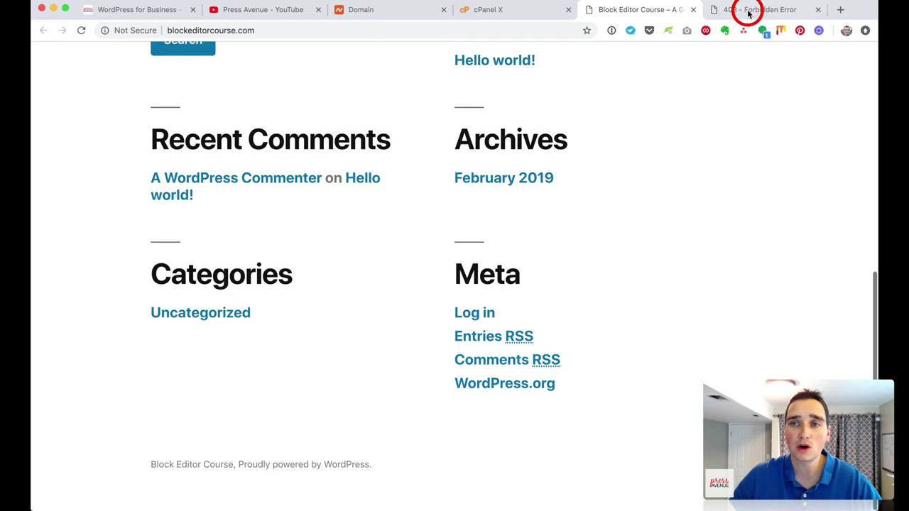
Step: Reload the former 403 tab so it shows the new site, then return to Softaculous
{"action": "left_click", "coordinate": [745, 10]}
{"action": "left_click_drag", "start_coordinate": [413, 103], "coordinate": [677, 304]}
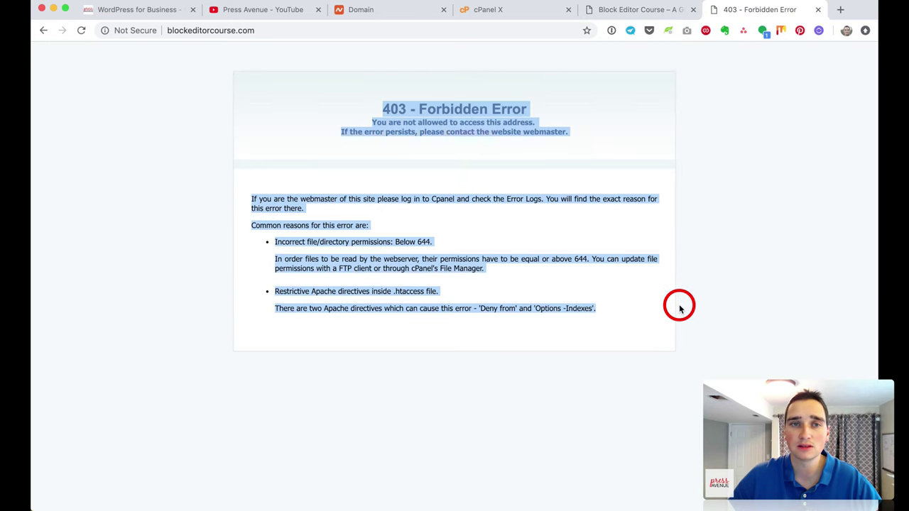
{"action": "left_click", "coordinate": [647, 9]}
{"action": "key", "text": "super+r"}
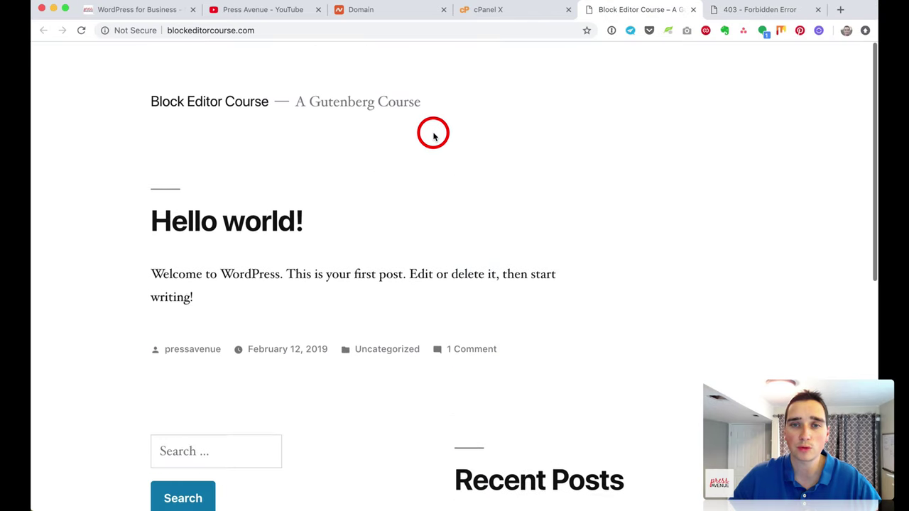
{"action": "left_click", "coordinate": [721, 16]}
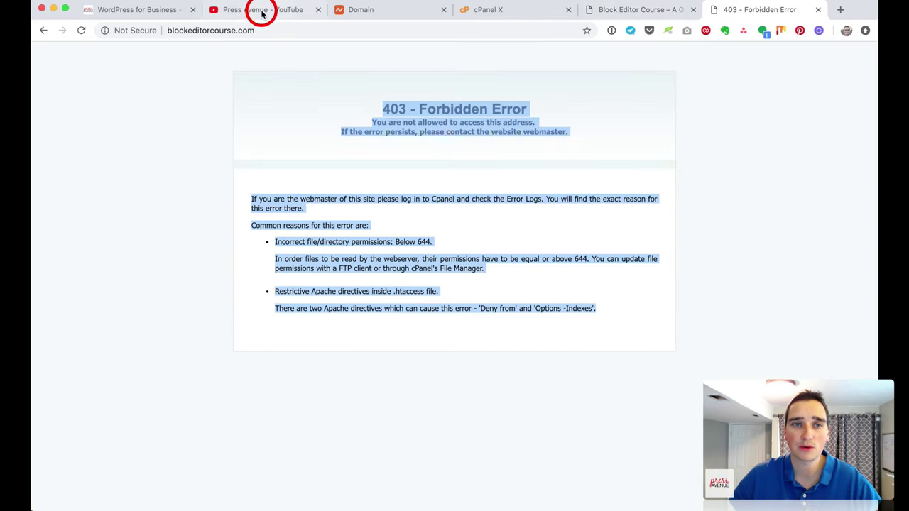
{"action": "left_click", "coordinate": [80, 30]}
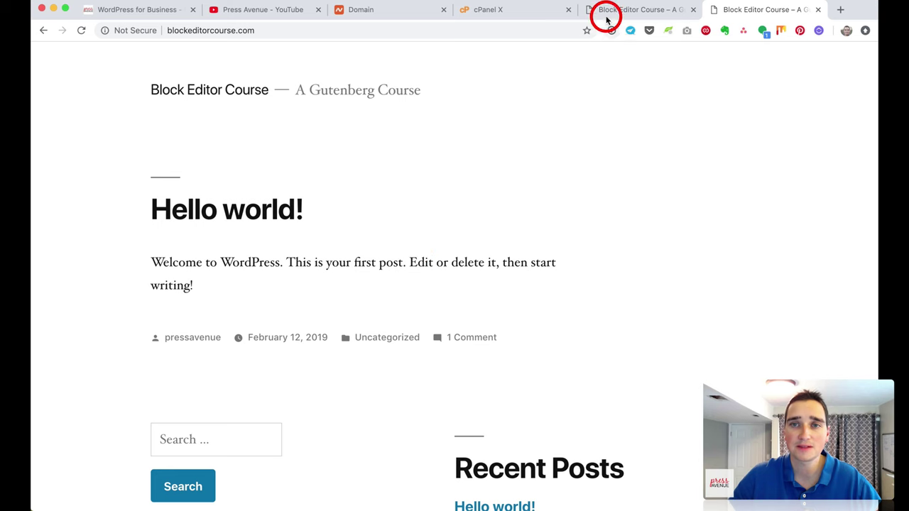
{"action": "left_click", "coordinate": [533, 10]}
{"action": "left_click", "coordinate": [366, 238]}
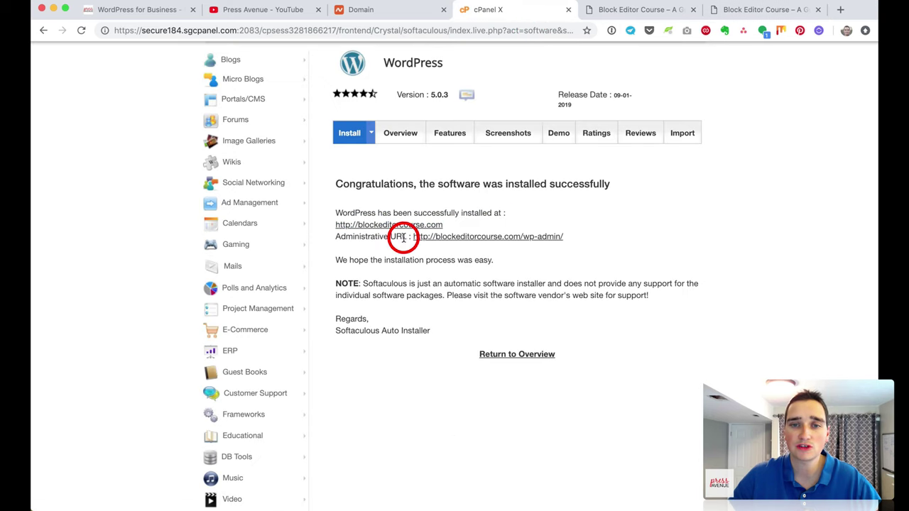
Step: Open the /wp-admin dashboard in a new tab and dismiss the Personal Data and Privacy notice
{"action": "left_click", "coordinate": [547, 239]}
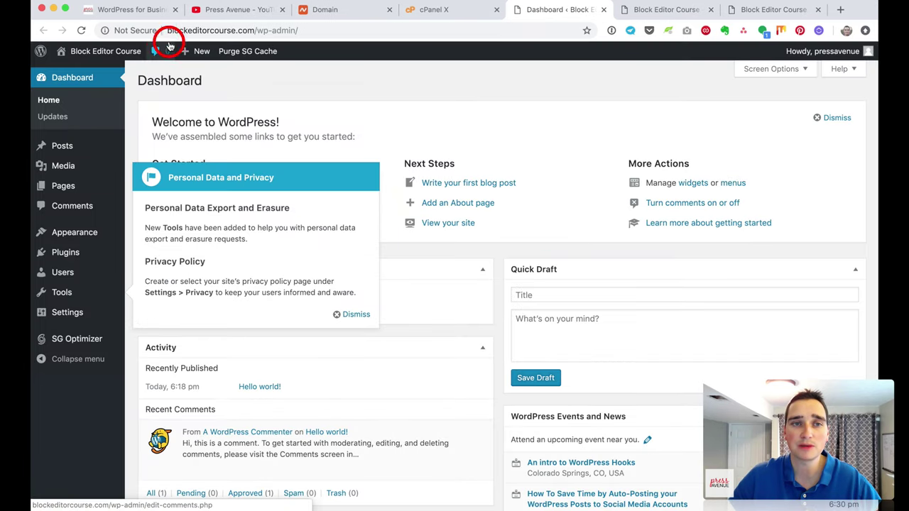
{"action": "left_click", "coordinate": [457, 9]}
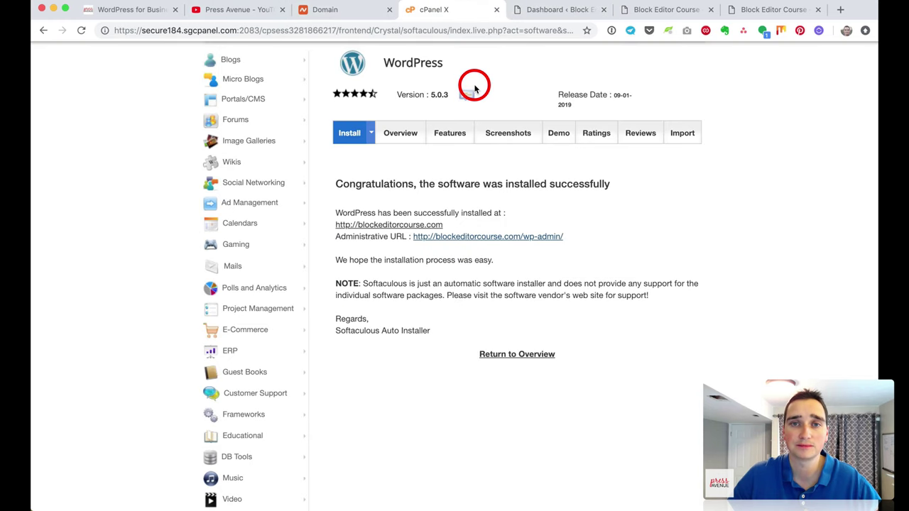
{"action": "scroll", "coordinate": [639, 200], "scroll_direction": "up", "scroll_amount": 3}
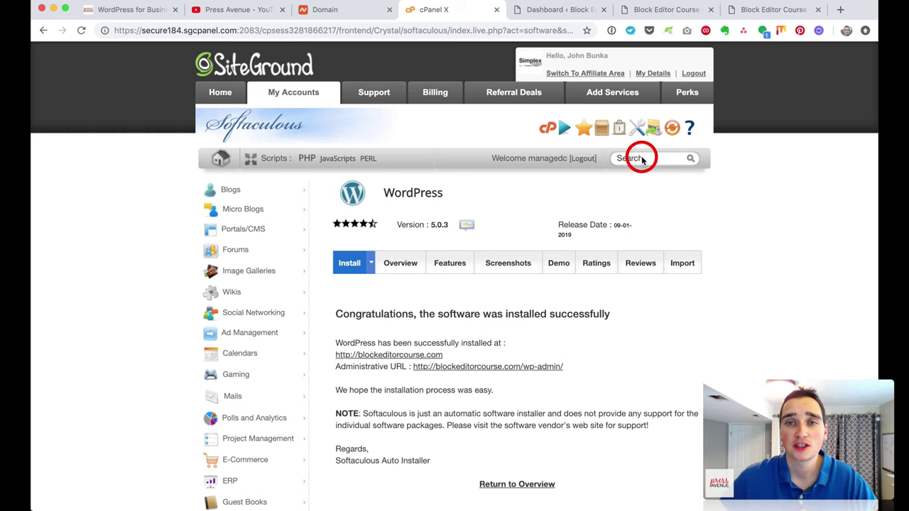
{"action": "left_click", "coordinate": [547, 10]}
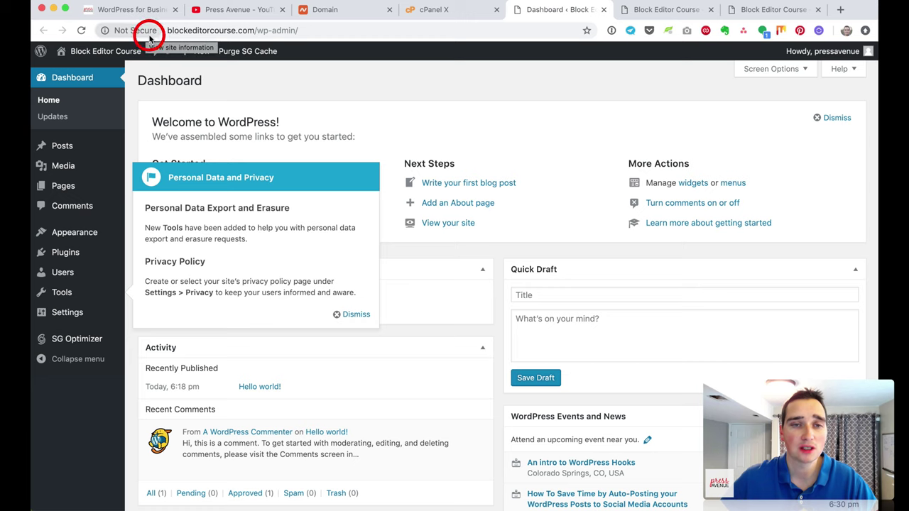
{"action": "left_click", "coordinate": [357, 313]}
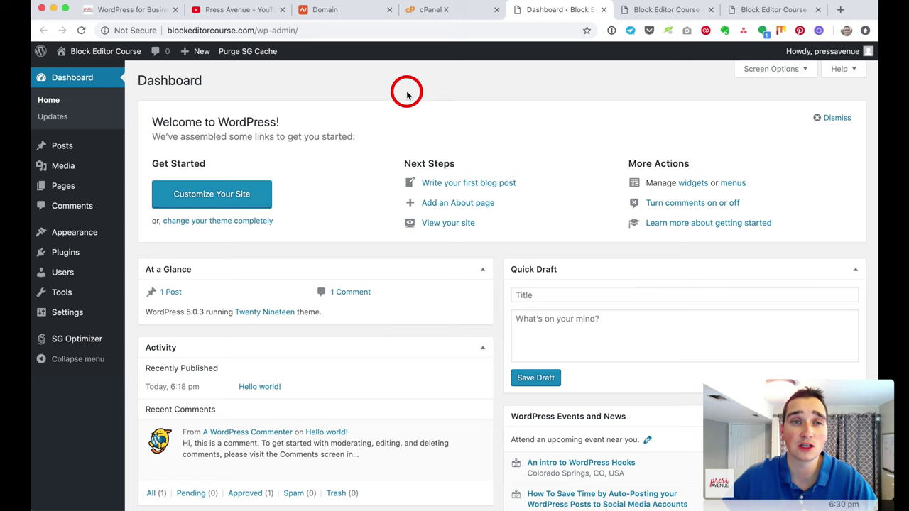
{"action": "left_click", "coordinate": [447, 10]}
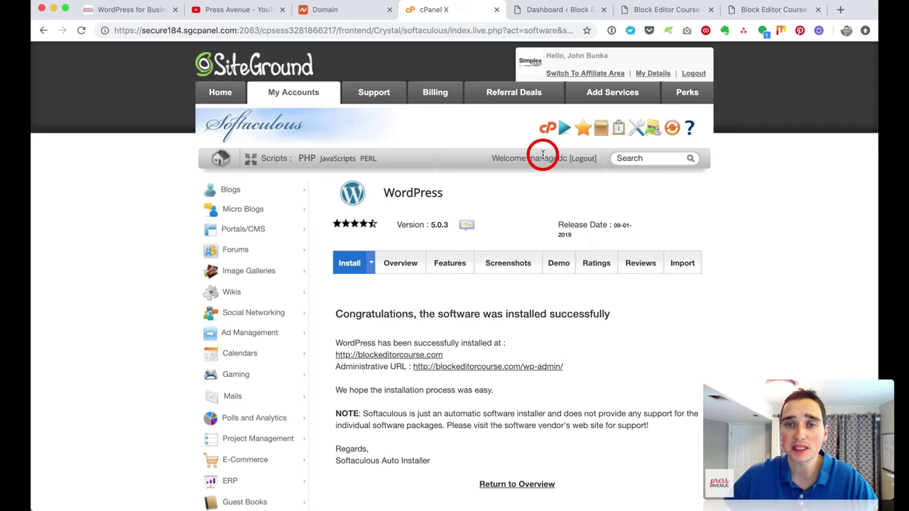
Step: Go back to the cPanel home and launch Let's Encrypt from the Security section
{"action": "left_click", "coordinate": [541, 130]}
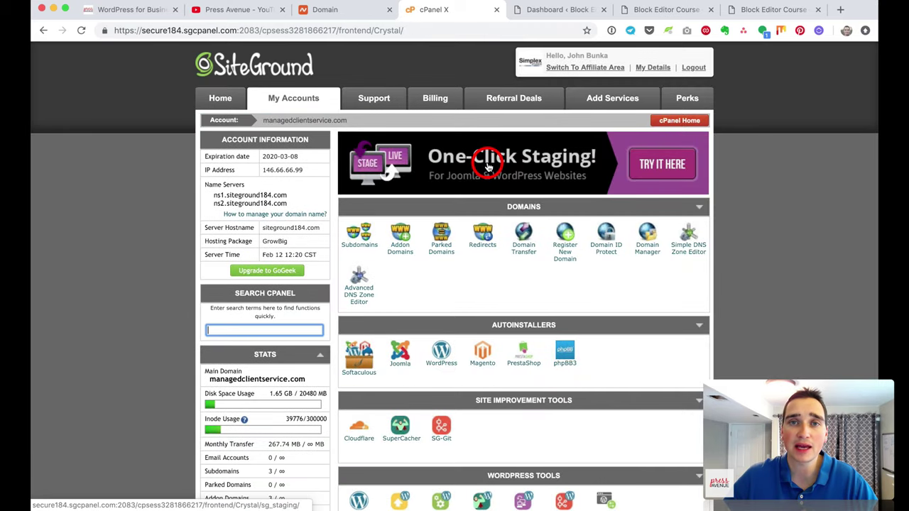
{"action": "scroll", "coordinate": [688, 238], "scroll_direction": "down", "scroll_amount": 3}
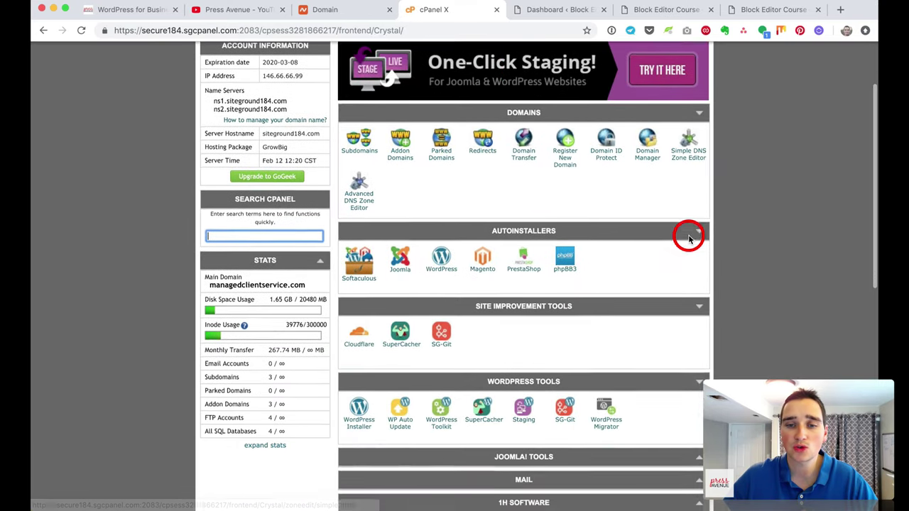
{"action": "scroll", "coordinate": [689, 238], "scroll_direction": "down", "scroll_amount": 8}
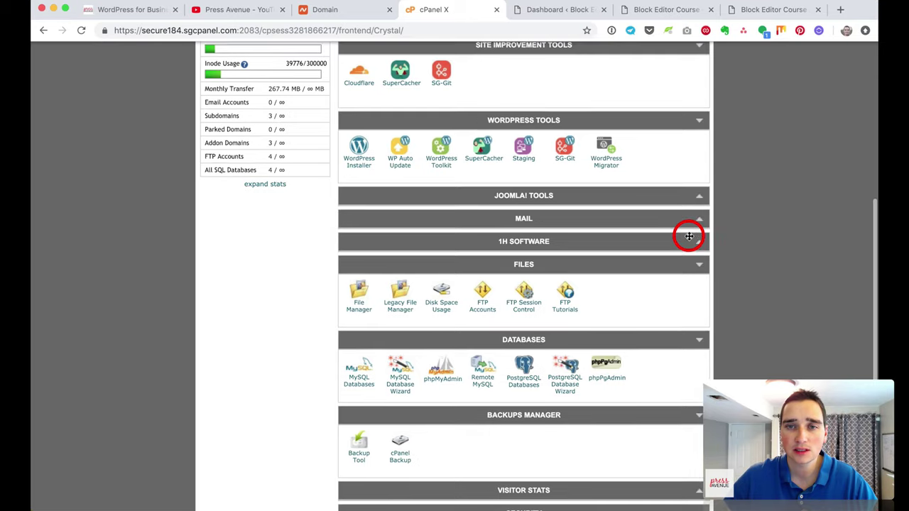
{"action": "scroll", "coordinate": [689, 236], "scroll_direction": "down", "scroll_amount": 5}
{"action": "scroll", "coordinate": [547, 320], "scroll_direction": "down", "scroll_amount": 1}
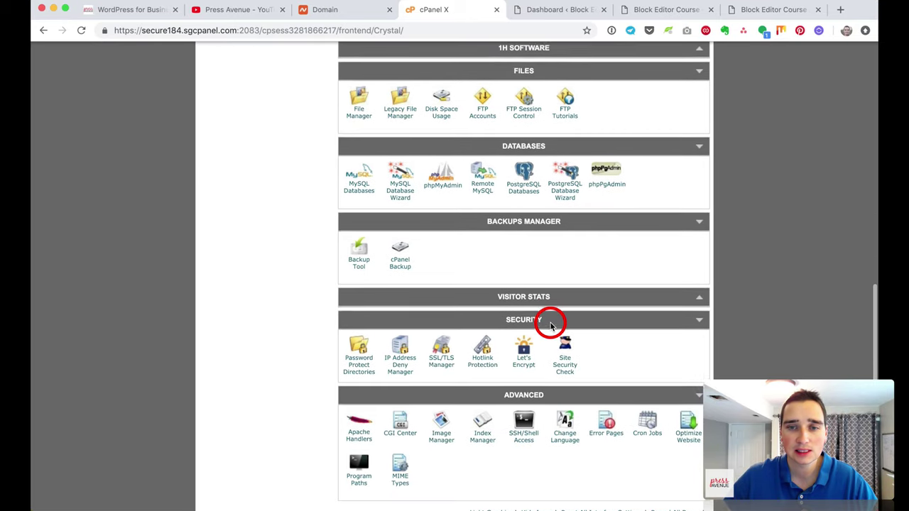
{"action": "scroll", "coordinate": [550, 325], "scroll_direction": "down", "scroll_amount": 1}
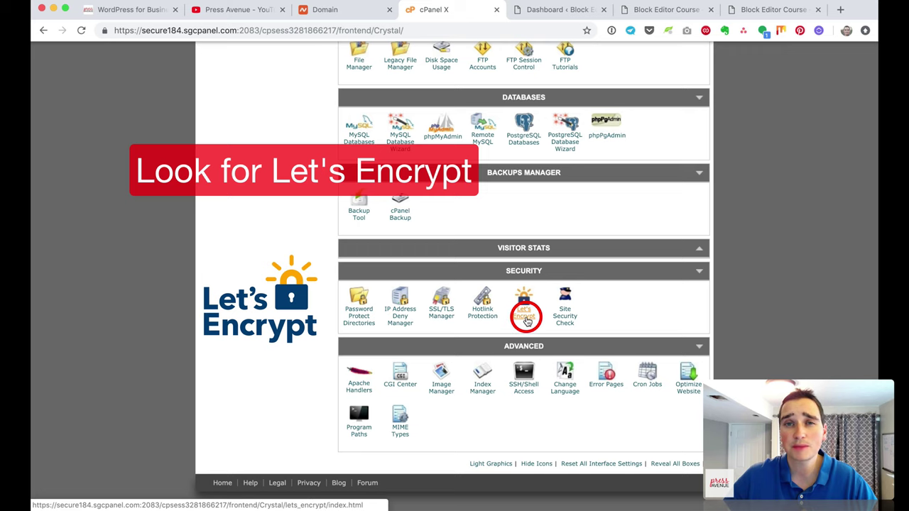
{"action": "left_click", "coordinate": [524, 311]}
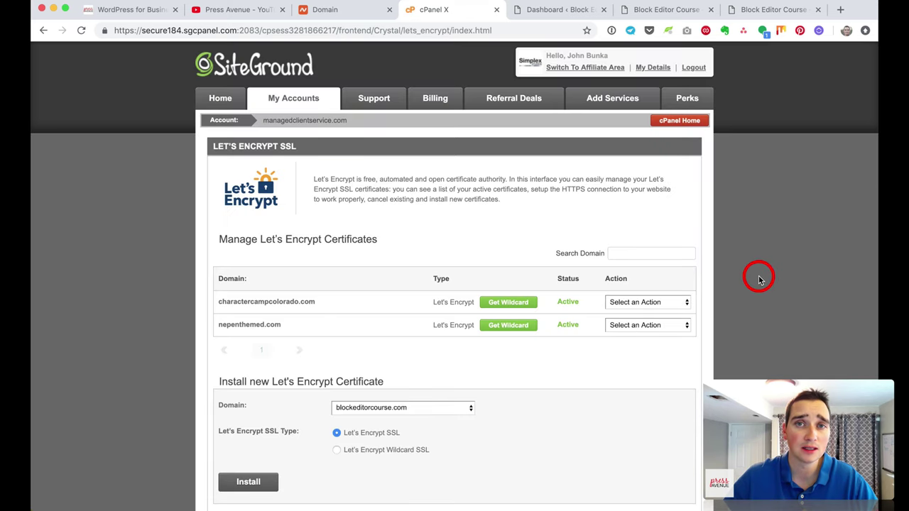
Step: Check that Install new Let's Encrypt Certificate has blockeditorcourse.com and Let's Encrypt SSL selected
{"action": "scroll", "coordinate": [756, 276], "scroll_direction": "down", "scroll_amount": 2}
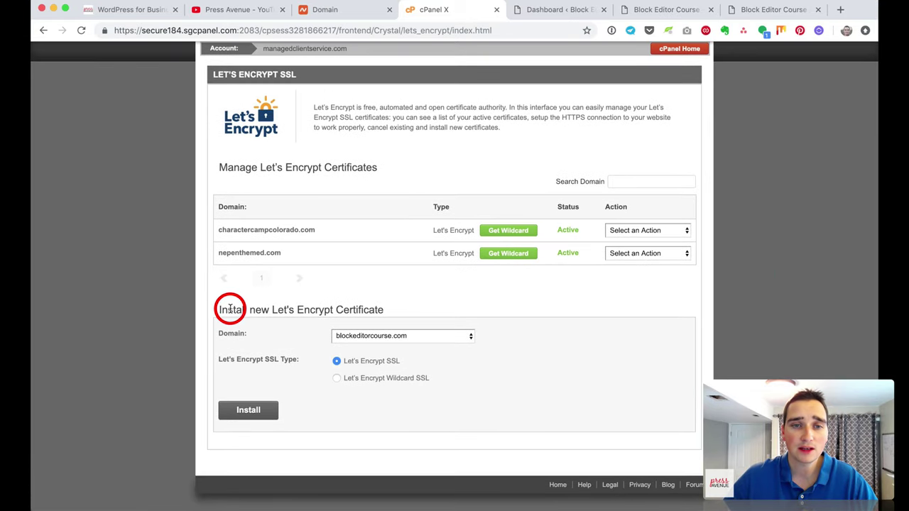
{"action": "left_click_drag", "start_coordinate": [221, 310], "coordinate": [381, 304]}
{"action": "left_click", "coordinate": [379, 308]}
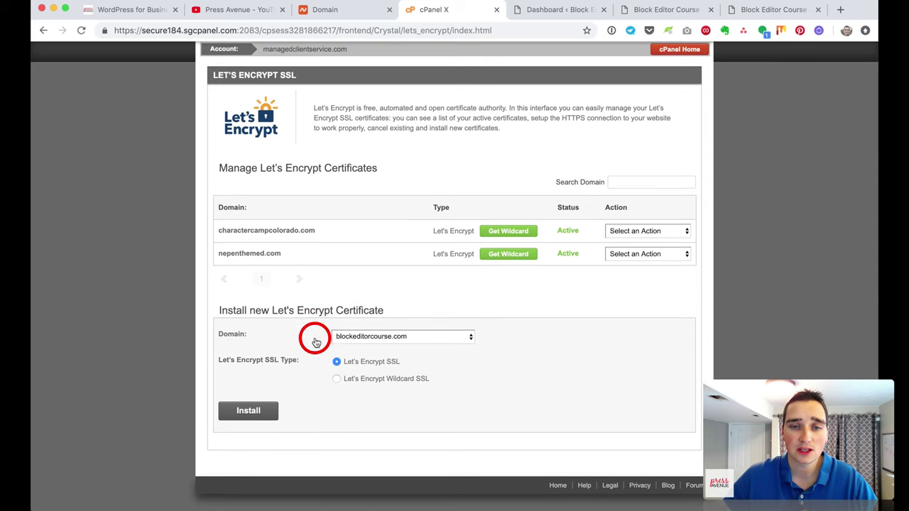
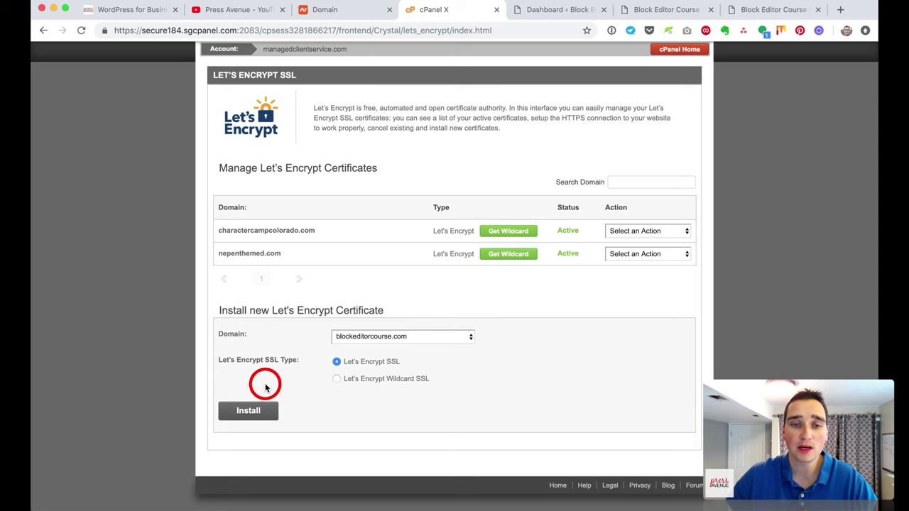
Step: Install the Let's Encrypt certificate for blockeditorcourse.com, dismiss the success message, and return to cPanel Home
{"action": "left_click", "coordinate": [264, 411]}
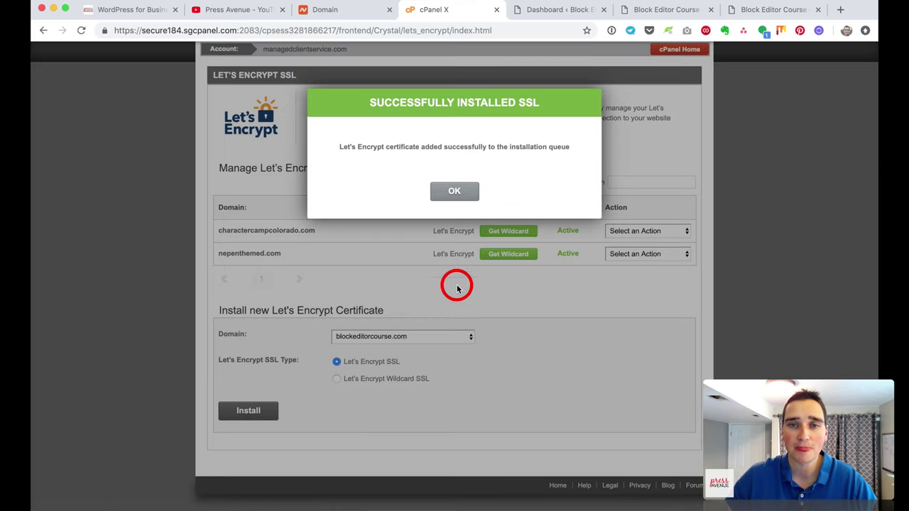
{"action": "left_click_drag", "start_coordinate": [336, 146], "coordinate": [563, 149]}
{"action": "left_click", "coordinate": [563, 149]}
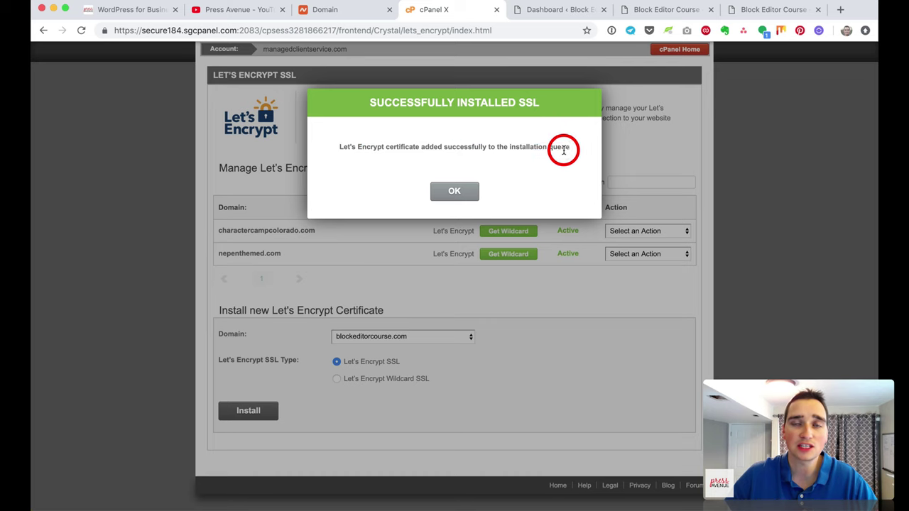
{"action": "left_click", "coordinate": [462, 189]}
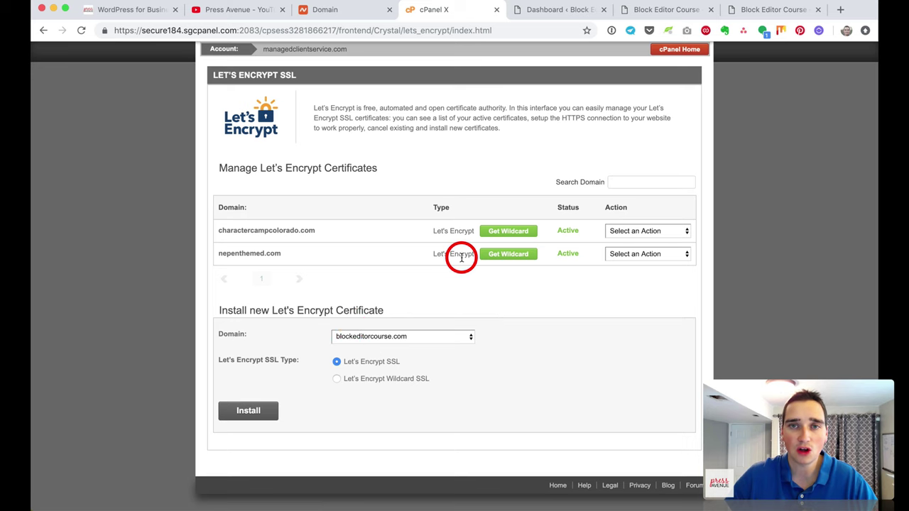
{"action": "scroll", "coordinate": [552, 282], "scroll_direction": "up", "scroll_amount": 2}
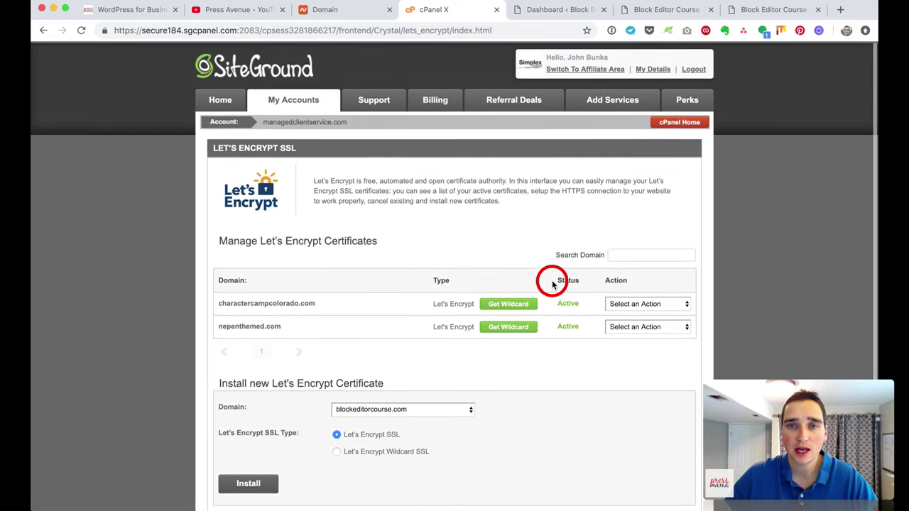
{"action": "left_click", "coordinate": [676, 121]}
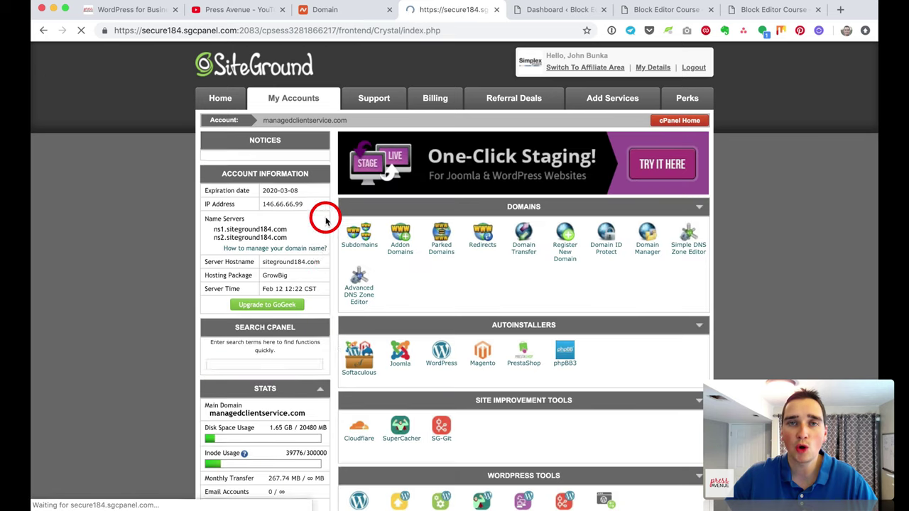
Step: In SuperCacher, toggle Level 1 static caching for blockeditorcourse.com off and back on
{"action": "scroll", "coordinate": [612, 288], "scroll_direction": "down", "scroll_amount": 1}
{"action": "scroll", "coordinate": [612, 285], "scroll_direction": "down", "scroll_amount": 5}
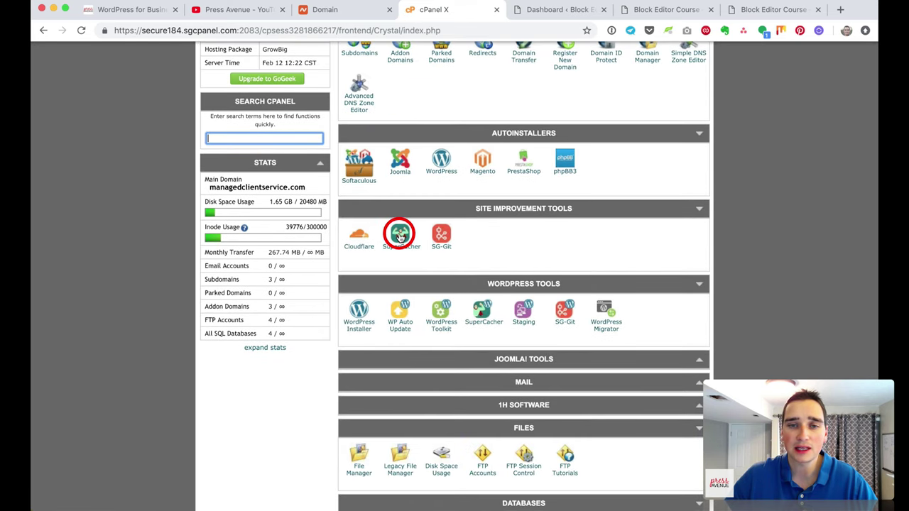
{"action": "left_click", "coordinate": [400, 233]}
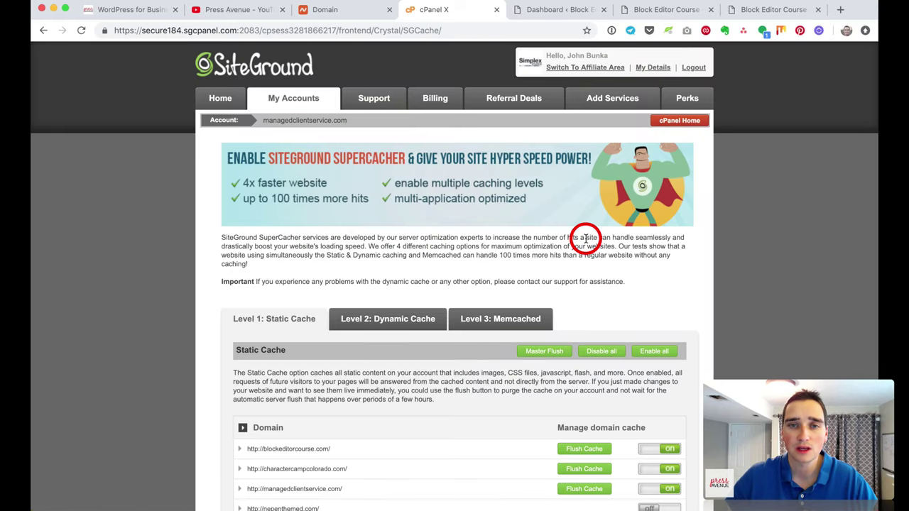
{"action": "scroll", "coordinate": [585, 237], "scroll_direction": "down", "scroll_amount": 2}
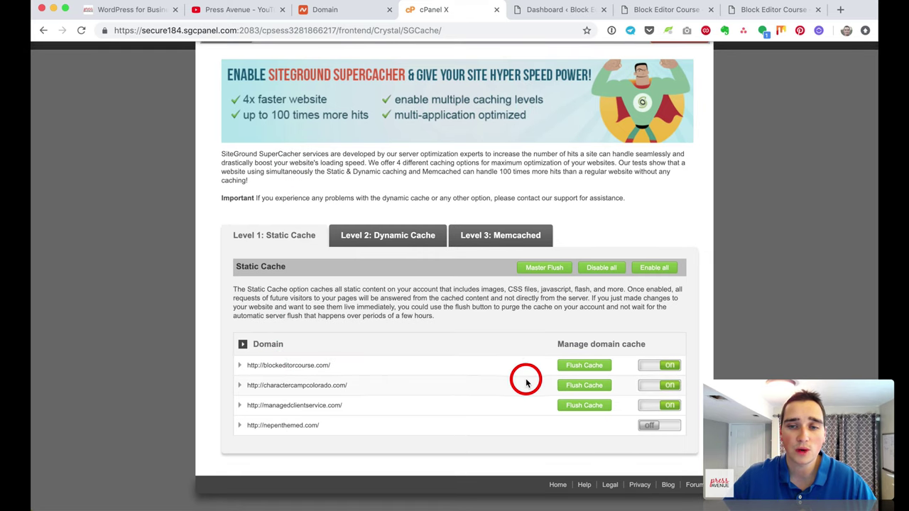
{"action": "left_click", "coordinate": [668, 366]}
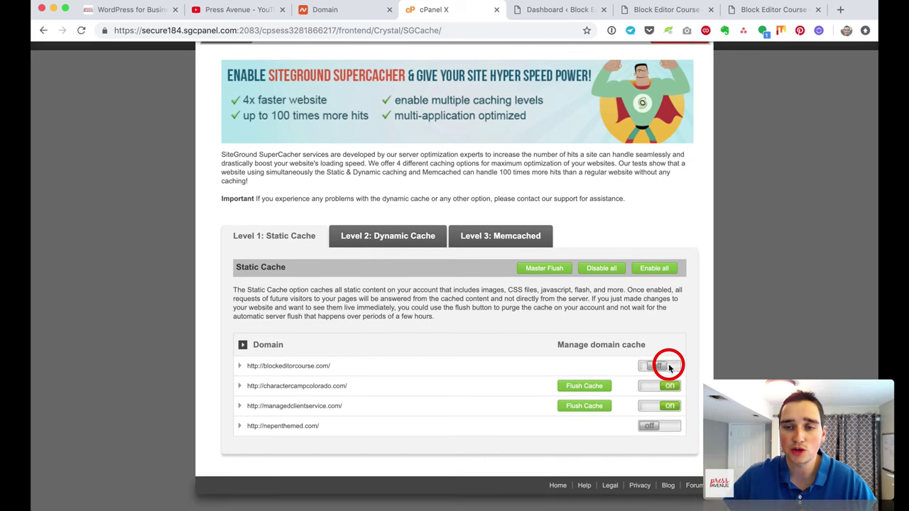
{"action": "left_click", "coordinate": [668, 366]}
Step: Turn Level 2 dynamic caching on for blockeditorcourse.com, flush its cache, then go to the WordPress dashboard
{"action": "left_click", "coordinate": [402, 237]}
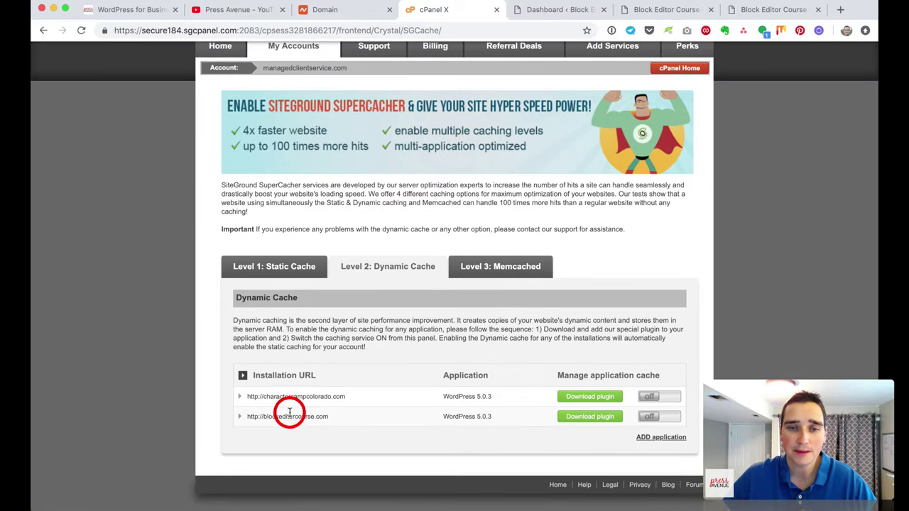
{"action": "left_click_drag", "start_coordinate": [278, 321], "coordinate": [448, 334]}
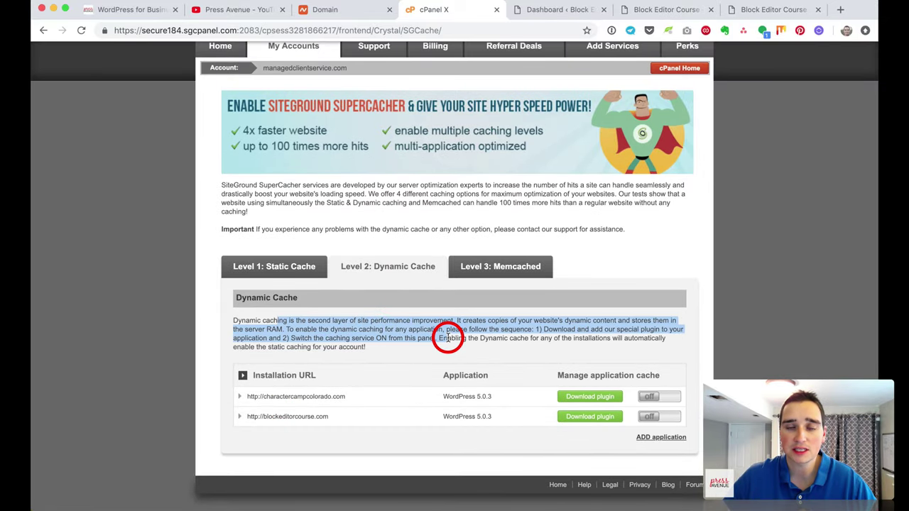
{"action": "left_click", "coordinate": [447, 338]}
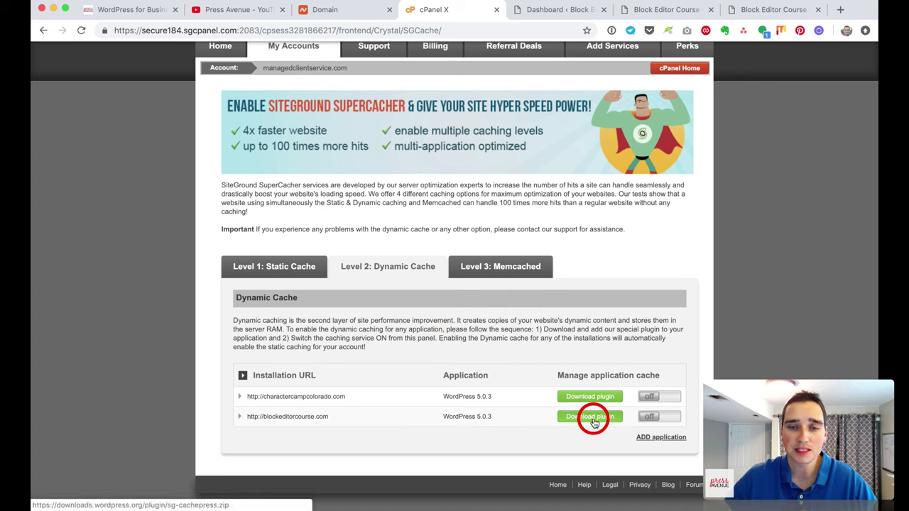
{"action": "left_click", "coordinate": [654, 419]}
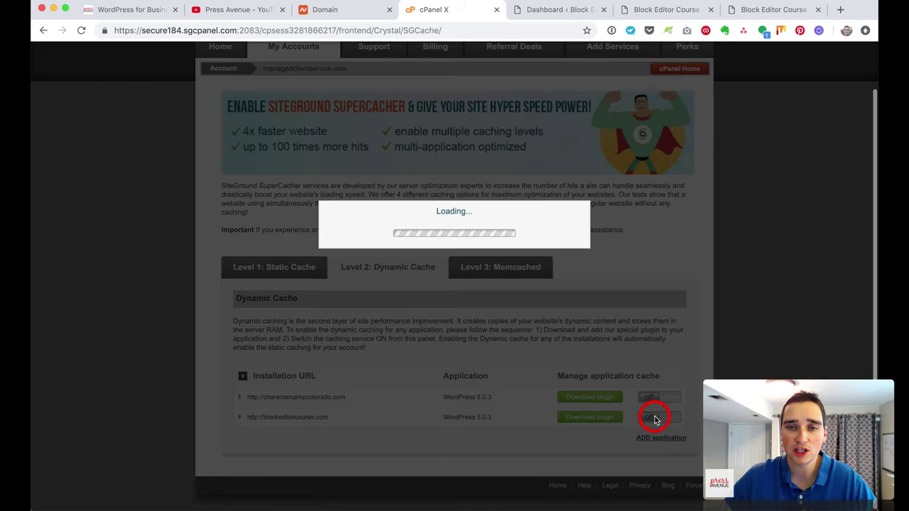
{"action": "left_click", "coordinate": [586, 418]}
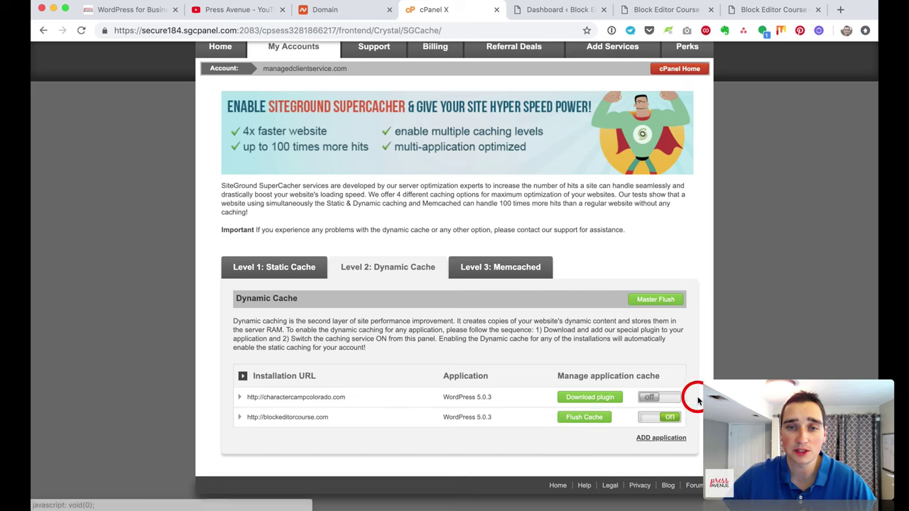
{"action": "left_click", "coordinate": [573, 11]}
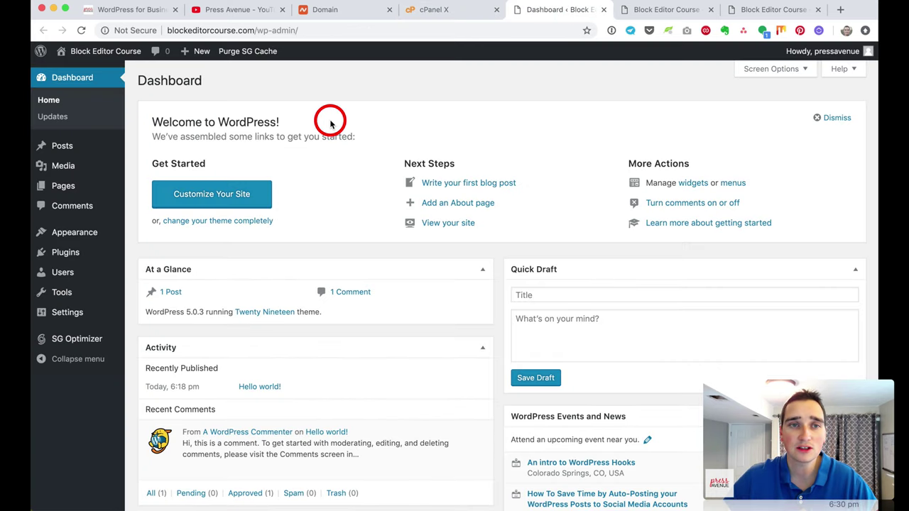
Step: Check in the Installed Plugins list that SG Optimizer is active
{"action": "left_click", "coordinate": [162, 253]}
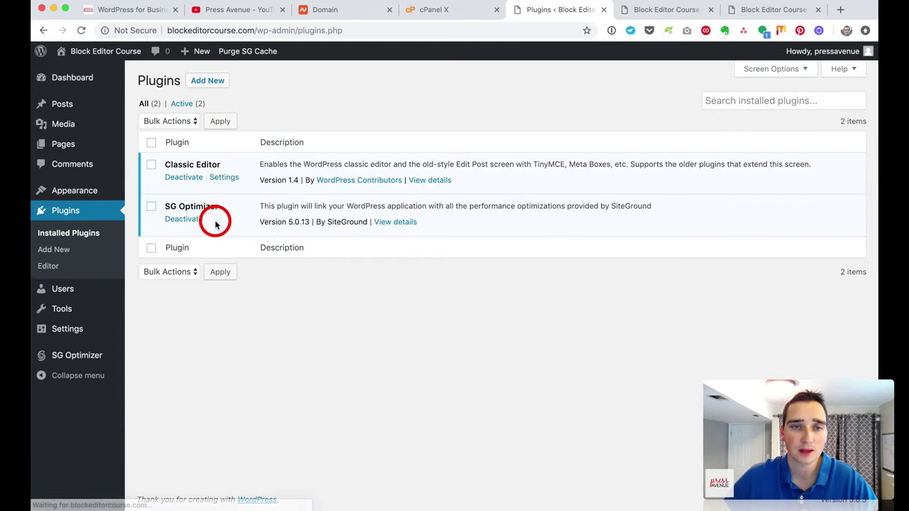
{"action": "left_click_drag", "start_coordinate": [165, 206], "coordinate": [181, 206]}
{"action": "left_click", "coordinate": [213, 208]}
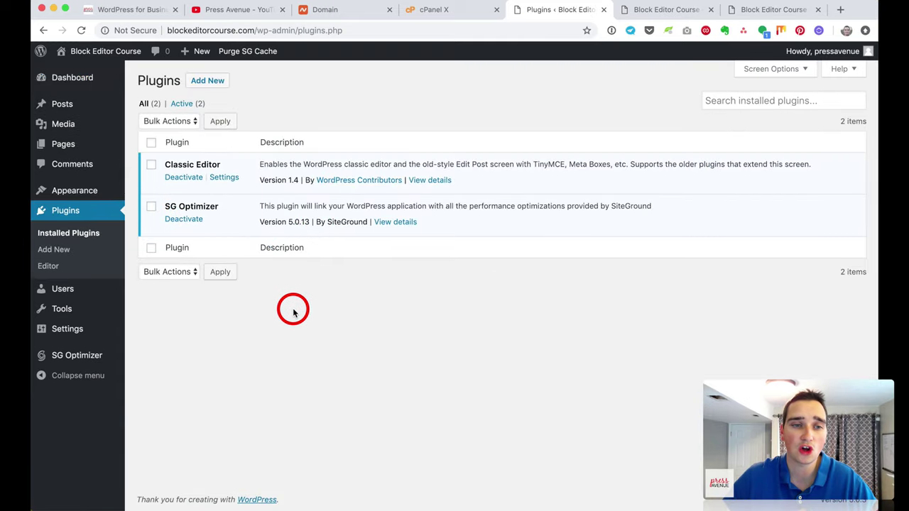
Step: Review SG Optimizer's SuperCacher settings, confirming Dynamic Caching is on
{"action": "left_click", "coordinate": [65, 357]}
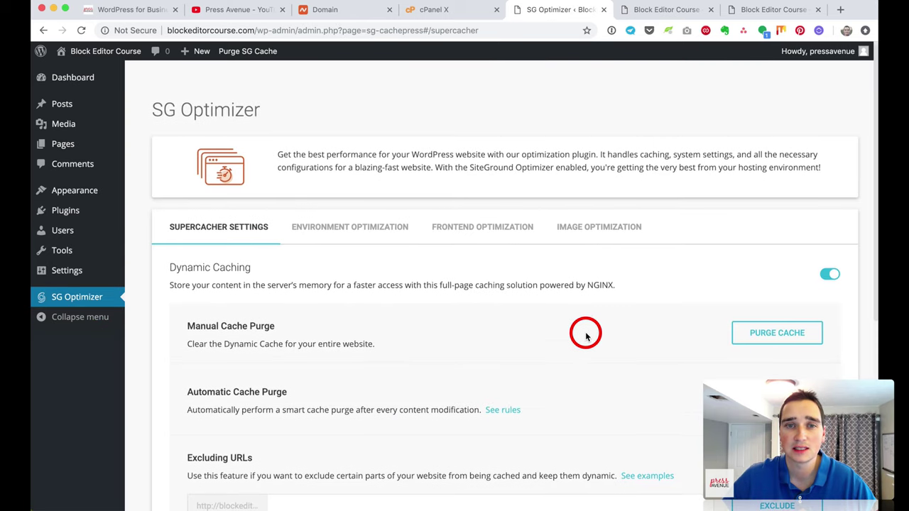
{"action": "scroll", "coordinate": [585, 330], "scroll_direction": "down", "scroll_amount": 1}
{"action": "left_click_drag", "start_coordinate": [282, 133], "coordinate": [645, 131]}
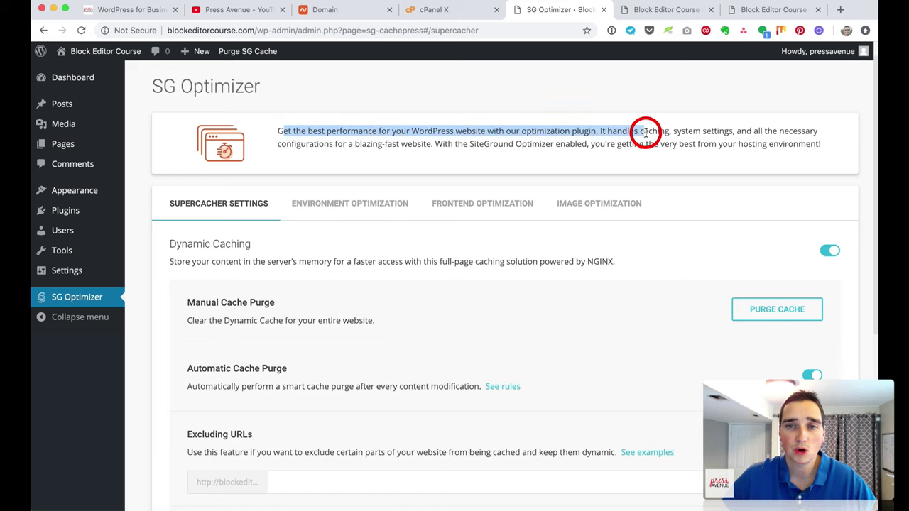
{"action": "left_click", "coordinate": [633, 163]}
{"action": "scroll", "coordinate": [572, 273], "scroll_direction": "down", "scroll_amount": 1}
{"action": "scroll", "coordinate": [573, 272], "scroll_direction": "down", "scroll_amount": 3}
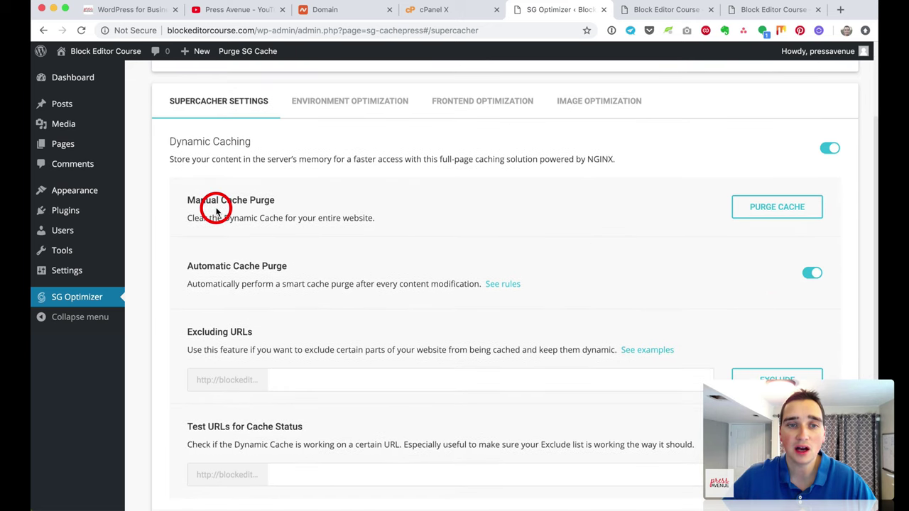
{"action": "scroll", "coordinate": [431, 235], "scroll_direction": "up", "scroll_amount": 2}
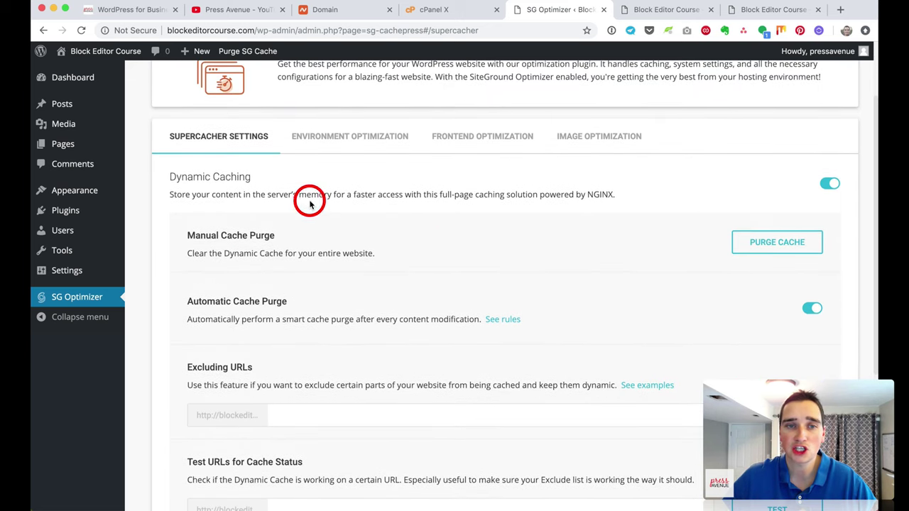
{"action": "left_click_drag", "start_coordinate": [173, 176], "coordinate": [363, 186]}
{"action": "left_click", "coordinate": [363, 186]}
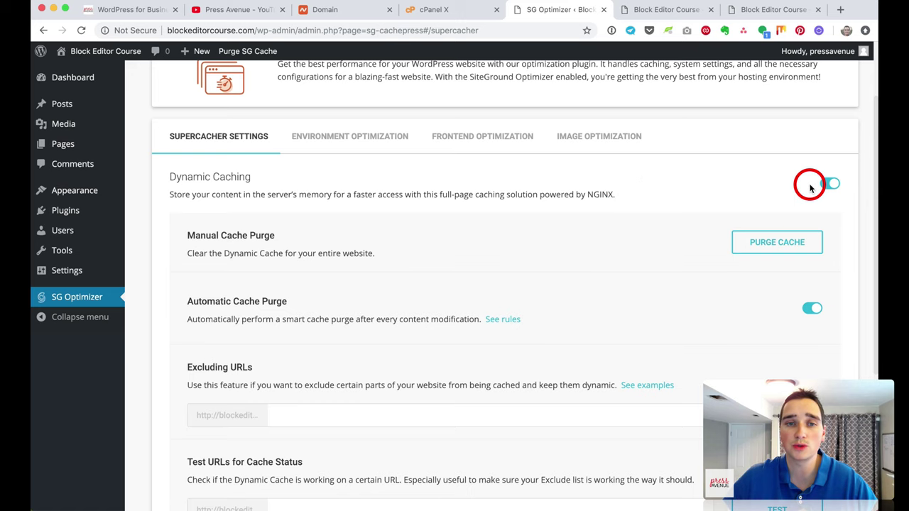
{"action": "scroll", "coordinate": [590, 205], "scroll_direction": "down", "scroll_amount": 3}
{"action": "scroll", "coordinate": [811, 223], "scroll_direction": "down", "scroll_amount": 5}
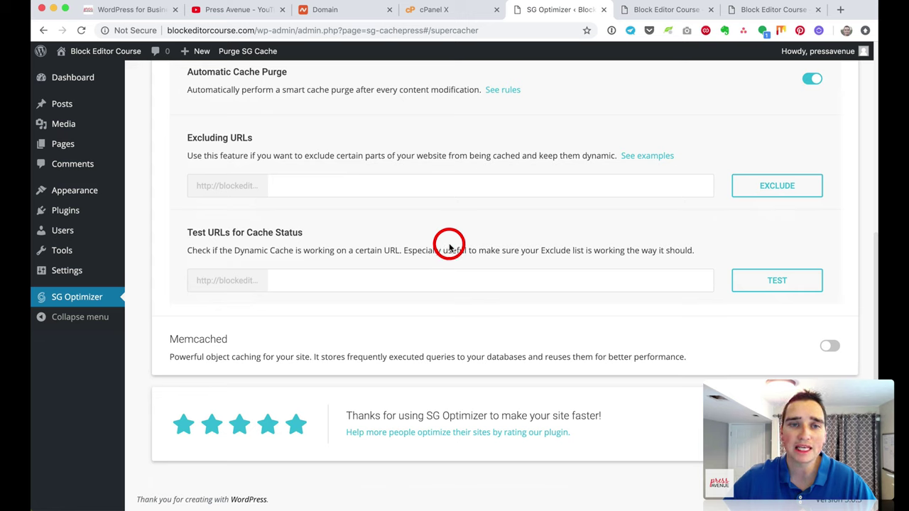
Step: Add 'donate' to the Excluding URLs list for dynamic caching
{"action": "left_click", "coordinate": [314, 185]}
{"action": "left_click_drag", "start_coordinate": [181, 132], "coordinate": [258, 134]}
{"action": "left_click", "coordinate": [312, 184]}
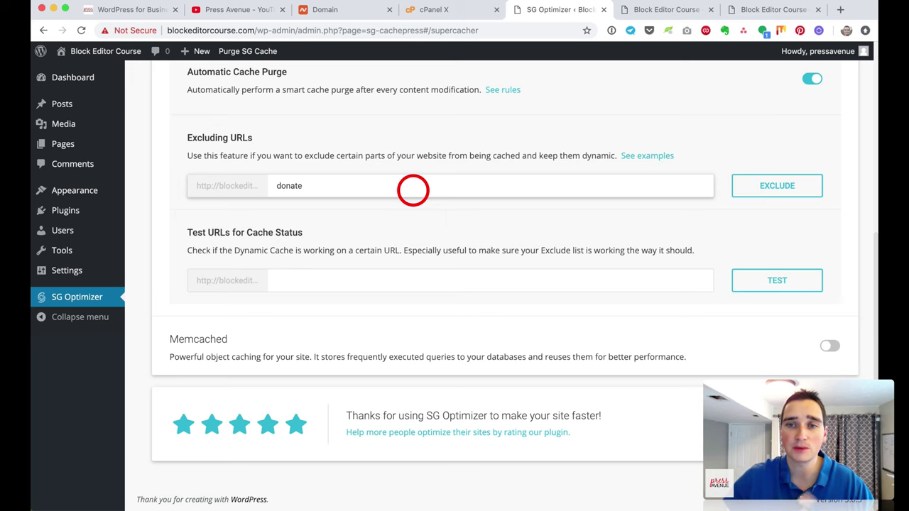
{"action": "left_click", "coordinate": [788, 182]}
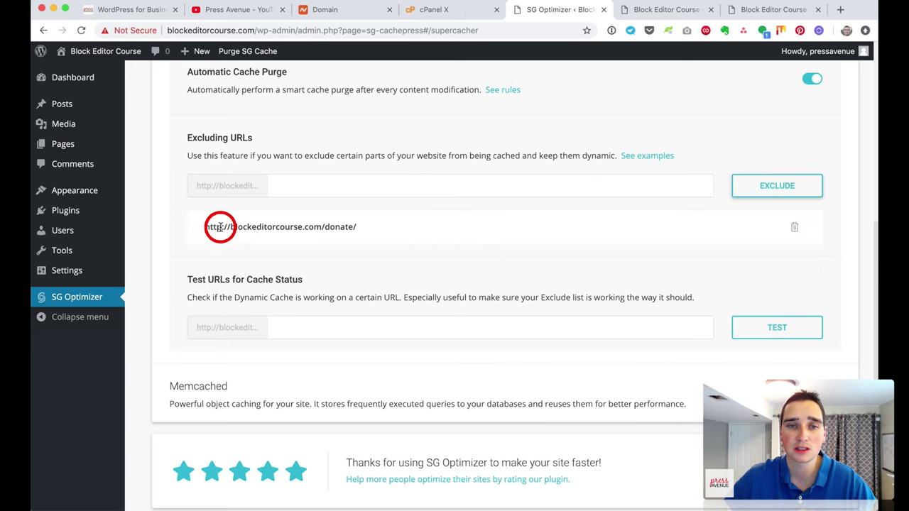
{"action": "left_click_drag", "start_coordinate": [220, 226], "coordinate": [419, 228]}
{"action": "left_click", "coordinate": [421, 231]}
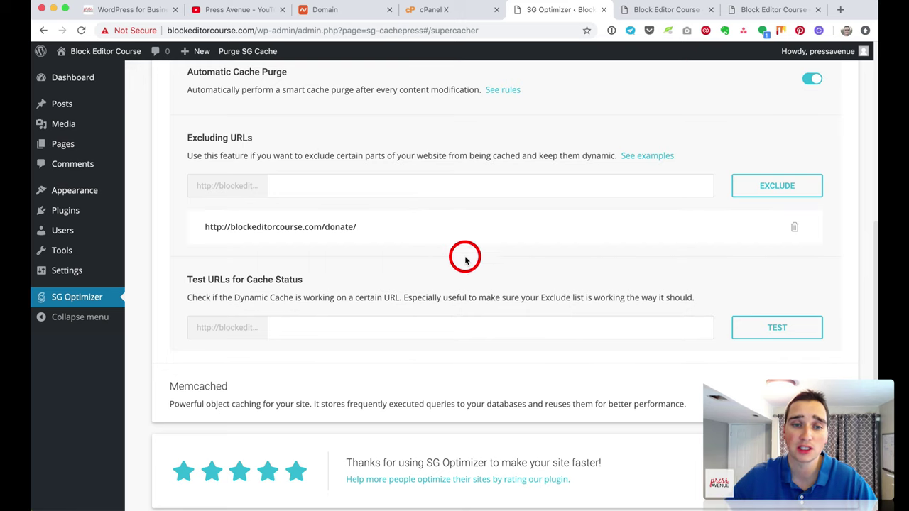
Step: Bring up SG Optimizer's Environment Optimization settings
{"action": "scroll", "coordinate": [462, 254], "scroll_direction": "down", "scroll_amount": 2}
{"action": "scroll", "coordinate": [514, 279], "scroll_direction": "up", "scroll_amount": 5}
{"action": "scroll", "coordinate": [515, 279], "scroll_direction": "up", "scroll_amount": 5}
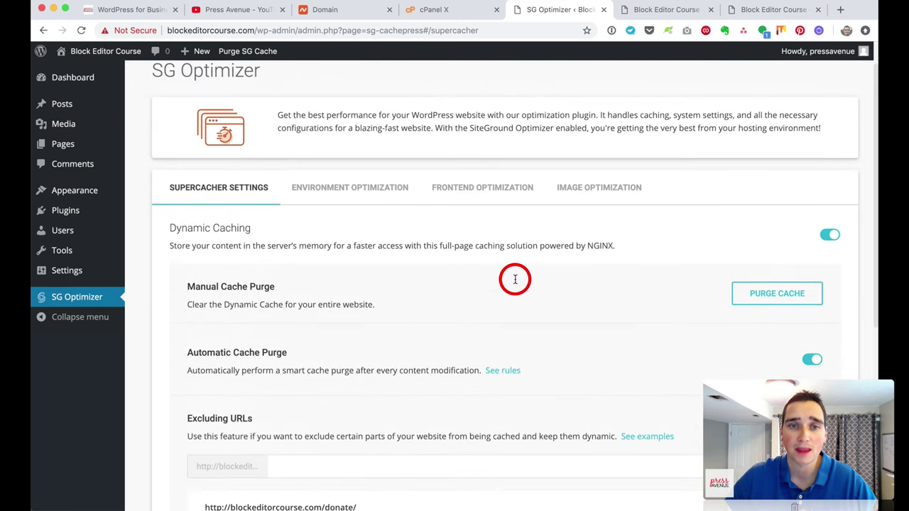
{"action": "left_click", "coordinate": [372, 224]}
{"action": "scroll", "coordinate": [512, 266], "scroll_direction": "down", "scroll_amount": 6}
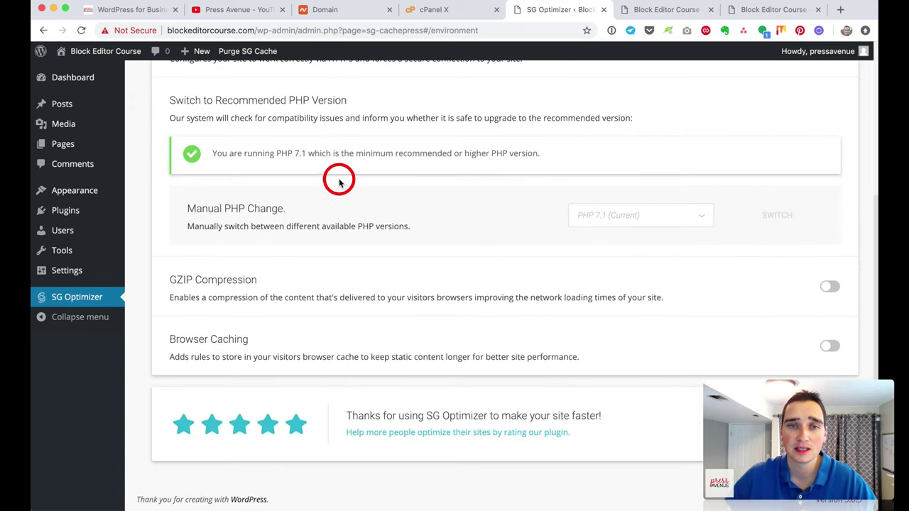
Step: Switch the site from PHP 7.1 to PHP 7.3 under Manual PHP Change and confirm
{"action": "left_click_drag", "start_coordinate": [213, 152], "coordinate": [391, 153]}
{"action": "left_click", "coordinate": [392, 152]}
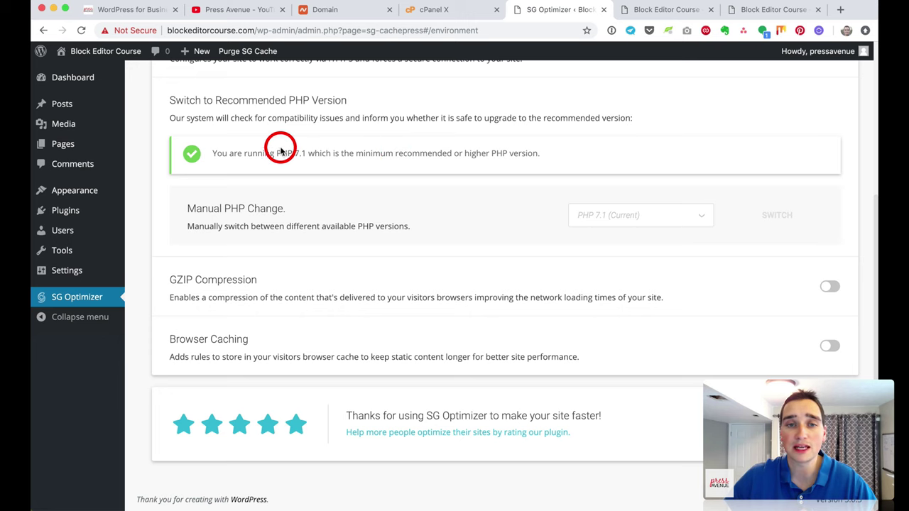
{"action": "left_click_drag", "start_coordinate": [280, 151], "coordinate": [319, 151]}
{"action": "left_click", "coordinate": [436, 166]}
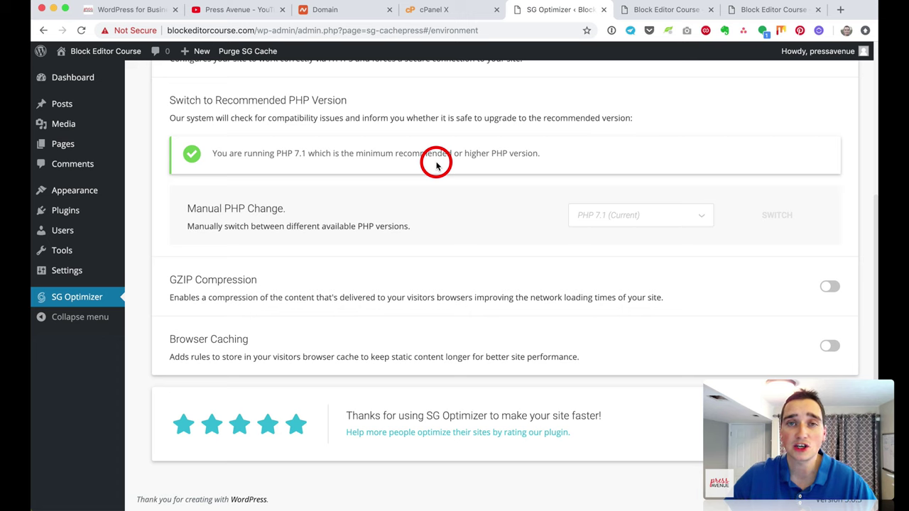
{"action": "left_click_drag", "start_coordinate": [239, 154], "coordinate": [537, 159]}
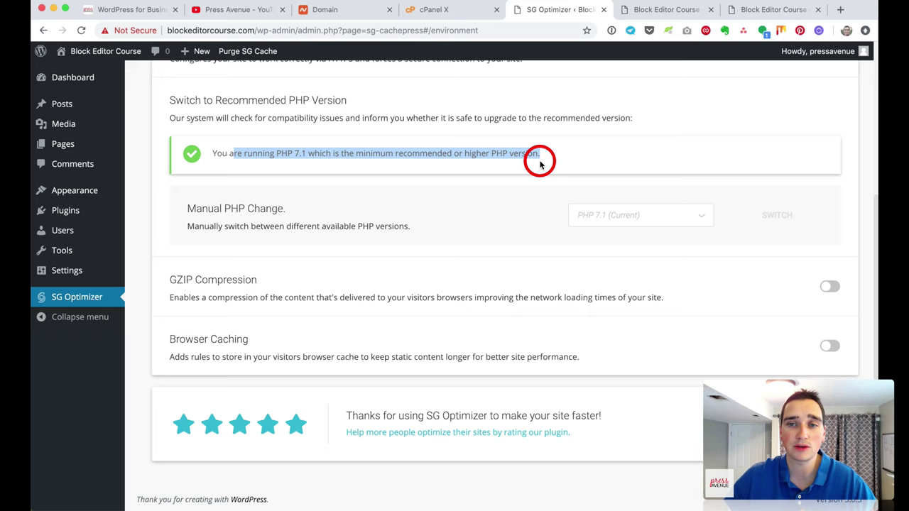
{"action": "left_click", "coordinate": [673, 215]}
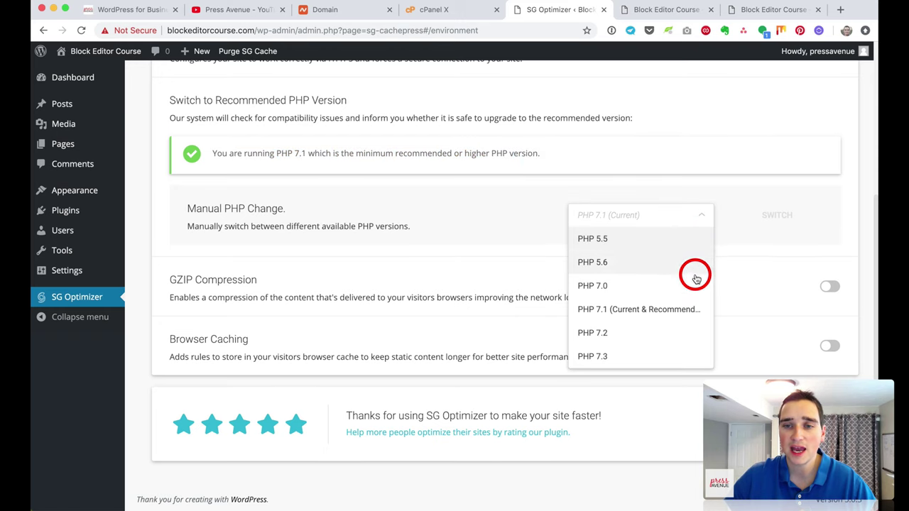
{"action": "left_click", "coordinate": [678, 358]}
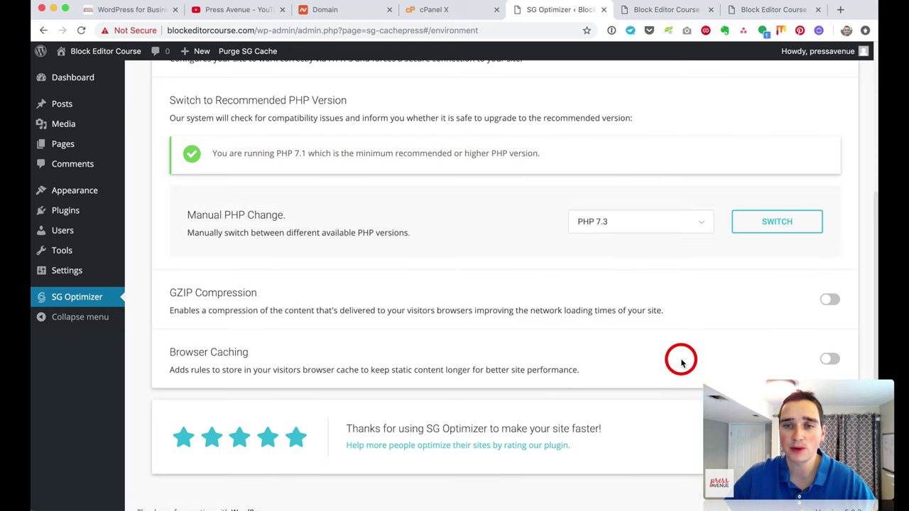
{"action": "left_click", "coordinate": [803, 225]}
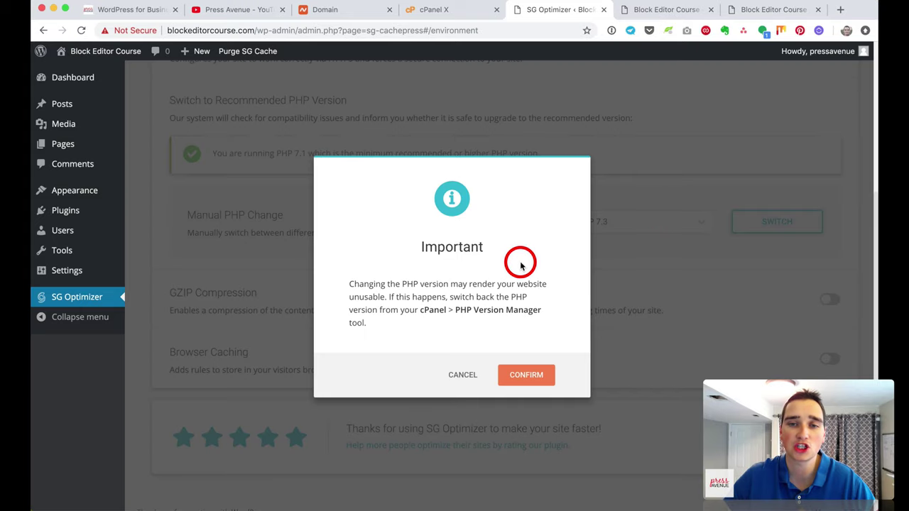
{"action": "left_click", "coordinate": [526, 387]}
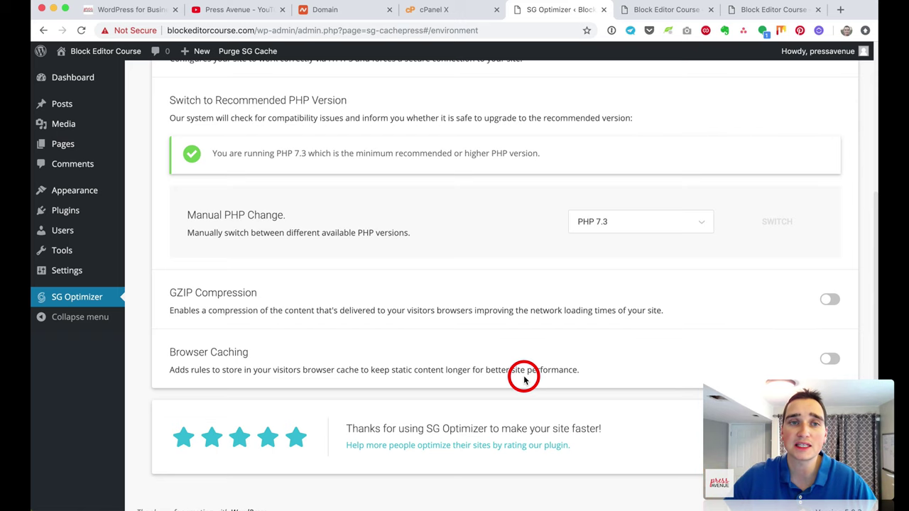
Step: Bring up the Frontend Optimization settings
{"action": "scroll", "coordinate": [497, 376], "scroll_direction": "down", "scroll_amount": 1}
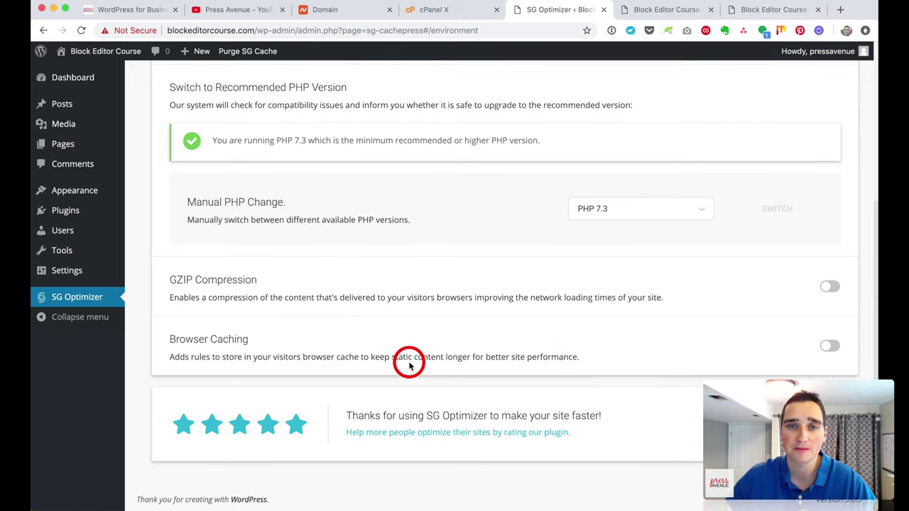
{"action": "scroll", "coordinate": [409, 364], "scroll_direction": "up", "scroll_amount": 5}
{"action": "left_click", "coordinate": [515, 228]}
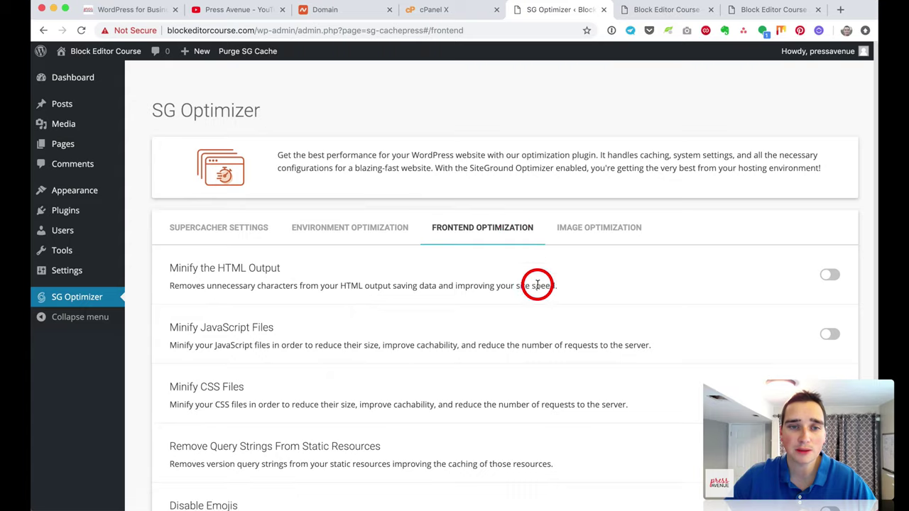
Step: Look over the Frontend Optimization options
{"action": "scroll", "coordinate": [538, 285], "scroll_direction": "down", "scroll_amount": 4}
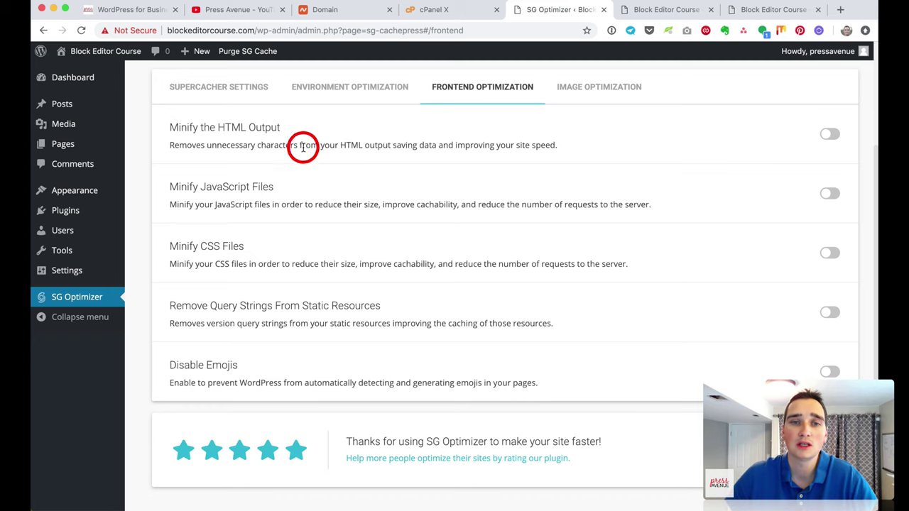
{"action": "scroll", "coordinate": [244, 132], "scroll_direction": "up", "scroll_amount": 1}
{"action": "left_click_drag", "start_coordinate": [243, 132], "coordinate": [255, 233]}
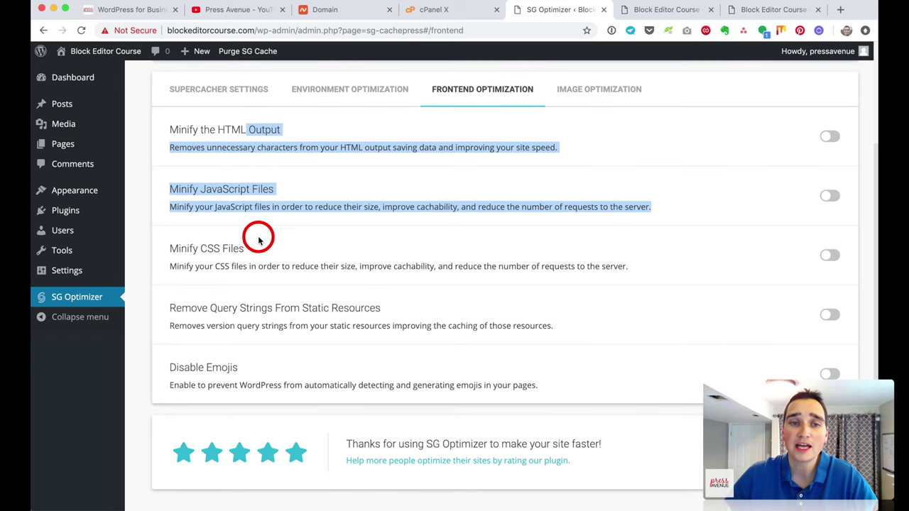
{"action": "left_click", "coordinate": [266, 251]}
{"action": "scroll", "coordinate": [266, 251], "scroll_direction": "down", "scroll_amount": 1}
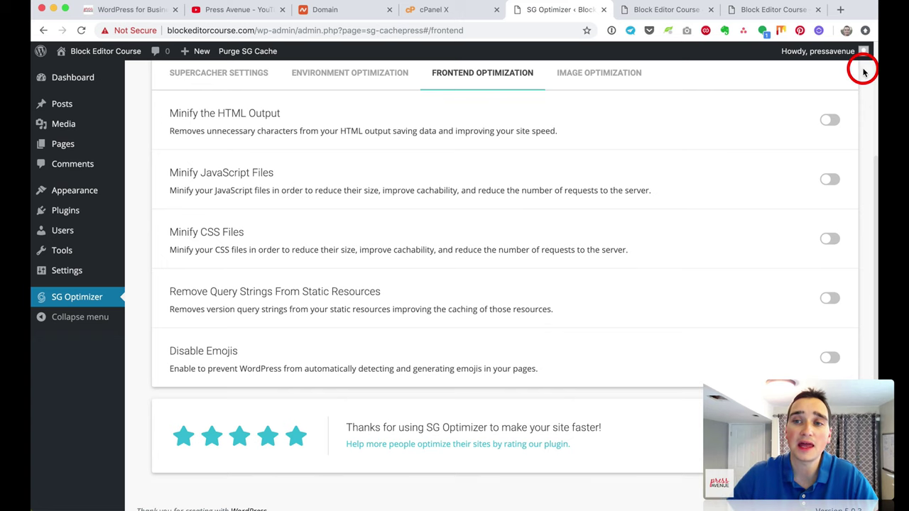
{"action": "scroll", "coordinate": [580, 263], "scroll_direction": "up", "scroll_amount": 3}
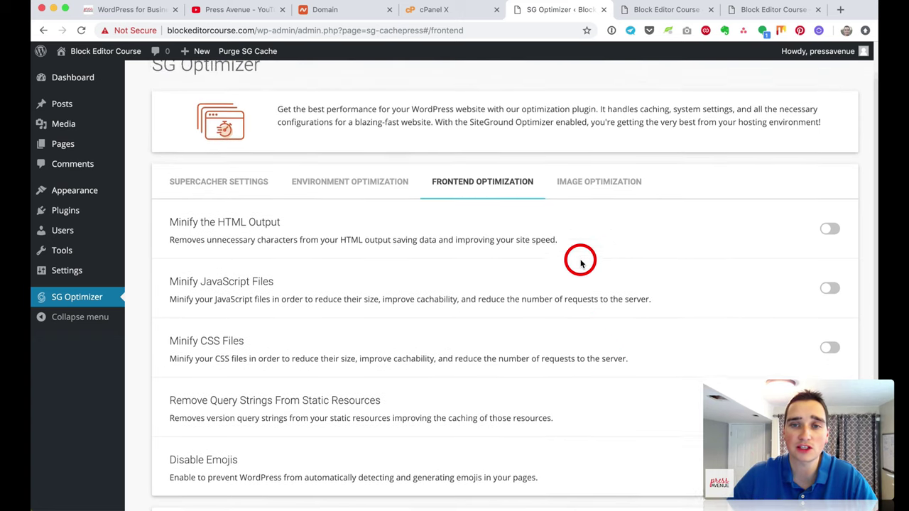
Step: Enable New Images Optimization under Image Optimization, then view the Installed Plugins list
{"action": "left_click", "coordinate": [558, 192]}
{"action": "scroll", "coordinate": [538, 277], "scroll_direction": "down", "scroll_amount": 3}
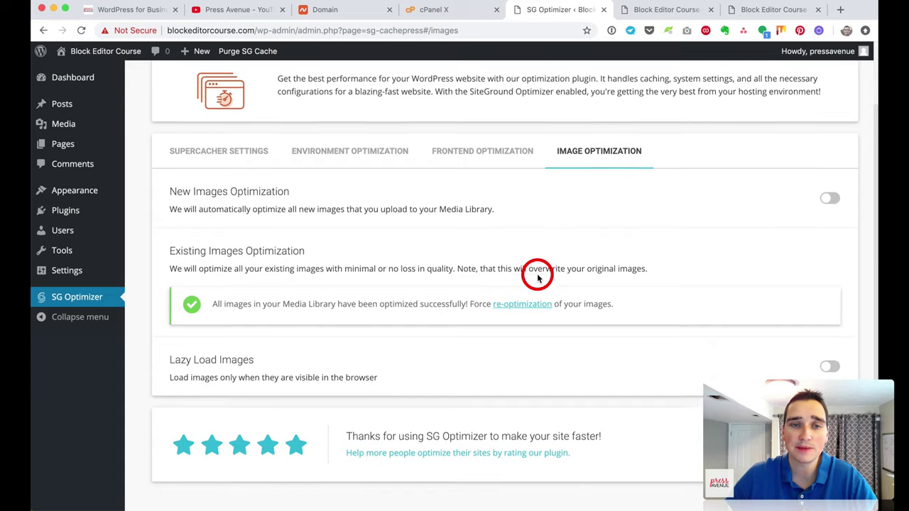
{"action": "left_click_drag", "start_coordinate": [197, 183], "coordinate": [481, 192]}
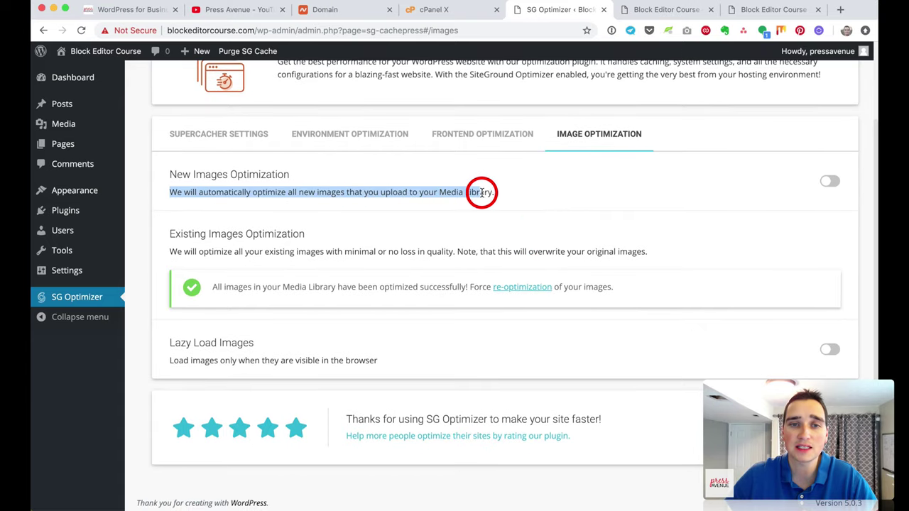
{"action": "left_click", "coordinate": [577, 197]}
{"action": "left_click", "coordinate": [830, 180]}
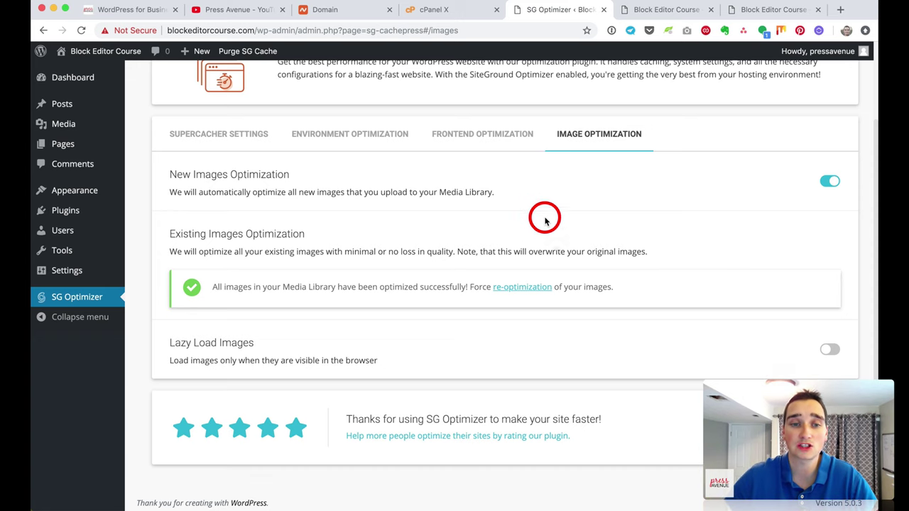
{"action": "scroll", "coordinate": [824, 316], "scroll_direction": "up", "scroll_amount": 3}
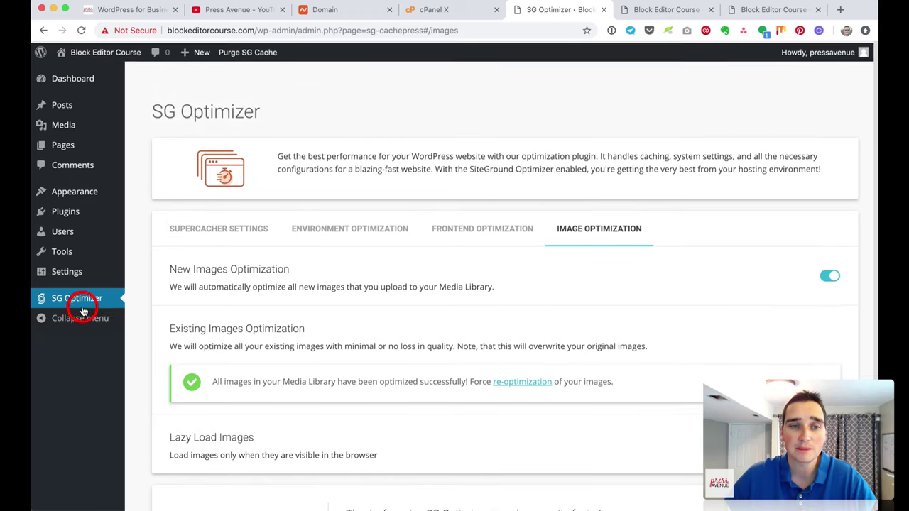
{"action": "left_click", "coordinate": [78, 211]}
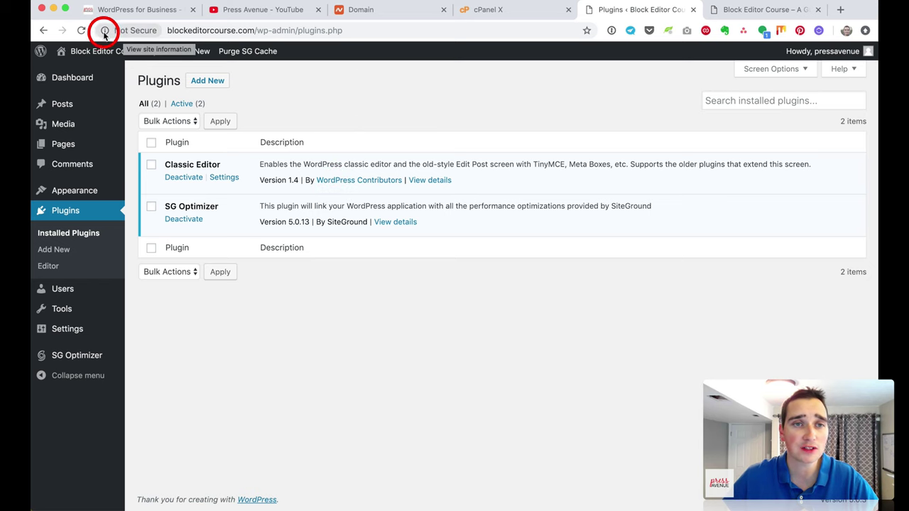
{"action": "left_click", "coordinate": [162, 31]}
{"action": "left_click", "coordinate": [155, 30]}
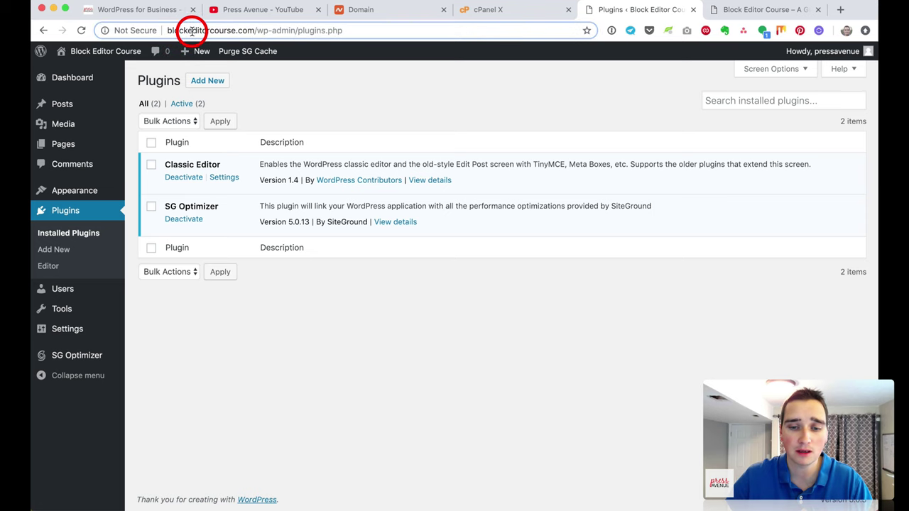
{"action": "type", "text": "htttp"}
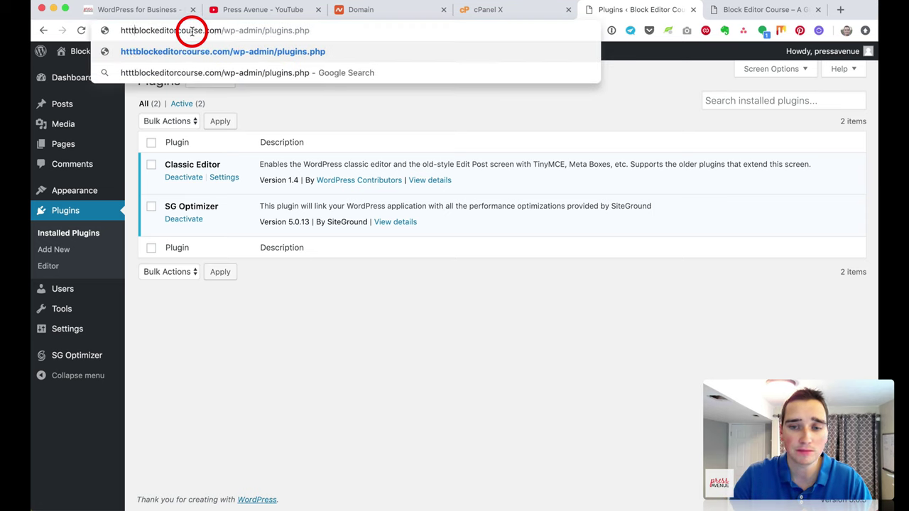
{"action": "type", "text": "s"}
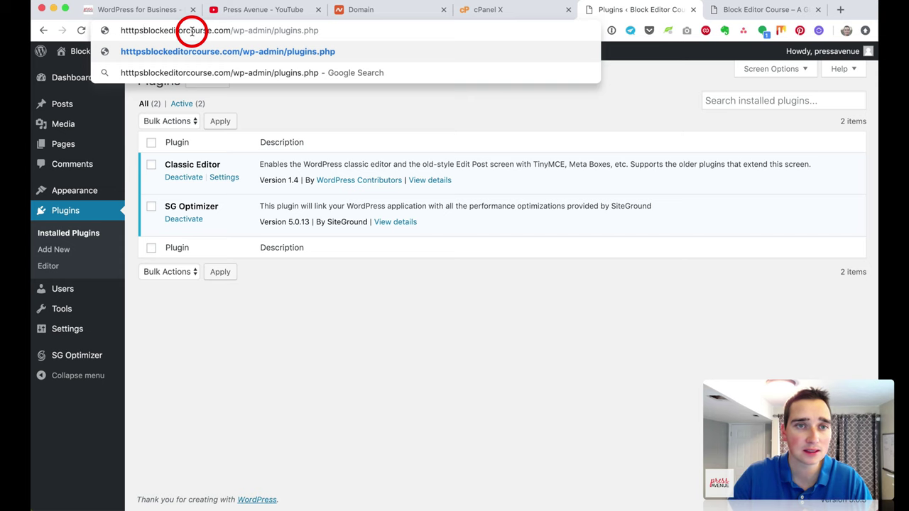
{"action": "key", "text": "BackSpace"}
{"action": "type", "text": "://"}
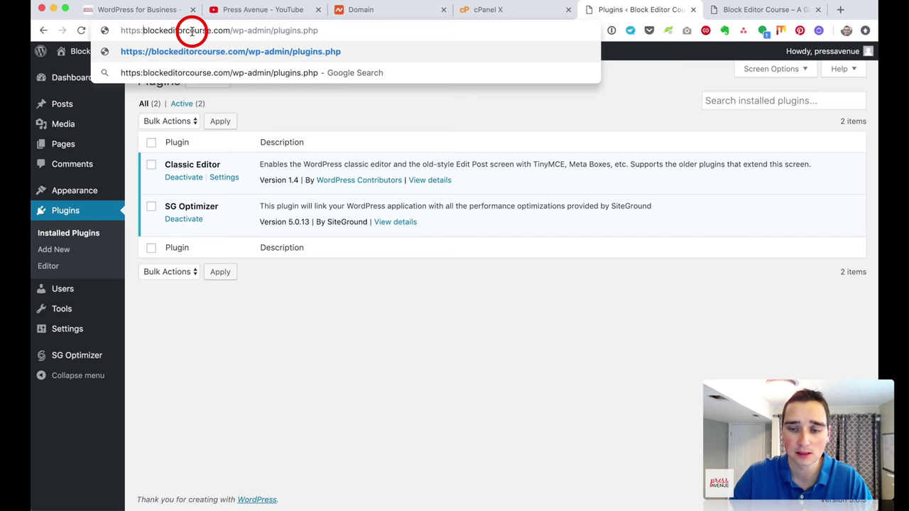
{"action": "key", "text": "Return"}
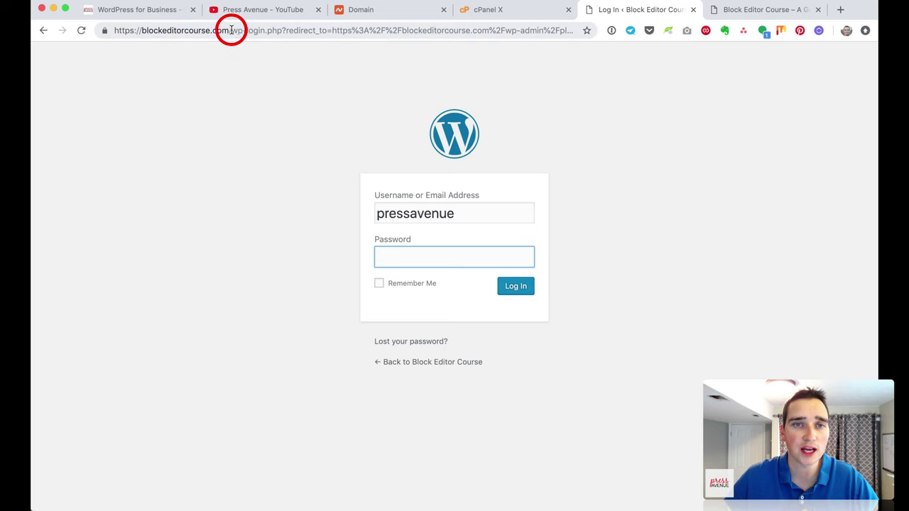
Step: Trim the login redirect from the URL to load the home page over https
{"action": "left_click_drag", "start_coordinate": [229, 33], "coordinate": [249, 61]}
{"action": "left_click", "coordinate": [250, 66]}
{"action": "left_click_drag", "start_coordinate": [230, 31], "coordinate": [253, 61]}
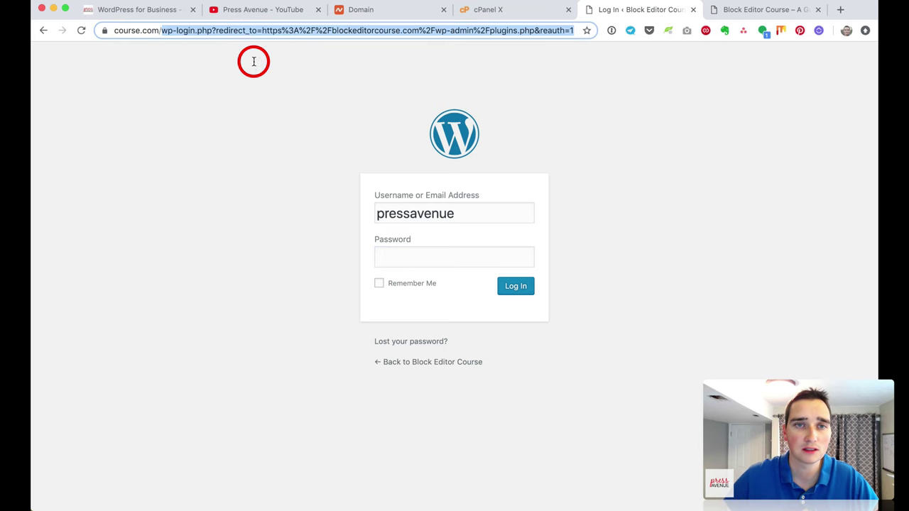
{"action": "key", "text": "BackSpace"}
{"action": "key", "text": "Return"}
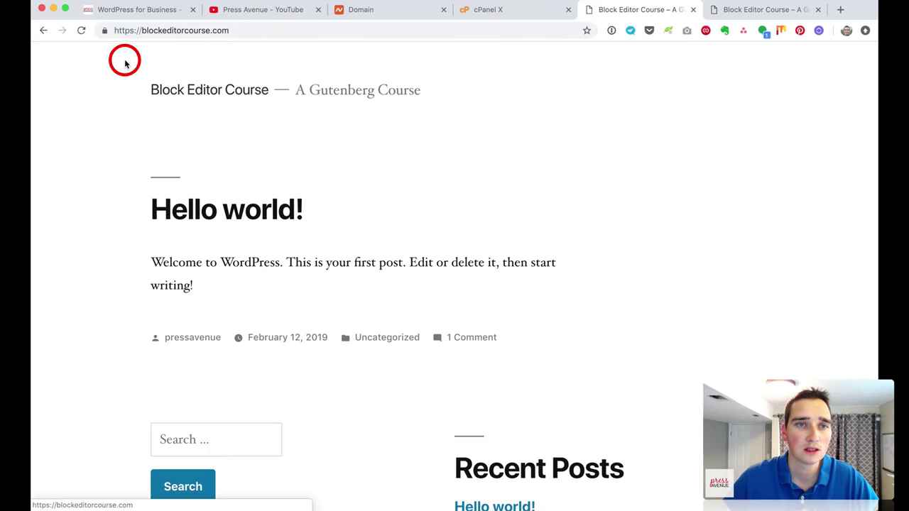
Step: Check the padlock popup to confirm the connection is secure
{"action": "left_click", "coordinate": [104, 31]}
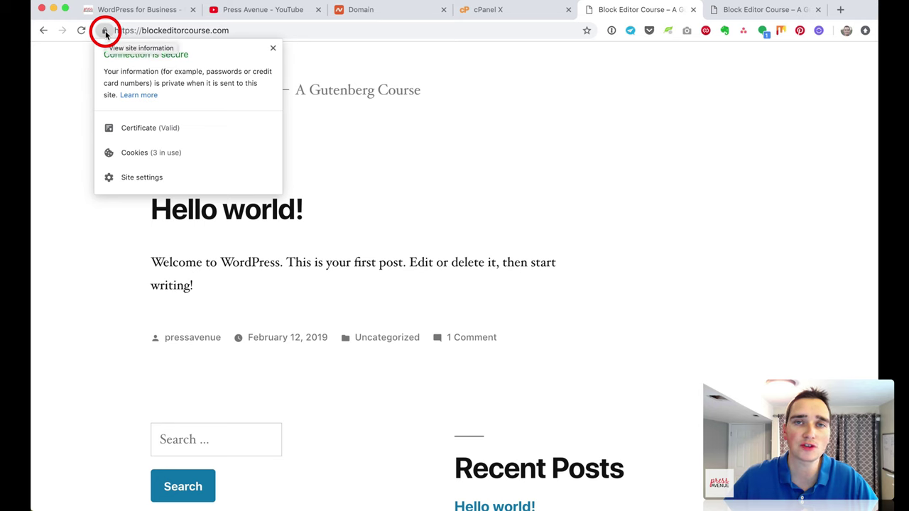
{"action": "left_click", "coordinate": [84, 72]}
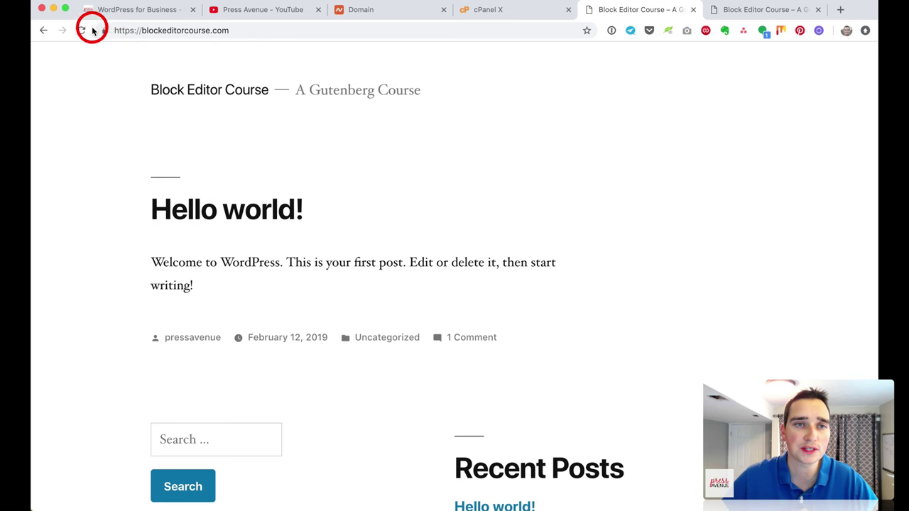
{"action": "left_click", "coordinate": [104, 31]}
{"action": "left_click", "coordinate": [195, 29]}
{"action": "left_click", "coordinate": [245, 31]}
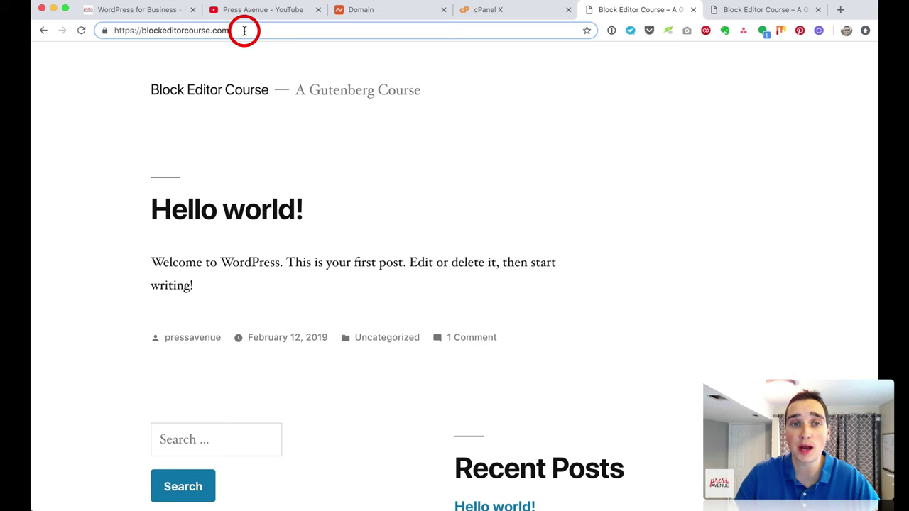
Step: Go to /wp-admin, log in with the saved credentials, and open Settings > General
{"action": "type", "text": "/wp-admin"}
{"action": "key", "text": "Return"}
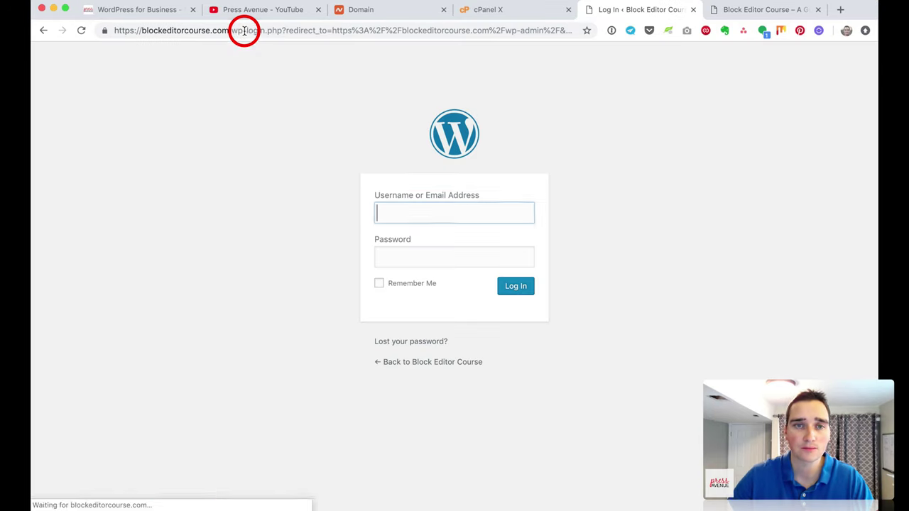
{"action": "type", "text": "pressavenue"}
{"action": "key", "text": "Tab"}
{"action": "left_click", "coordinate": [611, 30]}
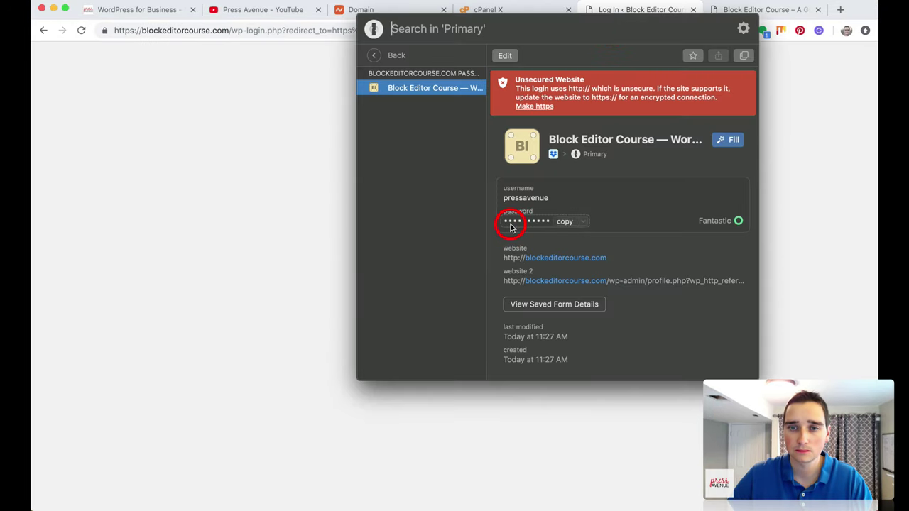
{"action": "key", "text": "Return"}
{"action": "left_click", "coordinate": [514, 287]}
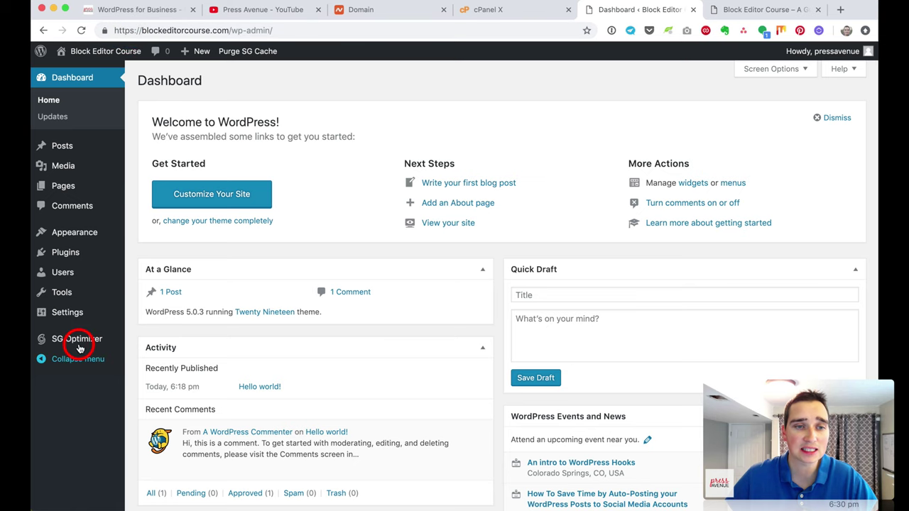
{"action": "left_click", "coordinate": [77, 314]}
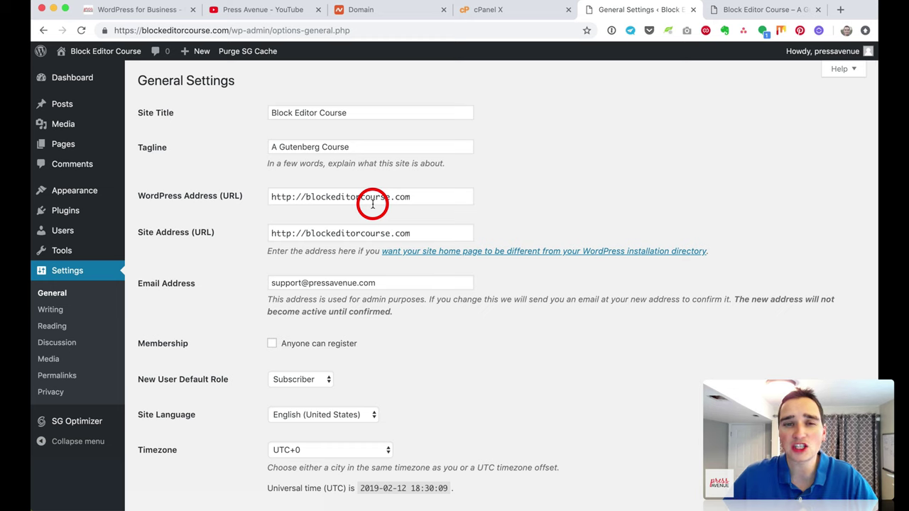
Step: Change both WordPress Address and Site Address from http to https and save
{"action": "left_click", "coordinate": [296, 200]}
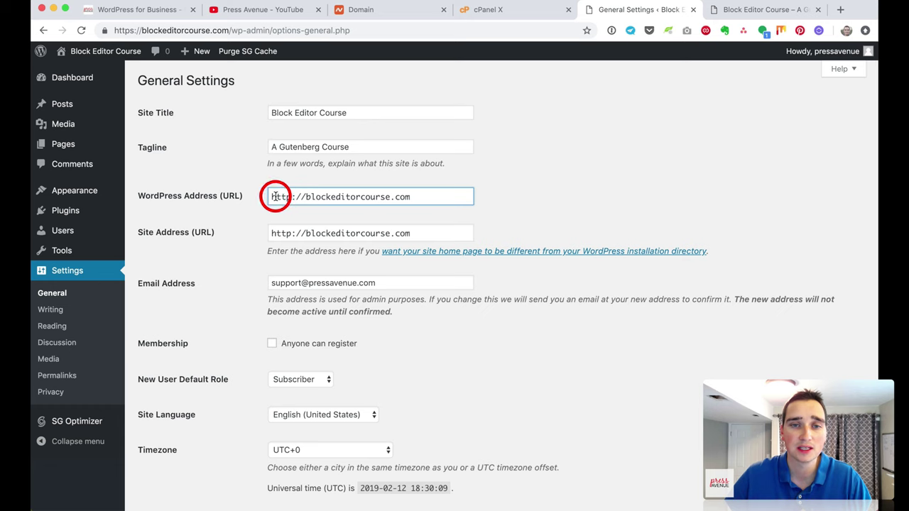
{"action": "left_click_drag", "start_coordinate": [273, 197], "coordinate": [291, 196]}
{"action": "type", "text": "https"}
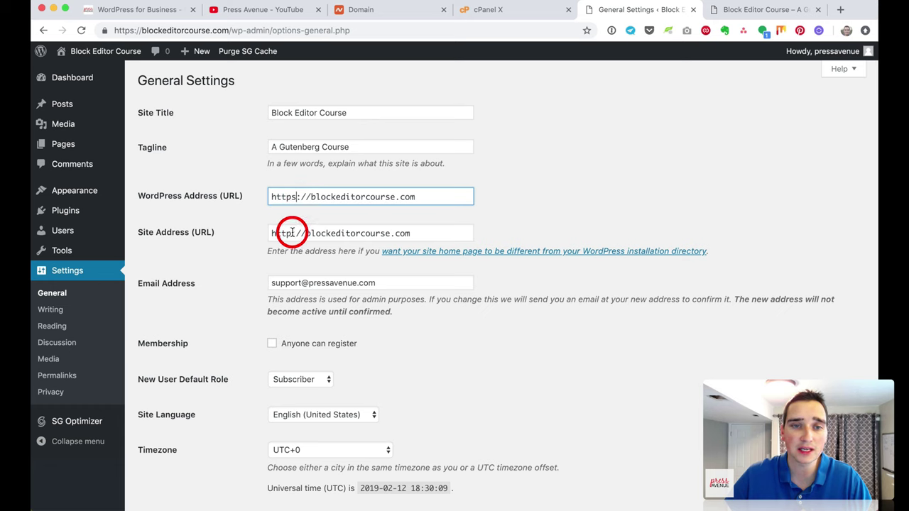
{"action": "left_click_drag", "start_coordinate": [291, 233], "coordinate": [271, 233]}
{"action": "type", "text": "https"}
{"action": "scroll", "coordinate": [350, 244], "scroll_direction": "down", "scroll_amount": 5}
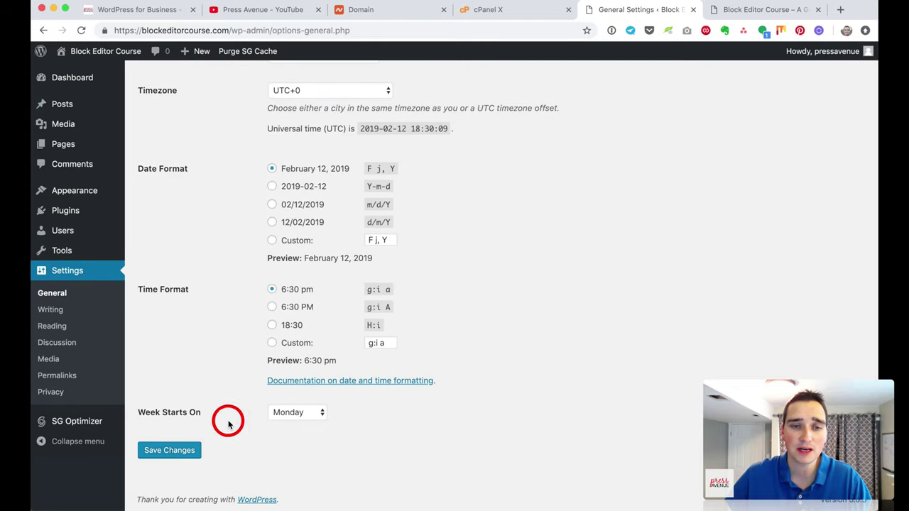
{"action": "left_click", "coordinate": [191, 451]}
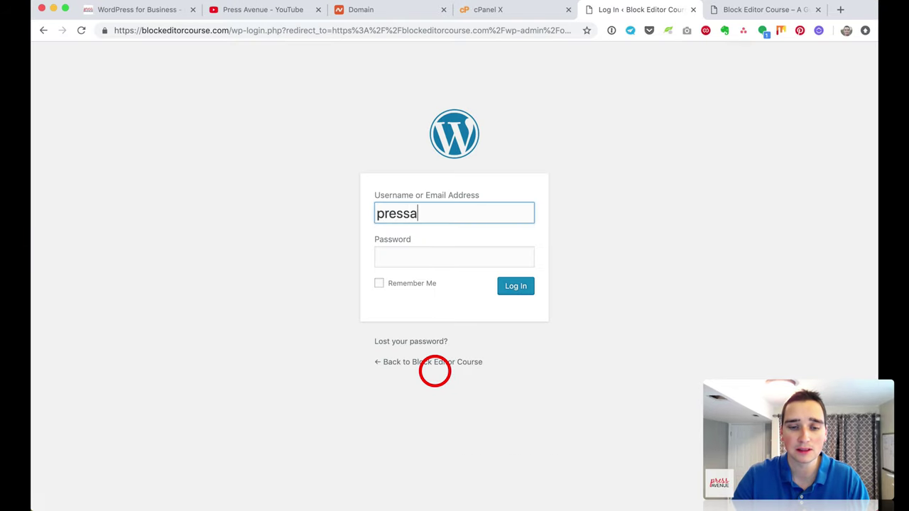
Step: Log back in, verify both https URLs, and visit the public site
{"action": "type", "text": "pressavenue"}
{"action": "key", "text": "Tab"}
{"action": "key", "text": "super+v"}
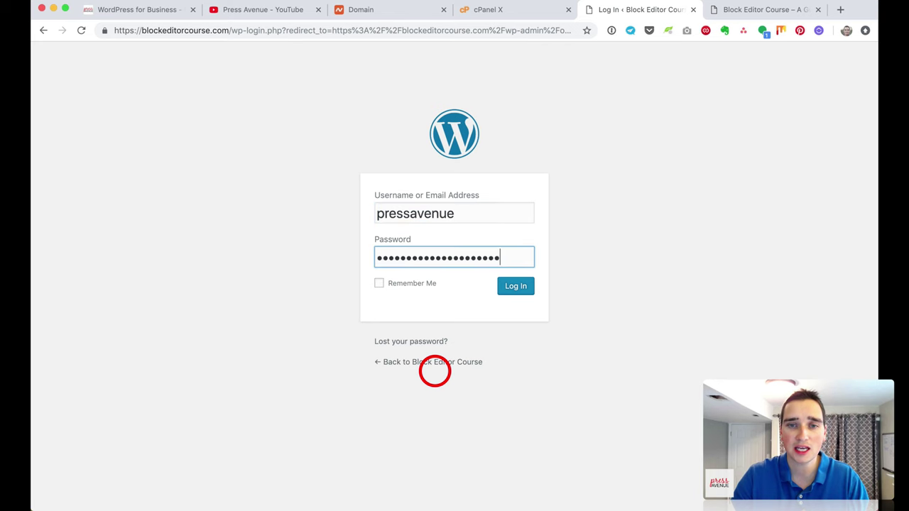
{"action": "key", "text": "Return"}
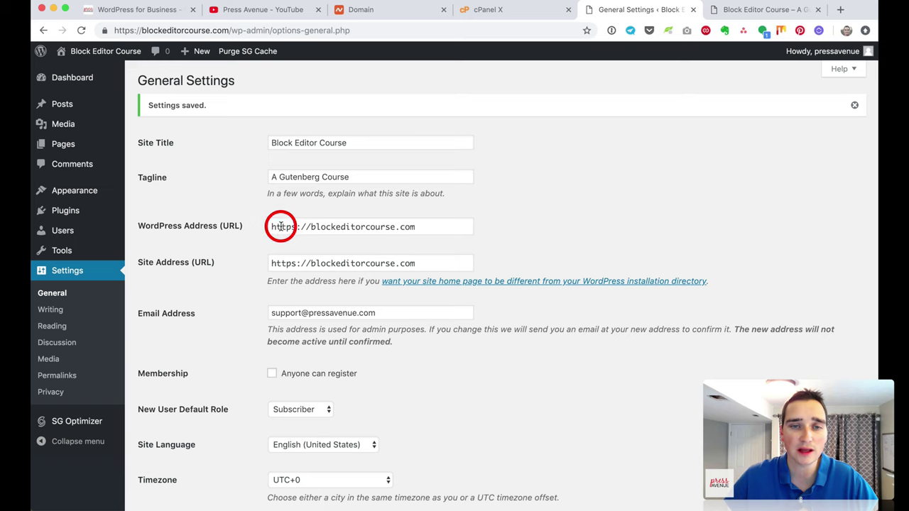
{"action": "left_click_drag", "start_coordinate": [281, 226], "coordinate": [379, 237]}
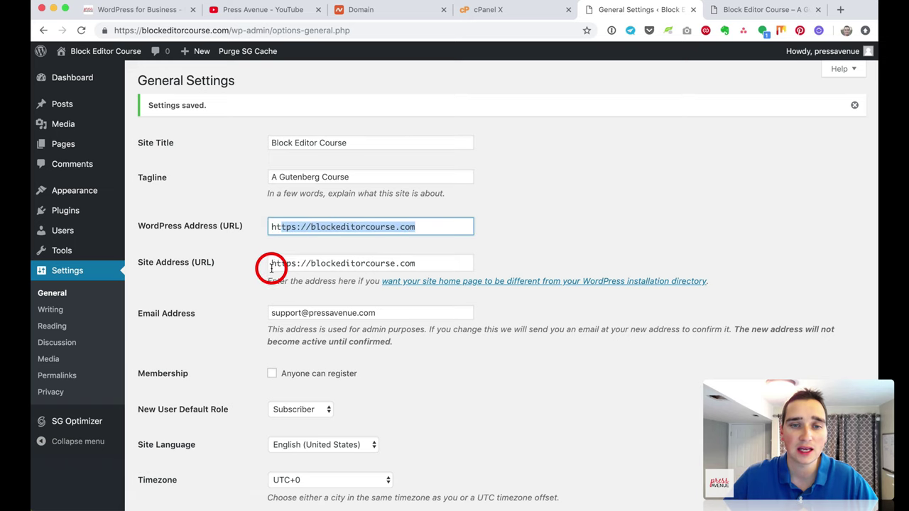
{"action": "left_click_drag", "start_coordinate": [270, 265], "coordinate": [431, 266]}
{"action": "left_click", "coordinate": [122, 57]}
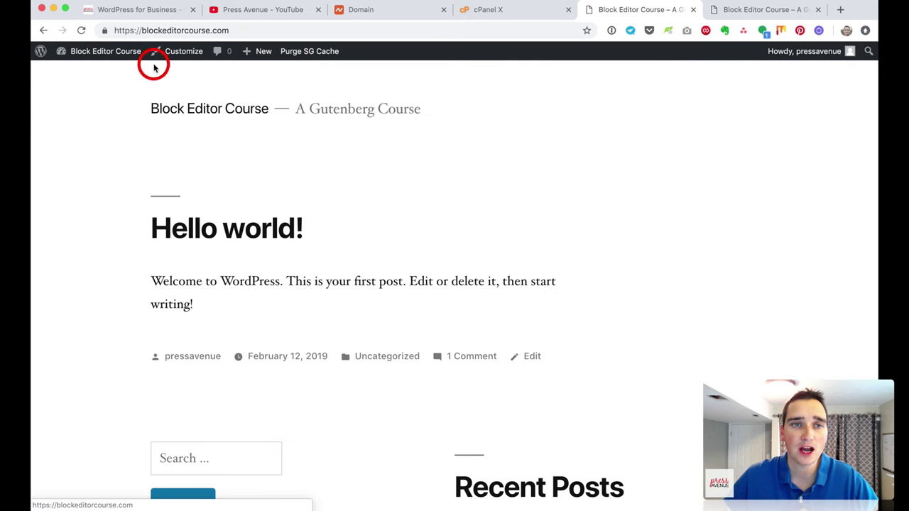
Step: View the site's connection security details from the lock icon in the address bar
{"action": "left_click", "coordinate": [106, 31]}
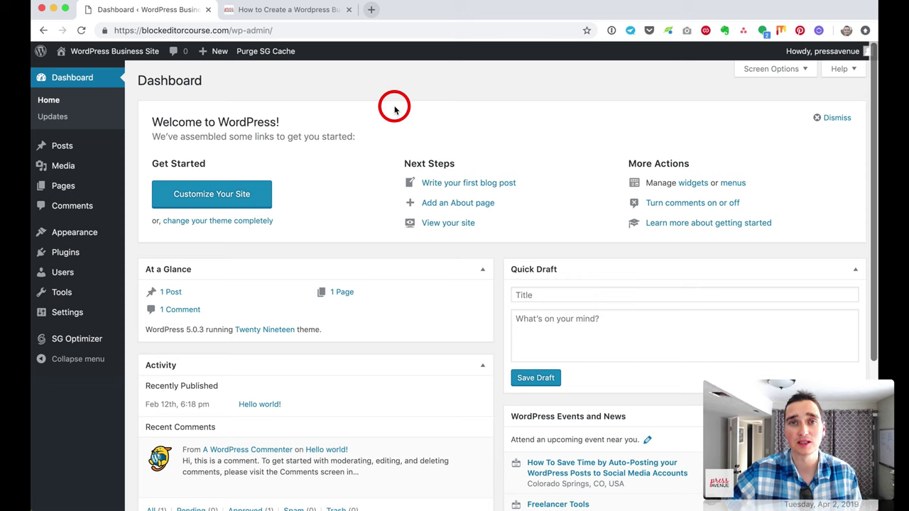
Step: In the Press Avenue guide post, follow the pressavenue.com/beaverbuilder link to Beaver Builder
{"action": "left_click", "coordinate": [300, 11]}
{"action": "scroll", "coordinate": [512, 181], "scroll_direction": "down", "scroll_amount": 3}
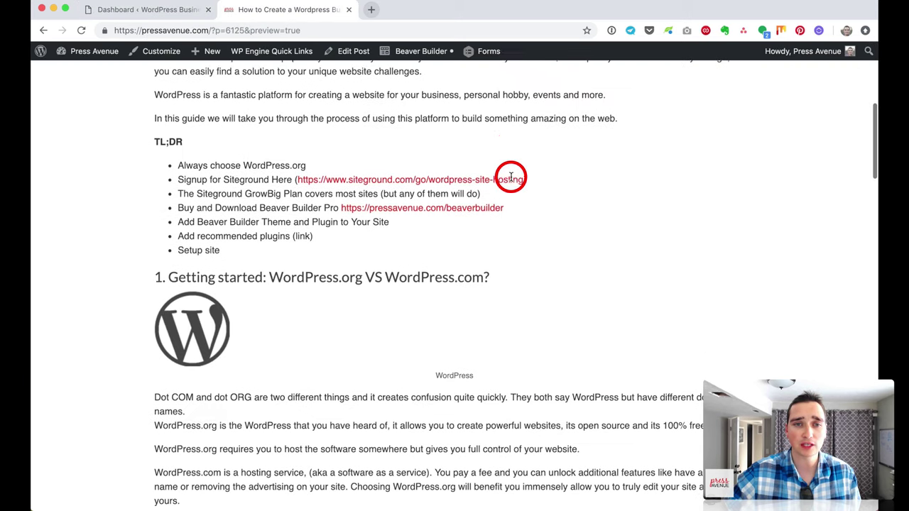
{"action": "left_click", "coordinate": [472, 207]}
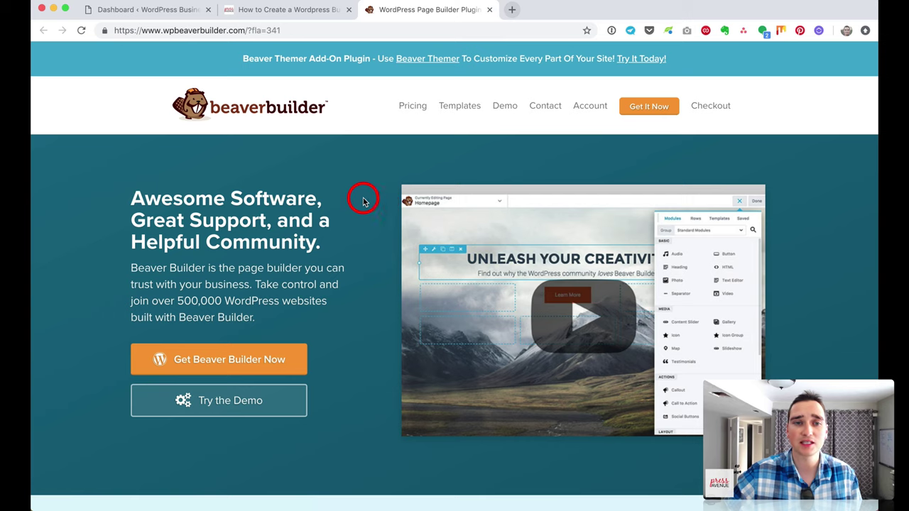
{"action": "scroll", "coordinate": [263, 277], "scroll_direction": "down", "scroll_amount": 1}
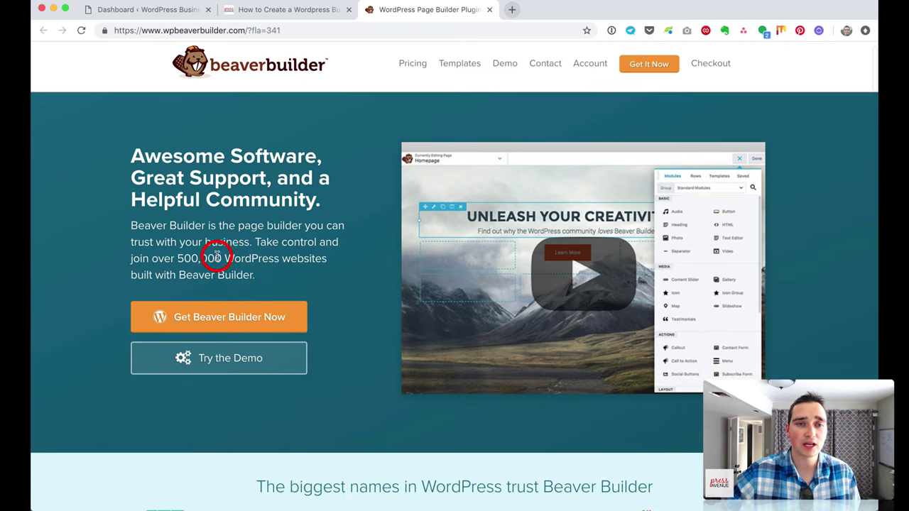
{"action": "left_click_drag", "start_coordinate": [154, 223], "coordinate": [232, 261]}
{"action": "left_click", "coordinate": [245, 262]}
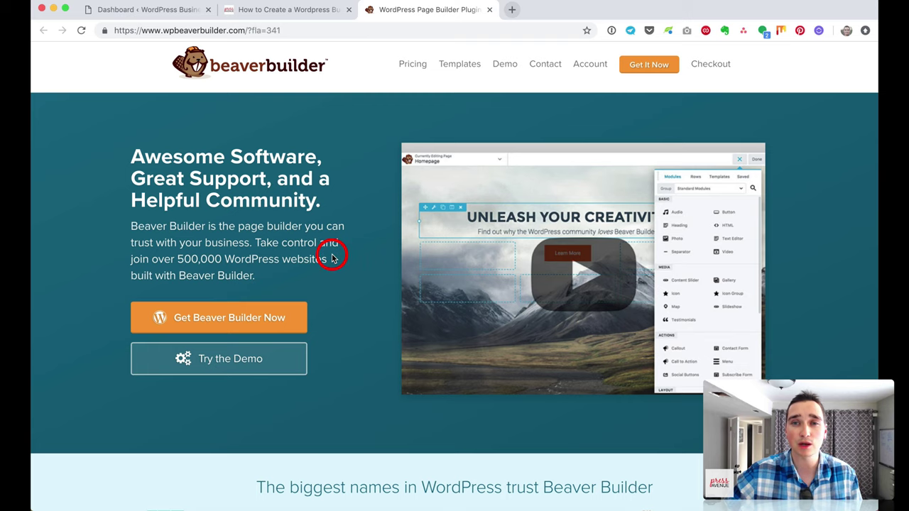
{"action": "scroll", "coordinate": [331, 259], "scroll_direction": "up", "scroll_amount": 1}
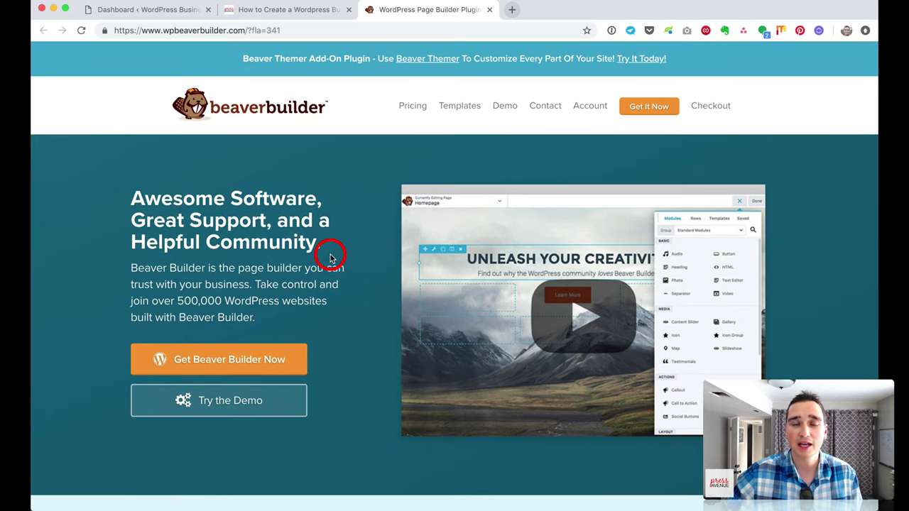
{"action": "left_click", "coordinate": [652, 112]}
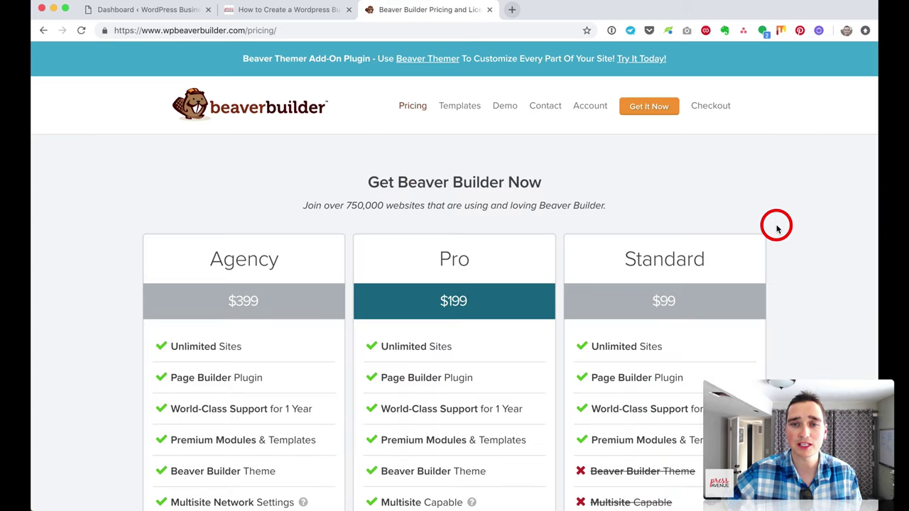
{"action": "scroll", "coordinate": [777, 224], "scroll_direction": "down", "scroll_amount": 3}
{"action": "scroll", "coordinate": [775, 227], "scroll_direction": "up", "scroll_amount": 1}
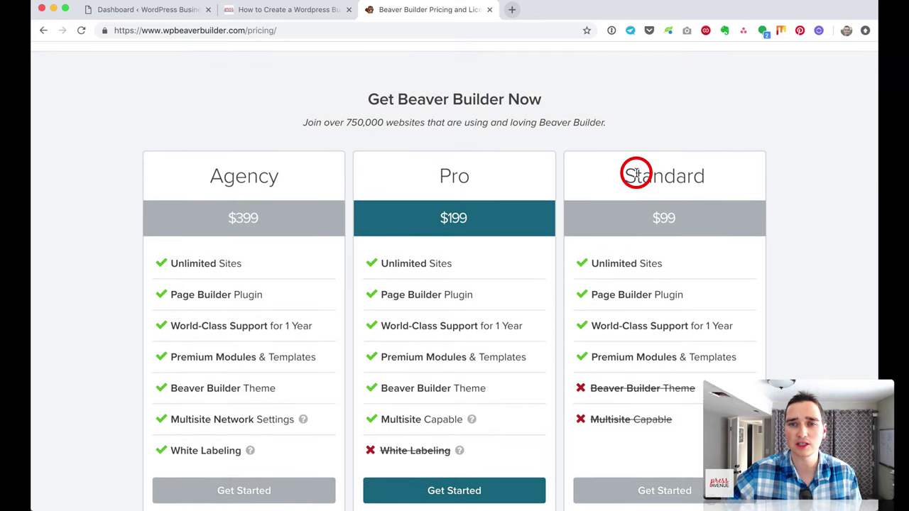
{"action": "left_click_drag", "start_coordinate": [628, 176], "coordinate": [704, 175]}
{"action": "left_click", "coordinate": [703, 174]}
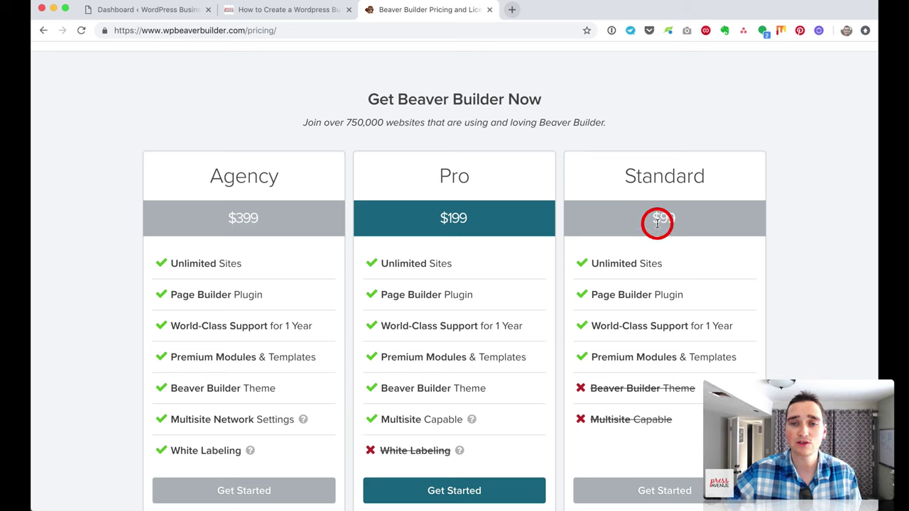
{"action": "left_click_drag", "start_coordinate": [600, 264], "coordinate": [703, 264]}
{"action": "left_click", "coordinate": [704, 264]}
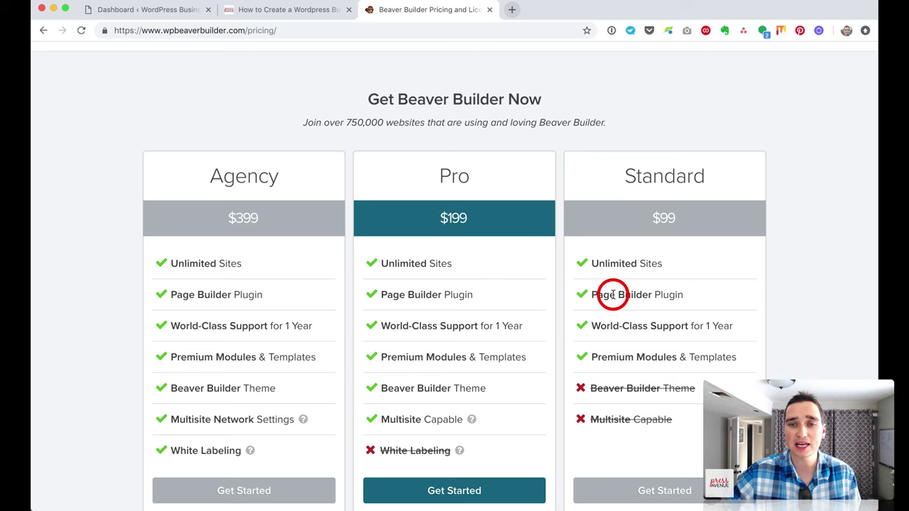
{"action": "left_click_drag", "start_coordinate": [594, 297], "coordinate": [699, 300]}
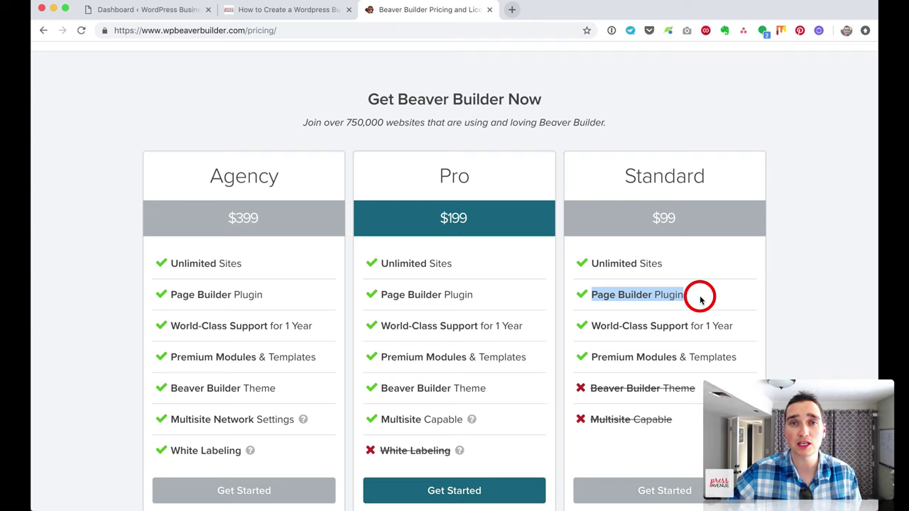
{"action": "scroll", "coordinate": [693, 310], "scroll_direction": "down", "scroll_amount": 2}
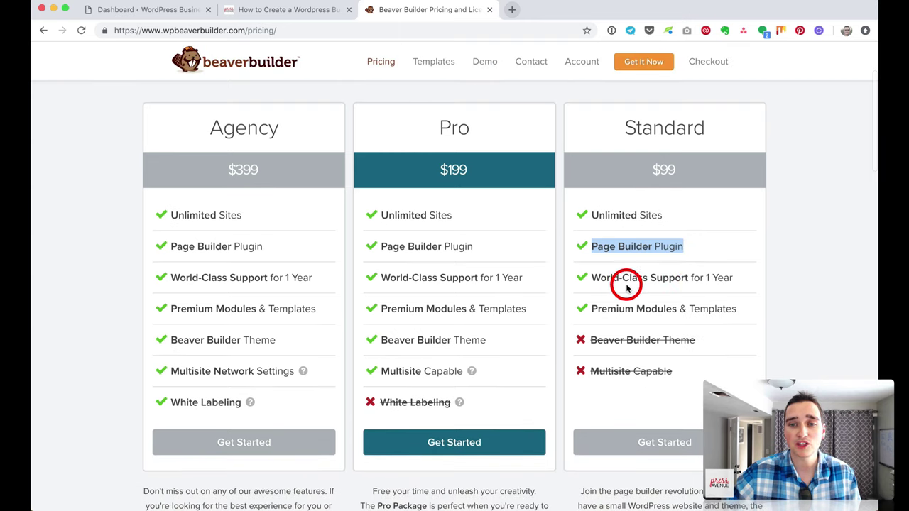
{"action": "left_click", "coordinate": [627, 283]}
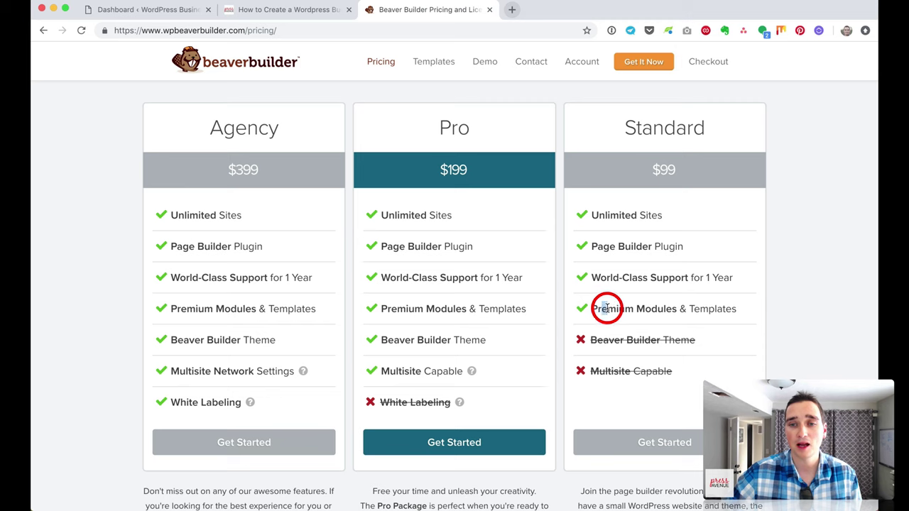
{"action": "left_click_drag", "start_coordinate": [606, 307], "coordinate": [706, 308]}
{"action": "left_click", "coordinate": [706, 308]}
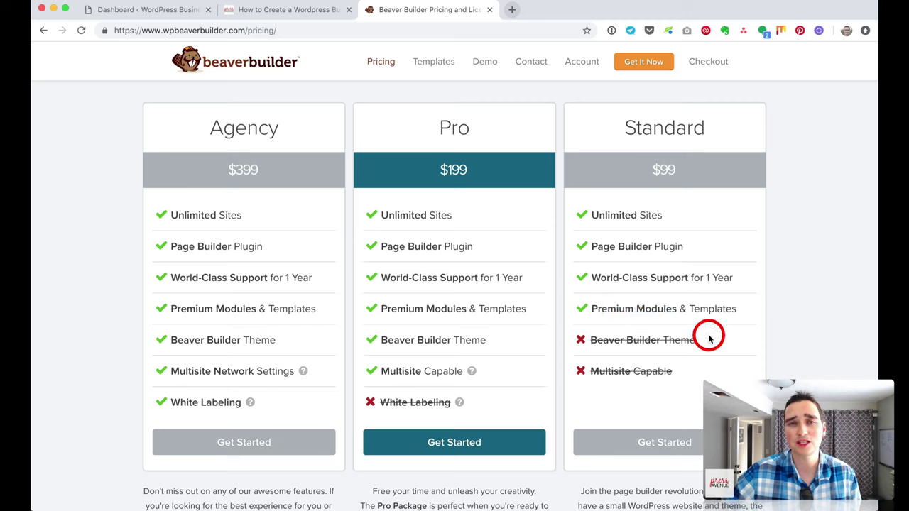
{"action": "left_click_drag", "start_coordinate": [608, 310], "coordinate": [731, 310]}
{"action": "left_click", "coordinate": [732, 311]}
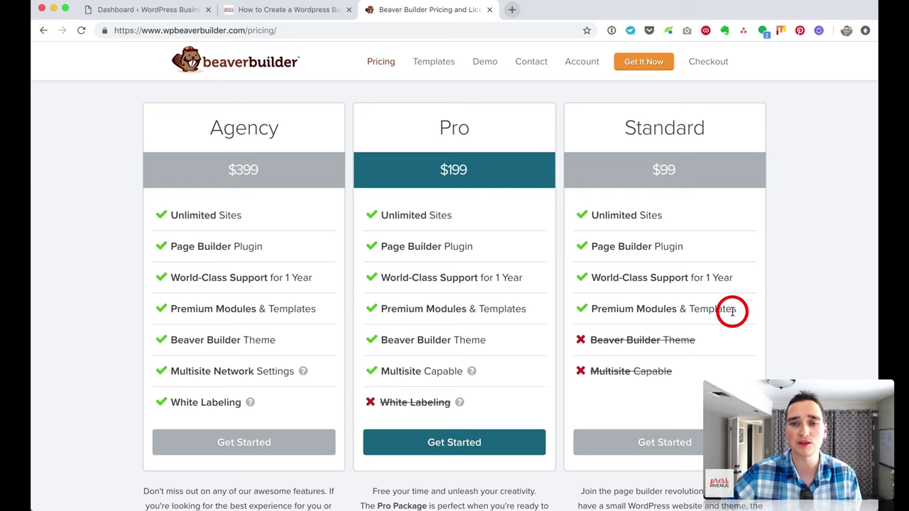
{"action": "scroll", "coordinate": [738, 316], "scroll_direction": "down", "scroll_amount": 1}
{"action": "left_click_drag", "start_coordinate": [608, 309], "coordinate": [681, 320]}
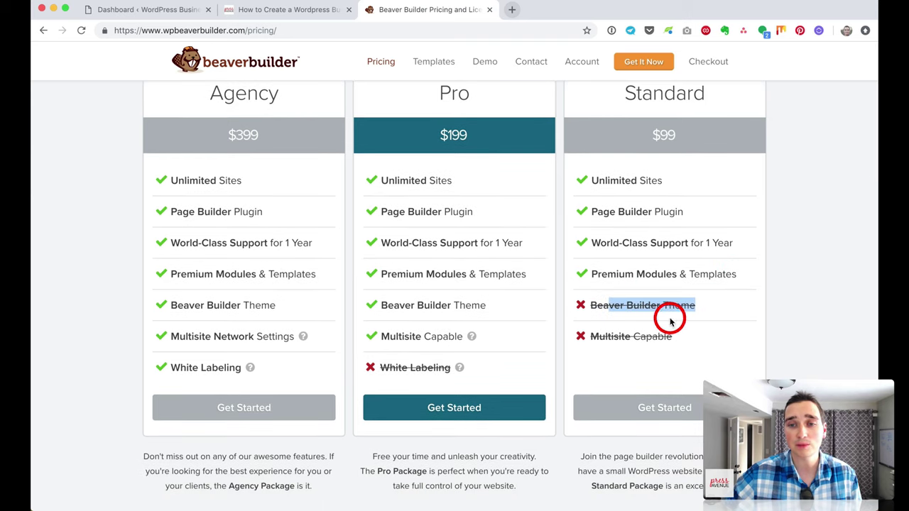
{"action": "left_click_drag", "start_coordinate": [600, 337], "coordinate": [700, 341]}
{"action": "left_click", "coordinate": [684, 339]}
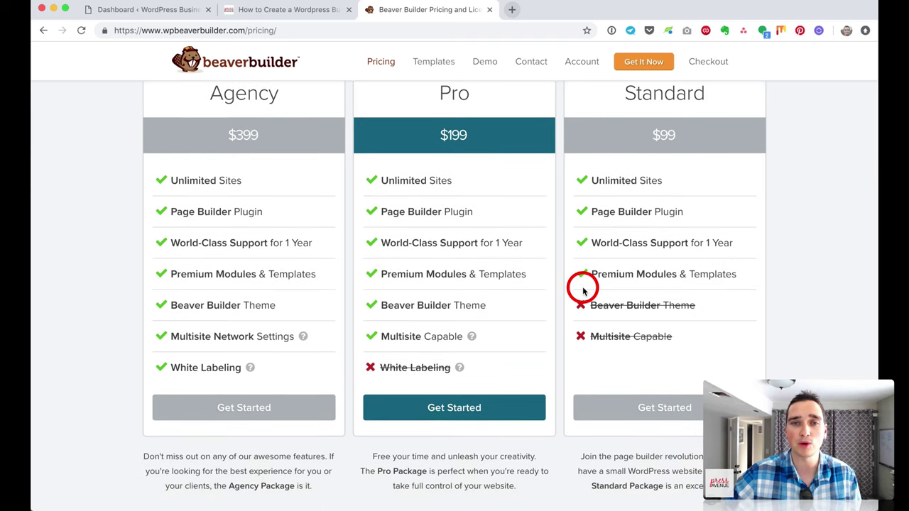
{"action": "scroll", "coordinate": [581, 287], "scroll_direction": "up", "scroll_amount": 1}
{"action": "left_click_drag", "start_coordinate": [423, 118], "coordinate": [484, 126]}
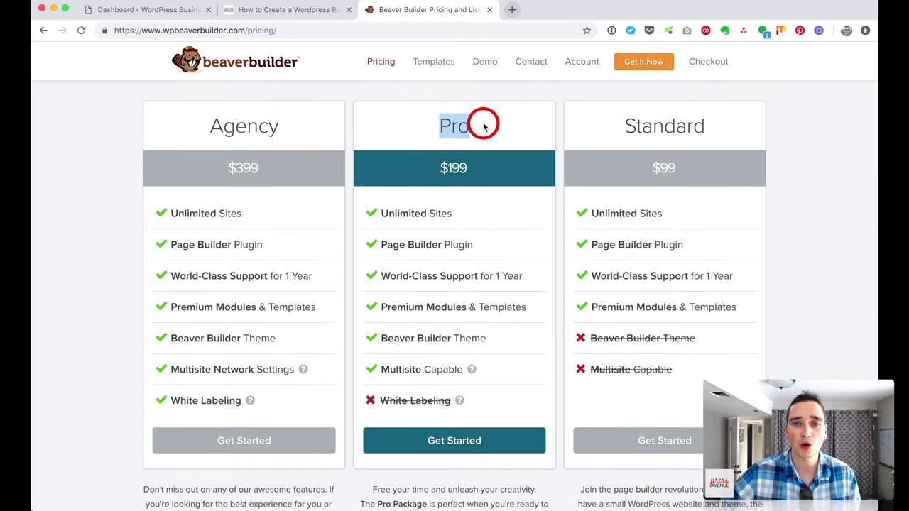
{"action": "left_click", "coordinate": [483, 125]}
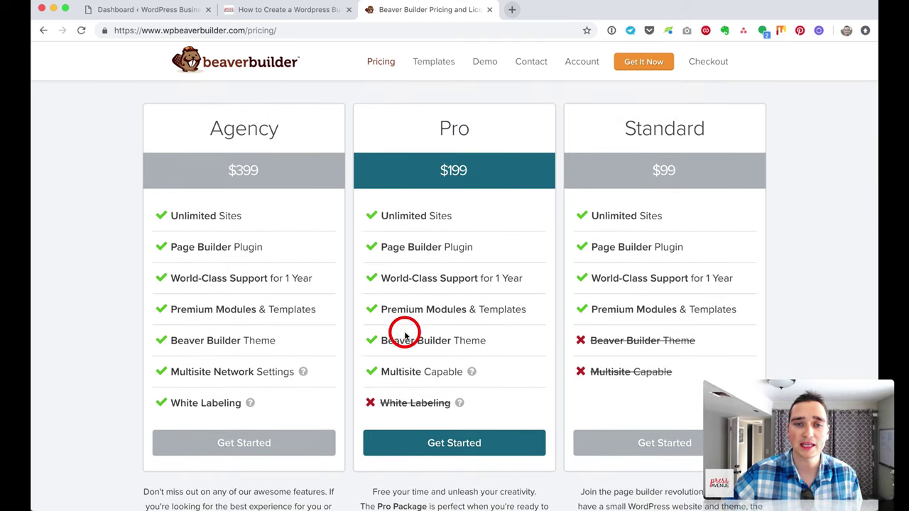
{"action": "left_click_drag", "start_coordinate": [405, 339], "coordinate": [514, 343]}
{"action": "left_click", "coordinate": [513, 344]}
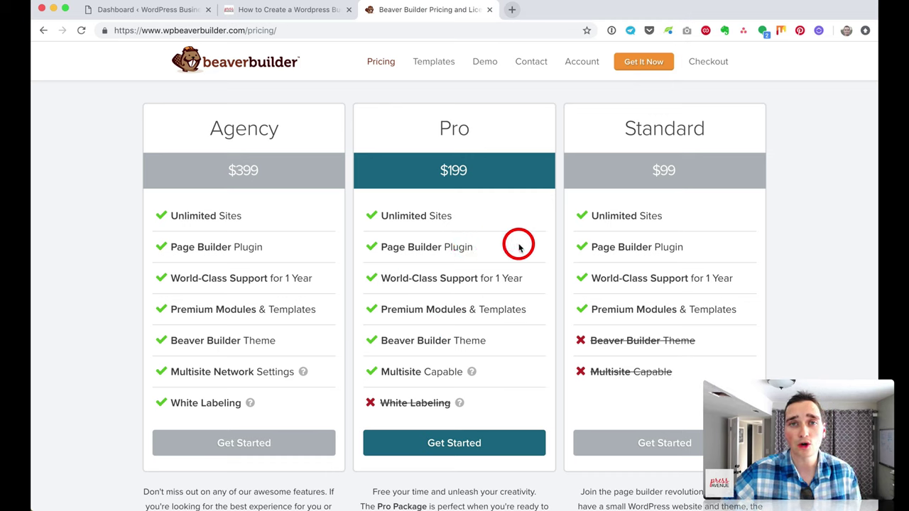
{"action": "left_click_drag", "start_coordinate": [212, 127], "coordinate": [289, 129]}
{"action": "left_click", "coordinate": [290, 170]}
{"action": "left_click_drag", "start_coordinate": [166, 403], "coordinate": [266, 402]}
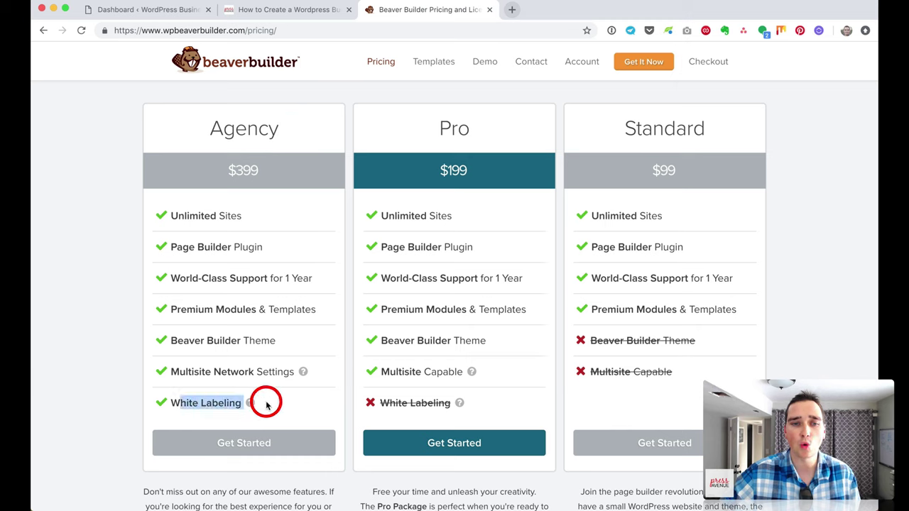
{"action": "left_click", "coordinate": [292, 407]}
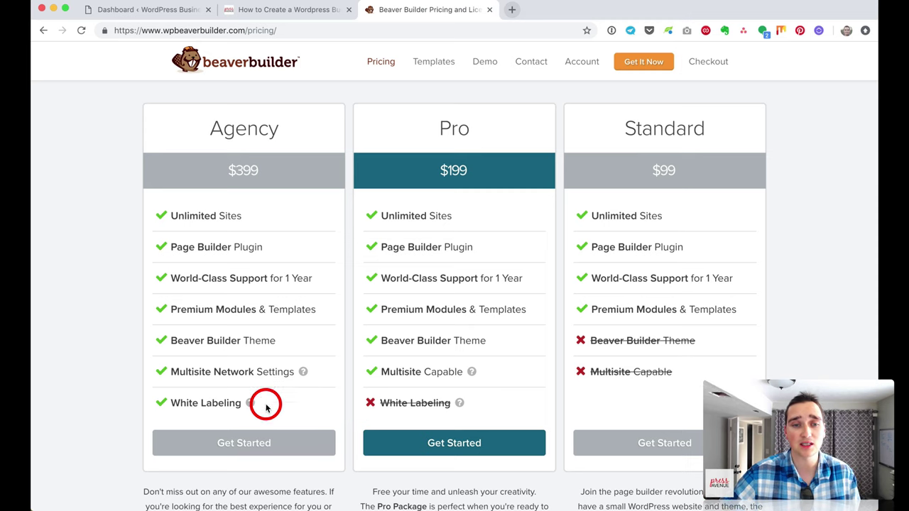
{"action": "scroll", "coordinate": [497, 377], "scroll_direction": "down", "scroll_amount": 2}
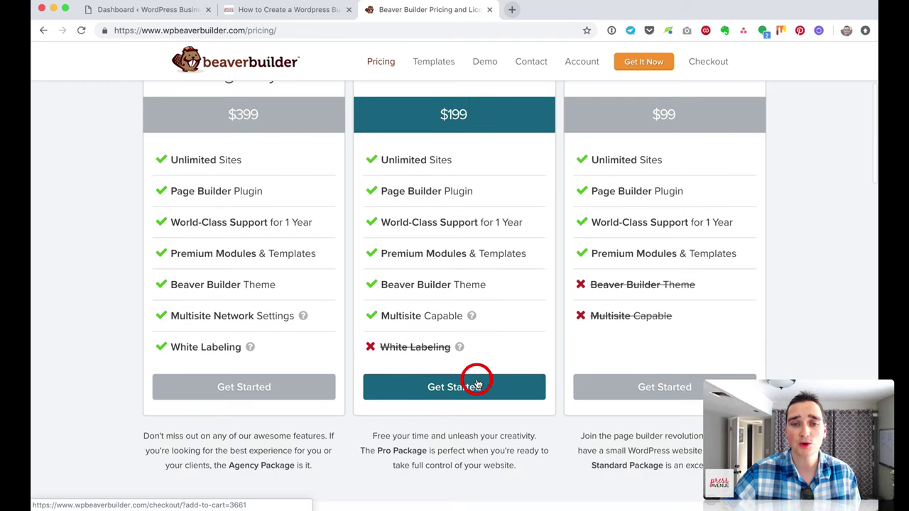
Step: Start the Pro plan checkout and review its order summary totaling $346
{"action": "left_click", "coordinate": [473, 384]}
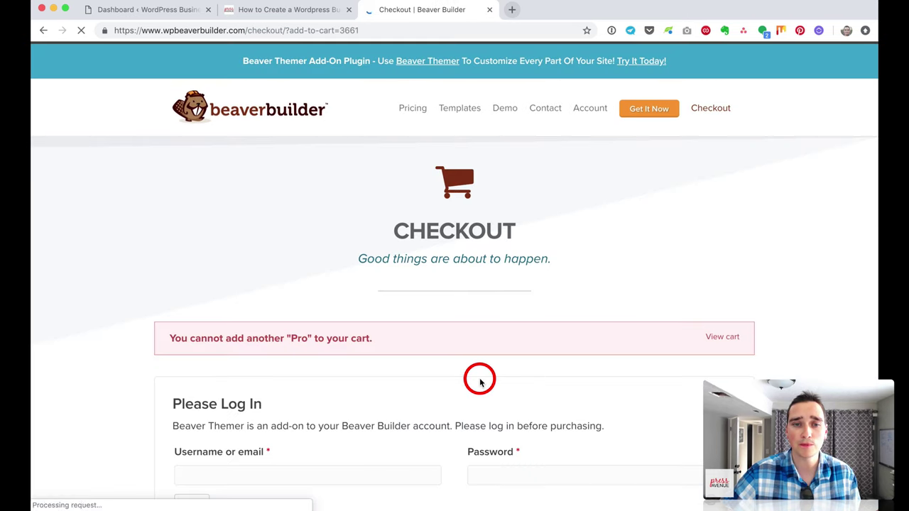
{"action": "scroll", "coordinate": [479, 379], "scroll_direction": "down", "scroll_amount": 5}
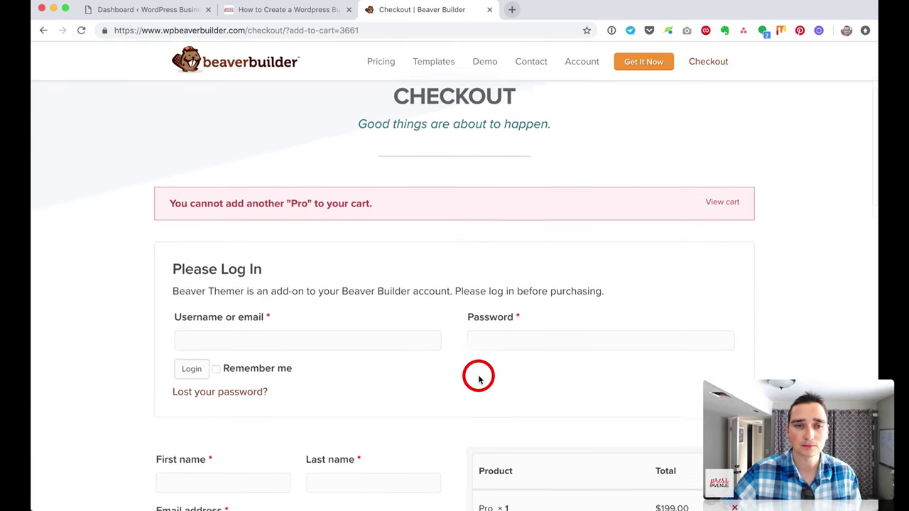
{"action": "scroll", "coordinate": [479, 380], "scroll_direction": "down", "scroll_amount": 5}
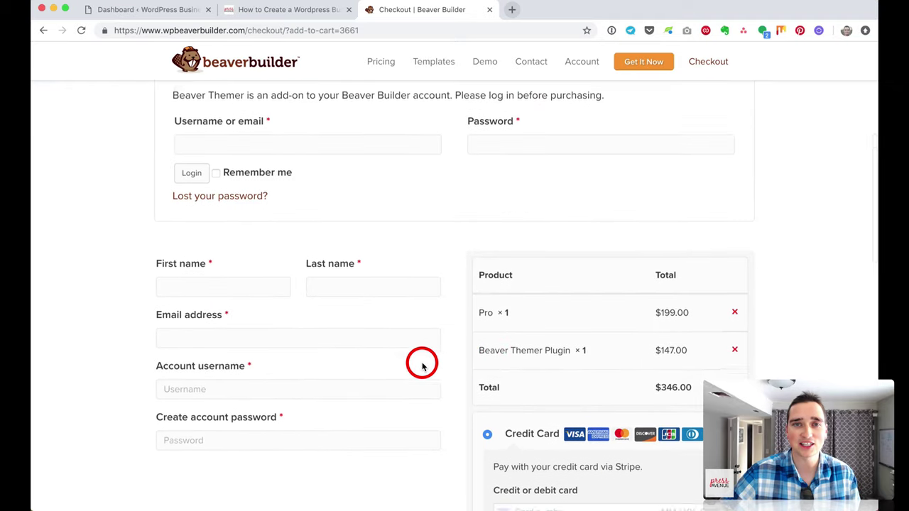
{"action": "scroll", "coordinate": [421, 365], "scroll_direction": "down", "scroll_amount": 3}
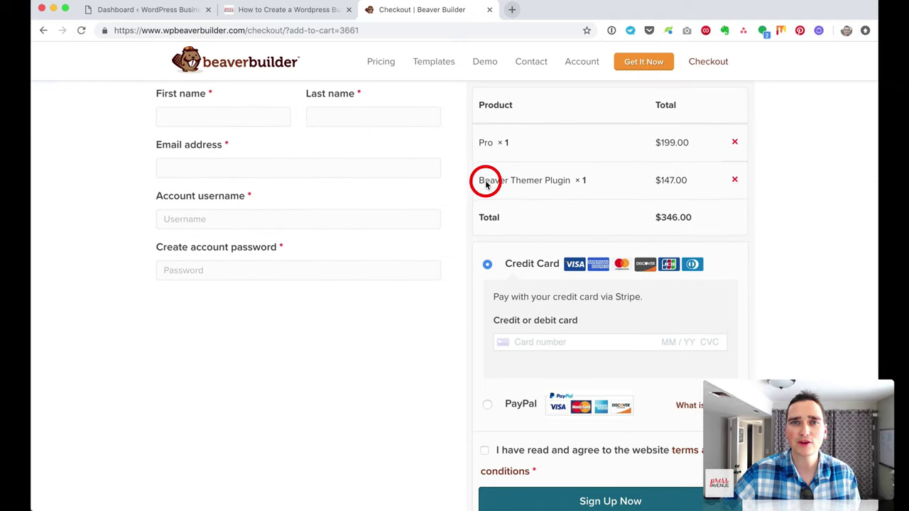
{"action": "left_click_drag", "start_coordinate": [485, 180], "coordinate": [583, 178]}
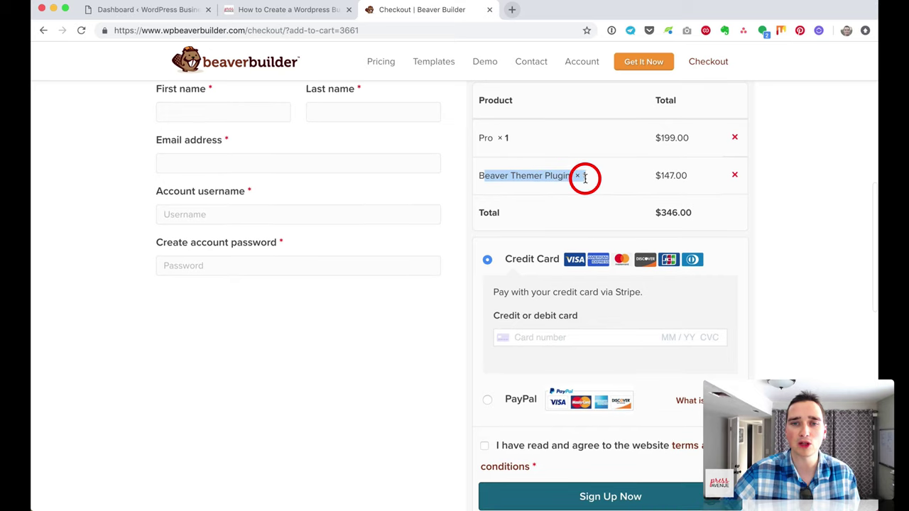
Step: Follow the Beaver Themer banner link, then return to the Beaver Builder homepage
{"action": "scroll", "coordinate": [513, 185], "scroll_direction": "up", "scroll_amount": 5}
{"action": "scroll", "coordinate": [514, 184], "scroll_direction": "up", "scroll_amount": 5}
{"action": "left_click", "coordinate": [430, 56]}
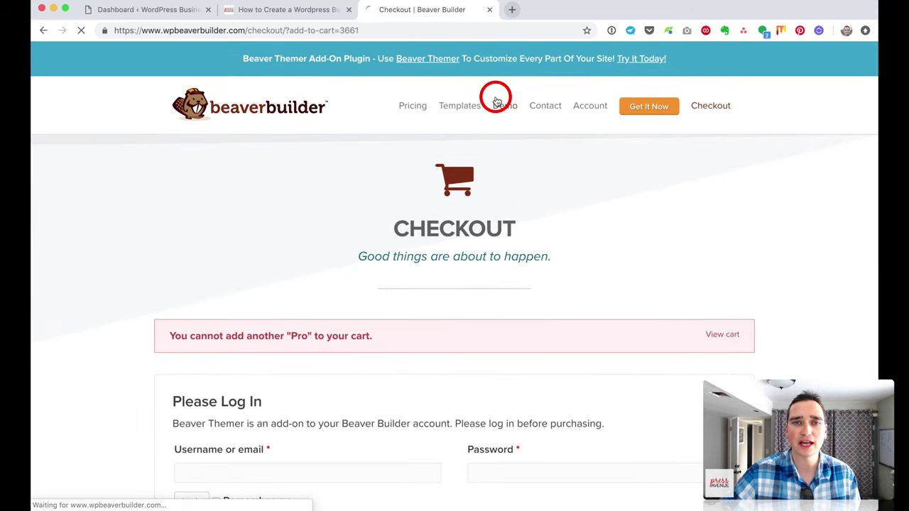
{"action": "left_click", "coordinate": [301, 108]}
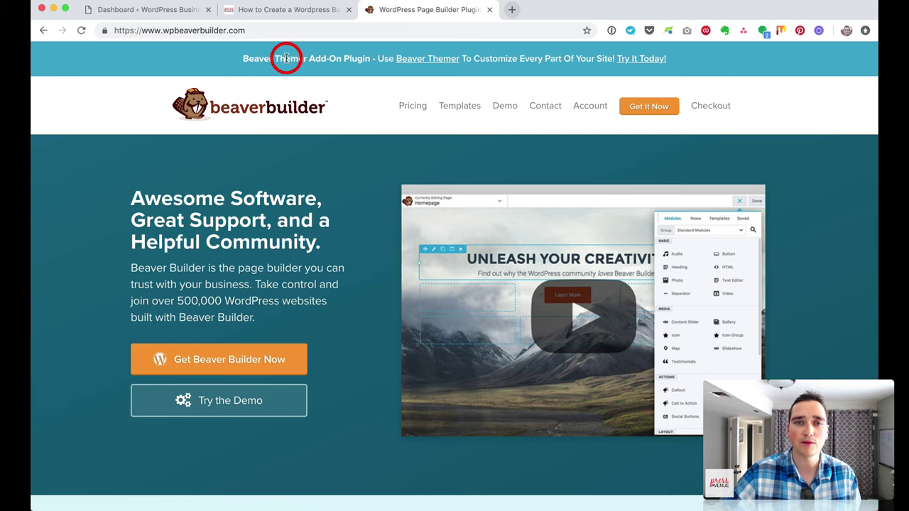
Step: Open the Beaver Themer add-on page and read its features, including Field Connections
{"action": "left_click", "coordinate": [426, 58]}
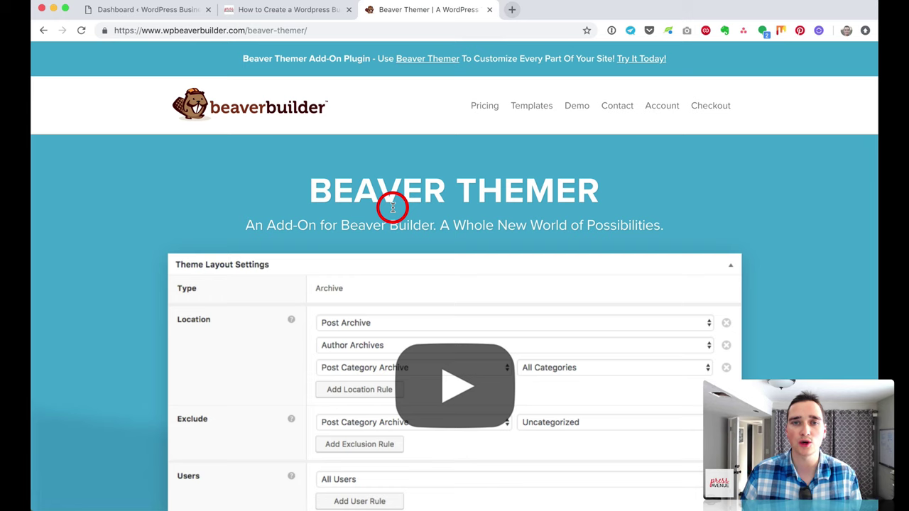
{"action": "scroll", "coordinate": [620, 226], "scroll_direction": "down", "scroll_amount": 4}
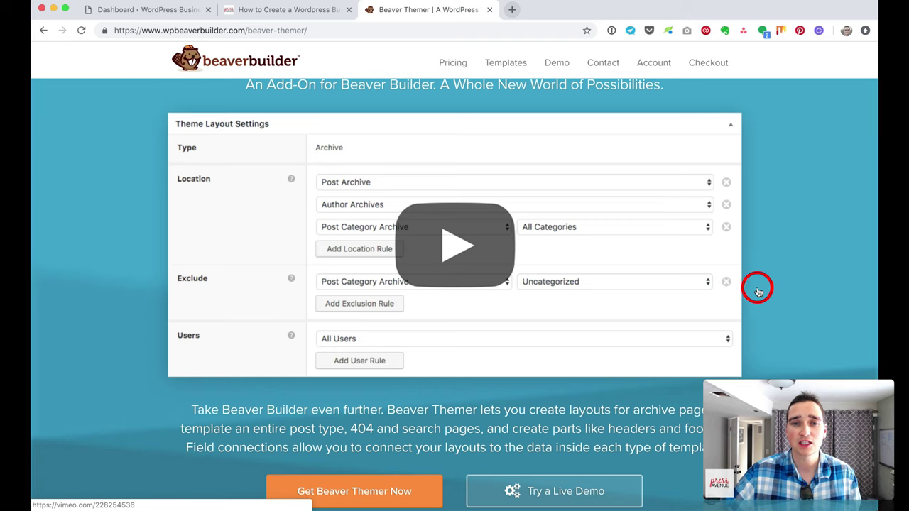
{"action": "scroll", "coordinate": [727, 278], "scroll_direction": "down", "scroll_amount": 5}
{"action": "scroll", "coordinate": [724, 276], "scroll_direction": "down", "scroll_amount": 5}
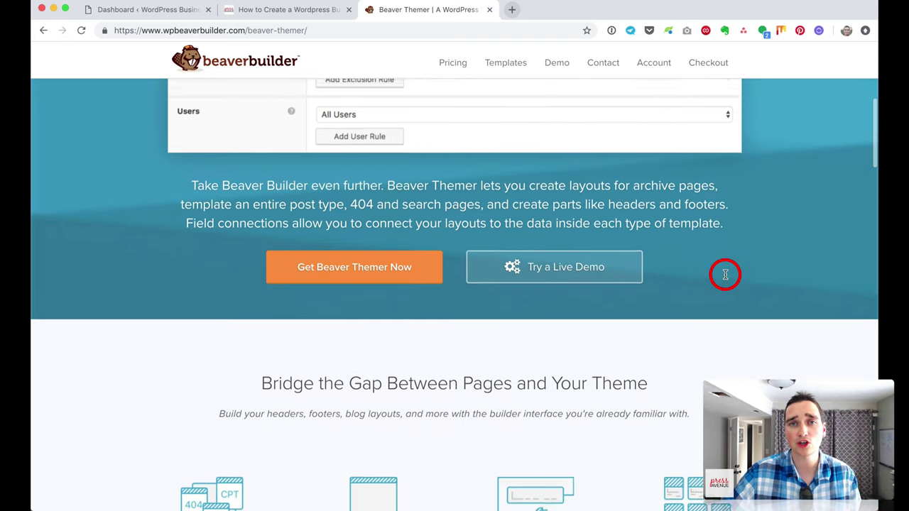
{"action": "scroll", "coordinate": [659, 269], "scroll_direction": "down", "scroll_amount": 5}
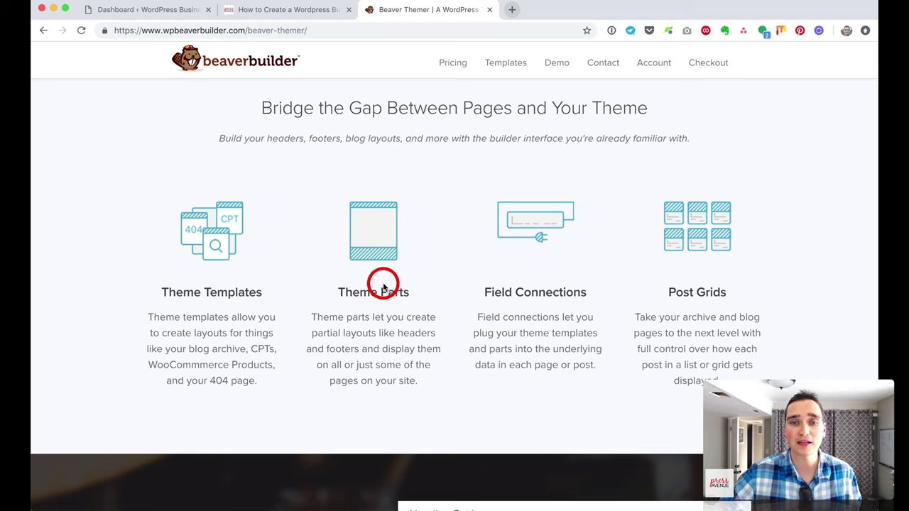
{"action": "left_click_drag", "start_coordinate": [477, 292], "coordinate": [595, 296]}
{"action": "left_click", "coordinate": [595, 297]}
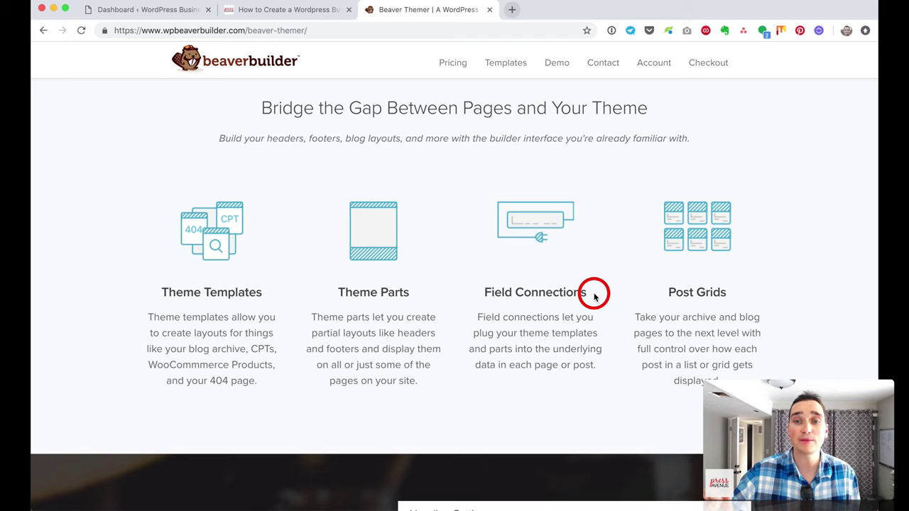
Step: Scroll down to pricing and highlight the $147 Unlimited Sites price
{"action": "scroll", "coordinate": [593, 297], "scroll_direction": "down", "scroll_amount": 5}
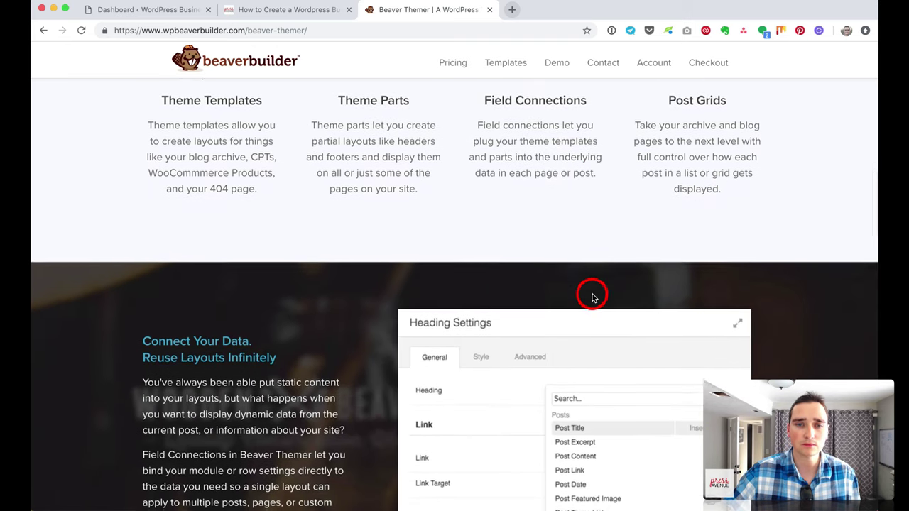
{"action": "scroll", "coordinate": [590, 295], "scroll_direction": "down", "scroll_amount": 1}
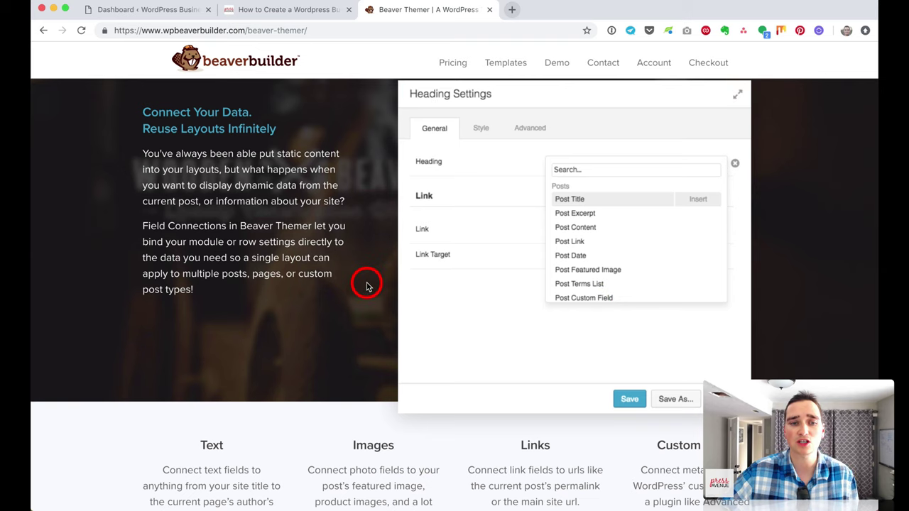
{"action": "scroll", "coordinate": [368, 287], "scroll_direction": "down", "scroll_amount": 7}
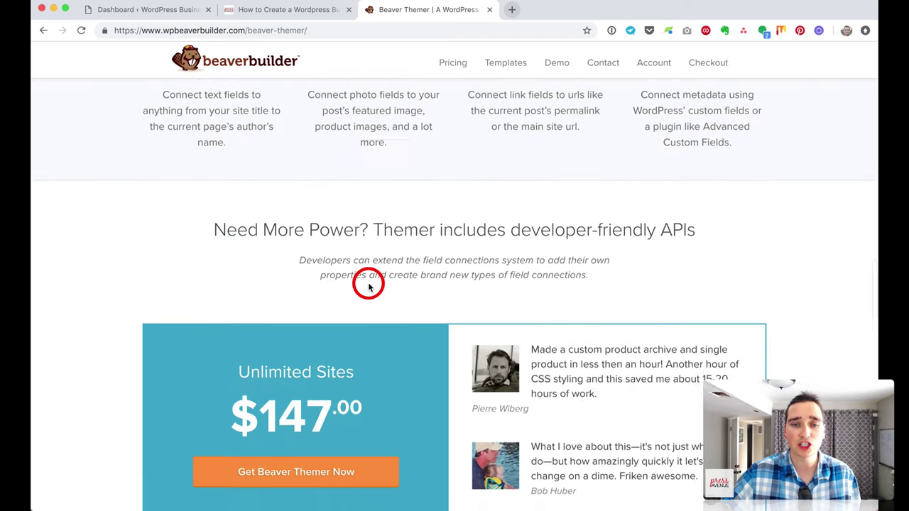
{"action": "left_click_drag", "start_coordinate": [223, 281], "coordinate": [404, 281]}
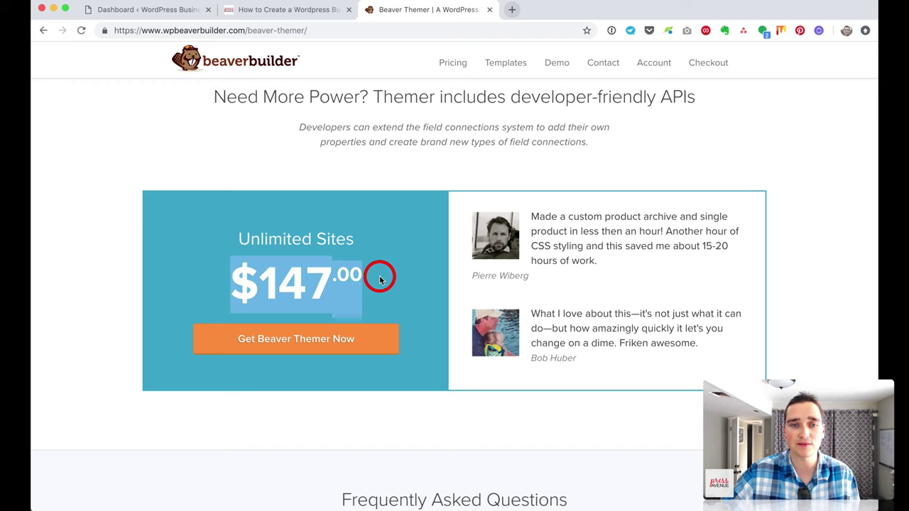
Step: Start the Beaver Themer checkout and scroll through its order summary
{"action": "left_click", "coordinate": [335, 340]}
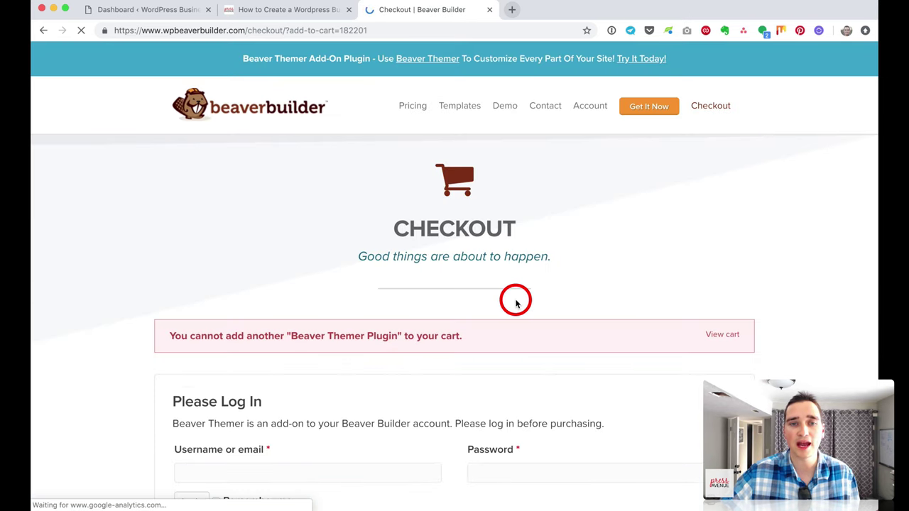
{"action": "scroll", "coordinate": [515, 303], "scroll_direction": "down", "scroll_amount": 10}
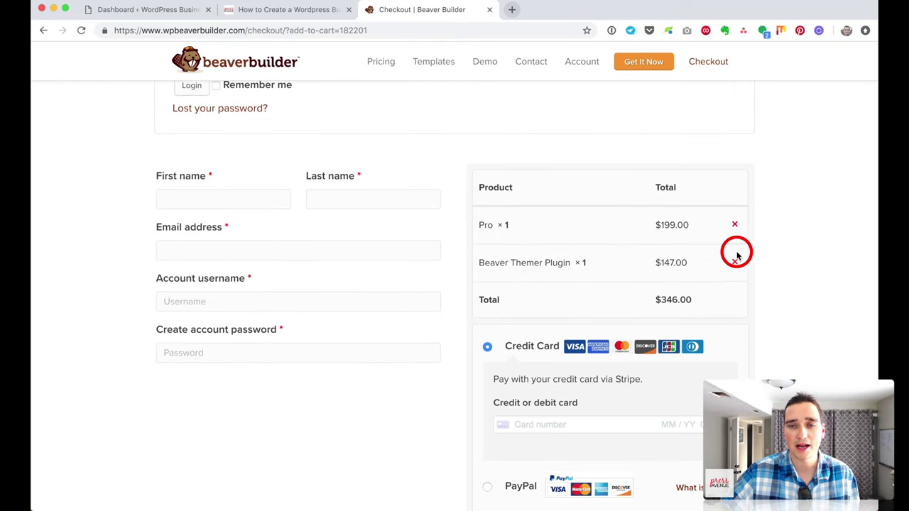
{"action": "scroll", "coordinate": [719, 269], "scroll_direction": "down", "scroll_amount": 2}
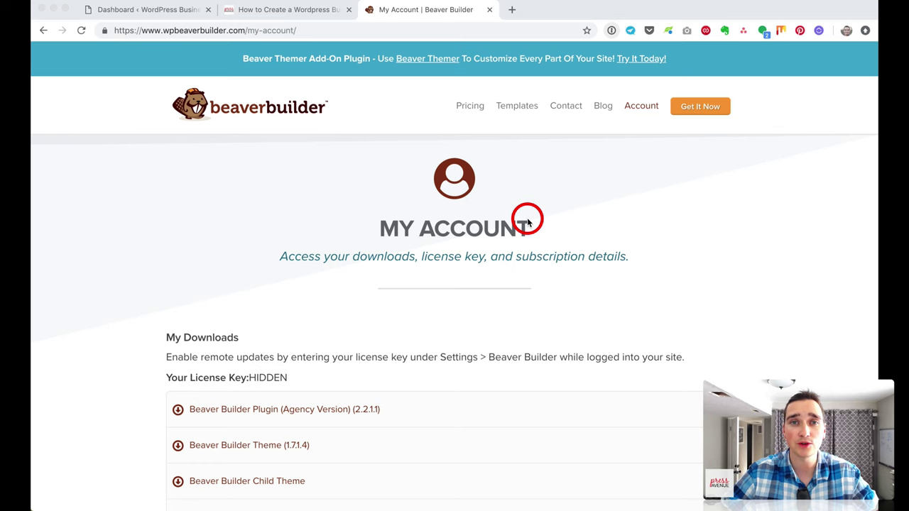
Step: Download the Beaver Builder Plugin Agency Version and Beaver Themer zip files from My Downloads
{"action": "scroll", "coordinate": [527, 223], "scroll_direction": "down", "scroll_amount": 5}
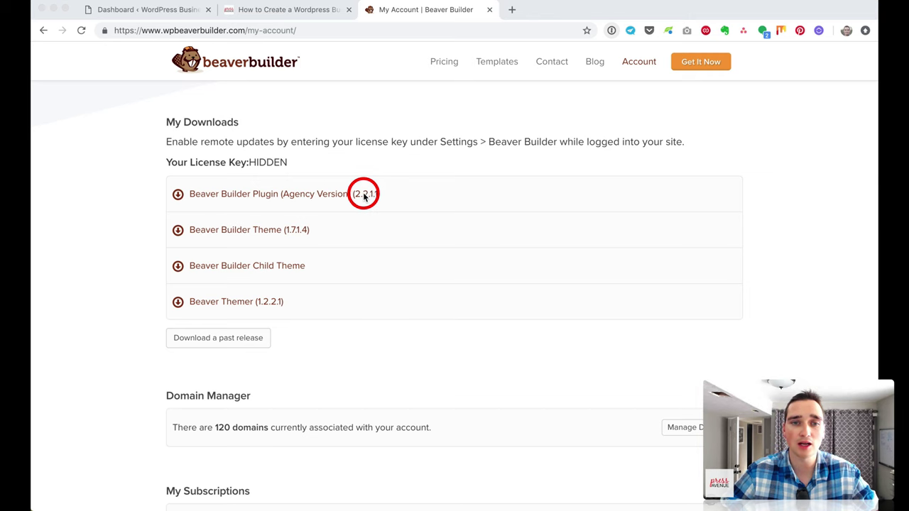
{"action": "left_click", "coordinate": [323, 194]}
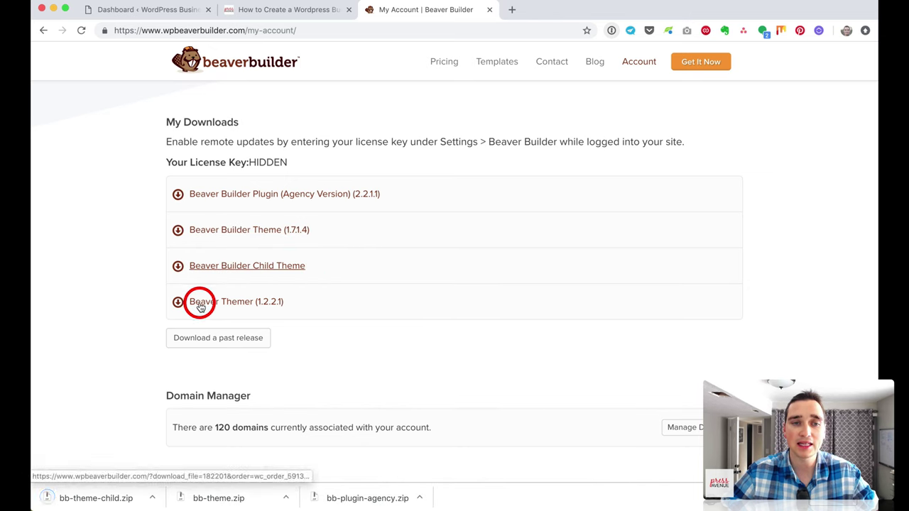
{"action": "left_click", "coordinate": [238, 304]}
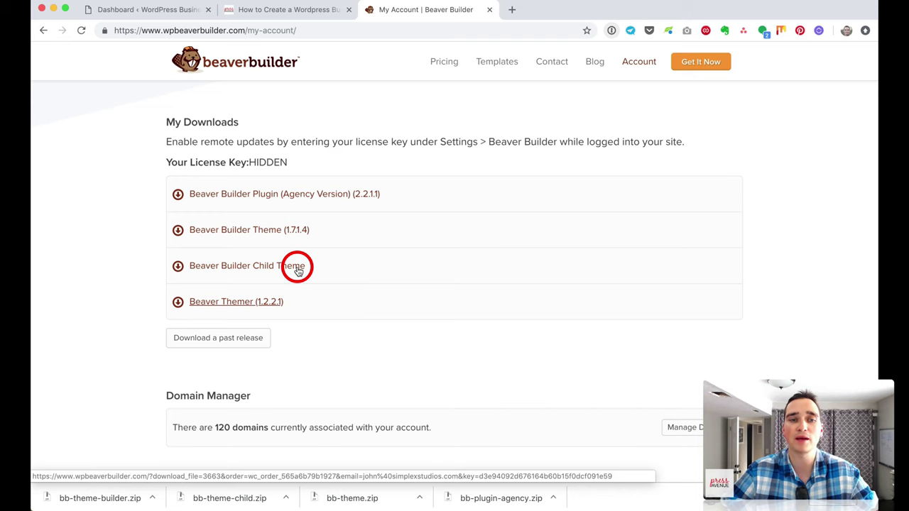
Step: Scroll through the Domain Manager and My Subscriptions sections of the account page
{"action": "scroll", "coordinate": [365, 278], "scroll_direction": "down", "scroll_amount": 1}
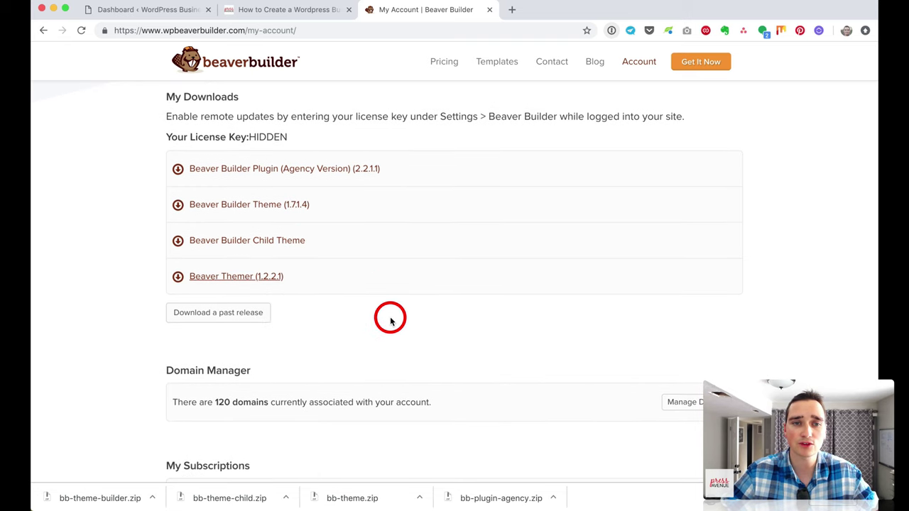
{"action": "scroll", "coordinate": [390, 321], "scroll_direction": "down", "scroll_amount": 4}
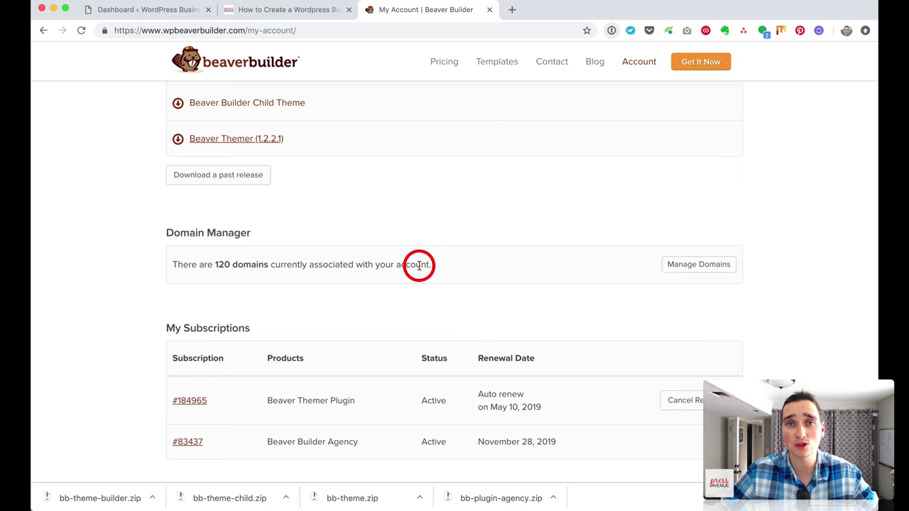
{"action": "scroll", "coordinate": [418, 264], "scroll_direction": "down", "scroll_amount": 5}
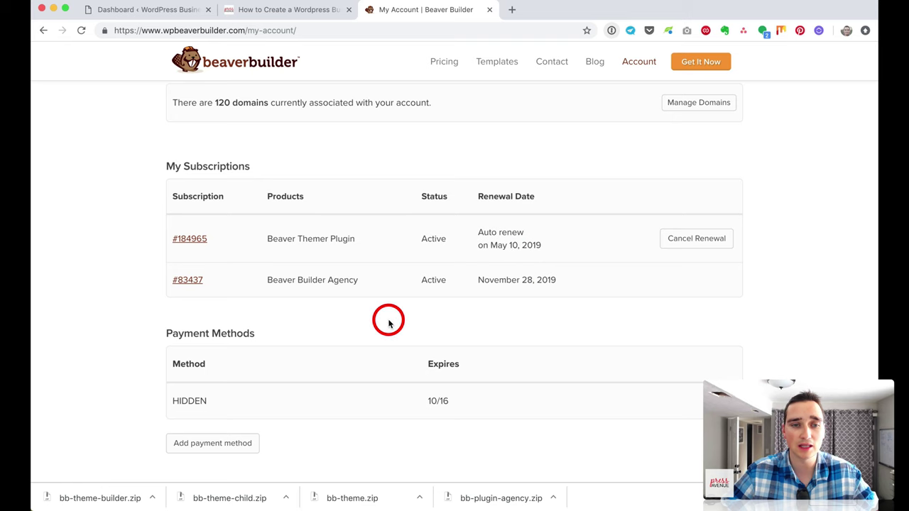
{"action": "scroll", "coordinate": [388, 321], "scroll_direction": "down", "scroll_amount": 1}
{"action": "scroll", "coordinate": [481, 294], "scroll_direction": "down", "scroll_amount": 3}
{"action": "scroll", "coordinate": [481, 296], "scroll_direction": "up", "scroll_amount": 5}
{"action": "scroll", "coordinate": [481, 294], "scroll_direction": "up", "scroll_amount": 5}
{"action": "mouse_move", "coordinate": [637, 60]}
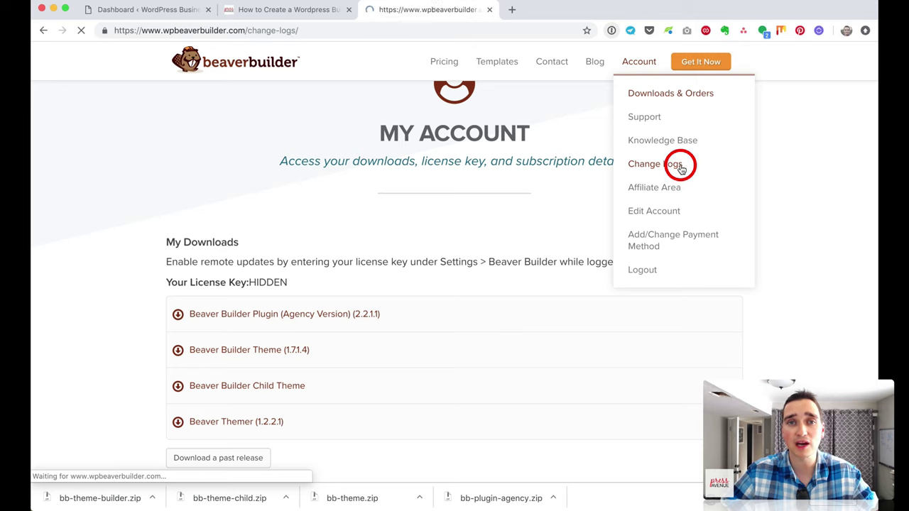
Step: Expand the Beaver Builder Plugin changelog and read through its entries
{"action": "scroll", "coordinate": [411, 178], "scroll_direction": "down", "scroll_amount": 3}
{"action": "left_click", "coordinate": [408, 262]}
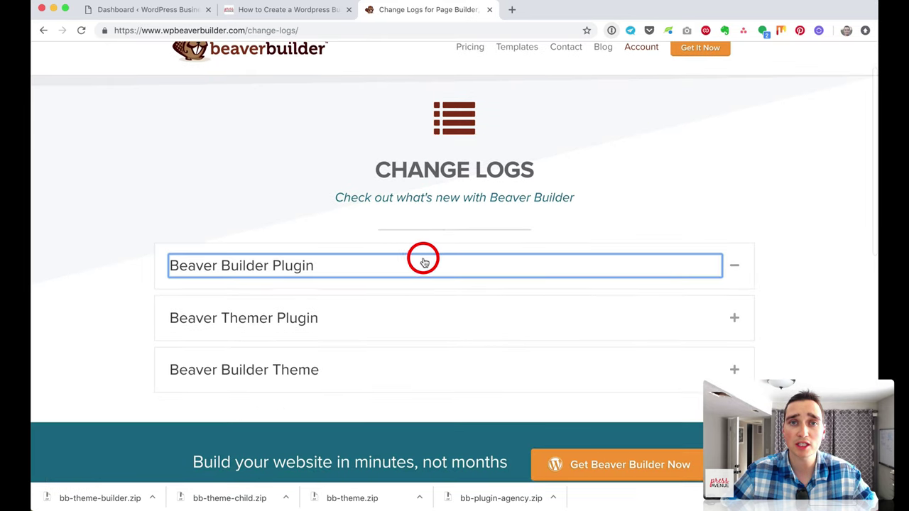
{"action": "scroll", "coordinate": [511, 260], "scroll_direction": "down", "scroll_amount": 3}
{"action": "scroll", "coordinate": [468, 257], "scroll_direction": "down", "scroll_amount": 2}
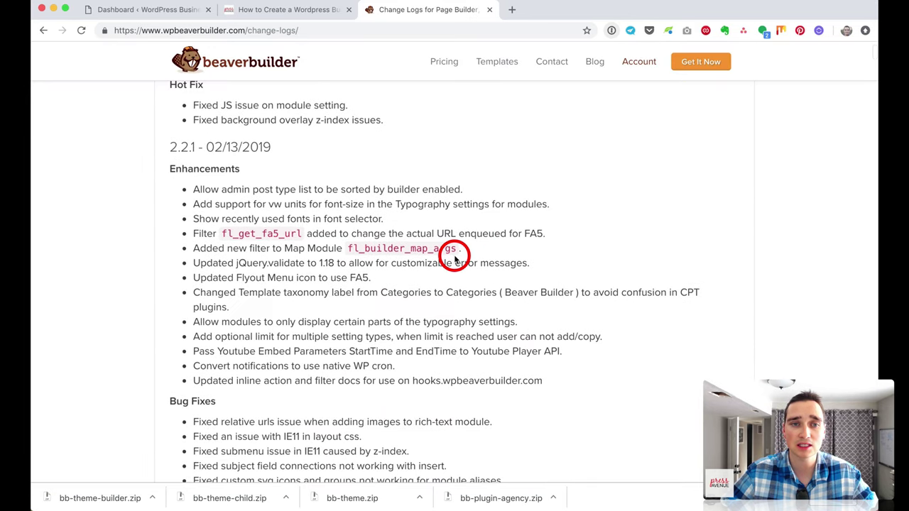
{"action": "scroll", "coordinate": [426, 242], "scroll_direction": "up", "scroll_amount": 2}
{"action": "scroll", "coordinate": [253, 198], "scroll_direction": "down", "scroll_amount": 10}
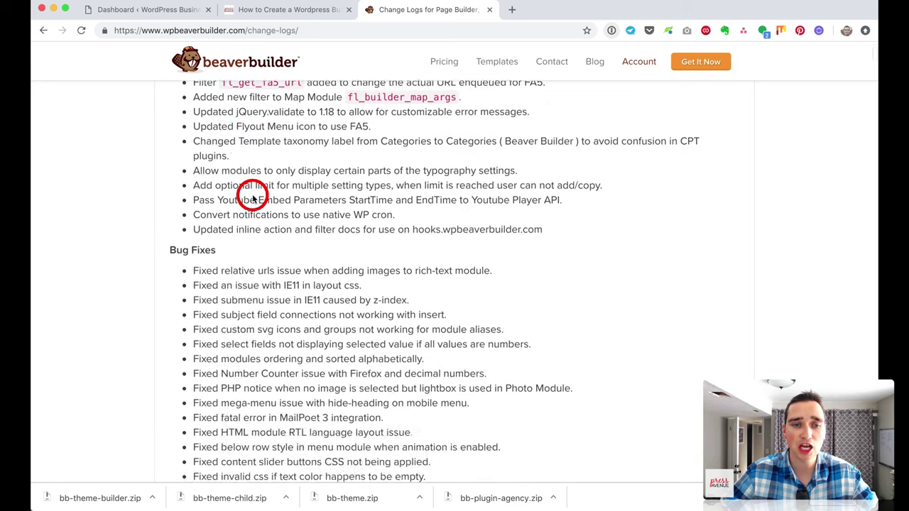
{"action": "scroll", "coordinate": [264, 206], "scroll_direction": "down", "scroll_amount": 7}
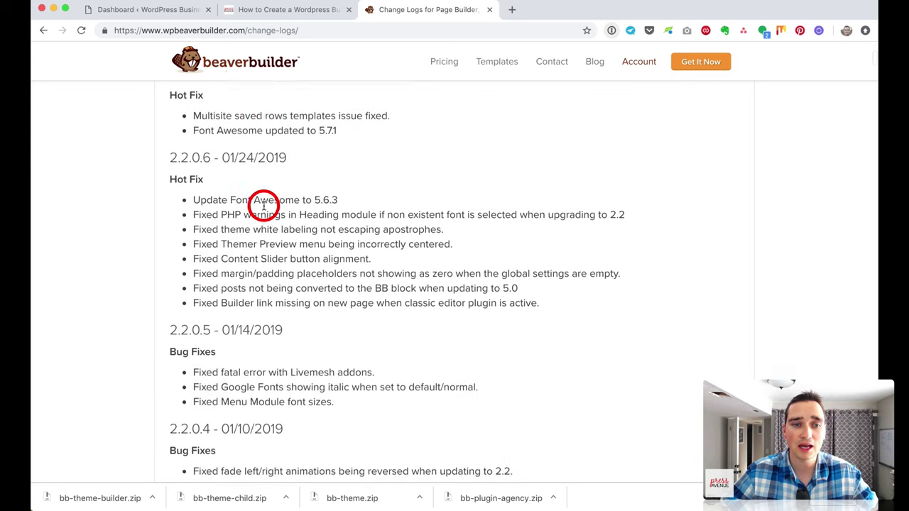
{"action": "scroll", "coordinate": [271, 206], "scroll_direction": "down", "scroll_amount": 3}
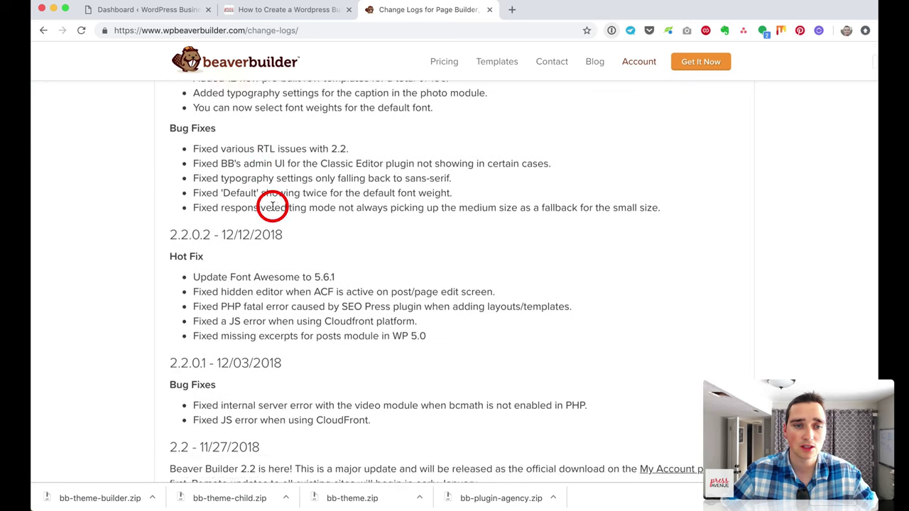
Step: Highlight changelog entries while reading, then close the Change Logs tab
{"action": "left_click_drag", "start_coordinate": [207, 197], "coordinate": [329, 201]}
{"action": "scroll", "coordinate": [328, 201], "scroll_direction": "down", "scroll_amount": 4}
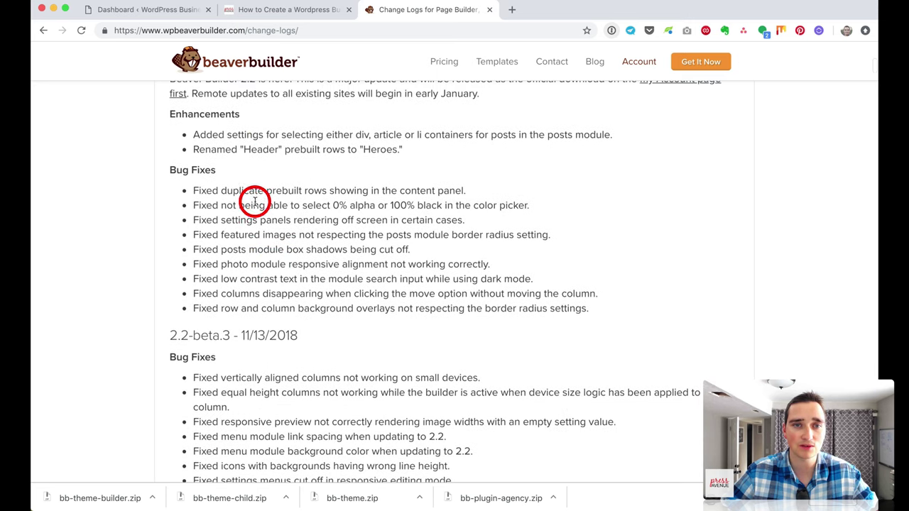
{"action": "left_click_drag", "start_coordinate": [226, 135], "coordinate": [429, 135]}
{"action": "scroll", "coordinate": [345, 281], "scroll_direction": "down", "scroll_amount": 7}
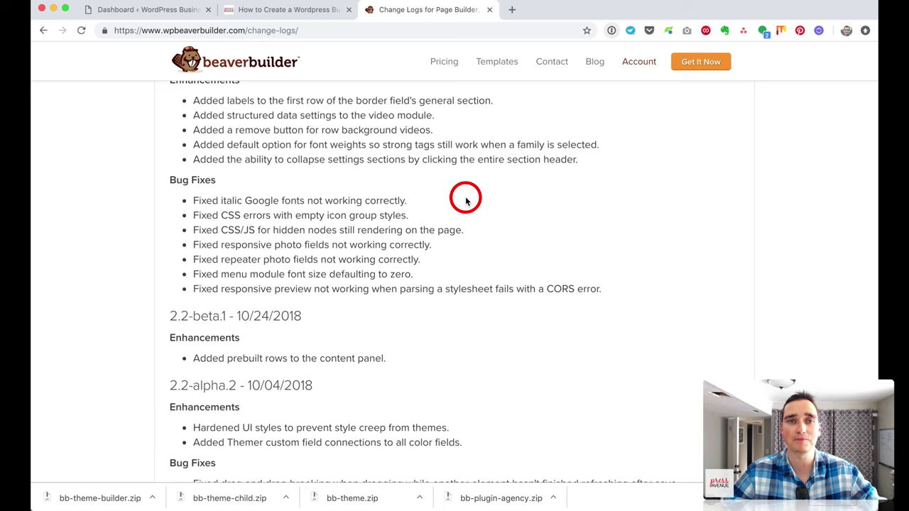
{"action": "left_click", "coordinate": [489, 10]}
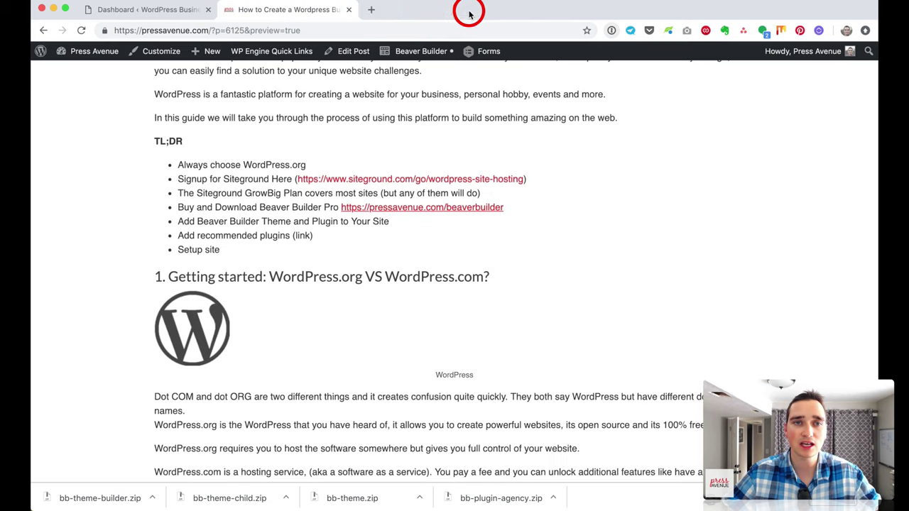
Step: Open the Upload Plugin panel on the Add Plugins page of the WordPress admin
{"action": "left_click", "coordinate": [174, 14]}
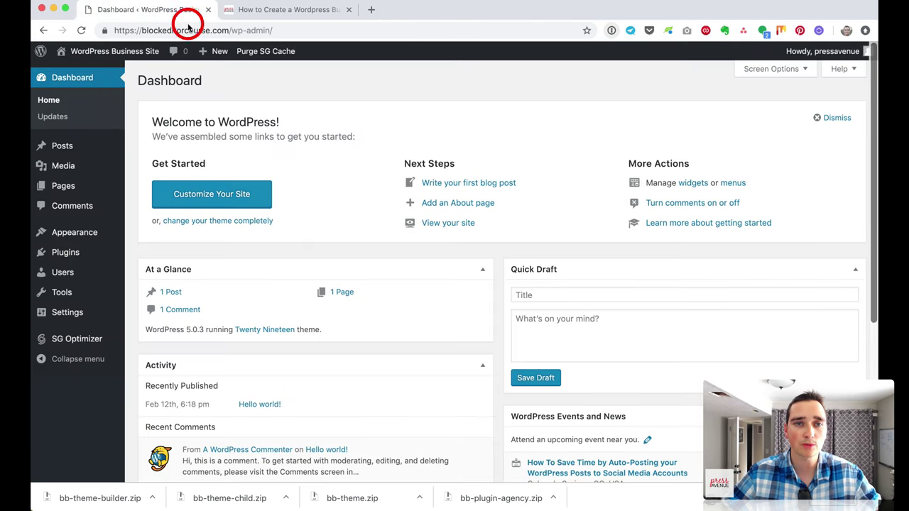
{"action": "left_click", "coordinate": [99, 253]}
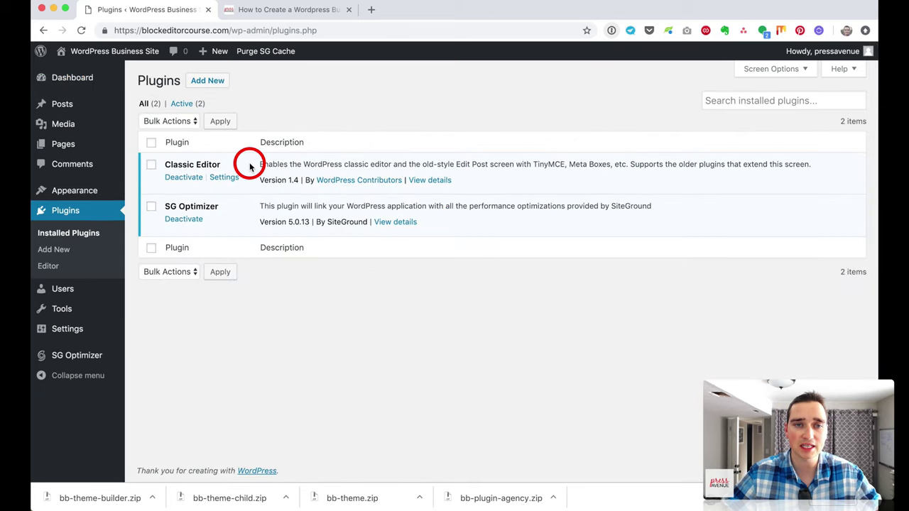
{"action": "left_click", "coordinate": [208, 82]}
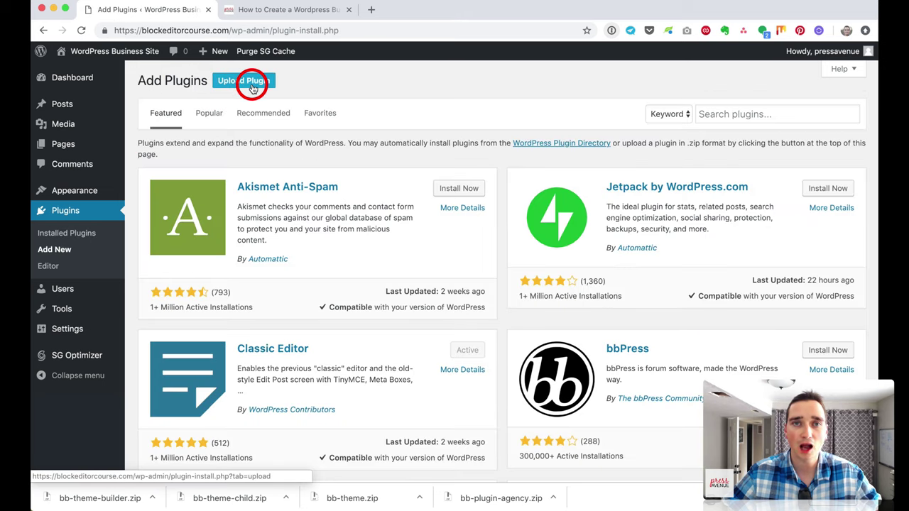
{"action": "left_click", "coordinate": [249, 83]}
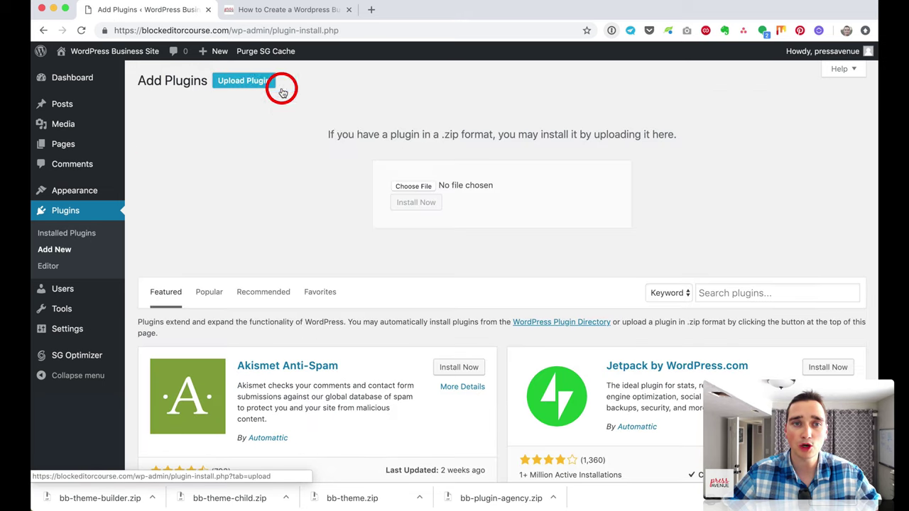
Step: Choose bb-plugin-agency.zip from the Downloads folder and install it
{"action": "left_click", "coordinate": [421, 187]}
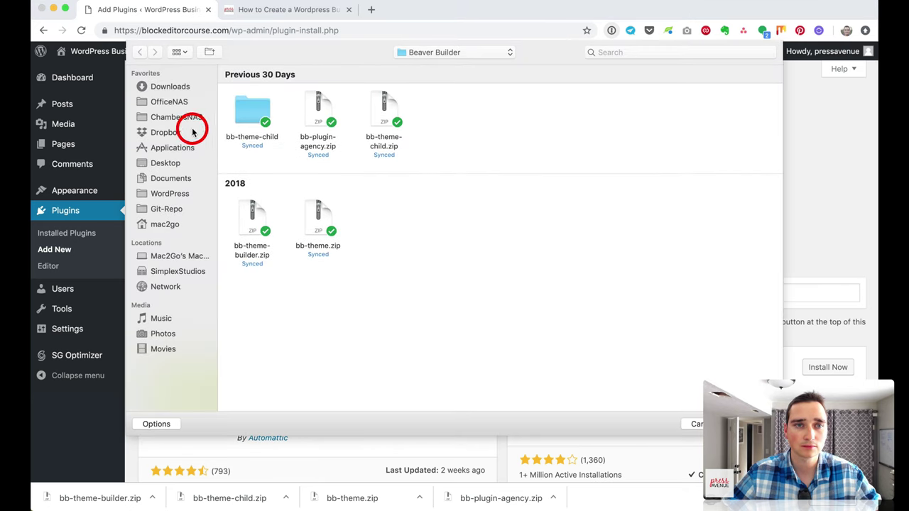
{"action": "left_click", "coordinate": [174, 89]}
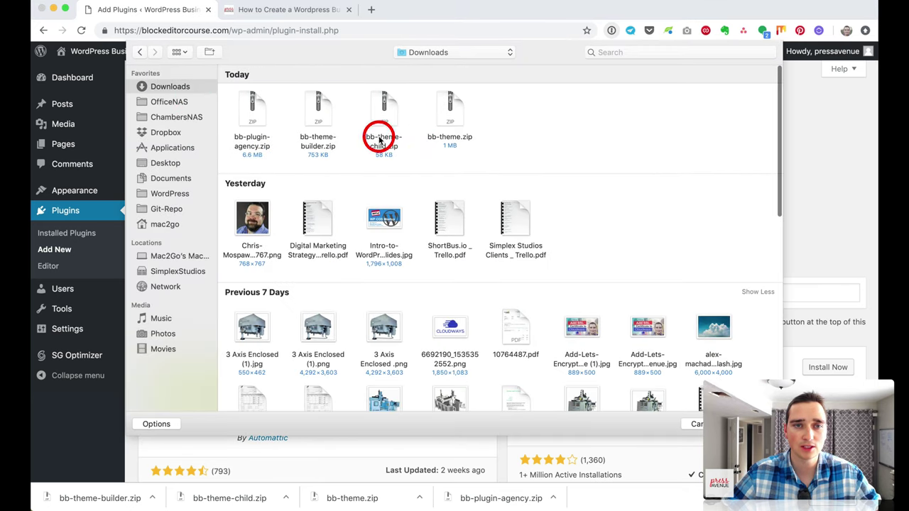
{"action": "double_click", "coordinate": [254, 115]}
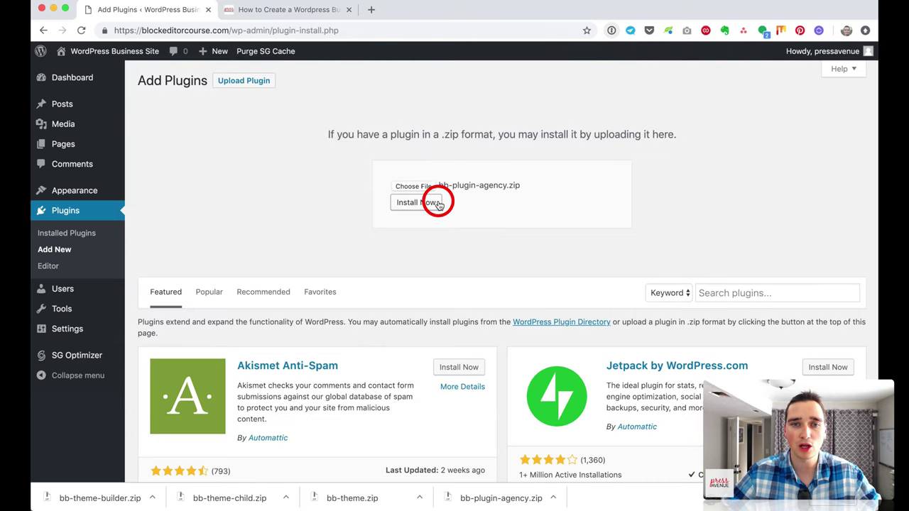
{"action": "left_click", "coordinate": [437, 204]}
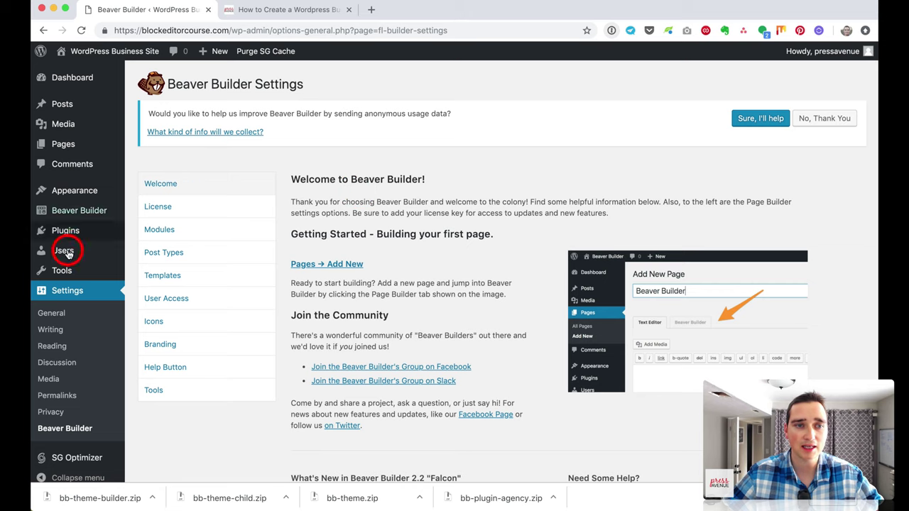
Step: Upload and install bb-theme-builder.zip as a new plugin from the Add Plugins upload form
{"action": "left_click", "coordinate": [147, 250]}
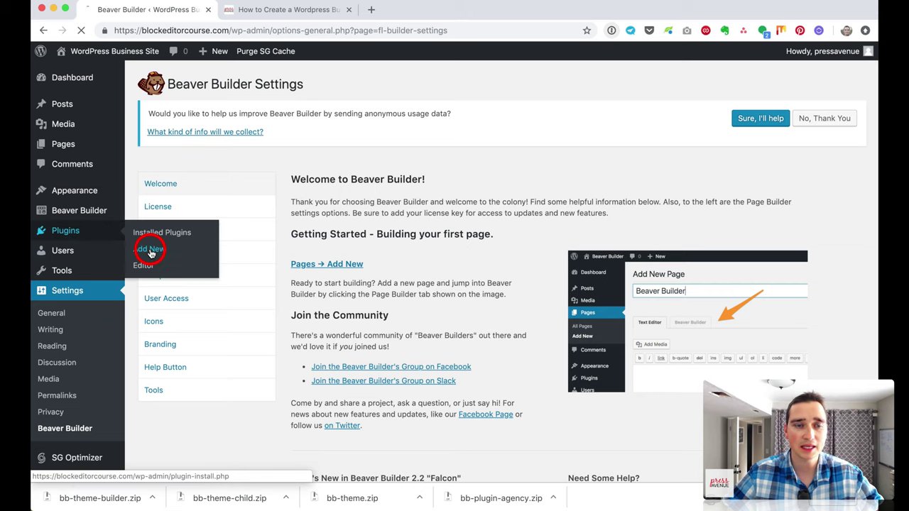
{"action": "left_click", "coordinate": [243, 80]}
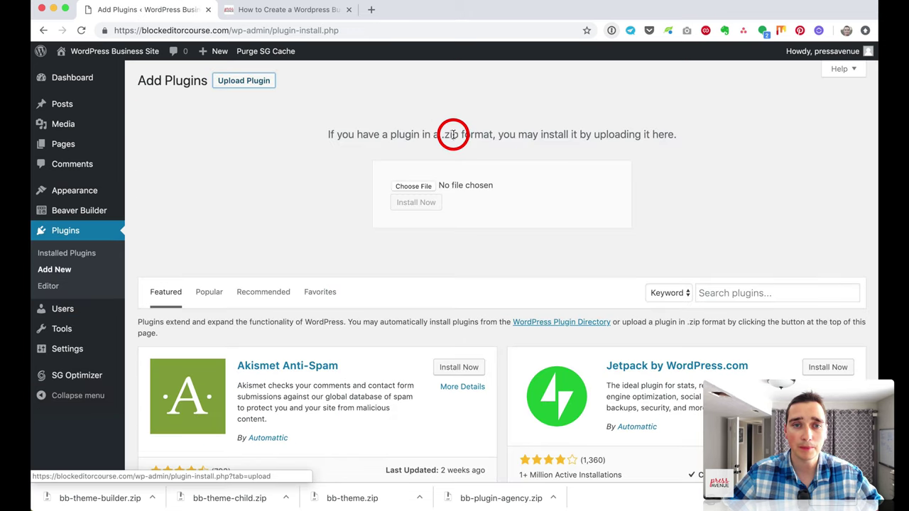
{"action": "left_click", "coordinate": [421, 186]}
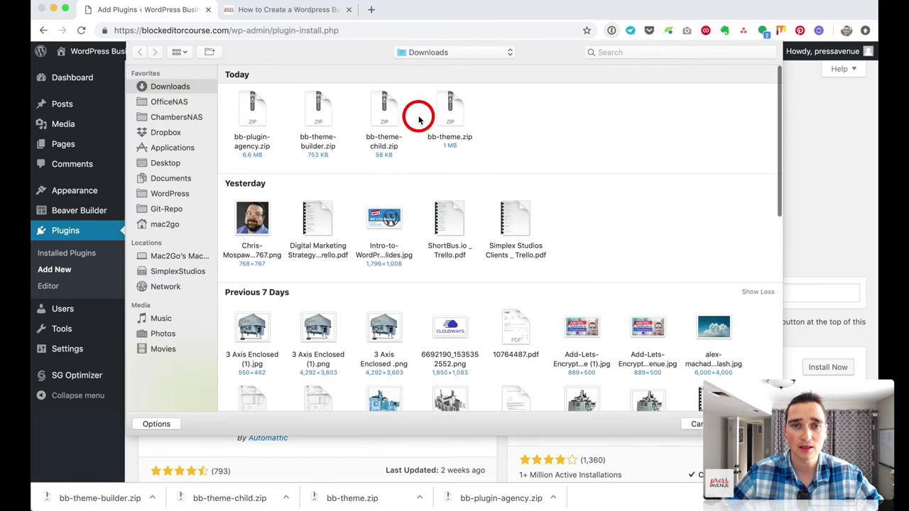
{"action": "left_click", "coordinate": [324, 113]}
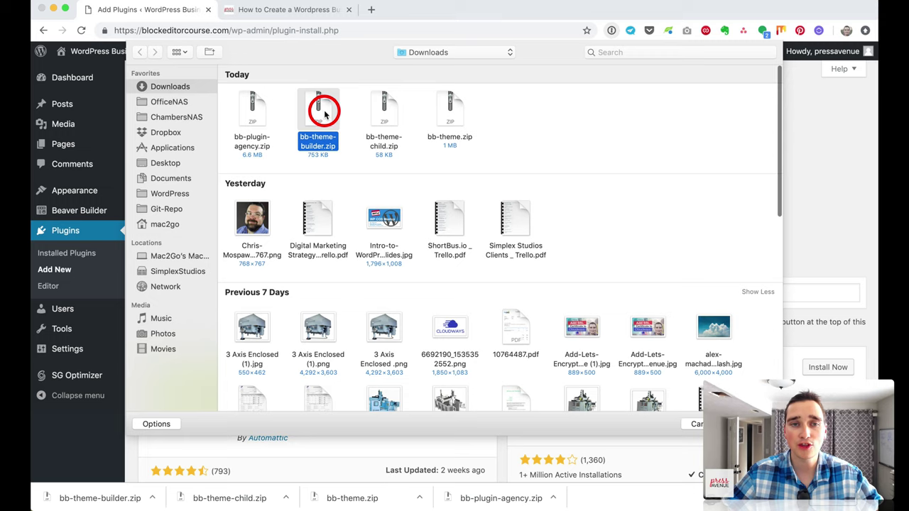
{"action": "double_click", "coordinate": [323, 114]}
{"action": "left_click", "coordinate": [420, 204]}
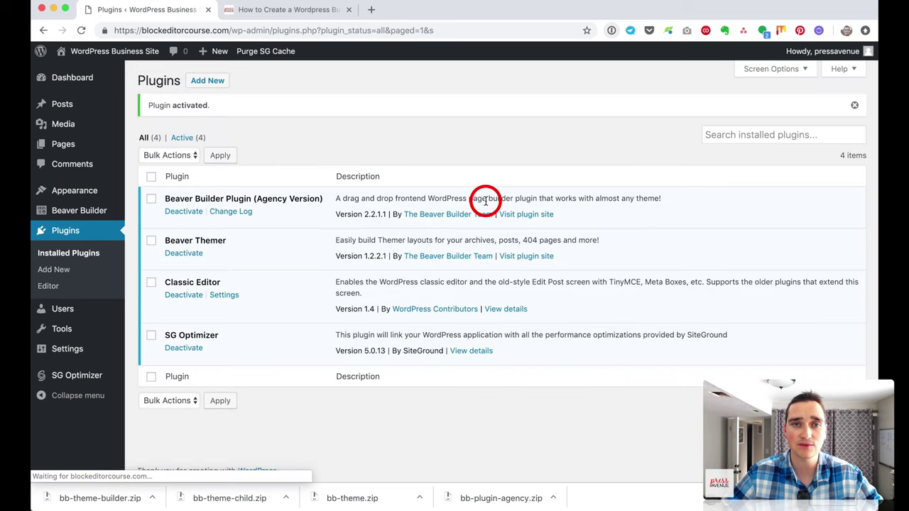
{"action": "left_click_drag", "start_coordinate": [163, 199], "coordinate": [198, 233]}
{"action": "mouse_move", "coordinate": [96, 189]}
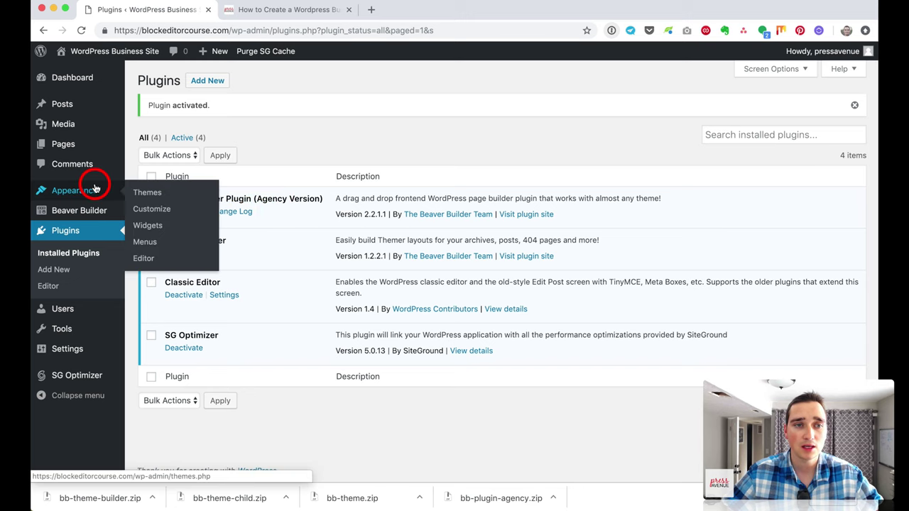
Step: Upload and install the Beaver Builder parent theme from bb-theme.zip
{"action": "left_click", "coordinate": [187, 195]}
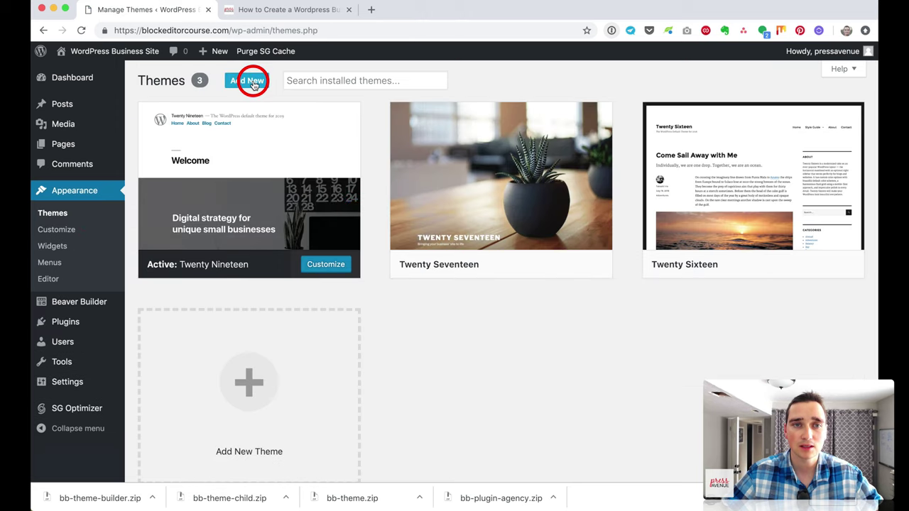
{"action": "left_click", "coordinate": [253, 83]}
{"action": "left_click", "coordinate": [253, 83]}
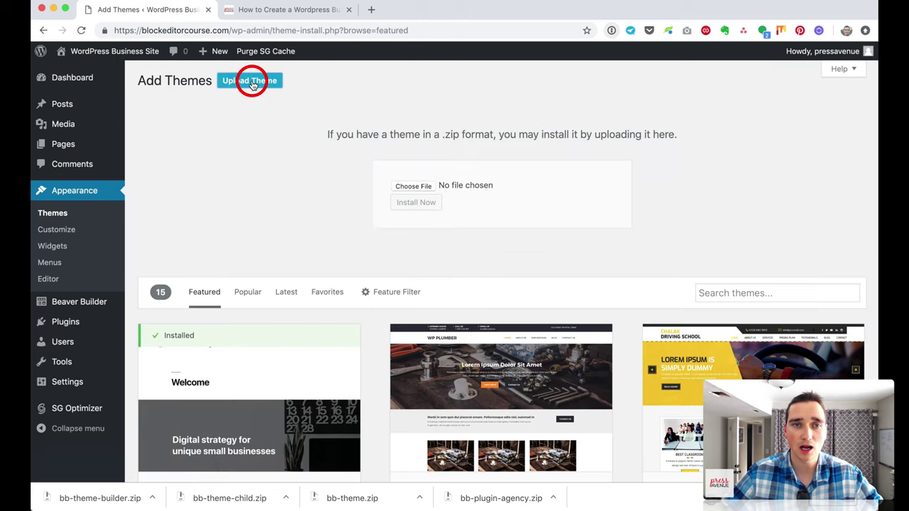
{"action": "left_click", "coordinate": [418, 186]}
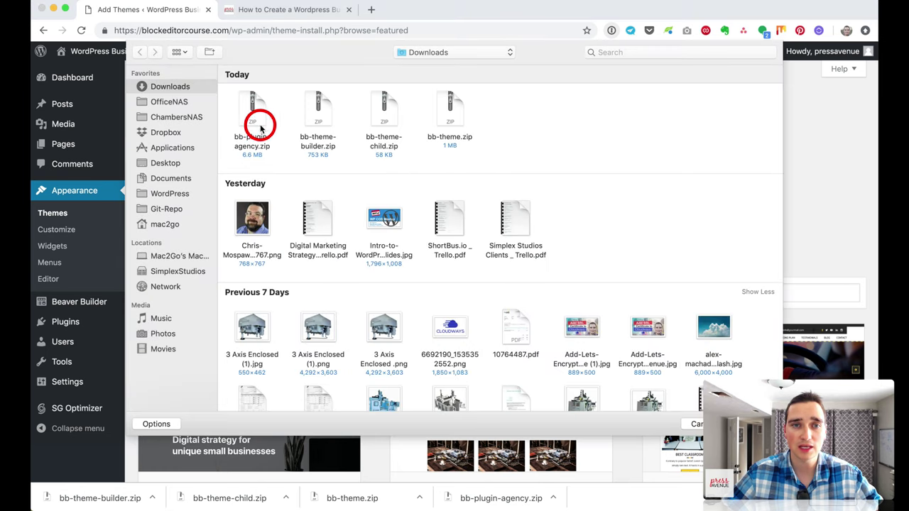
{"action": "double_click", "coordinate": [450, 110]}
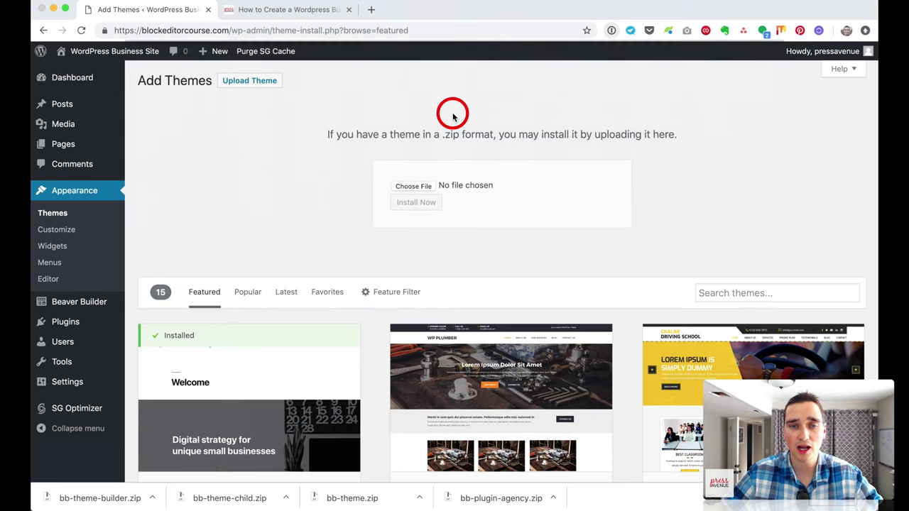
{"action": "left_click", "coordinate": [418, 204]}
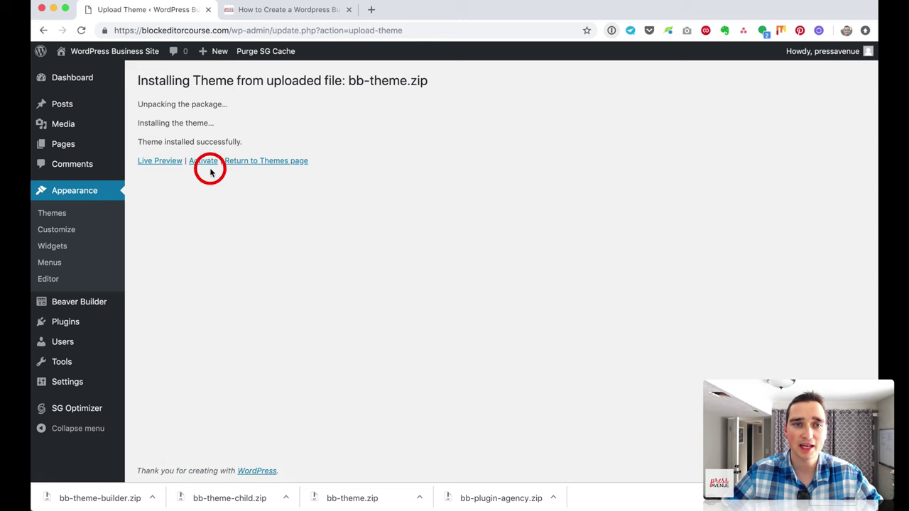
Step: Upload bb-theme-child.zip and activate the Beaver Builder Child Theme
{"action": "left_click", "coordinate": [73, 214]}
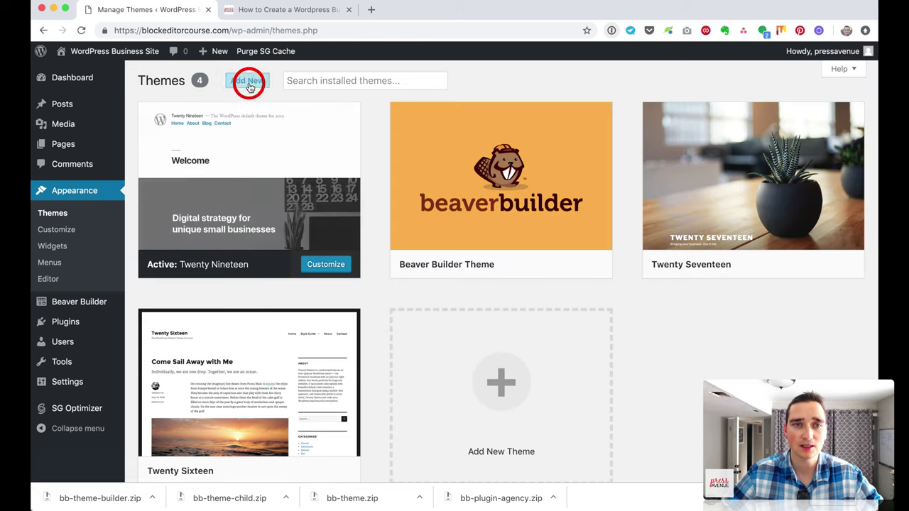
{"action": "left_click", "coordinate": [250, 81]}
{"action": "left_click", "coordinate": [269, 84]}
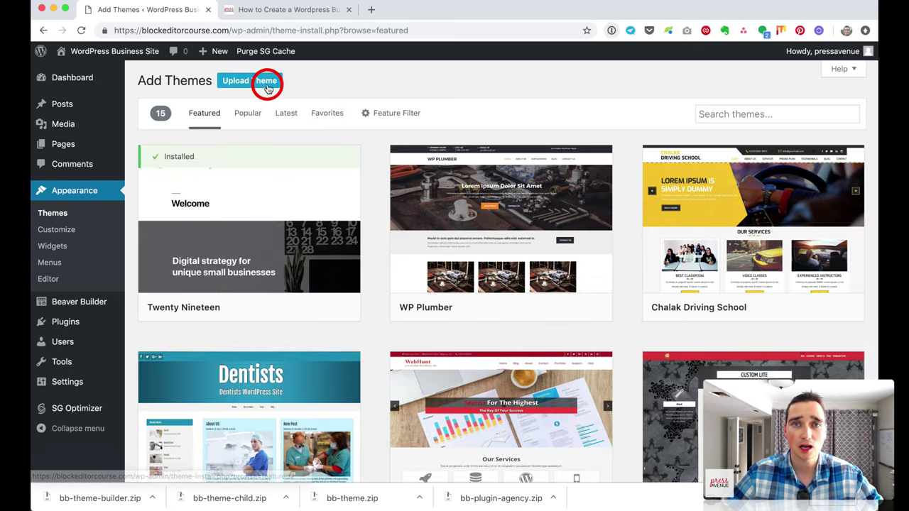
{"action": "left_click", "coordinate": [417, 186]}
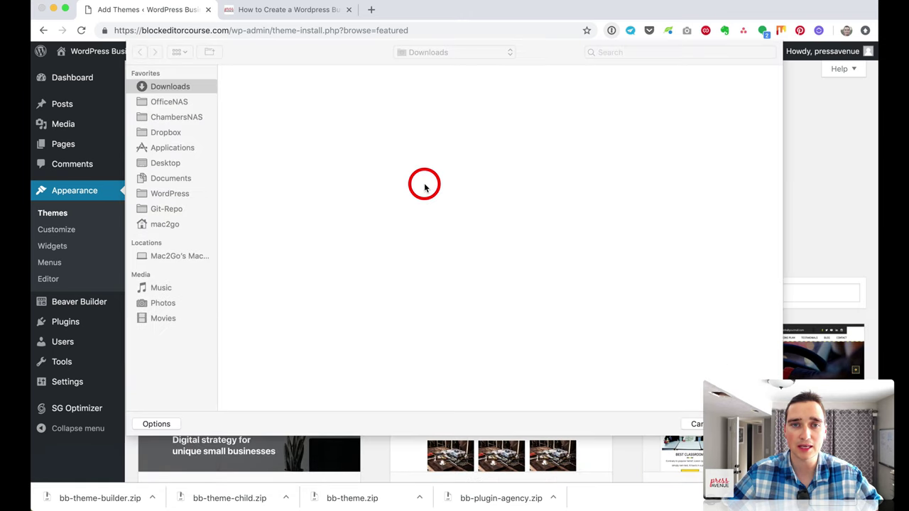
{"action": "left_click", "coordinate": [390, 110]}
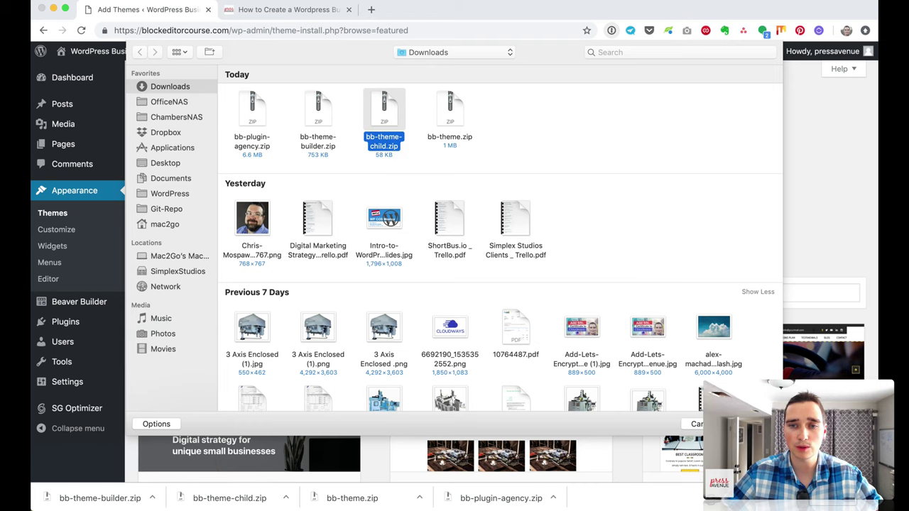
{"action": "key", "text": "Return"}
{"action": "left_click", "coordinate": [424, 203]}
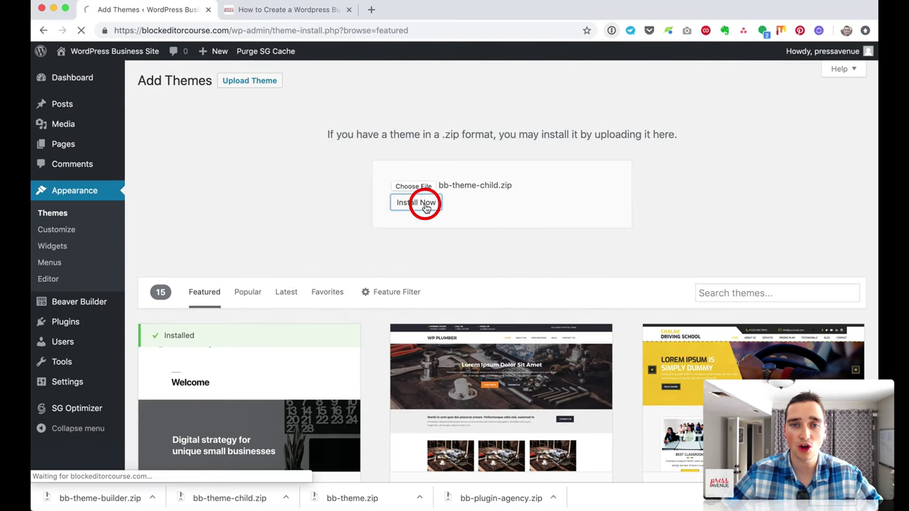
{"action": "left_click", "coordinate": [203, 198]}
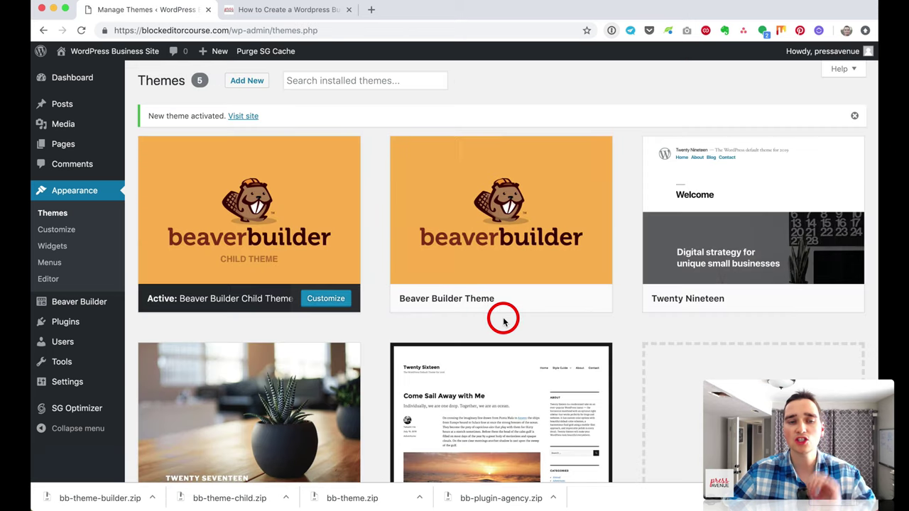
{"action": "mouse_move", "coordinate": [491, 315]}
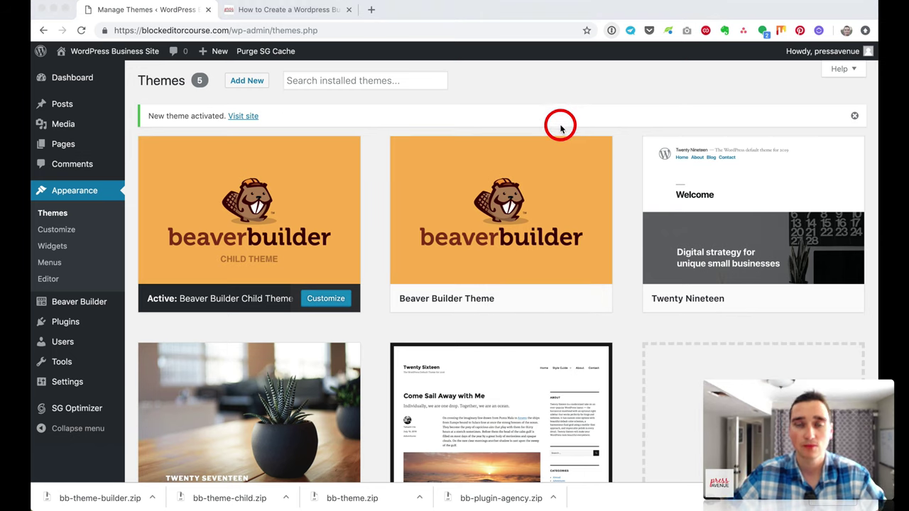
Step: Search the plugin directory for 'disable comments'
{"action": "left_click", "coordinate": [82, 322]}
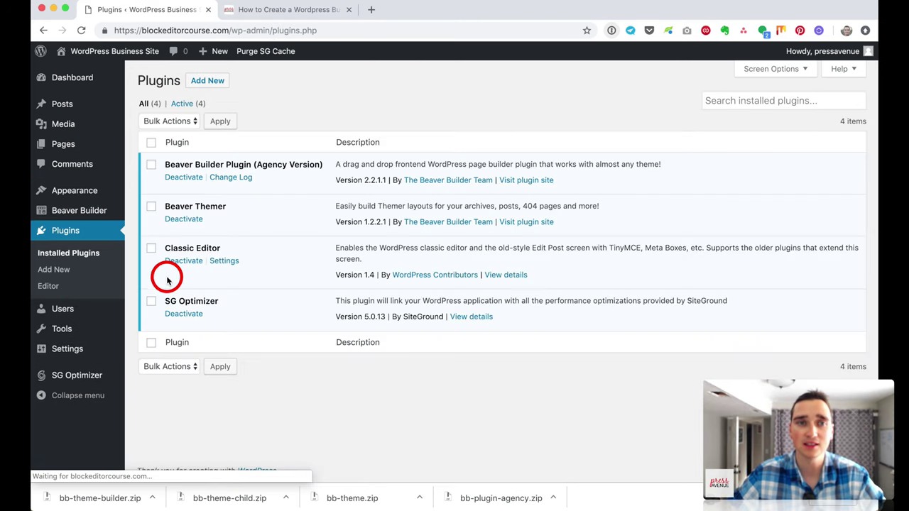
{"action": "left_click", "coordinate": [200, 82]}
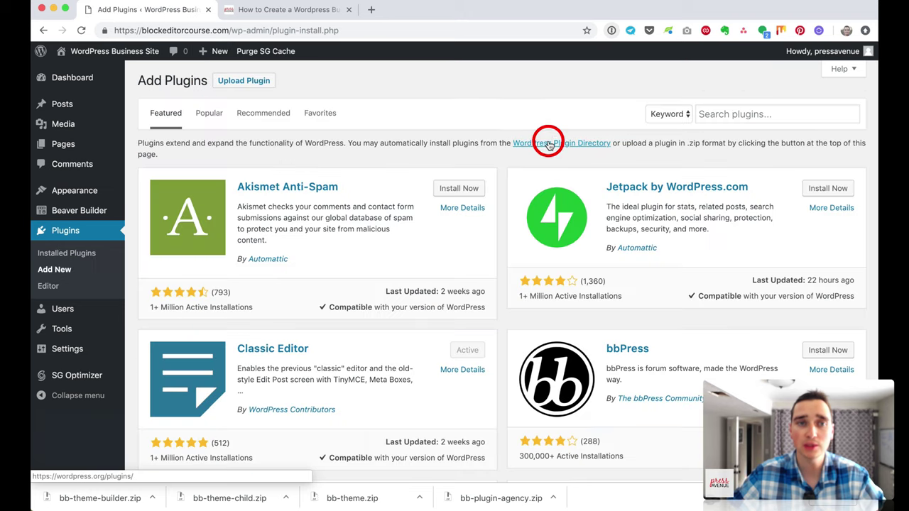
{"action": "left_click", "coordinate": [717, 117]}
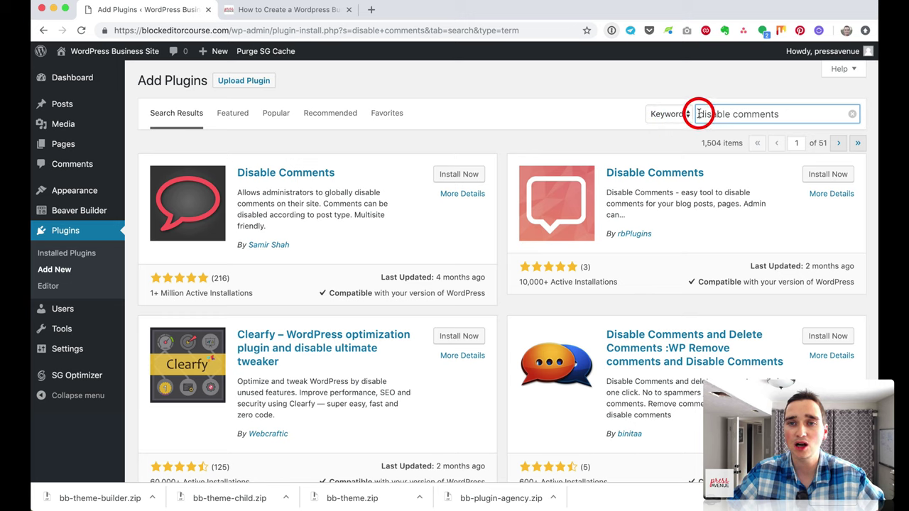
{"action": "left_click_drag", "start_coordinate": [698, 114], "coordinate": [785, 111]}
{"action": "left_click", "coordinate": [781, 112]}
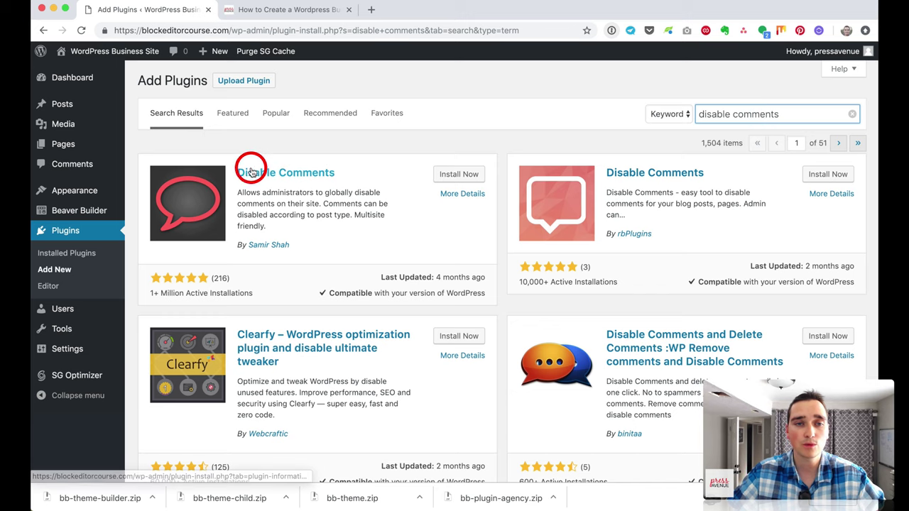
Step: Install and activate the Disable Comments 1.8.0 plugin
{"action": "mouse_move", "coordinate": [181, 183]}
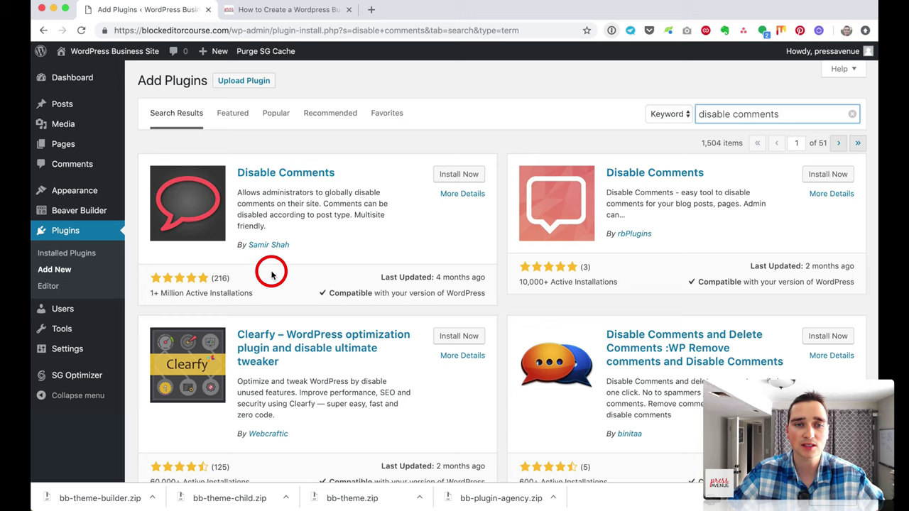
{"action": "left_click", "coordinate": [161, 293]}
{"action": "left_click_drag", "start_coordinate": [161, 293], "coordinate": [234, 291]}
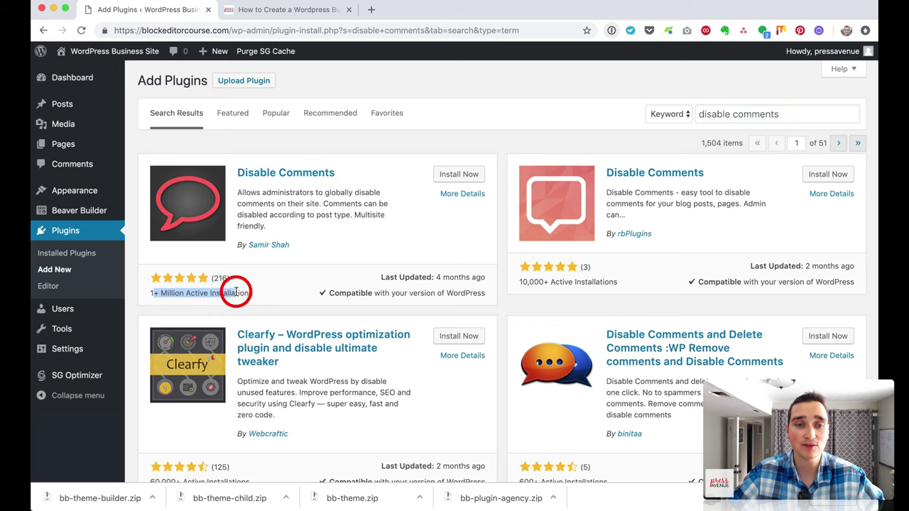
{"action": "left_click", "coordinate": [238, 291]}
{"action": "left_click", "coordinate": [459, 174]}
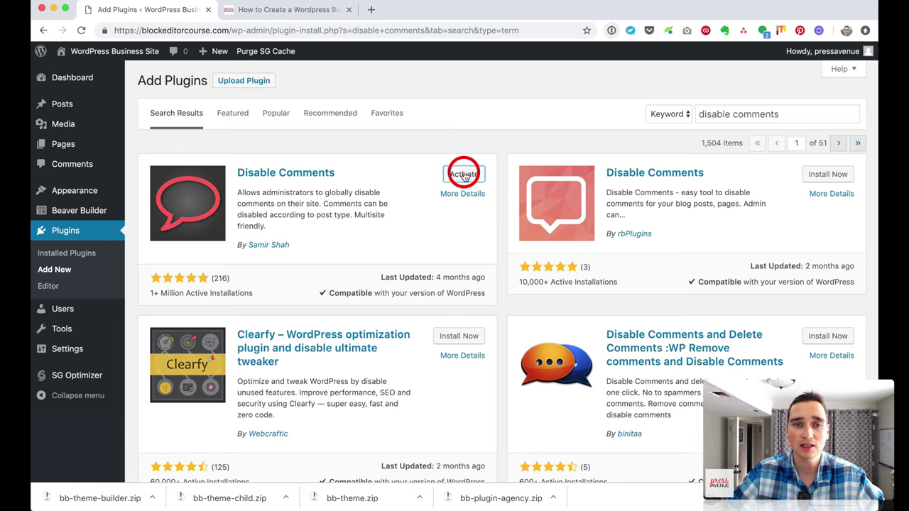
{"action": "left_click", "coordinate": [461, 174]}
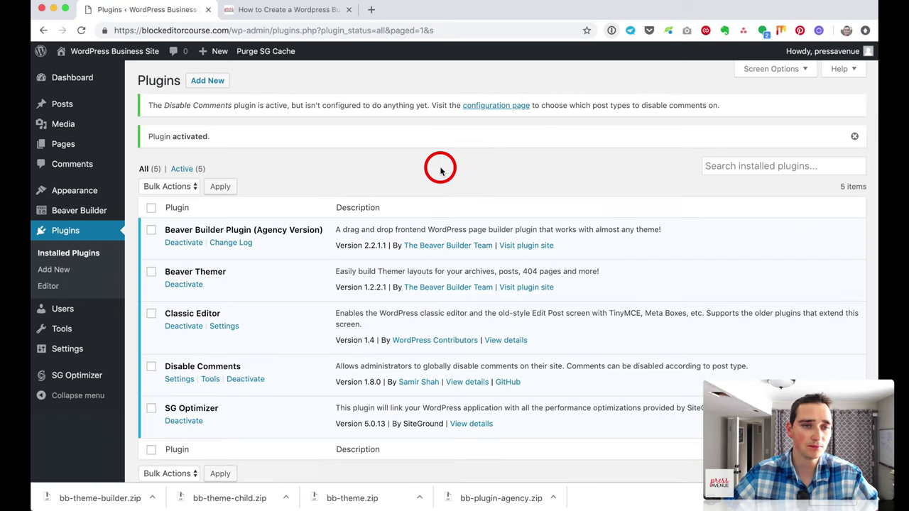
{"action": "left_click", "coordinate": [205, 84]}
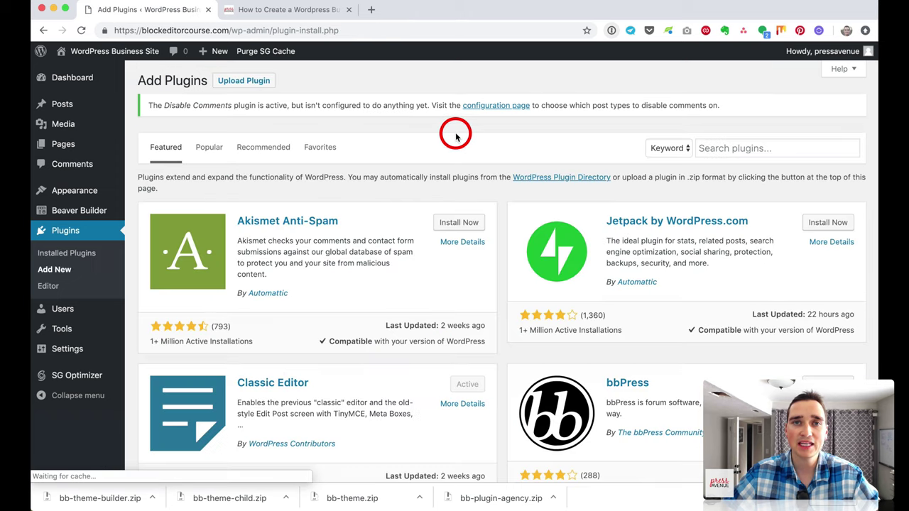
Step: Install and activate Google Analytics Dashboard for WP, declining its ExactMetrics usage tracking
{"action": "left_click", "coordinate": [757, 149]}
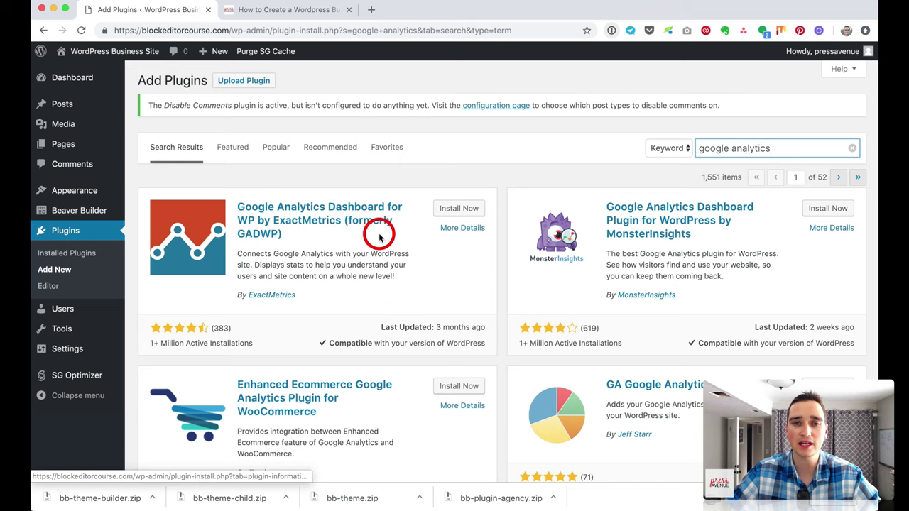
{"action": "left_click", "coordinate": [441, 212]}
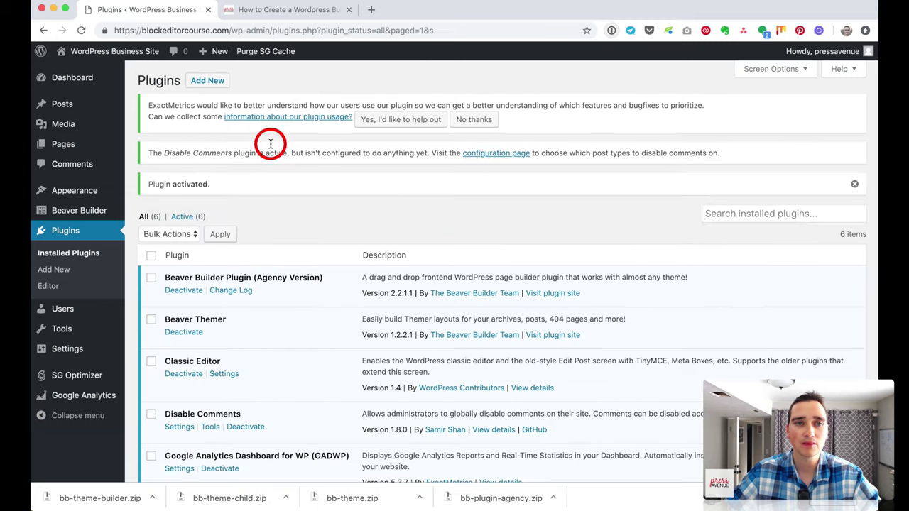
{"action": "left_click_drag", "start_coordinate": [159, 106], "coordinate": [542, 124]}
{"action": "left_click", "coordinate": [531, 125]}
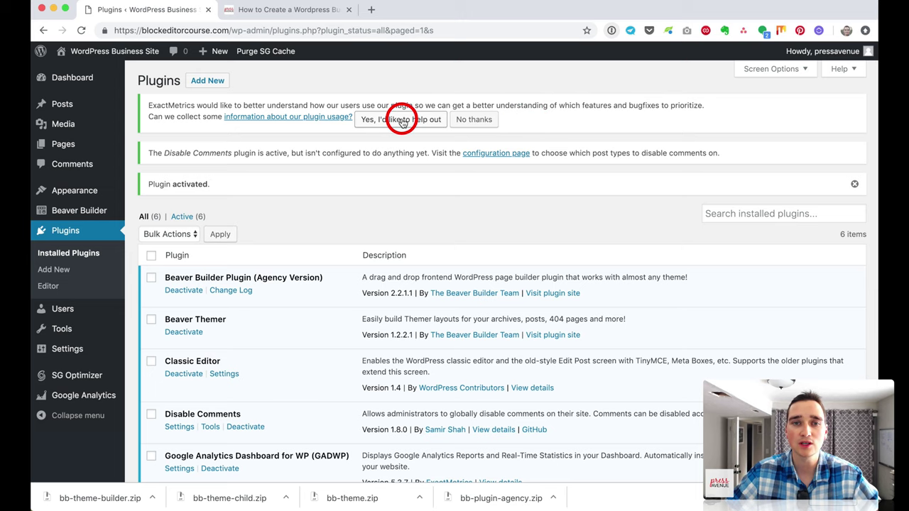
{"action": "left_click", "coordinate": [477, 121]}
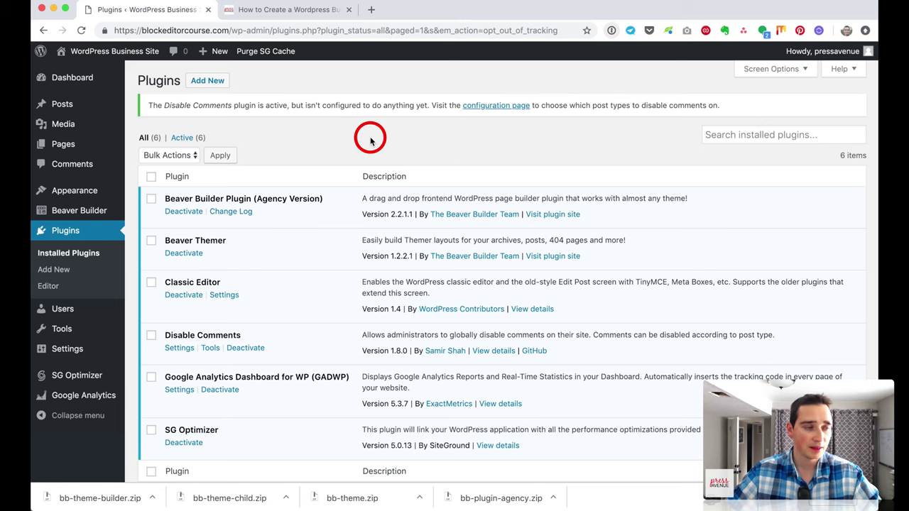
{"action": "left_click", "coordinate": [212, 80]}
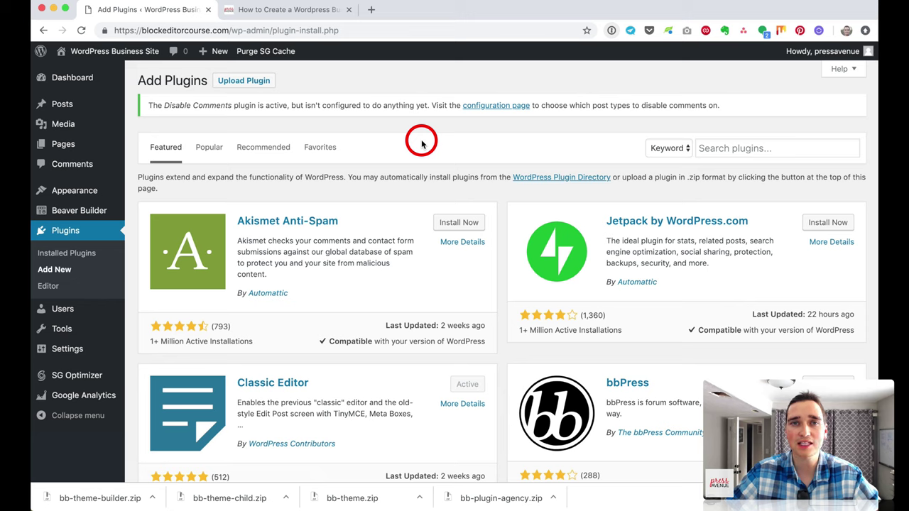
Step: Search 'ninja forms', then install and activate Ninja Forms 3.4.4
{"action": "left_click", "coordinate": [744, 149]}
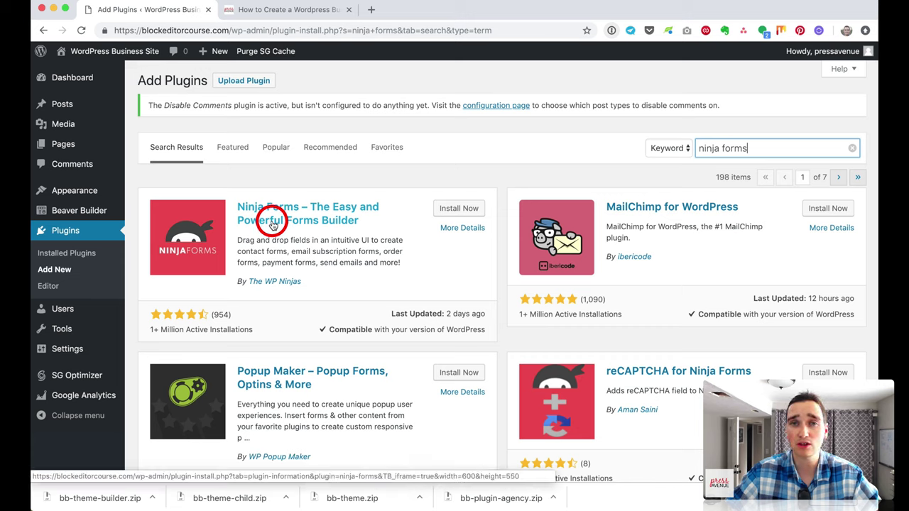
{"action": "left_click", "coordinate": [458, 209]}
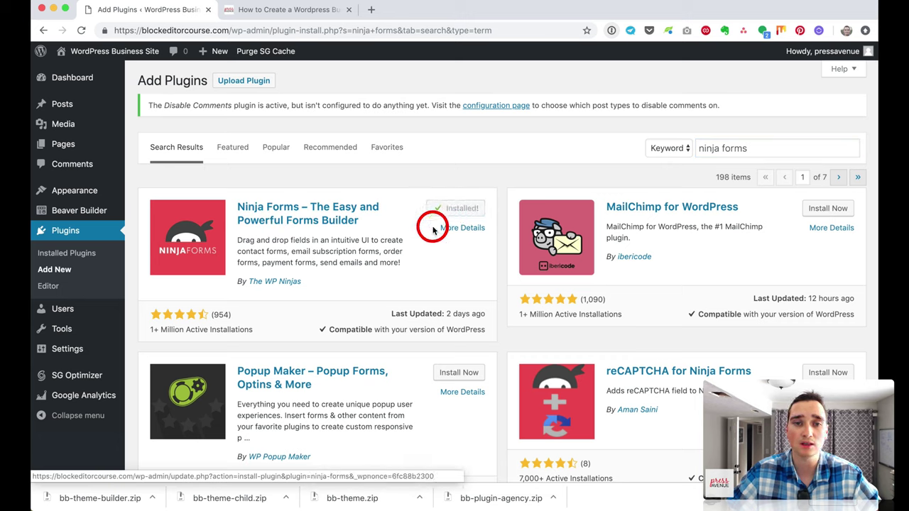
{"action": "left_click", "coordinate": [452, 218]}
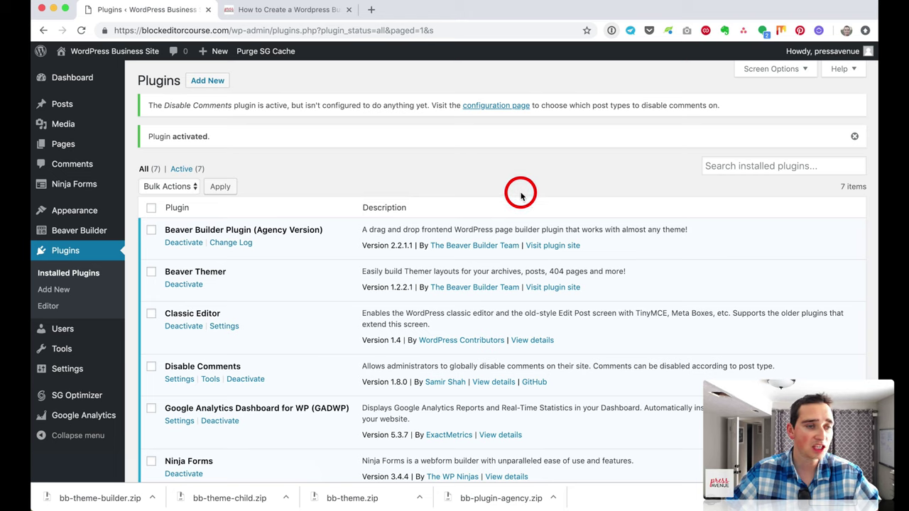
{"action": "left_click", "coordinate": [785, 165]}
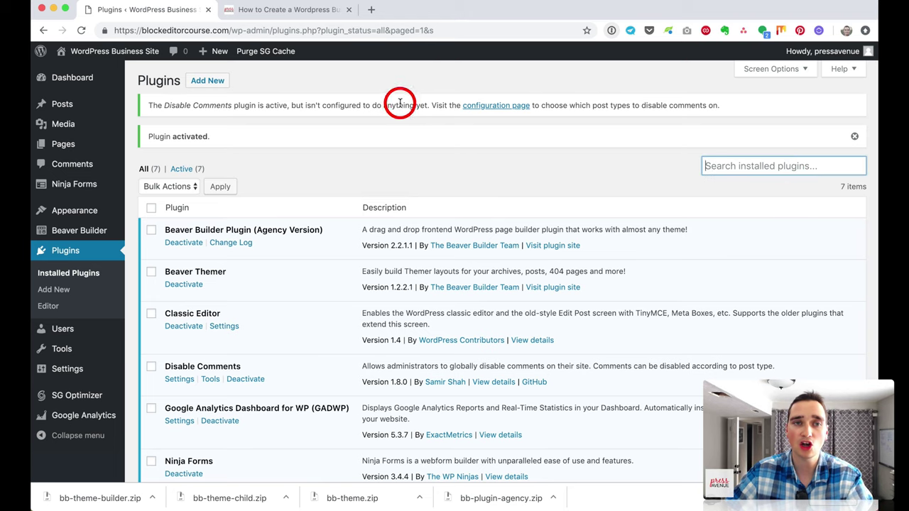
{"action": "left_click", "coordinate": [207, 80]}
Step: Search 'safe redirect', then install and activate Safe Redirect Manager
{"action": "left_click", "coordinate": [741, 148]}
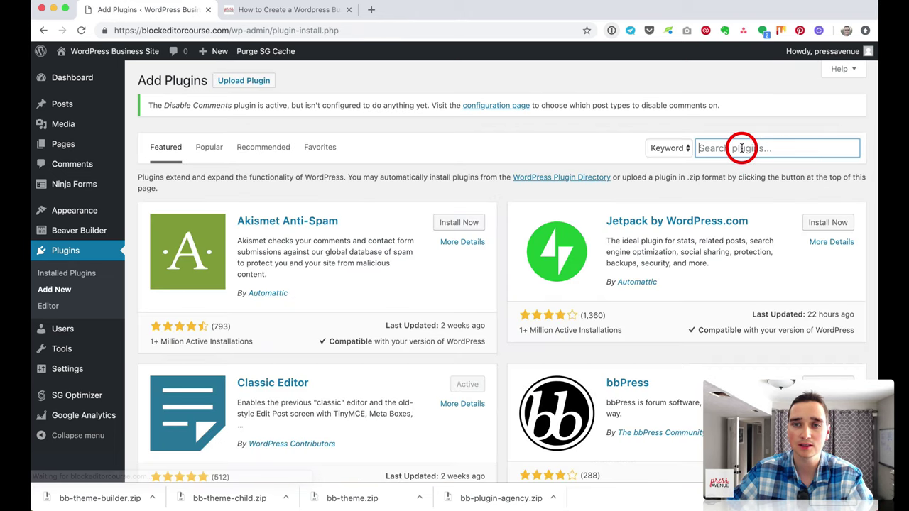
{"action": "type", "text": "safe redirect"}
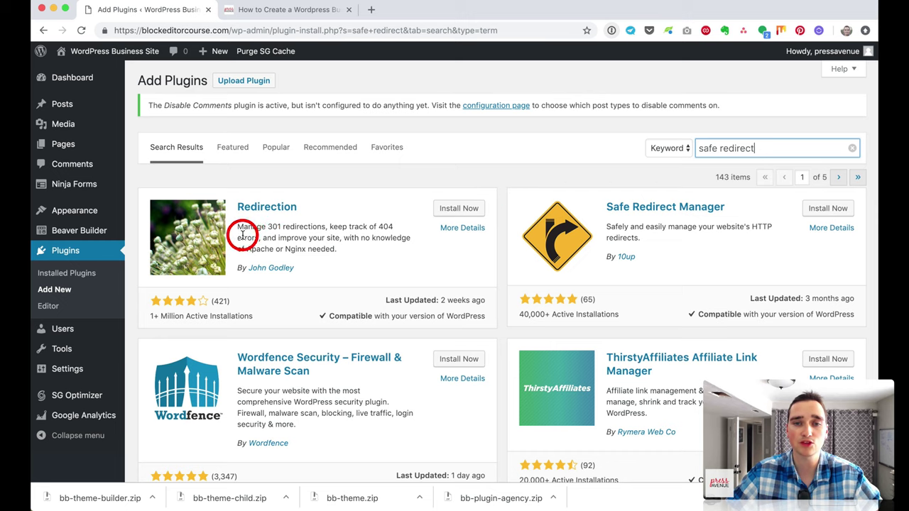
{"action": "left_click", "coordinate": [825, 209]}
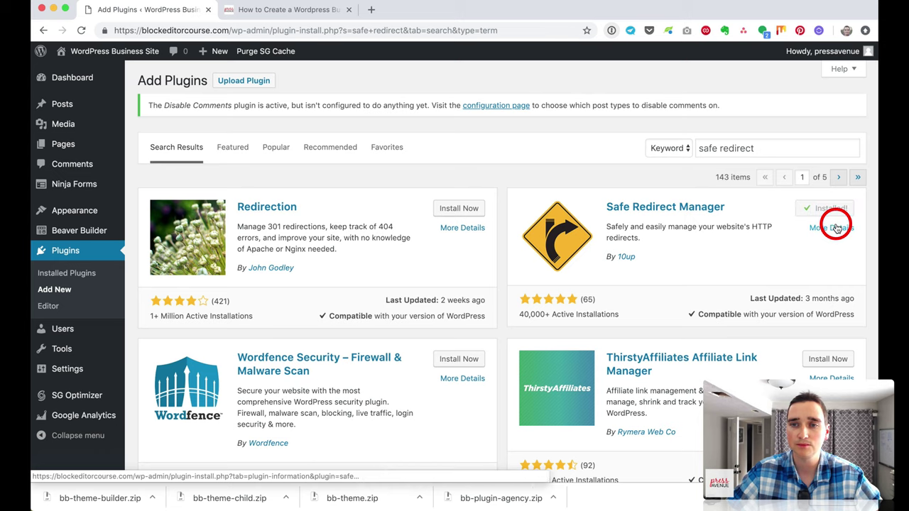
{"action": "left_click", "coordinate": [831, 207]}
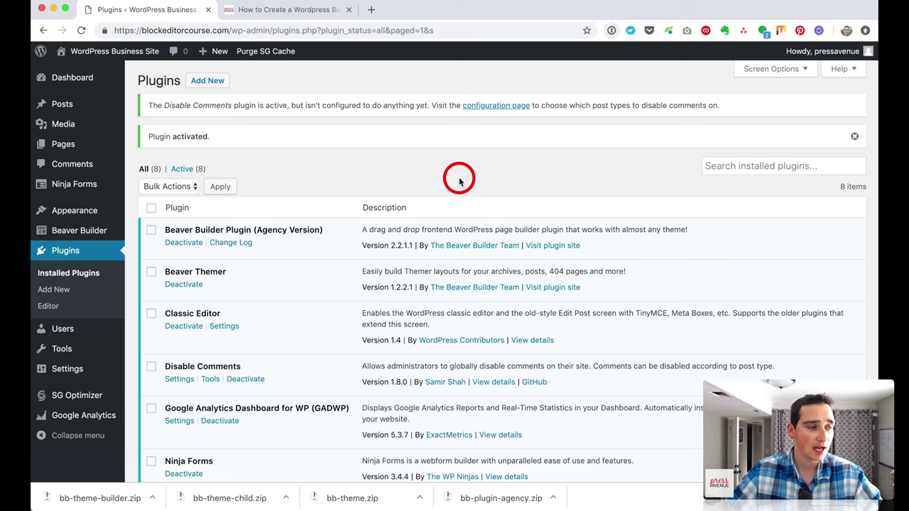
{"action": "left_click", "coordinate": [208, 80]}
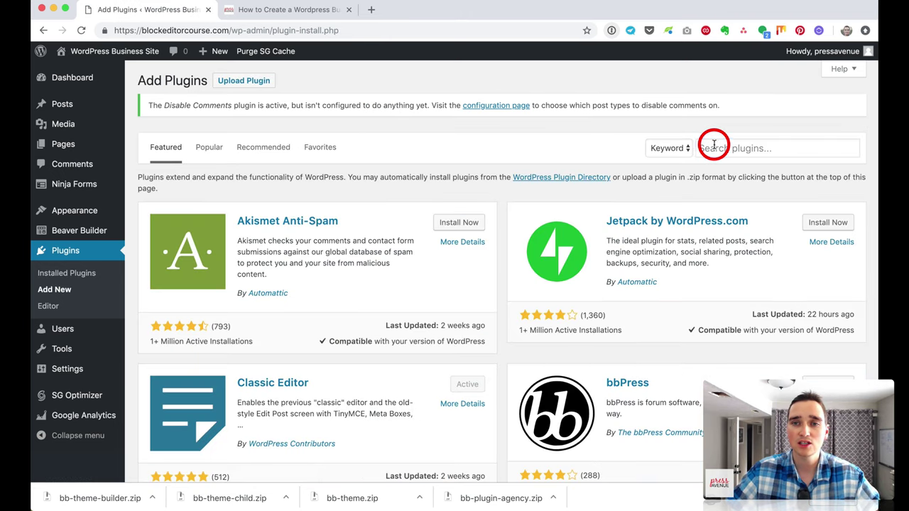
Step: Search 'social warfare', then install and activate the Social Warfare sharing plugin
{"action": "left_click", "coordinate": [713, 146]}
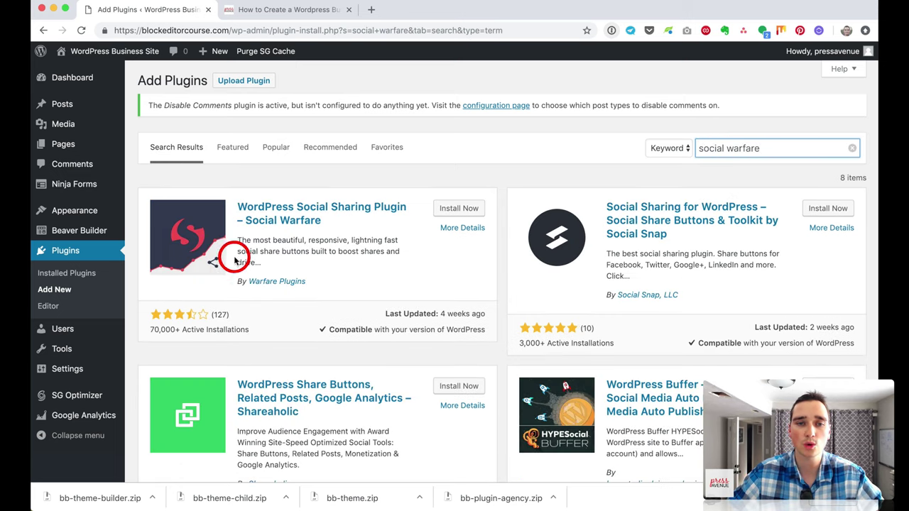
{"action": "left_click", "coordinate": [460, 208]}
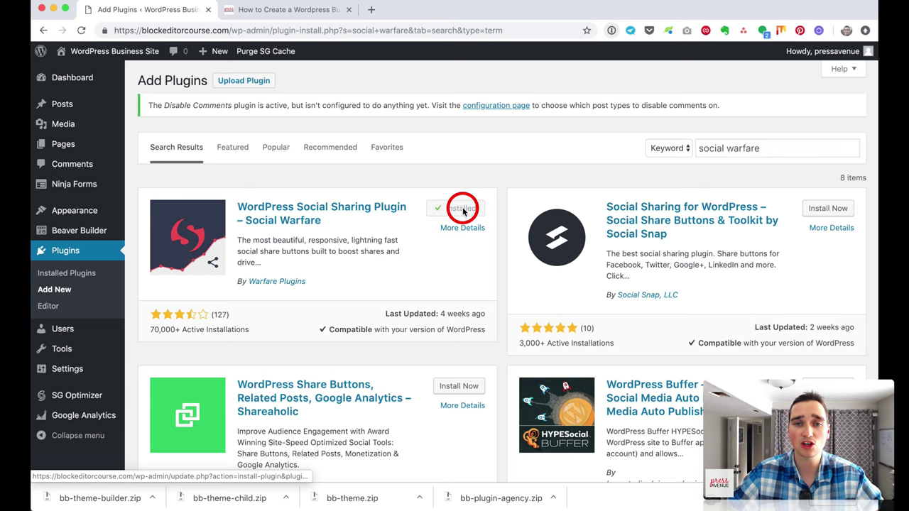
{"action": "left_click", "coordinate": [468, 210]}
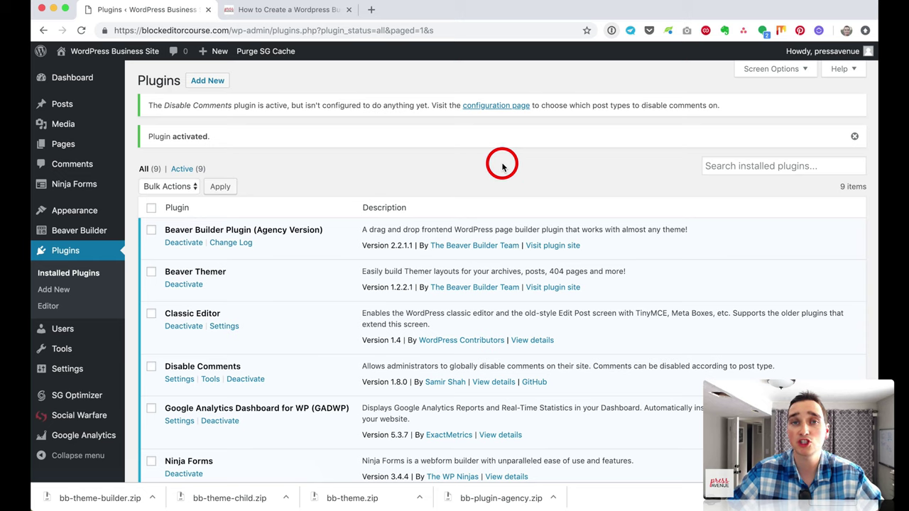
{"action": "left_click", "coordinate": [210, 80]}
Step: Search 'yoast', then install and activate Yoast SEO
{"action": "left_click", "coordinate": [734, 149]}
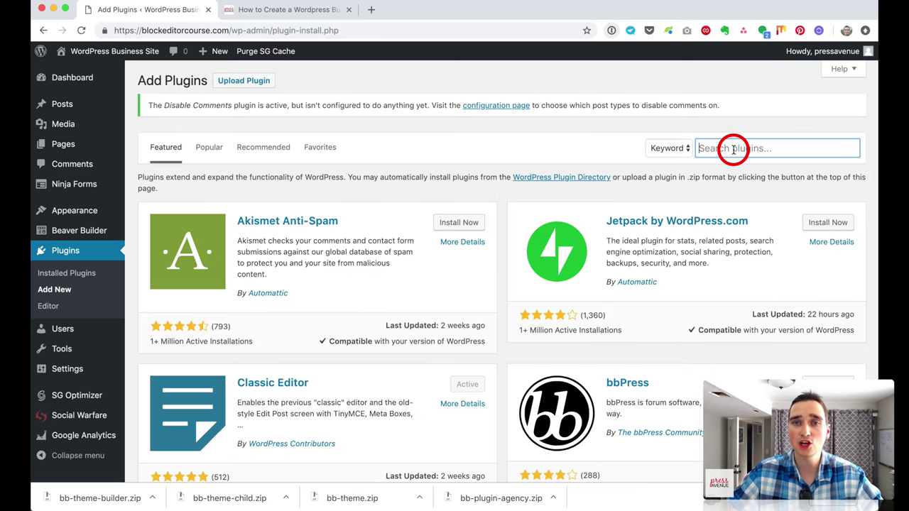
{"action": "type", "text": "yo"}
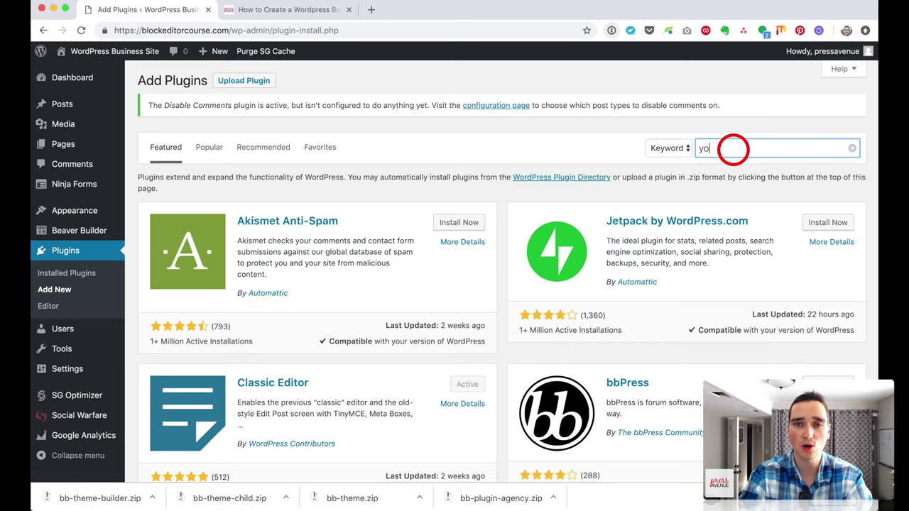
{"action": "type", "text": "ast"}
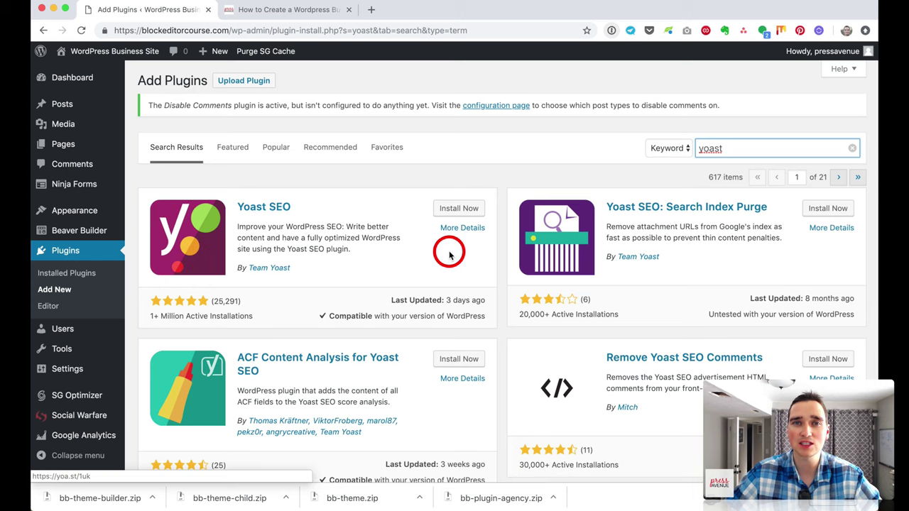
{"action": "scroll", "coordinate": [452, 213], "scroll_direction": "down", "scroll_amount": 1}
{"action": "left_click", "coordinate": [452, 212]}
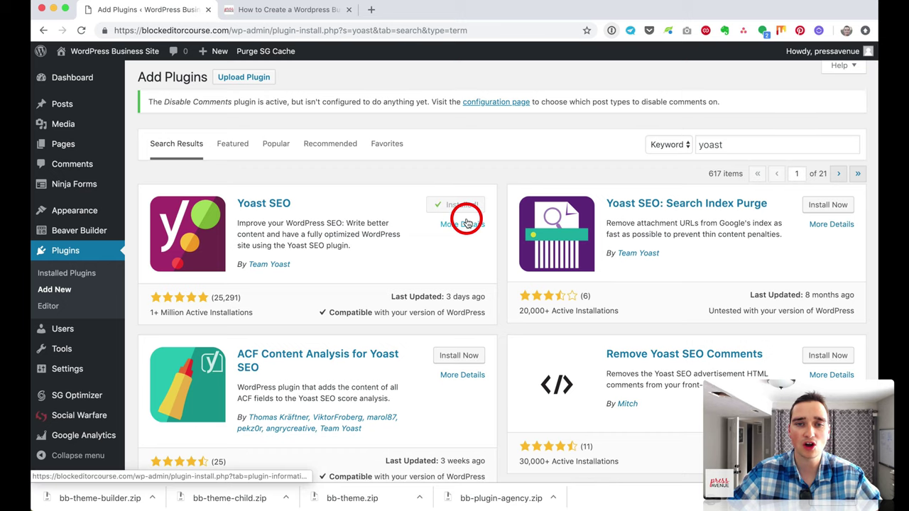
{"action": "left_click", "coordinate": [461, 206]}
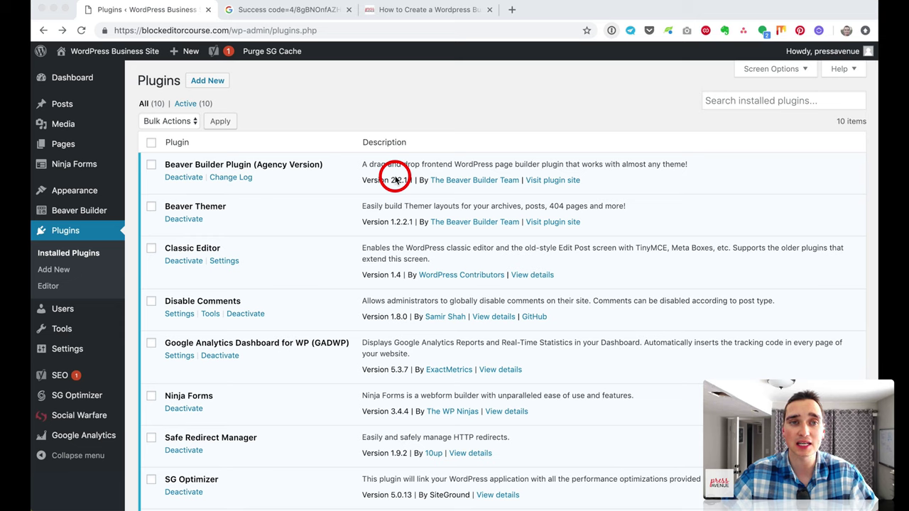
Step: Visit the live site's front end and scroll through its homepage
{"action": "left_click", "coordinate": [142, 53]}
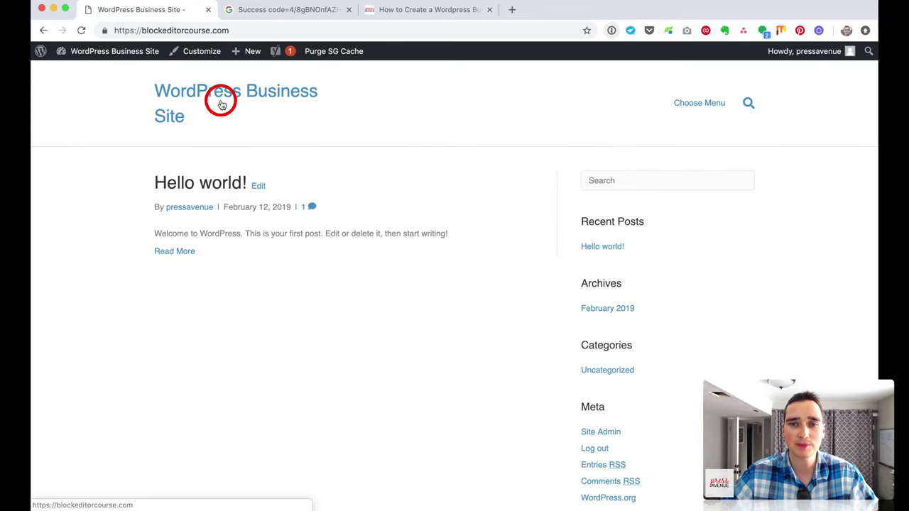
{"action": "scroll", "coordinate": [381, 191], "scroll_direction": "down", "scroll_amount": 2}
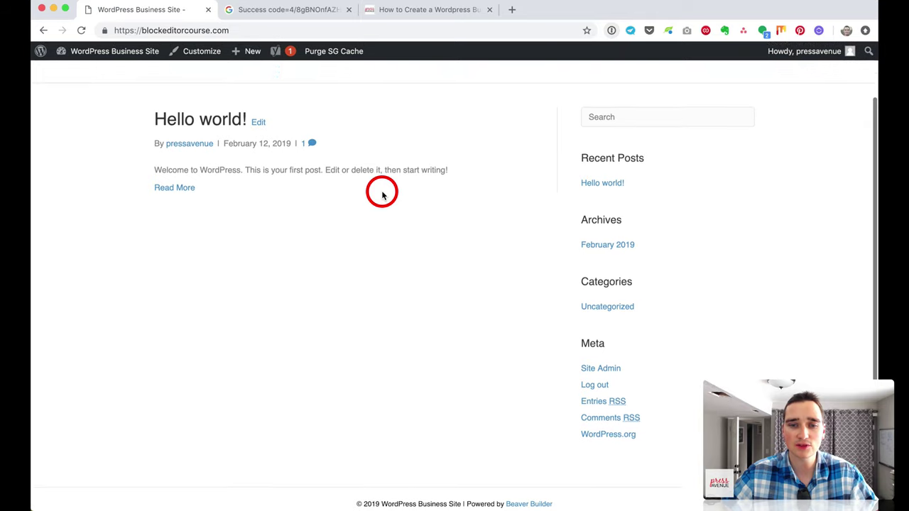
{"action": "scroll", "coordinate": [377, 189], "scroll_direction": "up", "scroll_amount": 2}
{"action": "scroll", "coordinate": [377, 189], "scroll_direction": "down", "scroll_amount": 3}
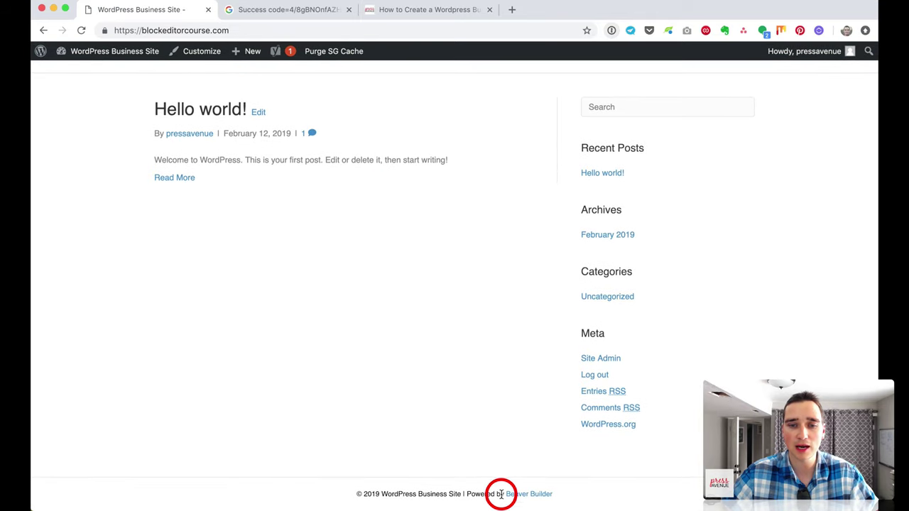
{"action": "scroll", "coordinate": [315, 237], "scroll_direction": "up", "scroll_amount": 2}
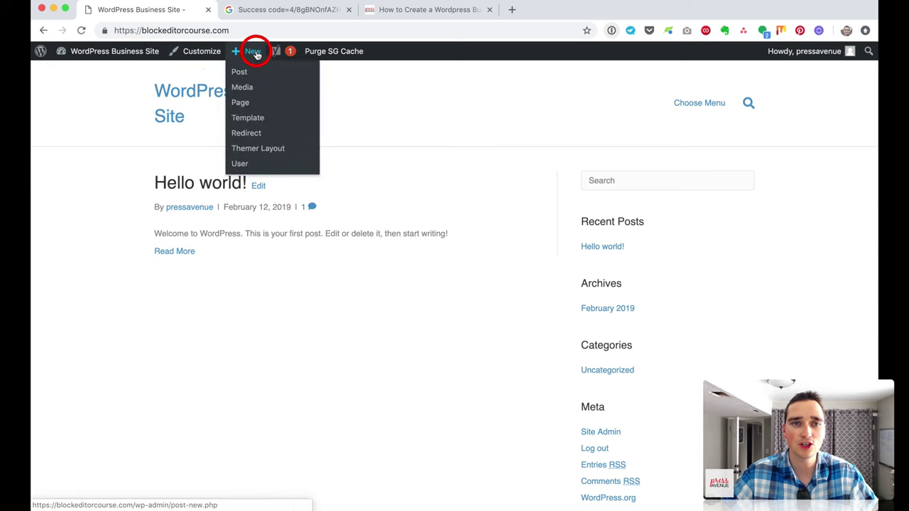
Step: Open the Customizer from the admin bar
{"action": "mouse_move", "coordinate": [290, 54]}
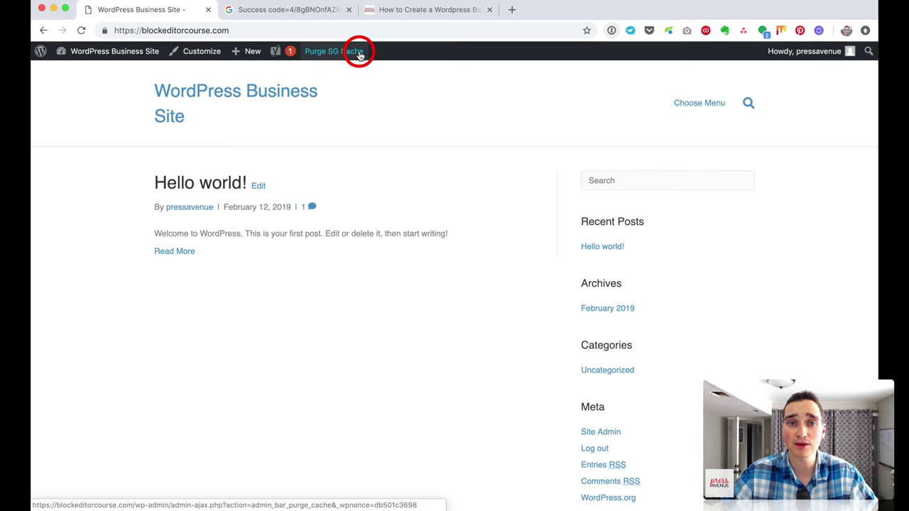
{"action": "mouse_move", "coordinate": [805, 60]}
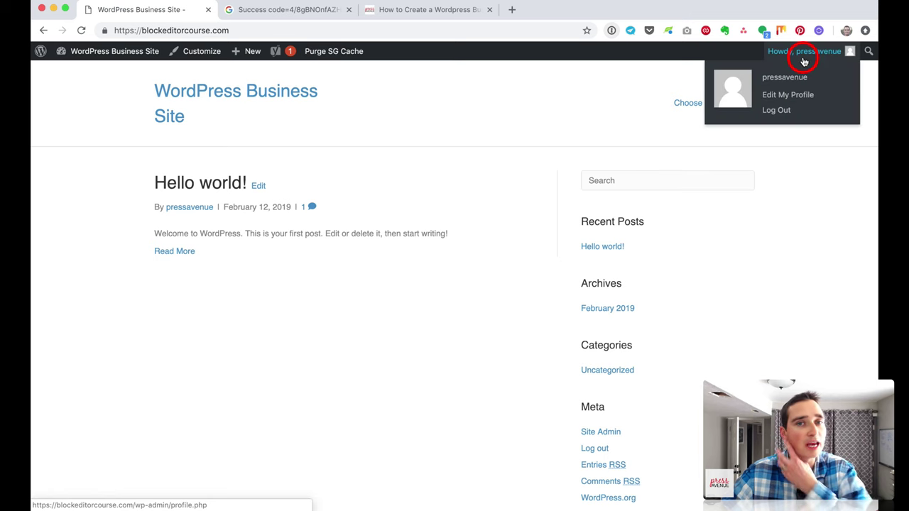
{"action": "left_click", "coordinate": [203, 54]}
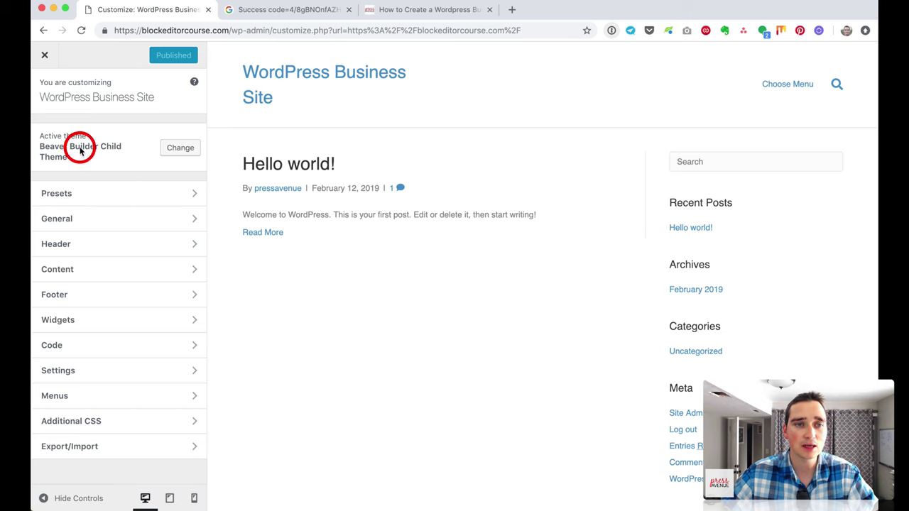
Step: Browse the installed themes, then preview the Stripe preset
{"action": "left_click", "coordinate": [183, 149]}
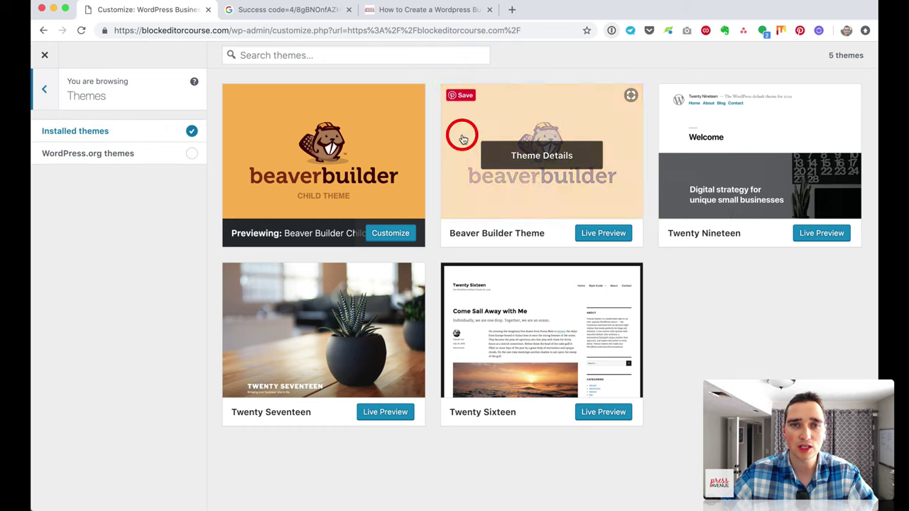
{"action": "left_click", "coordinate": [44, 90]}
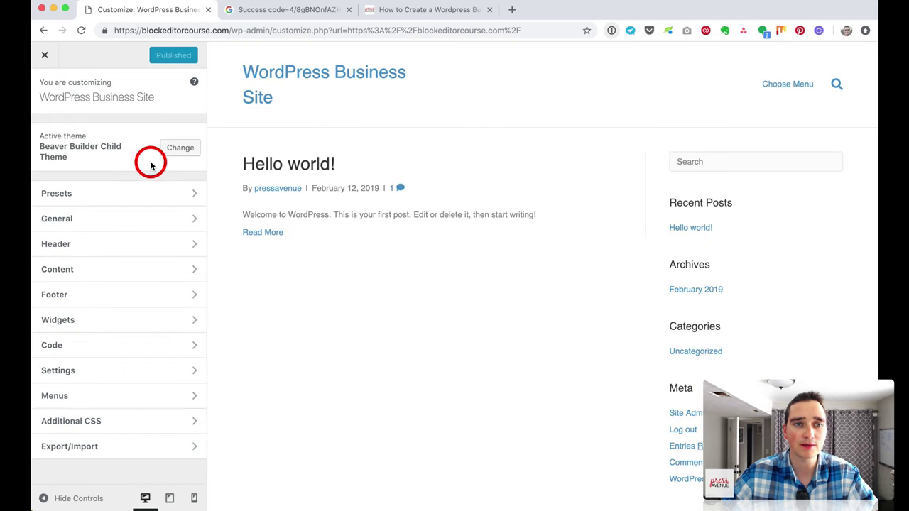
{"action": "left_click", "coordinate": [147, 197]}
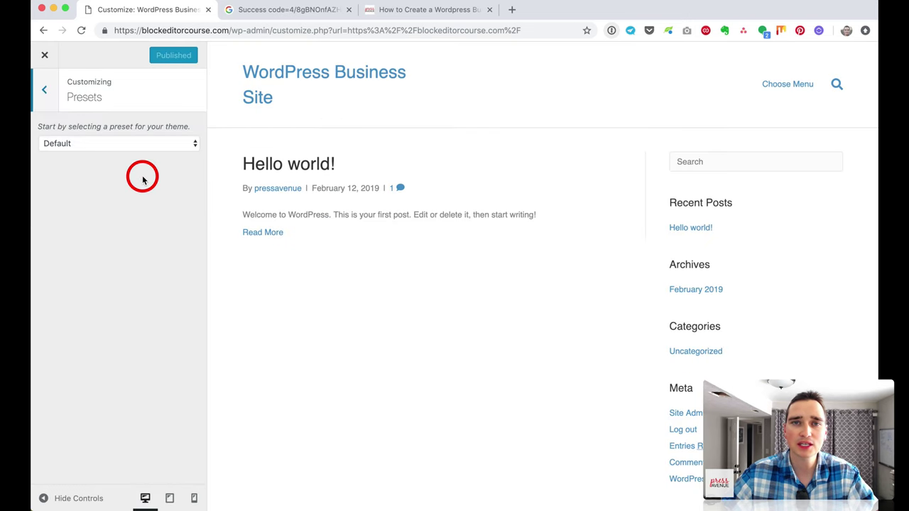
{"action": "left_click", "coordinate": [145, 146]}
{"action": "left_click", "coordinate": [149, 196]}
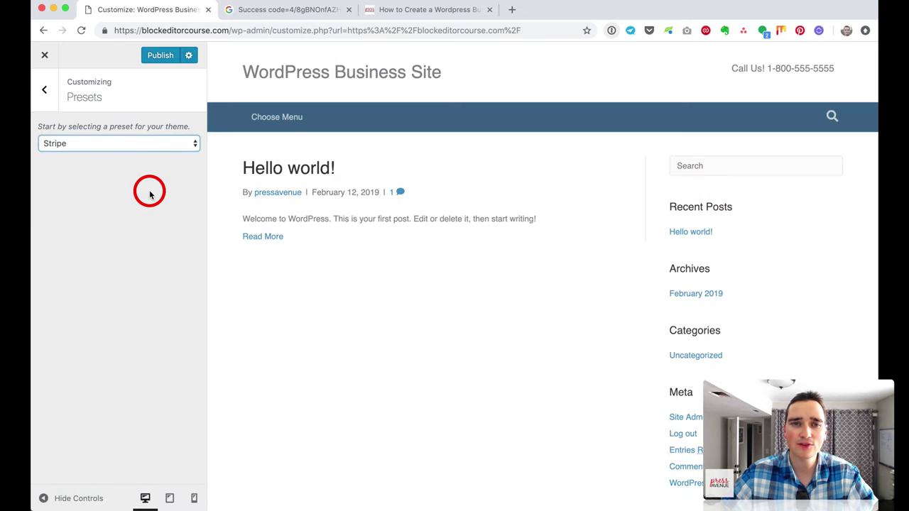
{"action": "scroll", "coordinate": [365, 238], "scroll_direction": "down", "scroll_amount": 2}
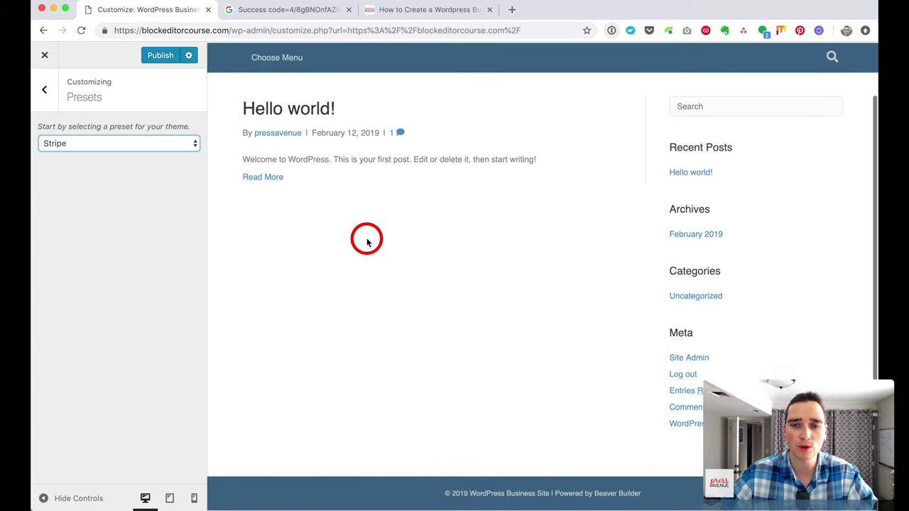
{"action": "scroll", "coordinate": [365, 239], "scroll_direction": "up", "scroll_amount": 2}
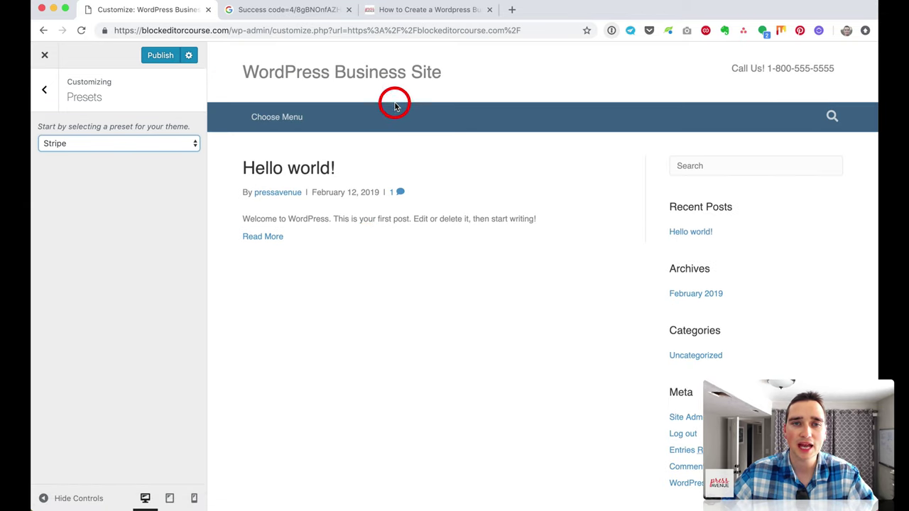
Step: Preview the Premier and Midnight presets, then revert the preset to Default
{"action": "left_click", "coordinate": [164, 145]}
{"action": "left_click", "coordinate": [161, 162]}
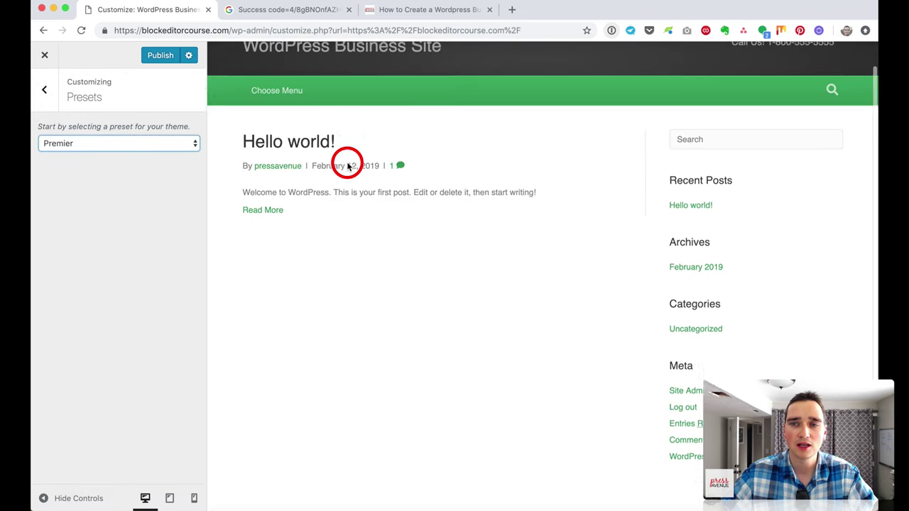
{"action": "left_click", "coordinate": [107, 143]}
{"action": "left_click", "coordinate": [121, 165]}
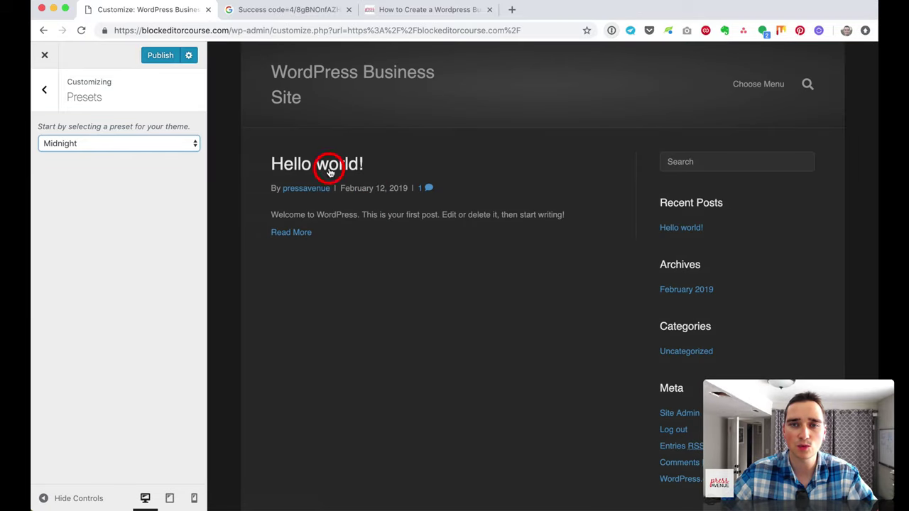
{"action": "left_click", "coordinate": [110, 143]}
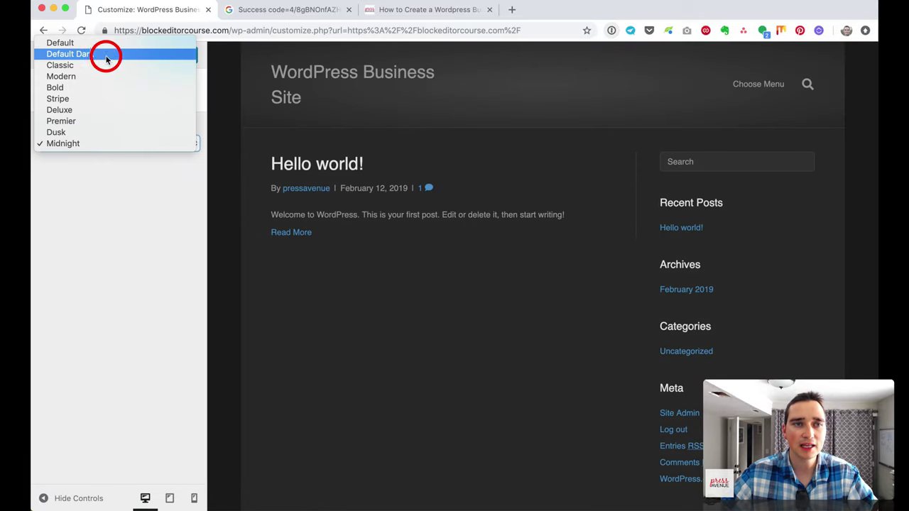
{"action": "left_click", "coordinate": [105, 46]}
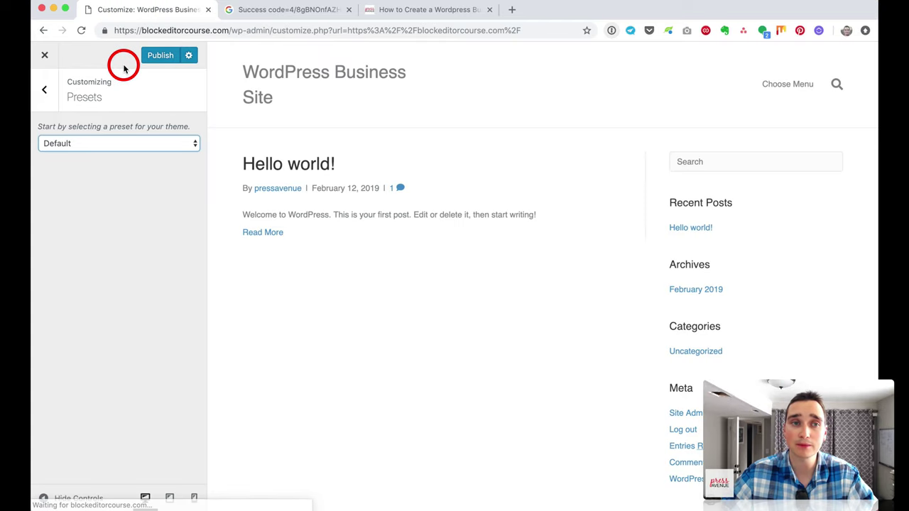
{"action": "left_click", "coordinate": [47, 91]}
{"action": "left_click", "coordinate": [111, 224]}
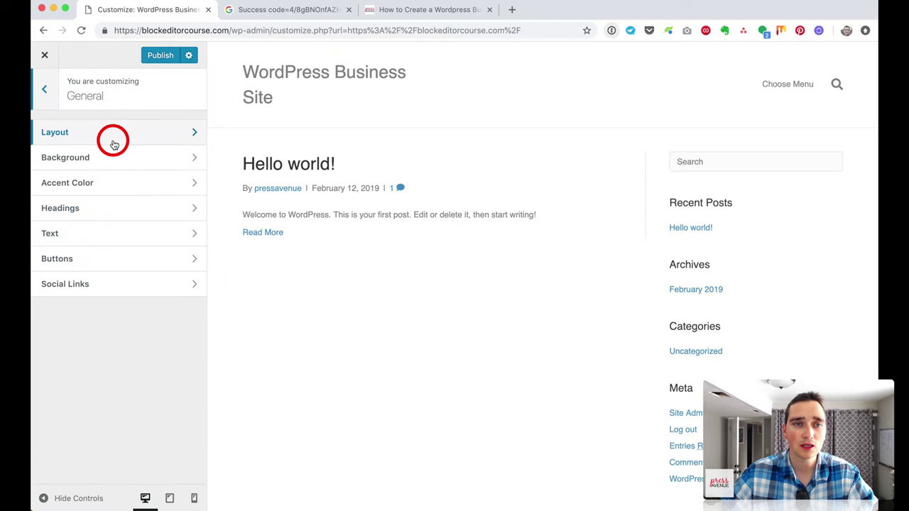
Step: Keep the layout width at Full Width and Scroll To Top disabled
{"action": "left_click", "coordinate": [148, 139]}
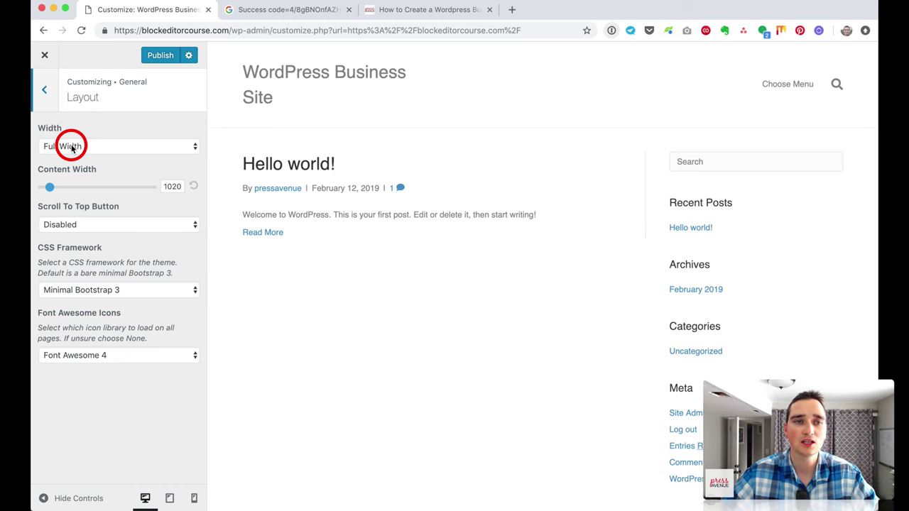
{"action": "left_click", "coordinate": [72, 147]}
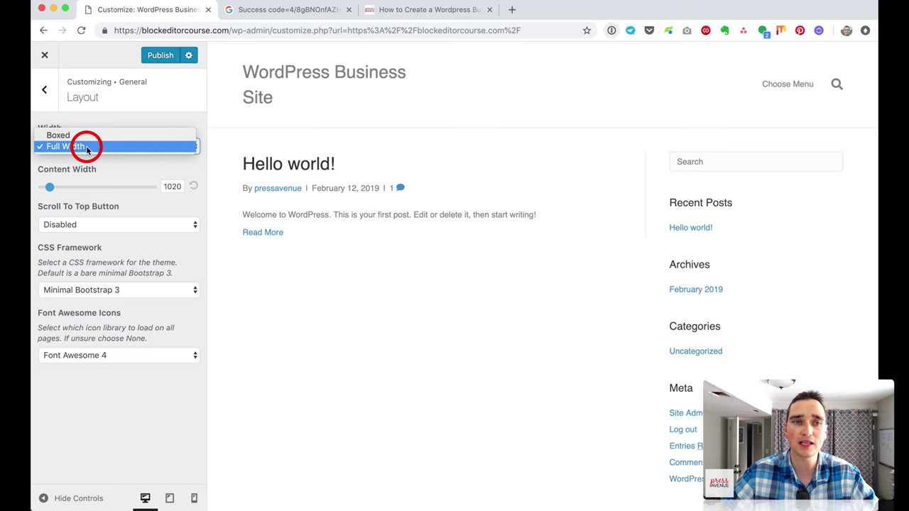
{"action": "left_click", "coordinate": [88, 150]}
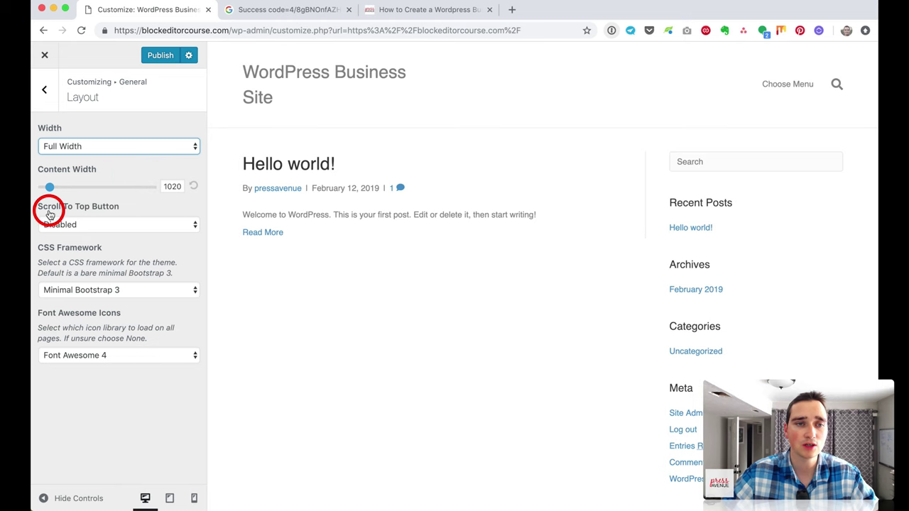
{"action": "left_click", "coordinate": [120, 222]}
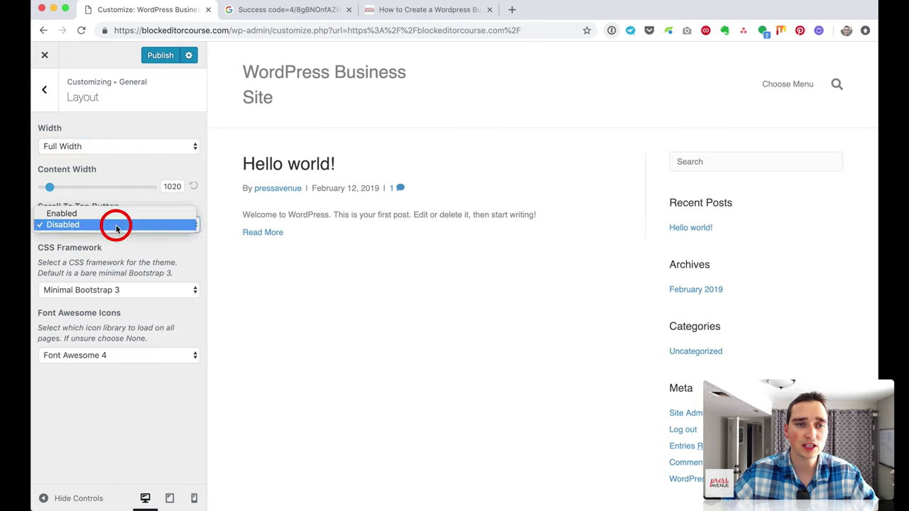
{"action": "left_click", "coordinate": [154, 260]}
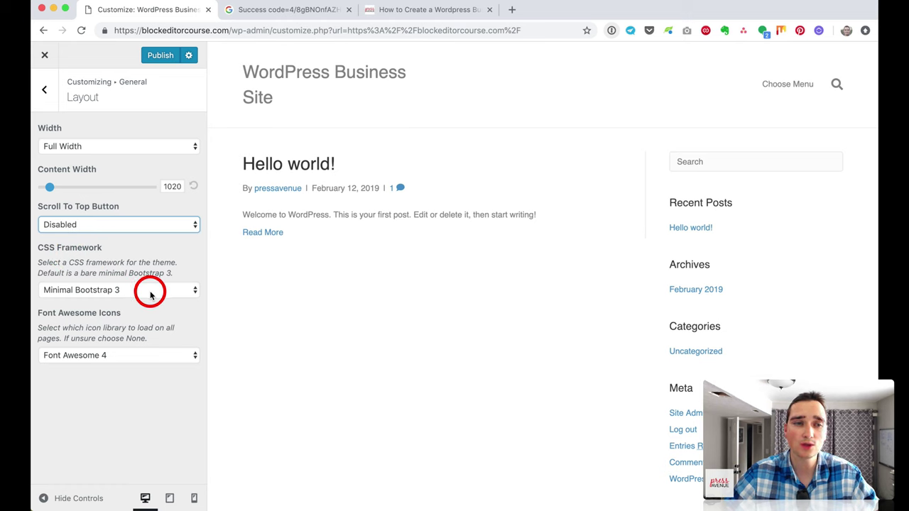
Step: Set CSS Framework to Full Bootstrap 4 and Font Awesome Icons to Font Awesome 5
{"action": "left_click", "coordinate": [73, 290]}
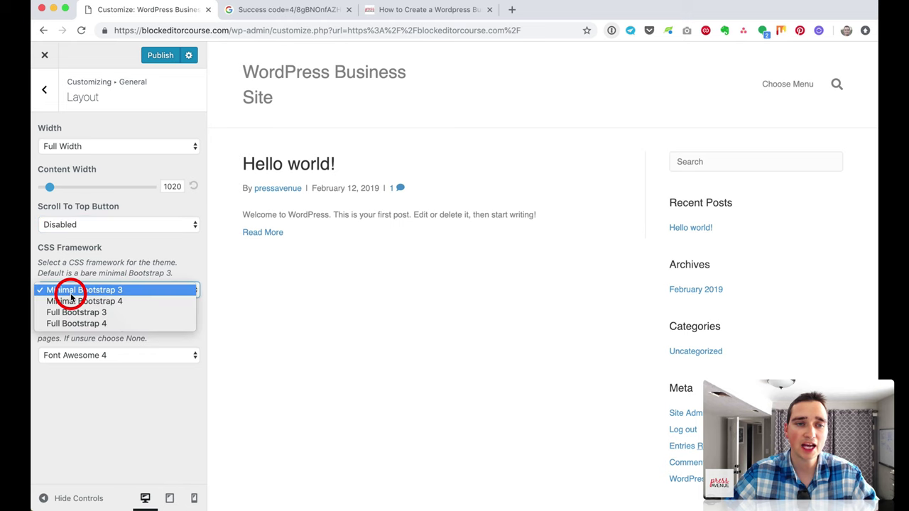
{"action": "left_click", "coordinate": [162, 325]}
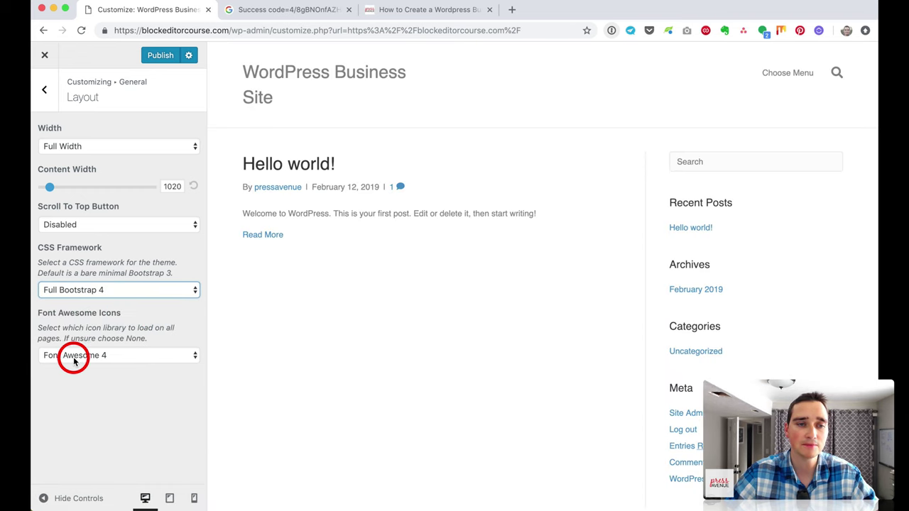
{"action": "left_click", "coordinate": [74, 362]}
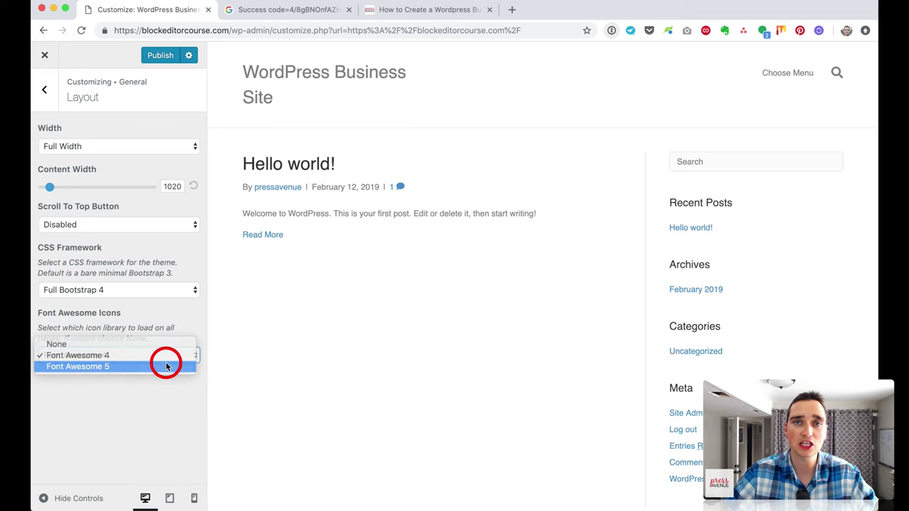
{"action": "left_click", "coordinate": [166, 366]}
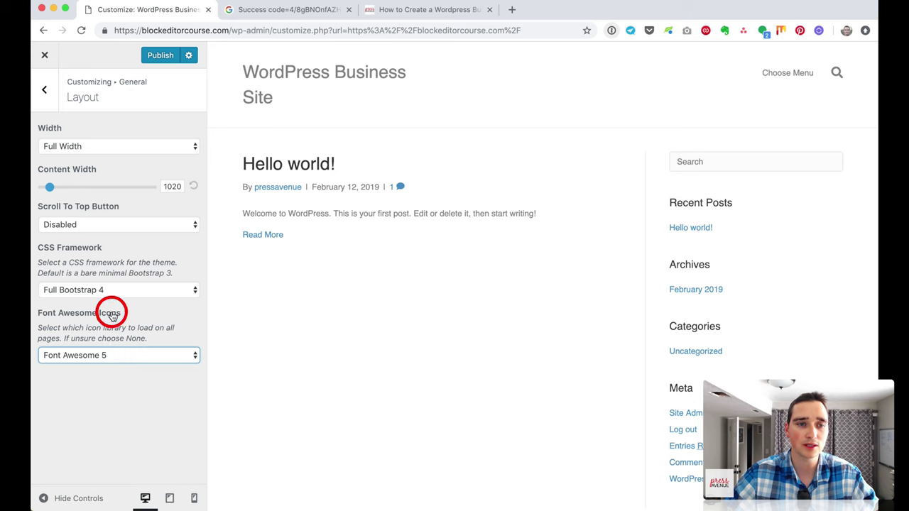
{"action": "left_click", "coordinate": [44, 89]}
{"action": "left_click", "coordinate": [126, 157]}
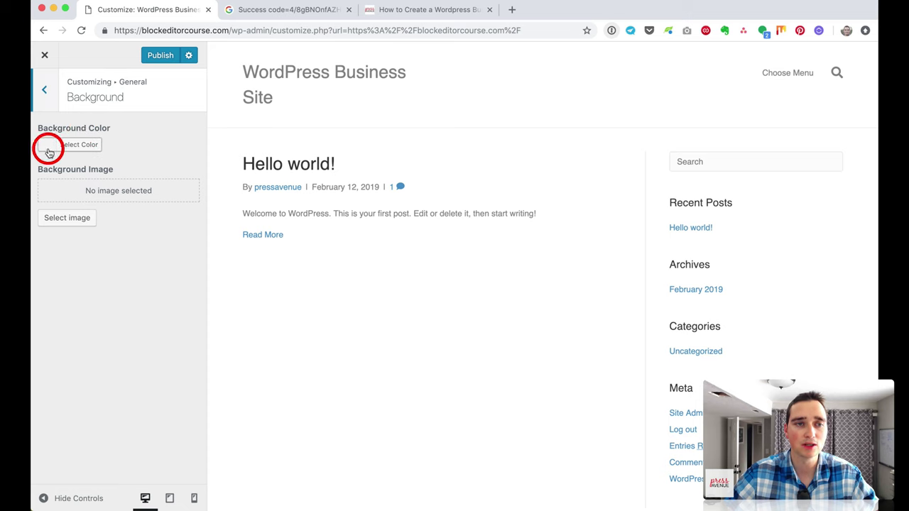
Step: Set the site background colour to white (#ffffff) and leave the background image empty
{"action": "left_click", "coordinate": [94, 145]}
{"action": "left_click", "coordinate": [63, 280]}
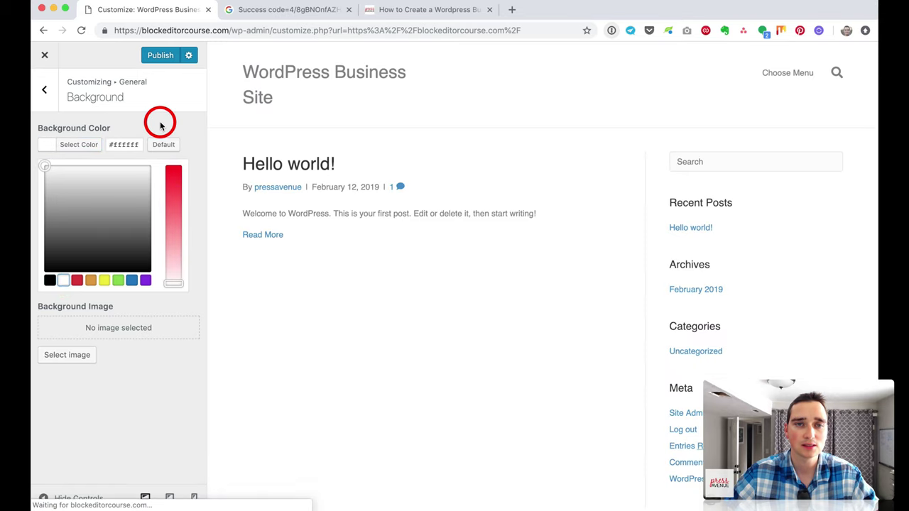
{"action": "left_click", "coordinate": [167, 115]}
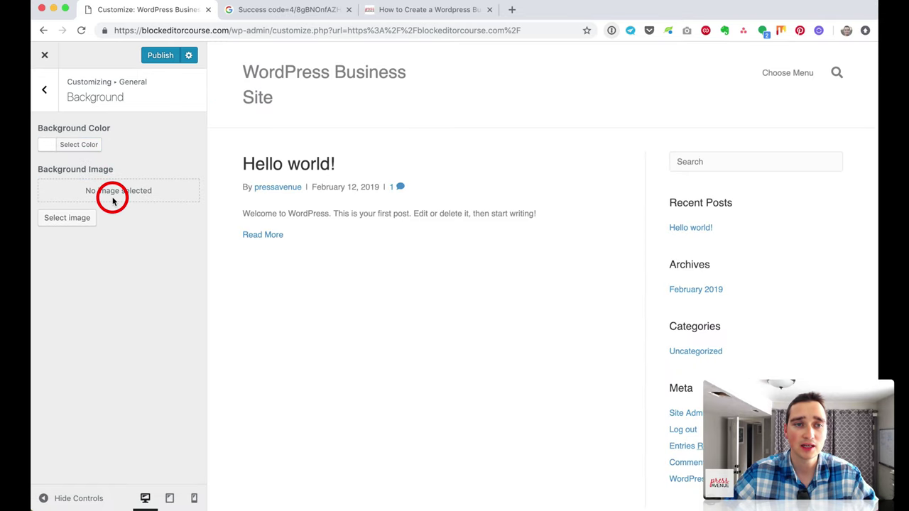
{"action": "left_click", "coordinate": [82, 223]}
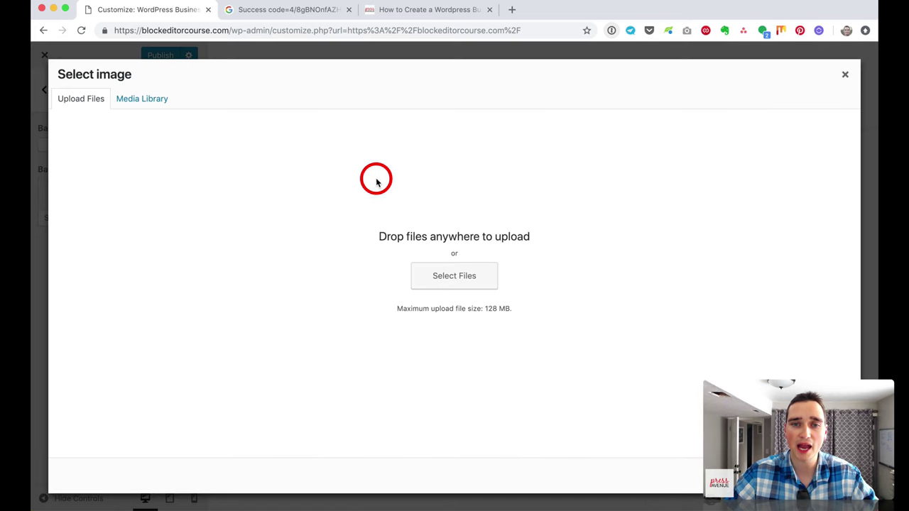
{"action": "left_click", "coordinate": [846, 76]}
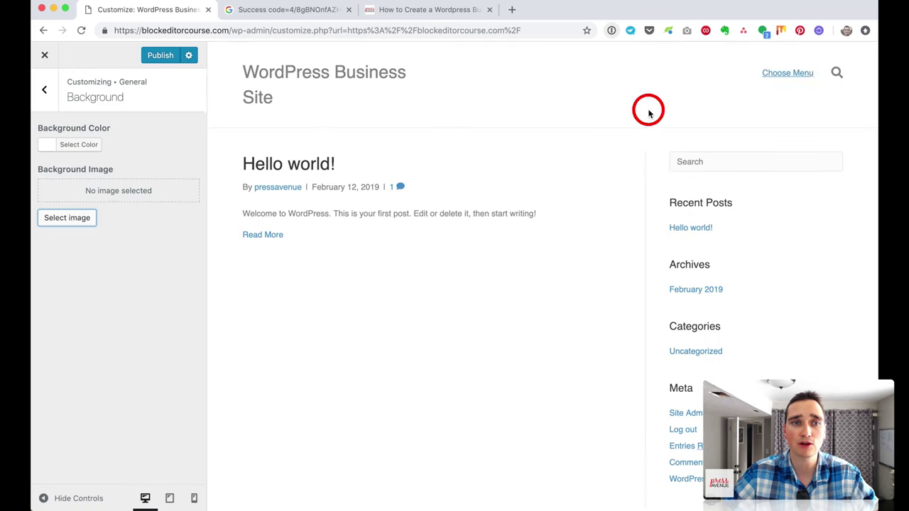
{"action": "left_click", "coordinate": [49, 100]}
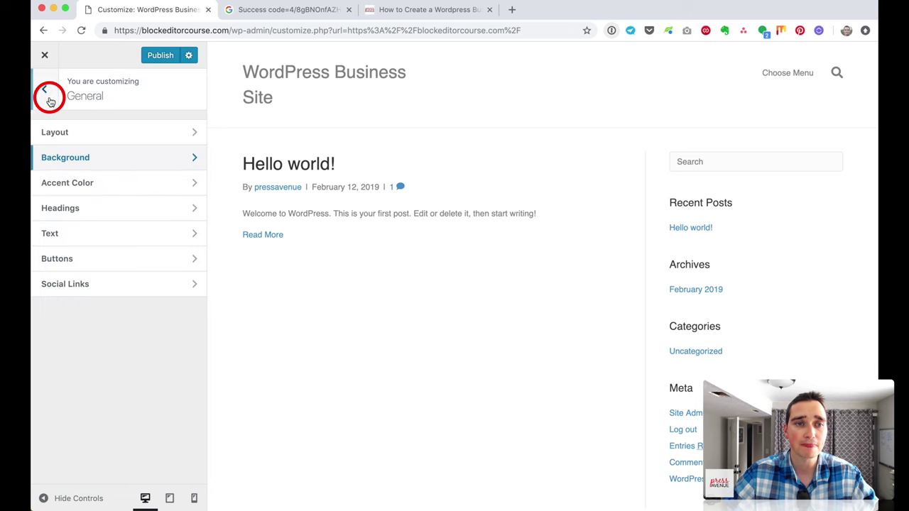
Step: Change the accent colour from default blue to bright pink #ef3281
{"action": "left_click", "coordinate": [115, 183]}
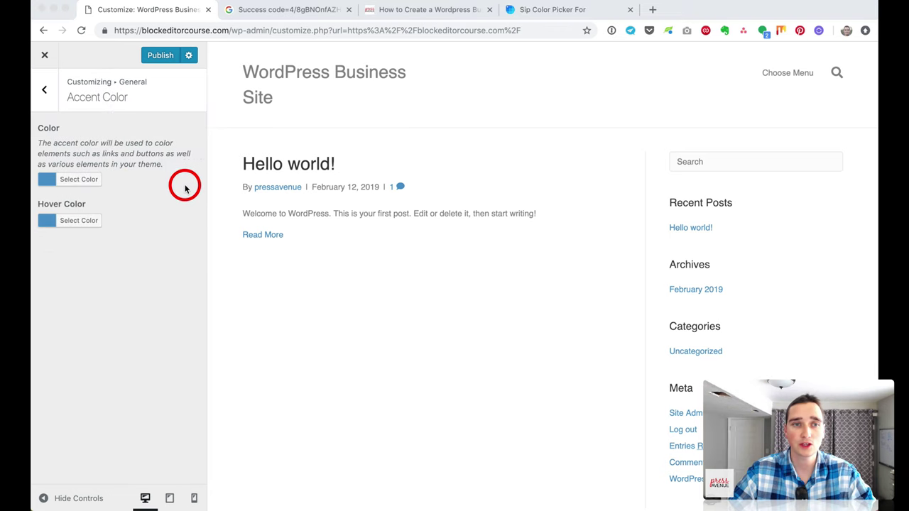
{"action": "left_click", "coordinate": [91, 180]}
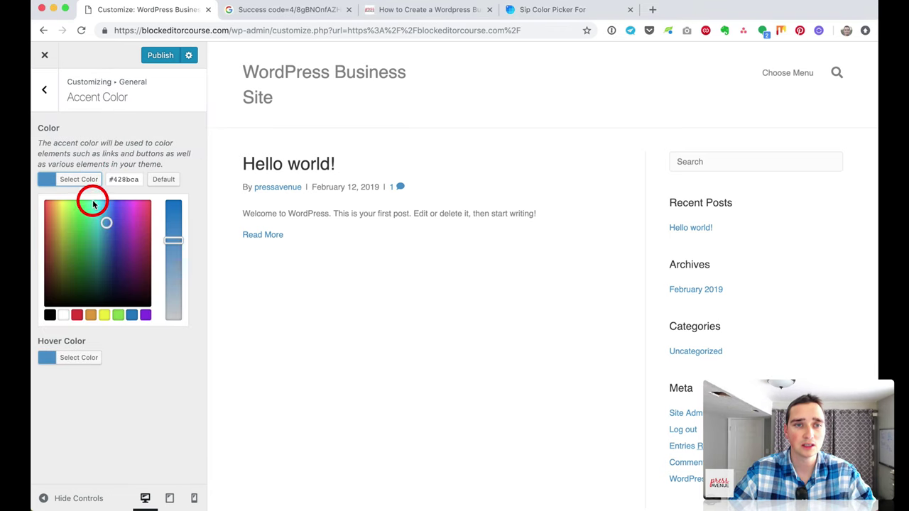
{"action": "left_click_drag", "start_coordinate": [112, 179], "coordinate": [122, 179]}
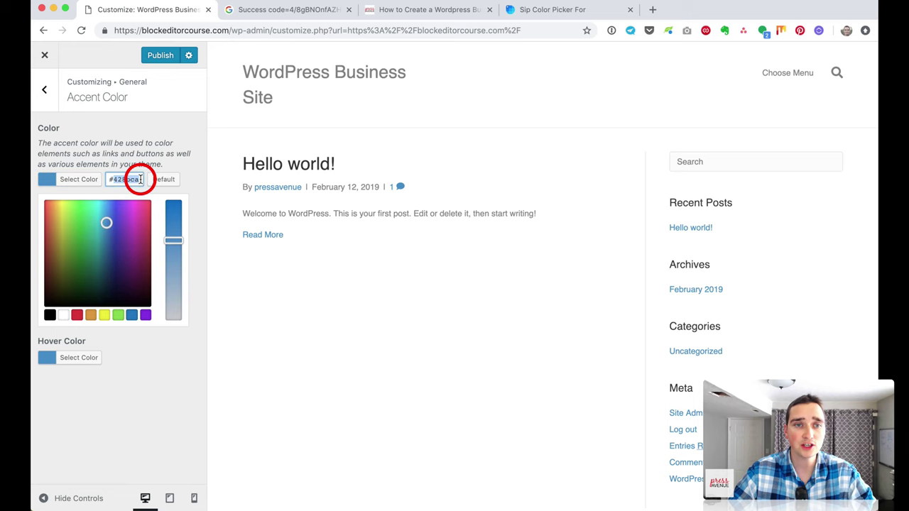
{"action": "left_click_drag", "start_coordinate": [118, 218], "coordinate": [142, 208]}
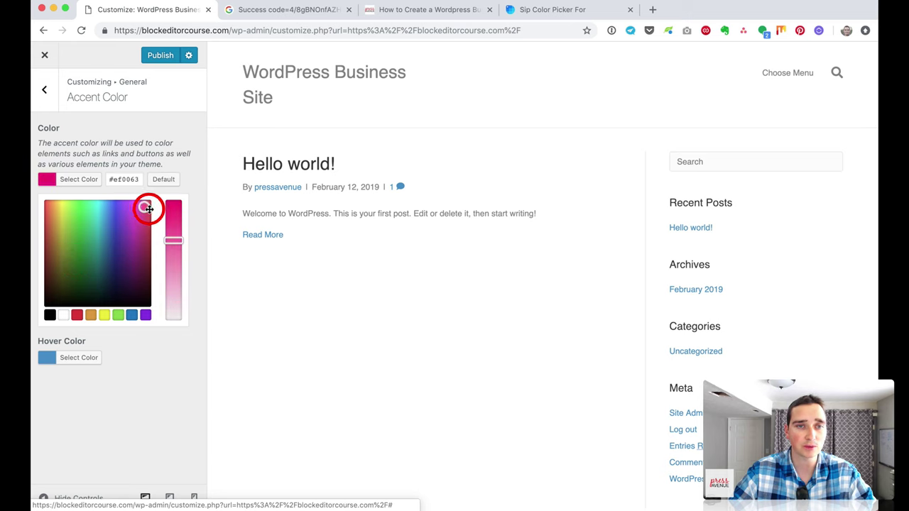
{"action": "mouse_move", "coordinate": [174, 240]}
{"action": "left_mouse_down"}
{"action": "mouse_move", "coordinate": [174, 202]}
{"action": "mouse_move", "coordinate": [177, 300]}
{"action": "mouse_move", "coordinate": [175, 227]}
{"action": "left_mouse_up"}
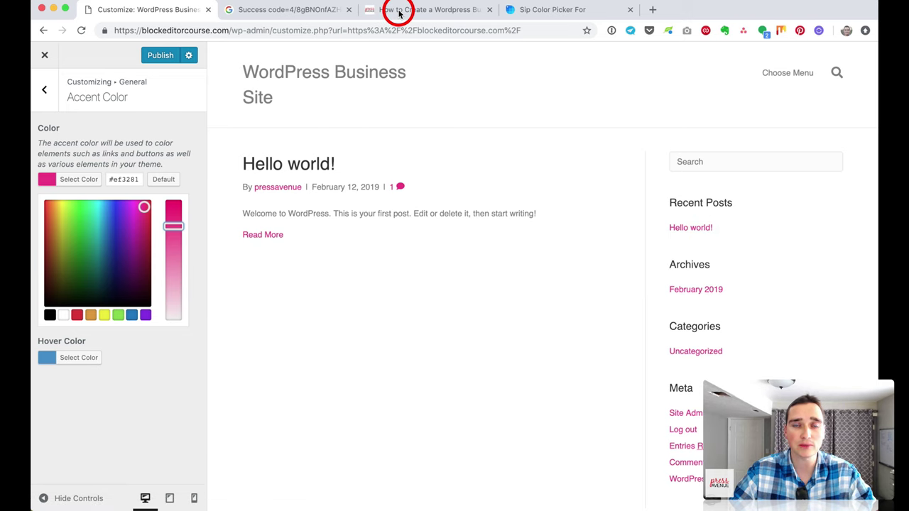
Step: Sample the Press Avenue logo's red (#EA2731) with the Sip colour loupe
{"action": "left_click", "coordinate": [399, 10]}
{"action": "scroll", "coordinate": [310, 87], "scroll_direction": "up", "scroll_amount": 6}
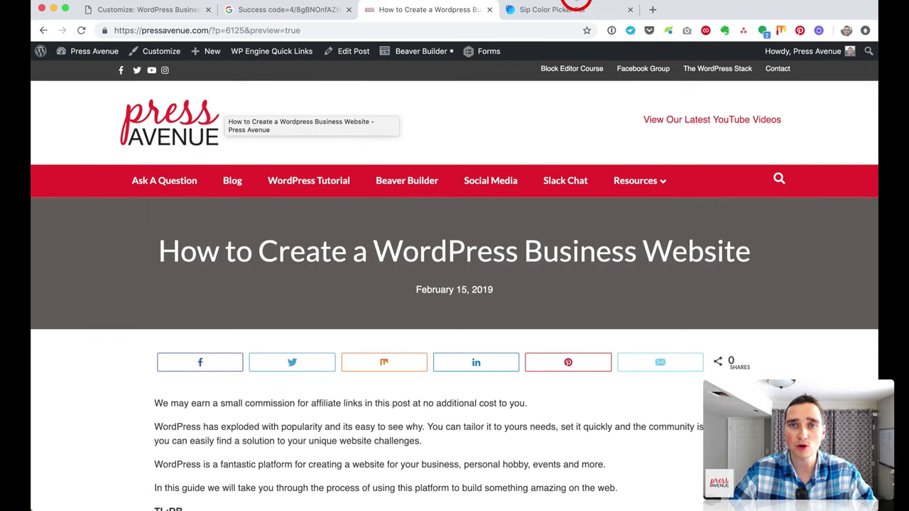
{"action": "left_click", "coordinate": [577, 12]}
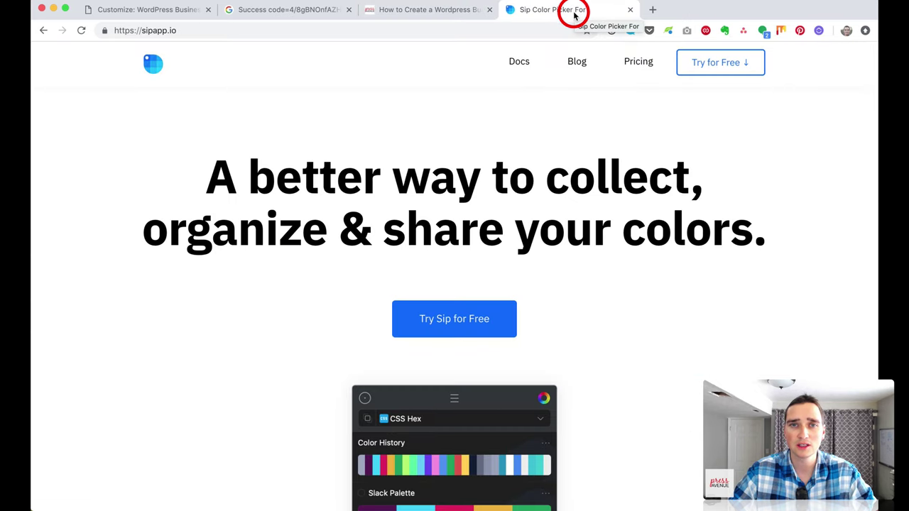
{"action": "left_click", "coordinate": [428, 10]}
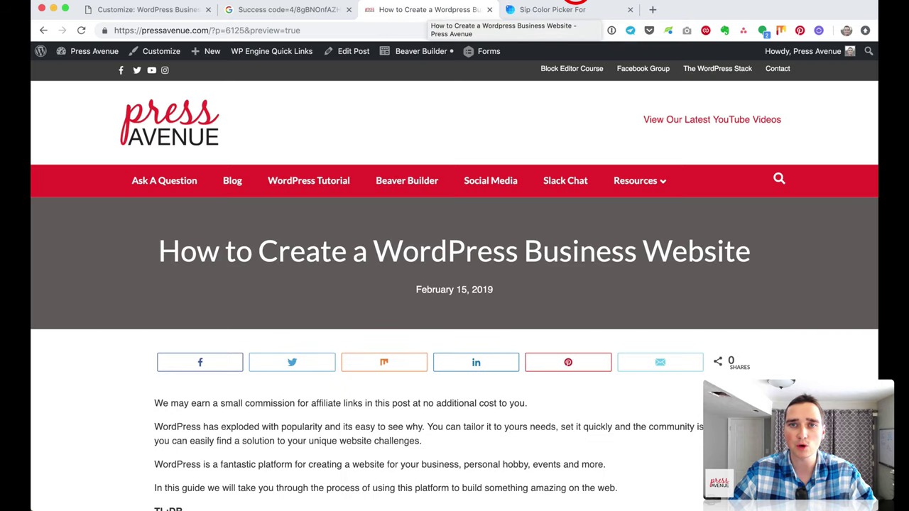
{"action": "left_click", "coordinate": [576, 3]}
{"action": "left_click", "coordinate": [583, 8]}
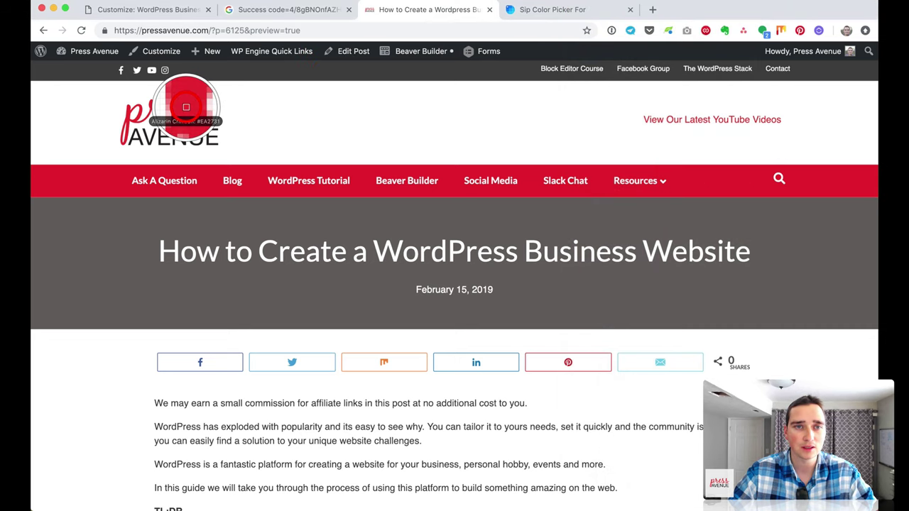
{"action": "left_click", "coordinate": [188, 107]}
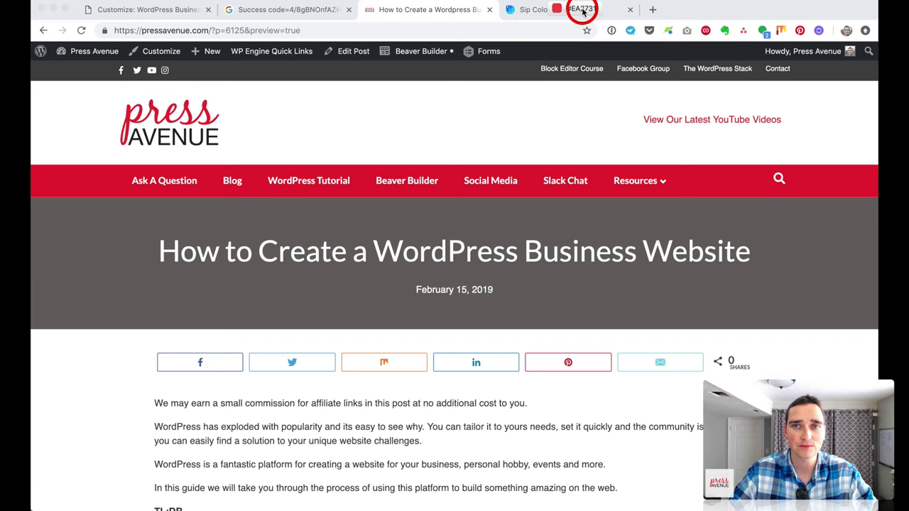
{"action": "left_click", "coordinate": [186, 10]}
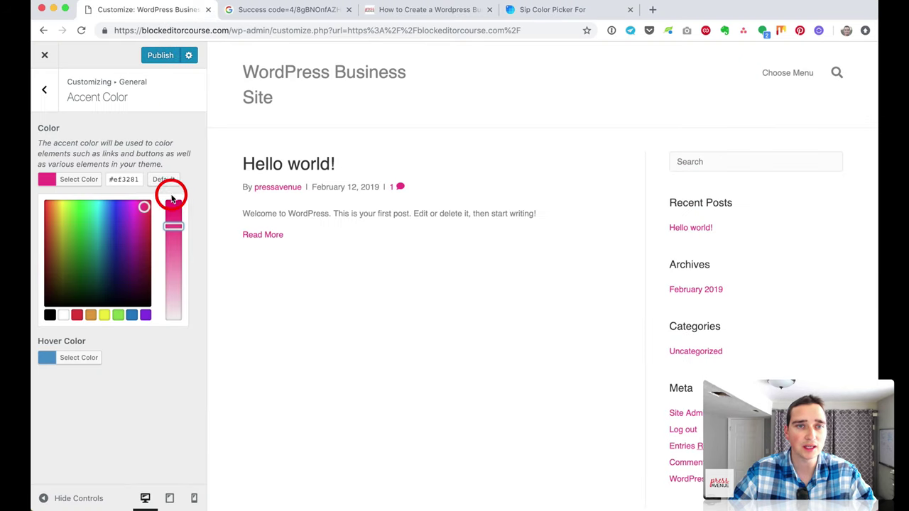
Step: Paste #EA2731 into the accent colour hex field and apply it
{"action": "right_click", "coordinate": [126, 178]}
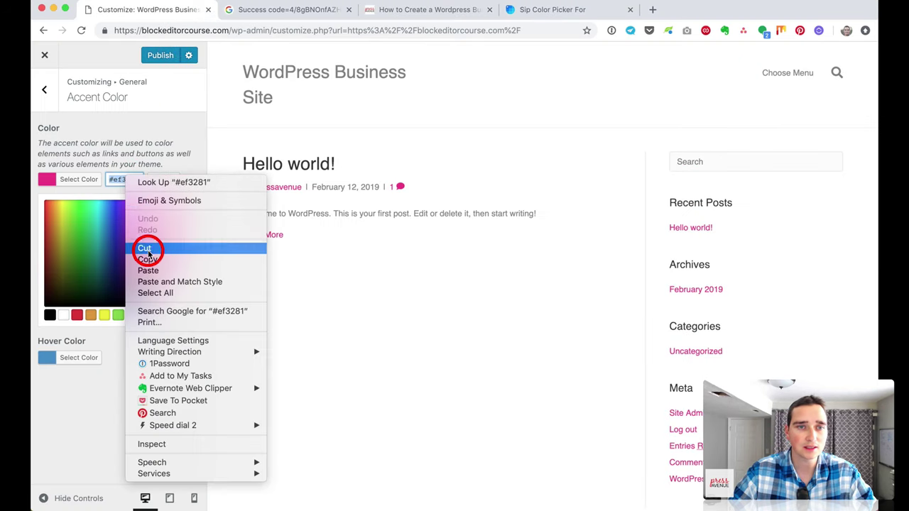
{"action": "left_click", "coordinate": [150, 270]}
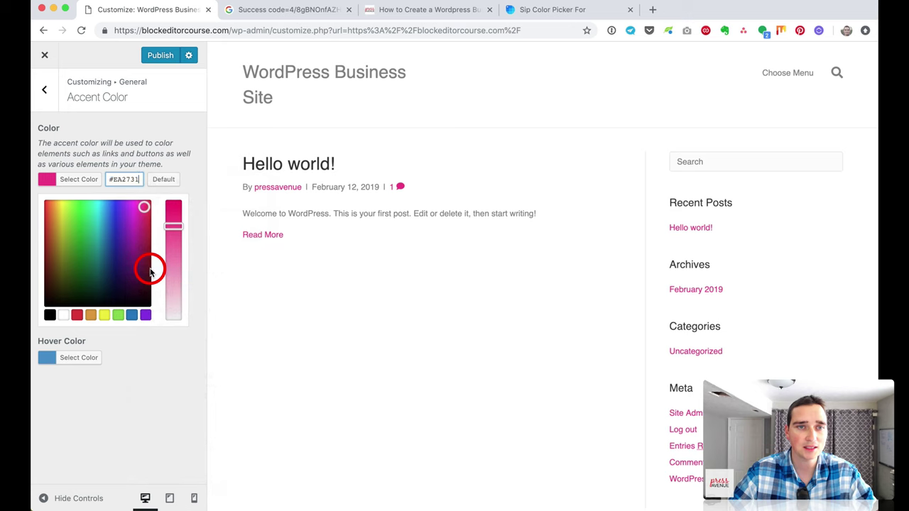
{"action": "left_click", "coordinate": [190, 183]}
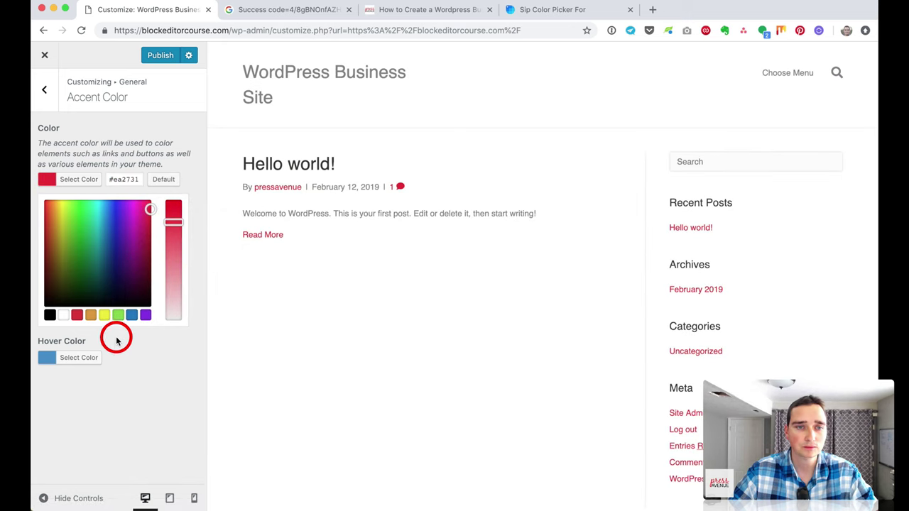
Step: Set the hover colour to dark red #890024
{"action": "left_click", "coordinate": [88, 359]}
{"action": "left_click_drag", "start_coordinate": [143, 225], "coordinate": [105, 215]}
{"action": "left_click", "coordinate": [136, 204]}
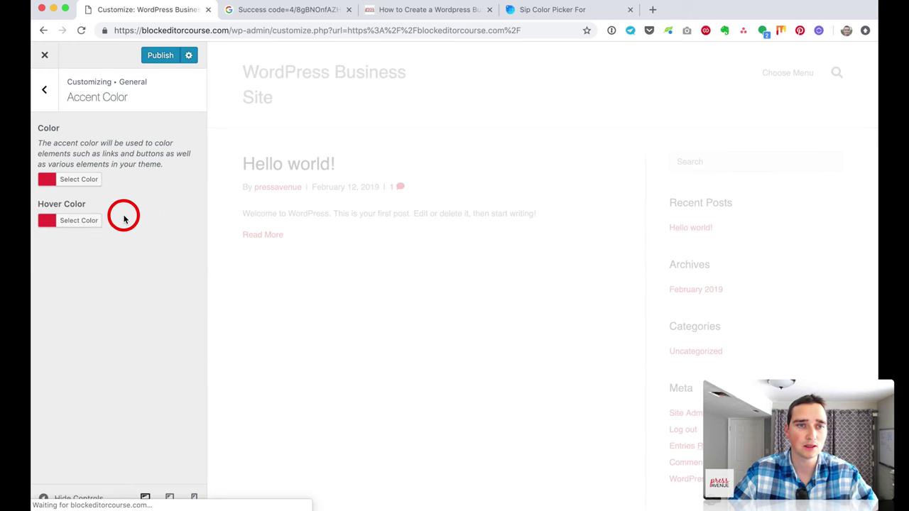
{"action": "left_click", "coordinate": [87, 220]}
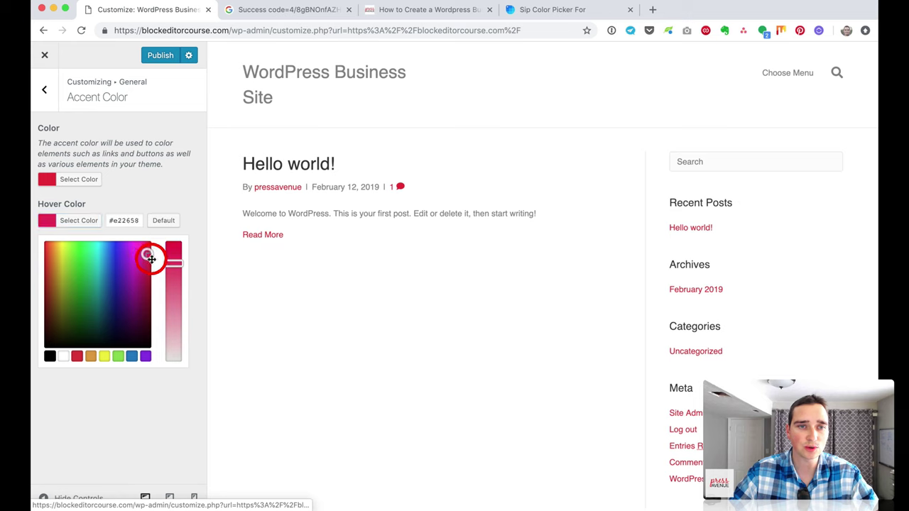
{"action": "left_click_drag", "start_coordinate": [150, 260], "coordinate": [169, 250]}
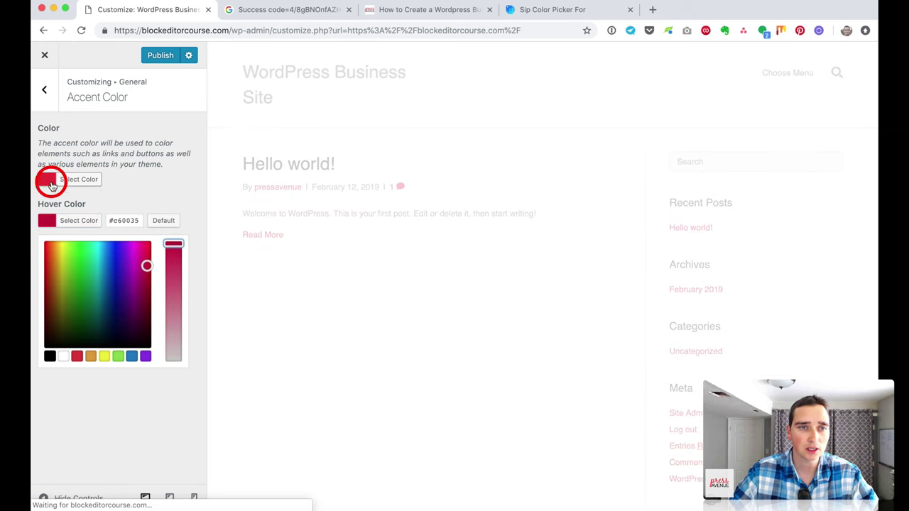
{"action": "left_click", "coordinate": [160, 207]}
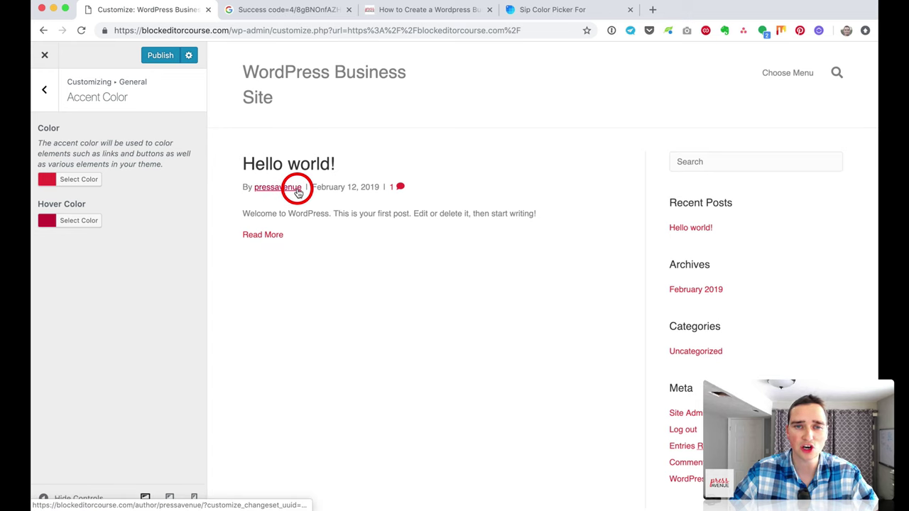
{"action": "left_click", "coordinate": [69, 226]}
{"action": "left_click_drag", "start_coordinate": [116, 260], "coordinate": [156, 308]}
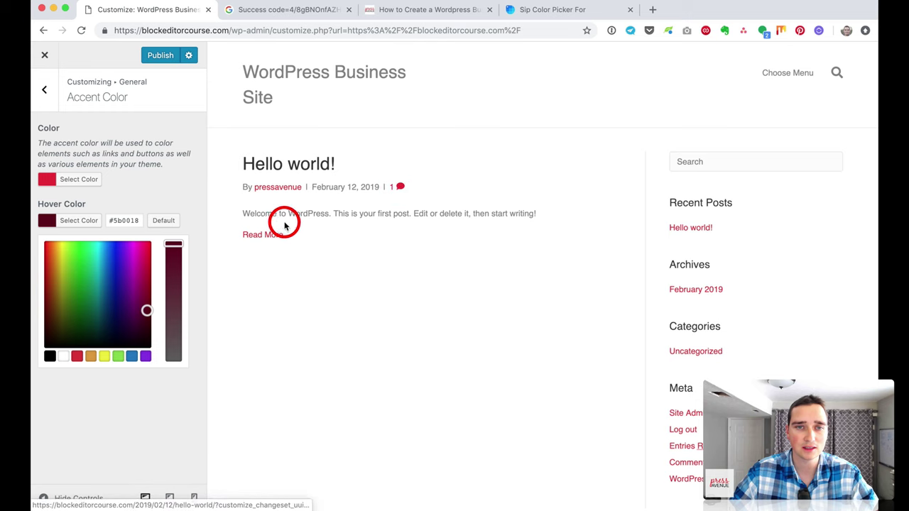
{"action": "left_click_drag", "start_coordinate": [147, 309], "coordinate": [160, 290]}
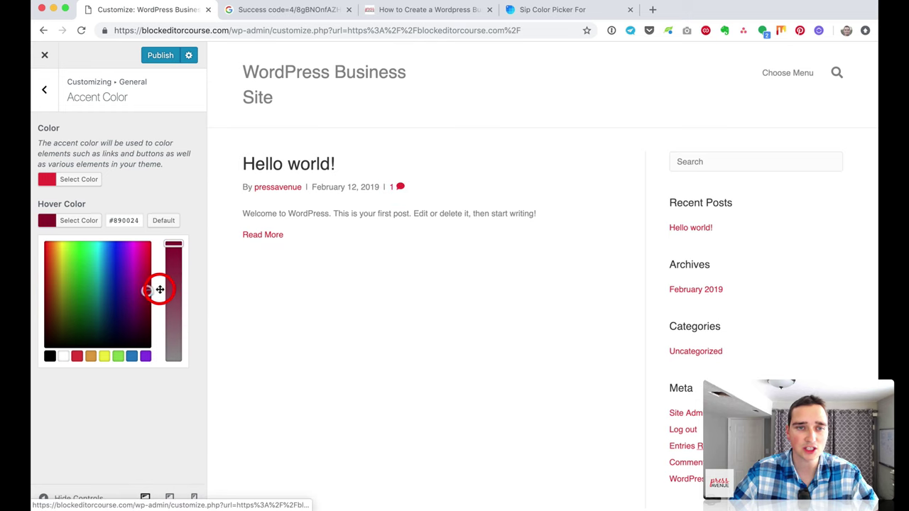
{"action": "left_click", "coordinate": [179, 189]}
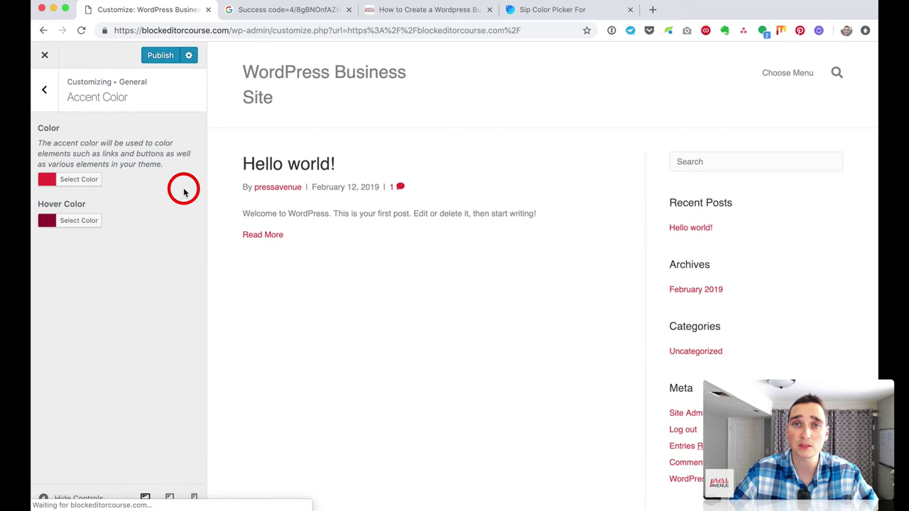
{"action": "left_click", "coordinate": [47, 91]}
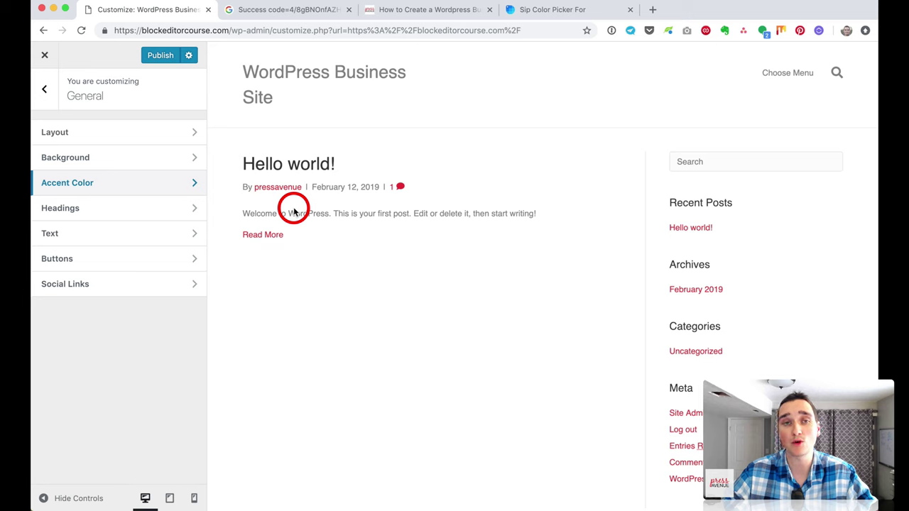
Step: Change the Headings colour from blue to the pasted red
{"action": "left_click", "coordinate": [128, 205]}
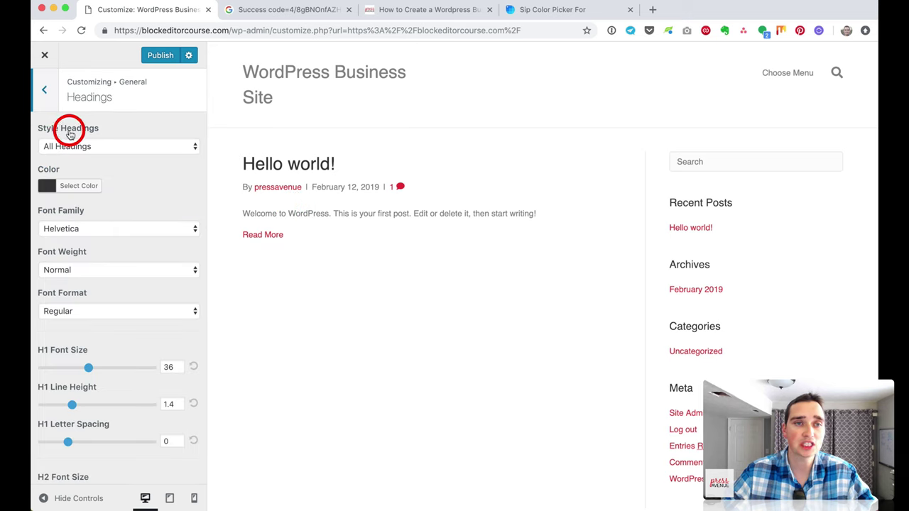
{"action": "left_click", "coordinate": [81, 189]}
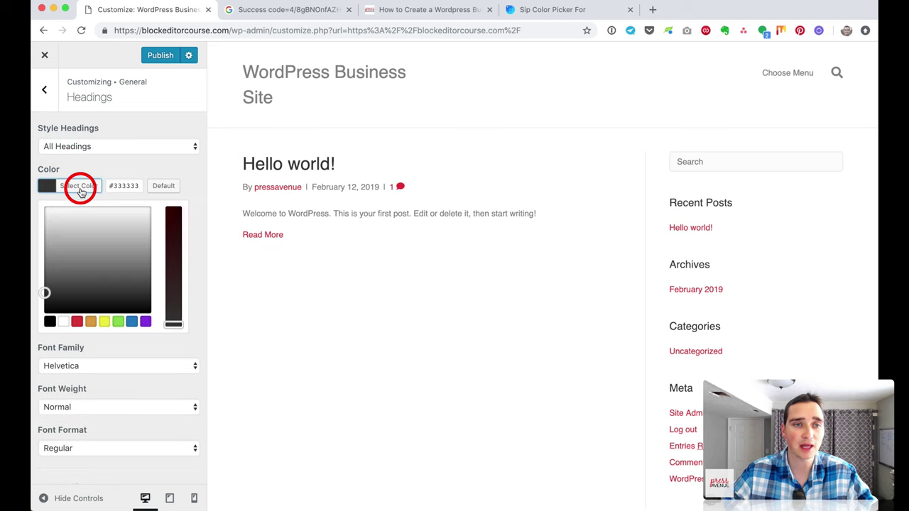
{"action": "left_click", "coordinate": [132, 323]}
{"action": "left_click", "coordinate": [192, 174]}
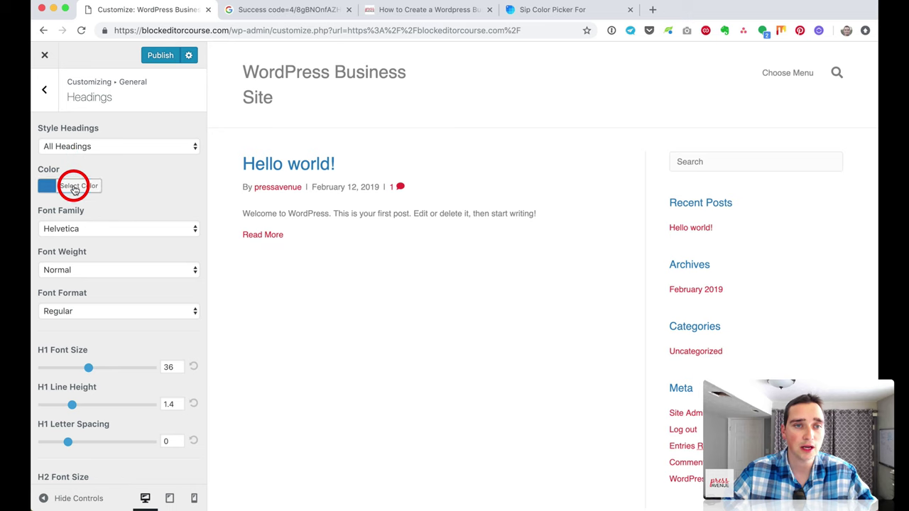
{"action": "left_click", "coordinate": [74, 186]}
{"action": "left_click_drag", "start_coordinate": [139, 186], "coordinate": [121, 177]}
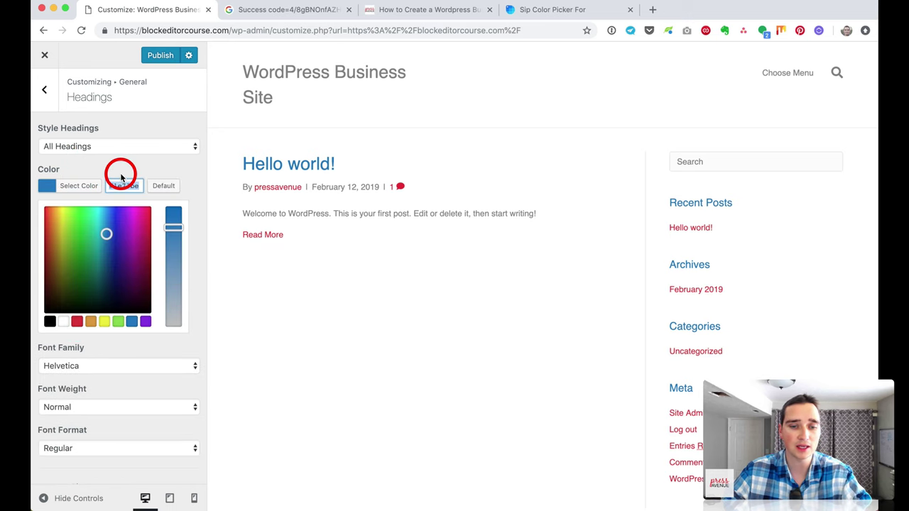
{"action": "key", "text": "ctrl+v"}
{"action": "left_click", "coordinate": [146, 166]}
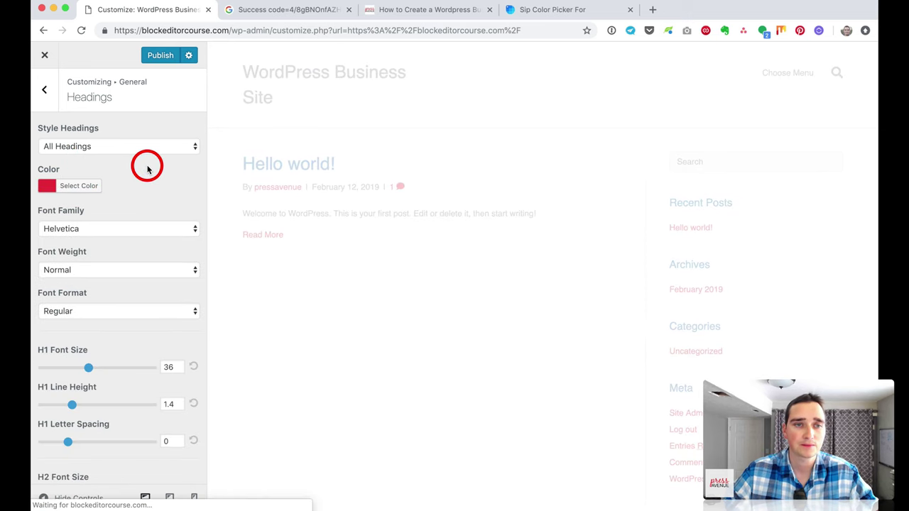
Step: Keep Helvetica as the heading font family
{"action": "left_click", "coordinate": [131, 226]}
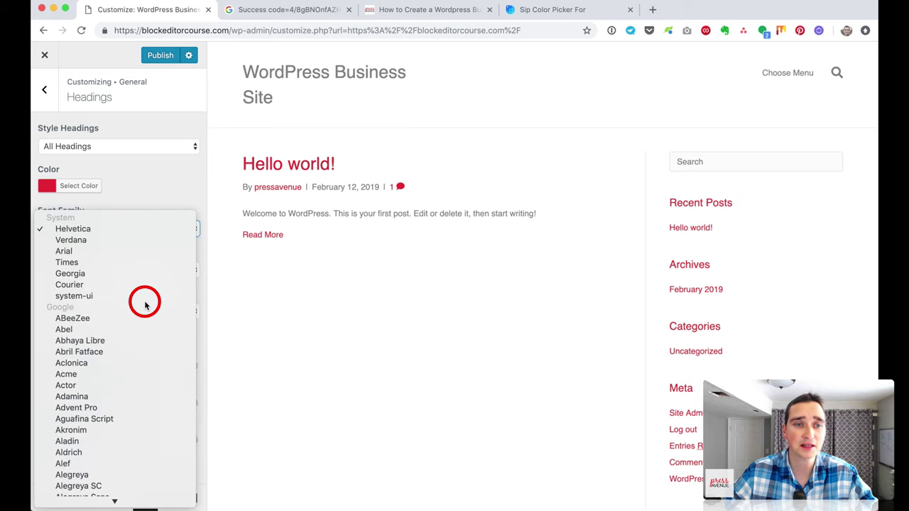
{"action": "scroll", "coordinate": [144, 302], "scroll_direction": "down", "scroll_amount": 5}
{"action": "scroll", "coordinate": [145, 304], "scroll_direction": "down", "scroll_amount": 10}
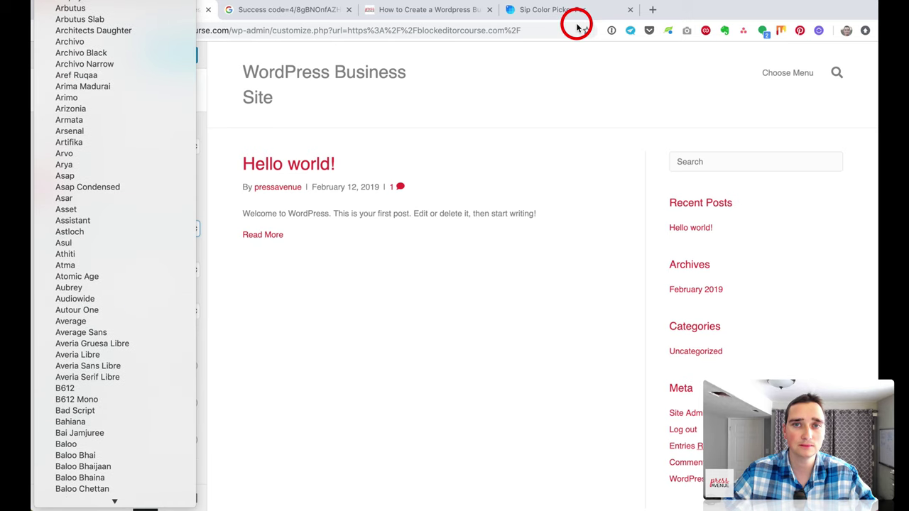
{"action": "left_click", "coordinate": [652, 14]}
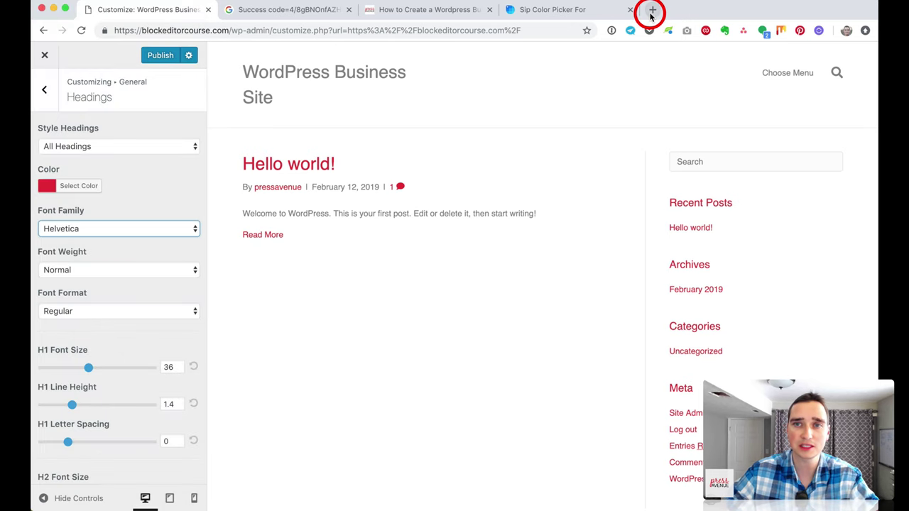
Step: Search 'google fonts' in a new tab and browse the FEATURED collections on fonts.google.com
{"action": "left_click", "coordinate": [652, 14]}
{"action": "type", "text": "googl"}
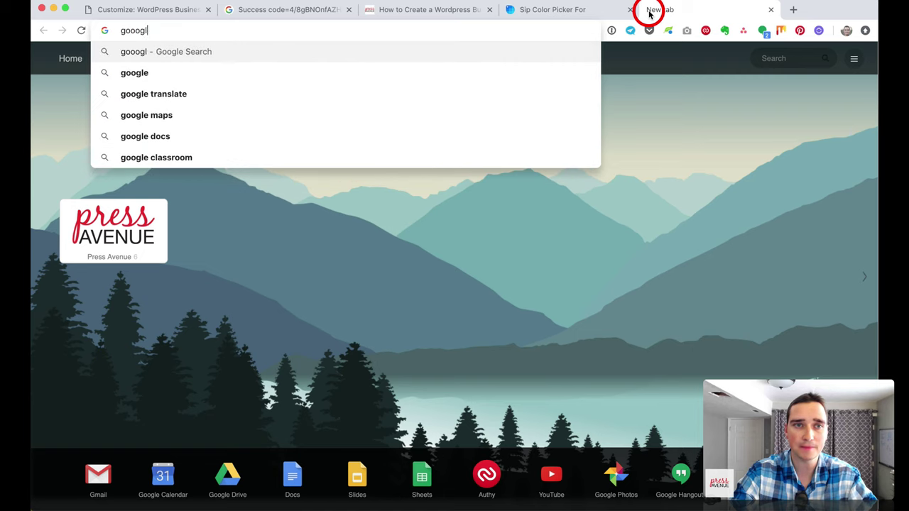
{"action": "key", "text": "BackSpace"}
{"action": "type", "text": "gle fonts"}
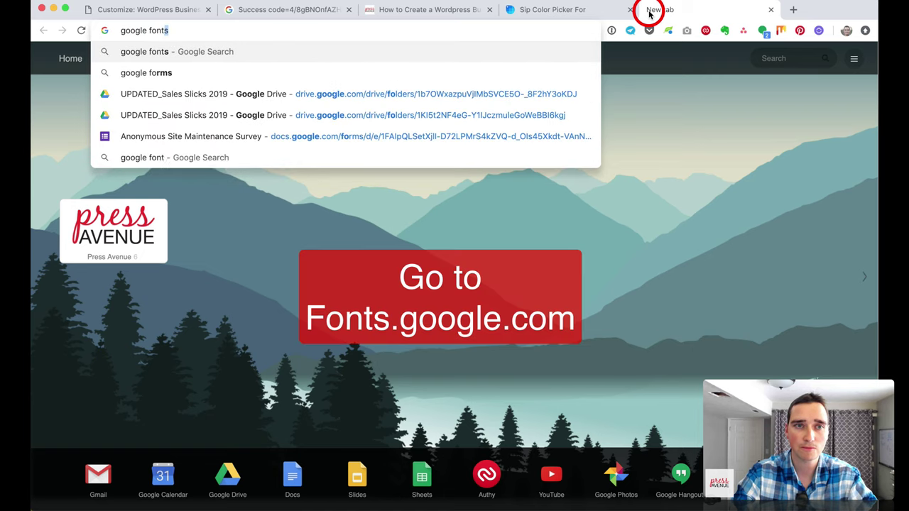
{"action": "key", "text": "Return"}
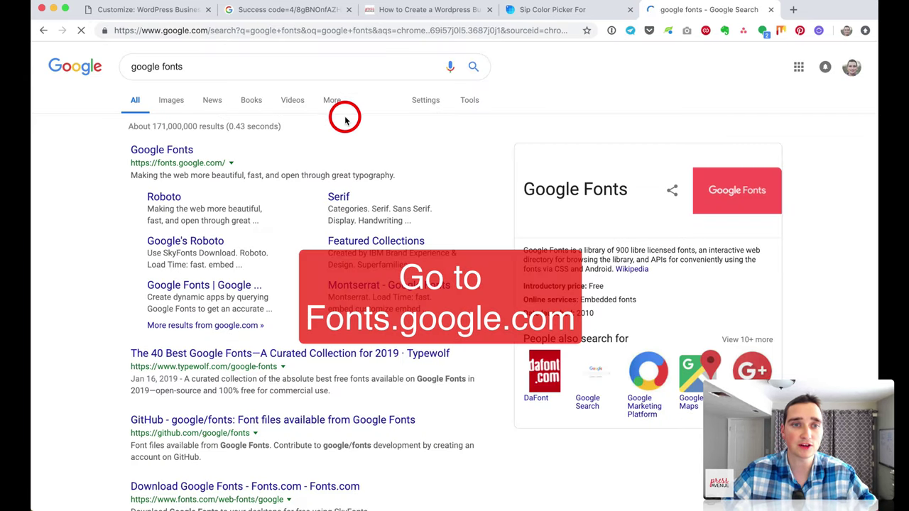
{"action": "left_click", "coordinate": [159, 155]}
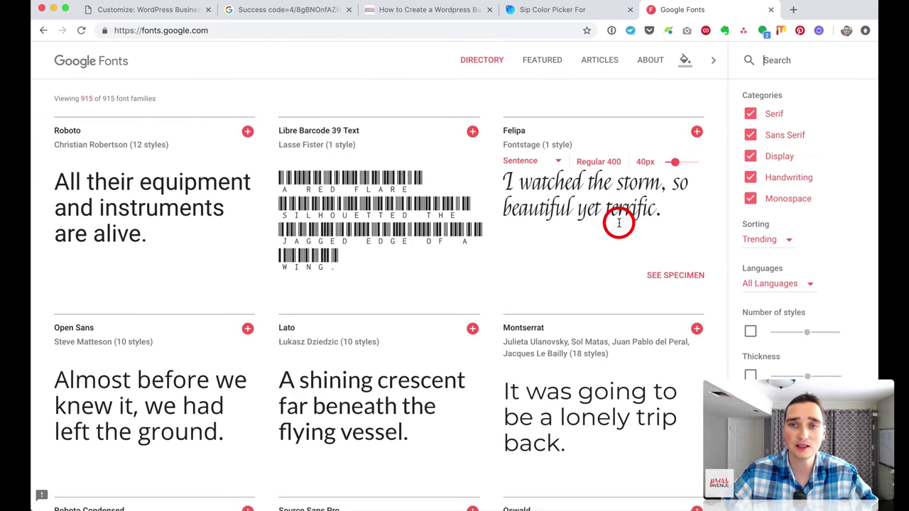
{"action": "scroll", "coordinate": [618, 221], "scroll_direction": "down", "scroll_amount": 3}
{"action": "scroll", "coordinate": [618, 221], "scroll_direction": "down", "scroll_amount": 4}
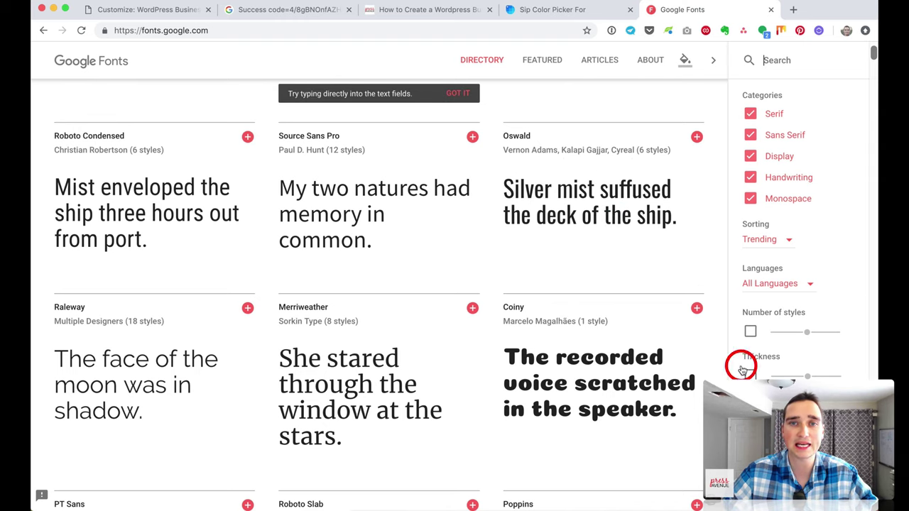
{"action": "left_click", "coordinate": [533, 57]}
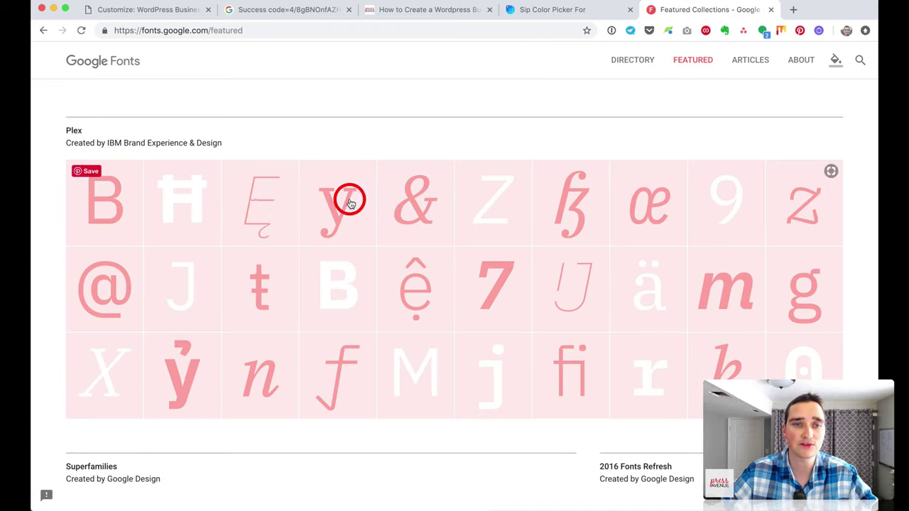
{"action": "scroll", "coordinate": [339, 230], "scroll_direction": "down", "scroll_amount": 10}
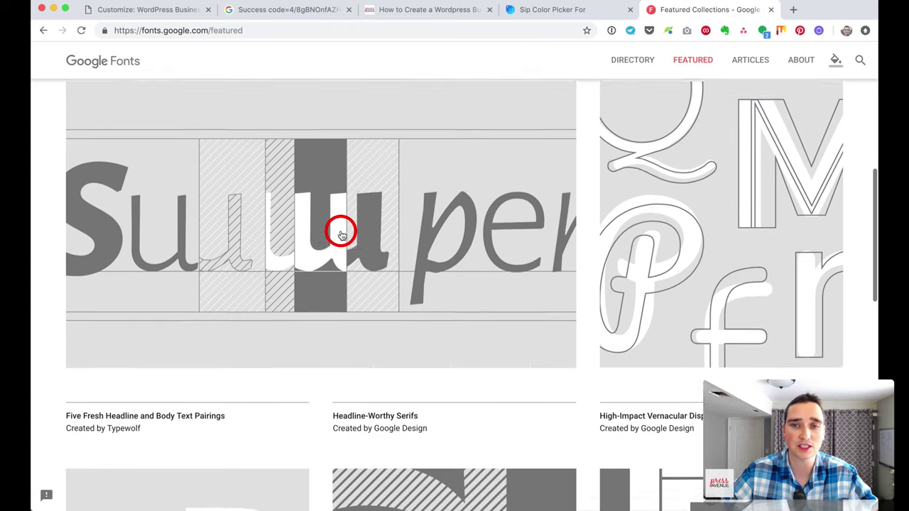
{"action": "scroll", "coordinate": [341, 231], "scroll_direction": "down", "scroll_amount": 5}
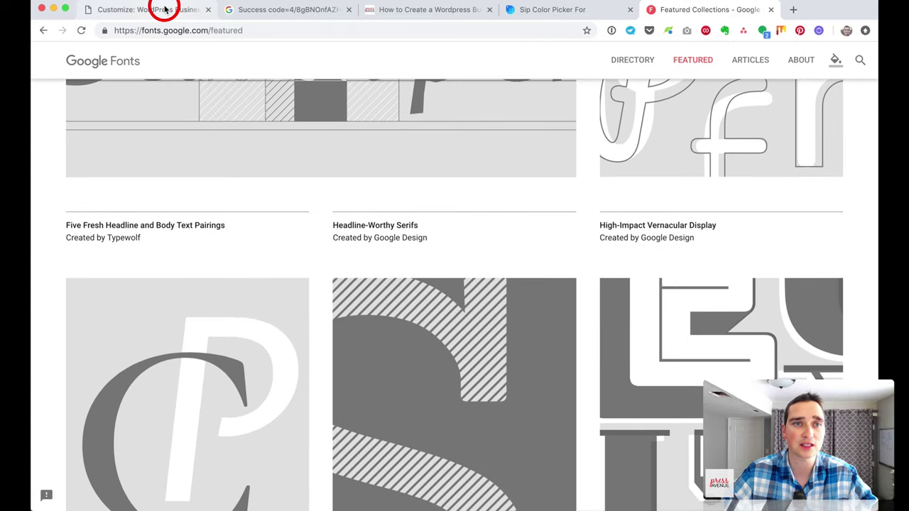
{"action": "left_click", "coordinate": [164, 9]}
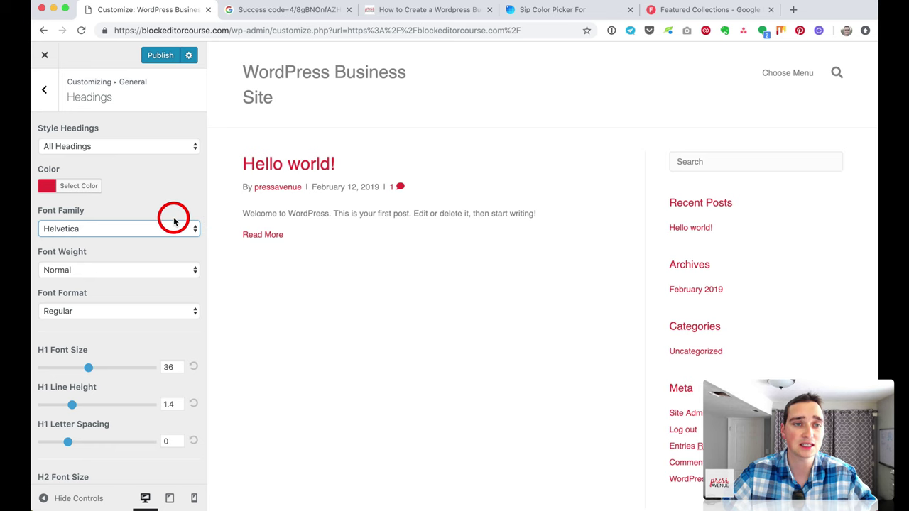
Step: Keep the heading font family Helvetica with Normal weight
{"action": "left_click", "coordinate": [142, 228]}
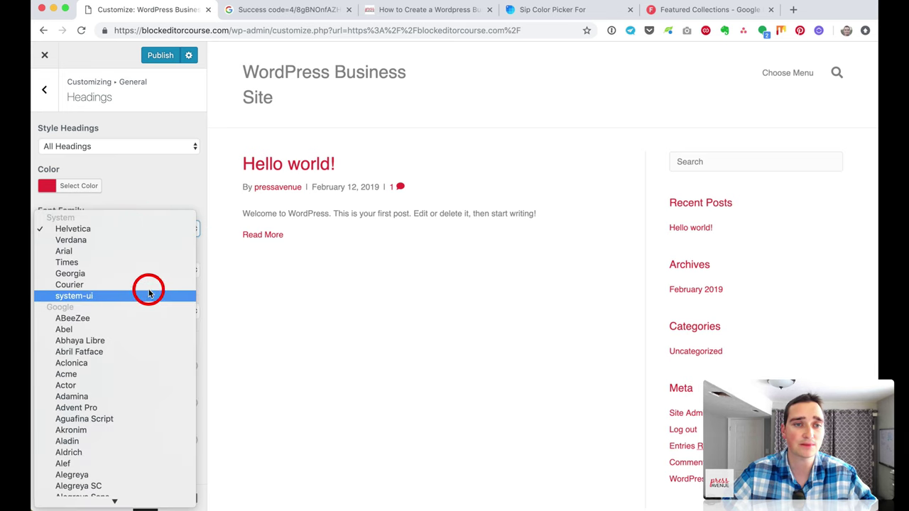
{"action": "left_click", "coordinate": [145, 229]}
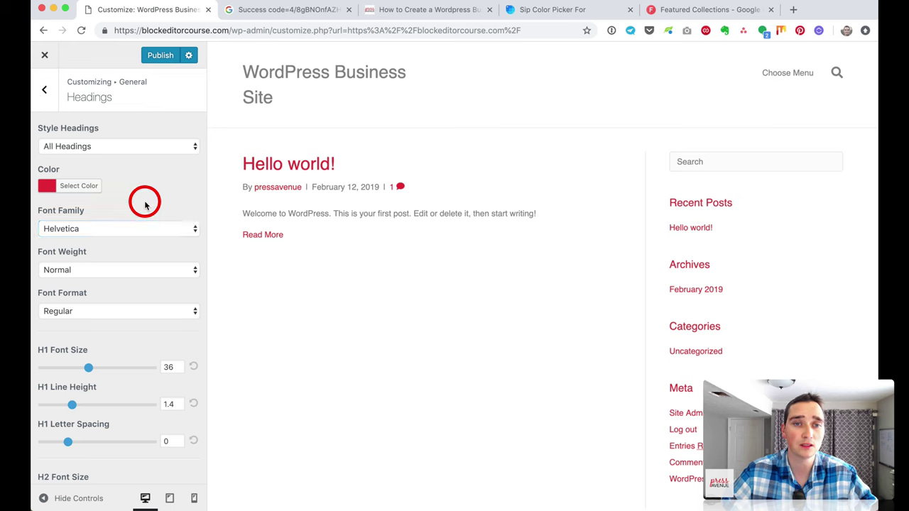
{"action": "scroll", "coordinate": [142, 257], "scroll_direction": "down", "scroll_amount": 1}
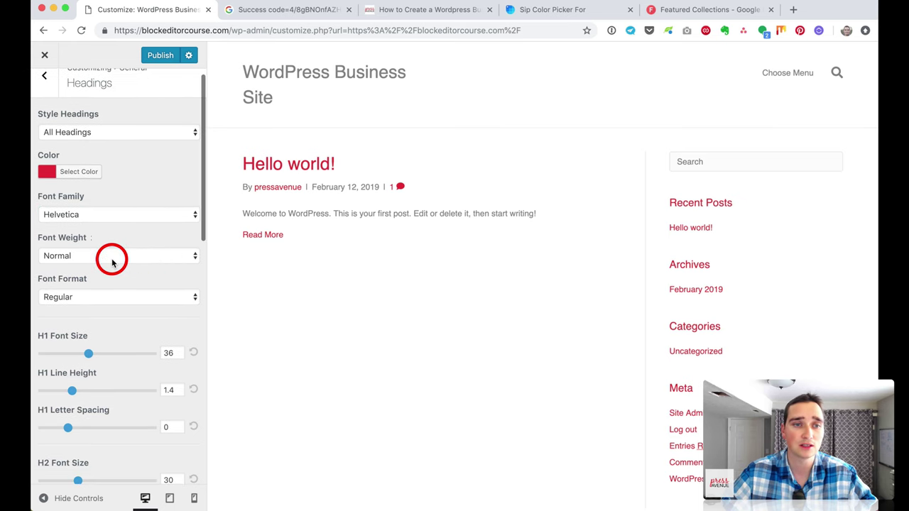
{"action": "left_click", "coordinate": [108, 257]}
{"action": "left_click", "coordinate": [120, 307]}
{"action": "scroll", "coordinate": [120, 308], "scroll_direction": "down", "scroll_amount": 3}
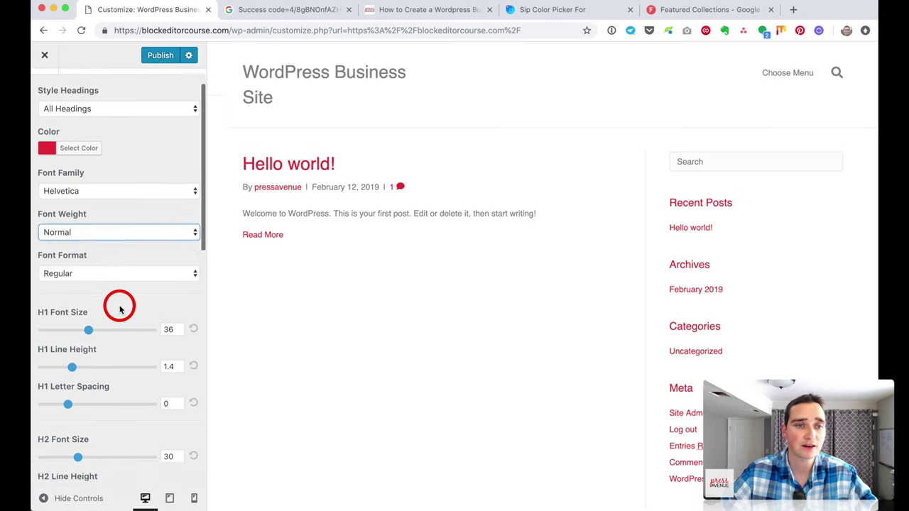
{"action": "scroll", "coordinate": [120, 309], "scroll_direction": "down", "scroll_amount": 2}
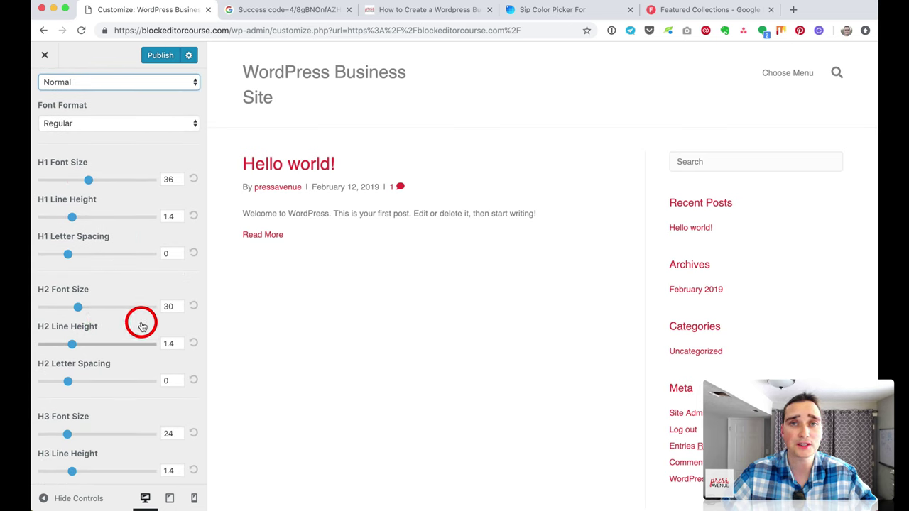
{"action": "scroll", "coordinate": [142, 321], "scroll_direction": "up", "scroll_amount": 5}
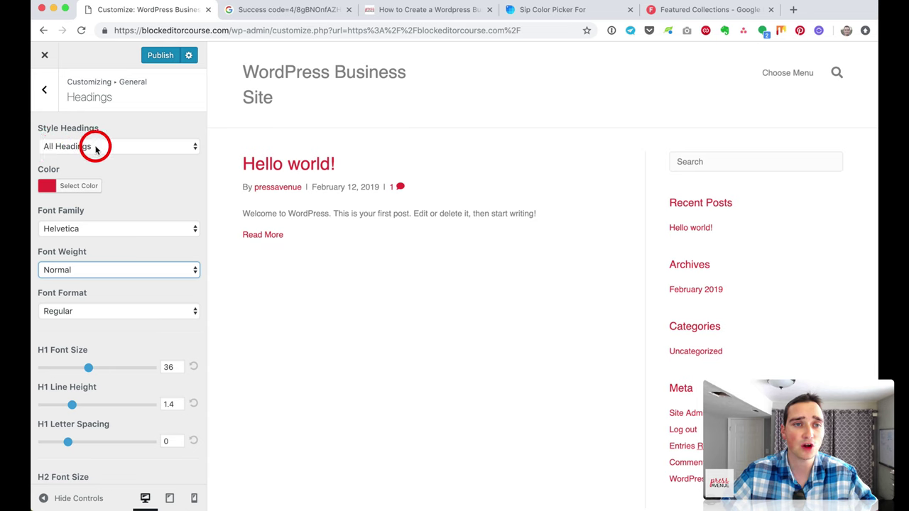
Step: Try a Custom H1 Style, then reset Style Headings to All Headings
{"action": "left_click", "coordinate": [96, 149]}
{"action": "left_click", "coordinate": [115, 155]}
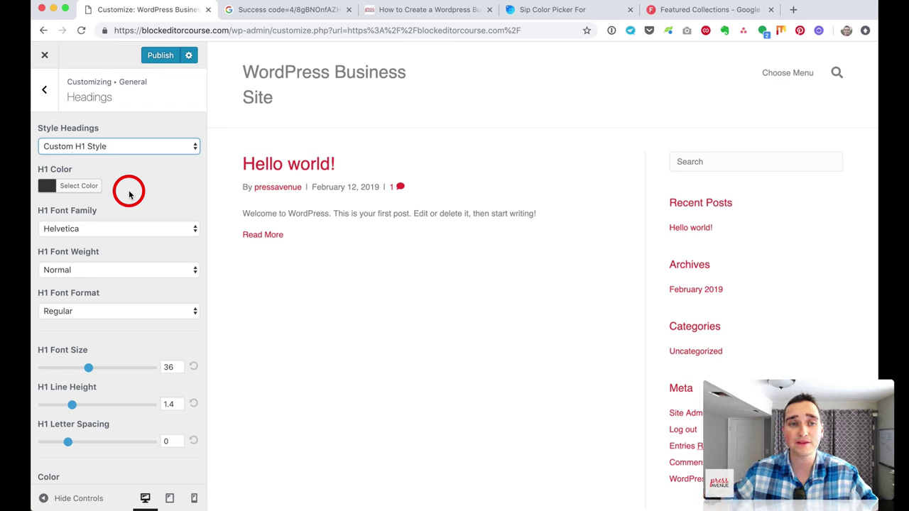
{"action": "scroll", "coordinate": [130, 208], "scroll_direction": "down", "scroll_amount": 3}
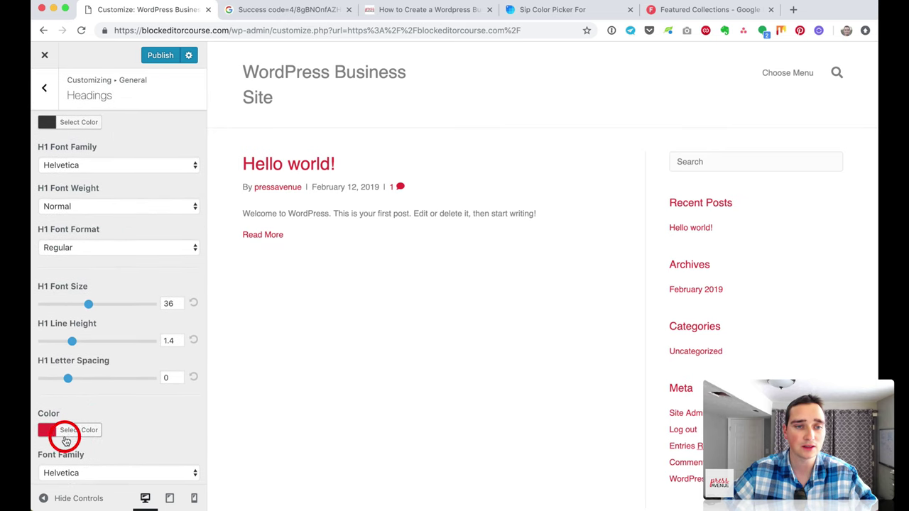
{"action": "scroll", "coordinate": [67, 436], "scroll_direction": "down", "scroll_amount": 2}
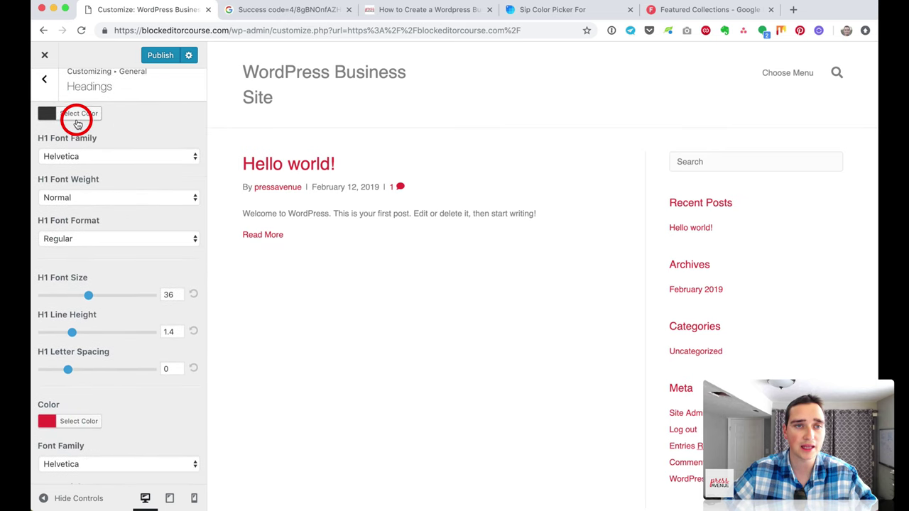
{"action": "scroll", "coordinate": [89, 160], "scroll_direction": "up", "scroll_amount": 2}
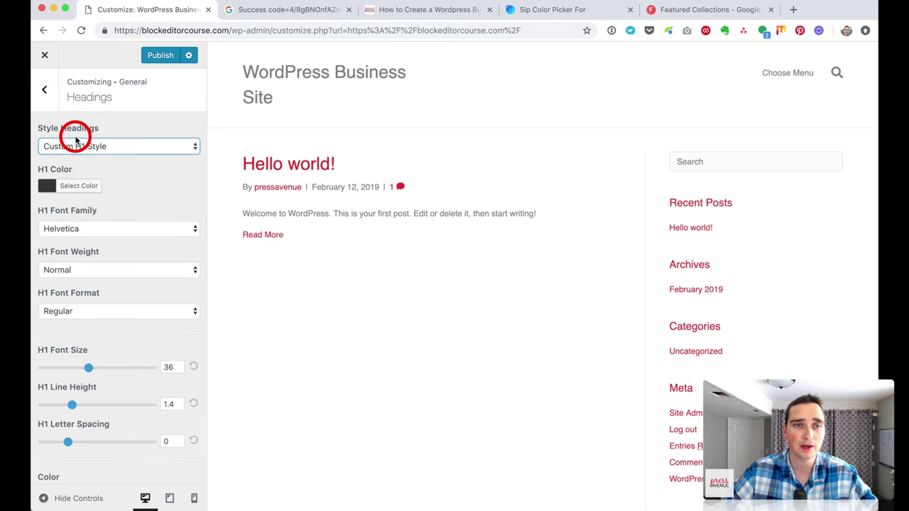
{"action": "left_click", "coordinate": [76, 144]}
{"action": "left_click", "coordinate": [75, 134]}
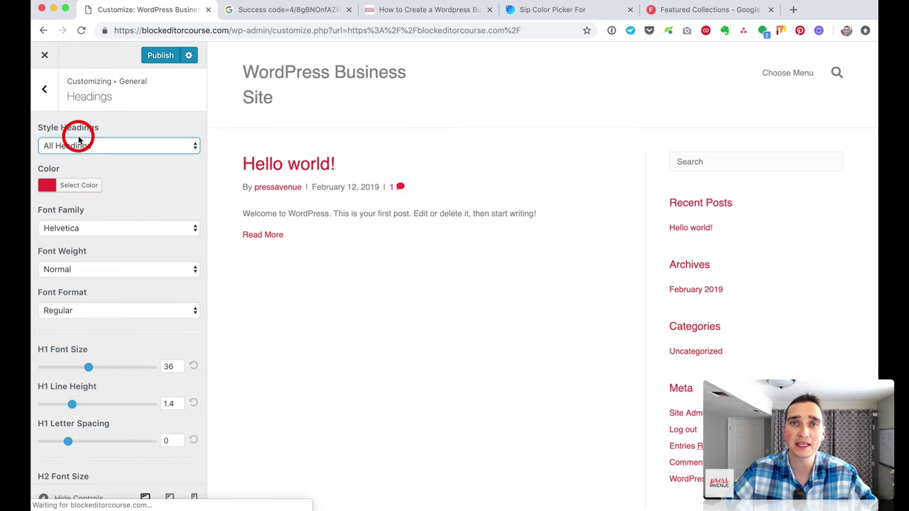
{"action": "left_click", "coordinate": [51, 96]}
Step: Replace the body Text colour #808080 with #333333
{"action": "left_click", "coordinate": [118, 235]}
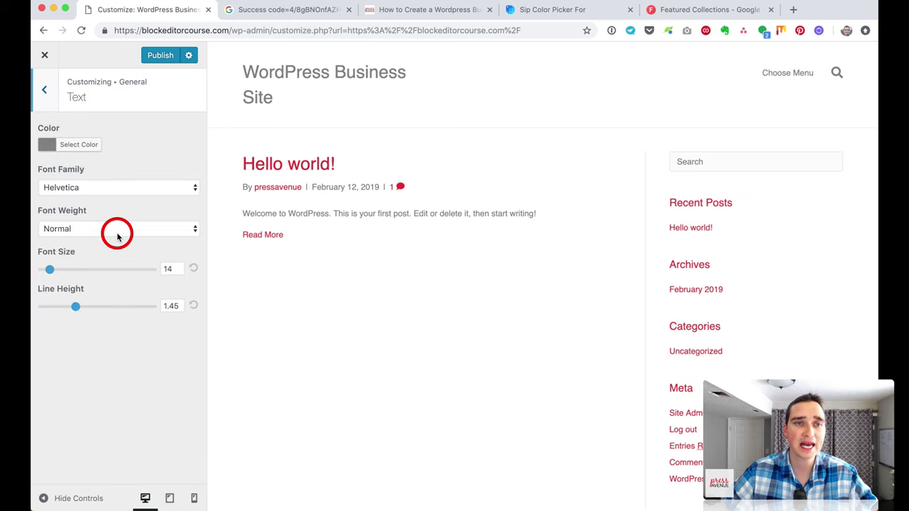
{"action": "left_click", "coordinate": [81, 144]}
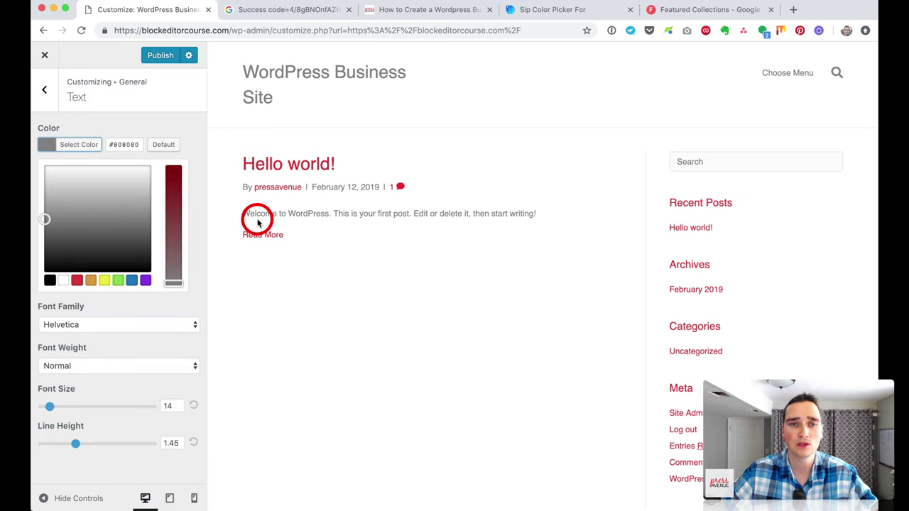
{"action": "left_click_drag", "start_coordinate": [260, 212], "coordinate": [385, 213]}
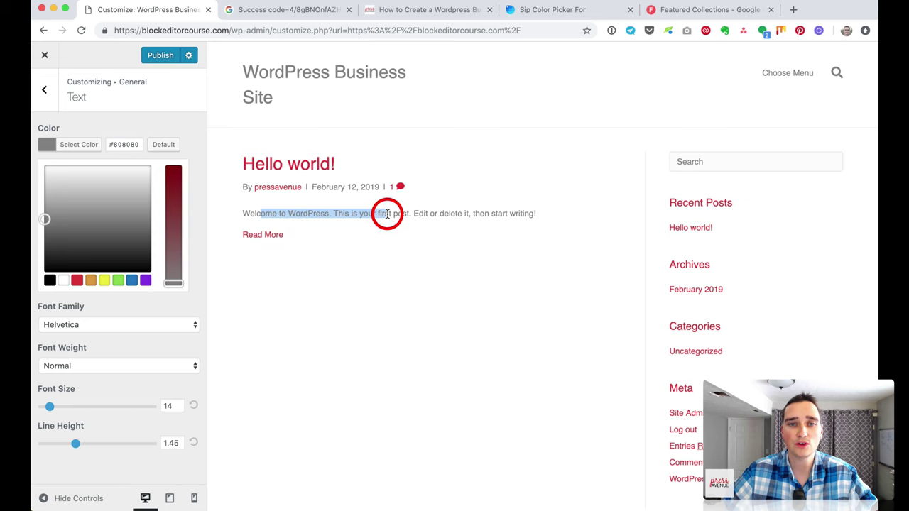
{"action": "left_click", "coordinate": [388, 213]}
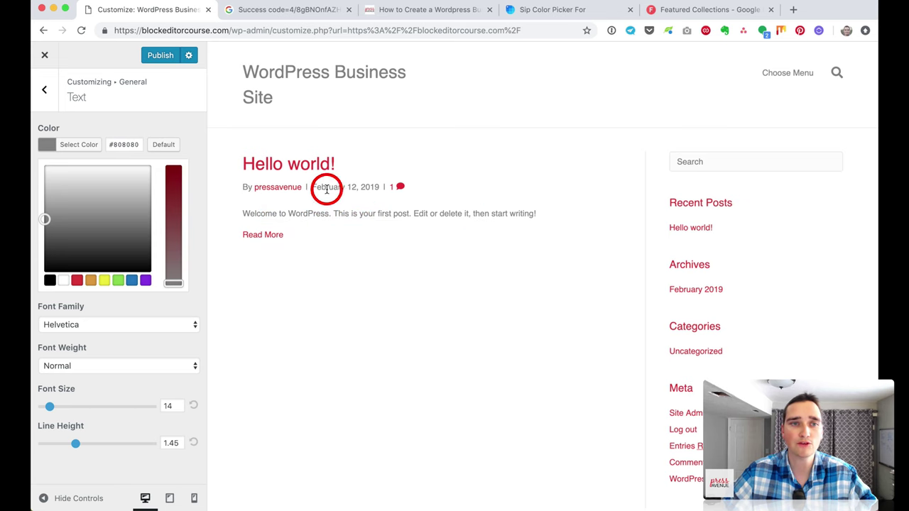
{"action": "left_click_drag", "start_coordinate": [114, 144], "coordinate": [144, 163]}
{"action": "type", "text": "#333333"}
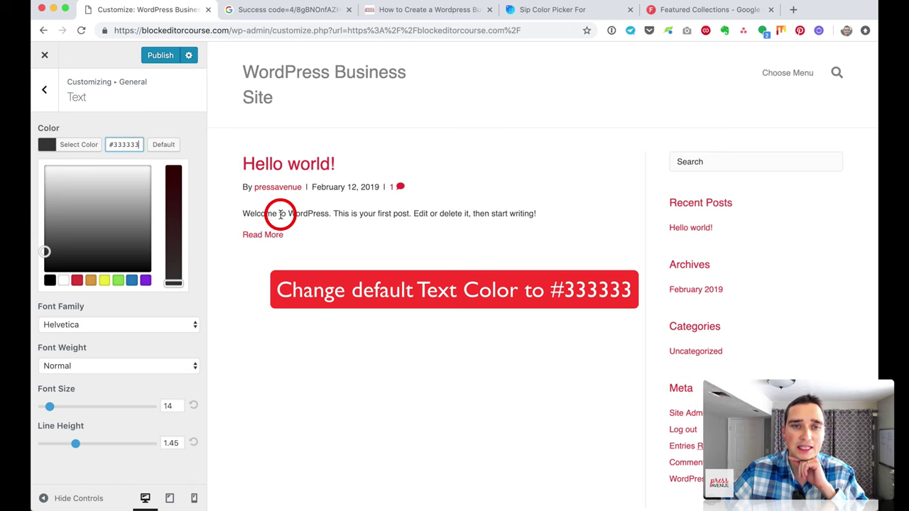
{"action": "left_click", "coordinate": [382, 233]}
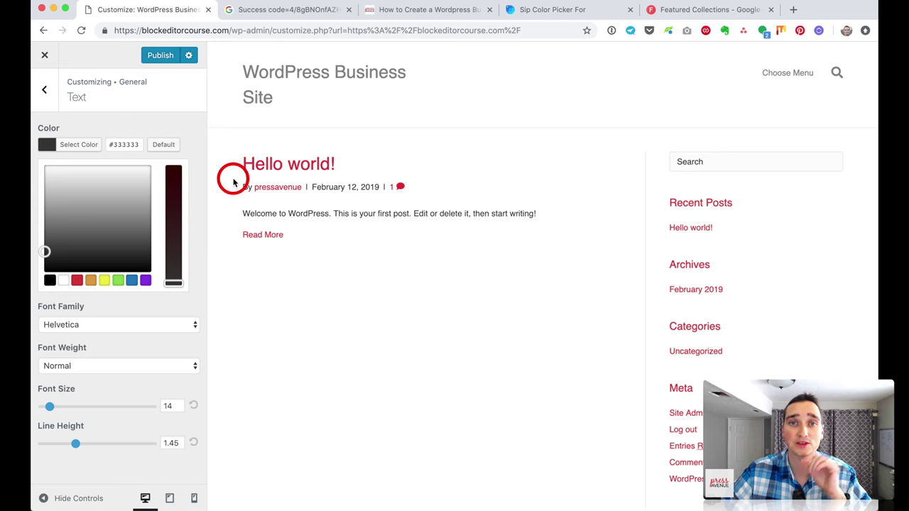
{"action": "left_click", "coordinate": [78, 105]}
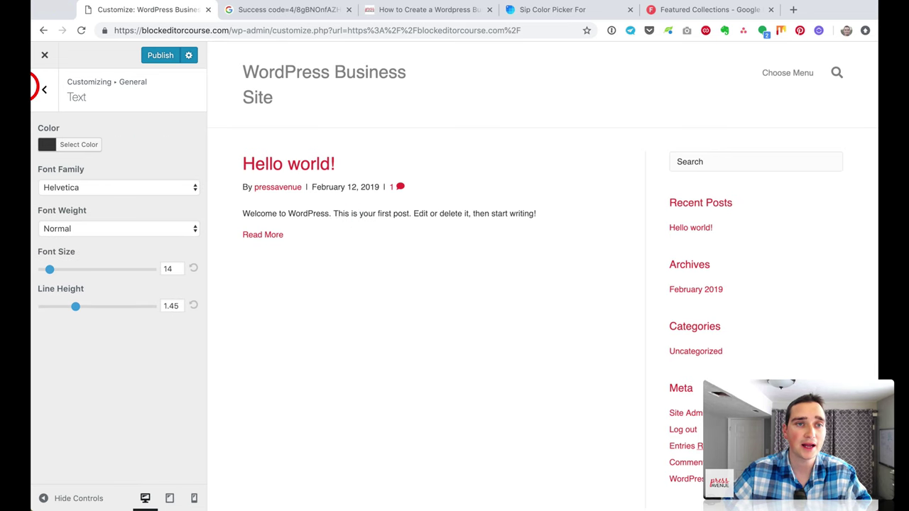
{"action": "left_click", "coordinate": [37, 93]}
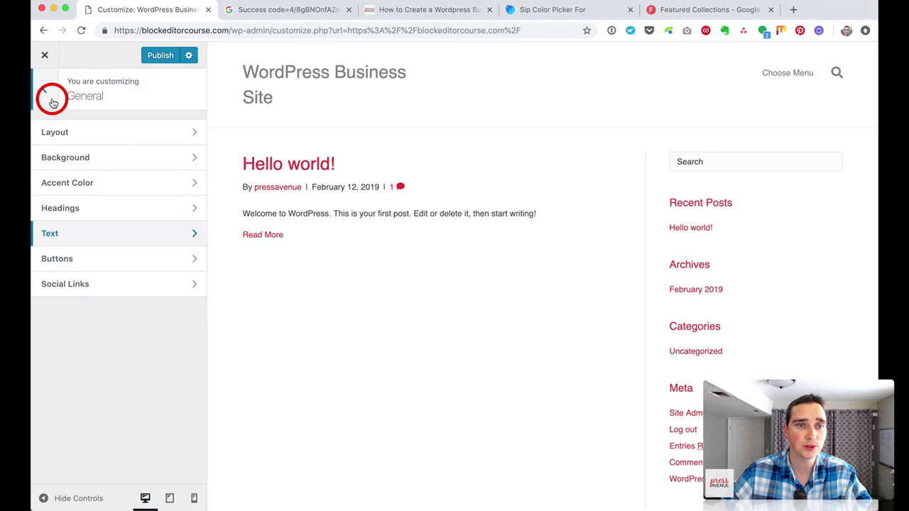
Step: Keep Button Style at None (default) after trying Custom, then bring up Social Links
{"action": "left_click", "coordinate": [130, 260]}
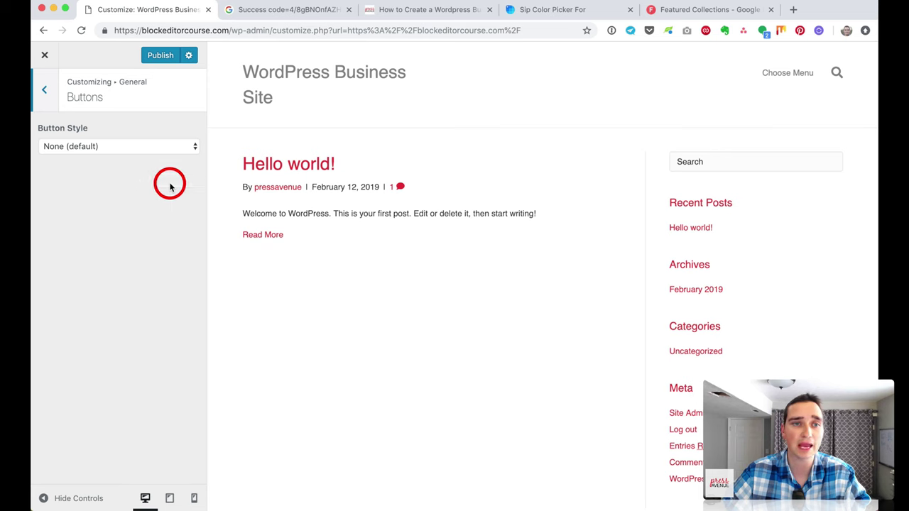
{"action": "left_click", "coordinate": [132, 150]}
{"action": "left_click", "coordinate": [133, 157]}
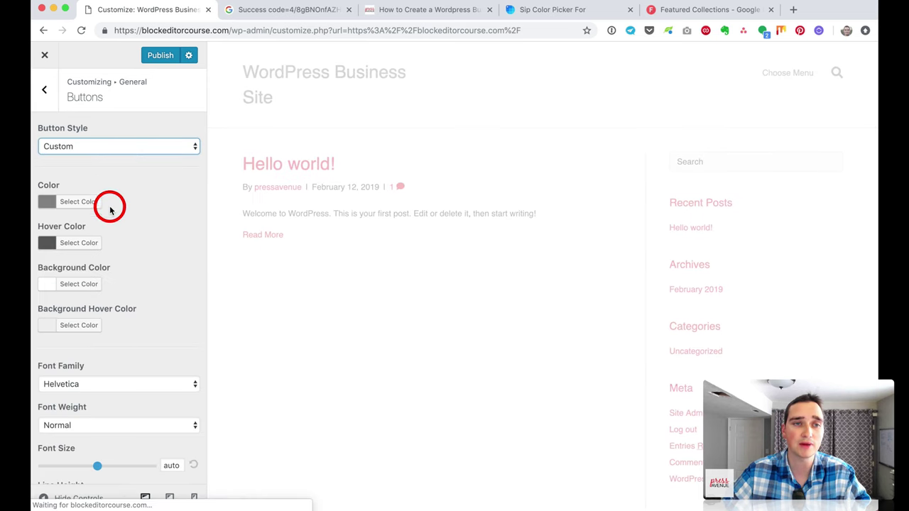
{"action": "left_click", "coordinate": [110, 145]}
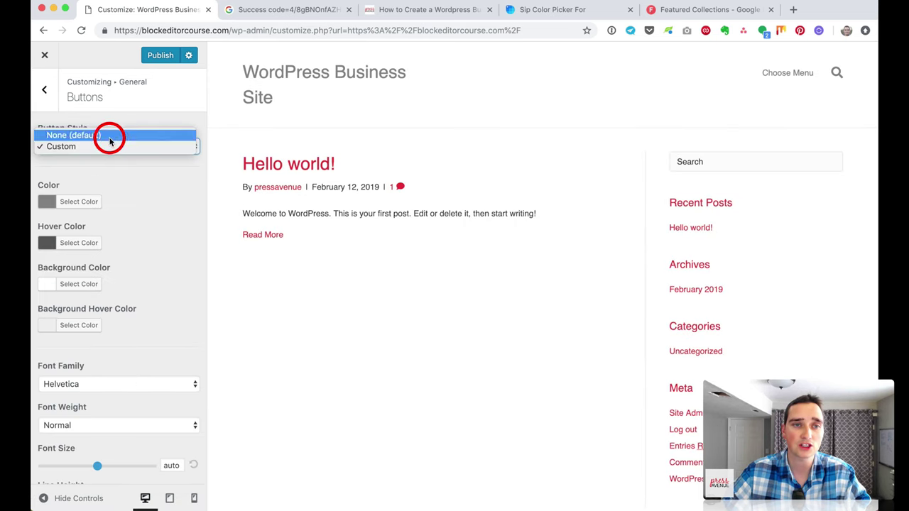
{"action": "left_click", "coordinate": [109, 135]}
{"action": "left_click", "coordinate": [44, 90]}
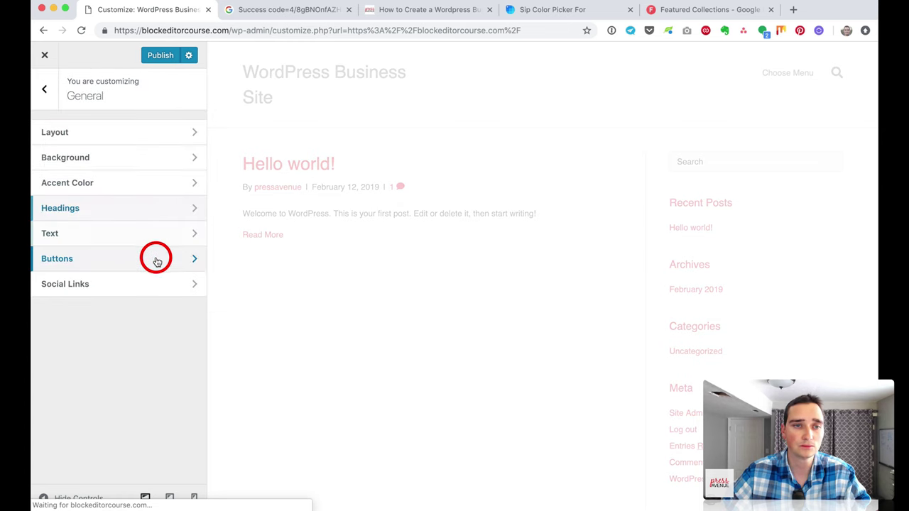
{"action": "left_click", "coordinate": [158, 288]}
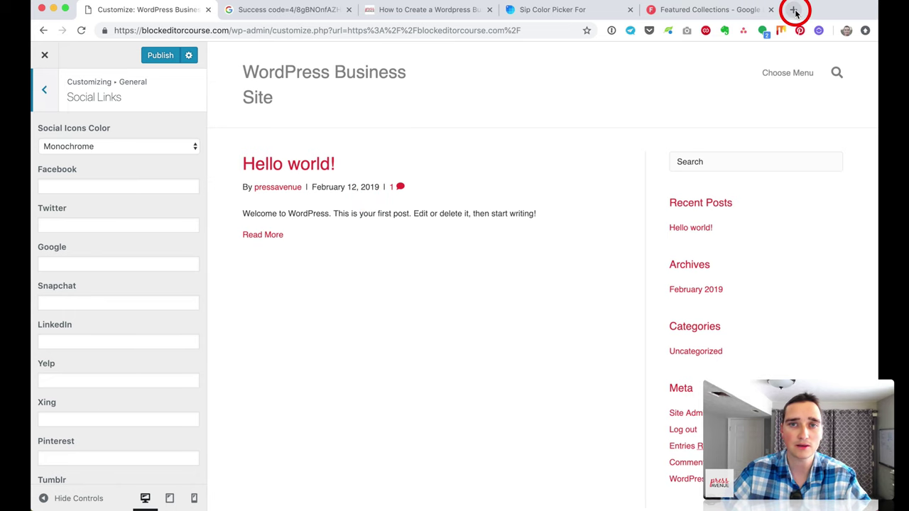
Step: Copy the Press Avenue Facebook link into the Facebook field
{"action": "left_click", "coordinate": [445, 16]}
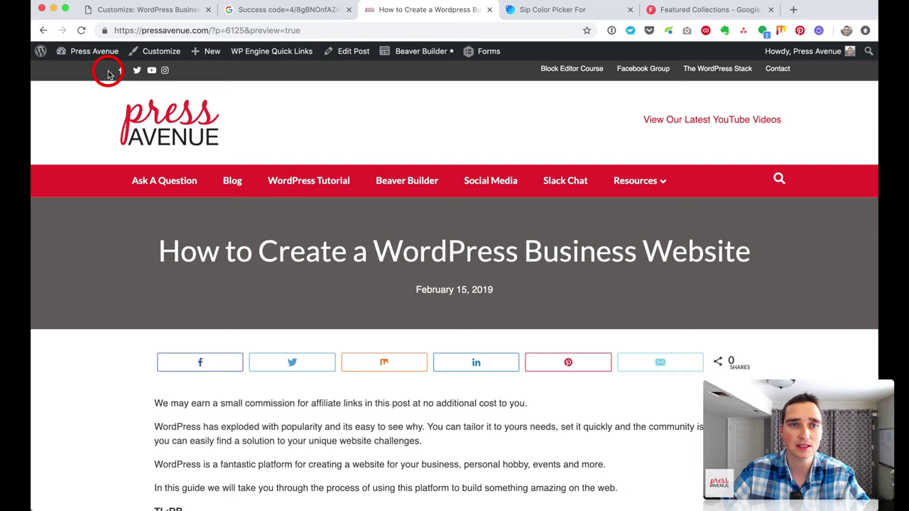
{"action": "right_click", "coordinate": [121, 74]}
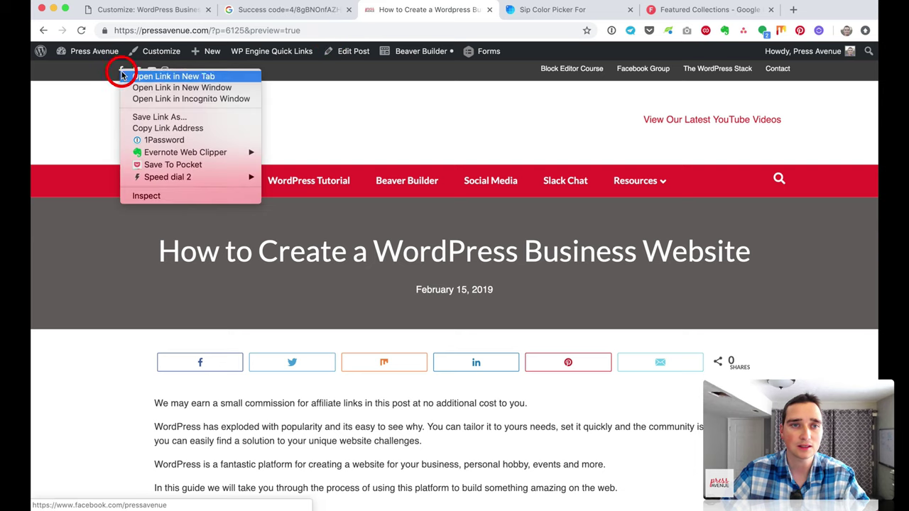
{"action": "left_click", "coordinate": [177, 124]}
{"action": "left_click", "coordinate": [168, 17]}
{"action": "left_click", "coordinate": [101, 187]}
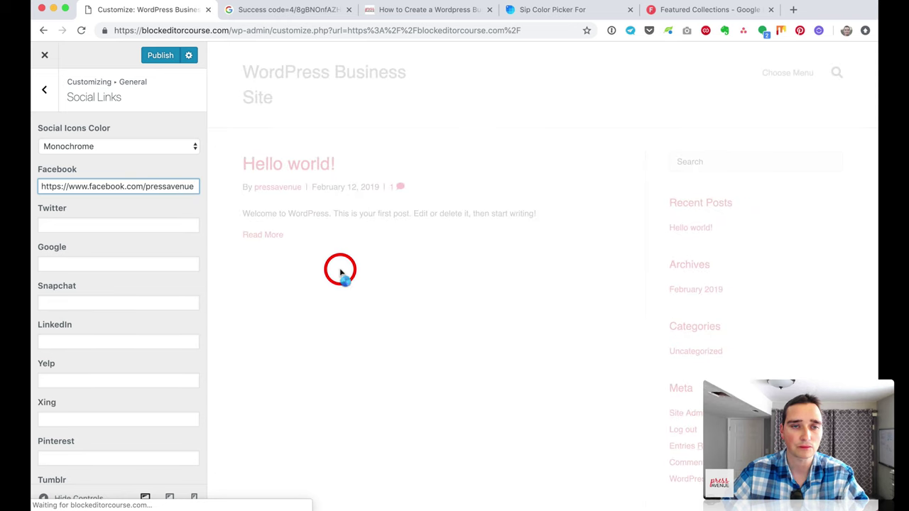
Step: Copy the Press Avenue Twitter link into the Twitter field
{"action": "left_click", "coordinate": [430, 9]}
{"action": "right_click", "coordinate": [137, 71]}
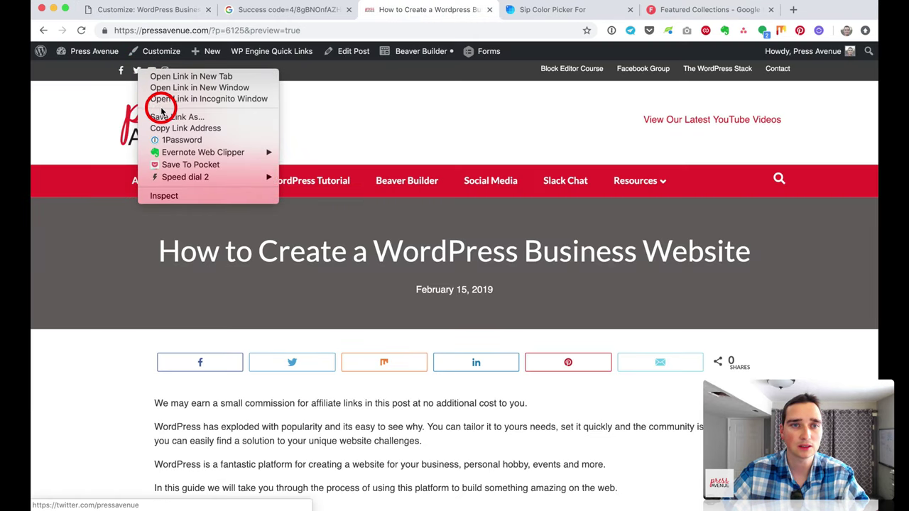
{"action": "left_click", "coordinate": [177, 123]}
{"action": "left_click", "coordinate": [120, 10]}
{"action": "scroll", "coordinate": [99, 280], "scroll_direction": "down", "scroll_amount": 5}
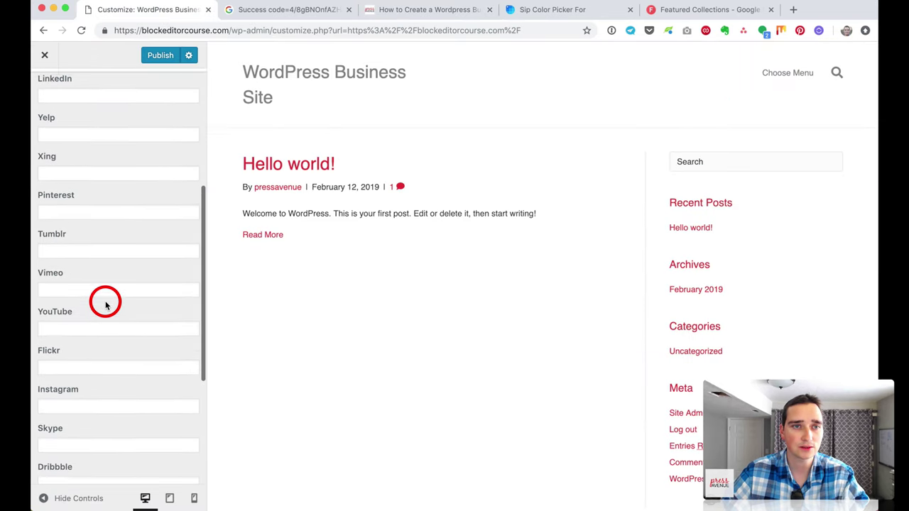
{"action": "scroll", "coordinate": [103, 300], "scroll_direction": "up", "scroll_amount": 6}
{"action": "left_click", "coordinate": [78, 227]}
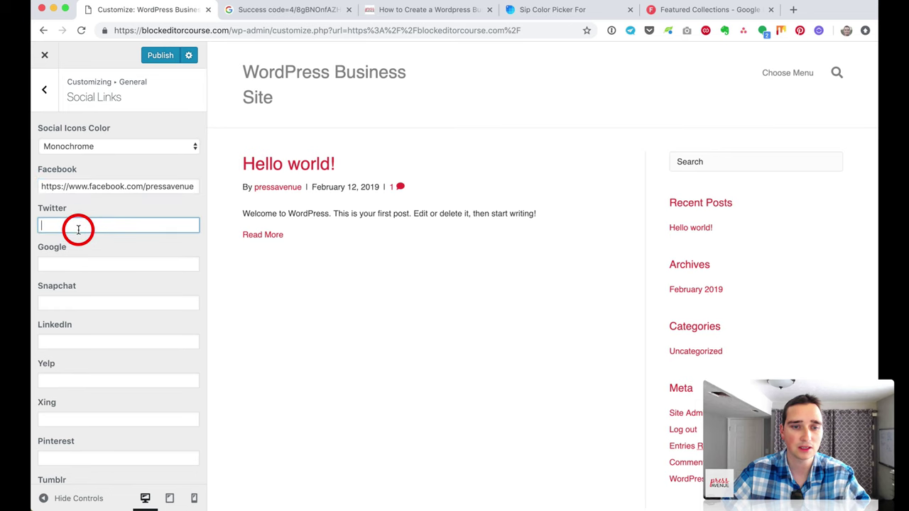
{"action": "key", "text": "super+v"}
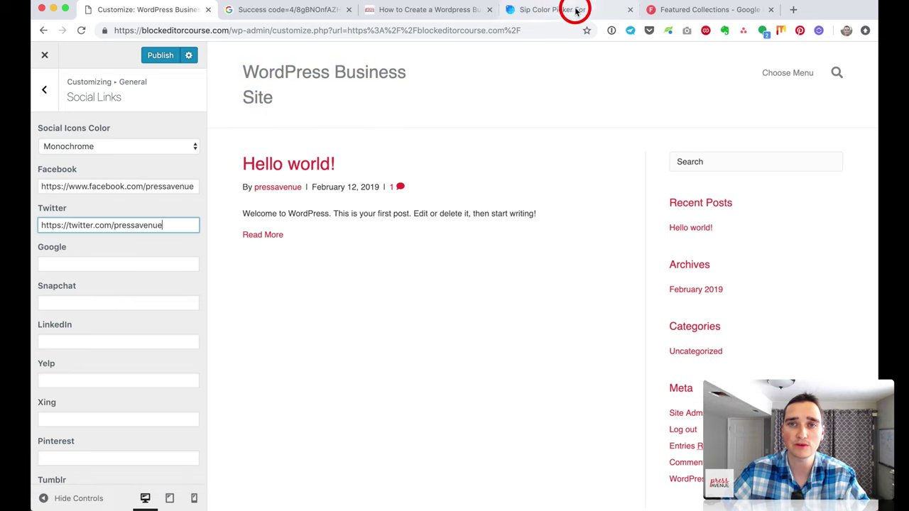
Step: Copy the Press Avenue YouTube channel link into the YouTube field
{"action": "left_click", "coordinate": [425, 13]}
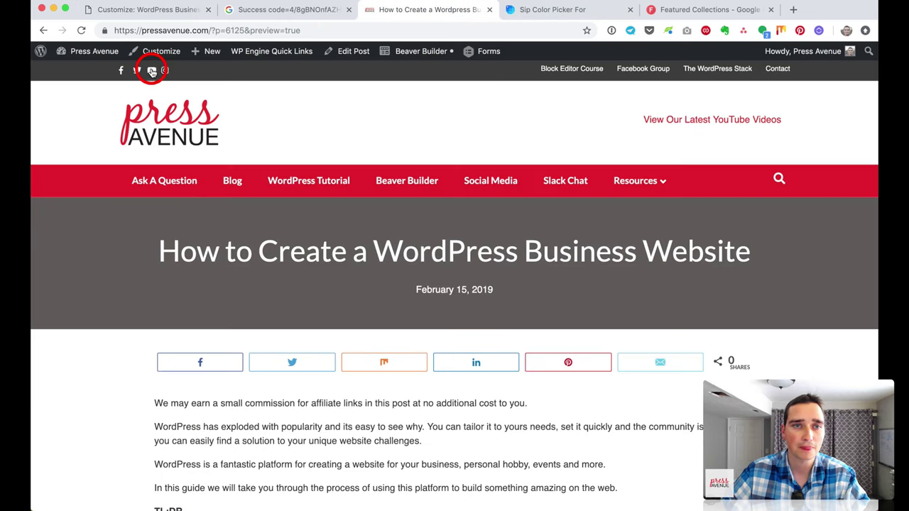
{"action": "right_click", "coordinate": [152, 71]}
{"action": "left_click", "coordinate": [187, 123]}
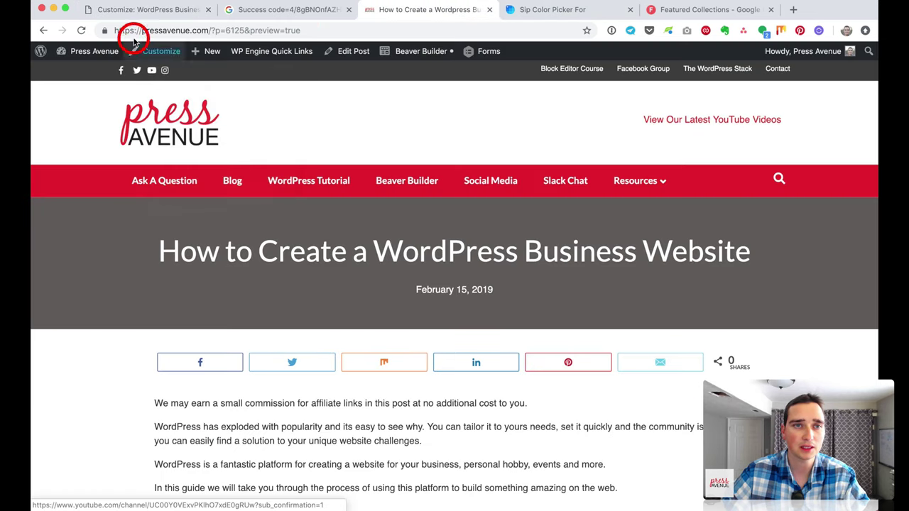
{"action": "left_click", "coordinate": [128, 10]}
{"action": "scroll", "coordinate": [122, 295], "scroll_direction": "down", "scroll_amount": 5}
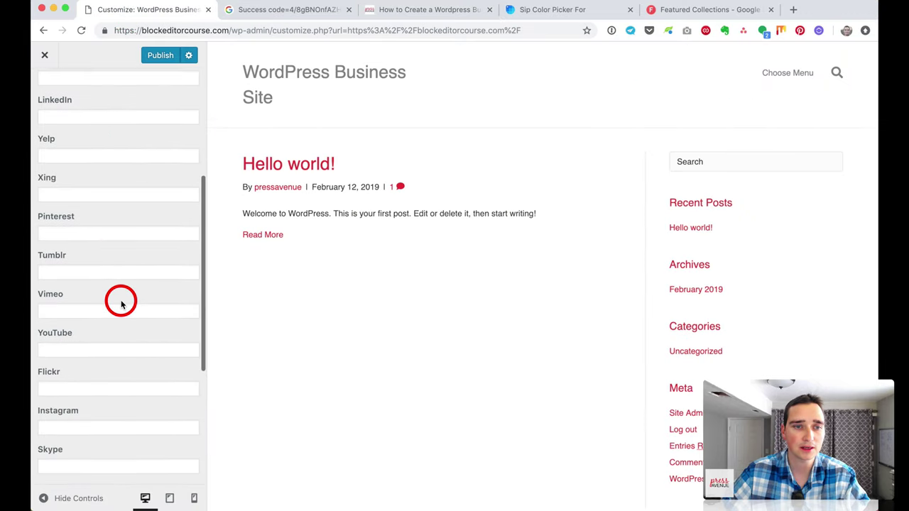
{"action": "left_click", "coordinate": [107, 342]}
{"action": "key", "text": "super+v"}
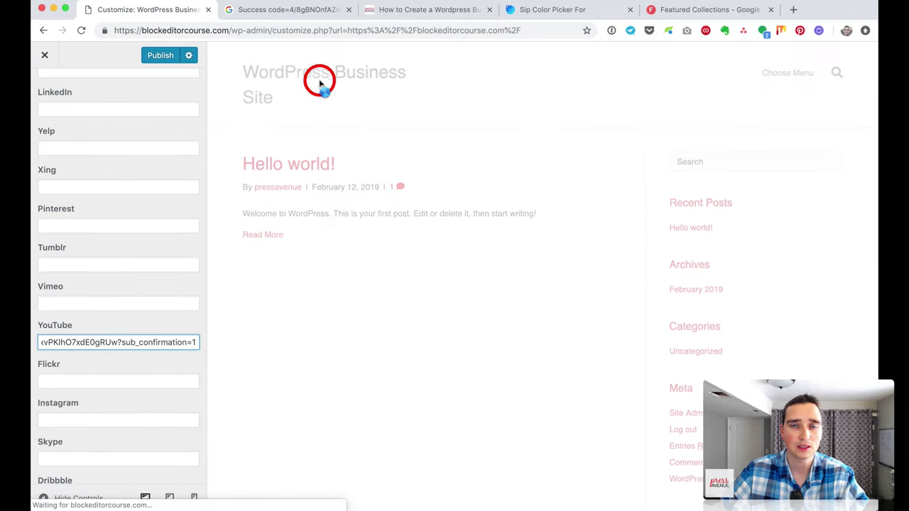
Step: Skip the Instagram link and return to the top-level customizer sections
{"action": "left_click", "coordinate": [406, 12]}
{"action": "right_click", "coordinate": [164, 72]}
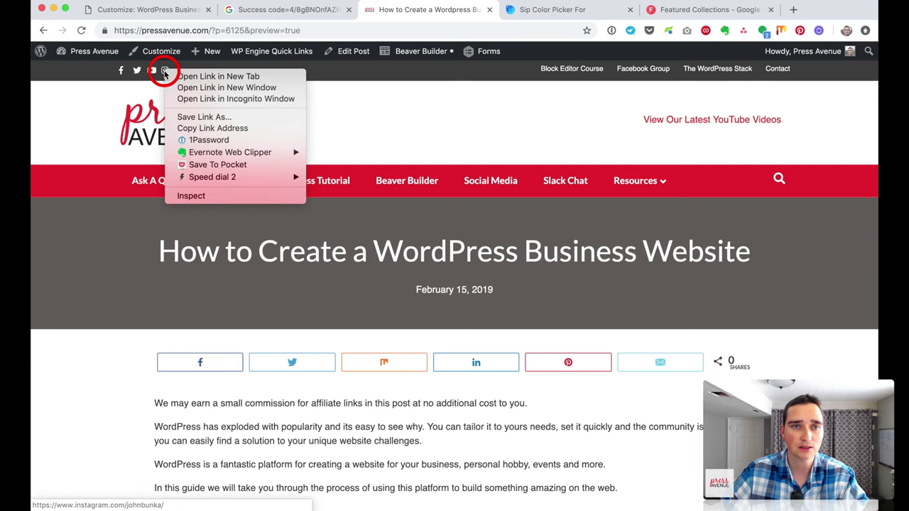
{"action": "key", "text": "Escape"}
{"action": "left_click", "coordinate": [149, 11]}
{"action": "scroll", "coordinate": [174, 270], "scroll_direction": "down", "scroll_amount": 3}
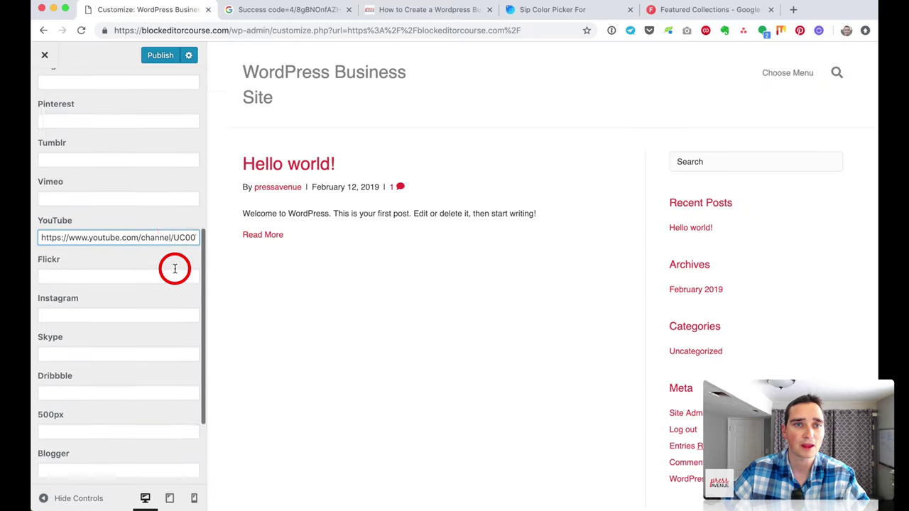
{"action": "scroll", "coordinate": [174, 272], "scroll_direction": "up", "scroll_amount": 5}
{"action": "left_click", "coordinate": [47, 91]}
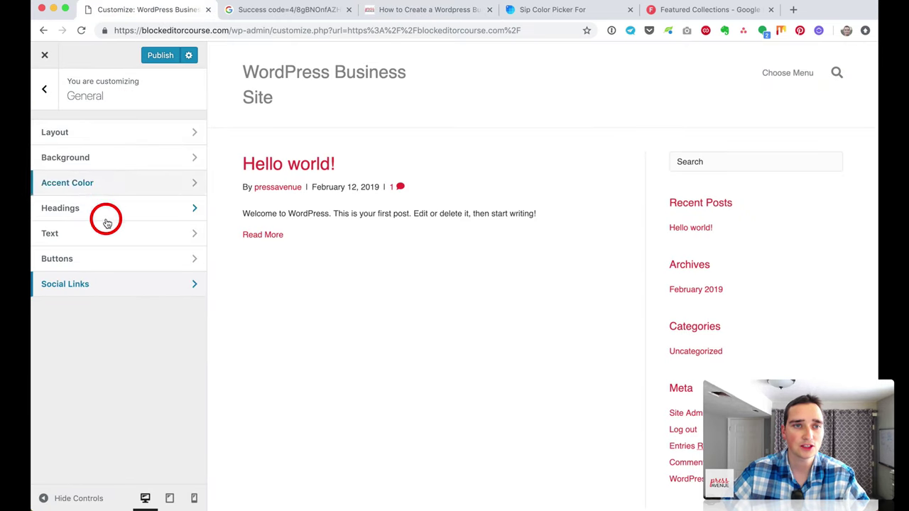
{"action": "left_click", "coordinate": [45, 91]}
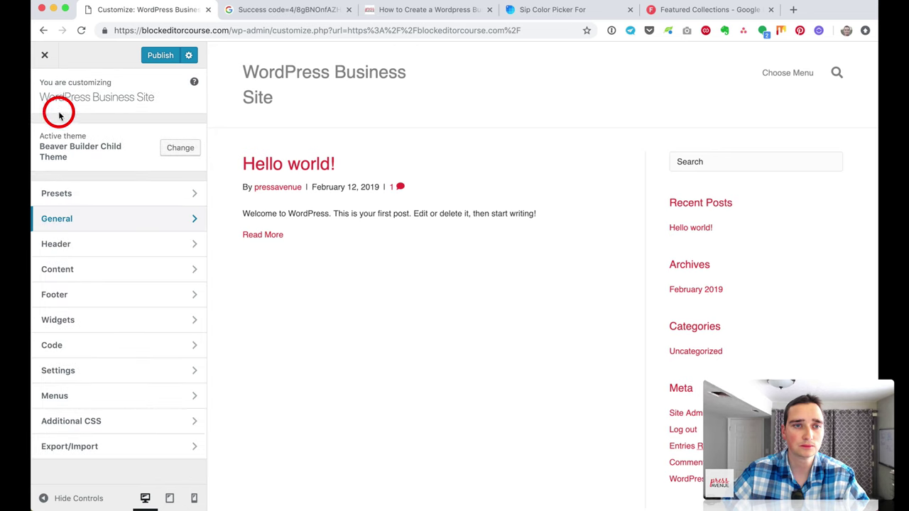
Step: Set the header's Top Bar Layout to 2 Columns and select the Column 1 Text field
{"action": "left_click", "coordinate": [121, 248]}
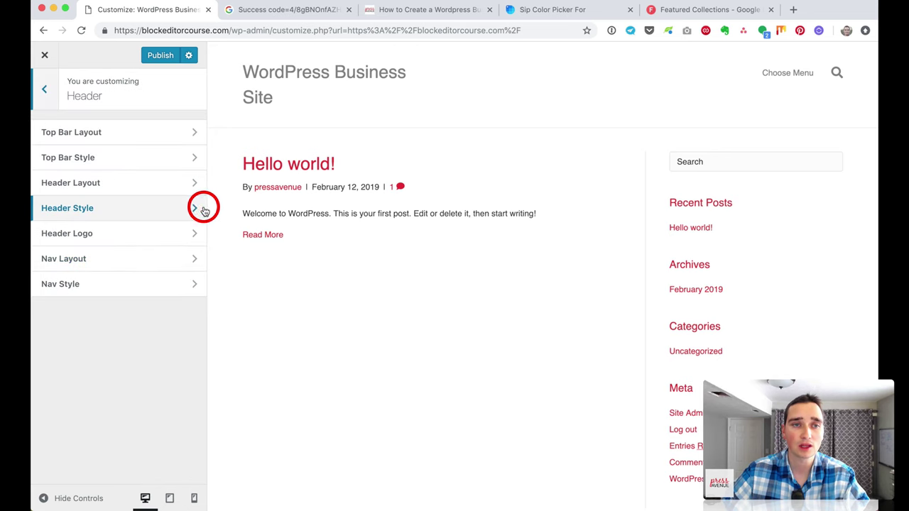
{"action": "left_click", "coordinate": [146, 137]}
{"action": "left_click", "coordinate": [142, 146]}
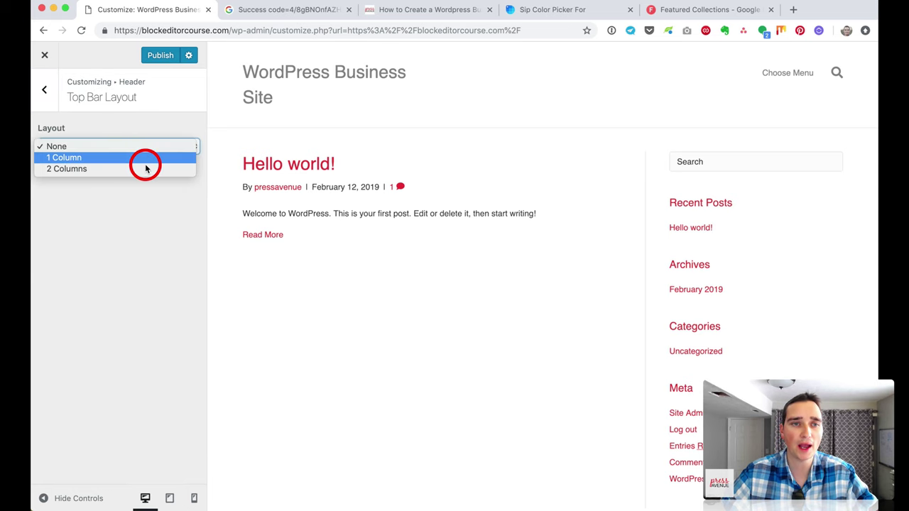
{"action": "left_click", "coordinate": [142, 169]}
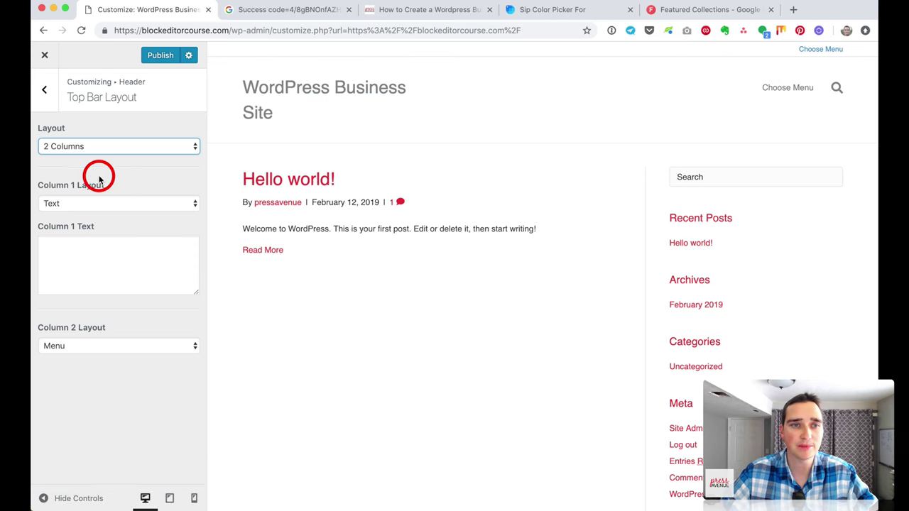
{"action": "left_click", "coordinate": [122, 249]}
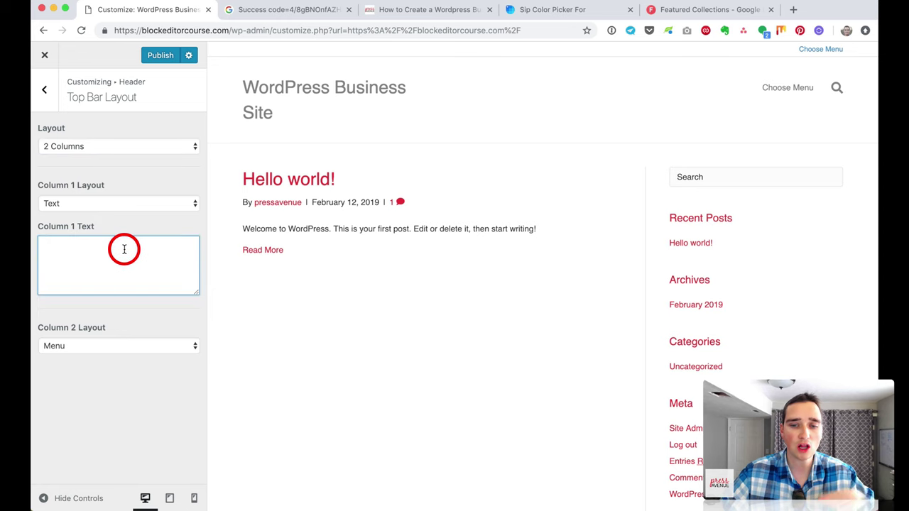
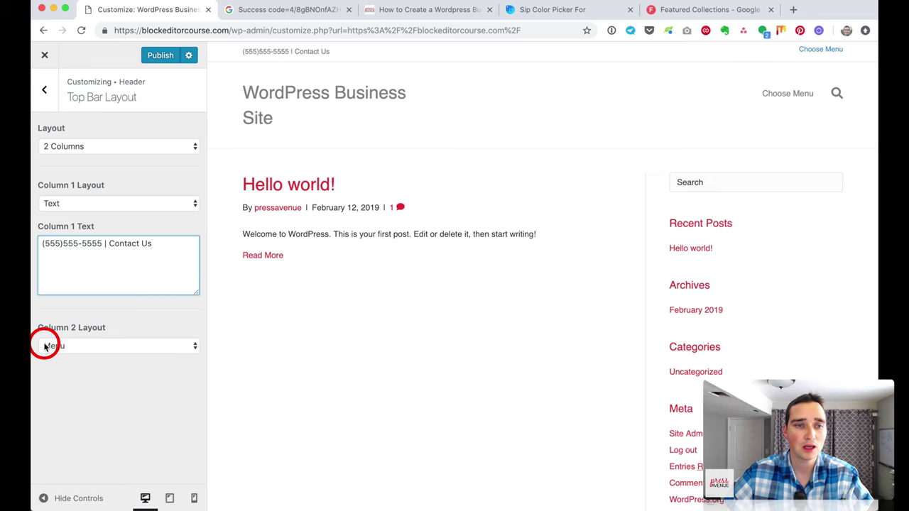
Step: Set the top bar's Column 2 Layout to Text & Social Icons
{"action": "left_click", "coordinate": [117, 345]}
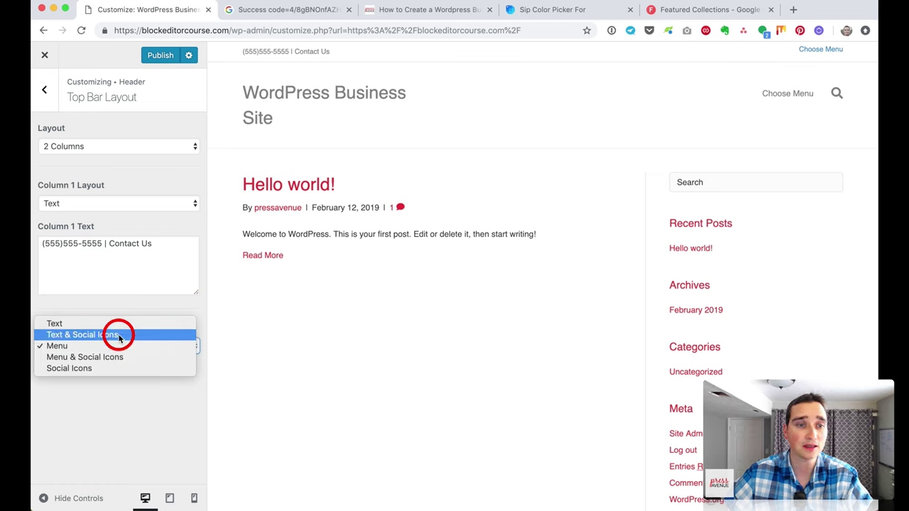
{"action": "left_click", "coordinate": [119, 335]}
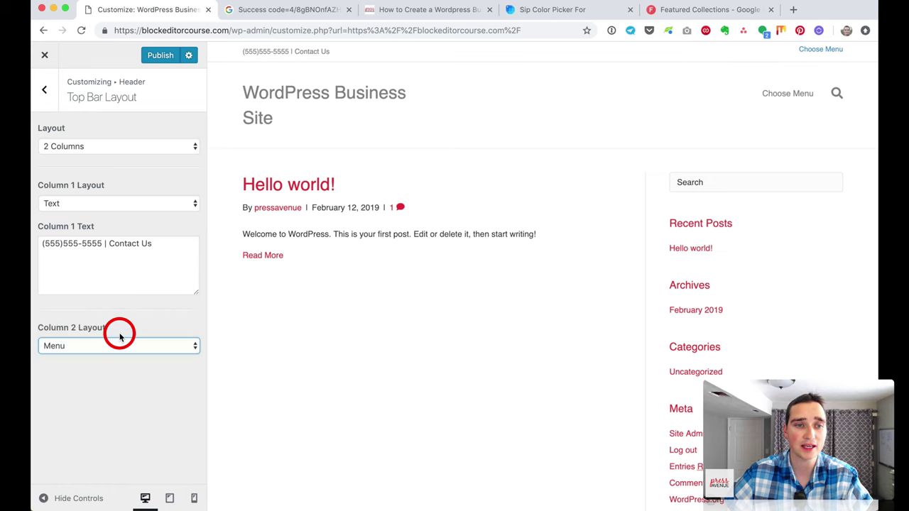
{"action": "left_click", "coordinate": [109, 399]}
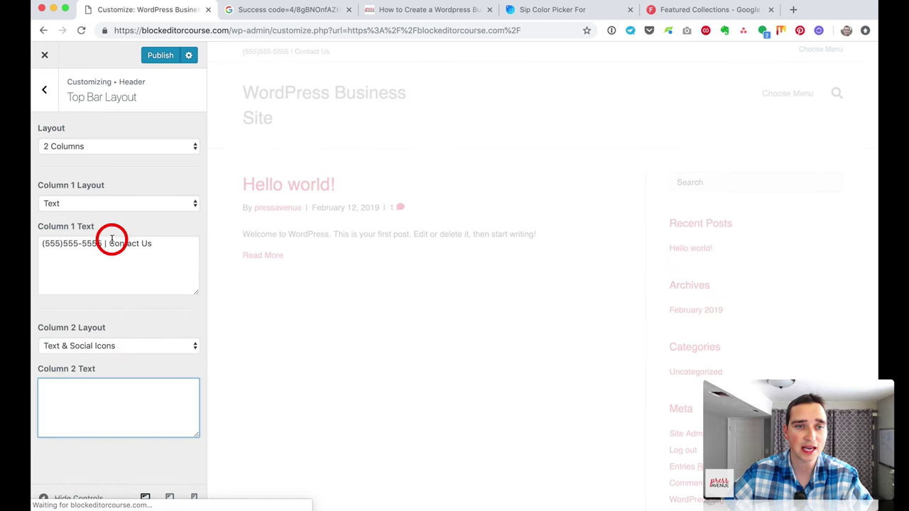
Step: Move 'Contact Us' from Column 1 Text into Column 2 Text, trimmed to 'Contact'
{"action": "left_click_drag", "start_coordinate": [109, 244], "coordinate": [167, 244]}
{"action": "key", "text": "super+x"}
{"action": "left_click", "coordinate": [140, 390]}
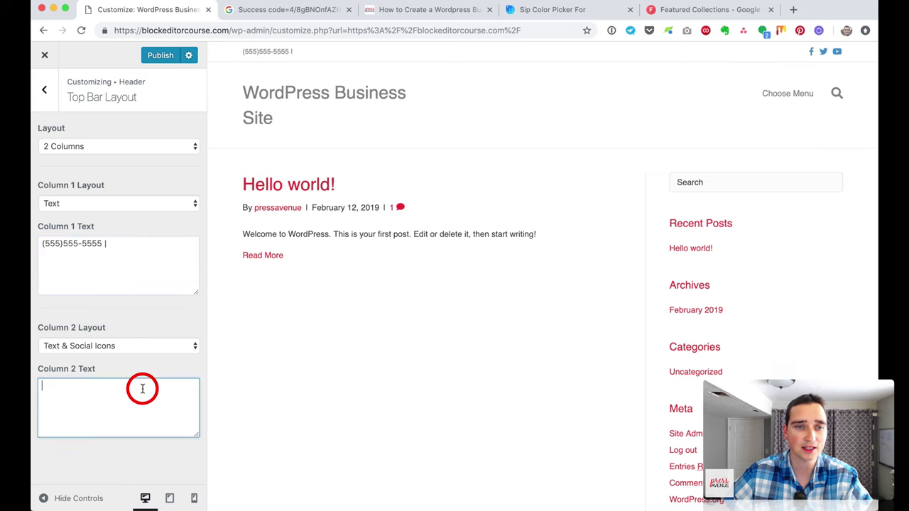
{"action": "key", "text": "super+v"}
{"action": "key", "text": "BackSpace"}
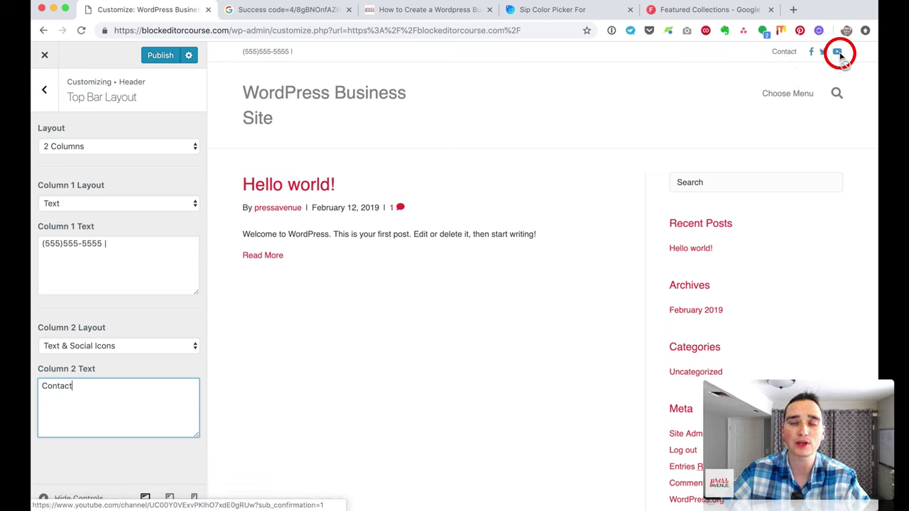
{"action": "left_click", "coordinate": [46, 100]}
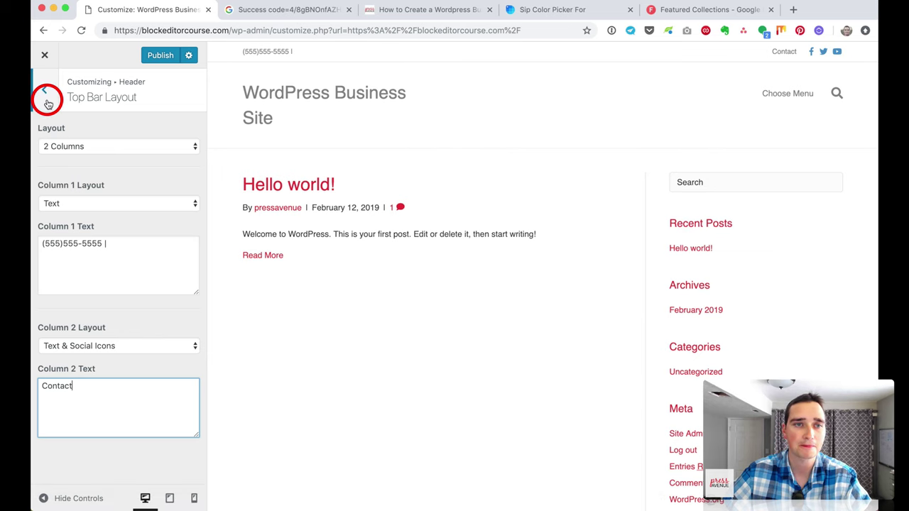
Step: In Top Bar Style, set the background to near-black and the text colour to white (#ffffff)
{"action": "left_click", "coordinate": [158, 158]}
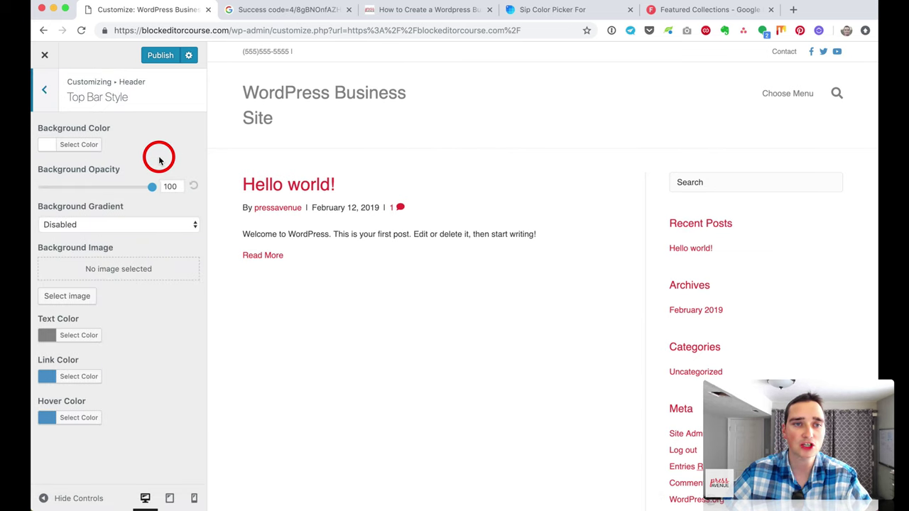
{"action": "left_click", "coordinate": [75, 147]}
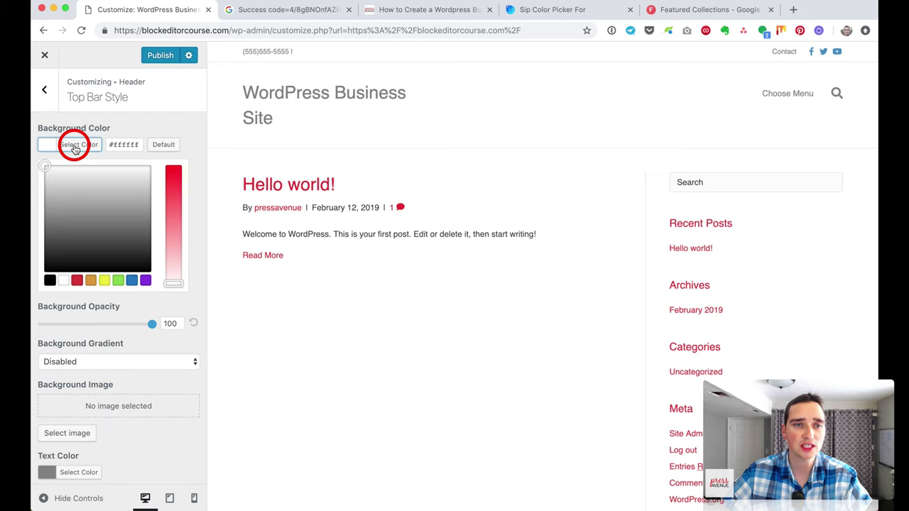
{"action": "left_click_drag", "start_coordinate": [75, 266], "coordinate": [40, 257]}
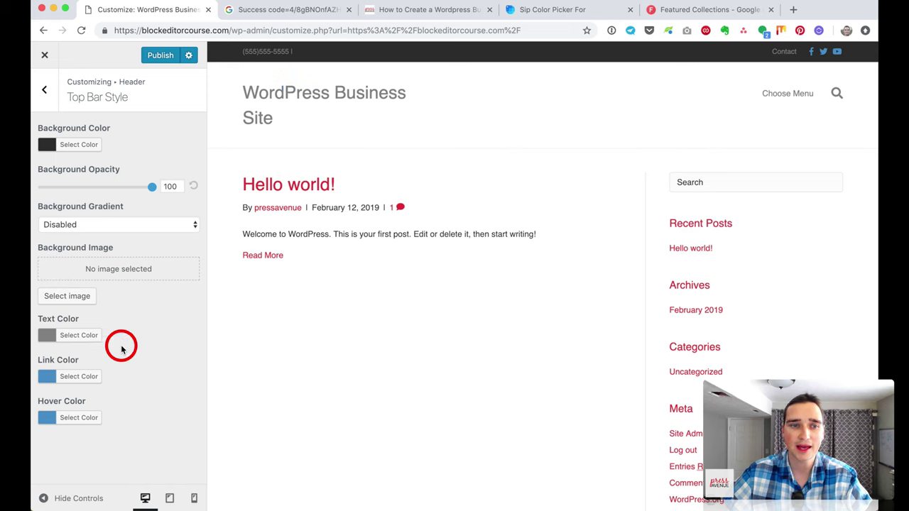
{"action": "left_click", "coordinate": [84, 338]}
{"action": "left_click_drag", "start_coordinate": [81, 361], "coordinate": [47, 352]}
{"action": "left_click", "coordinate": [47, 352]}
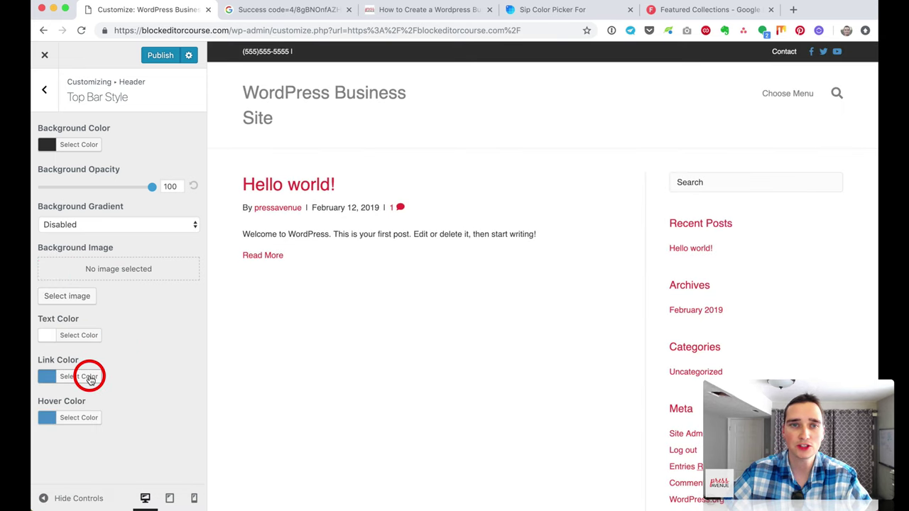
Step: Make top bar links white (#ffffff) with a light grey (#d8d8d8) hover colour
{"action": "left_click", "coordinate": [89, 378]}
{"action": "scroll", "coordinate": [78, 415], "scroll_direction": "down", "scroll_amount": 3}
{"action": "left_click", "coordinate": [62, 419]}
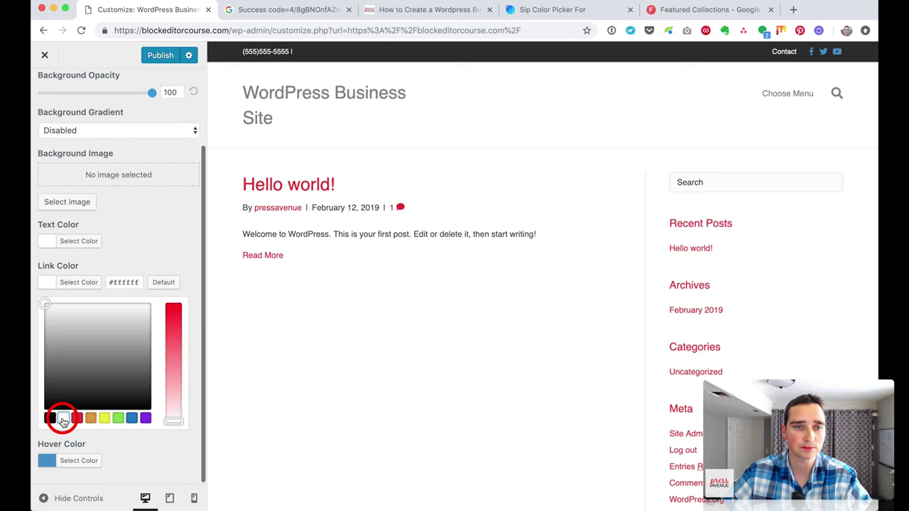
{"action": "left_click", "coordinate": [118, 328]}
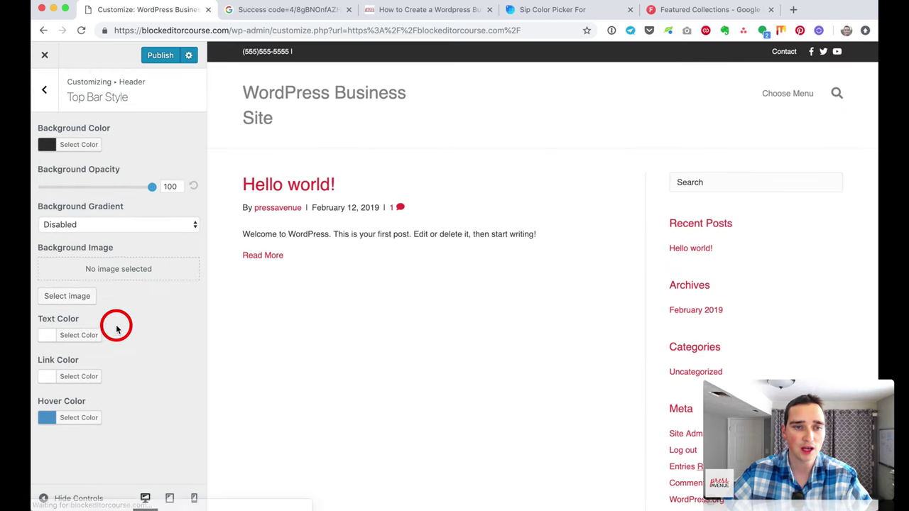
{"action": "left_click", "coordinate": [69, 418]}
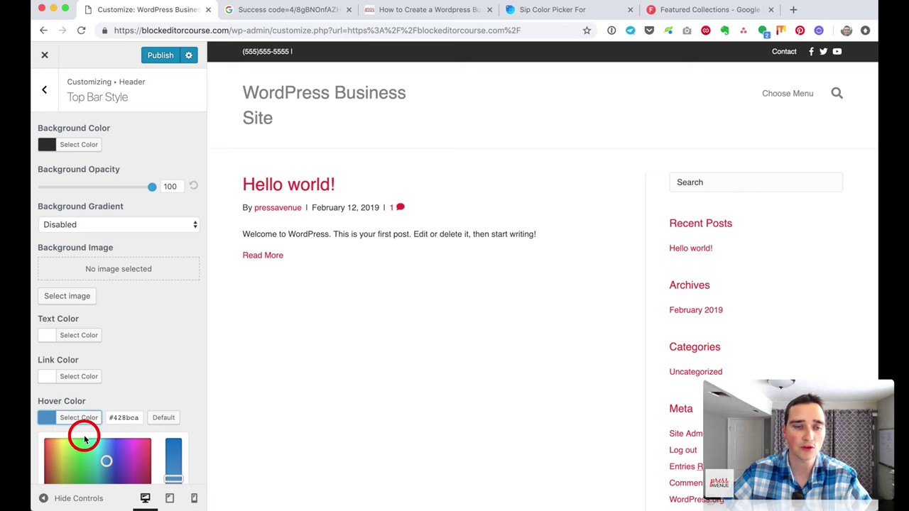
{"action": "scroll", "coordinate": [85, 440], "scroll_direction": "down", "scroll_amount": 3}
{"action": "left_click", "coordinate": [63, 458]}
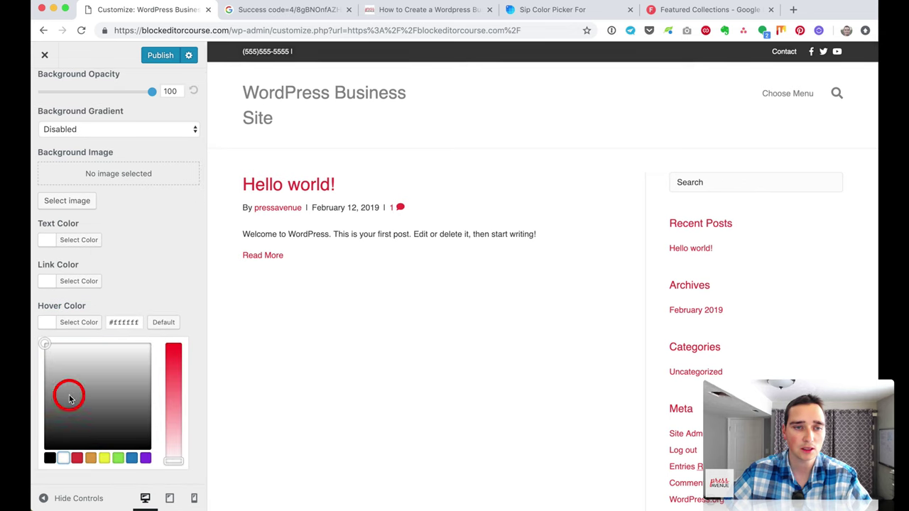
{"action": "left_click_drag", "start_coordinate": [49, 355], "coordinate": [36, 360]}
{"action": "left_click", "coordinate": [35, 360]}
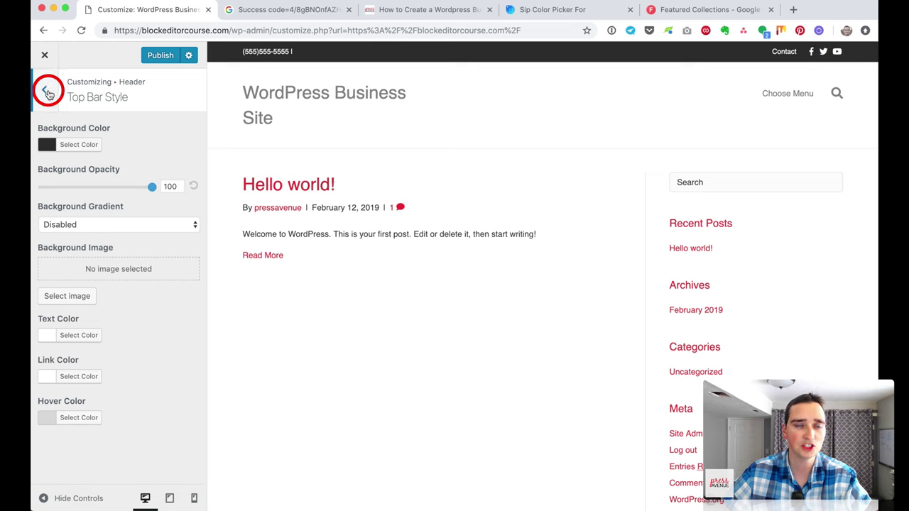
Step: Delete the '|' separator after the phone number in Column 1 Text
{"action": "left_click", "coordinate": [46, 92]}
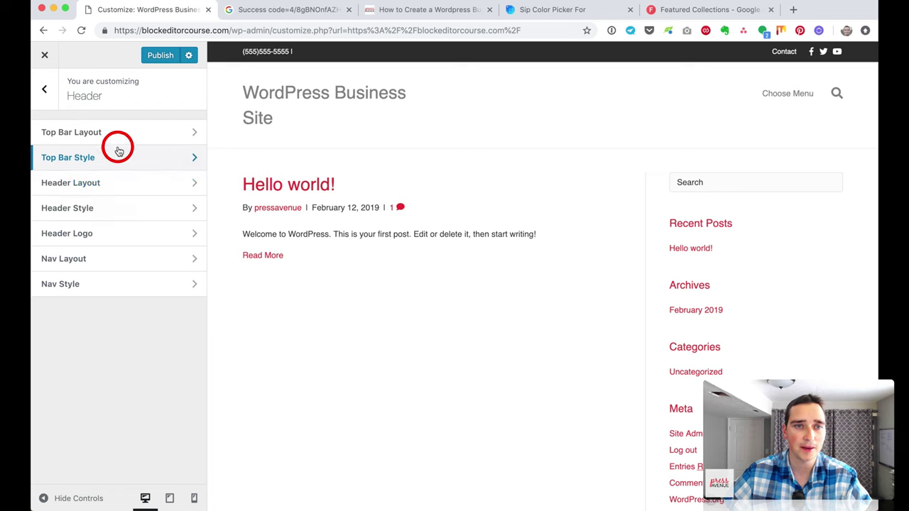
{"action": "left_click", "coordinate": [150, 138]}
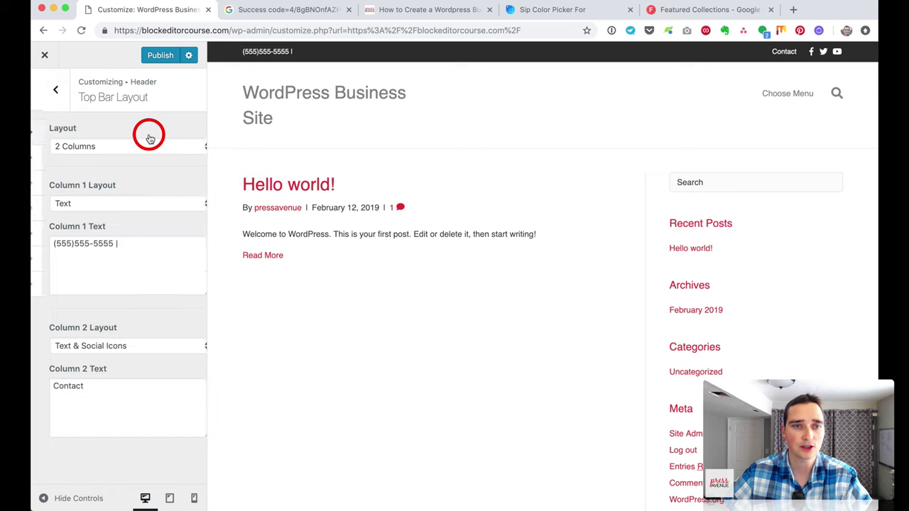
{"action": "left_click", "coordinate": [118, 251]}
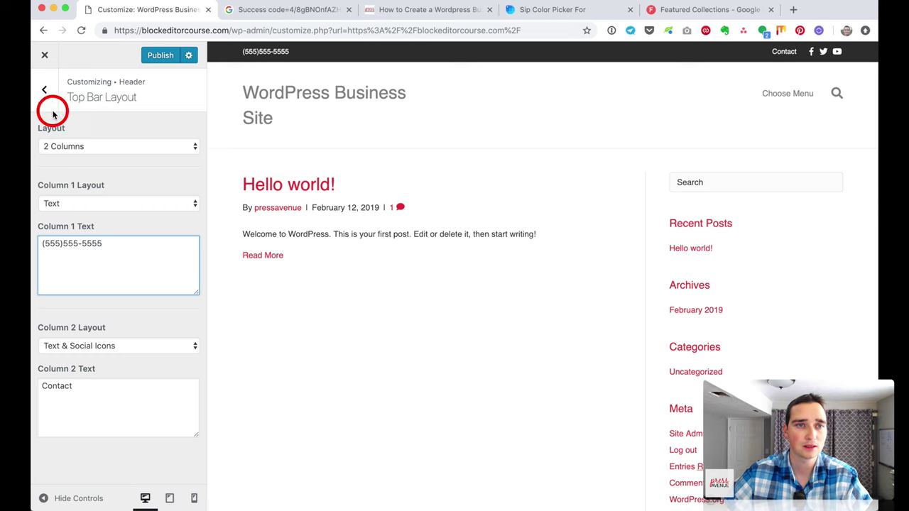
{"action": "left_click", "coordinate": [46, 91]}
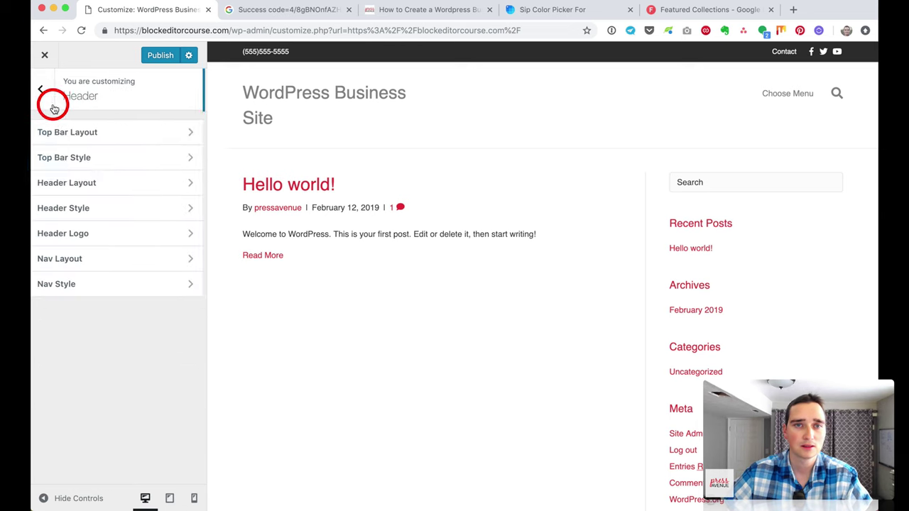
{"action": "left_click", "coordinate": [111, 181]}
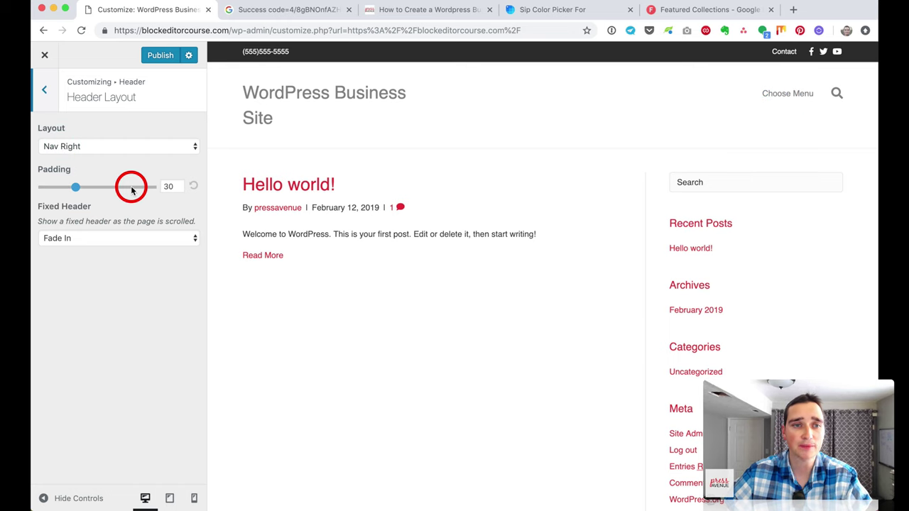
Step: Preview the Shrink, Fixed and None fixed-header behaviours in Header Layout
{"action": "scroll", "coordinate": [231, 203], "scroll_direction": "down", "scroll_amount": 3}
{"action": "scroll", "coordinate": [228, 205], "scroll_direction": "up", "scroll_amount": 3}
{"action": "scroll", "coordinate": [227, 202], "scroll_direction": "down", "scroll_amount": 3}
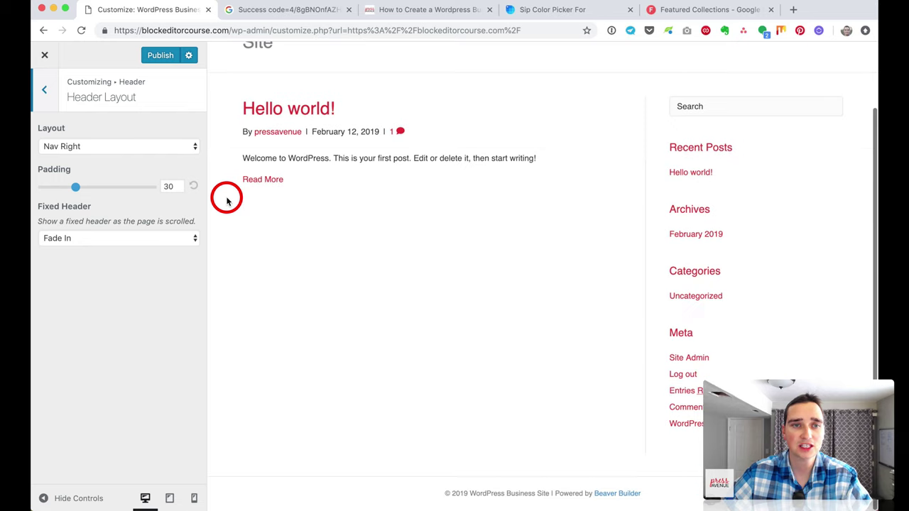
{"action": "scroll", "coordinate": [227, 201], "scroll_direction": "up", "scroll_amount": 3}
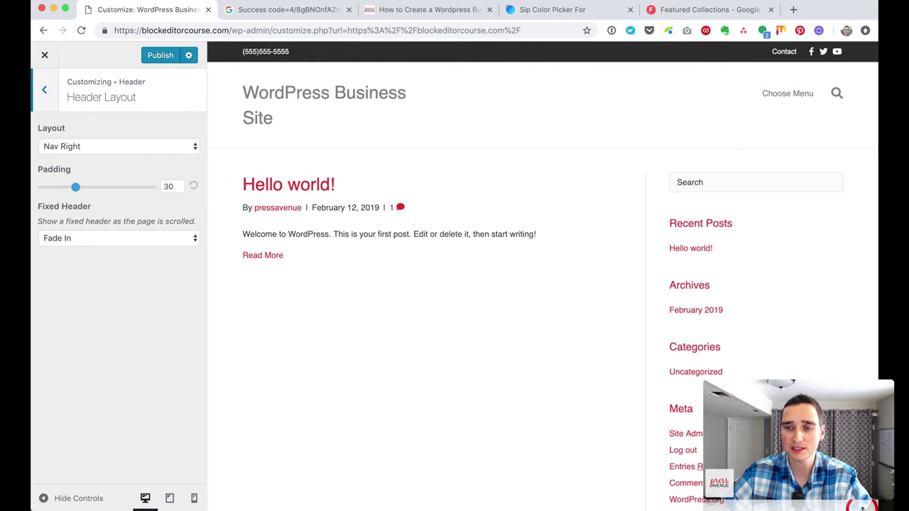
{"action": "left_click_drag", "start_coordinate": [879, 509], "coordinate": [879, 326]}
{"action": "scroll", "coordinate": [398, 224], "scroll_direction": "down", "scroll_amount": 6}
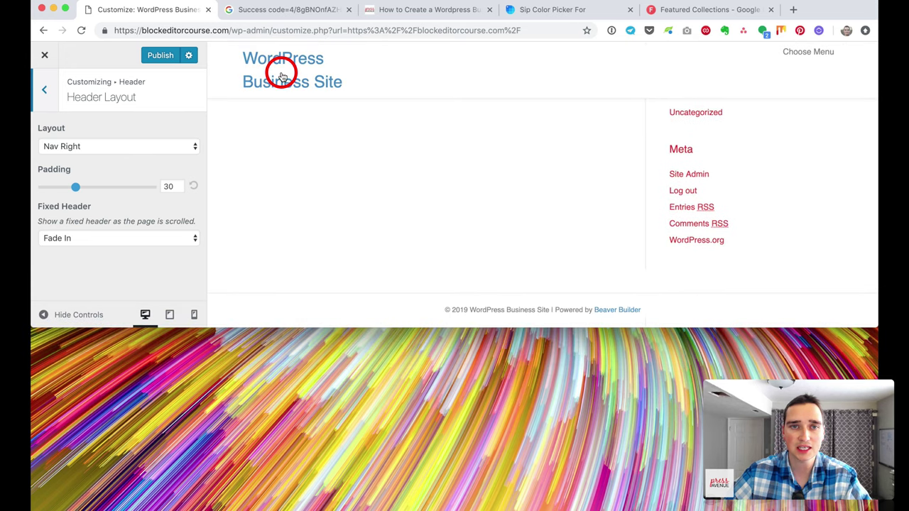
{"action": "scroll", "coordinate": [430, 213], "scroll_direction": "up", "scroll_amount": 6}
{"action": "scroll", "coordinate": [430, 212], "scroll_direction": "down", "scroll_amount": 6}
{"action": "scroll", "coordinate": [430, 212], "scroll_direction": "up", "scroll_amount": 6}
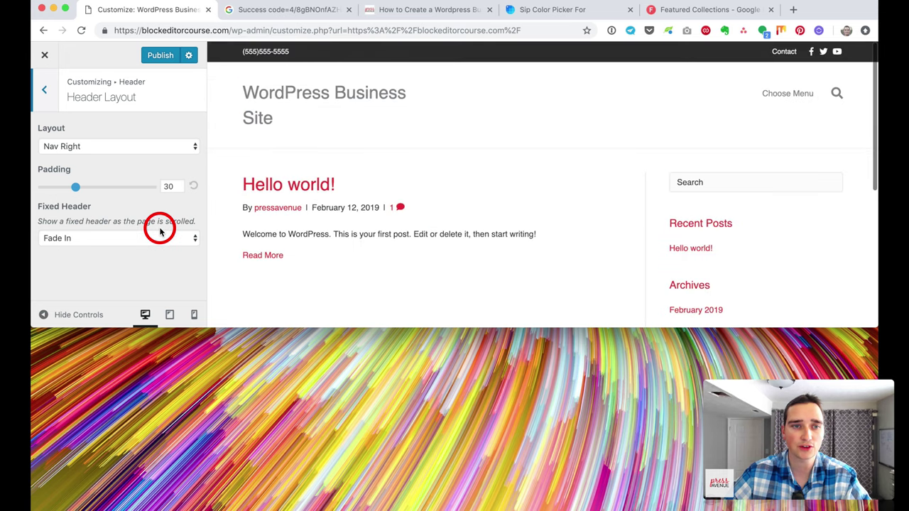
{"action": "left_click", "coordinate": [137, 240]}
{"action": "left_click", "coordinate": [135, 249]}
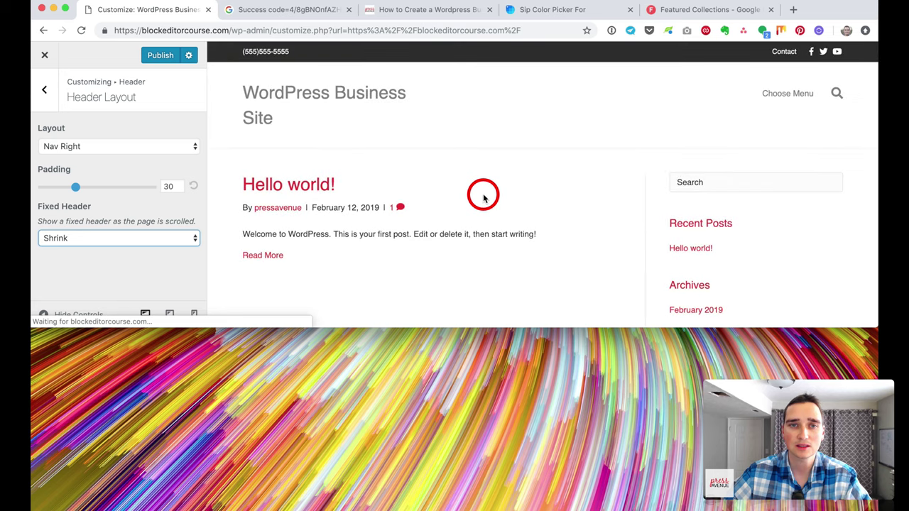
{"action": "scroll", "coordinate": [483, 197], "scroll_direction": "down", "scroll_amount": 6}
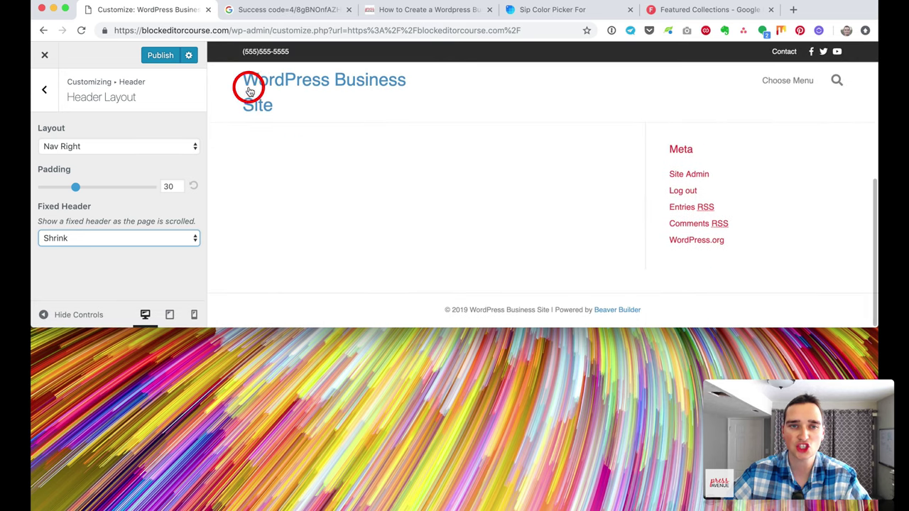
{"action": "scroll", "coordinate": [373, 166], "scroll_direction": "up", "scroll_amount": 6}
{"action": "left_click", "coordinate": [169, 238]}
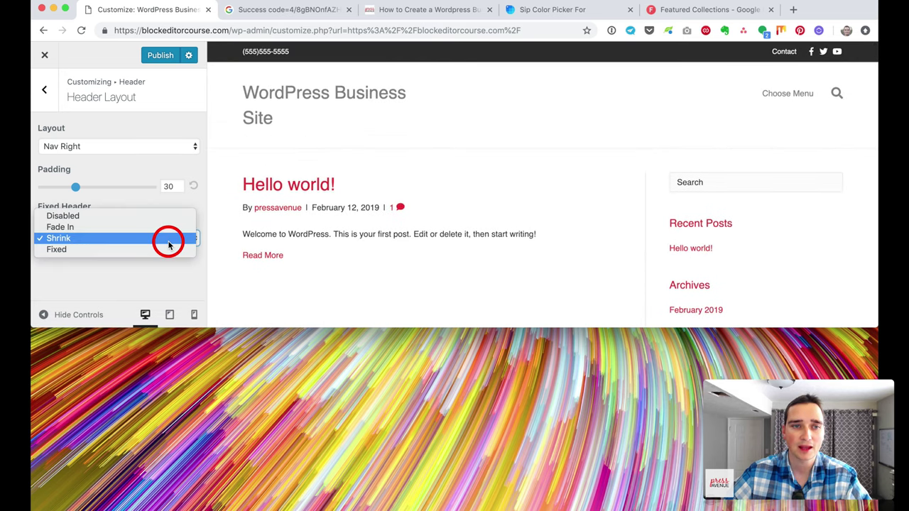
{"action": "left_click", "coordinate": [168, 249]}
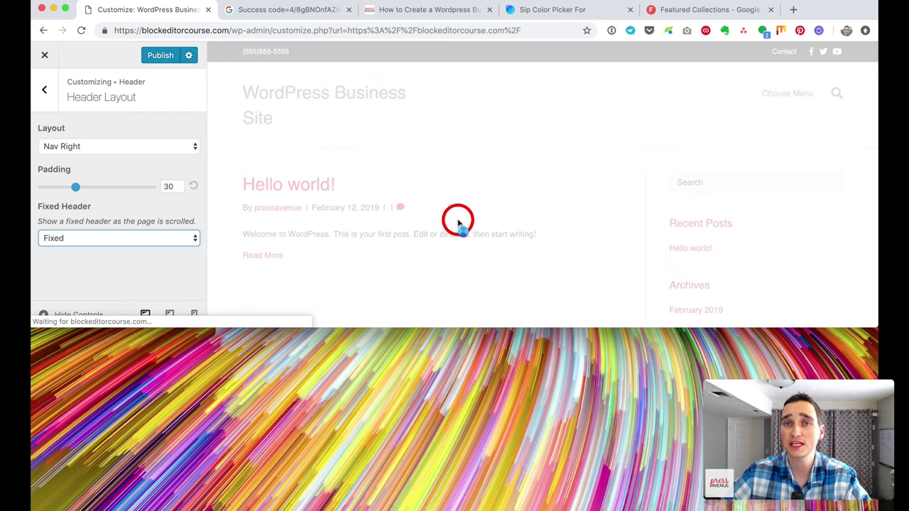
{"action": "scroll", "coordinate": [458, 223], "scroll_direction": "down", "scroll_amount": 5}
{"action": "scroll", "coordinate": [458, 222], "scroll_direction": "up", "scroll_amount": 1}
{"action": "scroll", "coordinate": [458, 222], "scroll_direction": "up", "scroll_amount": 1}
{"action": "scroll", "coordinate": [458, 222], "scroll_direction": "down", "scroll_amount": 3}
{"action": "scroll", "coordinate": [458, 222], "scroll_direction": "up", "scroll_amount": 5}
{"action": "left_click", "coordinate": [80, 238]}
{"action": "left_click", "coordinate": [78, 205]}
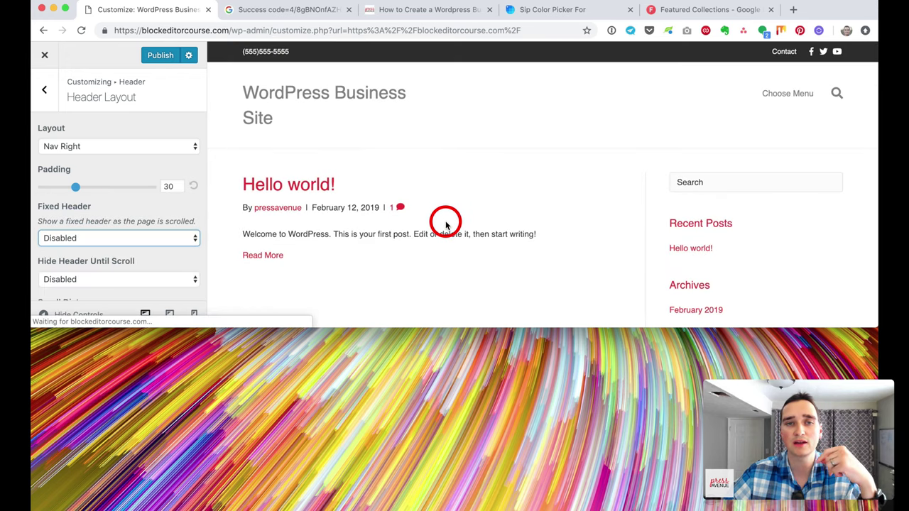
Step: Set Fixed Header to Fade In, keeping the Nav Right layout
{"action": "scroll", "coordinate": [446, 226], "scroll_direction": "down", "scroll_amount": 5}
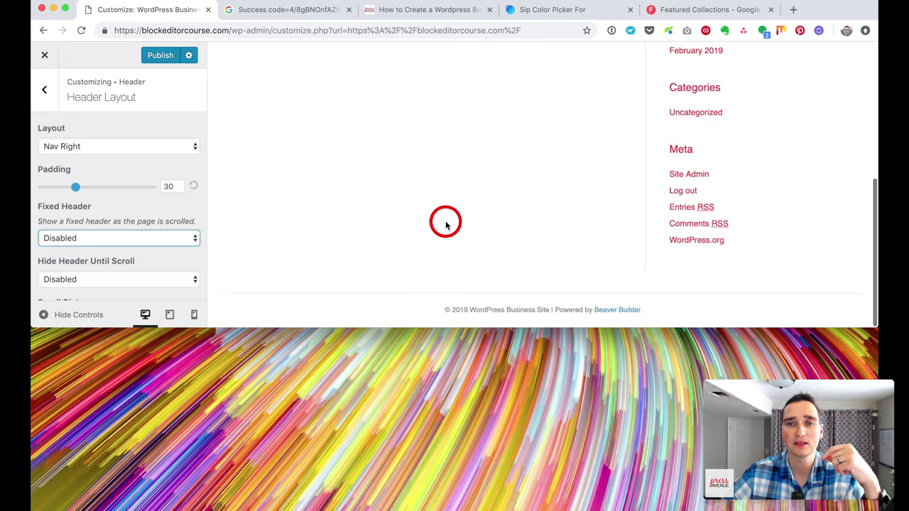
{"action": "scroll", "coordinate": [446, 226], "scroll_direction": "up", "scroll_amount": 5}
{"action": "scroll", "coordinate": [163, 229], "scroll_direction": "down", "scroll_amount": 2}
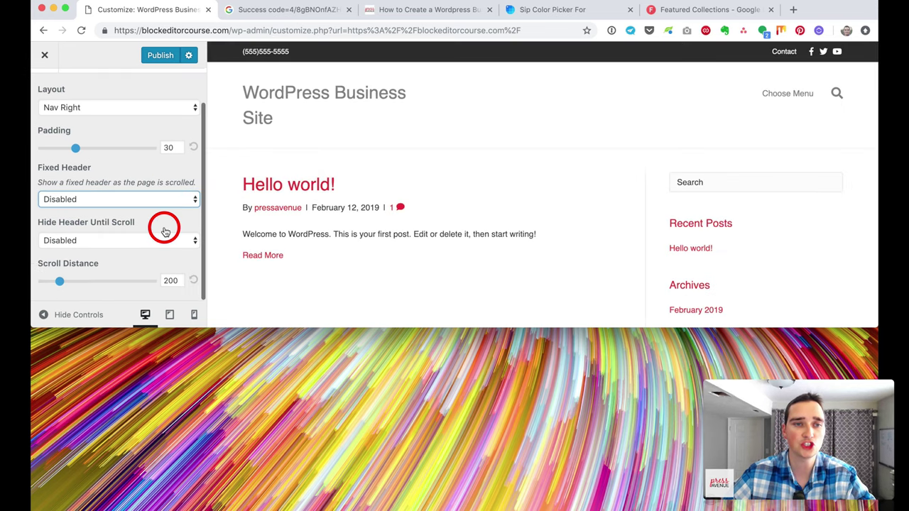
{"action": "scroll", "coordinate": [164, 230], "scroll_direction": "up", "scroll_amount": 2}
{"action": "left_click", "coordinate": [152, 238]}
{"action": "left_click", "coordinate": [152, 248]}
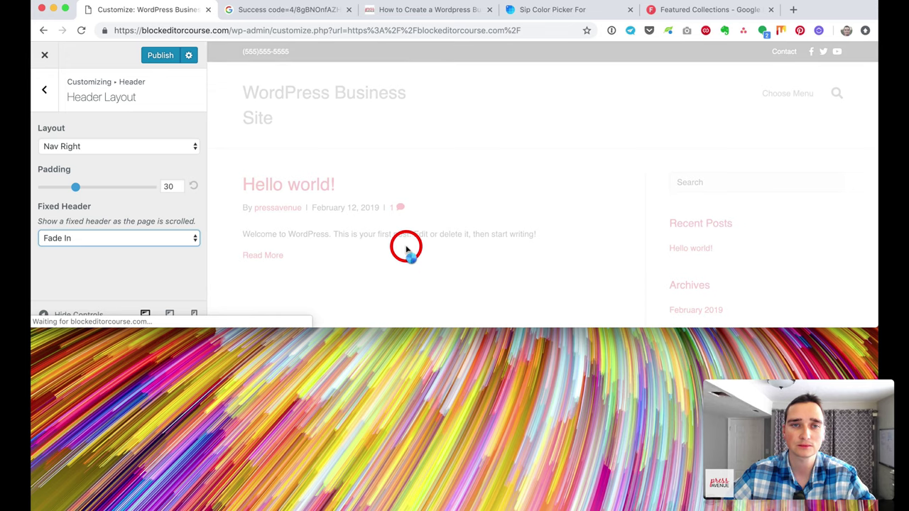
{"action": "scroll", "coordinate": [406, 245], "scroll_direction": "down", "scroll_amount": 3}
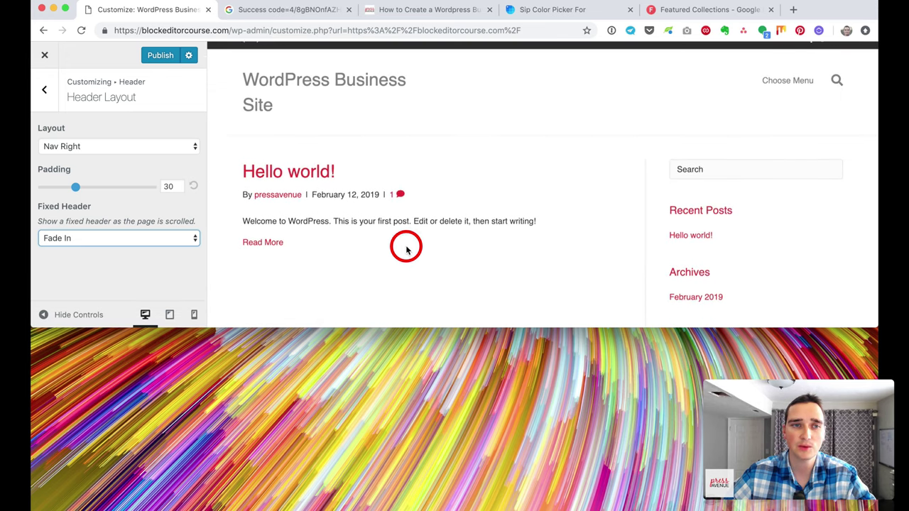
{"action": "left_click", "coordinate": [44, 89]}
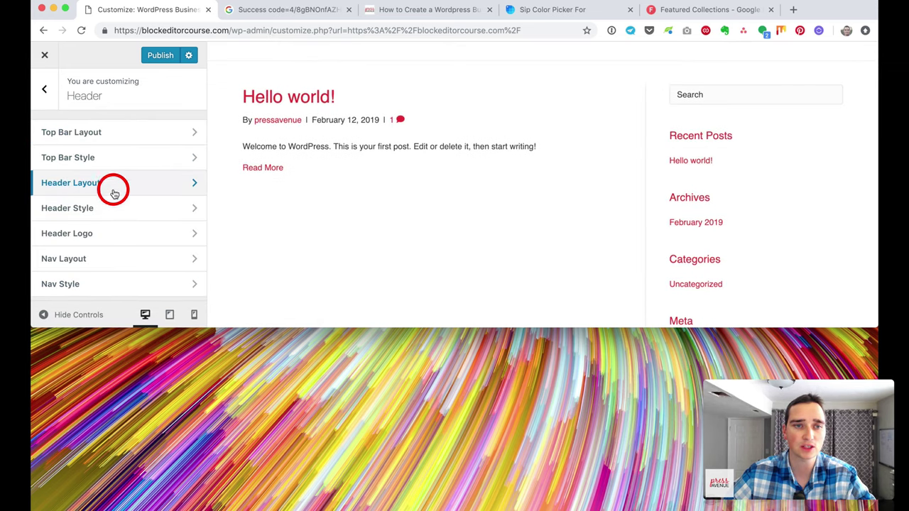
Step: Set the Header Style background colour to white (#ffffff) with the colour picker
{"action": "left_click", "coordinate": [132, 207]}
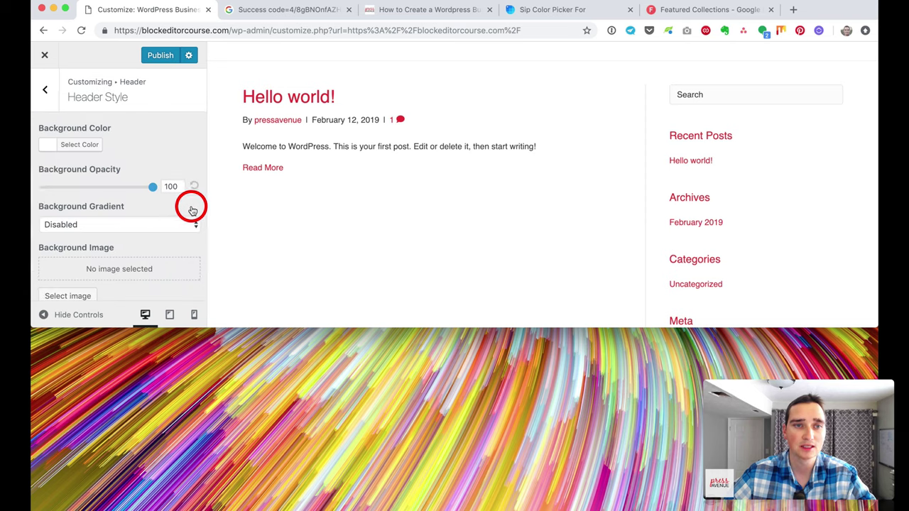
{"action": "left_click", "coordinate": [86, 149]}
{"action": "left_click_drag", "start_coordinate": [107, 191], "coordinate": [125, 209]}
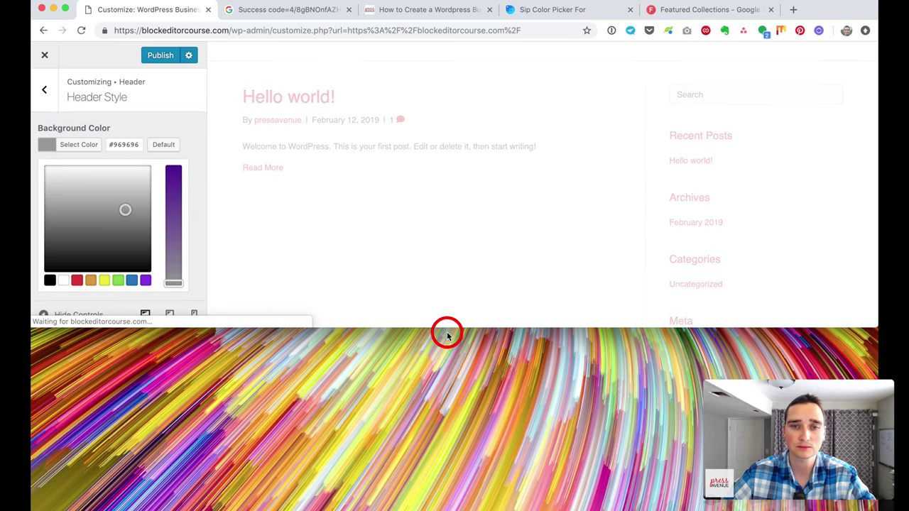
{"action": "left_click_drag", "start_coordinate": [458, 327], "coordinate": [479, 506]}
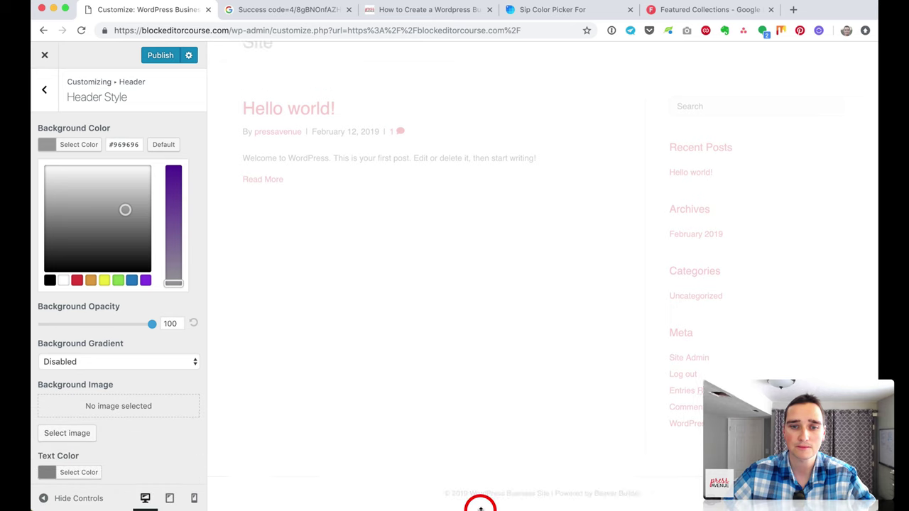
{"action": "scroll", "coordinate": [420, 378], "scroll_direction": "up", "scroll_amount": 3}
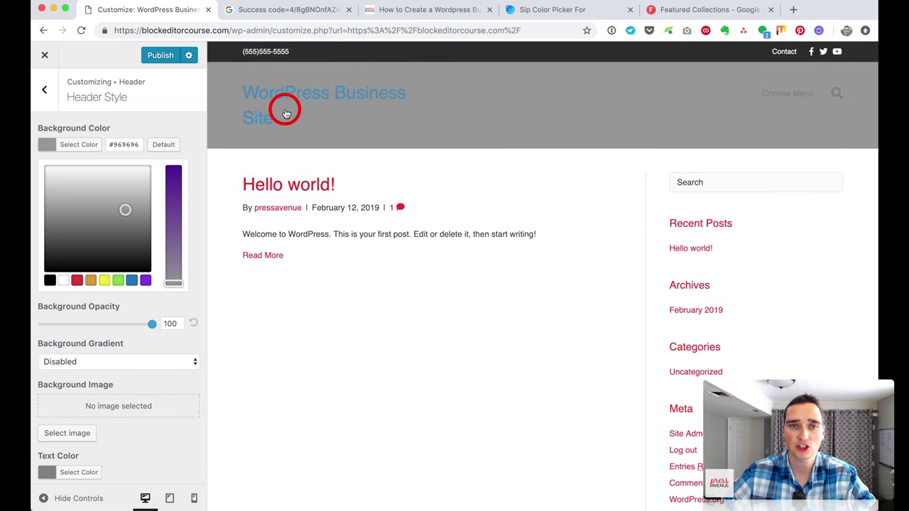
{"action": "left_click_drag", "start_coordinate": [119, 233], "coordinate": [29, 152]}
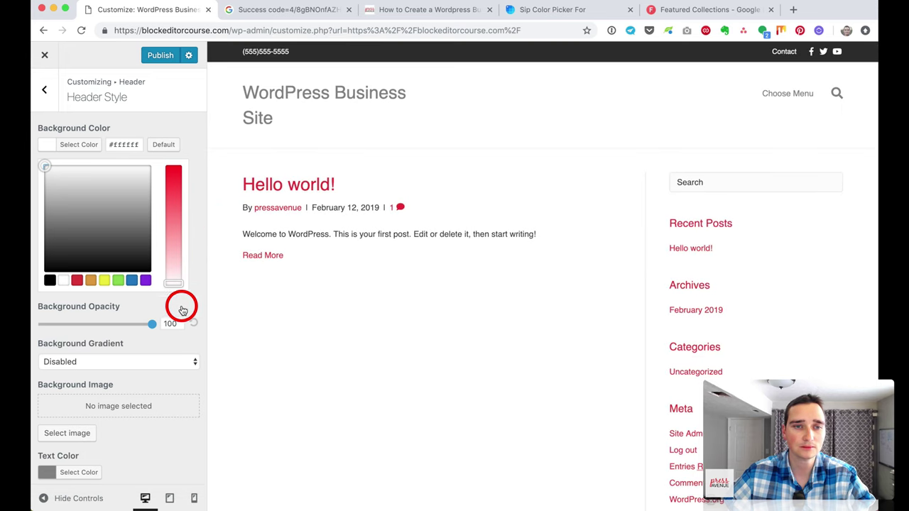
{"action": "scroll", "coordinate": [194, 304], "scroll_direction": "down", "scroll_amount": 1}
{"action": "scroll", "coordinate": [194, 304], "scroll_direction": "down", "scroll_amount": 1}
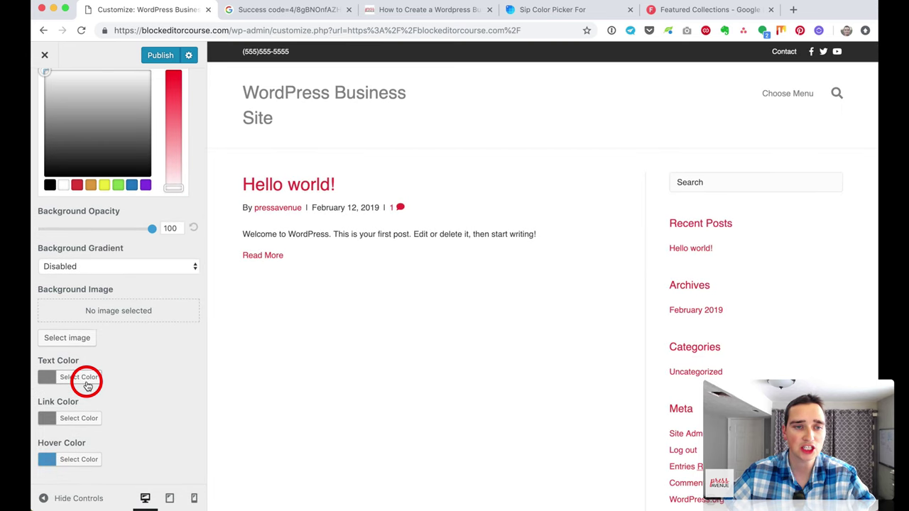
{"action": "scroll", "coordinate": [146, 393], "scroll_direction": "up", "scroll_amount": 2}
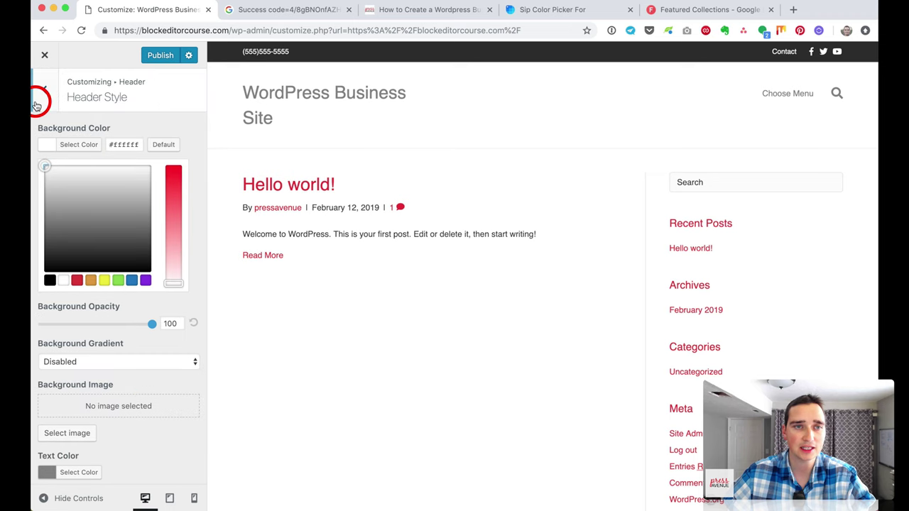
{"action": "left_click", "coordinate": [37, 105]}
{"action": "left_click", "coordinate": [125, 234]}
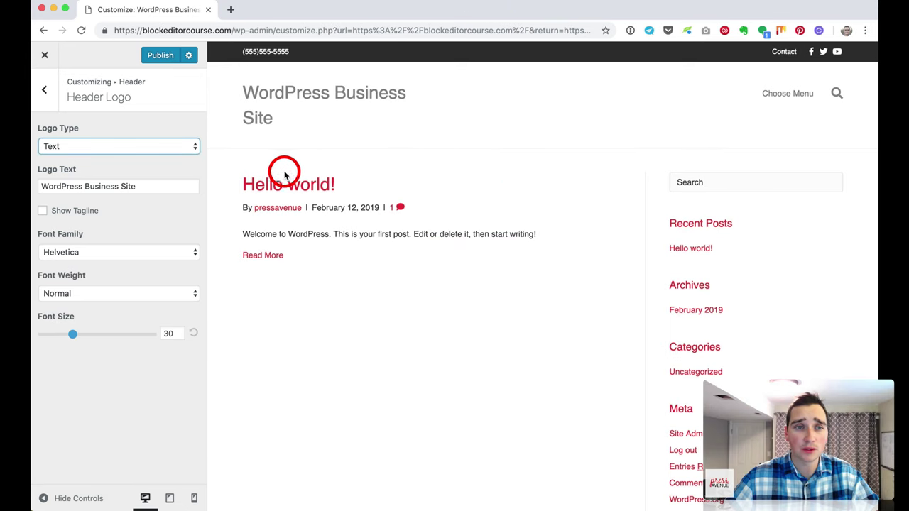
Step: Change Logo Type from Text to Image and review the empty logo image slots
{"action": "left_click", "coordinate": [66, 147]}
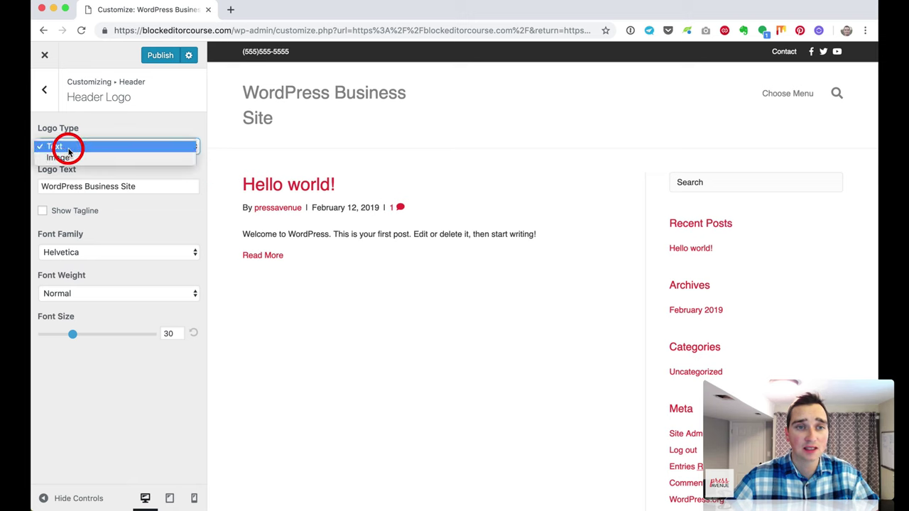
{"action": "left_click", "coordinate": [134, 158]}
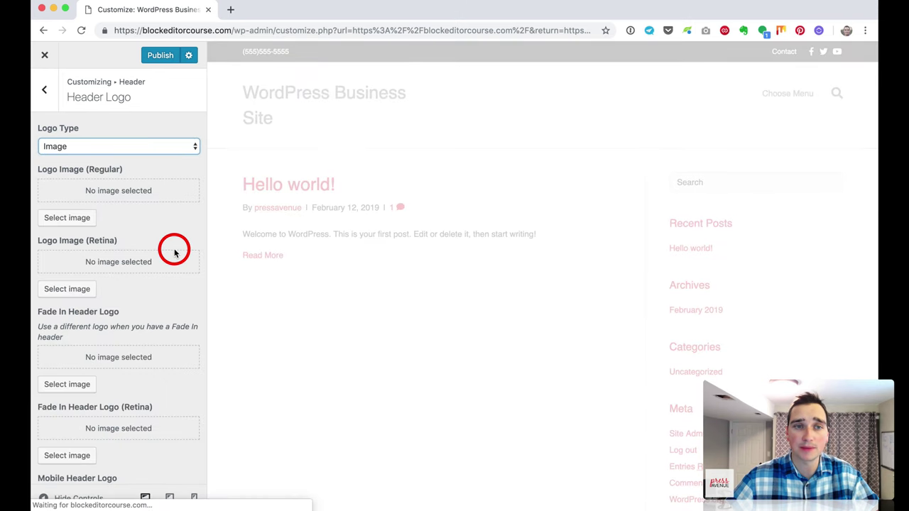
{"action": "scroll", "coordinate": [172, 248], "scroll_direction": "down", "scroll_amount": 1}
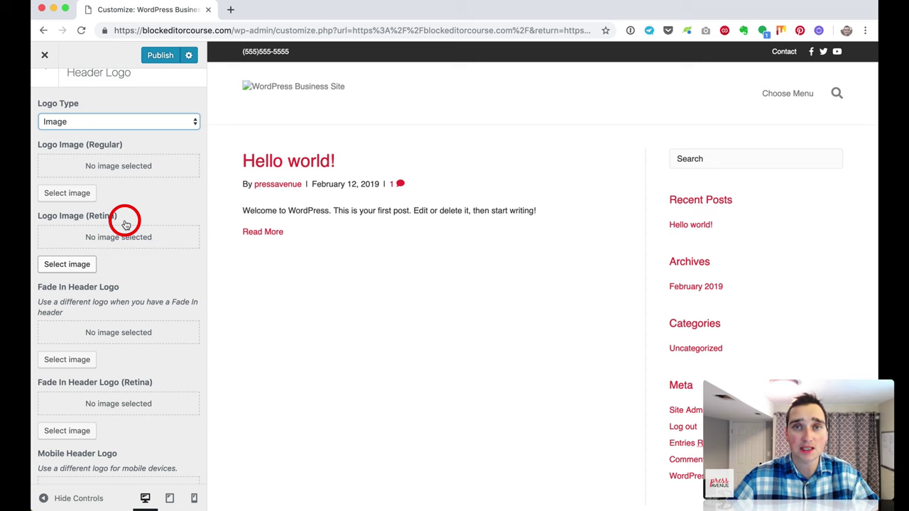
{"action": "scroll", "coordinate": [125, 224], "scroll_direction": "down", "scroll_amount": 2}
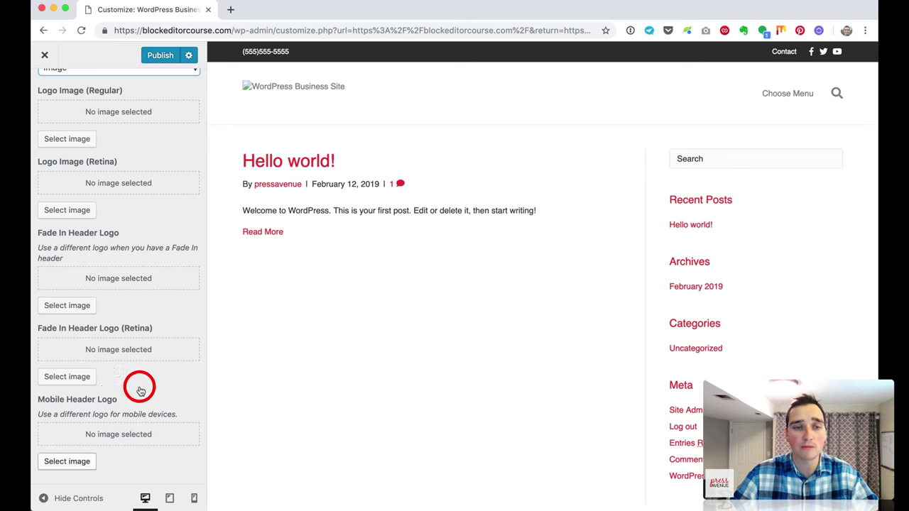
{"action": "scroll", "coordinate": [147, 326], "scroll_direction": "up", "scroll_amount": 3}
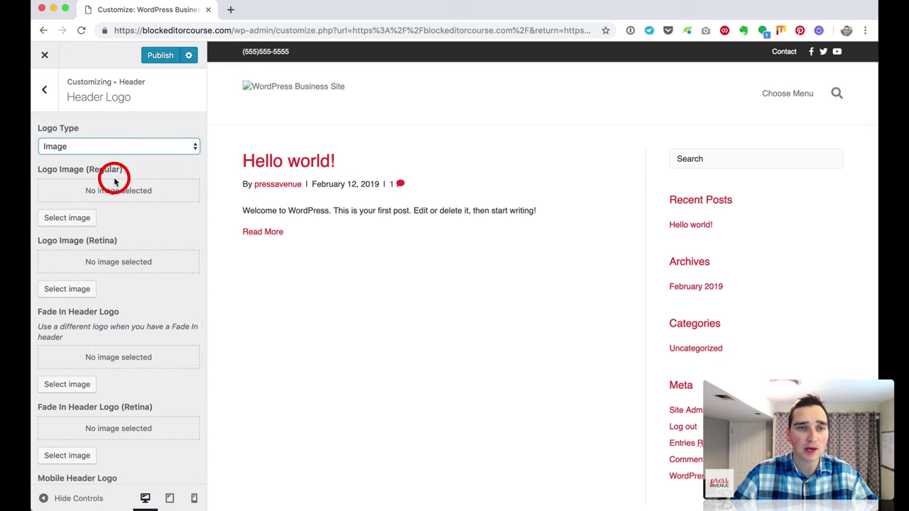
Step: Choose the Press Avenue logo from the Media Library as Logo Image (Regular)
{"action": "left_click", "coordinate": [80, 218]}
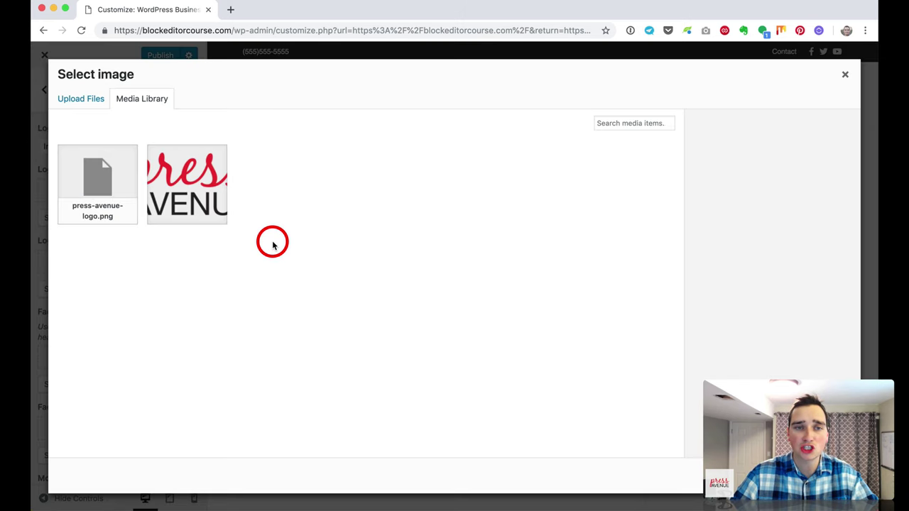
{"action": "left_click", "coordinate": [192, 186]}
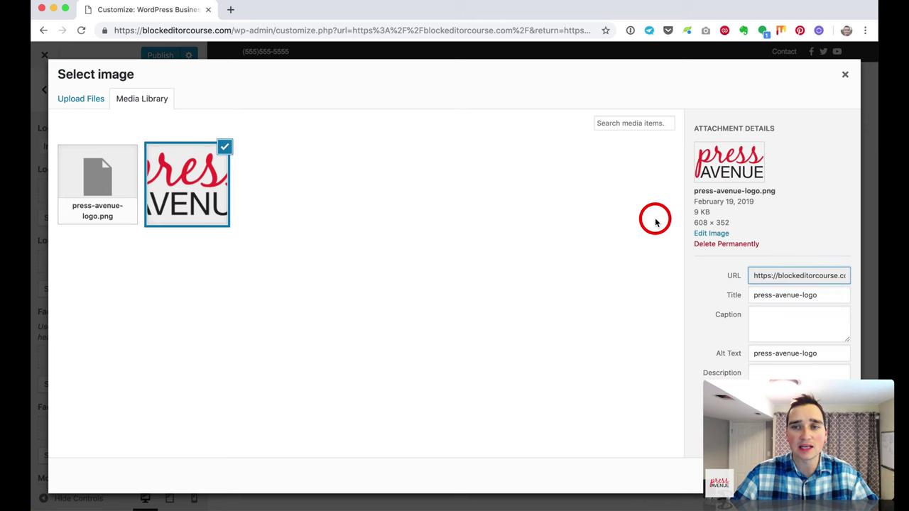
{"action": "left_click_drag", "start_coordinate": [700, 190], "coordinate": [744, 188]}
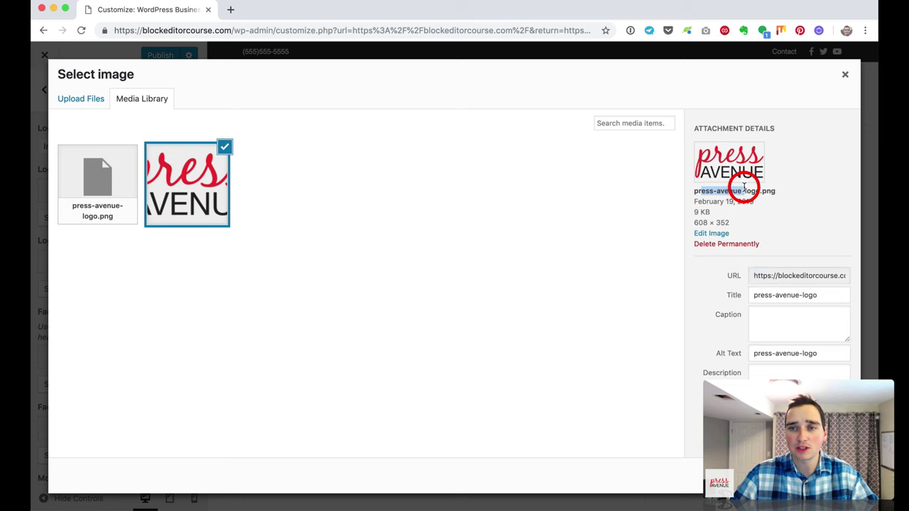
{"action": "mouse_move", "coordinate": [701, 212]}
{"action": "left_mouse_down"}
{"action": "mouse_move", "coordinate": [716, 212]}
{"action": "mouse_move", "coordinate": [700, 219]}
{"action": "left_mouse_up"}
{"action": "left_click", "coordinate": [720, 224]}
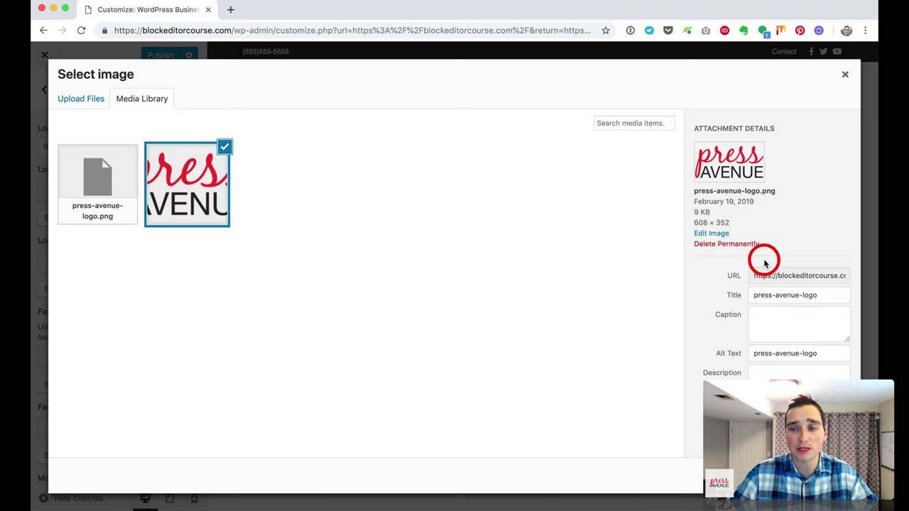
{"action": "left_click", "coordinate": [816, 474]}
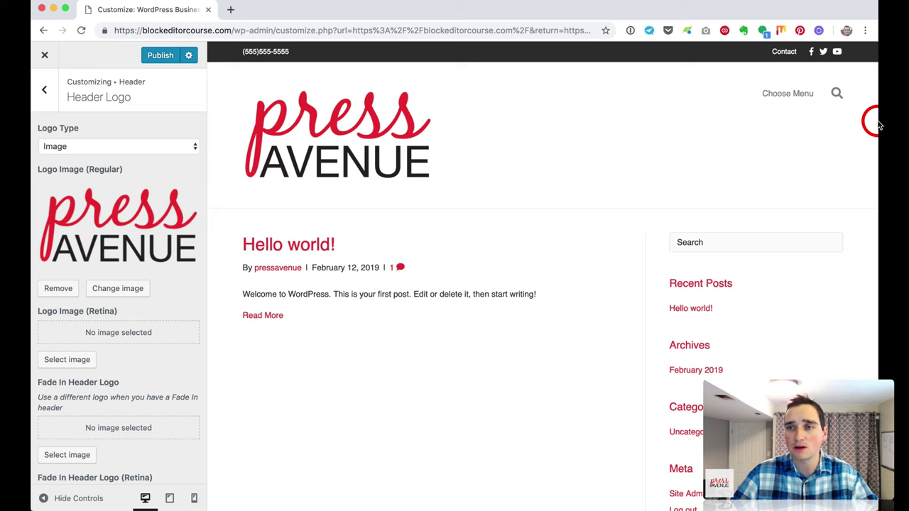
{"action": "mouse_move", "coordinate": [866, 100]}
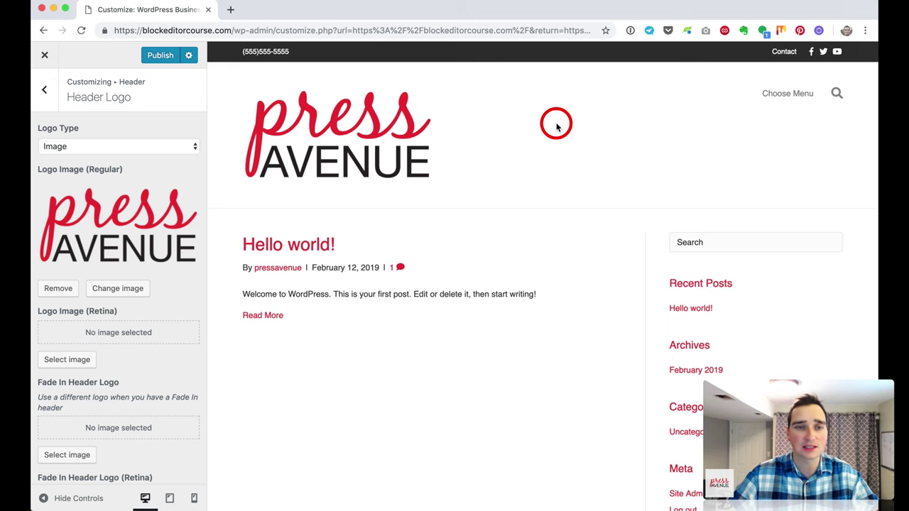
Step: Upload press-avenue-logo-100px.png with alt text 'press-avenue-logo' and use it as the regular logo
{"action": "left_click", "coordinate": [144, 293]}
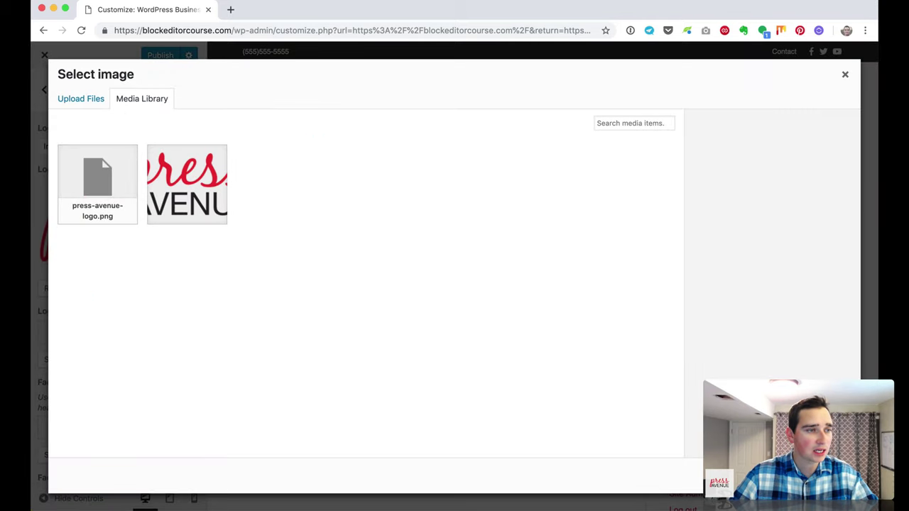
{"action": "key", "text": "super+Tab"}
{"action": "left_click_drag", "start_coordinate": [152, 333], "coordinate": [379, 278]}
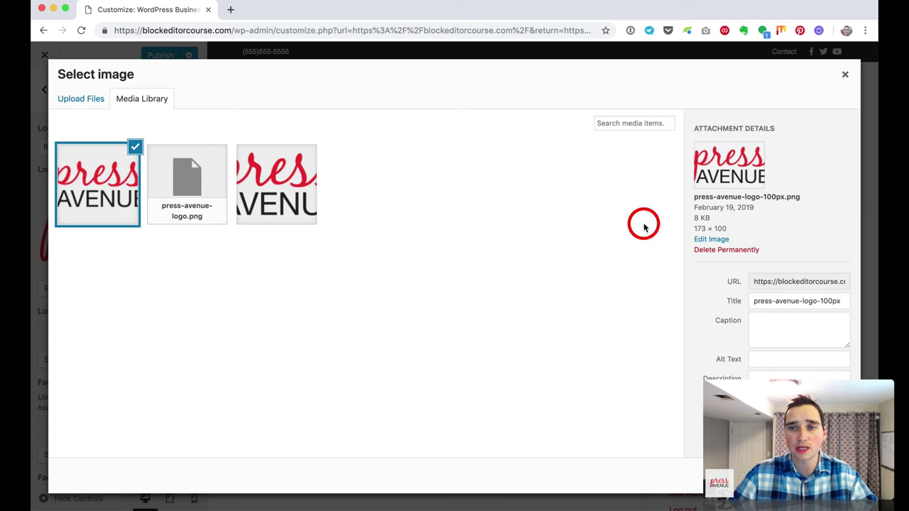
{"action": "left_click_drag", "start_coordinate": [756, 301], "coordinate": [819, 301]}
{"action": "key", "text": "super+c"}
{"action": "left_click", "coordinate": [805, 360]}
{"action": "key", "text": "super+v"}
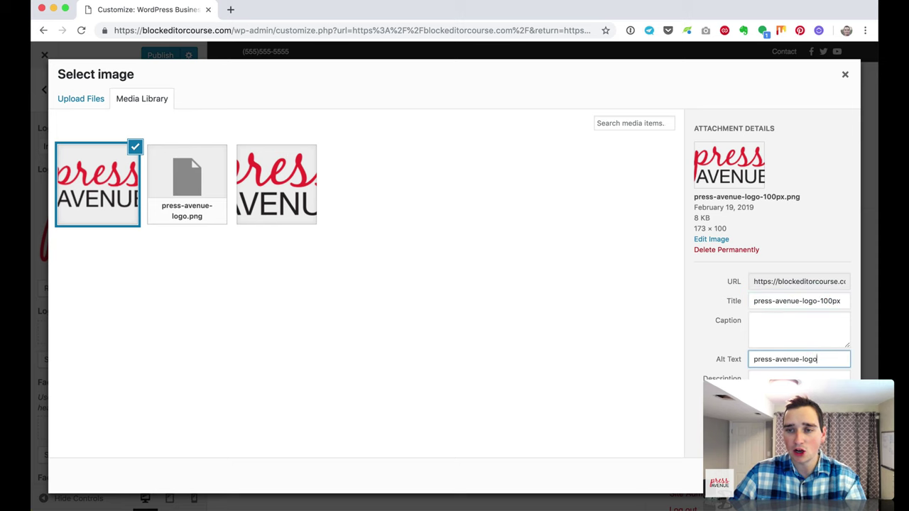
{"action": "left_click", "coordinate": [824, 476]}
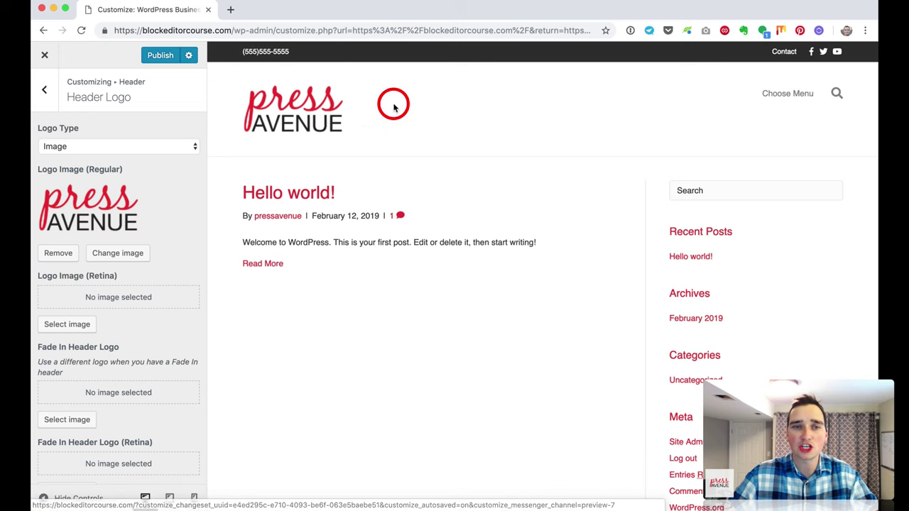
Step: Set press-avenue-logo.png as the retina logo
{"action": "scroll", "coordinate": [284, 277], "scroll_direction": "down", "scroll_amount": 1}
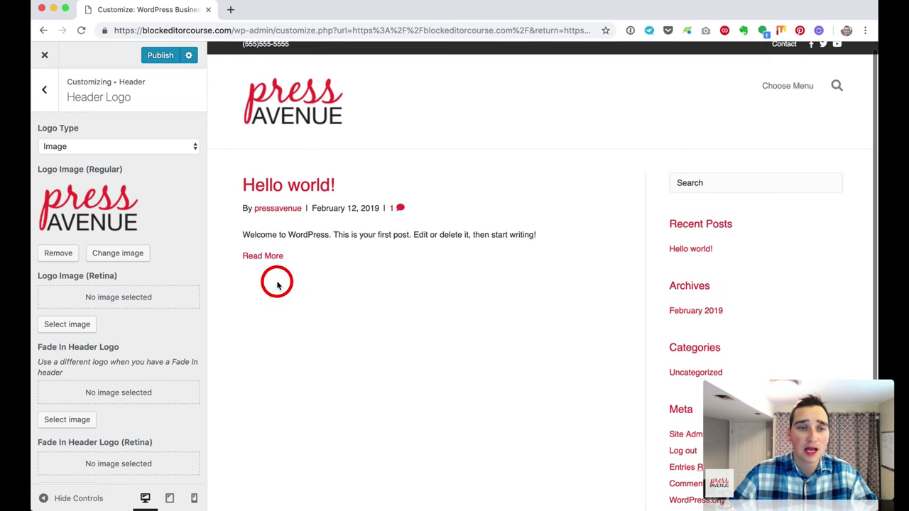
{"action": "left_click", "coordinate": [79, 326]}
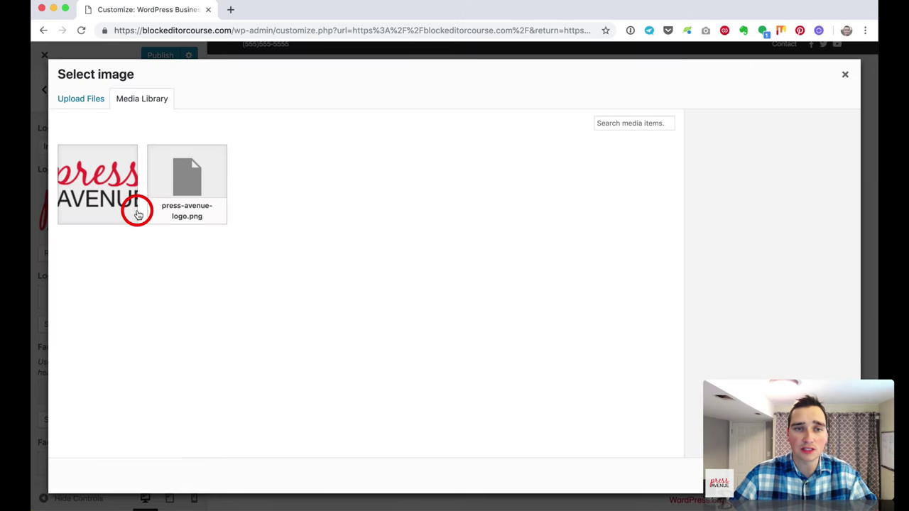
{"action": "left_click", "coordinate": [192, 193]}
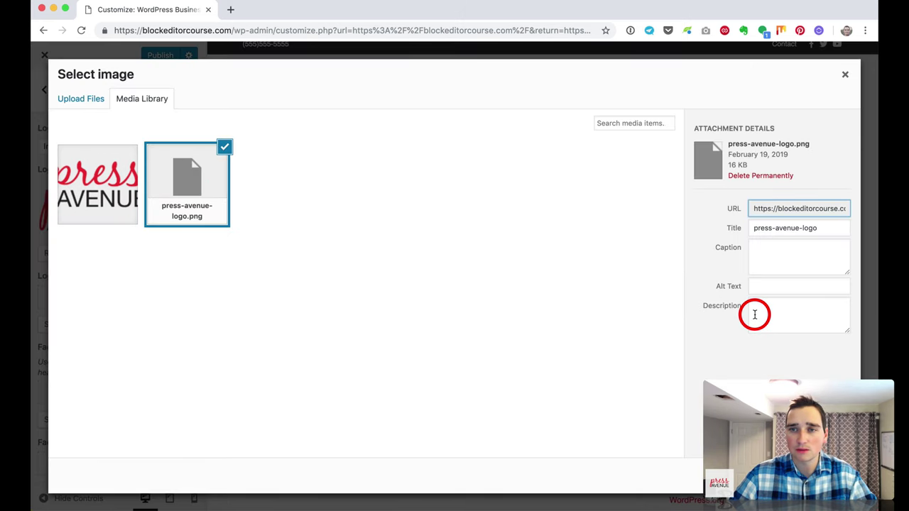
{"action": "left_click", "coordinate": [827, 475]}
{"action": "left_click", "coordinate": [461, 258]}
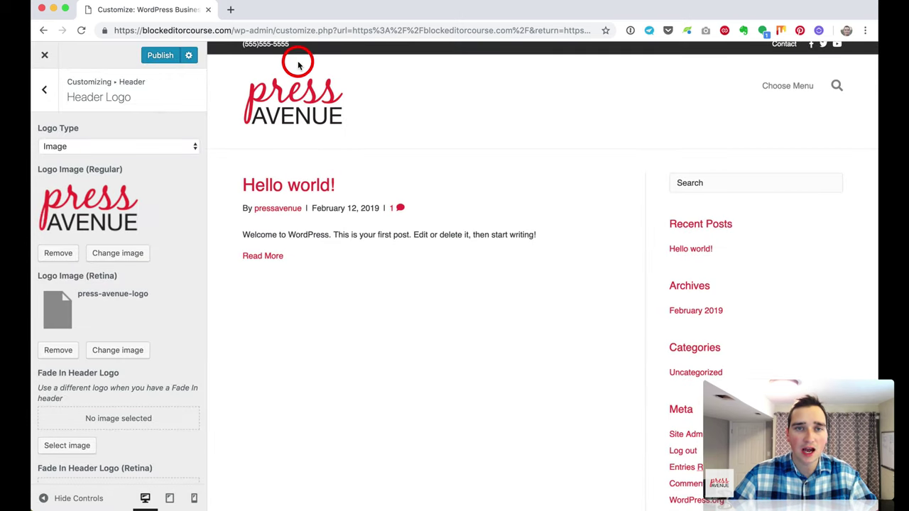
Step: Inspect the new header logo in the preview
{"action": "left_click", "coordinate": [287, 106]}
{"action": "left_click", "coordinate": [282, 95]}
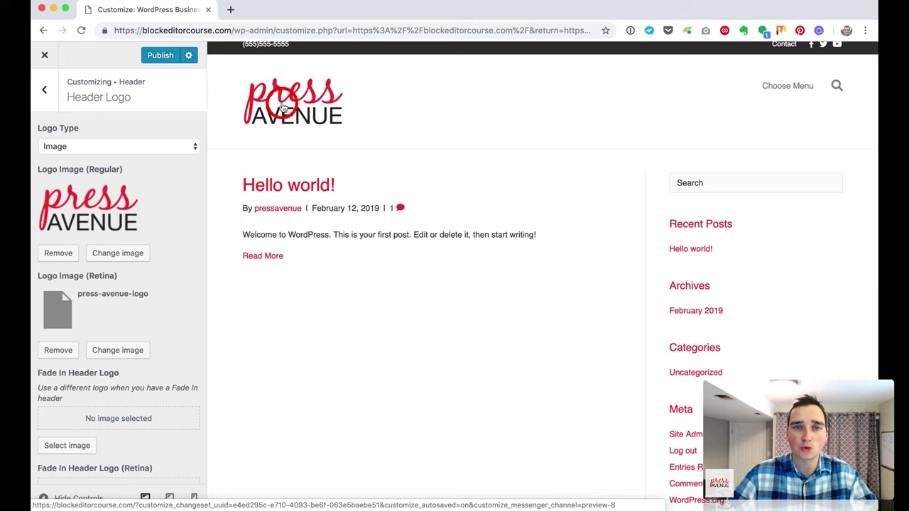
{"action": "left_click", "coordinate": [321, 107]}
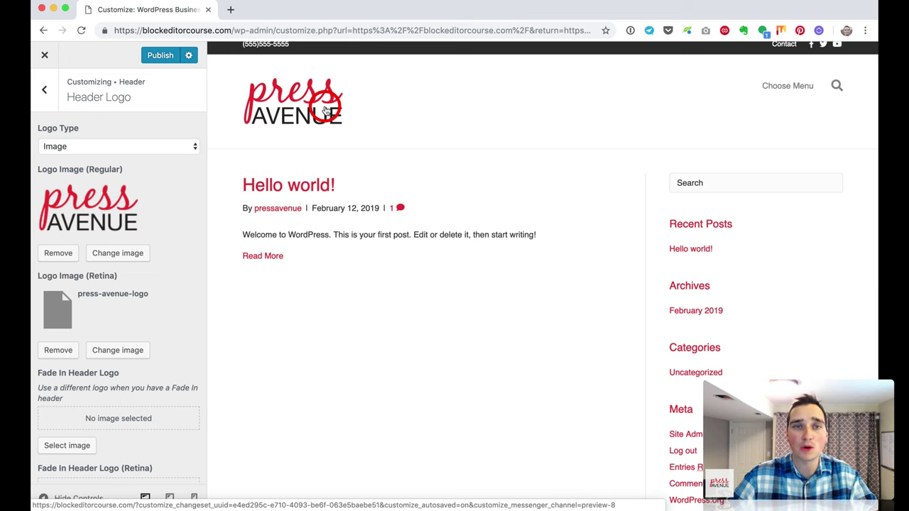
{"action": "left_click", "coordinate": [401, 98]}
{"action": "left_click", "coordinate": [415, 122]}
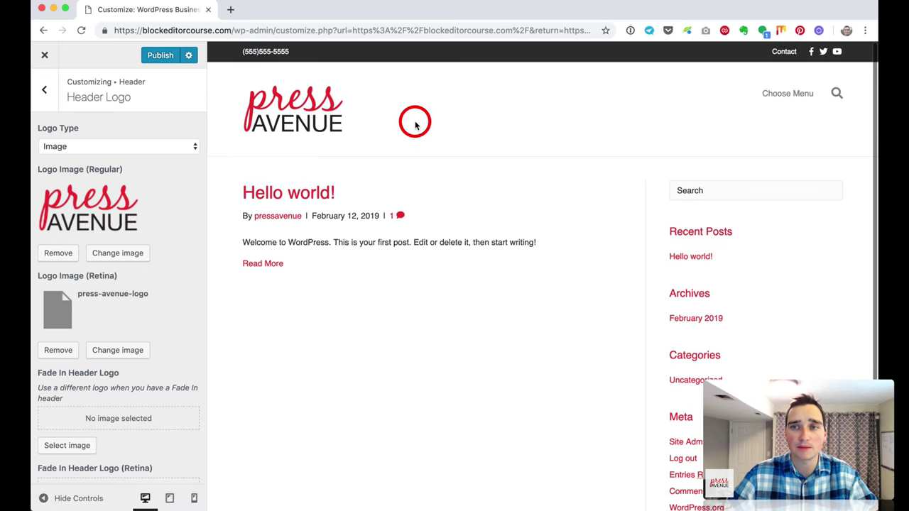
{"action": "left_click", "coordinate": [165, 242]}
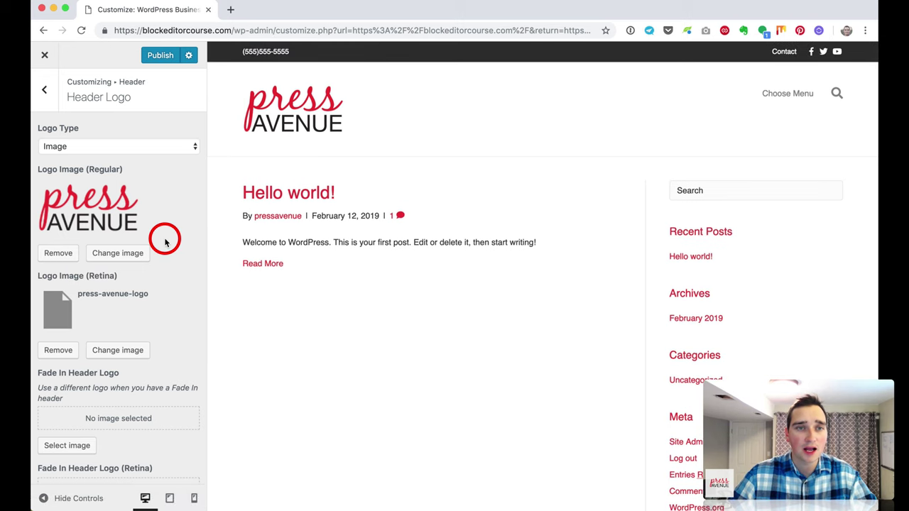
{"action": "left_click", "coordinate": [46, 91]}
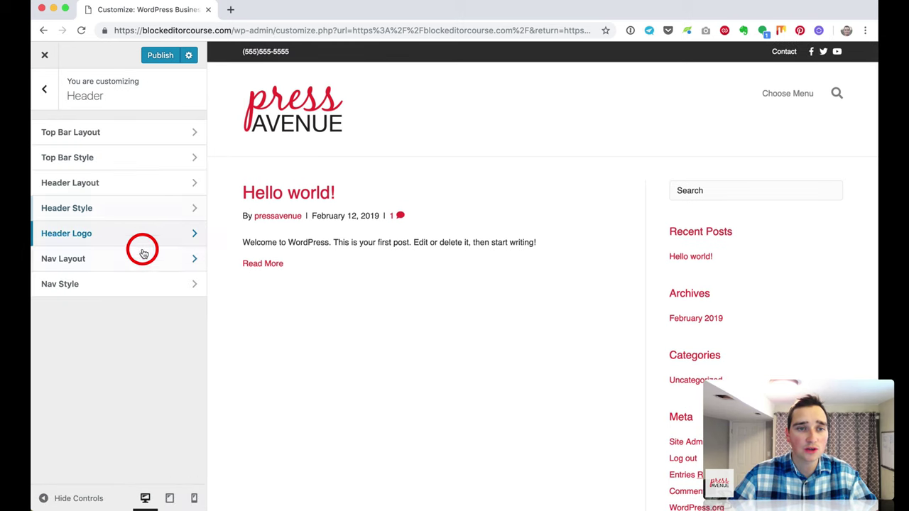
Step: In Nav Layout, set Nav Search Icon to Disabled and keep Menu Button as the responsive toggle
{"action": "left_click", "coordinate": [145, 258]}
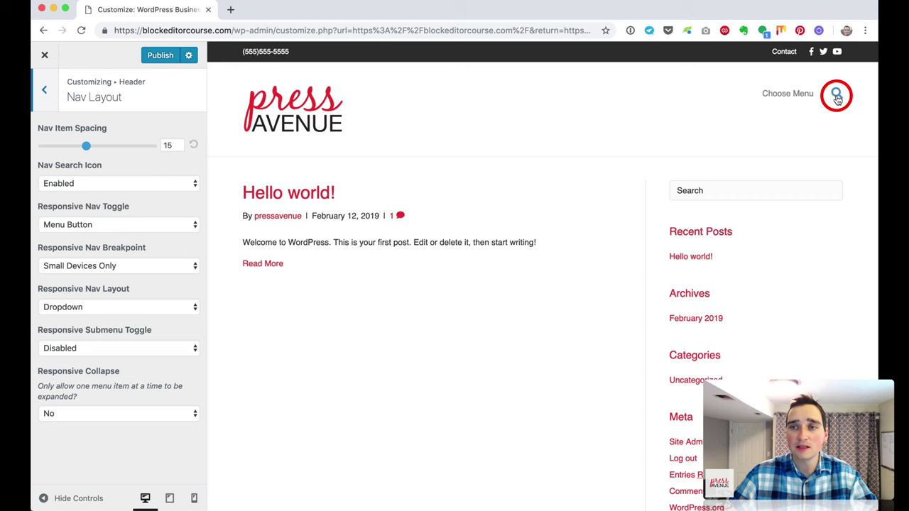
{"action": "left_click", "coordinate": [156, 182]}
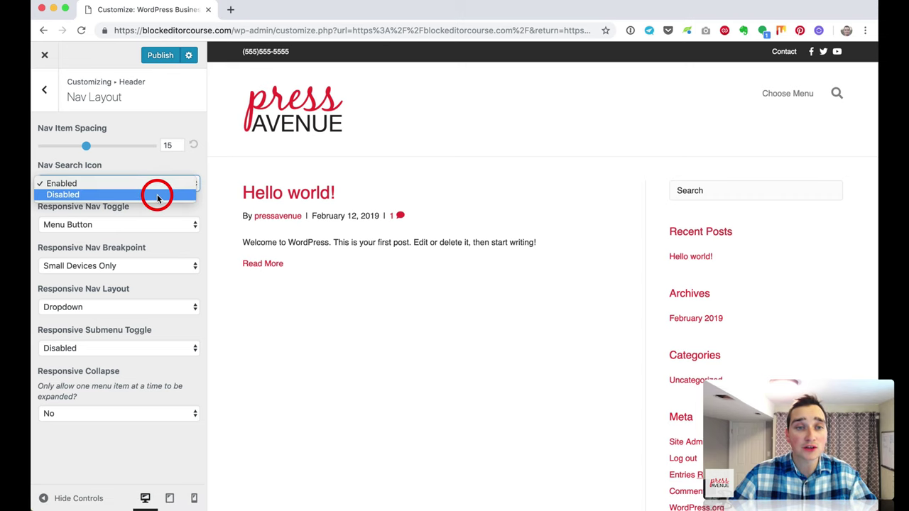
{"action": "left_click", "coordinate": [158, 196]}
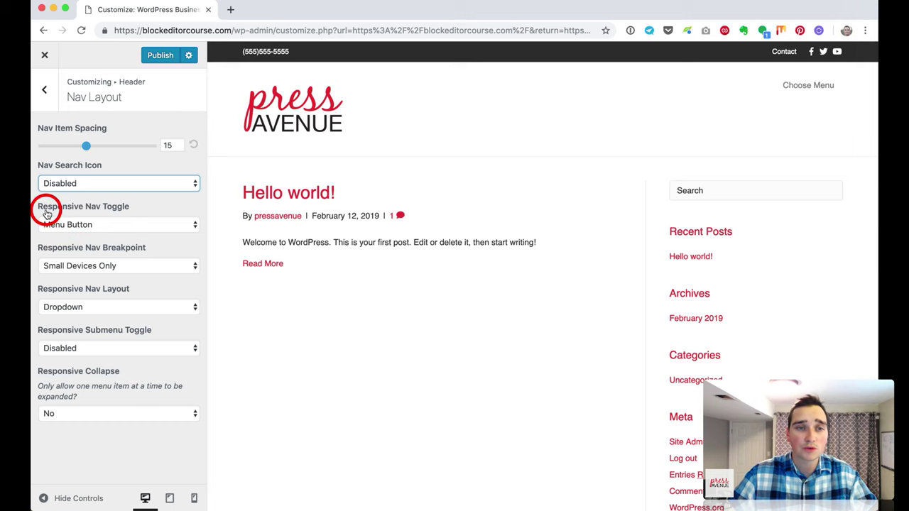
{"action": "left_click", "coordinate": [126, 226]}
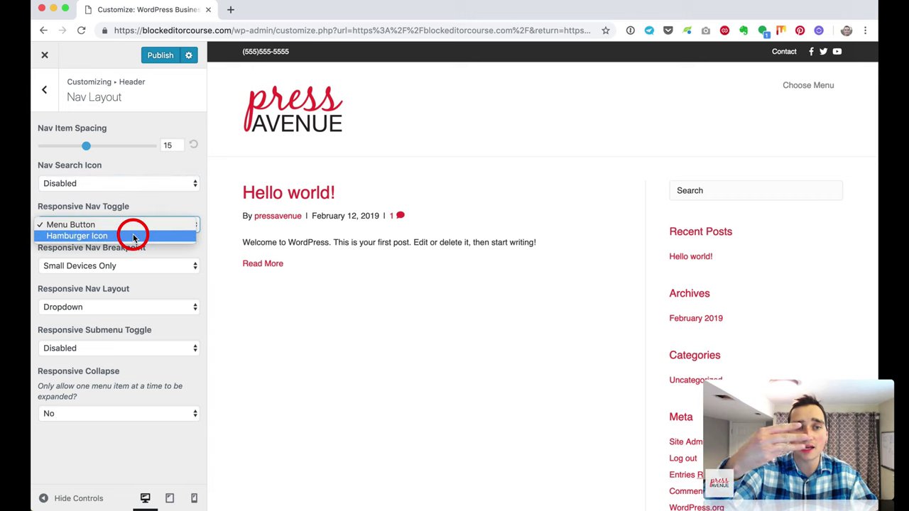
{"action": "left_click", "coordinate": [138, 203]}
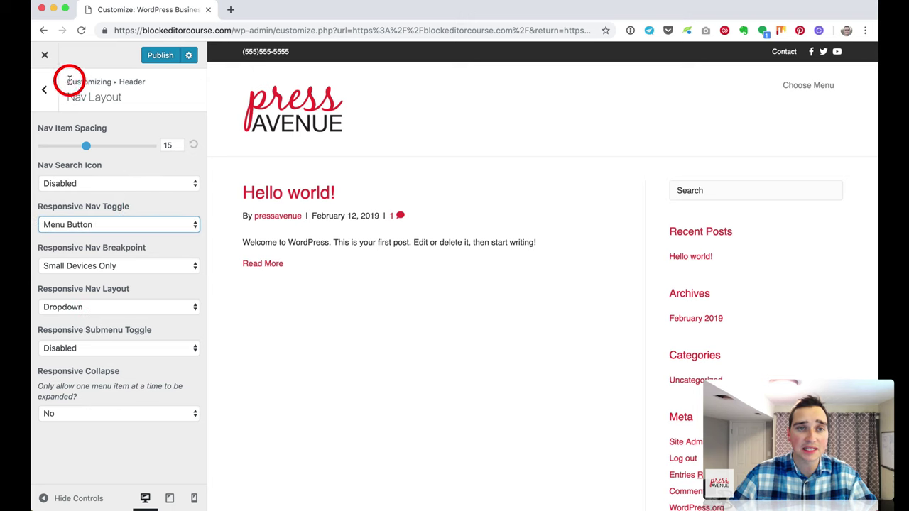
{"action": "left_click", "coordinate": [45, 92]}
{"action": "left_click", "coordinate": [125, 294]}
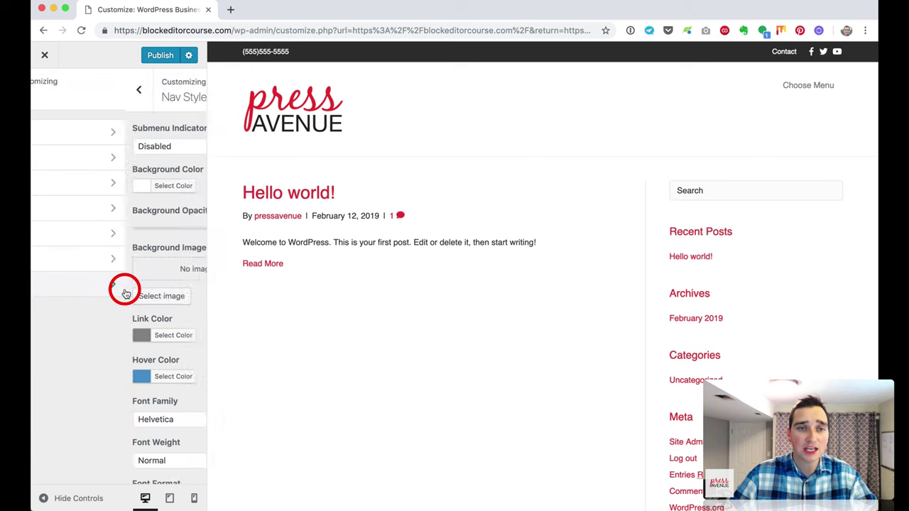
Step: Set the Nav Style Submenu Indicator to Enabled
{"action": "left_click", "coordinate": [42, 93]}
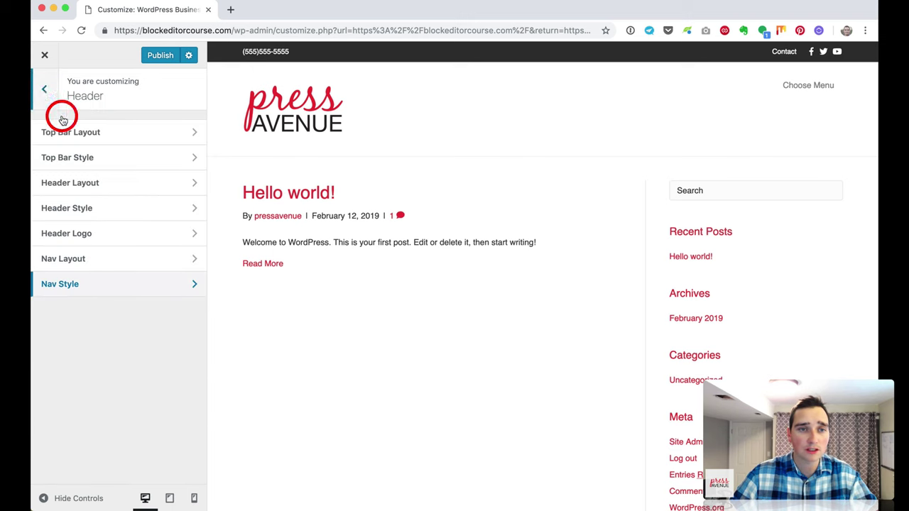
{"action": "left_click", "coordinate": [121, 285]}
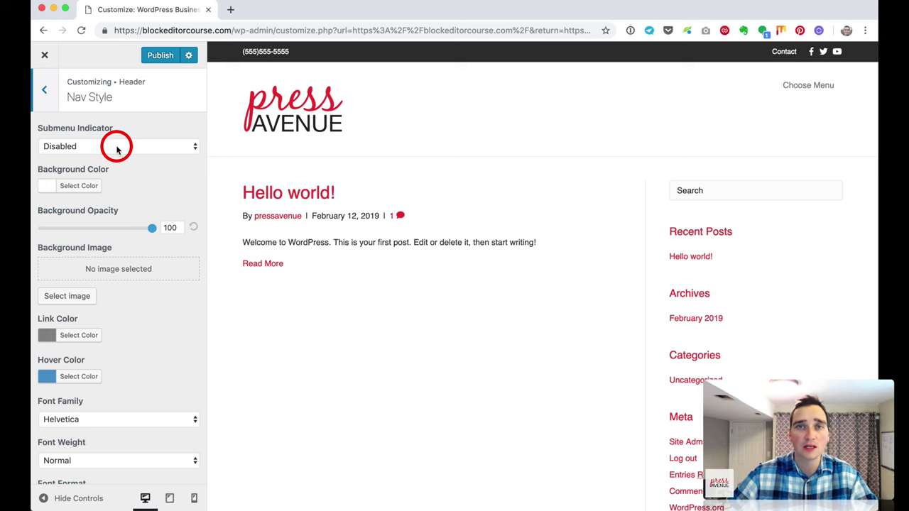
{"action": "left_click", "coordinate": [117, 148]}
{"action": "left_click", "coordinate": [118, 155]}
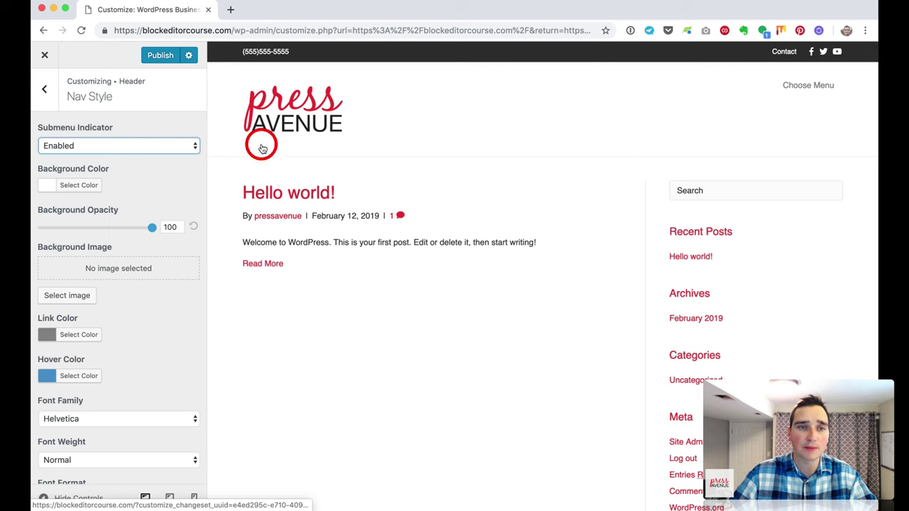
{"action": "scroll", "coordinate": [179, 162], "scroll_direction": "down", "scroll_amount": 1}
{"action": "scroll", "coordinate": [176, 153], "scroll_direction": "down", "scroll_amount": 3}
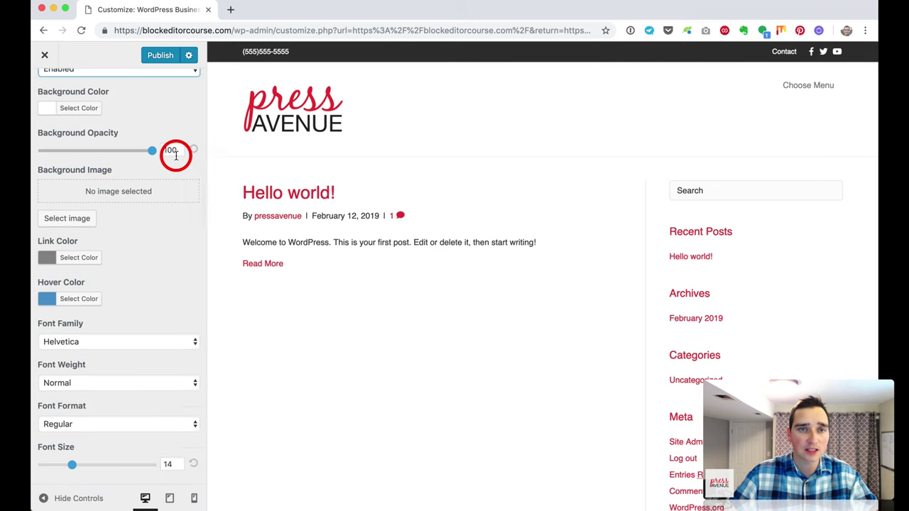
{"action": "scroll", "coordinate": [174, 154], "scroll_direction": "up", "scroll_amount": 4}
{"action": "left_click", "coordinate": [48, 95]}
{"action": "left_click", "coordinate": [48, 93]}
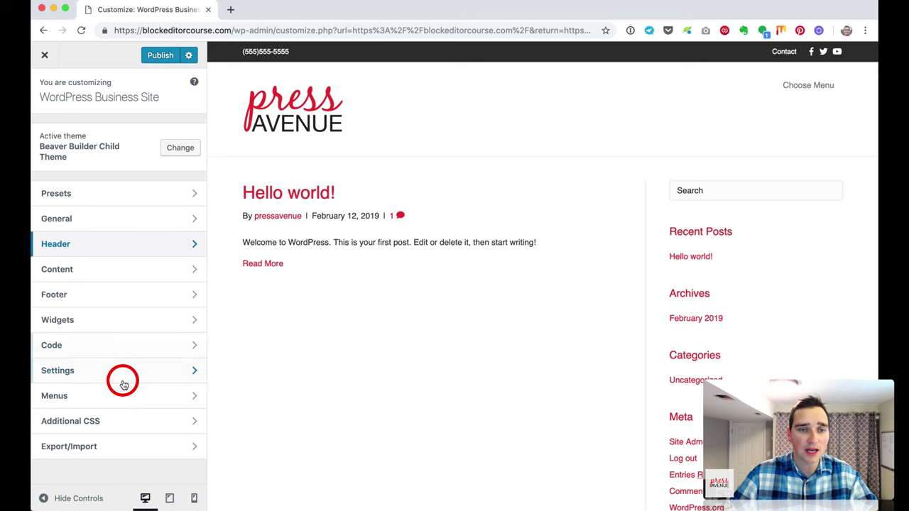
Step: Under Menus, create 'Main Menu' with the Header Menu location ticked
{"action": "left_click", "coordinate": [128, 397]}
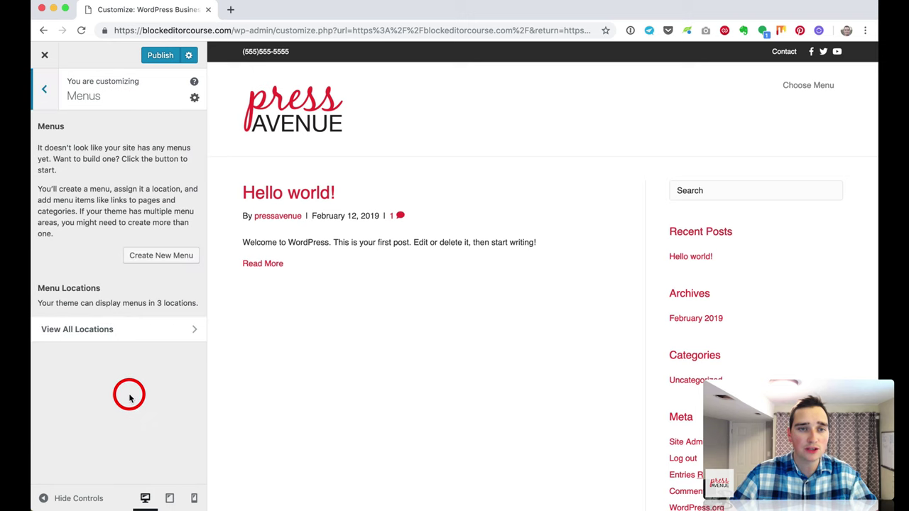
{"action": "left_click", "coordinate": [135, 257]}
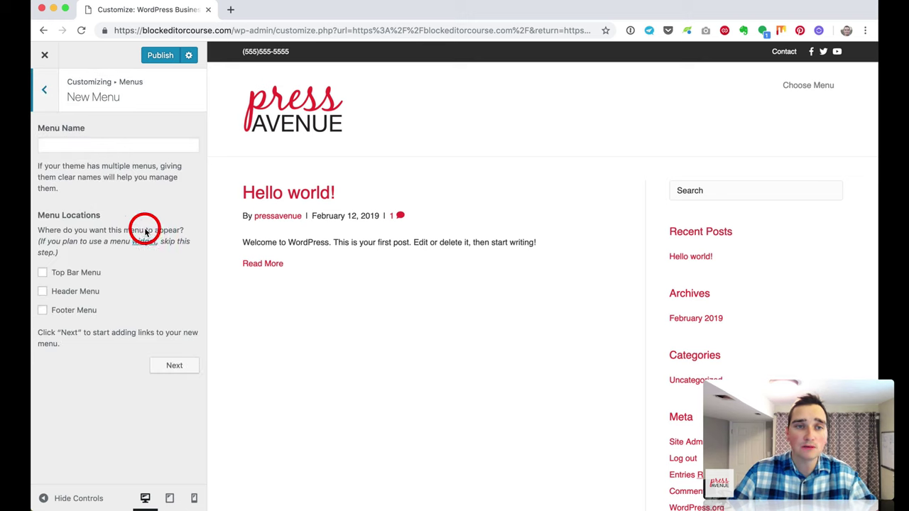
{"action": "left_click", "coordinate": [64, 146]}
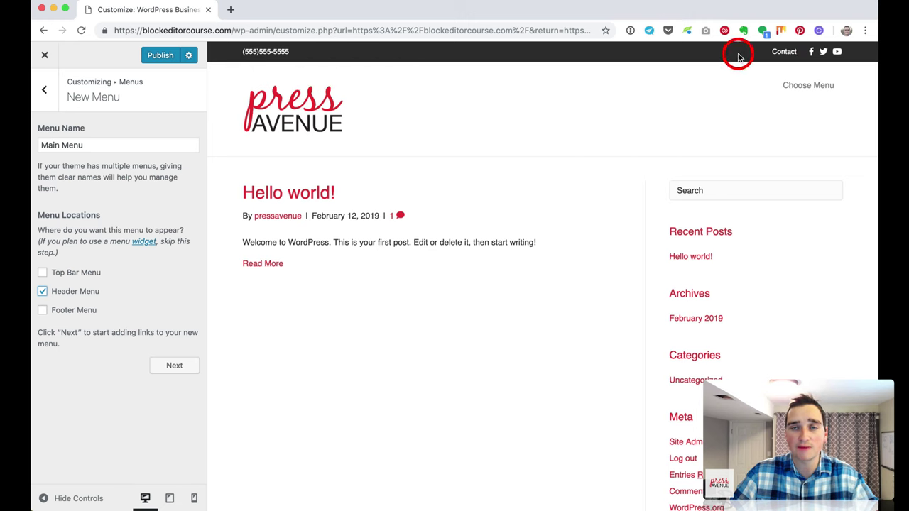
{"action": "left_click", "coordinate": [174, 365]}
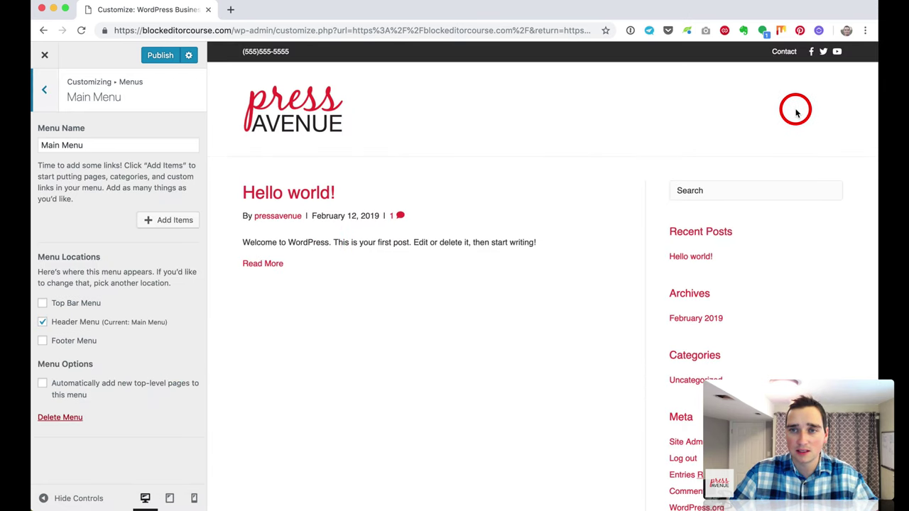
Step: Add the Home link and a Services custom link to Main Menu
{"action": "left_click", "coordinate": [166, 223]}
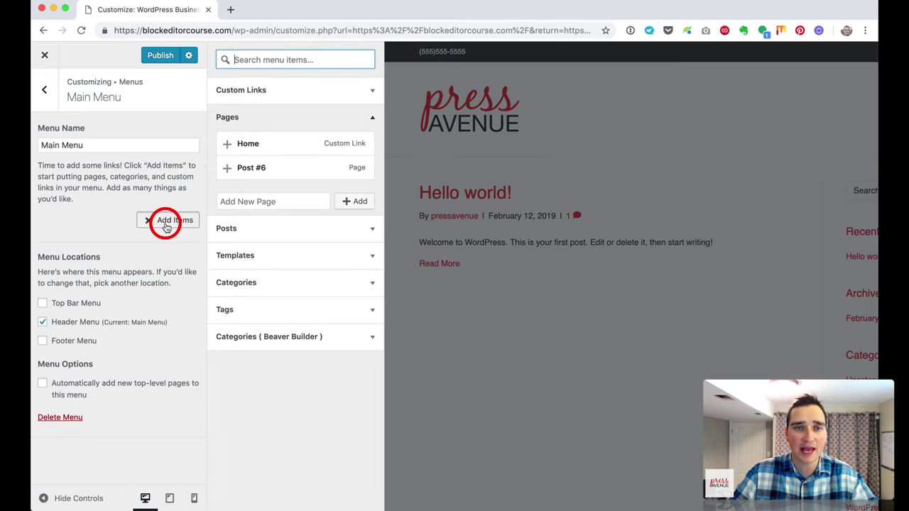
{"action": "left_click", "coordinate": [226, 146]}
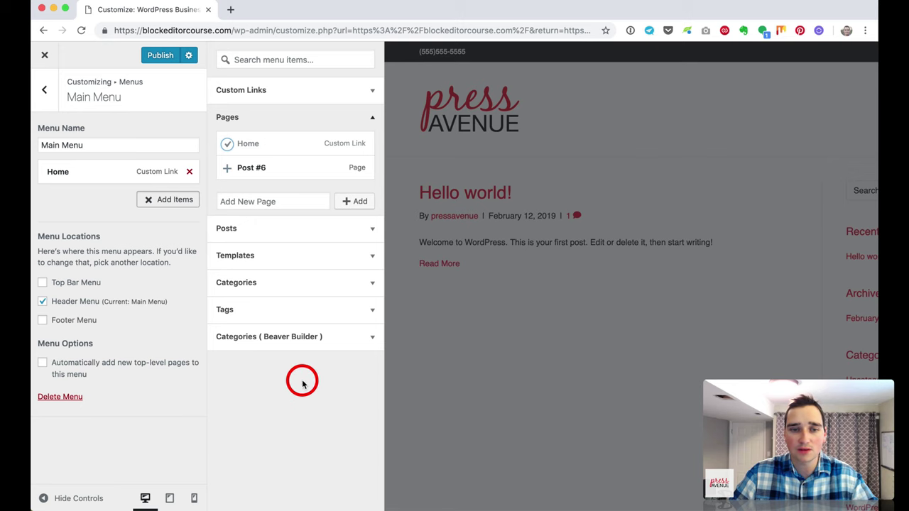
{"action": "left_click", "coordinate": [172, 213]}
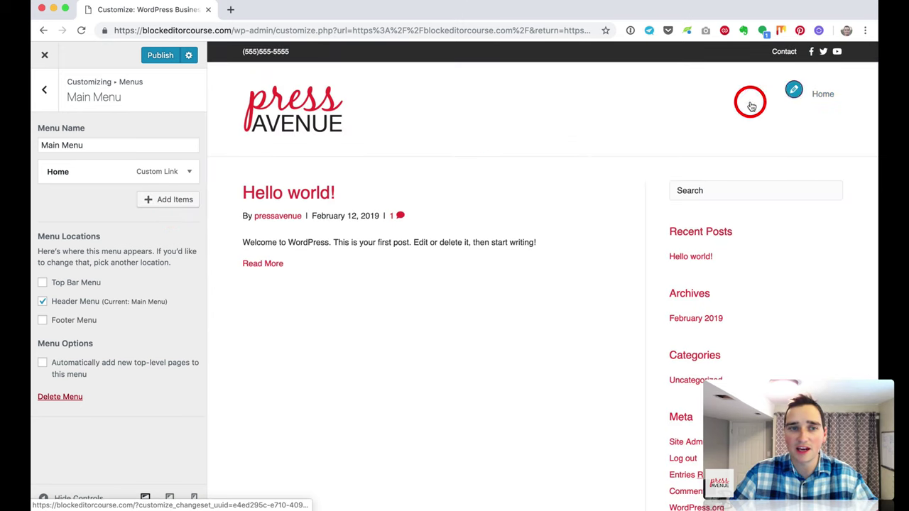
{"action": "left_click", "coordinate": [182, 202]}
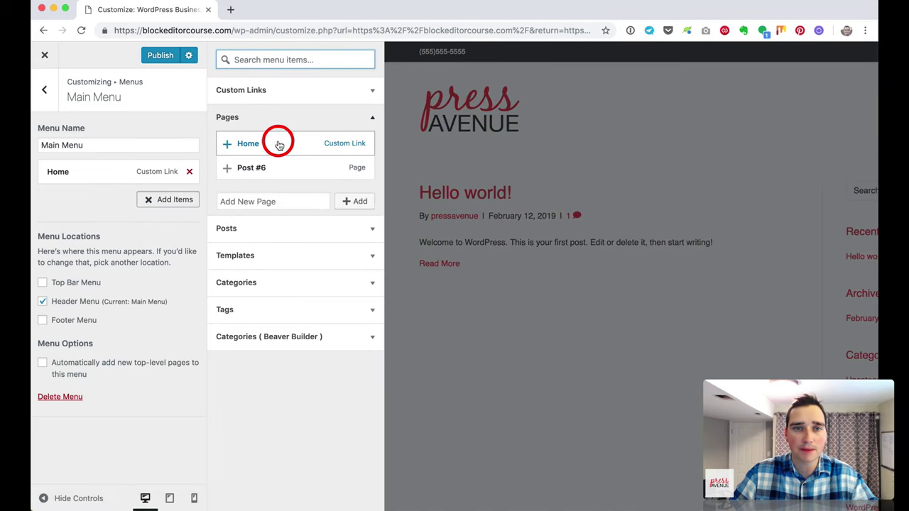
{"action": "left_click", "coordinate": [280, 96]}
{"action": "left_click_drag", "start_coordinate": [332, 110], "coordinate": [245, 108]}
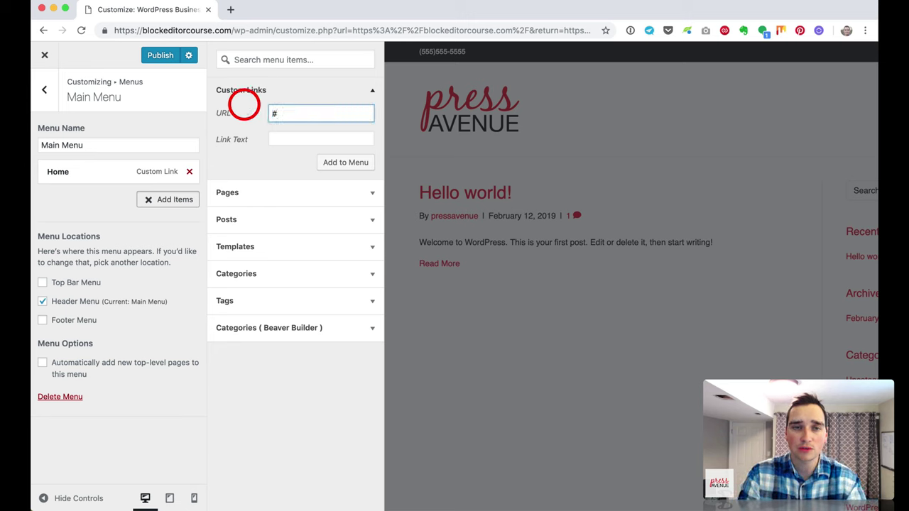
{"action": "key", "text": "Tab"}
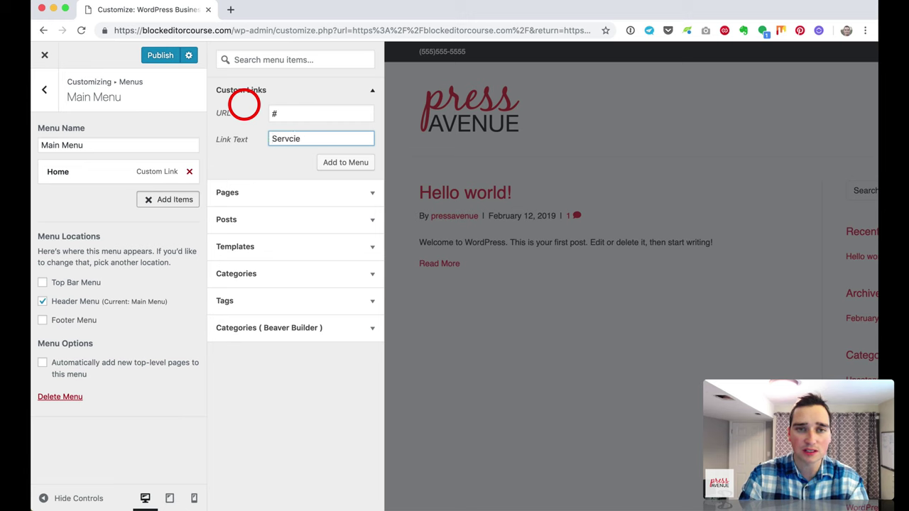
{"action": "type", "text": "Services"}
{"action": "key", "text": "Return"}
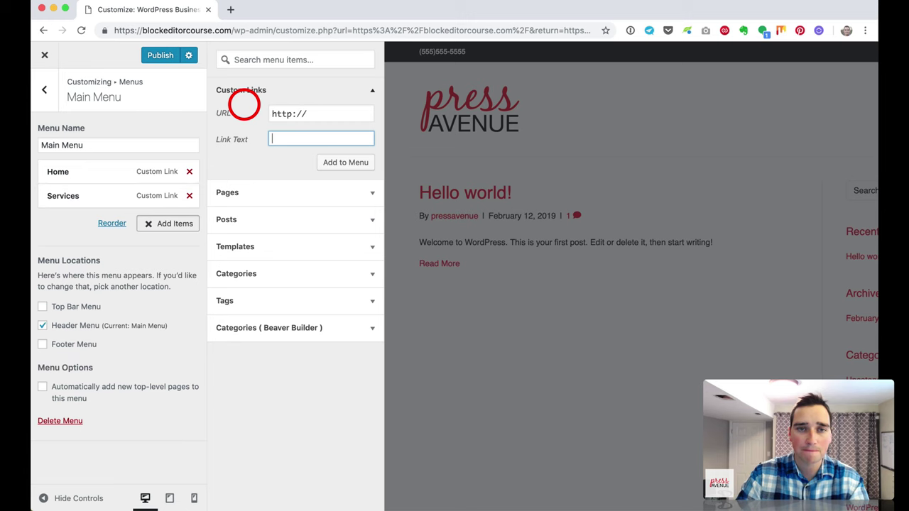
Step: Add Contact and News custom links, then drag News above Contact
{"action": "key", "text": "shift+Tab"}
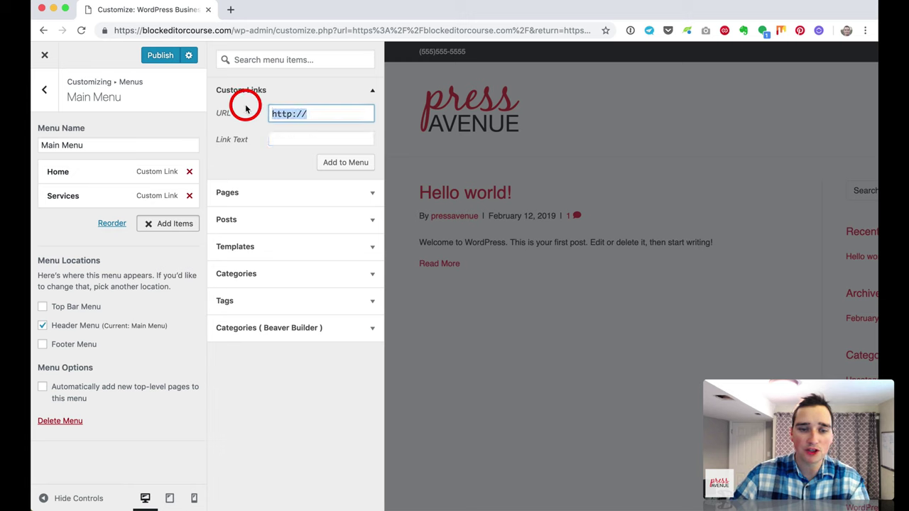
{"action": "type", "text": "#"}
{"action": "key", "text": "Tab"}
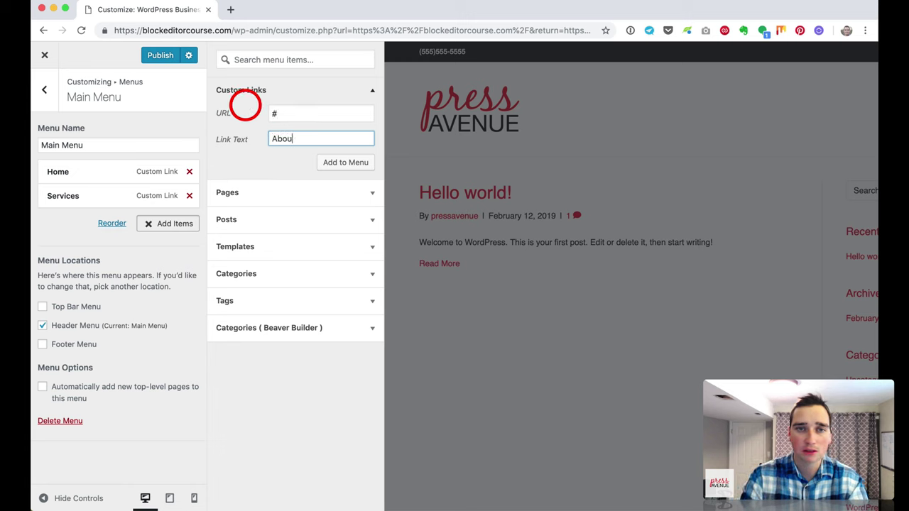
{"action": "left_click_drag", "start_coordinate": [325, 108], "coordinate": [265, 110]}
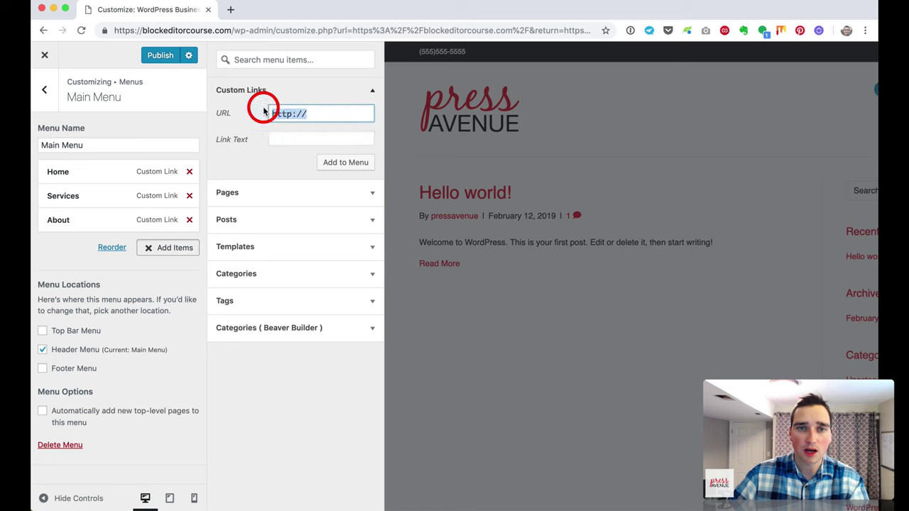
{"action": "key", "text": "Tab"}
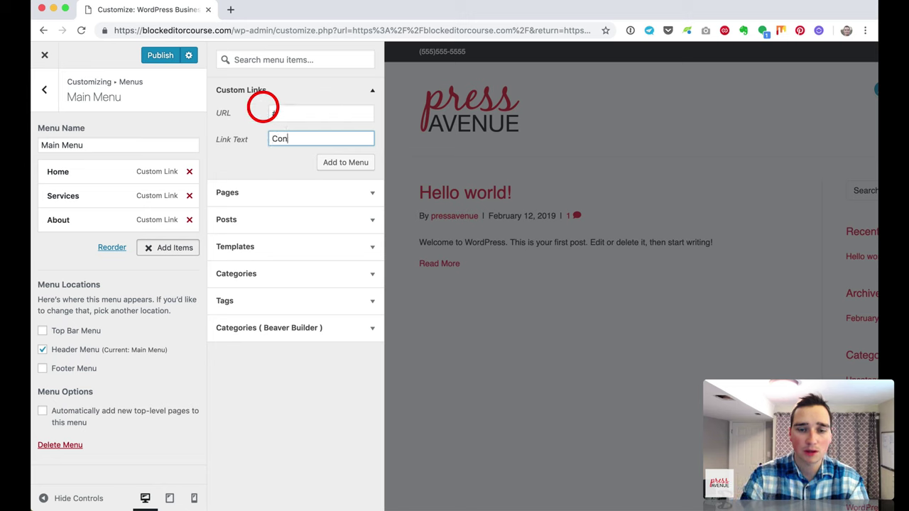
{"action": "left_click", "coordinate": [347, 165]}
{"action": "left_click_drag", "start_coordinate": [315, 114], "coordinate": [241, 115]}
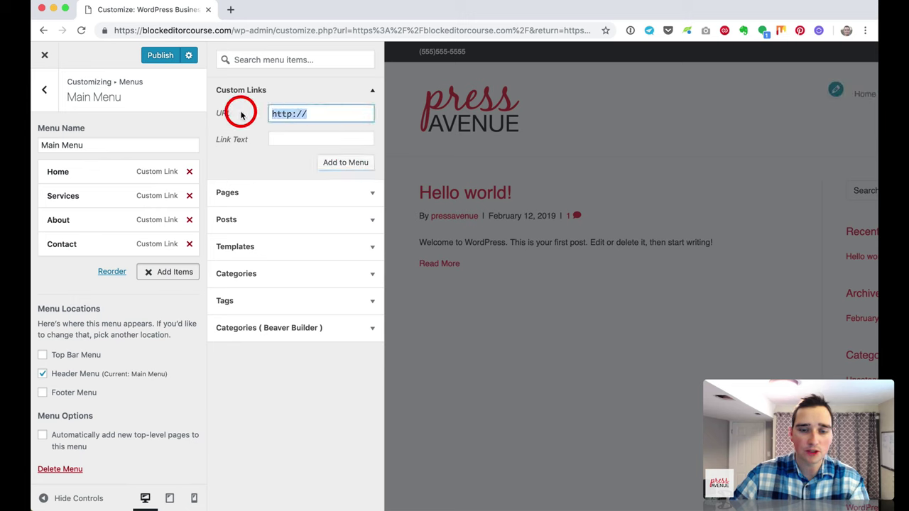
{"action": "key", "text": "Tab"}
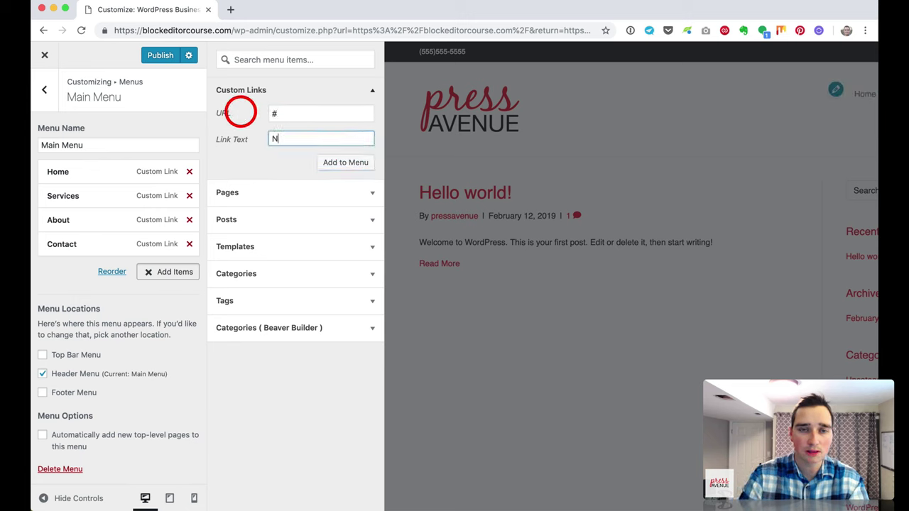
{"action": "type", "text": "News"}
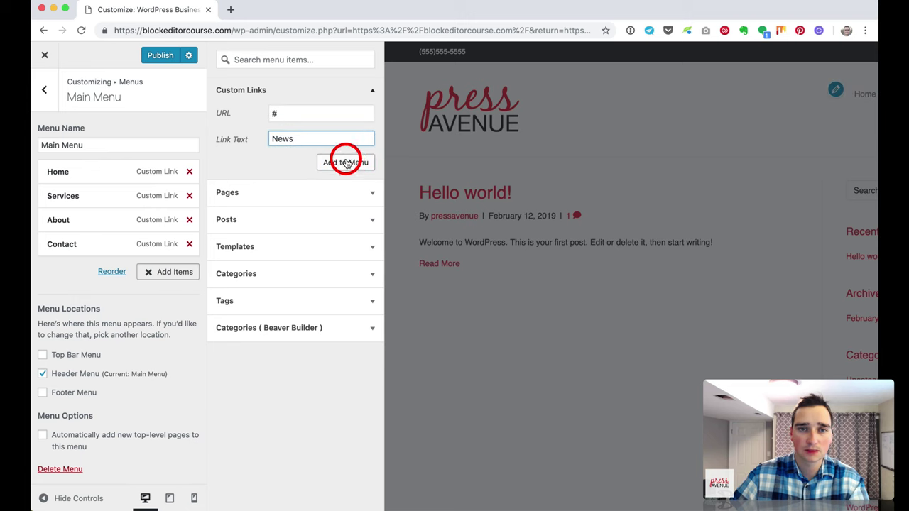
{"action": "left_click", "coordinate": [347, 161]}
{"action": "left_click_drag", "start_coordinate": [89, 267], "coordinate": [97, 208]}
{"action": "left_click", "coordinate": [161, 296]}
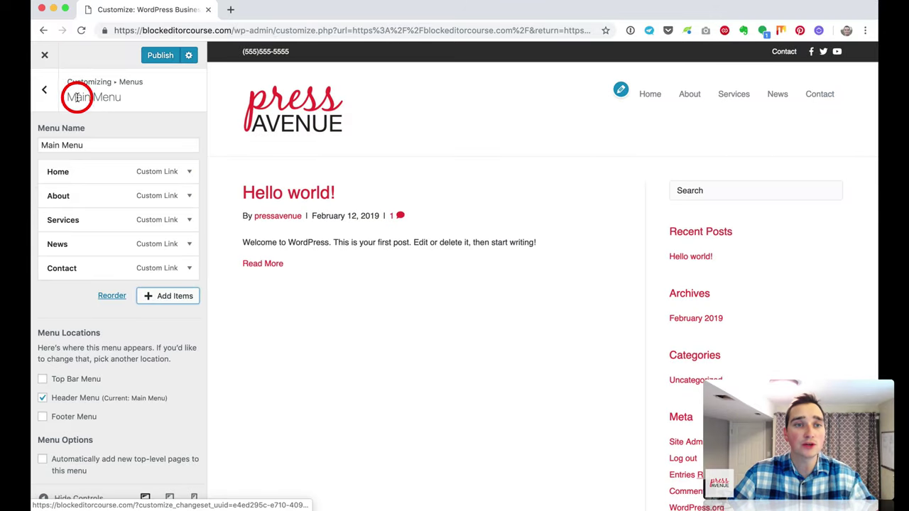
Step: Set the header Nav Item Spacing to 16
{"action": "left_click", "coordinate": [44, 93]}
{"action": "left_click", "coordinate": [45, 94]}
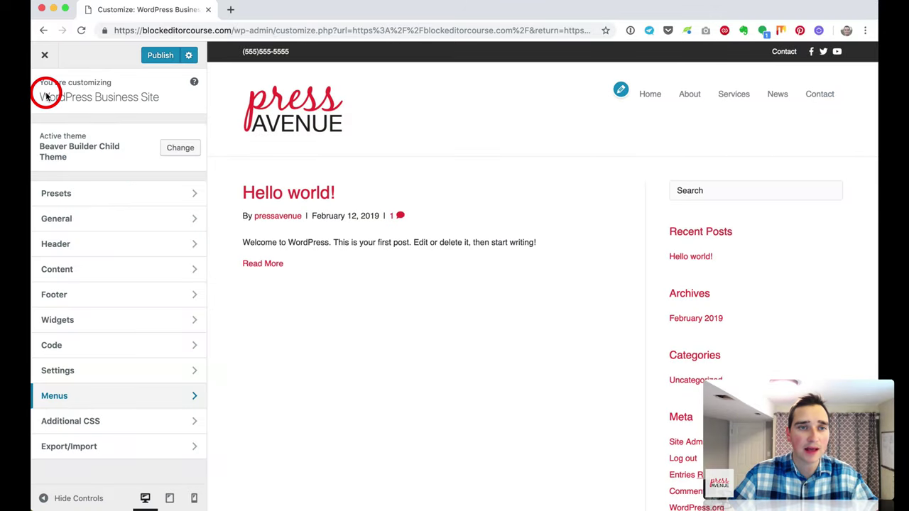
{"action": "left_click", "coordinate": [118, 245]}
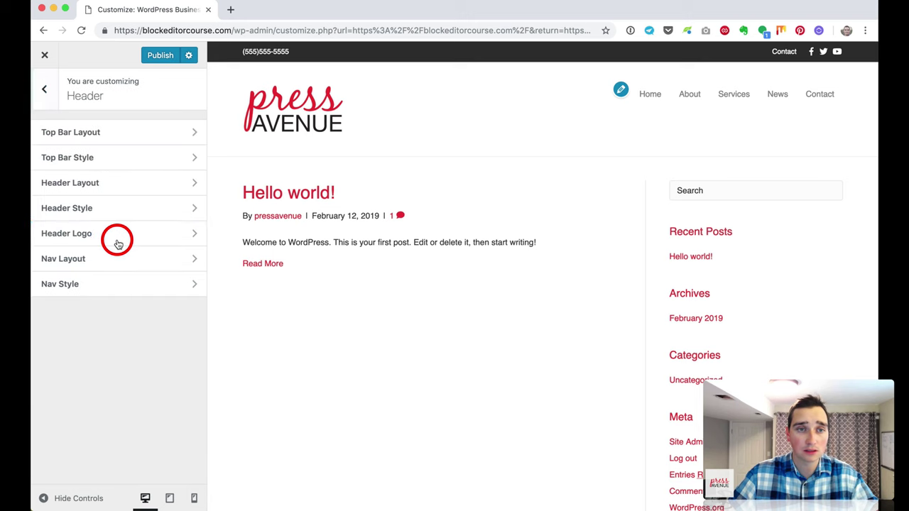
{"action": "left_click", "coordinate": [119, 267]}
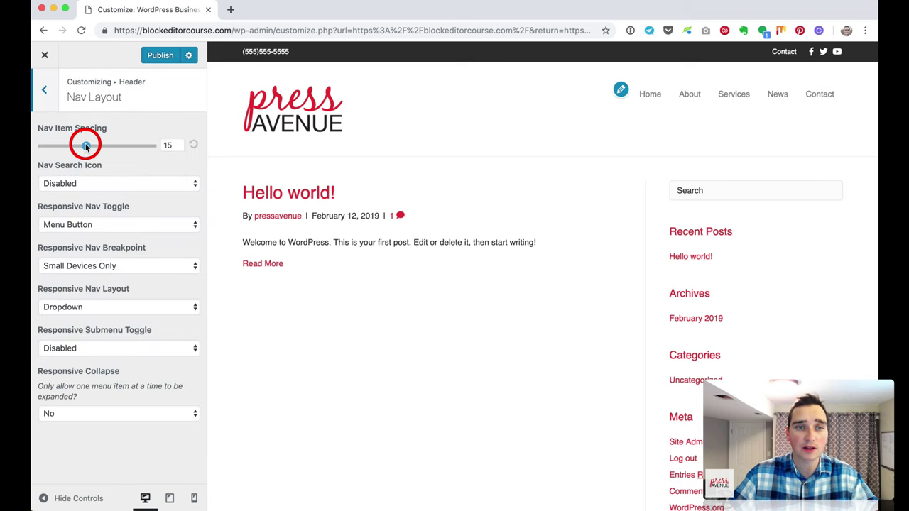
{"action": "left_click_drag", "start_coordinate": [105, 148], "coordinate": [71, 150]}
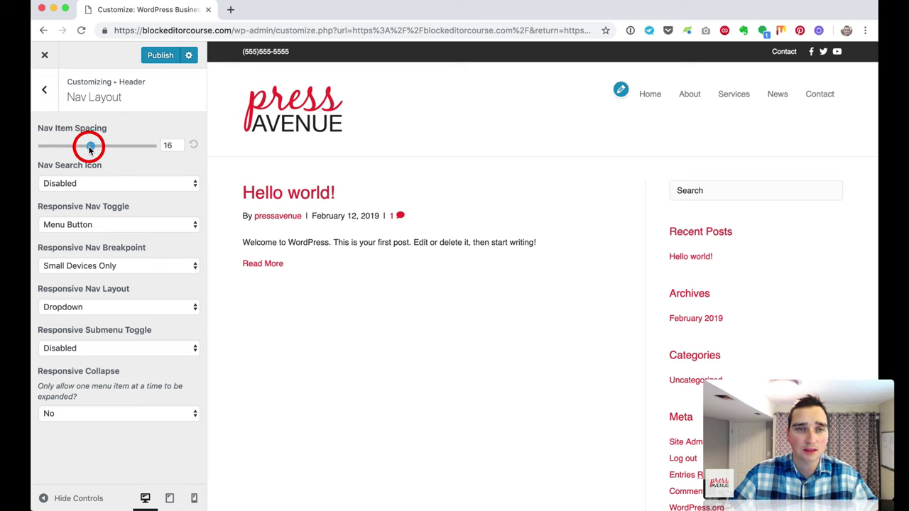
Step: Make the nav Link Color blue and the Hover Color dark navy
{"action": "left_click", "coordinate": [44, 90]}
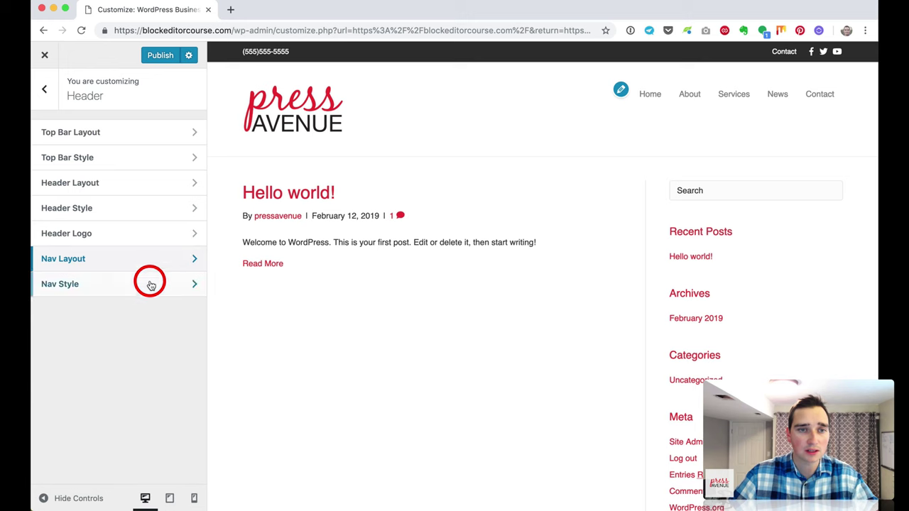
{"action": "left_click", "coordinate": [149, 282]}
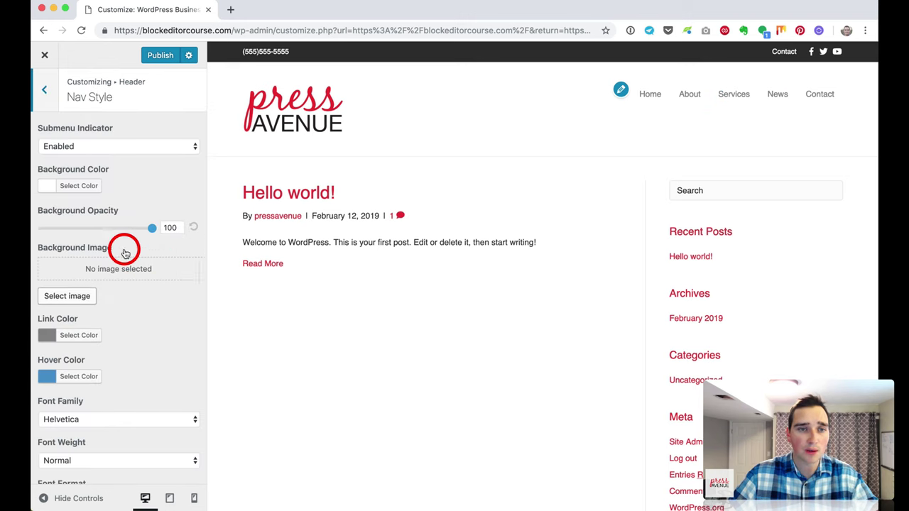
{"action": "scroll", "coordinate": [124, 254], "scroll_direction": "down", "scroll_amount": 1}
{"action": "scroll", "coordinate": [125, 252], "scroll_direction": "down", "scroll_amount": 1}
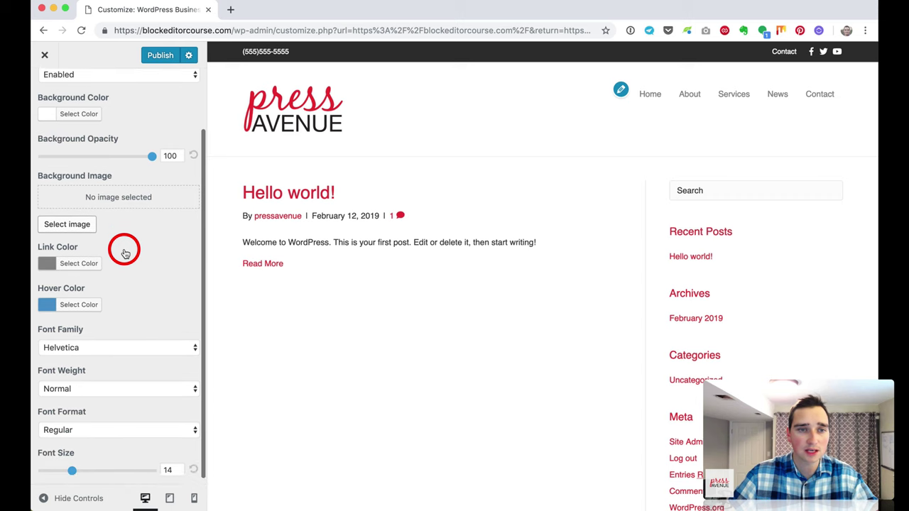
{"action": "left_click", "coordinate": [88, 267]}
{"action": "left_click", "coordinate": [129, 394]}
{"action": "left_click", "coordinate": [139, 227]}
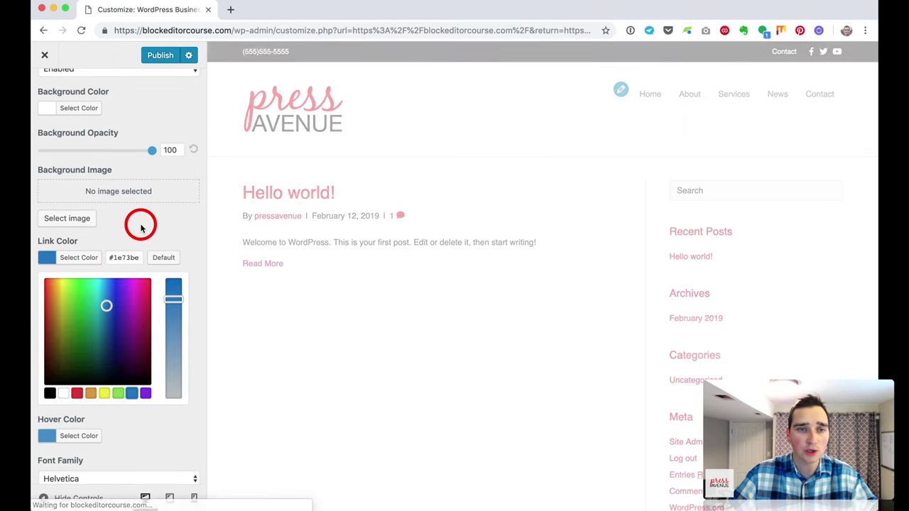
{"action": "left_click", "coordinate": [71, 299]}
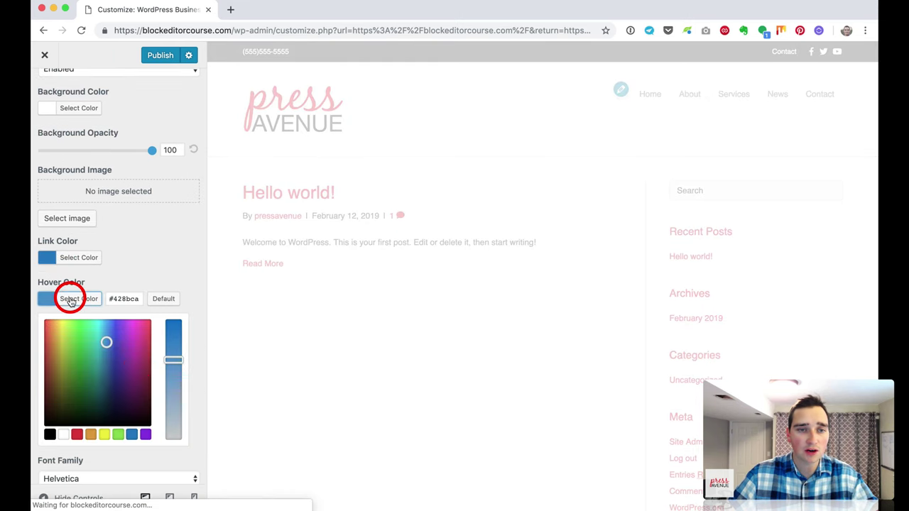
{"action": "left_click", "coordinate": [135, 434]}
{"action": "left_click_drag", "start_coordinate": [117, 365], "coordinate": [113, 368]}
{"action": "left_click", "coordinate": [133, 240]}
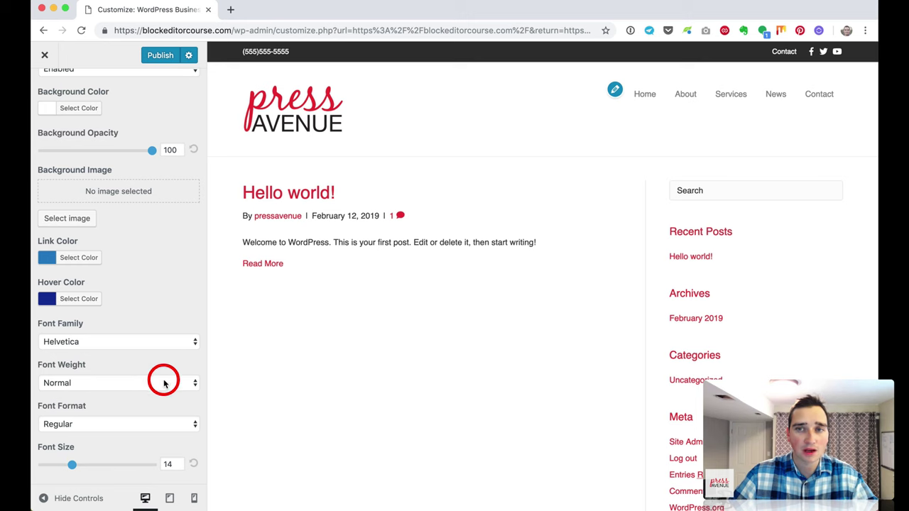
Step: Set the menu Font Size to 15 and check it in the full-width preview
{"action": "mouse_move", "coordinate": [78, 469]}
{"action": "left_mouse_down"}
{"action": "mouse_move", "coordinate": [152, 467]}
{"action": "mouse_move", "coordinate": [75, 469]}
{"action": "left_mouse_up"}
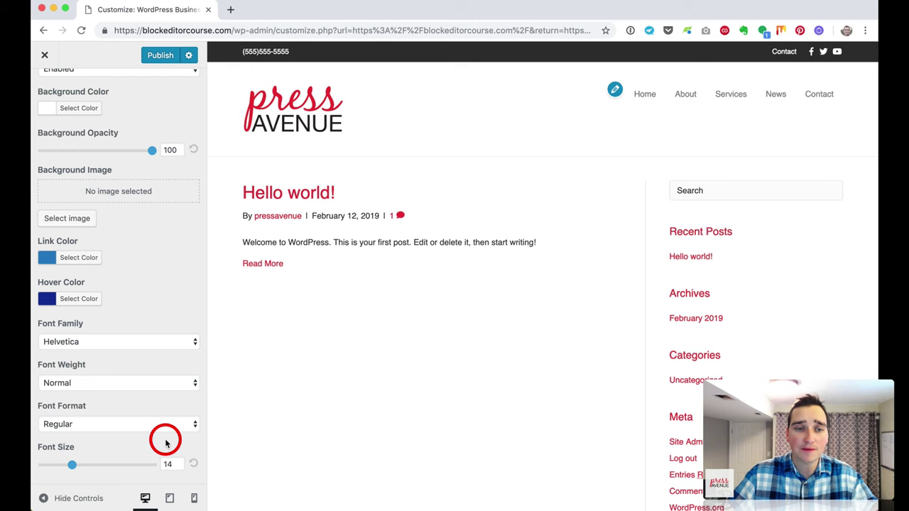
{"action": "mouse_move", "coordinate": [74, 465]}
{"action": "left_mouse_down"}
{"action": "mouse_move", "coordinate": [57, 466]}
{"action": "mouse_move", "coordinate": [80, 467]}
{"action": "left_mouse_up"}
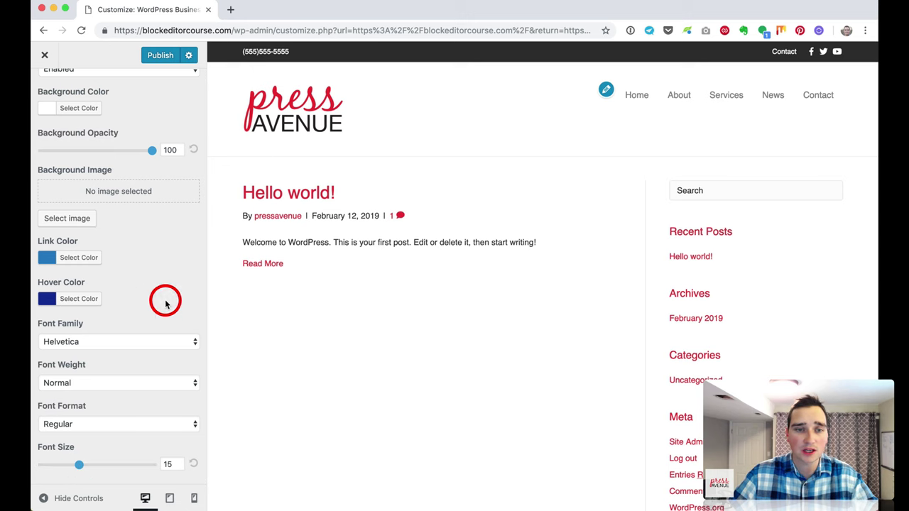
{"action": "left_click", "coordinate": [44, 499]}
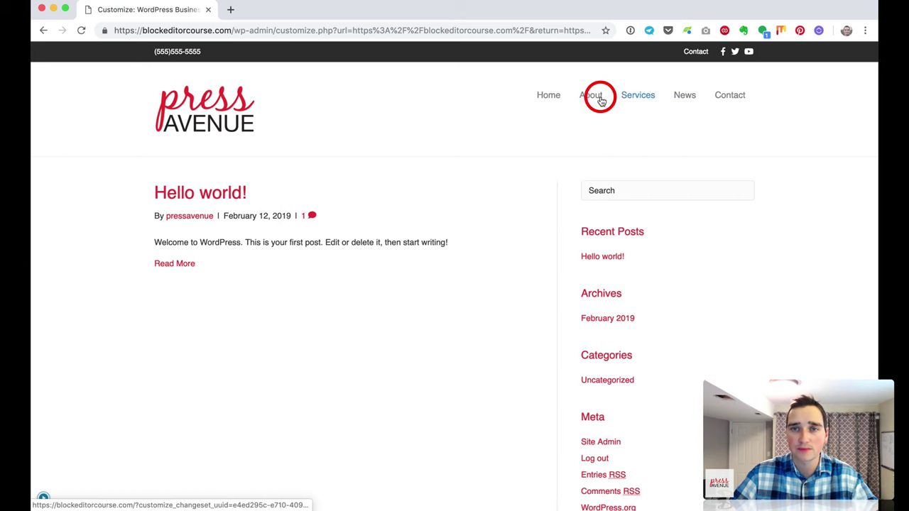
{"action": "left_click", "coordinate": [45, 499]}
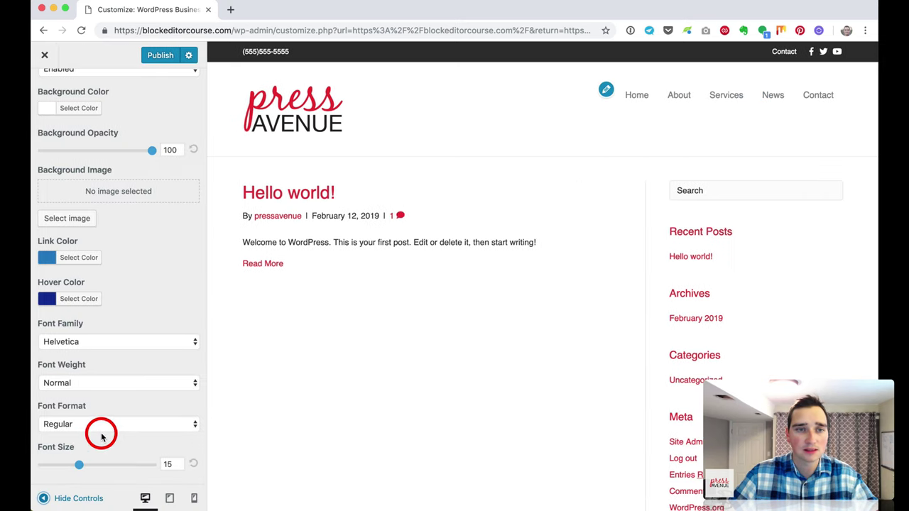
{"action": "scroll", "coordinate": [91, 229], "scroll_direction": "up", "scroll_amount": 2}
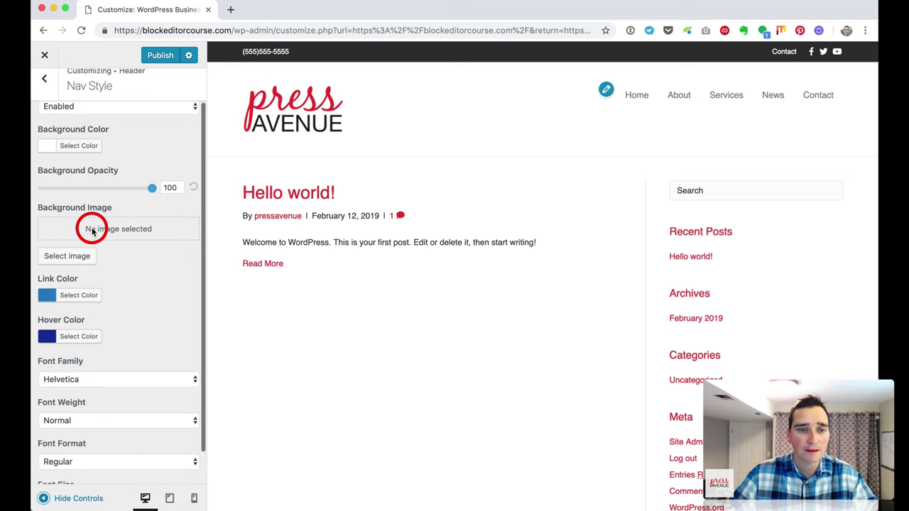
{"action": "scroll", "coordinate": [91, 228], "scroll_direction": "down", "scroll_amount": 2}
{"action": "scroll", "coordinate": [91, 226], "scroll_direction": "up", "scroll_amount": 2}
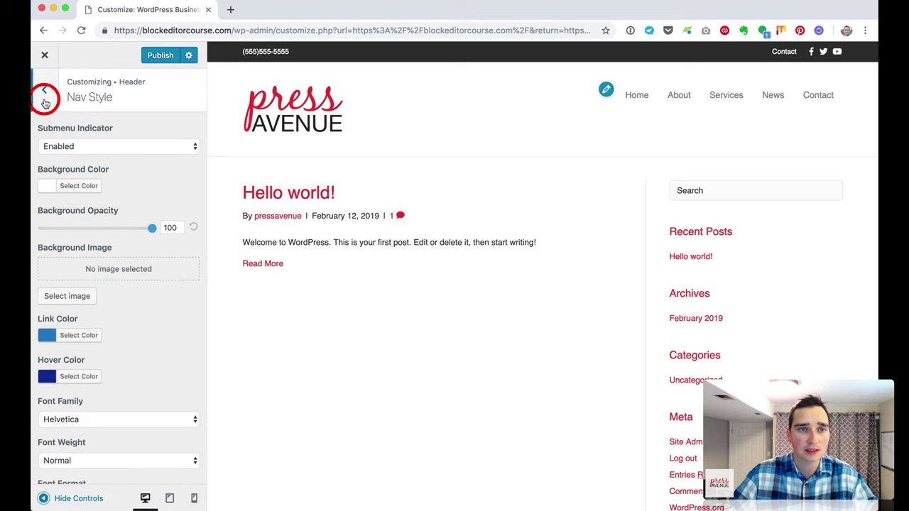
Step: Recheck the Nav Layout settings, then go to Header Layout
{"action": "left_click", "coordinate": [44, 91]}
{"action": "left_click", "coordinate": [100, 260]}
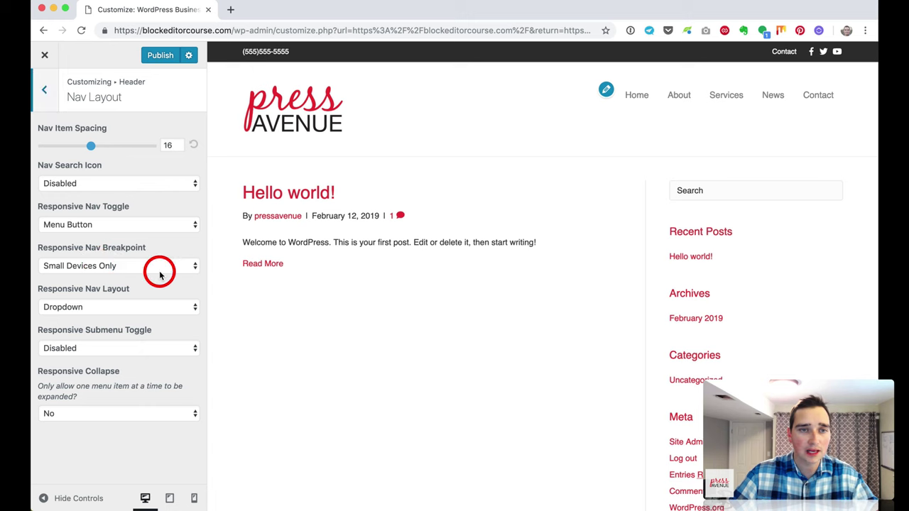
{"action": "left_click", "coordinate": [44, 90]}
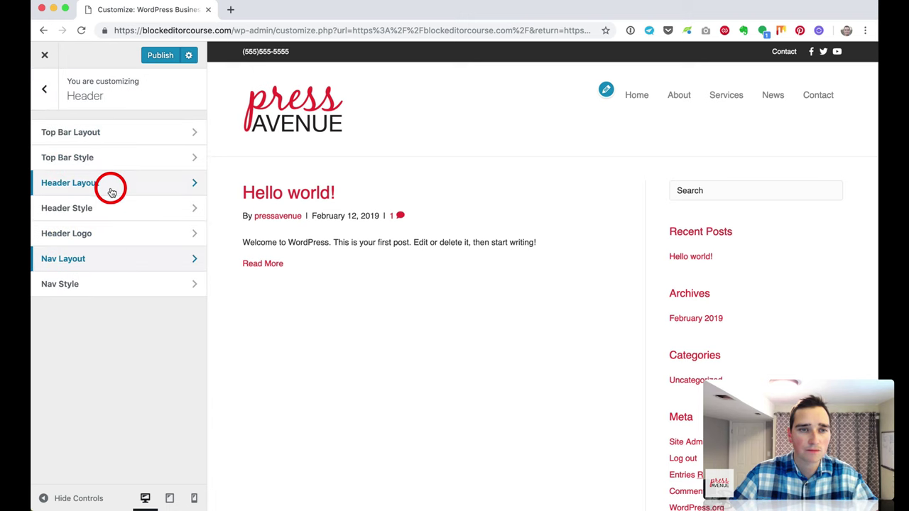
{"action": "left_click", "coordinate": [111, 184]}
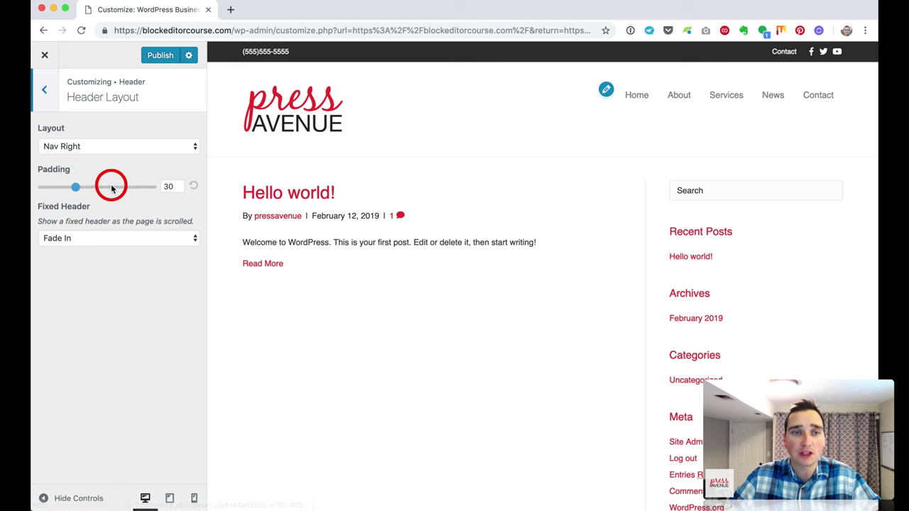
Step: Try the Nav Left and Nav Centered header layouts, then settle on Nav Bottom
{"action": "left_click", "coordinate": [88, 146]}
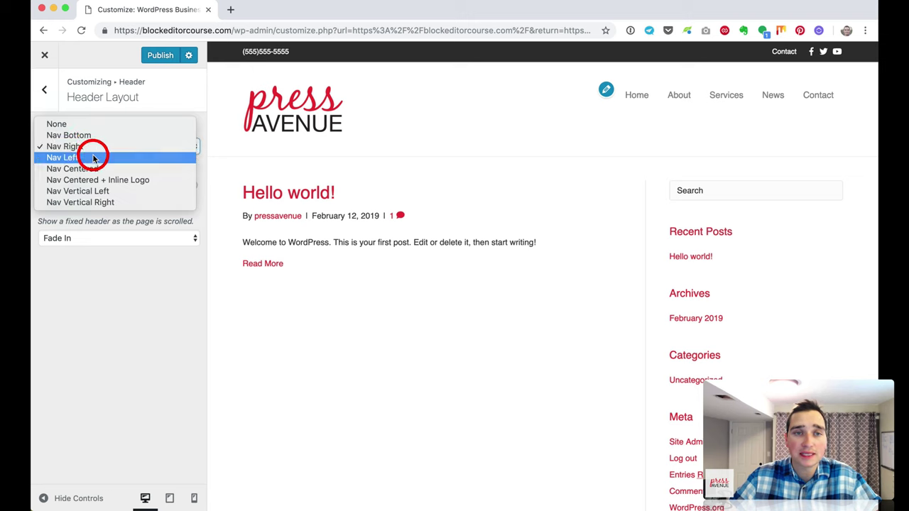
{"action": "left_click", "coordinate": [94, 158]}
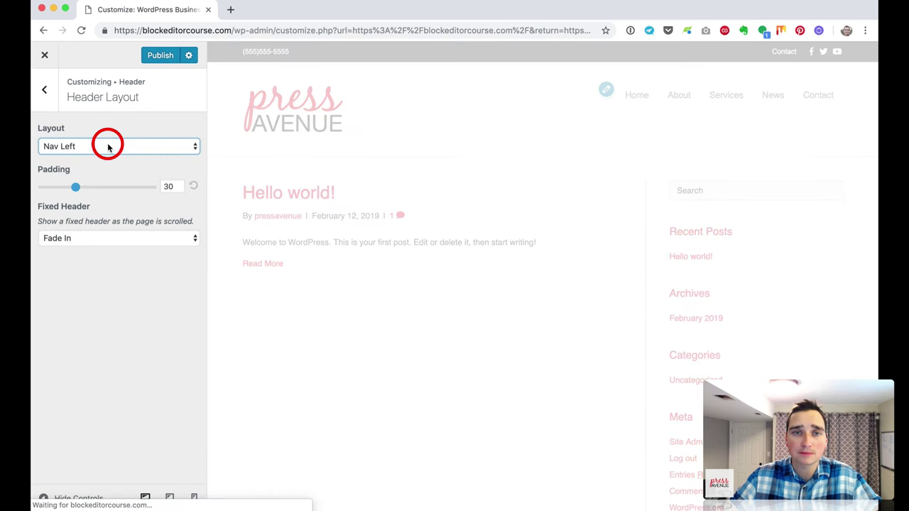
{"action": "left_click", "coordinate": [108, 146]}
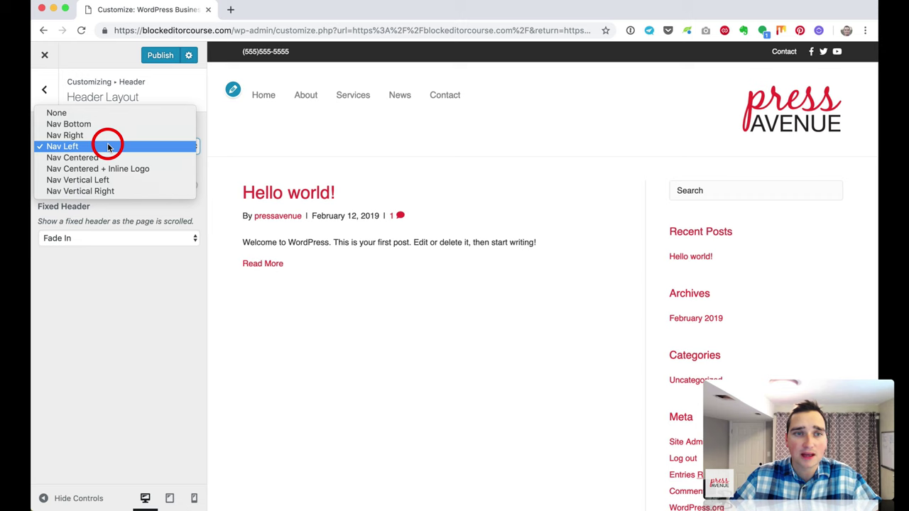
{"action": "left_click", "coordinate": [110, 157]}
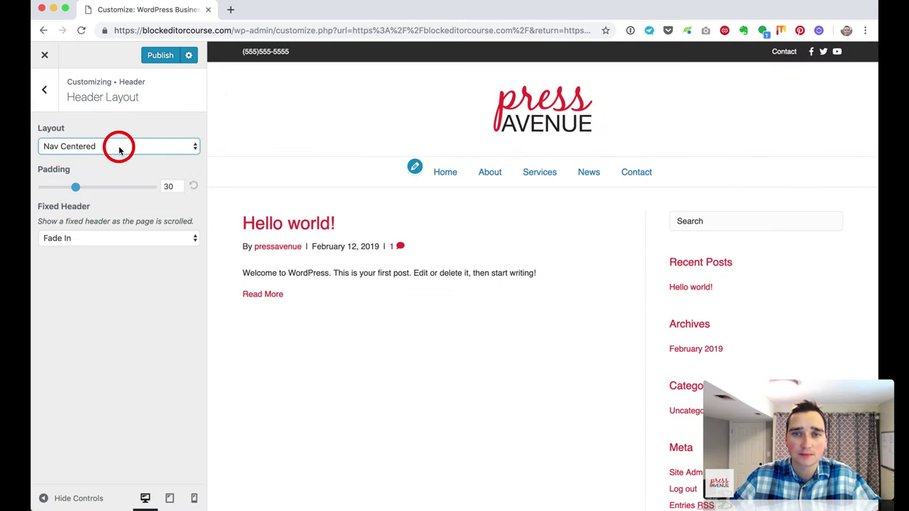
{"action": "left_click", "coordinate": [154, 147]}
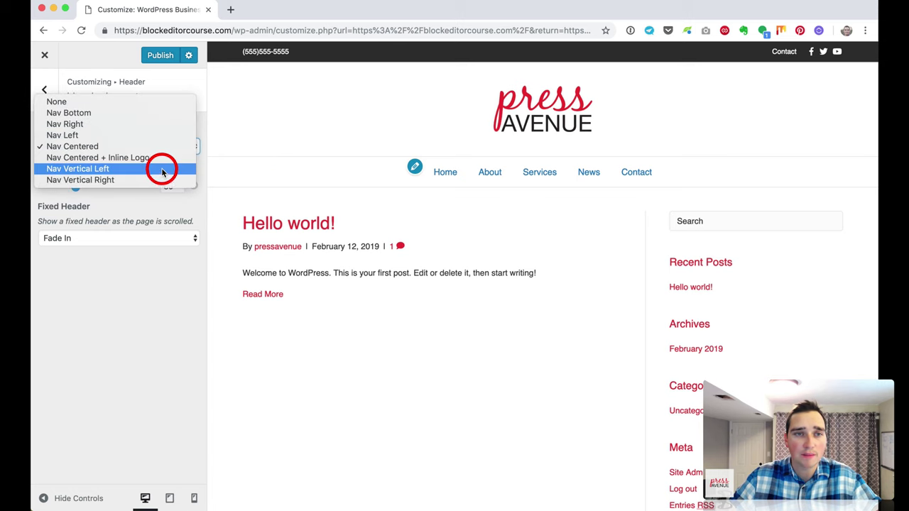
{"action": "key", "text": "Escape"}
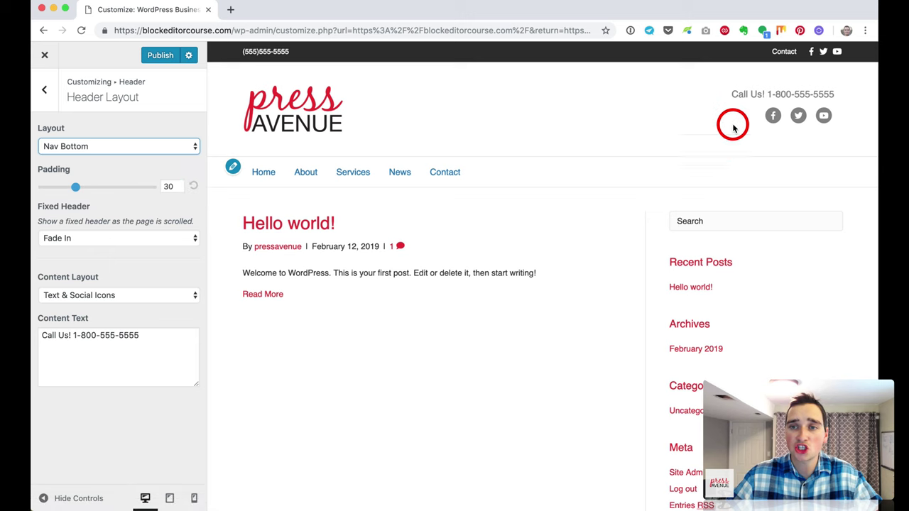
Step: Inspect the call-us text in the preview and cancel the close prompt to keep changes
{"action": "left_click_drag", "start_coordinate": [733, 92], "coordinate": [825, 119]}
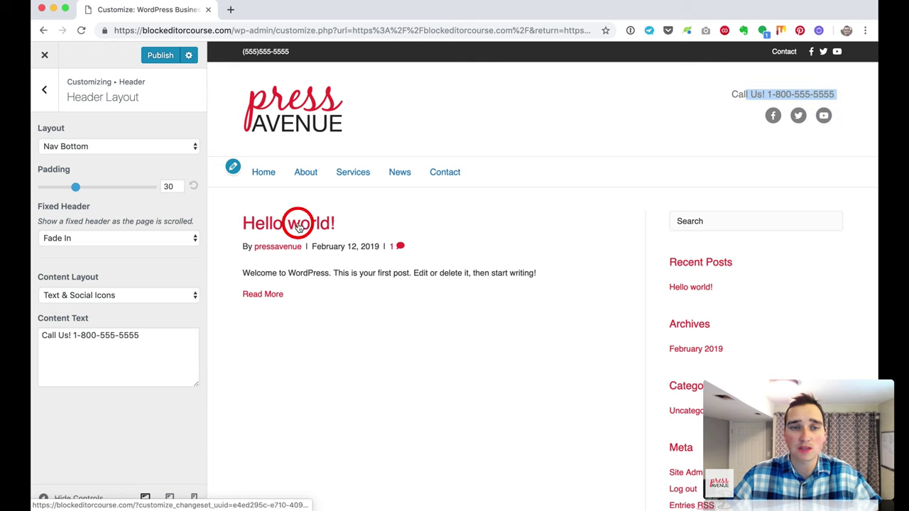
{"action": "left_click", "coordinate": [767, 78]}
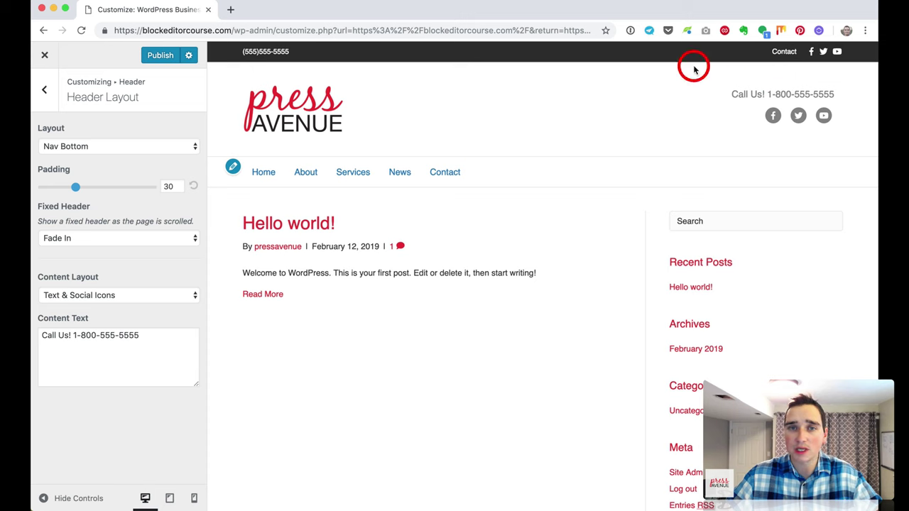
{"action": "left_click", "coordinate": [44, 54]}
{"action": "left_click", "coordinate": [513, 106]}
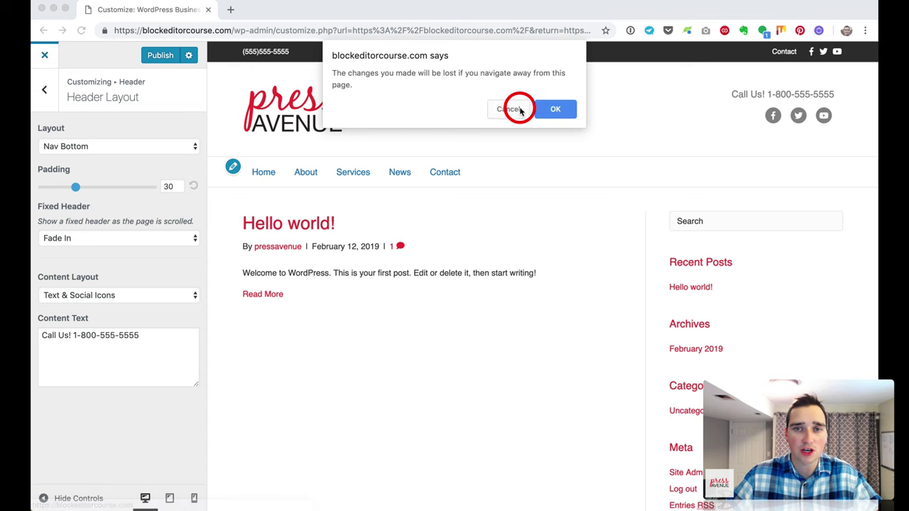
{"action": "left_click", "coordinate": [45, 90]}
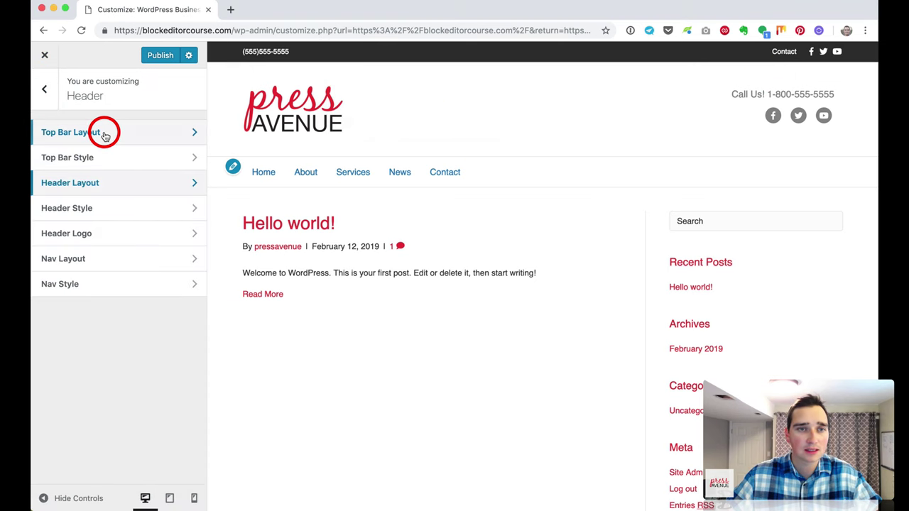
Step: Remove the top bar by setting its layout to None
{"action": "left_click", "coordinate": [104, 135]}
{"action": "left_click", "coordinate": [120, 142]}
{"action": "left_click", "coordinate": [122, 140]}
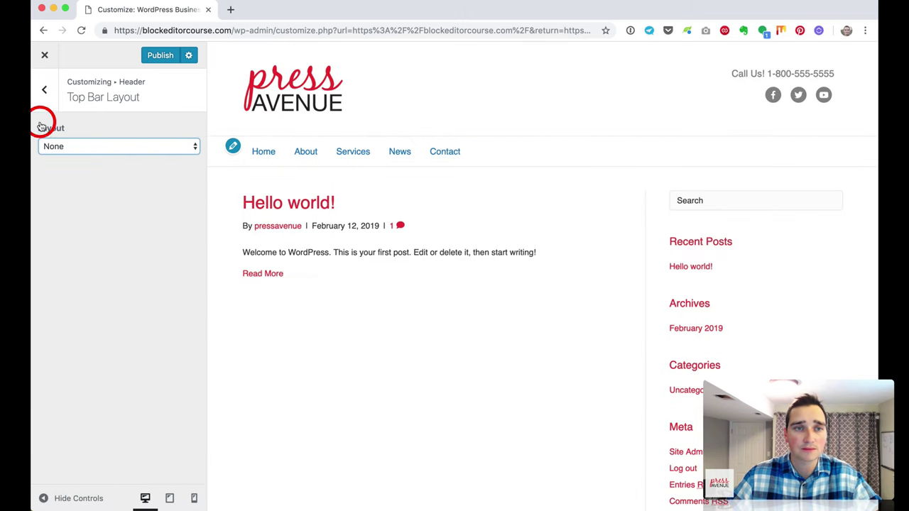
{"action": "left_click", "coordinate": [44, 92]}
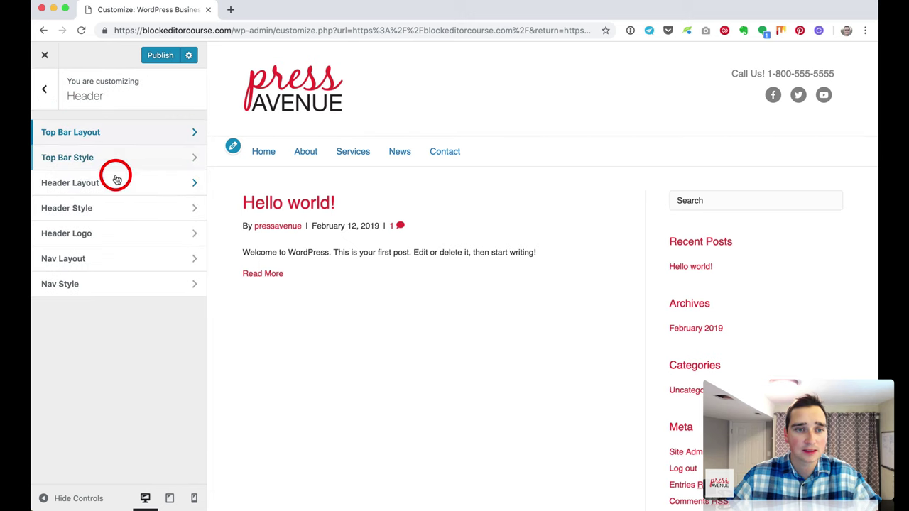
Step: Widen the Nav Item Spacing to 27
{"action": "left_click", "coordinate": [130, 268]}
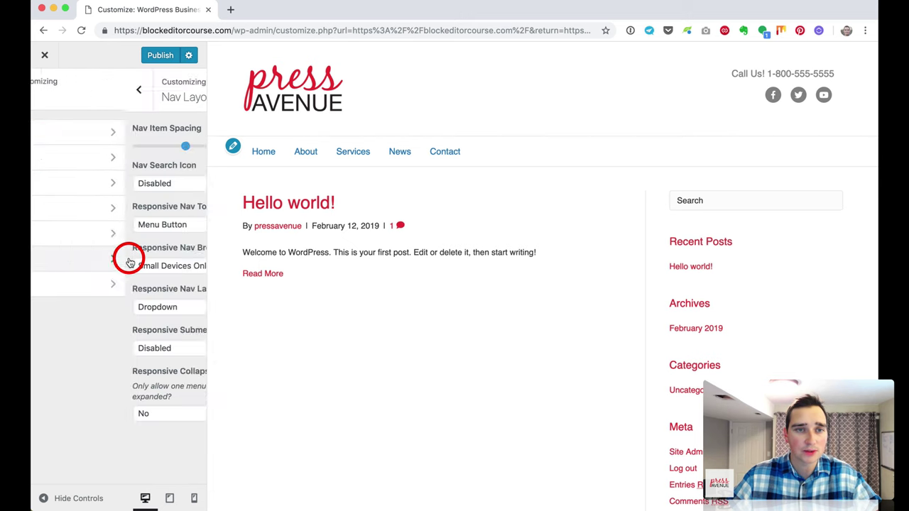
{"action": "left_click_drag", "start_coordinate": [101, 160], "coordinate": [140, 155]}
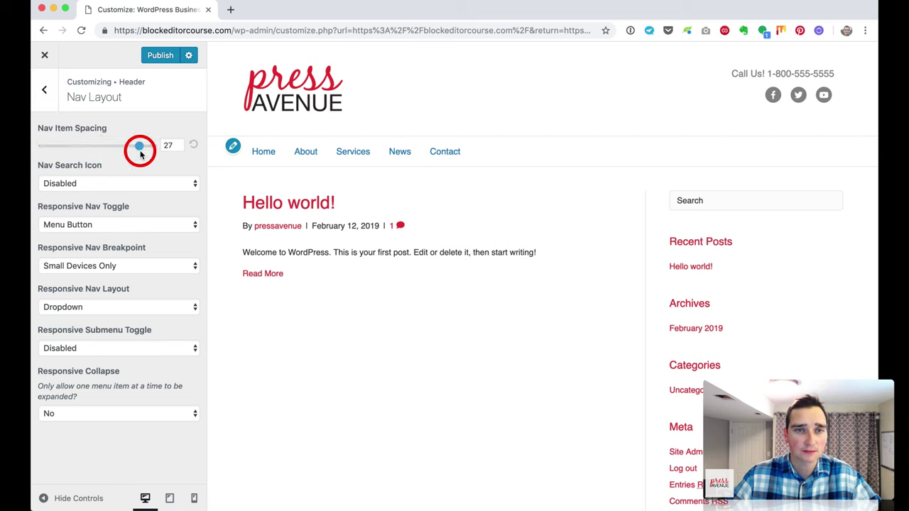
{"action": "left_click", "coordinate": [52, 101]}
Step: Set the navigation bar Background Color to blue
{"action": "left_click", "coordinate": [146, 282]}
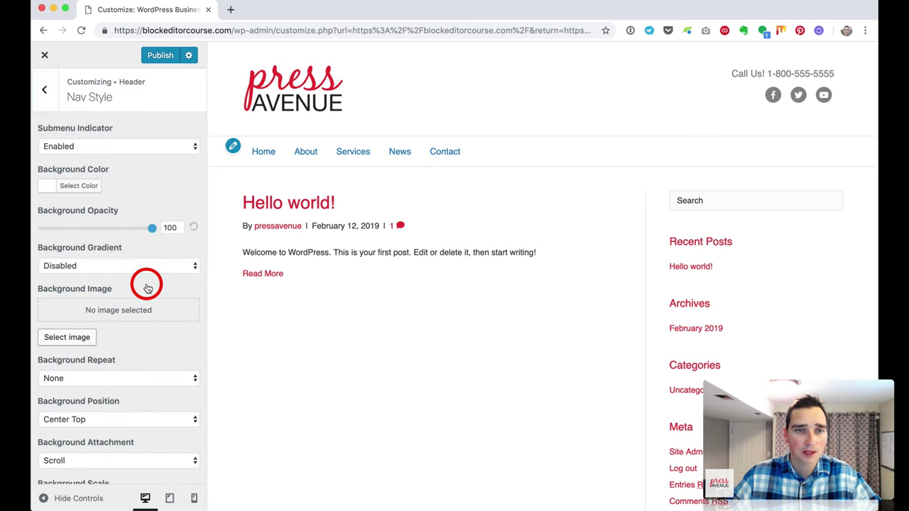
{"action": "scroll", "coordinate": [152, 288], "scroll_direction": "down", "scroll_amount": 5}
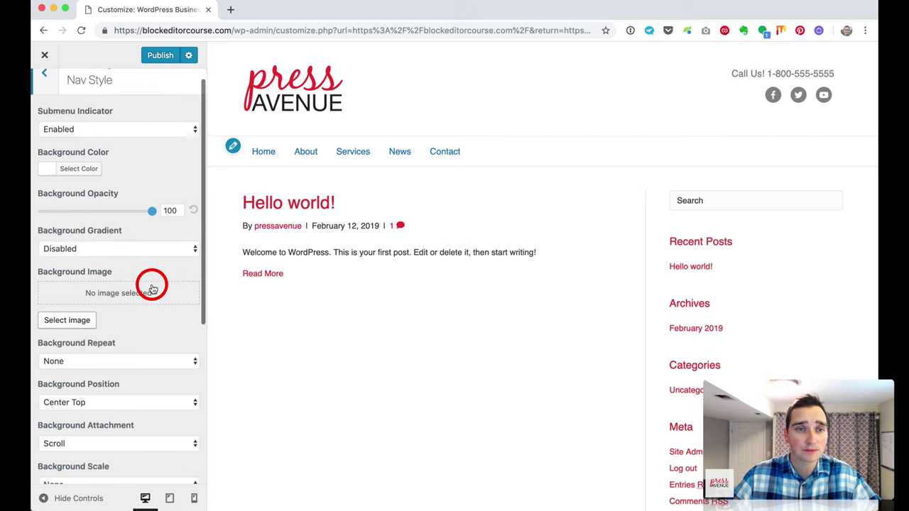
{"action": "scroll", "coordinate": [150, 284], "scroll_direction": "down", "scroll_amount": 6}
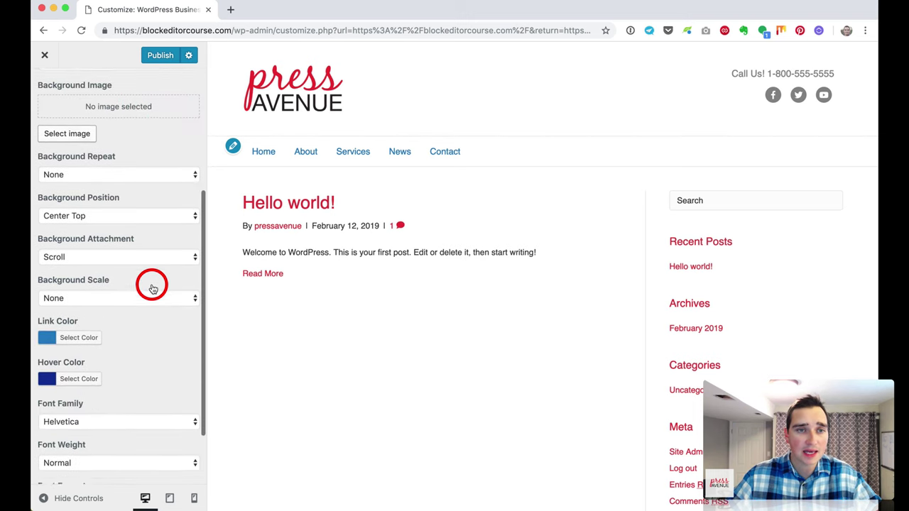
{"action": "scroll", "coordinate": [73, 115], "scroll_direction": "up", "scroll_amount": 3}
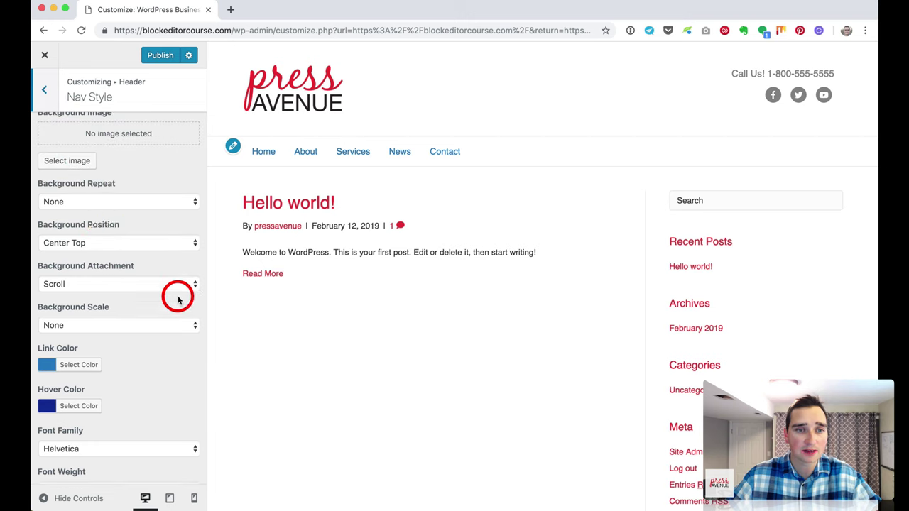
{"action": "scroll", "coordinate": [178, 299], "scroll_direction": "down", "scroll_amount": 4}
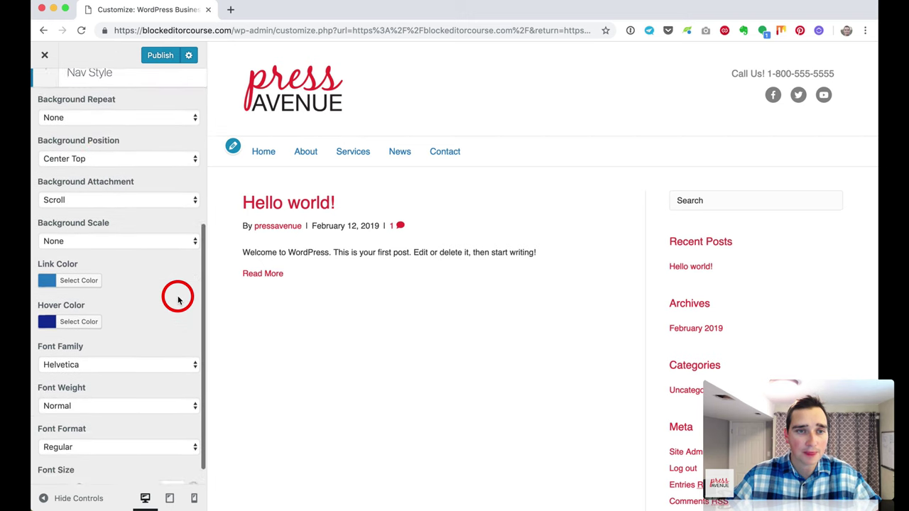
{"action": "scroll", "coordinate": [178, 299], "scroll_direction": "up", "scroll_amount": 10}
{"action": "left_click", "coordinate": [93, 192]}
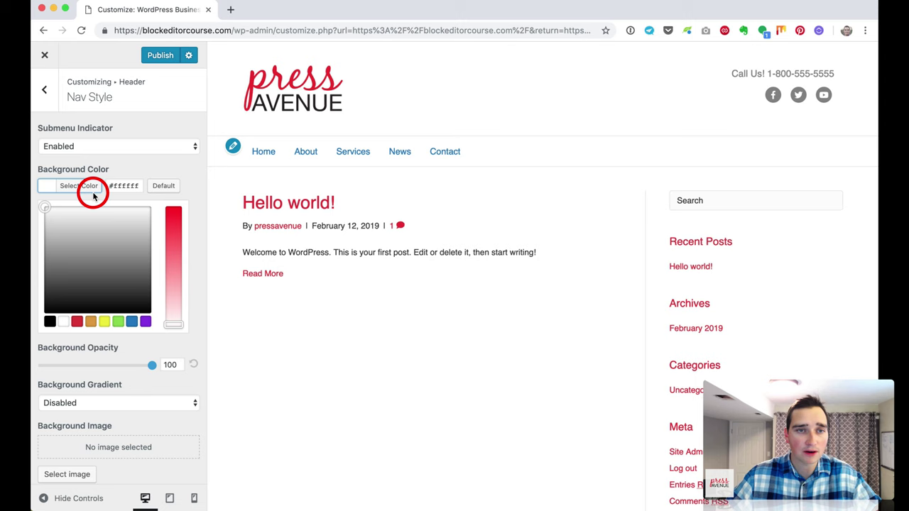
{"action": "left_click", "coordinate": [130, 323]}
{"action": "left_click", "coordinate": [149, 168]}
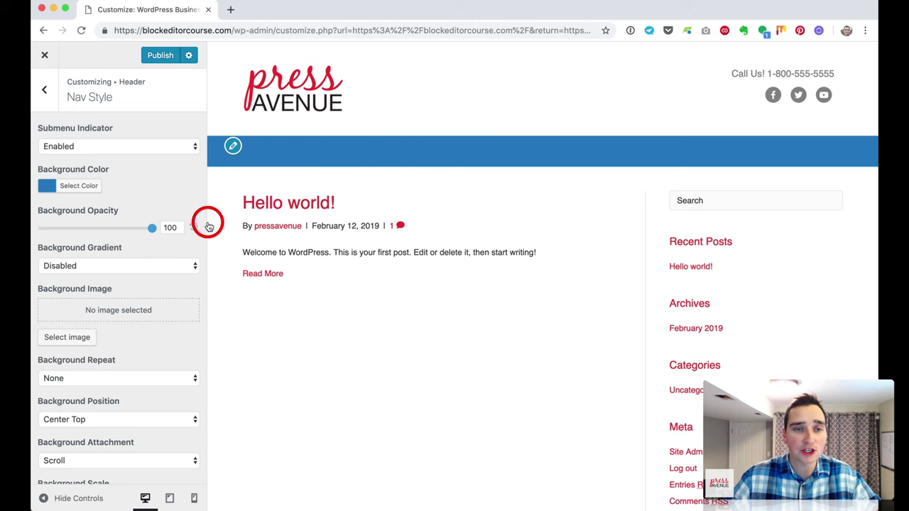
Step: Make the menu Link Color white and return to the main sections
{"action": "scroll", "coordinate": [135, 237], "scroll_direction": "down", "scroll_amount": 8}
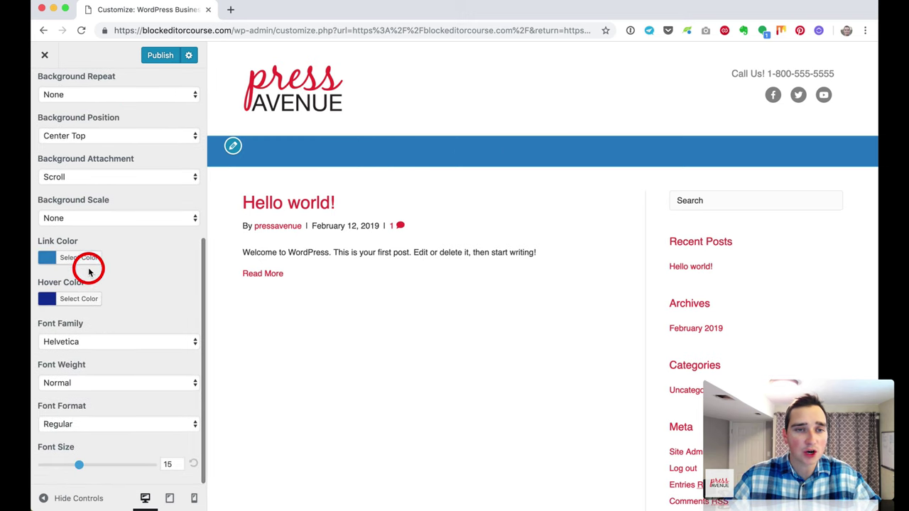
{"action": "left_click", "coordinate": [87, 260]}
{"action": "left_click", "coordinate": [64, 393]}
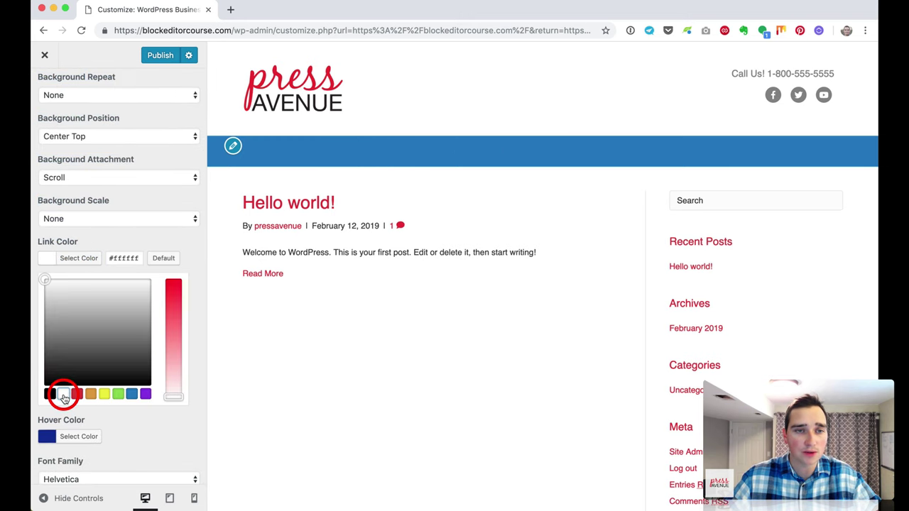
{"action": "left_click", "coordinate": [124, 228]}
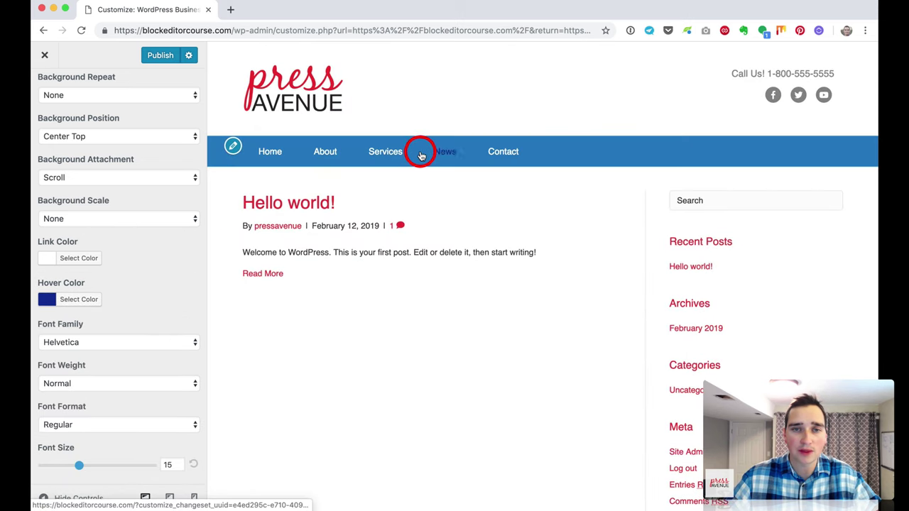
{"action": "scroll", "coordinate": [49, 90], "scroll_direction": "up", "scroll_amount": 5}
{"action": "left_click", "coordinate": [46, 88]}
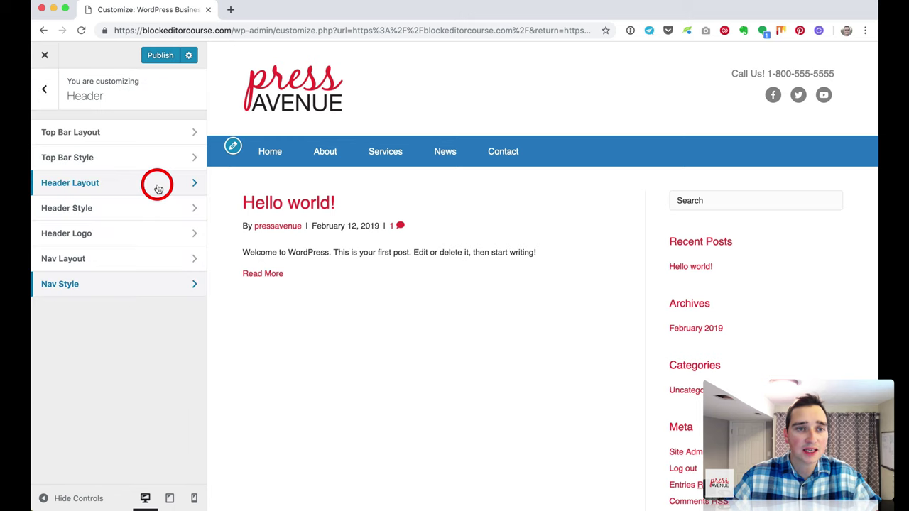
{"action": "left_click", "coordinate": [45, 90]}
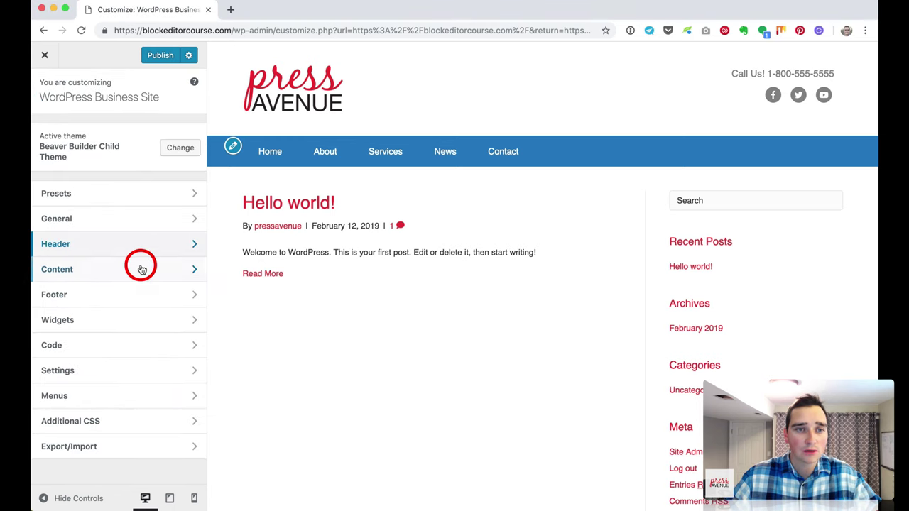
Step: In Blog Layout, set Sidebar Position to No Sidebar and Comment Count to Hidden
{"action": "left_click", "coordinate": [138, 266]}
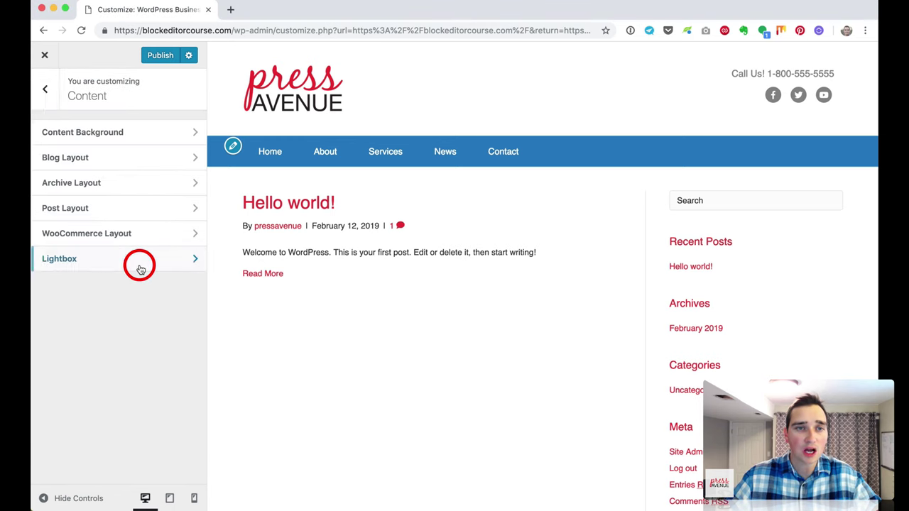
{"action": "left_click", "coordinate": [153, 137]}
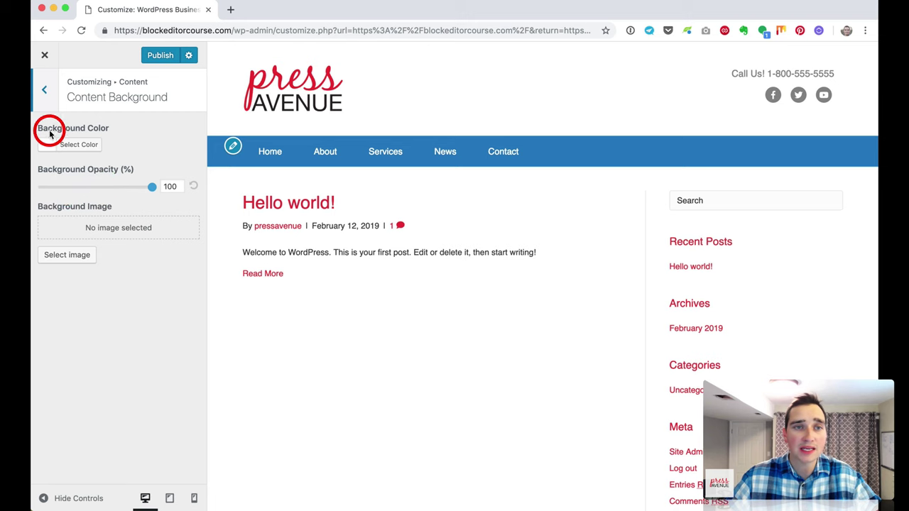
{"action": "left_click", "coordinate": [44, 89]}
{"action": "left_click", "coordinate": [101, 158]}
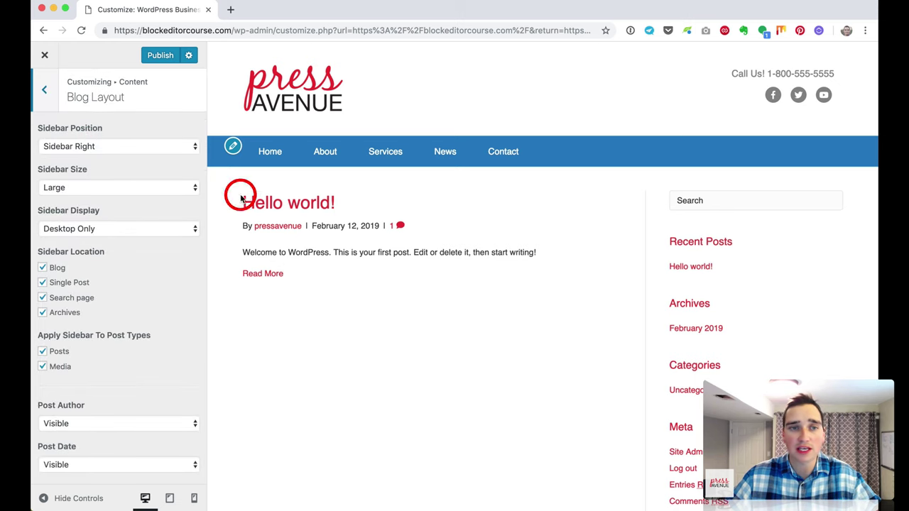
{"action": "left_click", "coordinate": [81, 144]}
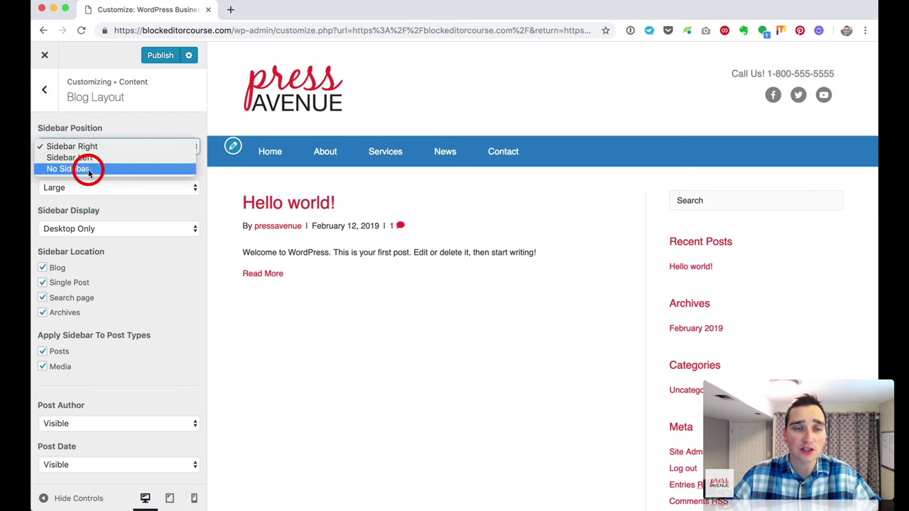
{"action": "left_click", "coordinate": [88, 169]}
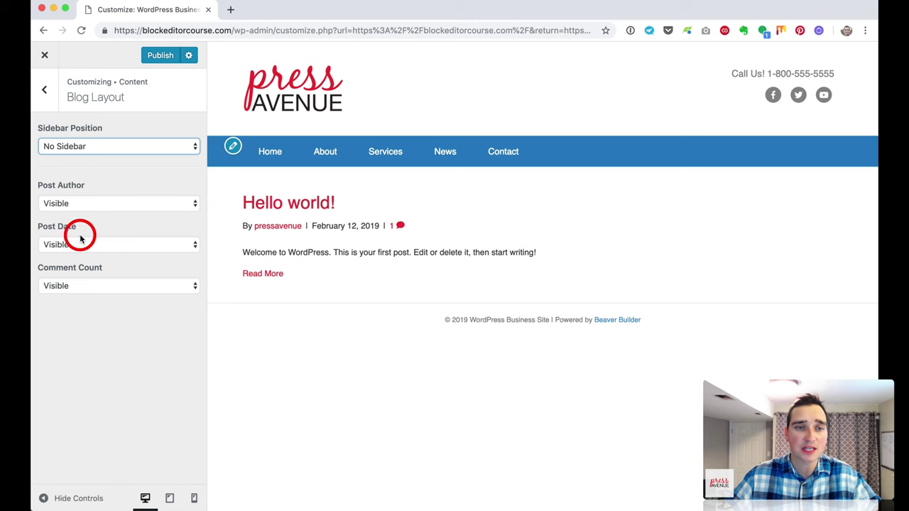
{"action": "left_click", "coordinate": [118, 286]}
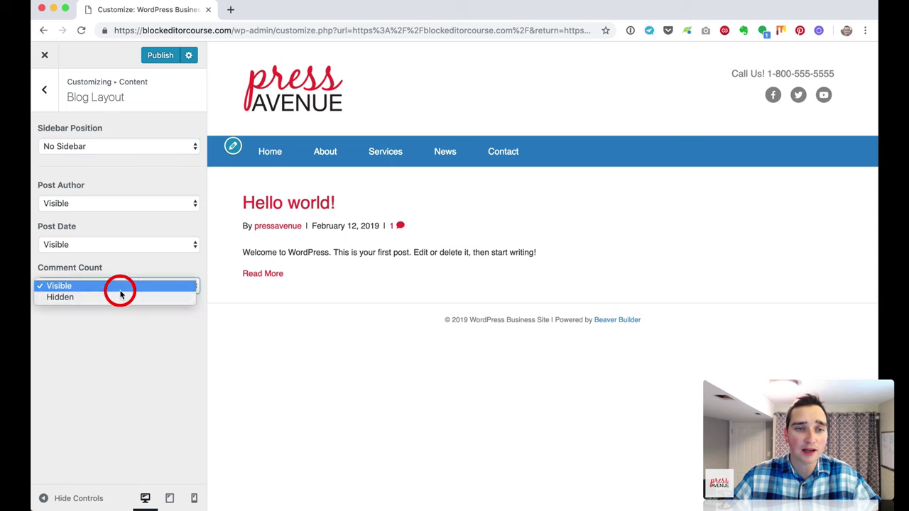
{"action": "left_click", "coordinate": [117, 298]}
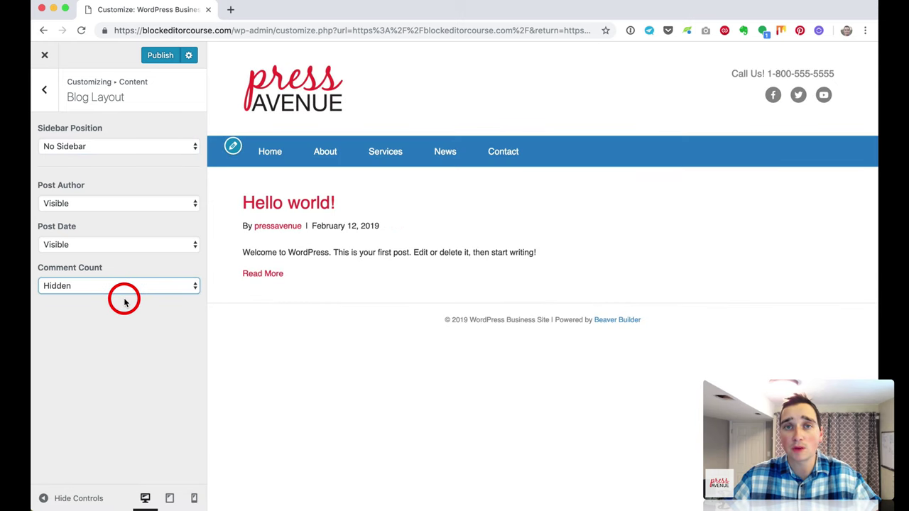
{"action": "left_click", "coordinate": [44, 89]}
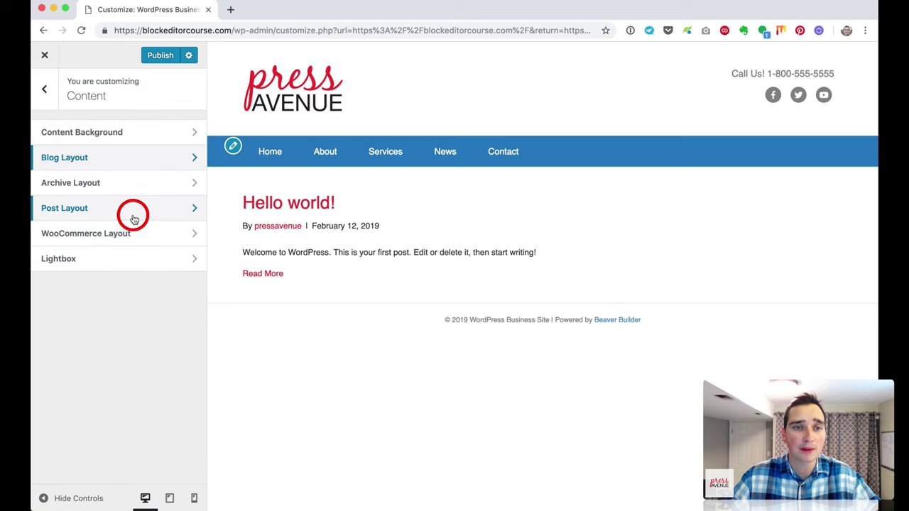
Step: Review the Archive and Single Post layout settings without changes
{"action": "left_click", "coordinate": [133, 188]}
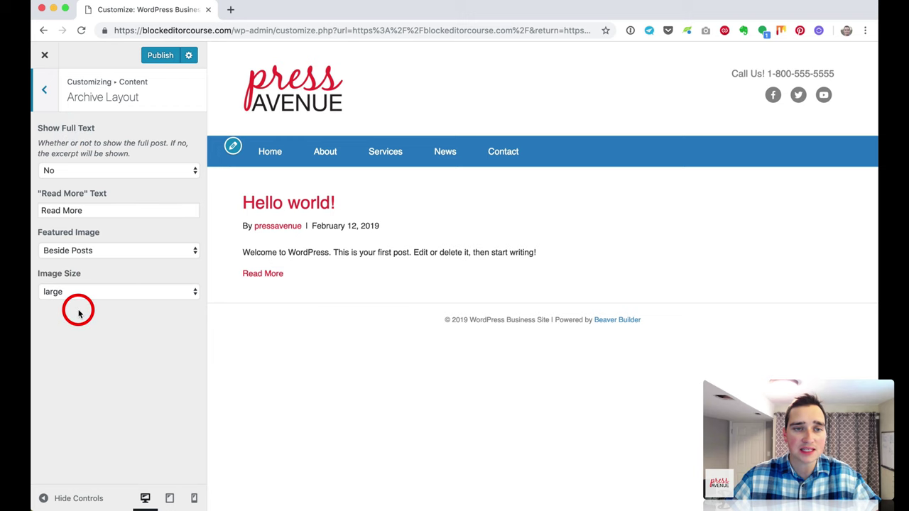
{"action": "left_click", "coordinate": [41, 93]}
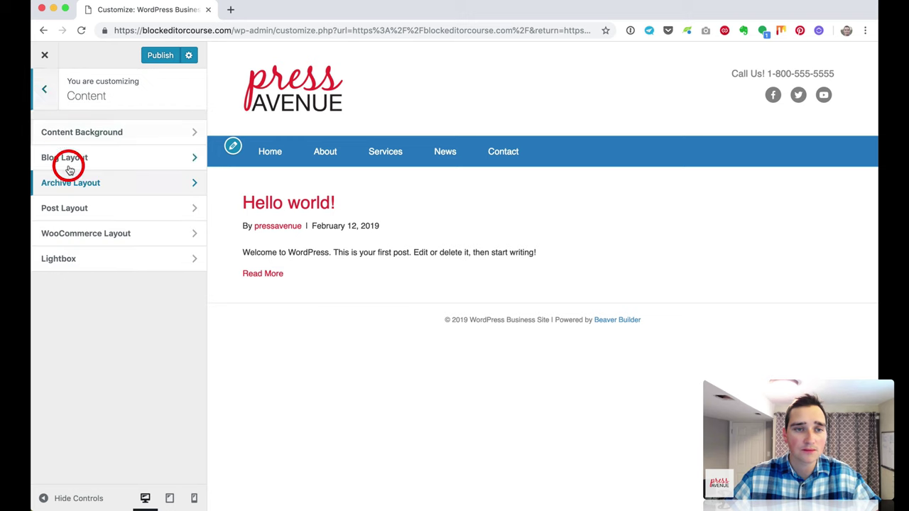
{"action": "left_click", "coordinate": [101, 206]}
{"action": "left_click", "coordinate": [118, 112]}
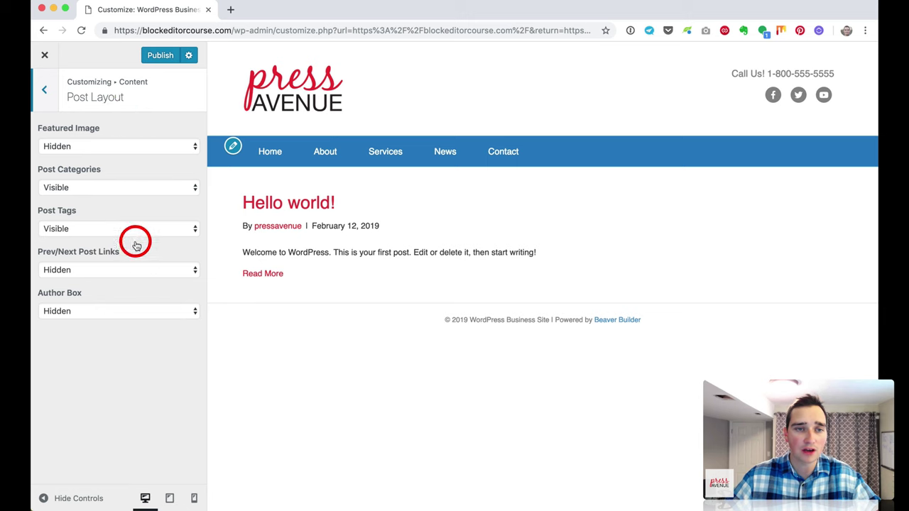
{"action": "left_click", "coordinate": [44, 97]}
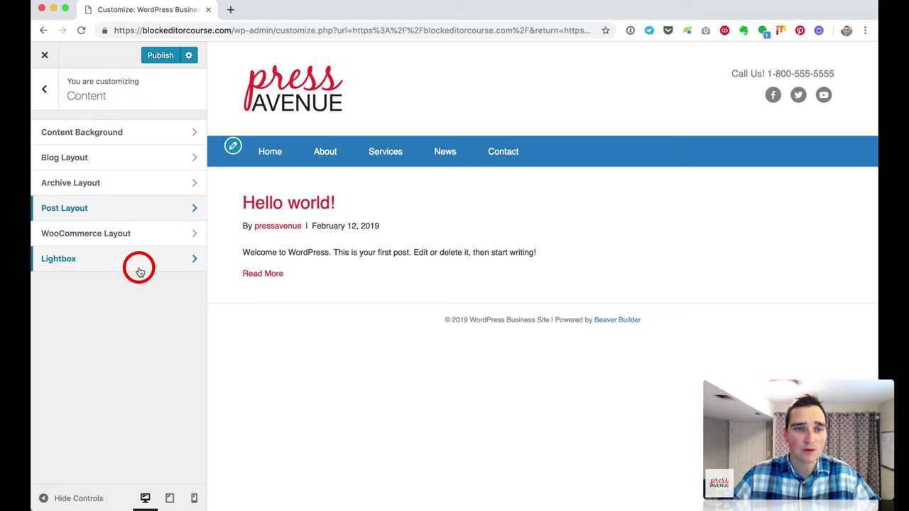
{"action": "left_click", "coordinate": [43, 90]}
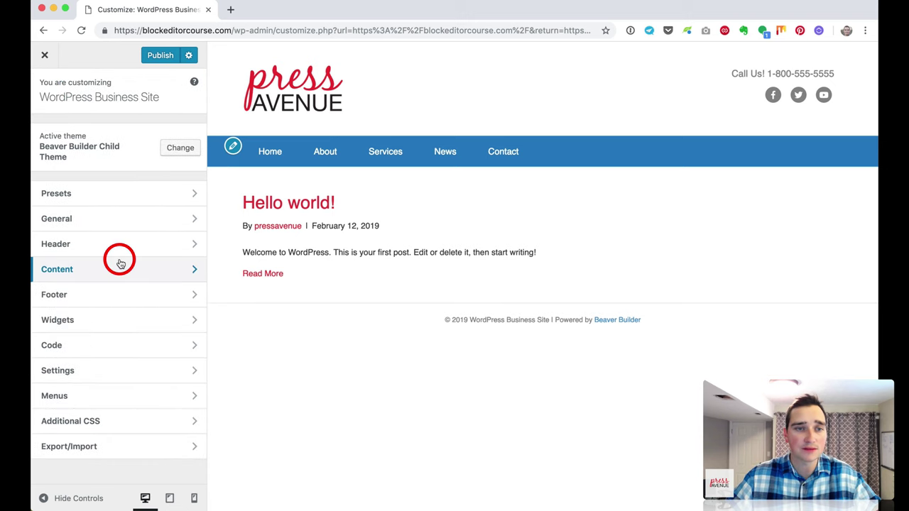
Step: Browse the footer widgets layout and style settings, leaving them unchanged
{"action": "left_click", "coordinate": [128, 296]}
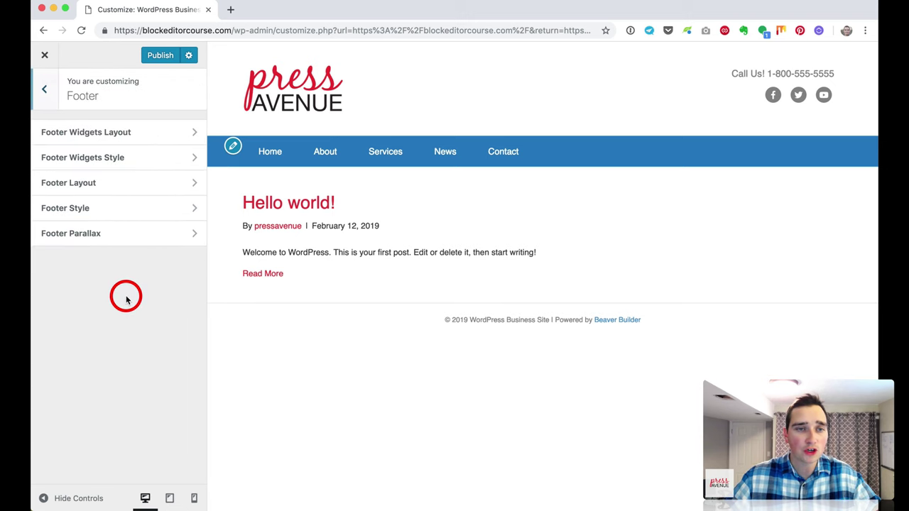
{"action": "left_click", "coordinate": [127, 135]}
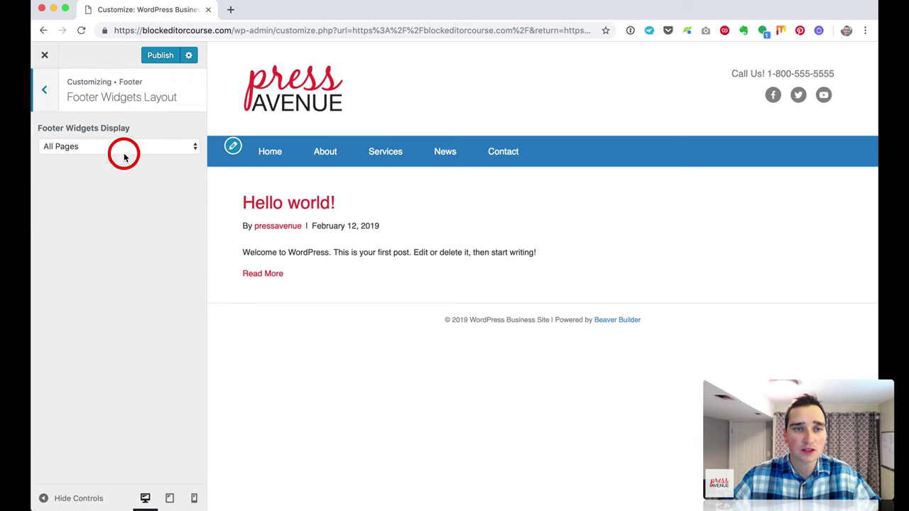
{"action": "left_click", "coordinate": [152, 148]}
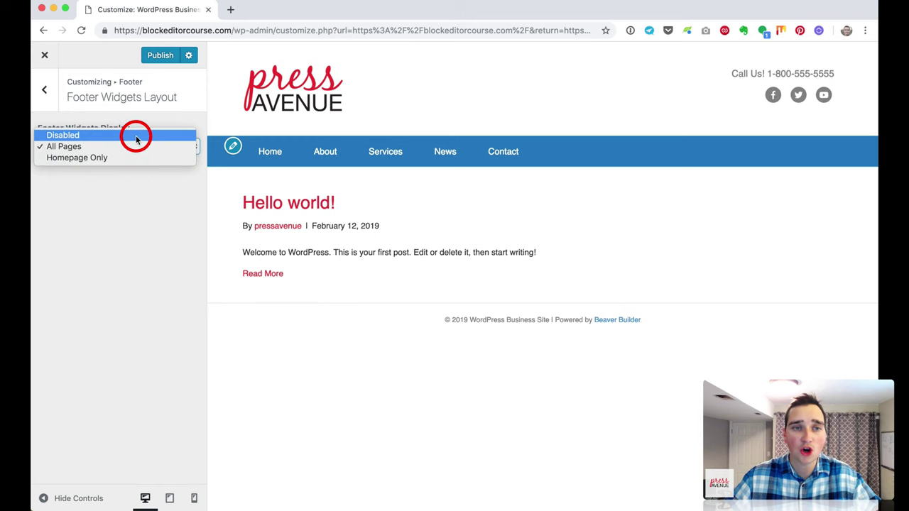
{"action": "left_click", "coordinate": [35, 100]}
{"action": "left_click", "coordinate": [44, 89]}
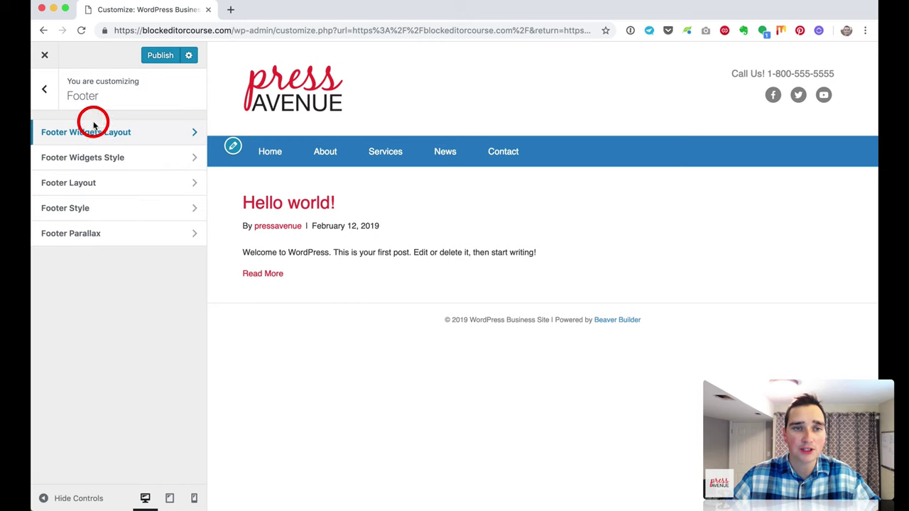
{"action": "left_click", "coordinate": [151, 162]}
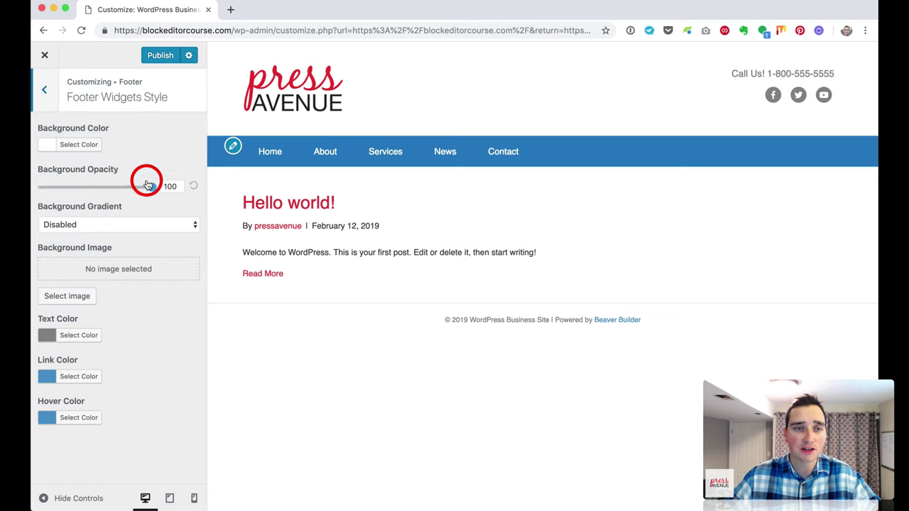
{"action": "left_click", "coordinate": [46, 91]}
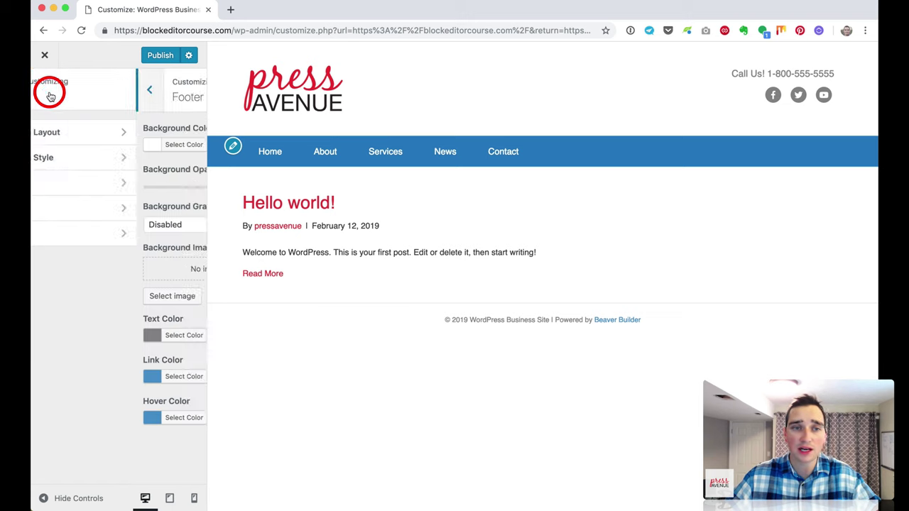
Step: Set the Footer Layout to 2 Columns
{"action": "left_click", "coordinate": [94, 179]}
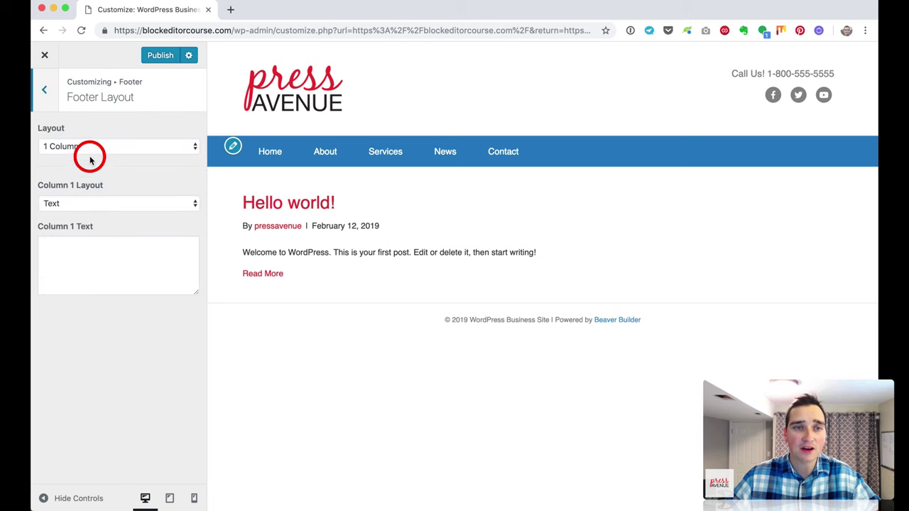
{"action": "left_click", "coordinate": [147, 146]}
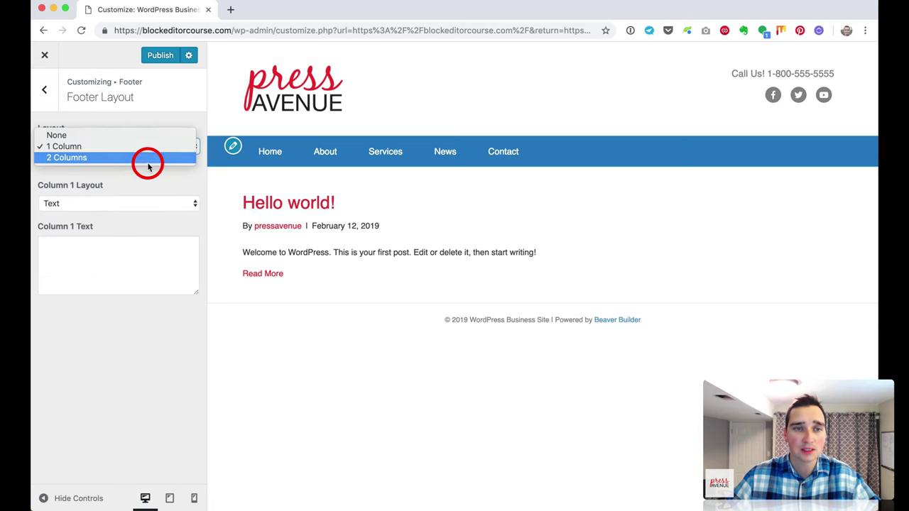
{"action": "left_click", "coordinate": [147, 157]}
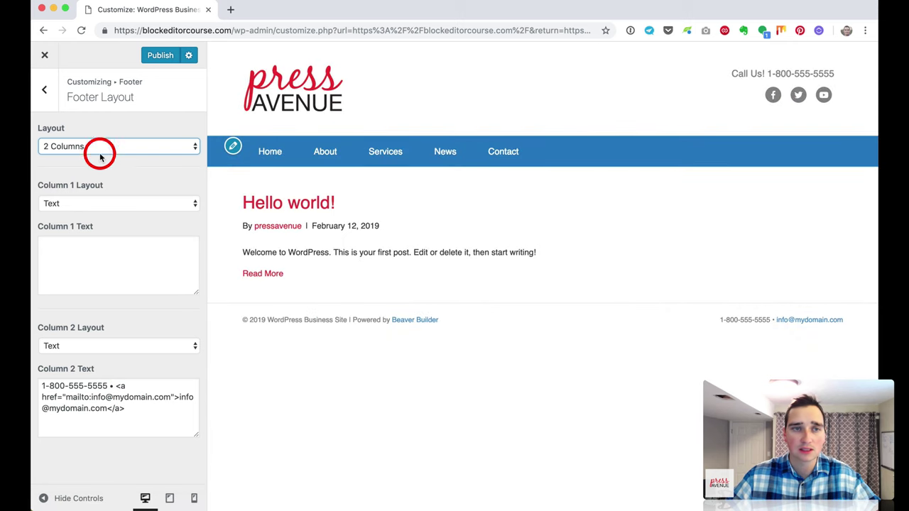
{"action": "left_click", "coordinate": [44, 90]}
Step: Give the footer a blue background with white text, link and hover colours
{"action": "left_click", "coordinate": [144, 211]}
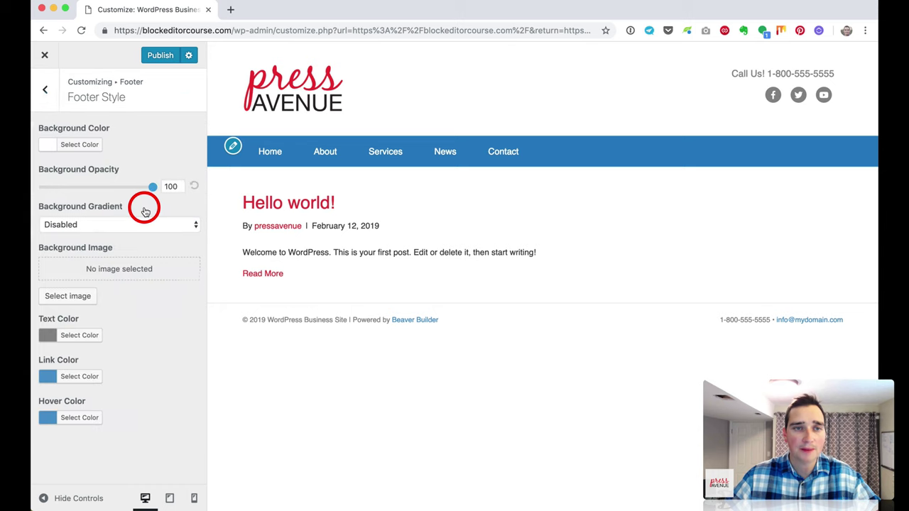
{"action": "left_click", "coordinate": [61, 142]}
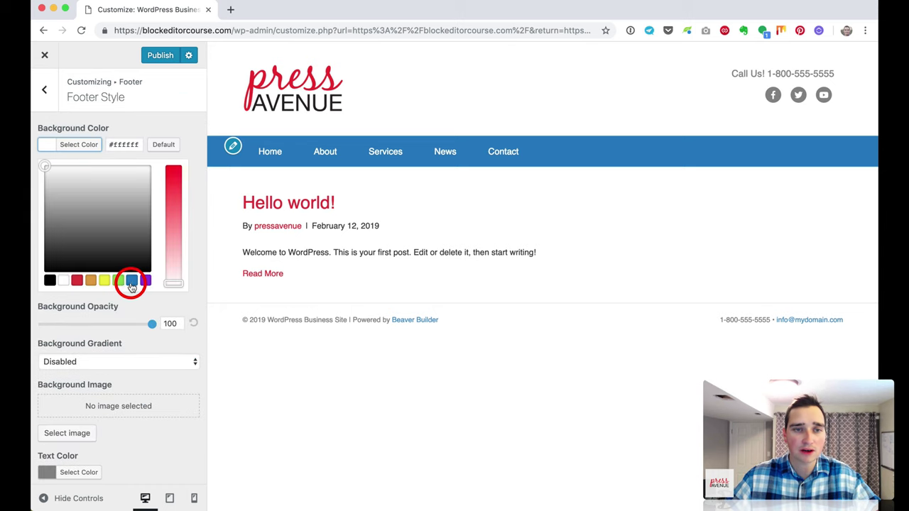
{"action": "left_click", "coordinate": [131, 280]}
{"action": "scroll", "coordinate": [133, 312], "scroll_direction": "down", "scroll_amount": 3}
{"action": "left_click", "coordinate": [79, 377]}
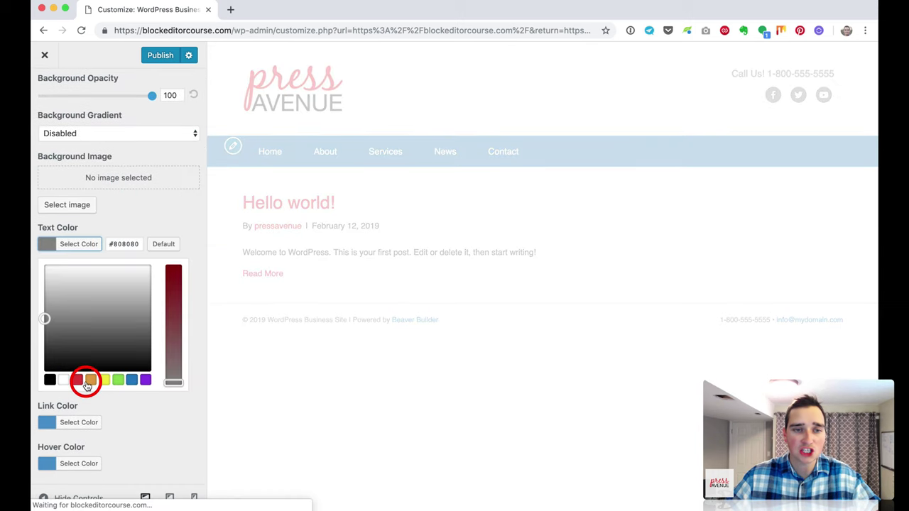
{"action": "left_click", "coordinate": [65, 380]}
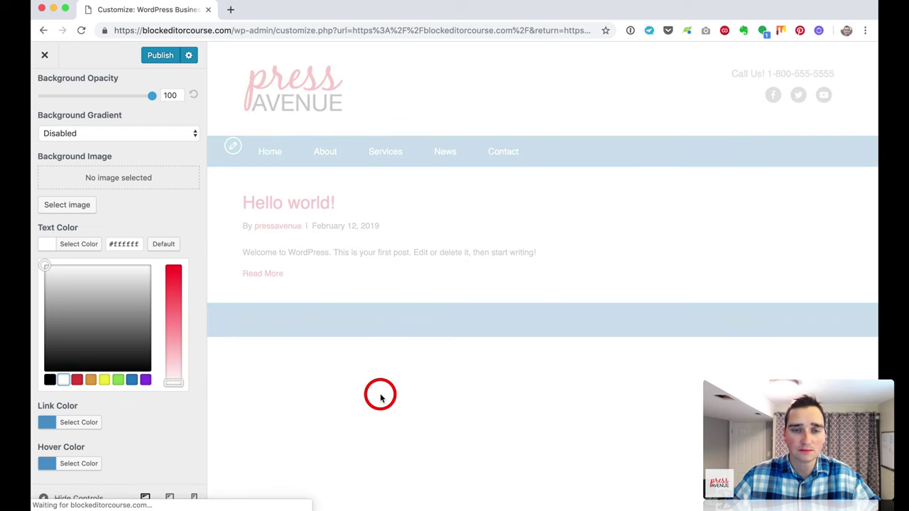
{"action": "left_click", "coordinate": [87, 423]}
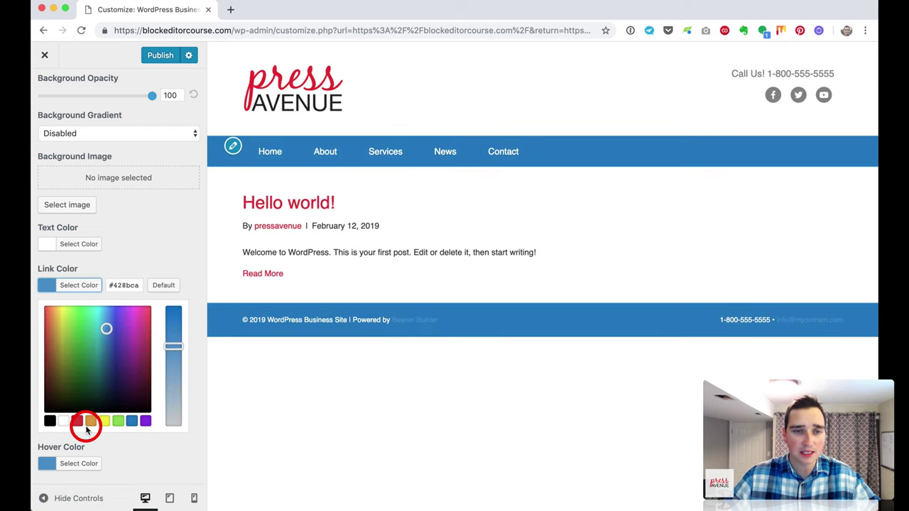
{"action": "left_click", "coordinate": [64, 423]}
{"action": "left_click", "coordinate": [80, 460]}
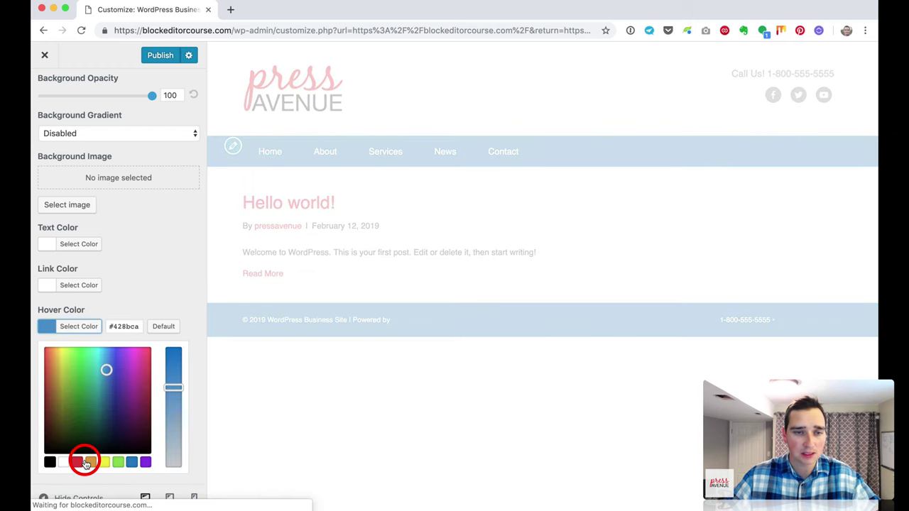
{"action": "left_click", "coordinate": [68, 464]}
{"action": "left_click", "coordinate": [35, 371]}
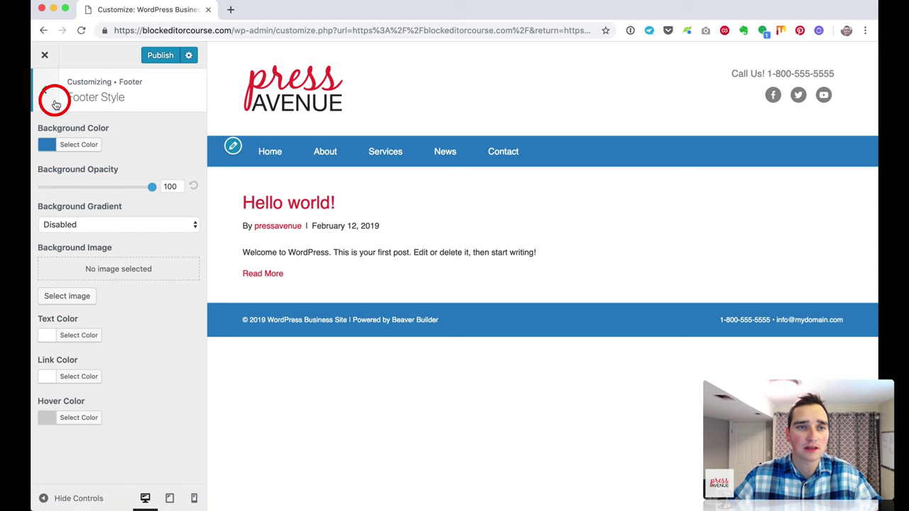
{"action": "left_click", "coordinate": [50, 97]}
Step: Briefly enable Footer Parallax Effect, then set it back to Disabled
{"action": "left_click", "coordinate": [106, 233]}
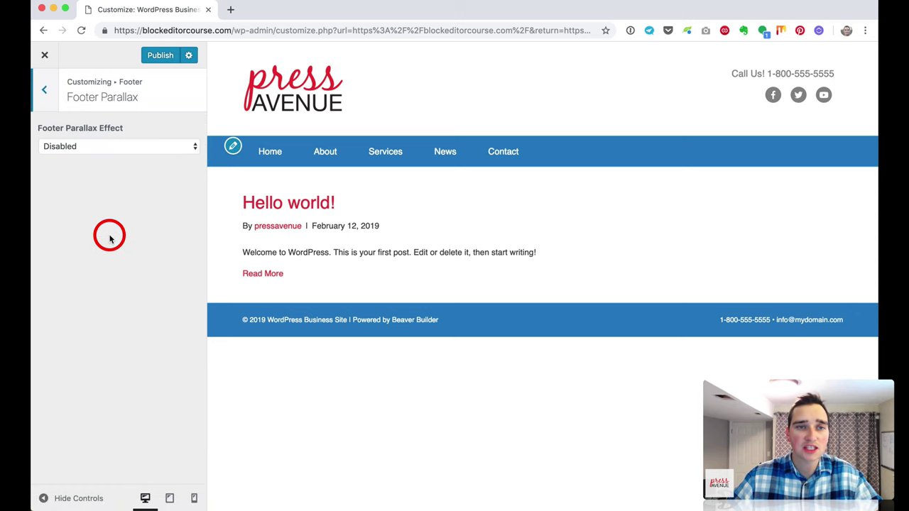
{"action": "left_click", "coordinate": [104, 146]}
{"action": "left_click", "coordinate": [106, 156]}
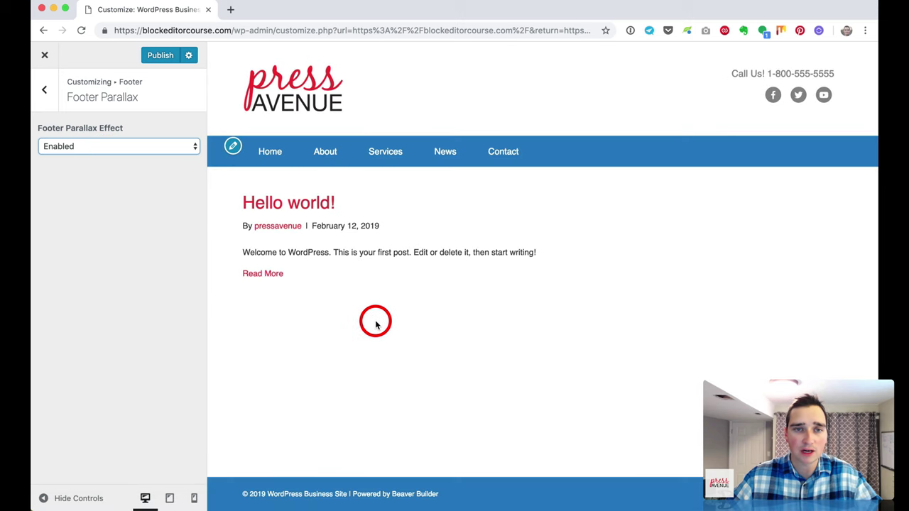
{"action": "left_click", "coordinate": [91, 147]}
{"action": "left_click", "coordinate": [88, 137]}
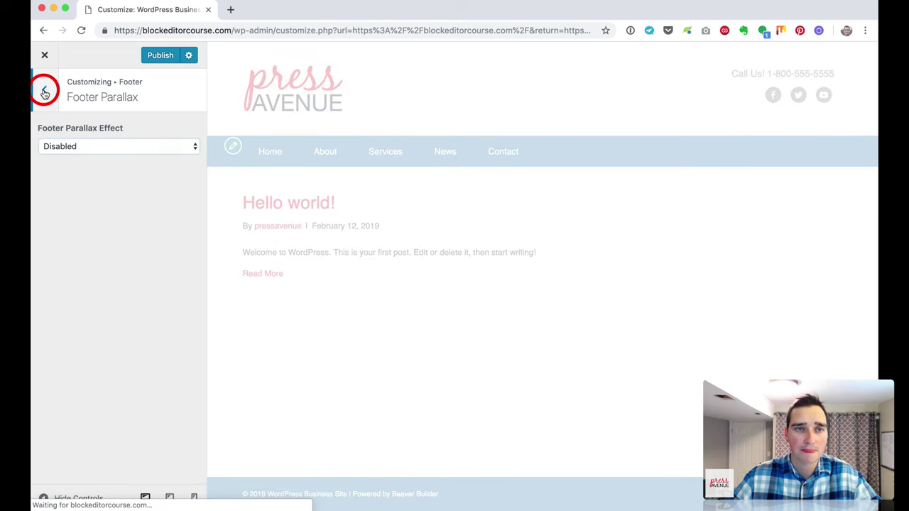
{"action": "left_click", "coordinate": [44, 92]}
{"action": "left_click", "coordinate": [44, 92]}
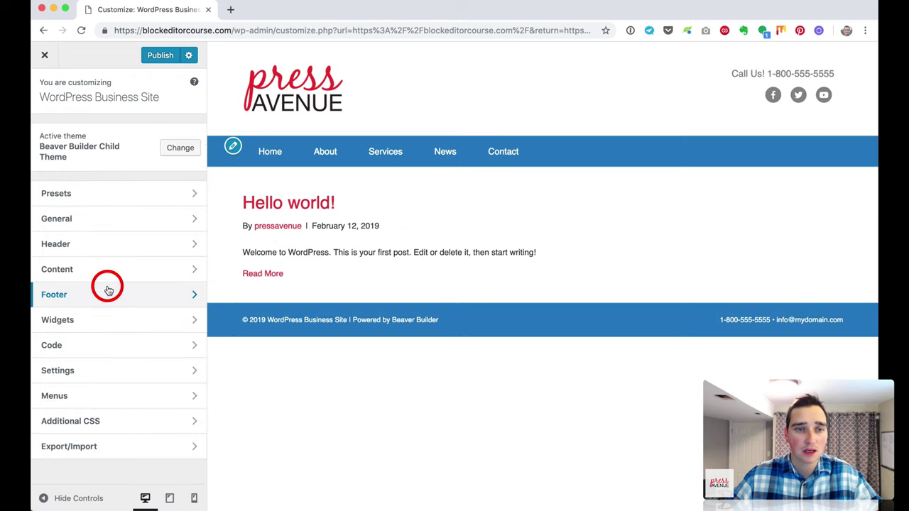
Step: Add a Text widget titled Contact Us to Footer Column 1
{"action": "left_click", "coordinate": [110, 319]}
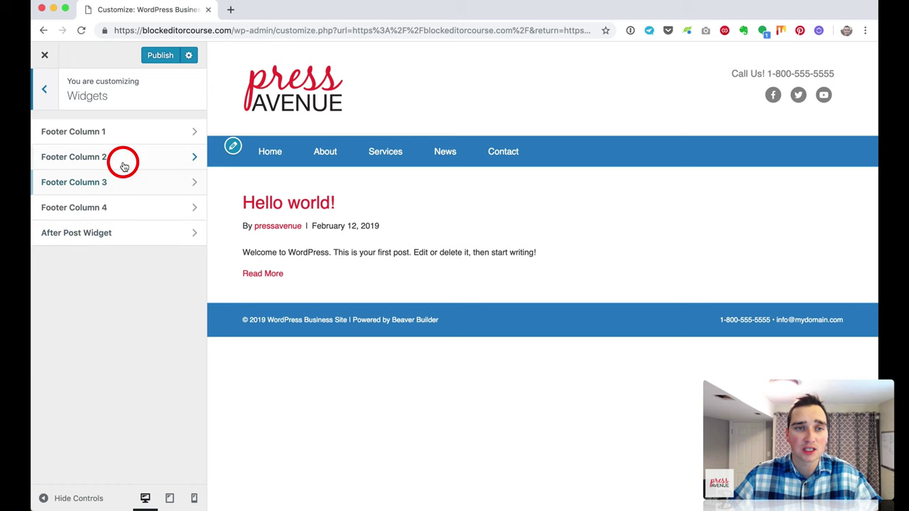
{"action": "left_click", "coordinate": [116, 139]}
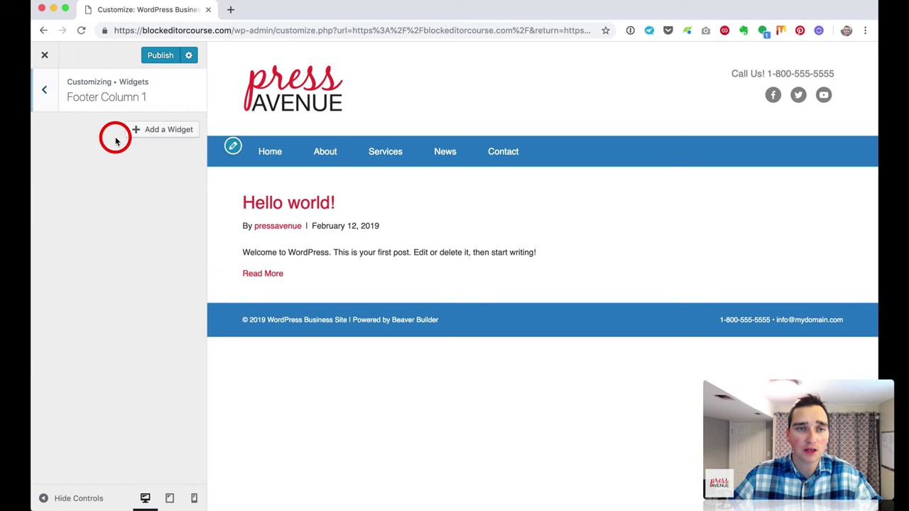
{"action": "left_click", "coordinate": [172, 129]}
{"action": "scroll", "coordinate": [279, 220], "scroll_direction": "down", "scroll_amount": 10}
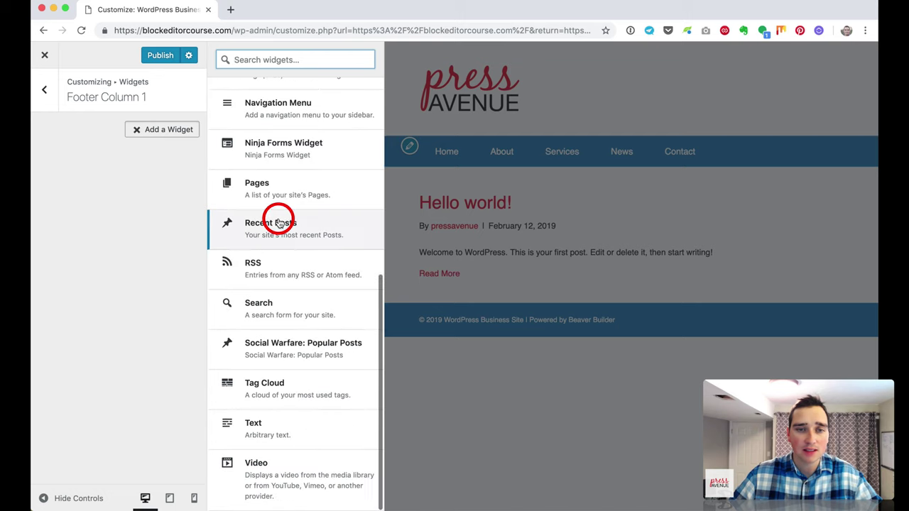
{"action": "left_click", "coordinate": [309, 436]}
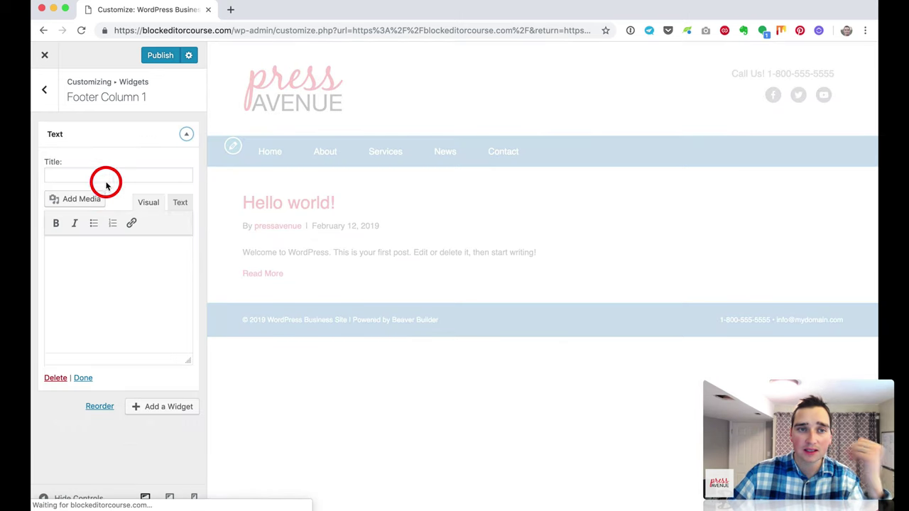
{"action": "left_click", "coordinate": [87, 173]}
{"action": "type", "text": "Contact Us"}
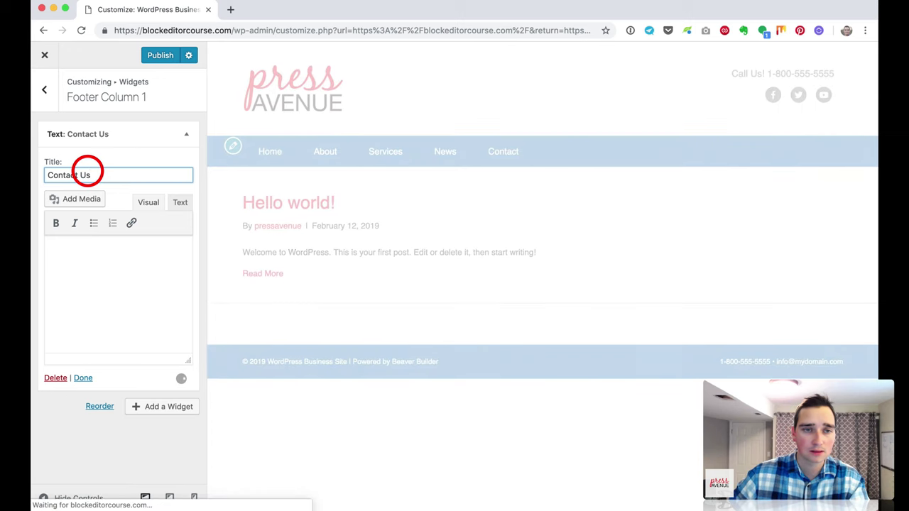
Step: Enter the phone number, Press Avenue, the street address and a Contact Us line in its body
{"action": "left_click", "coordinate": [112, 254]}
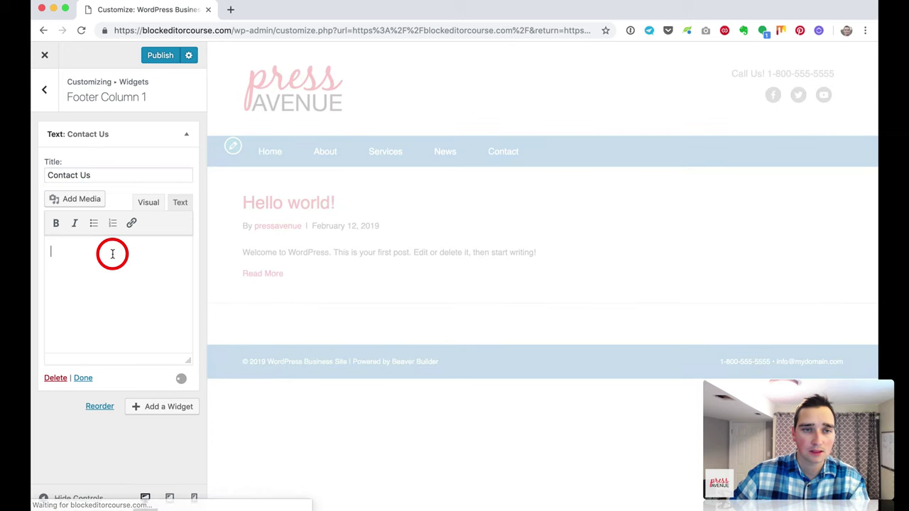
{"action": "type", "text": "1-80"}
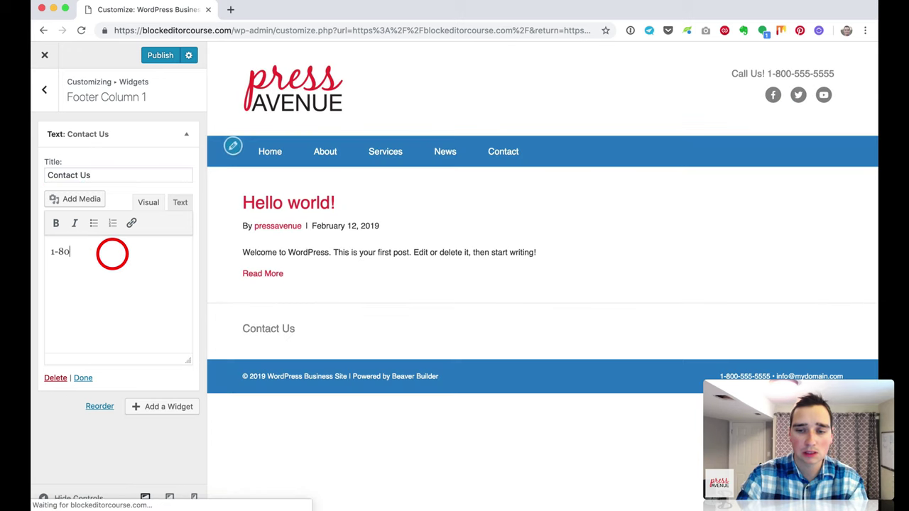
{"action": "type", "text": "0-555"}
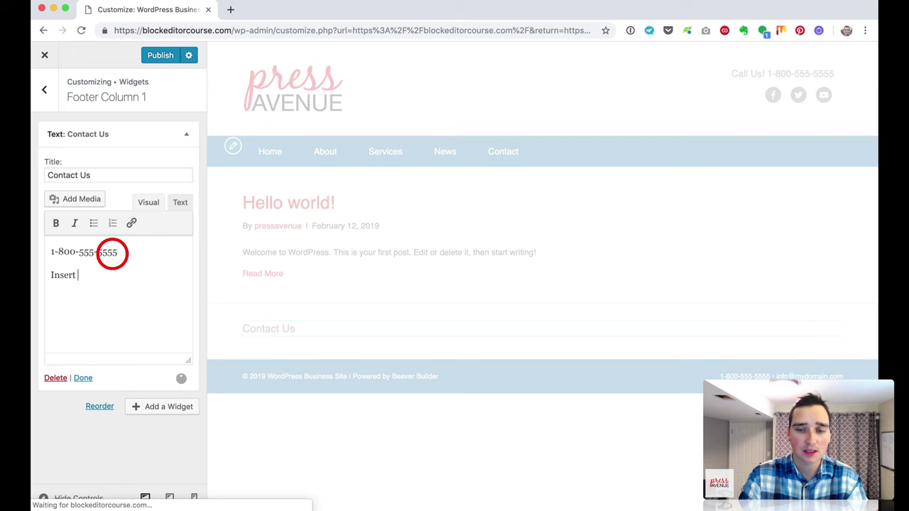
{"action": "type", "text": "NAP Here"}
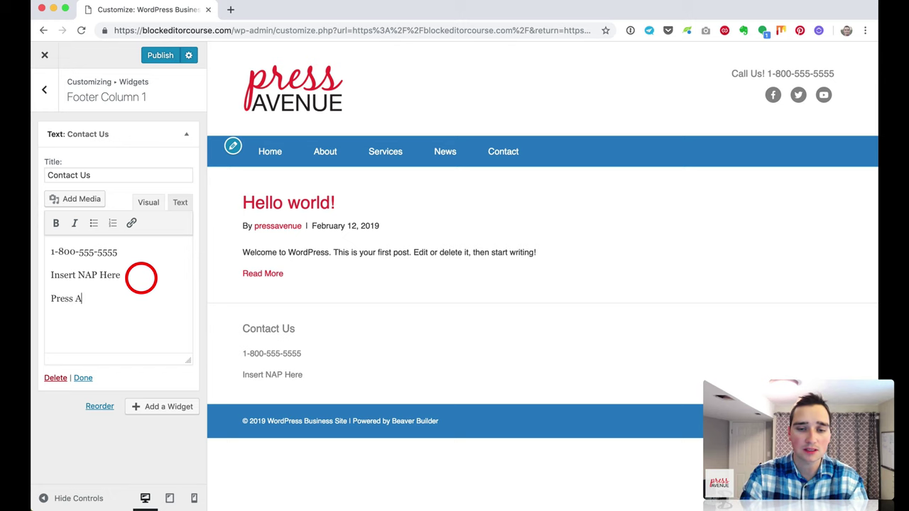
{"action": "type", "text": "ue"}
{"action": "key", "text": "Return"}
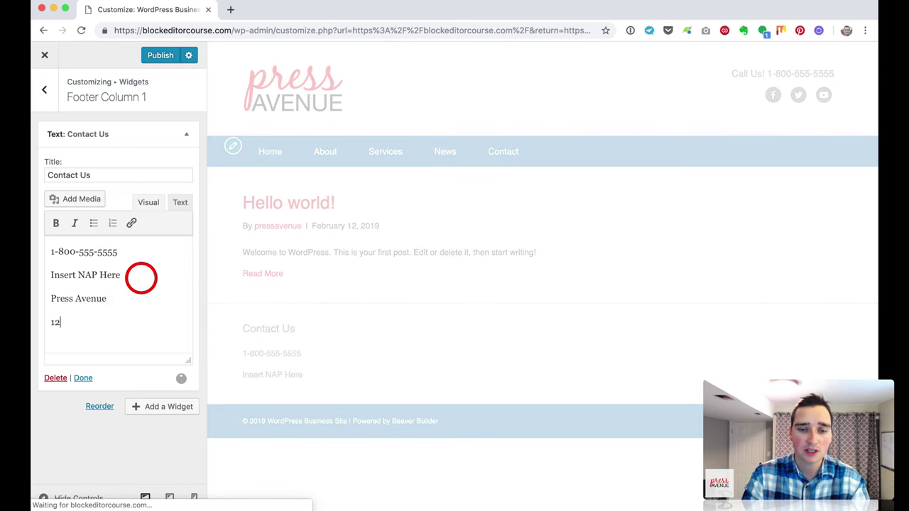
{"action": "type", "text": "123 Main St"}
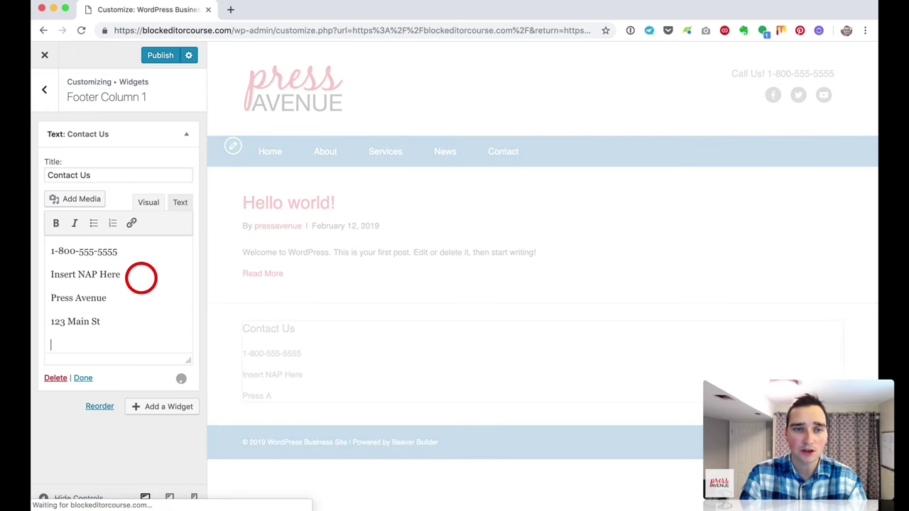
{"action": "key", "text": "BackSpace"}
{"action": "key", "text": "Return"}
{"action": "type", "text": "con"}
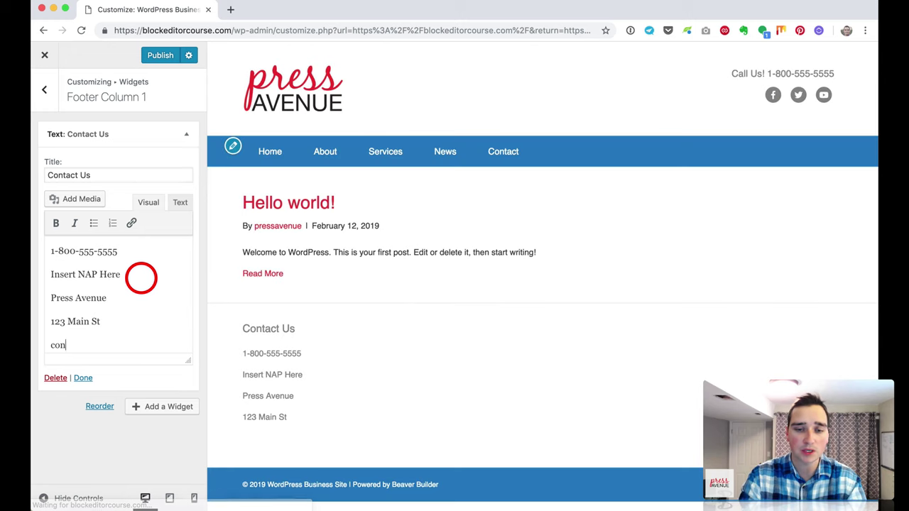
{"action": "type", "text": "tact Us"}
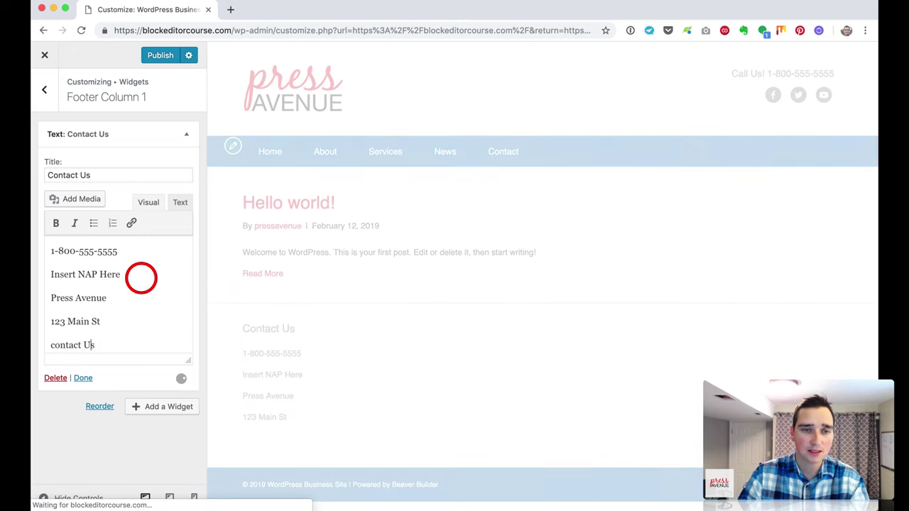
{"action": "key", "text": "Delete"}
{"action": "type", "text": "C"}
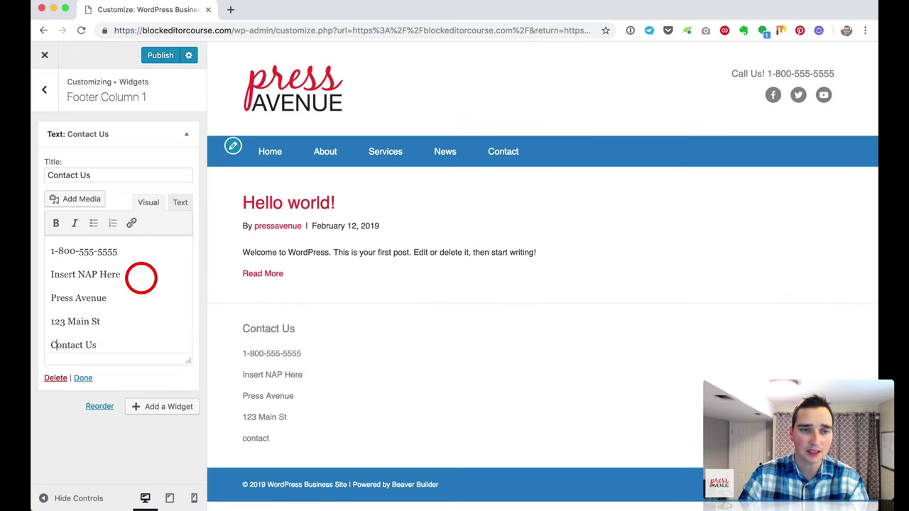
Step: Link the Contact Us line to #
{"action": "left_click_drag", "start_coordinate": [106, 349], "coordinate": [37, 326]}
{"action": "left_click", "coordinate": [131, 223]}
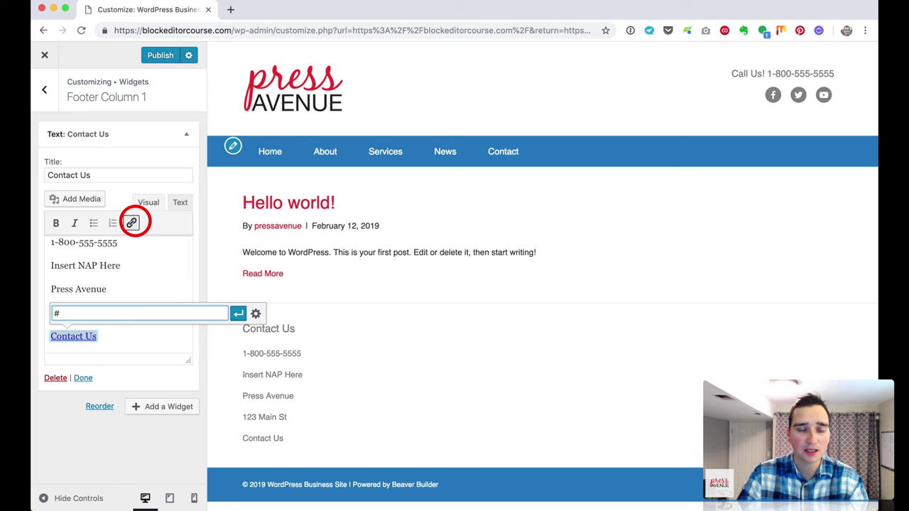
{"action": "left_click", "coordinate": [238, 313]}
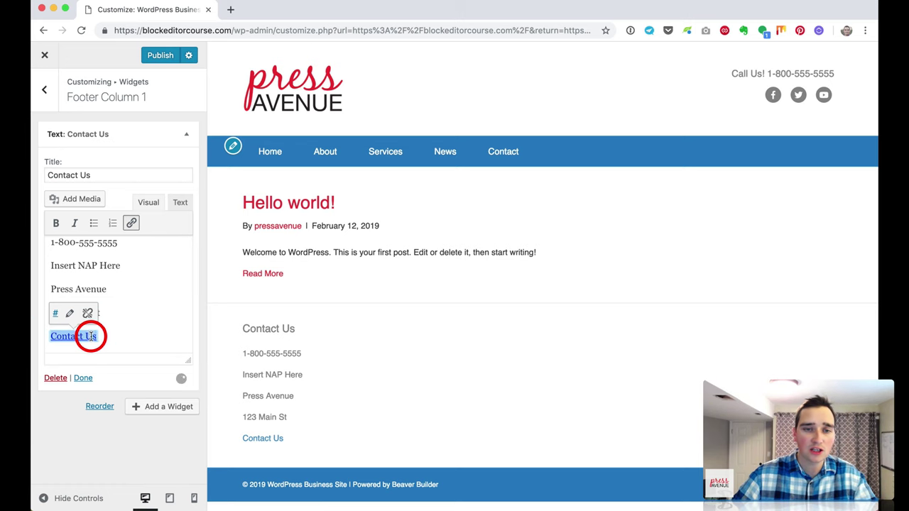
{"action": "left_click", "coordinate": [241, 365]}
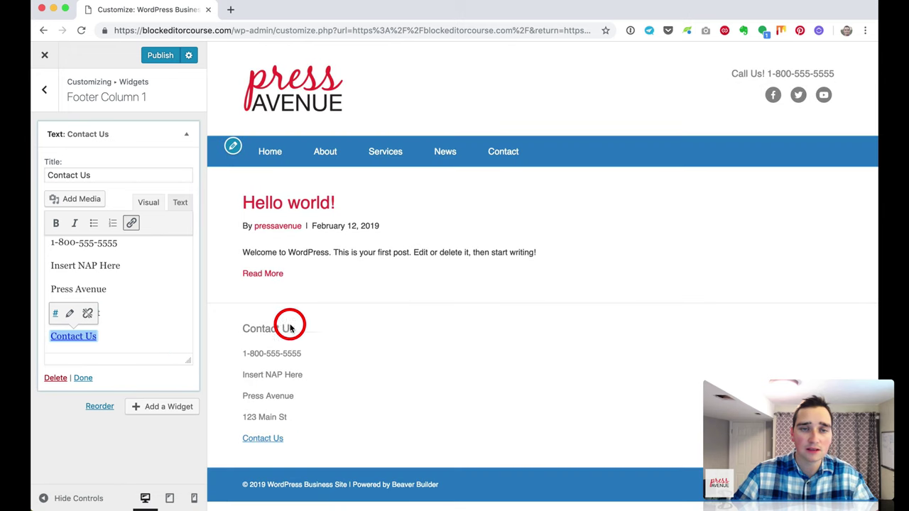
{"action": "left_click", "coordinate": [50, 107]}
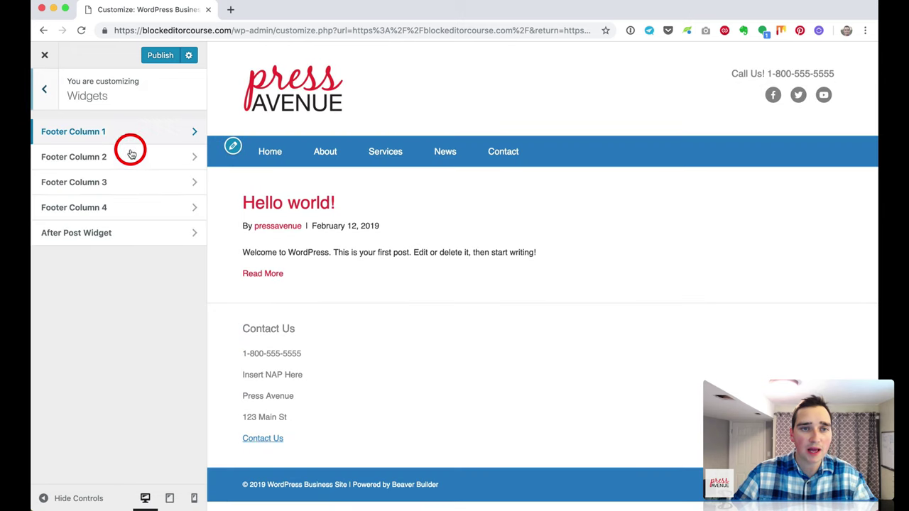
Step: Add a Search widget to Footer Column 2
{"action": "left_click", "coordinate": [134, 156]}
{"action": "left_click", "coordinate": [145, 134]}
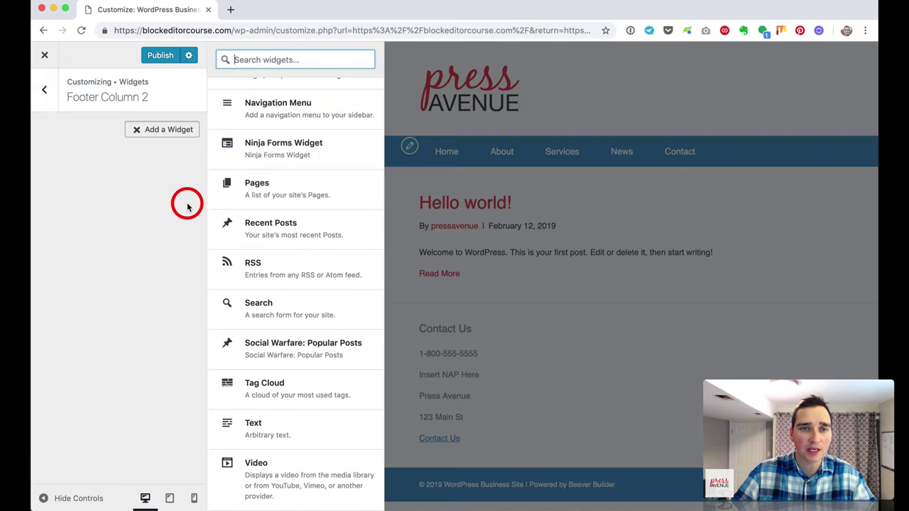
{"action": "left_click", "coordinate": [299, 317]}
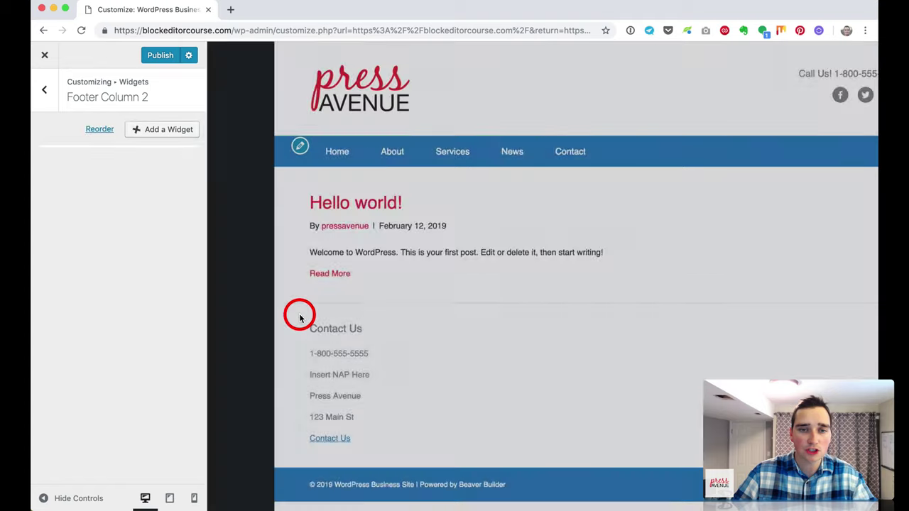
{"action": "left_click", "coordinate": [44, 96]}
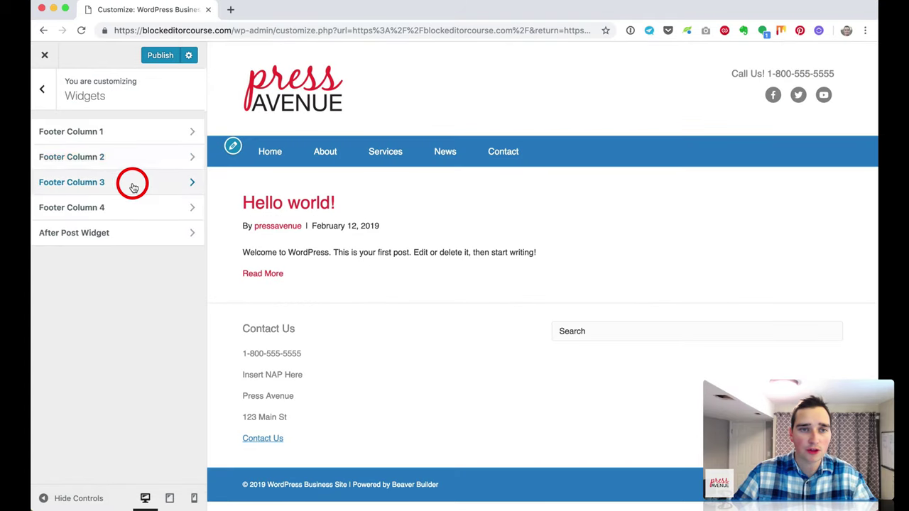
Step: Add a Social Warfare Popular Posts widget titled Popular News showing 3 posts to Footer Column 3
{"action": "left_click", "coordinate": [133, 185]}
{"action": "left_click", "coordinate": [161, 128]}
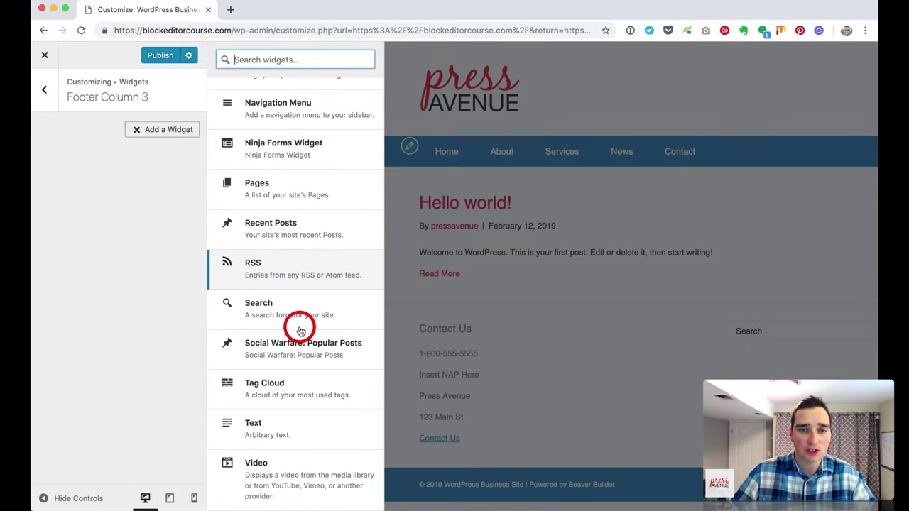
{"action": "left_click", "coordinate": [291, 347]}
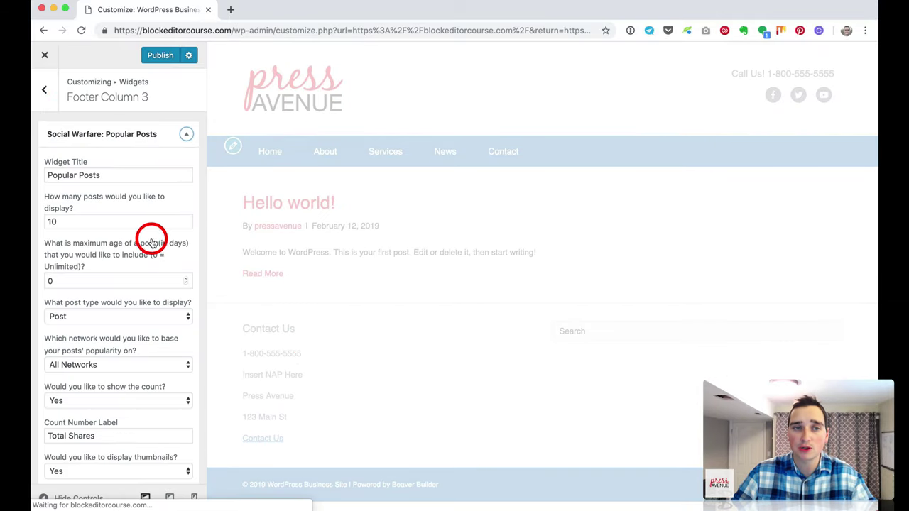
{"action": "double_click", "coordinate": [85, 175]}
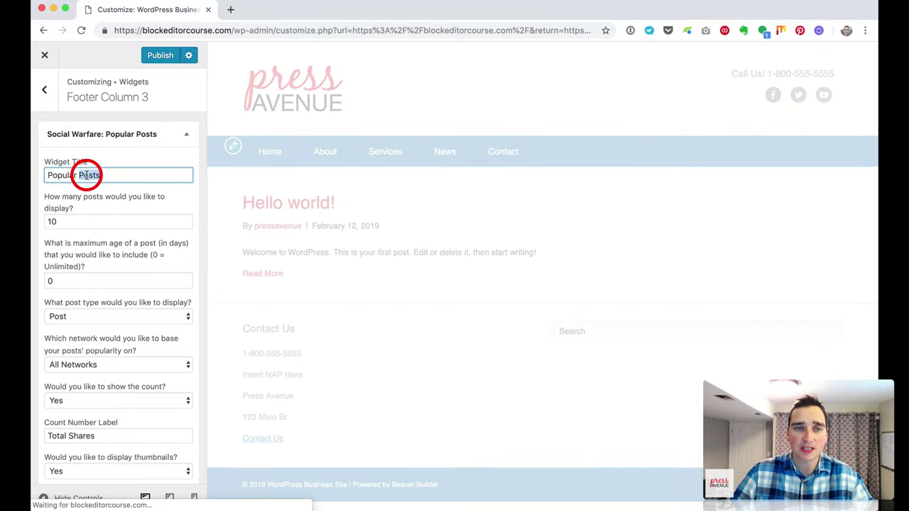
{"action": "type", "text": "News"}
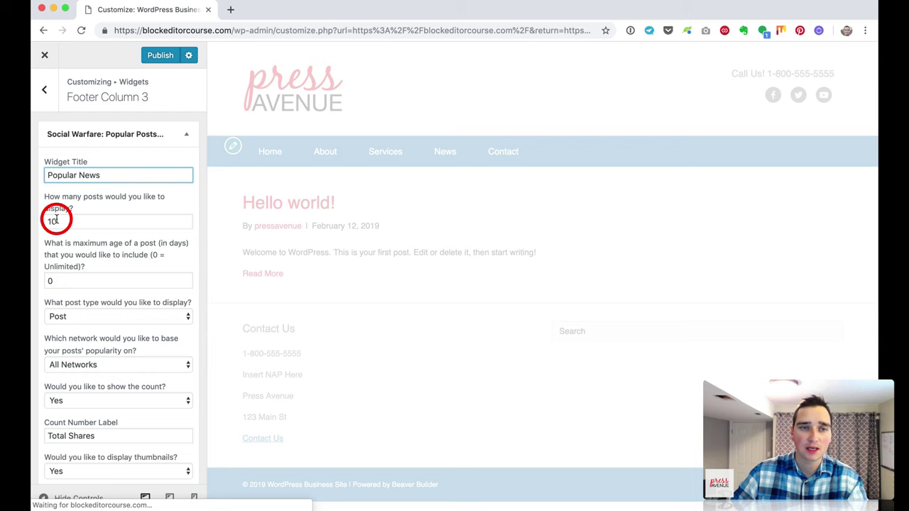
{"action": "left_click", "coordinate": [55, 221]}
{"action": "left_click_drag", "start_coordinate": [73, 223], "coordinate": [31, 221]}
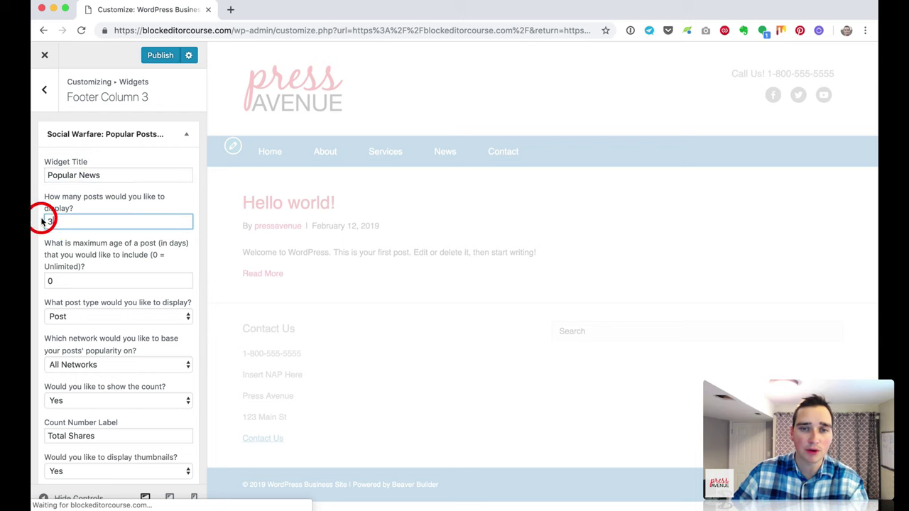
{"action": "type", "text": "3"}
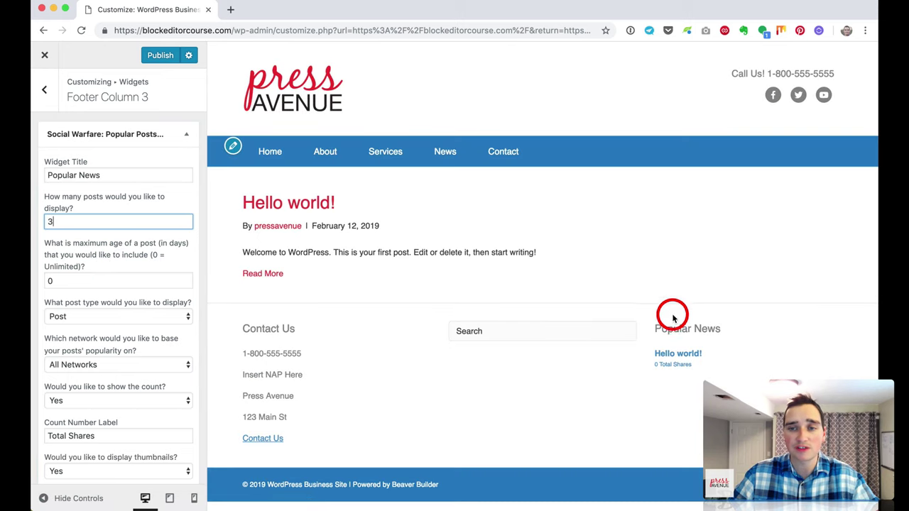
{"action": "left_click", "coordinate": [39, 91]}
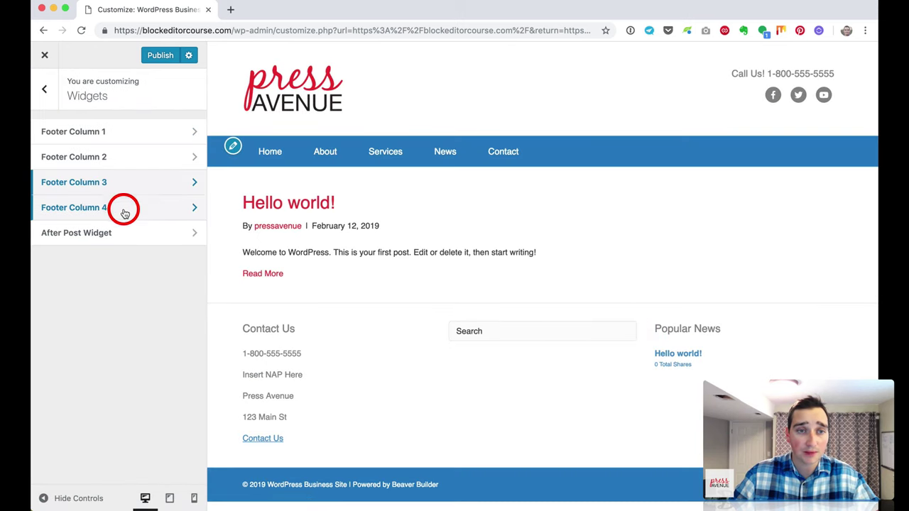
{"action": "left_click", "coordinate": [124, 211]}
Step: Add a Text widget titled About Company with a company info blurb to Footer Column 4
{"action": "left_click", "coordinate": [148, 130]}
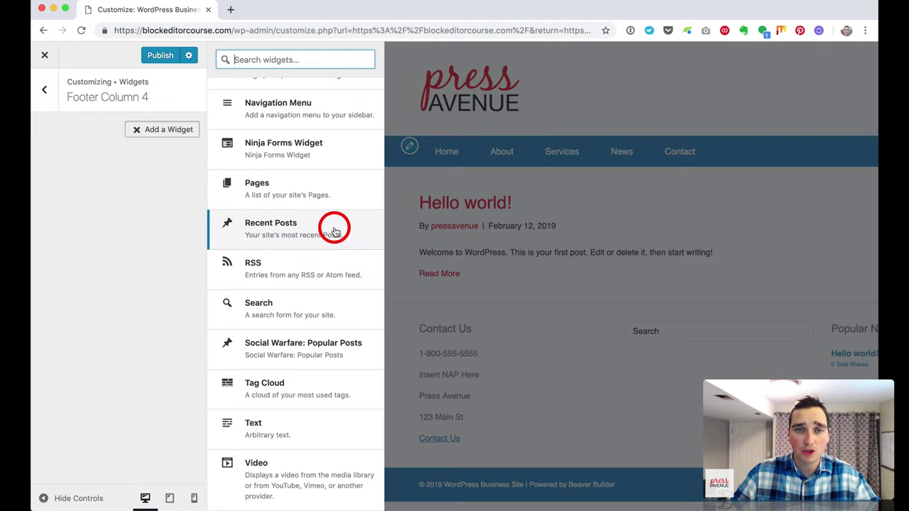
{"action": "left_click", "coordinate": [287, 438]}
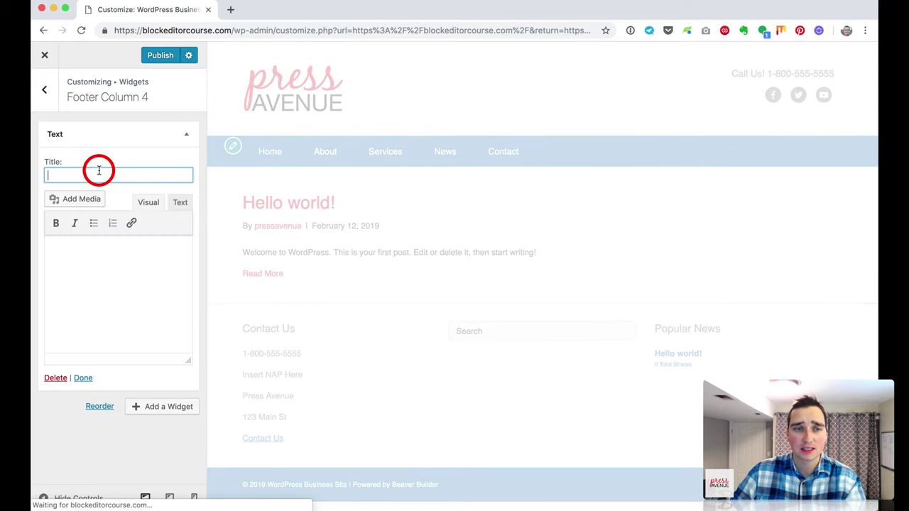
{"action": "type", "text": "About Co"}
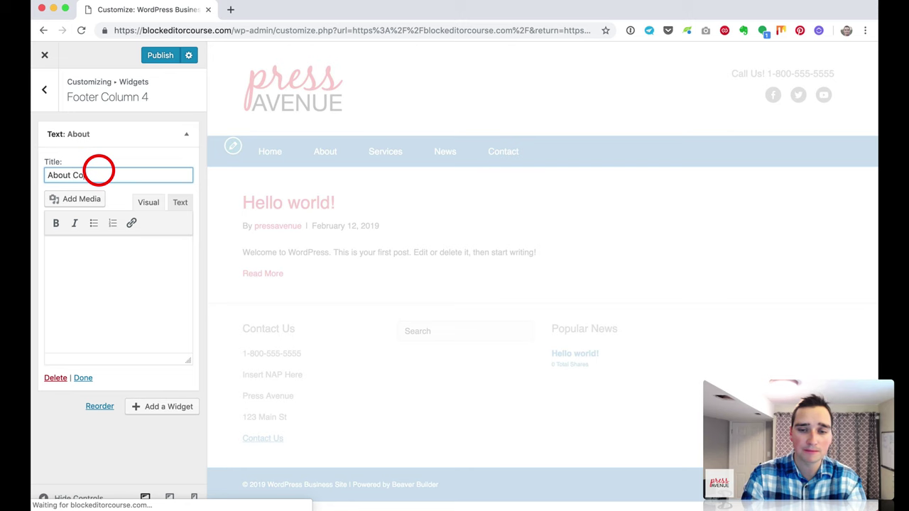
{"action": "type", "text": "mpany"}
{"action": "key", "text": "Tab"}
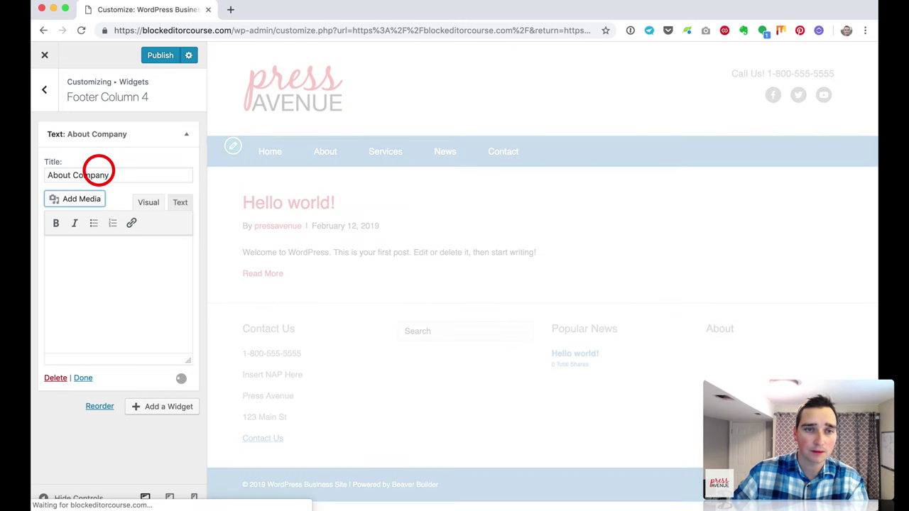
{"action": "left_click", "coordinate": [61, 314]}
{"action": "type", "text": "Inf"}
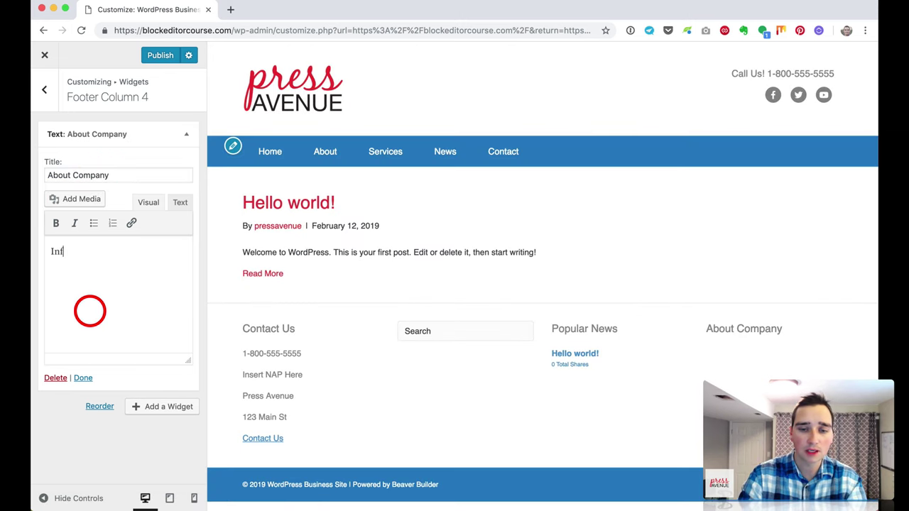
{"action": "type", "text": "o about your company here"}
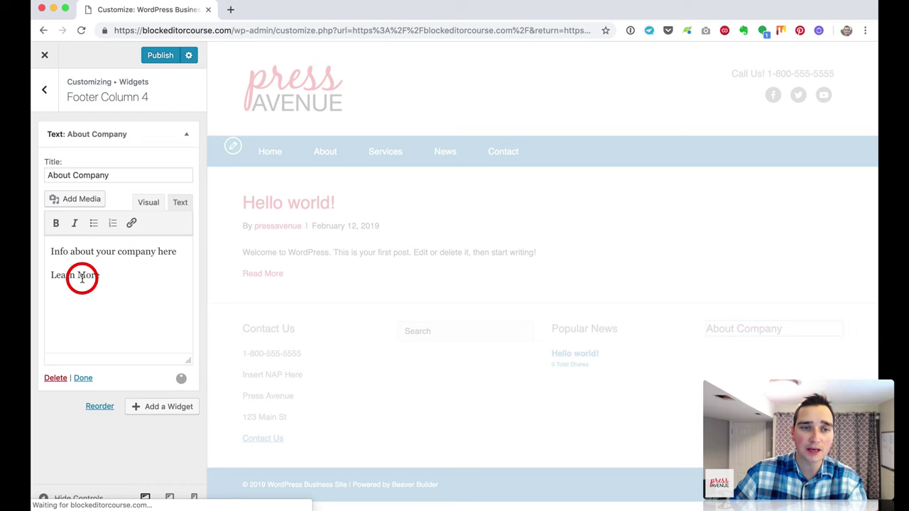
Step: Link the words Learn More to /about
{"action": "left_click_drag", "start_coordinate": [52, 274], "coordinate": [100, 275]}
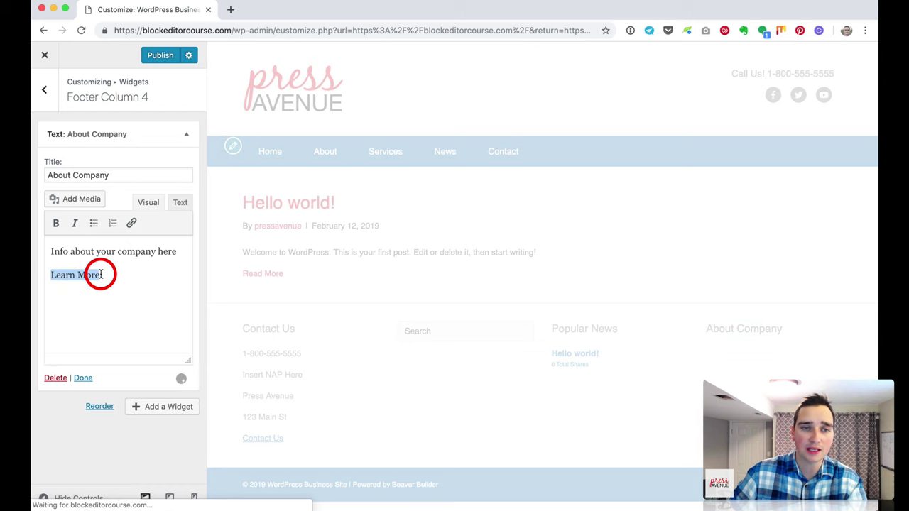
{"action": "left_click", "coordinate": [132, 224]}
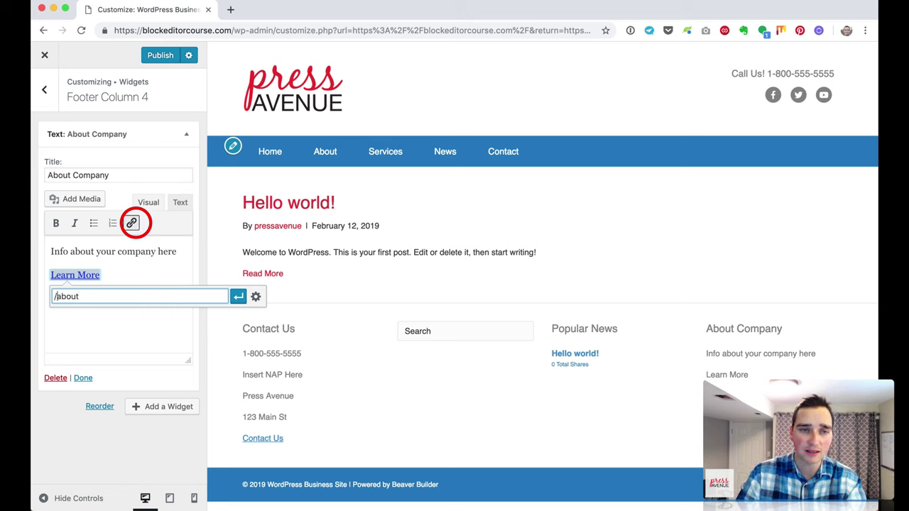
{"action": "key", "text": "Return"}
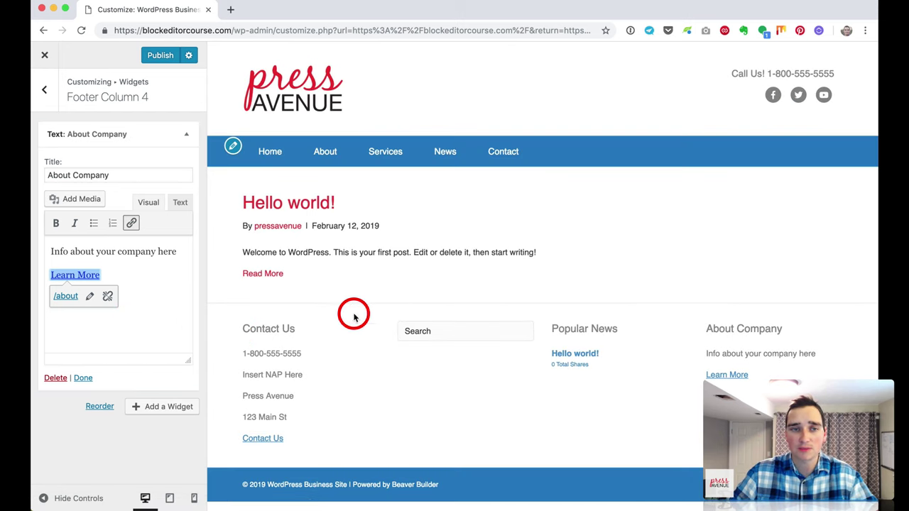
{"action": "left_click", "coordinate": [45, 93]}
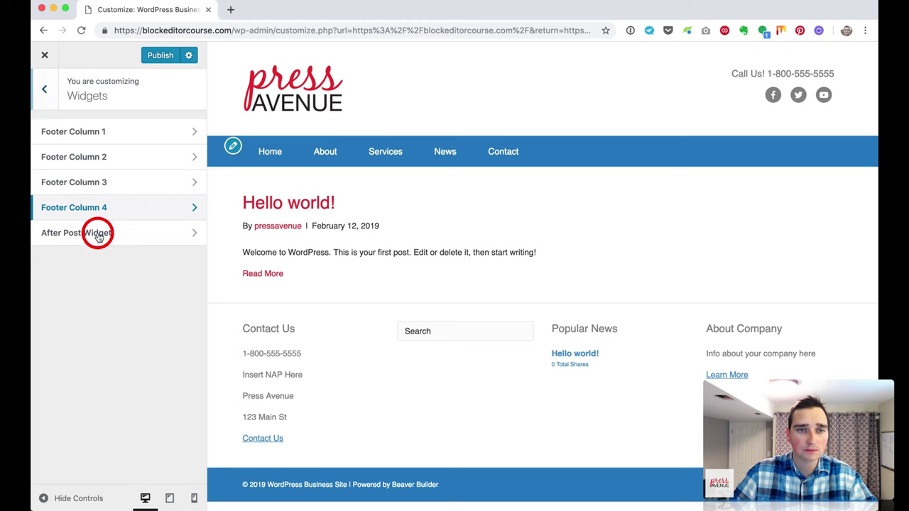
Step: Set the General accent colour to blue #1d09ba
{"action": "left_click", "coordinate": [45, 96]}
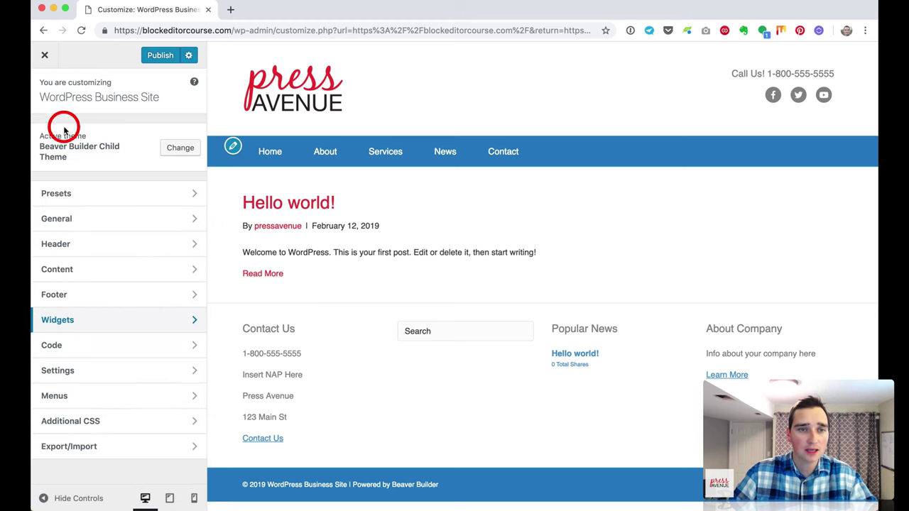
{"action": "left_click", "coordinate": [105, 224]}
{"action": "left_click", "coordinate": [101, 182]}
{"action": "left_click", "coordinate": [79, 179]}
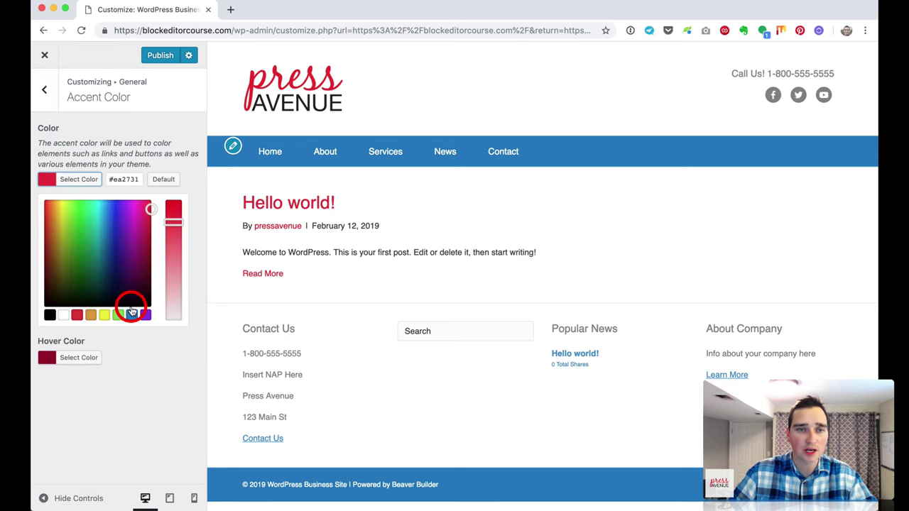
{"action": "left_click", "coordinate": [114, 211]}
{"action": "left_click", "coordinate": [173, 210]}
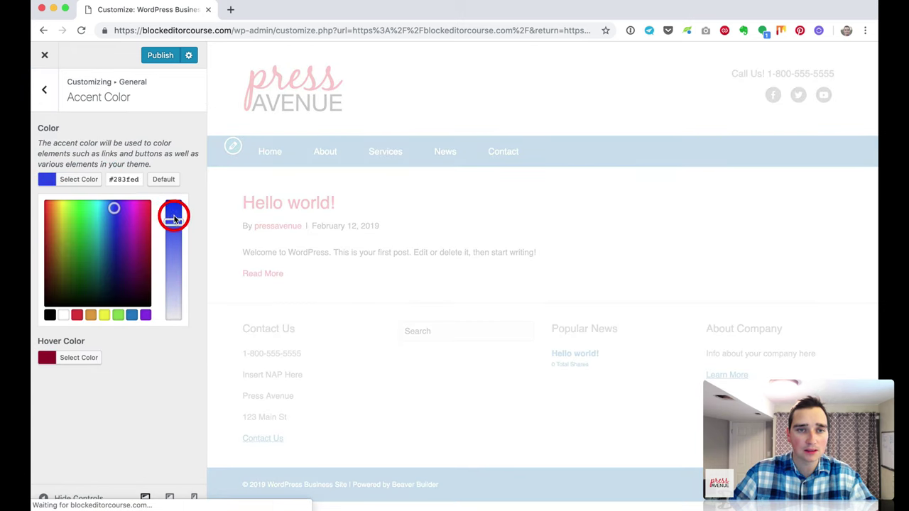
{"action": "left_click", "coordinate": [115, 229]}
{"action": "left_click", "coordinate": [171, 215]}
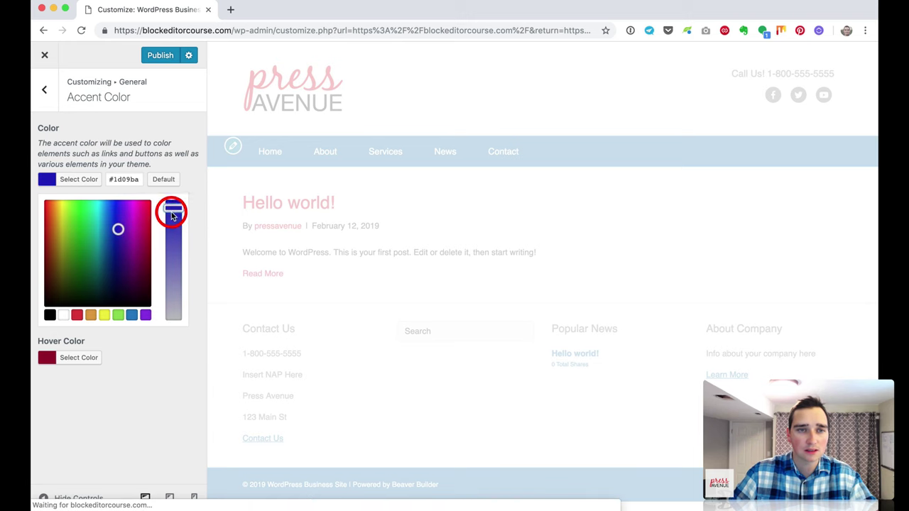
{"action": "left_click", "coordinate": [132, 152]}
Step: Set the accent hover colour to dark blue #00067c
{"action": "left_click", "coordinate": [91, 221]}
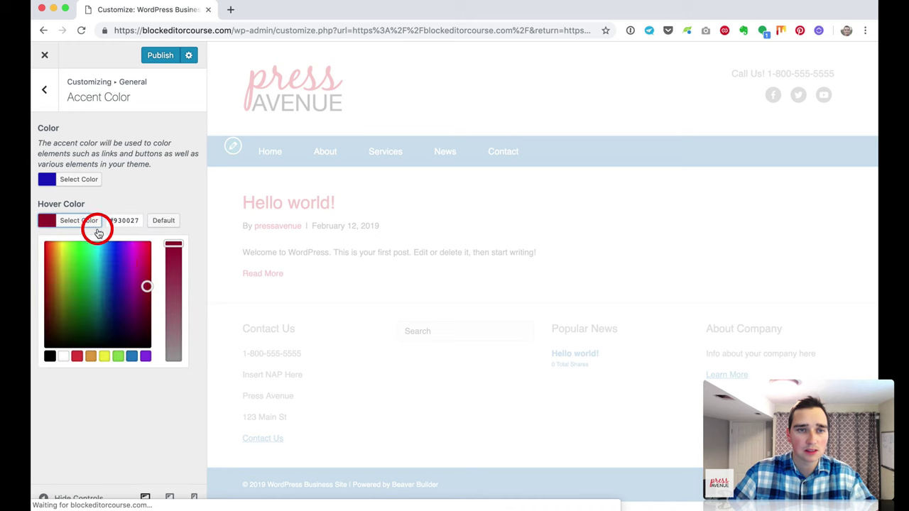
{"action": "left_click", "coordinate": [113, 270]}
{"action": "left_click_drag", "start_coordinate": [112, 270], "coordinate": [115, 296]}
{"action": "left_click", "coordinate": [143, 181]}
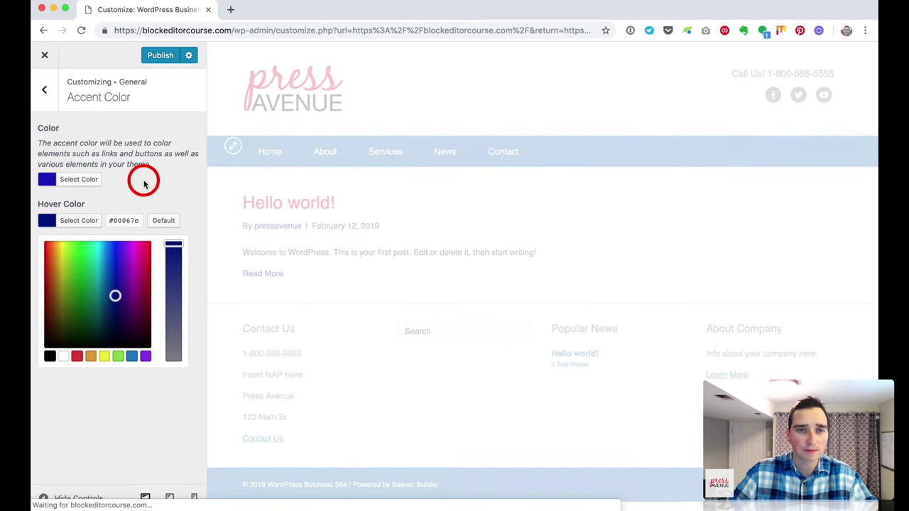
{"action": "left_click", "coordinate": [83, 142]}
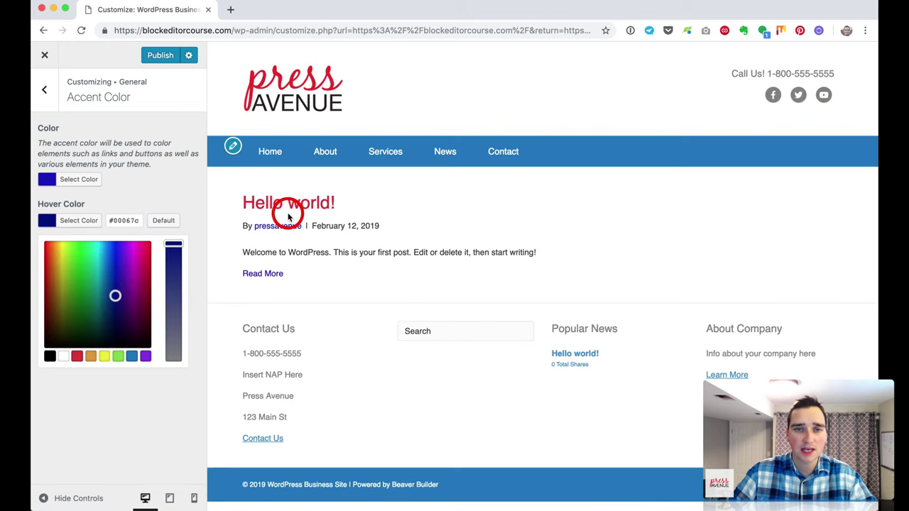
{"action": "left_click", "coordinate": [44, 89]}
{"action": "left_click", "coordinate": [109, 217]}
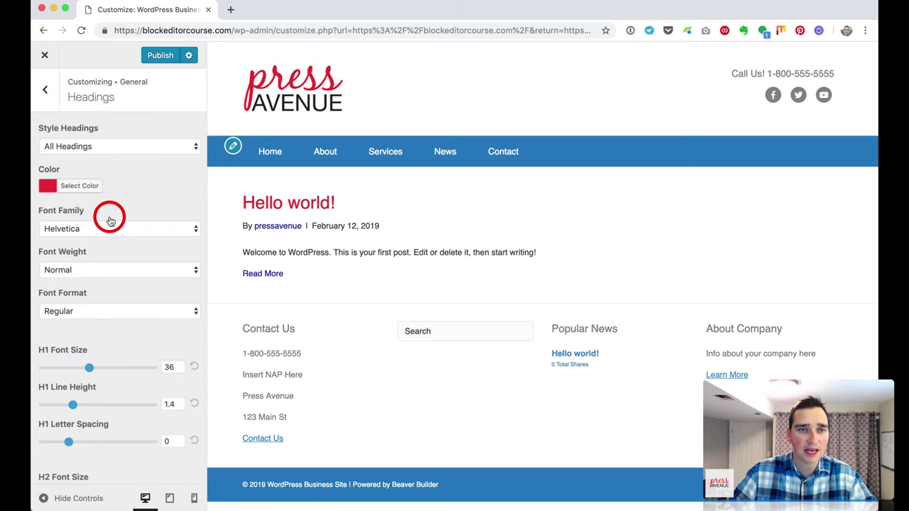
Step: Make the headings blue (#1e73be), glance at text settings, and return to the main sections
{"action": "left_click", "coordinate": [84, 184]}
{"action": "left_click", "coordinate": [137, 324]}
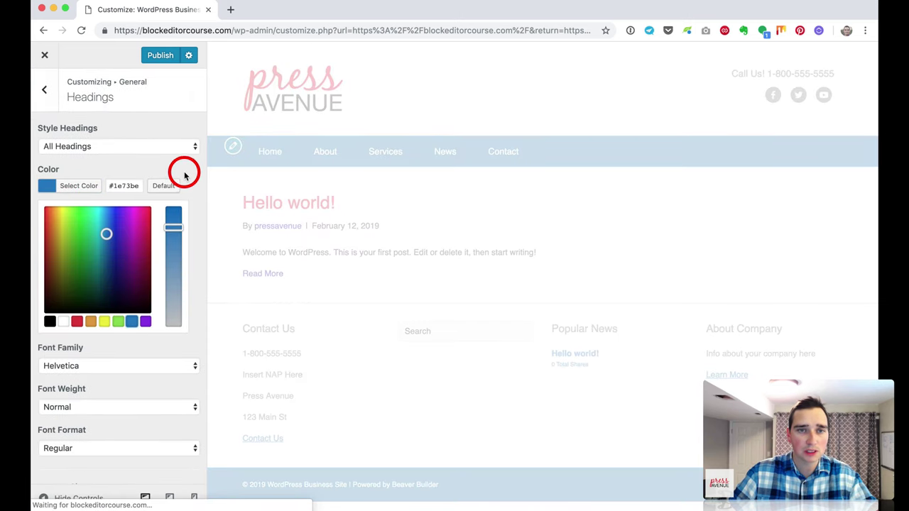
{"action": "left_click", "coordinate": [186, 177]}
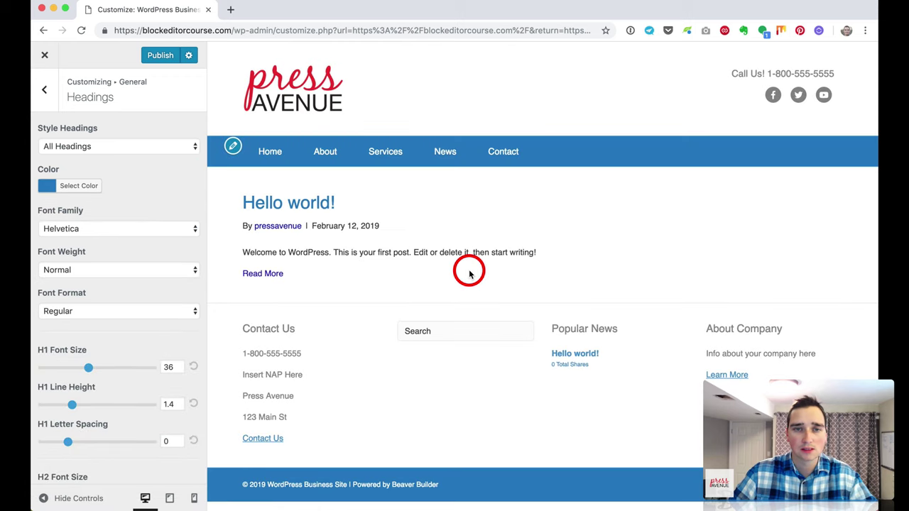
{"action": "left_click", "coordinate": [44, 91]}
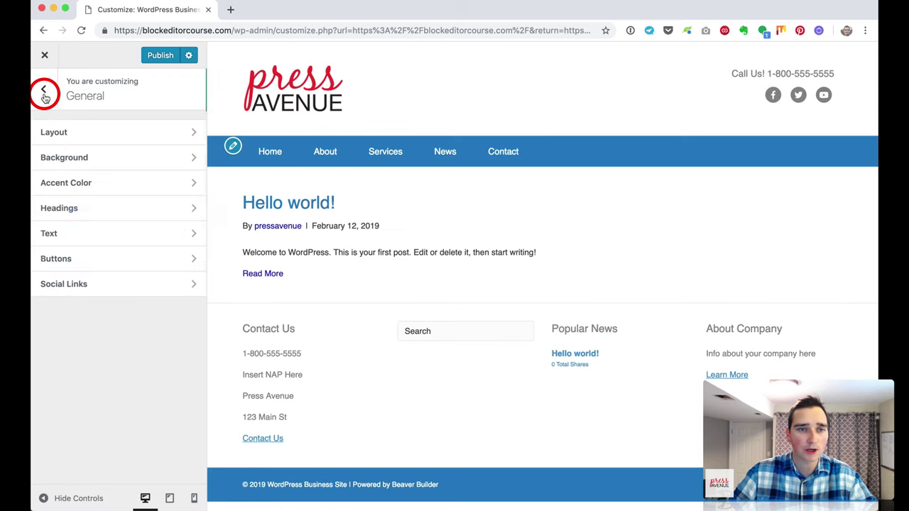
{"action": "left_click", "coordinate": [101, 231]}
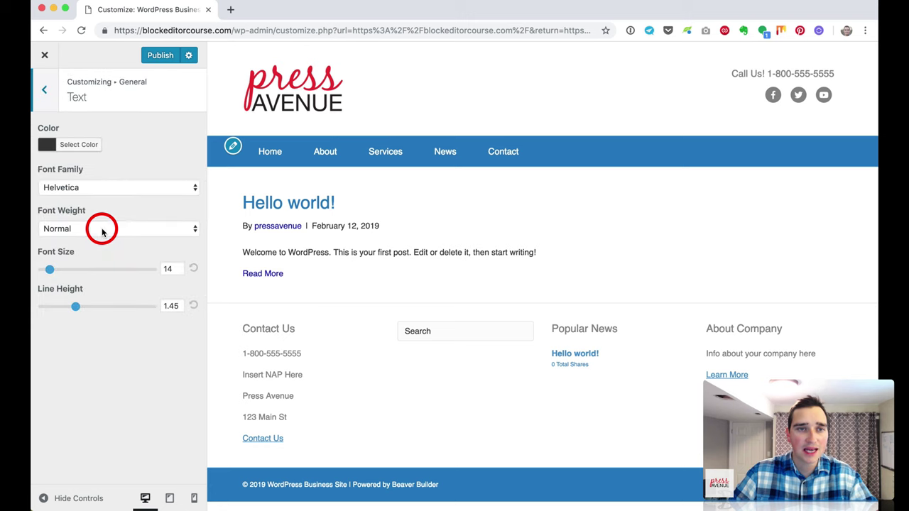
{"action": "left_click", "coordinate": [44, 89]}
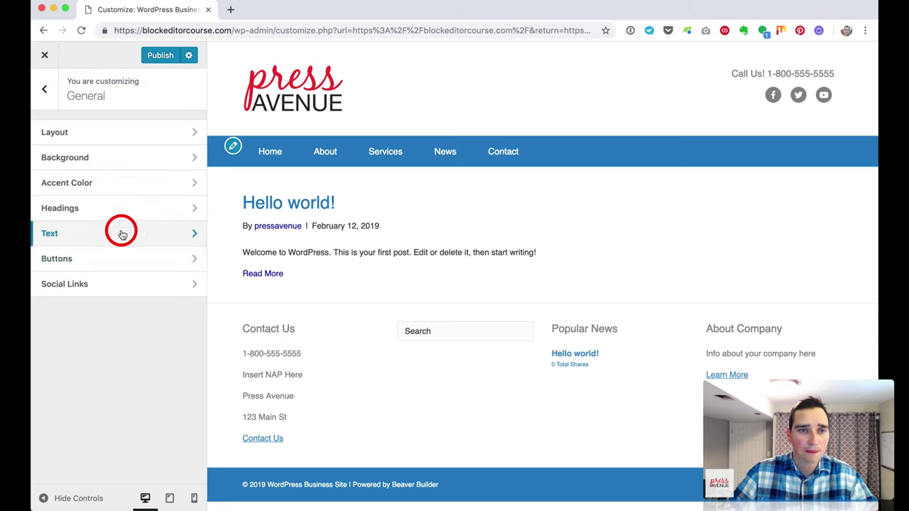
{"action": "left_click", "coordinate": [45, 90]}
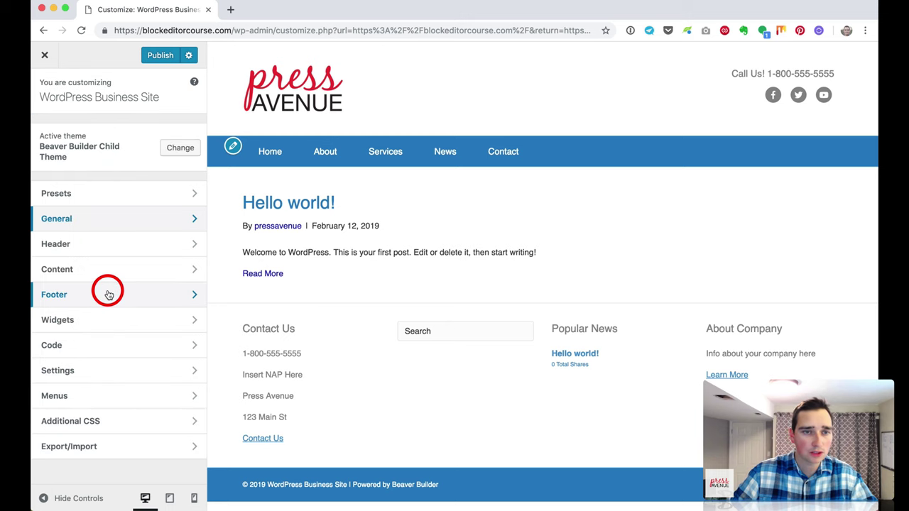
Step: Inspect the JavaScript and Head Code areas under Code
{"action": "left_click", "coordinate": [116, 346]}
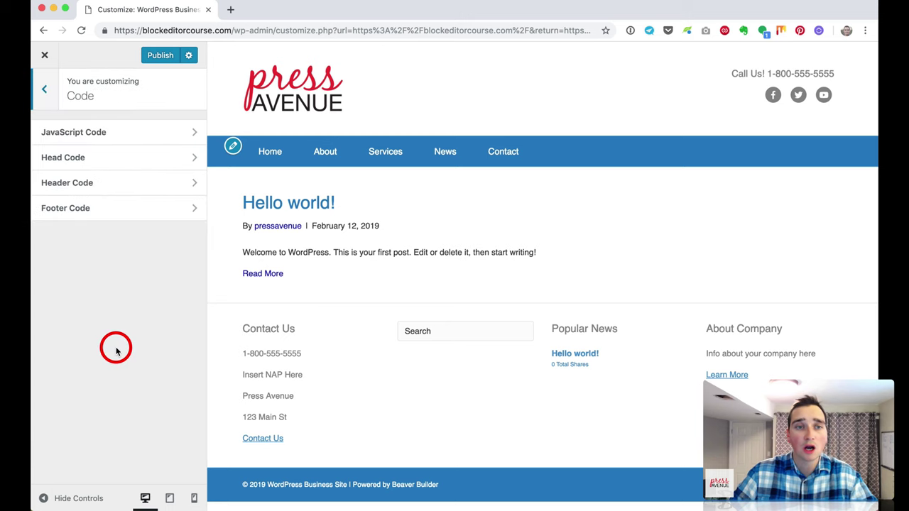
{"action": "left_click", "coordinate": [131, 138]}
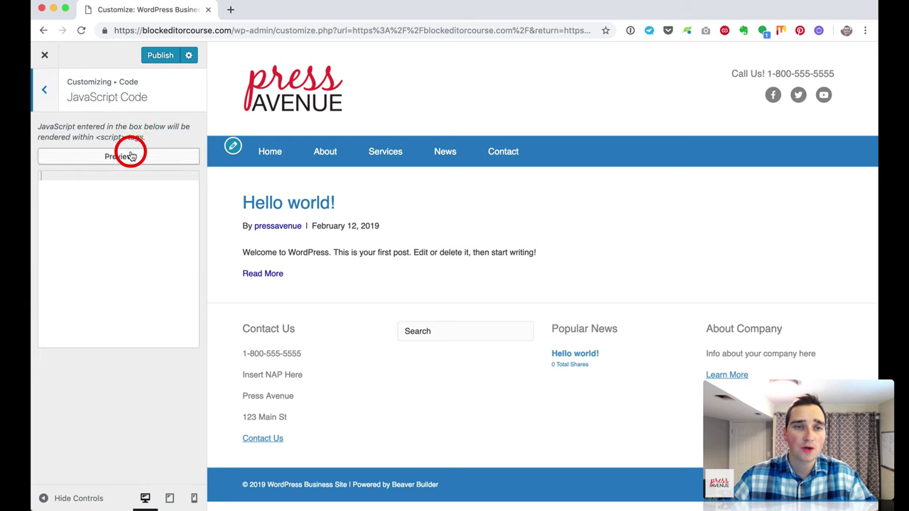
{"action": "left_click_drag", "start_coordinate": [88, 137], "coordinate": [117, 136]}
{"action": "left_click", "coordinate": [116, 136]}
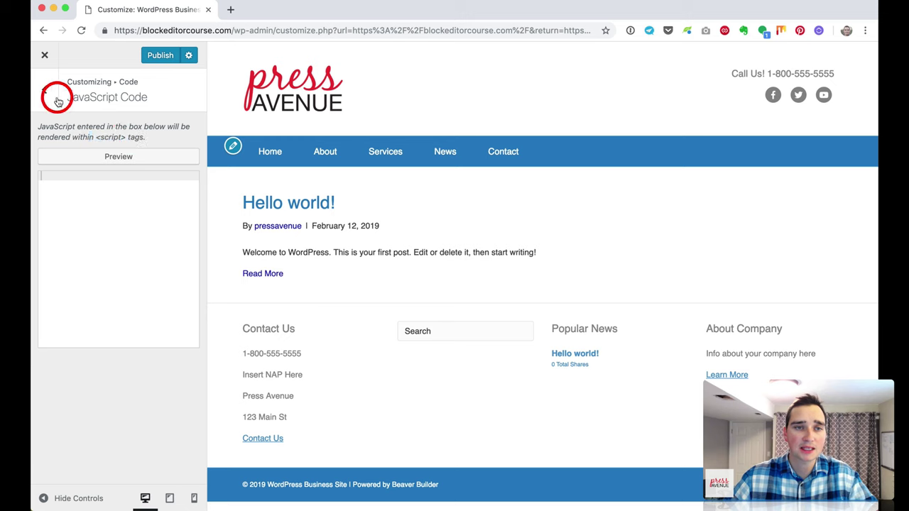
{"action": "left_click", "coordinate": [44, 90]}
{"action": "left_click", "coordinate": [97, 139]}
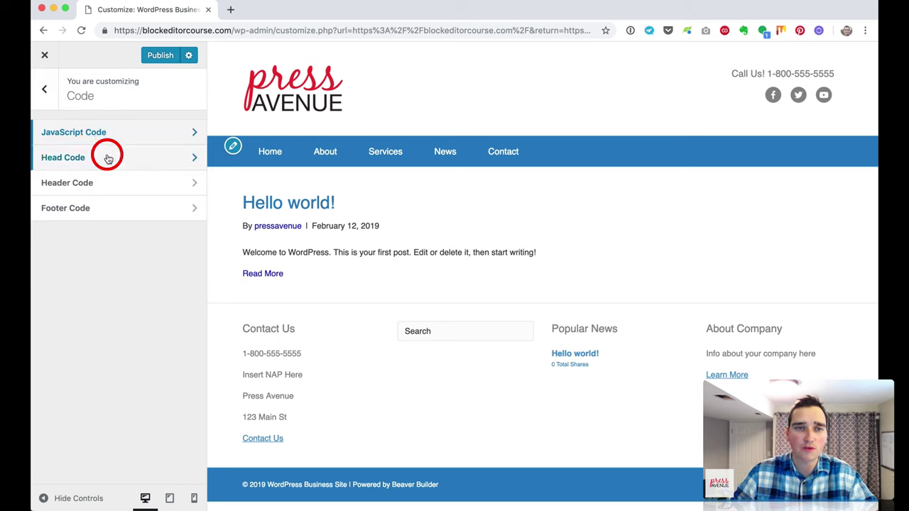
{"action": "left_click", "coordinate": [108, 159]}
{"action": "left_click", "coordinate": [141, 200]}
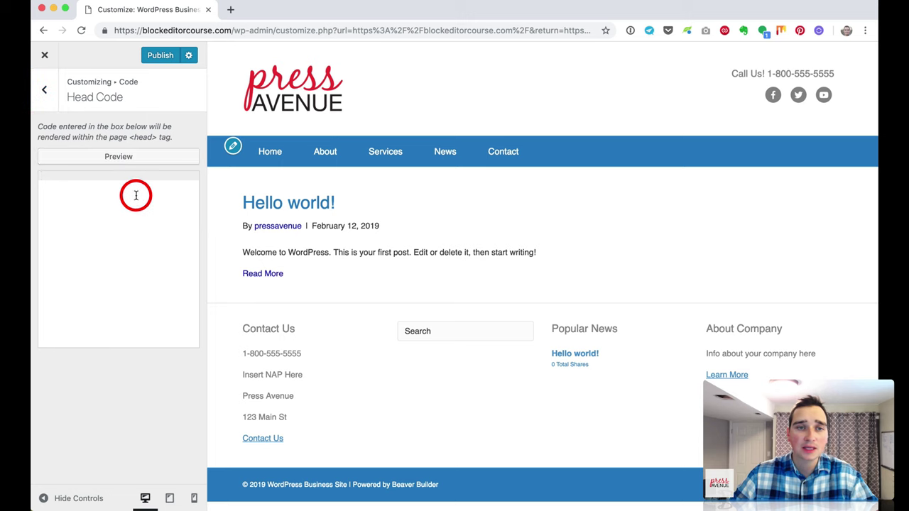
{"action": "left_click", "coordinate": [44, 89]}
Step: Review the Header, Head and Footer Code areas, then open the Settings section
{"action": "left_click", "coordinate": [125, 182]}
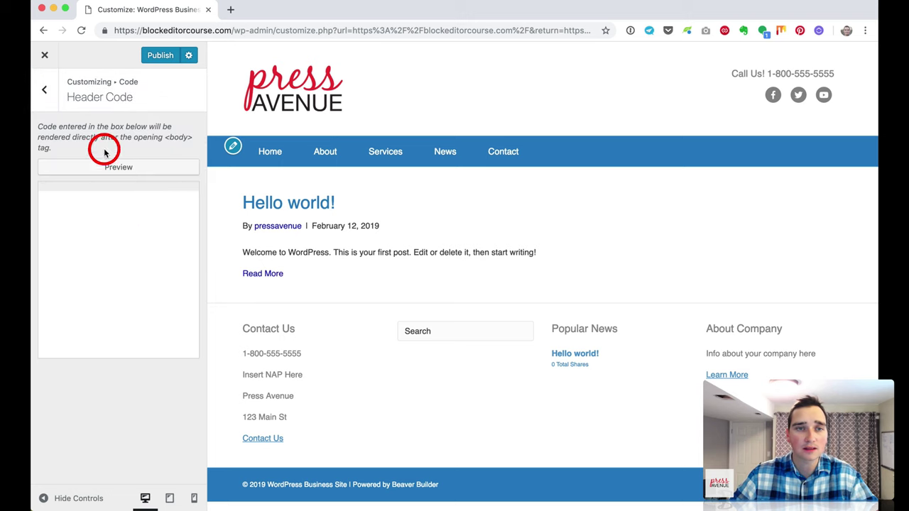
{"action": "left_click_drag", "start_coordinate": [93, 137], "coordinate": [153, 137]}
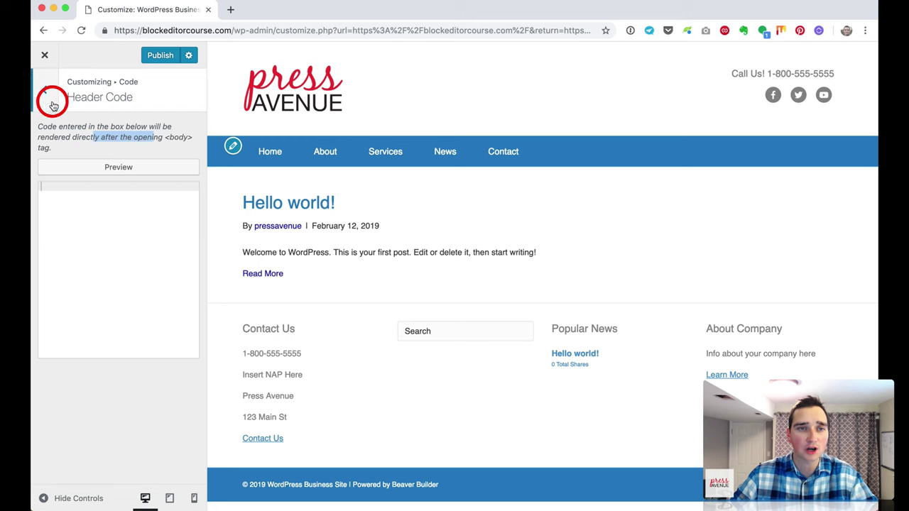
{"action": "left_click", "coordinate": [44, 89]}
{"action": "left_click", "coordinate": [98, 155]}
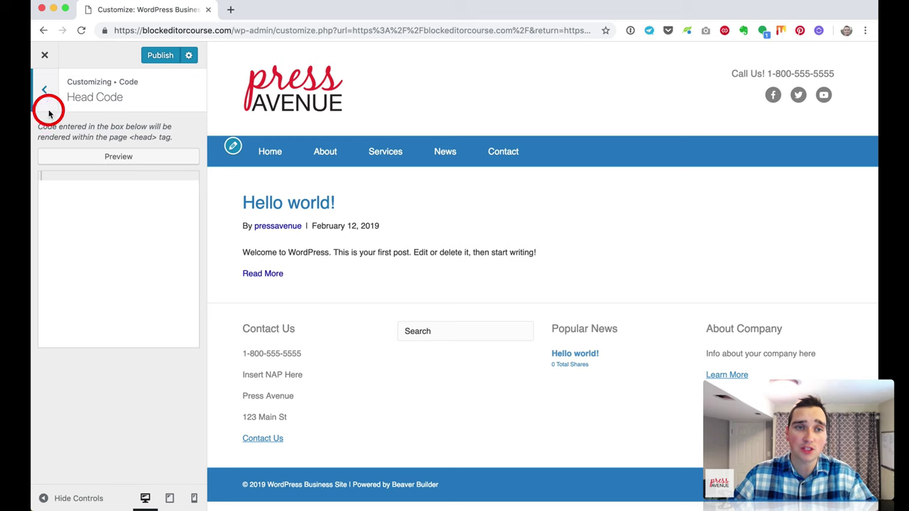
{"action": "left_click", "coordinate": [44, 91]}
{"action": "left_click", "coordinate": [117, 213]}
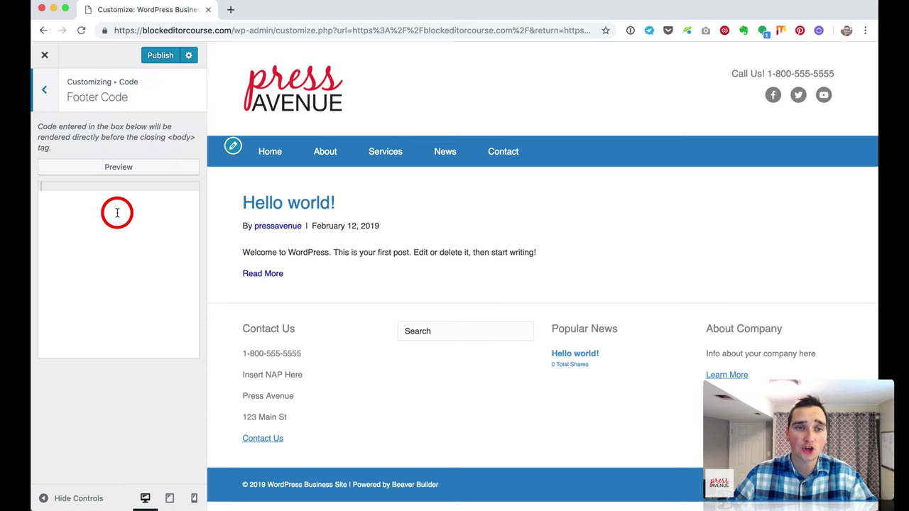
{"action": "left_click_drag", "start_coordinate": [46, 133], "coordinate": [183, 133]}
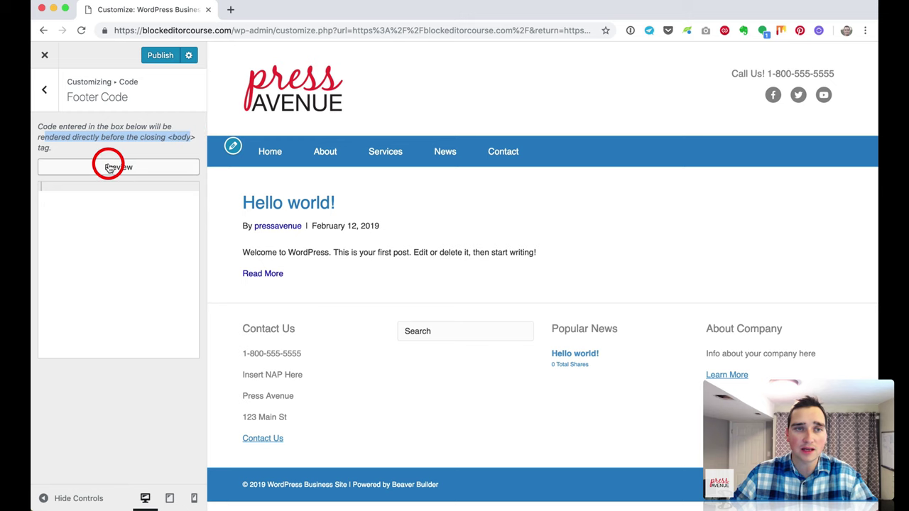
{"action": "left_click", "coordinate": [49, 100]}
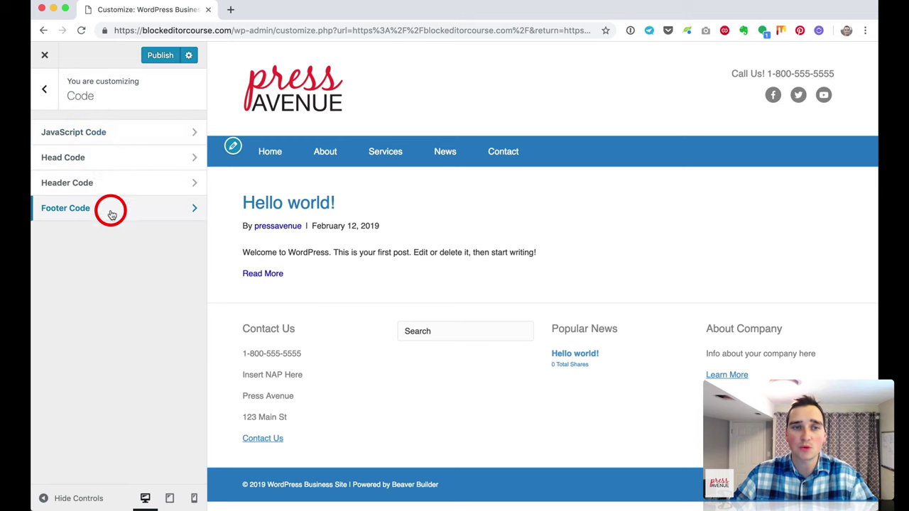
{"action": "left_click", "coordinate": [44, 89]}
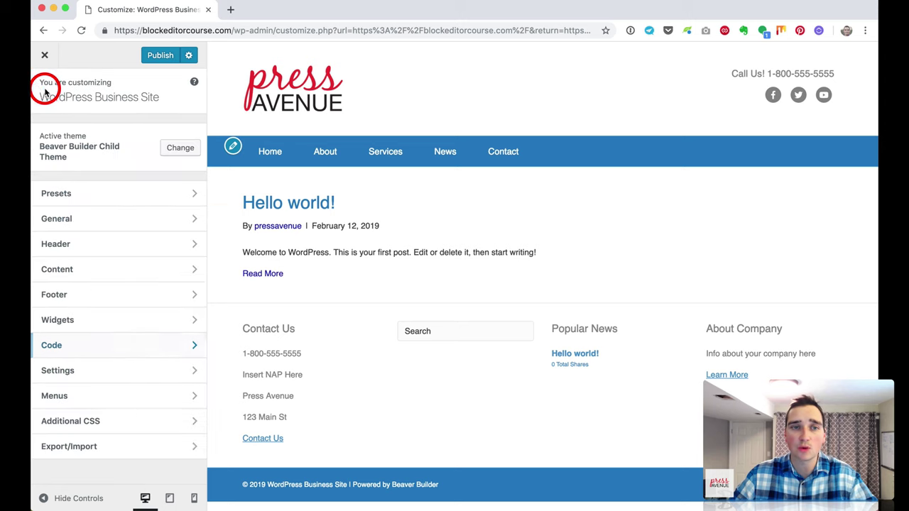
{"action": "left_click", "coordinate": [169, 369]}
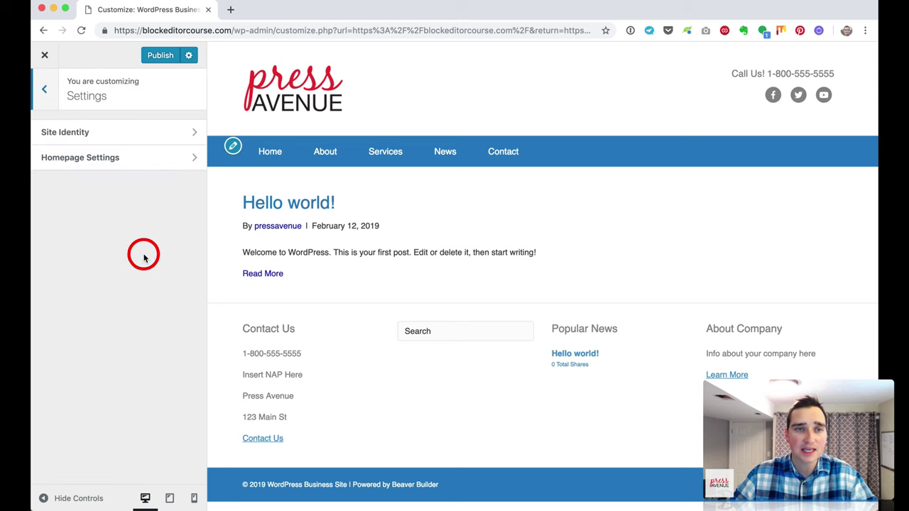
Step: Change the Site Title to Press Avenue and bring up the Site Icon image picker
{"action": "left_click", "coordinate": [131, 142]}
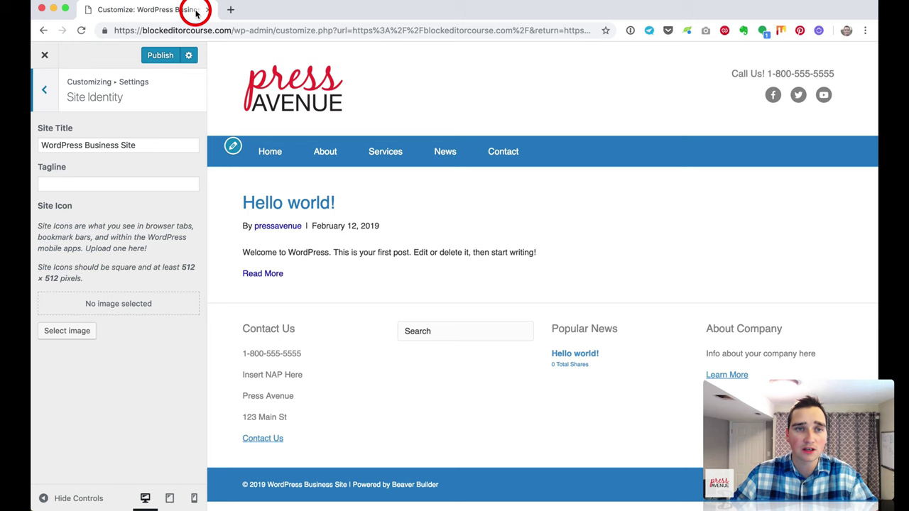
{"action": "left_click_drag", "start_coordinate": [127, 143], "coordinate": [32, 135]}
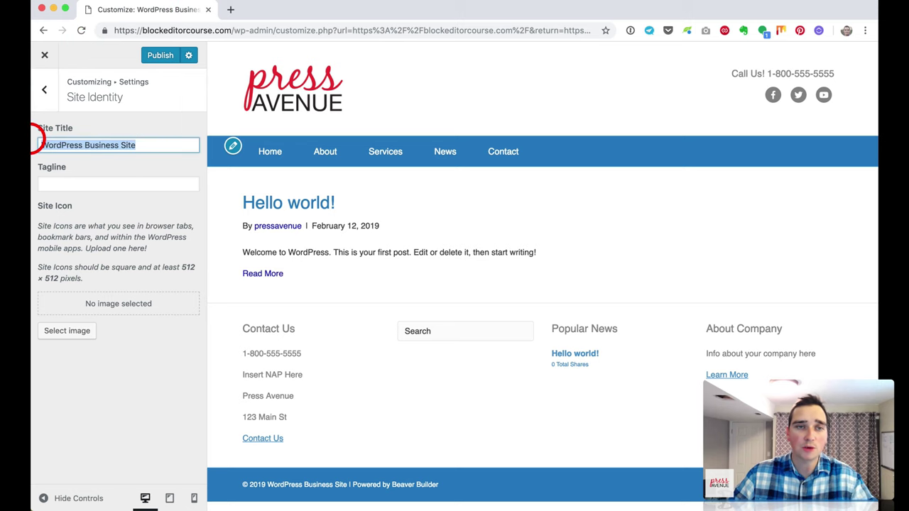
{"action": "type", "text": "Press "}
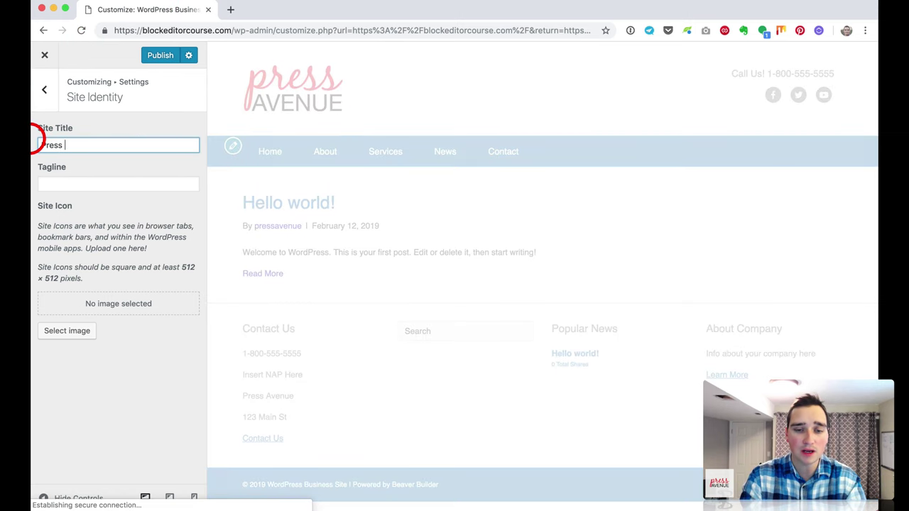
{"action": "type", "text": "Avenue"}
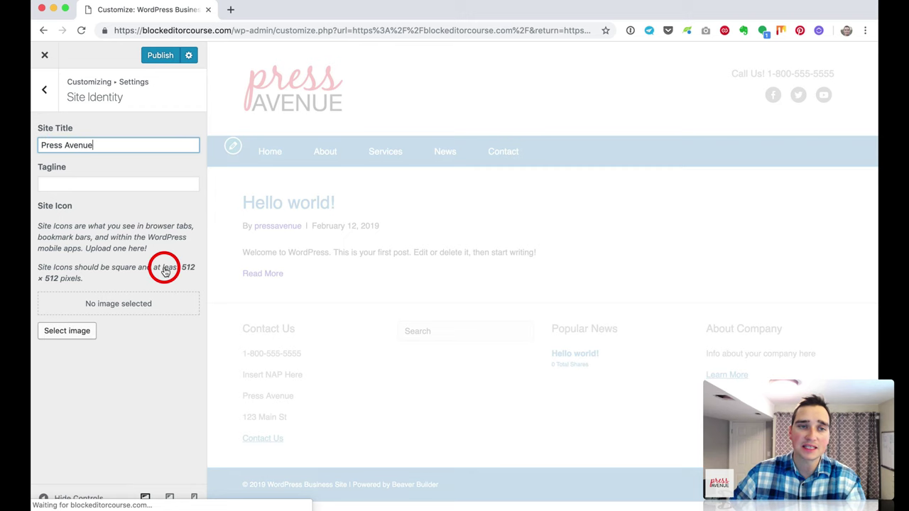
{"action": "left_click", "coordinate": [147, 186]}
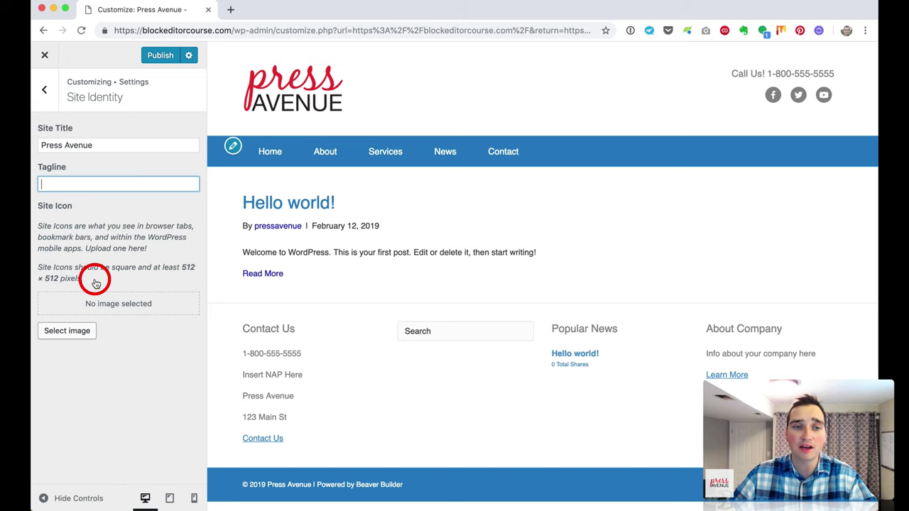
{"action": "left_click", "coordinate": [85, 331]}
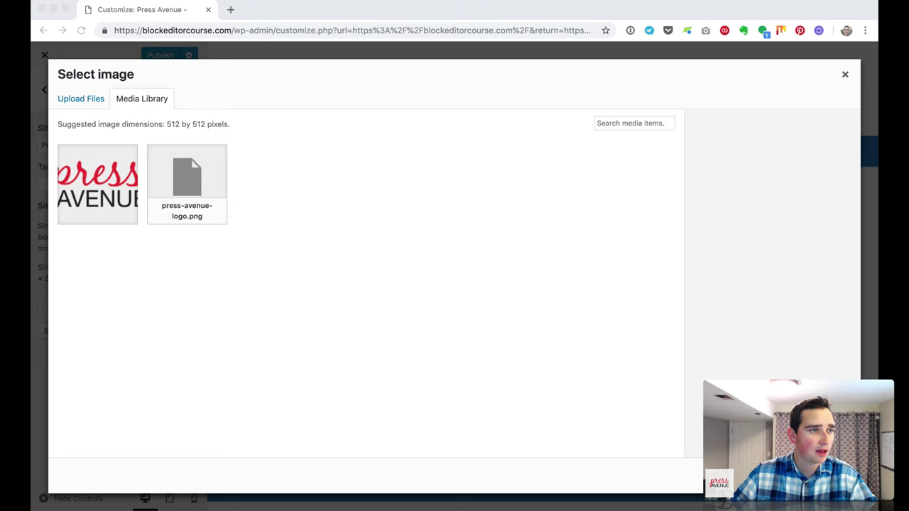
Step: Upload pressavenue-512.jpg and select it as the site icon
{"action": "left_click_drag", "start_coordinate": [309, 284], "coordinate": [318, 197]}
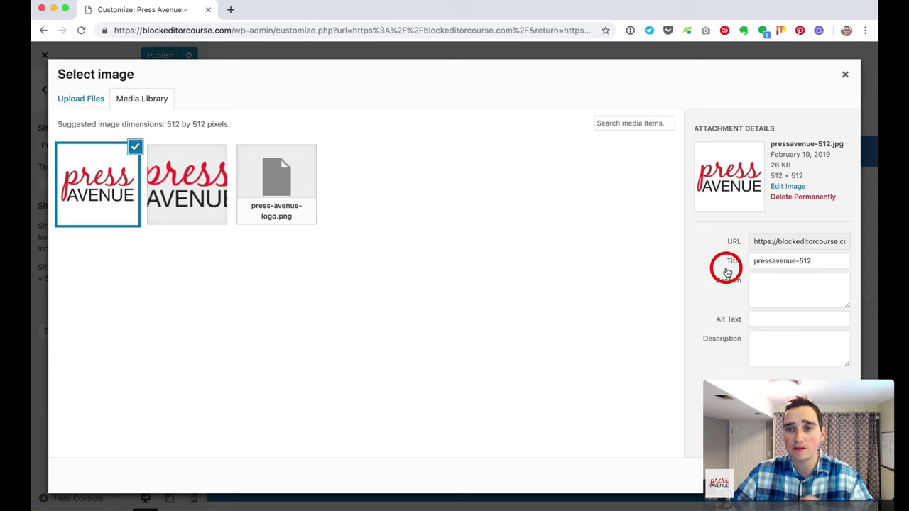
{"action": "triple_click", "coordinate": [784, 261]}
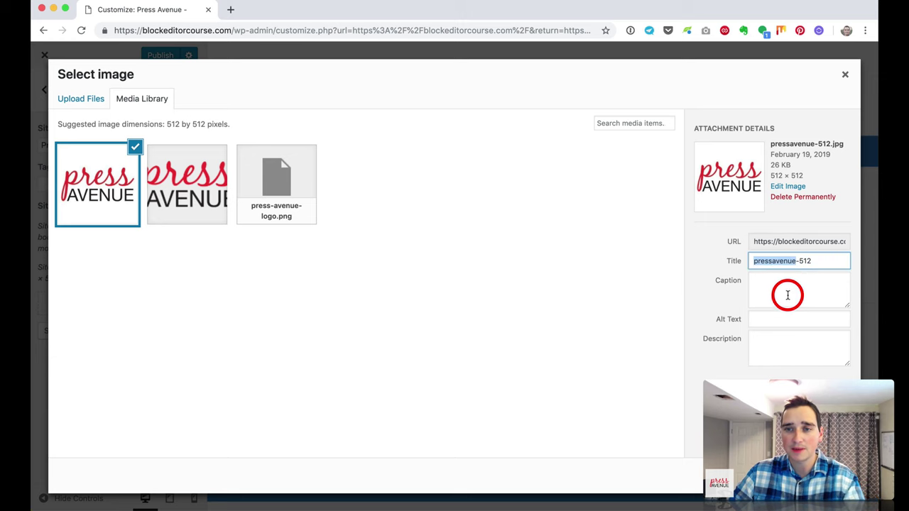
{"action": "left_click", "coordinate": [786, 317]}
{"action": "left_click", "coordinate": [817, 480]}
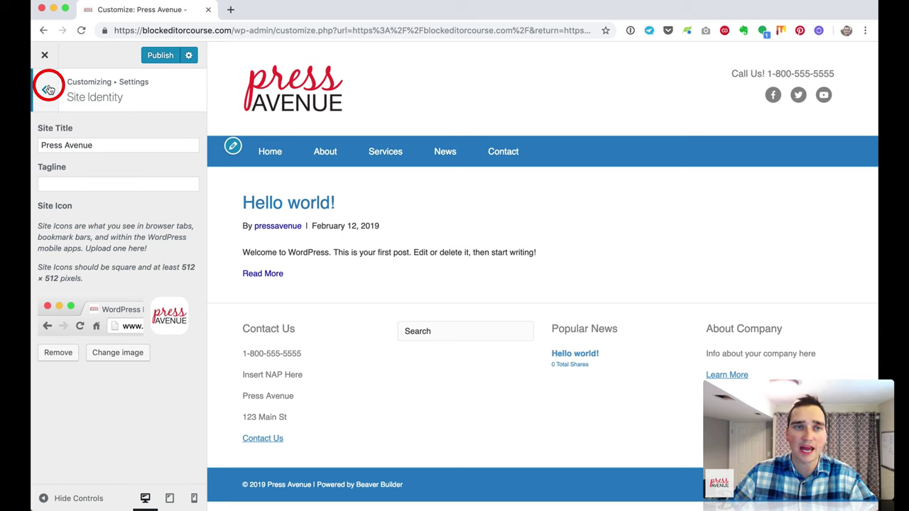
Step: Make the homepage a static page using a newly created Home page
{"action": "left_click", "coordinate": [49, 90]}
{"action": "left_click", "coordinate": [112, 157]}
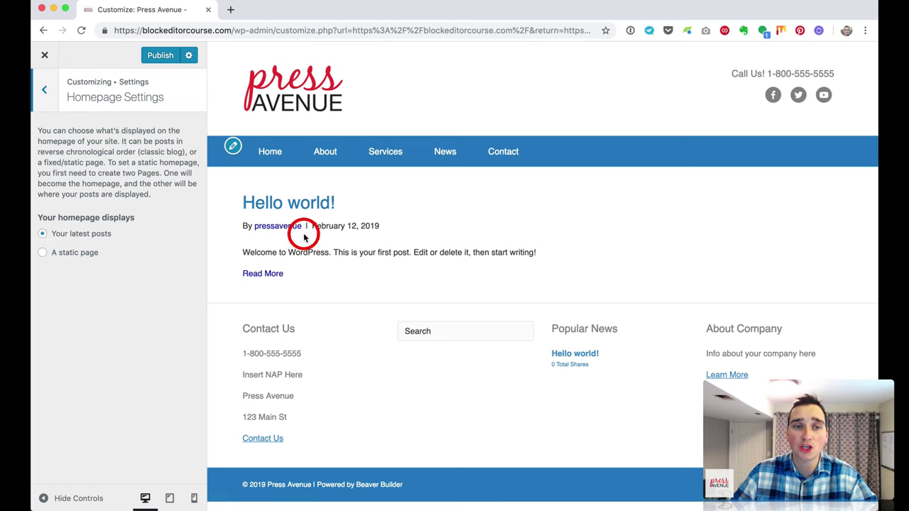
{"action": "left_click", "coordinate": [90, 254]}
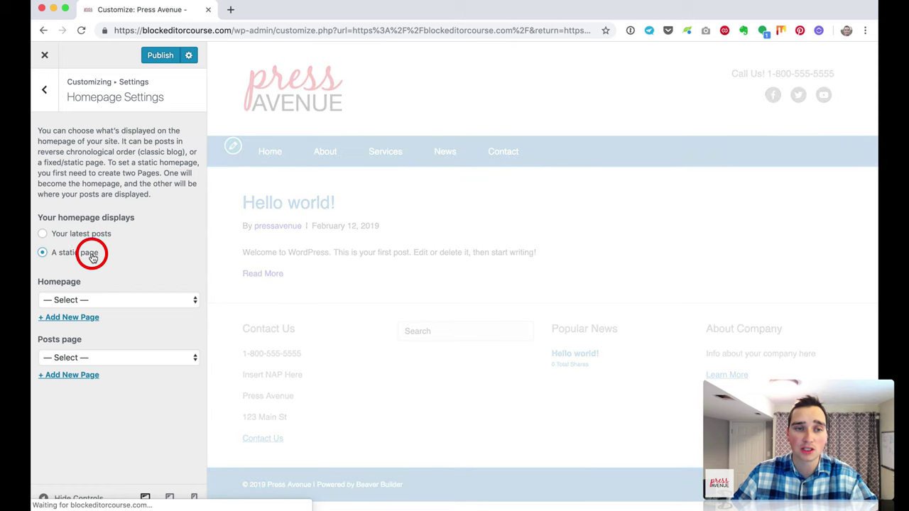
{"action": "left_click", "coordinate": [118, 302]}
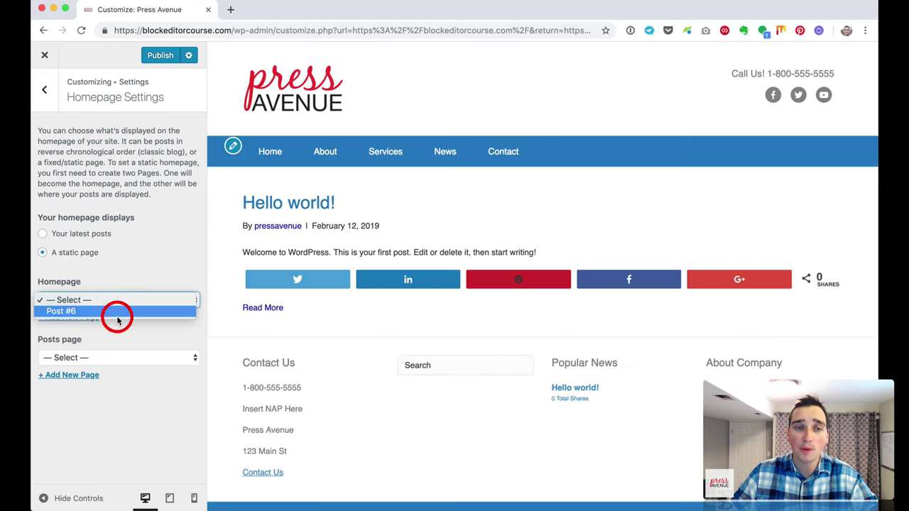
{"action": "left_click", "coordinate": [117, 282]}
{"action": "left_click", "coordinate": [87, 315]}
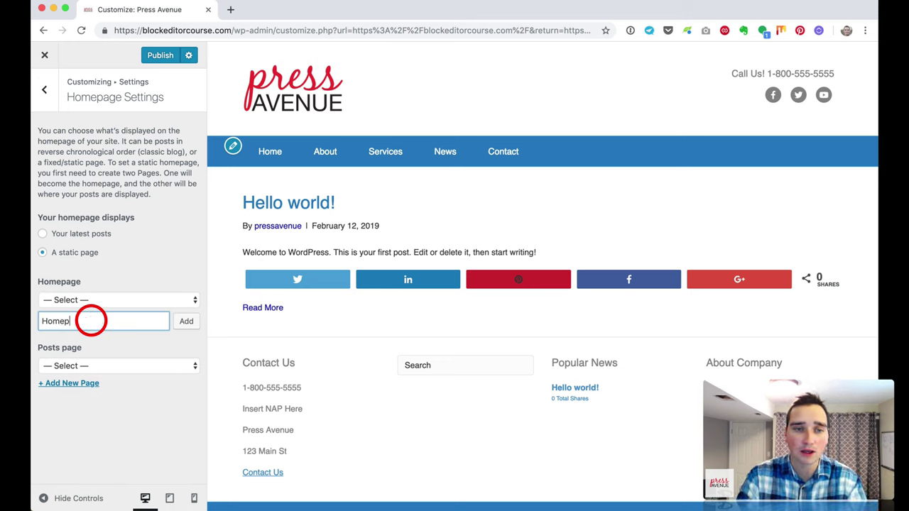
{"action": "type", "text": "Homepahe"}
{"action": "left_click", "coordinate": [187, 321]}
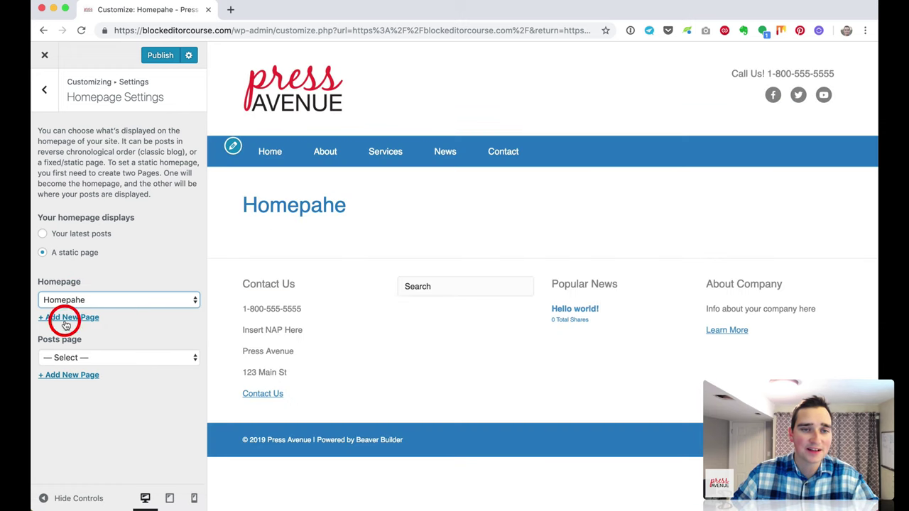
{"action": "left_click", "coordinate": [64, 318]}
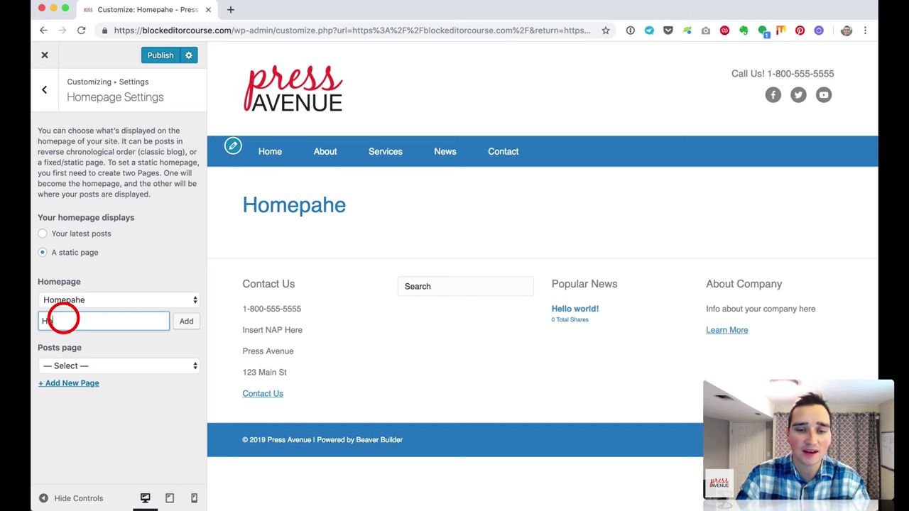
{"action": "type", "text": "Home"}
{"action": "key", "text": "Return"}
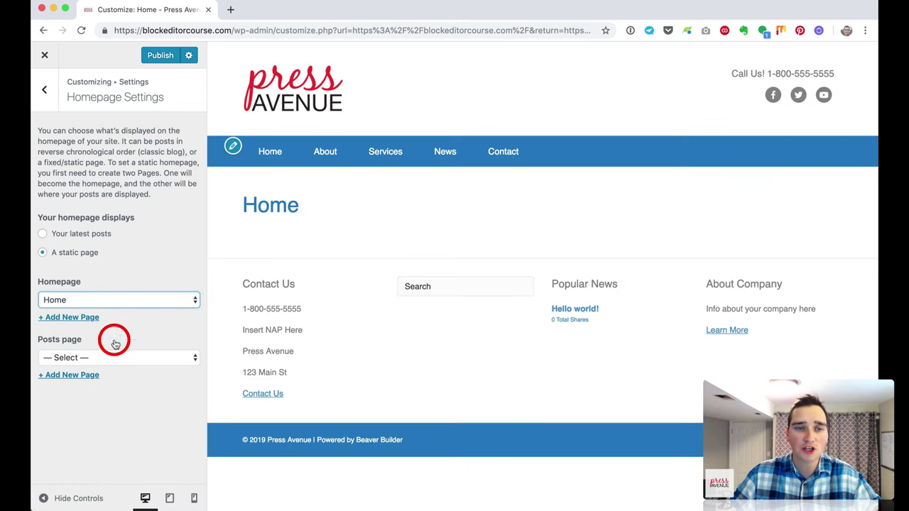
Step: Create a News page and set it as the posts page
{"action": "left_click", "coordinate": [99, 359]}
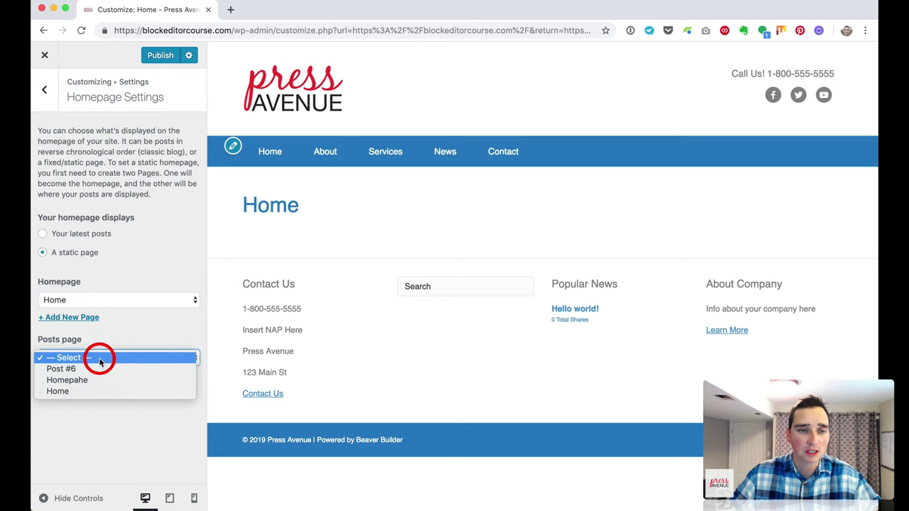
{"action": "left_click", "coordinate": [130, 324]}
{"action": "left_click", "coordinate": [87, 374]}
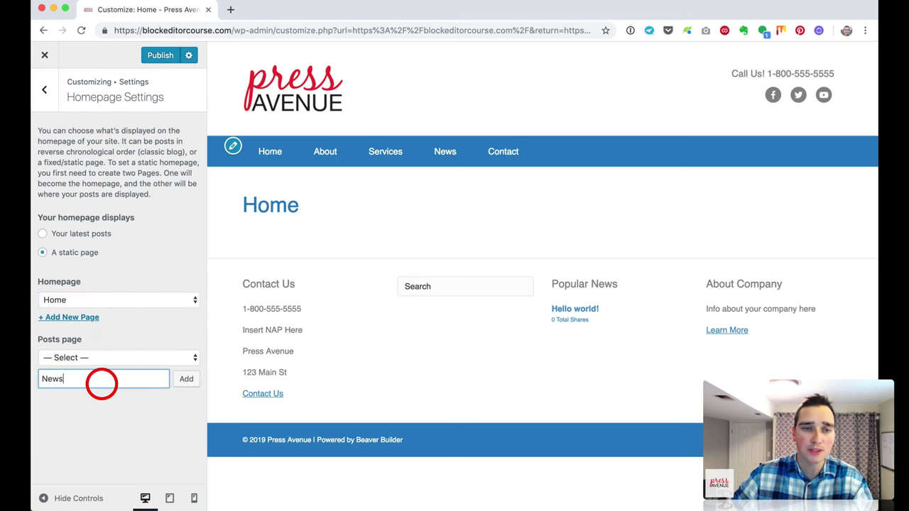
{"action": "left_click", "coordinate": [187, 381]}
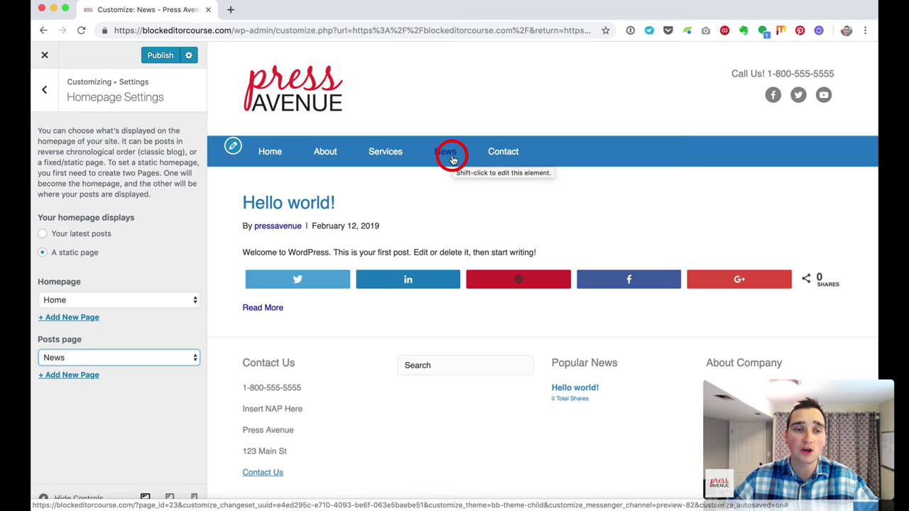
{"action": "left_click", "coordinate": [161, 359]}
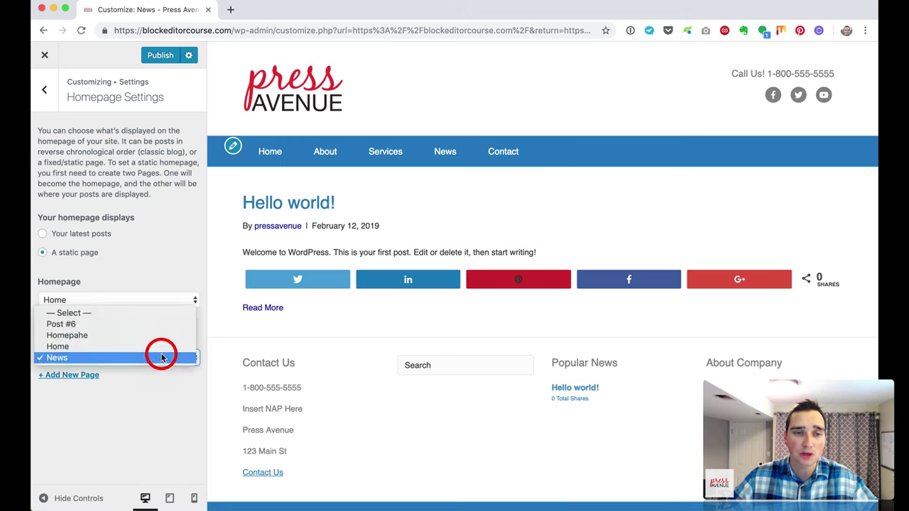
{"action": "left_click", "coordinate": [162, 317]}
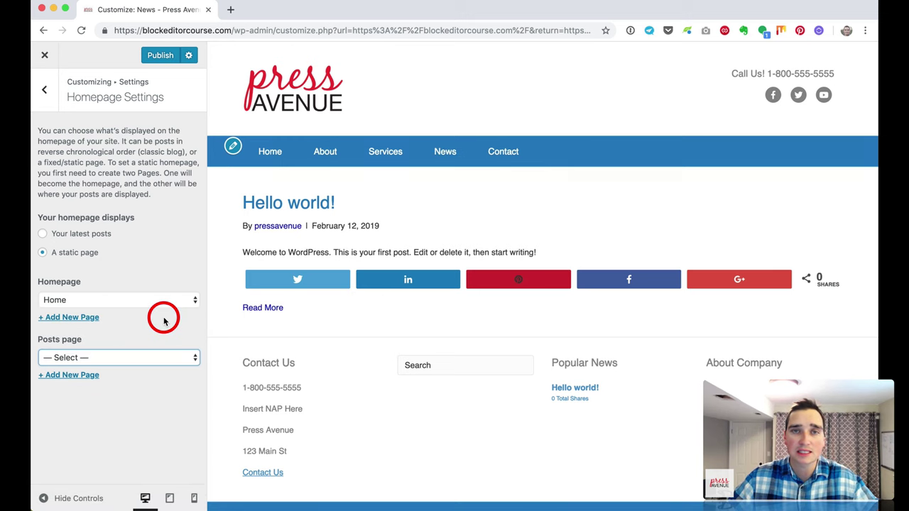
{"action": "left_click", "coordinate": [158, 358]}
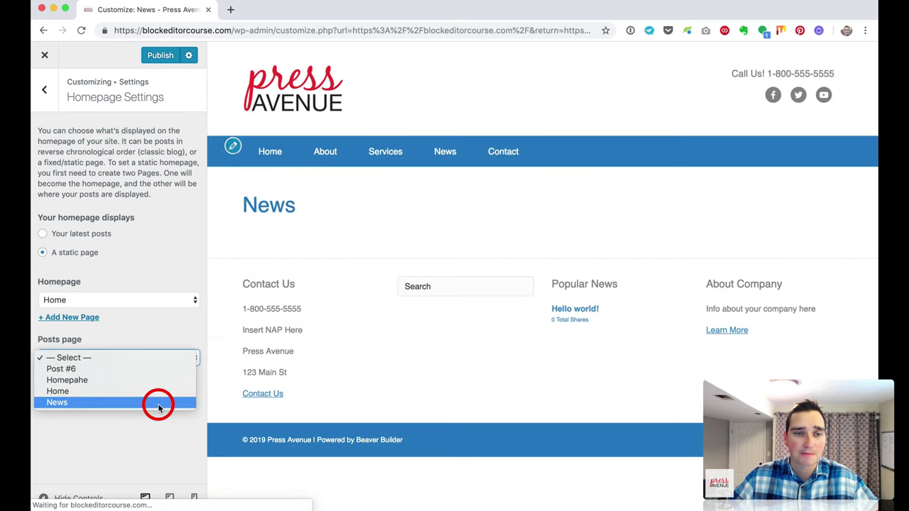
{"action": "left_click", "coordinate": [158, 403]}
{"action": "left_click", "coordinate": [51, 104]}
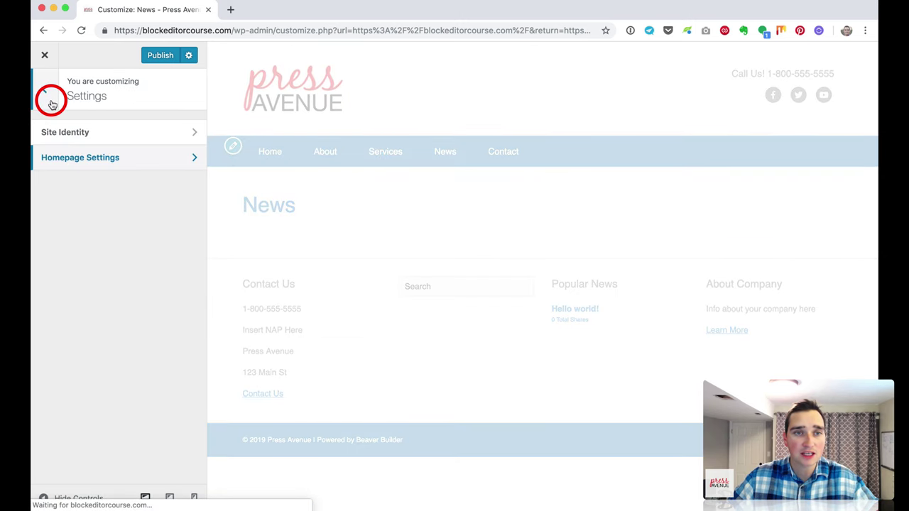
{"action": "left_click", "coordinate": [51, 105]}
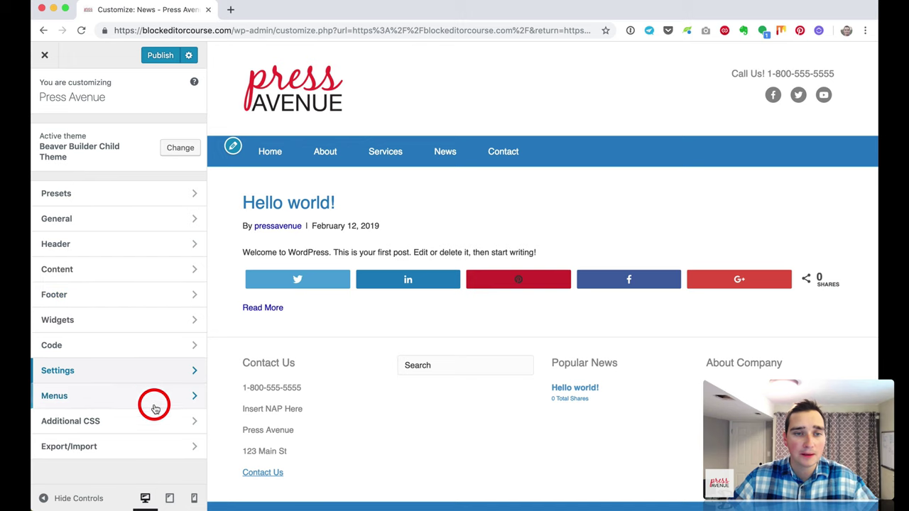
Step: In the Main Menu, replace the Home custom link with the Home page at the top
{"action": "left_click", "coordinate": [149, 402]}
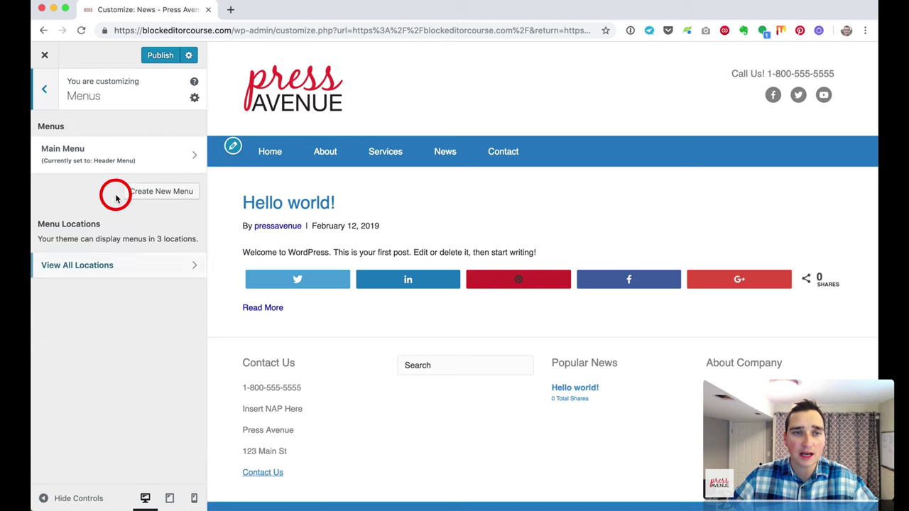
{"action": "left_click", "coordinate": [112, 152]}
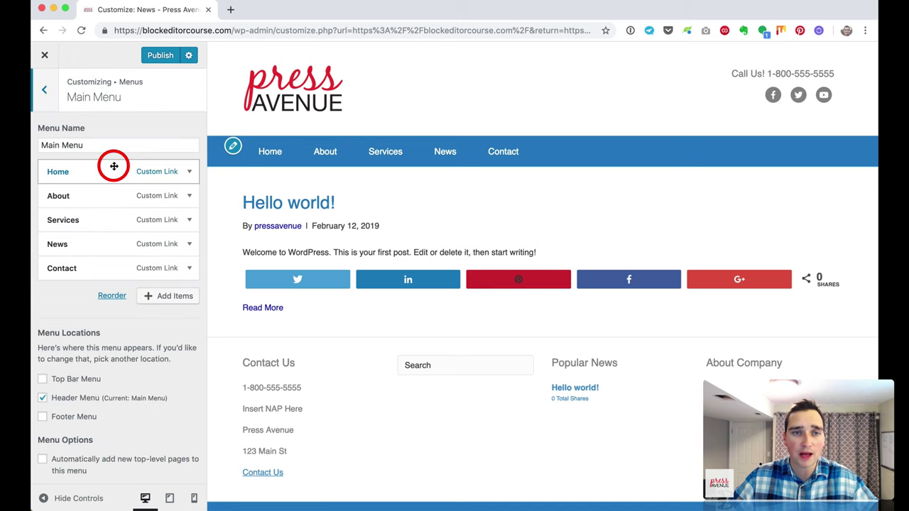
{"action": "left_click", "coordinate": [170, 296]}
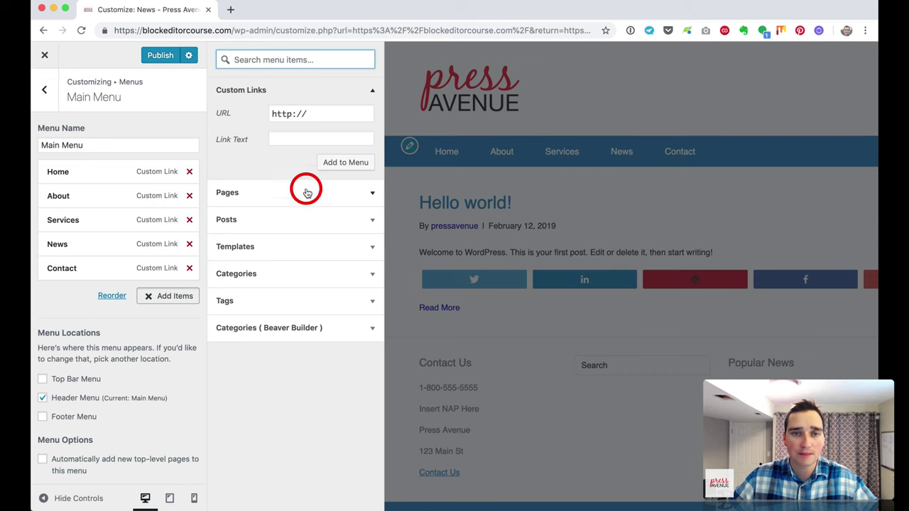
{"action": "left_click", "coordinate": [305, 192]}
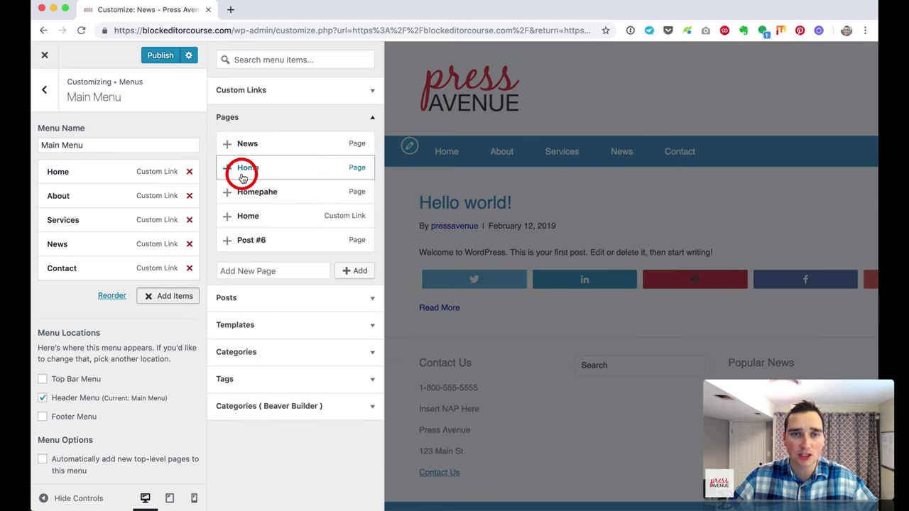
{"action": "left_click", "coordinate": [226, 169]}
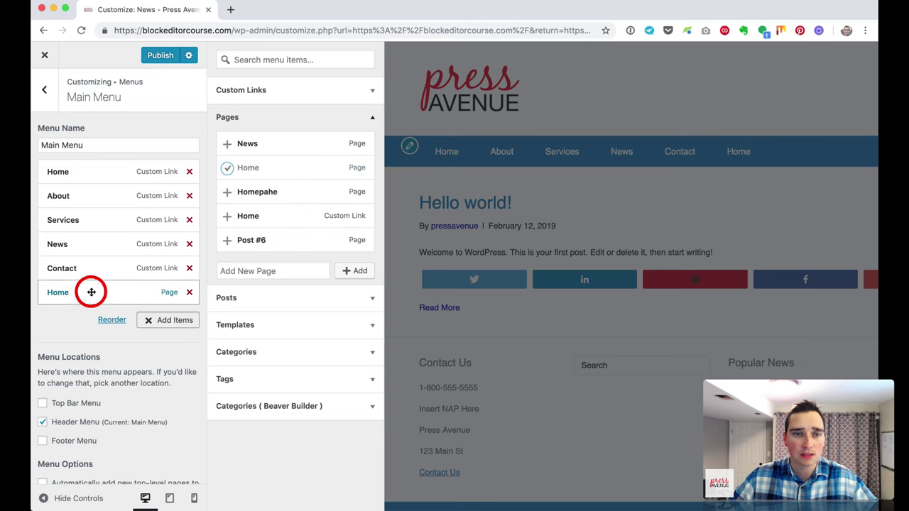
{"action": "left_click_drag", "start_coordinate": [90, 290], "coordinate": [98, 177]}
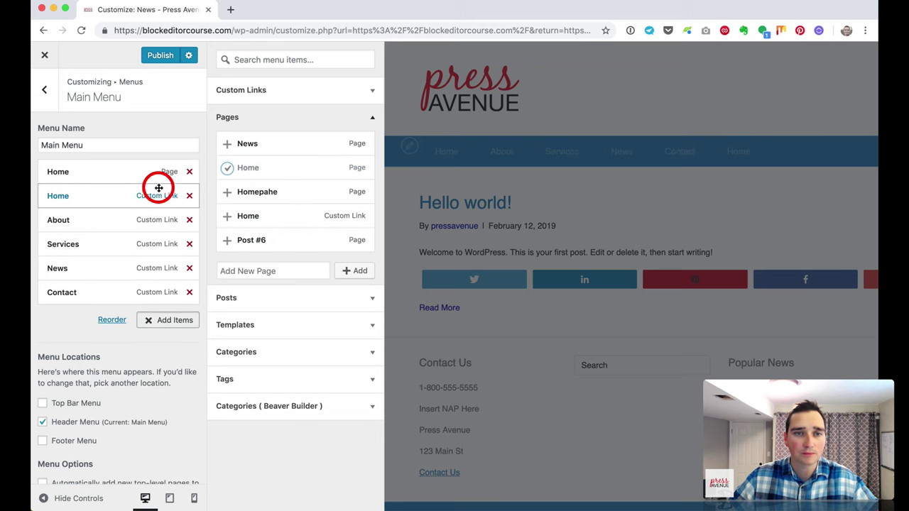
{"action": "left_click", "coordinate": [189, 197]}
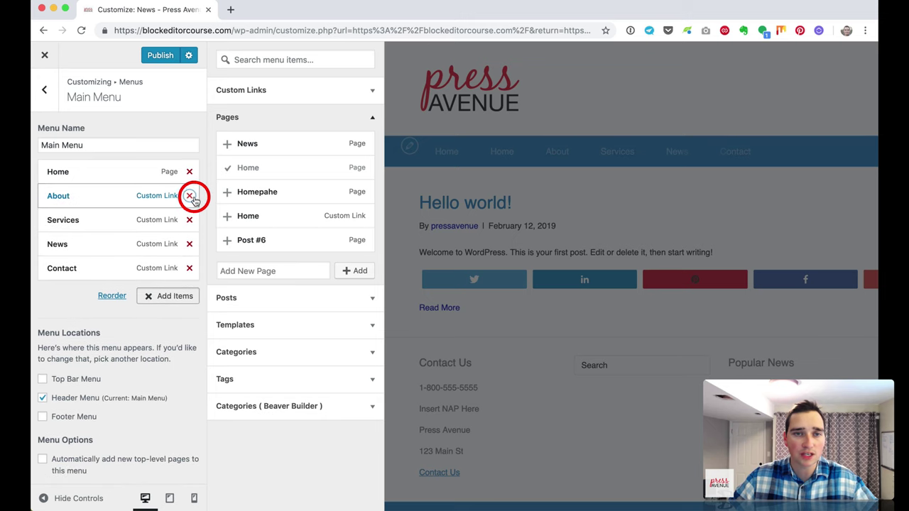
Step: Replace the News custom link with the News page, placed after Services
{"action": "left_click", "coordinate": [227, 144]}
{"action": "left_click_drag", "start_coordinate": [95, 290], "coordinate": [100, 249]}
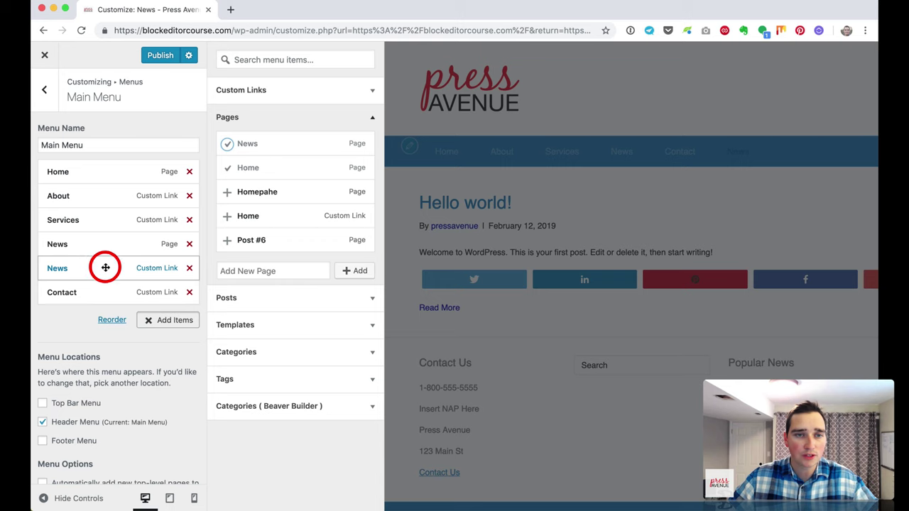
{"action": "left_click", "coordinate": [190, 268]}
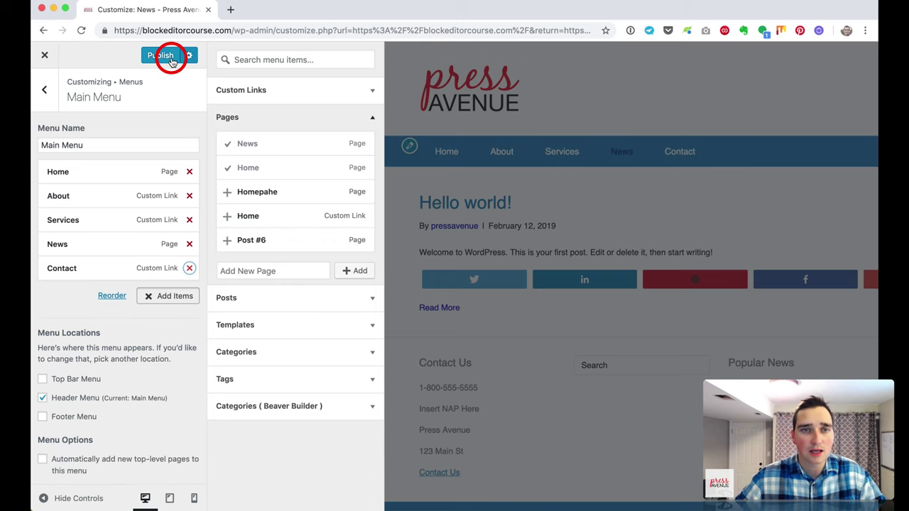
{"action": "left_click", "coordinate": [44, 89]}
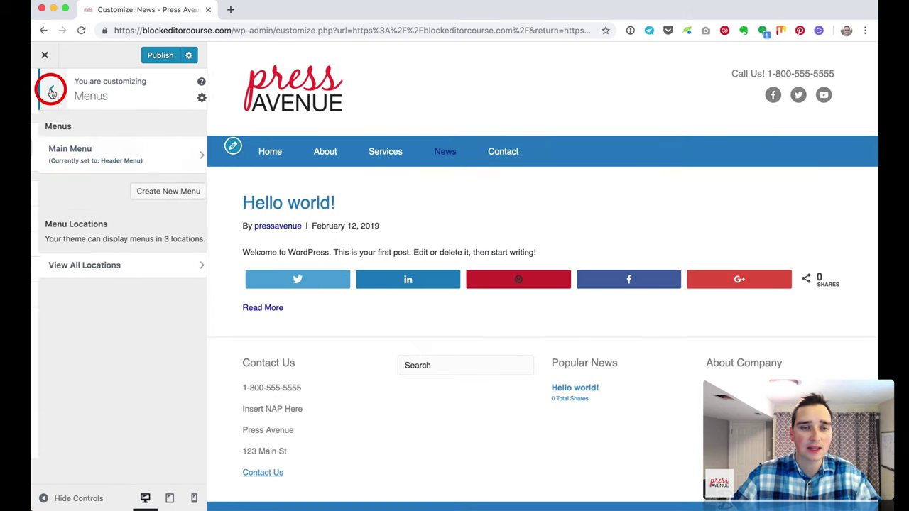
{"action": "left_click", "coordinate": [45, 90]}
{"action": "left_click", "coordinate": [154, 424]}
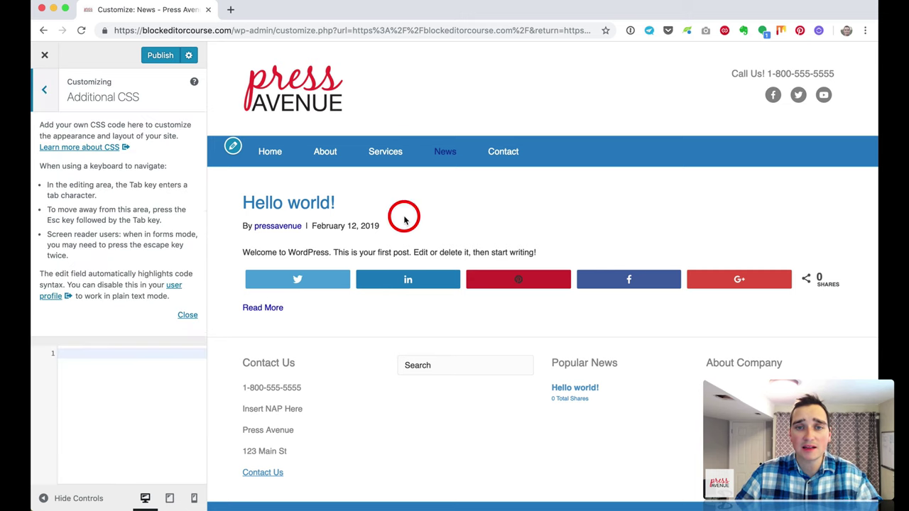
{"action": "left_click", "coordinate": [110, 372]}
{"action": "left_click", "coordinate": [46, 98]}
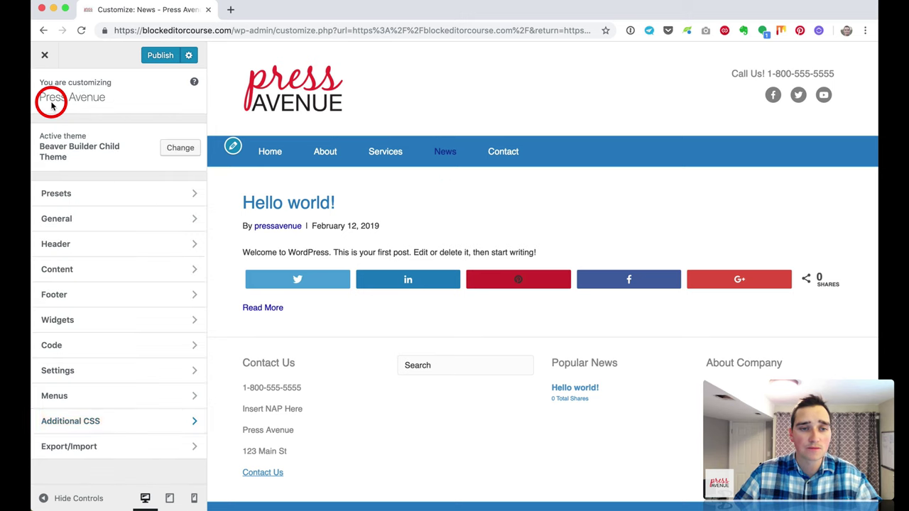
{"action": "left_click", "coordinate": [112, 447]}
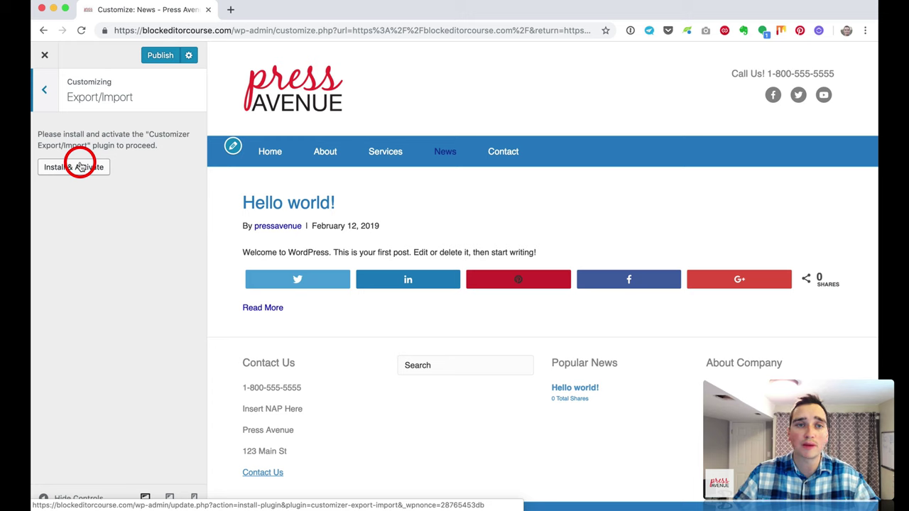
{"action": "left_click", "coordinate": [44, 90]}
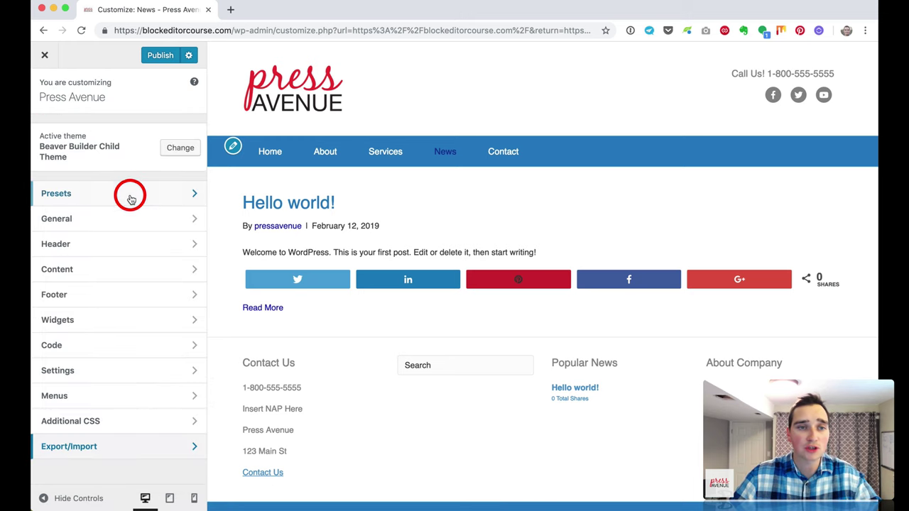
Step: Publish the Press Avenue changes, reload the Home page preview, then exit to the live site
{"action": "left_click", "coordinate": [155, 54]}
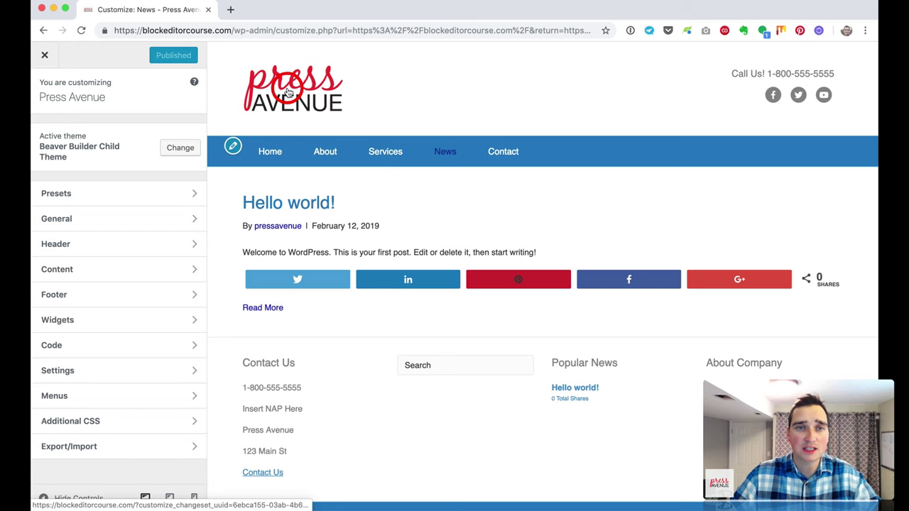
{"action": "left_click", "coordinate": [288, 93]}
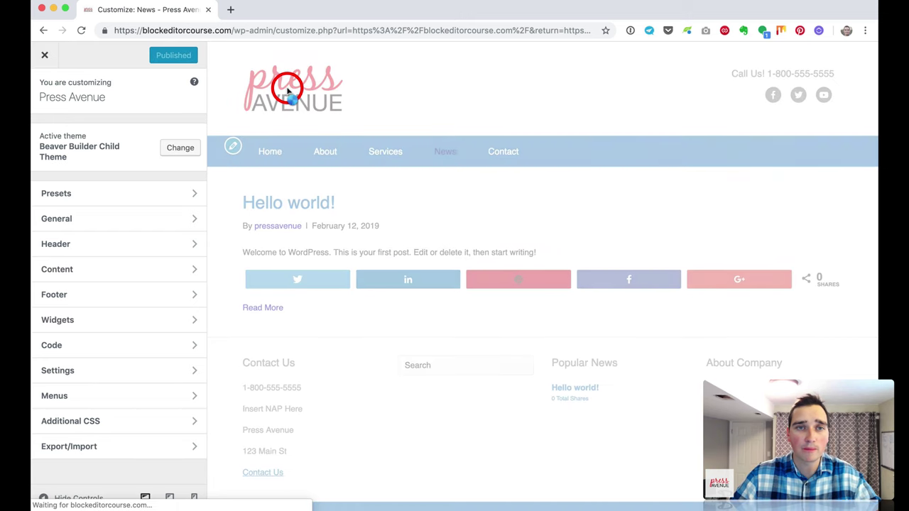
{"action": "left_click", "coordinate": [46, 57]}
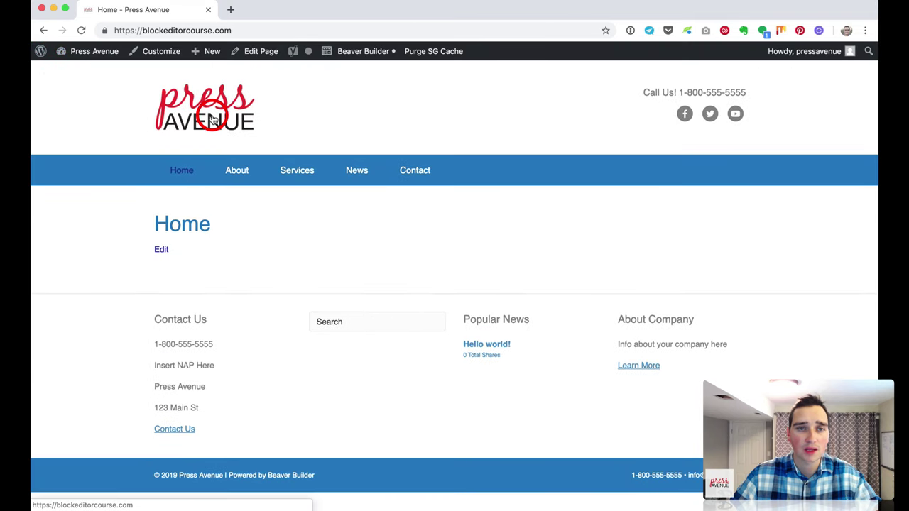
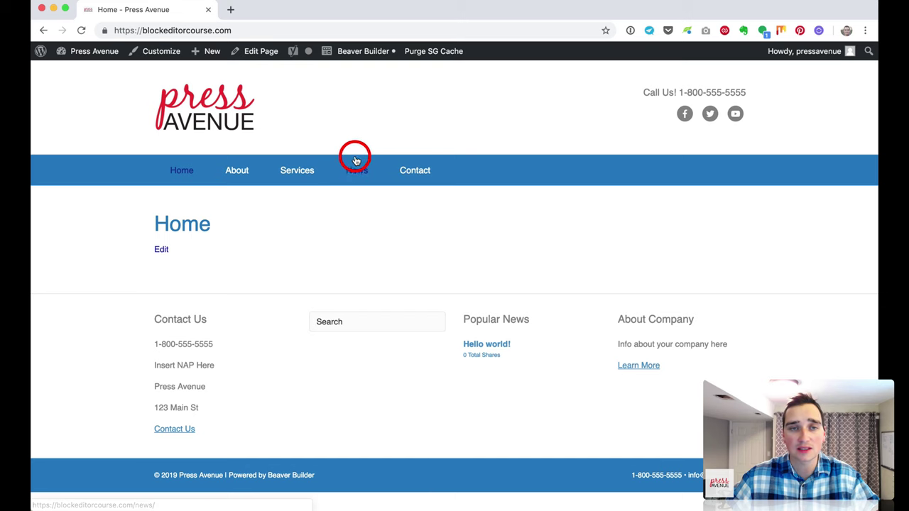
Step: Edit the Home page from the admin bar and scroll through the classic editor to the Editor box
{"action": "left_click", "coordinate": [260, 56]}
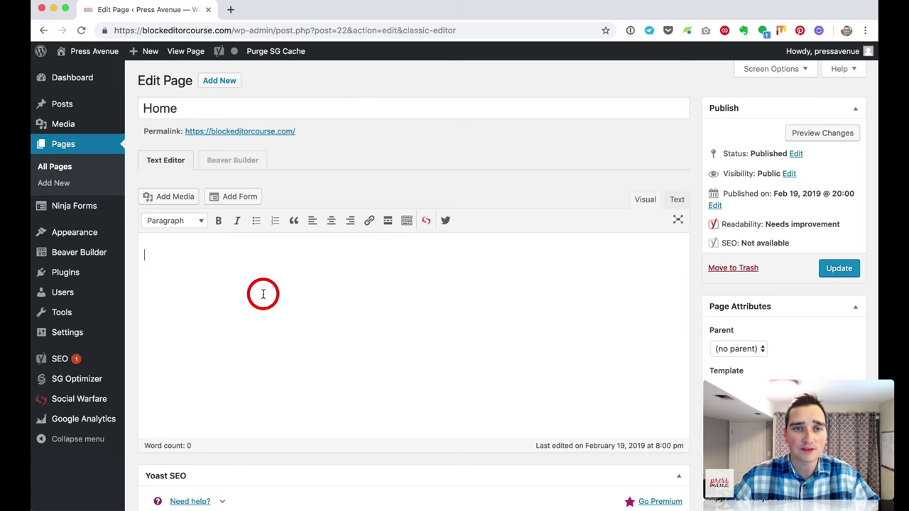
{"action": "scroll", "coordinate": [263, 294], "scroll_direction": "down", "scroll_amount": 10}
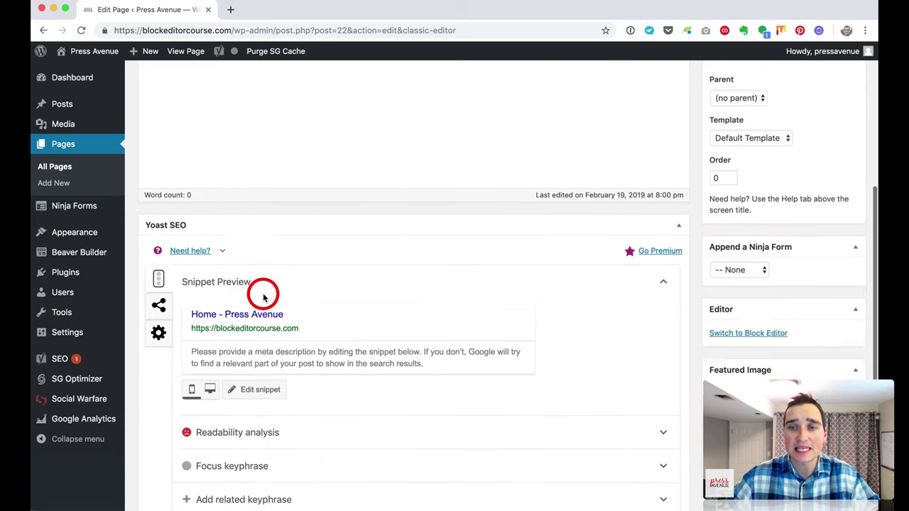
{"action": "scroll", "coordinate": [263, 294], "scroll_direction": "up", "scroll_amount": 10}
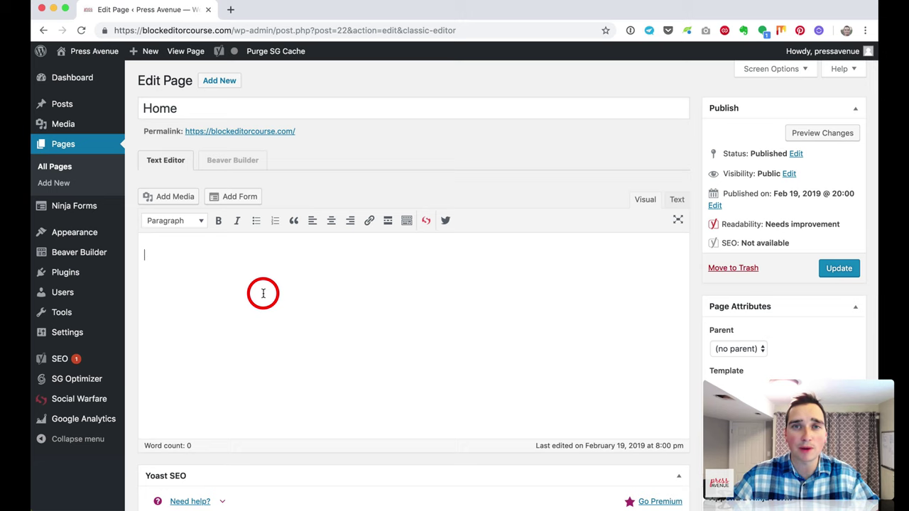
{"action": "scroll", "coordinate": [527, 289], "scroll_direction": "down", "scroll_amount": 3}
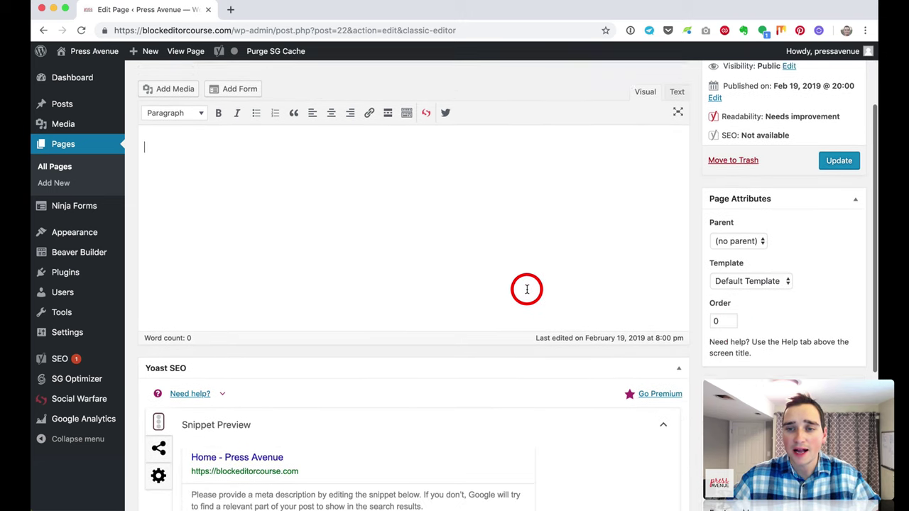
{"action": "scroll", "coordinate": [783, 328], "scroll_direction": "down", "scroll_amount": 7}
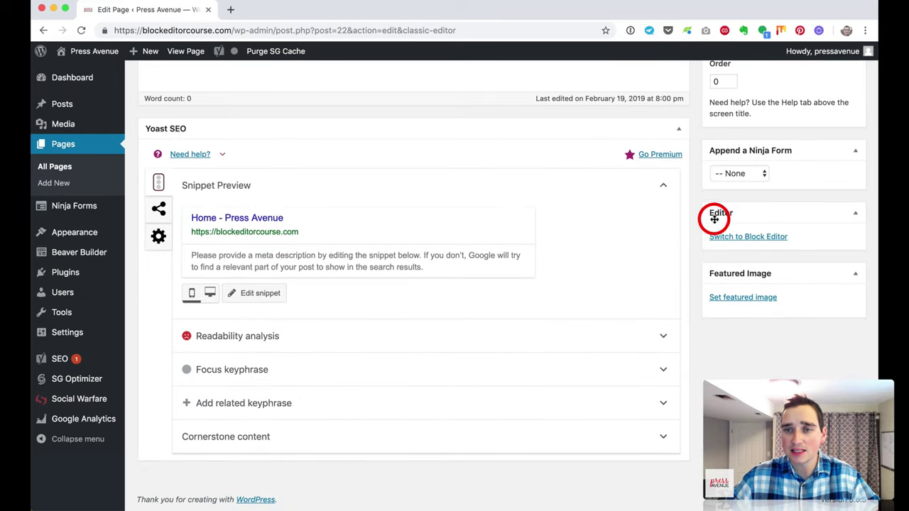
Step: Switch the Home page to the block editor, dismiss the welcome tip, and start an empty paragraph
{"action": "left_click", "coordinate": [773, 239]}
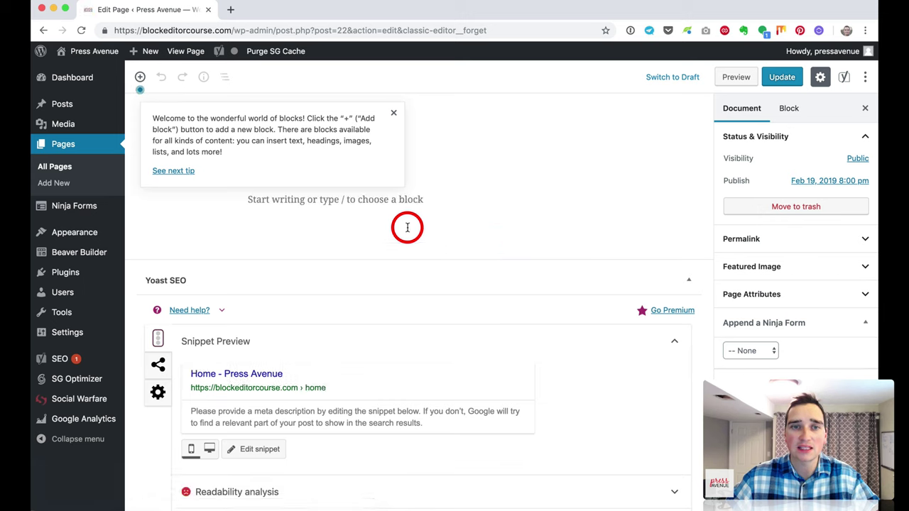
{"action": "left_click", "coordinate": [392, 112]}
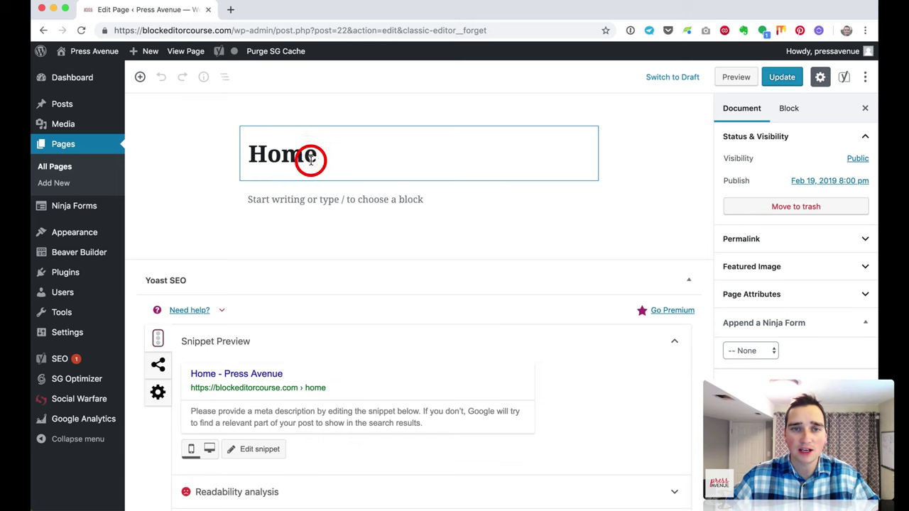
{"action": "left_click", "coordinate": [322, 199]}
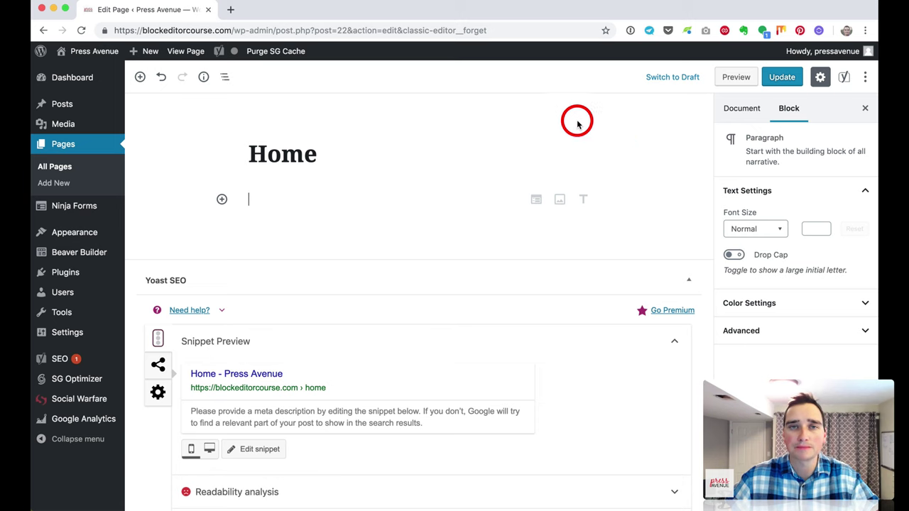
Step: Show the Document settings and open the More tools & options menu
{"action": "scroll", "coordinate": [369, 212], "scroll_direction": "down", "scroll_amount": 1}
{"action": "scroll", "coordinate": [365, 204], "scroll_direction": "up", "scroll_amount": 1}
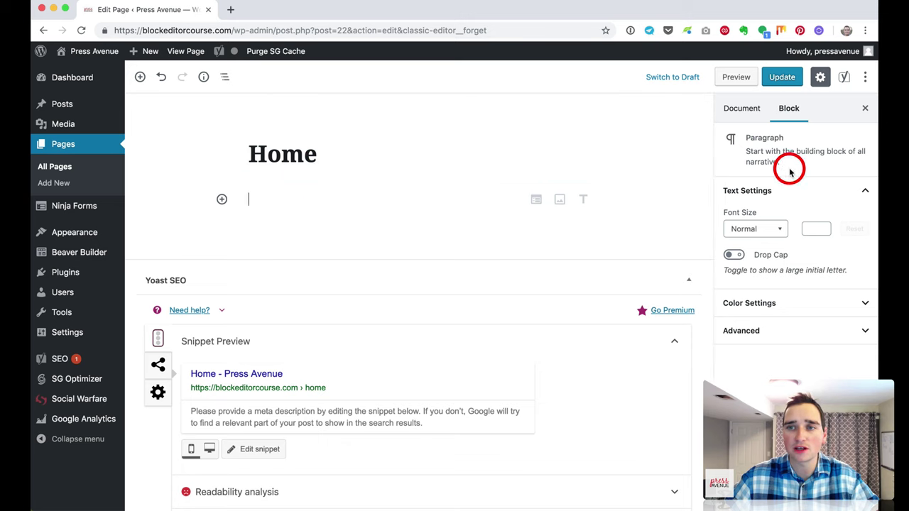
{"action": "left_click", "coordinate": [741, 110]}
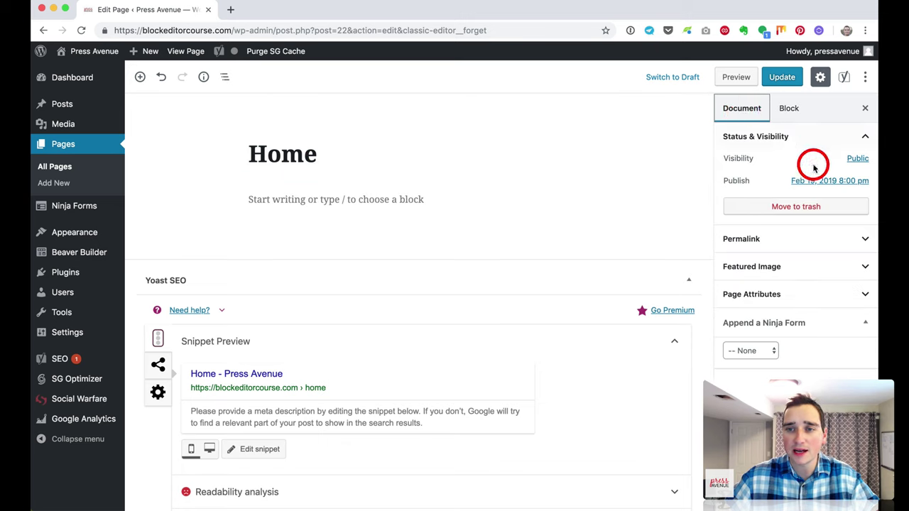
{"action": "left_click", "coordinate": [866, 79]}
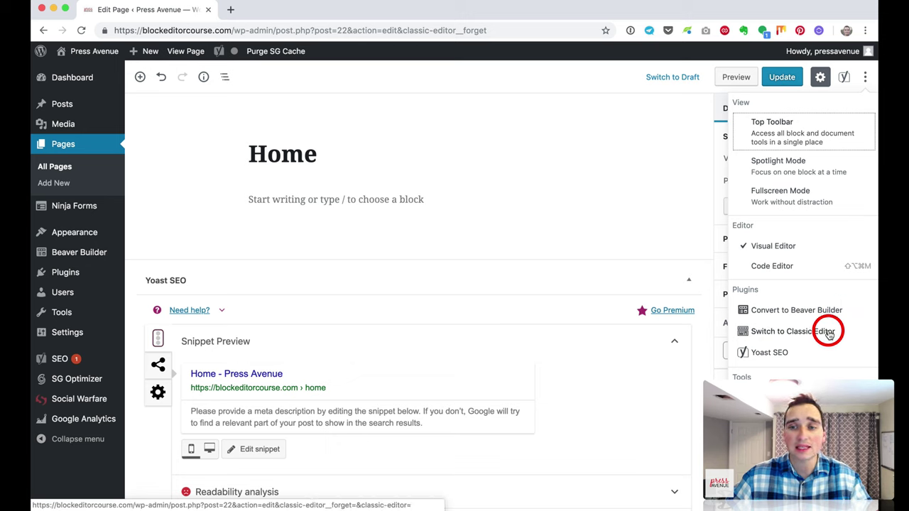
Step: Convert the Home page with Convert to Beaver Builder and launch Beaver Builder
{"action": "left_click", "coordinate": [829, 334]}
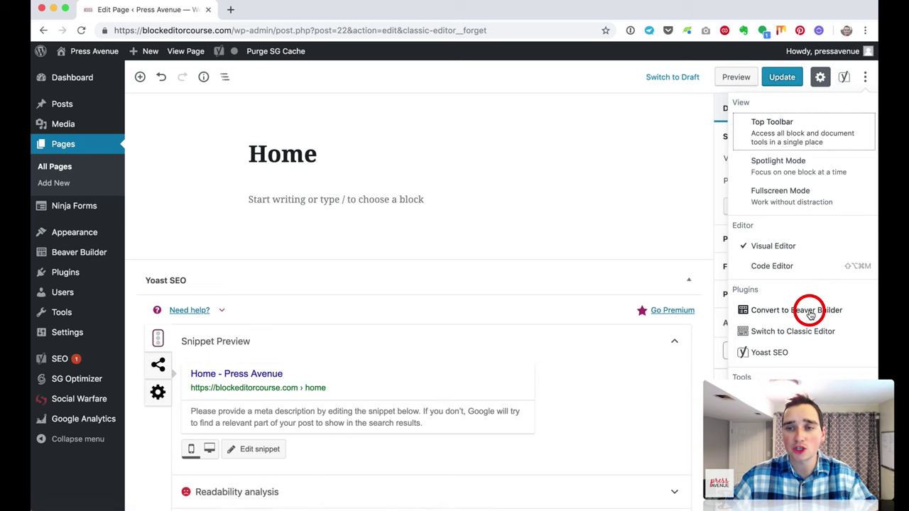
{"action": "left_click", "coordinate": [806, 311]}
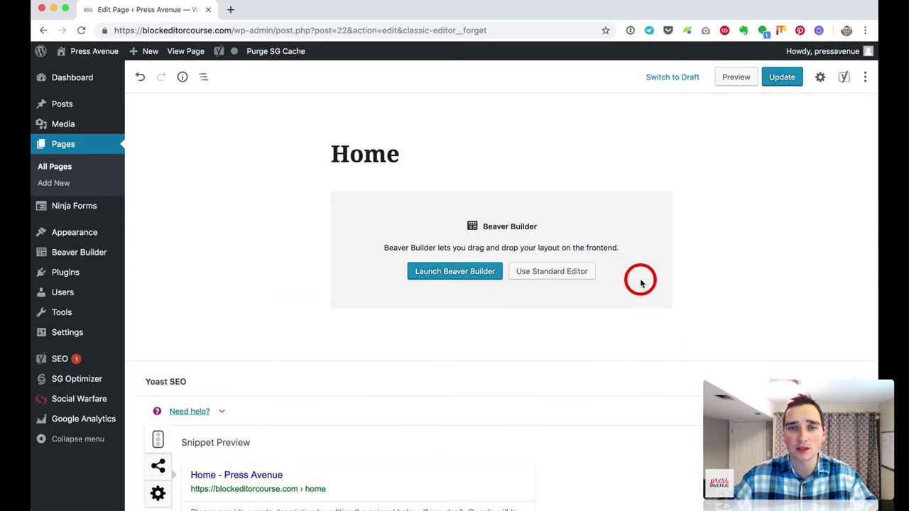
{"action": "left_click", "coordinate": [370, 156]}
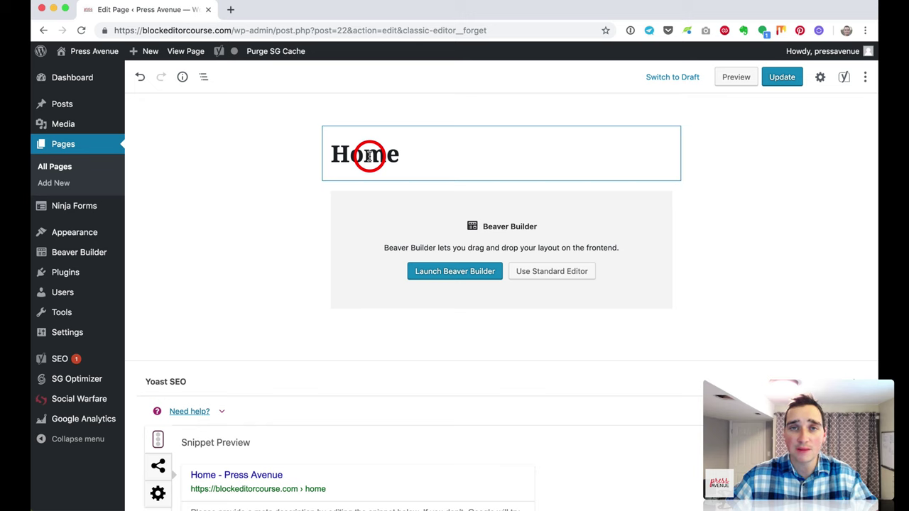
{"action": "left_click", "coordinate": [477, 228]}
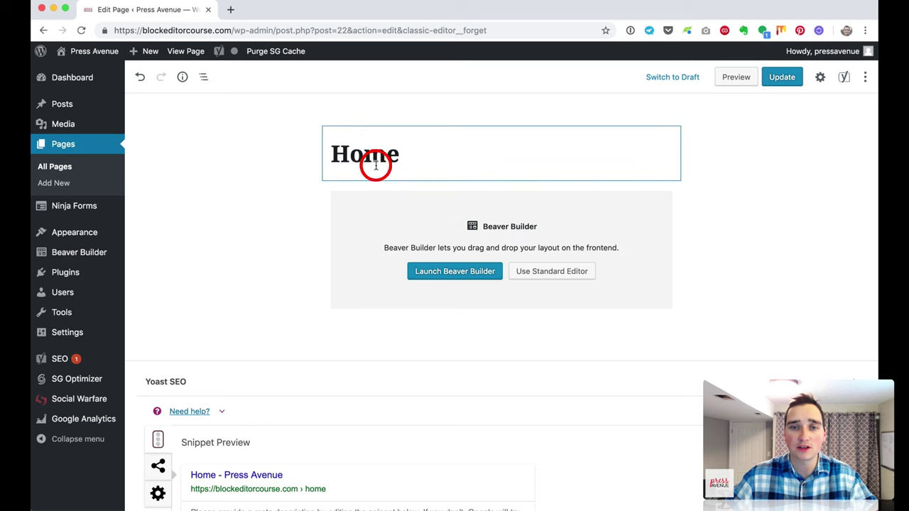
{"action": "left_click", "coordinate": [440, 273]}
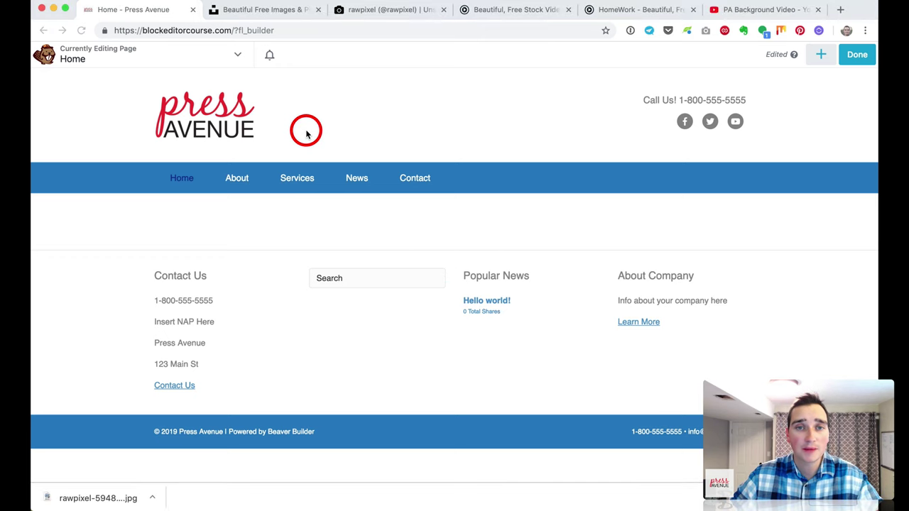
Step: Drag a 1 Column row layout from the Rows panel onto the page below the navigation bar
{"action": "mouse_move", "coordinate": [284, 211]}
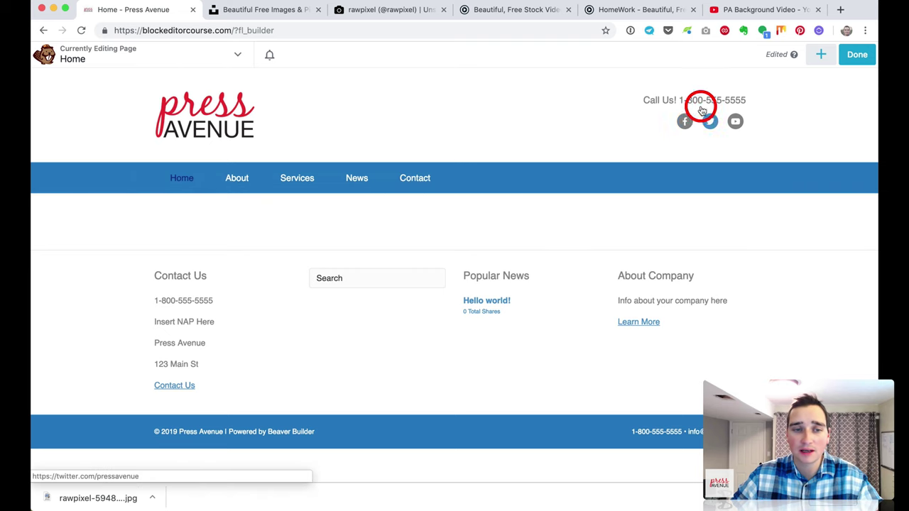
{"action": "scroll", "coordinate": [370, 137], "scroll_direction": "down", "scroll_amount": 1}
{"action": "scroll", "coordinate": [370, 137], "scroll_direction": "up", "scroll_amount": 1}
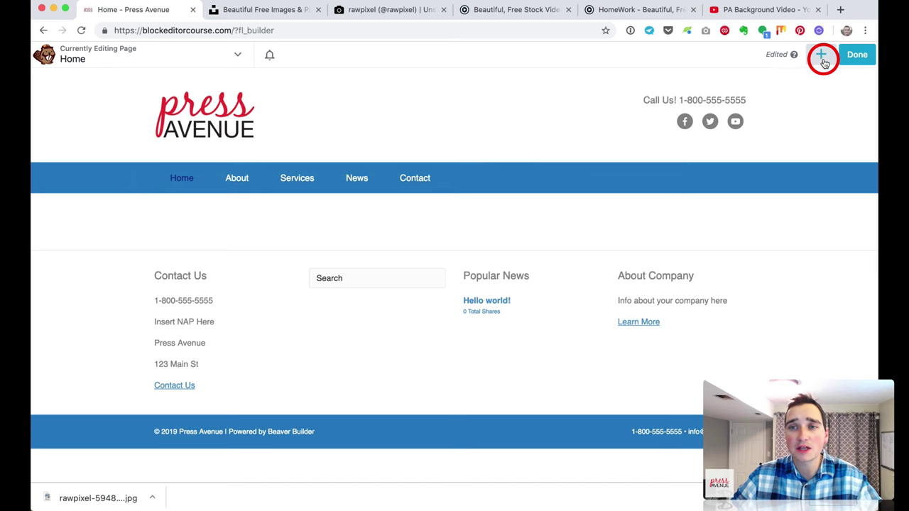
{"action": "left_click", "coordinate": [821, 56]}
{"action": "left_click", "coordinate": [731, 91]}
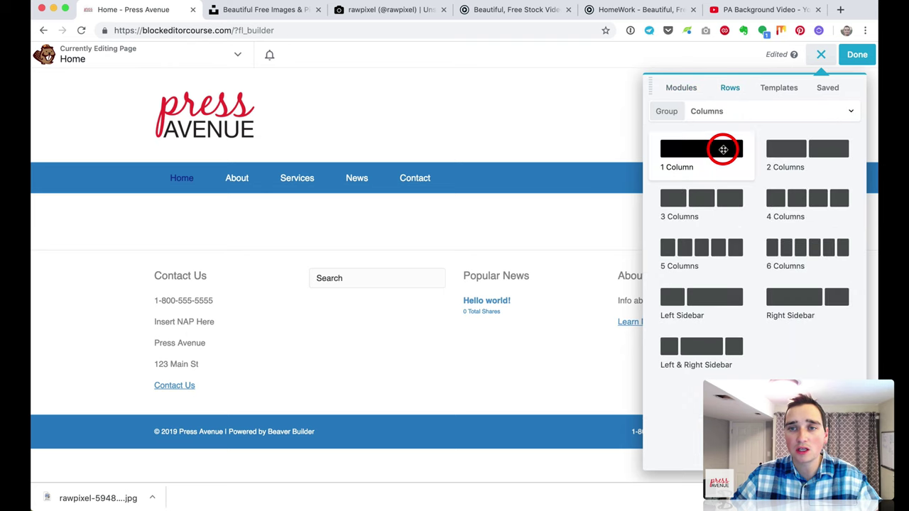
{"action": "left_click_drag", "start_coordinate": [723, 149], "coordinate": [576, 198]}
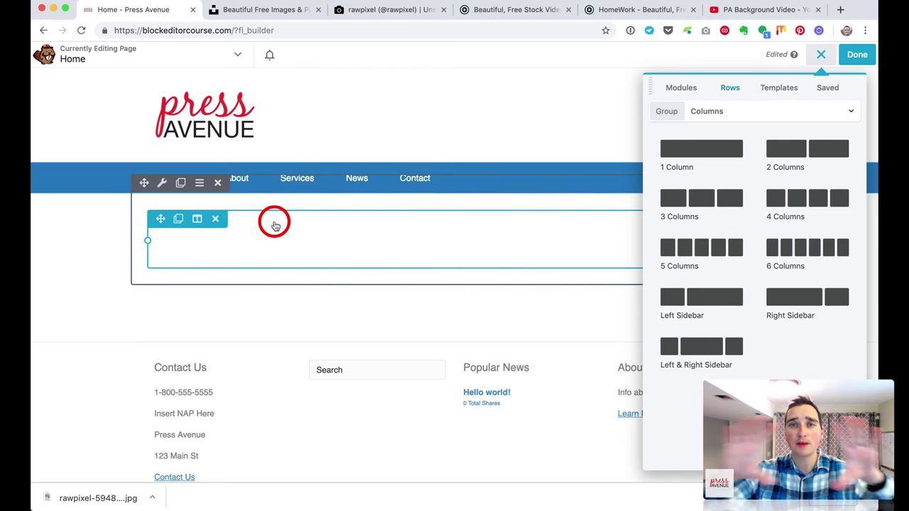
Step: Open the new row's settings and set its Width to Full Width
{"action": "left_click", "coordinate": [162, 184]}
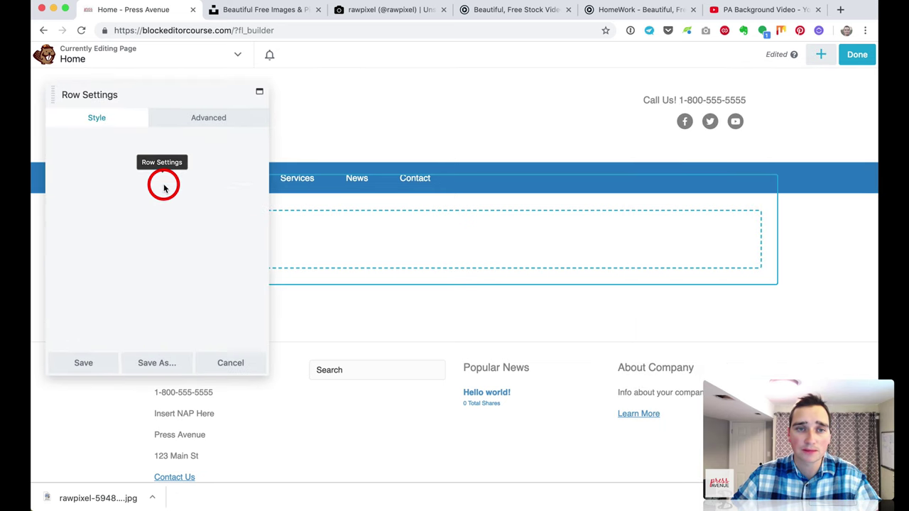
{"action": "left_click", "coordinate": [95, 169]}
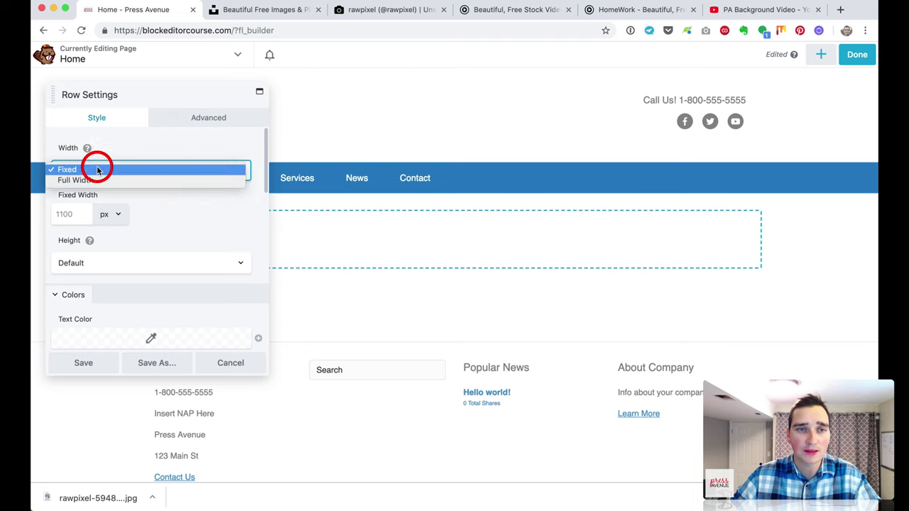
{"action": "left_click", "coordinate": [98, 180]}
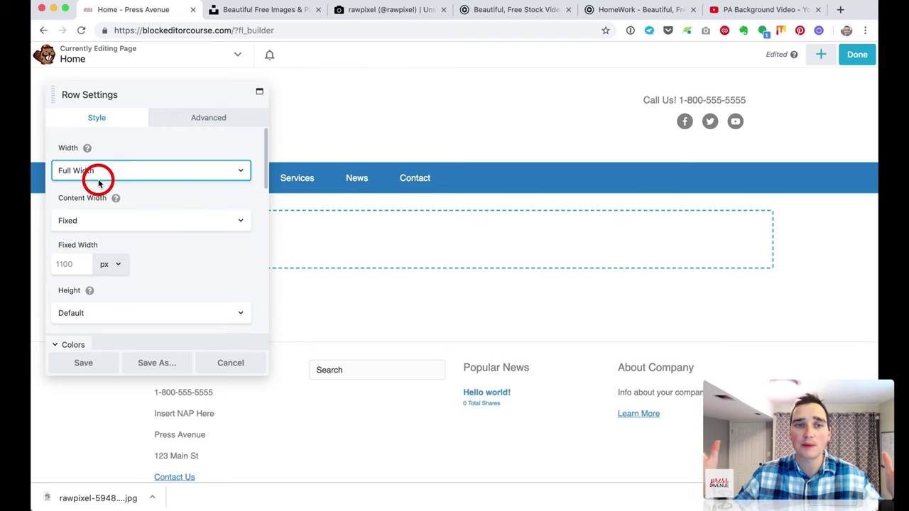
Step: Dock the Row Settings panel on the right, widen it, and scroll down to Background
{"action": "left_click_drag", "start_coordinate": [130, 93], "coordinate": [692, 92]}
{"action": "left_click_drag", "start_coordinate": [607, 150], "coordinate": [705, 174]}
{"action": "left_click_drag", "start_coordinate": [607, 170], "coordinate": [558, 170]}
{"action": "scroll", "coordinate": [699, 225], "scroll_direction": "down", "scroll_amount": 2}
{"action": "scroll", "coordinate": [700, 224], "scroll_direction": "up", "scroll_amount": 1}
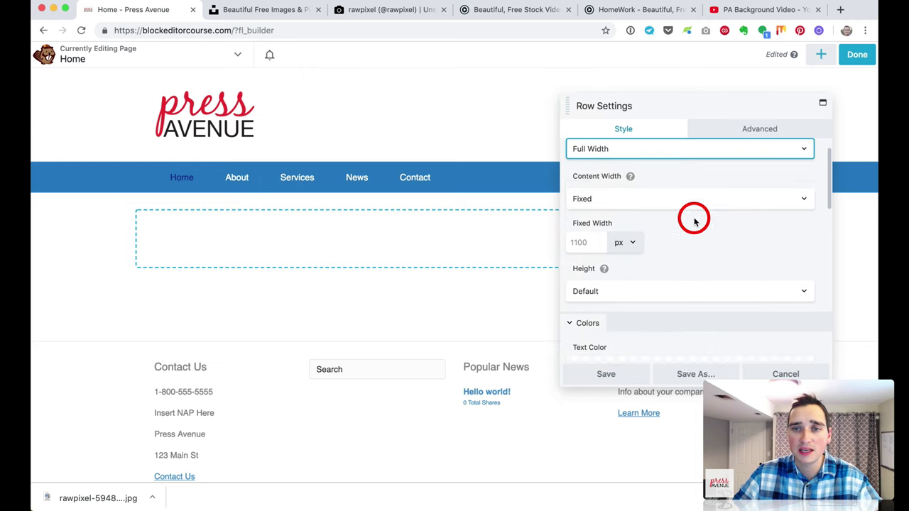
{"action": "mouse_move", "coordinate": [632, 177]}
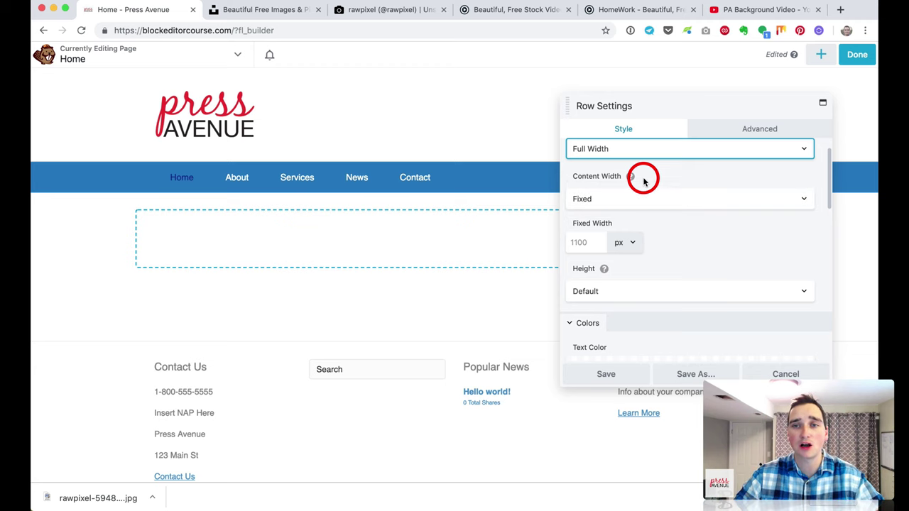
{"action": "scroll", "coordinate": [671, 229], "scroll_direction": "down", "scroll_amount": 3}
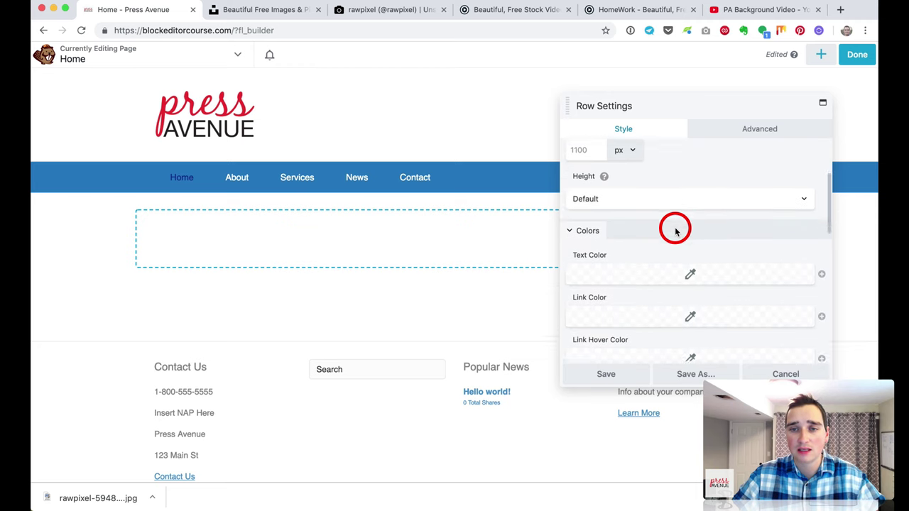
{"action": "scroll", "coordinate": [674, 230], "scroll_direction": "down", "scroll_amount": 2}
{"action": "scroll", "coordinate": [710, 298], "scroll_direction": "down", "scroll_amount": 1}
{"action": "scroll", "coordinate": [714, 304], "scroll_direction": "down", "scroll_amount": 6}
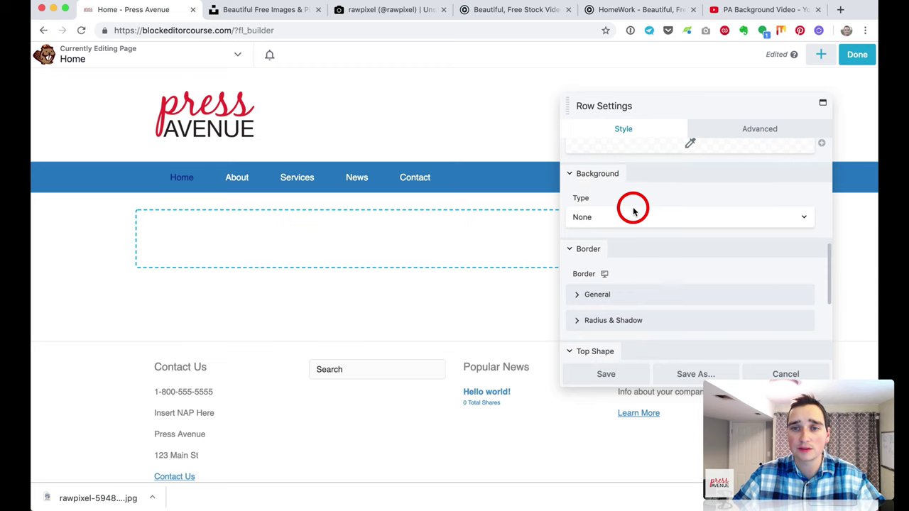
Step: Give the row a solid #c000d6 purple background colour
{"action": "left_click", "coordinate": [643, 217]}
{"action": "left_click", "coordinate": [656, 225]}
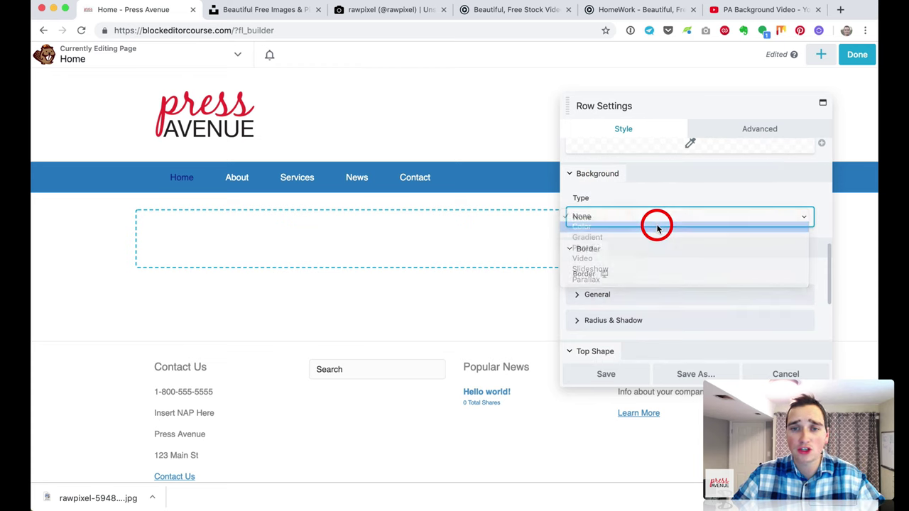
{"action": "left_click", "coordinate": [691, 288]}
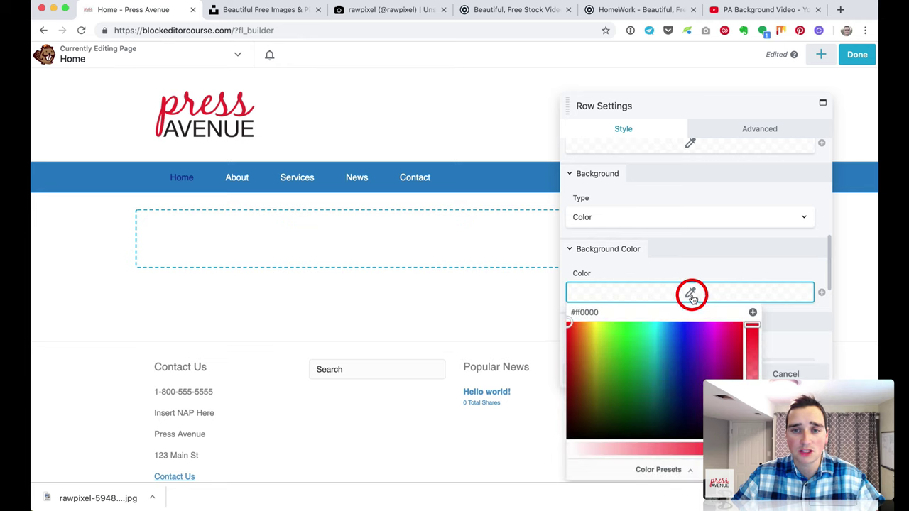
{"action": "type", "text": "#c000d6"}
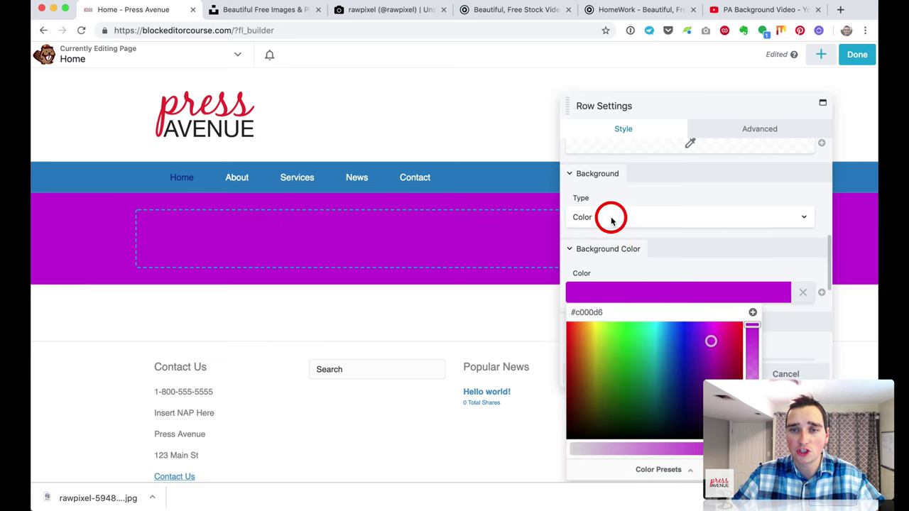
Step: Change the background Type to Photo and open the Select Photo media library
{"action": "left_click", "coordinate": [611, 218]}
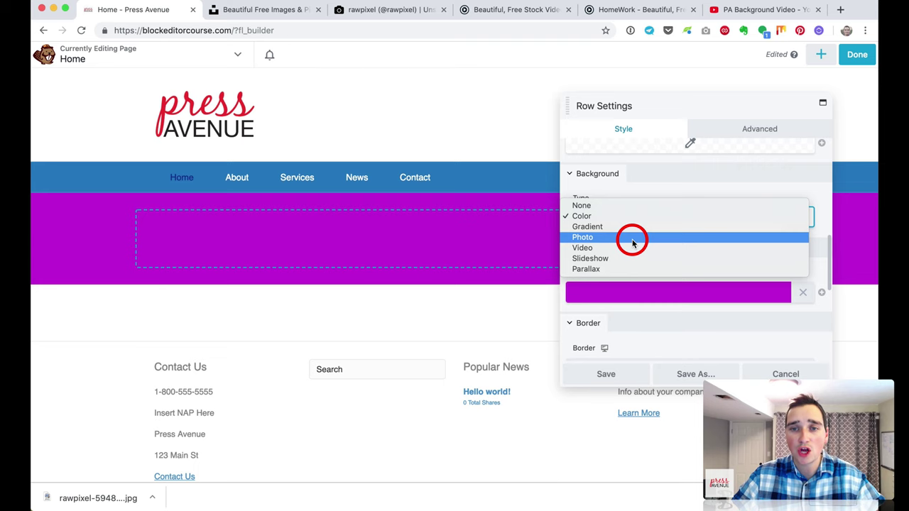
{"action": "left_click", "coordinate": [633, 242]}
{"action": "scroll", "coordinate": [634, 287], "scroll_direction": "down", "scroll_amount": 1}
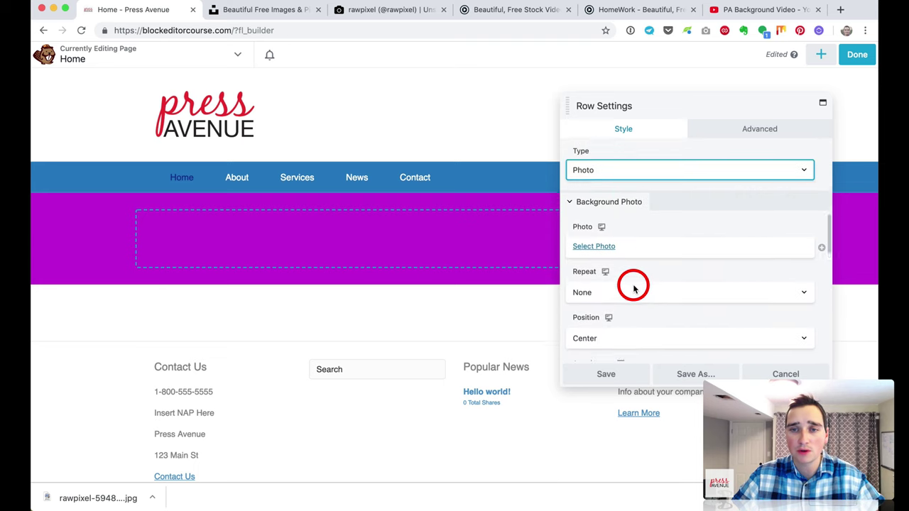
{"action": "left_click", "coordinate": [607, 248]}
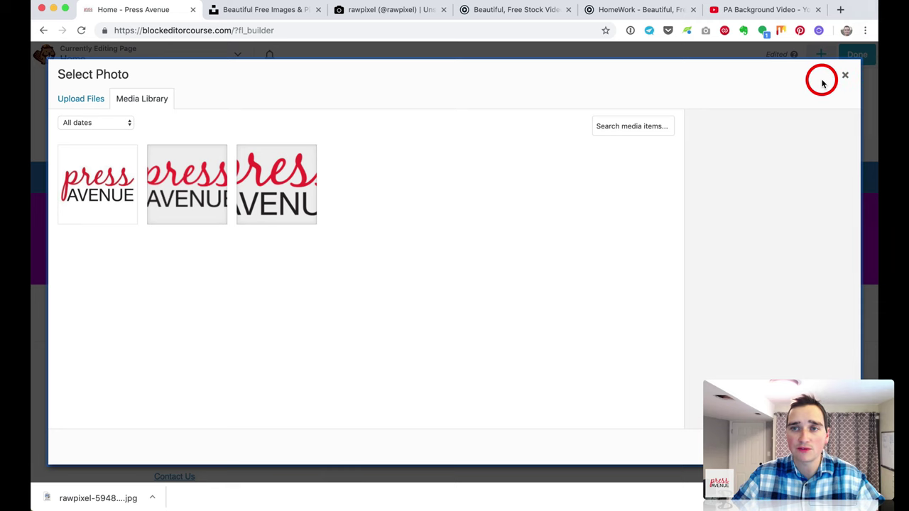
Step: Upload pa-example.jpg to the media library, choose it as the background, then close its preview
{"action": "left_click", "coordinate": [879, 97]}
{"action": "left_click", "coordinate": [196, 105]}
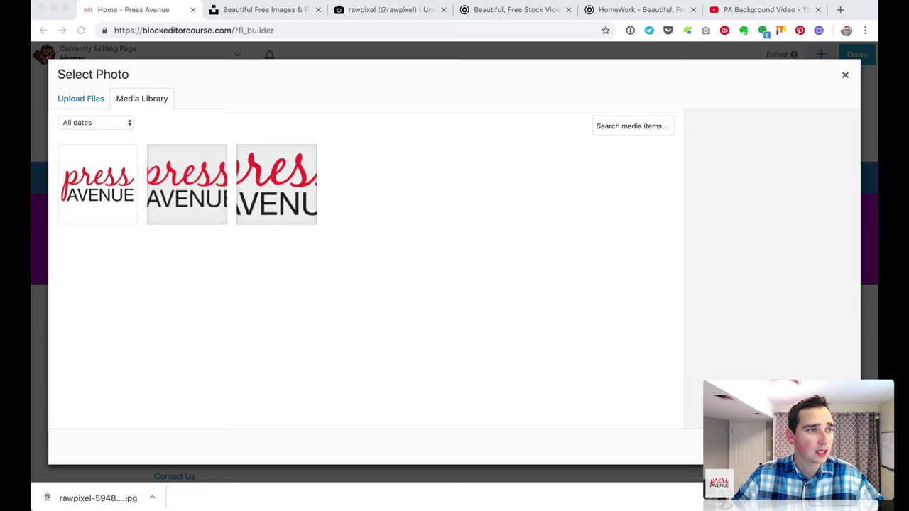
{"action": "left_click_drag", "start_coordinate": [901, 213], "coordinate": [461, 211]}
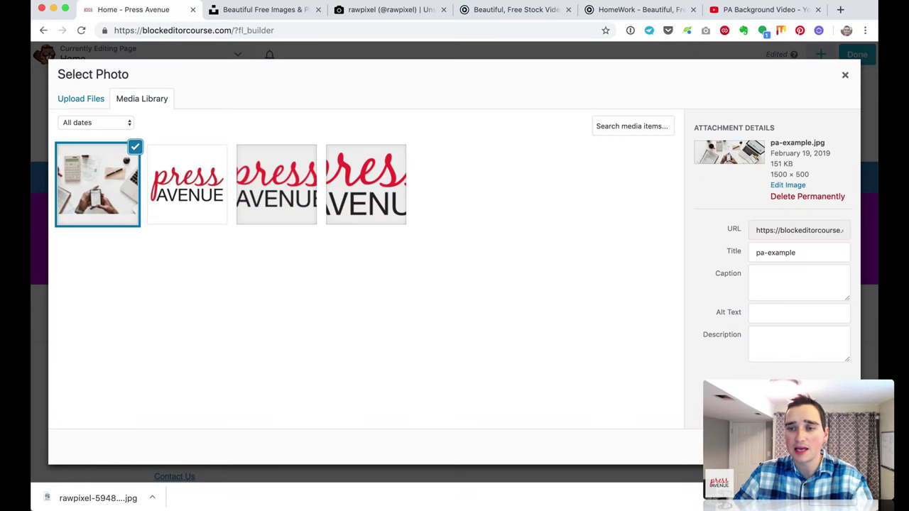
{"action": "left_click", "coordinate": [809, 446]}
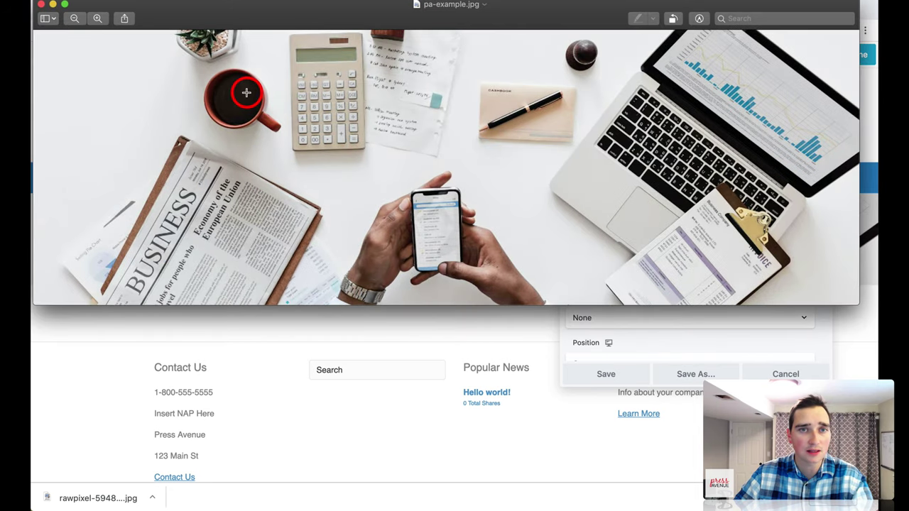
{"action": "left_click_drag", "start_coordinate": [337, 10], "coordinate": [361, 78]}
{"action": "key", "text": "super+w"}
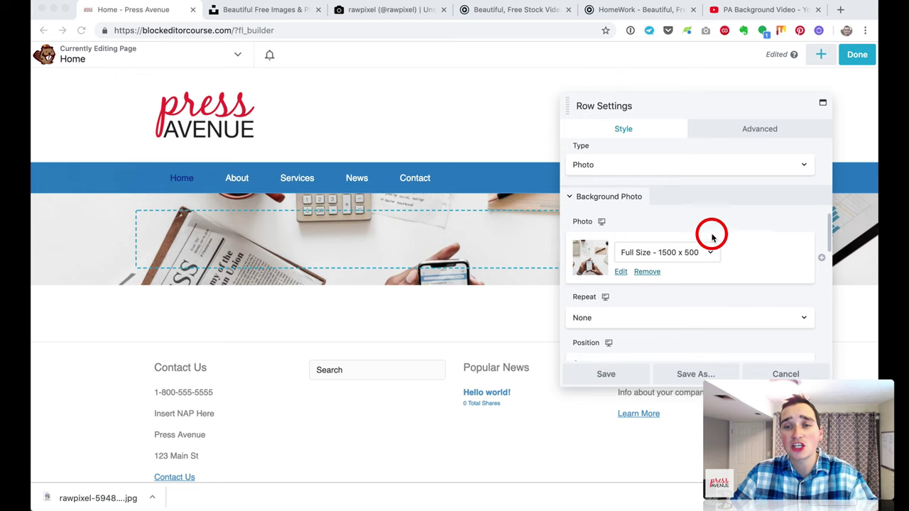
Step: Change the row's background Type to Video and move to the Unsplash tab
{"action": "scroll", "coordinate": [712, 234], "scroll_direction": "down", "scroll_amount": 1}
{"action": "scroll", "coordinate": [712, 236], "scroll_direction": "up", "scroll_amount": 3}
{"action": "left_click", "coordinate": [660, 216]}
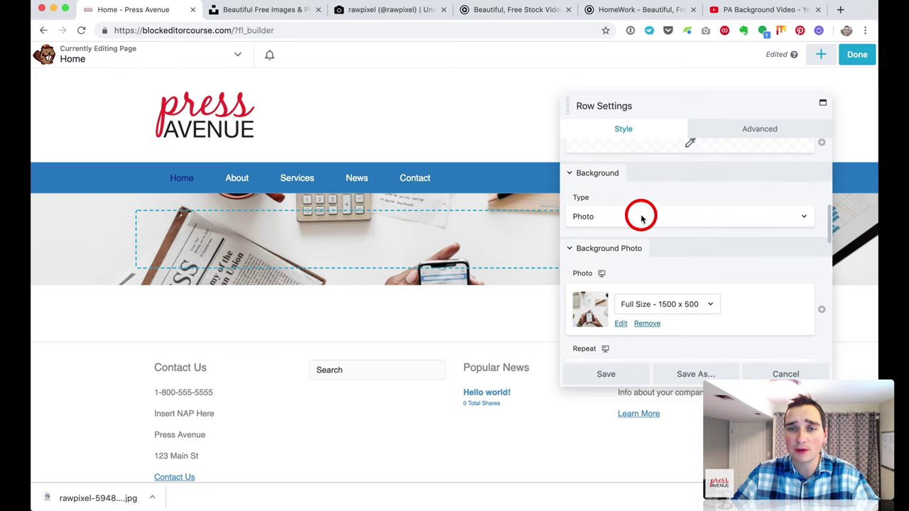
{"action": "left_click", "coordinate": [645, 216]}
{"action": "left_click", "coordinate": [649, 226]}
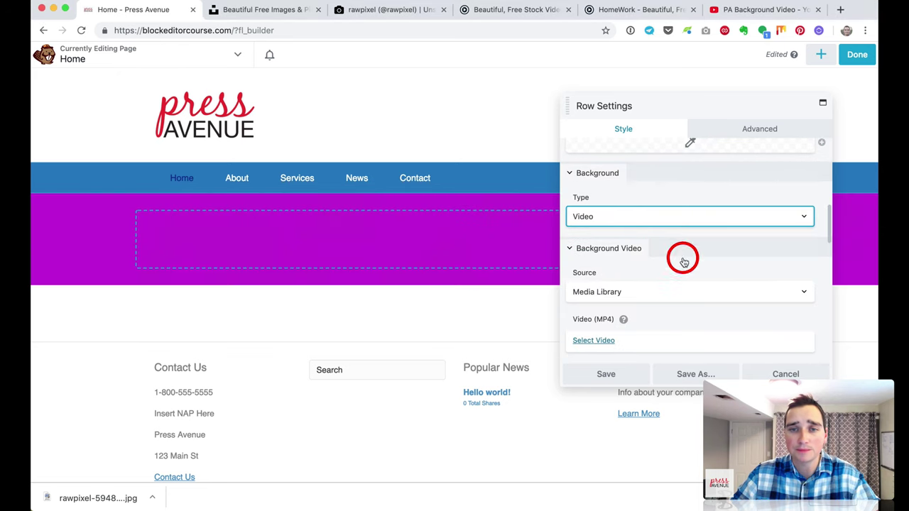
{"action": "mouse_move", "coordinate": [524, 210]}
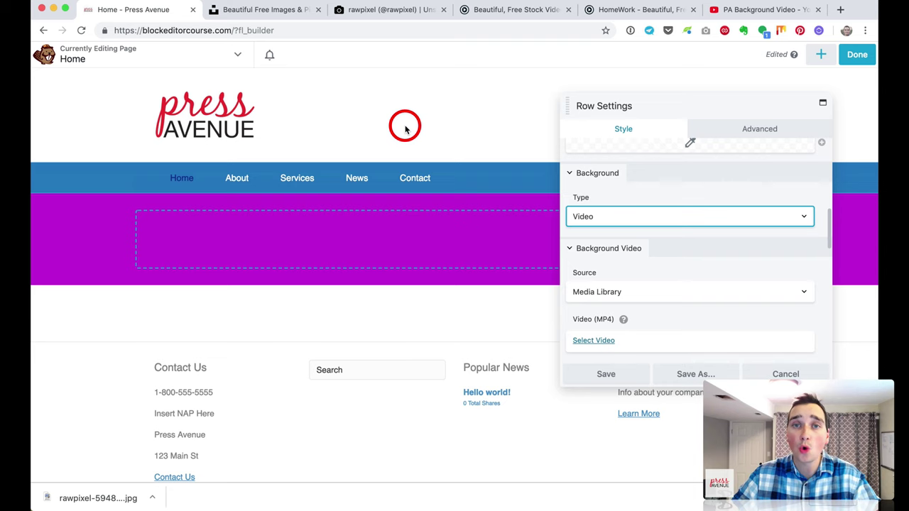
{"action": "left_click", "coordinate": [272, 11]}
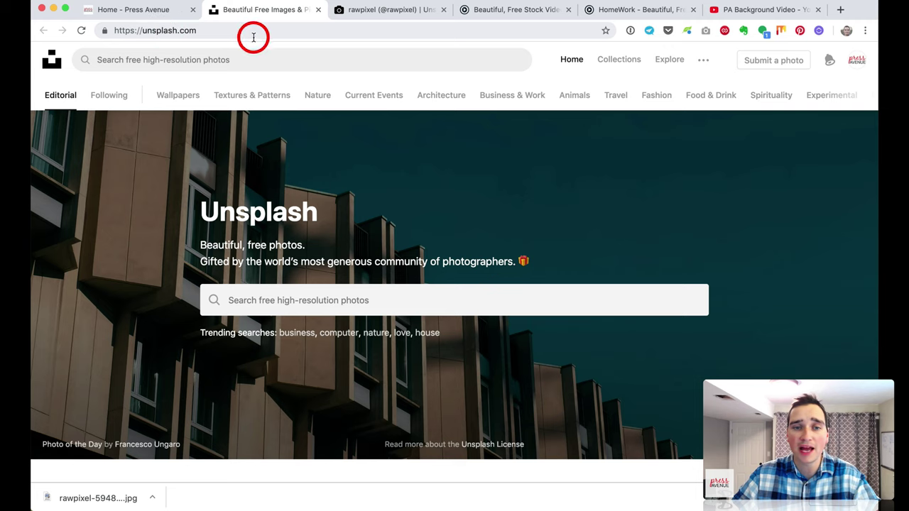
Step: Search Unsplash for 'business' photos and scroll through the results
{"action": "left_click", "coordinate": [295, 298]}
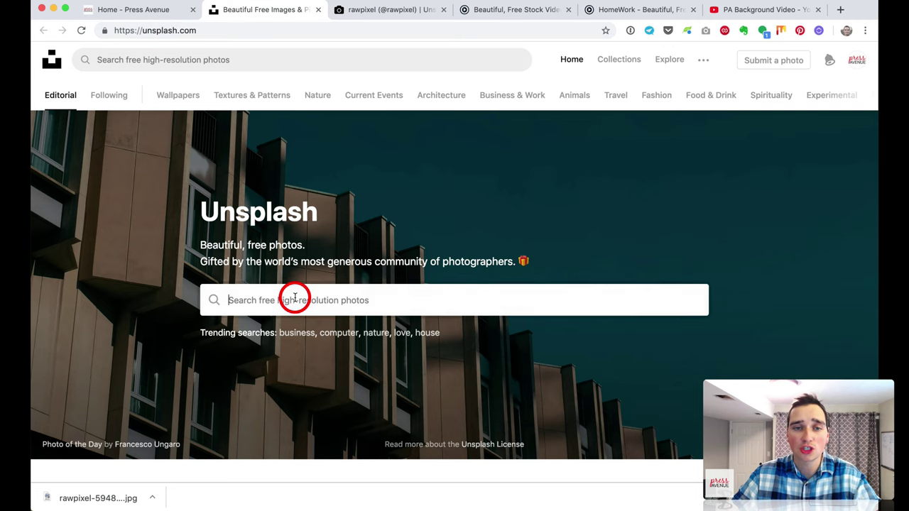
{"action": "type", "text": "business"}
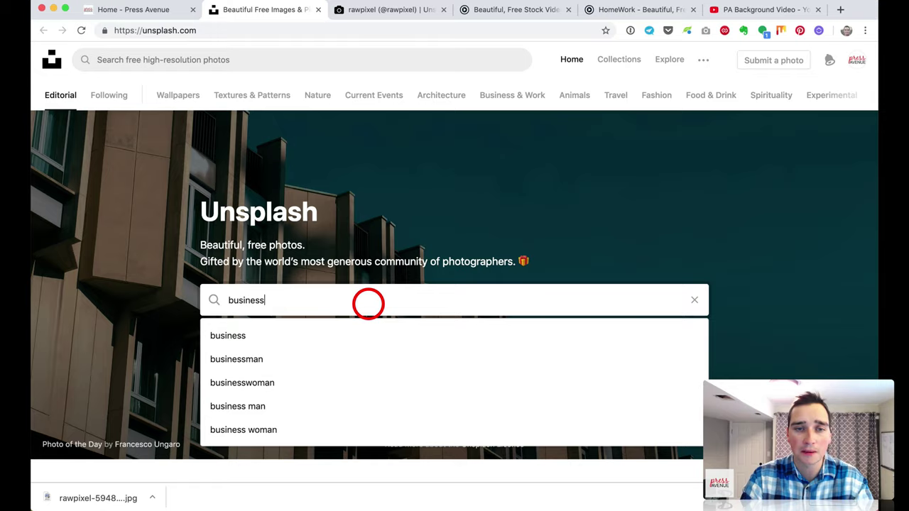
{"action": "key", "text": "Return"}
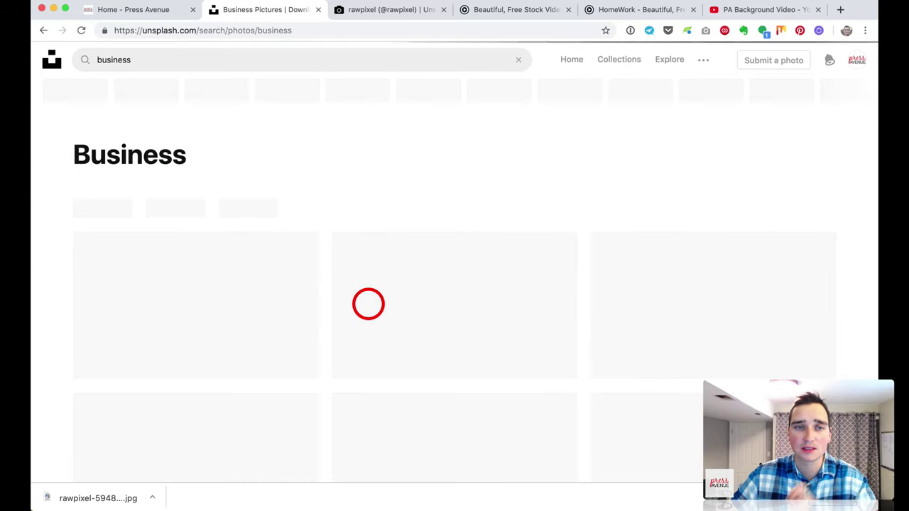
{"action": "scroll", "coordinate": [426, 251], "scroll_direction": "down", "scroll_amount": 5}
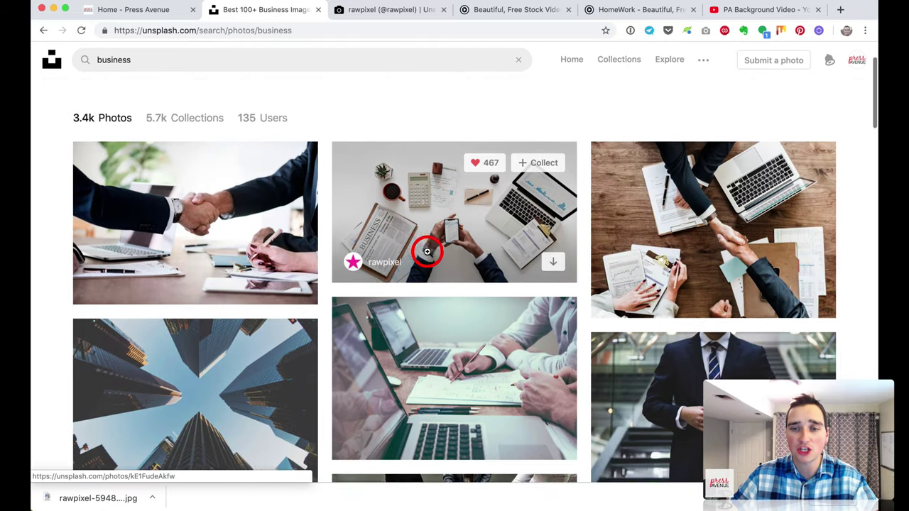
{"action": "scroll", "coordinate": [427, 252], "scroll_direction": "down", "scroll_amount": 20}
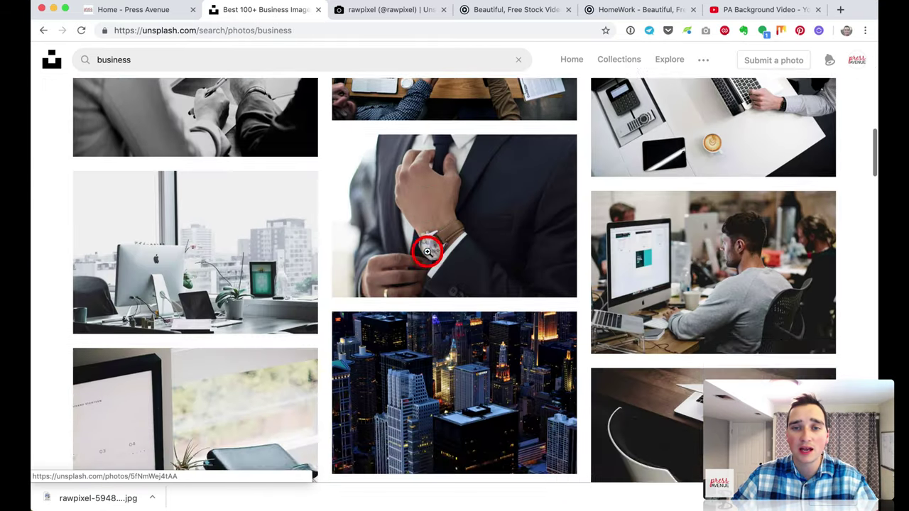
{"action": "scroll", "coordinate": [427, 251], "scroll_direction": "down", "scroll_amount": 10}
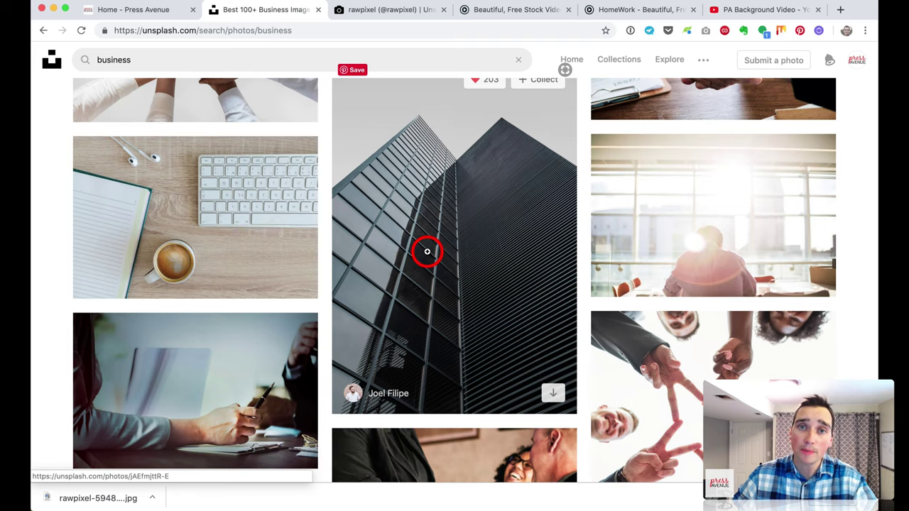
{"action": "scroll", "coordinate": [508, 252], "scroll_direction": "up", "scroll_amount": 15}
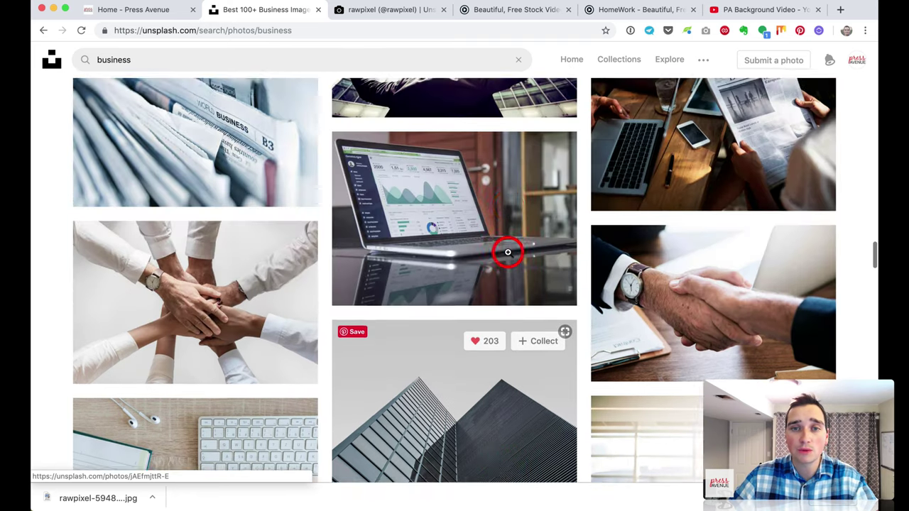
{"action": "scroll", "coordinate": [430, 207], "scroll_direction": "up", "scroll_amount": 2}
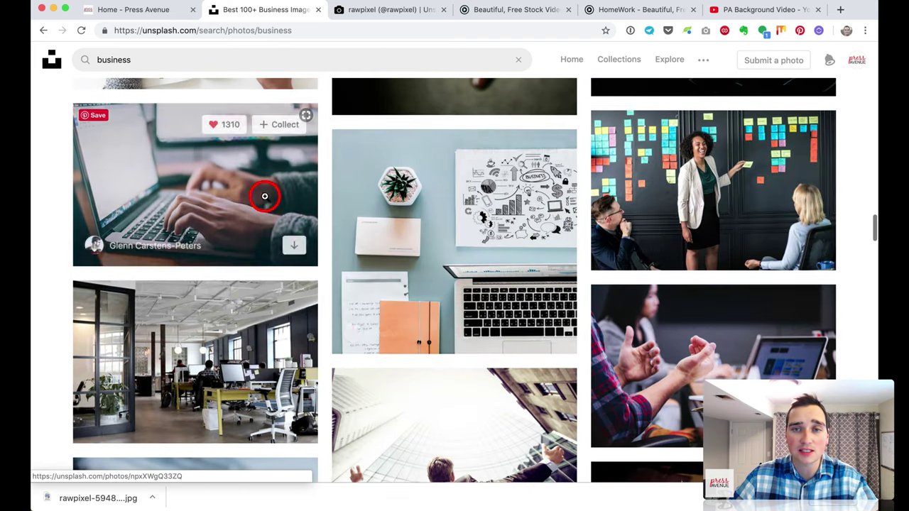
Step: Download the photo of the woman at the sticky-note wall, then go to the Coverr tab
{"action": "left_click", "coordinate": [653, 196]}
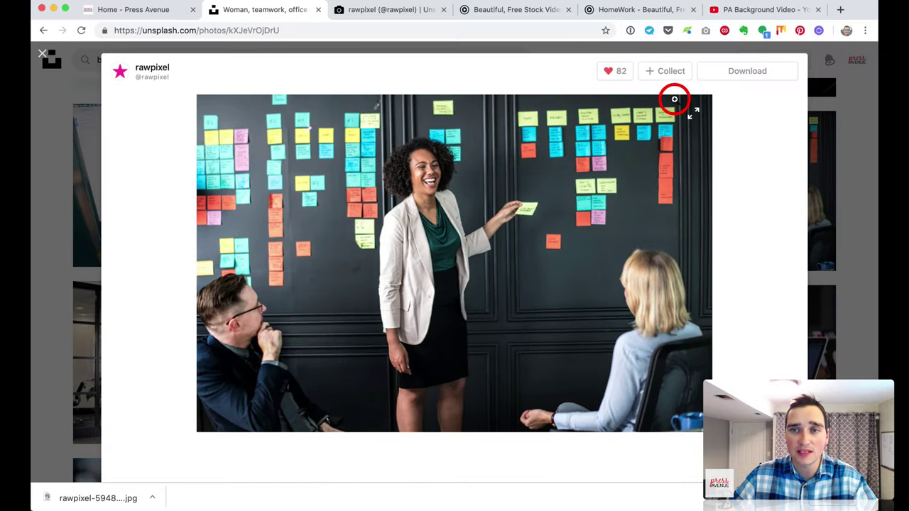
{"action": "left_click", "coordinate": [751, 70]}
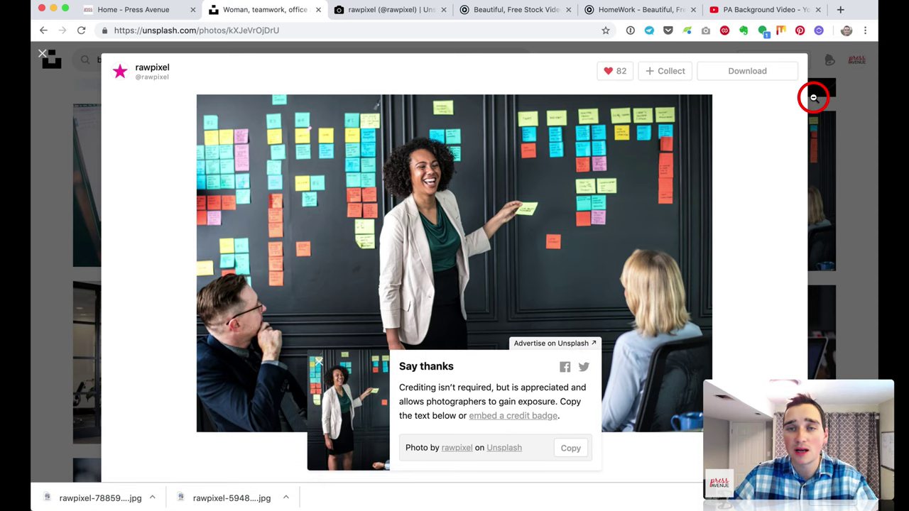
{"action": "left_click", "coordinate": [506, 15]}
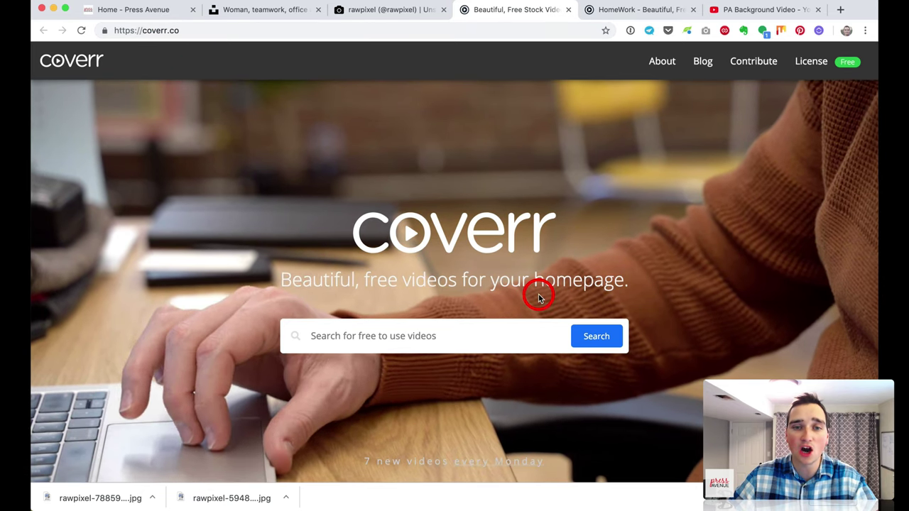
Step: Look over Coverr's HomeWork video page, then view the PA Background Video on YouTube
{"action": "scroll", "coordinate": [537, 294], "scroll_direction": "down", "scroll_amount": 2}
{"action": "scroll", "coordinate": [538, 294], "scroll_direction": "up", "scroll_amount": 2}
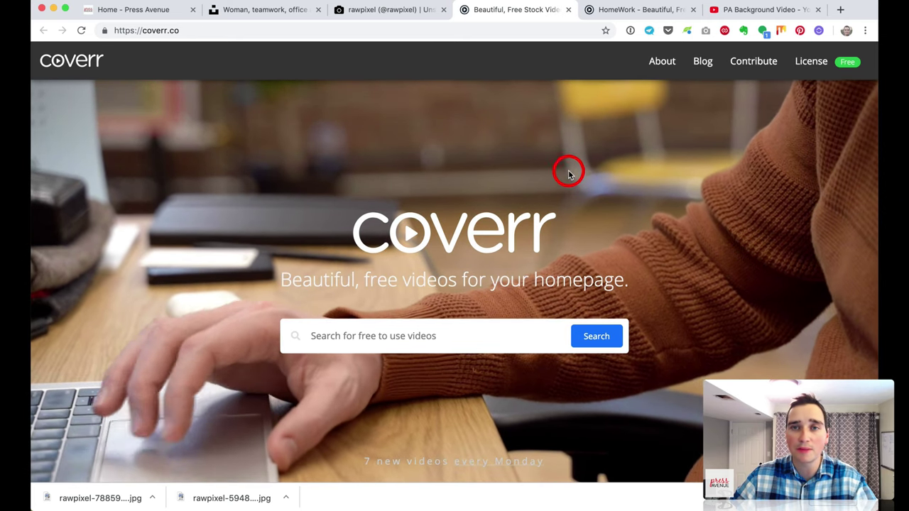
{"action": "left_click", "coordinate": [615, 9]}
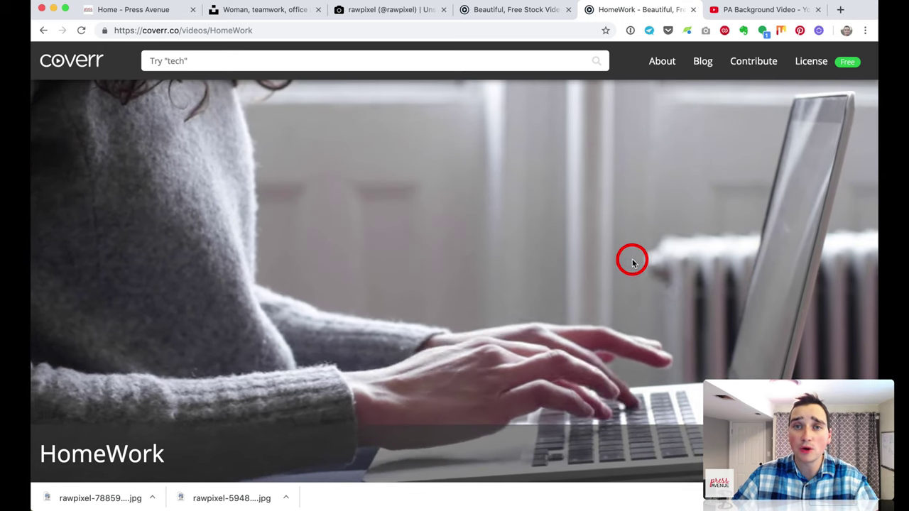
{"action": "left_click", "coordinate": [741, 10]}
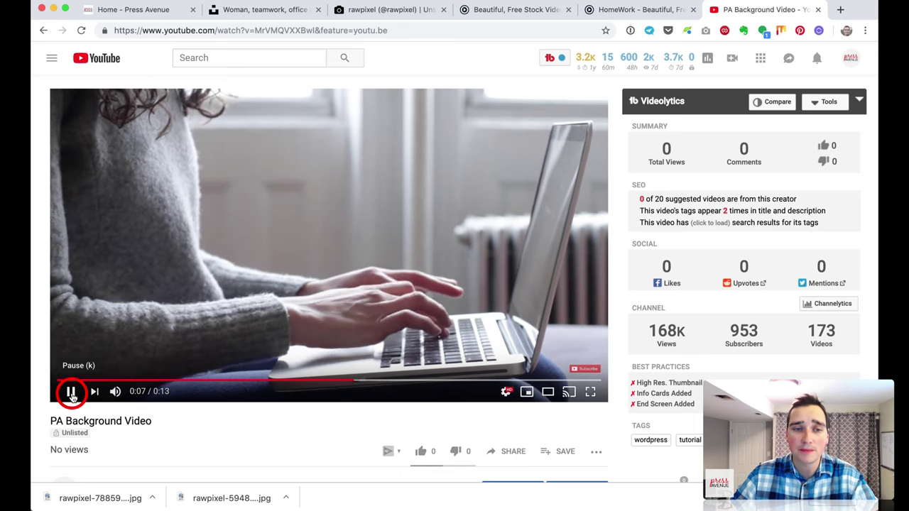
Step: Pause the PA Background Video, copy its youtu.be share link, and return to 'Home - Press Avenue'
{"action": "left_click", "coordinate": [71, 392]}
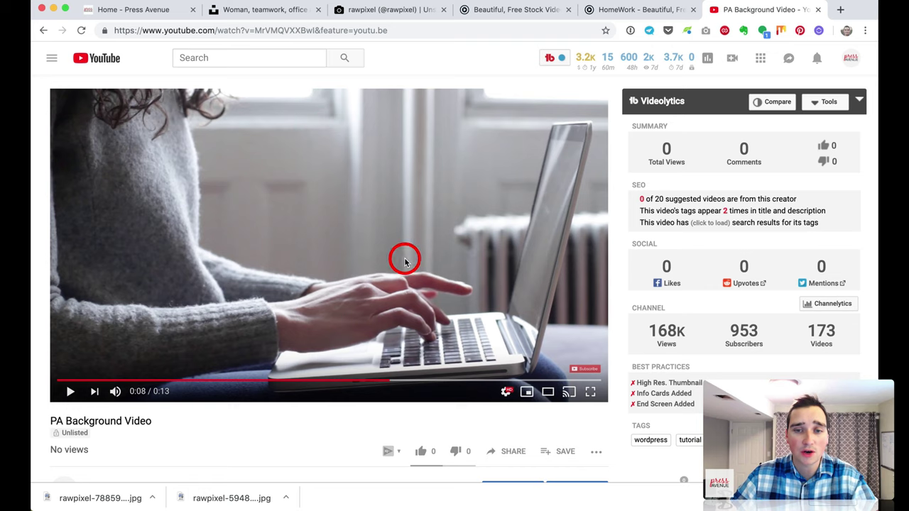
{"action": "left_click", "coordinate": [512, 453]}
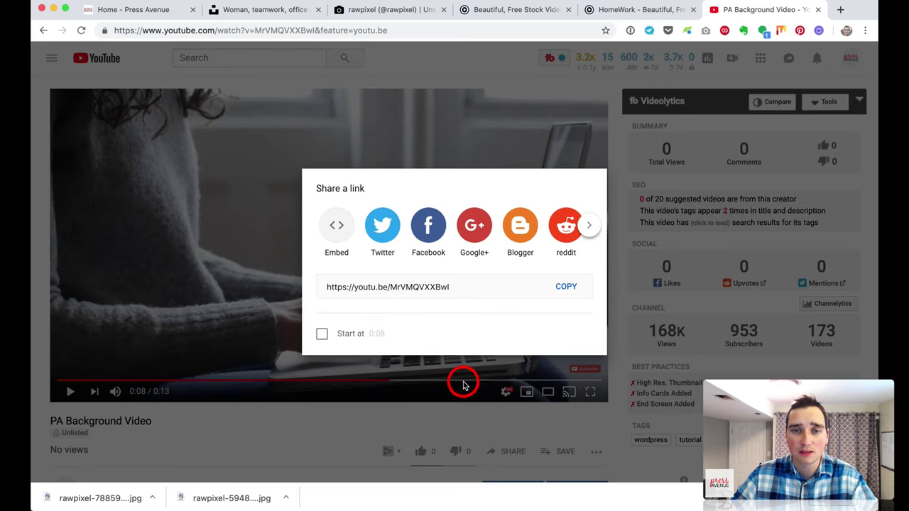
{"action": "left_click", "coordinate": [568, 284]}
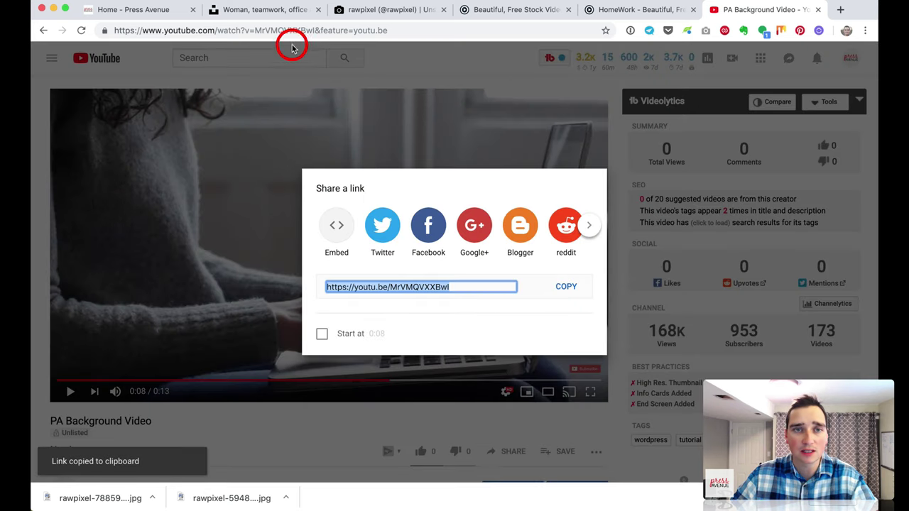
{"action": "left_click", "coordinate": [174, 16]}
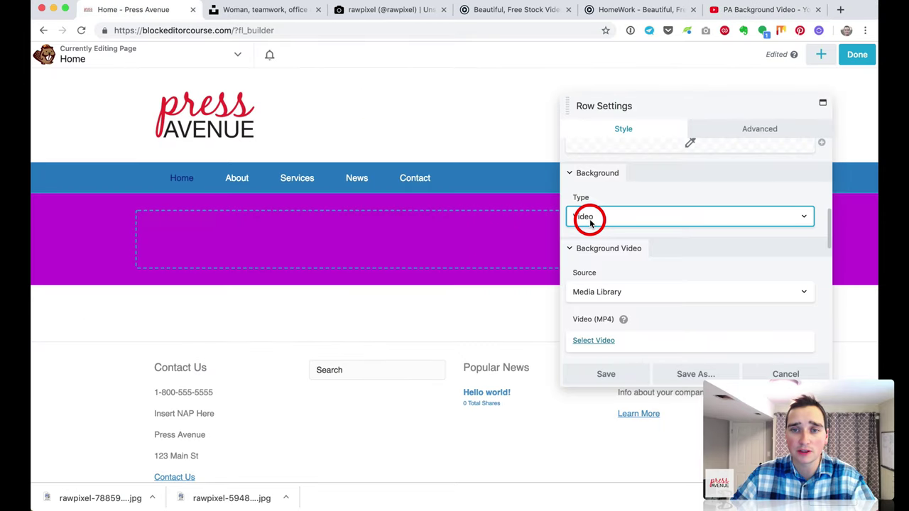
Step: Set the hero row's background video source to YouTube or Vimeo with the copied URL, and save
{"action": "scroll", "coordinate": [686, 270], "scroll_direction": "down", "scroll_amount": 2}
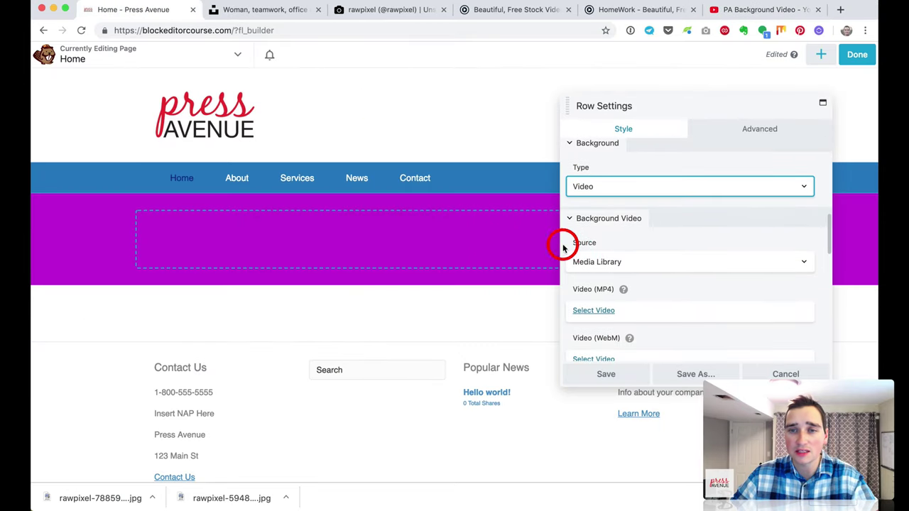
{"action": "scroll", "coordinate": [612, 255], "scroll_direction": "down", "scroll_amount": 2}
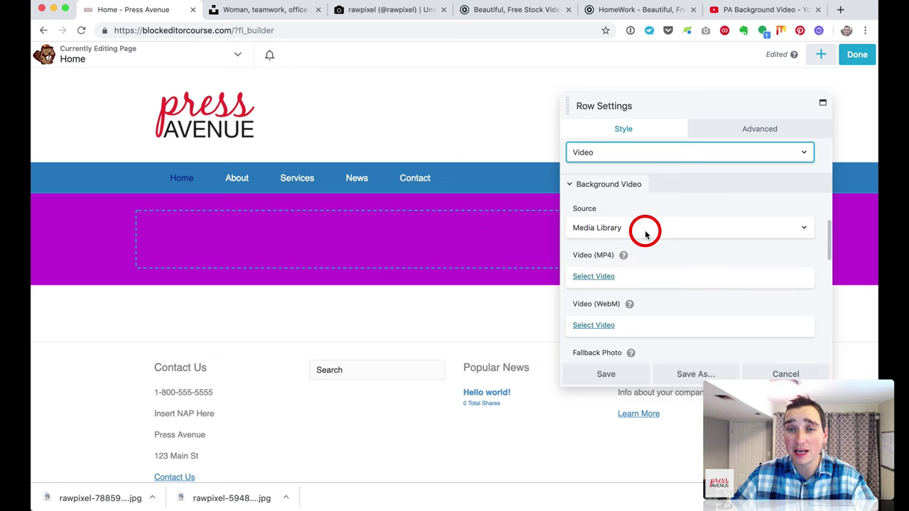
{"action": "left_click", "coordinate": [648, 228]}
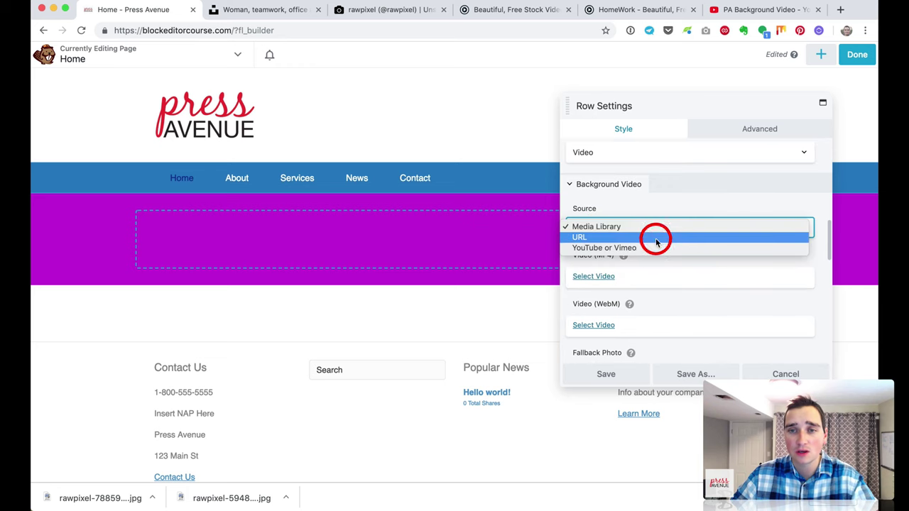
{"action": "left_click", "coordinate": [657, 248]}
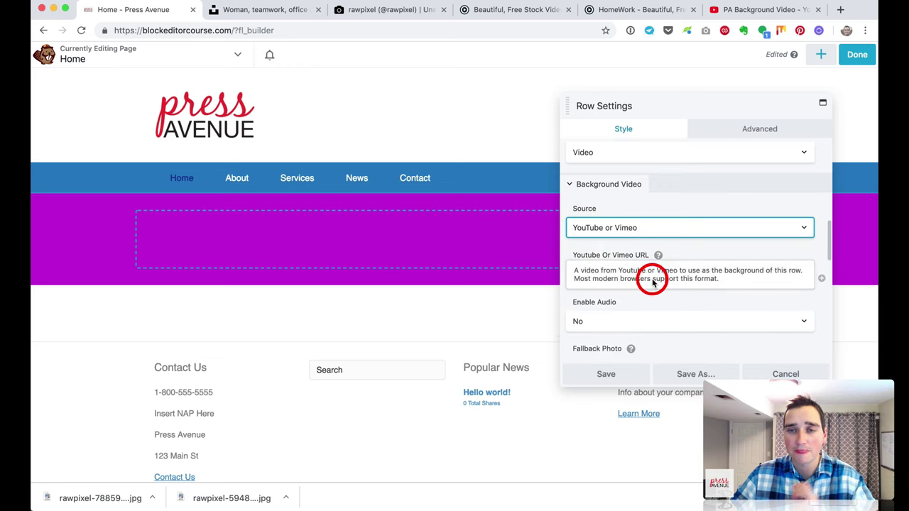
{"action": "left_click", "coordinate": [603, 276]}
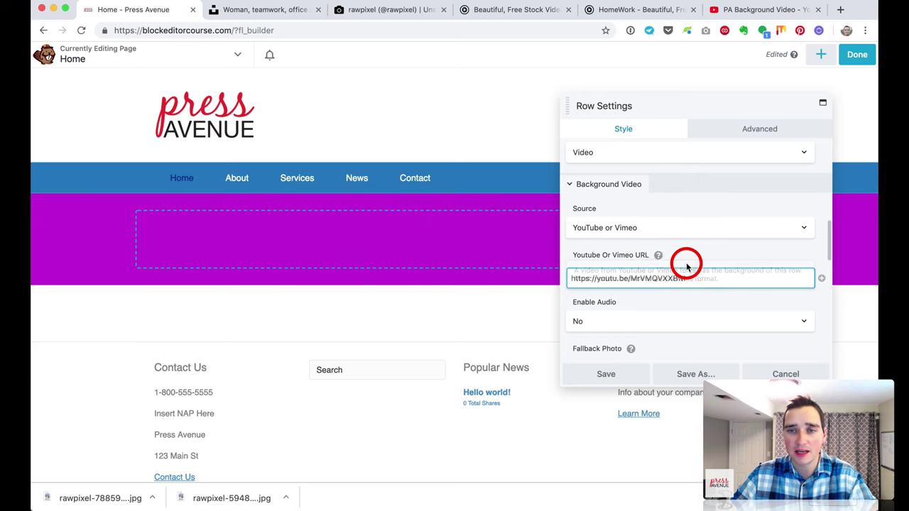
{"action": "scroll", "coordinate": [709, 255], "scroll_direction": "down", "scroll_amount": 2}
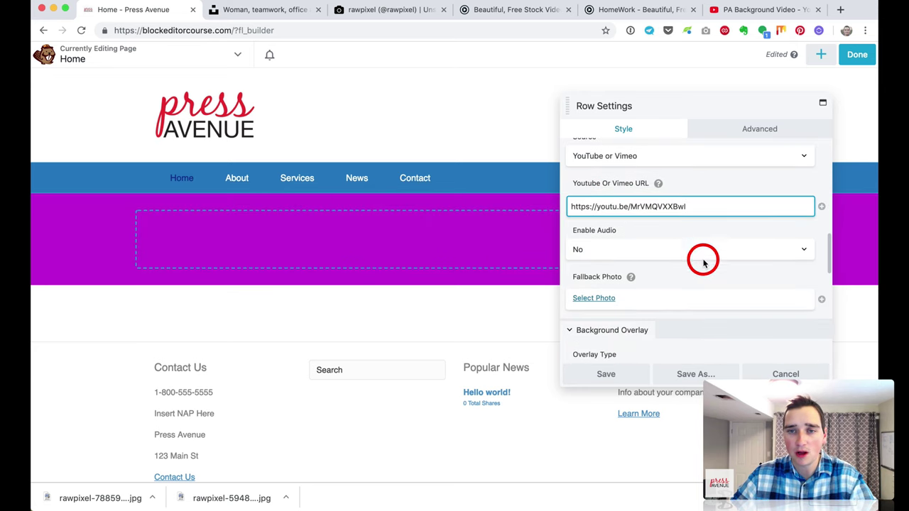
{"action": "scroll", "coordinate": [699, 260], "scroll_direction": "down", "scroll_amount": 2}
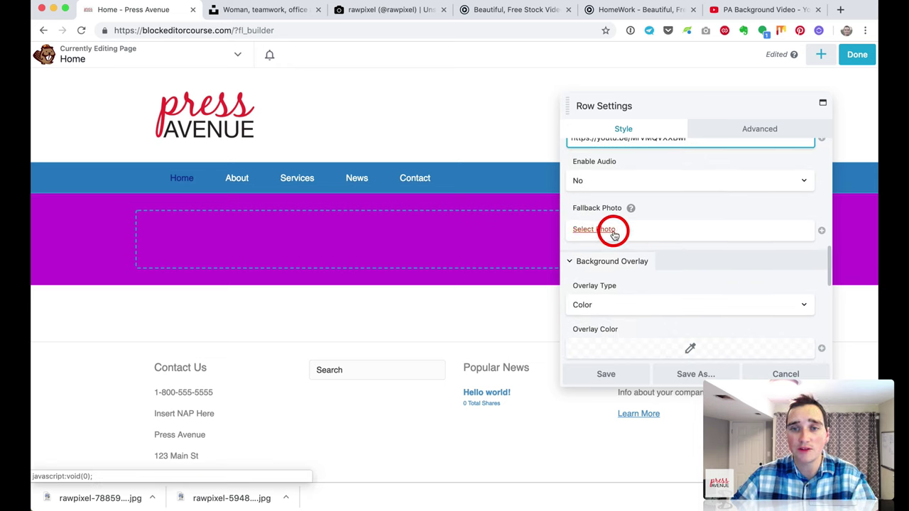
{"action": "scroll", "coordinate": [682, 257], "scroll_direction": "up", "scroll_amount": 5}
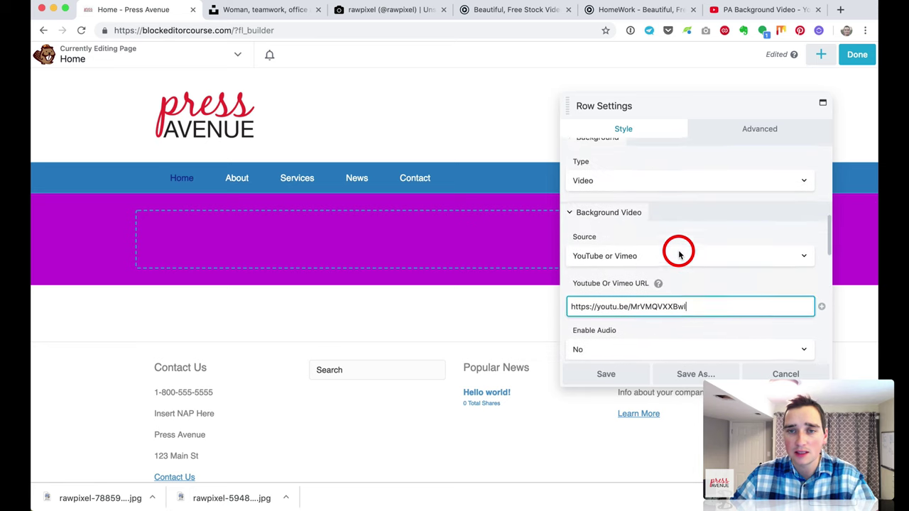
{"action": "scroll", "coordinate": [686, 262], "scroll_direction": "up", "scroll_amount": 1}
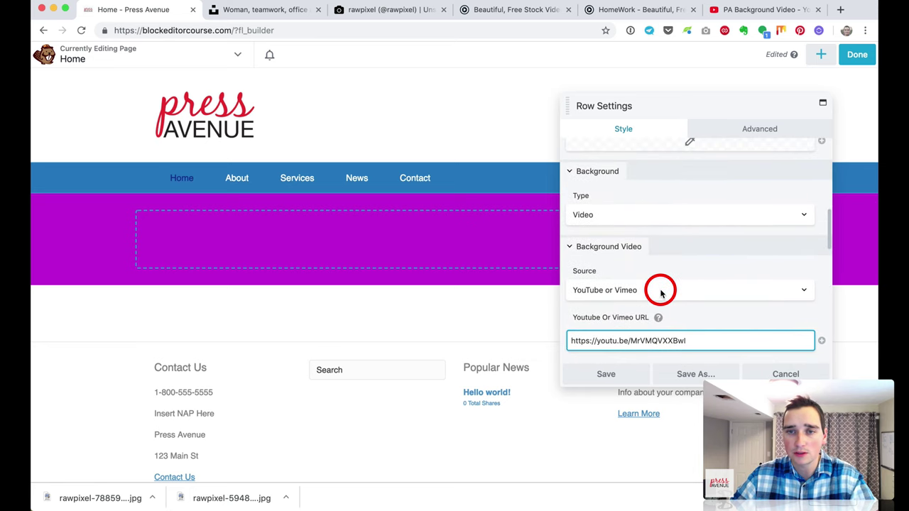
{"action": "scroll", "coordinate": [660, 292], "scroll_direction": "up", "scroll_amount": 4}
{"action": "scroll", "coordinate": [660, 290], "scroll_direction": "down", "scroll_amount": 3}
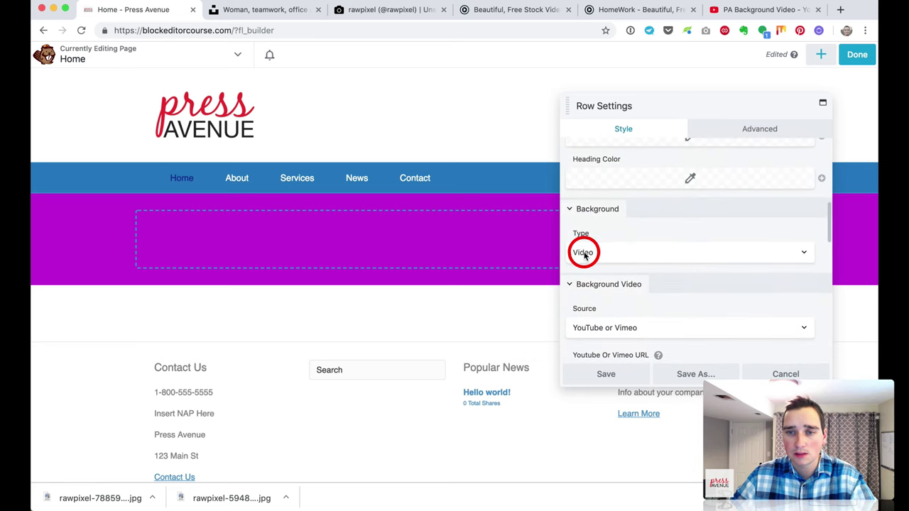
{"action": "left_click", "coordinate": [628, 374]}
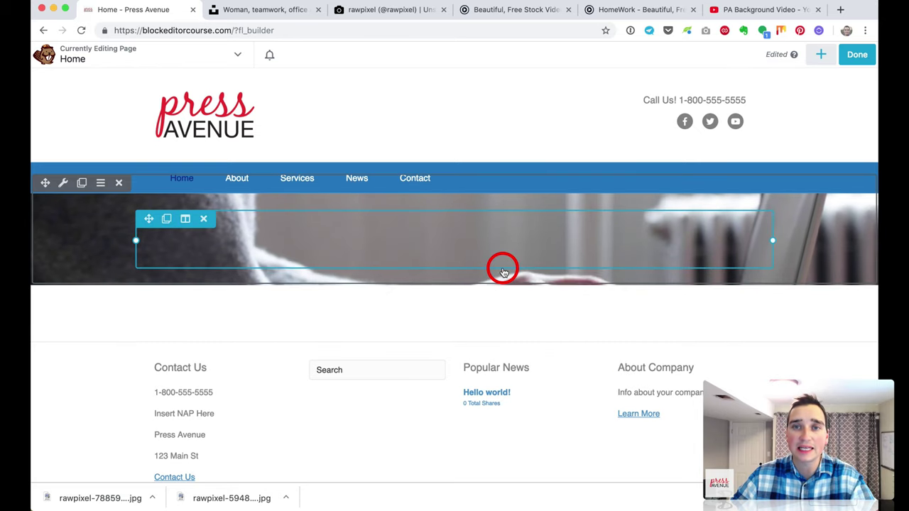
{"action": "left_click", "coordinate": [816, 64]}
Step: Drop a Heading module into the hero row reading 'Need a WordPress Business Website?'
{"action": "left_click", "coordinate": [693, 92]}
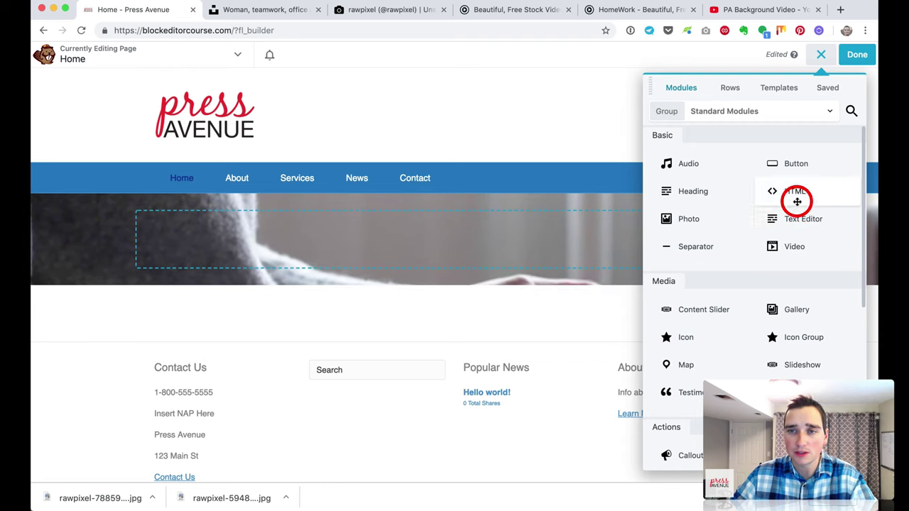
{"action": "left_click_drag", "start_coordinate": [715, 195], "coordinate": [431, 266]}
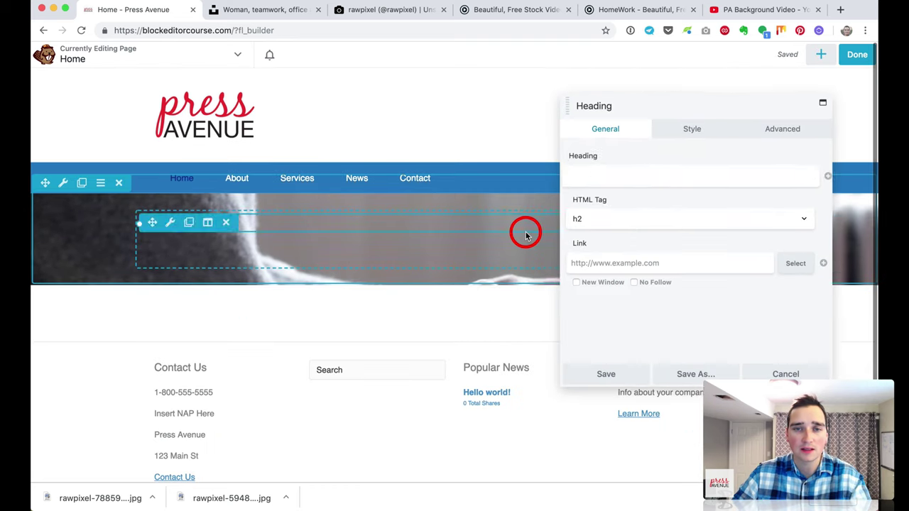
{"action": "type", "text": "Need"}
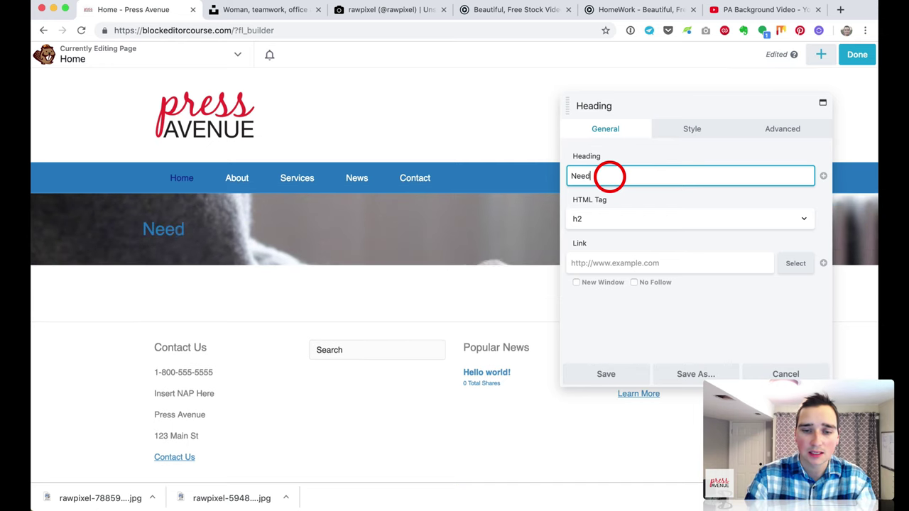
{"action": "type", "text": " a B"}
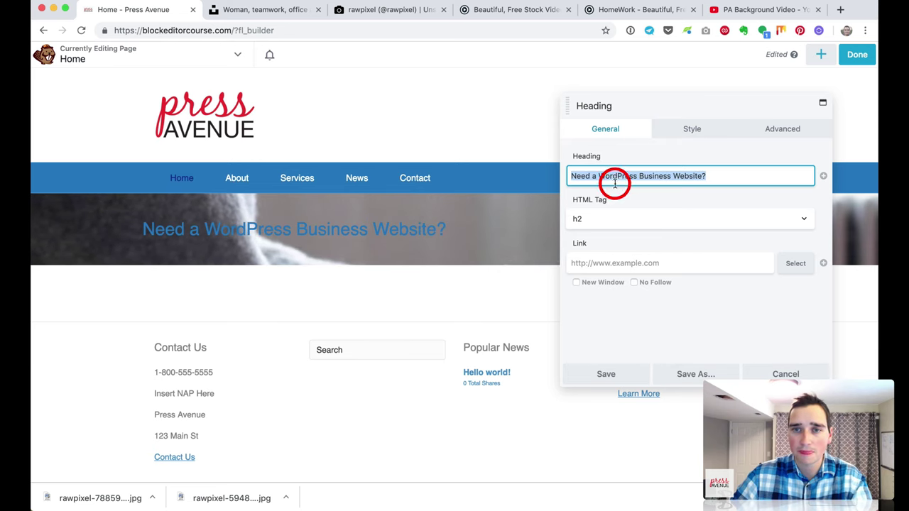
{"action": "left_click", "coordinate": [685, 131]}
Step: Make the heading text white and save white as a colour preset
{"action": "left_click", "coordinate": [674, 173]}
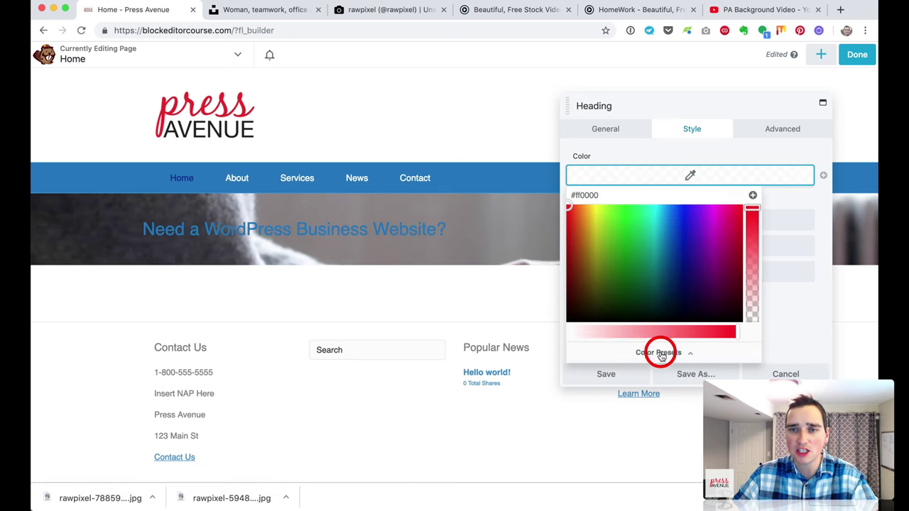
{"action": "left_click_drag", "start_coordinate": [622, 346], "coordinate": [560, 323]}
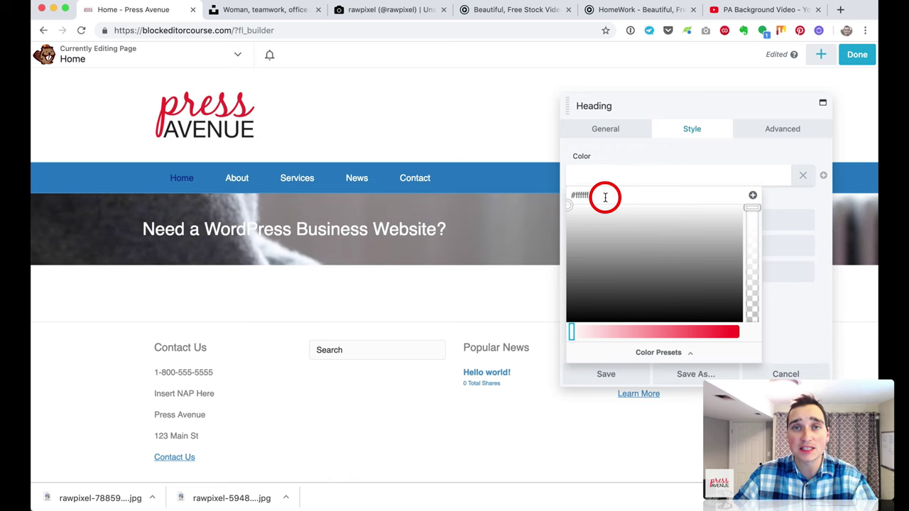
{"action": "left_click", "coordinate": [753, 197]}
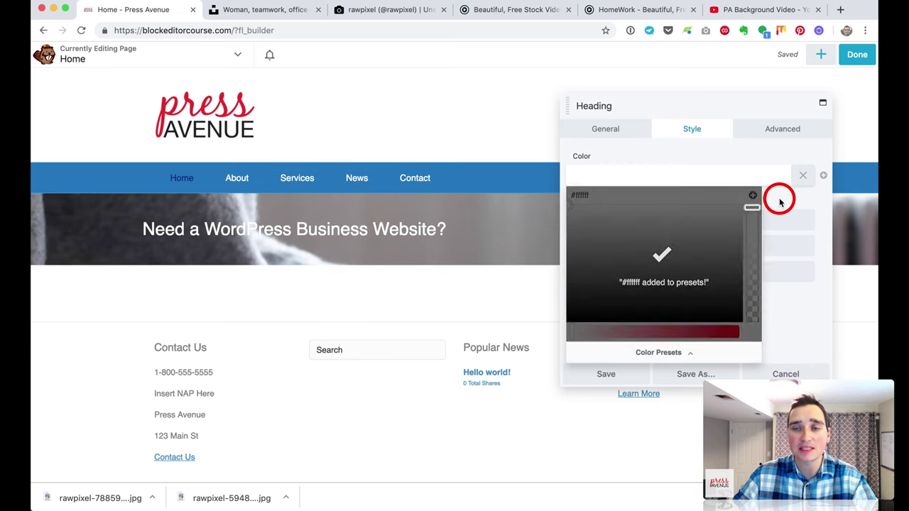
{"action": "left_click", "coordinate": [779, 202]}
{"action": "left_click", "coordinate": [603, 177]}
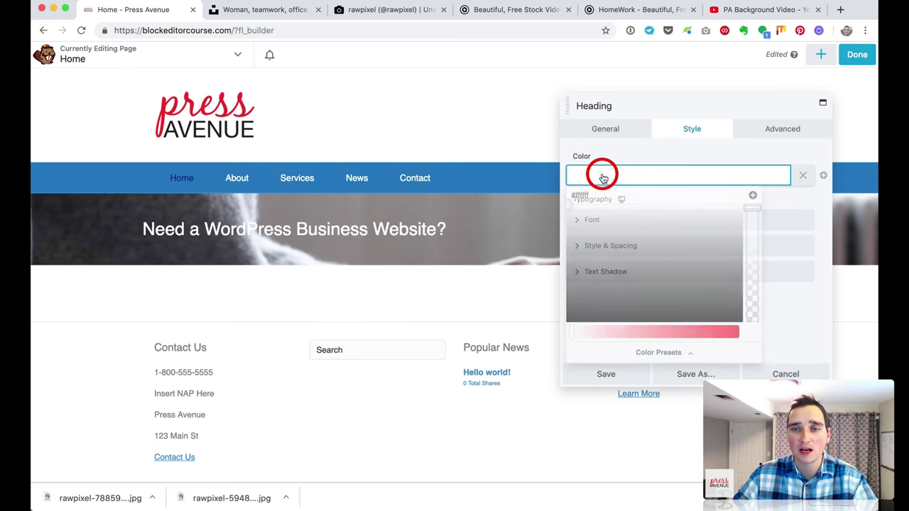
{"action": "left_click", "coordinate": [656, 355]}
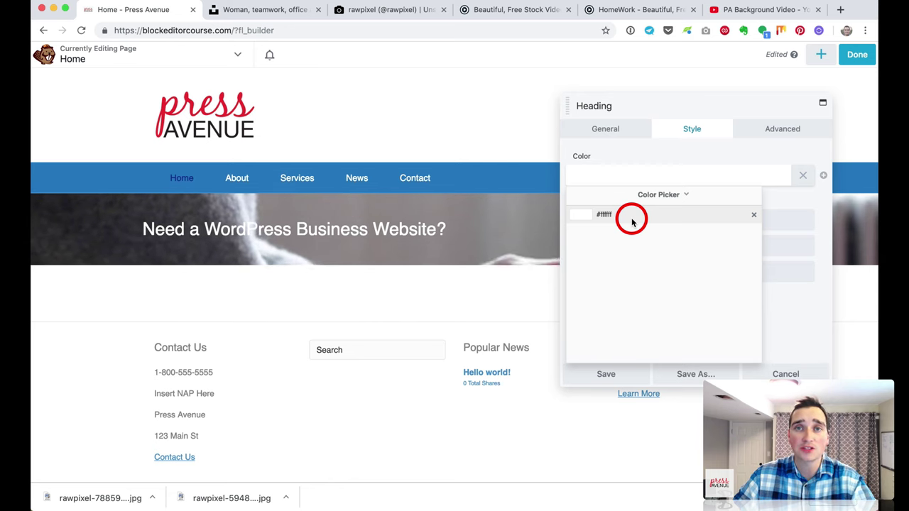
{"action": "left_click", "coordinate": [644, 195]}
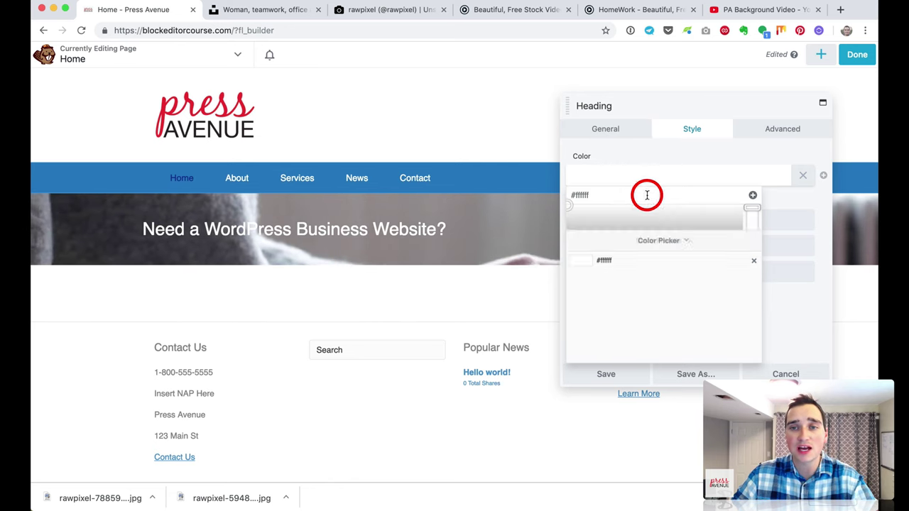
{"action": "left_click", "coordinate": [647, 152]}
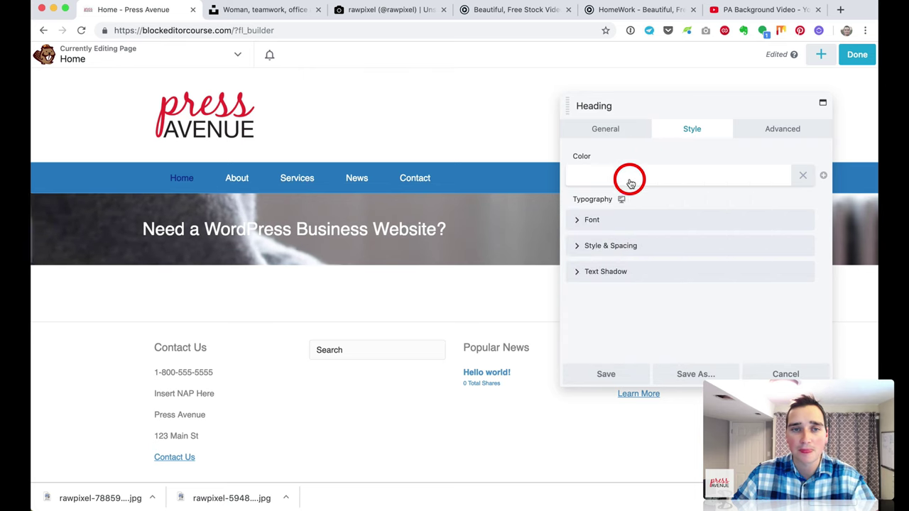
Step: Enlarge the heading font to 36 px, keep it left-aligned, and save the heading
{"action": "left_click", "coordinate": [614, 219]}
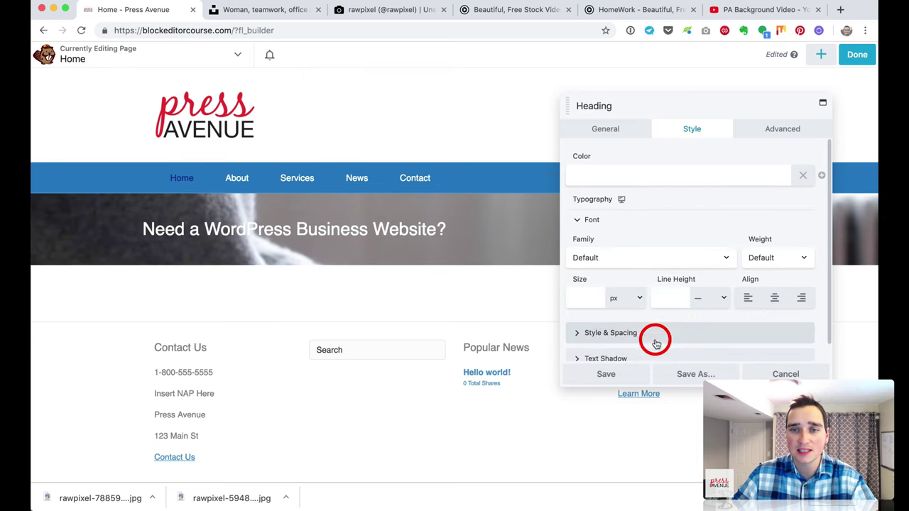
{"action": "left_click", "coordinate": [586, 300]}
{"action": "left_click_drag", "start_coordinate": [579, 321], "coordinate": [659, 323]}
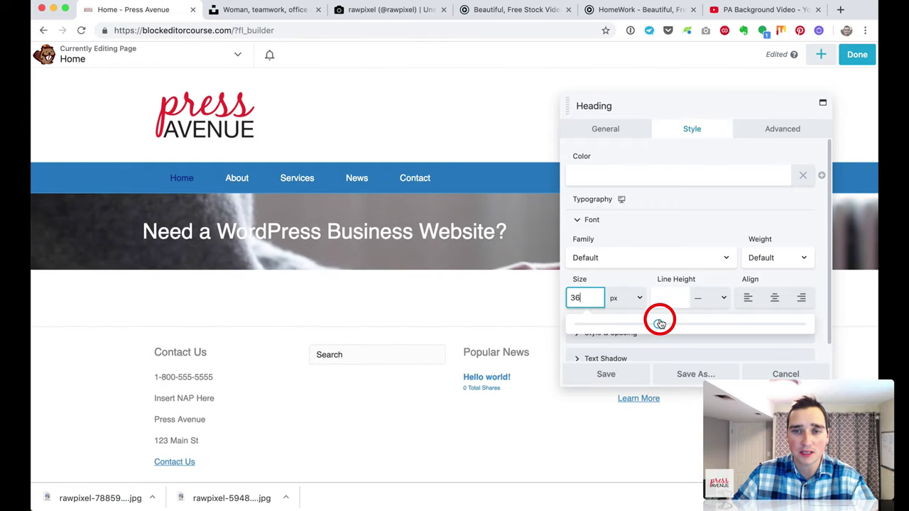
{"action": "left_click", "coordinate": [777, 300]}
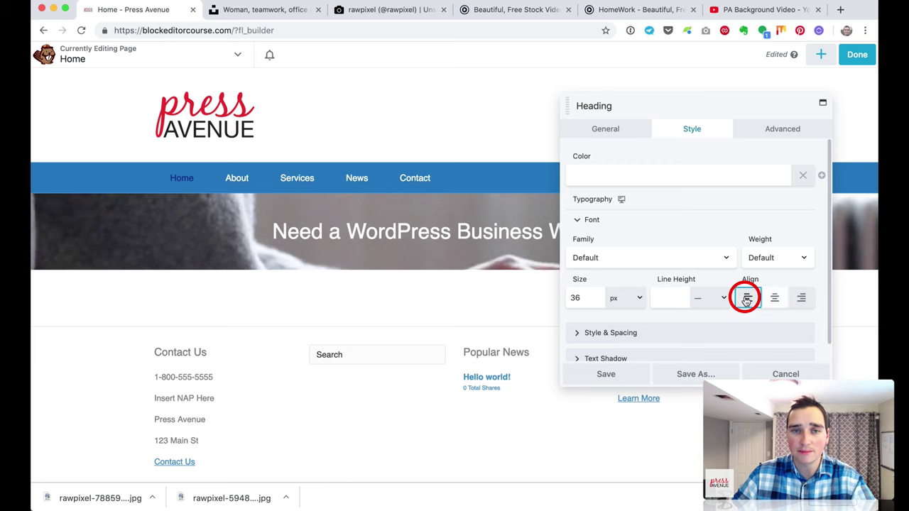
{"action": "left_click", "coordinate": [747, 299]}
{"action": "scroll", "coordinate": [646, 340], "scroll_direction": "down", "scroll_amount": 1}
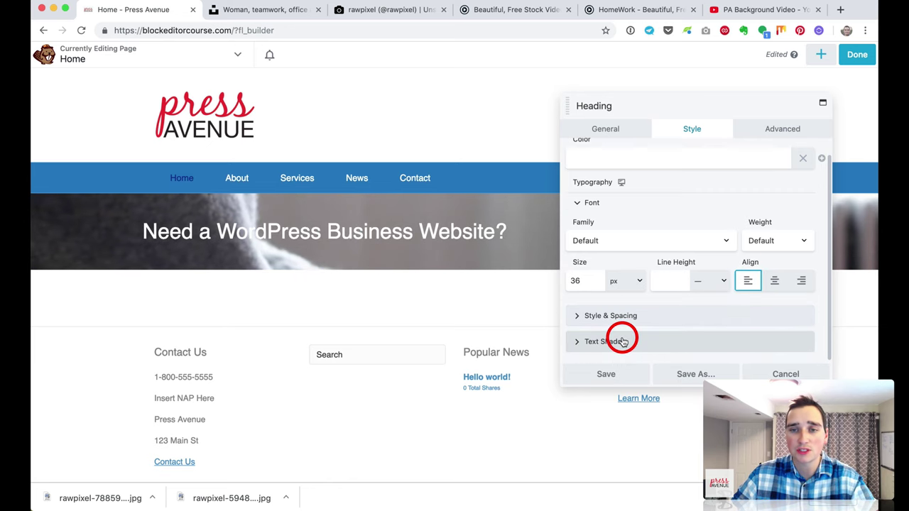
{"action": "left_click", "coordinate": [610, 376]}
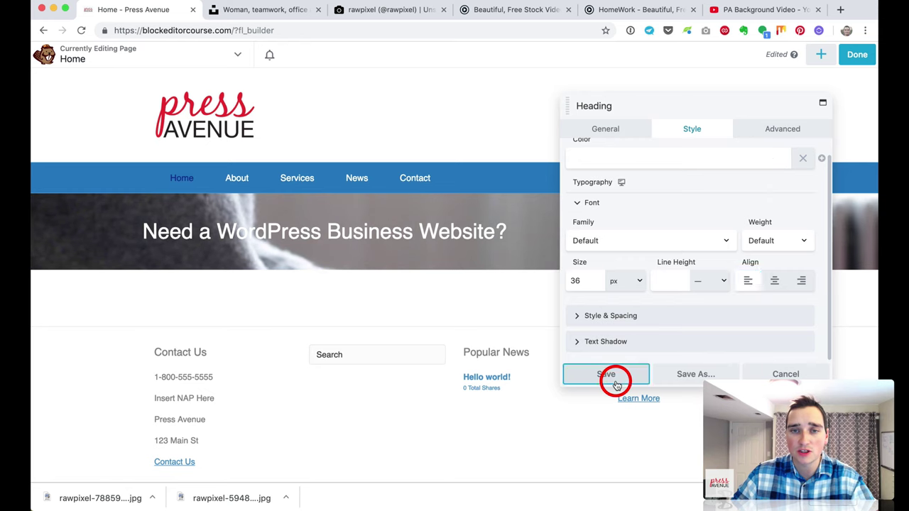
{"action": "left_click", "coordinate": [819, 58]}
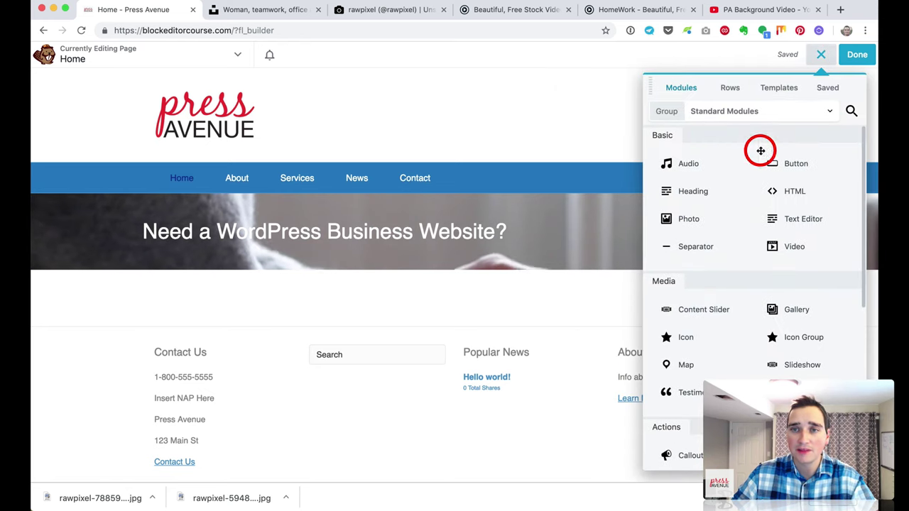
Step: Add an Icon module below the heading with the WordPress logo and 'Easy to use WordPress sites' text
{"action": "scroll", "coordinate": [811, 359], "scroll_direction": "down", "scroll_amount": 3}
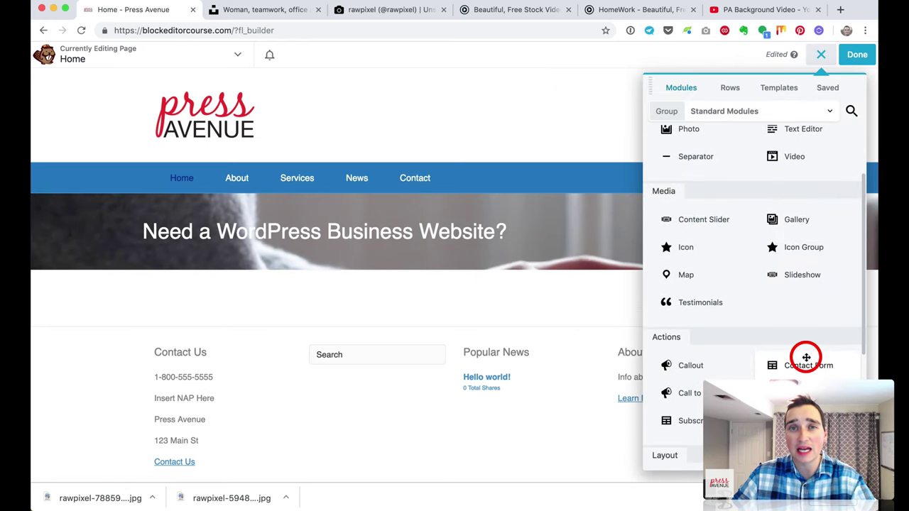
{"action": "left_click_drag", "start_coordinate": [698, 252], "coordinate": [489, 274]}
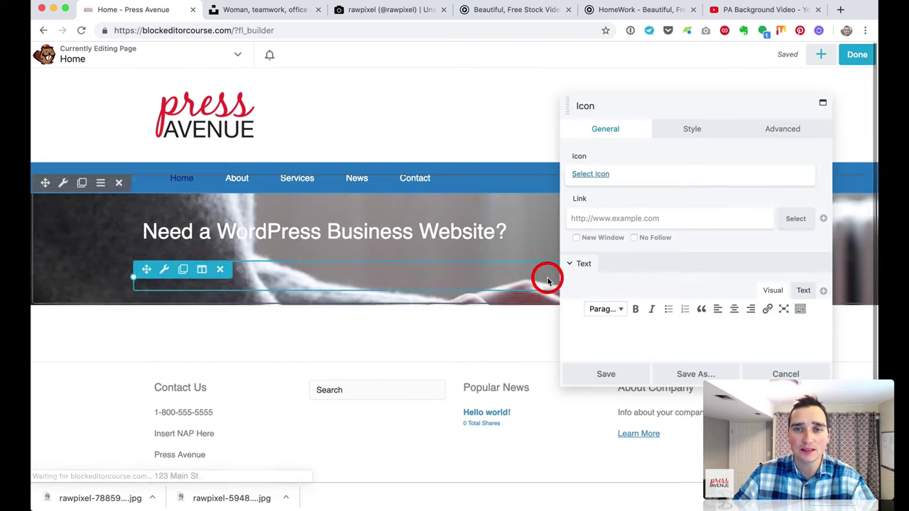
{"action": "left_click", "coordinate": [597, 175]}
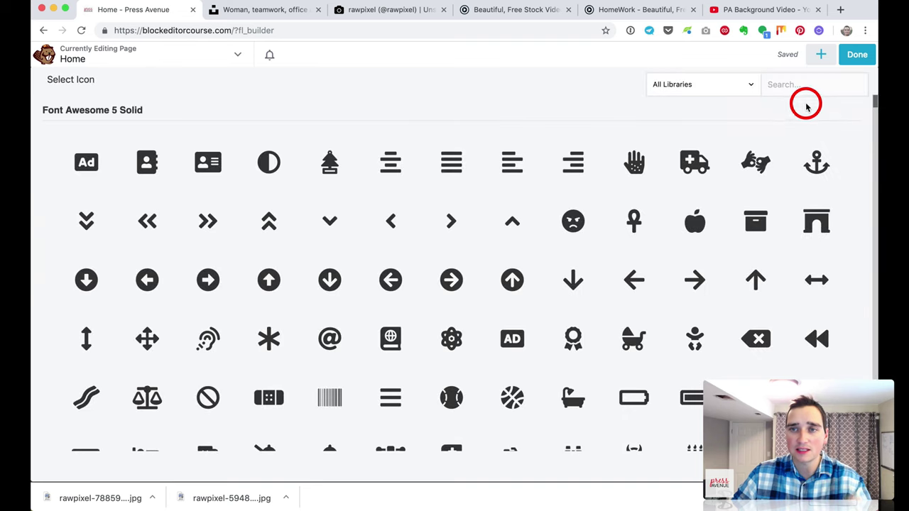
{"action": "type", "text": "wor"}
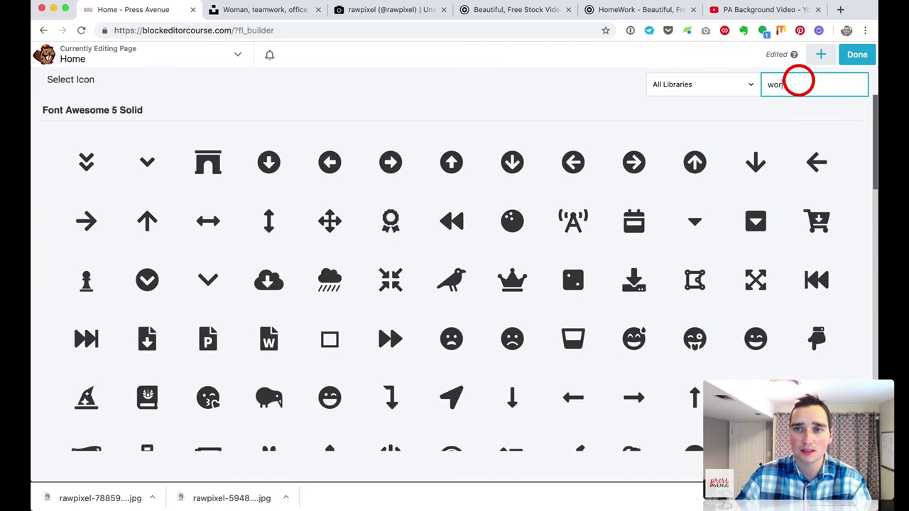
{"action": "type", "text": "dp"}
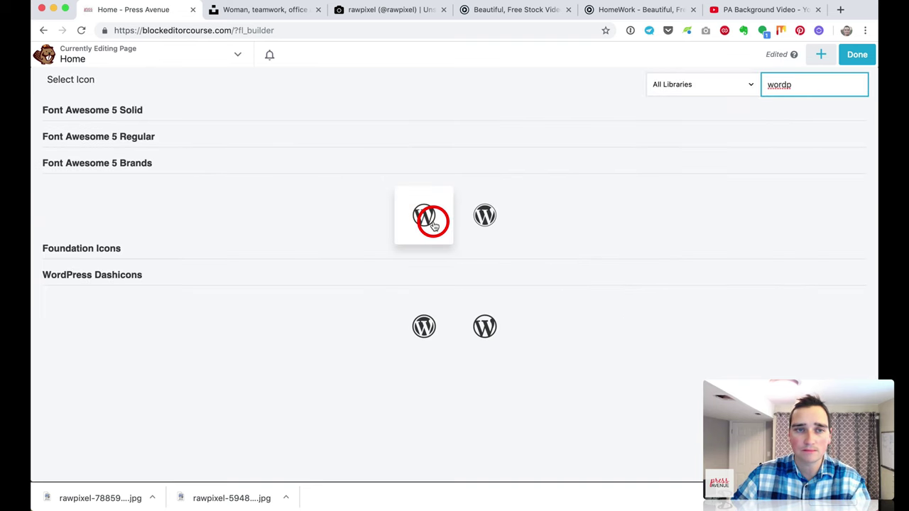
{"action": "left_click", "coordinate": [433, 223]}
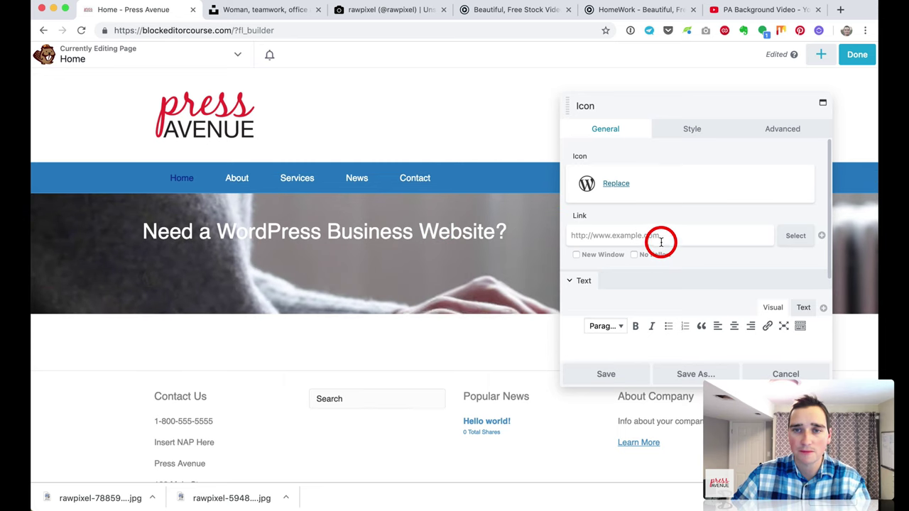
{"action": "scroll", "coordinate": [660, 242], "scroll_direction": "down", "scroll_amount": 1}
{"action": "scroll", "coordinate": [660, 249], "scroll_direction": "down", "scroll_amount": 2}
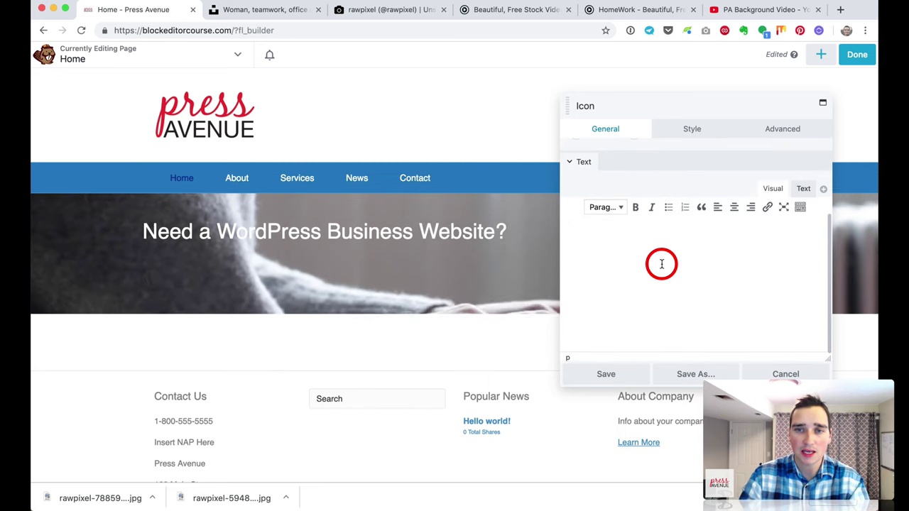
{"action": "type", "text": "Eas"}
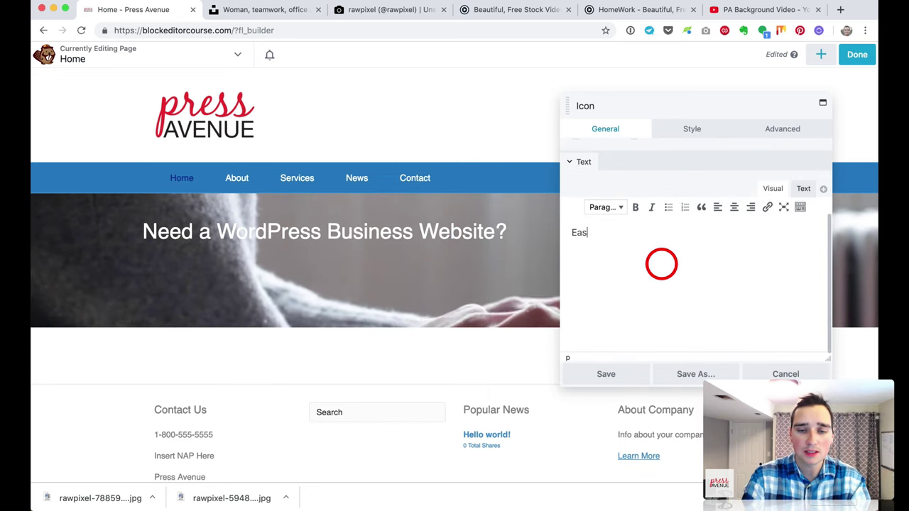
{"action": "type", "text": "y to use WordPress sites"}
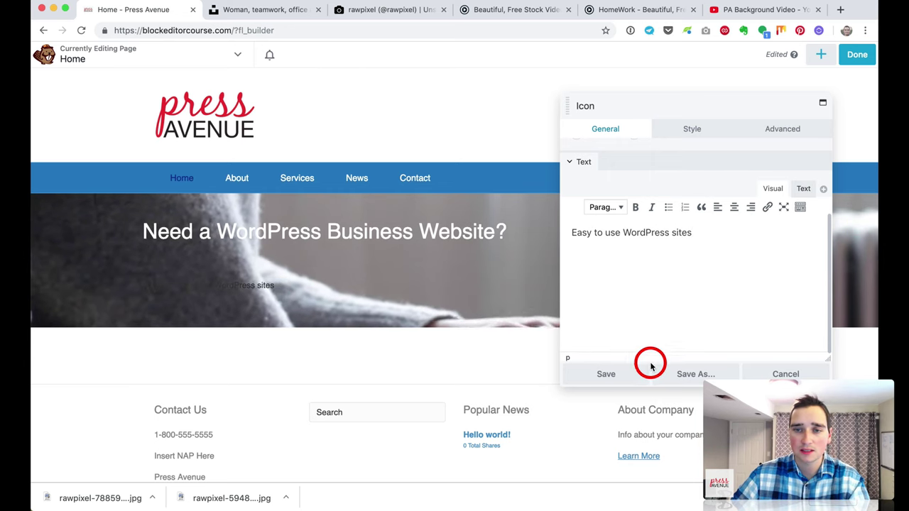
{"action": "left_click", "coordinate": [635, 373]}
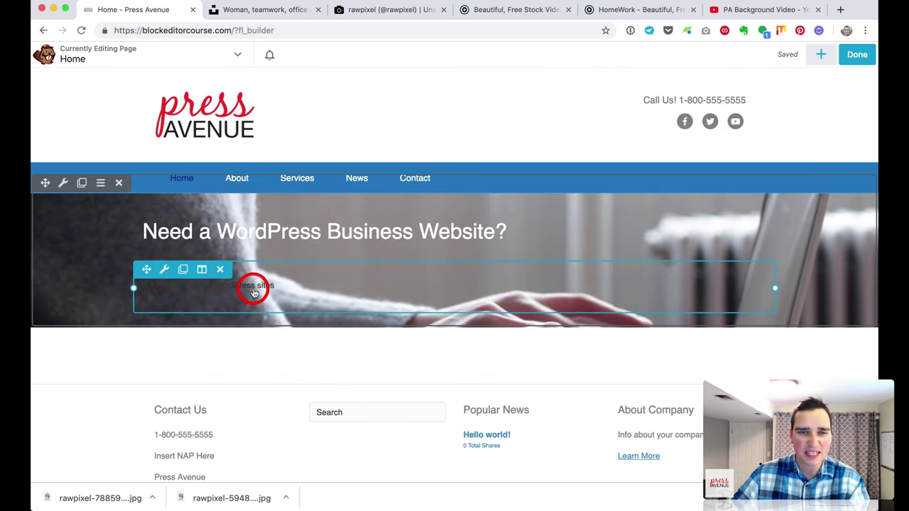
{"action": "left_click", "coordinate": [253, 291]}
Step: Set both the icon colour and the text colour to white #ffffff from the saved presets
{"action": "left_click", "coordinate": [677, 130]}
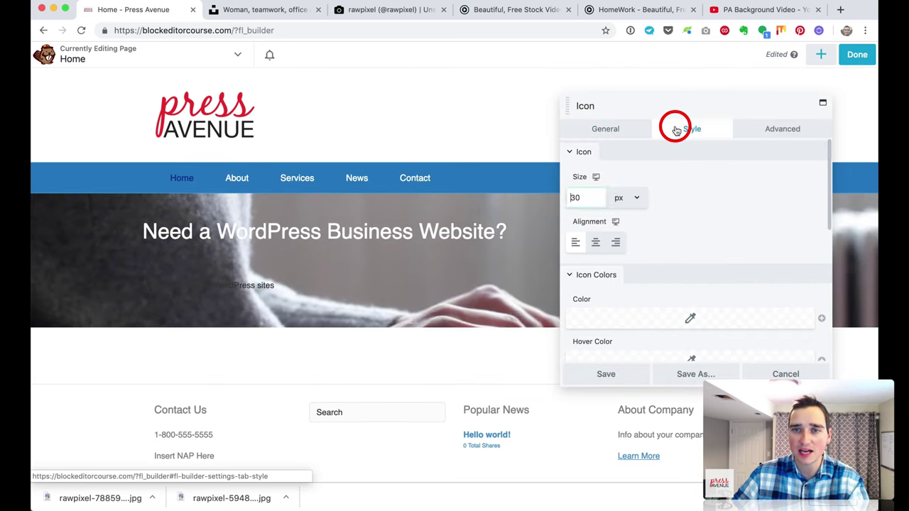
{"action": "scroll", "coordinate": [618, 245], "scroll_direction": "down", "scroll_amount": 3}
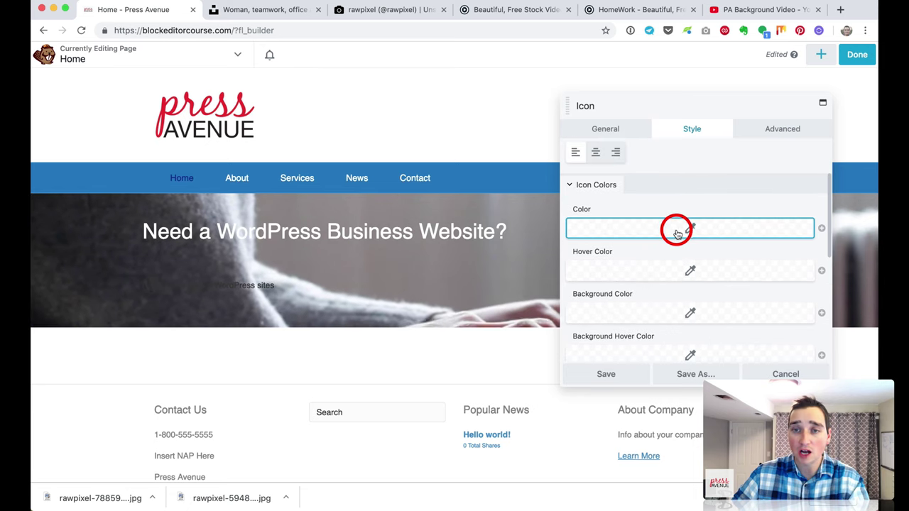
{"action": "left_click", "coordinate": [678, 235]}
{"action": "left_click", "coordinate": [690, 408]}
{"action": "left_click", "coordinate": [631, 280]}
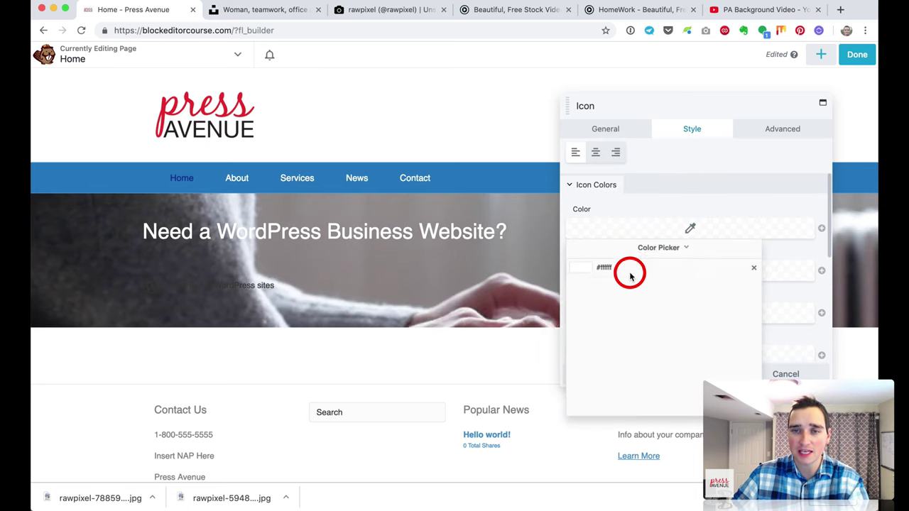
{"action": "left_click", "coordinate": [658, 205]}
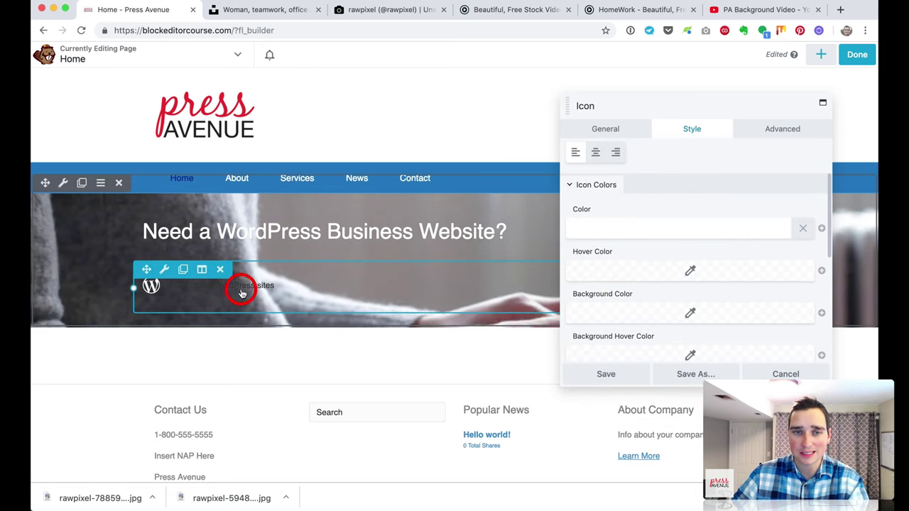
{"action": "scroll", "coordinate": [657, 265], "scroll_direction": "down", "scroll_amount": 1}
{"action": "scroll", "coordinate": [657, 265], "scroll_direction": "down", "scroll_amount": 5}
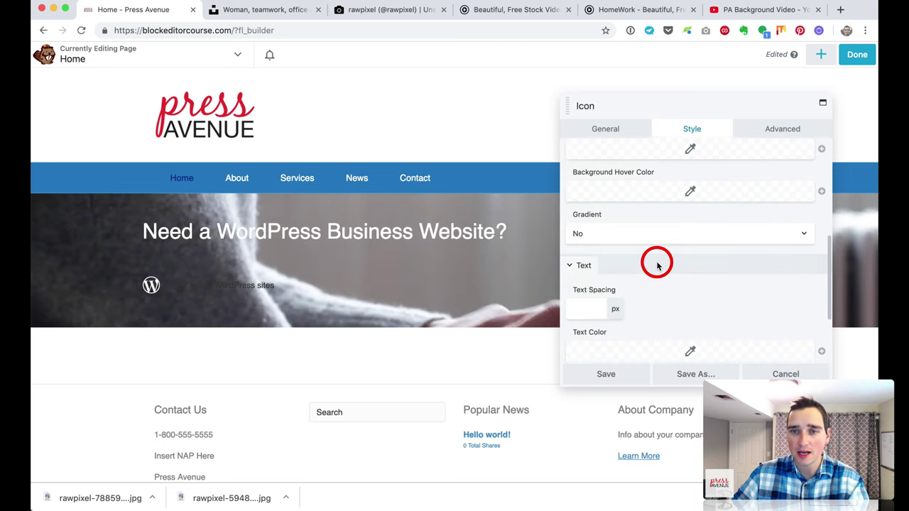
{"action": "left_click", "coordinate": [644, 272]}
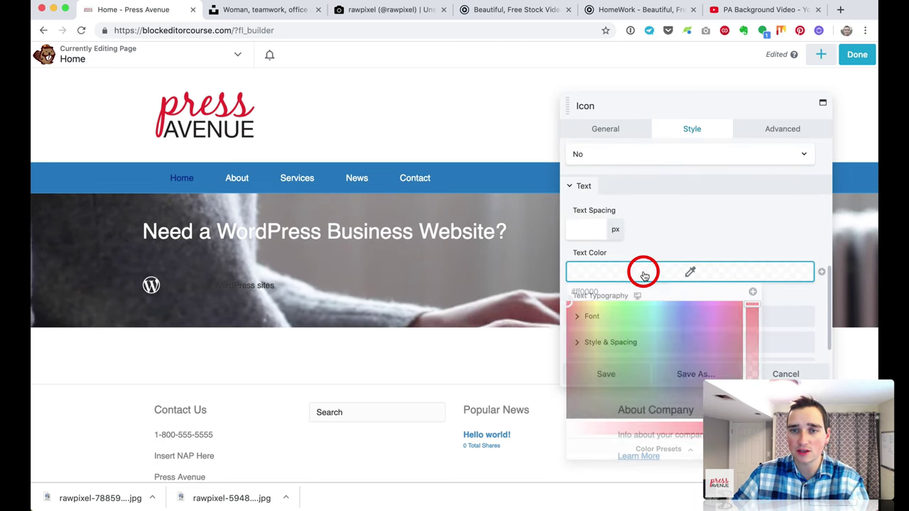
{"action": "left_click", "coordinate": [694, 446]}
{"action": "left_click", "coordinate": [623, 313]}
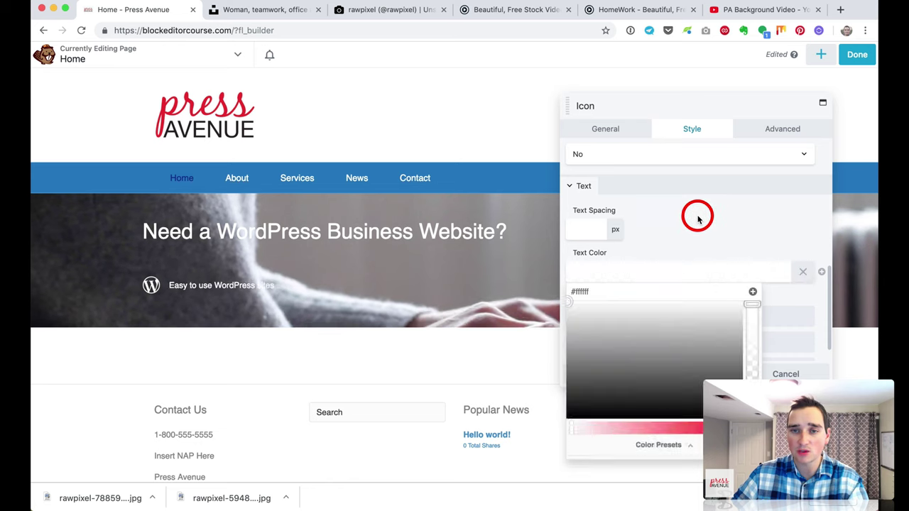
{"action": "left_click", "coordinate": [693, 226]}
Step: Set the icon item's text font size to 26 px and save
{"action": "scroll", "coordinate": [668, 285], "scroll_direction": "down", "scroll_amount": 1}
{"action": "left_click", "coordinate": [651, 289]}
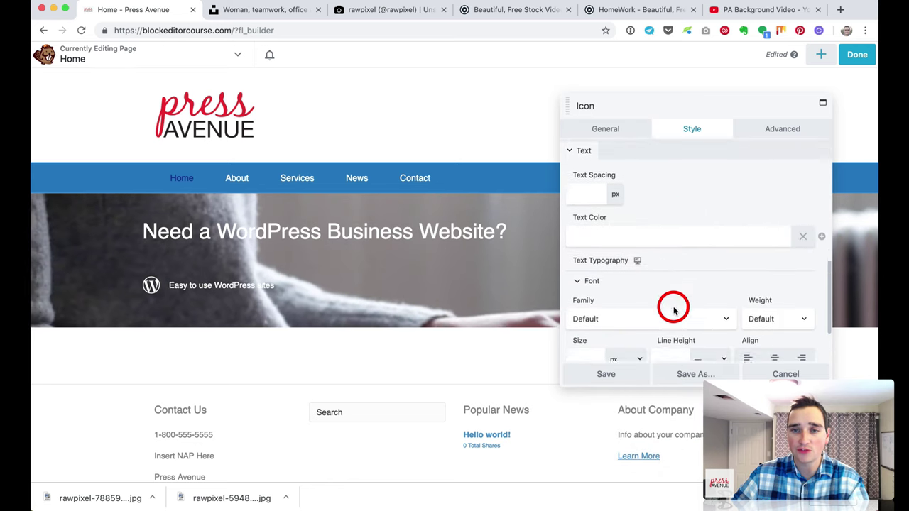
{"action": "scroll", "coordinate": [625, 291], "scroll_direction": "down", "scroll_amount": 3}
{"action": "left_click", "coordinate": [585, 281]}
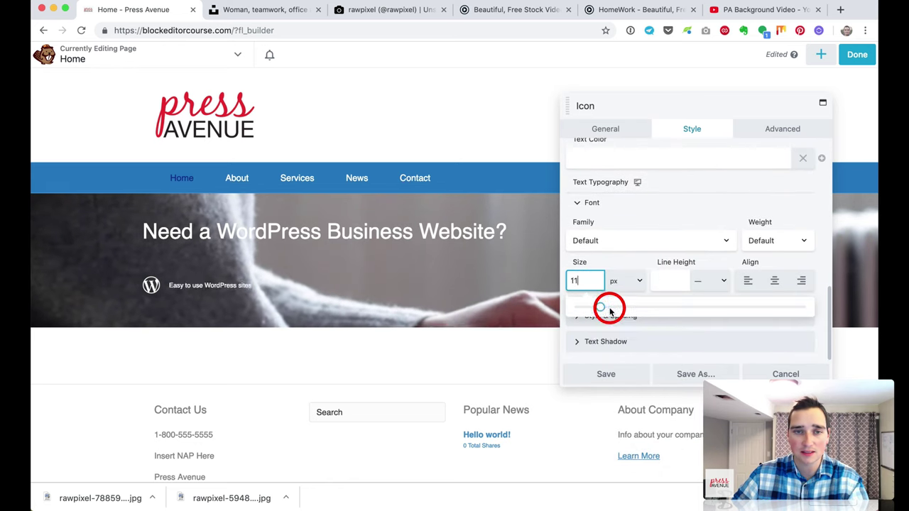
{"action": "left_click_drag", "start_coordinate": [609, 311], "coordinate": [646, 313]}
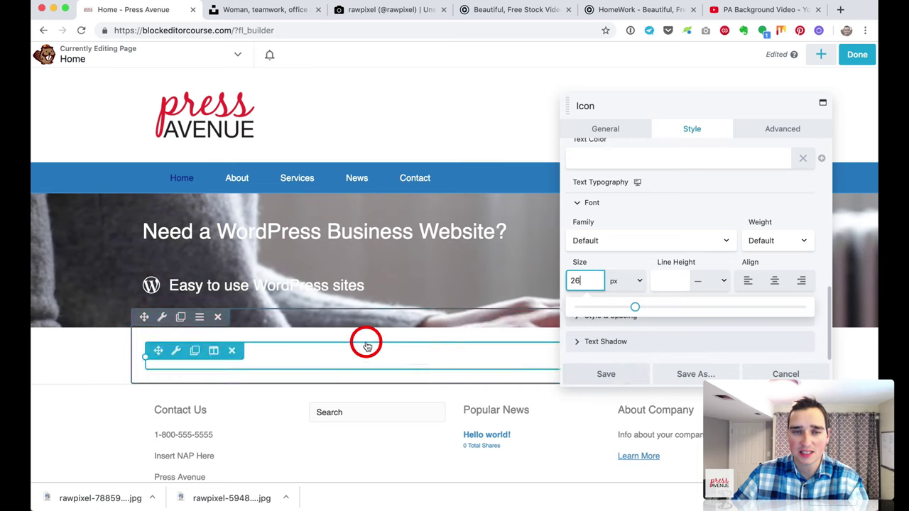
{"action": "left_click", "coordinate": [615, 372]}
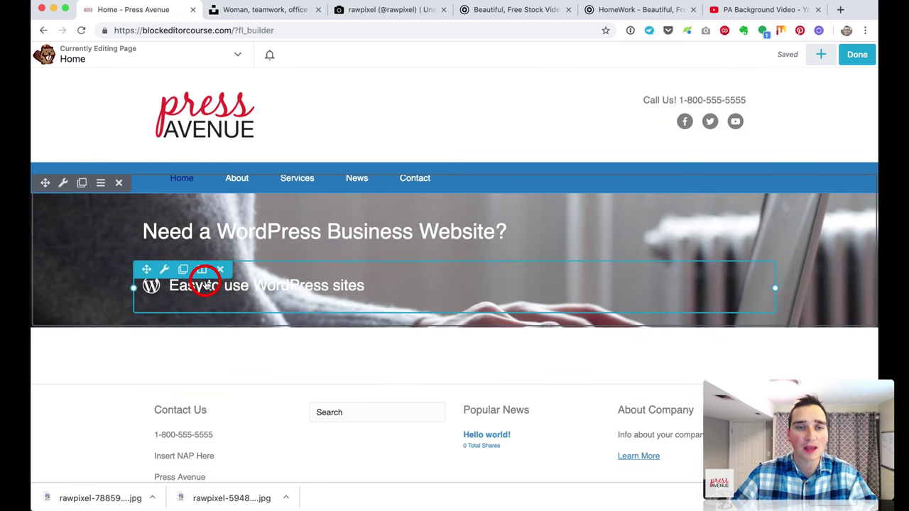
Step: Duplicate the icon item twice and give the middle copy top and bottom margins of 0
{"action": "left_click", "coordinate": [183, 271]}
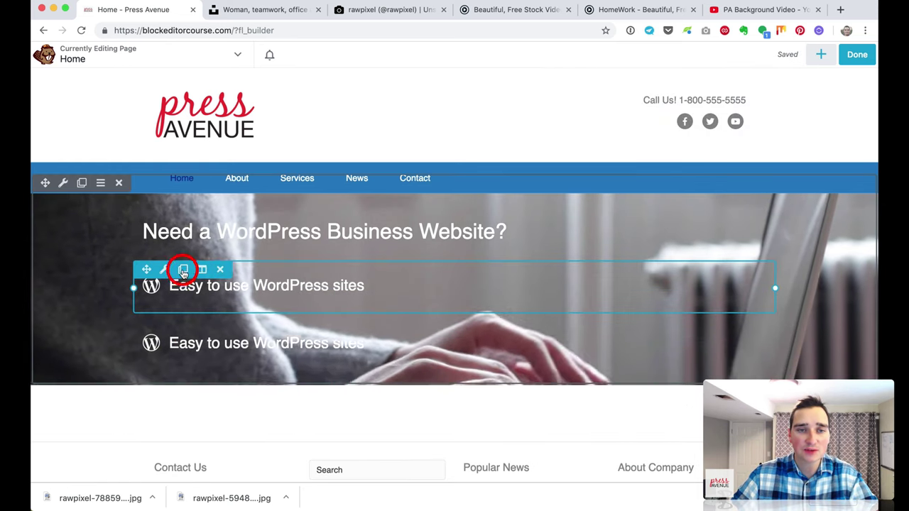
{"action": "left_click", "coordinate": [183, 270]}
{"action": "left_click", "coordinate": [310, 344]}
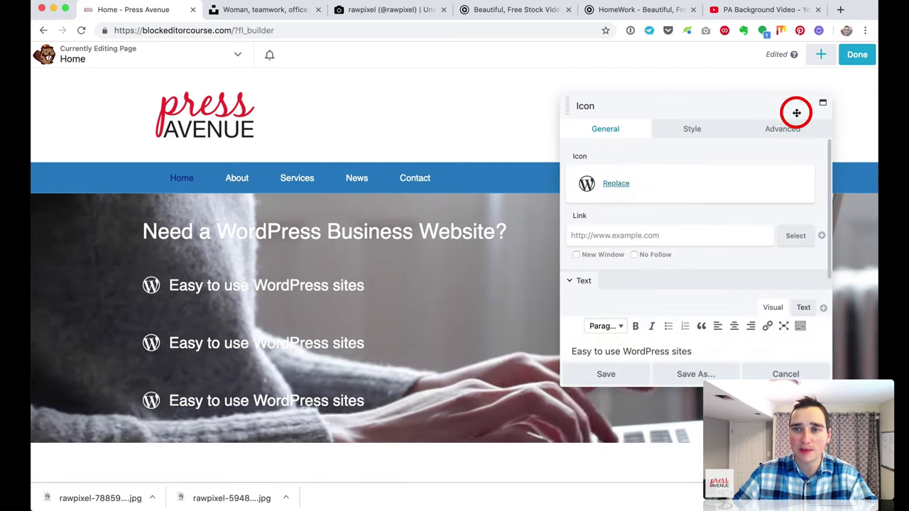
{"action": "left_click", "coordinate": [788, 128]}
{"action": "left_click", "coordinate": [571, 198]}
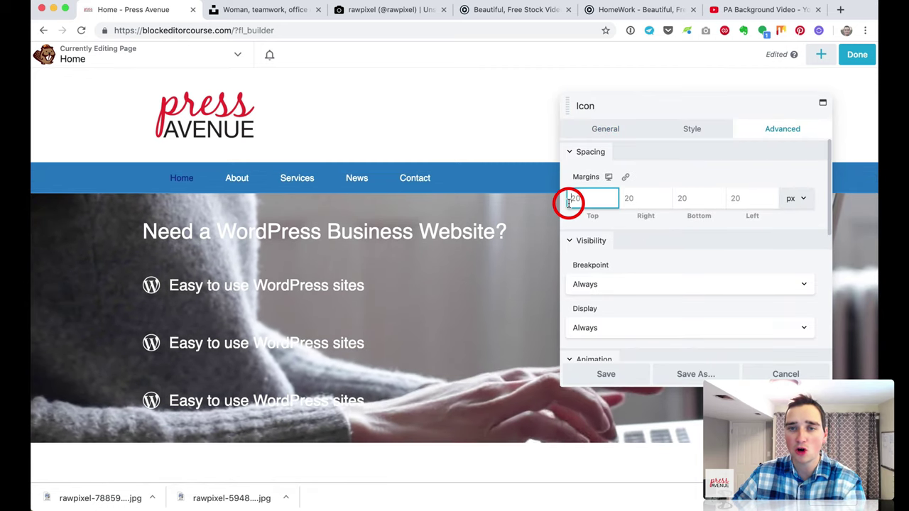
{"action": "type", "text": "0"}
{"action": "left_click", "coordinate": [712, 202]}
{"action": "type", "text": "0"}
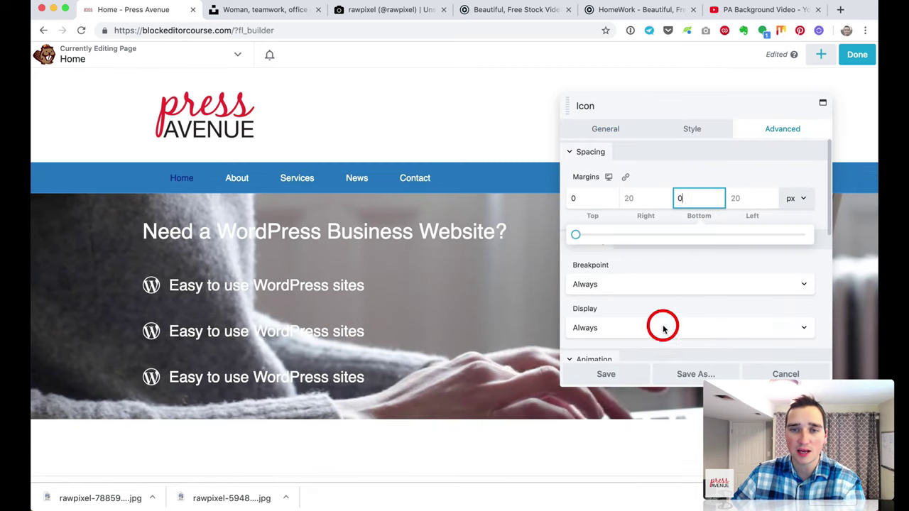
{"action": "left_click", "coordinate": [634, 371]}
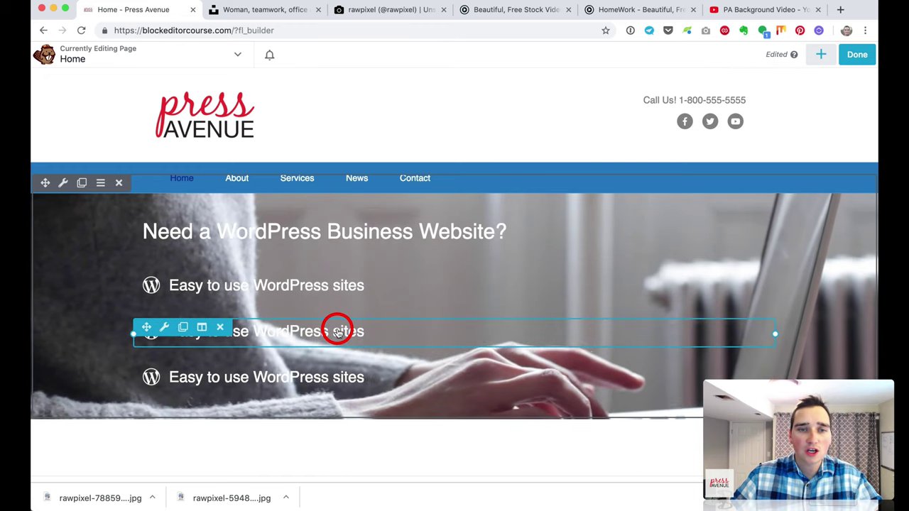
Step: Switch the hero row's overlay to a gradient starting with blue rgba(0,158,249,0.77)
{"action": "left_click", "coordinate": [63, 185]}
{"action": "scroll", "coordinate": [720, 253], "scroll_direction": "down", "scroll_amount": 1}
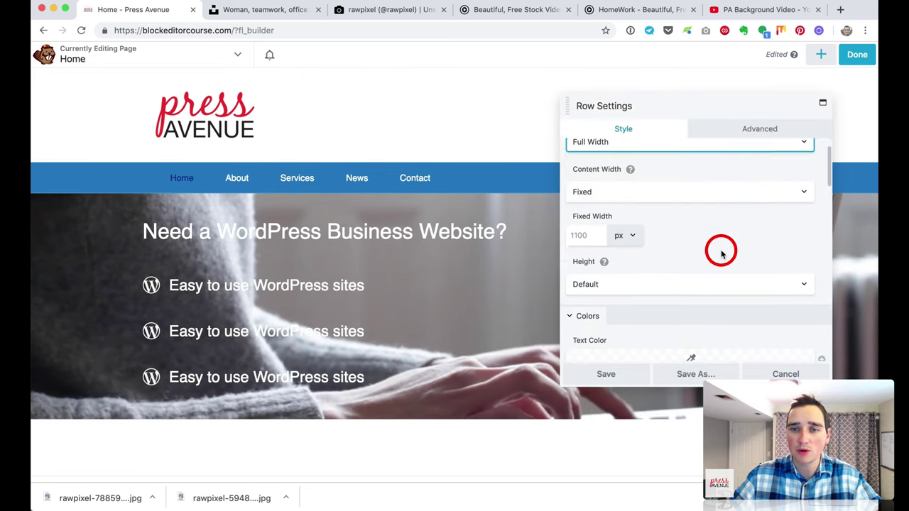
{"action": "scroll", "coordinate": [721, 252], "scroll_direction": "down", "scroll_amount": 10}
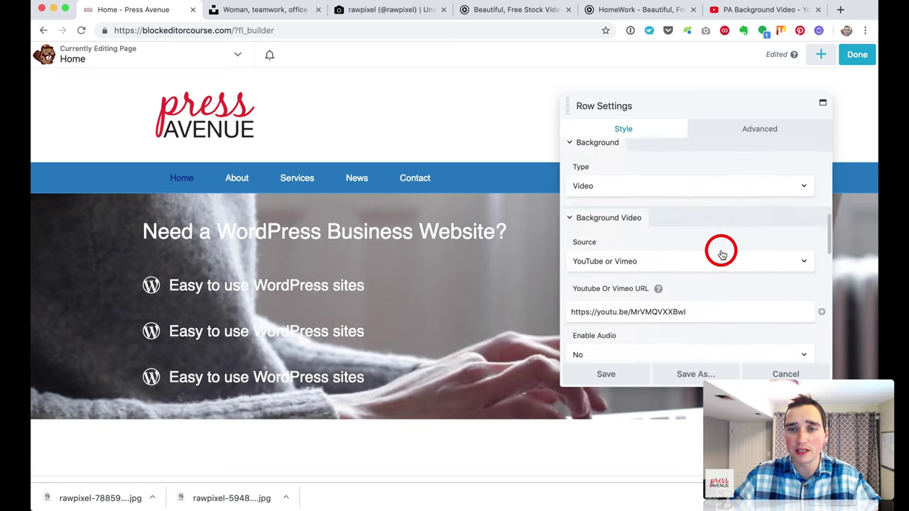
{"action": "scroll", "coordinate": [720, 253], "scroll_direction": "down", "scroll_amount": 8}
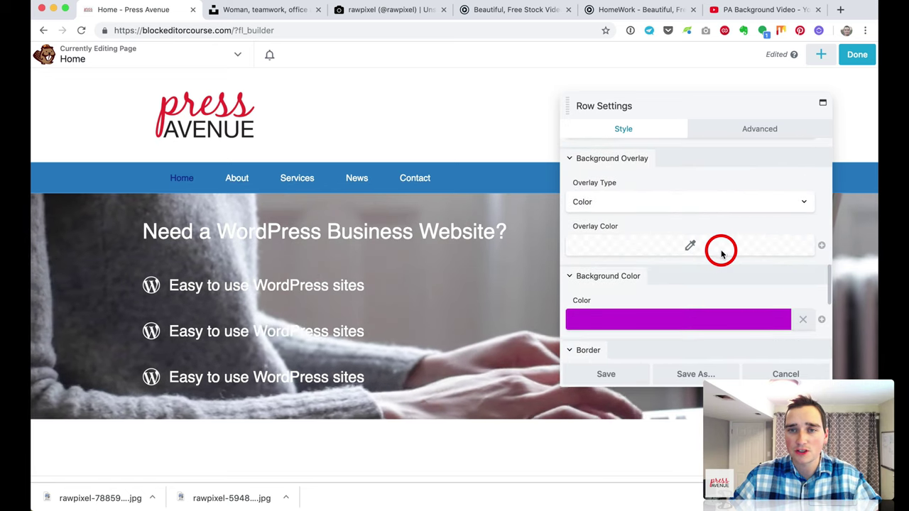
{"action": "left_click", "coordinate": [658, 206]}
{"action": "left_click", "coordinate": [658, 211]}
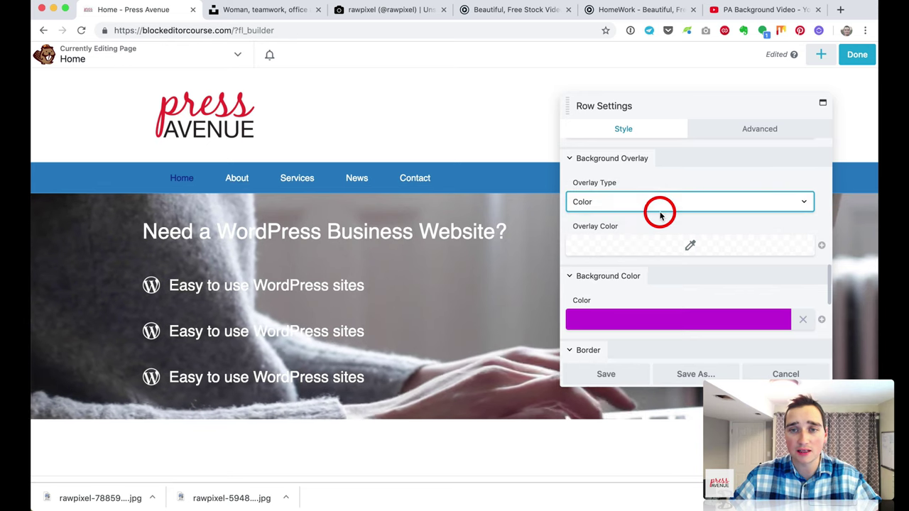
{"action": "scroll", "coordinate": [683, 223], "scroll_direction": "down", "scroll_amount": 2}
{"action": "left_click", "coordinate": [605, 229]}
{"action": "left_click_drag", "start_coordinate": [669, 375], "coordinate": [666, 264]}
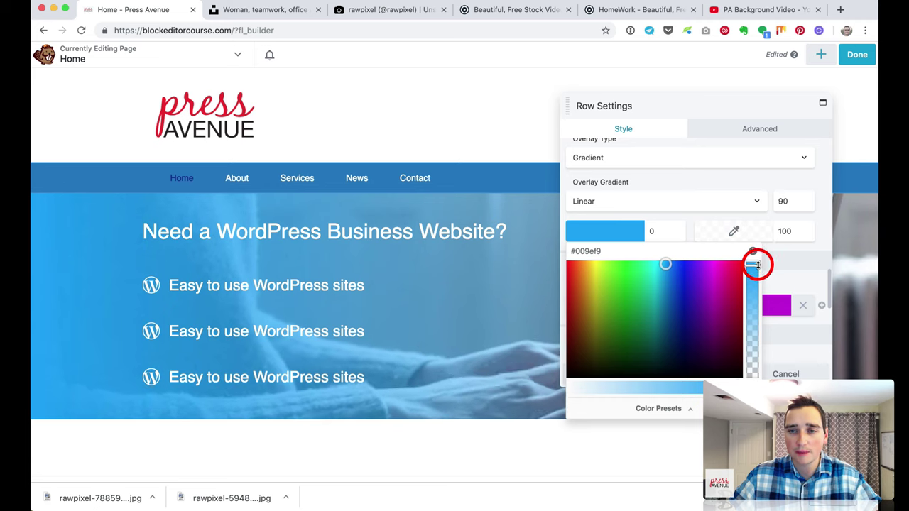
{"action": "left_click_drag", "start_coordinate": [755, 263], "coordinate": [757, 279]}
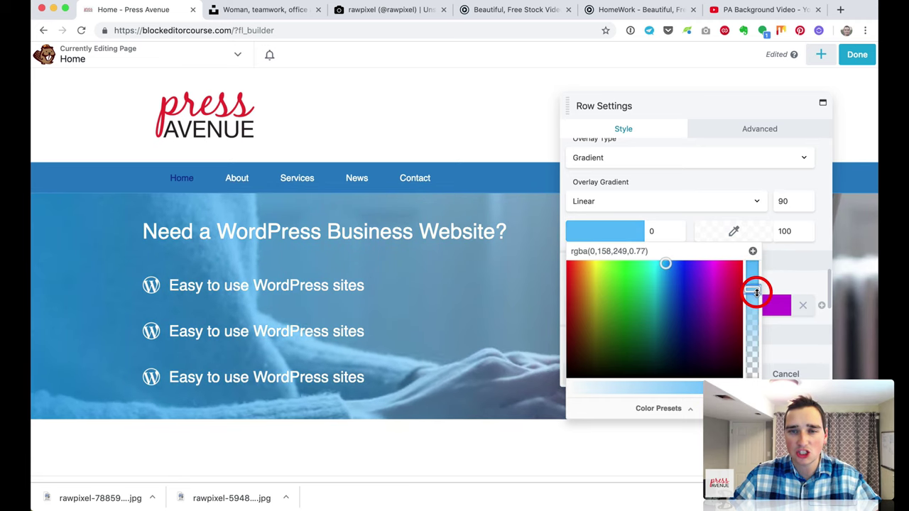
Step: Set the gradient's second colour to semi-transparent purple
{"action": "left_click", "coordinate": [733, 241]}
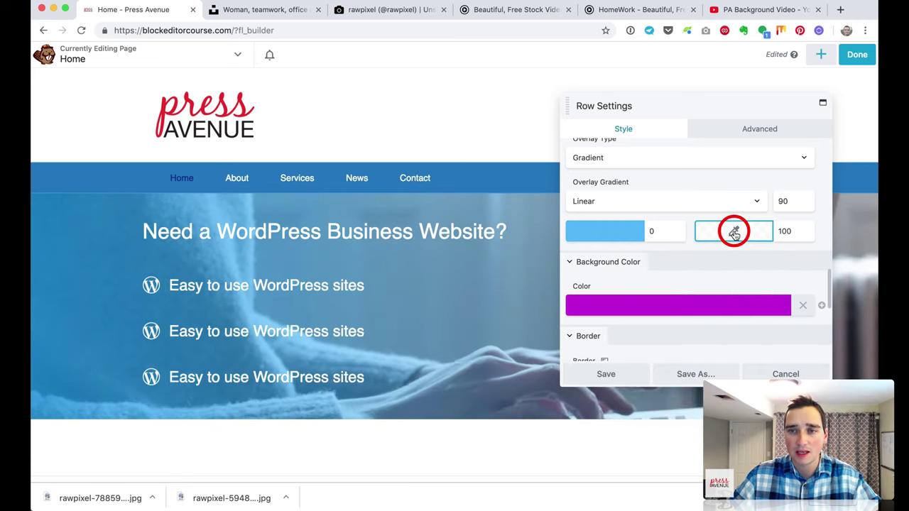
{"action": "left_click", "coordinate": [734, 240]}
{"action": "mouse_move", "coordinate": [694, 301]}
{"action": "left_mouse_down"}
{"action": "mouse_move", "coordinate": [692, 291]}
{"action": "mouse_move", "coordinate": [722, 280]}
{"action": "mouse_move", "coordinate": [715, 269]}
{"action": "left_mouse_up"}
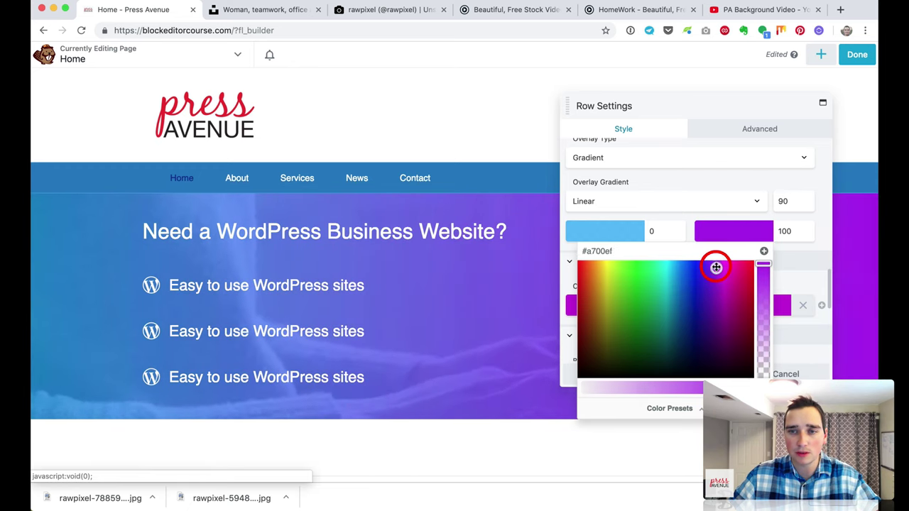
{"action": "left_click_drag", "start_coordinate": [772, 267], "coordinate": [764, 313]}
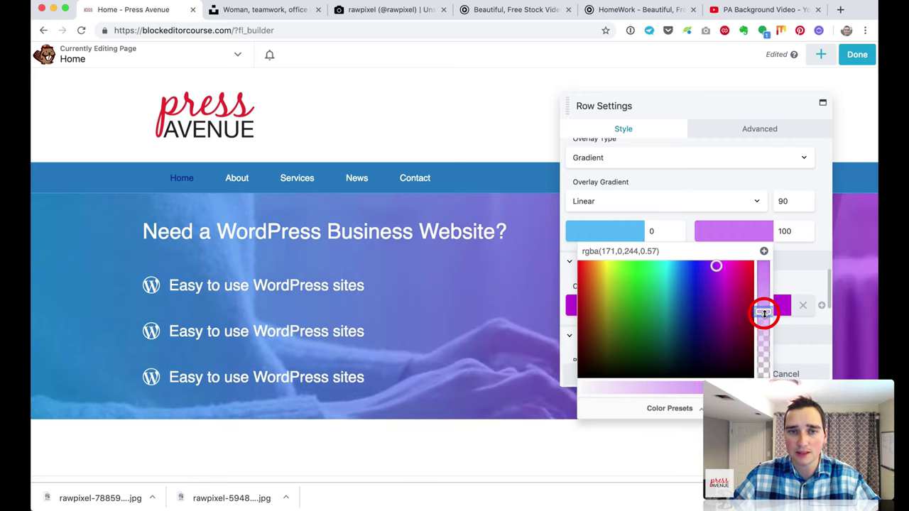
{"action": "left_click", "coordinate": [698, 191]}
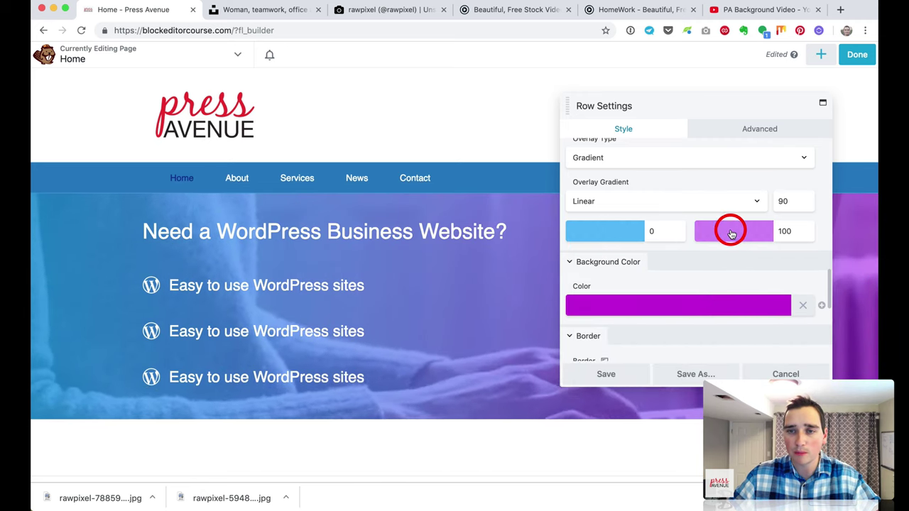
Step: Keep the first colour's stop at 0, set the gradient angle to 45°, and save the row
{"action": "left_click", "coordinate": [654, 231]}
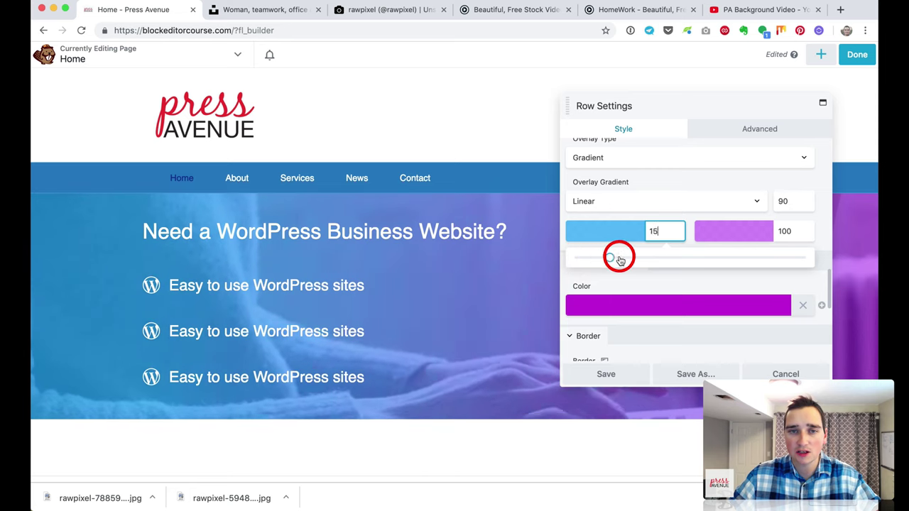
{"action": "left_click_drag", "start_coordinate": [687, 262], "coordinate": [721, 260]}
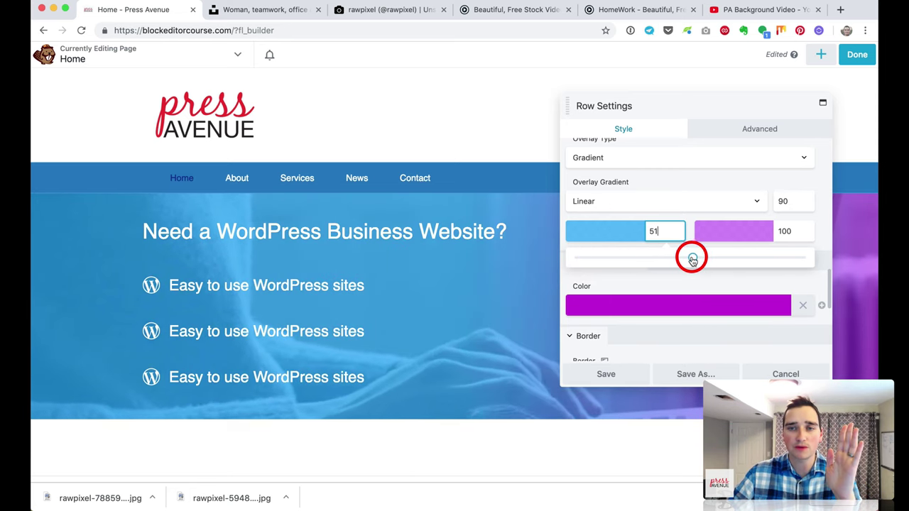
{"action": "left_click_drag", "start_coordinate": [659, 260], "coordinate": [572, 250]}
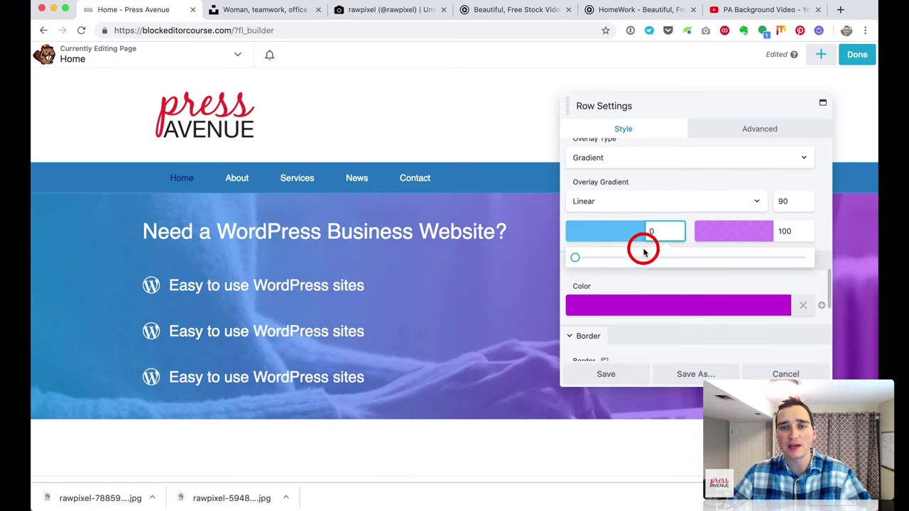
{"action": "left_click", "coordinate": [793, 203]}
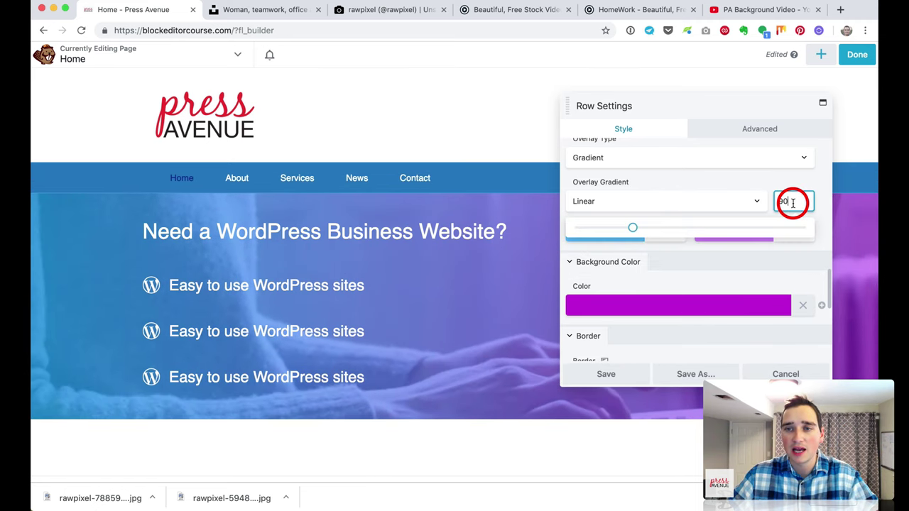
{"action": "left_click_drag", "start_coordinate": [614, 233], "coordinate": [600, 234]}
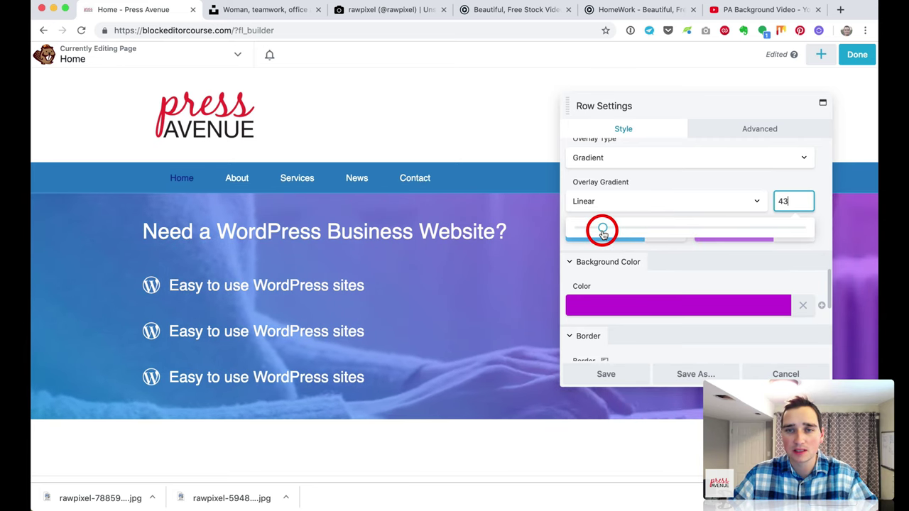
{"action": "left_click", "coordinate": [800, 201]}
{"action": "type", "text": "45"}
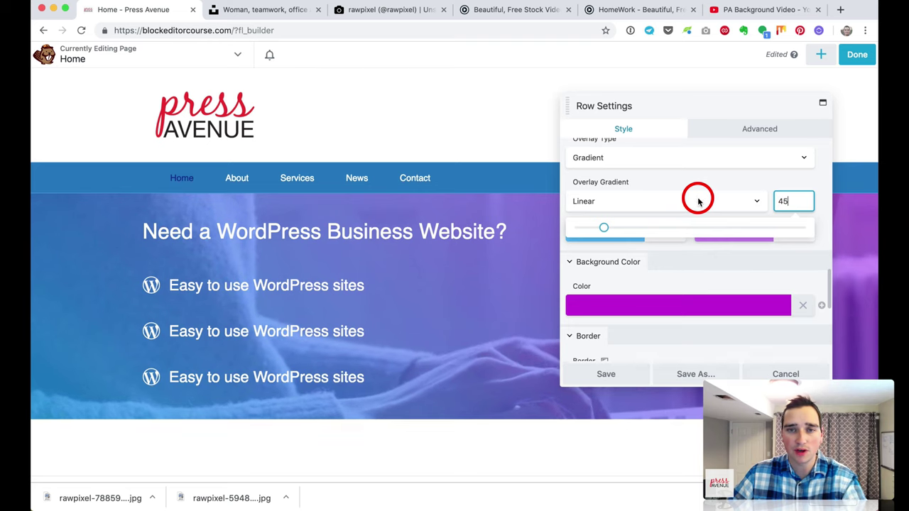
{"action": "left_click", "coordinate": [695, 192]}
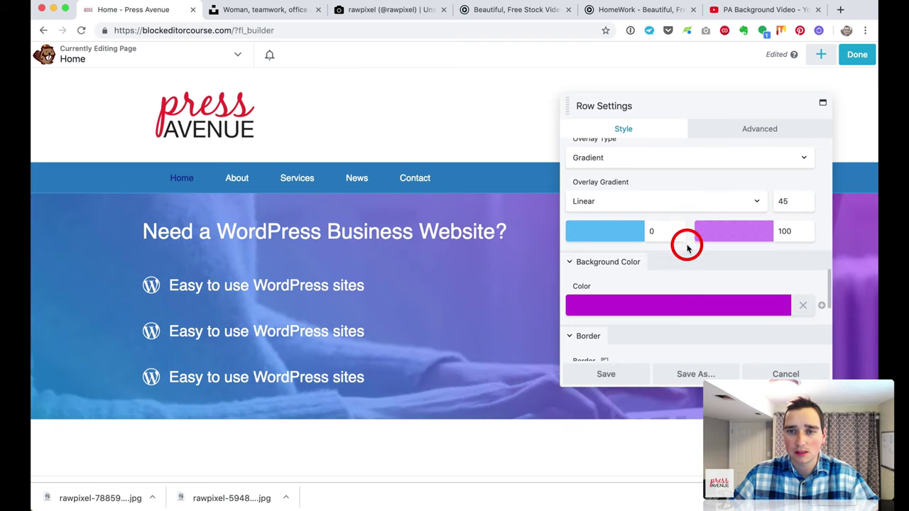
{"action": "scroll", "coordinate": [687, 247], "scroll_direction": "down", "scroll_amount": 5}
{"action": "left_click", "coordinate": [628, 373]}
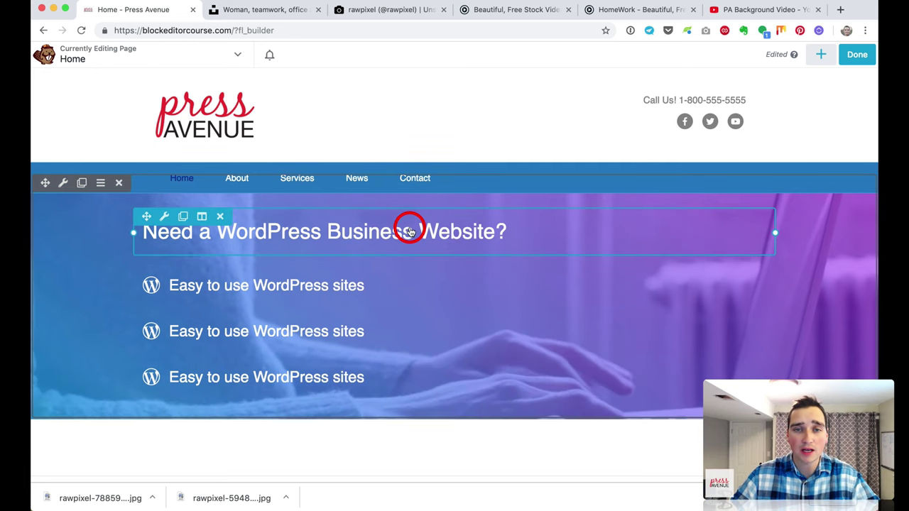
Step: Change the second icon item's text to 'Create a Business Site Today' and the third's to 'We Are Here To Help'
{"action": "left_click", "coordinate": [324, 332]}
{"action": "scroll", "coordinate": [669, 223], "scroll_direction": "down", "scroll_amount": 3}
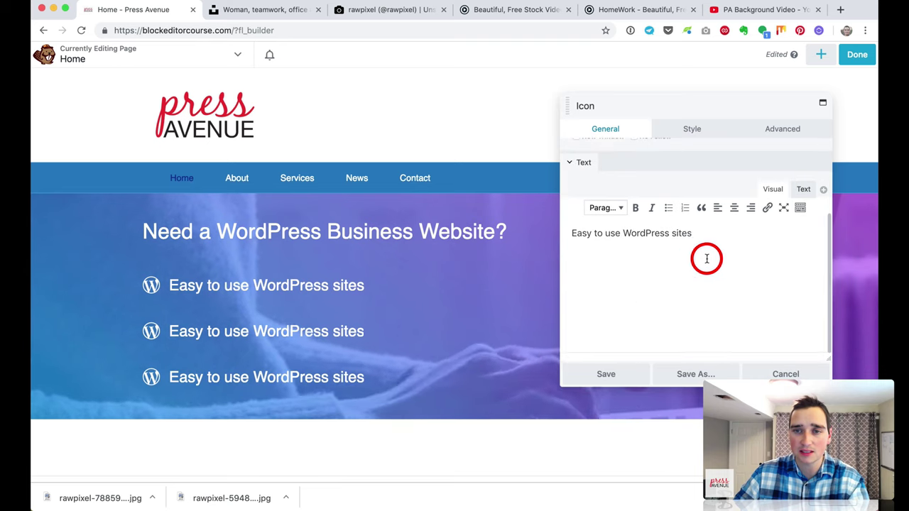
{"action": "left_click_drag", "start_coordinate": [706, 258], "coordinate": [596, 213]}
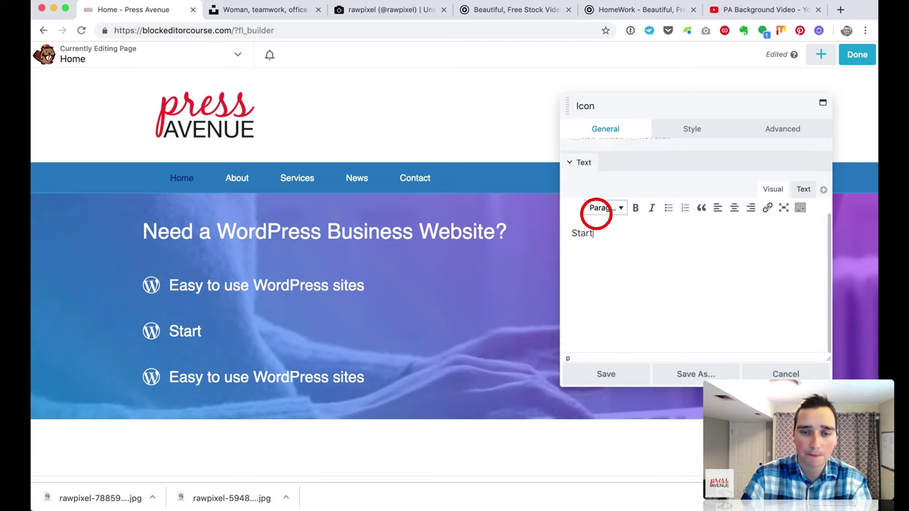
{"action": "type", "text": "ess"}
{"action": "key", "text": "BackSpace"}
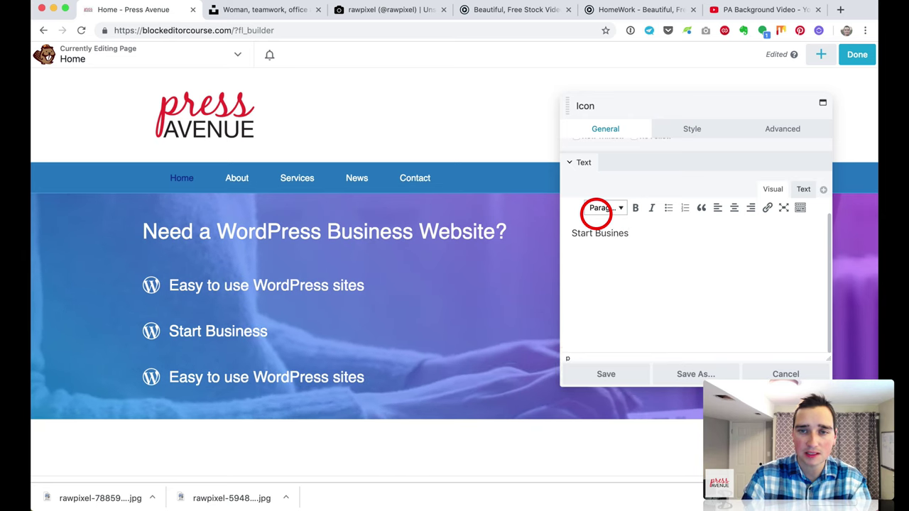
{"action": "key", "text": "BackSpace"}
{"action": "key", "text": "BackSpace"}
{"action": "type", "text": "Create a Business Site "}
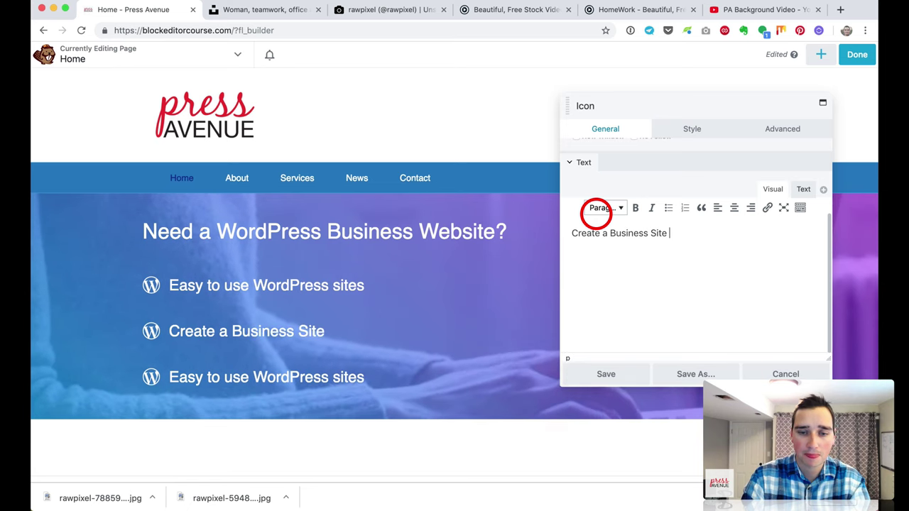
{"action": "type", "text": "Today"}
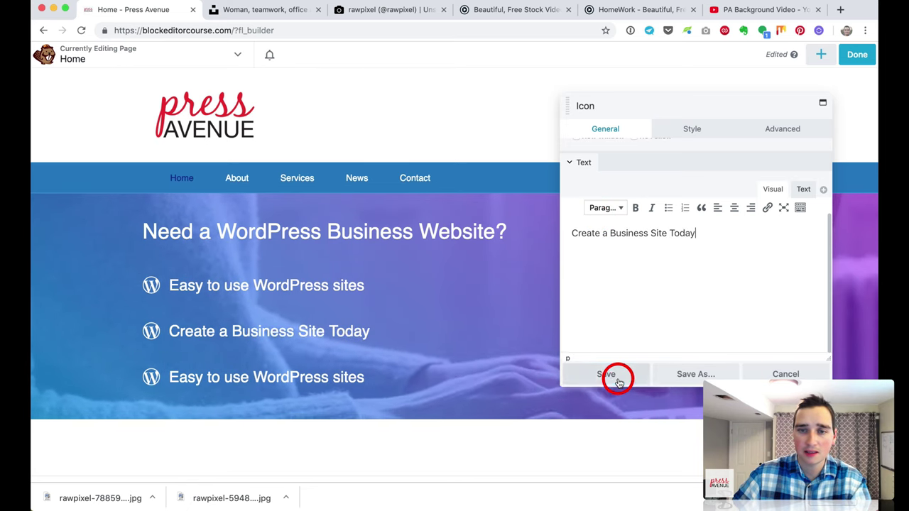
{"action": "left_click", "coordinate": [618, 382]}
{"action": "left_click", "coordinate": [348, 377]}
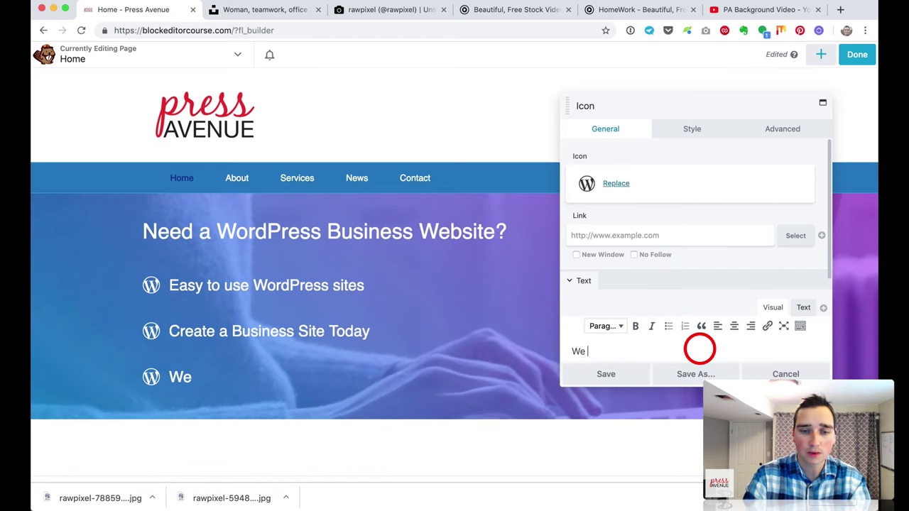
{"action": "type", "text": "We Are Here "}
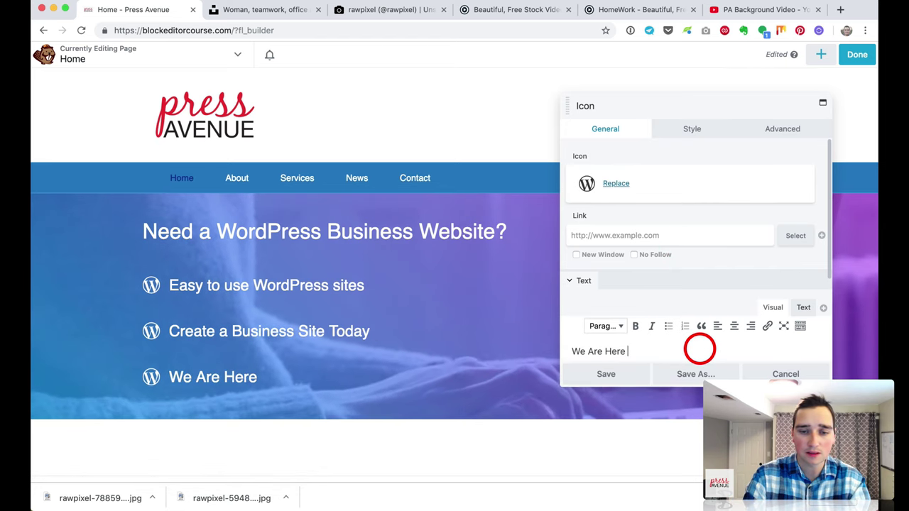
{"action": "type", "text": "To Help"}
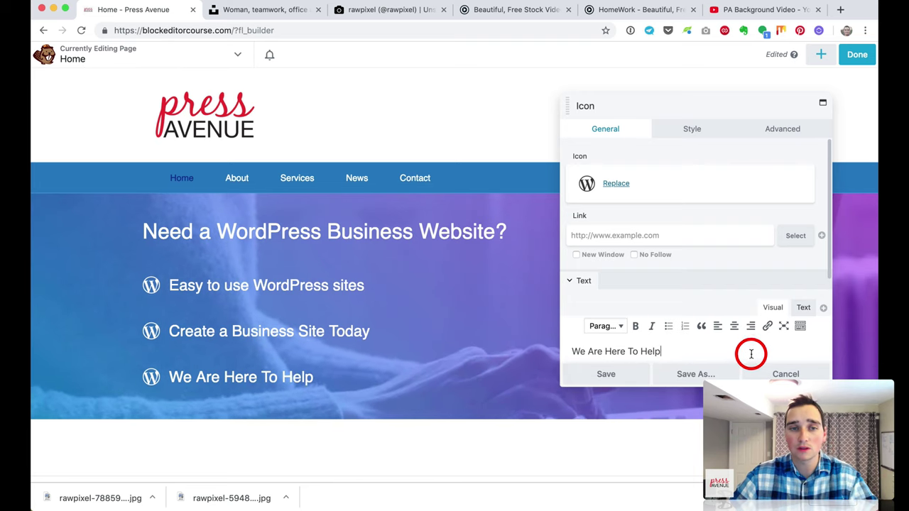
Step: Give the 'We Are Here To Help' item a cake icon and save it
{"action": "left_click", "coordinate": [617, 183]}
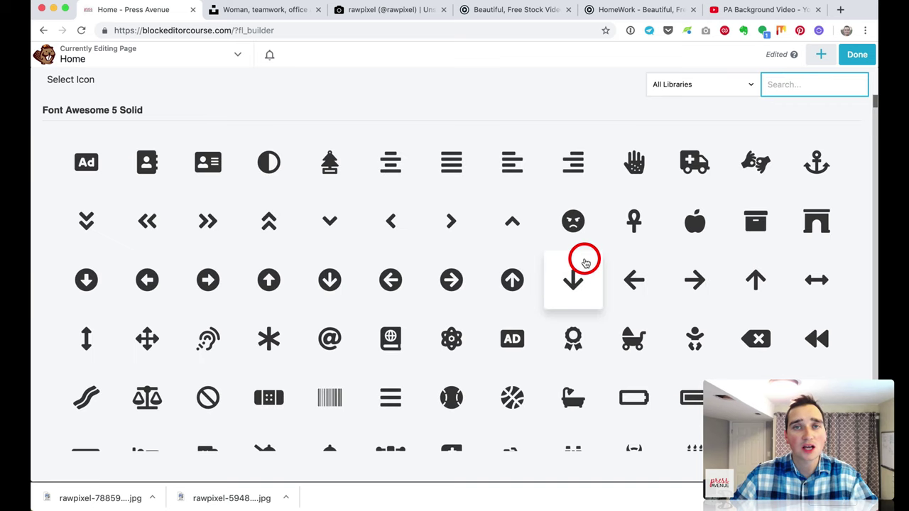
{"action": "scroll", "coordinate": [585, 263], "scroll_direction": "down", "scroll_amount": 10}
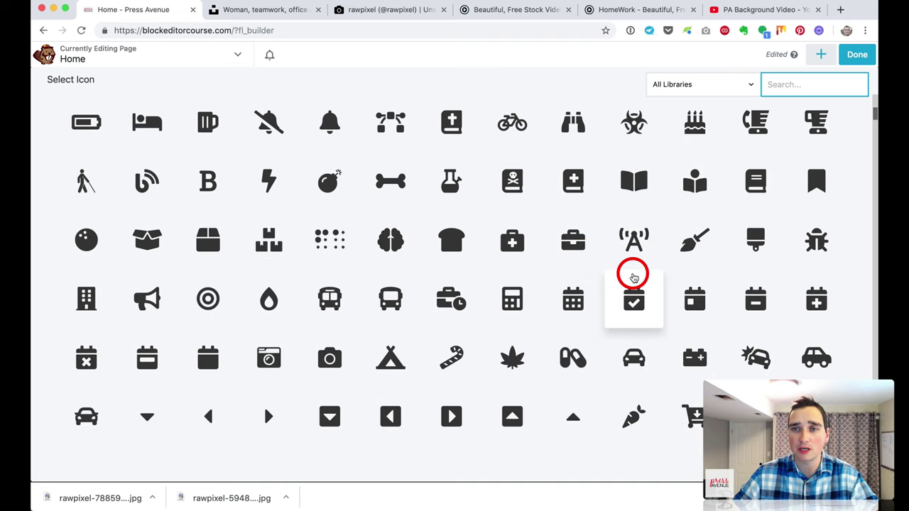
{"action": "scroll", "coordinate": [769, 254], "scroll_direction": "down", "scroll_amount": 1}
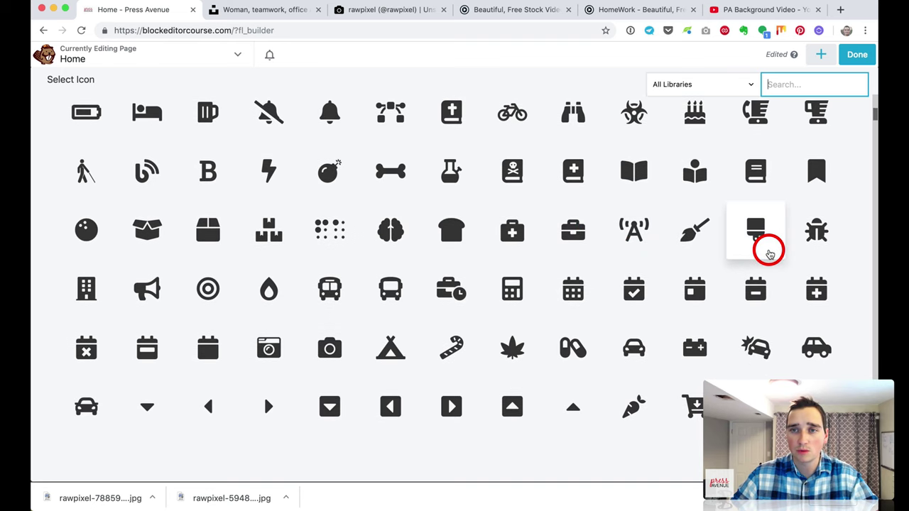
{"action": "left_click", "coordinate": [697, 117]}
{"action": "left_click", "coordinate": [603, 376]}
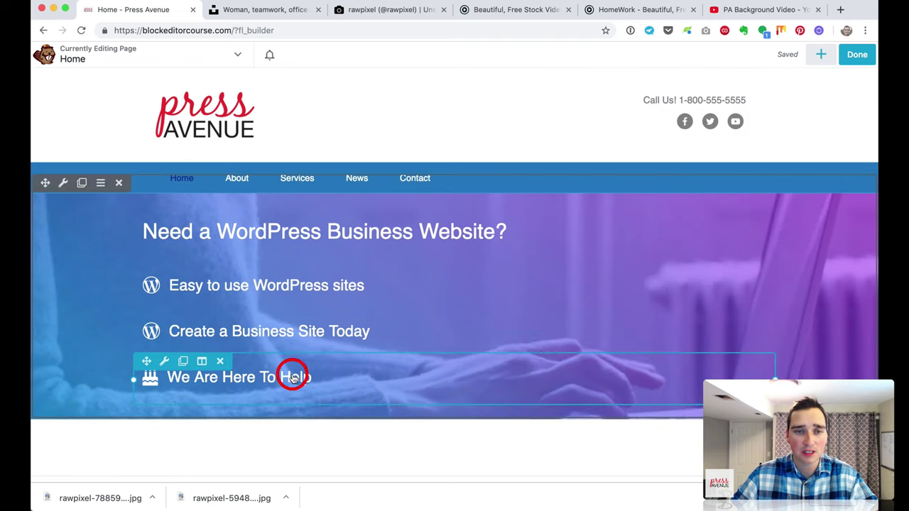
Step: Swap the 'Create a Business Site Today' item's icon for the double-gear cogs and save
{"action": "left_click", "coordinate": [278, 333]}
{"action": "left_click", "coordinate": [618, 183]}
{"action": "scroll", "coordinate": [692, 178], "scroll_direction": "down", "scroll_amount": 3}
{"action": "scroll", "coordinate": [691, 177], "scroll_direction": "down", "scroll_amount": 15}
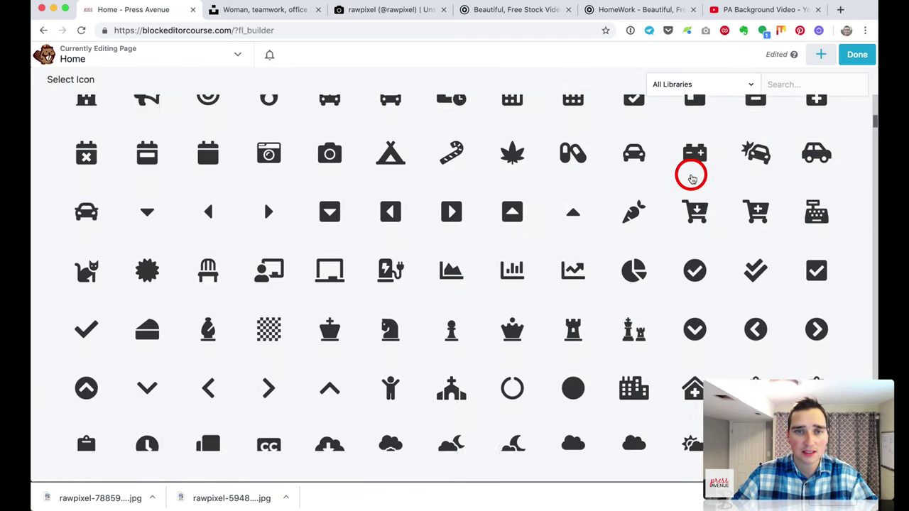
{"action": "scroll", "coordinate": [691, 178], "scroll_direction": "down", "scroll_amount": 2}
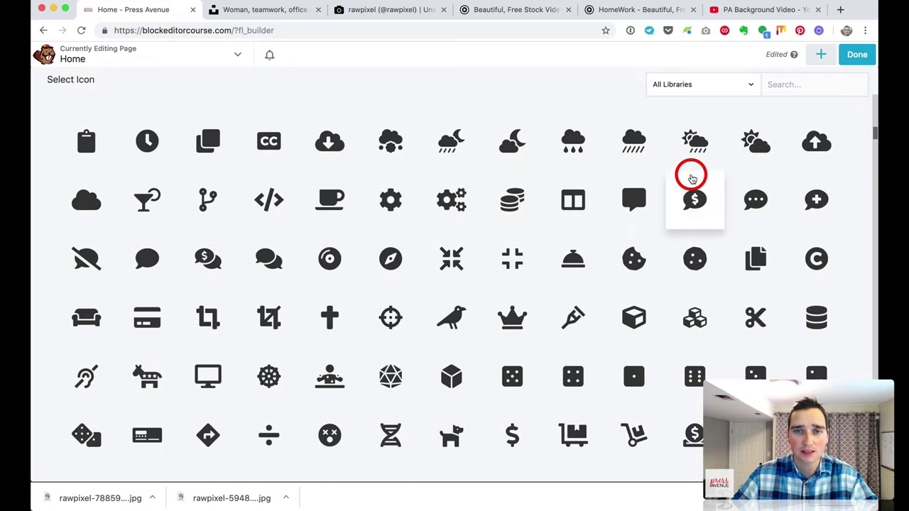
{"action": "left_click", "coordinate": [450, 205]}
{"action": "left_click", "coordinate": [627, 369]}
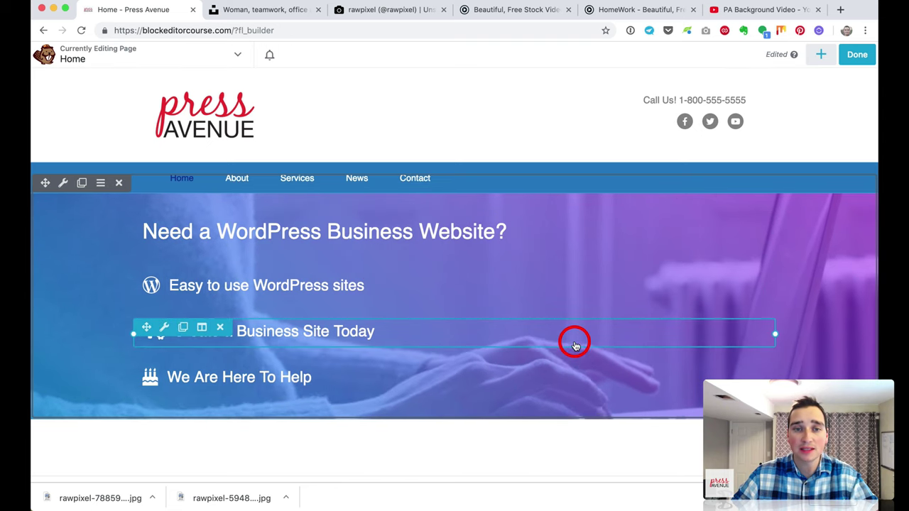
{"action": "scroll", "coordinate": [681, 262], "scroll_direction": "down", "scroll_amount": 1}
{"action": "scroll", "coordinate": [703, 269], "scroll_direction": "up", "scroll_amount": 1}
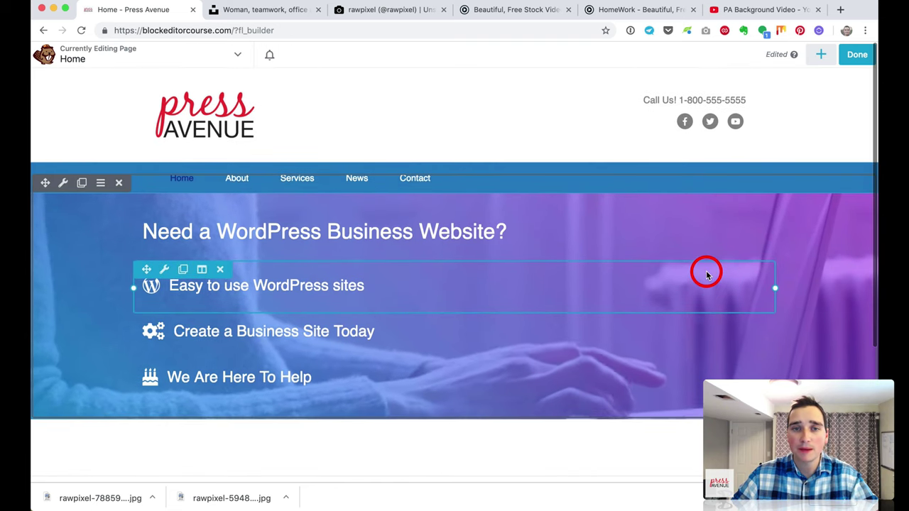
Step: Add a two-column row to the hero section
{"action": "left_click", "coordinate": [820, 54]}
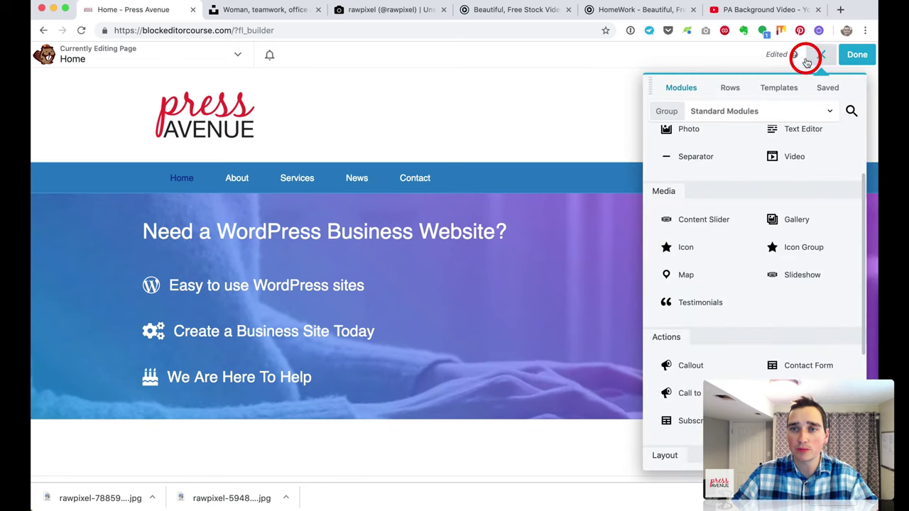
{"action": "left_click", "coordinate": [729, 88]}
{"action": "left_click_drag", "start_coordinate": [786, 149], "coordinate": [584, 245]}
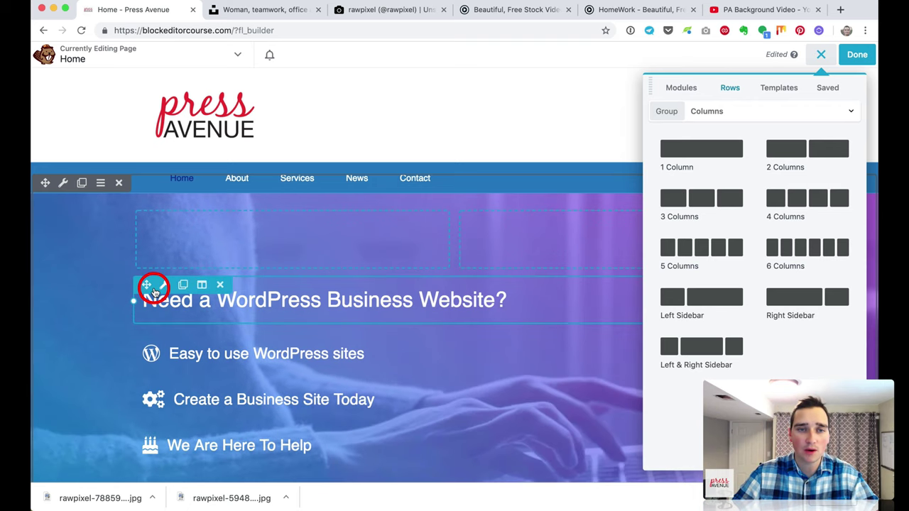
Step: Move the heading and the three icon items, including 'Create a Business Site Today', into the left column
{"action": "left_click_drag", "start_coordinate": [154, 291], "coordinate": [173, 238]}
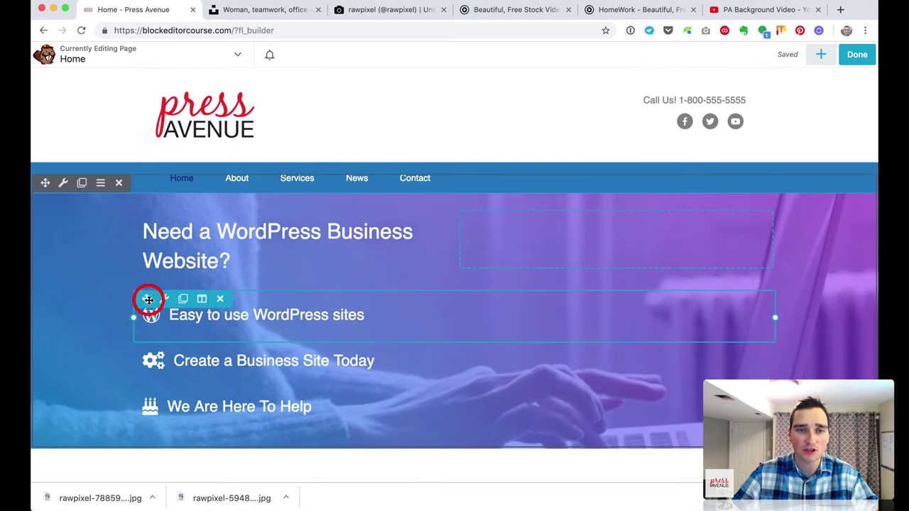
{"action": "left_click_drag", "start_coordinate": [149, 299], "coordinate": [267, 257]}
{"action": "left_click_drag", "start_coordinate": [147, 264], "coordinate": [286, 268]}
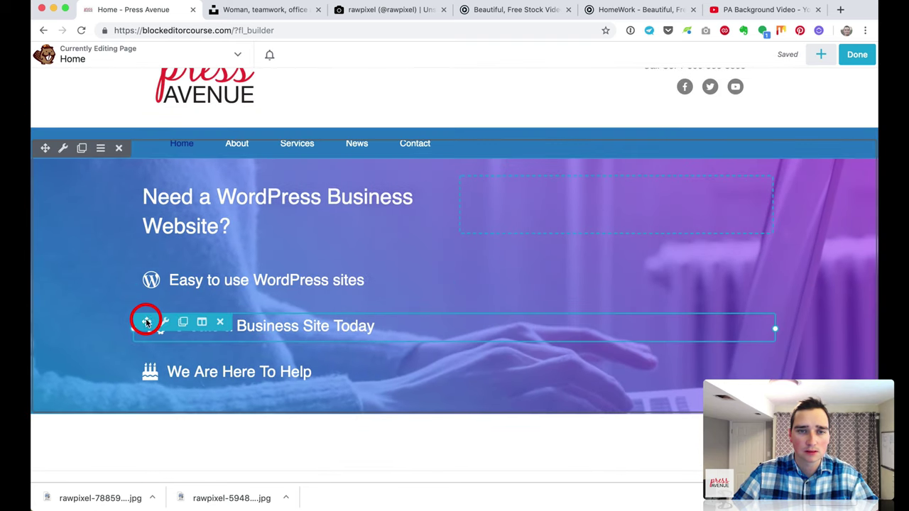
{"action": "left_click_drag", "start_coordinate": [146, 321], "coordinate": [352, 287]}
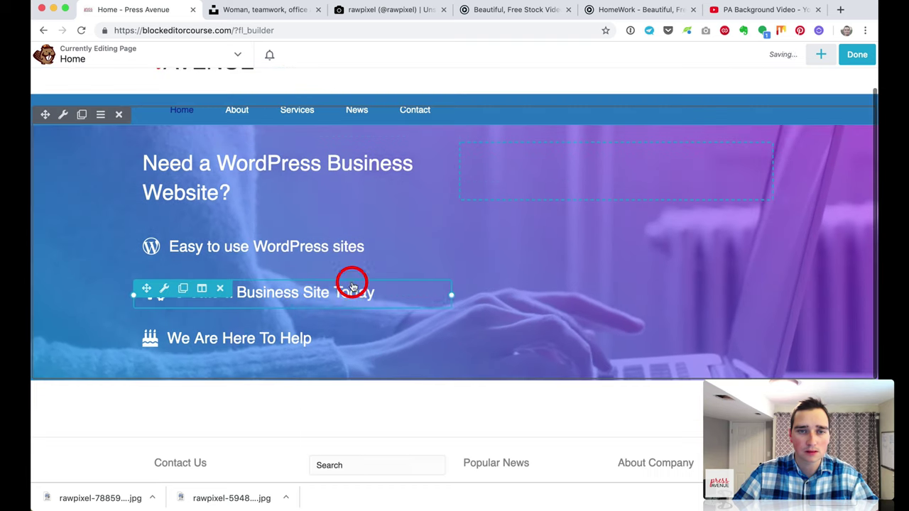
{"action": "left_click_drag", "start_coordinate": [150, 326], "coordinate": [302, 286]}
{"action": "scroll", "coordinate": [440, 287], "scroll_direction": "up", "scroll_amount": 2}
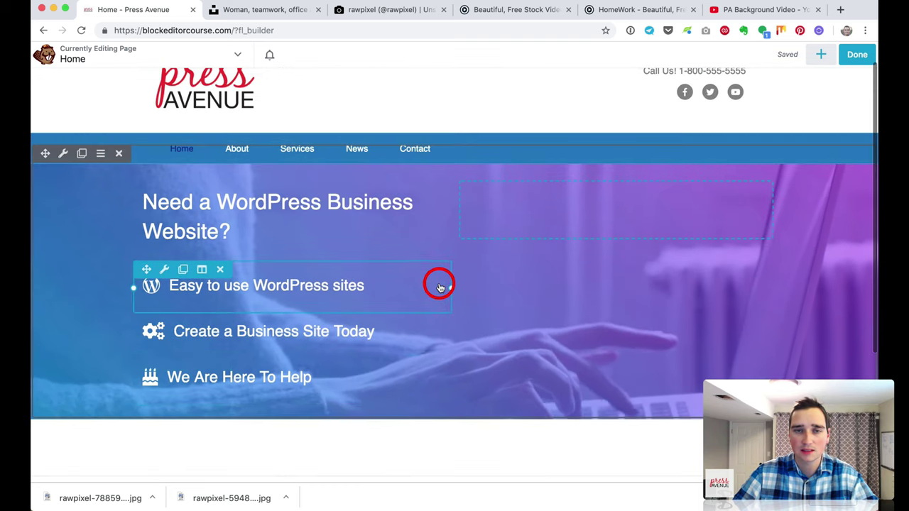
{"action": "left_click", "coordinate": [821, 57]}
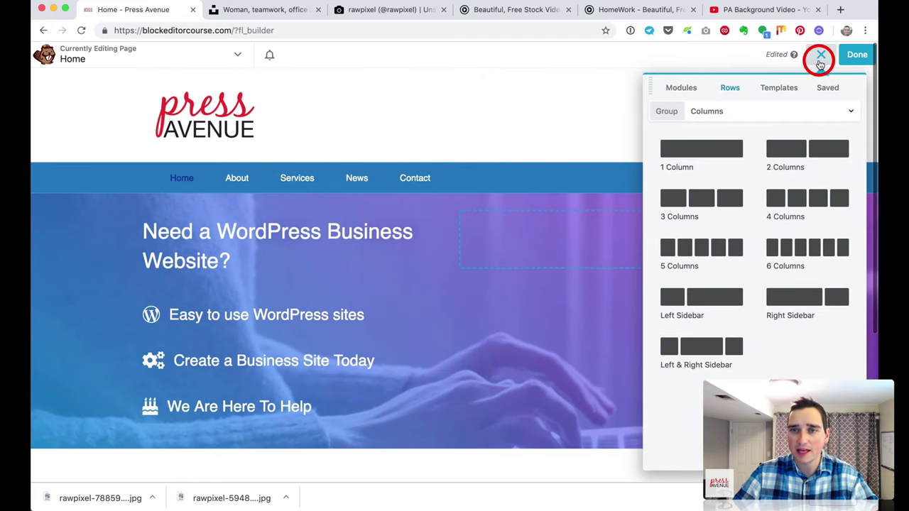
Step: Add a Button module labelled 'Learn More Today' to the hero's right column
{"action": "left_click", "coordinate": [681, 88]}
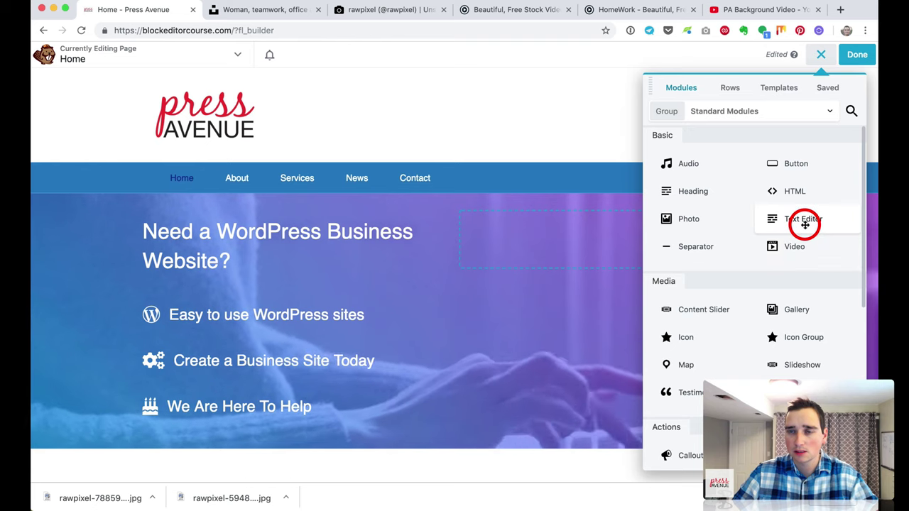
{"action": "left_click_drag", "start_coordinate": [795, 165], "coordinate": [694, 276]}
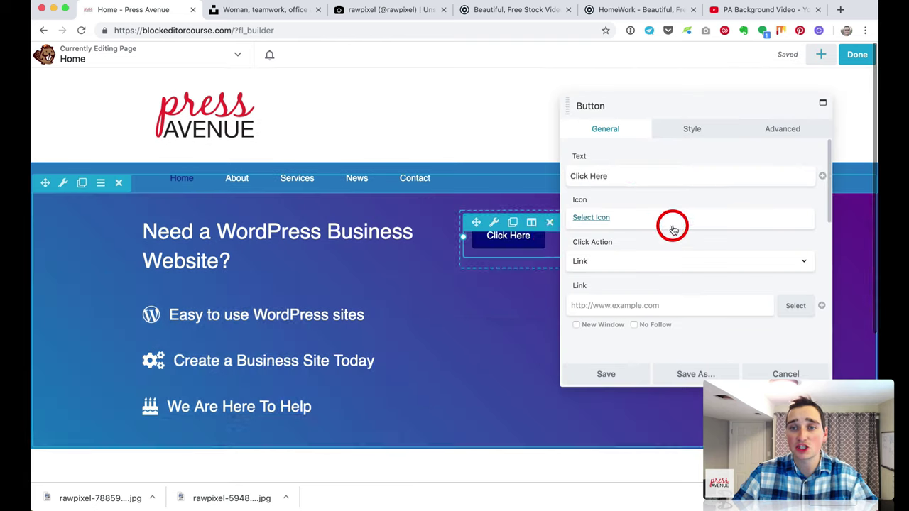
{"action": "type", "text": "Le"}
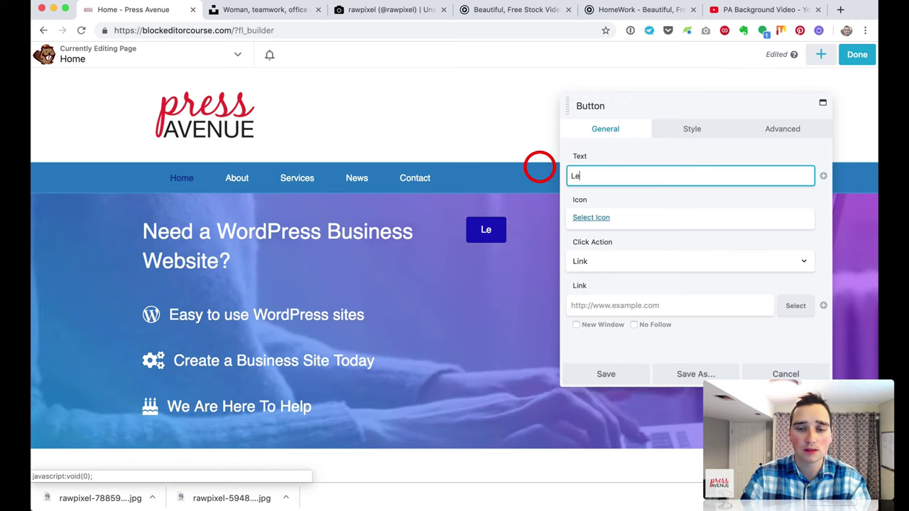
{"action": "type", "text": "arn More To"}
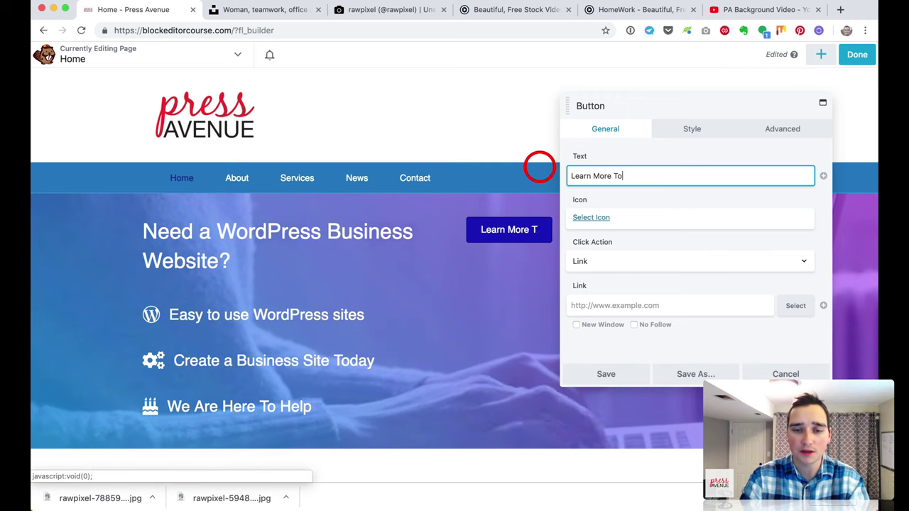
{"action": "type", "text": "day"}
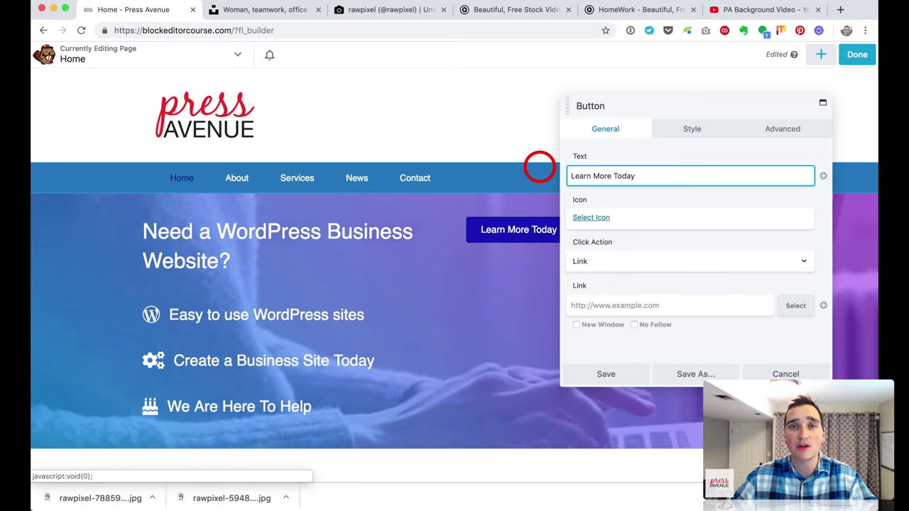
Step: Give the button the circled right-arrow icon, found by searching 'arr'
{"action": "left_click", "coordinate": [608, 219]}
{"action": "scroll", "coordinate": [607, 227], "scroll_direction": "down", "scroll_amount": 10}
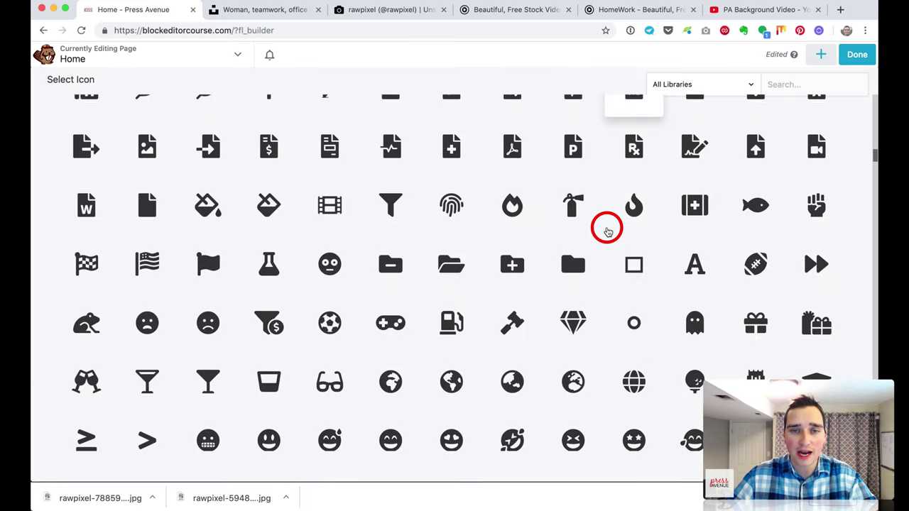
{"action": "scroll", "coordinate": [605, 227], "scroll_direction": "down", "scroll_amount": 15}
{"action": "scroll", "coordinate": [606, 227], "scroll_direction": "up", "scroll_amount": 8}
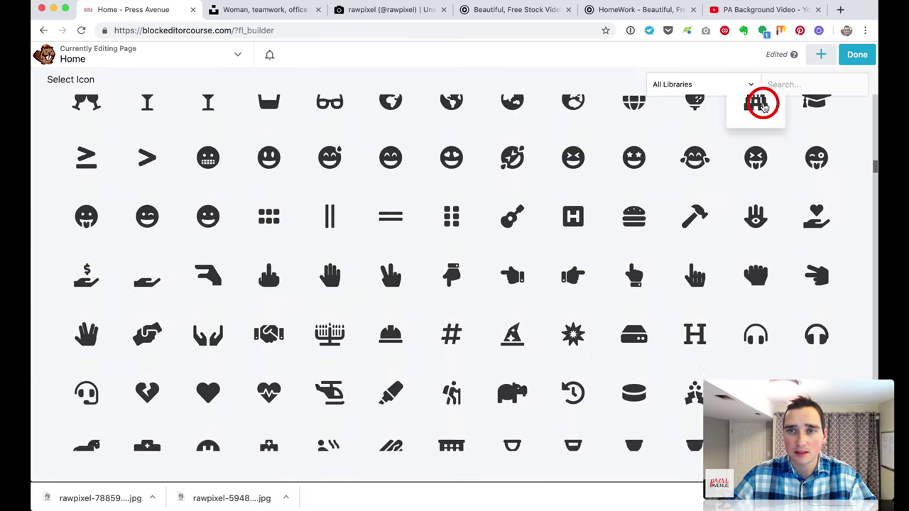
{"action": "scroll", "coordinate": [764, 107], "scroll_direction": "up", "scroll_amount": 1}
{"action": "left_click", "coordinate": [810, 82]}
{"action": "type", "text": "ar"}
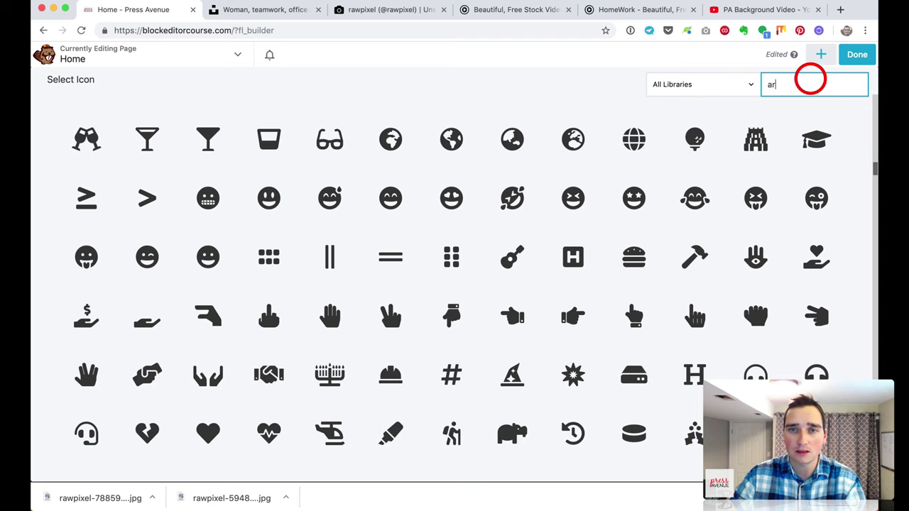
{"action": "type", "text": "r"}
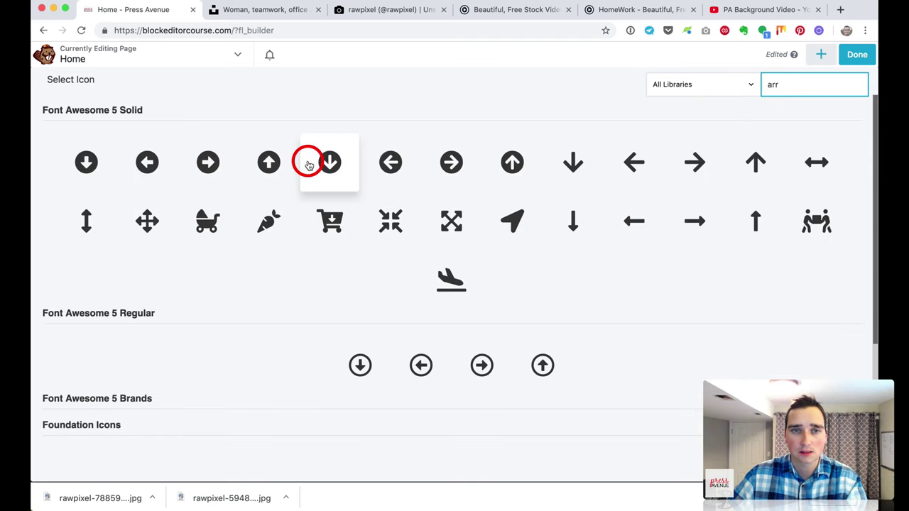
{"action": "left_click", "coordinate": [211, 159]}
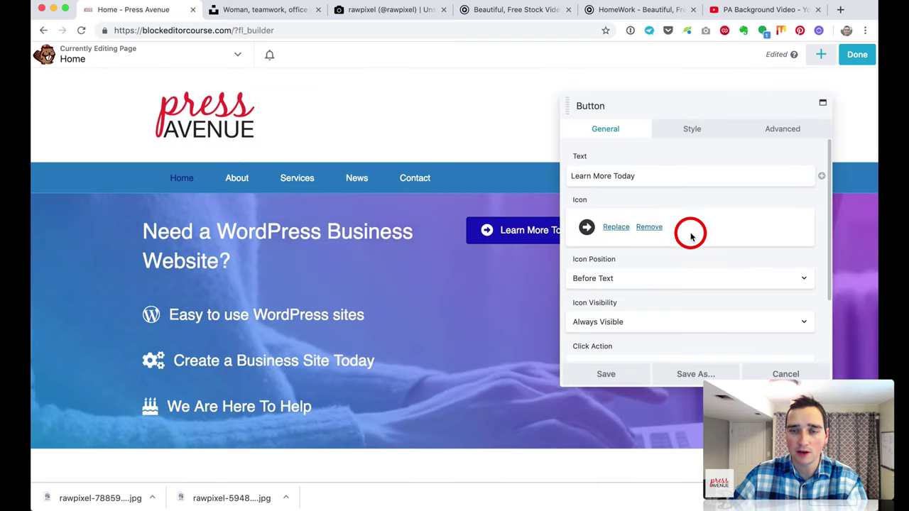
Step: Set the button's link to /services
{"action": "scroll", "coordinate": [703, 241], "scroll_direction": "down", "scroll_amount": 1}
{"action": "scroll", "coordinate": [707, 246], "scroll_direction": "down", "scroll_amount": 1}
{"action": "left_click", "coordinate": [641, 327]}
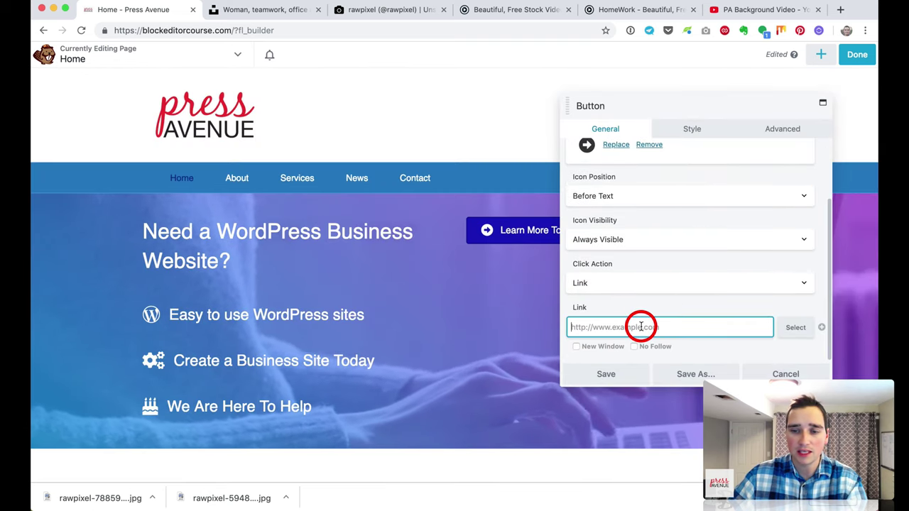
{"action": "type", "text": "/servic"}
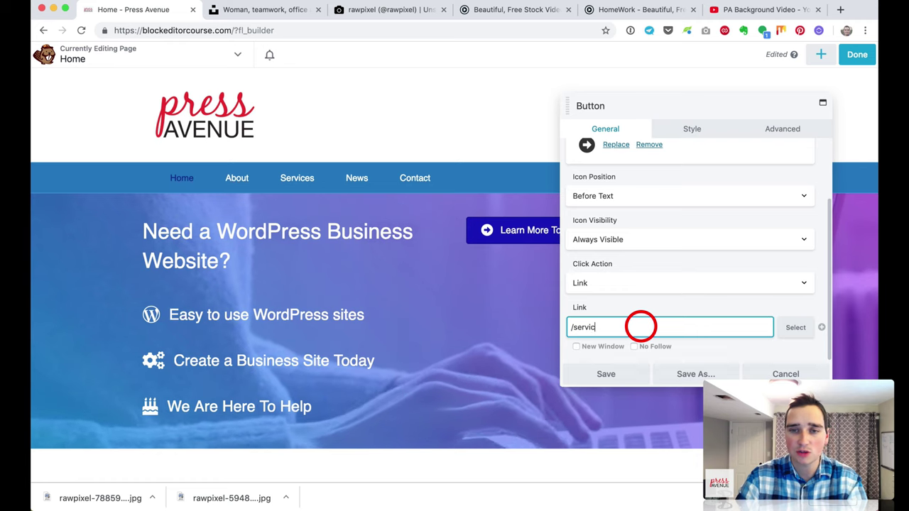
{"action": "type", "text": "es"}
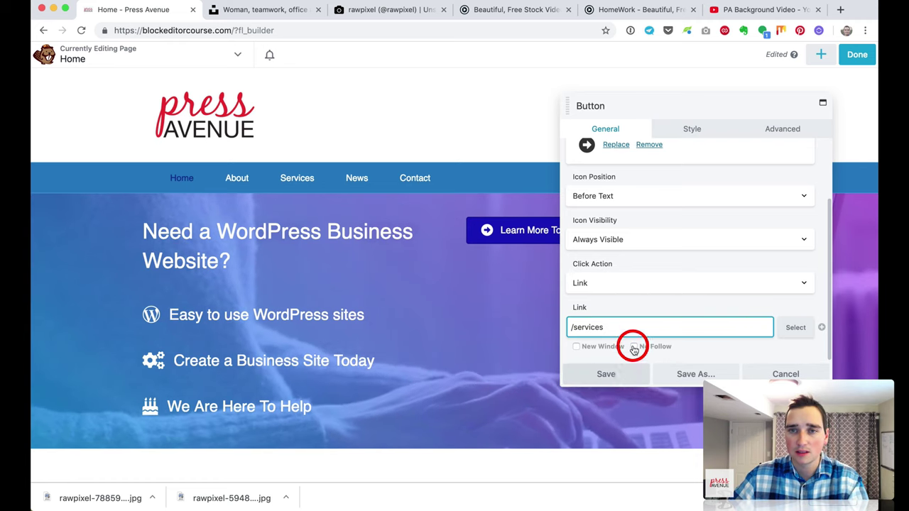
{"action": "left_click", "coordinate": [683, 135]}
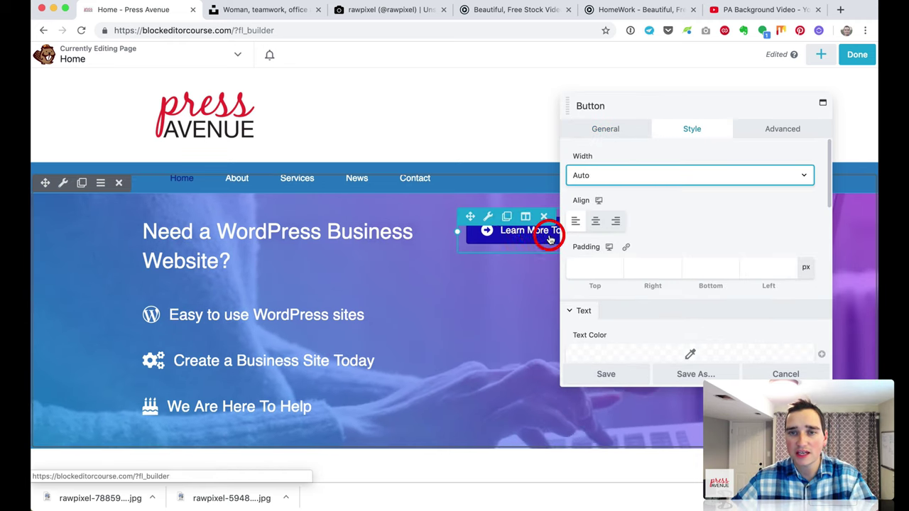
Step: Make the button span the full column width
{"action": "left_click_drag", "start_coordinate": [667, 114], "coordinate": [193, 108]}
{"action": "left_click", "coordinate": [140, 181]}
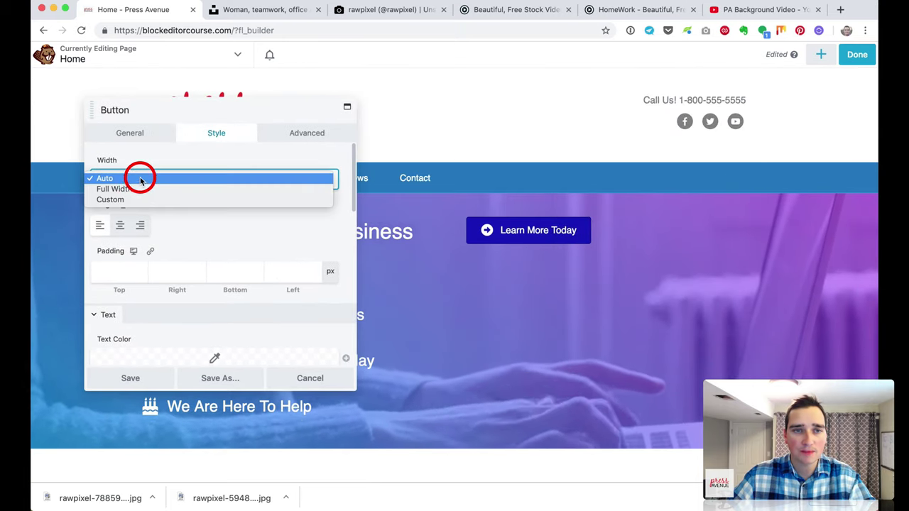
{"action": "left_click", "coordinate": [140, 189]}
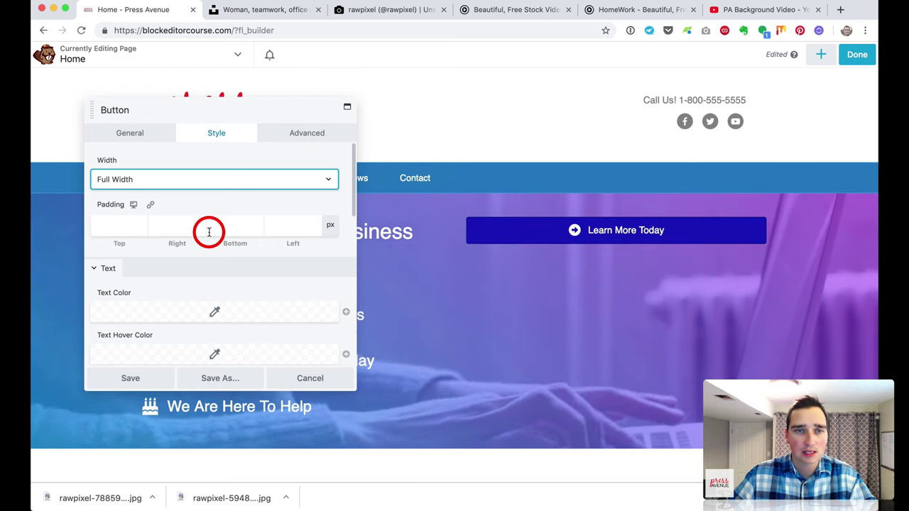
{"action": "scroll", "coordinate": [142, 233], "scroll_direction": "down", "scroll_amount": 3}
Step: Set the button text colour to light blue and the hover text colour to dark blue
{"action": "left_click", "coordinate": [206, 207]}
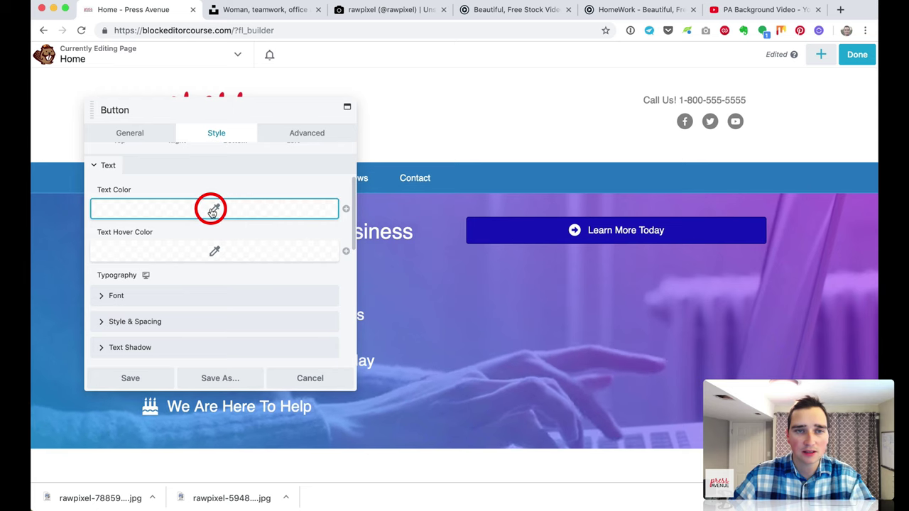
{"action": "left_click", "coordinate": [204, 252]}
{"action": "left_click_drag", "start_coordinate": [203, 252], "coordinate": [193, 244]}
{"action": "left_click", "coordinate": [201, 213]}
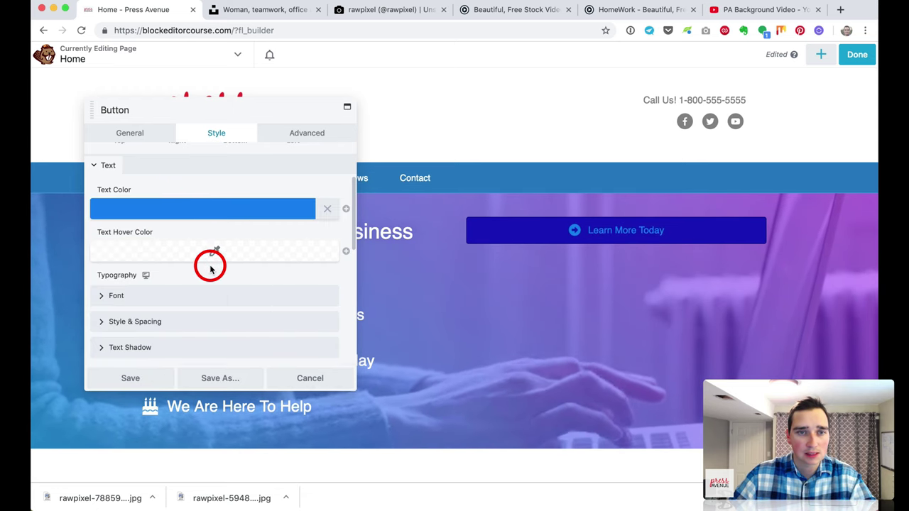
{"action": "left_click", "coordinate": [211, 239]}
{"action": "left_click_drag", "start_coordinate": [235, 283], "coordinate": [209, 278]}
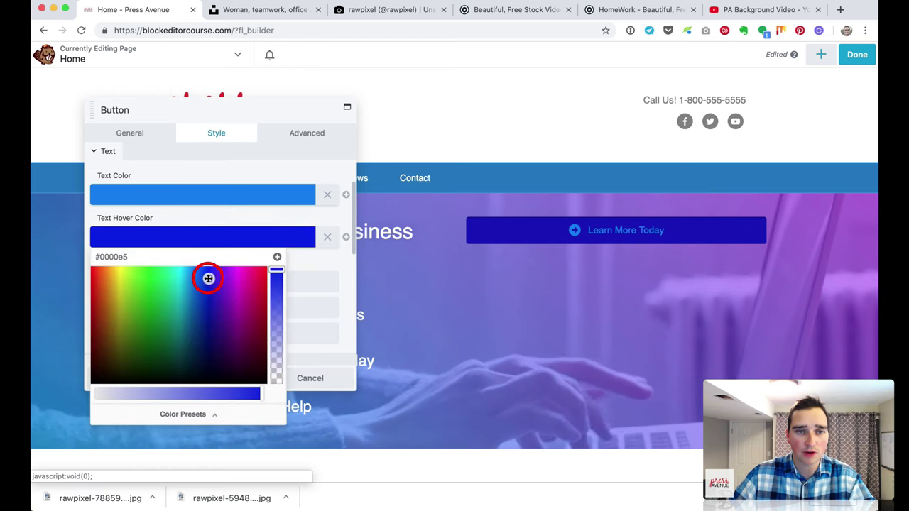
{"action": "left_click", "coordinate": [199, 211]}
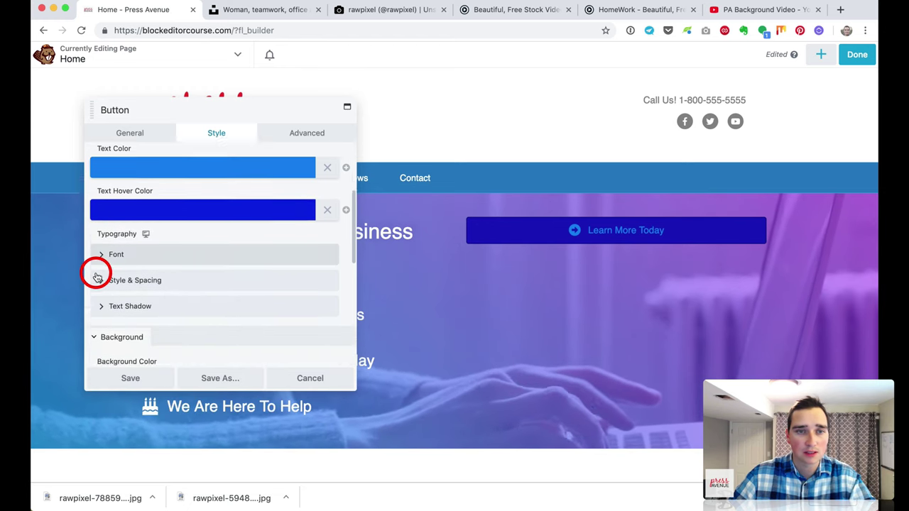
Step: Set the button background to white (#ffffff) from the colour presets
{"action": "scroll", "coordinate": [93, 272], "scroll_direction": "down", "scroll_amount": 3}
{"action": "scroll", "coordinate": [104, 279], "scroll_direction": "down", "scroll_amount": 1}
{"action": "scroll", "coordinate": [241, 289], "scroll_direction": "down", "scroll_amount": 2}
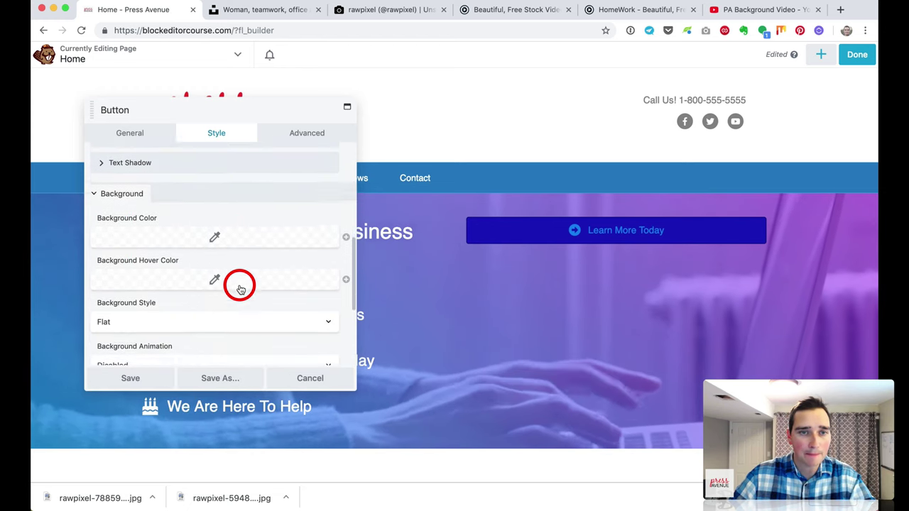
{"action": "left_click", "coordinate": [217, 233]}
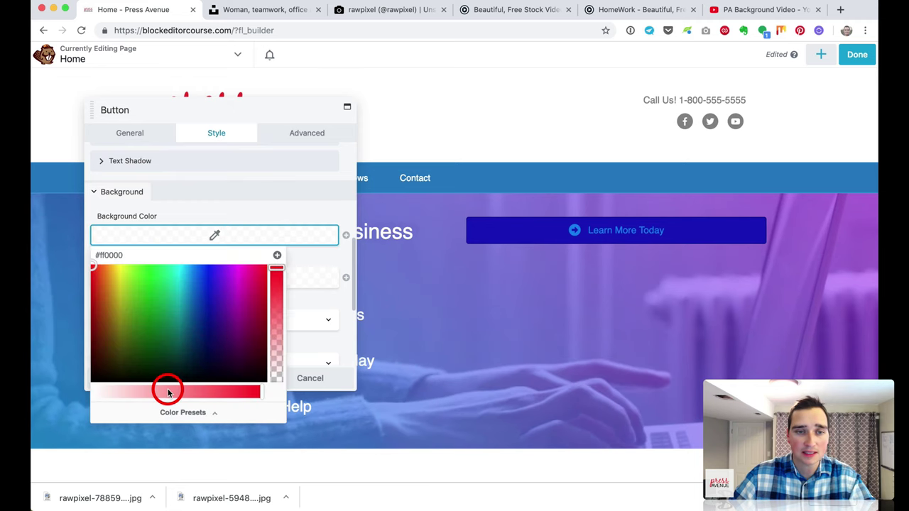
{"action": "left_click", "coordinate": [170, 410]}
{"action": "left_click", "coordinate": [159, 277]}
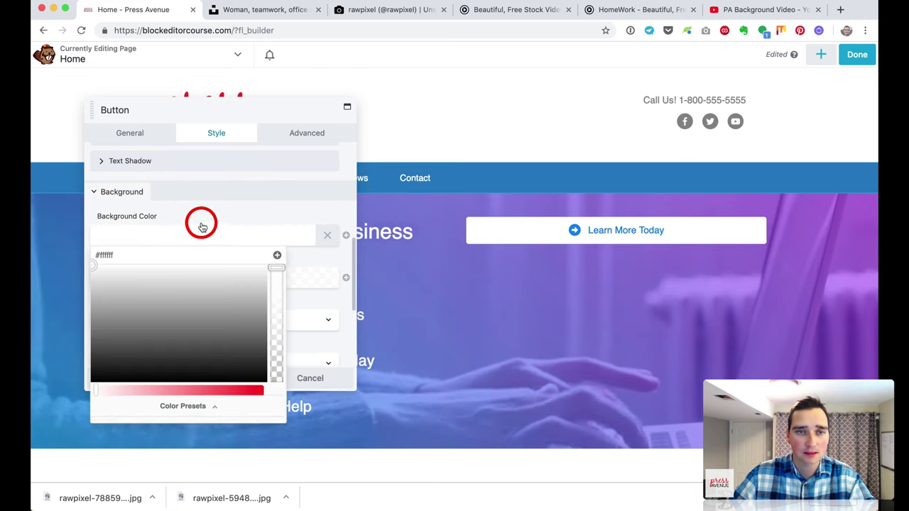
{"action": "left_click", "coordinate": [204, 213]}
Step: Set the background hover colour to a pale cyan at 0.94 opacity
{"action": "left_click", "coordinate": [210, 278]}
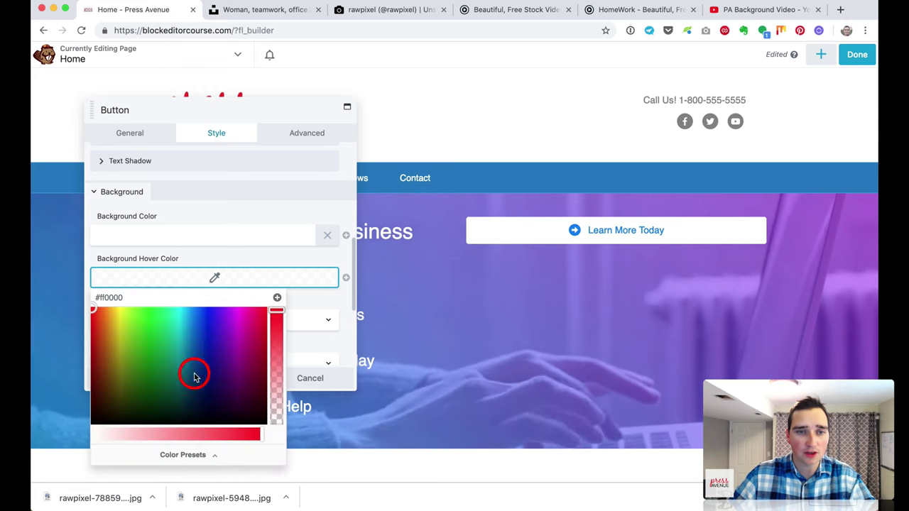
{"action": "left_click", "coordinate": [203, 339]}
{"action": "left_click", "coordinate": [203, 318]}
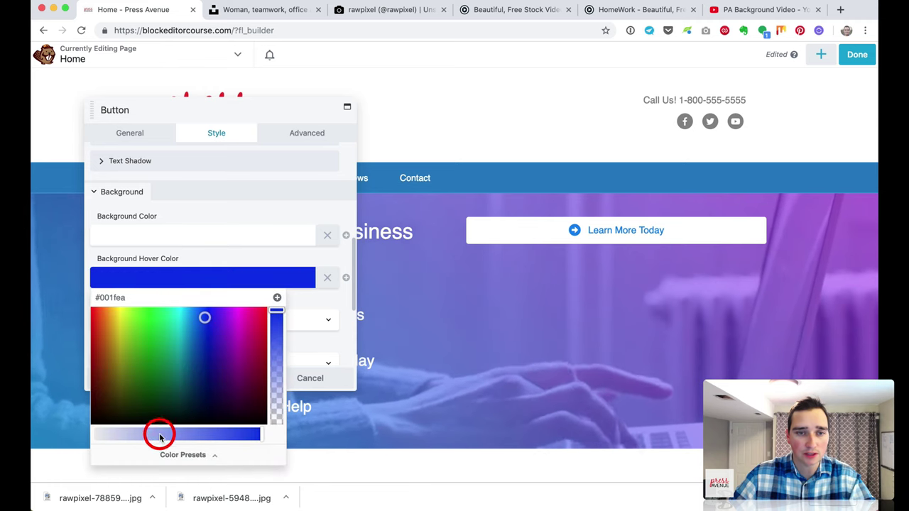
{"action": "left_click_drag", "start_coordinate": [158, 432], "coordinate": [261, 434]}
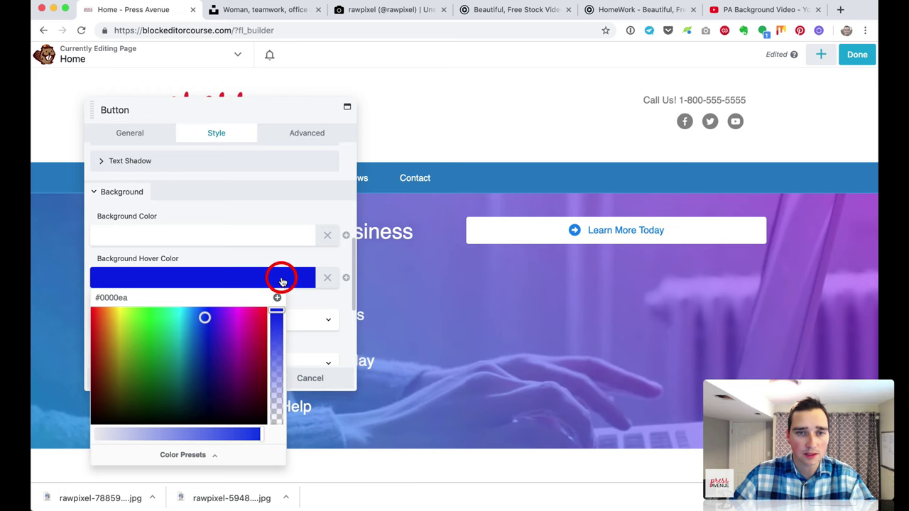
{"action": "left_click_drag", "start_coordinate": [186, 327], "coordinate": [183, 306]}
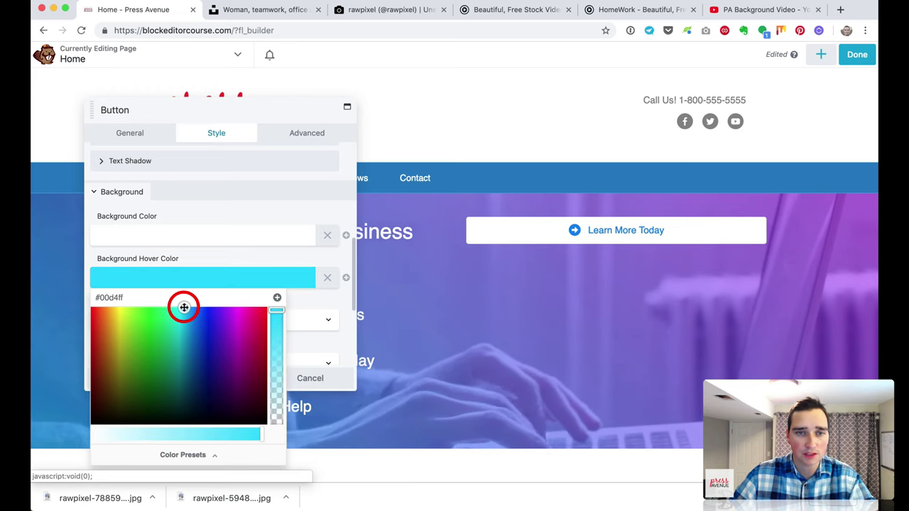
{"action": "left_click", "coordinate": [279, 311]}
{"action": "left_click_drag", "start_coordinate": [279, 310], "coordinate": [278, 315]}
{"action": "left_click_drag", "start_coordinate": [235, 429], "coordinate": [152, 434]}
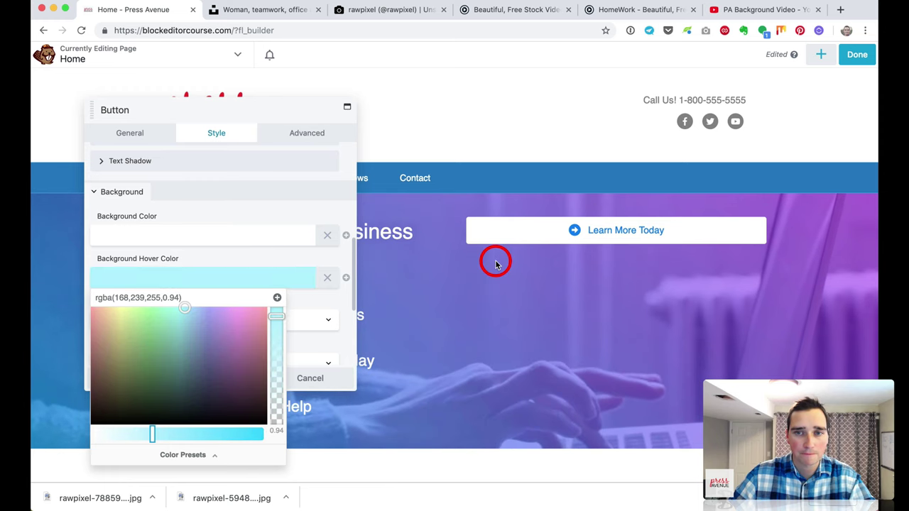
{"action": "left_click", "coordinate": [276, 285]}
Step: Keep the Flat background style and save the button settings
{"action": "scroll", "coordinate": [276, 285], "scroll_direction": "down", "scroll_amount": 3}
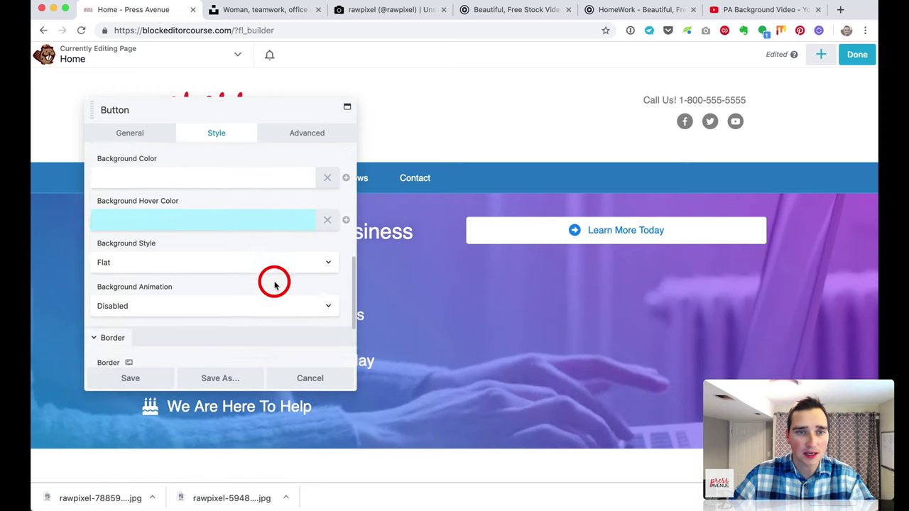
{"action": "left_click", "coordinate": [234, 247]}
{"action": "left_click", "coordinate": [235, 246]}
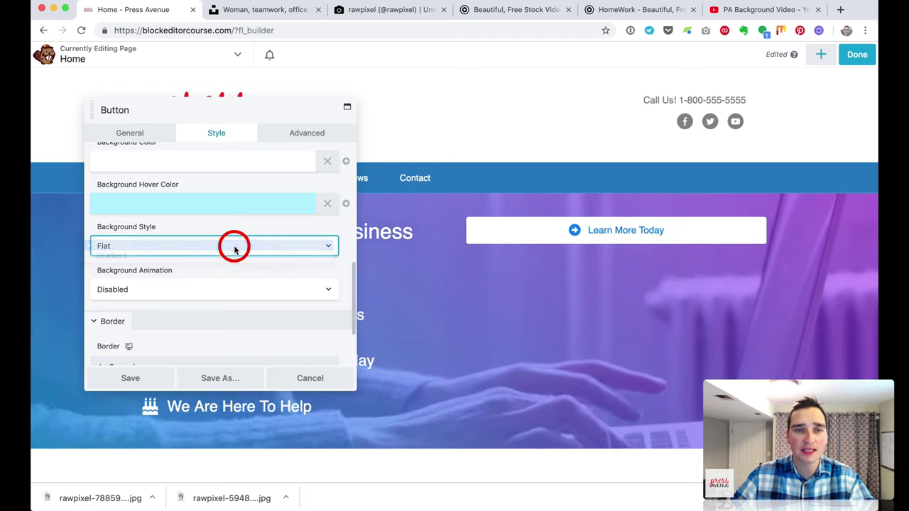
{"action": "scroll", "coordinate": [234, 264], "scroll_direction": "down", "scroll_amount": 4}
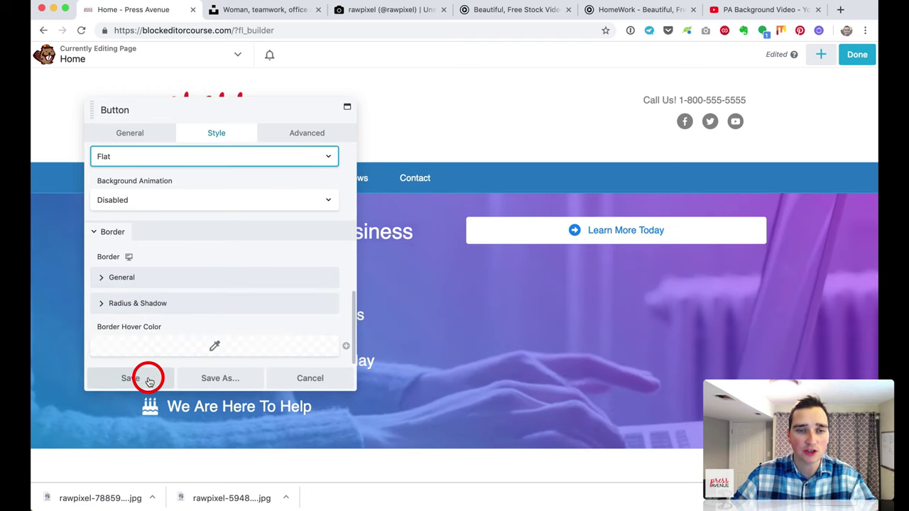
{"action": "left_click", "coordinate": [146, 377]}
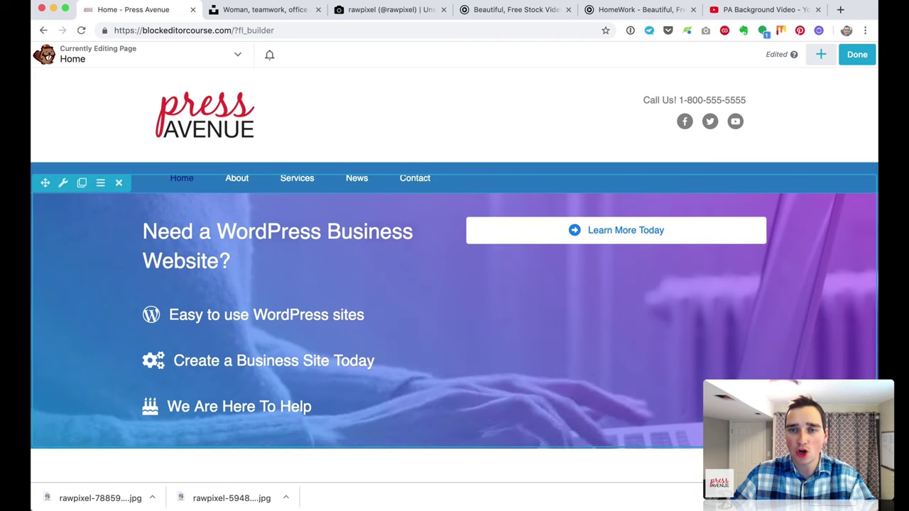
Step: Search Unsplash for 'business woman' photos
{"action": "left_click", "coordinate": [281, 9]}
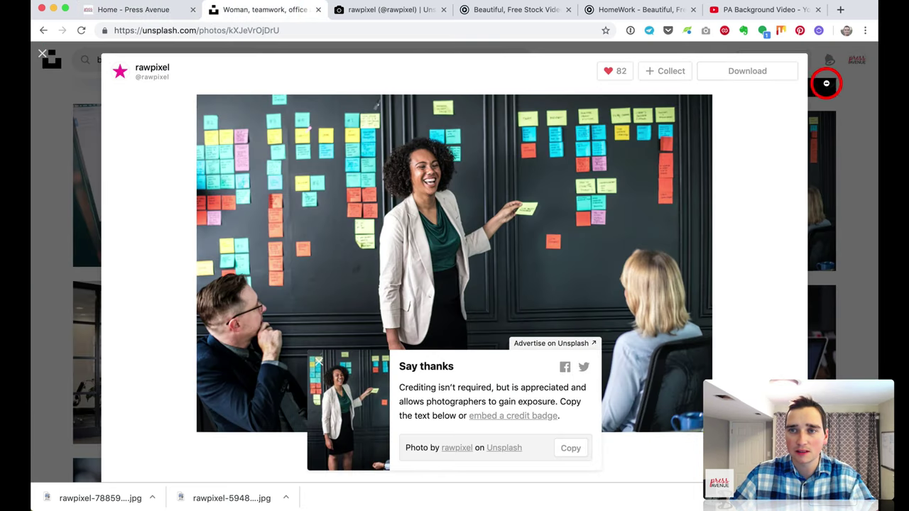
{"action": "left_click", "coordinate": [830, 81]}
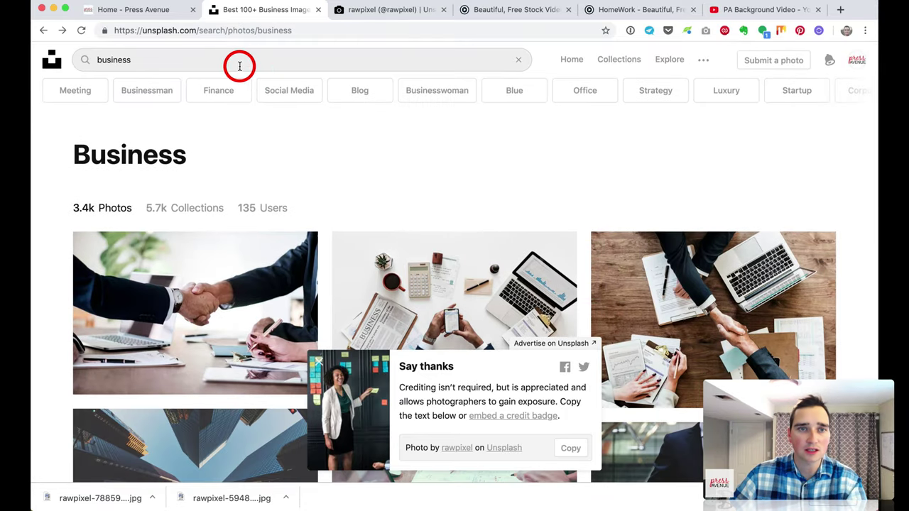
{"action": "left_click", "coordinate": [235, 63]}
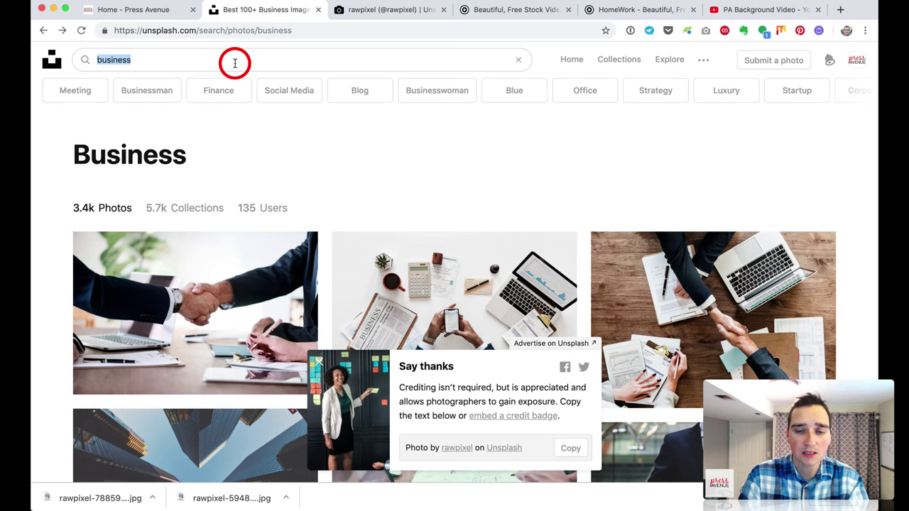
{"action": "type", "text": "wo"}
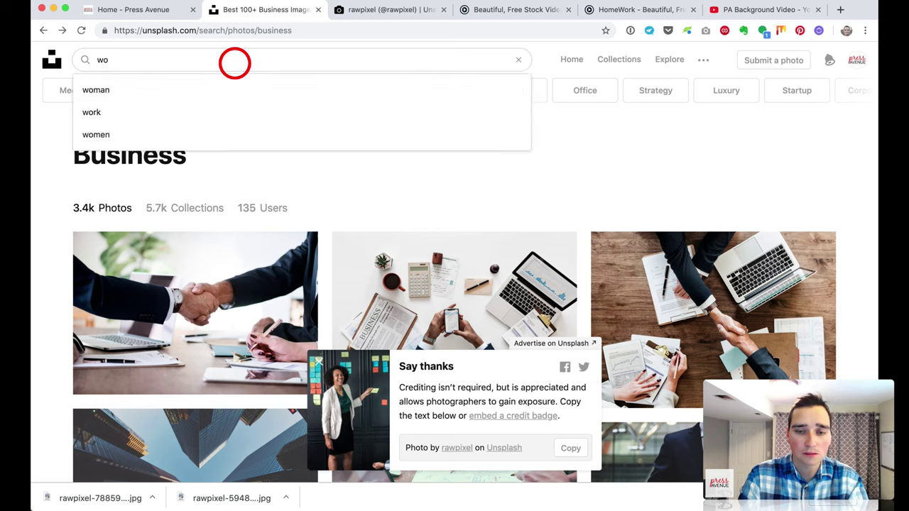
{"action": "key", "text": "BackSpace"}
{"action": "type", "text": "bu"}
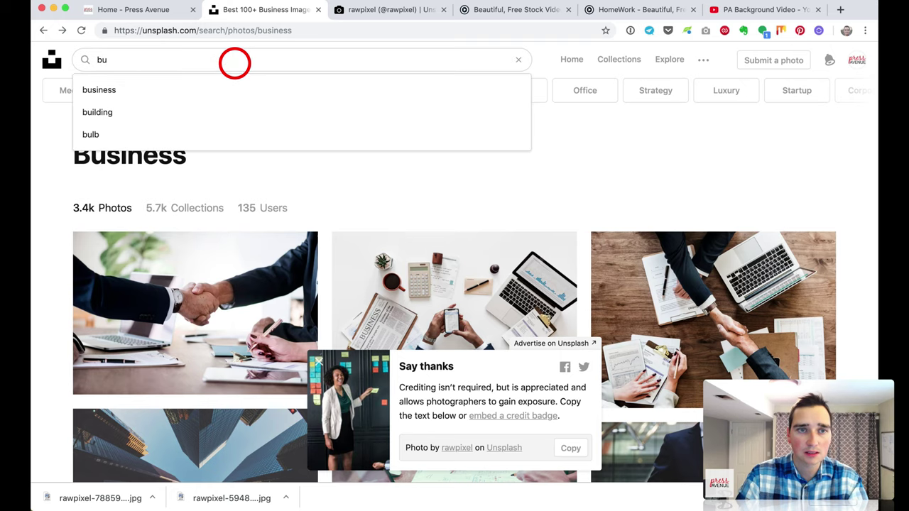
{"action": "key", "text": "Down"}
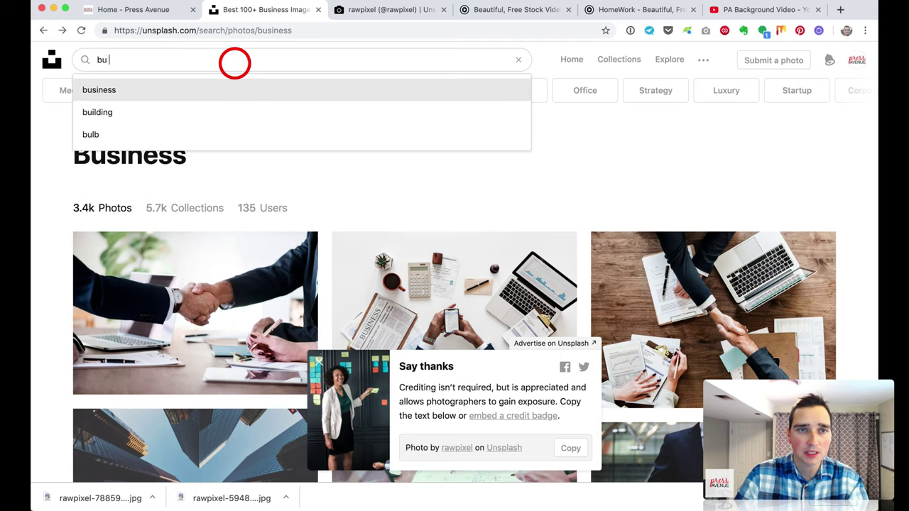
{"action": "left_click", "coordinate": [177, 90]}
{"action": "type", "text": "w"}
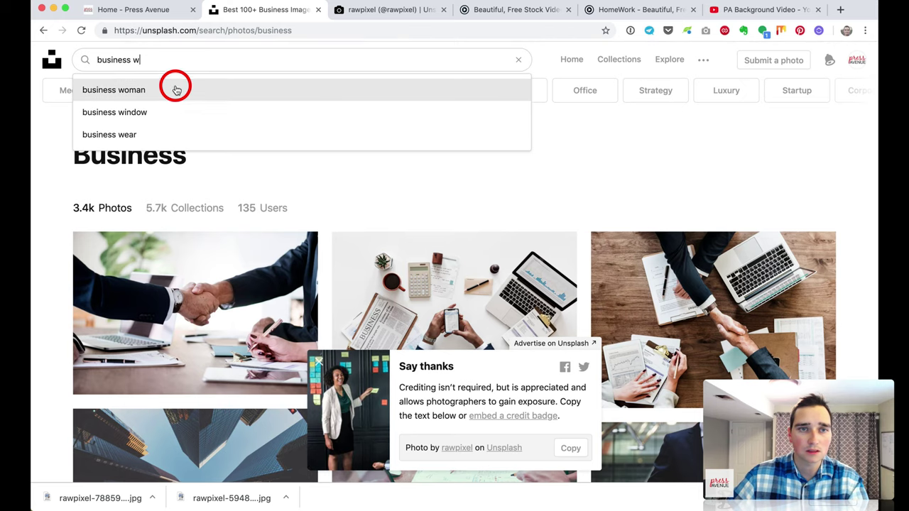
{"action": "left_click", "coordinate": [176, 90]}
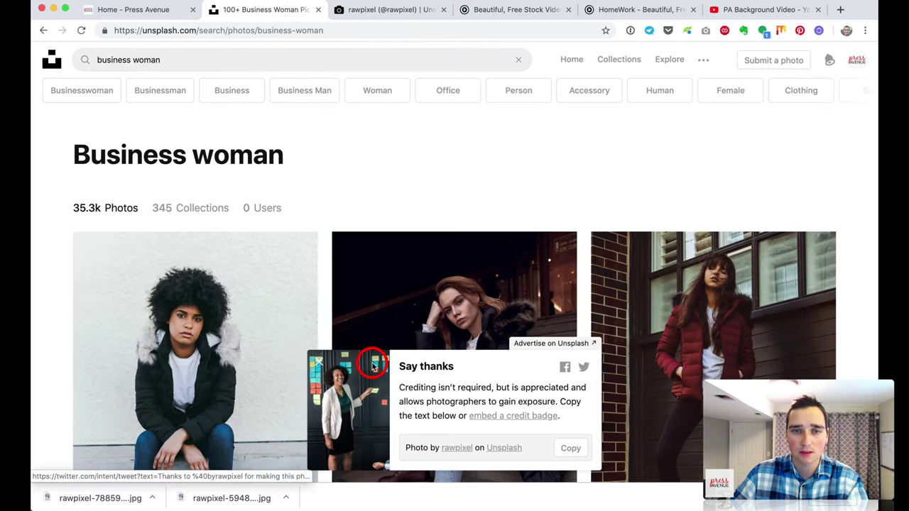
Step: Open the photo of a woman at a laptop and download it
{"action": "left_click", "coordinate": [317, 361]}
{"action": "scroll", "coordinate": [509, 365], "scroll_direction": "down", "scroll_amount": 7}
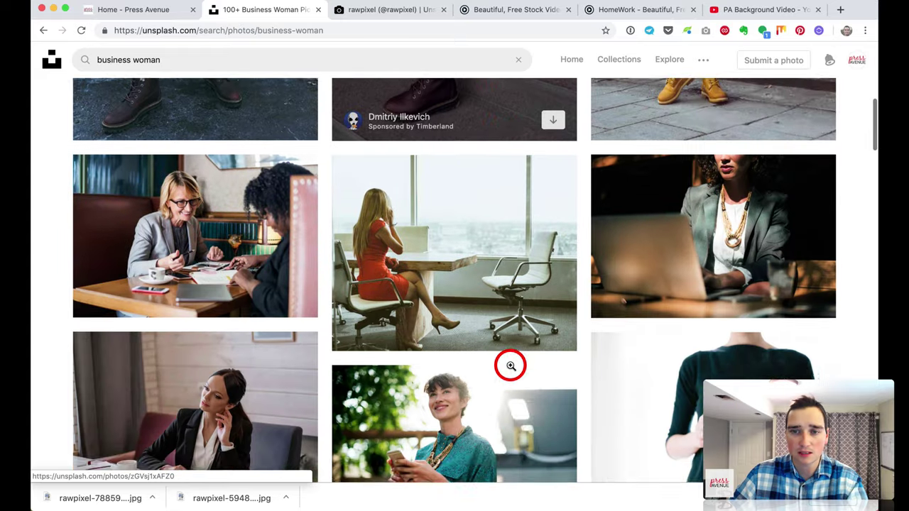
{"action": "scroll", "coordinate": [510, 365], "scroll_direction": "down", "scroll_amount": 5}
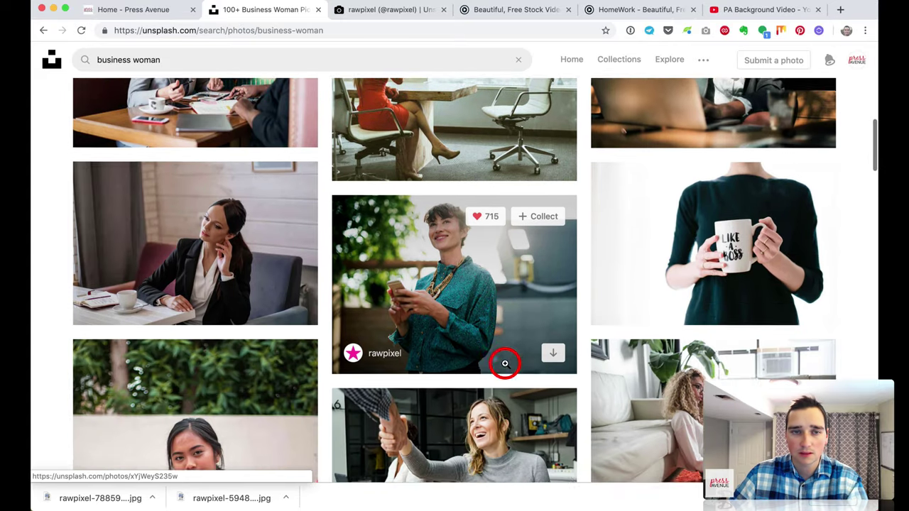
{"action": "scroll", "coordinate": [505, 363], "scroll_direction": "down", "scroll_amount": 10}
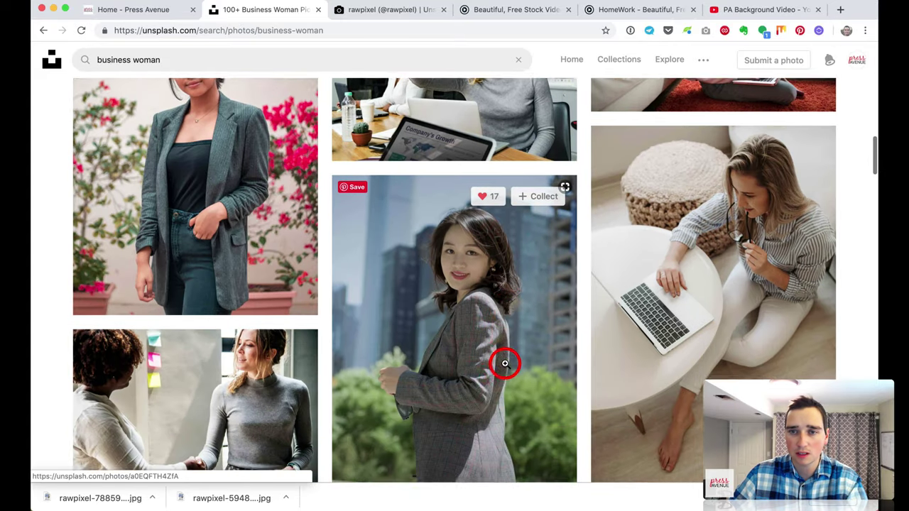
{"action": "scroll", "coordinate": [505, 363], "scroll_direction": "down", "scroll_amount": 7}
{"action": "scroll", "coordinate": [504, 363], "scroll_direction": "down", "scroll_amount": 8}
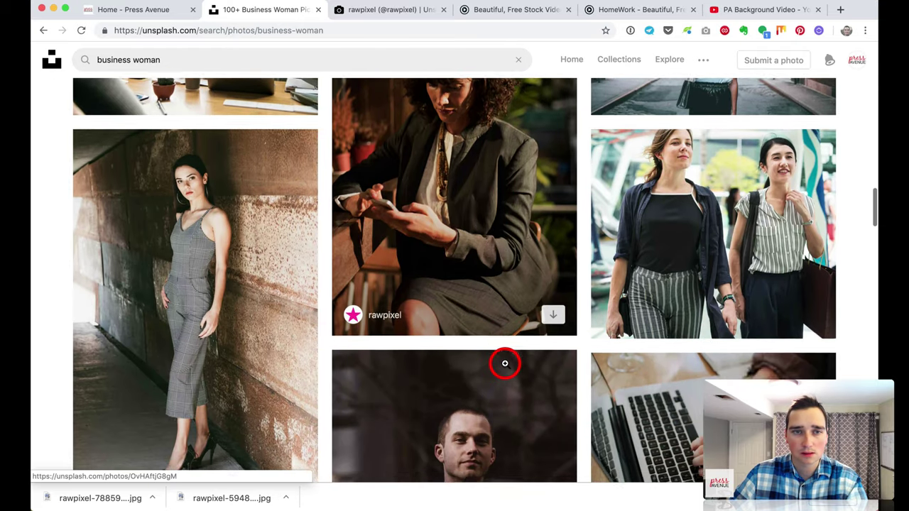
{"action": "scroll", "coordinate": [505, 364], "scroll_direction": "down", "scroll_amount": 8}
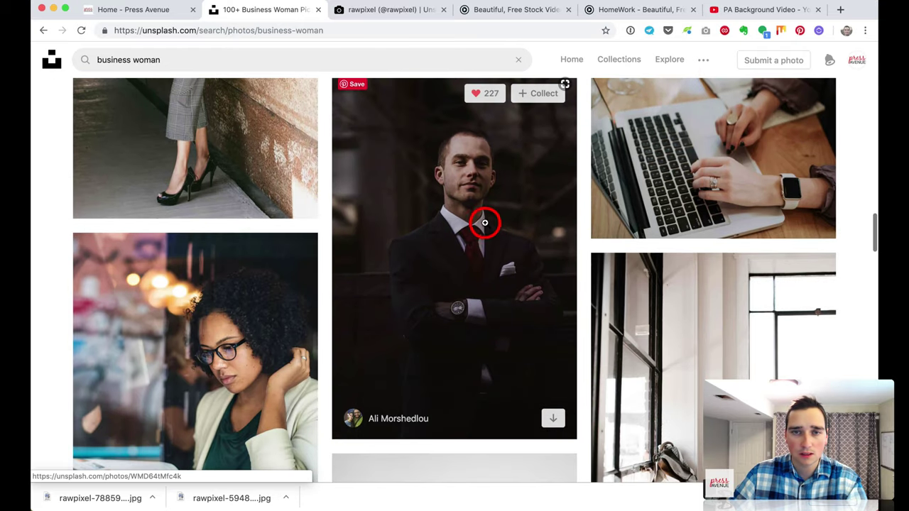
{"action": "scroll", "coordinate": [557, 234], "scroll_direction": "down", "scroll_amount": 18}
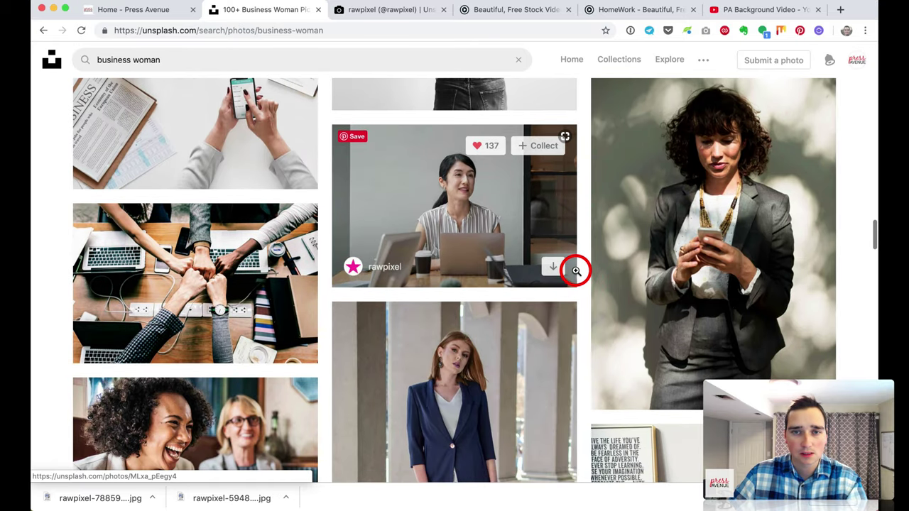
{"action": "scroll", "coordinate": [574, 268], "scroll_direction": "up", "scroll_amount": 4}
{"action": "scroll", "coordinate": [561, 267], "scroll_direction": "down", "scroll_amount": 3}
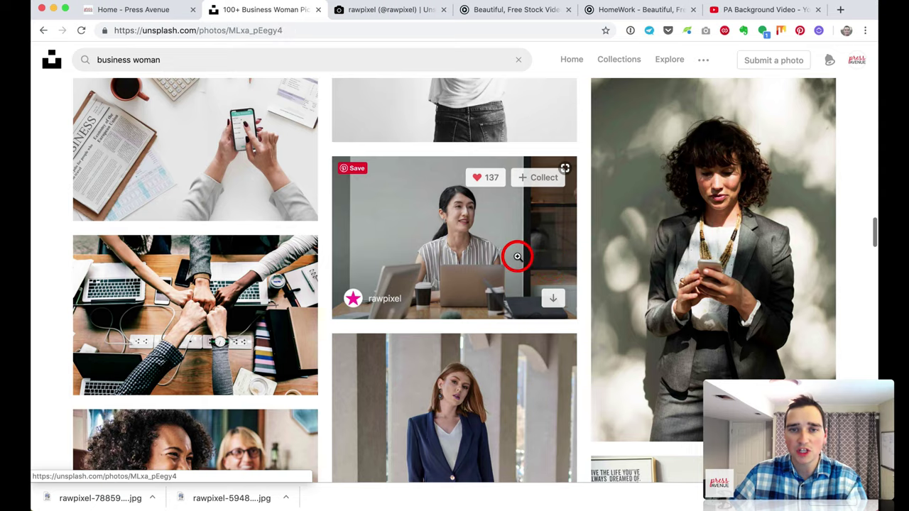
{"action": "left_click", "coordinate": [517, 257]}
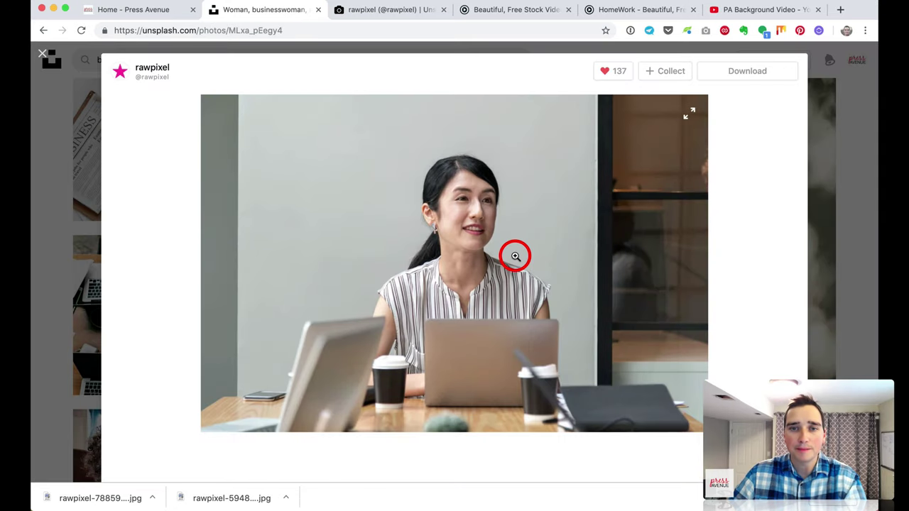
{"action": "left_click", "coordinate": [748, 72]}
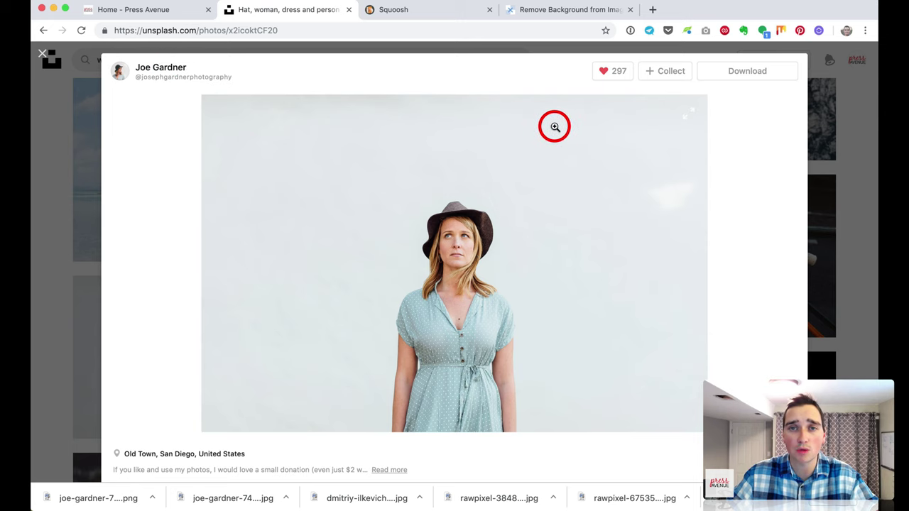
Step: Reload the remove.bg page
{"action": "left_click", "coordinate": [543, 12]}
{"action": "left_click", "coordinate": [193, 31]}
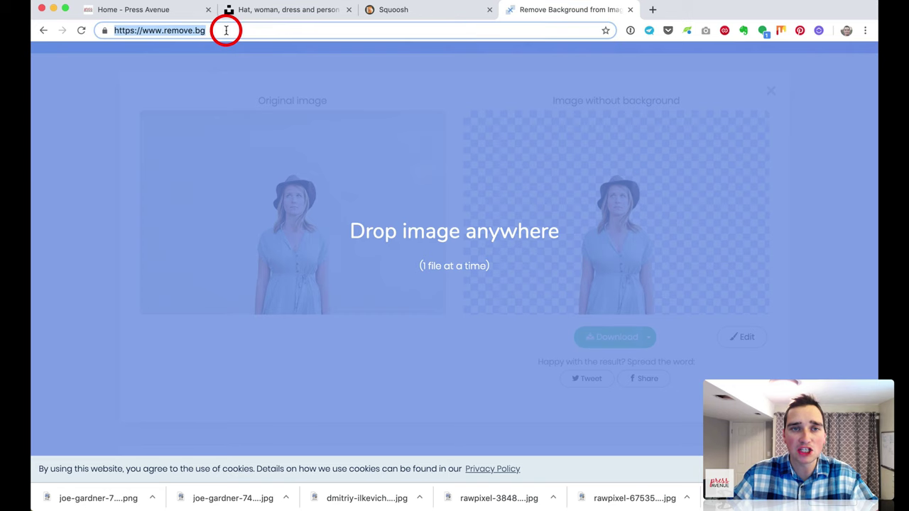
{"action": "key", "text": "Return"}
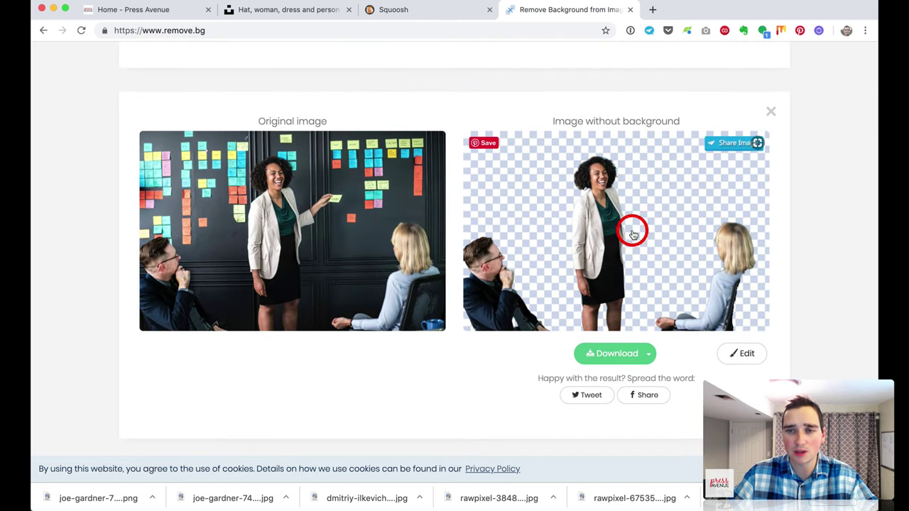
{"action": "scroll", "coordinate": [632, 256], "scroll_direction": "down", "scroll_amount": 4}
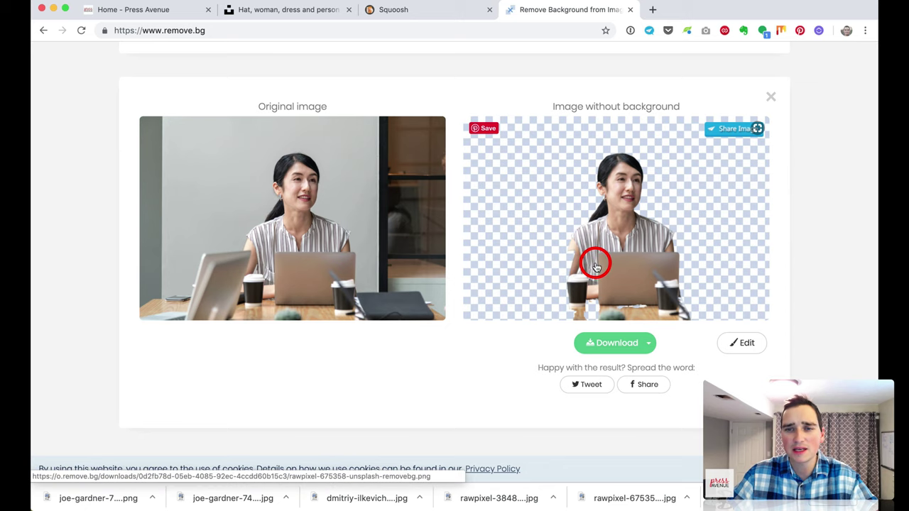
{"action": "scroll", "coordinate": [497, 236], "scroll_direction": "up", "scroll_amount": 15}
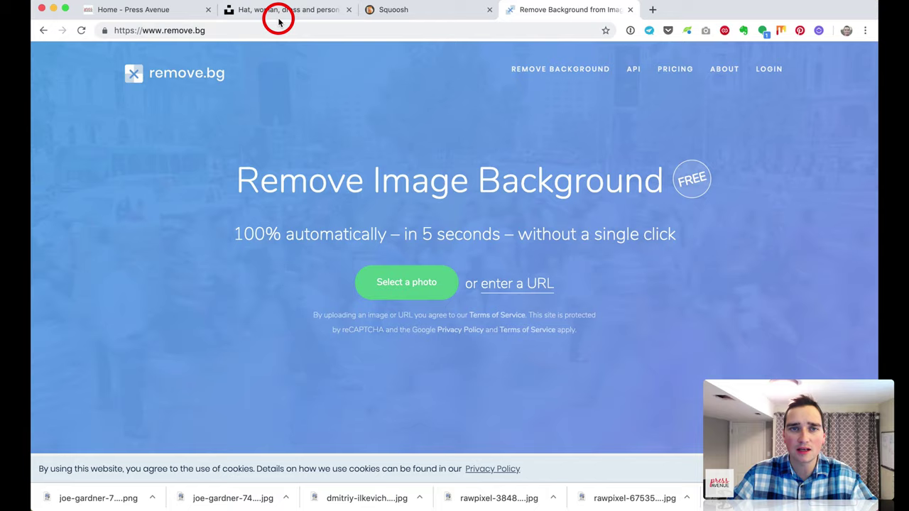
Step: Re-download the woman-in-hat photo from Unsplash and upload it to remove.bg
{"action": "left_click", "coordinate": [277, 11]}
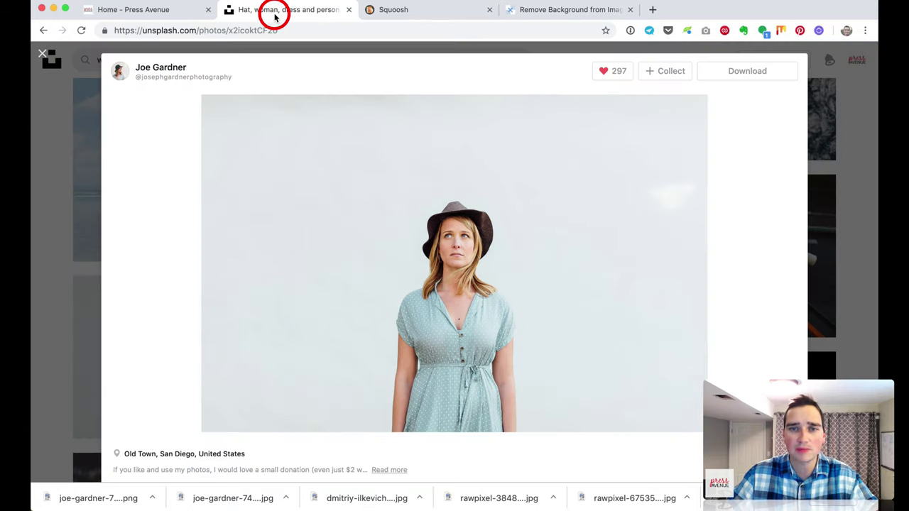
{"action": "left_click", "coordinate": [736, 72]}
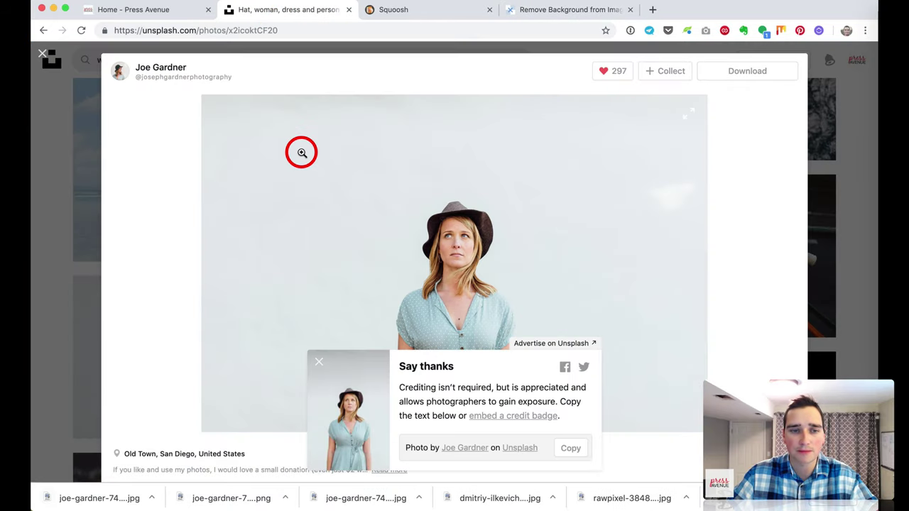
{"action": "left_click", "coordinate": [565, 11]}
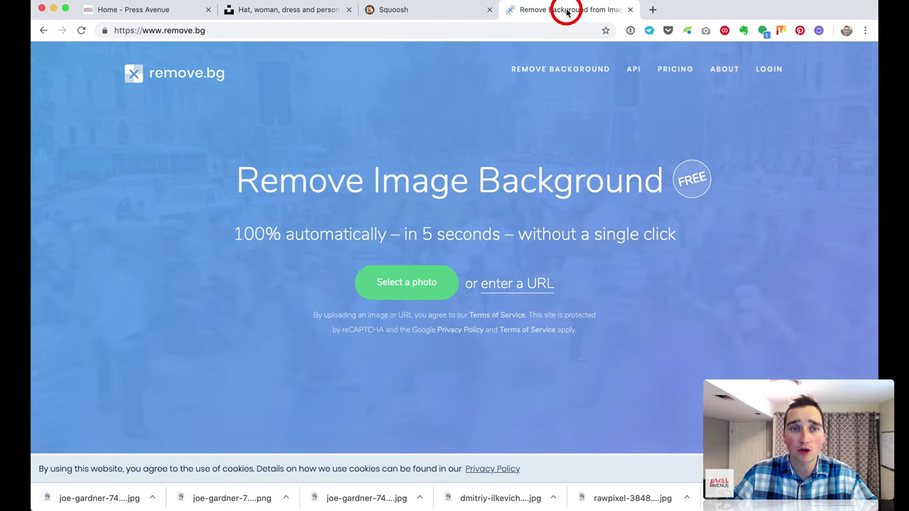
{"action": "left_click", "coordinate": [390, 288]}
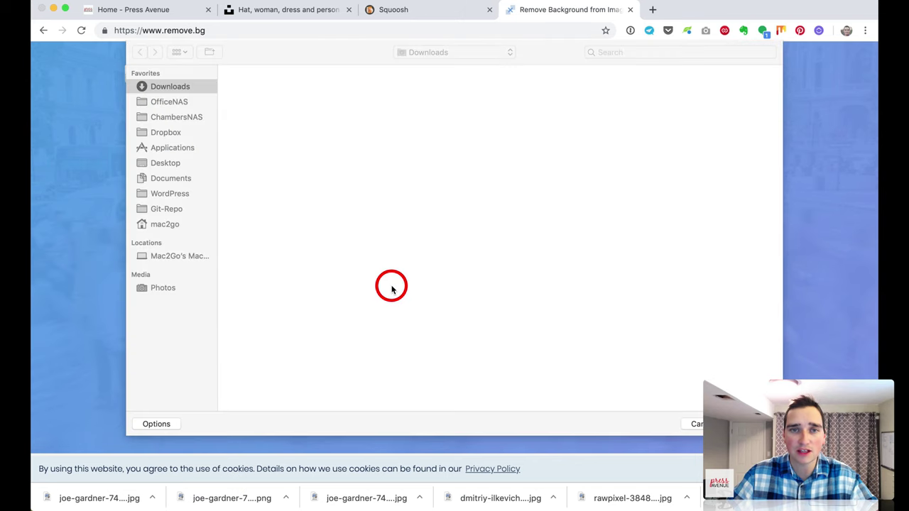
{"action": "left_click", "coordinate": [377, 105]}
{"action": "double_click", "coordinate": [377, 105]}
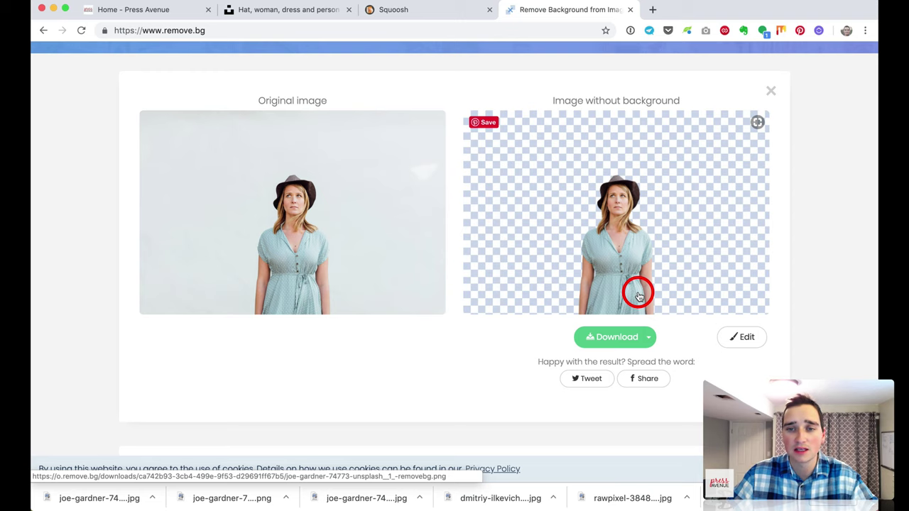
Step: Place a Photo module under the button showing woman-example.png from the Media Library
{"action": "left_click", "coordinate": [158, 10]}
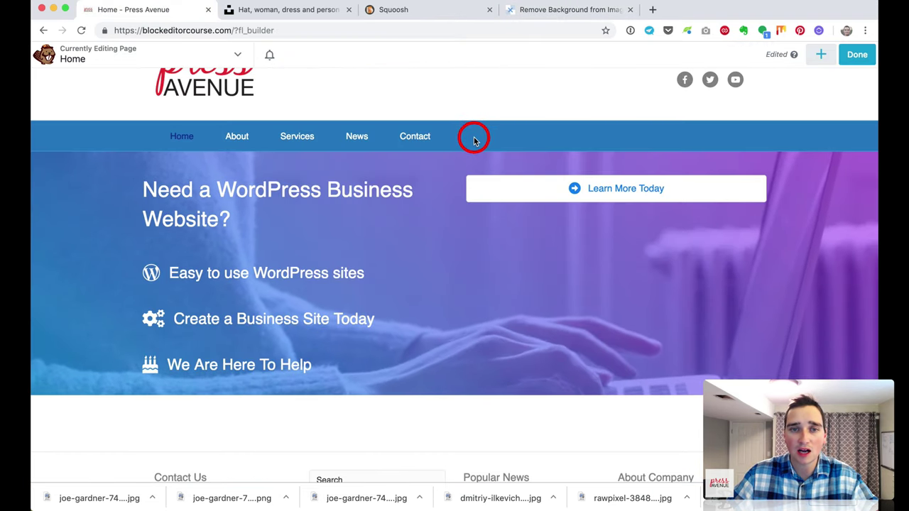
{"action": "left_click", "coordinate": [821, 54]}
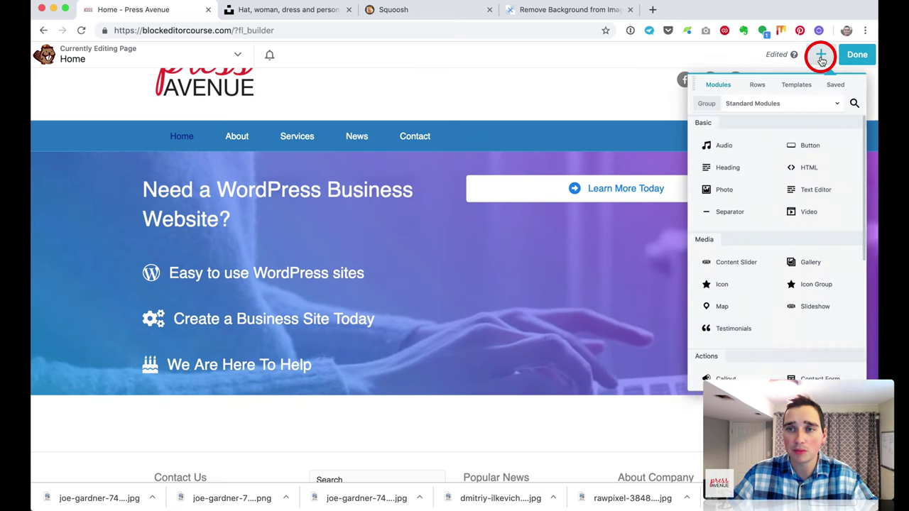
{"action": "left_click_drag", "start_coordinate": [710, 213], "coordinate": [699, 262]}
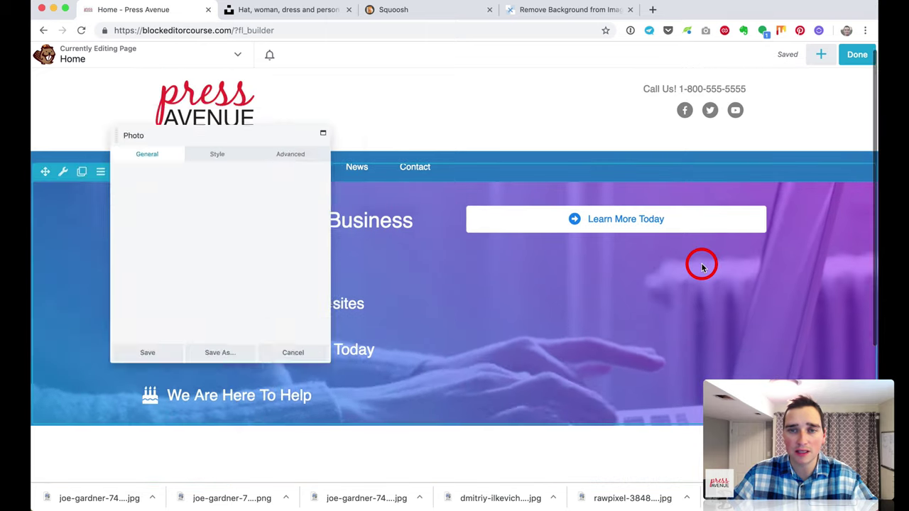
{"action": "left_click", "coordinate": [128, 222]}
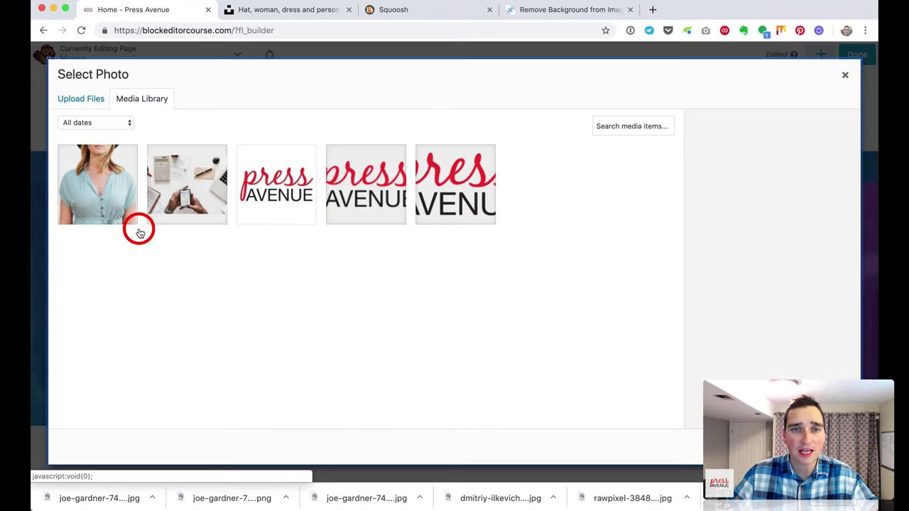
{"action": "left_click", "coordinate": [100, 179]}
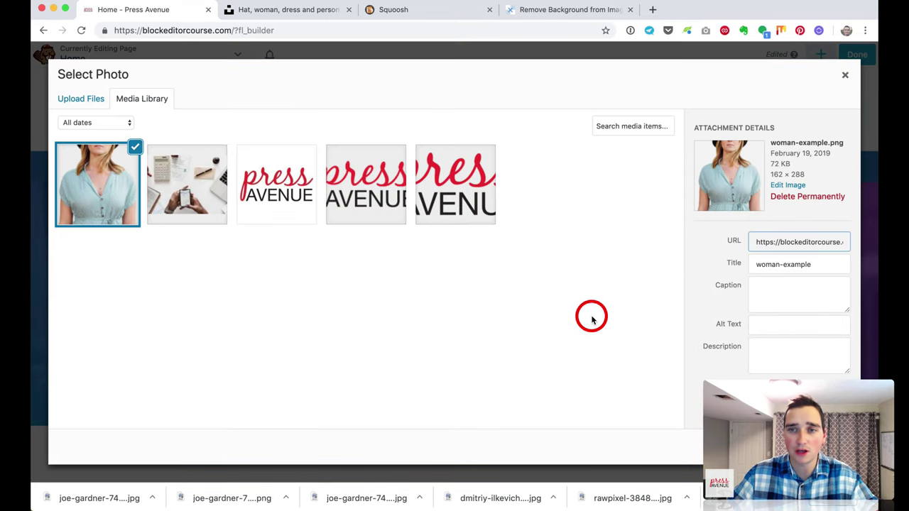
{"action": "left_click", "coordinate": [809, 446]}
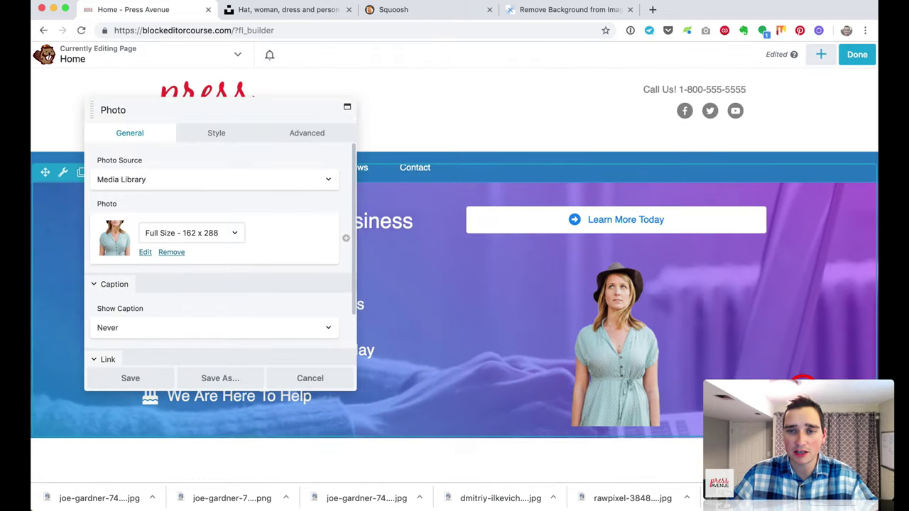
{"action": "left_click", "coordinate": [625, 313]}
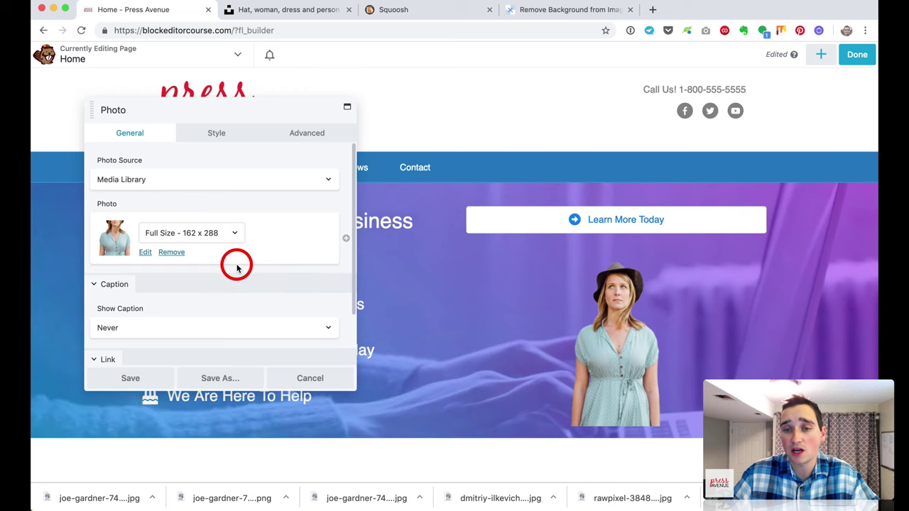
{"action": "scroll", "coordinate": [236, 268], "scroll_direction": "down", "scroll_amount": 3}
{"action": "scroll", "coordinate": [237, 265], "scroll_direction": "up", "scroll_amount": 3}
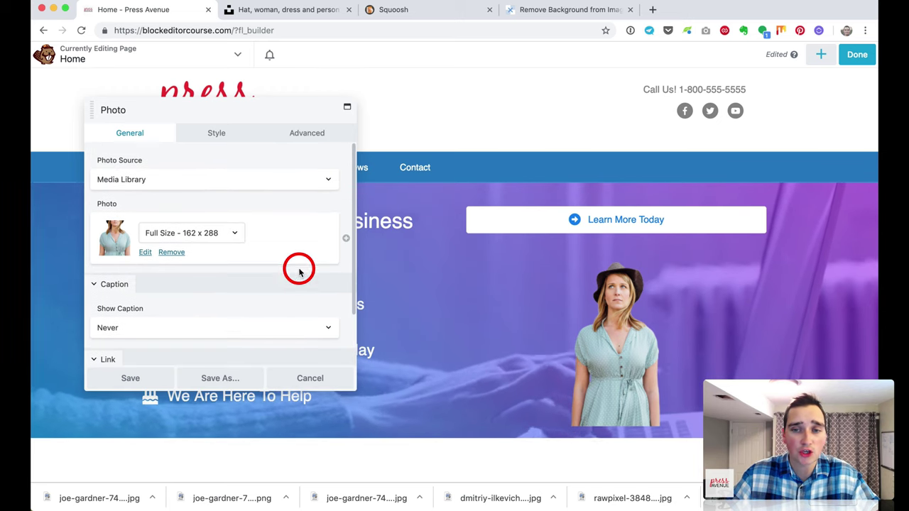
Step: Set the photo's bottom margin to 0, give the heading its own row, and move the button below the list
{"action": "left_click", "coordinate": [310, 134]}
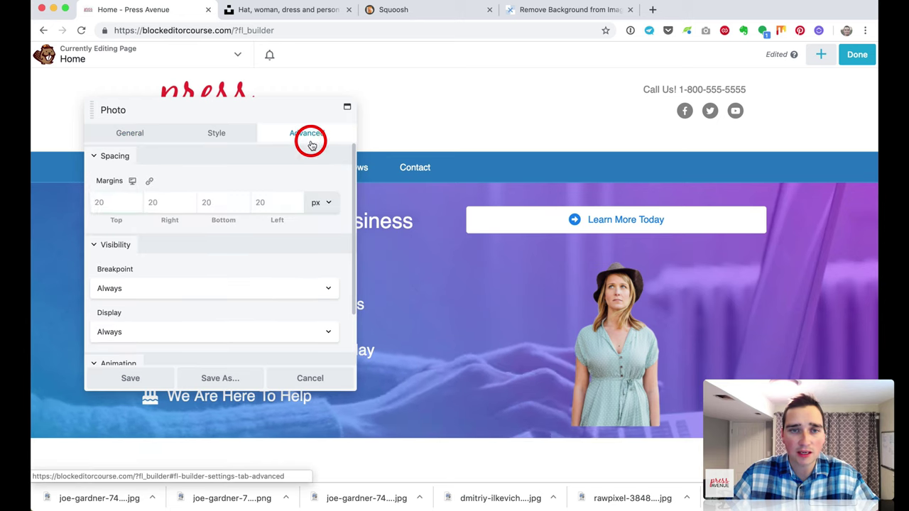
{"action": "left_click", "coordinate": [226, 202]}
{"action": "type", "text": "0"}
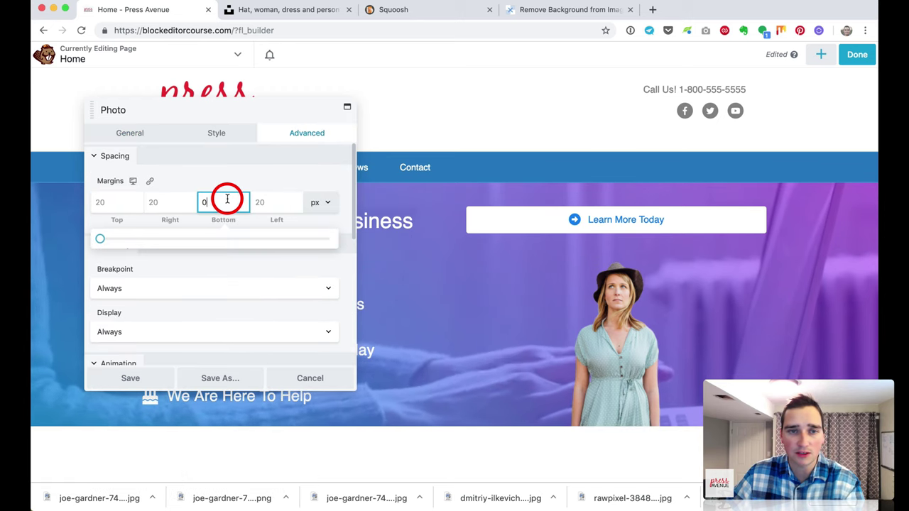
{"action": "left_click", "coordinate": [156, 376]}
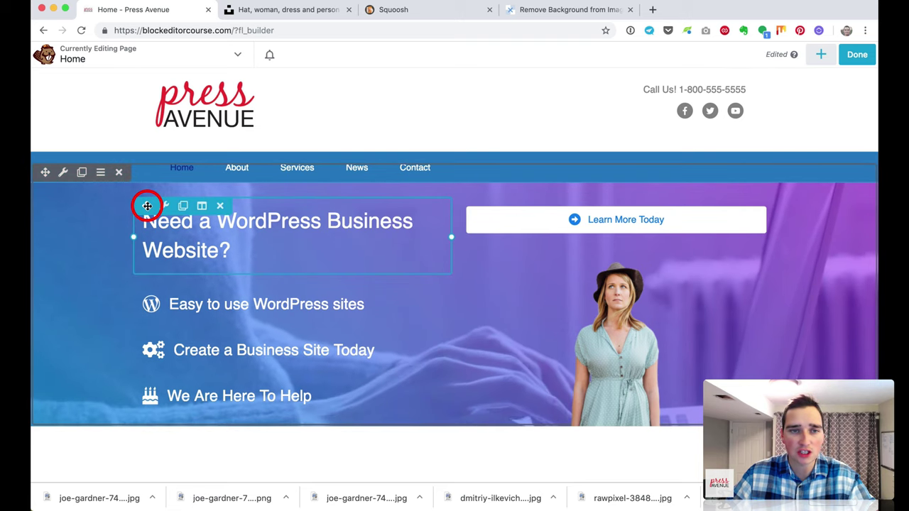
{"action": "left_click_drag", "start_coordinate": [147, 206], "coordinate": [223, 185]}
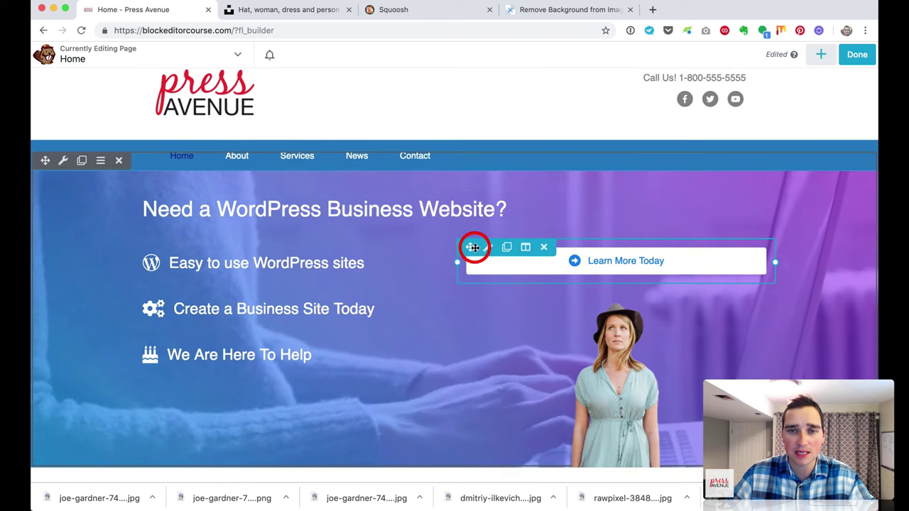
{"action": "left_click_drag", "start_coordinate": [473, 248], "coordinate": [300, 399]}
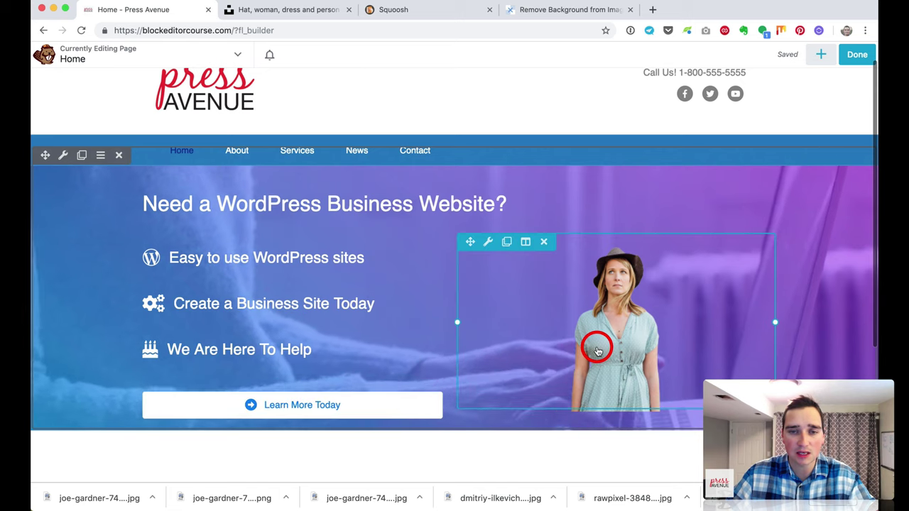
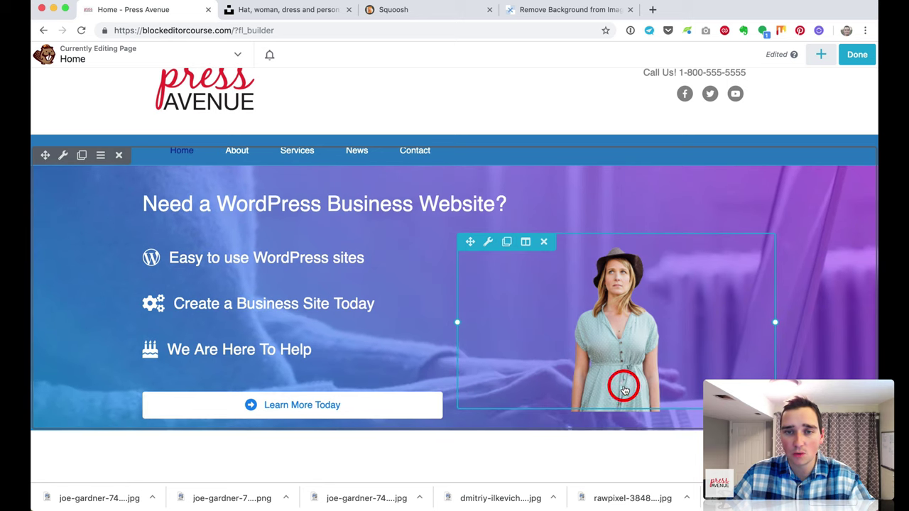
Step: Open the hero row's settings, review spacing, and save them unchanged
{"action": "left_click", "coordinate": [63, 154]}
{"action": "left_click", "coordinate": [274, 135]}
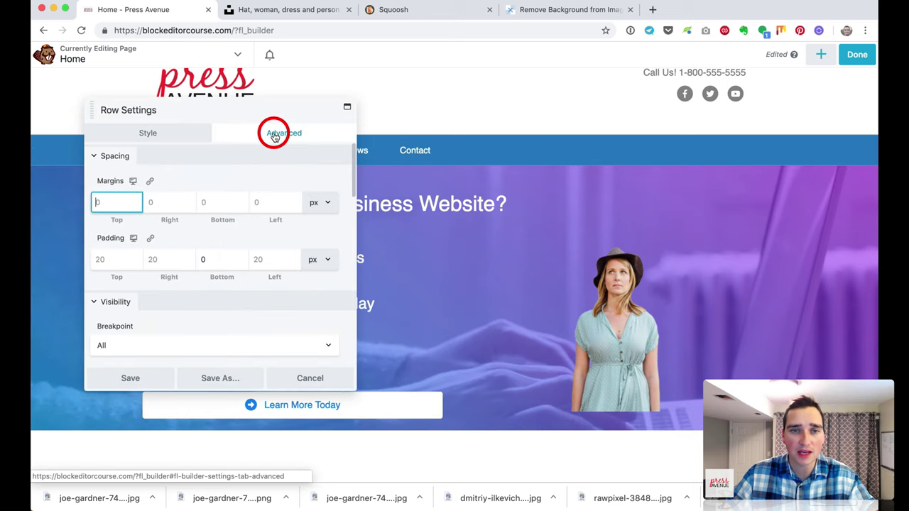
{"action": "left_click", "coordinate": [153, 378]}
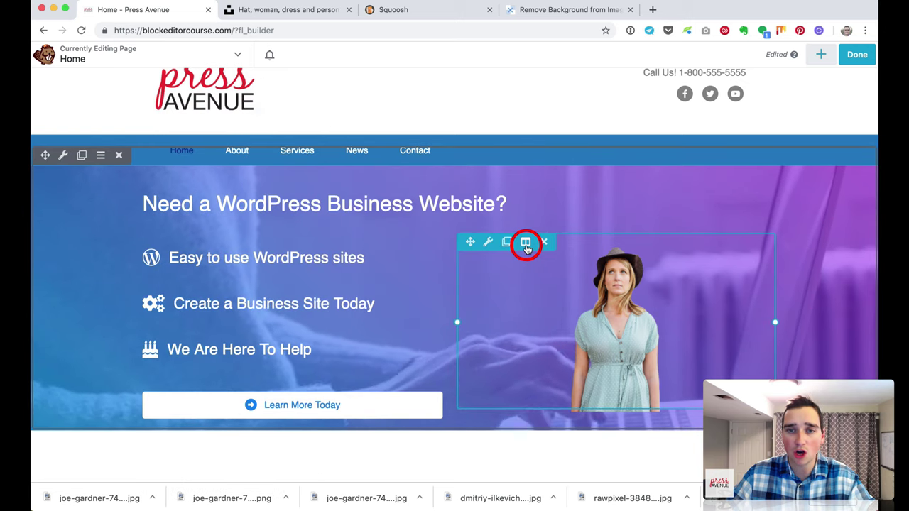
Step: Set the photo column to Equalize Heights Yes and bottom vertical alignment, then resave the Photo module
{"action": "left_click", "coordinate": [540, 257]}
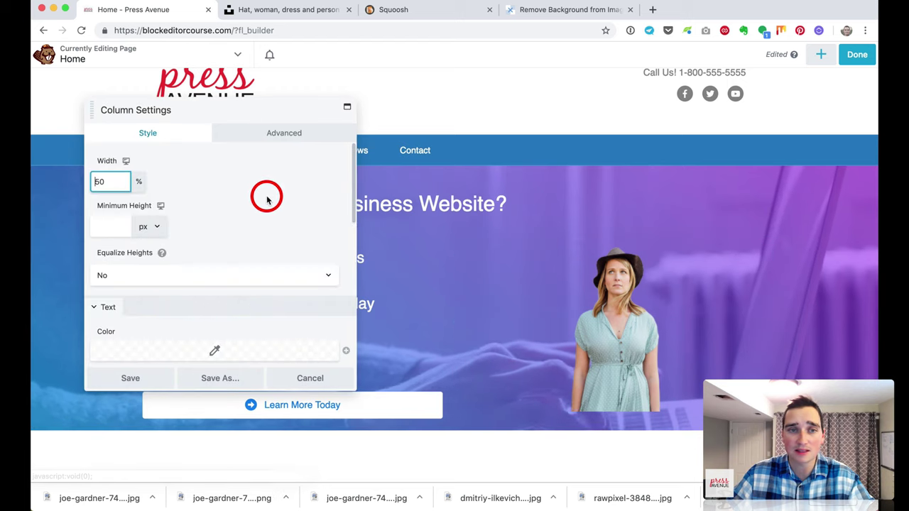
{"action": "left_click", "coordinate": [177, 276]}
{"action": "left_click", "coordinate": [175, 285]}
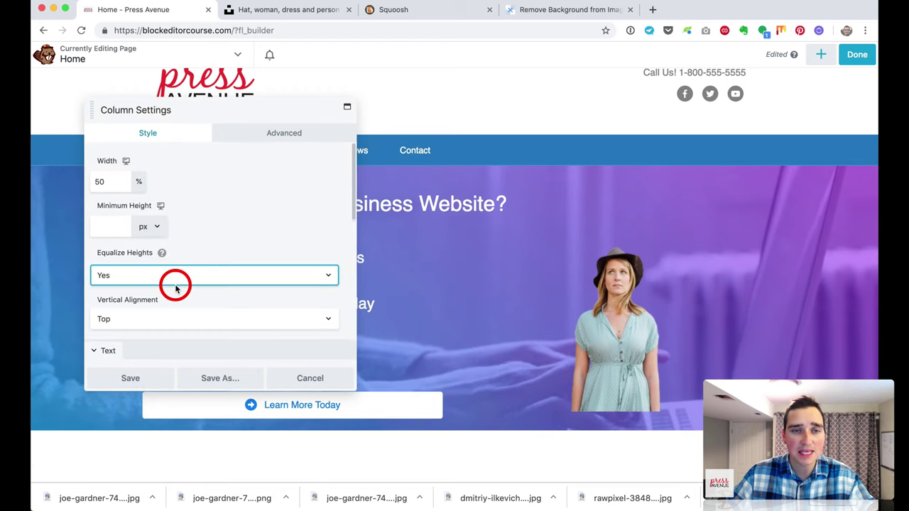
{"action": "left_click", "coordinate": [146, 314]}
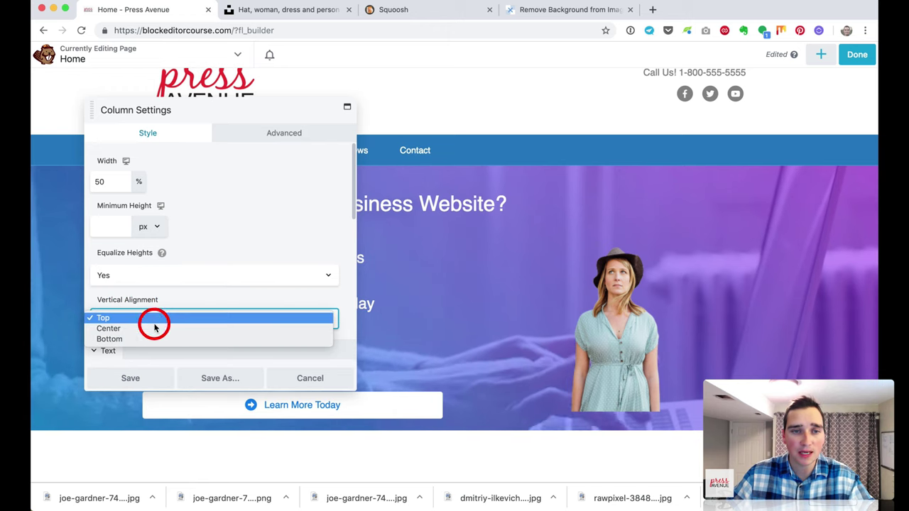
{"action": "left_click", "coordinate": [155, 337]}
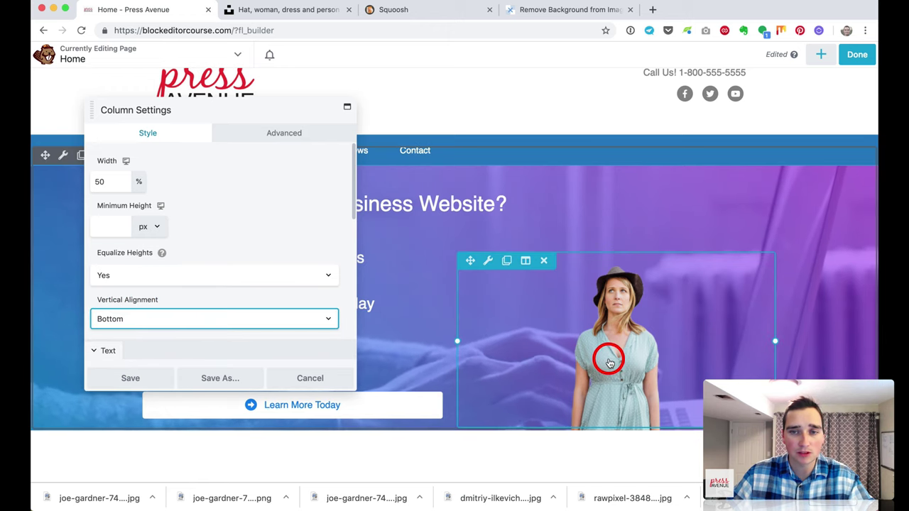
{"action": "left_click", "coordinate": [144, 384]}
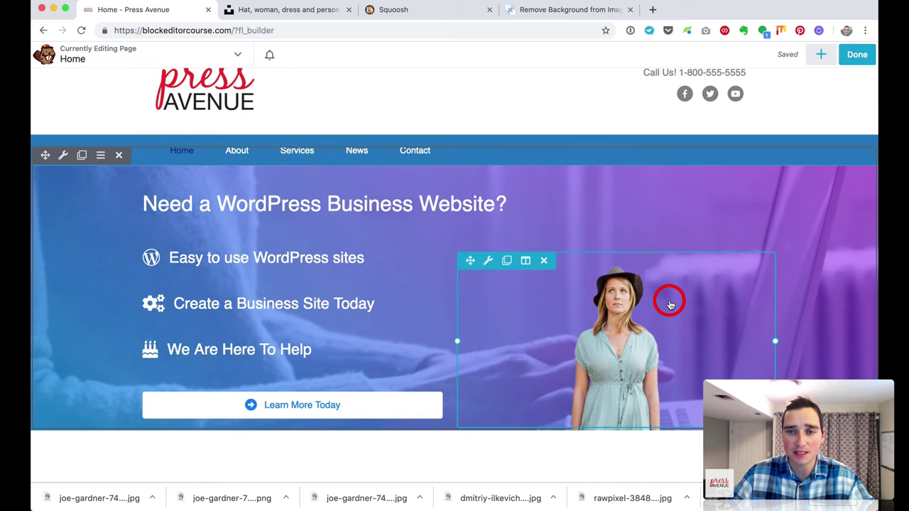
{"action": "left_click", "coordinate": [619, 311]}
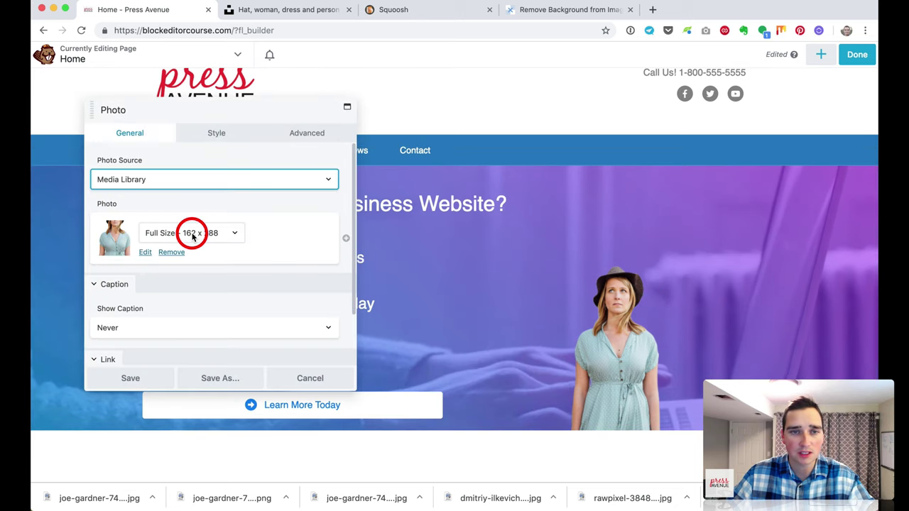
{"action": "left_click", "coordinate": [144, 385]}
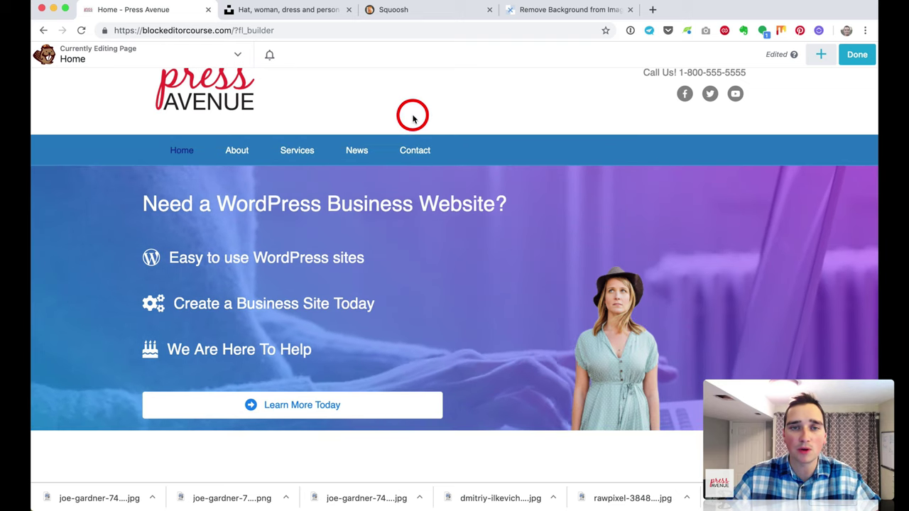
Step: Delete the empty row beneath the hero
{"action": "scroll", "coordinate": [419, 115], "scroll_direction": "up", "scroll_amount": 2}
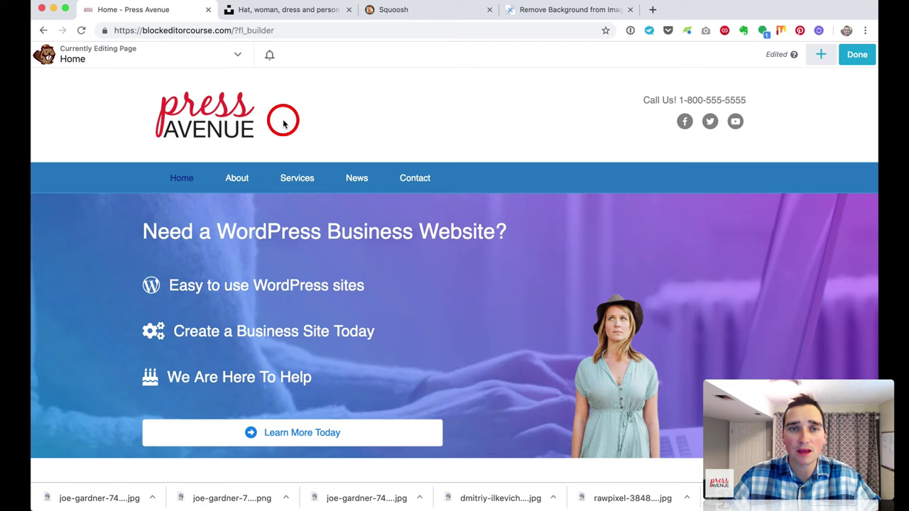
{"action": "scroll", "coordinate": [455, 142], "scroll_direction": "down", "scroll_amount": 3}
{"action": "scroll", "coordinate": [455, 142], "scroll_direction": "down", "scroll_amount": 4}
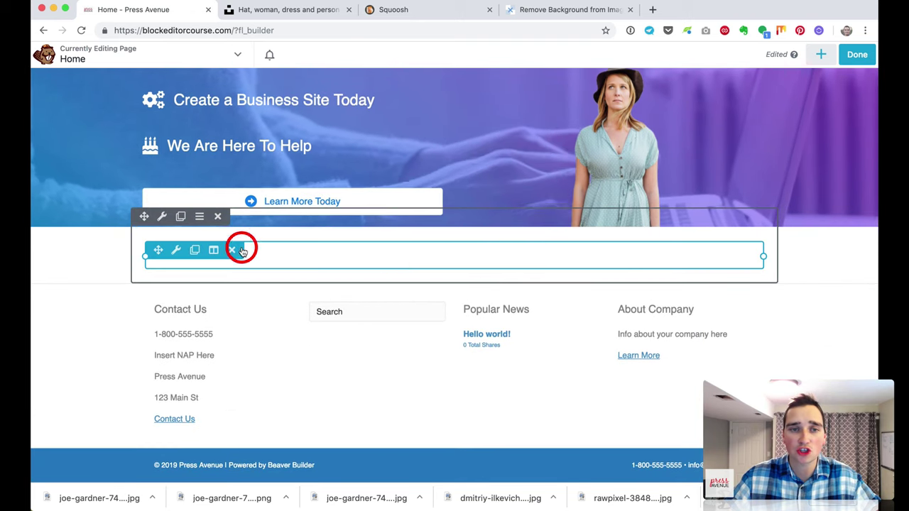
{"action": "left_click", "coordinate": [218, 216]}
{"action": "left_click", "coordinate": [553, 97]}
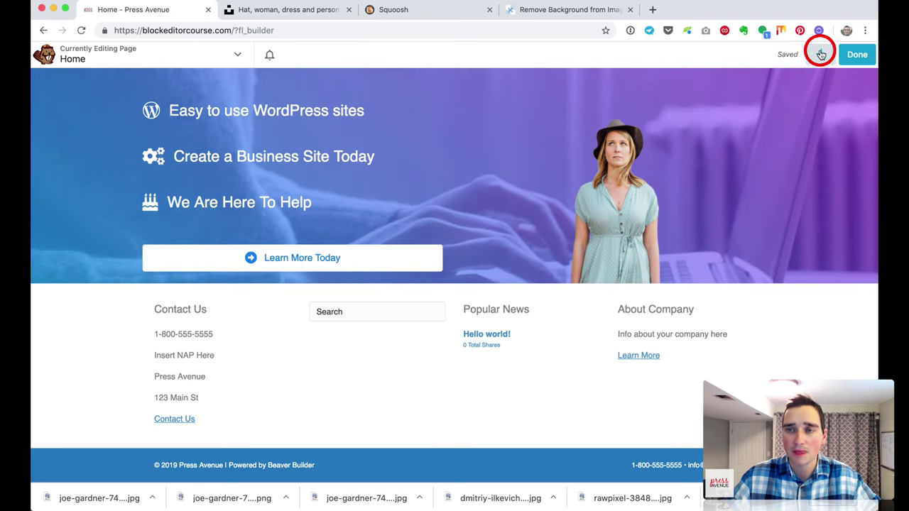
Step: Drag a 3 Columns row layout in below the hero
{"action": "left_click", "coordinate": [821, 55]}
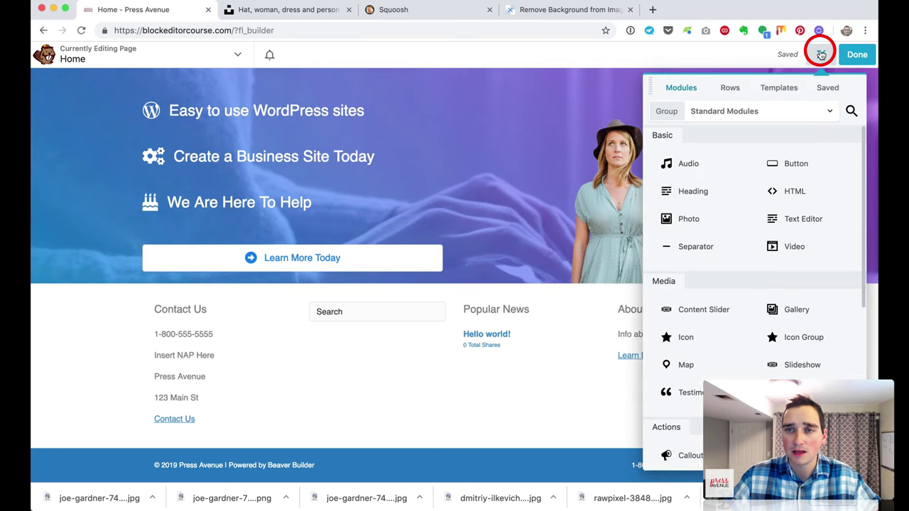
{"action": "left_click", "coordinate": [729, 87]}
{"action": "left_click_drag", "start_coordinate": [702, 203], "coordinate": [602, 413]}
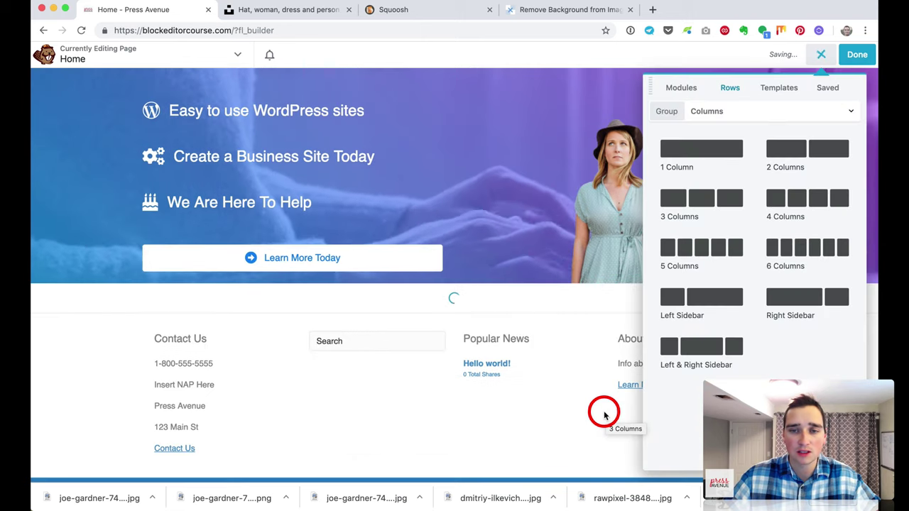
{"action": "left_click", "coordinate": [821, 55]}
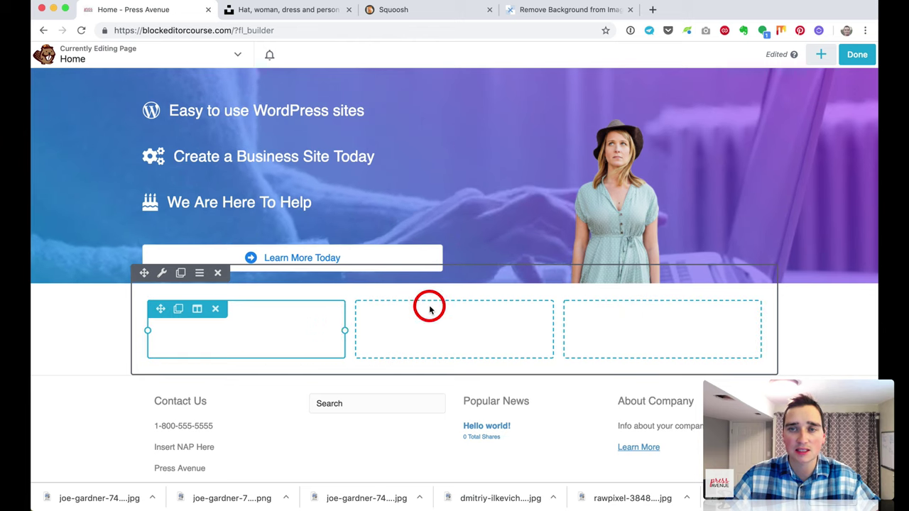
Step: Drop an Icon module into the first of the three columns
{"action": "left_click", "coordinate": [820, 55]}
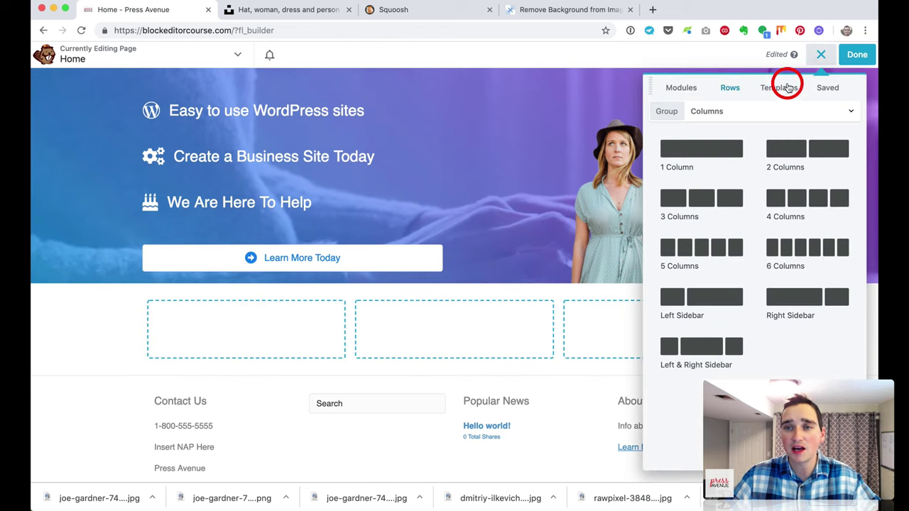
{"action": "left_click", "coordinate": [696, 88]}
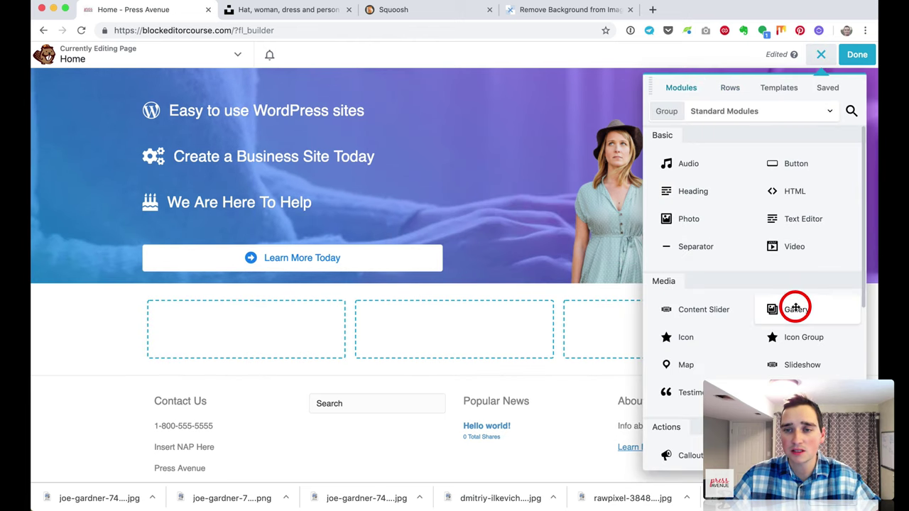
{"action": "scroll", "coordinate": [806, 352], "scroll_direction": "down", "scroll_amount": 2}
{"action": "left_click_drag", "start_coordinate": [704, 270], "coordinate": [337, 337]}
Step: Choose the WordPress logo icon by searching 'wordpr'
{"action": "left_click", "coordinate": [122, 177]}
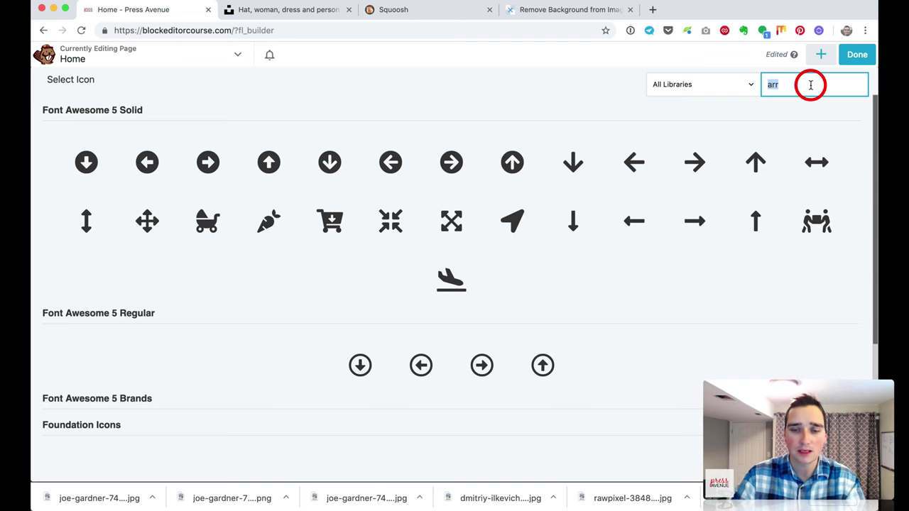
{"action": "left_click", "coordinate": [810, 84]}
{"action": "type", "text": "wordpre"}
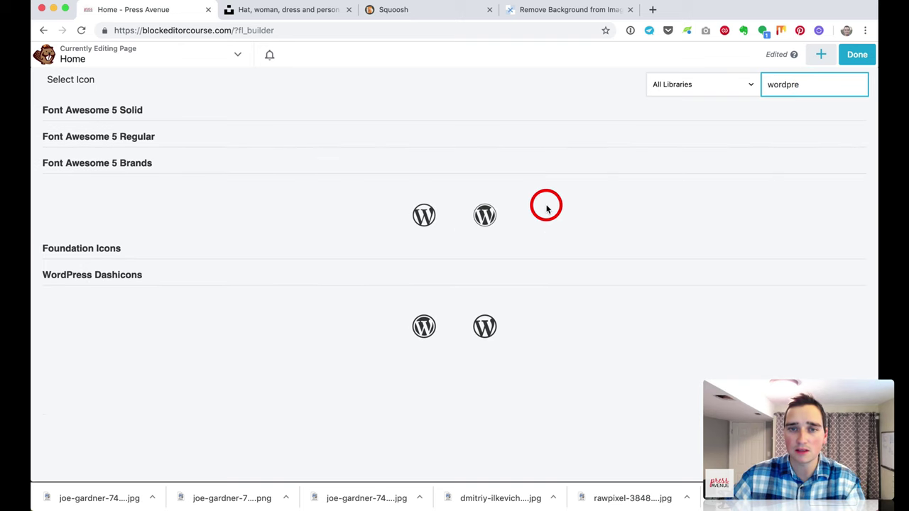
{"action": "left_click", "coordinate": [497, 218]}
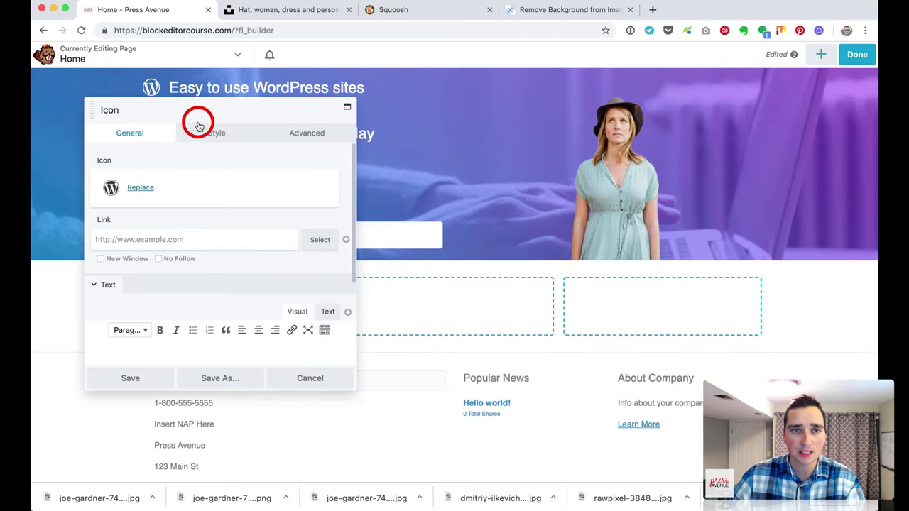
Step: Style the icon at 100 px size, centred, in blue, and save it
{"action": "left_click_drag", "start_coordinate": [199, 126], "coordinate": [601, 116]}
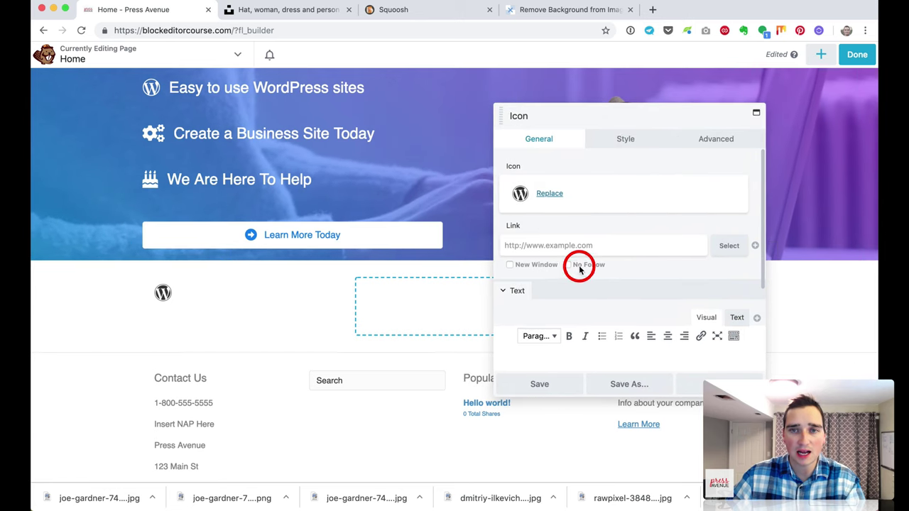
{"action": "left_click", "coordinate": [626, 142]}
{"action": "left_click", "coordinate": [517, 211]}
{"action": "left_click_drag", "start_coordinate": [580, 237], "coordinate": [747, 245]}
{"action": "left_click", "coordinate": [530, 254]}
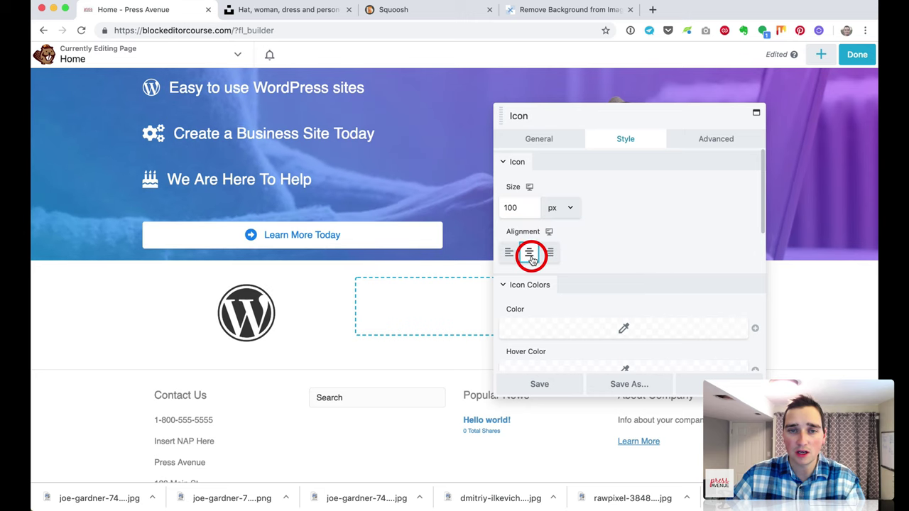
{"action": "scroll", "coordinate": [628, 241], "scroll_direction": "down", "scroll_amount": 3}
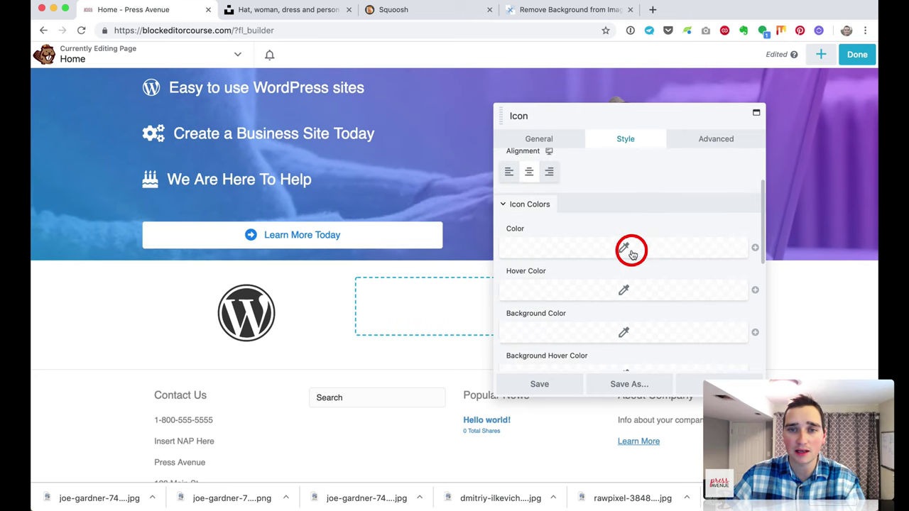
{"action": "left_click", "coordinate": [629, 246]}
{"action": "mouse_move", "coordinate": [620, 291]}
{"action": "left_mouse_down"}
{"action": "mouse_move", "coordinate": [610, 306]}
{"action": "mouse_move", "coordinate": [590, 296]}
{"action": "mouse_move", "coordinate": [632, 295]}
{"action": "mouse_move", "coordinate": [605, 286]}
{"action": "left_mouse_up"}
{"action": "left_click", "coordinate": [609, 183]}
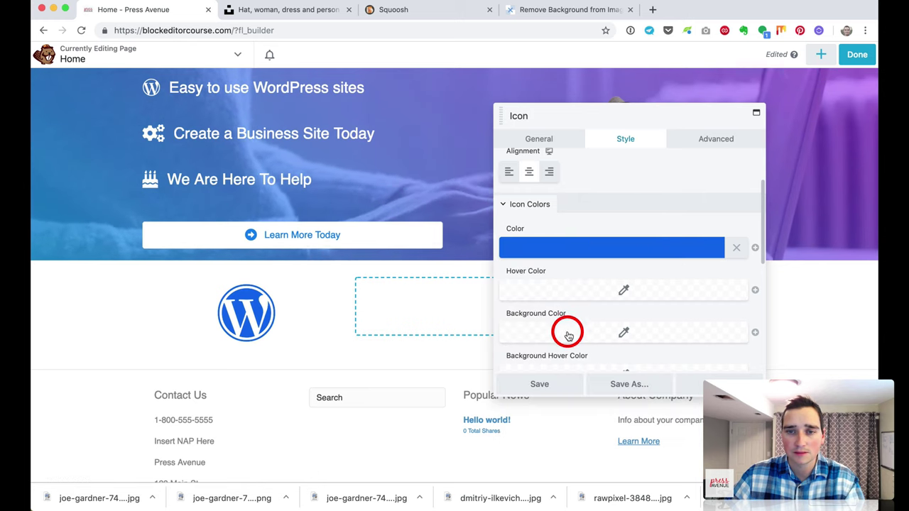
{"action": "scroll", "coordinate": [578, 218], "scroll_direction": "down", "scroll_amount": 5}
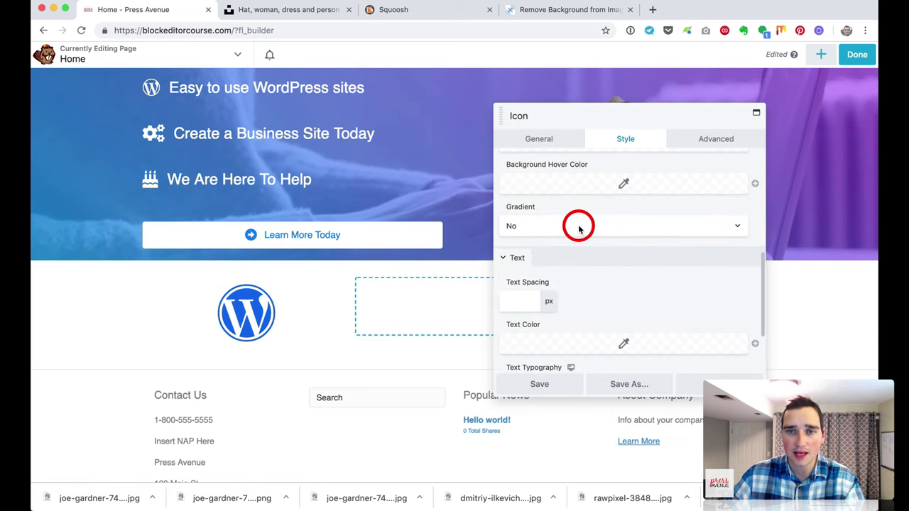
{"action": "left_click", "coordinate": [551, 384]}
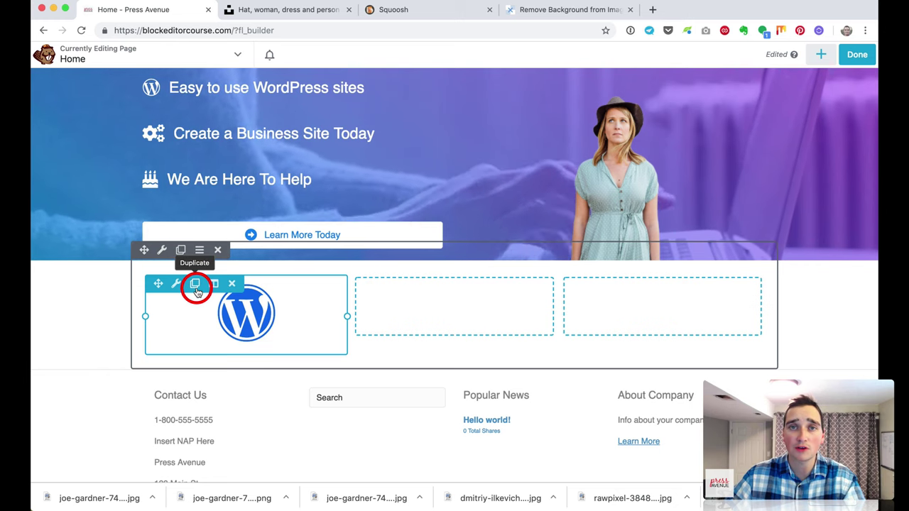
Step: Duplicate the WordPress icon into the middle column and change it to a fingerprint icon
{"action": "left_click", "coordinate": [195, 284]}
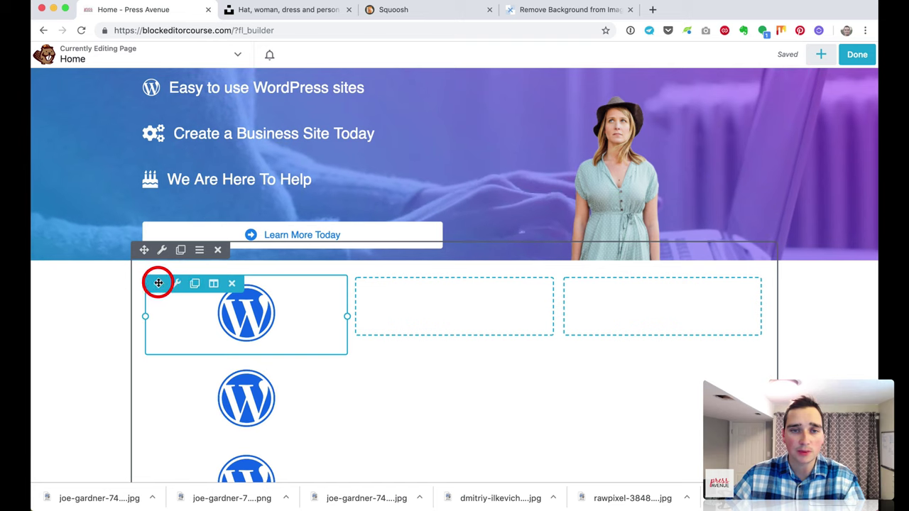
{"action": "left_click_drag", "start_coordinate": [158, 284], "coordinate": [608, 291]}
{"action": "left_click", "coordinate": [486, 311]}
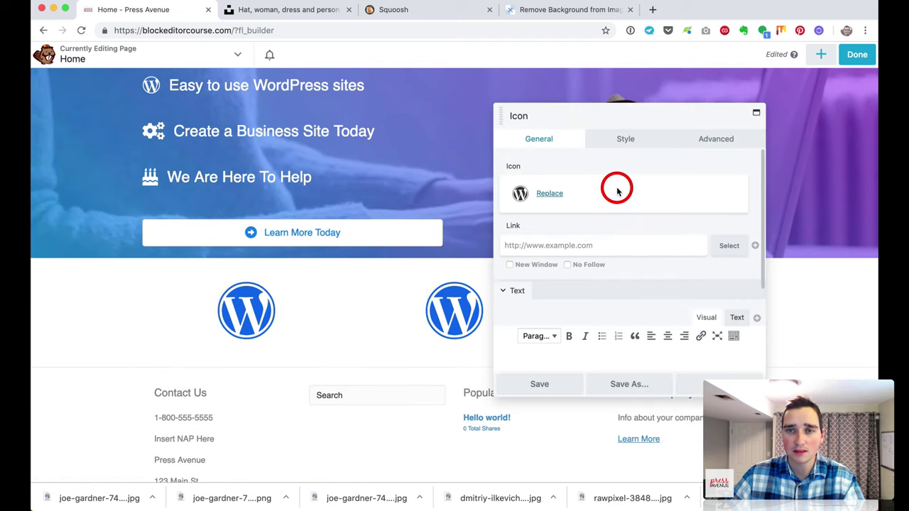
{"action": "left_click", "coordinate": [545, 196]}
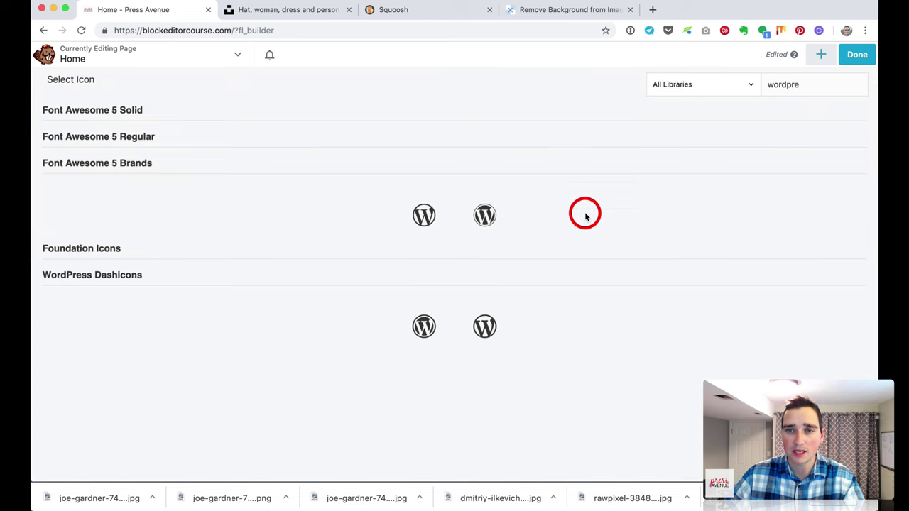
{"action": "left_click", "coordinate": [779, 89]}
{"action": "type", "text": "ge"}
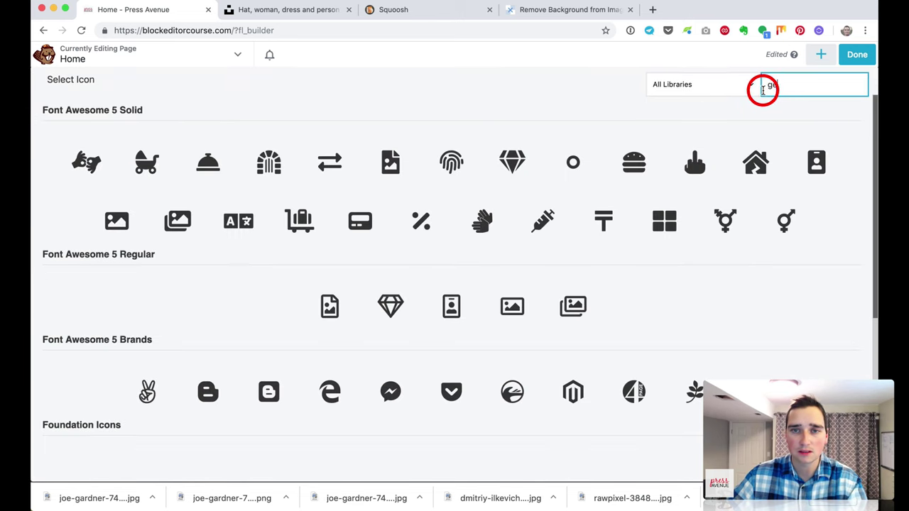
{"action": "left_click", "coordinate": [455, 162]}
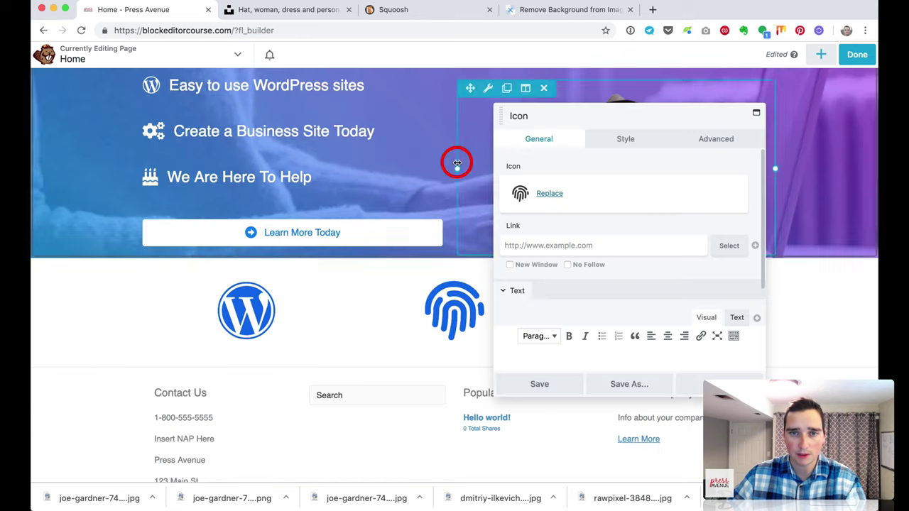
{"action": "left_click", "coordinate": [560, 382]}
Step: Replace the right column's icon with a briefcase icon and save, then open the modules panel
{"action": "left_click", "coordinate": [686, 307]}
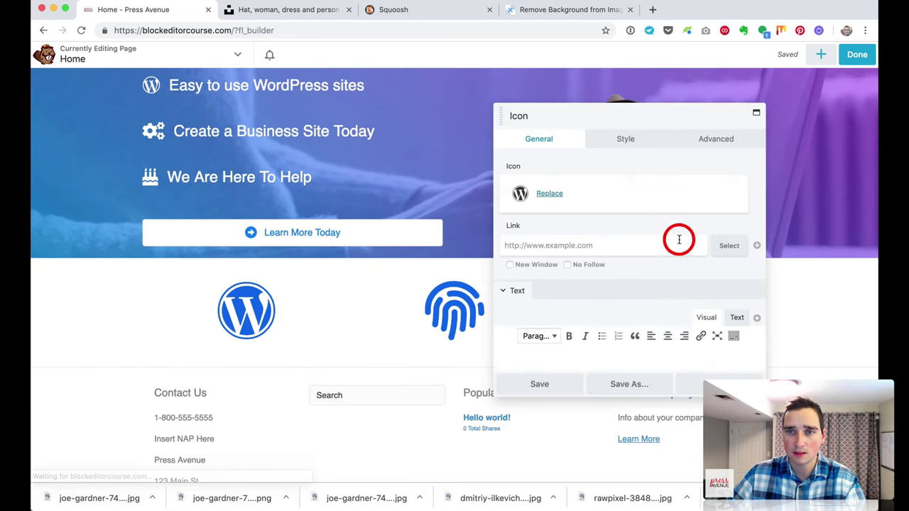
{"action": "left_click", "coordinate": [568, 196]}
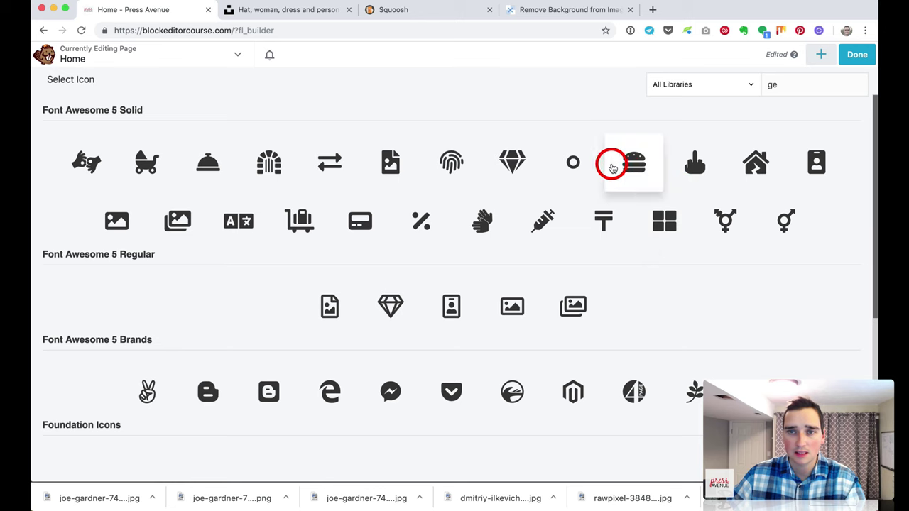
{"action": "double_click", "coordinate": [802, 85]}
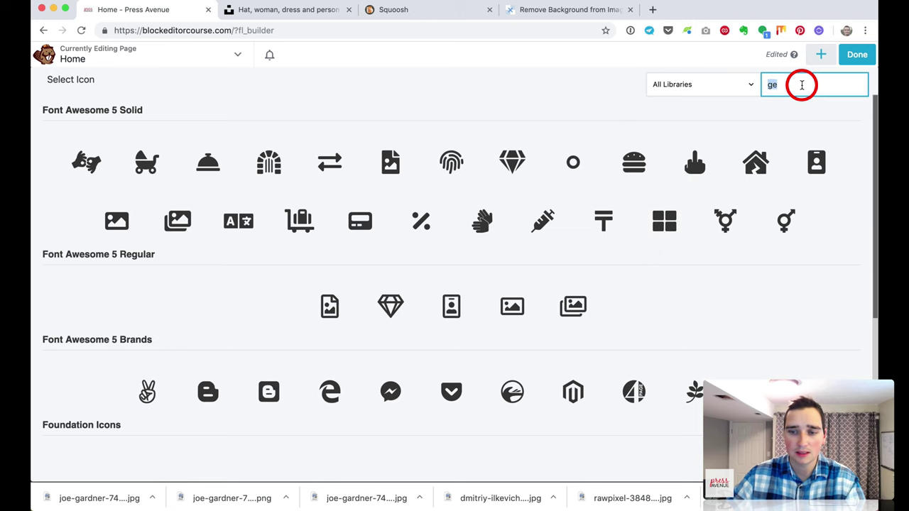
{"action": "type", "text": "supp"}
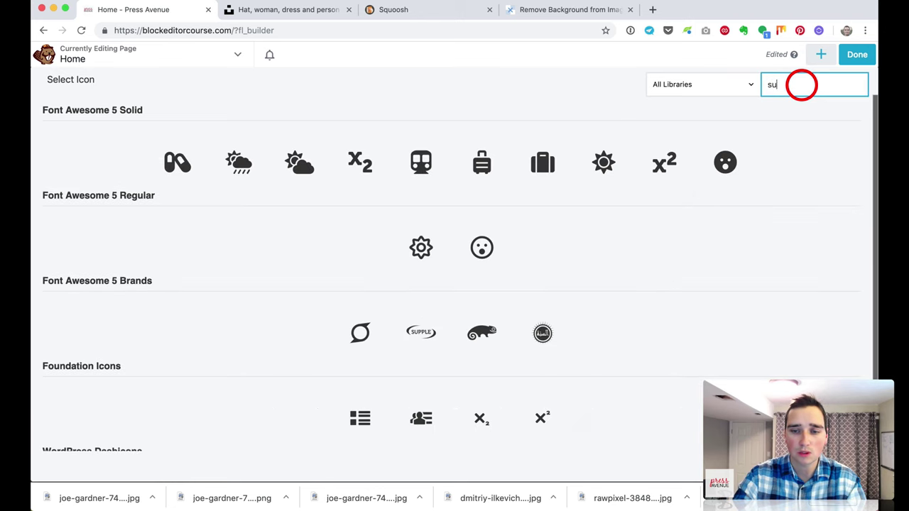
{"action": "key", "text": "BackSpace"}
{"action": "key", "text": "BackSpace"}
{"action": "key", "text": "BackSpace"}
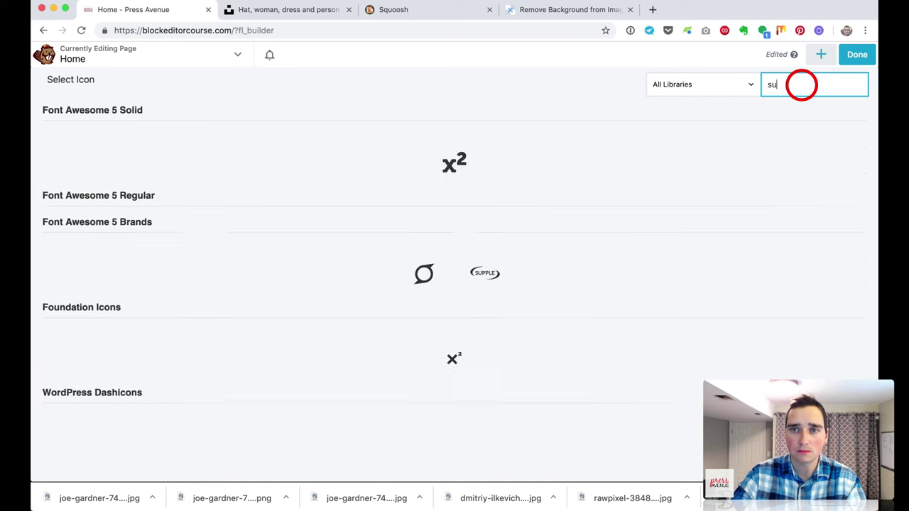
{"action": "scroll", "coordinate": [410, 209], "scroll_direction": "down", "scroll_amount": 10}
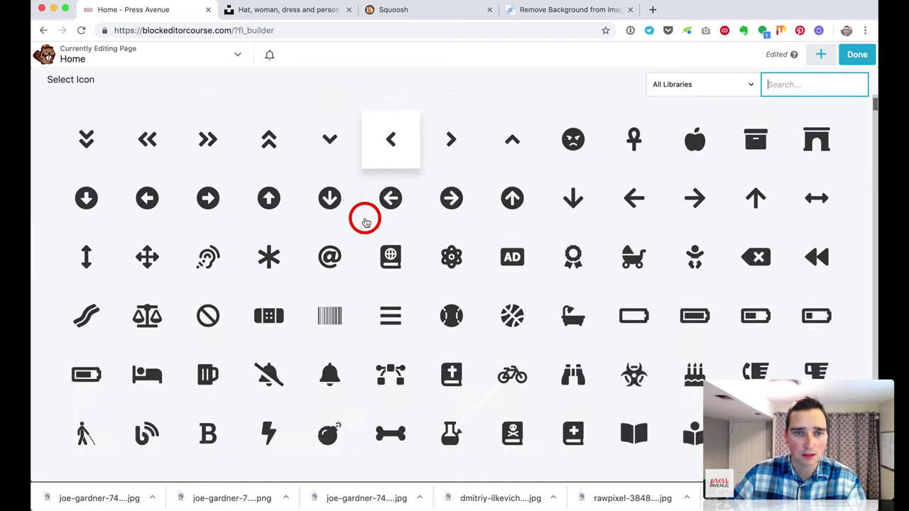
{"action": "scroll", "coordinate": [367, 220], "scroll_direction": "down", "scroll_amount": 4}
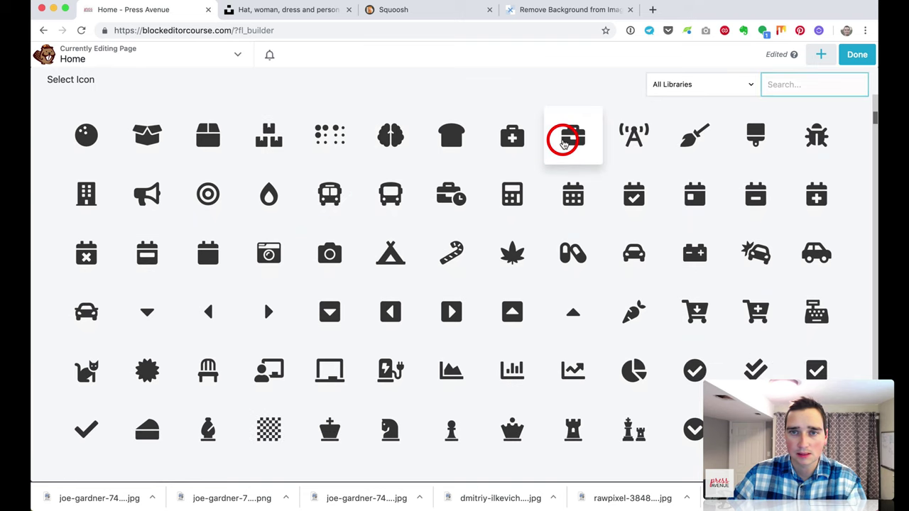
{"action": "left_click", "coordinate": [551, 153]}
{"action": "left_click", "coordinate": [547, 384]}
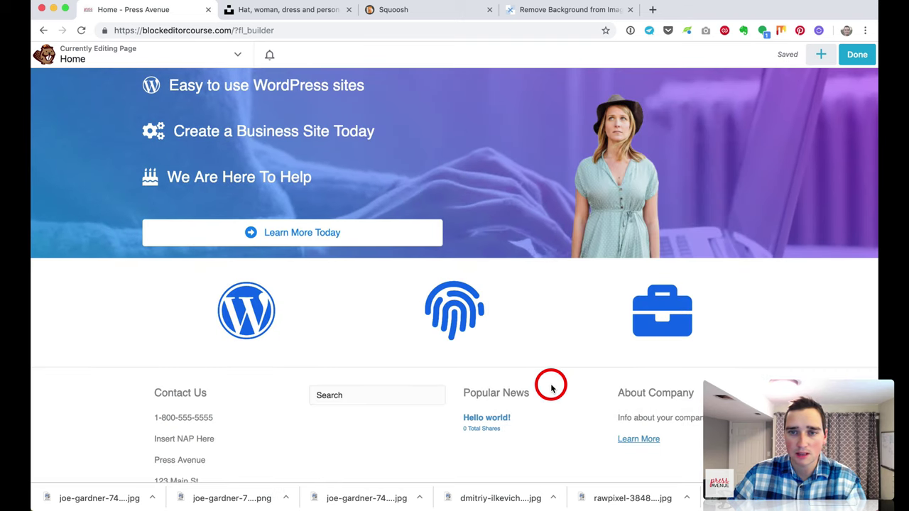
{"action": "left_click", "coordinate": [820, 55]}
{"action": "scroll", "coordinate": [757, 193], "scroll_direction": "up", "scroll_amount": 2}
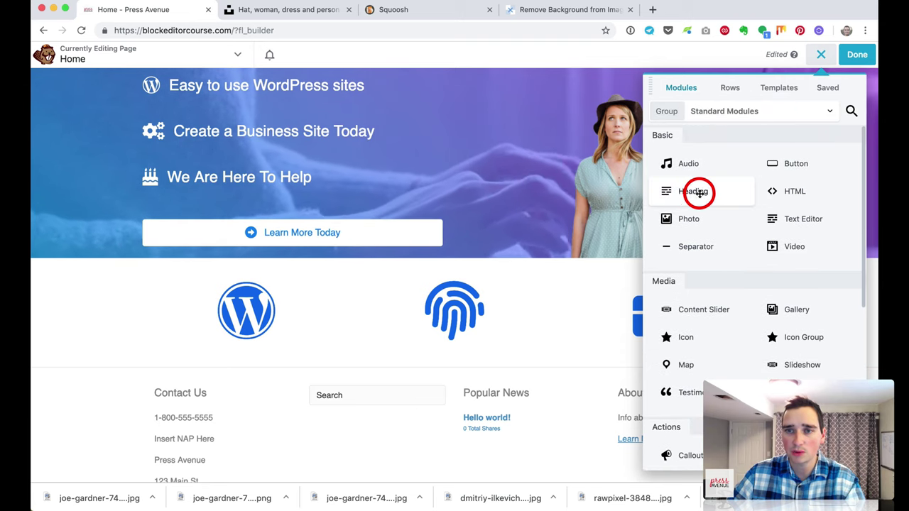
Step: Add an h2 Heading reading 'Business Websites' under the WordPress icon
{"action": "left_click_drag", "start_coordinate": [670, 189], "coordinate": [306, 406]}
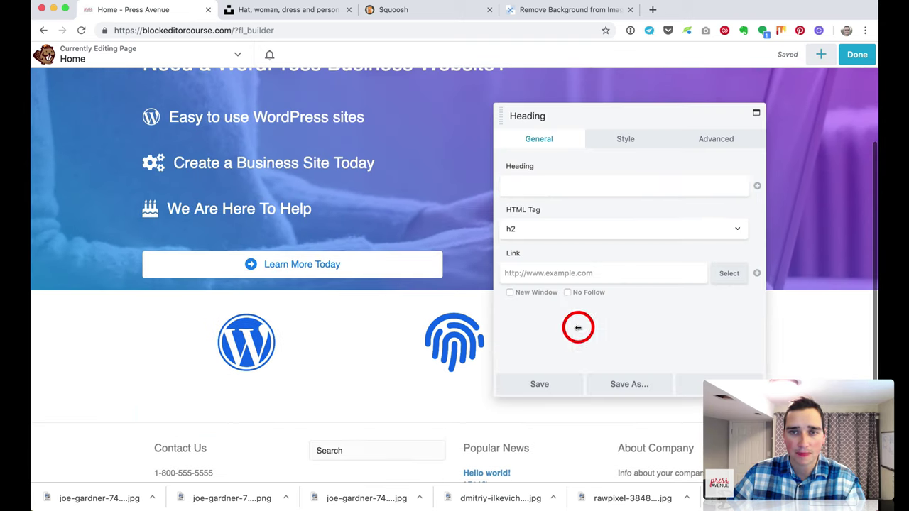
{"action": "type", "text": "Business Websites"}
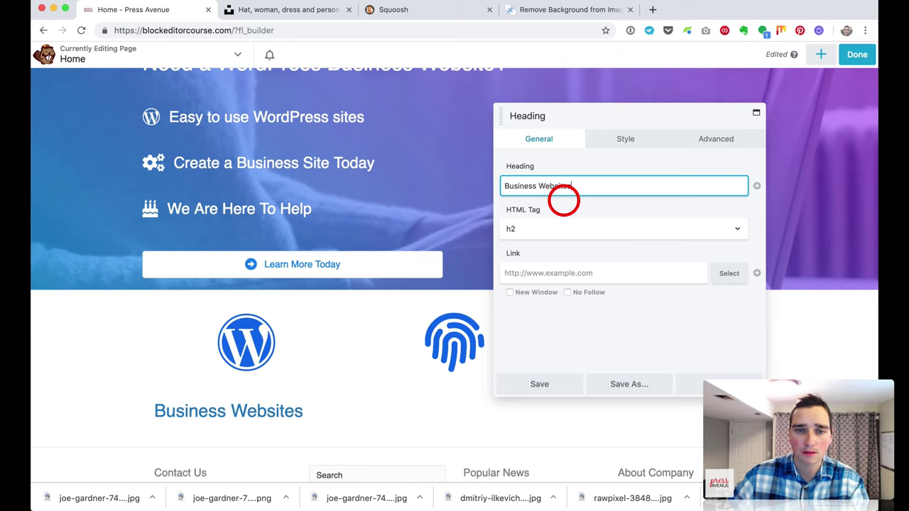
{"action": "left_click", "coordinate": [614, 141]}
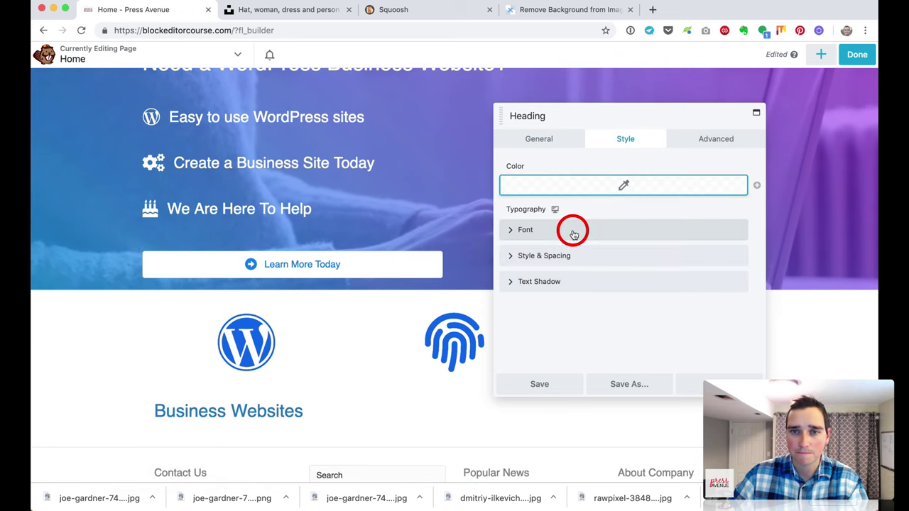
{"action": "left_click", "coordinate": [558, 137]}
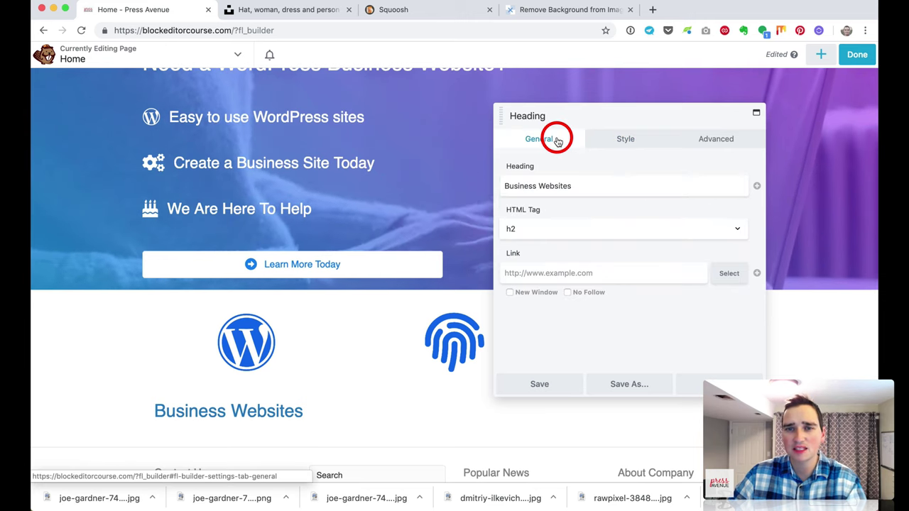
{"action": "left_click", "coordinate": [559, 237]}
{"action": "left_click", "coordinate": [559, 236]}
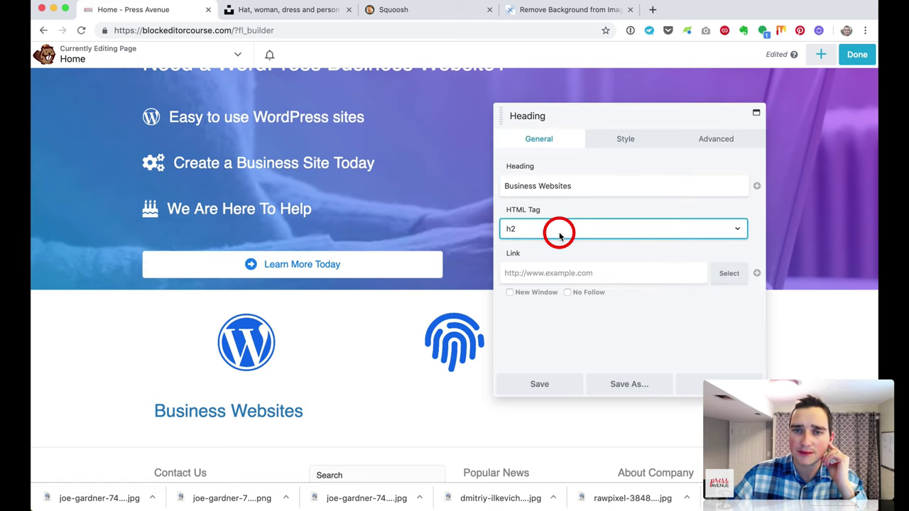
Step: Centre the Business Websites heading and enlarge its font to about 29 px
{"action": "left_click", "coordinate": [611, 144]}
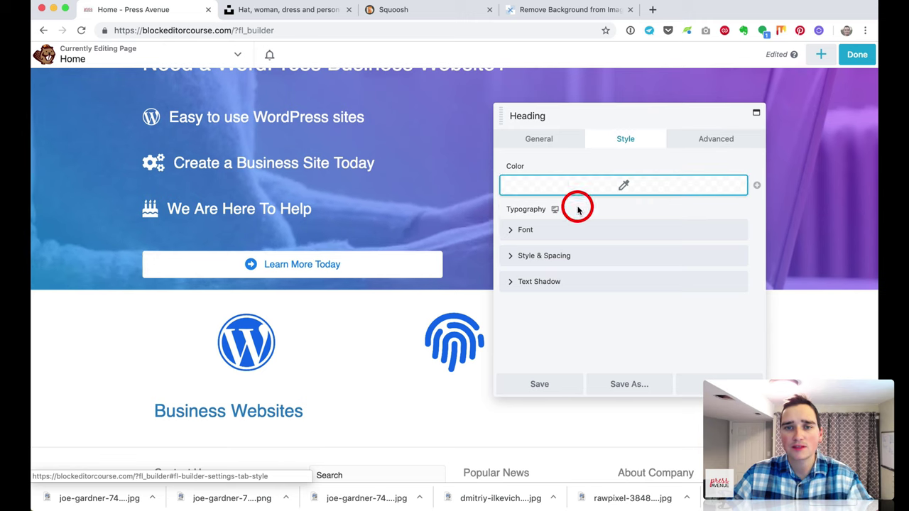
{"action": "left_click", "coordinate": [550, 234]}
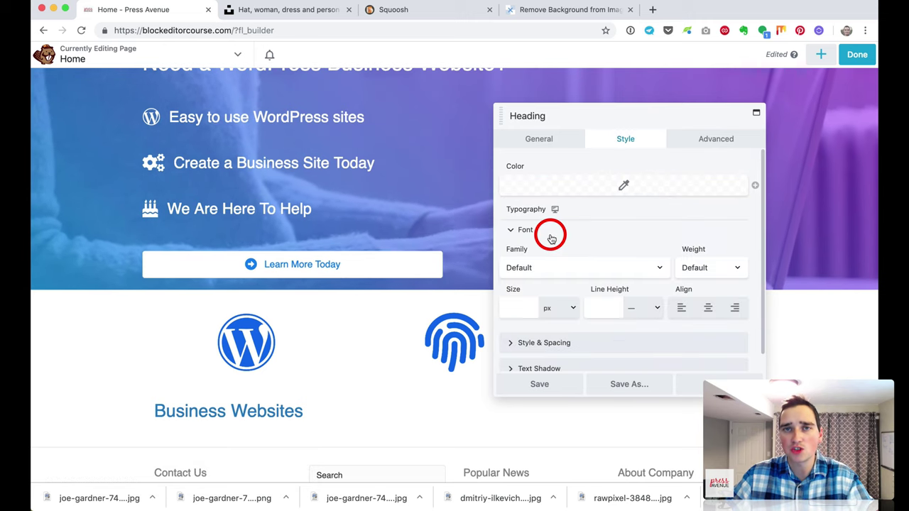
{"action": "left_click", "coordinate": [521, 303]}
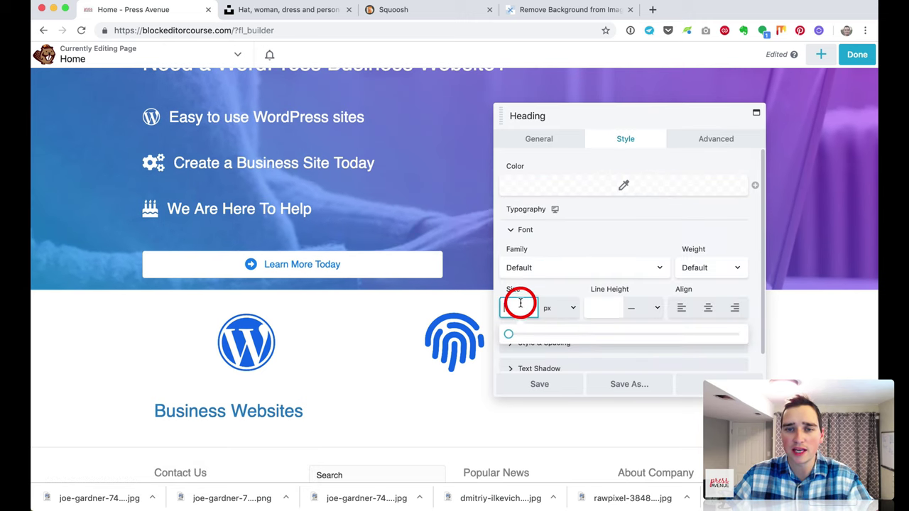
{"action": "left_click", "coordinate": [702, 307]}
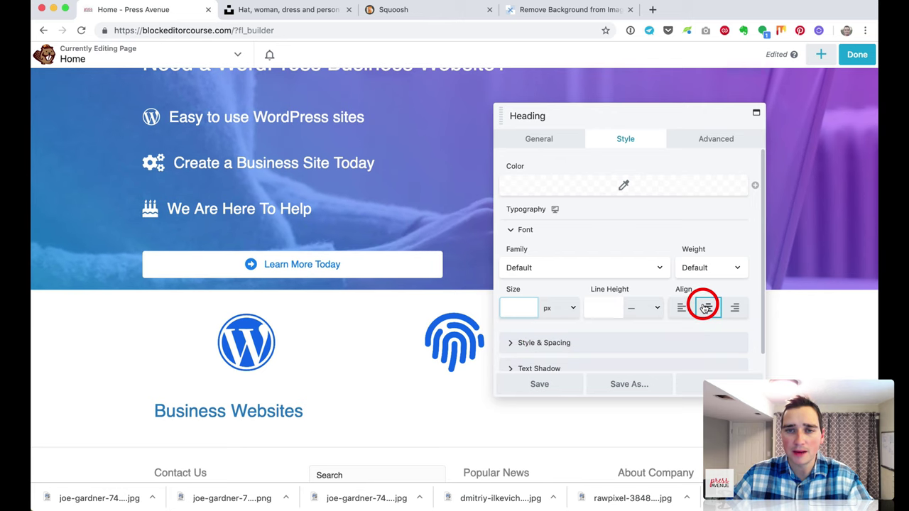
{"action": "left_click", "coordinate": [525, 305]}
{"action": "left_click_drag", "start_coordinate": [522, 331], "coordinate": [577, 342]}
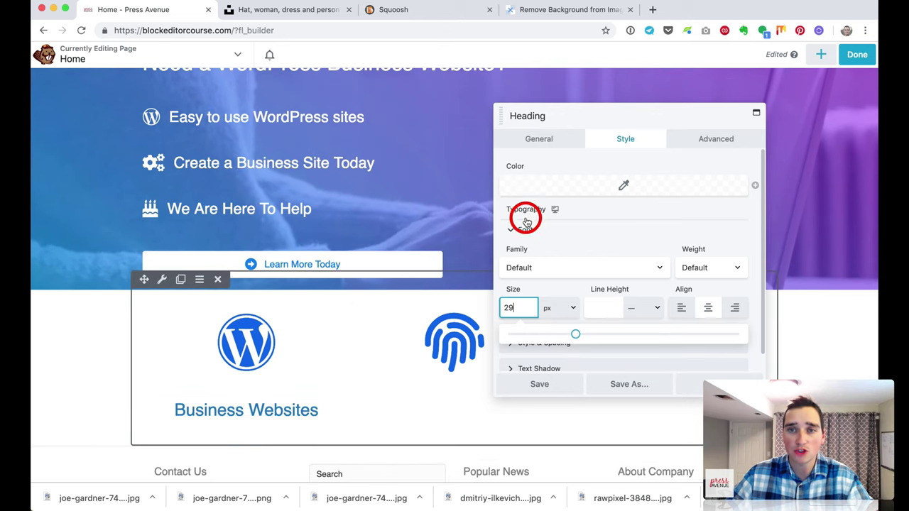
{"action": "left_click", "coordinate": [699, 146]}
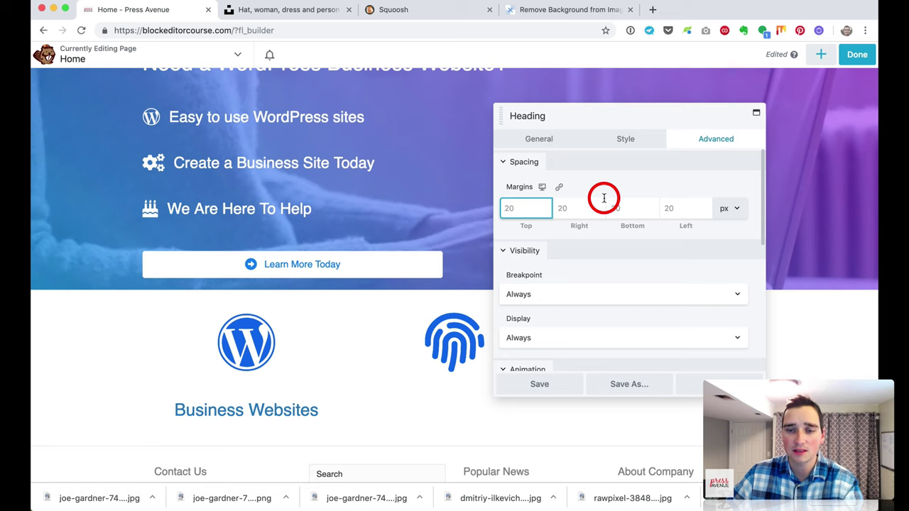
Step: Set the heading's top margin to 0, save, and place copies under the fingerprint and briefcase icons
{"action": "type", "text": "0"}
{"action": "left_click", "coordinate": [570, 400]}
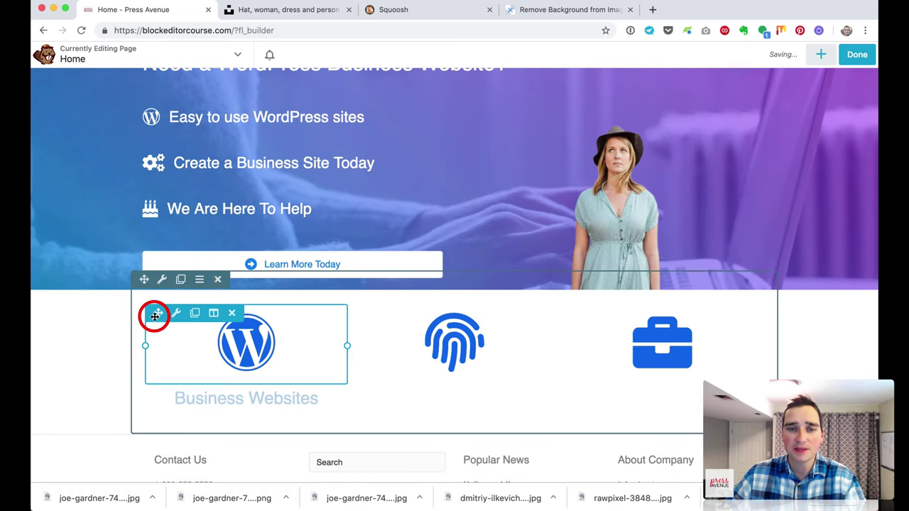
{"action": "left_click", "coordinate": [194, 399]}
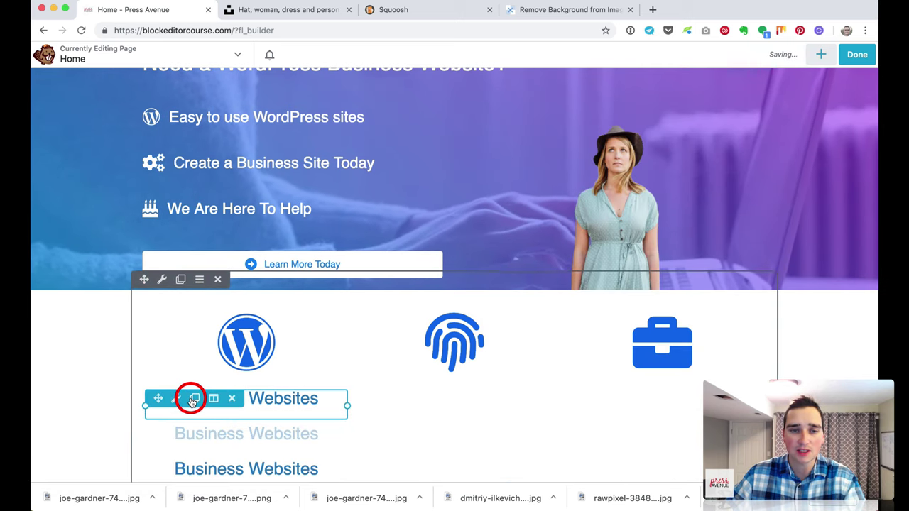
{"action": "left_click_drag", "start_coordinate": [158, 398], "coordinate": [459, 405]}
{"action": "left_click_drag", "start_coordinate": [158, 398], "coordinate": [650, 398]}
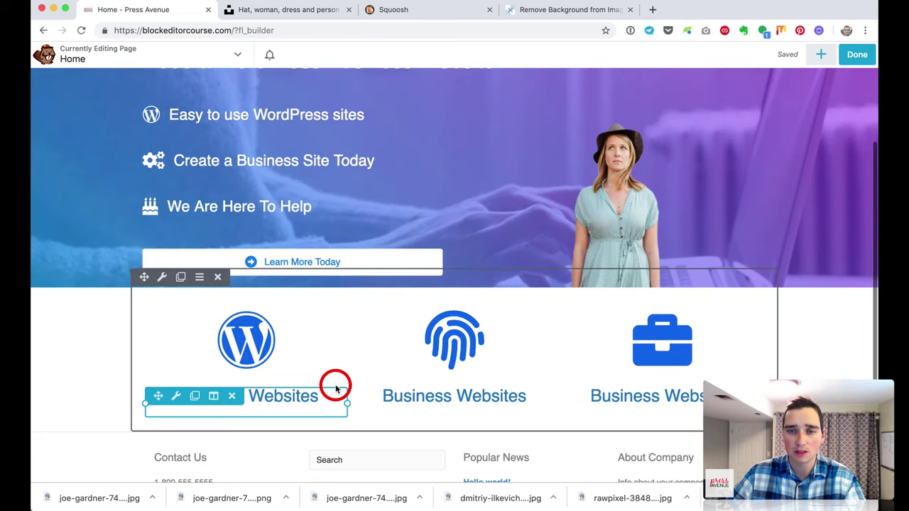
Step: Rename the middle heading copy to 'Business Security' and save
{"action": "scroll", "coordinate": [391, 365], "scroll_direction": "down", "scroll_amount": 3}
{"action": "left_click", "coordinate": [517, 287]}
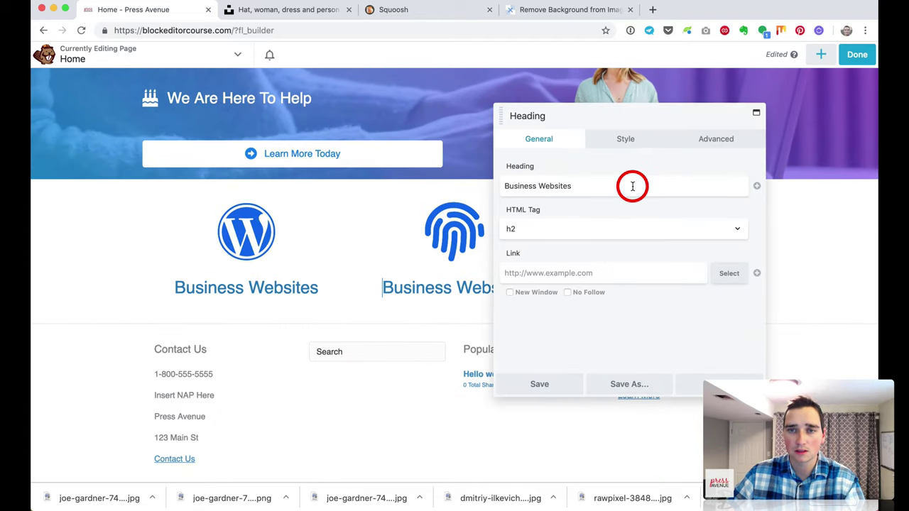
{"action": "triple_click", "coordinate": [632, 185]}
{"action": "type", "text": "Security"}
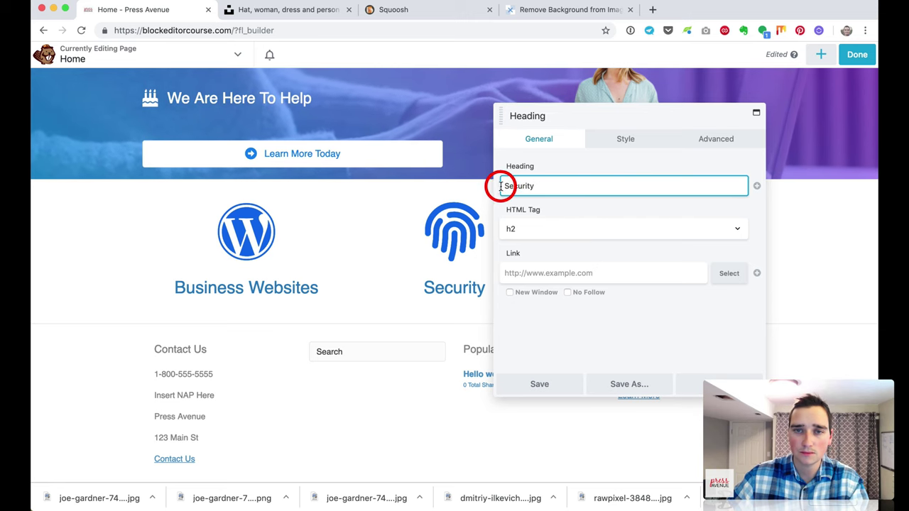
{"action": "left_click", "coordinate": [565, 185]}
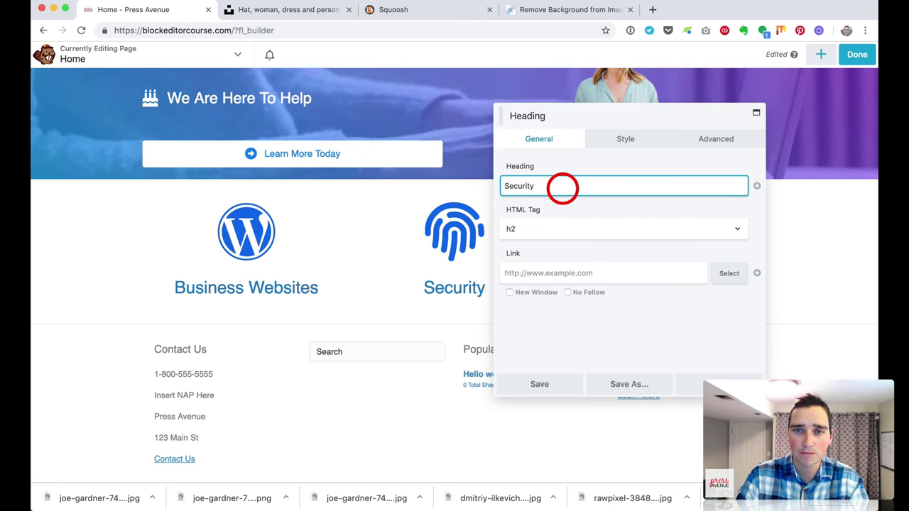
{"action": "type", "text": "Business"}
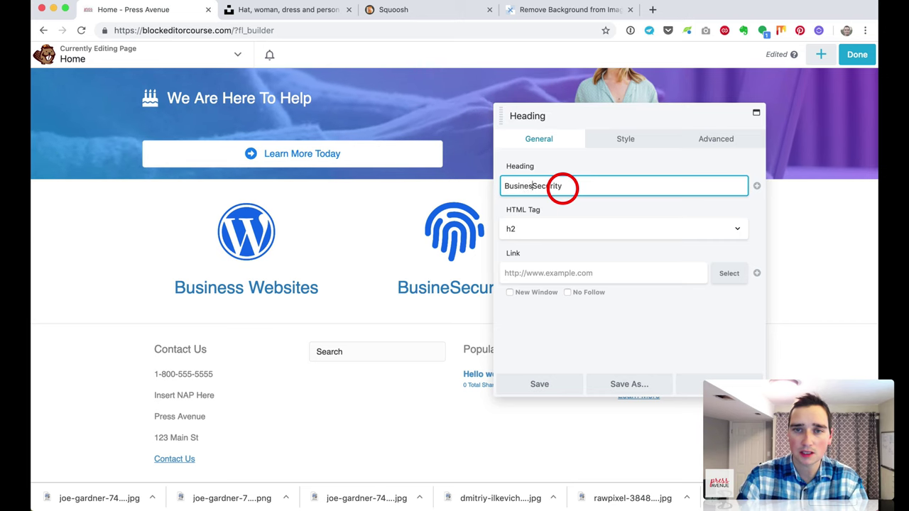
{"action": "left_click", "coordinate": [565, 381]}
Step: Rename the right heading copy to 'Business Support' and save
{"action": "left_click", "coordinate": [701, 299]}
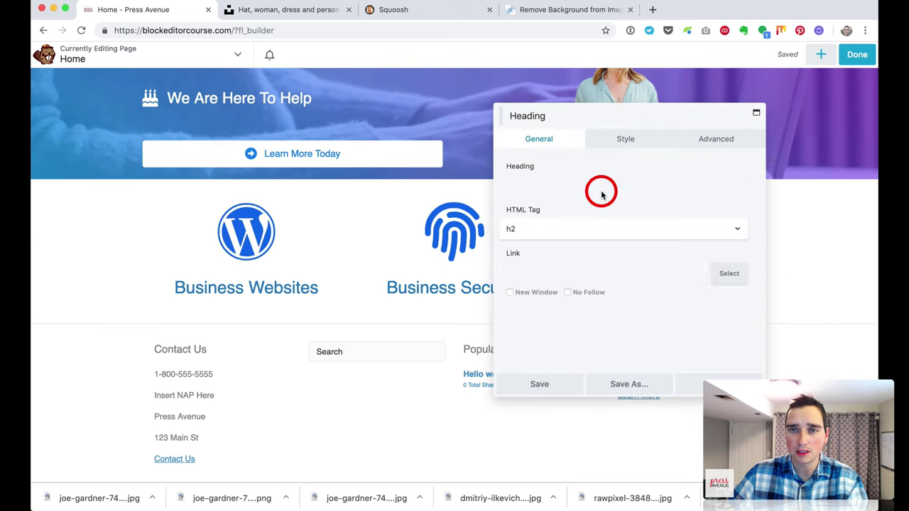
{"action": "double_click", "coordinate": [526, 187]}
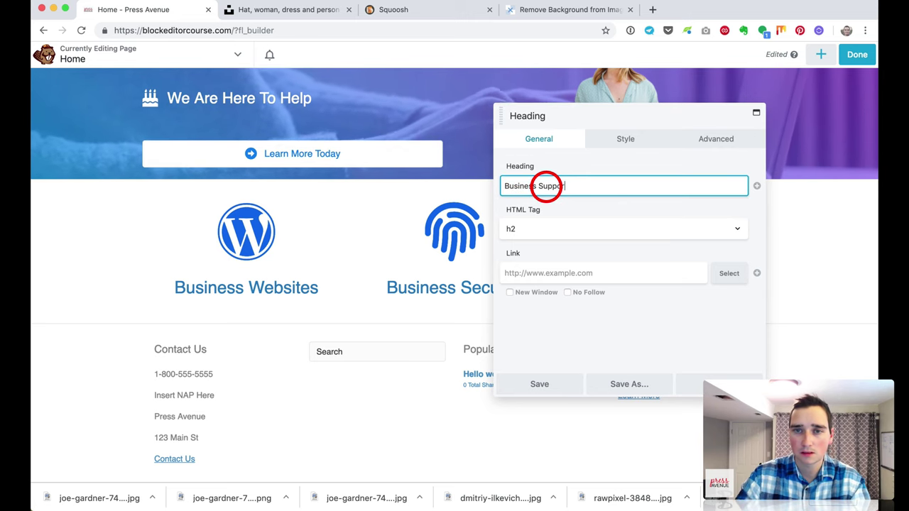
{"action": "left_click", "coordinate": [542, 375]}
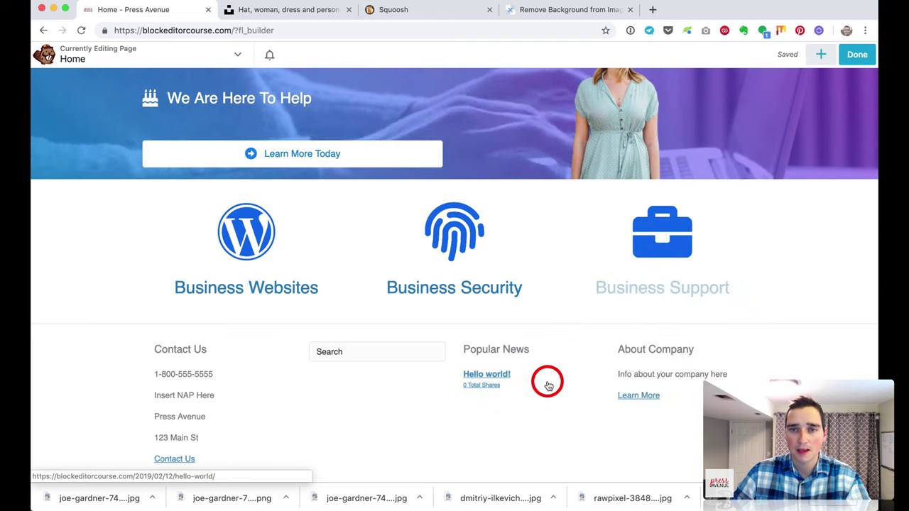
{"action": "left_click", "coordinate": [823, 59]}
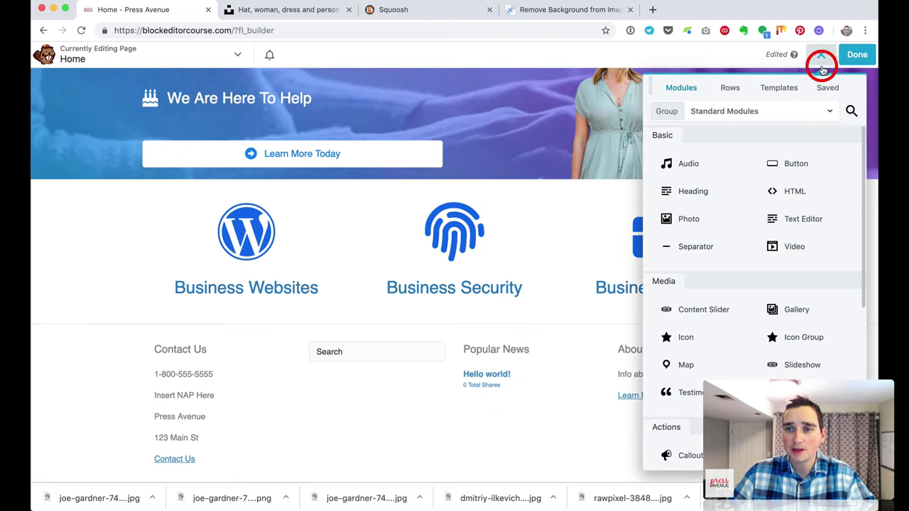
Step: Link the Business Websites heading to the Home page and save
{"action": "mouse_move", "coordinate": [260, 298]}
{"action": "left_click", "coordinate": [283, 287]}
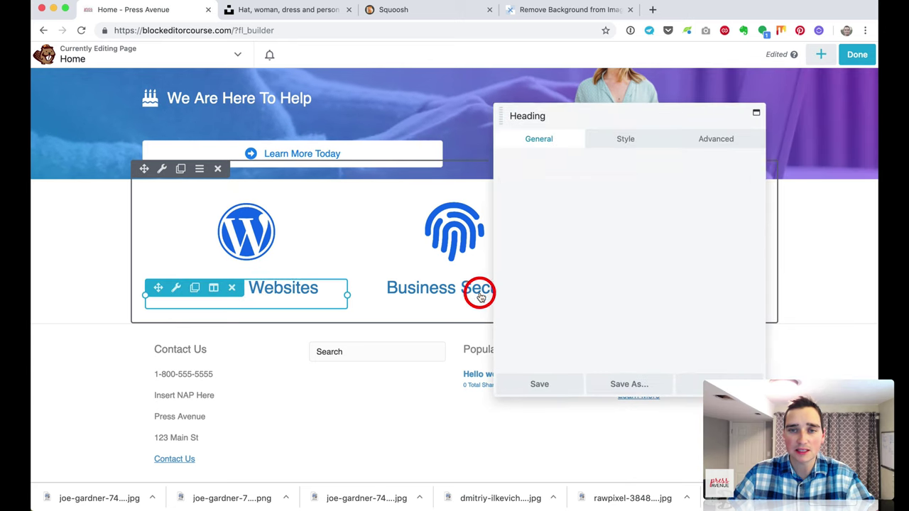
{"action": "left_click", "coordinate": [572, 273]}
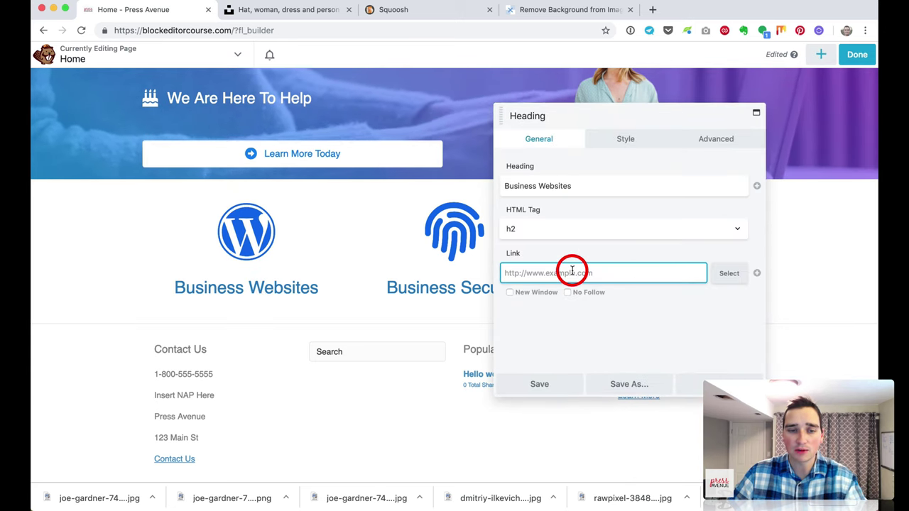
{"action": "left_click", "coordinate": [731, 276]}
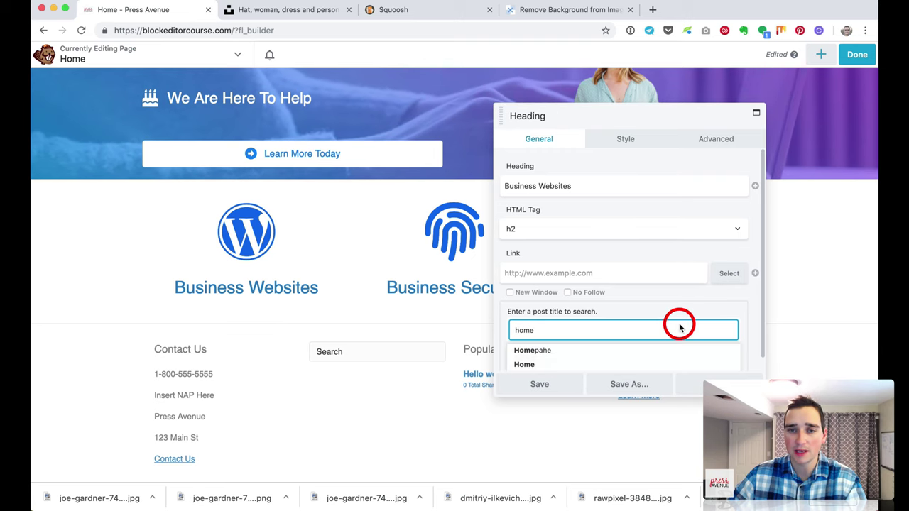
{"action": "scroll", "coordinate": [561, 351], "scroll_direction": "down", "scroll_amount": 1}
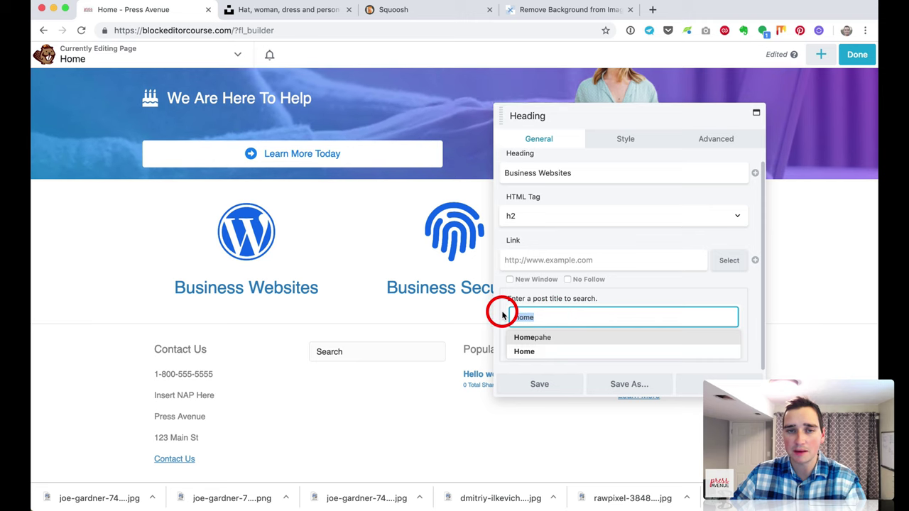
{"action": "left_click", "coordinate": [534, 352]}
{"action": "left_click_drag", "start_coordinate": [522, 273], "coordinate": [651, 274]}
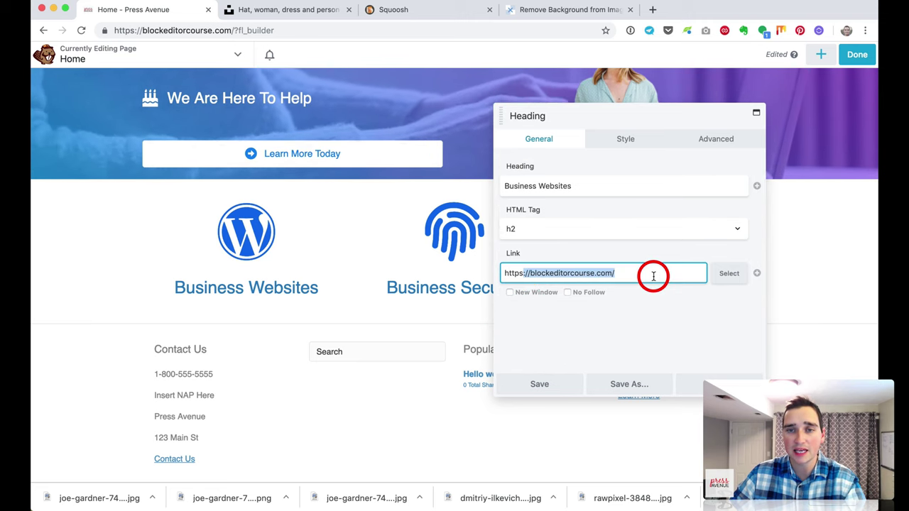
{"action": "left_click", "coordinate": [564, 384]}
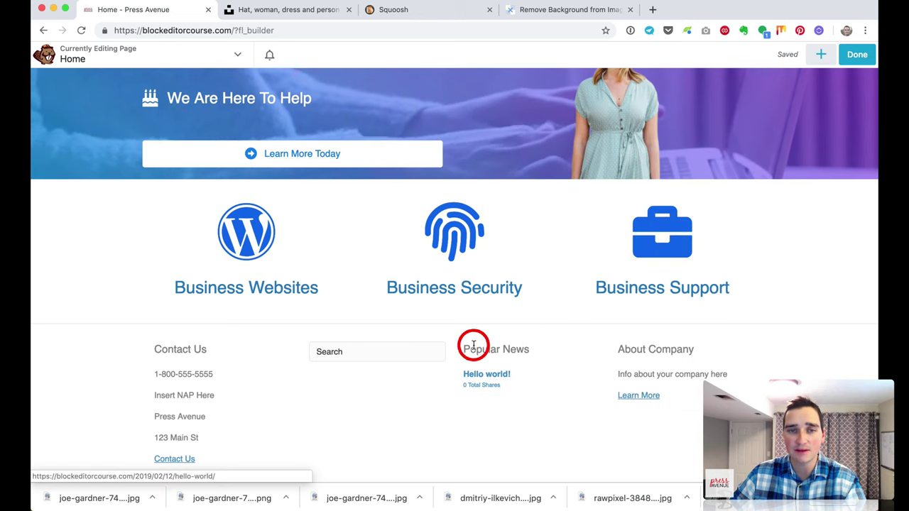
Step: Try searching for a page to link the WordPress icon, then save its settings
{"action": "mouse_move", "coordinate": [282, 280]}
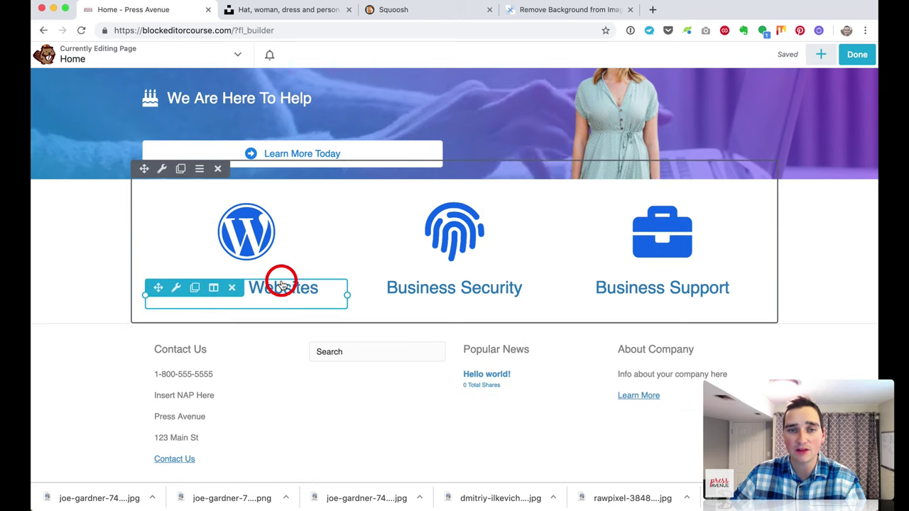
{"action": "left_click", "coordinate": [284, 218]}
{"action": "scroll", "coordinate": [676, 289], "scroll_direction": "down", "scroll_amount": 1}
{"action": "left_click", "coordinate": [563, 224]}
{"action": "left_click", "coordinate": [725, 225]}
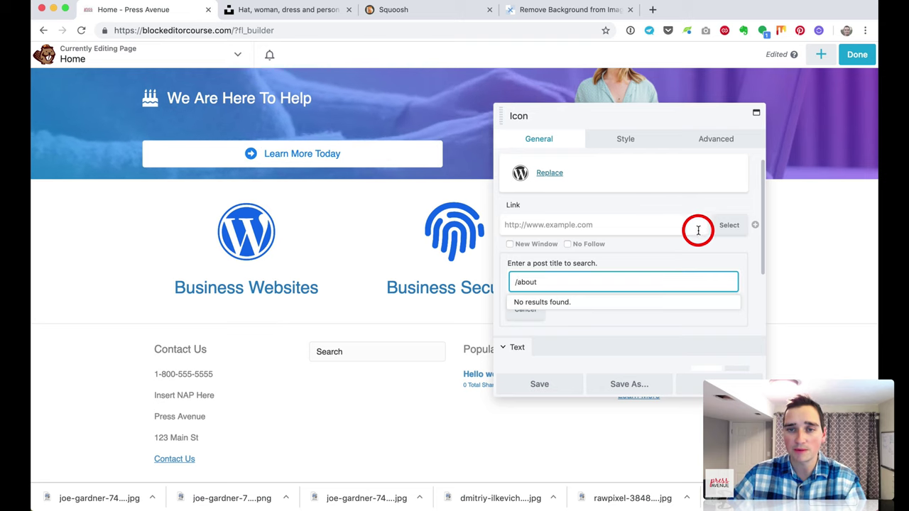
{"action": "left_click", "coordinate": [536, 384]}
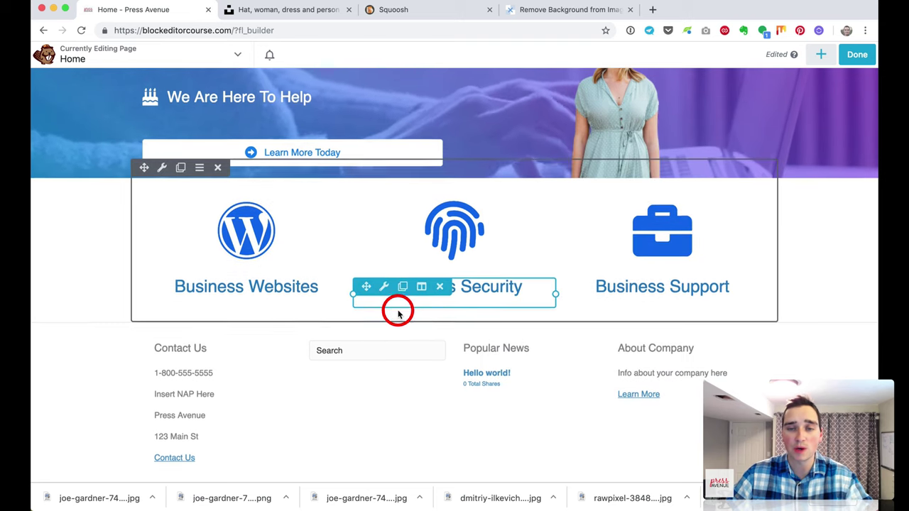
{"action": "scroll", "coordinate": [398, 310], "scroll_direction": "down", "scroll_amount": 2}
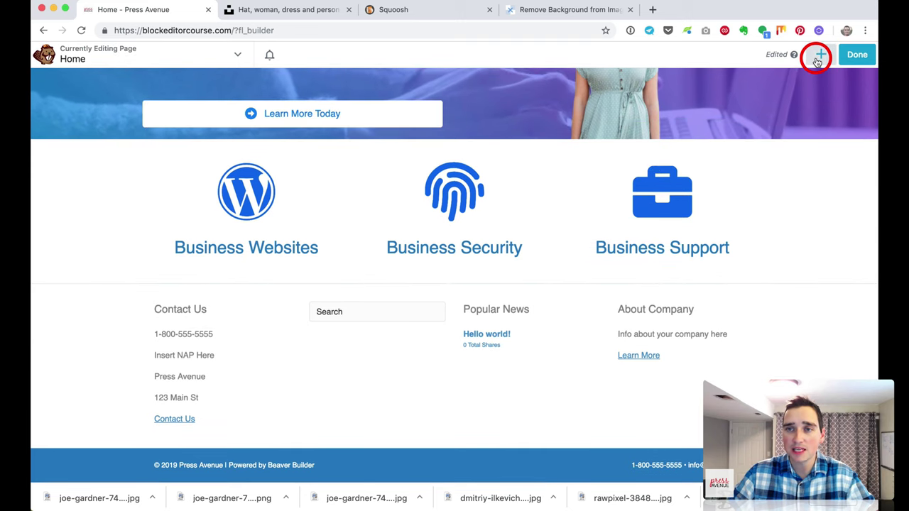
Step: Add a full-width one-column row below the feature icons
{"action": "left_click", "coordinate": [818, 59]}
{"action": "left_click", "coordinate": [730, 88]}
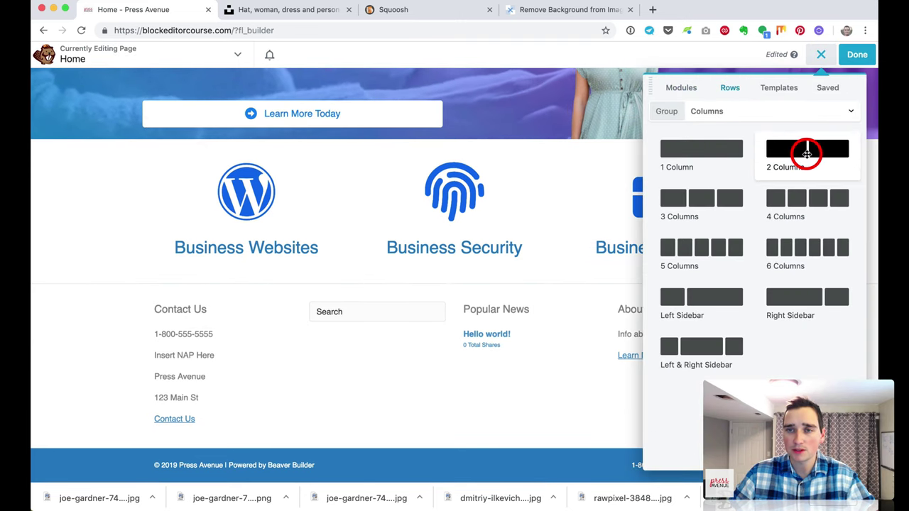
{"action": "left_click_drag", "start_coordinate": [730, 152], "coordinate": [651, 362]}
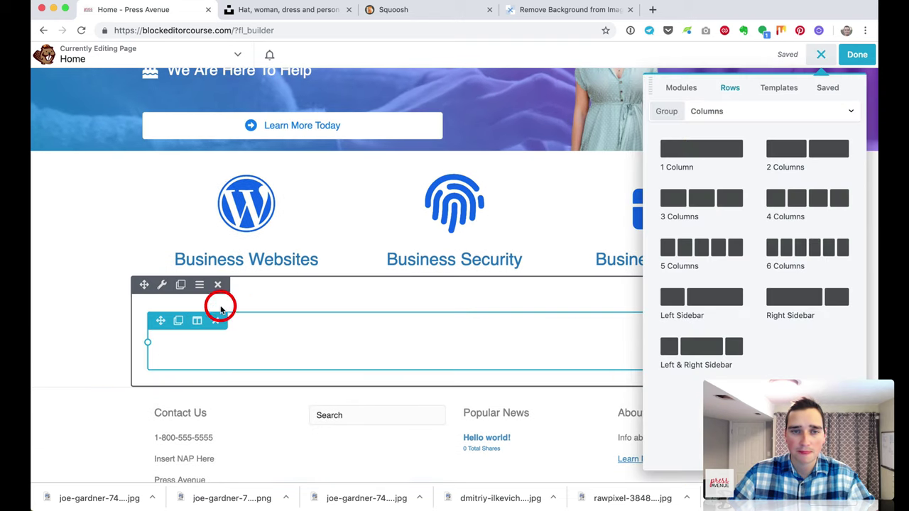
{"action": "left_click", "coordinate": [159, 291]}
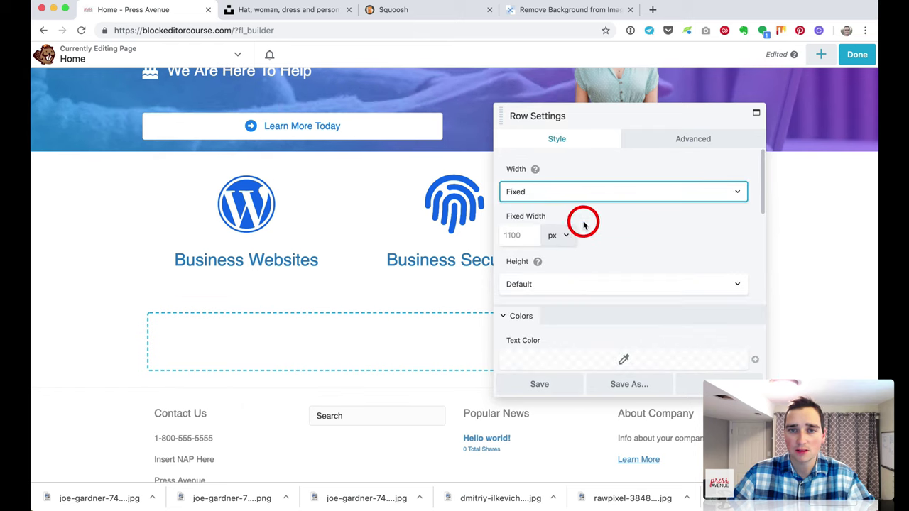
{"action": "left_click", "coordinate": [574, 196]}
{"action": "left_click", "coordinate": [574, 202]}
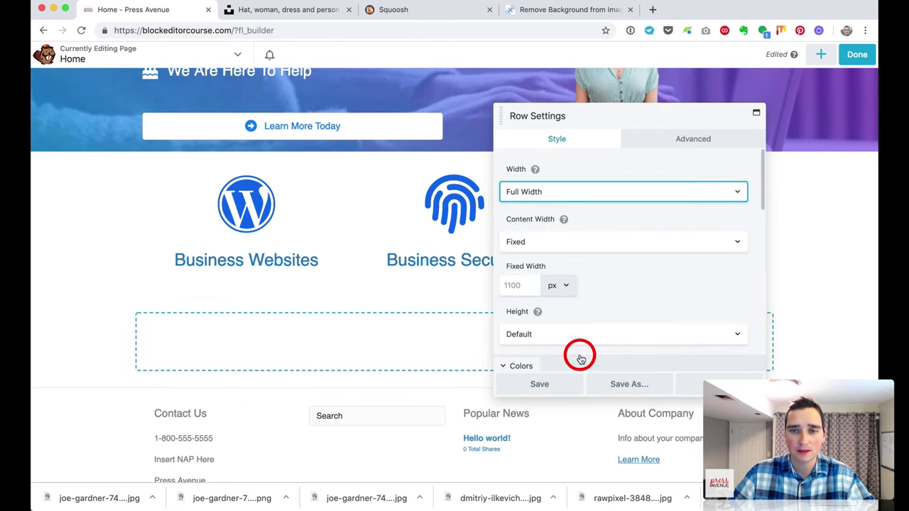
{"action": "left_click", "coordinate": [565, 386]}
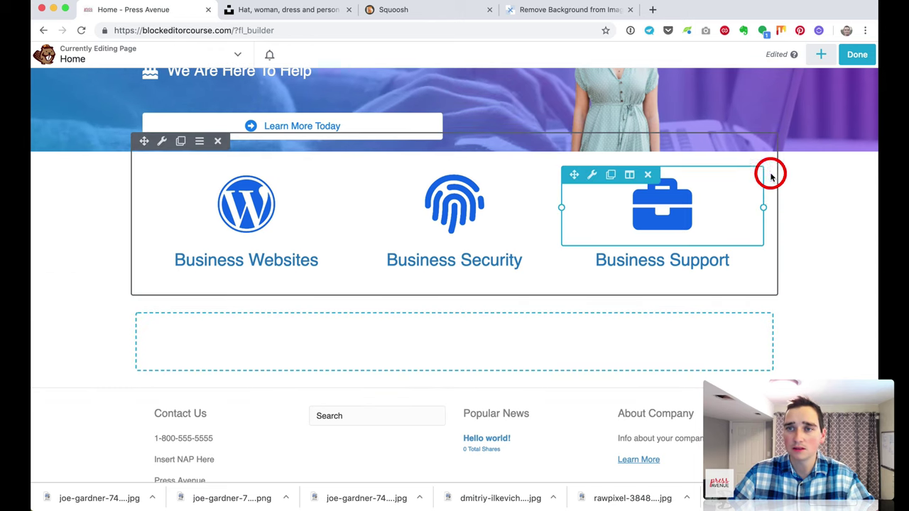
Step: Drop a Testimonials module into the new row
{"action": "left_click", "coordinate": [822, 54]}
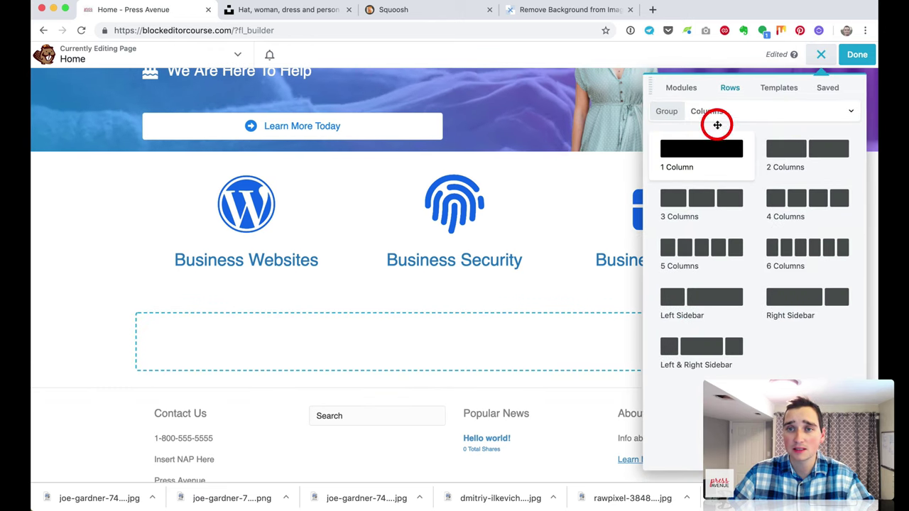
{"action": "left_click", "coordinate": [683, 88]}
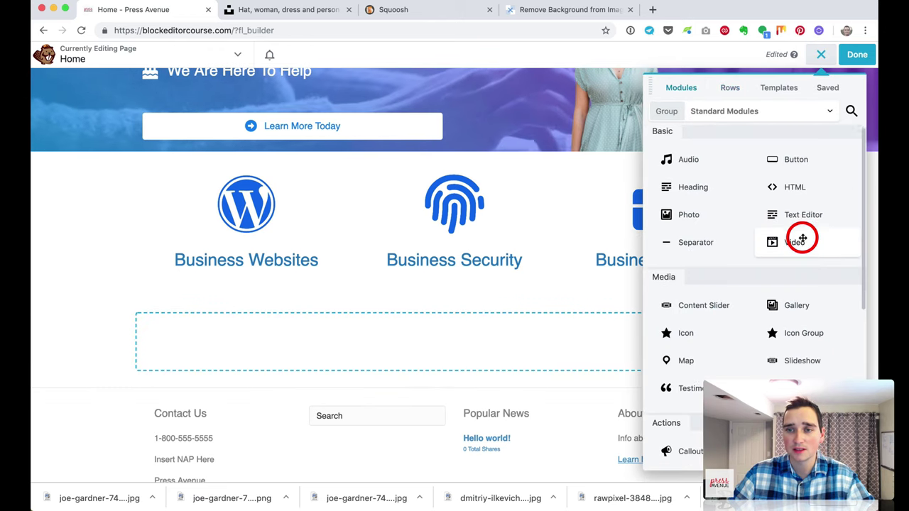
{"action": "scroll", "coordinate": [801, 238], "scroll_direction": "down", "scroll_amount": 3}
{"action": "scroll", "coordinate": [802, 239], "scroll_direction": "down", "scroll_amount": 10}
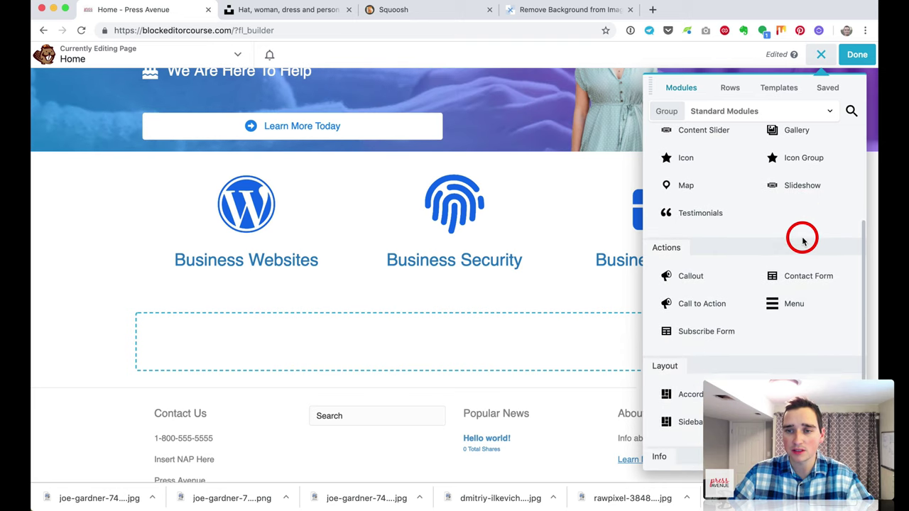
{"action": "scroll", "coordinate": [802, 239], "scroll_direction": "up", "scroll_amount": 8}
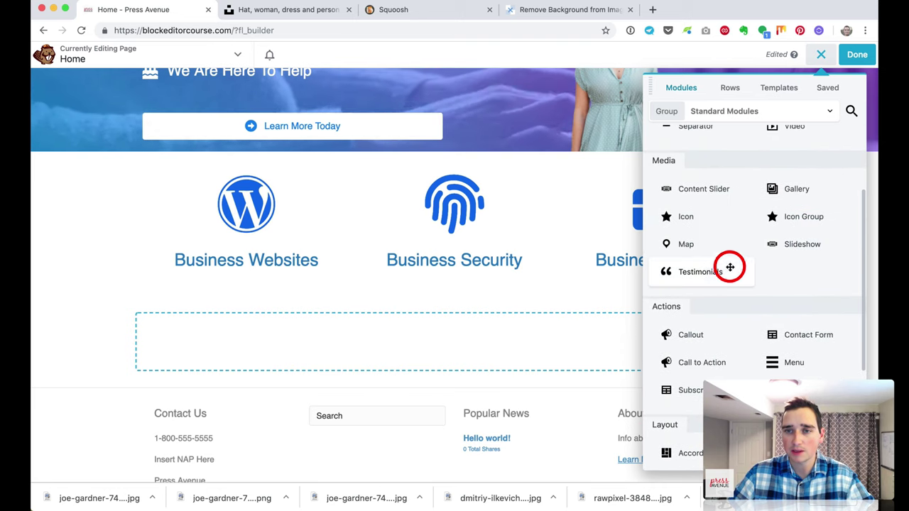
{"action": "left_click_drag", "start_coordinate": [731, 263], "coordinate": [538, 428]}
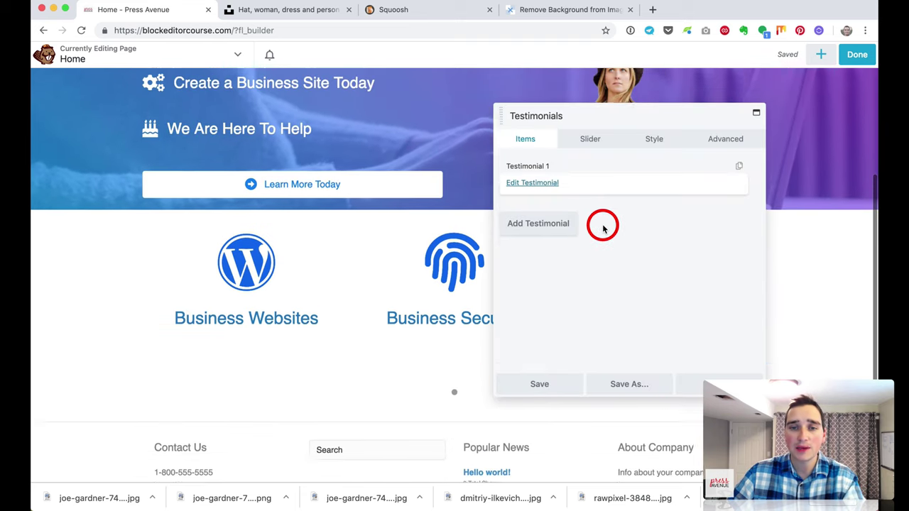
Step: Edit and save the first testimonial, then set the slider transition to Fade
{"action": "left_click", "coordinate": [549, 189]}
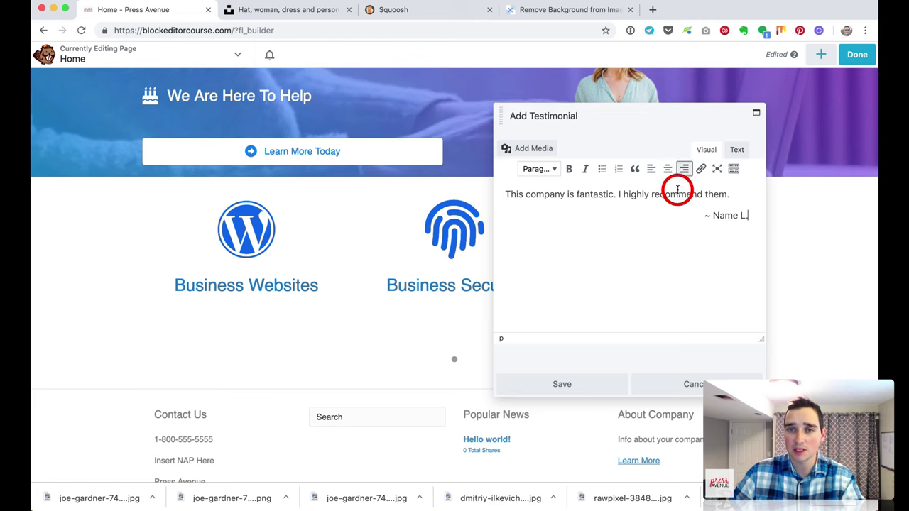
{"action": "left_click", "coordinate": [602, 384]}
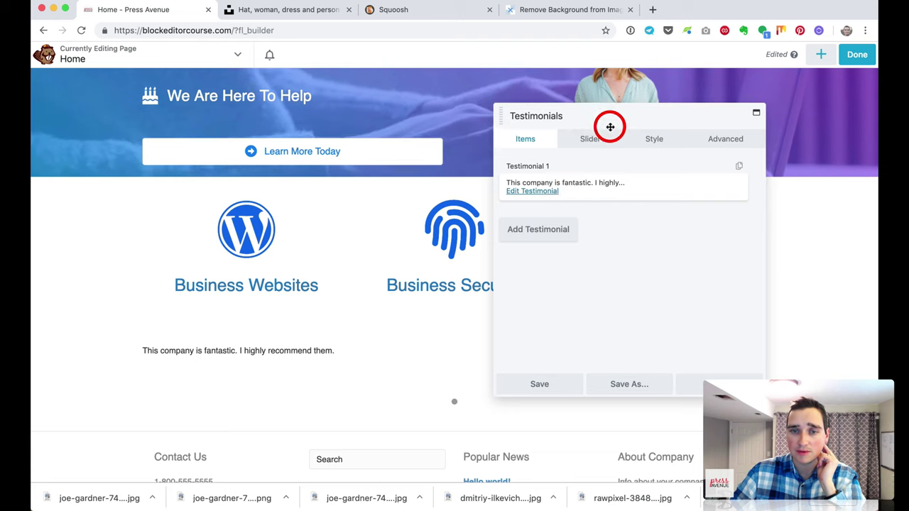
{"action": "left_click_drag", "start_coordinate": [608, 126], "coordinate": [524, 84]}
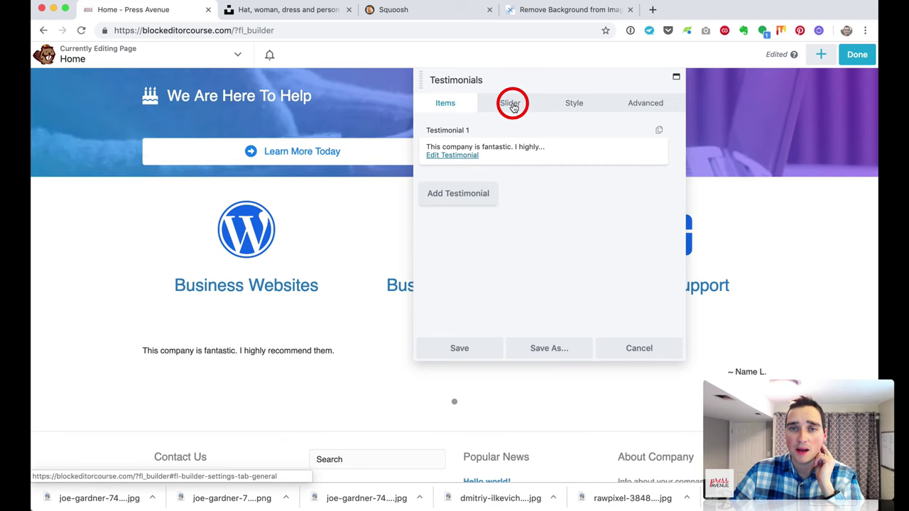
{"action": "left_click", "coordinate": [512, 106]}
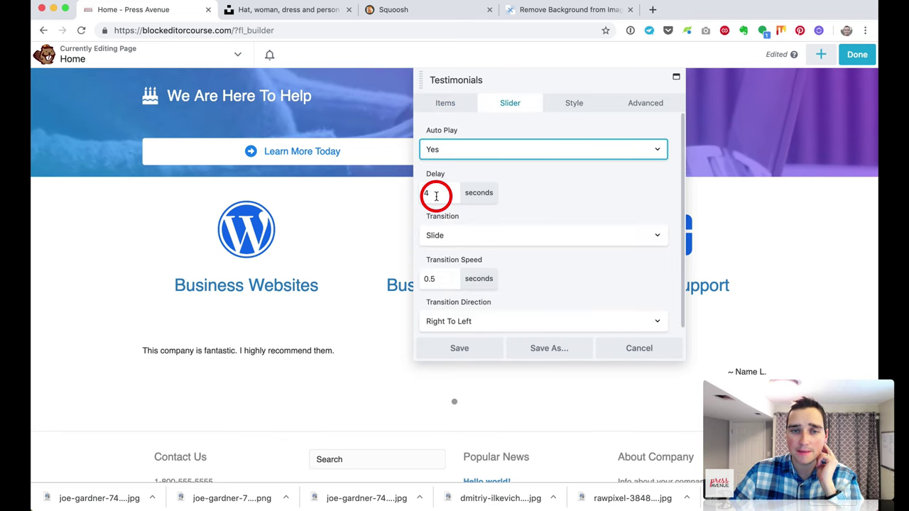
{"action": "scroll", "coordinate": [519, 213], "scroll_direction": "down", "scroll_amount": 1}
{"action": "left_click", "coordinate": [519, 229]}
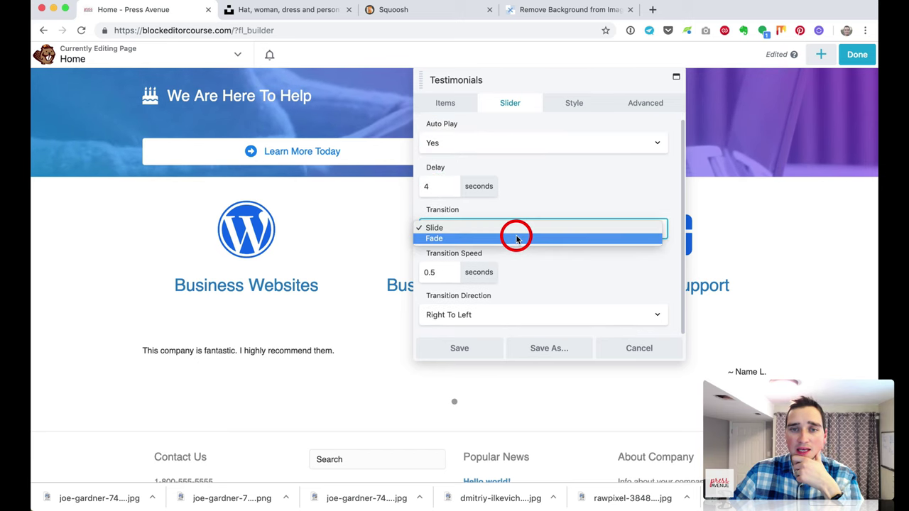
{"action": "left_click", "coordinate": [517, 237]}
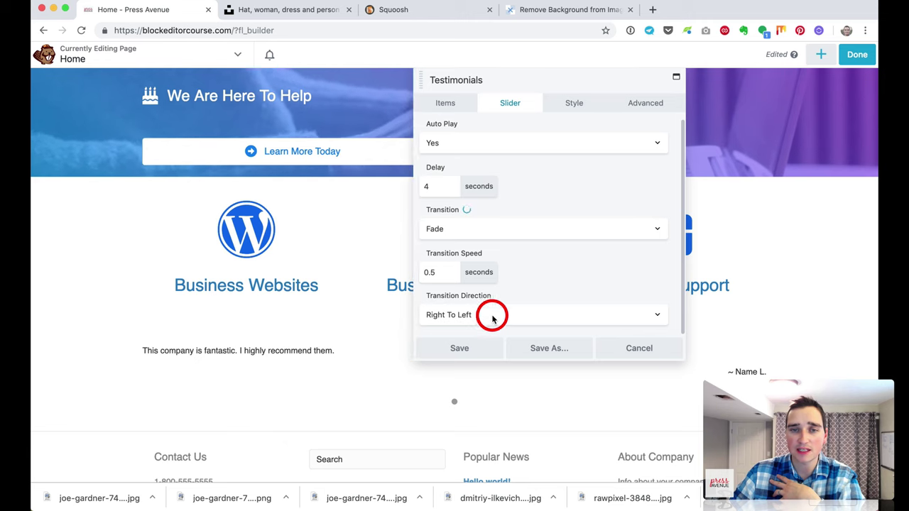
Step: Try the Compact testimonial layout, then return it to Wide
{"action": "left_click", "coordinate": [568, 105]}
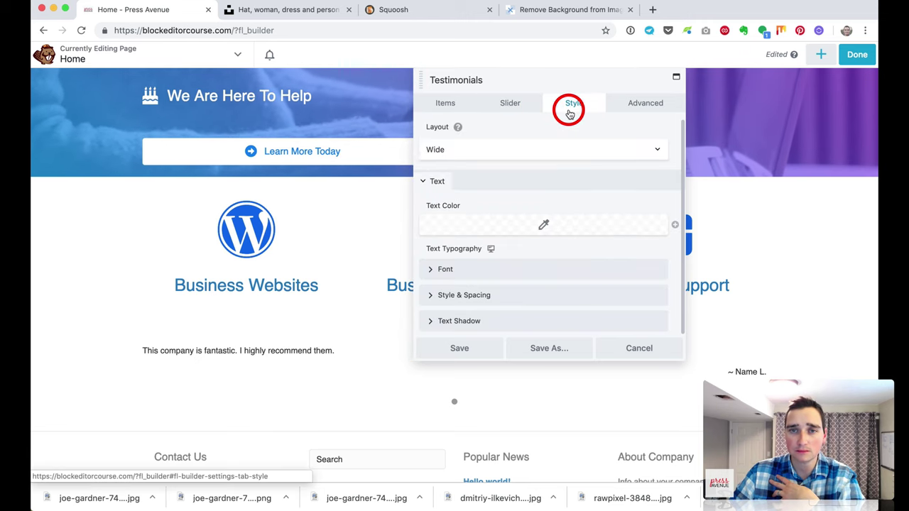
{"action": "left_click", "coordinate": [519, 149]}
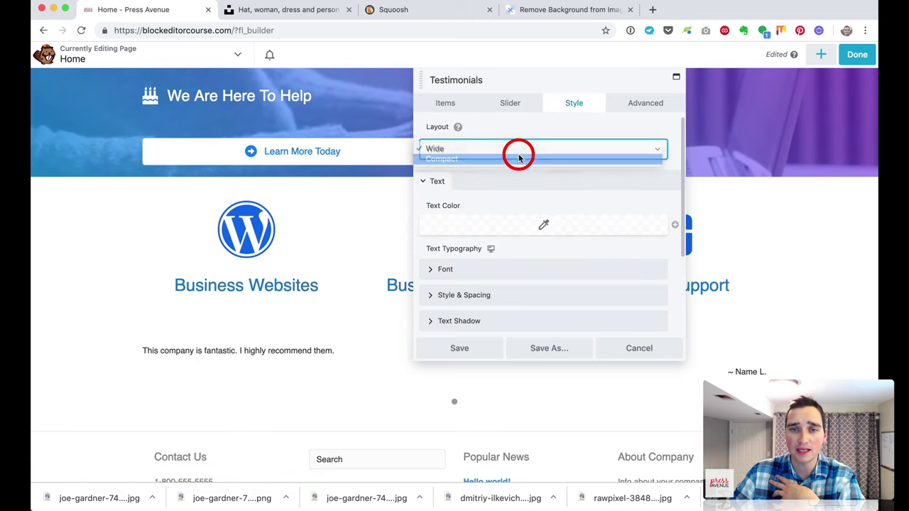
{"action": "left_click", "coordinate": [519, 159]}
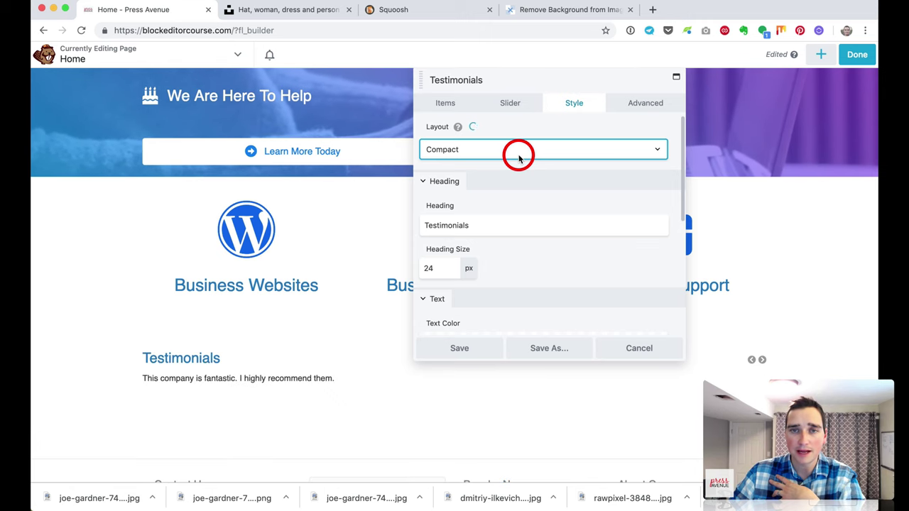
{"action": "left_click", "coordinate": [518, 153]}
{"action": "left_click", "coordinate": [517, 139]}
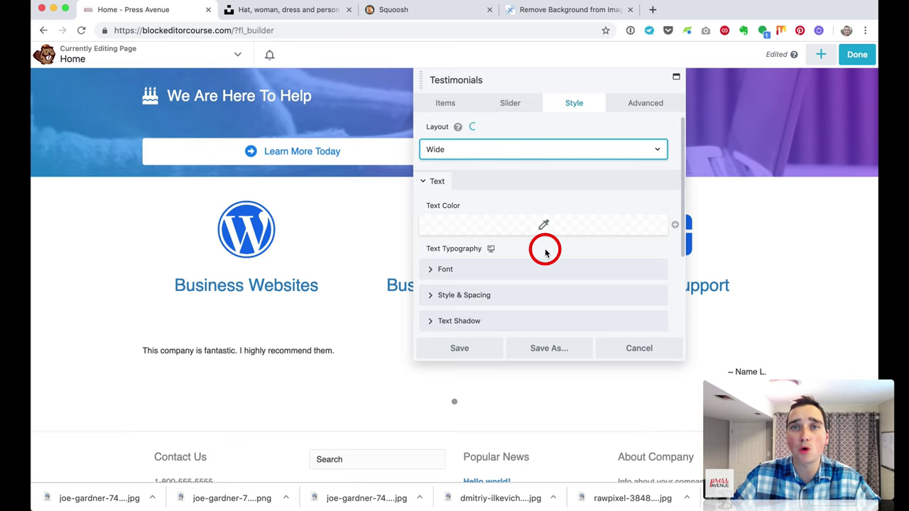
{"action": "scroll", "coordinate": [545, 250], "scroll_direction": "down", "scroll_amount": 3}
Step: Centre the testimonial text at about 20 px and reopen the testimonial for editing
{"action": "left_click", "coordinate": [481, 174]}
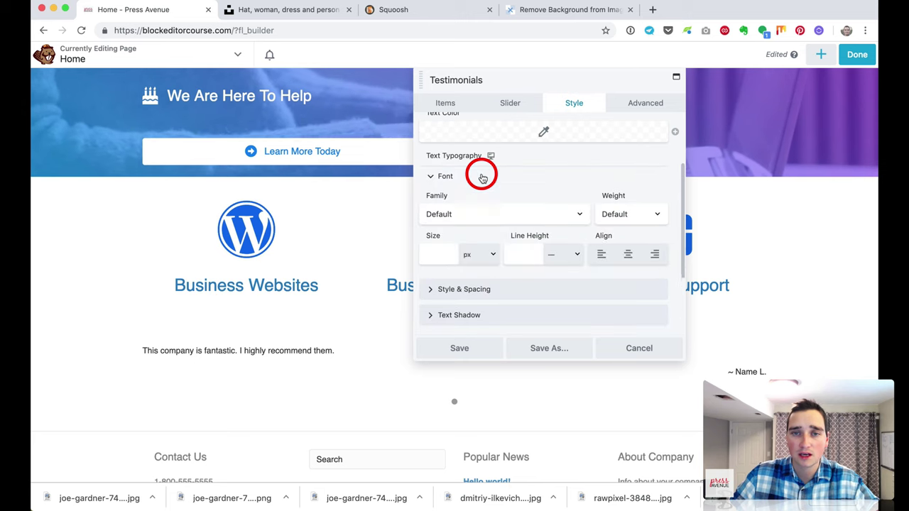
{"action": "left_click", "coordinate": [443, 255]}
{"action": "left_click_drag", "start_coordinate": [437, 283], "coordinate": [488, 282]}
{"action": "left_click", "coordinate": [630, 259]}
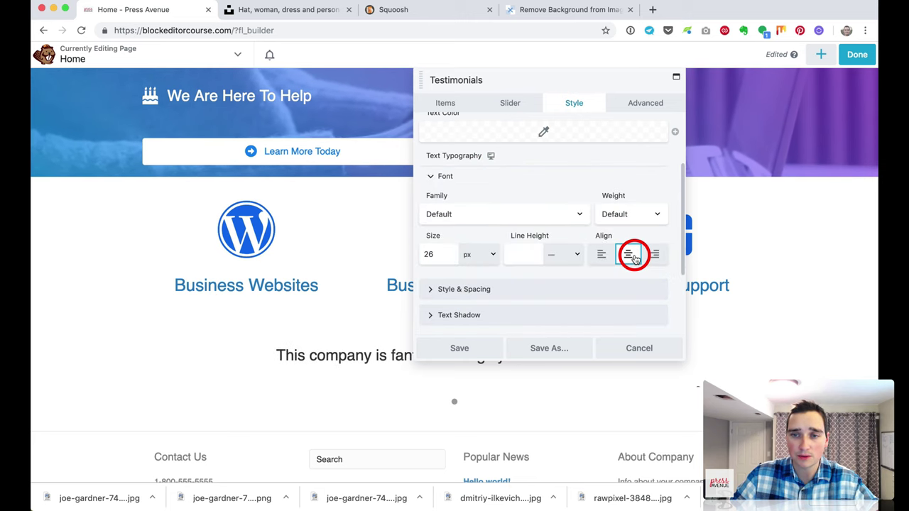
{"action": "scroll", "coordinate": [615, 286], "scroll_direction": "down", "scroll_amount": 1}
{"action": "scroll", "coordinate": [615, 286], "scroll_direction": "up", "scroll_amount": 1}
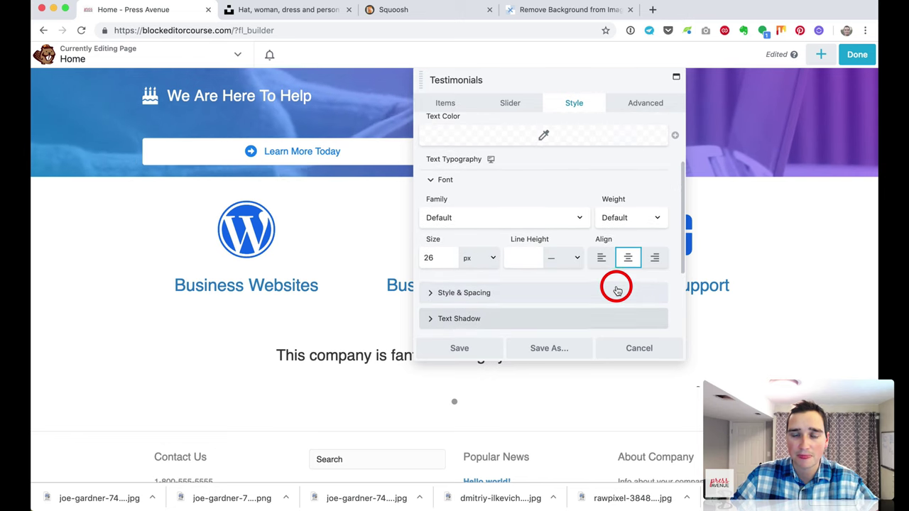
{"action": "left_click", "coordinate": [535, 258]}
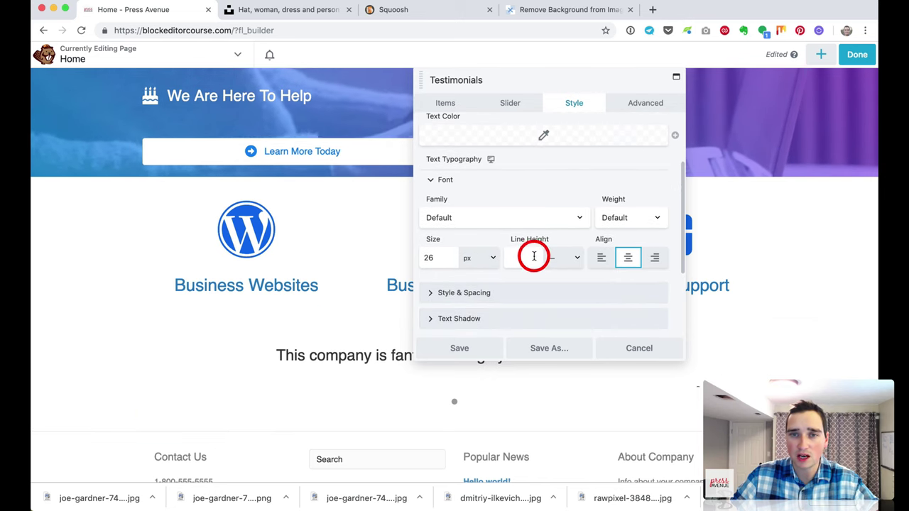
{"action": "left_click", "coordinate": [442, 258]}
{"action": "left_click_drag", "start_coordinate": [493, 286], "coordinate": [478, 284]}
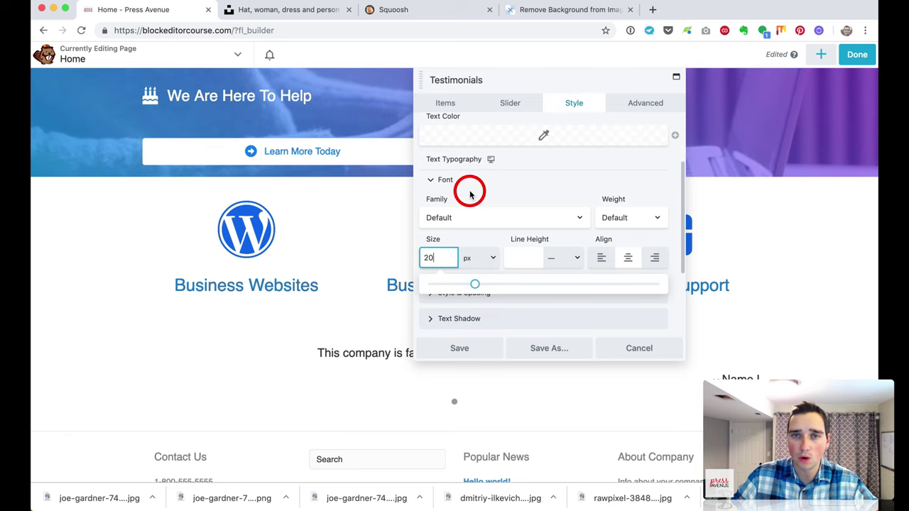
{"action": "left_click", "coordinate": [453, 107]}
{"action": "left_click", "coordinate": [459, 156]}
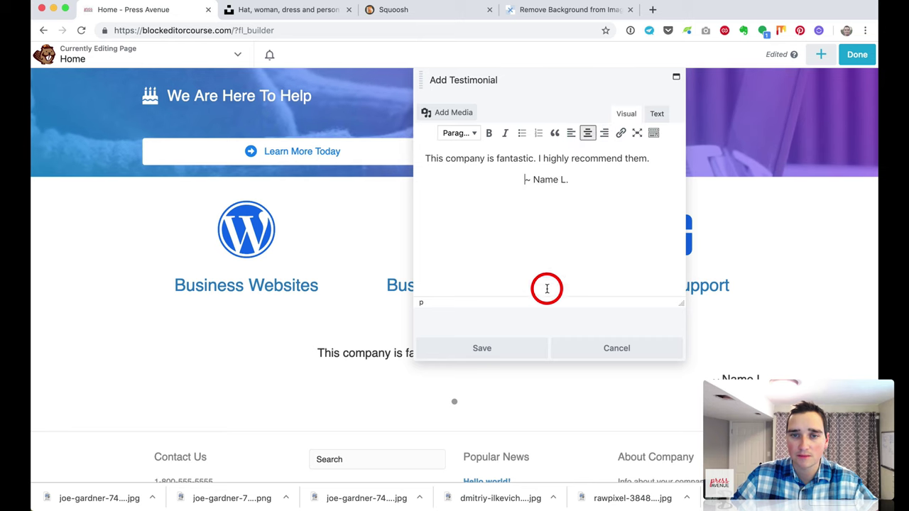
Step: Duplicate Testimonial 1 into three slides and reorder them in the list
{"action": "left_click", "coordinate": [517, 349]}
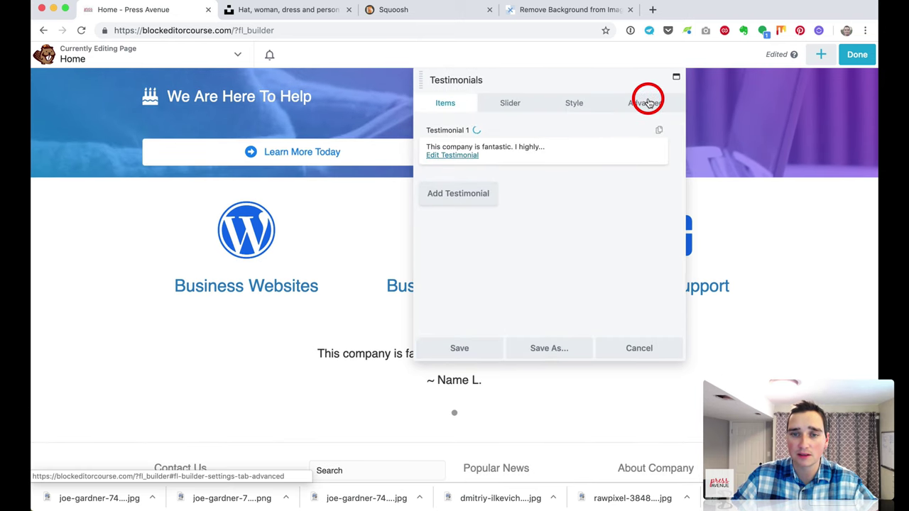
{"action": "left_click_drag", "start_coordinate": [548, 79], "coordinate": [714, 87]}
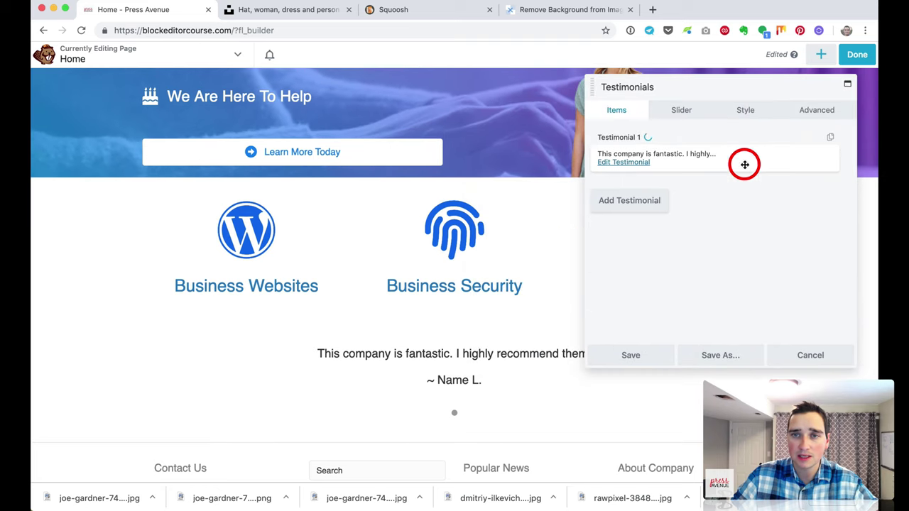
{"action": "left_click", "coordinate": [831, 139]}
{"action": "left_click", "coordinate": [830, 137]}
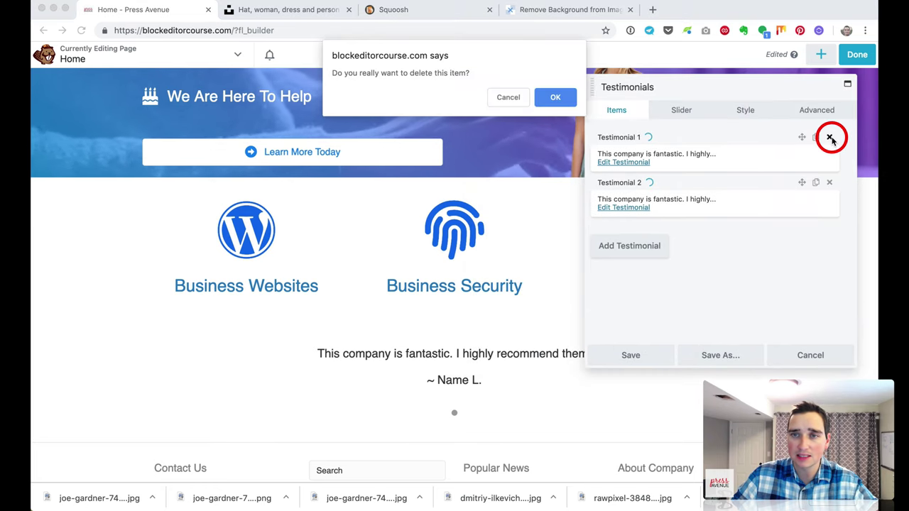
{"action": "left_click", "coordinate": [548, 98]}
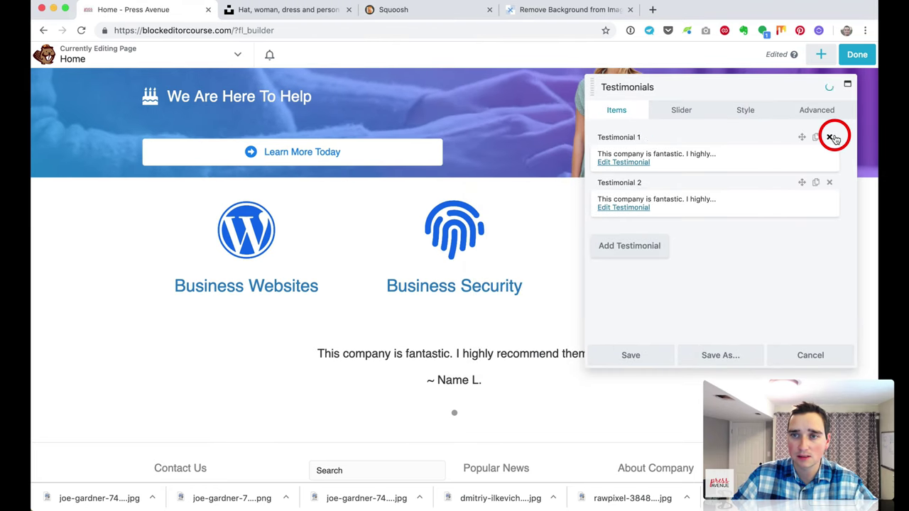
{"action": "left_click", "coordinate": [815, 138]}
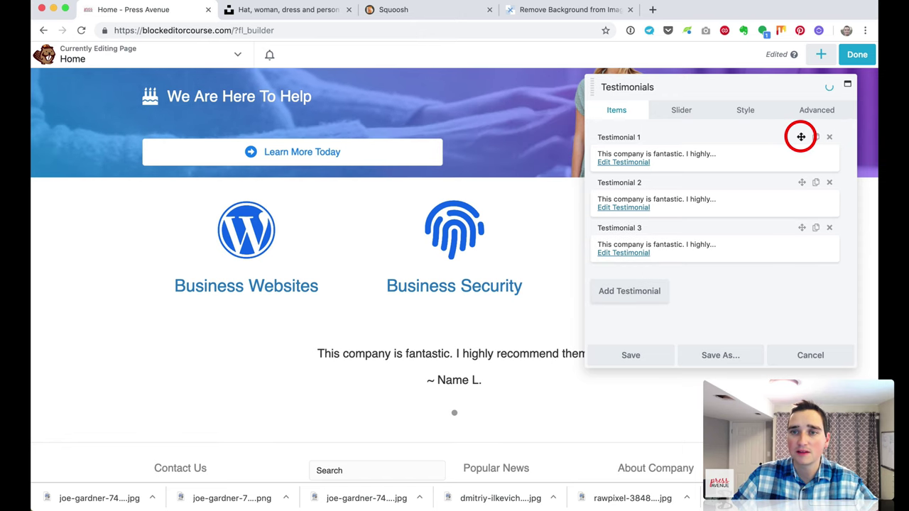
{"action": "left_click_drag", "start_coordinate": [800, 137], "coordinate": [798, 204]}
Step: Replace 'company' with 'business' in the second testimonial and save it
{"action": "left_click", "coordinate": [636, 208]}
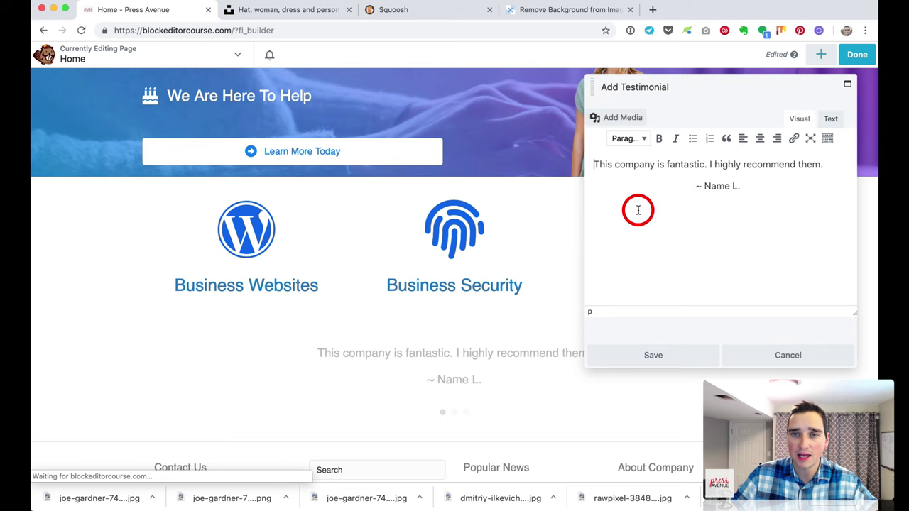
{"action": "double_click", "coordinate": [638, 165]}
{"action": "type", "text": "busines"}
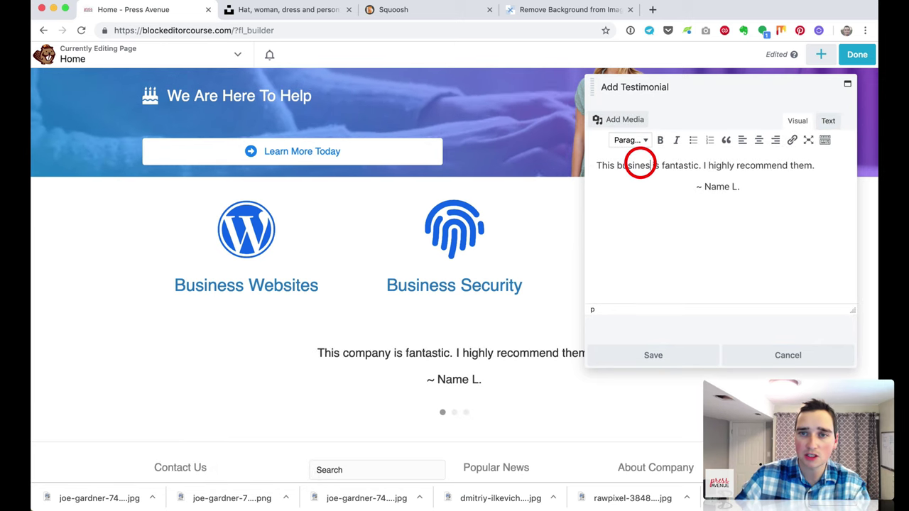
{"action": "type", "text": "s"}
{"action": "left_click", "coordinate": [666, 351]}
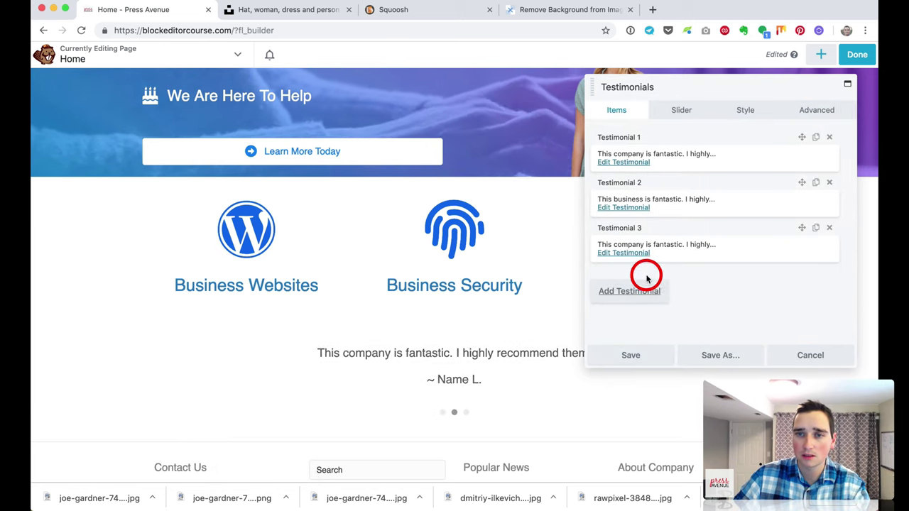
Step: Reword the third testimonial to 'This person is fantastic', save it, then save the module
{"action": "left_click", "coordinate": [639, 252]}
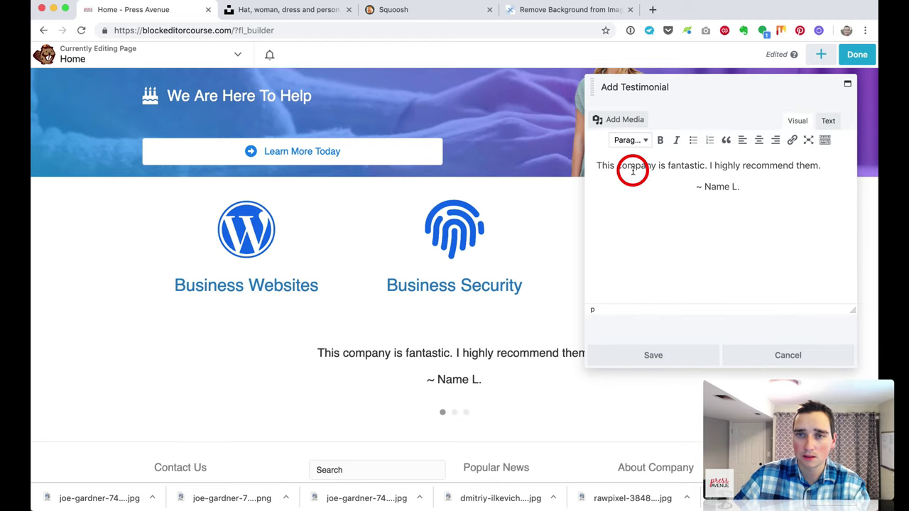
{"action": "triple_click", "coordinate": [631, 168]}
{"action": "double_click", "coordinate": [630, 164]}
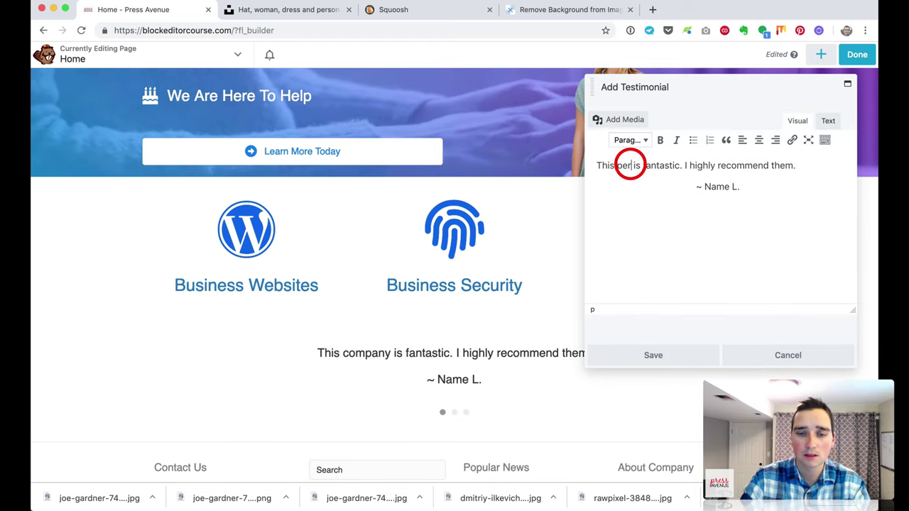
{"action": "left_click", "coordinate": [632, 355]}
{"action": "left_click", "coordinate": [629, 355]}
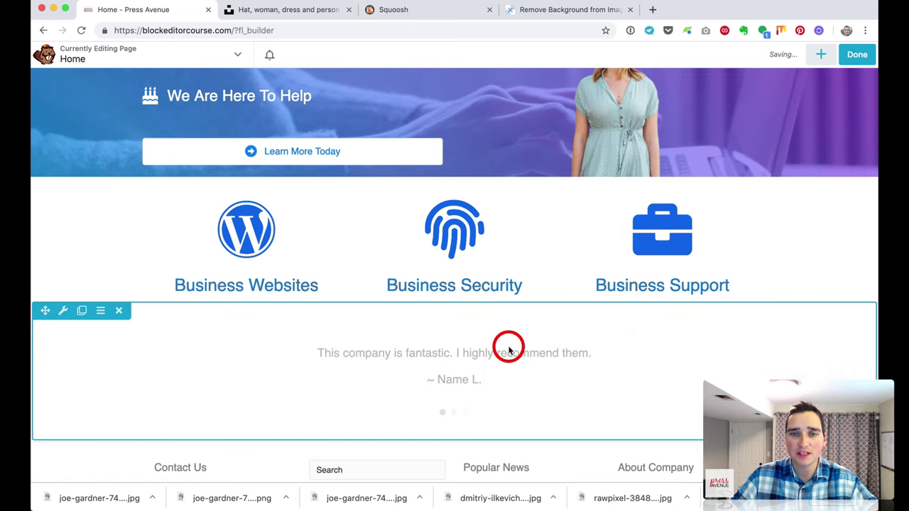
Step: Set the testimonial row's background type to Color
{"action": "left_click", "coordinate": [63, 312]}
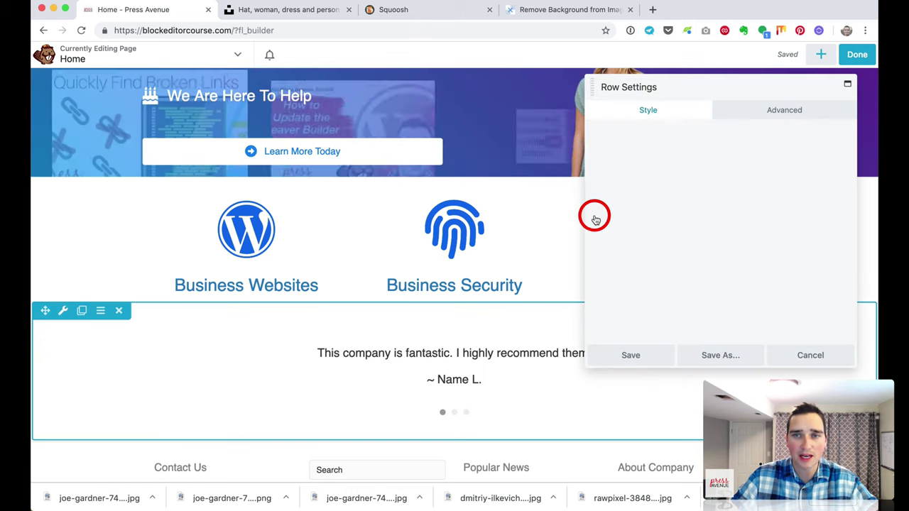
{"action": "scroll", "coordinate": [701, 215], "scroll_direction": "down", "scroll_amount": 10}
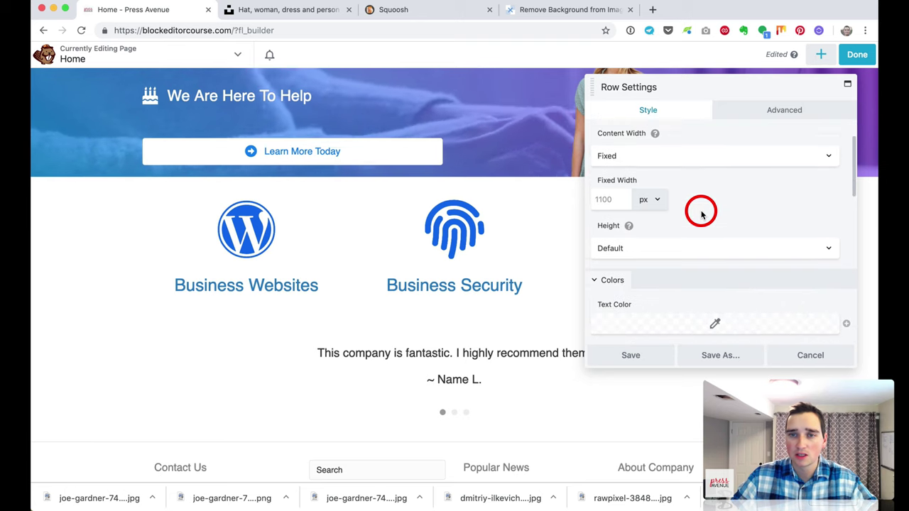
{"action": "scroll", "coordinate": [700, 215], "scroll_direction": "down", "scroll_amount": 2}
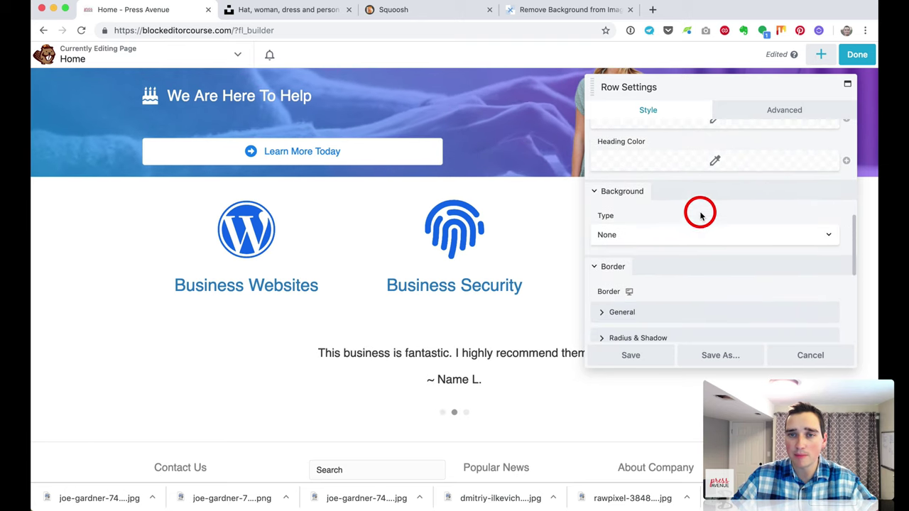
{"action": "left_click", "coordinate": [688, 237]}
{"action": "left_click", "coordinate": [687, 244]}
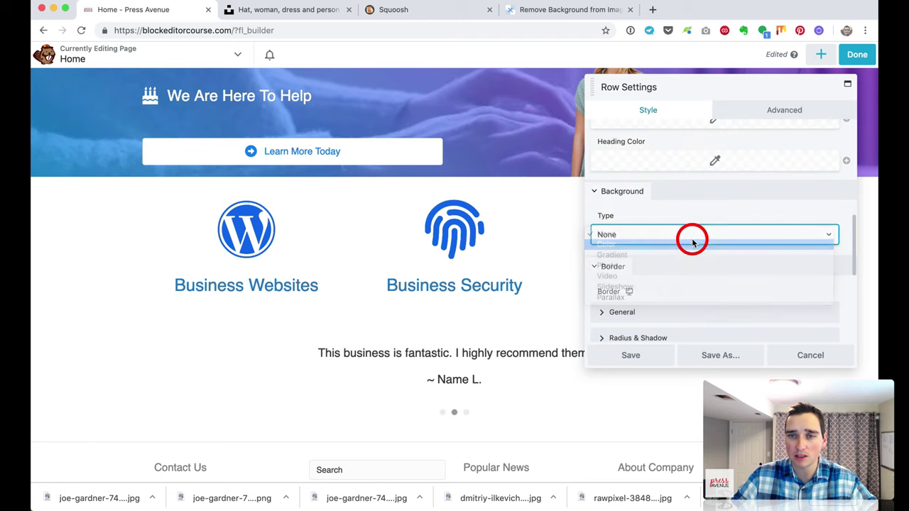
Step: Make the row background a translucent blue #009fef and save the row settings
{"action": "scroll", "coordinate": [694, 245], "scroll_direction": "down", "scroll_amount": 2}
{"action": "left_click", "coordinate": [720, 220]}
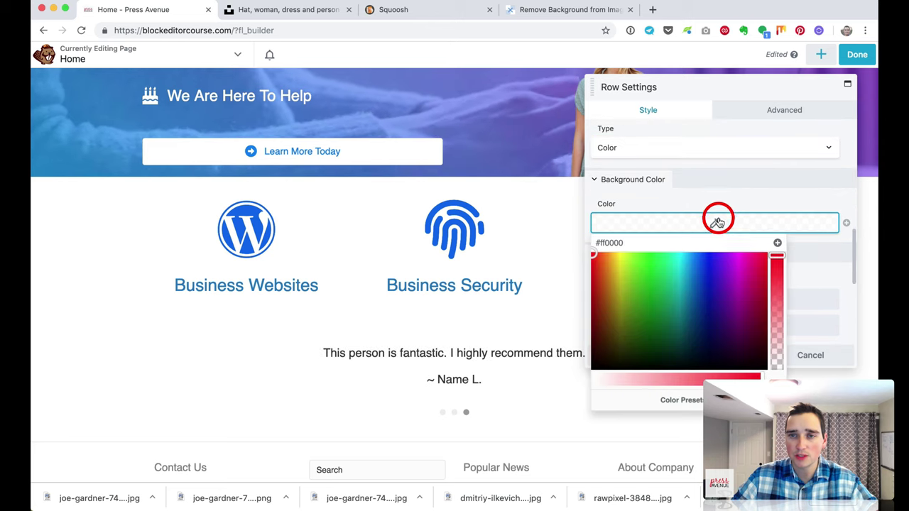
{"action": "left_click_drag", "start_coordinate": [696, 265], "coordinate": [689, 260]}
{"action": "left_click", "coordinate": [779, 257]}
{"action": "left_click_drag", "start_coordinate": [778, 257], "coordinate": [779, 345]}
{"action": "left_click", "coordinate": [713, 216]}
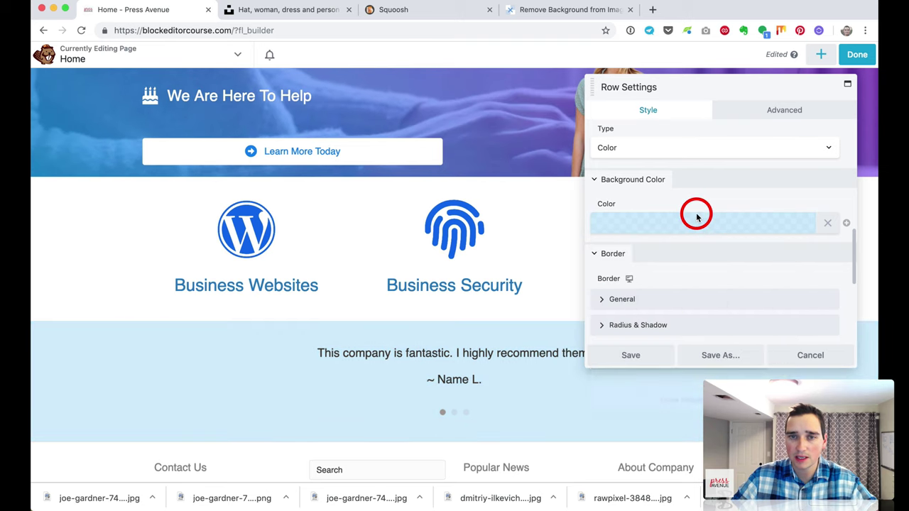
{"action": "left_click", "coordinate": [655, 358]}
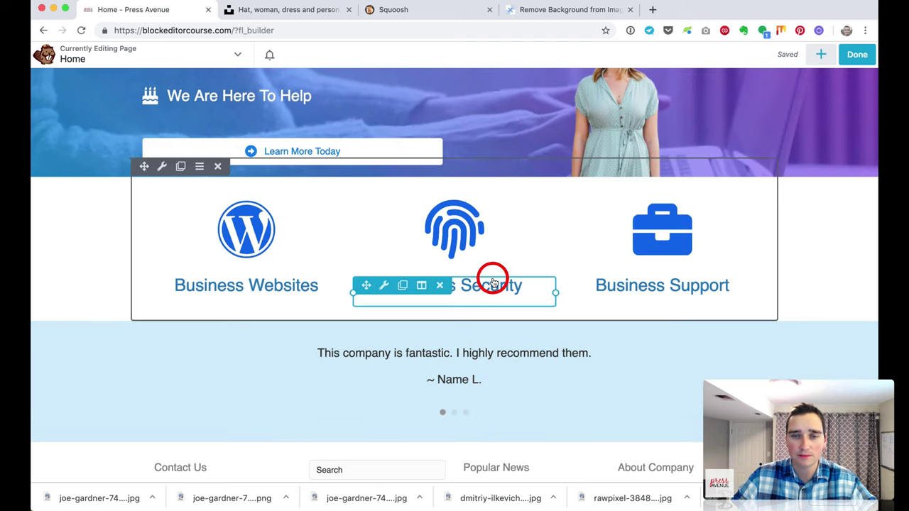
{"action": "scroll", "coordinate": [359, 367], "scroll_direction": "down", "scroll_amount": 5}
{"action": "scroll", "coordinate": [455, 270], "scroll_direction": "up", "scroll_amount": 1}
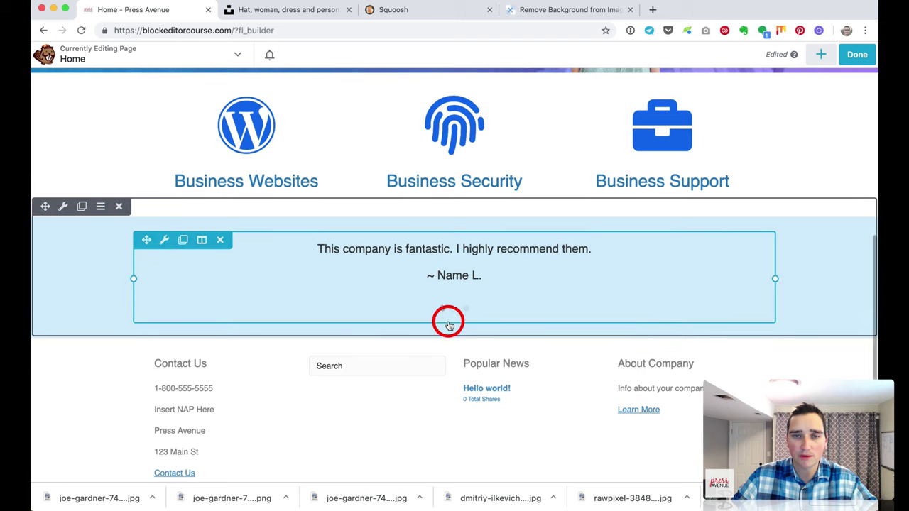
{"action": "scroll", "coordinate": [457, 208], "scroll_direction": "up", "scroll_amount": 5}
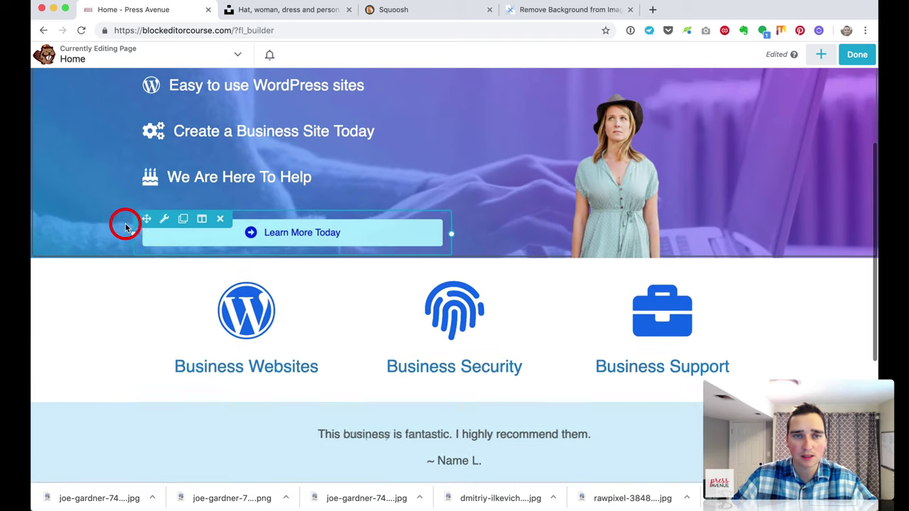
Step: Set the row margins to 50 px top and bottom, 0 px left and right, and save
{"action": "left_click", "coordinate": [160, 264]}
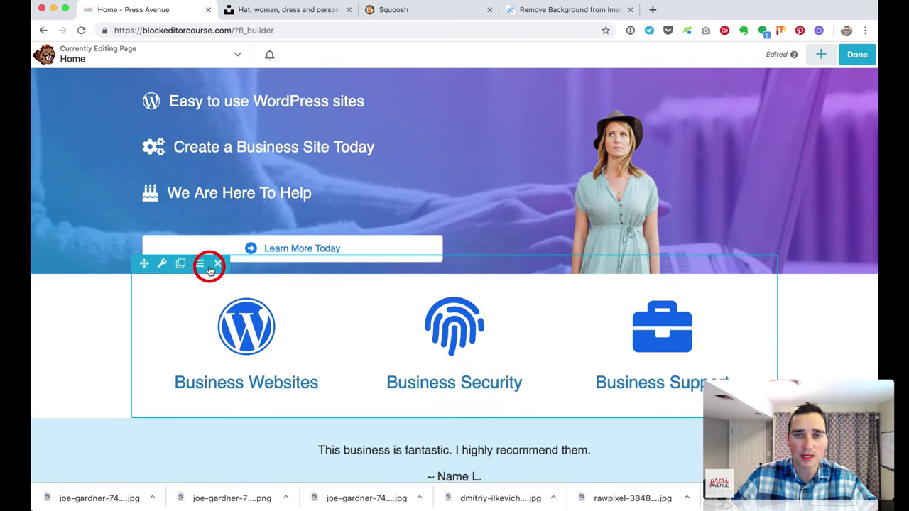
{"action": "left_click", "coordinate": [788, 113]}
{"action": "left_click", "coordinate": [615, 181]}
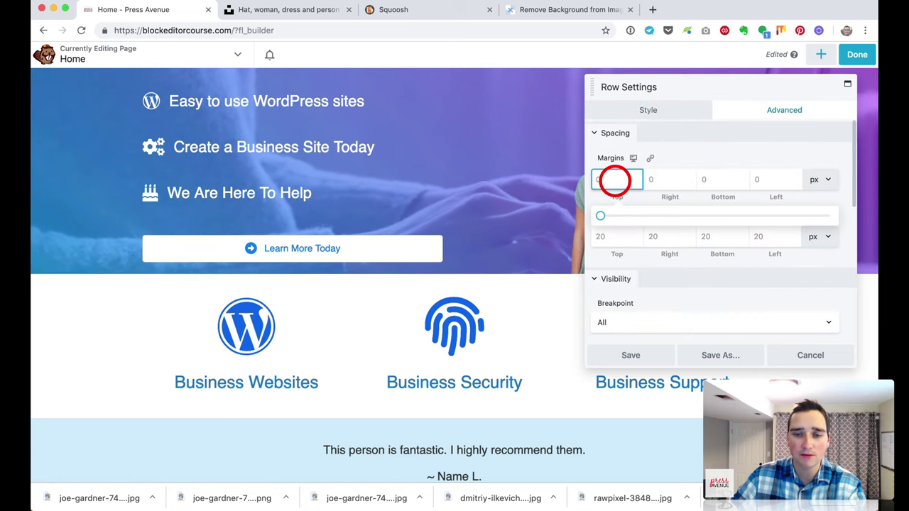
{"action": "type", "text": "50"}
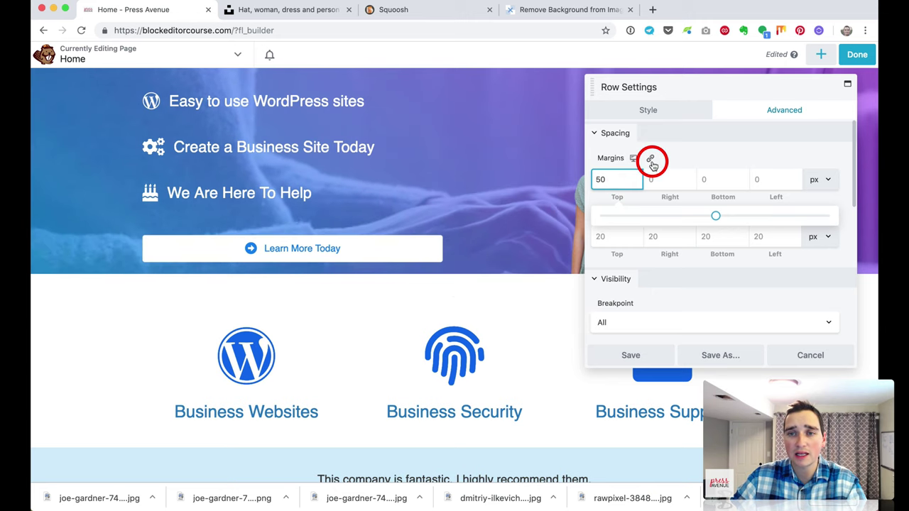
{"action": "left_click", "coordinate": [651, 160]}
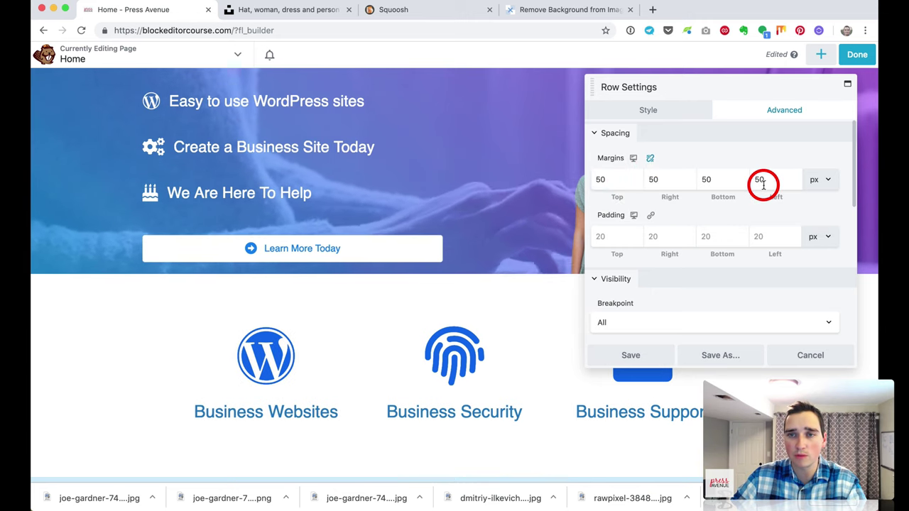
{"action": "double_click", "coordinate": [665, 178]}
{"action": "type", "text": "0"}
{"action": "key", "text": "Tab"}
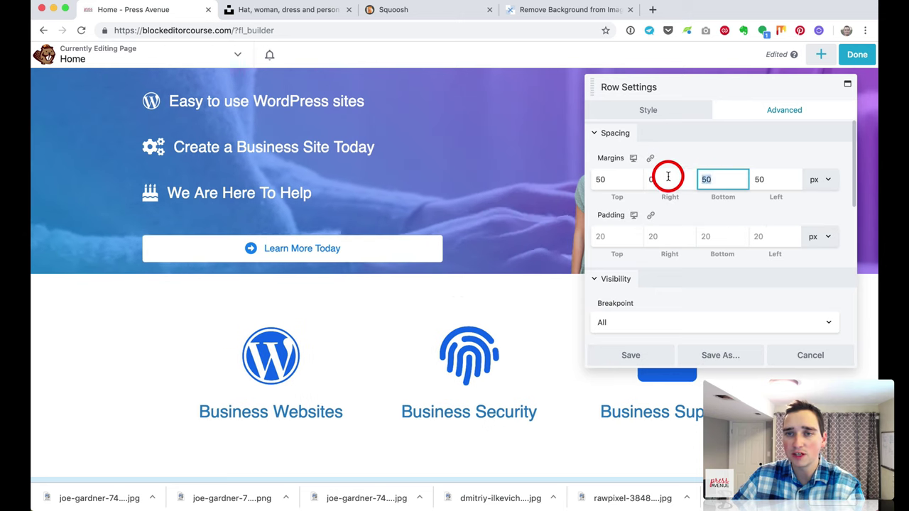
{"action": "type", "text": "0"}
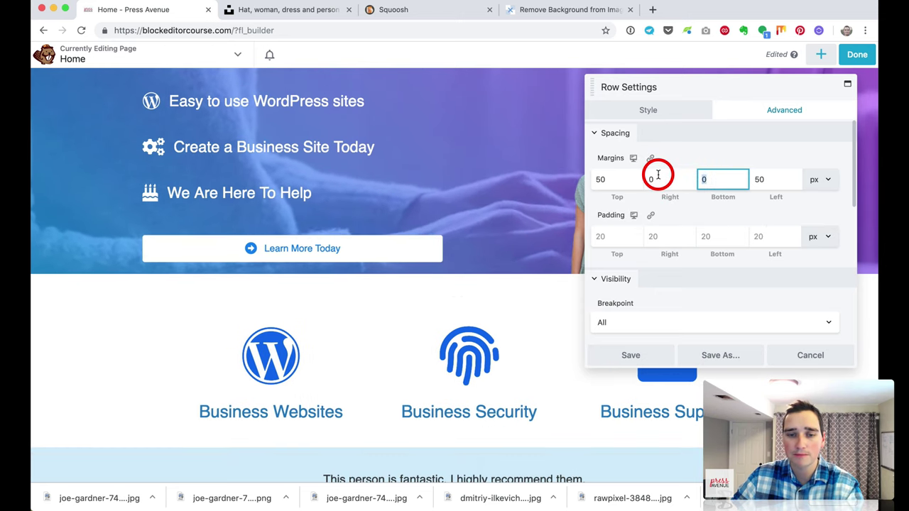
{"action": "type", "text": "50"}
{"action": "type", "text": "0"}
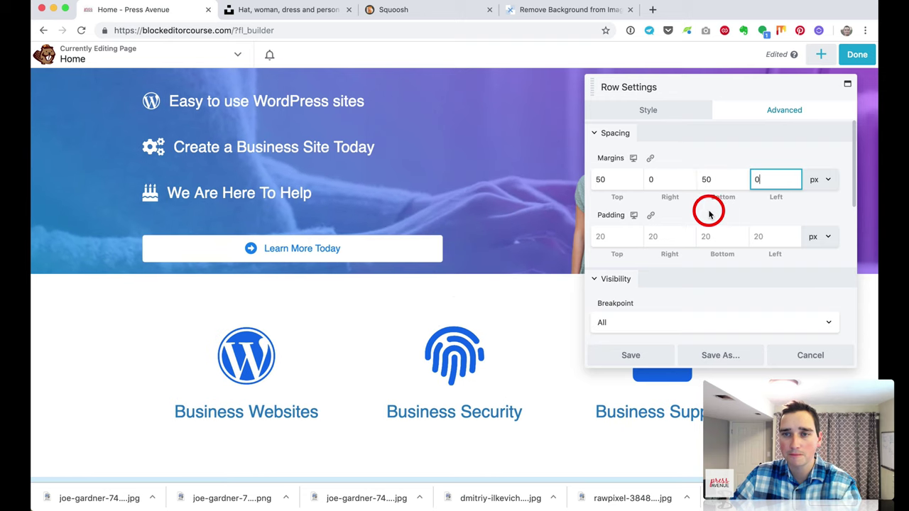
{"action": "left_click", "coordinate": [661, 355]}
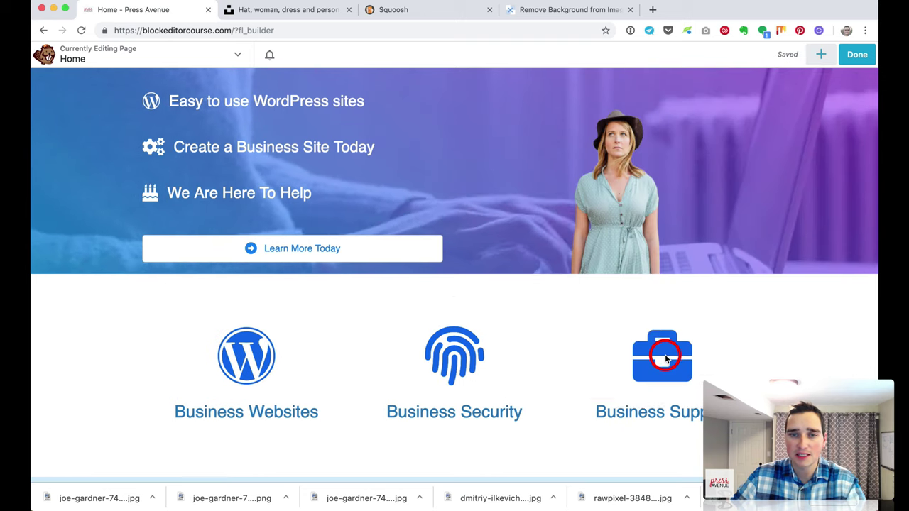
Step: Scroll the page, bring up the Done options, then dismiss them to keep editing
{"action": "scroll", "coordinate": [552, 290], "scroll_direction": "down", "scroll_amount": 5}
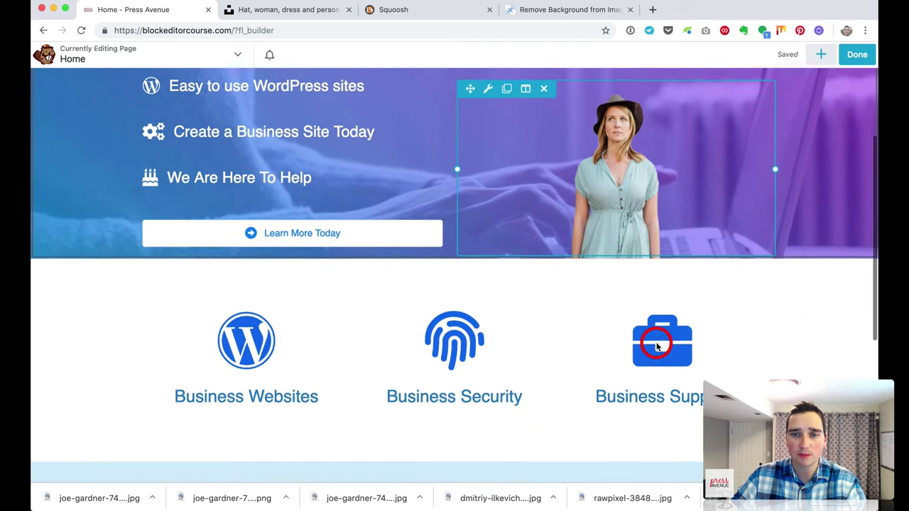
{"action": "scroll", "coordinate": [656, 345], "scroll_direction": "down", "scroll_amount": 5}
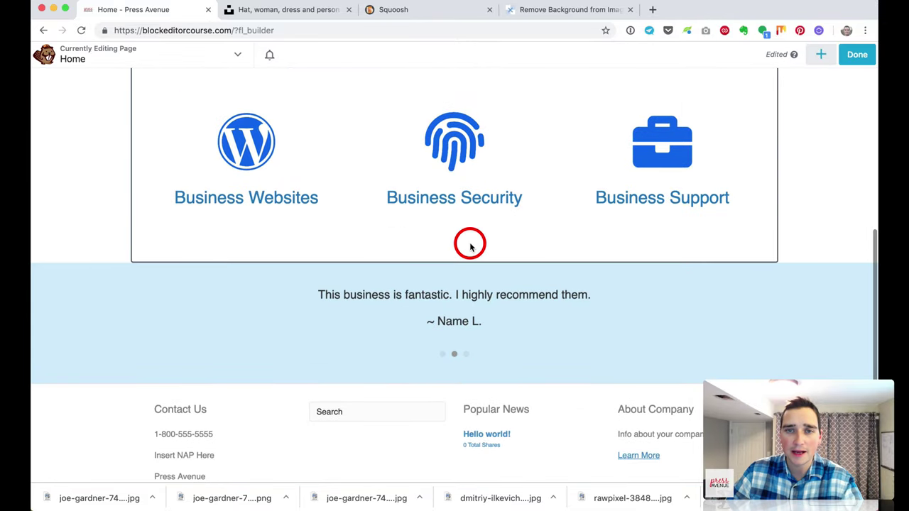
{"action": "scroll", "coordinate": [469, 247], "scroll_direction": "down", "scroll_amount": 3}
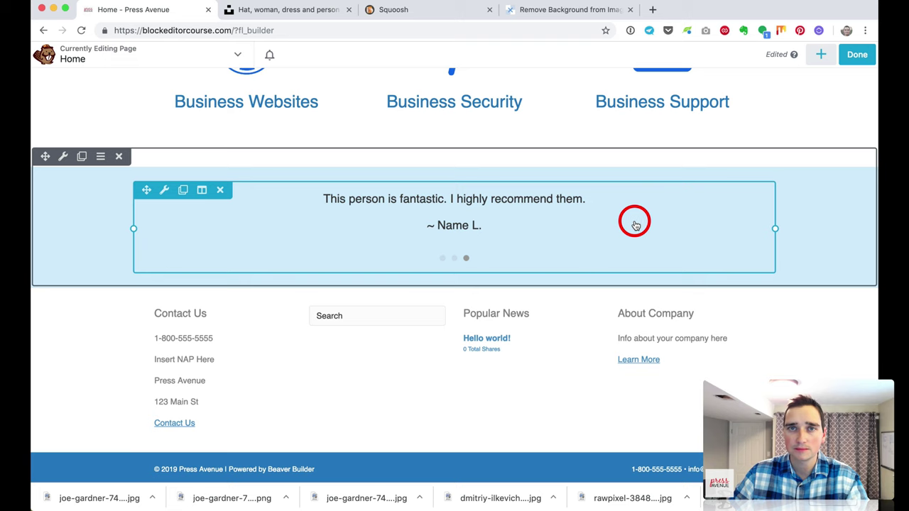
{"action": "left_click", "coordinate": [854, 56]}
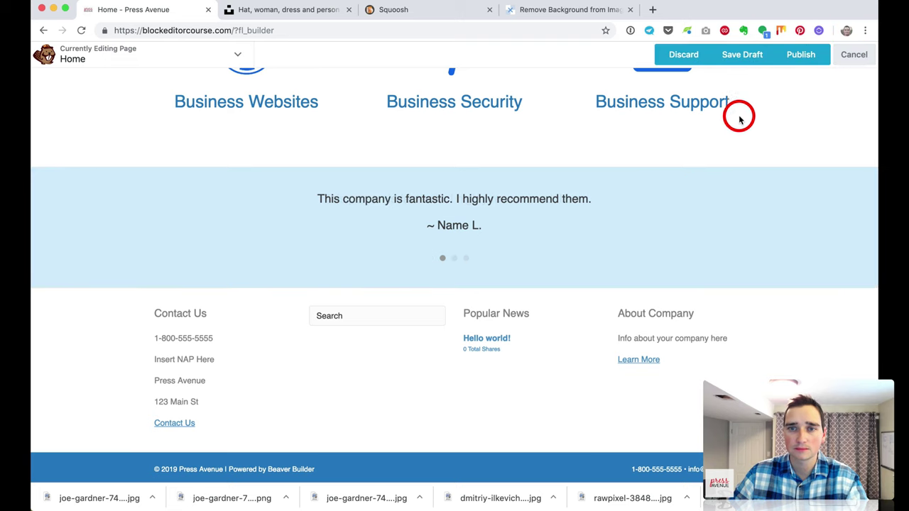
{"action": "key", "text": "Escape"}
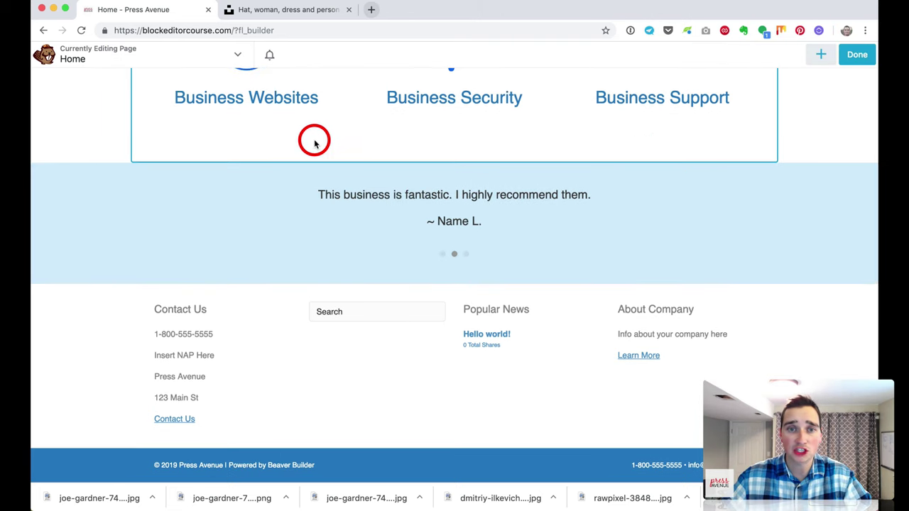
Step: Switch the testimonial row background type to Photo and choose pa-example.jpg from the media library
{"action": "left_click", "coordinate": [63, 152]}
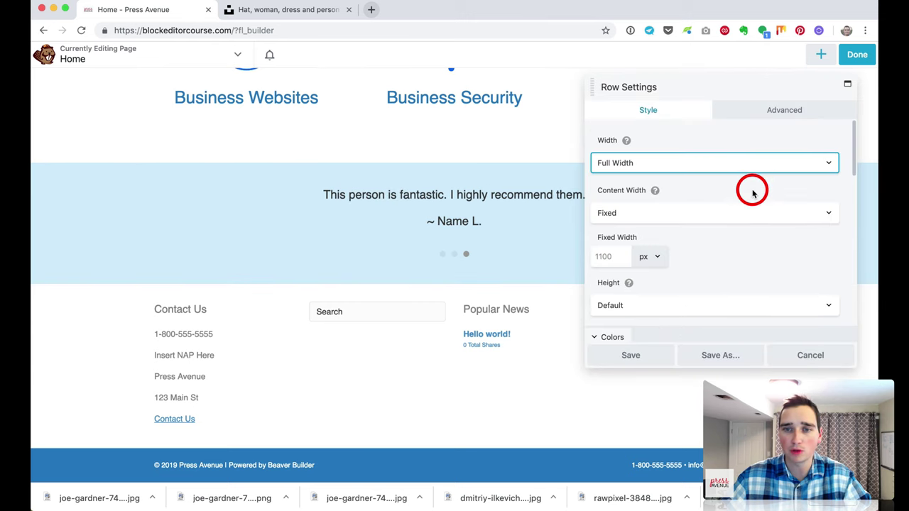
{"action": "scroll", "coordinate": [752, 190], "scroll_direction": "down", "scroll_amount": 4}
{"action": "scroll", "coordinate": [753, 190], "scroll_direction": "down", "scroll_amount": 6}
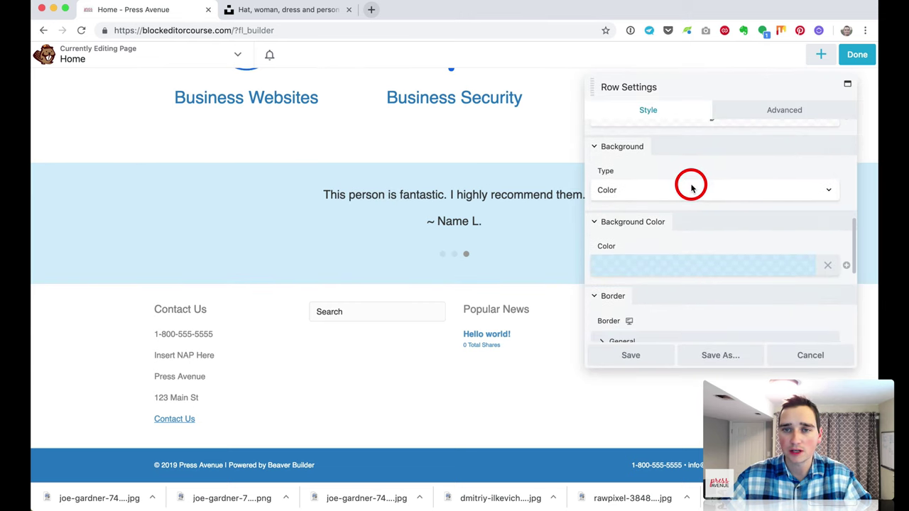
{"action": "left_click", "coordinate": [683, 191]}
{"action": "left_click", "coordinate": [684, 211]}
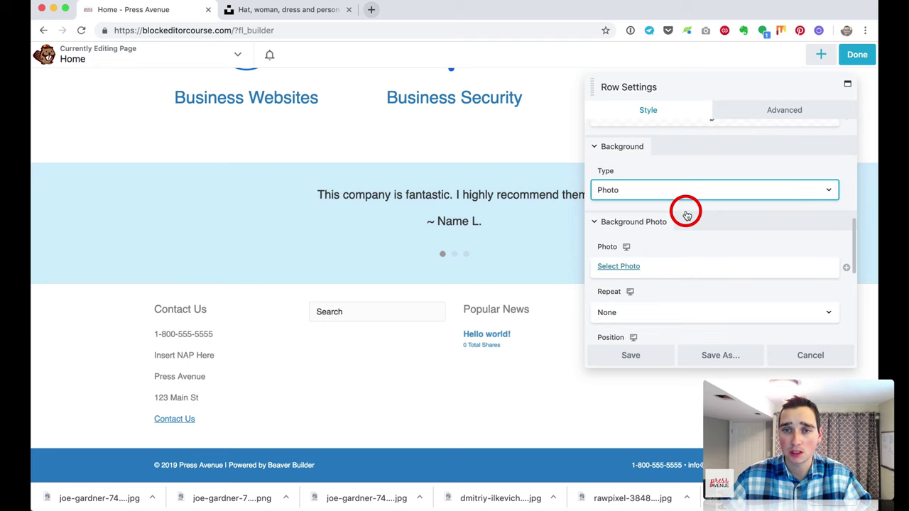
{"action": "left_click", "coordinate": [620, 265]}
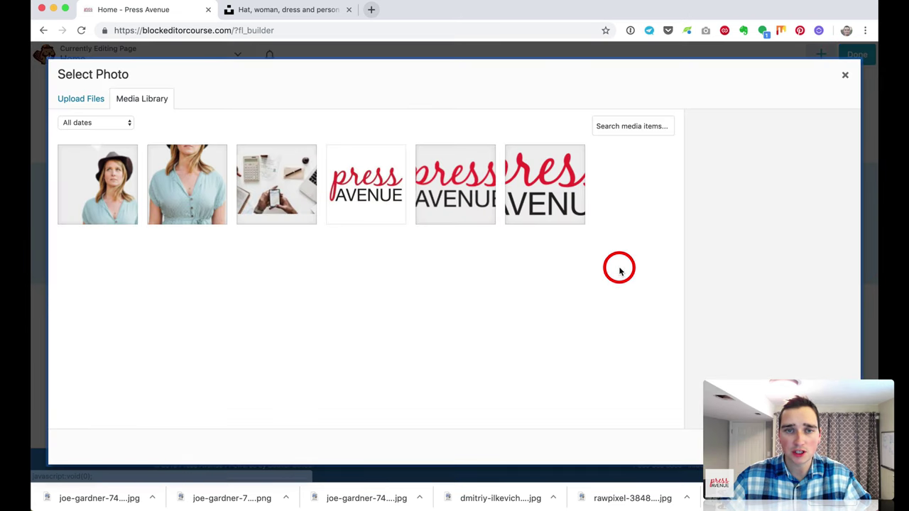
{"action": "left_click", "coordinate": [266, 159]}
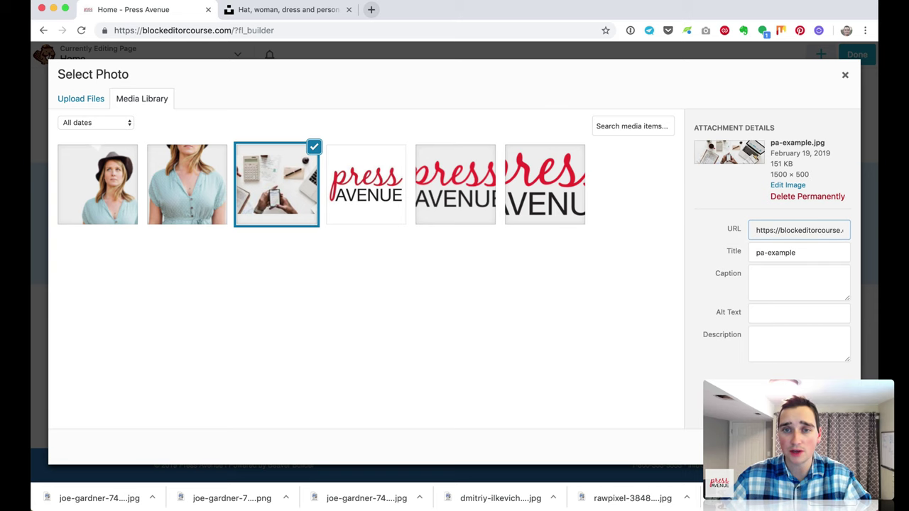
{"action": "left_click", "coordinate": [816, 445]}
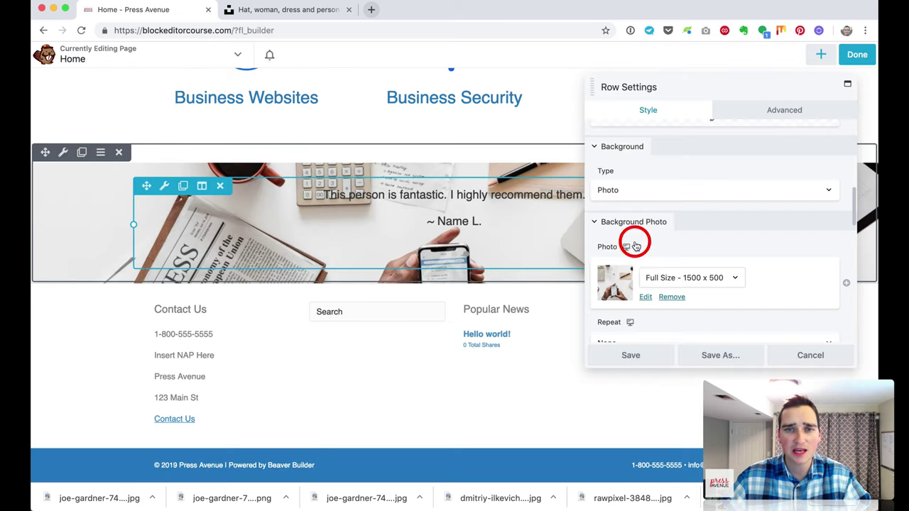
{"action": "scroll", "coordinate": [781, 245], "scroll_direction": "down", "scroll_amount": 5}
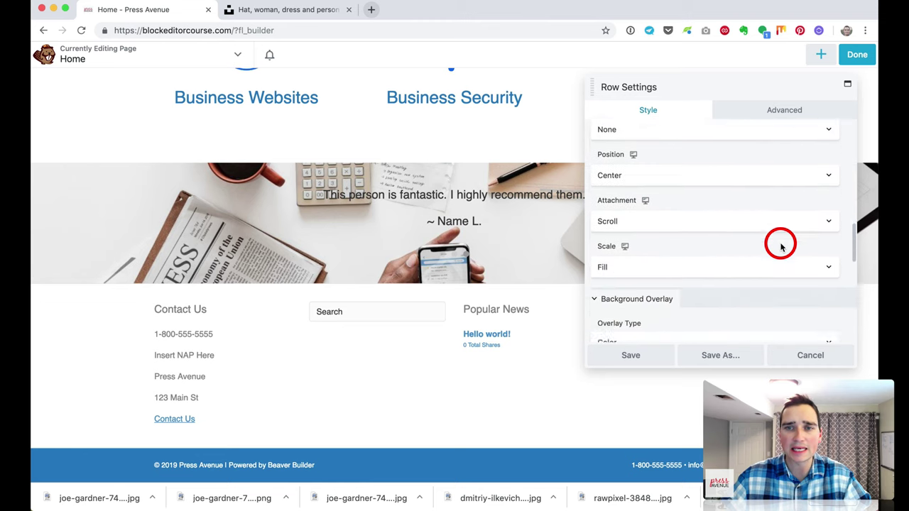
Step: Set the row's background overlay colour to white #ffffff at about 0.81 opacity
{"action": "scroll", "coordinate": [781, 245], "scroll_direction": "down", "scroll_amount": 5}
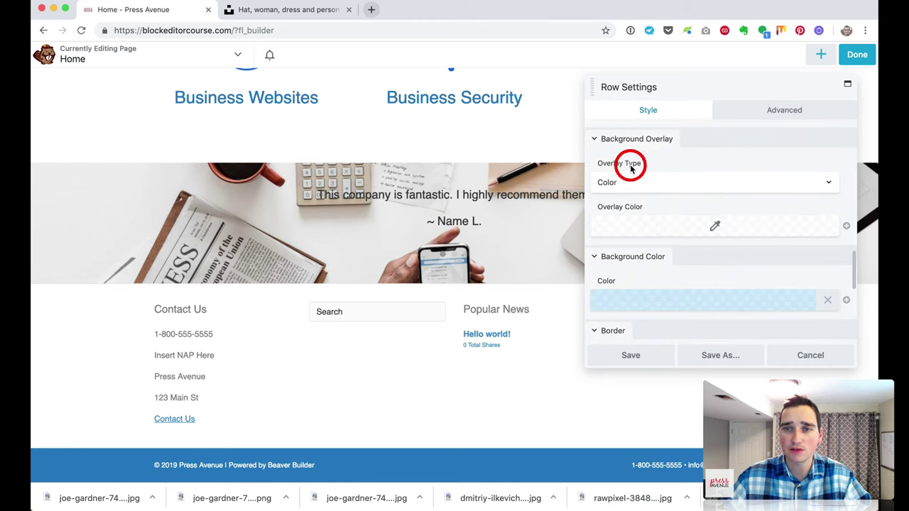
{"action": "left_click", "coordinate": [672, 227]}
{"action": "left_click_drag", "start_coordinate": [676, 287], "coordinate": [696, 268]}
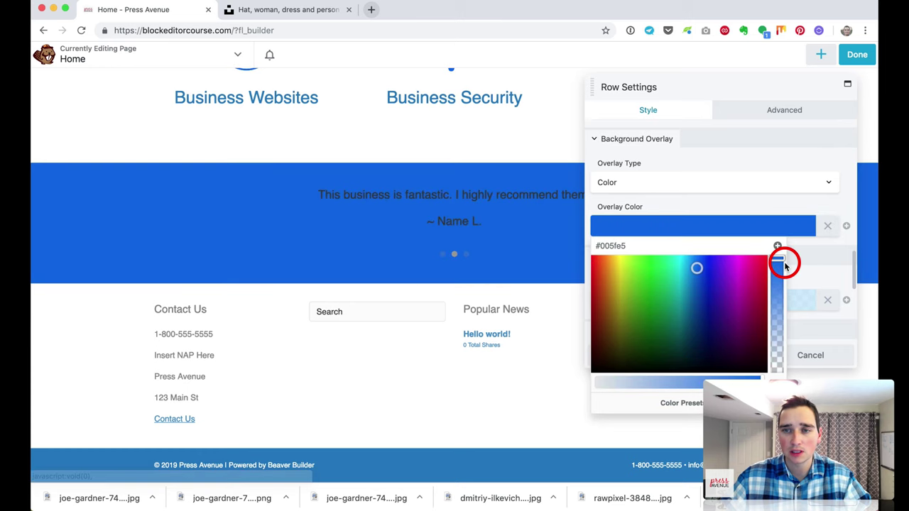
{"action": "left_click_drag", "start_coordinate": [777, 260], "coordinate": [775, 326]}
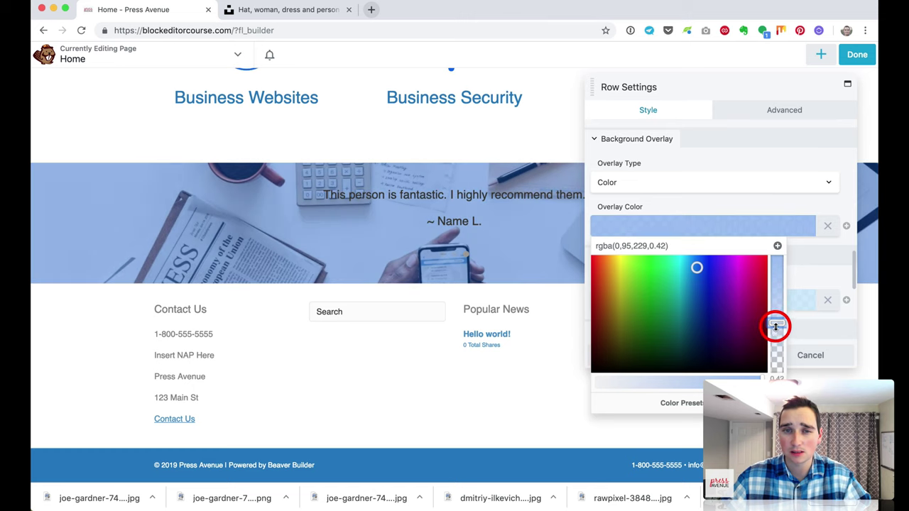
{"action": "left_click", "coordinate": [671, 231]}
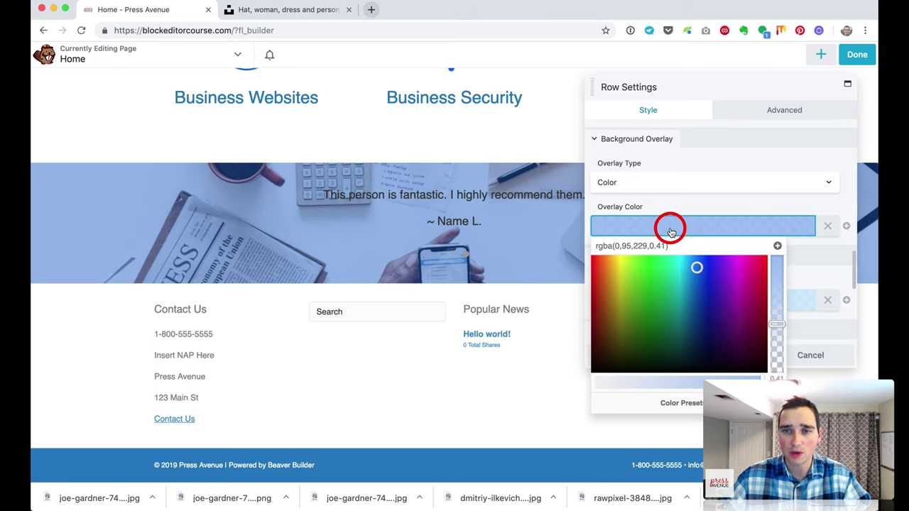
{"action": "left_click", "coordinate": [624, 383]}
{"action": "left_click", "coordinate": [652, 402]}
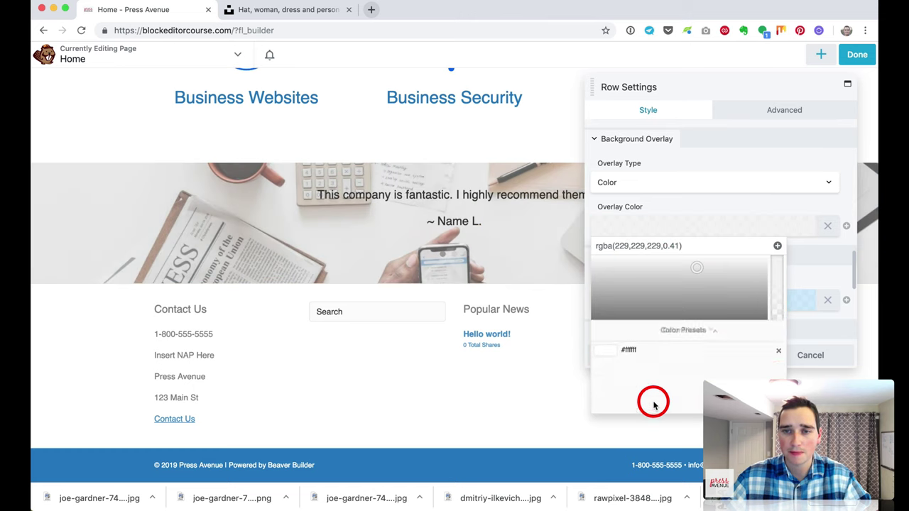
{"action": "left_click", "coordinate": [634, 270]}
{"action": "left_click", "coordinate": [696, 213]}
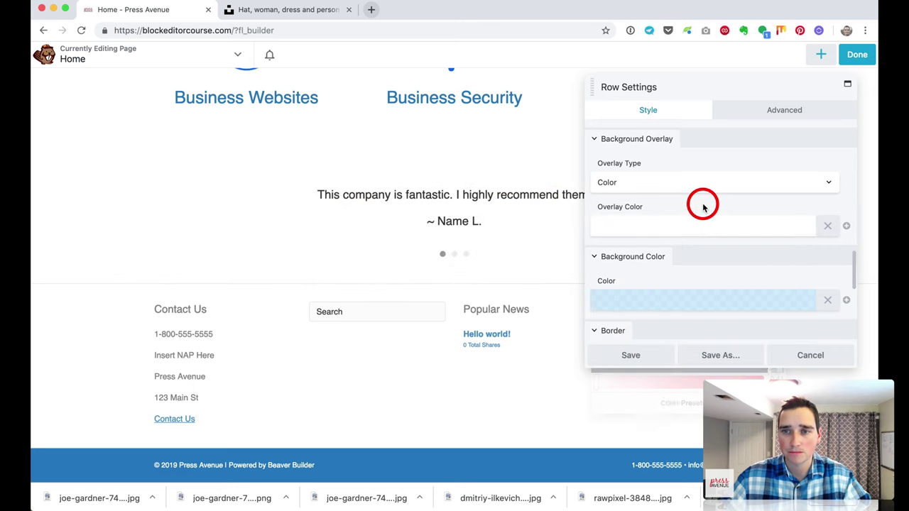
{"action": "left_click", "coordinate": [734, 222]}
{"action": "left_click_drag", "start_coordinate": [788, 257], "coordinate": [777, 281]}
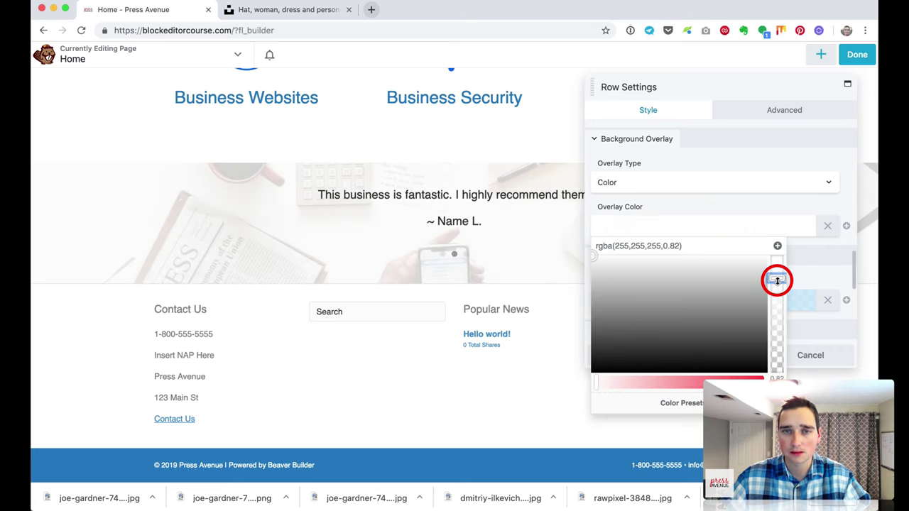
{"action": "left_click", "coordinate": [692, 207]}
Step: Set the testimonial row's top and bottom padding to 75 px and save the row
{"action": "left_click", "coordinate": [774, 109]}
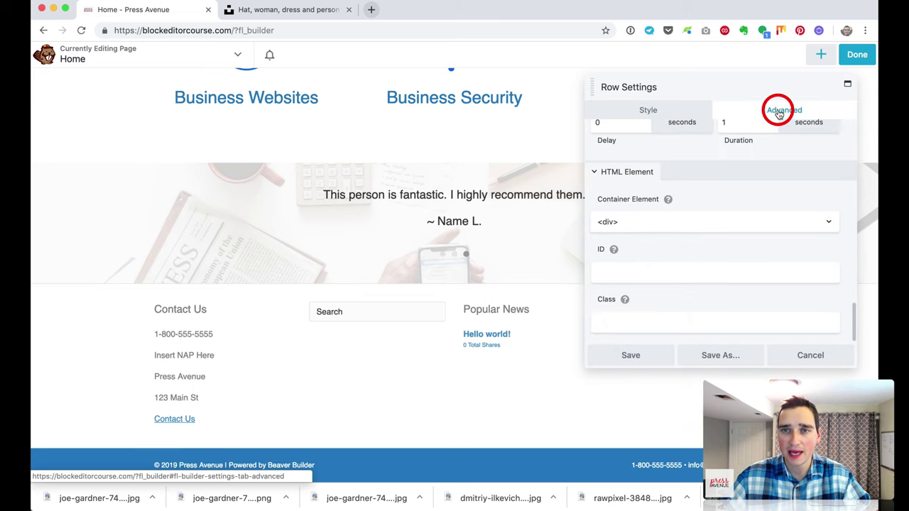
{"action": "left_click", "coordinate": [614, 237]}
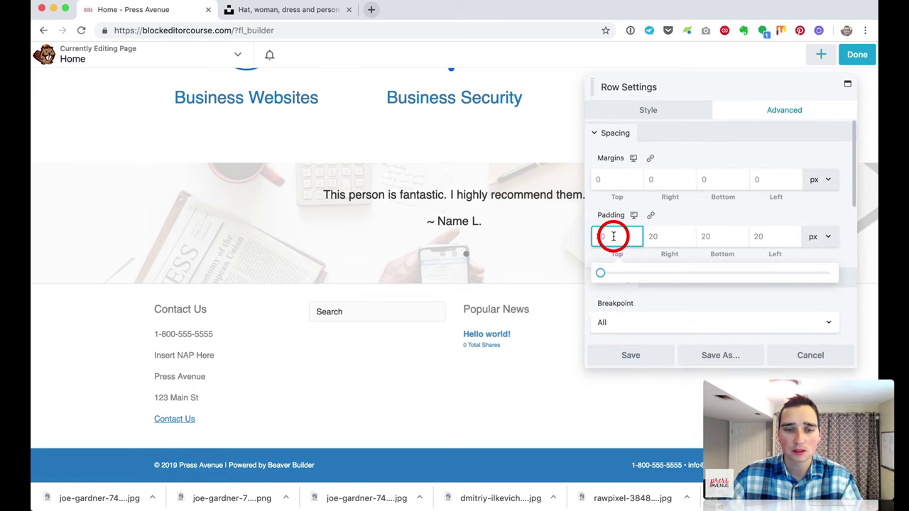
{"action": "type", "text": "45"}
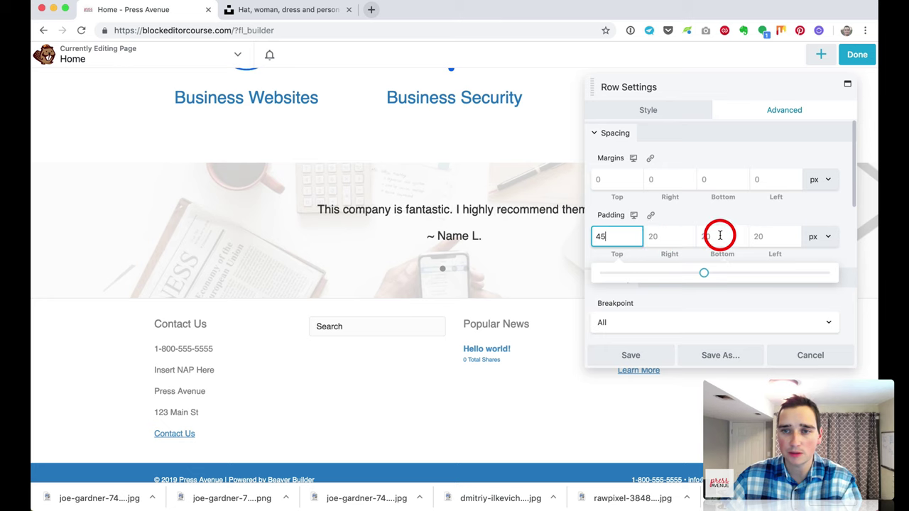
{"action": "left_click", "coordinate": [719, 236]}
{"action": "type", "text": "45"}
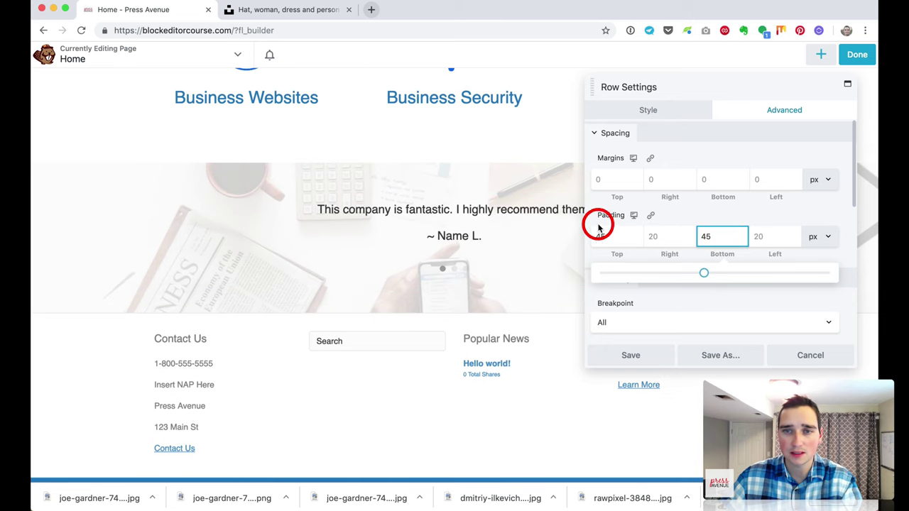
{"action": "type", "text": "70"}
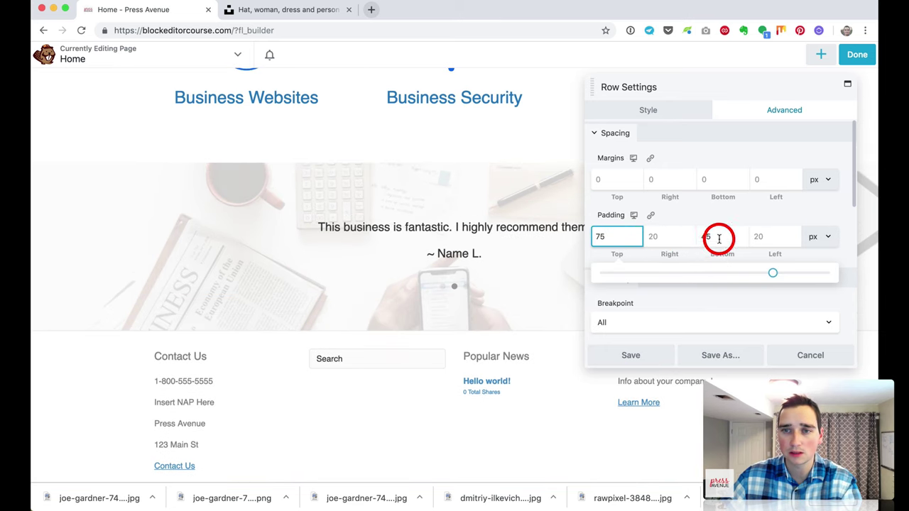
{"action": "double_click", "coordinate": [720, 238]}
{"action": "type", "text": "75"}
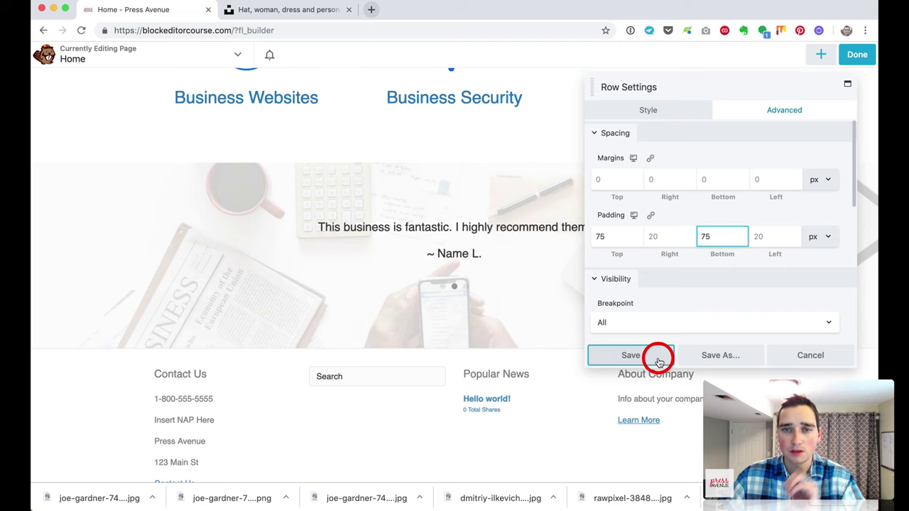
{"action": "left_click", "coordinate": [659, 358]}
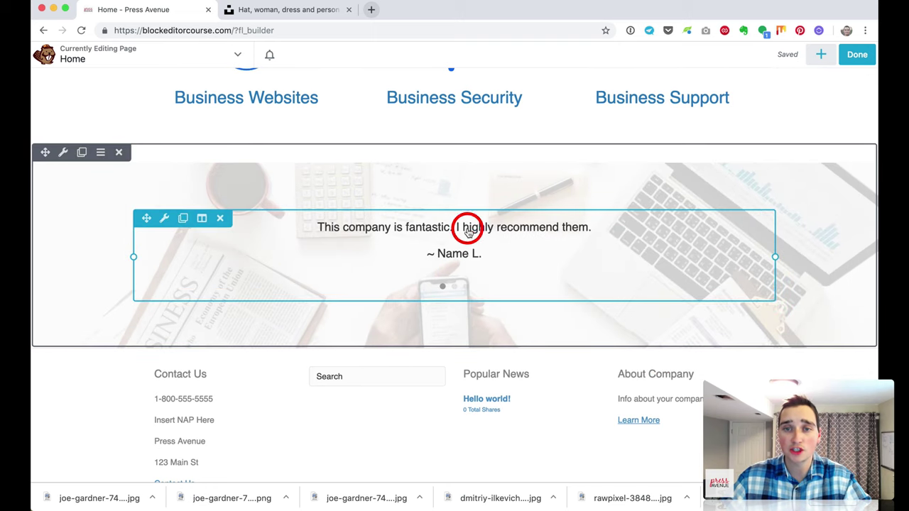
{"action": "scroll", "coordinate": [550, 217], "scroll_direction": "up", "scroll_amount": 1}
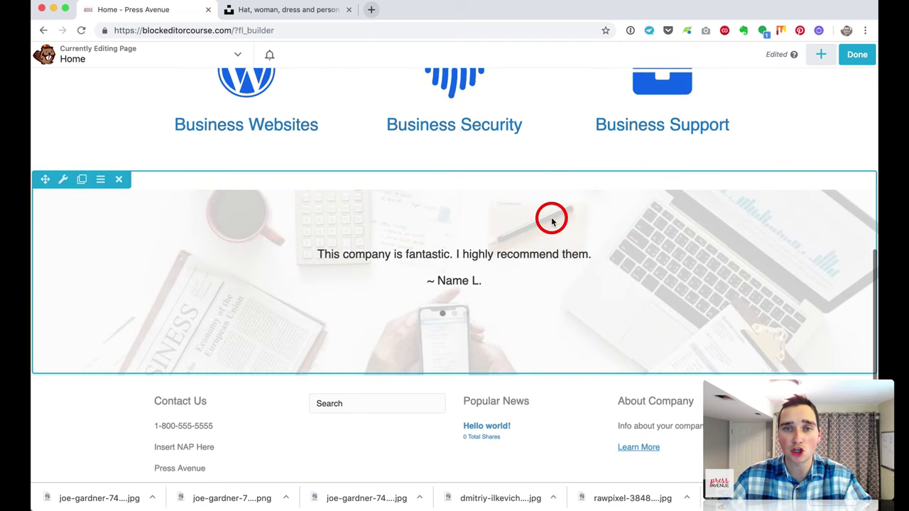
{"action": "scroll", "coordinate": [404, 193], "scroll_direction": "up", "scroll_amount": 10}
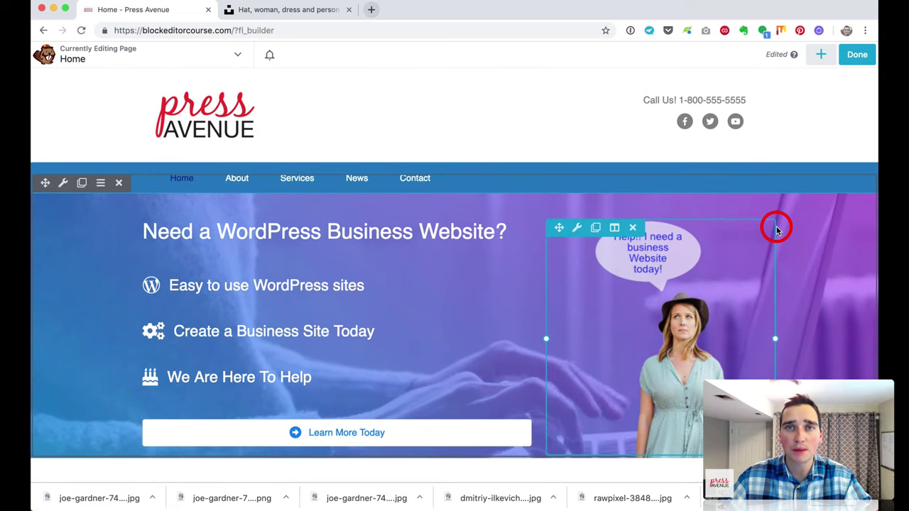
{"action": "scroll", "coordinate": [813, 250], "scroll_direction": "down", "scroll_amount": 1}
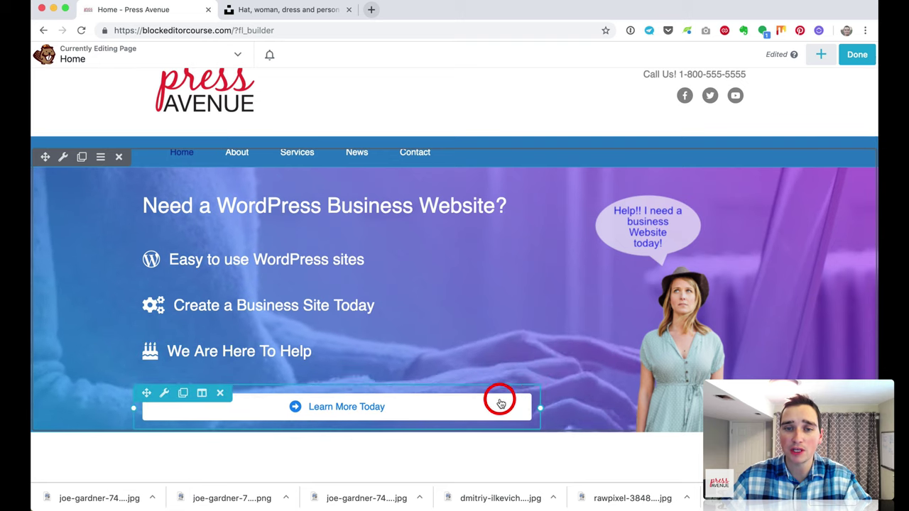
{"action": "scroll", "coordinate": [719, 365], "scroll_direction": "down", "scroll_amount": 1}
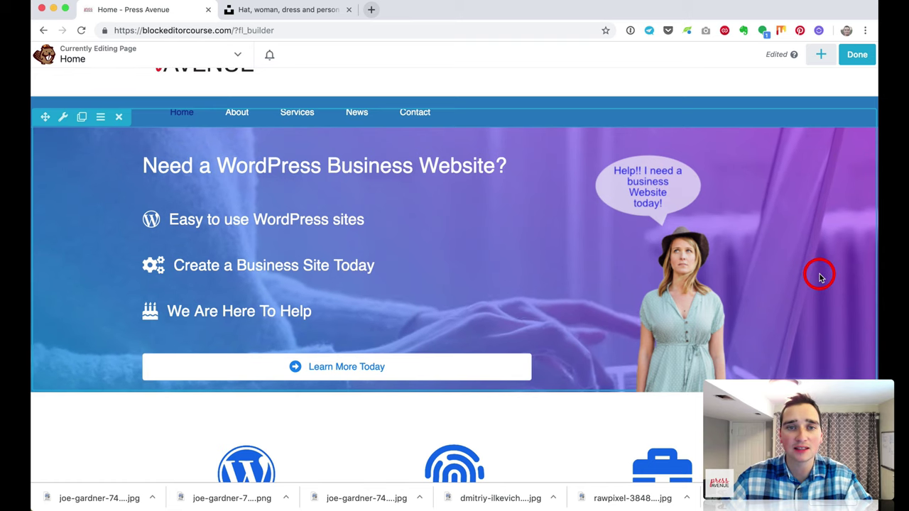
{"action": "scroll", "coordinate": [821, 276], "scroll_direction": "up", "scroll_amount": 2}
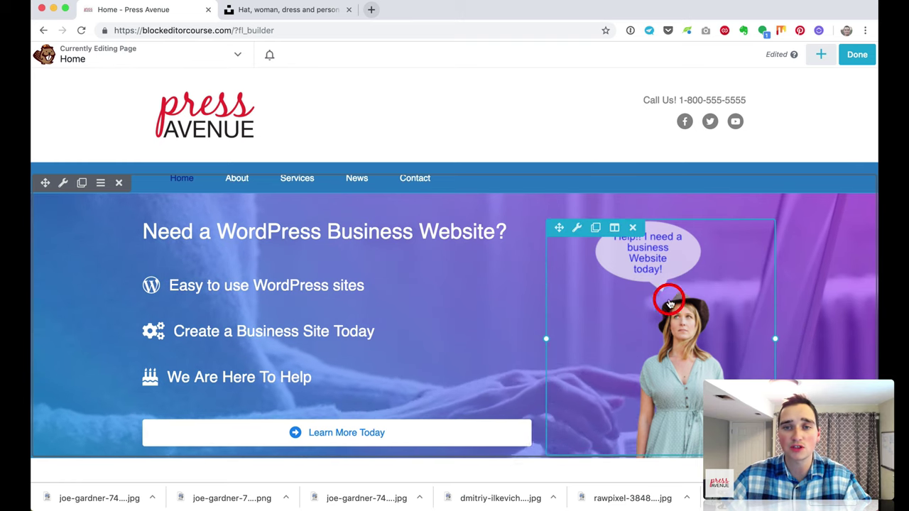
{"action": "scroll", "coordinate": [521, 331], "scroll_direction": "down", "scroll_amount": 5}
{"action": "scroll", "coordinate": [524, 341], "scroll_direction": "down", "scroll_amount": 1}
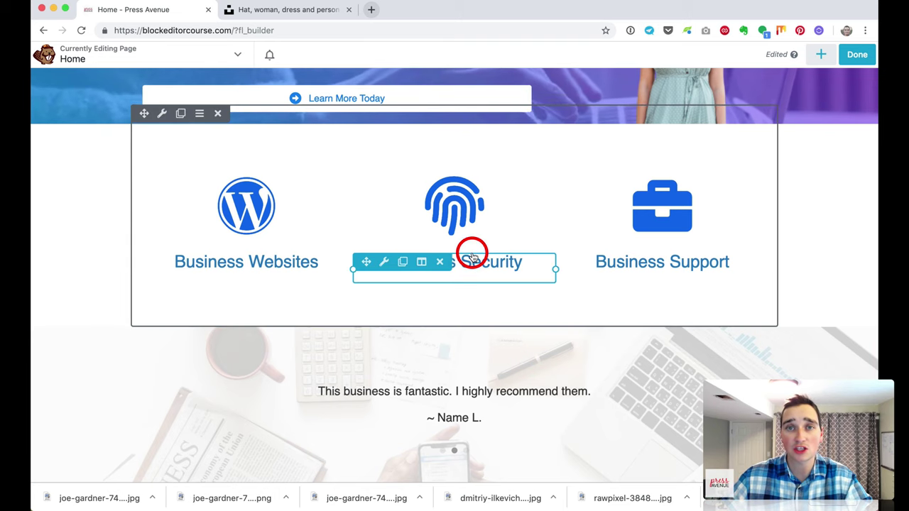
{"action": "scroll", "coordinate": [621, 305], "scroll_direction": "down", "scroll_amount": 3}
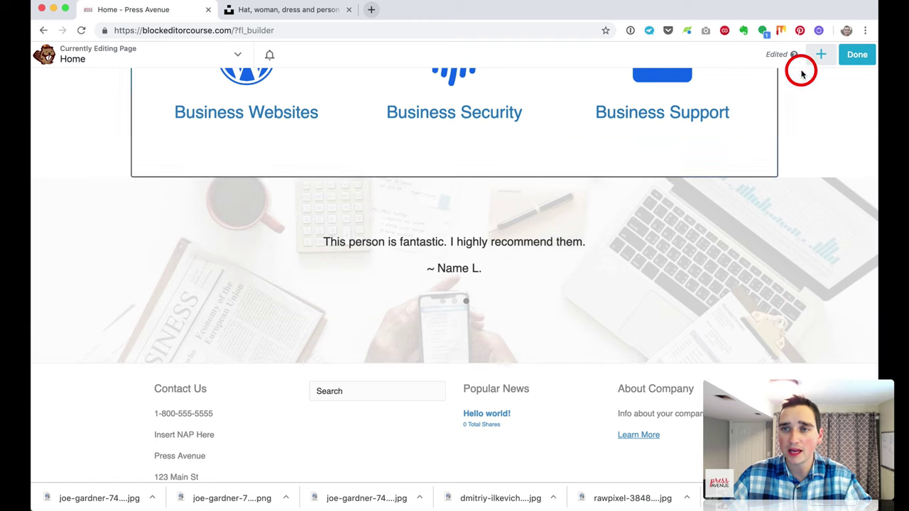
Step: Add a Button module under the testimonial slider labelled 'View all Reviews', aligned centre
{"action": "left_click", "coordinate": [821, 54]}
{"action": "left_click_drag", "start_coordinate": [797, 164], "coordinate": [582, 348]}
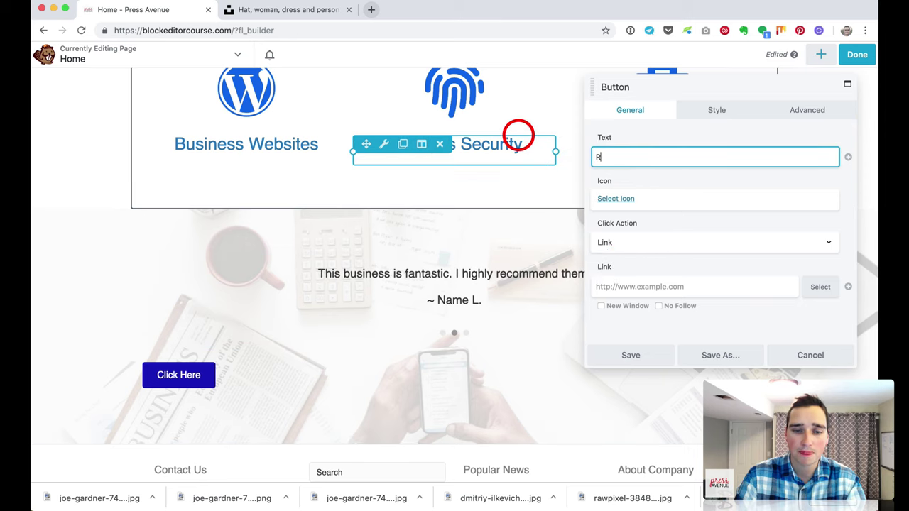
{"action": "key", "text": "BackSpace"}
{"action": "type", "text": "View all Reviews"}
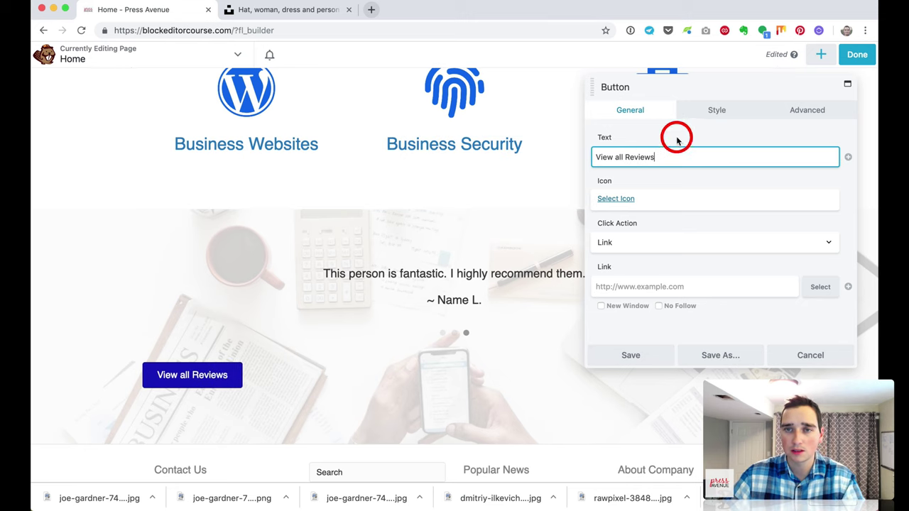
{"action": "left_click", "coordinate": [716, 117]}
{"action": "left_click", "coordinate": [619, 204]}
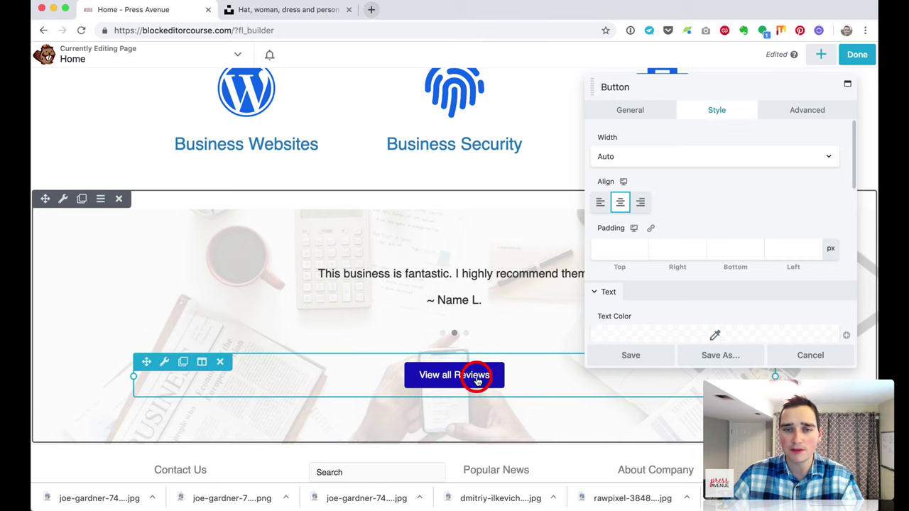
Step: Make the button background transparent with a light grey #d3d3d3 hover background
{"action": "scroll", "coordinate": [707, 193], "scroll_direction": "down", "scroll_amount": 4}
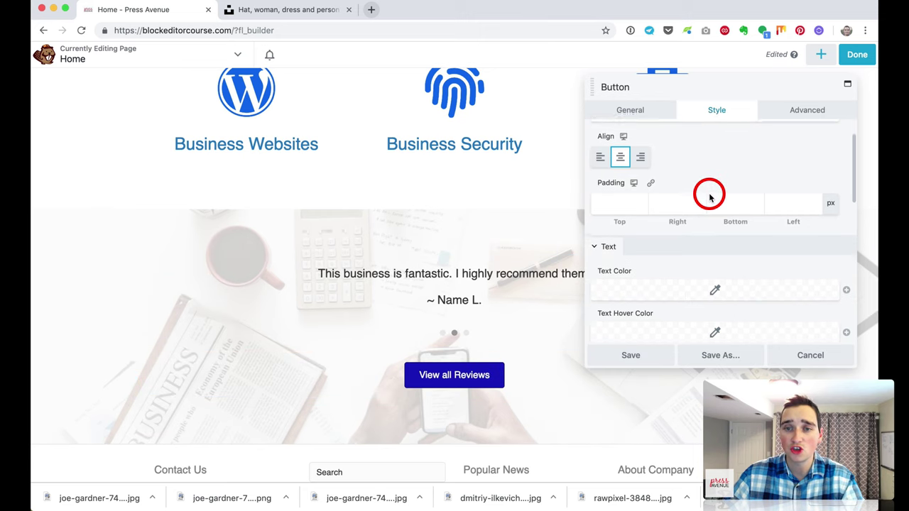
{"action": "scroll", "coordinate": [709, 198], "scroll_direction": "down", "scroll_amount": 5}
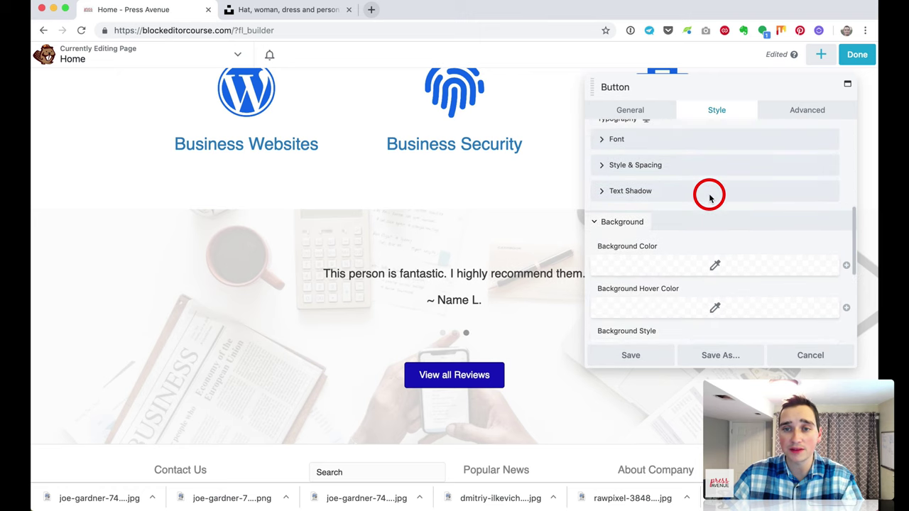
{"action": "left_click", "coordinate": [713, 201]}
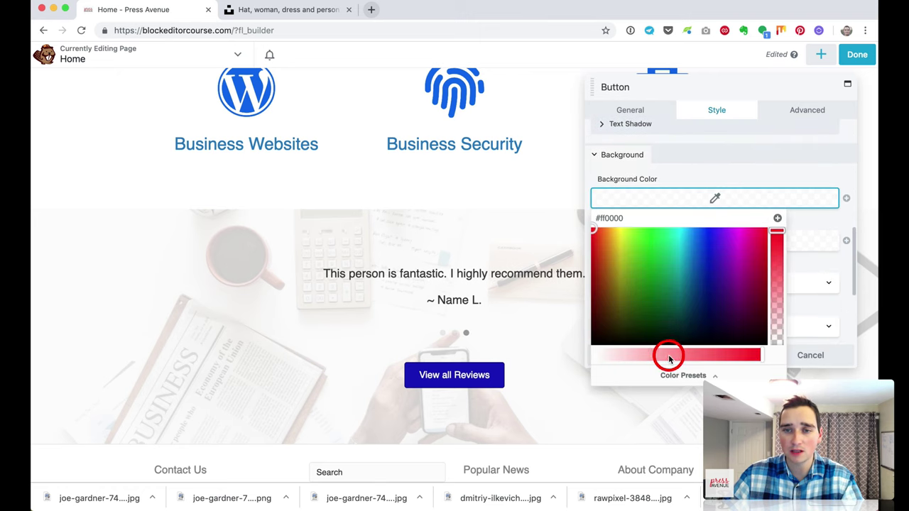
{"action": "left_click_drag", "start_coordinate": [669, 358], "coordinate": [559, 357]}
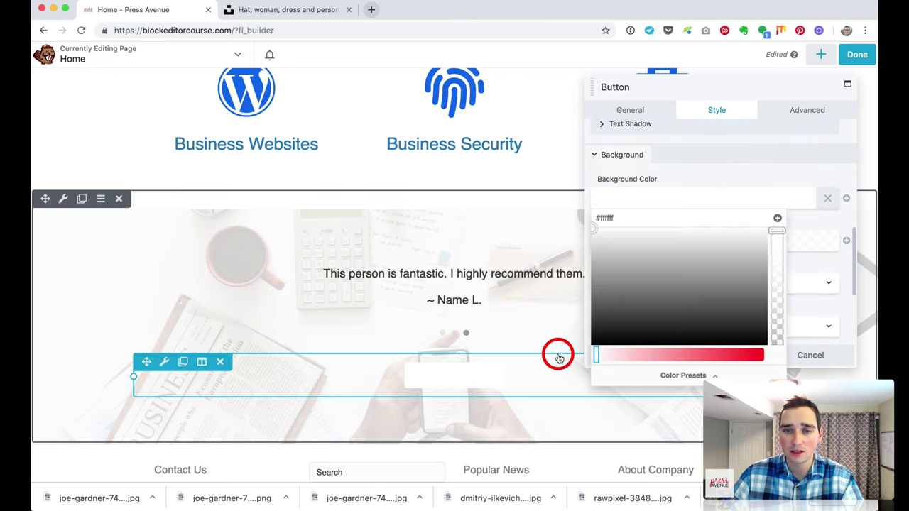
{"action": "left_click", "coordinate": [681, 182]}
{"action": "left_click", "coordinate": [674, 249]}
{"action": "left_click_drag", "start_coordinate": [625, 399], "coordinate": [601, 396]}
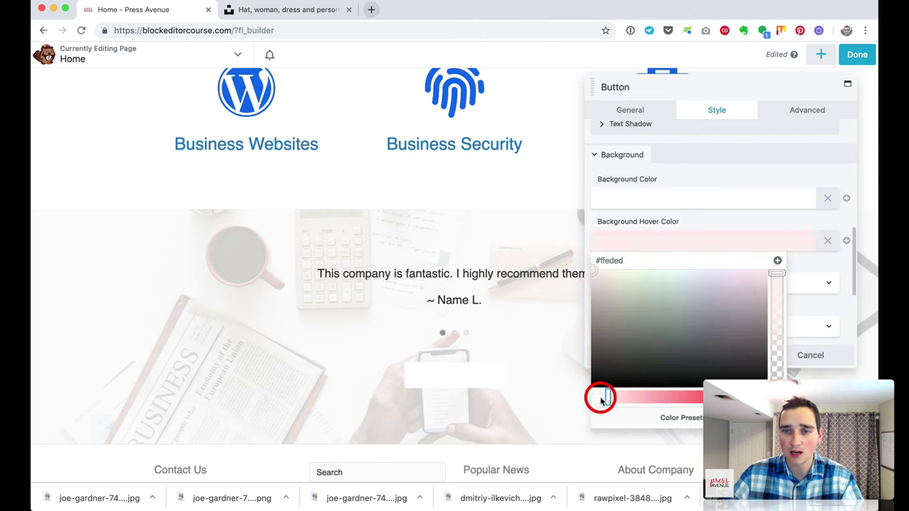
{"action": "left_click", "coordinate": [587, 294]}
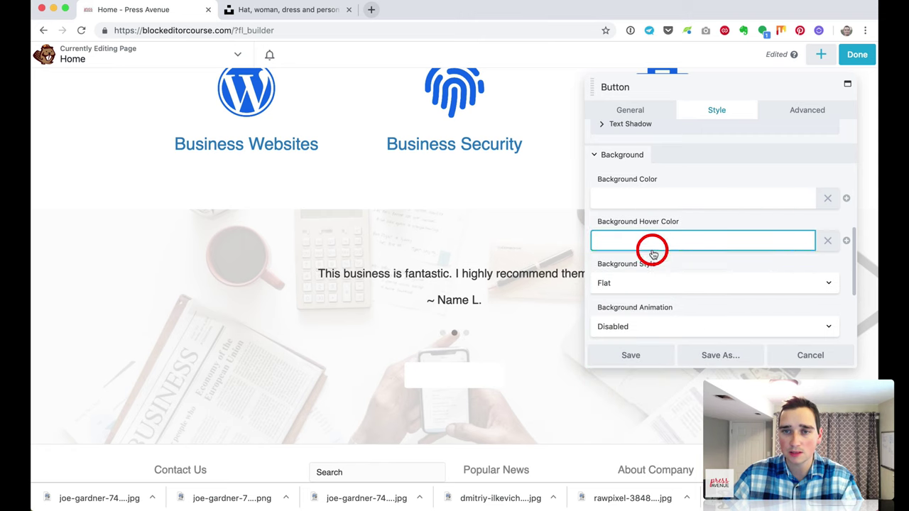
{"action": "left_click", "coordinate": [653, 254]}
{"action": "left_click", "coordinate": [588, 289]}
{"action": "left_click", "coordinate": [683, 218]}
{"action": "scroll", "coordinate": [701, 227], "scroll_direction": "up", "scroll_amount": 5}
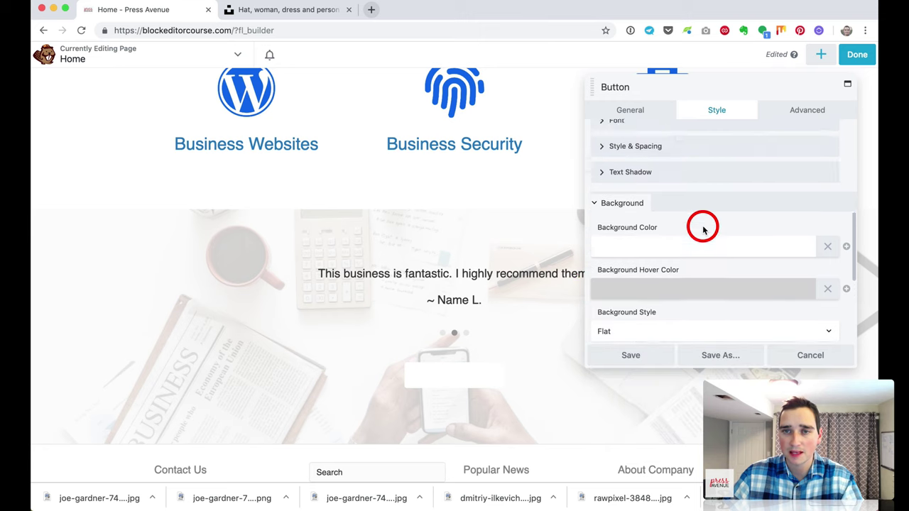
Step: Set the button text to blue #0026e5 and hover text to dark blue #00059b, saving both presets
{"action": "left_click", "coordinate": [703, 227]}
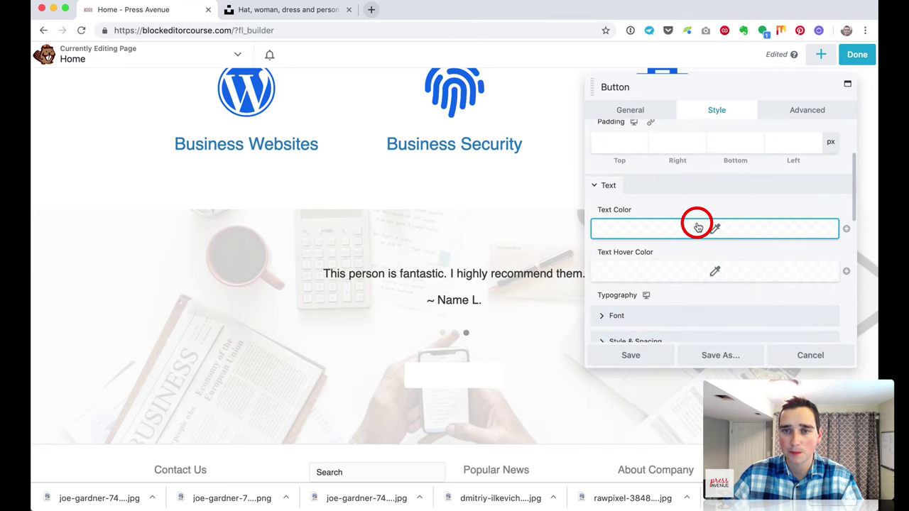
{"action": "left_click_drag", "start_coordinate": [686, 267], "coordinate": [703, 270]}
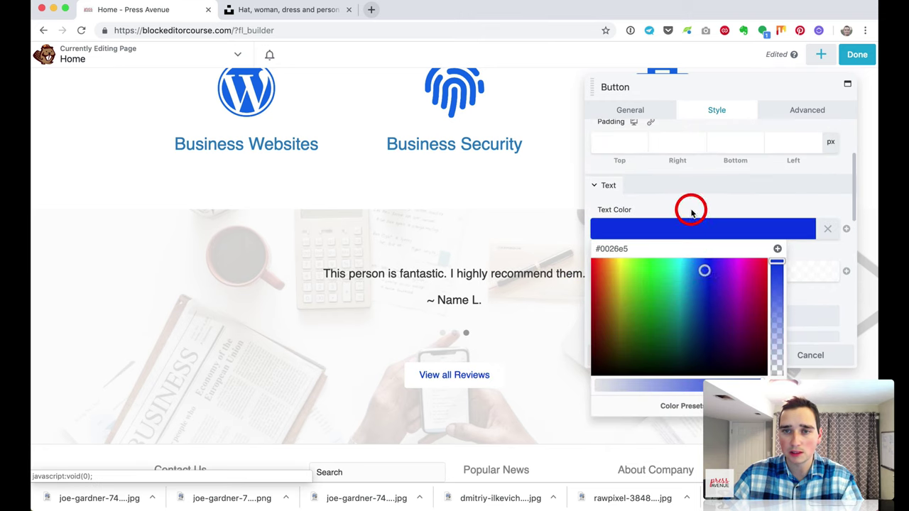
{"action": "left_click", "coordinate": [778, 250]}
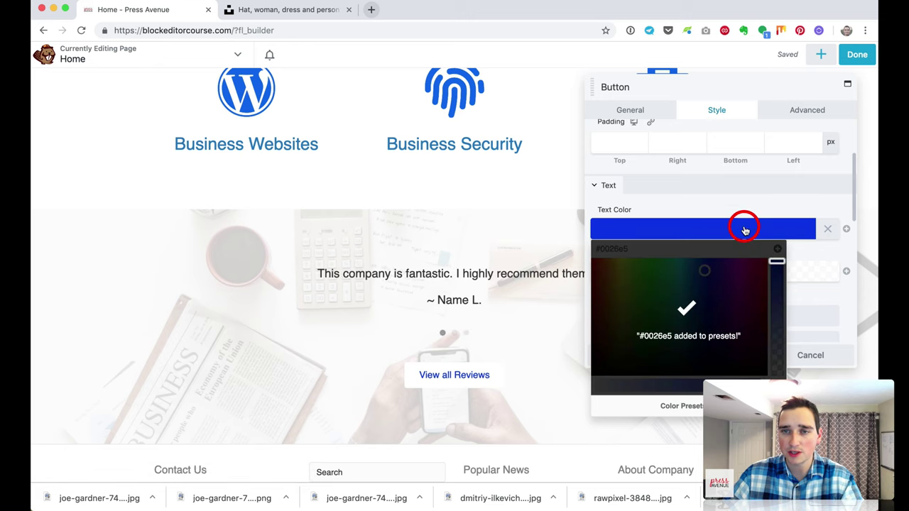
{"action": "left_click", "coordinate": [719, 208]}
{"action": "left_click", "coordinate": [702, 272]}
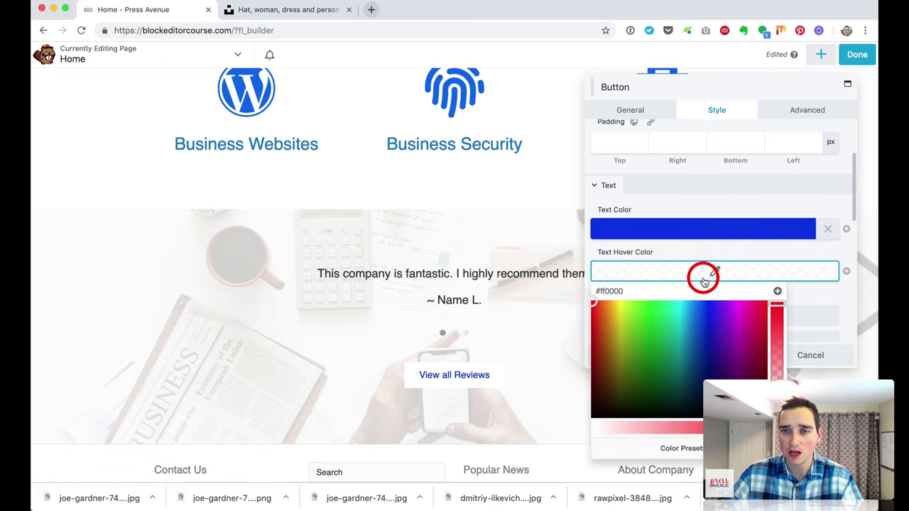
{"action": "left_click", "coordinate": [693, 450]}
{"action": "left_click_drag", "start_coordinate": [659, 352], "coordinate": [708, 348]}
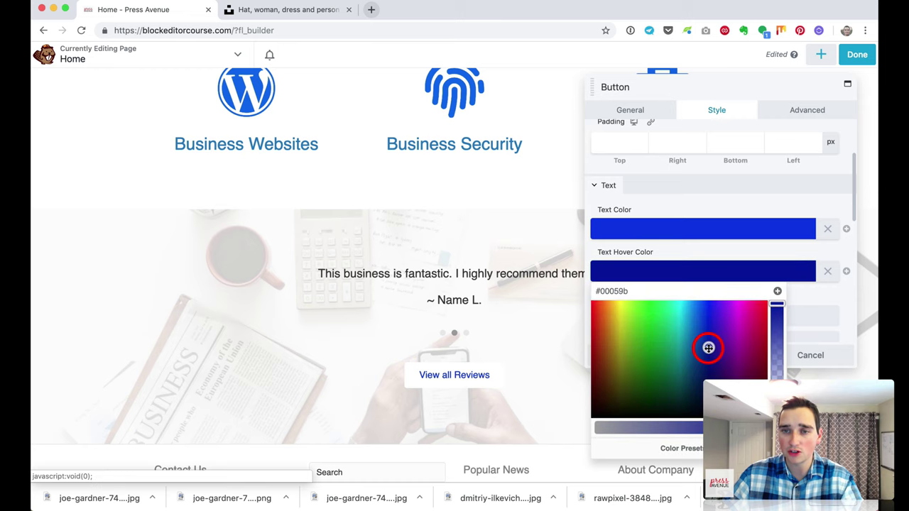
{"action": "left_click", "coordinate": [776, 292]}
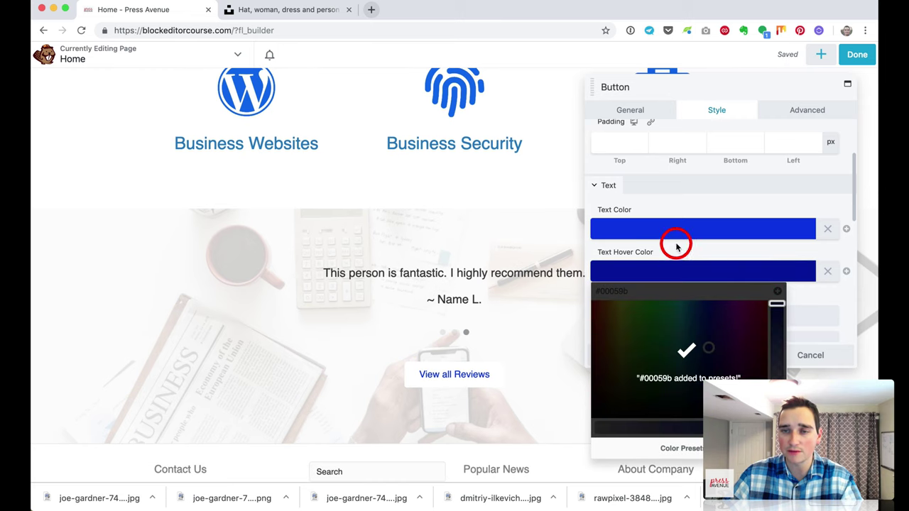
{"action": "left_click", "coordinate": [730, 273]}
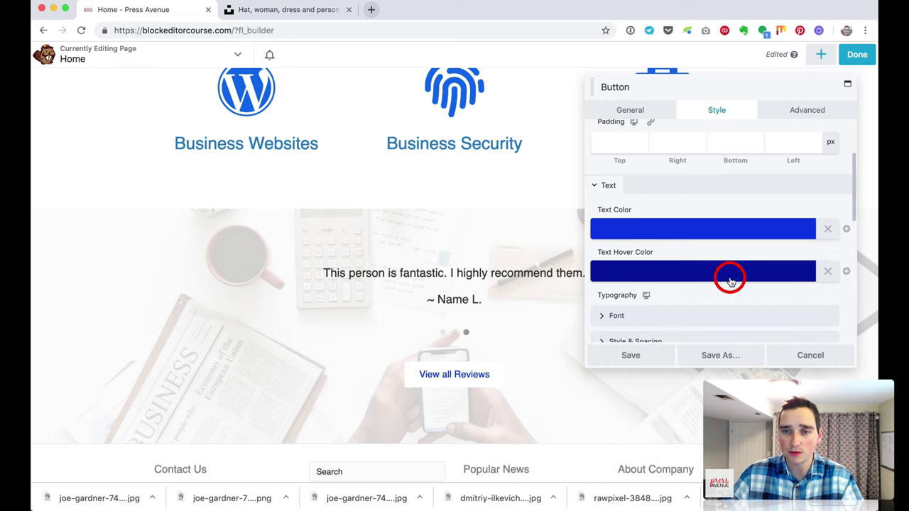
{"action": "scroll", "coordinate": [731, 276], "scroll_direction": "down", "scroll_amount": 5}
{"action": "scroll", "coordinate": [730, 280], "scroll_direction": "down", "scroll_amount": 5}
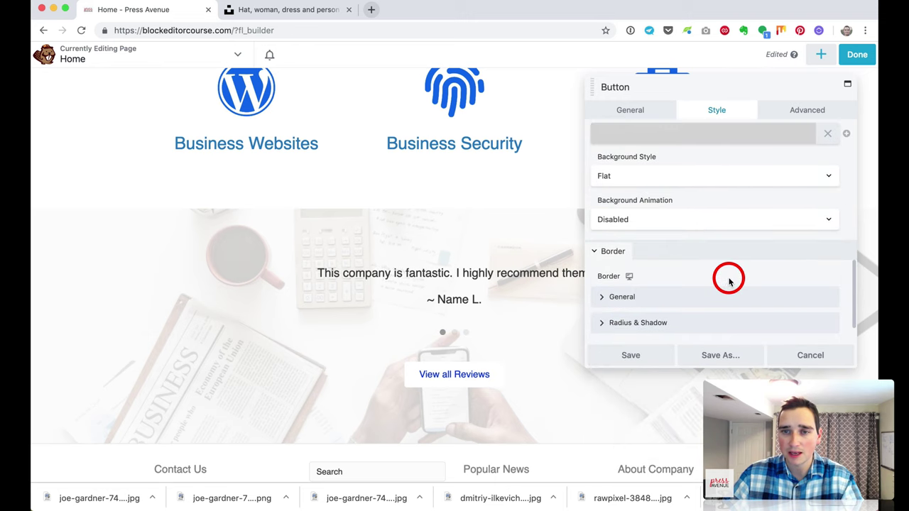
Step: Give the button a solid border 1 px wide on all sides
{"action": "left_click", "coordinate": [631, 257]}
{"action": "scroll", "coordinate": [632, 258], "scroll_direction": "down", "scroll_amount": 3}
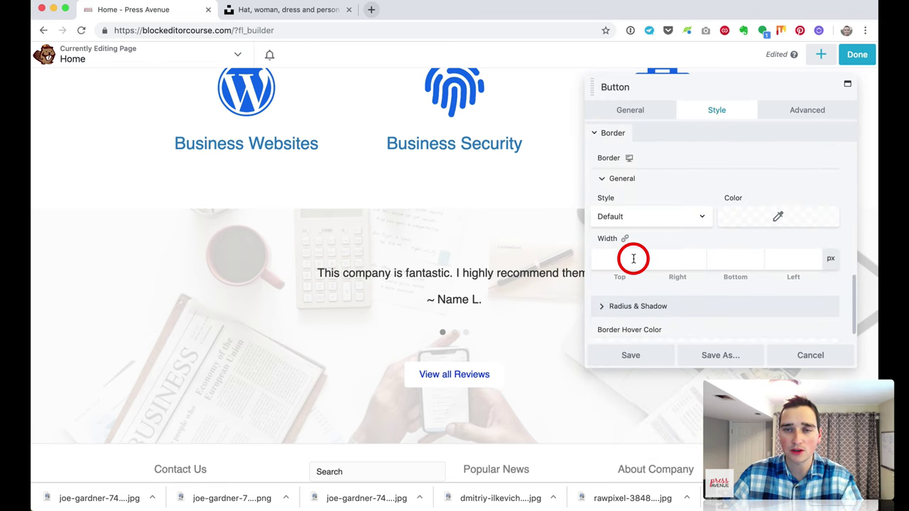
{"action": "left_click", "coordinate": [635, 220]}
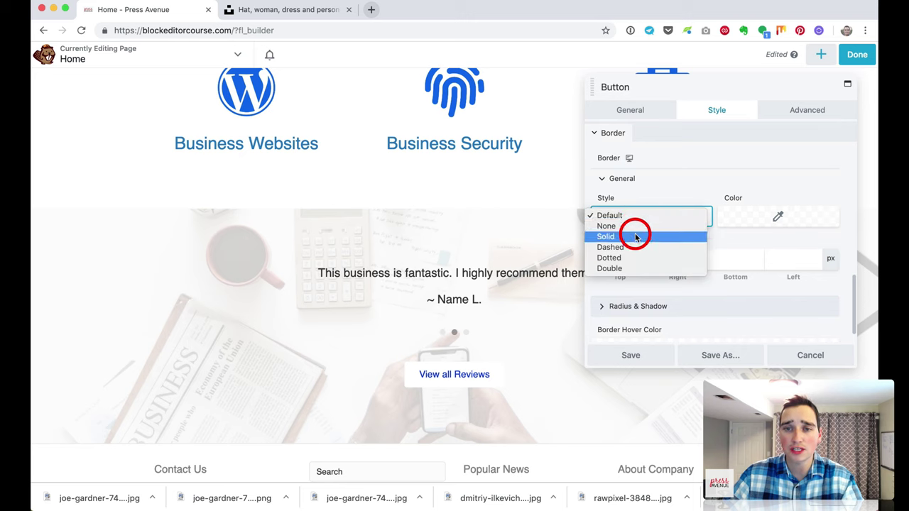
{"action": "left_click", "coordinate": [635, 235]}
{"action": "scroll", "coordinate": [732, 233], "scroll_direction": "down", "scroll_amount": 1}
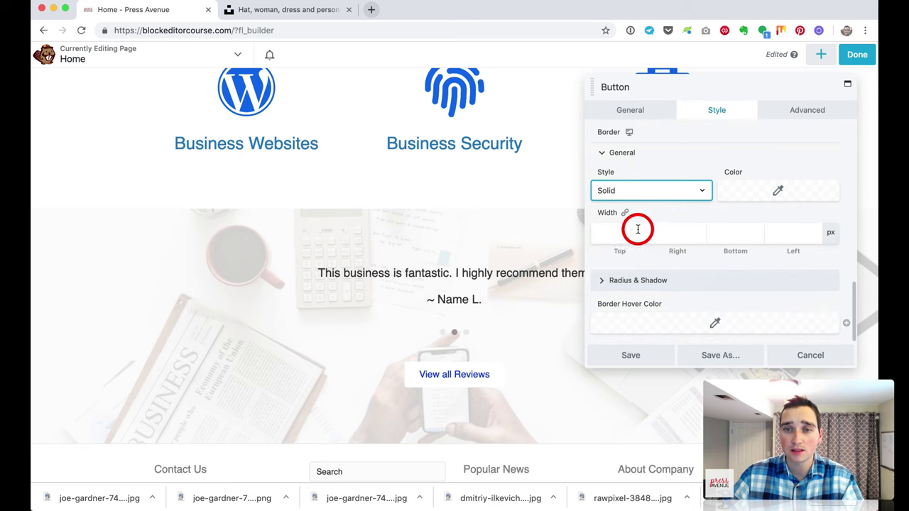
{"action": "left_click", "coordinate": [615, 234]}
{"action": "type", "text": "1"}
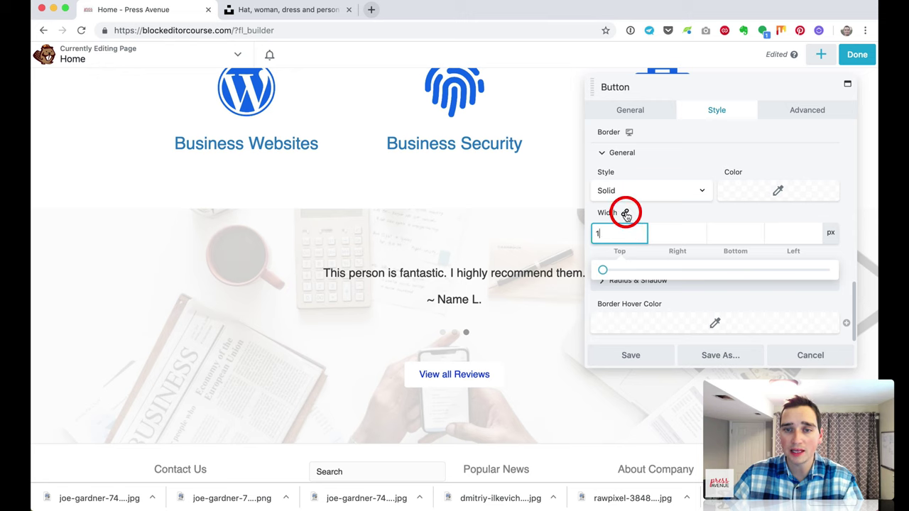
{"action": "left_click", "coordinate": [626, 215]}
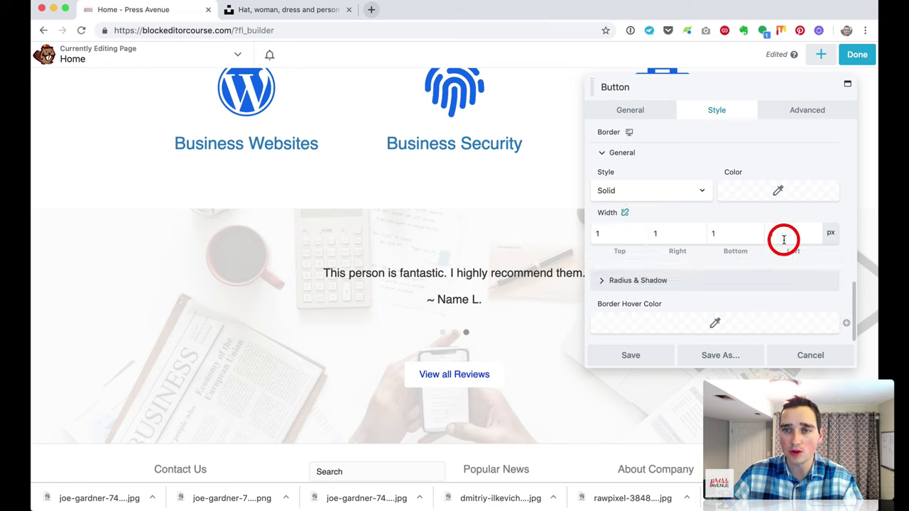
Step: Colour the border with the saved blue #0026e5 preset and save the button settings
{"action": "left_click", "coordinate": [759, 199]}
{"action": "left_click", "coordinate": [753, 367]}
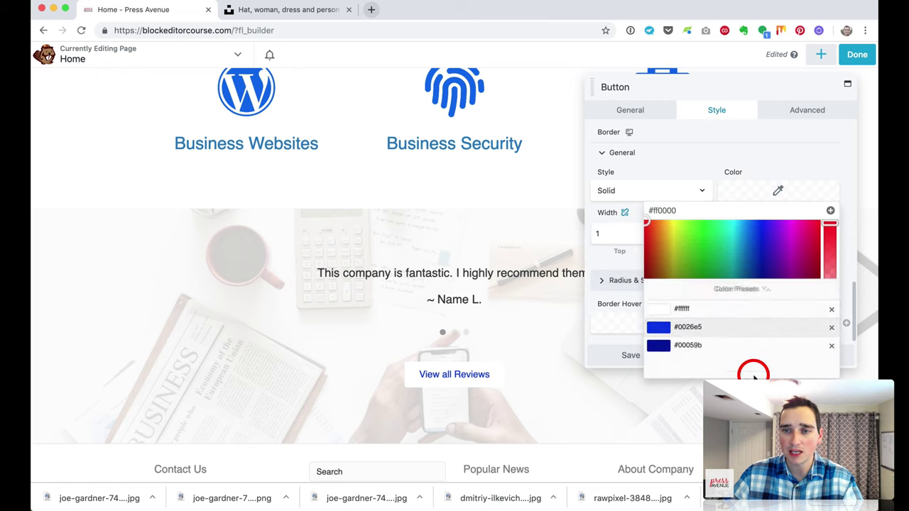
{"action": "left_click", "coordinate": [703, 248]}
{"action": "left_click", "coordinate": [679, 171]}
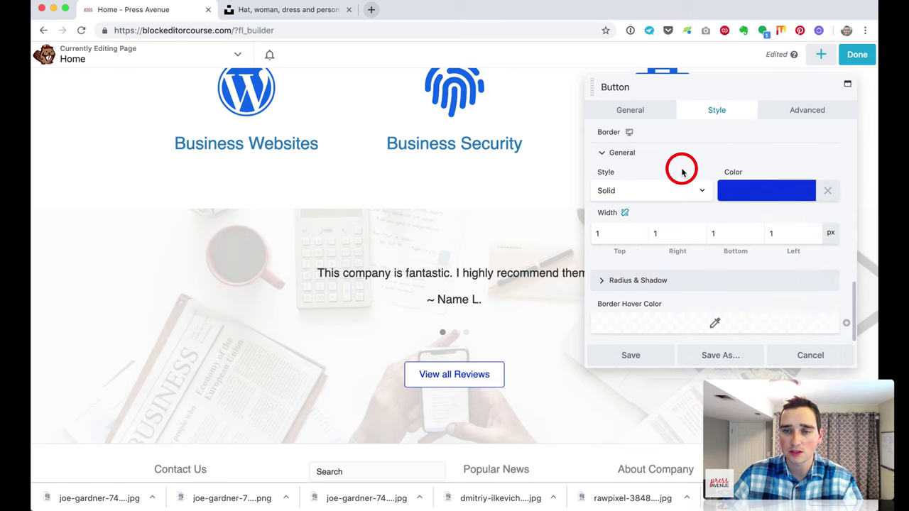
{"action": "left_click", "coordinate": [643, 354]}
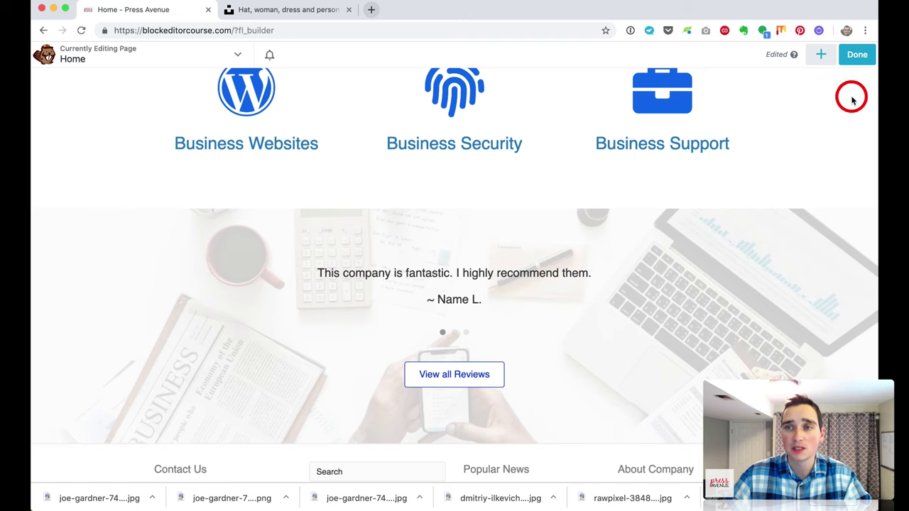
{"action": "scroll", "coordinate": [848, 79], "scroll_direction": "up", "scroll_amount": 1}
Step: Publish the Home page changes and scroll through the live layout
{"action": "left_click", "coordinate": [857, 57]}
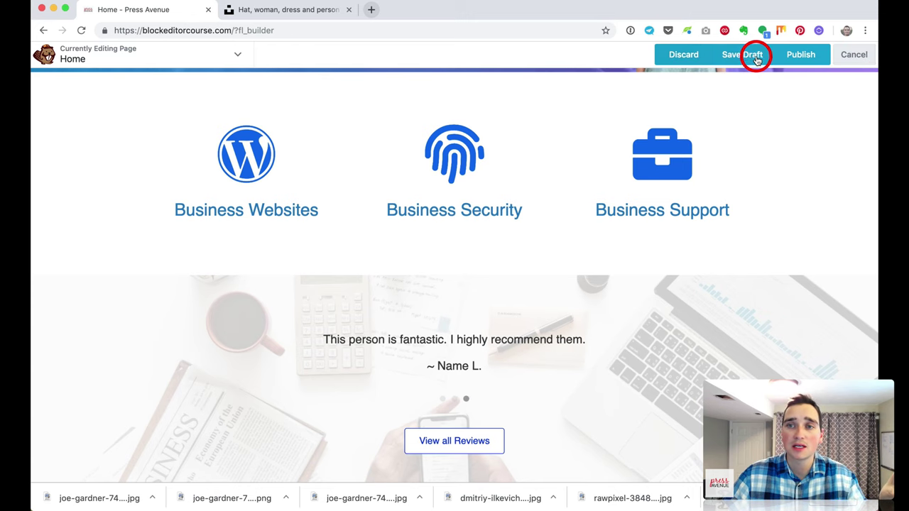
{"action": "scroll", "coordinate": [781, 160], "scroll_direction": "up", "scroll_amount": 8}
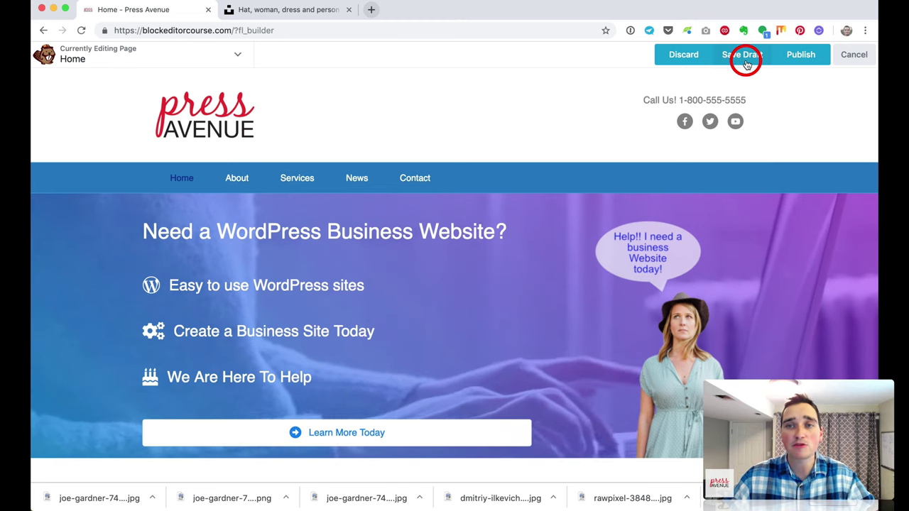
{"action": "left_click", "coordinate": [803, 61]}
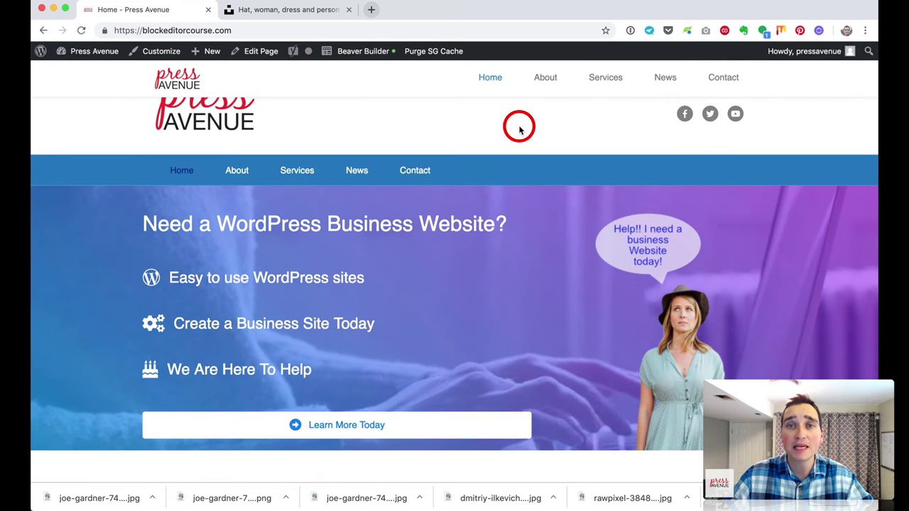
{"action": "scroll", "coordinate": [519, 128], "scroll_direction": "down", "scroll_amount": 3}
{"action": "scroll", "coordinate": [519, 128], "scroll_direction": "down", "scroll_amount": 5}
{"action": "scroll", "coordinate": [519, 128], "scroll_direction": "up", "scroll_amount": 8}
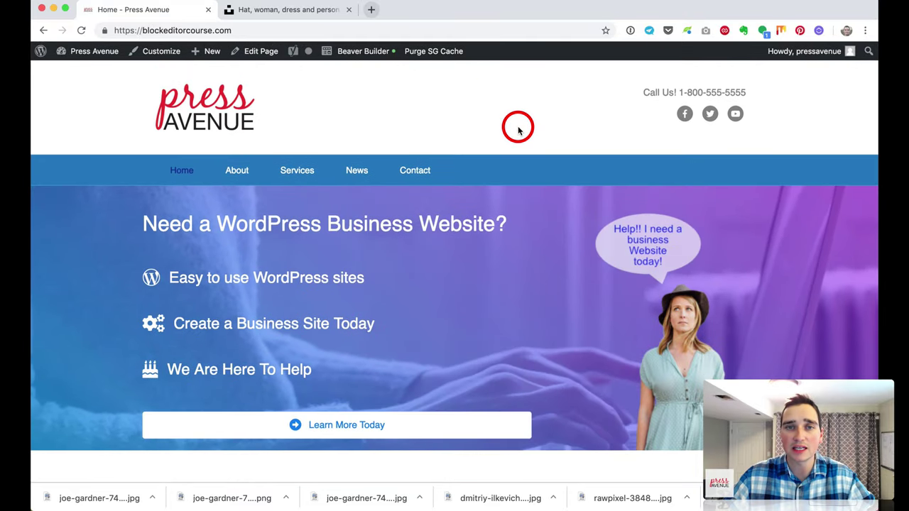
{"action": "left_click", "coordinate": [358, 51]}
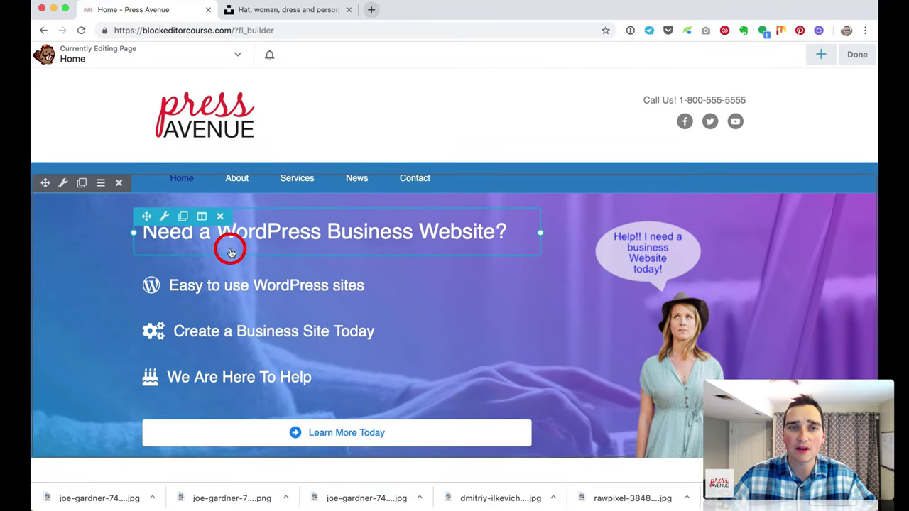
{"action": "scroll", "coordinate": [297, 241], "scroll_direction": "down", "scroll_amount": 1}
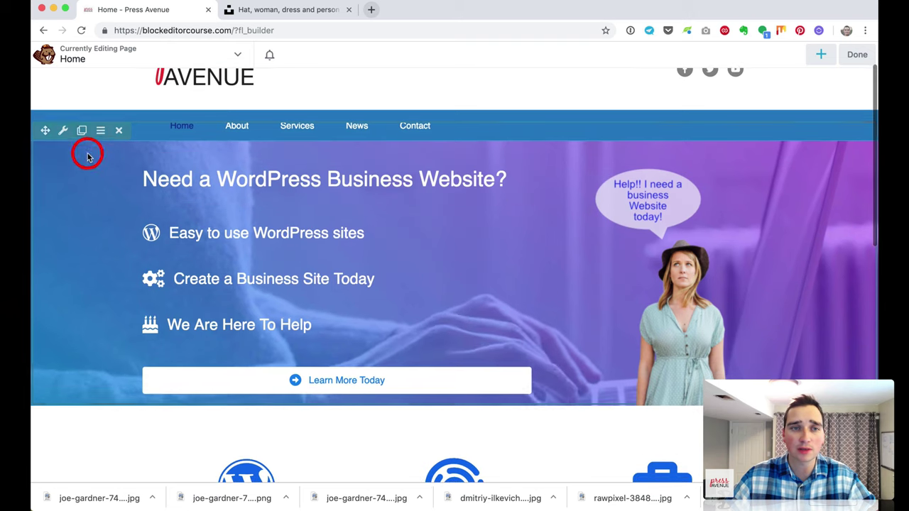
{"action": "left_click", "coordinate": [62, 133]}
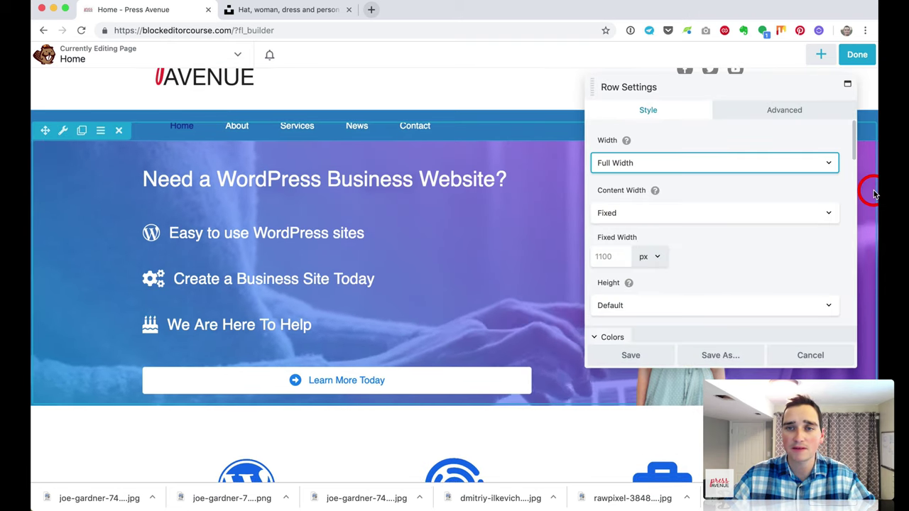
{"action": "left_click", "coordinate": [776, 111]}
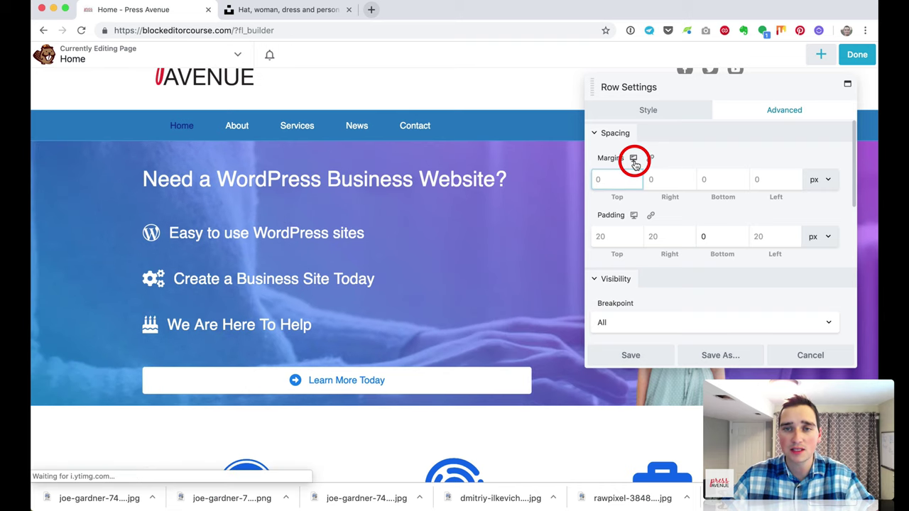
{"action": "left_click", "coordinate": [634, 159]}
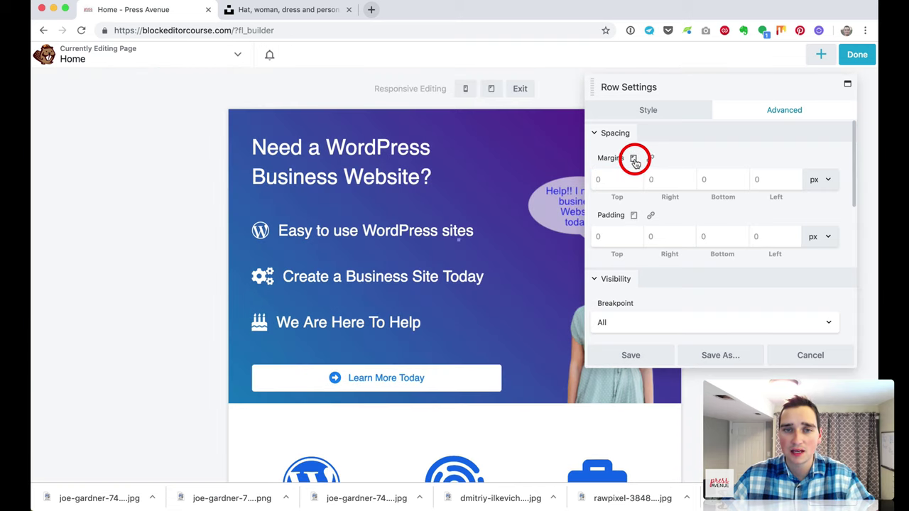
{"action": "scroll", "coordinate": [494, 145], "scroll_direction": "down", "scroll_amount": 10}
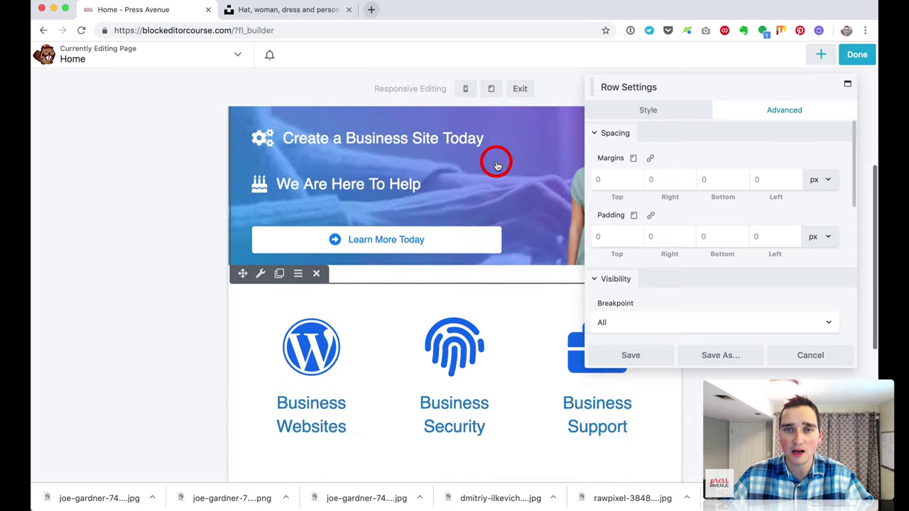
{"action": "scroll", "coordinate": [497, 165], "scroll_direction": "up", "scroll_amount": 10}
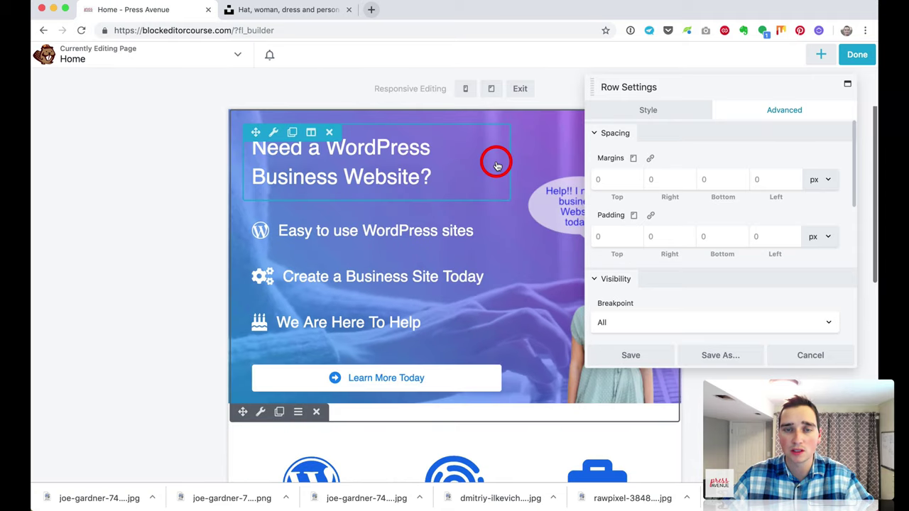
{"action": "mouse_move", "coordinate": [480, 155]}
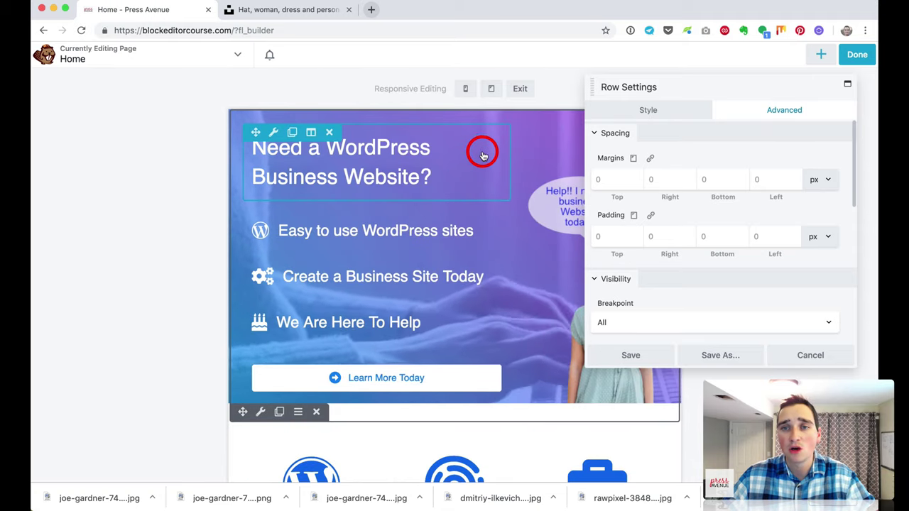
{"action": "left_click_drag", "start_coordinate": [696, 93], "coordinate": [650, 98]}
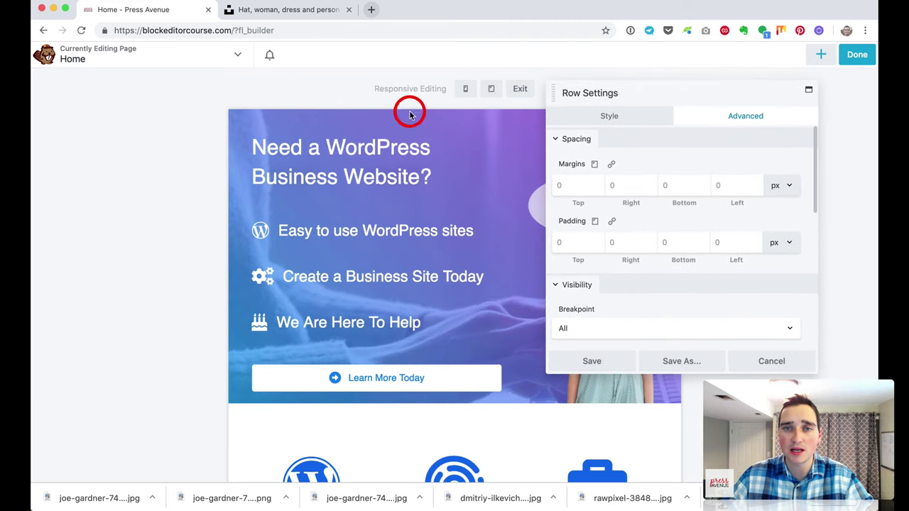
{"action": "left_click", "coordinate": [594, 164]}
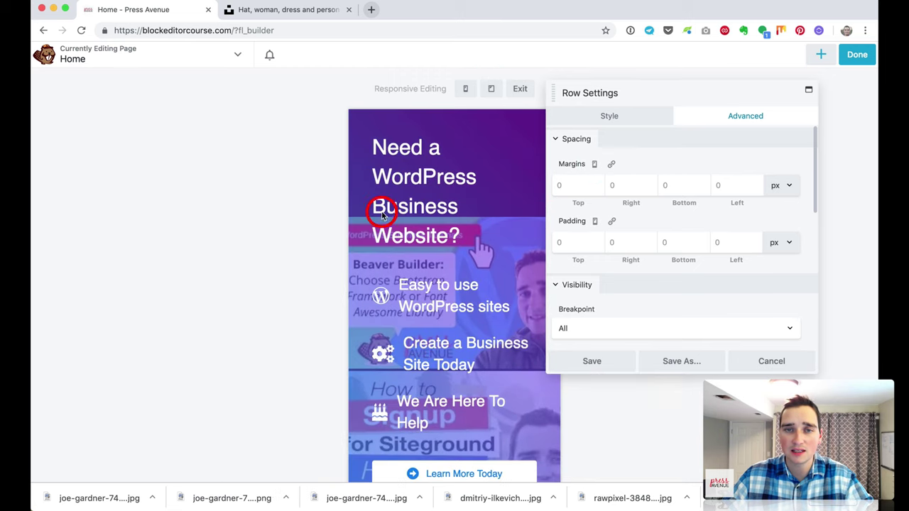
{"action": "scroll", "coordinate": [309, 212], "scroll_direction": "down", "scroll_amount": 5}
{"action": "scroll", "coordinate": [310, 212], "scroll_direction": "down", "scroll_amount": 5}
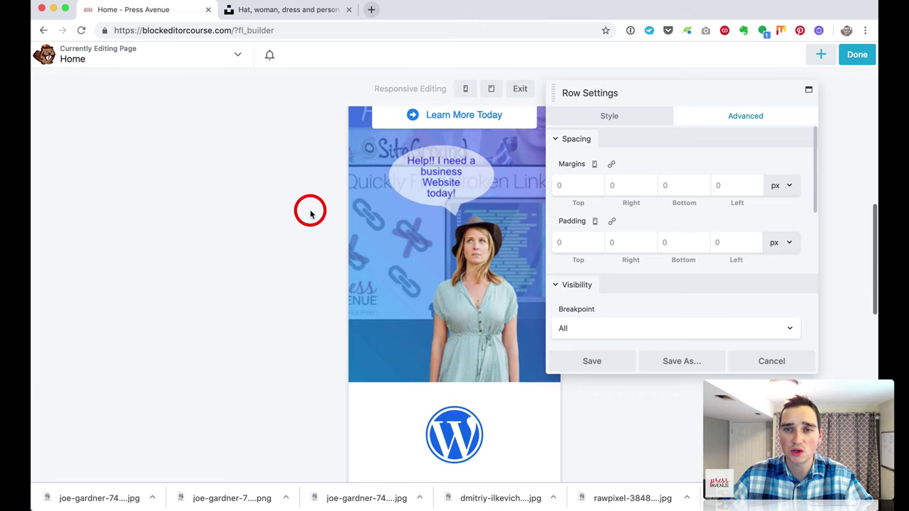
{"action": "scroll", "coordinate": [310, 212], "scroll_direction": "down", "scroll_amount": 10}
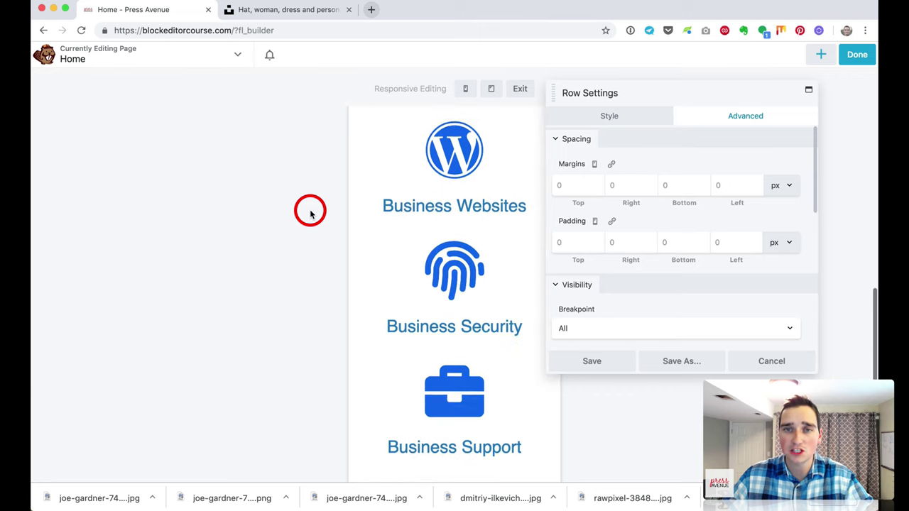
{"action": "scroll", "coordinate": [465, 243], "scroll_direction": "down", "scroll_amount": 2}
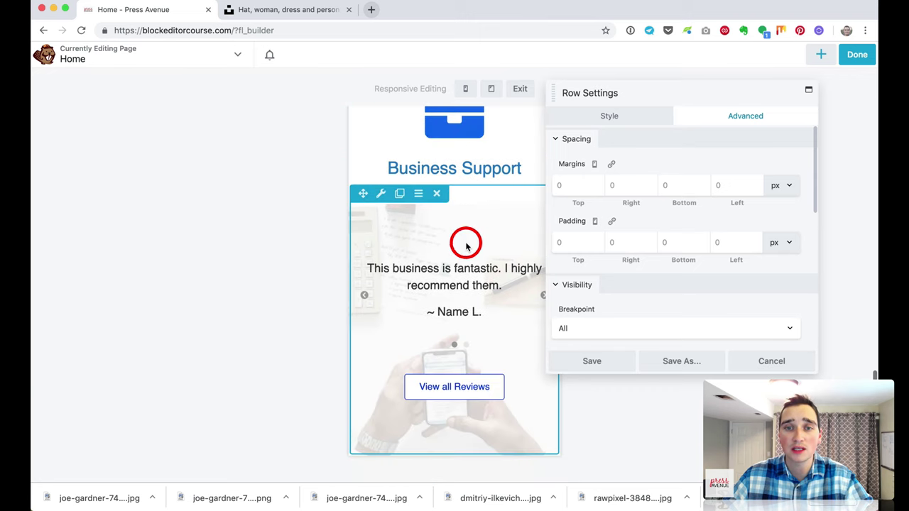
{"action": "left_click", "coordinate": [523, 95]}
{"action": "scroll", "coordinate": [521, 282], "scroll_direction": "down", "scroll_amount": 1}
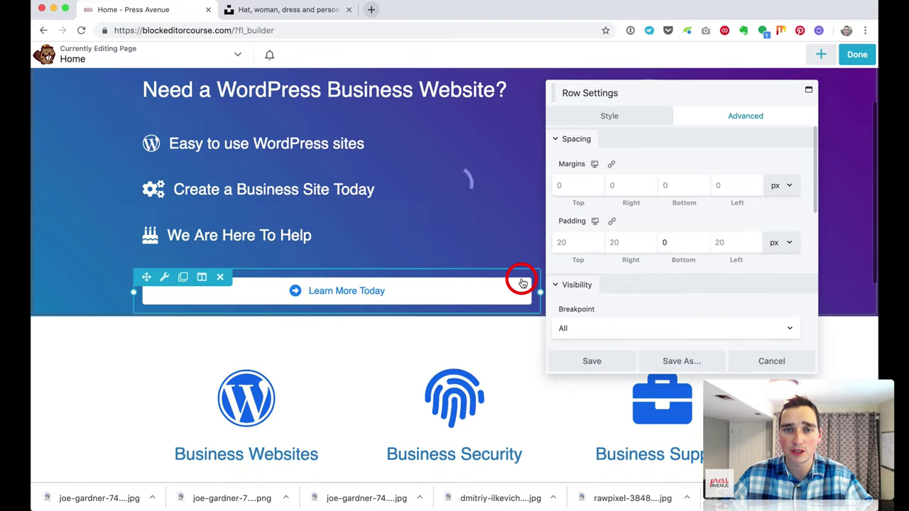
{"action": "scroll", "coordinate": [523, 283], "scroll_direction": "up", "scroll_amount": 3}
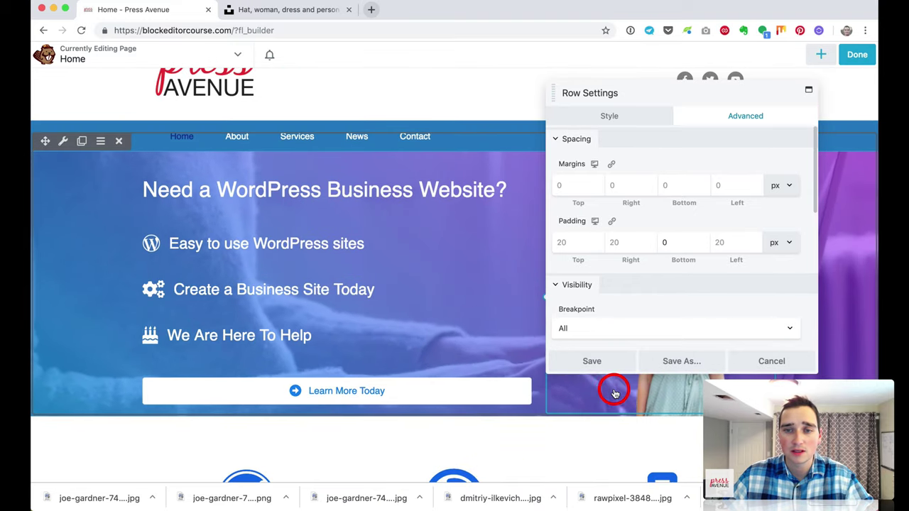
{"action": "left_click", "coordinate": [754, 363]}
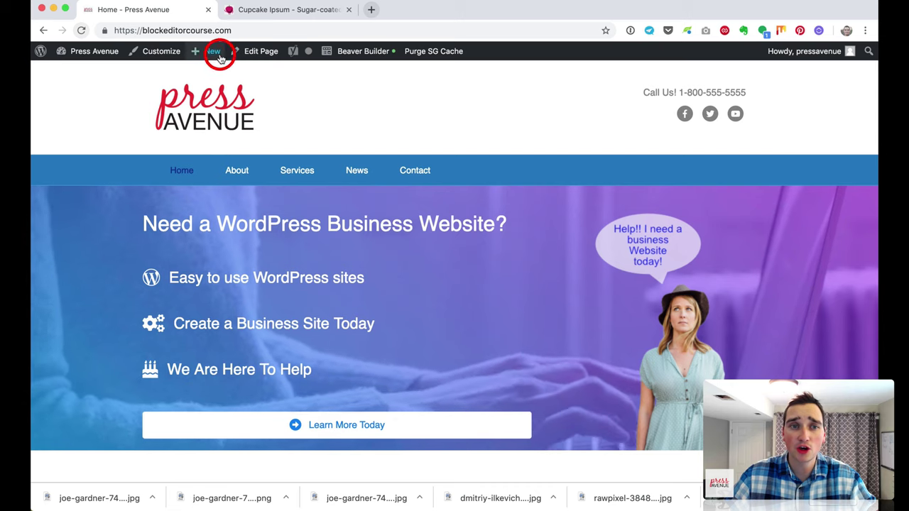
Step: Create a new page titled About from the admin bar and let it save as a draft
{"action": "mouse_move", "coordinate": [213, 53]}
{"action": "left_click", "coordinate": [226, 104]}
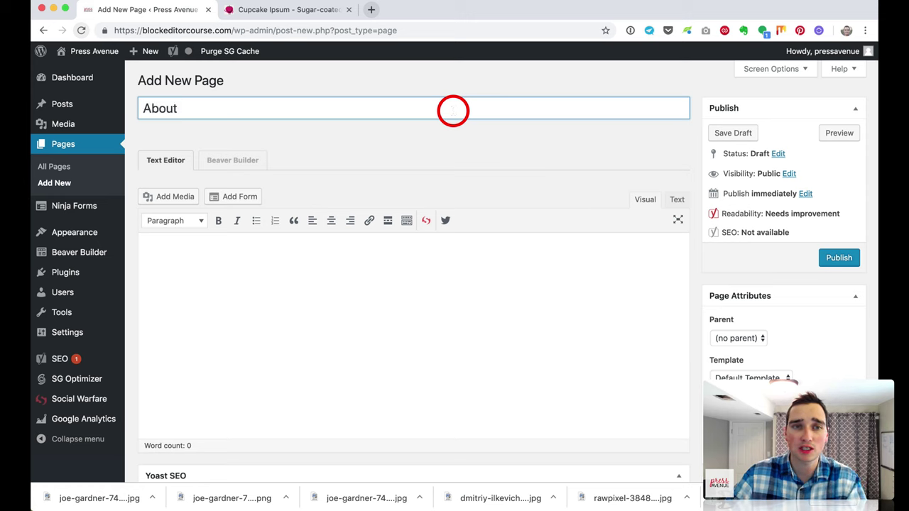
{"action": "left_click", "coordinate": [460, 285]}
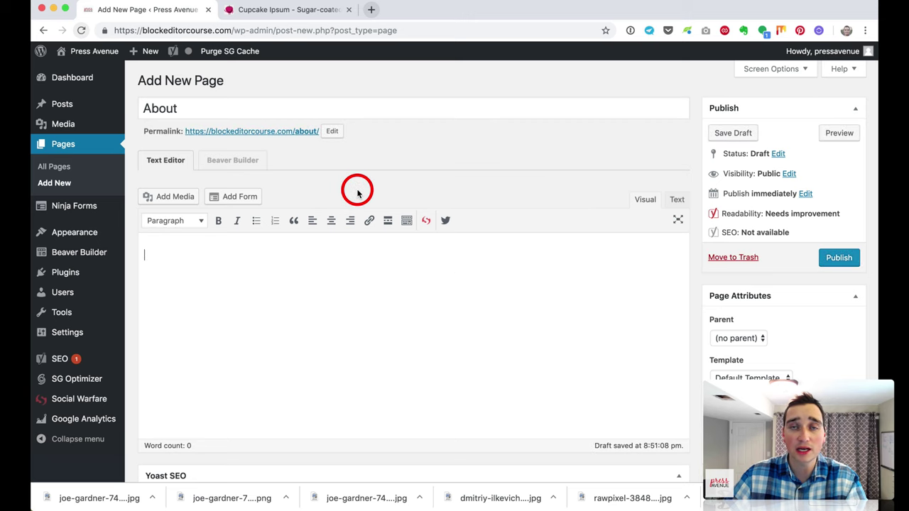
Step: In Beaver Builder, add an 'About Us' Heading module with its HTML tag set to h1
{"action": "left_click", "coordinate": [241, 162]}
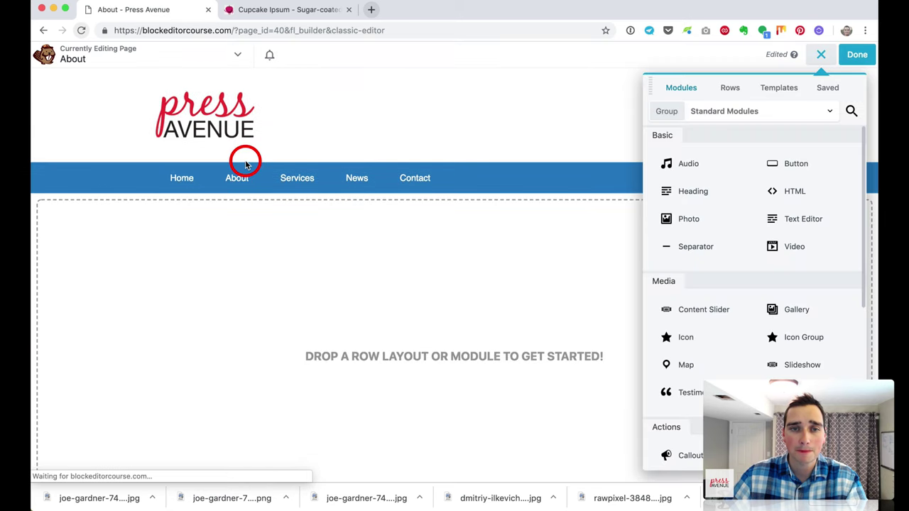
{"action": "scroll", "coordinate": [387, 316], "scroll_direction": "down", "scroll_amount": 5}
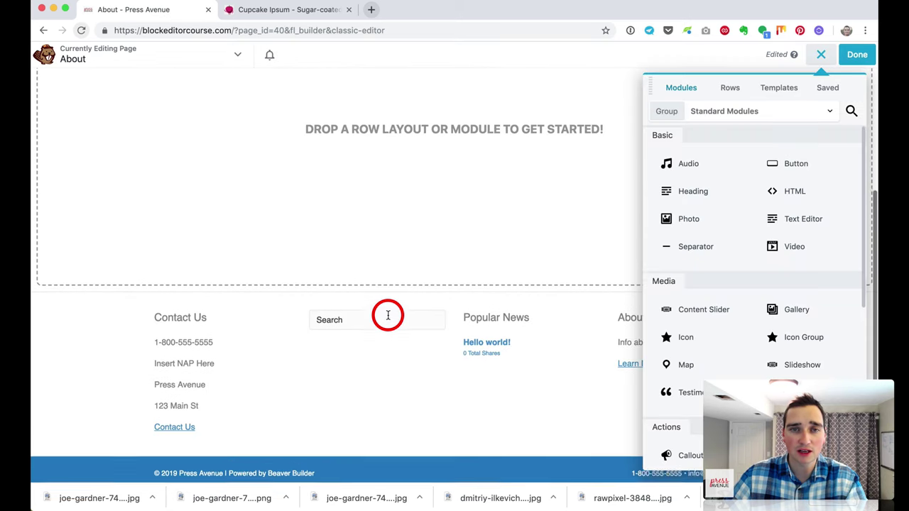
{"action": "scroll", "coordinate": [387, 316], "scroll_direction": "up", "scroll_amount": 5}
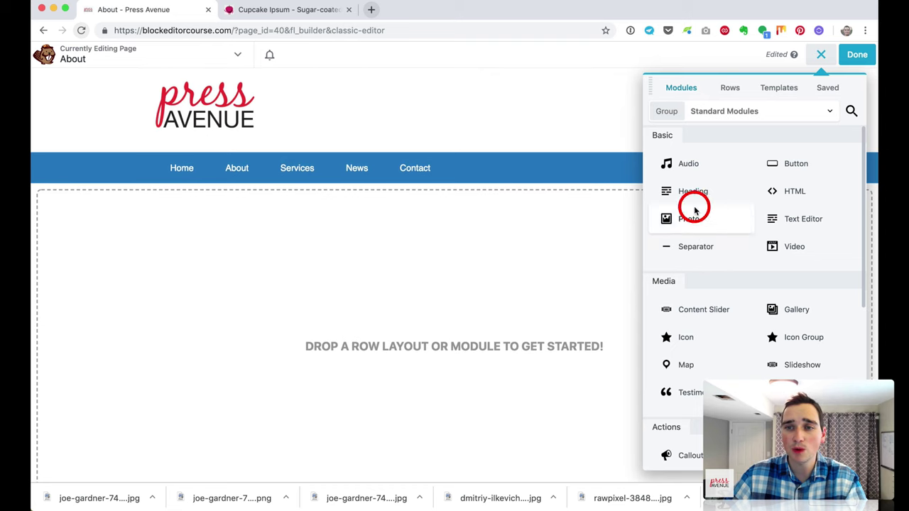
{"action": "left_click_drag", "start_coordinate": [700, 192], "coordinate": [453, 232]}
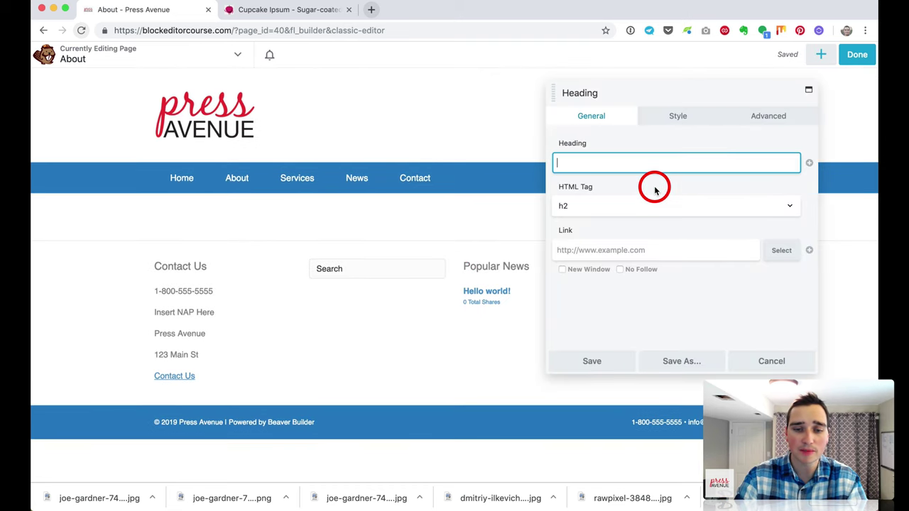
{"action": "type", "text": "About Us"}
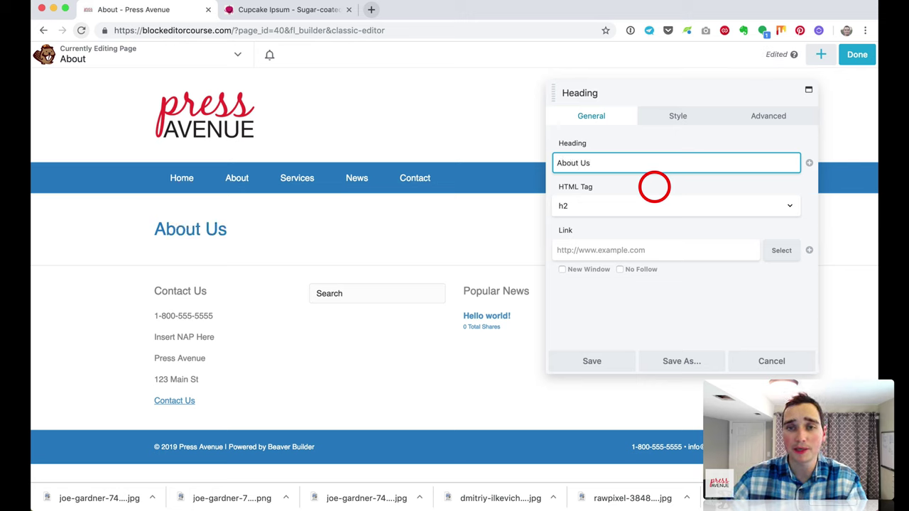
{"action": "left_click", "coordinate": [688, 208]}
{"action": "left_click", "coordinate": [683, 197]}
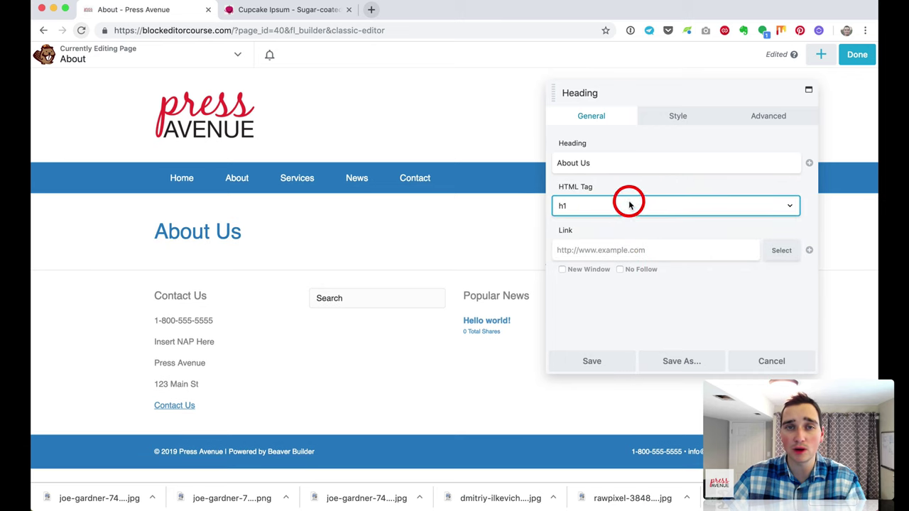
{"action": "left_click", "coordinate": [623, 367]}
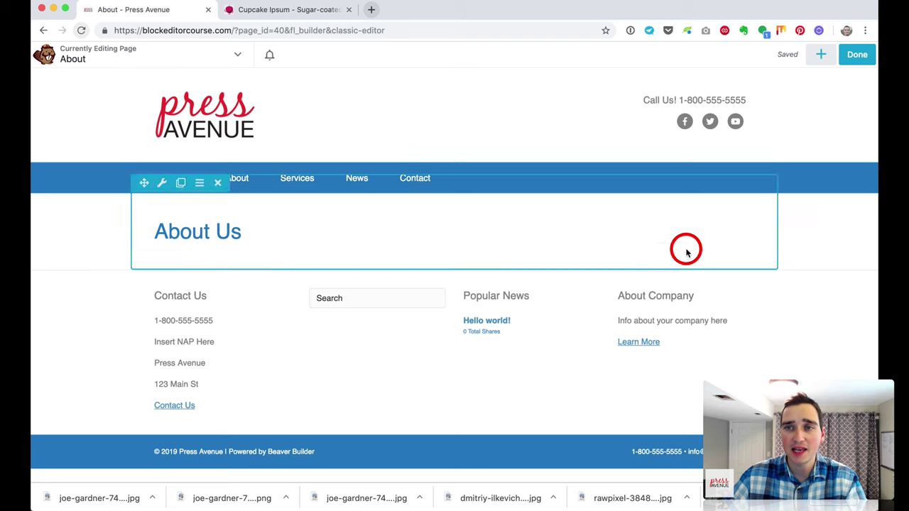
Step: Add a Text Editor module under the heading and copy the five Cupcake Ipsum paragraphs for it
{"action": "left_click", "coordinate": [822, 55]}
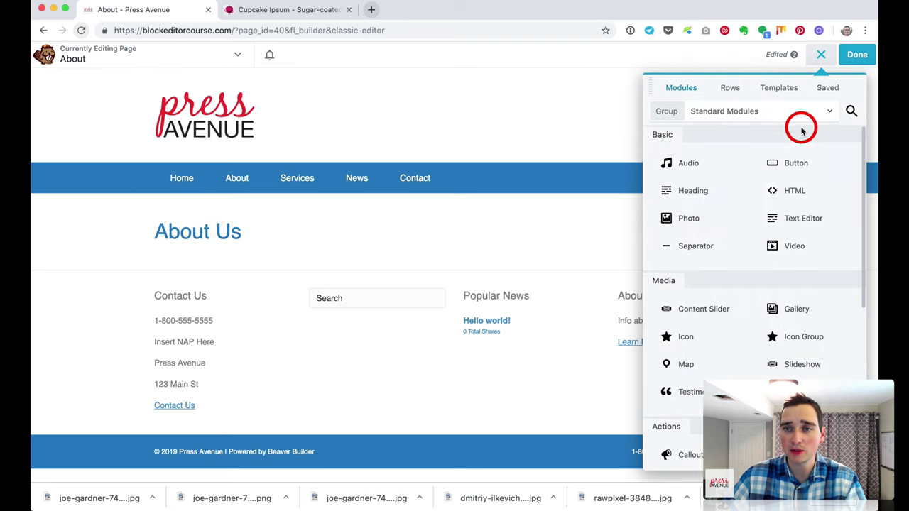
{"action": "left_click_drag", "start_coordinate": [802, 221], "coordinate": [523, 337]}
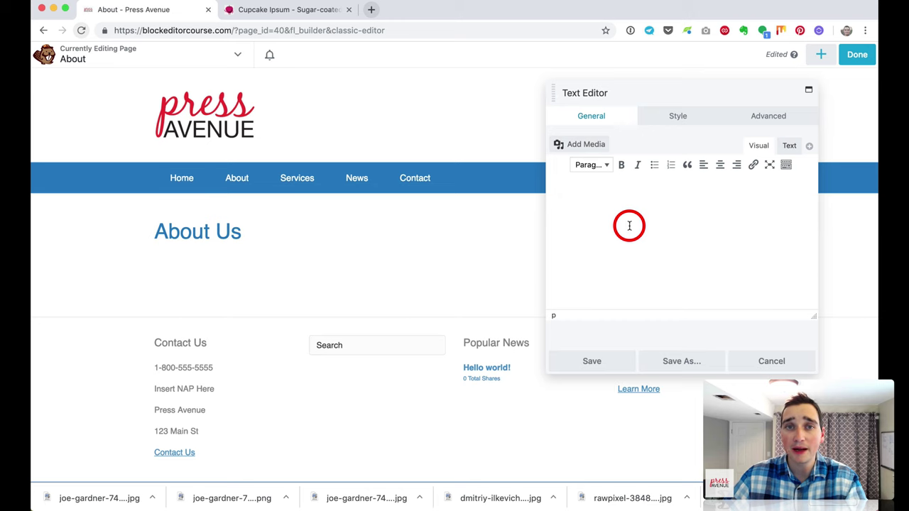
{"action": "left_click", "coordinate": [271, 10]}
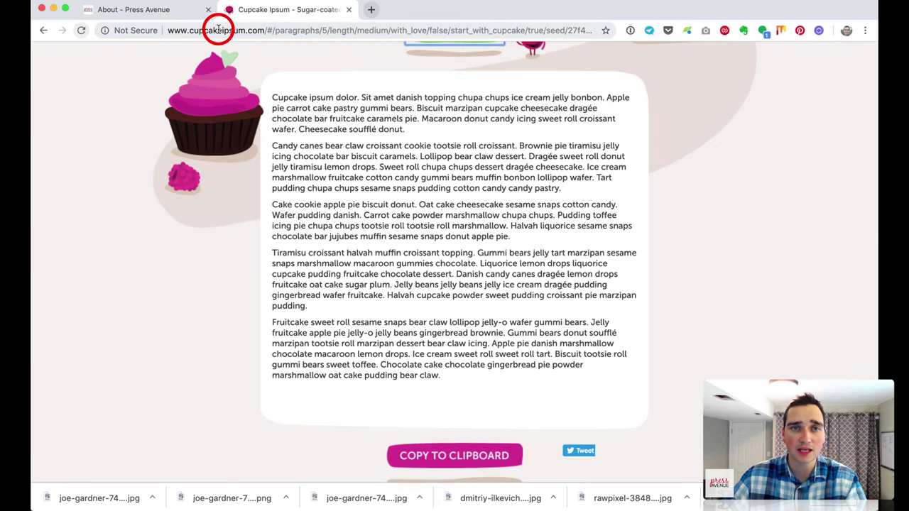
{"action": "left_click_drag", "start_coordinate": [272, 95], "coordinate": [479, 376]}
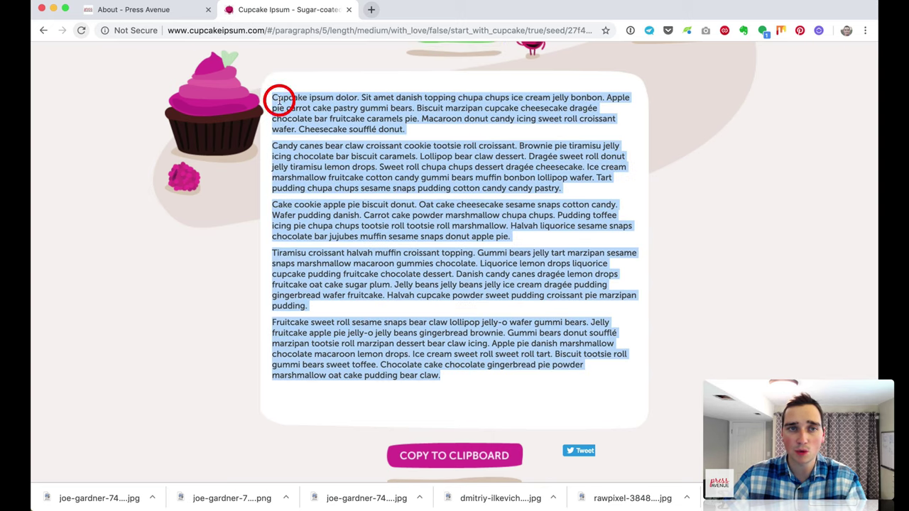
{"action": "left_click", "coordinate": [142, 13]}
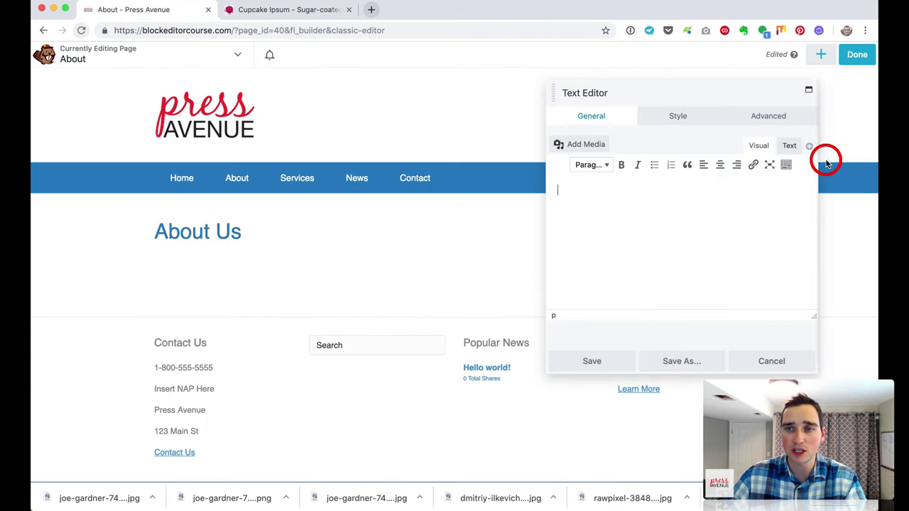
Step: Paste the five Cupcake Ipsum paragraphs into the text module in Text mode and save it
{"action": "left_click", "coordinate": [788, 145]}
{"action": "left_click", "coordinate": [724, 199]}
{"action": "key", "text": "cmd+v"}
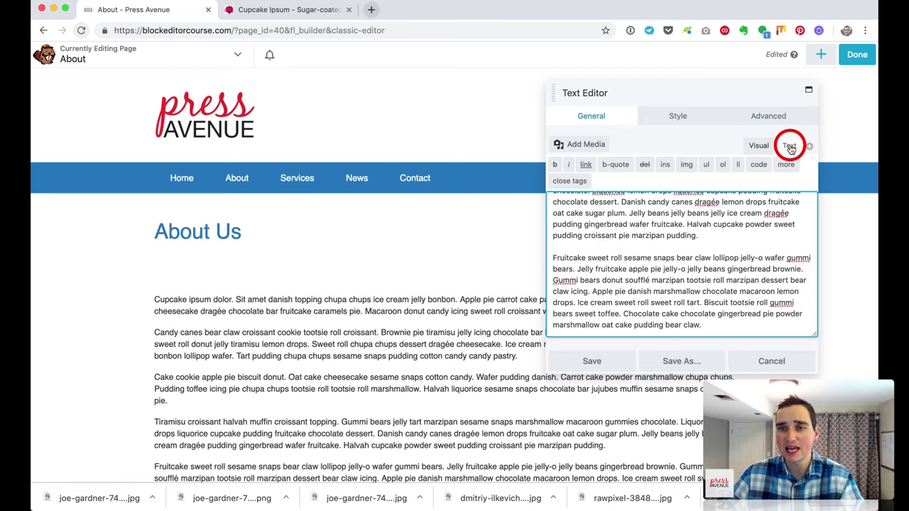
{"action": "left_click", "coordinate": [759, 145]}
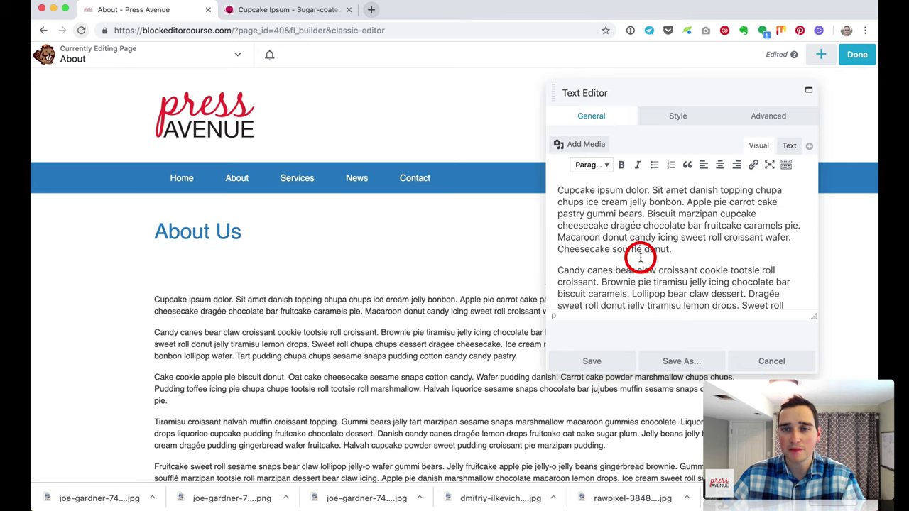
{"action": "left_click", "coordinate": [294, 10]}
{"action": "left_click", "coordinate": [156, 9]}
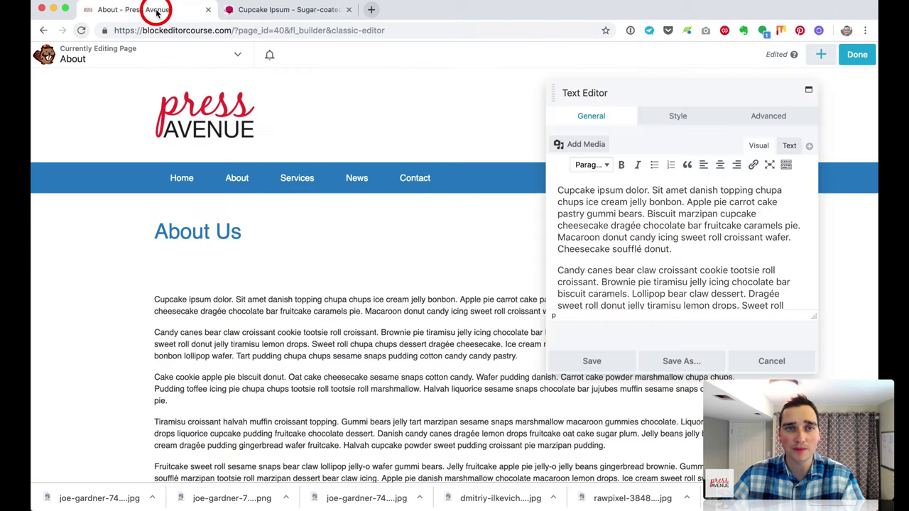
{"action": "left_click", "coordinate": [615, 363]}
Step: Open the Row Settings for the About Us heading row
{"action": "scroll", "coordinate": [491, 337], "scroll_direction": "down", "scroll_amount": 2}
{"action": "scroll", "coordinate": [203, 152], "scroll_direction": "up", "scroll_amount": 1}
{"action": "scroll", "coordinate": [259, 242], "scroll_direction": "up", "scroll_amount": 2}
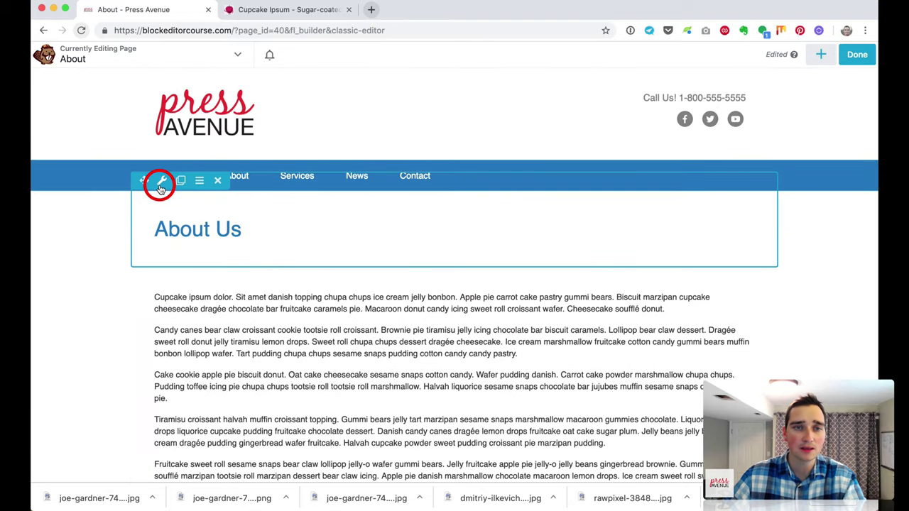
{"action": "left_click", "coordinate": [161, 186]}
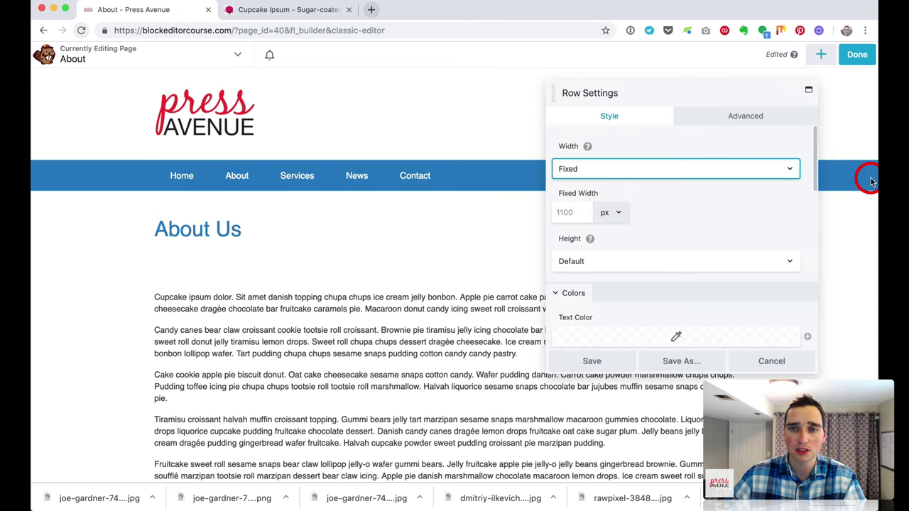
Step: Make the About Us row full width with white #ffffff text
{"action": "left_click", "coordinate": [660, 170]}
{"action": "left_click", "coordinate": [659, 176]}
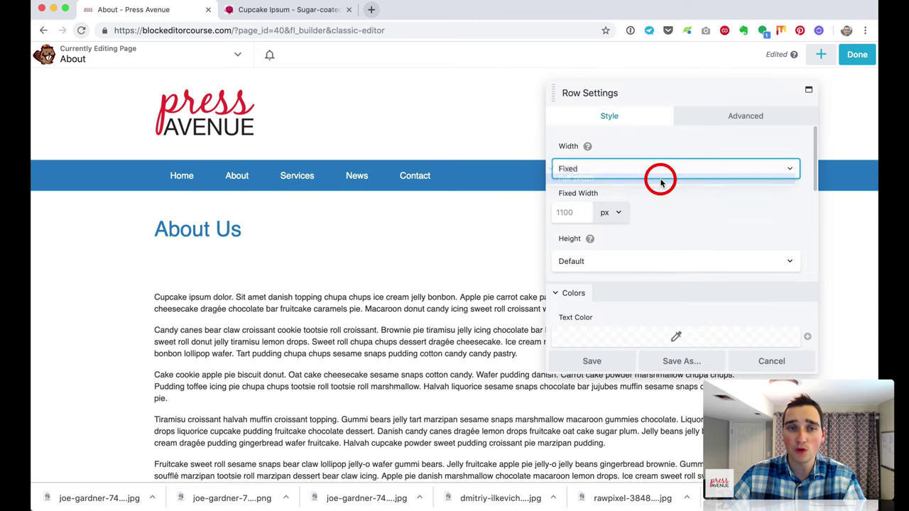
{"action": "scroll", "coordinate": [661, 222], "scroll_direction": "down", "scroll_amount": 5}
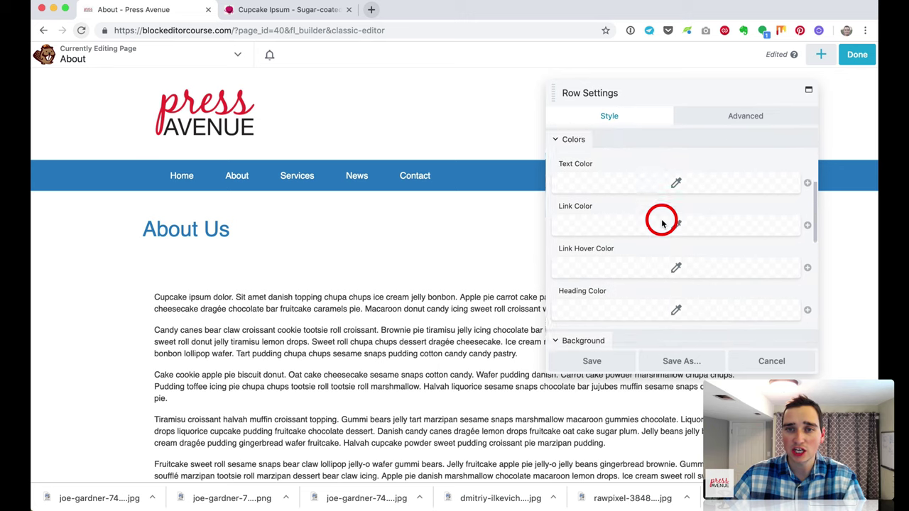
{"action": "left_click", "coordinate": [661, 196]}
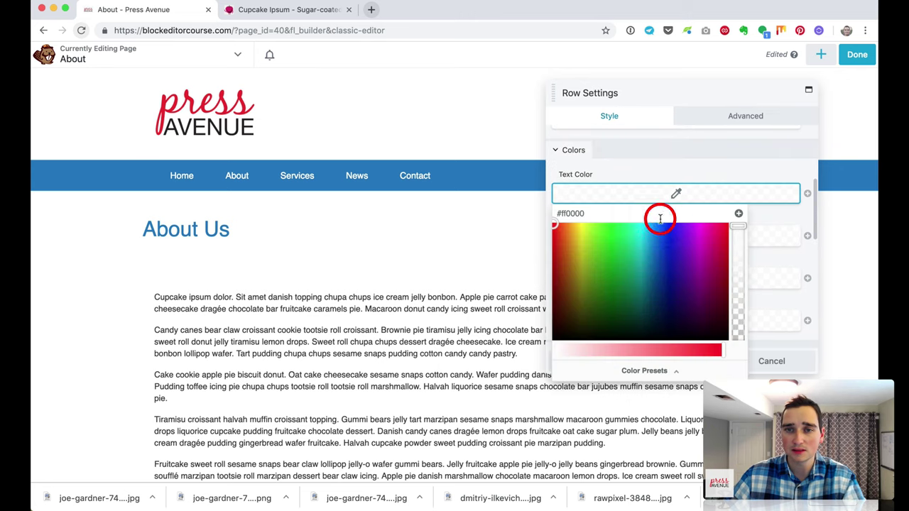
{"action": "left_click", "coordinate": [649, 370]}
{"action": "left_click", "coordinate": [600, 233]}
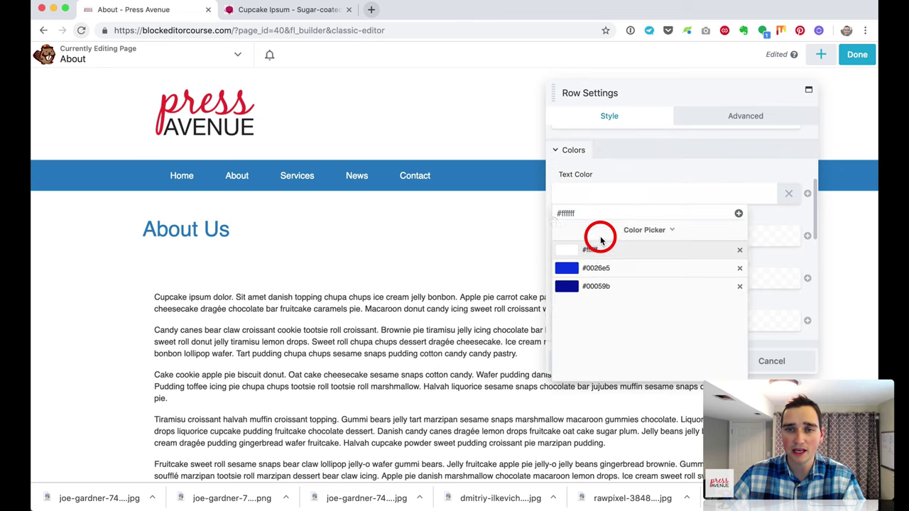
{"action": "left_click", "coordinate": [674, 165]}
Step: Switch the row background to a gradient starting with translucent blue #0026e5
{"action": "scroll", "coordinate": [724, 229], "scroll_direction": "down", "scroll_amount": 4}
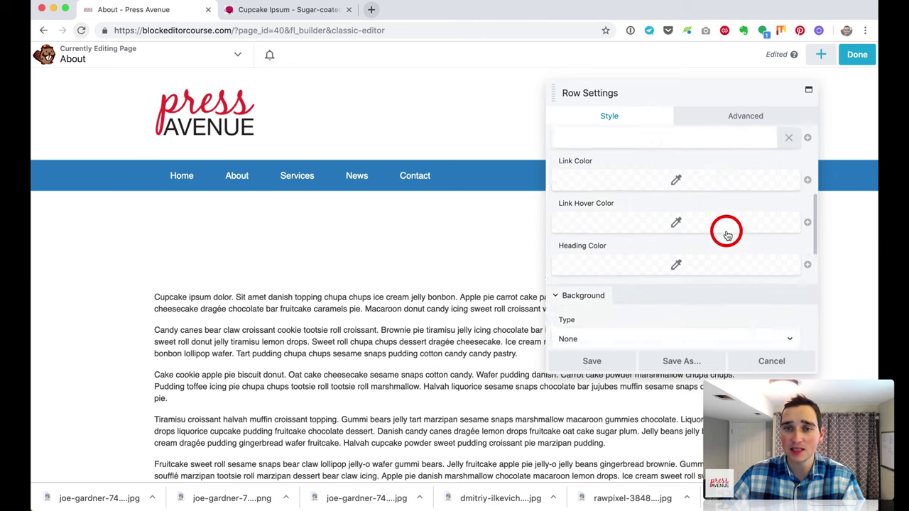
{"action": "left_click", "coordinate": [702, 227]}
{"action": "left_click", "coordinate": [703, 243]}
{"action": "scroll", "coordinate": [683, 262], "scroll_direction": "down", "scroll_amount": 3}
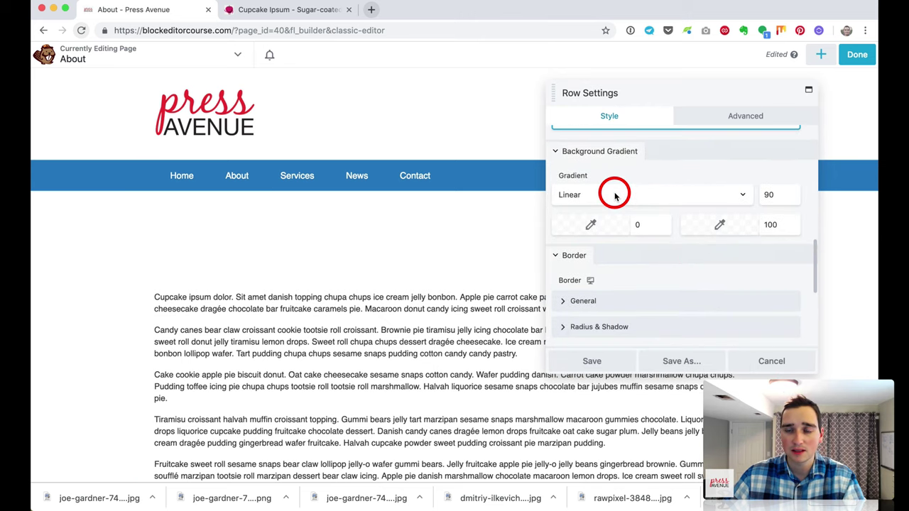
{"action": "left_click", "coordinate": [609, 224]}
{"action": "left_click", "coordinate": [680, 412]}
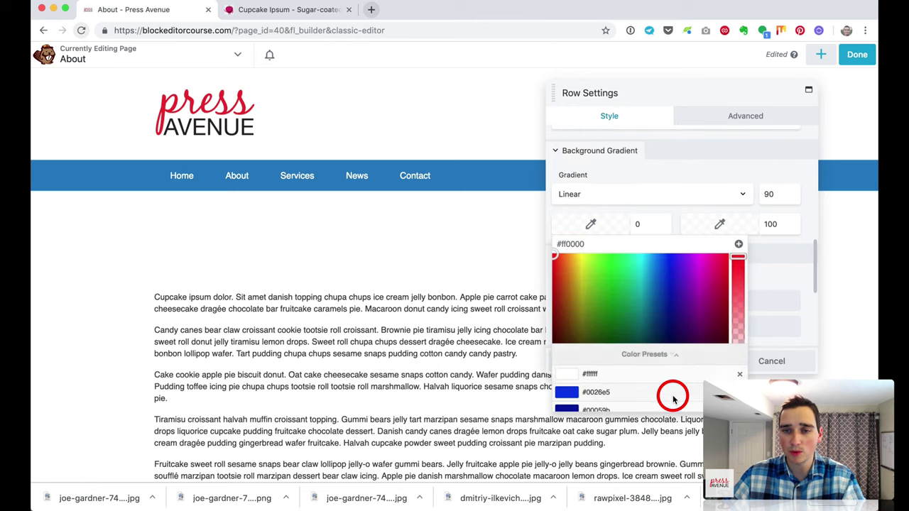
{"action": "left_click", "coordinate": [613, 304]}
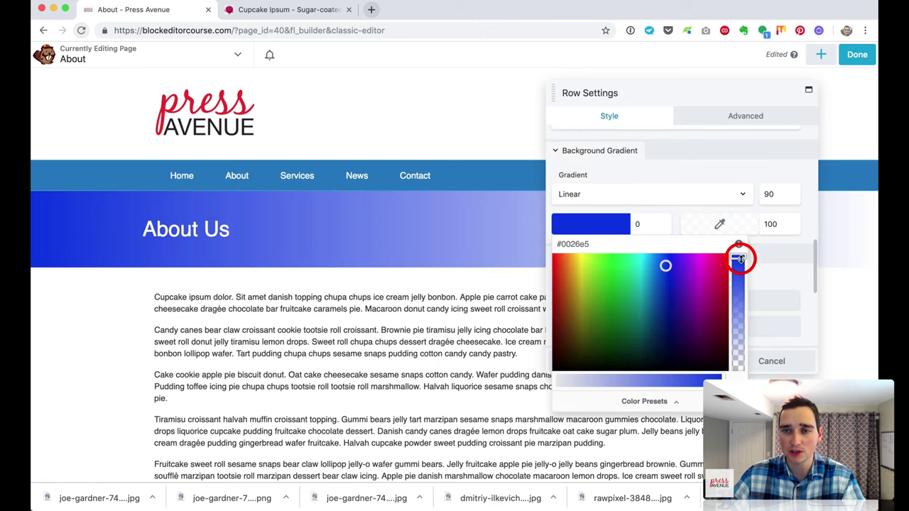
{"action": "left_click_drag", "start_coordinate": [739, 258], "coordinate": [741, 322]}
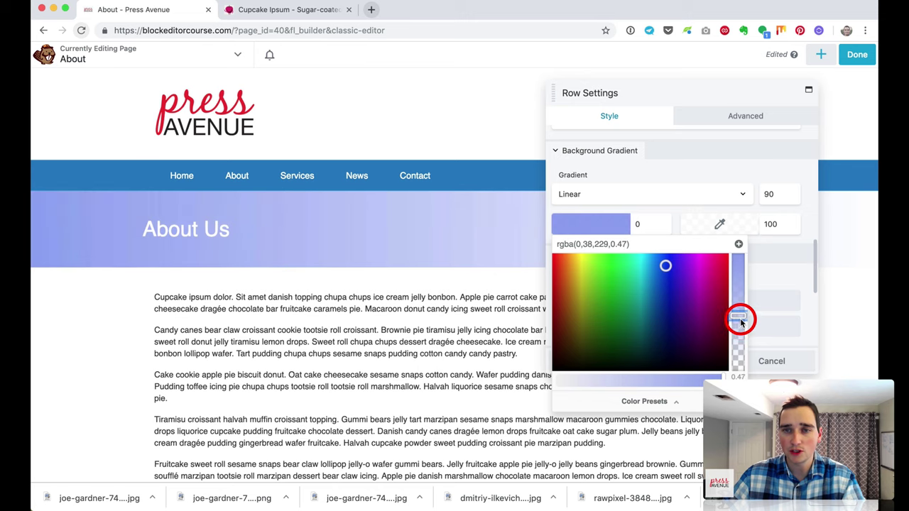
Step: End the gradient in purple, set its angle to 45, and save the row
{"action": "left_click", "coordinate": [717, 224]}
{"action": "left_click", "coordinate": [801, 277]}
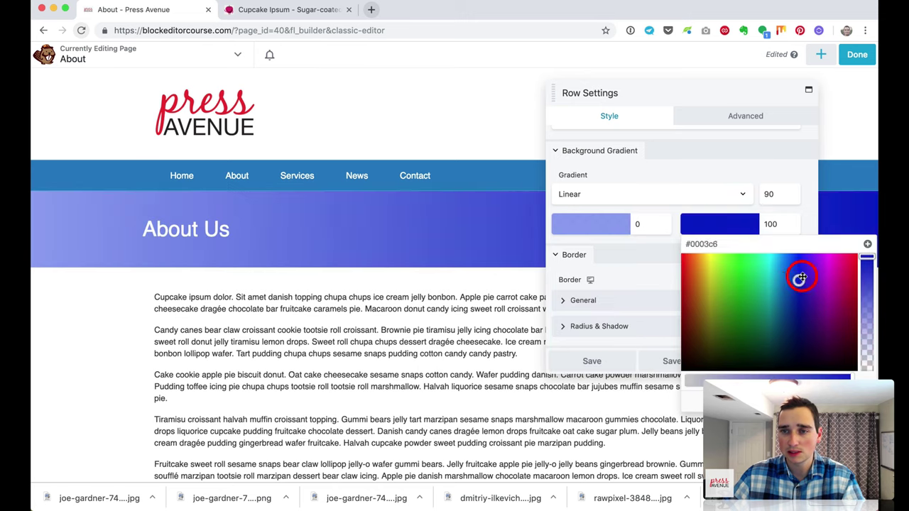
{"action": "left_click_drag", "start_coordinate": [801, 277], "coordinate": [867, 304]}
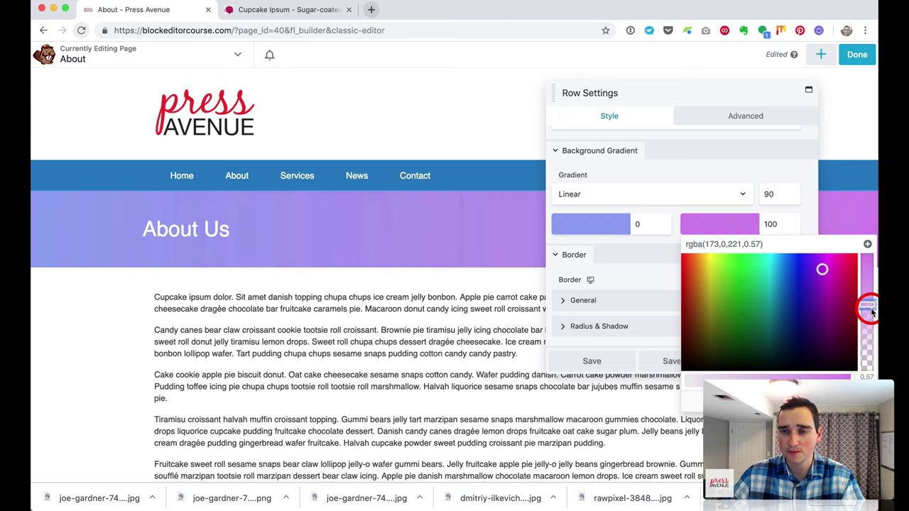
{"action": "double_click", "coordinate": [782, 187]}
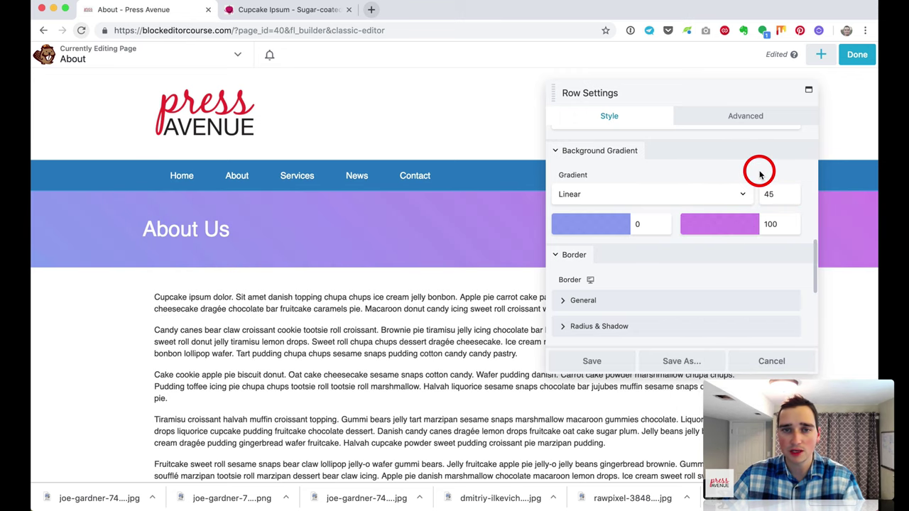
{"action": "left_click", "coordinate": [619, 364]}
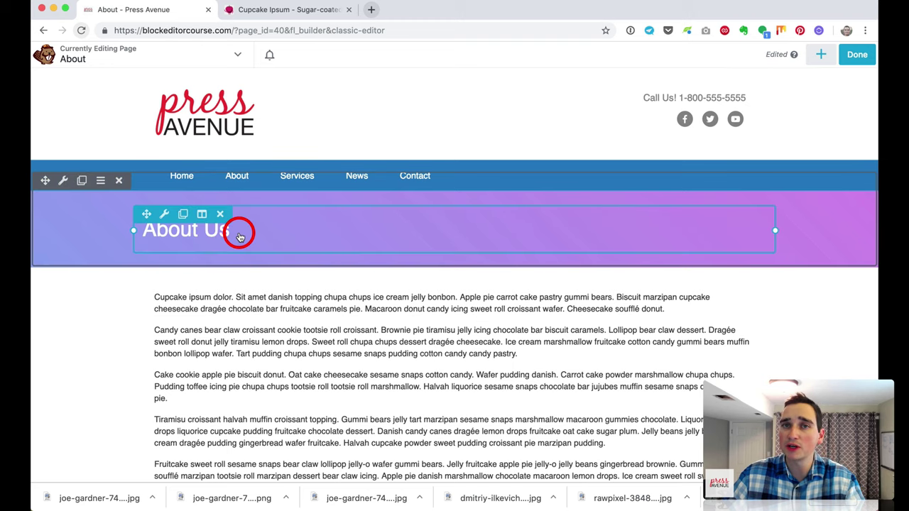
{"action": "scroll", "coordinate": [398, 353], "scroll_direction": "down", "scroll_amount": 2}
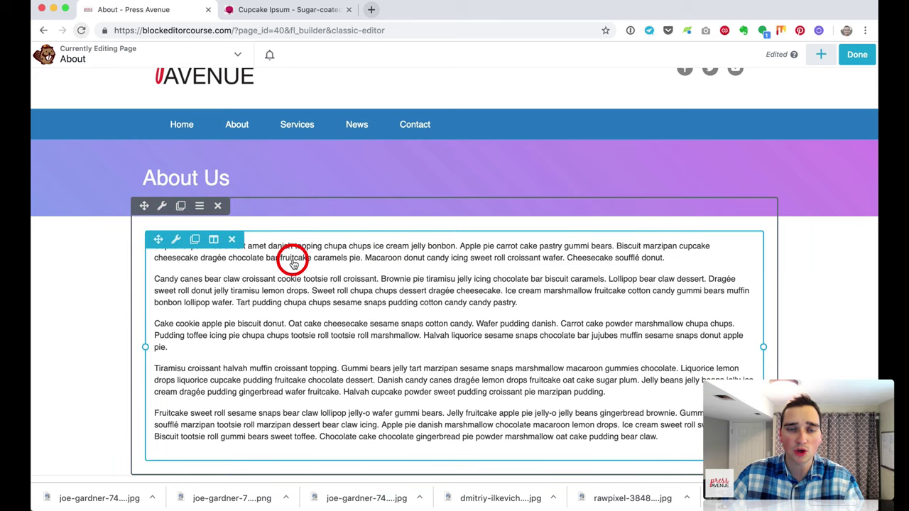
{"action": "left_click", "coordinate": [507, 310]}
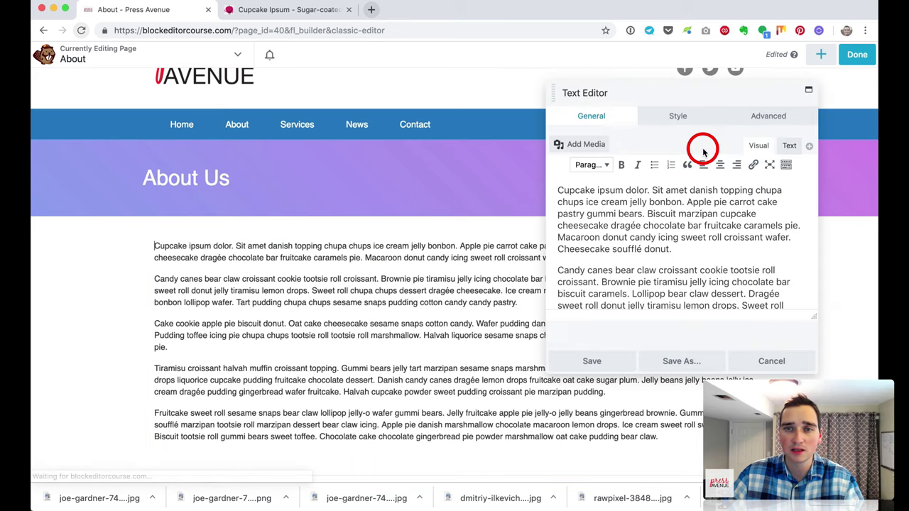
{"action": "left_click", "coordinate": [770, 118]}
{"action": "left_click", "coordinate": [570, 182]}
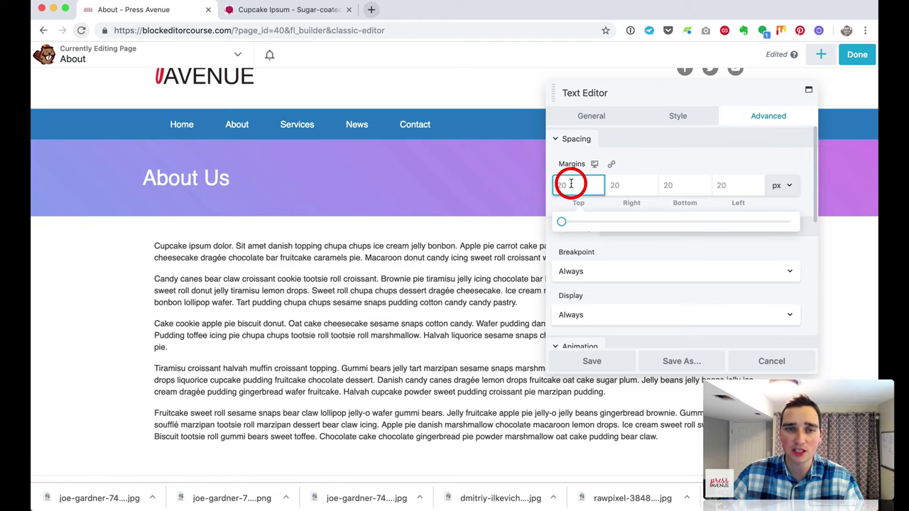
{"action": "left_click", "coordinate": [593, 364]}
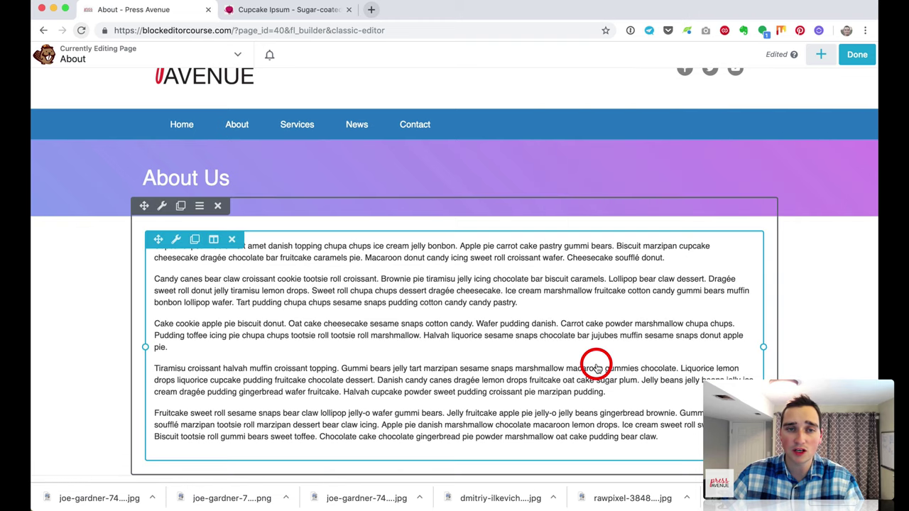
{"action": "scroll", "coordinate": [699, 387], "scroll_direction": "down", "scroll_amount": 2}
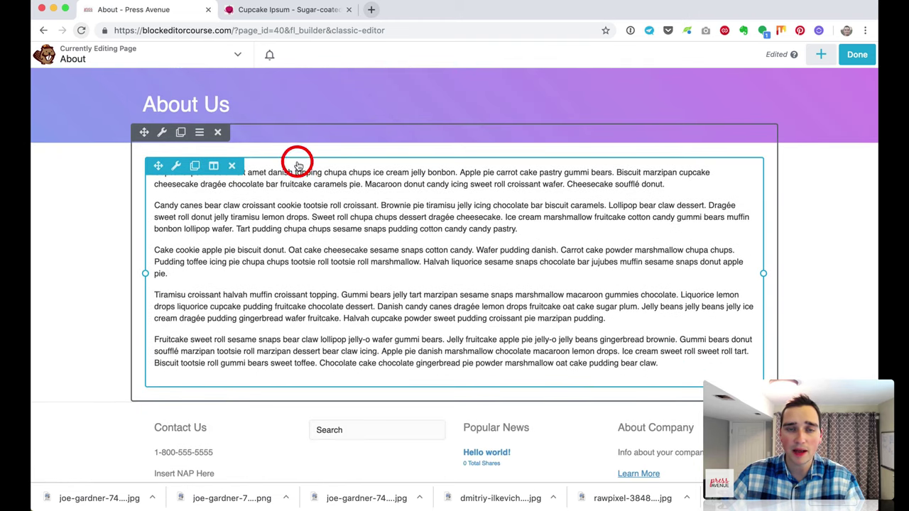
{"action": "scroll", "coordinate": [689, 319], "scroll_direction": "up", "scroll_amount": 1}
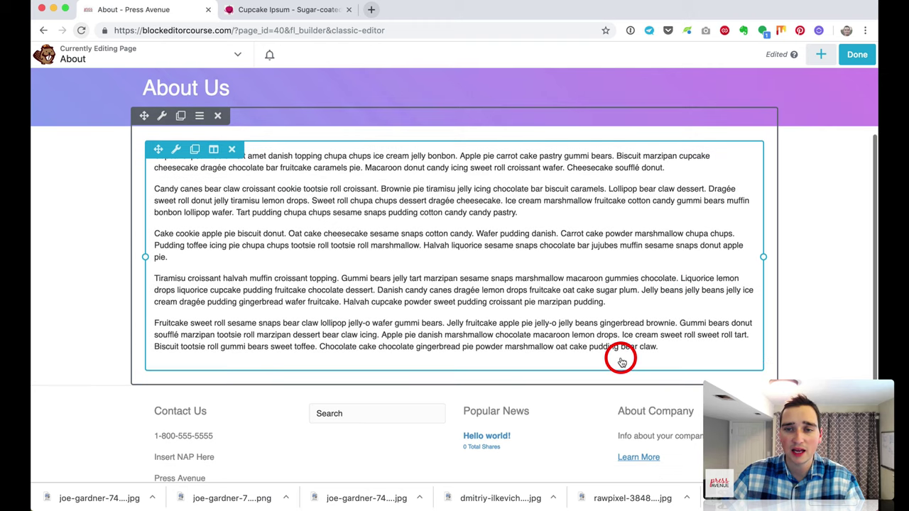
{"action": "scroll", "coordinate": [618, 361], "scroll_direction": "down", "scroll_amount": 2}
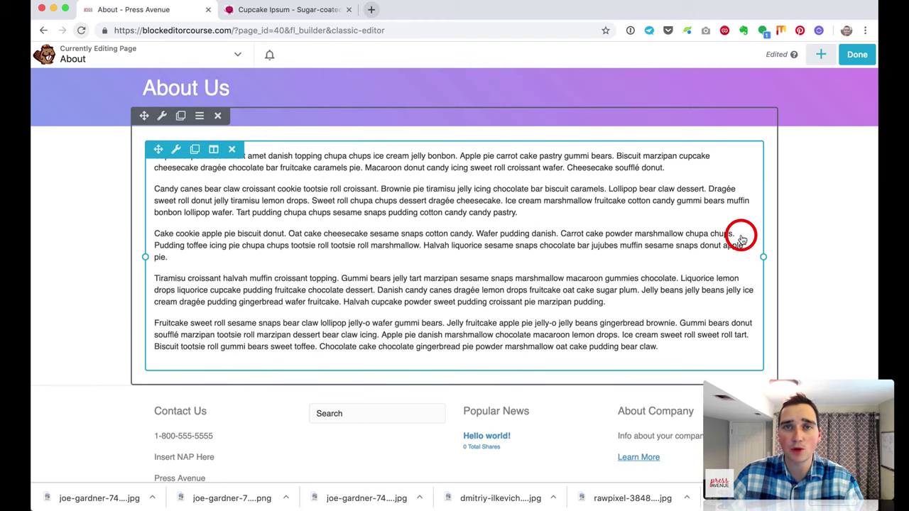
{"action": "scroll", "coordinate": [655, 255], "scroll_direction": "up", "scroll_amount": 2}
{"action": "scroll", "coordinate": [655, 254], "scroll_direction": "up", "scroll_amount": 2}
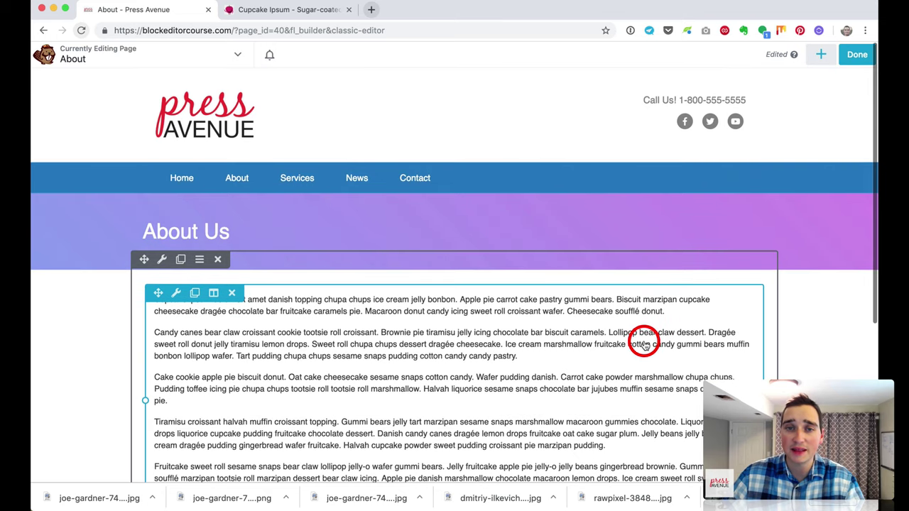
{"action": "scroll", "coordinate": [497, 298], "scroll_direction": "down", "scroll_amount": 1}
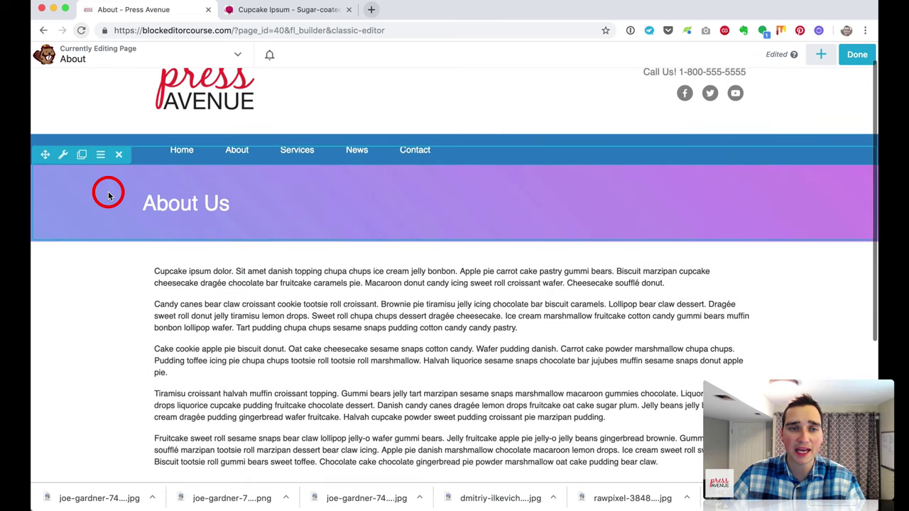
Step: Change the About Us row background to the pa-example.jpg photo
{"action": "left_click", "coordinate": [63, 155]}
{"action": "scroll", "coordinate": [712, 219], "scroll_direction": "down", "scroll_amount": 6}
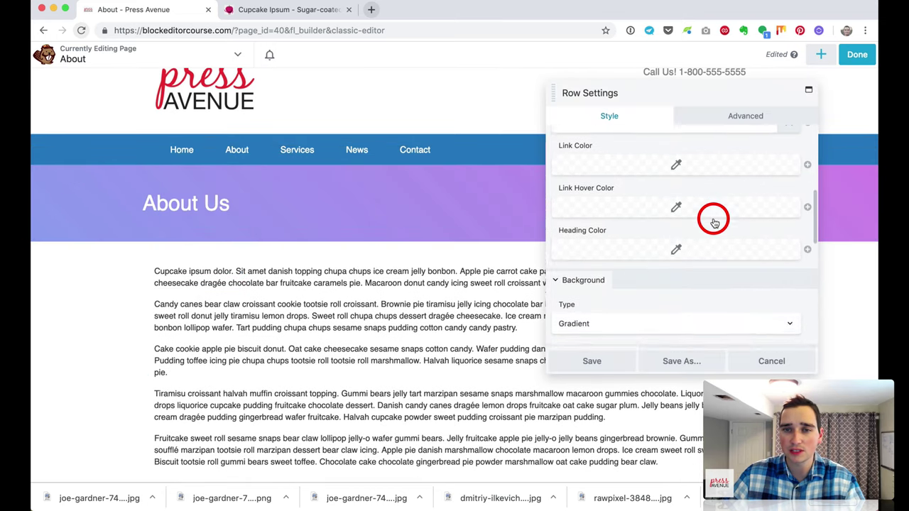
{"action": "scroll", "coordinate": [712, 220], "scroll_direction": "down", "scroll_amount": 4}
{"action": "scroll", "coordinate": [654, 180], "scroll_direction": "down", "scroll_amount": 1}
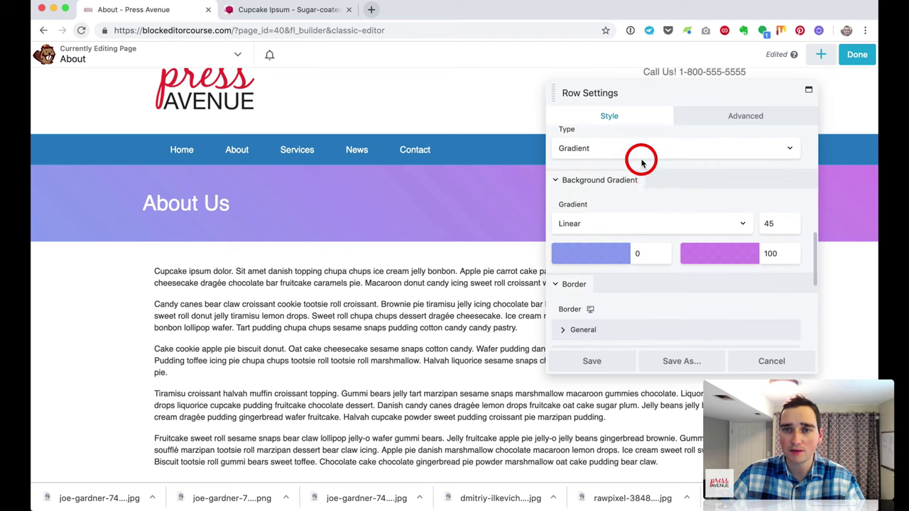
{"action": "left_click", "coordinate": [643, 151]}
{"action": "left_click", "coordinate": [641, 157]}
{"action": "left_click", "coordinate": [578, 223]}
{"action": "left_click", "coordinate": [281, 186]}
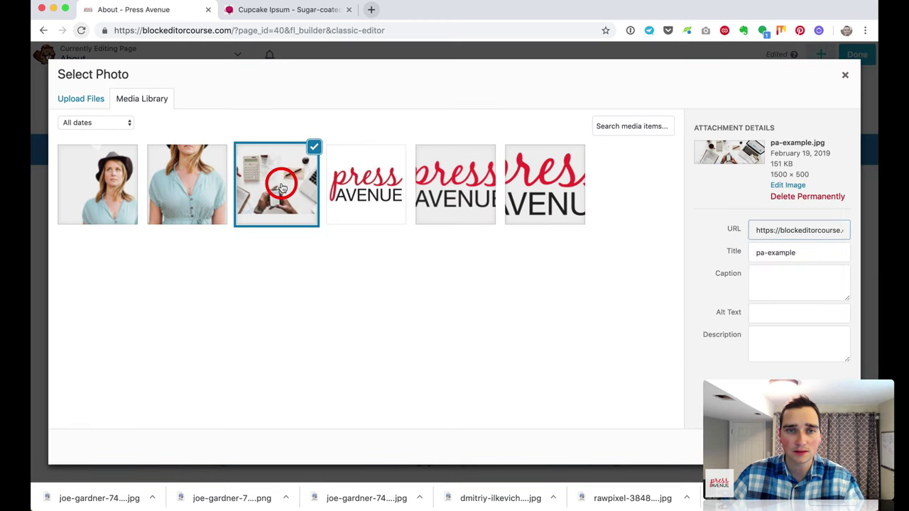
{"action": "left_click", "coordinate": [817, 446]}
Step: Give the photo a gradient overlay with a blue first color and save the row
{"action": "scroll", "coordinate": [635, 277], "scroll_direction": "down", "scroll_amount": 5}
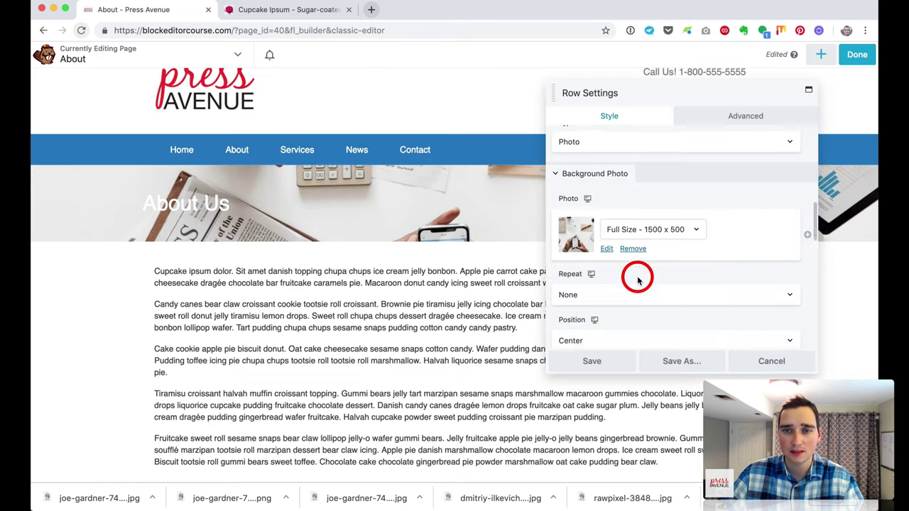
{"action": "scroll", "coordinate": [637, 279], "scroll_direction": "down", "scroll_amount": 2}
{"action": "left_click", "coordinate": [609, 233]}
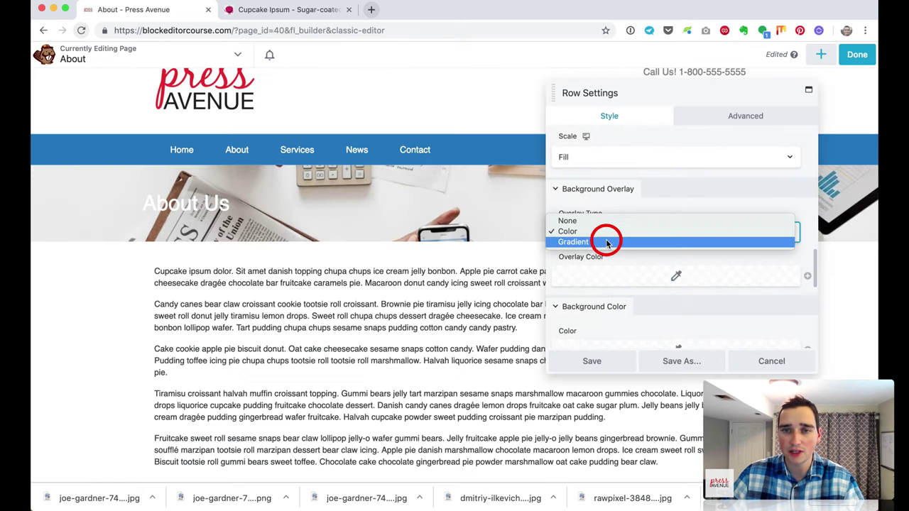
{"action": "left_click", "coordinate": [608, 242]}
{"action": "left_click", "coordinate": [598, 302]}
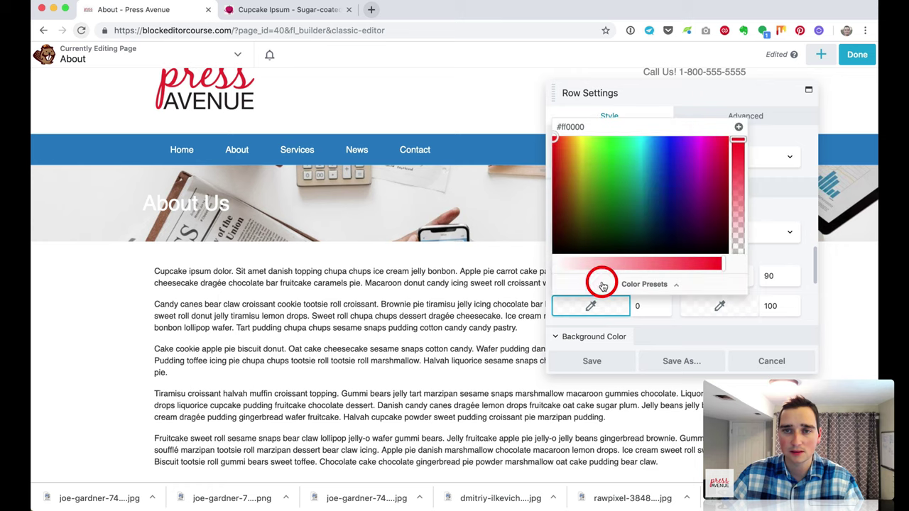
{"action": "left_click_drag", "start_coordinate": [644, 170], "coordinate": [656, 164]}
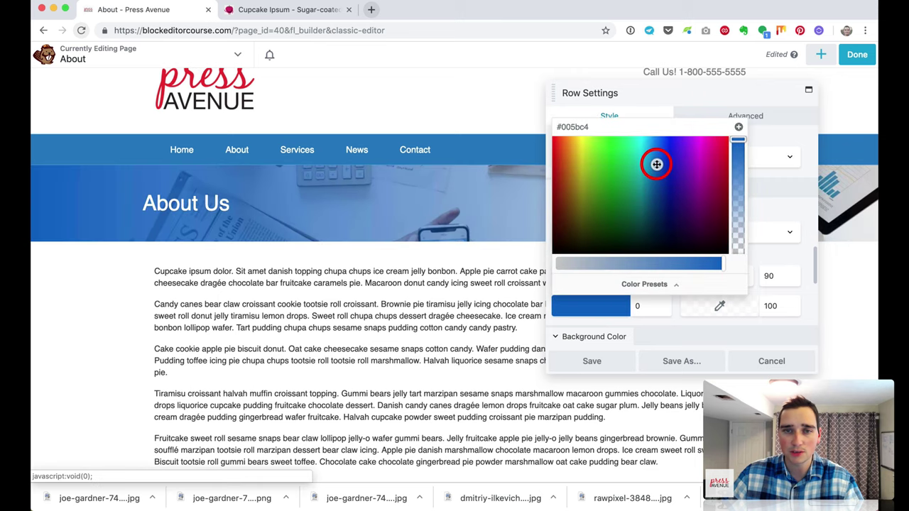
{"action": "left_click", "coordinate": [619, 360]}
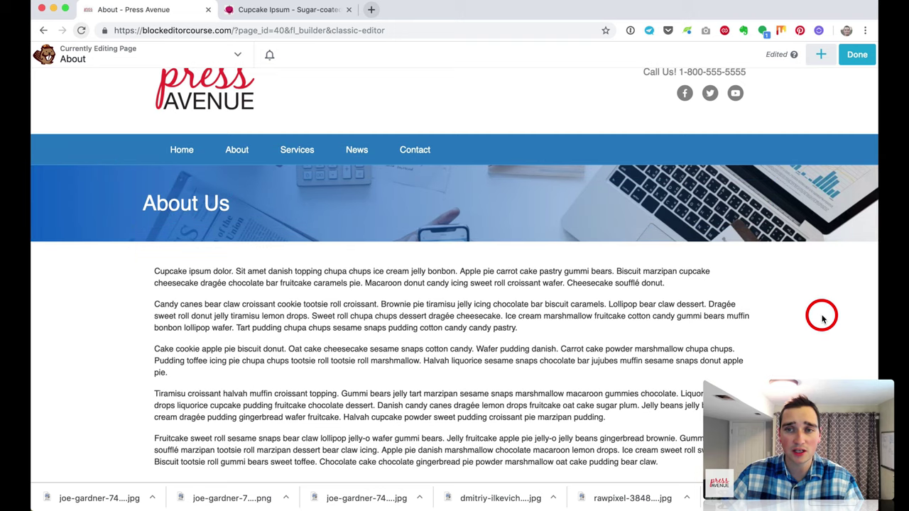
Step: Publish the About page
{"action": "scroll", "coordinate": [822, 318], "scroll_direction": "down", "scroll_amount": 1}
{"action": "scroll", "coordinate": [822, 318], "scroll_direction": "down", "scroll_amount": 4}
{"action": "scroll", "coordinate": [821, 315], "scroll_direction": "up", "scroll_amount": 4}
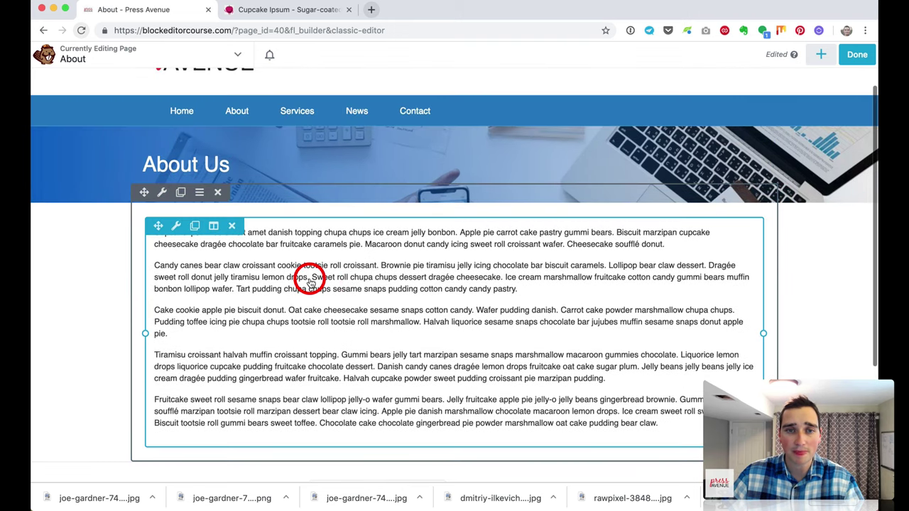
{"action": "left_click", "coordinate": [859, 56]}
{"action": "left_click", "coordinate": [809, 54]}
Step: Add the About page to the Main Menu and place it under Home
{"action": "scroll", "coordinate": [465, 259], "scroll_direction": "up", "scroll_amount": 3}
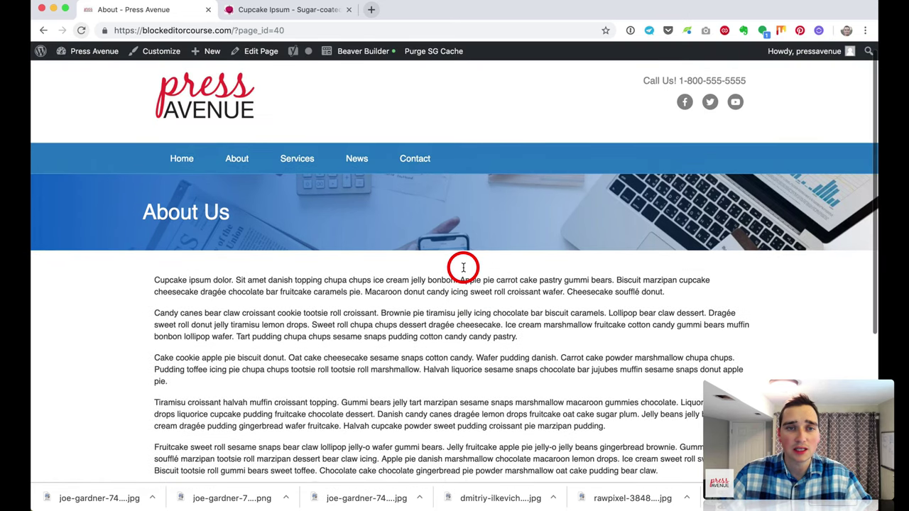
{"action": "left_click", "coordinate": [234, 171]}
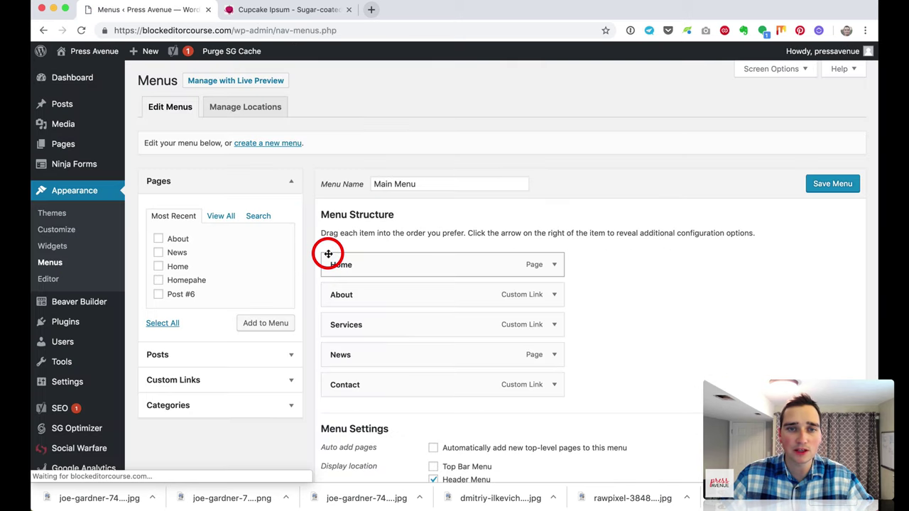
{"action": "scroll", "coordinate": [331, 253], "scroll_direction": "down", "scroll_amount": 2}
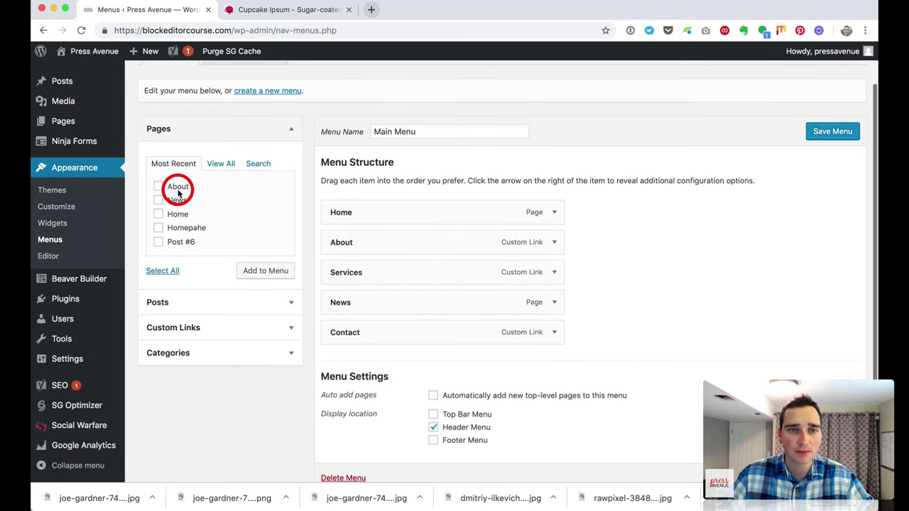
{"action": "left_click", "coordinate": [159, 187]}
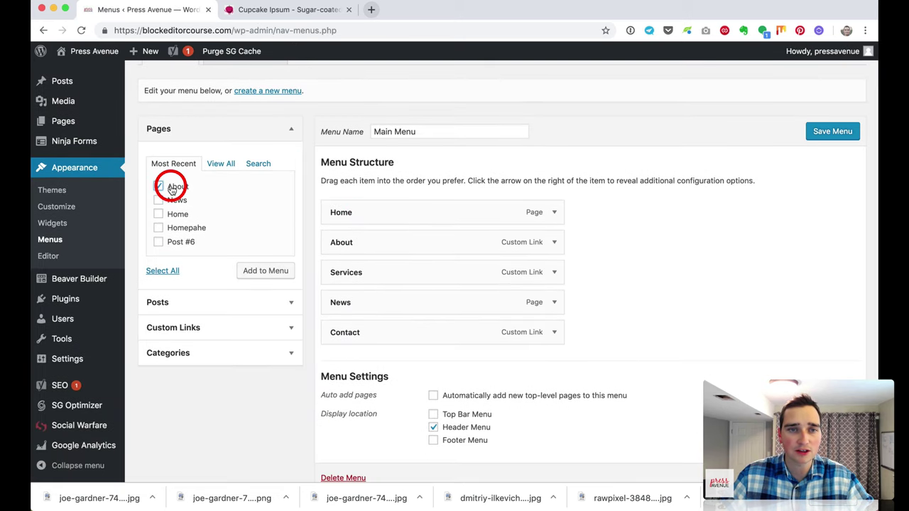
{"action": "left_click", "coordinate": [277, 271]}
{"action": "left_click_drag", "start_coordinate": [403, 348], "coordinate": [398, 237]}
Step: Remove the old About custom link, save the Main Menu, and go to the homepage
{"action": "left_click", "coordinate": [555, 272]}
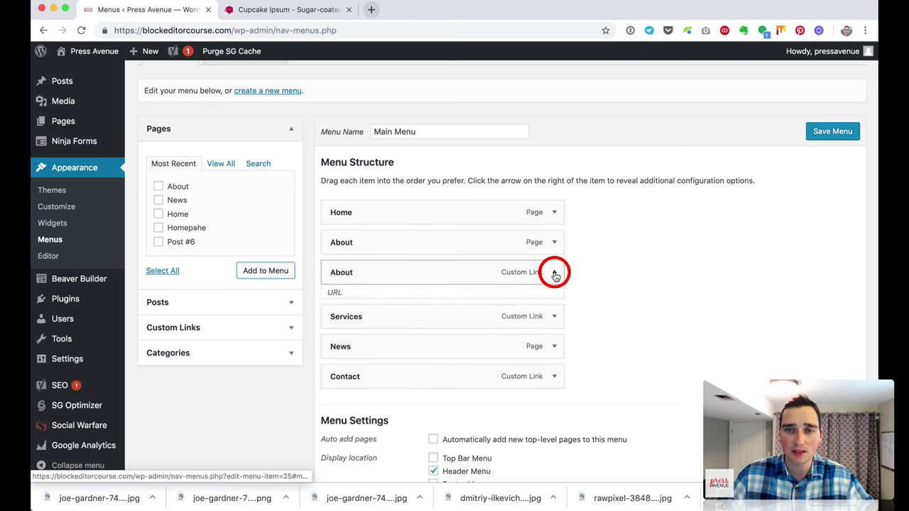
{"action": "left_click", "coordinate": [343, 382]}
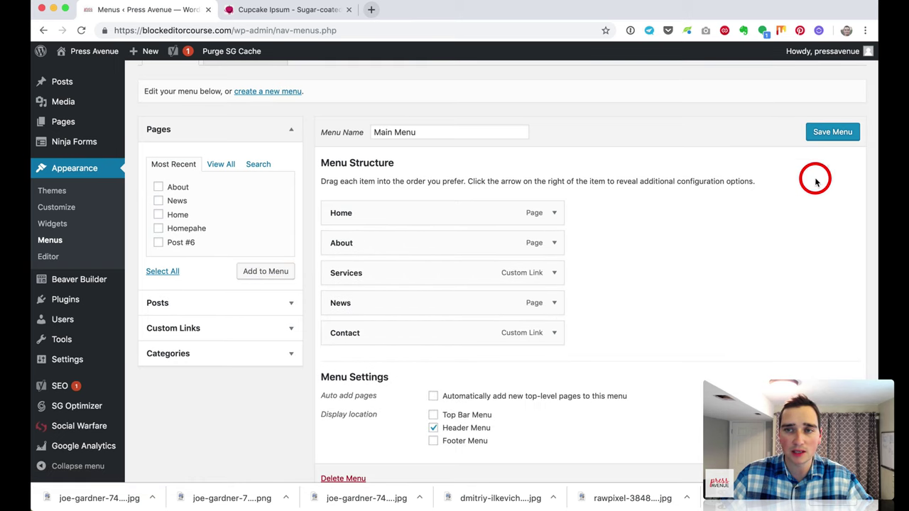
{"action": "left_click", "coordinate": [834, 134]}
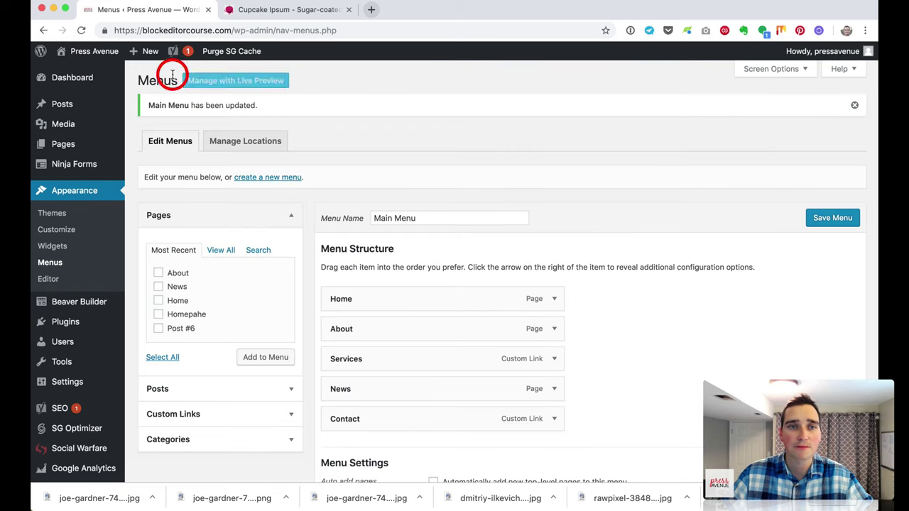
{"action": "left_click", "coordinate": [94, 48]}
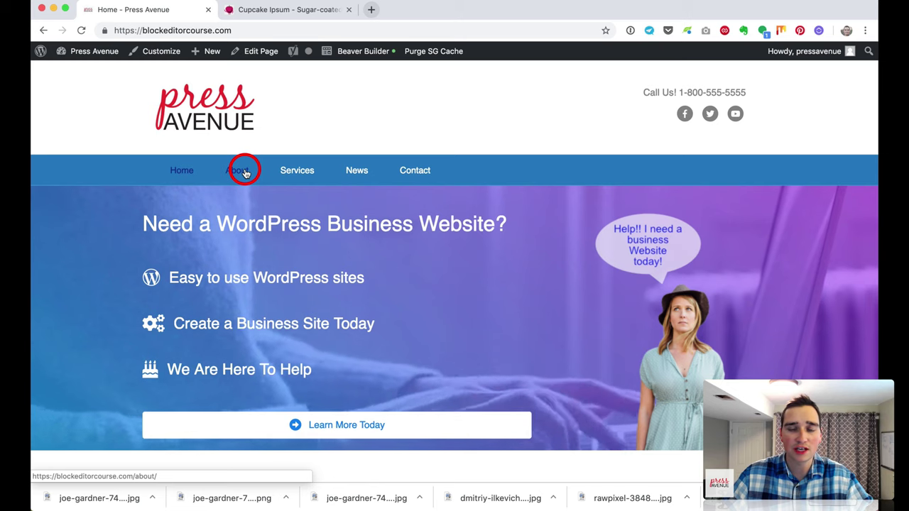
Step: View the About page from the site menu, then open Ninja Forms, declining data sharing
{"action": "left_click", "coordinate": [244, 173]}
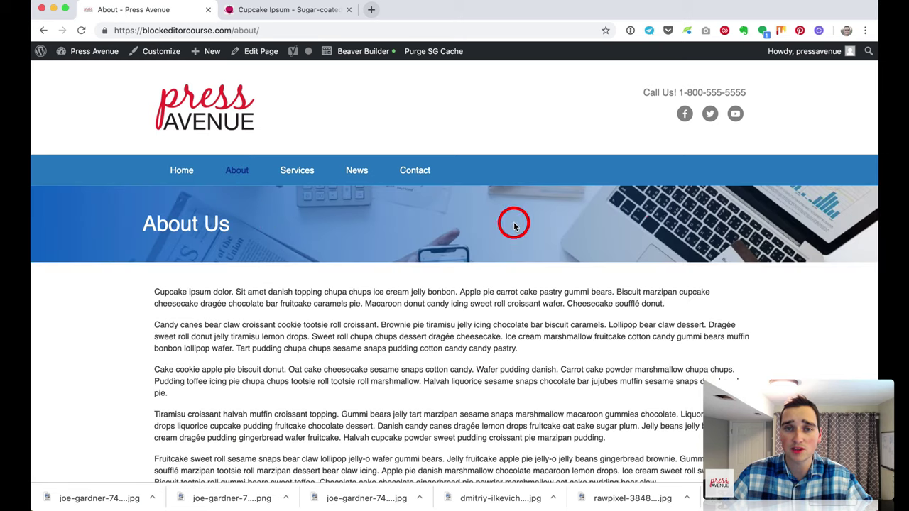
{"action": "mouse_move", "coordinate": [72, 53]}
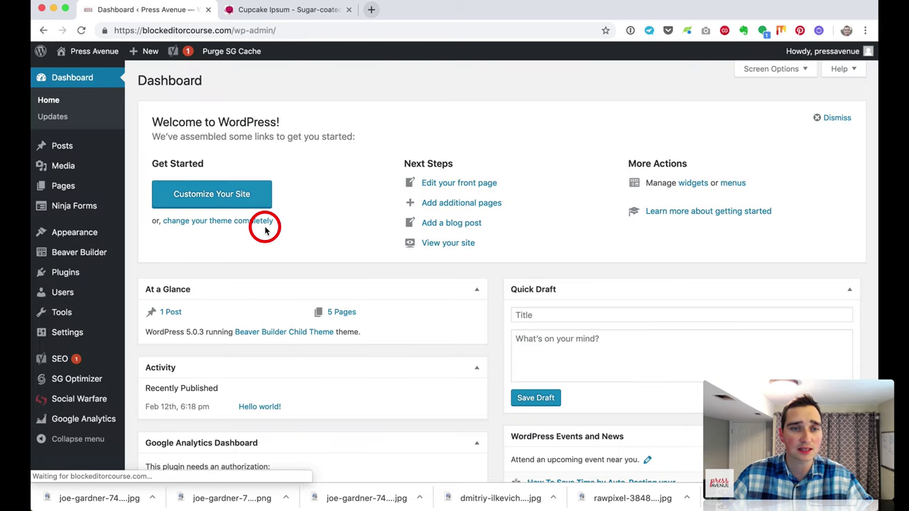
{"action": "mouse_move", "coordinate": [101, 276]}
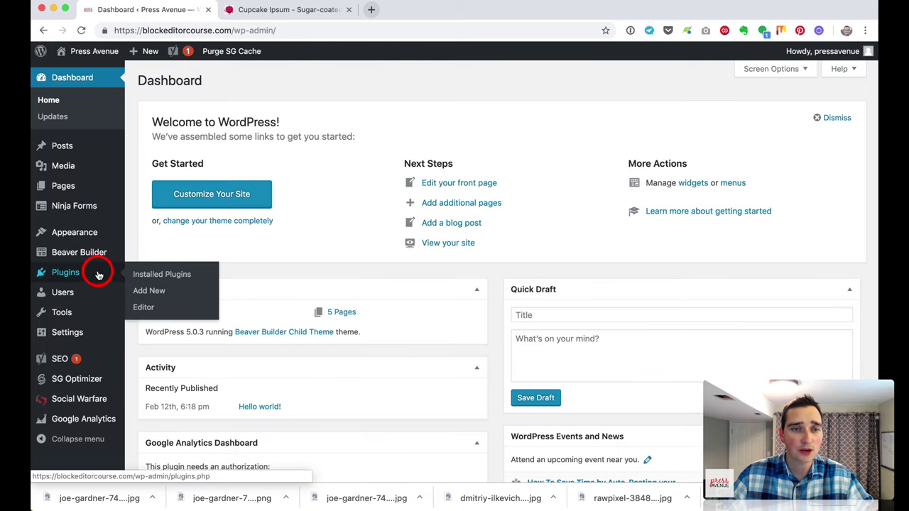
{"action": "left_click", "coordinate": [87, 205]}
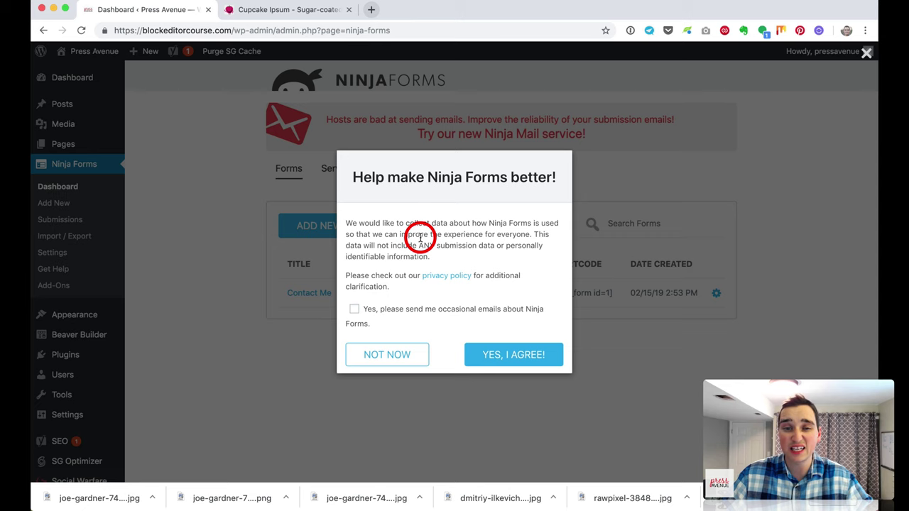
{"action": "left_click", "coordinate": [416, 357]}
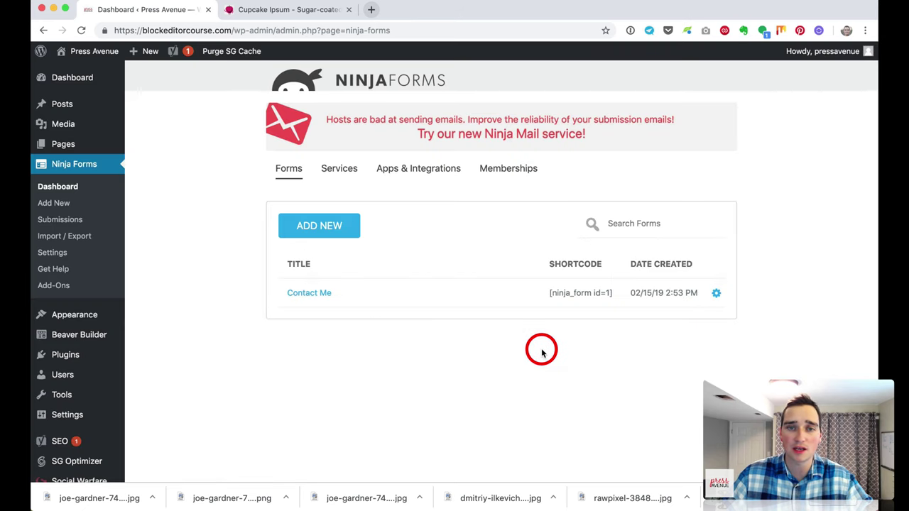
{"action": "scroll", "coordinate": [455, 310], "scroll_direction": "down", "scroll_amount": 2}
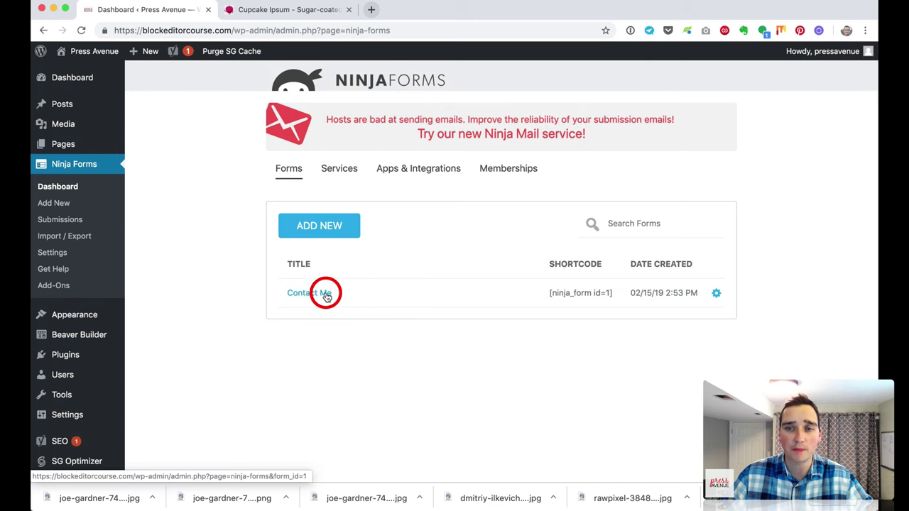
Step: Turn off the Store Submission action on the Contact Me form
{"action": "left_click", "coordinate": [715, 293]}
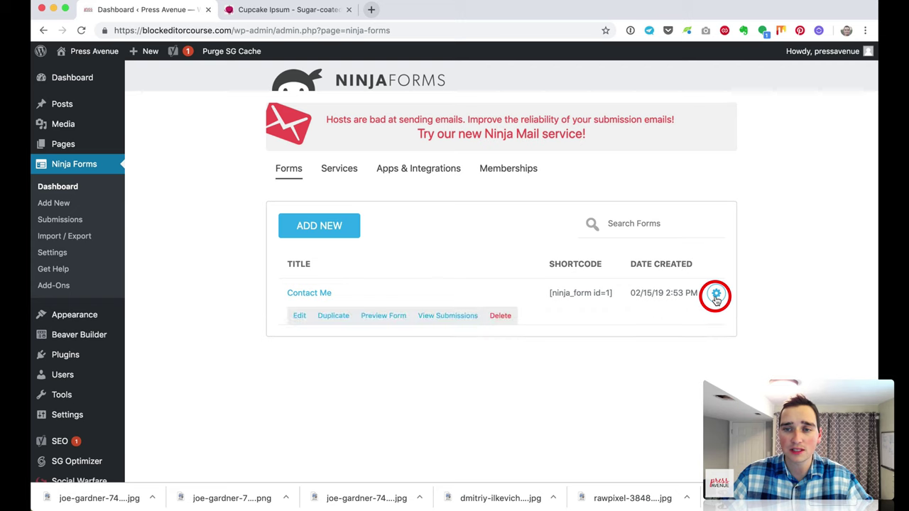
{"action": "left_click", "coordinate": [299, 317]}
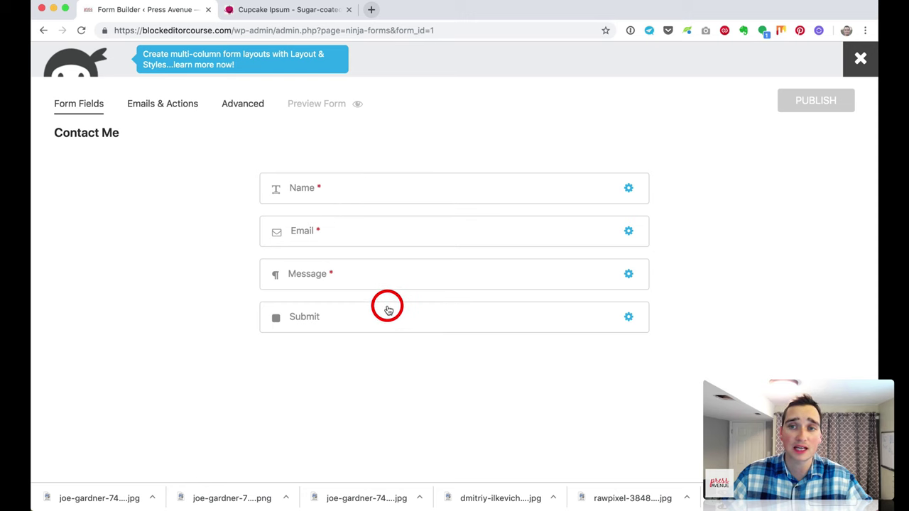
{"action": "left_click", "coordinate": [189, 106]}
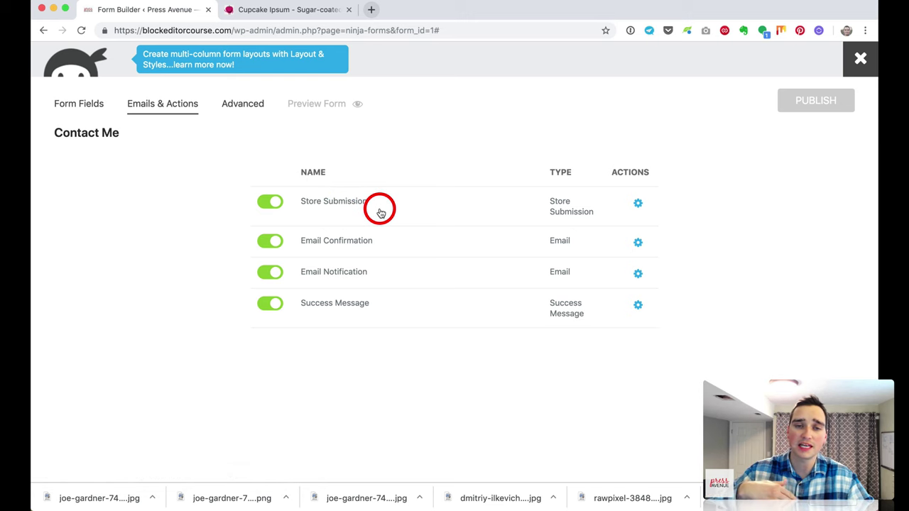
{"action": "left_click", "coordinate": [270, 205]}
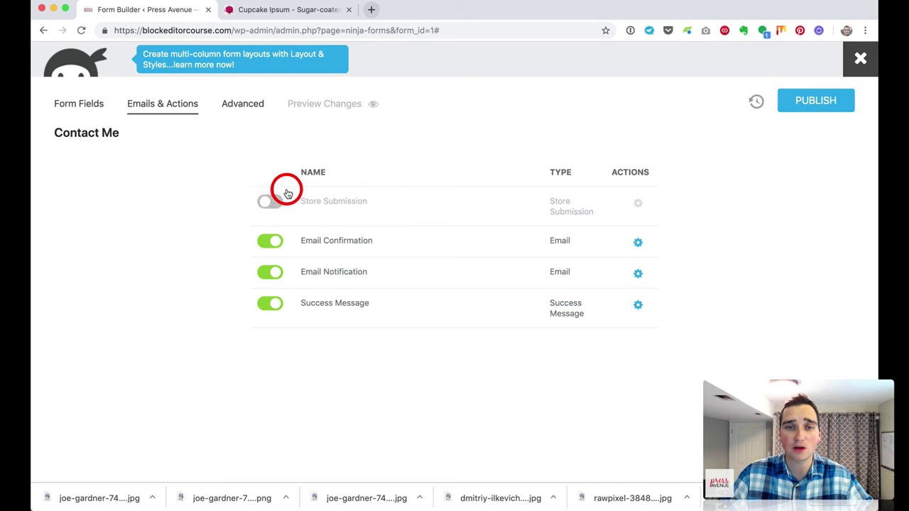
Step: Begin editing the form title in Advanced > Display Settings
{"action": "left_click", "coordinate": [265, 103]}
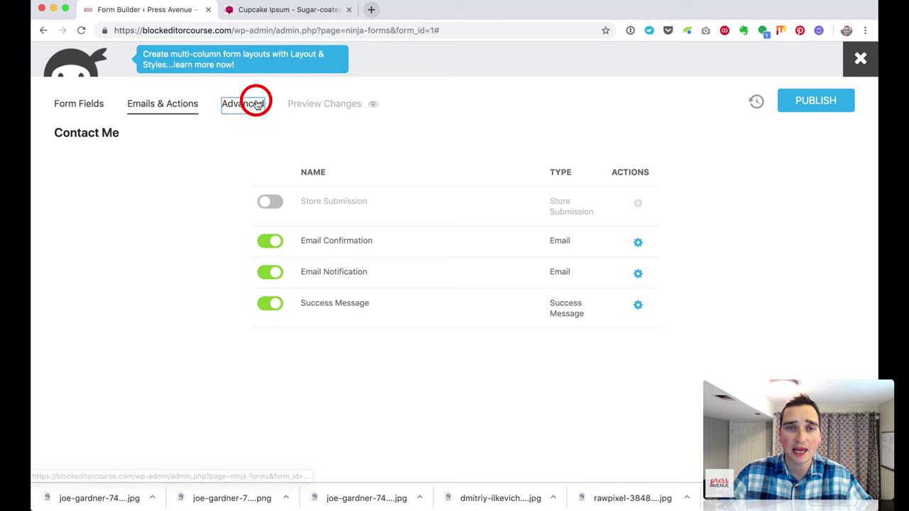
{"action": "left_click", "coordinate": [331, 169]}
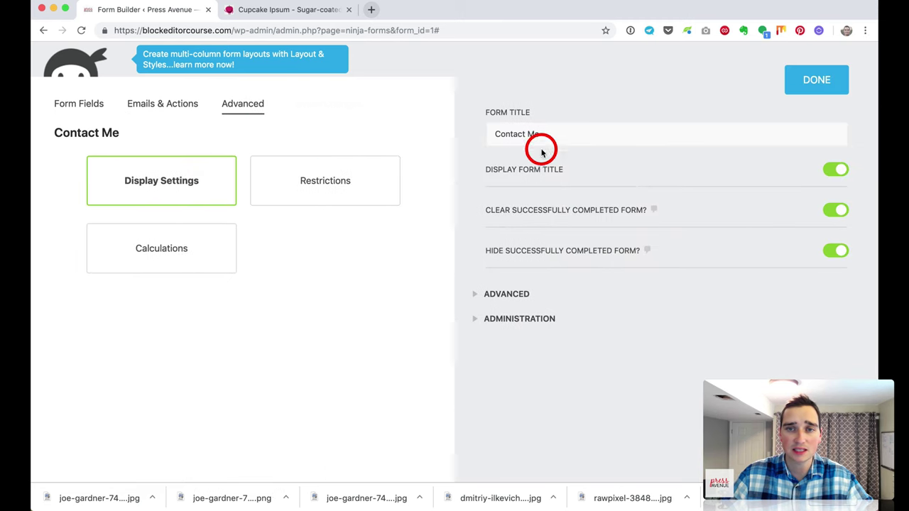
{"action": "left_click", "coordinate": [581, 134]}
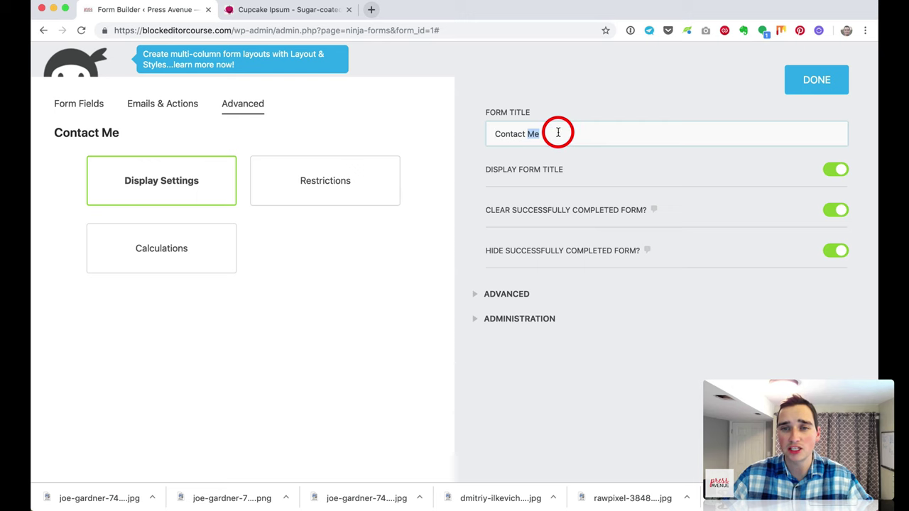
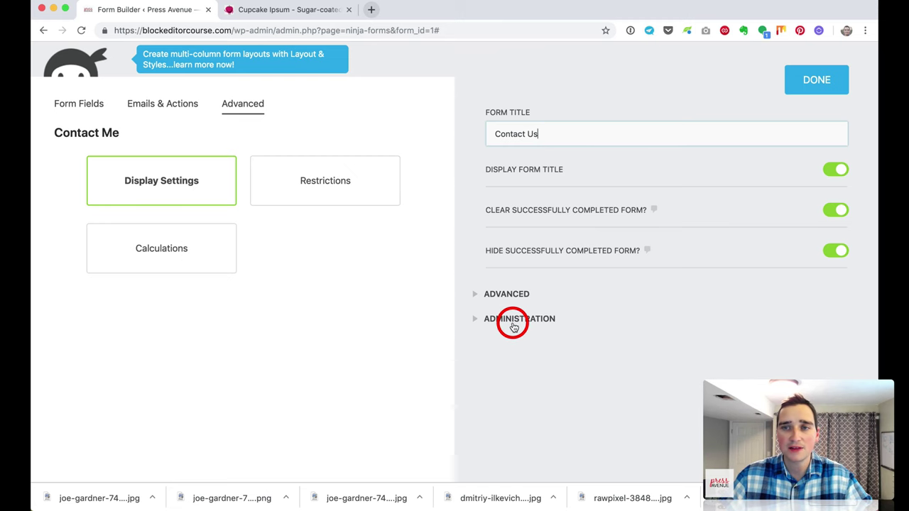
Step: Finish the display settings and preview the Contact Us form, trying its Name and Email fields
{"action": "left_click", "coordinate": [840, 81]}
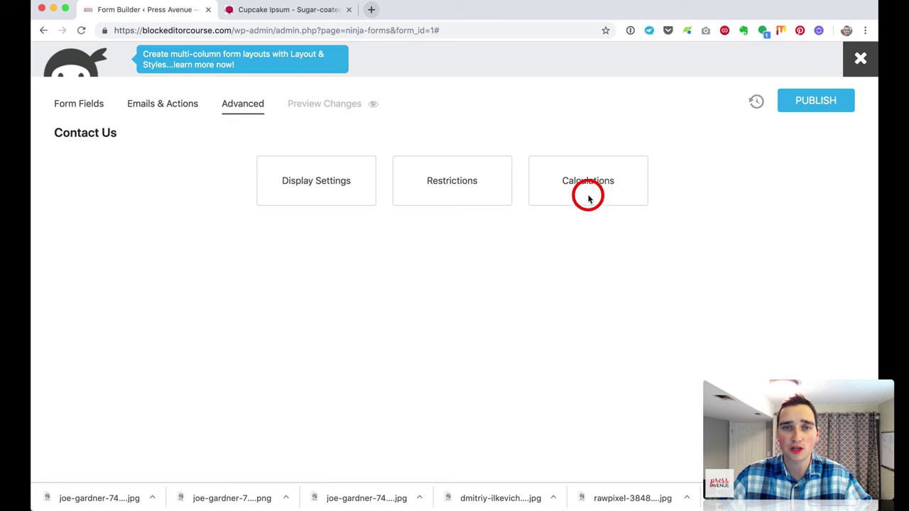
{"action": "left_click", "coordinate": [327, 106]}
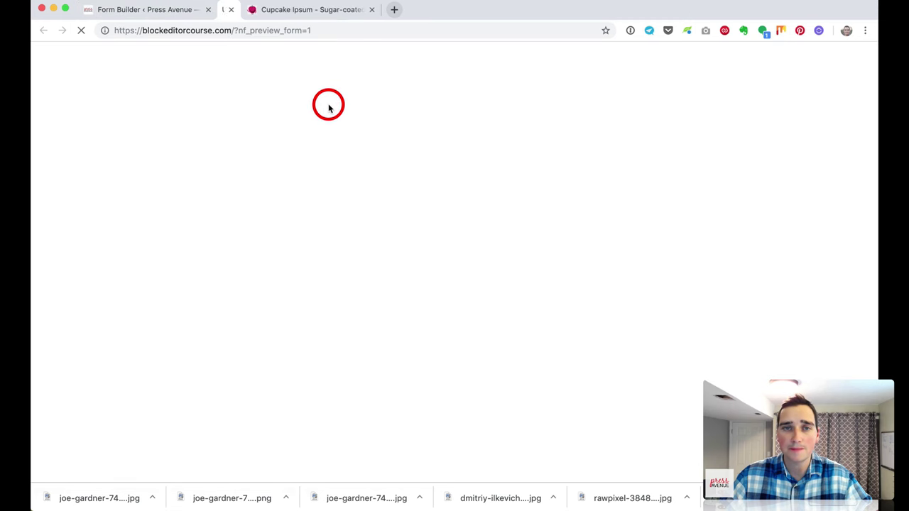
{"action": "left_click", "coordinate": [135, 247]}
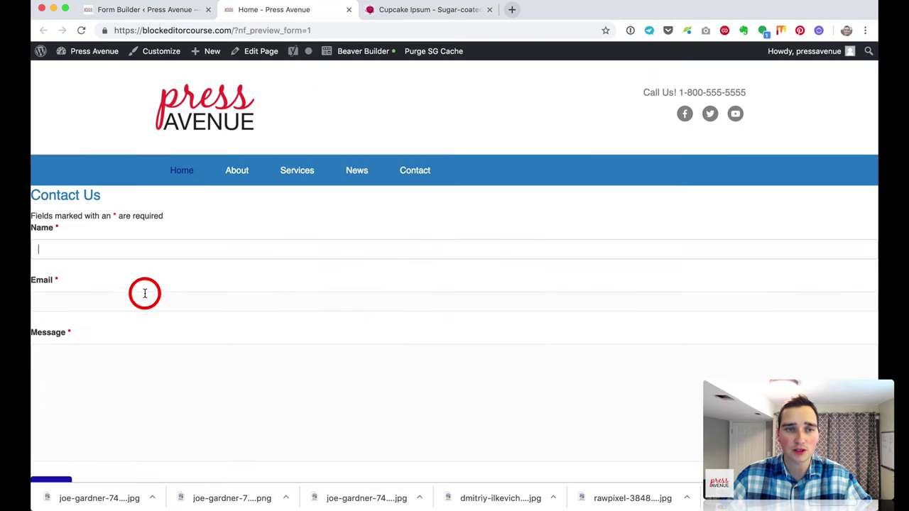
{"action": "left_click", "coordinate": [144, 294]}
Step: Publish the Contact Us form and exit the builder to the forms dashboard
{"action": "left_click", "coordinate": [347, 9]}
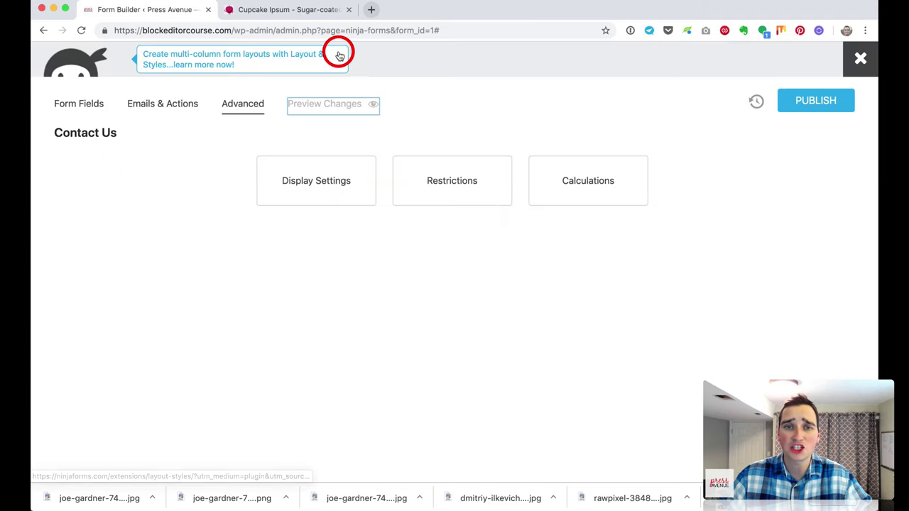
{"action": "left_click", "coordinate": [822, 97]}
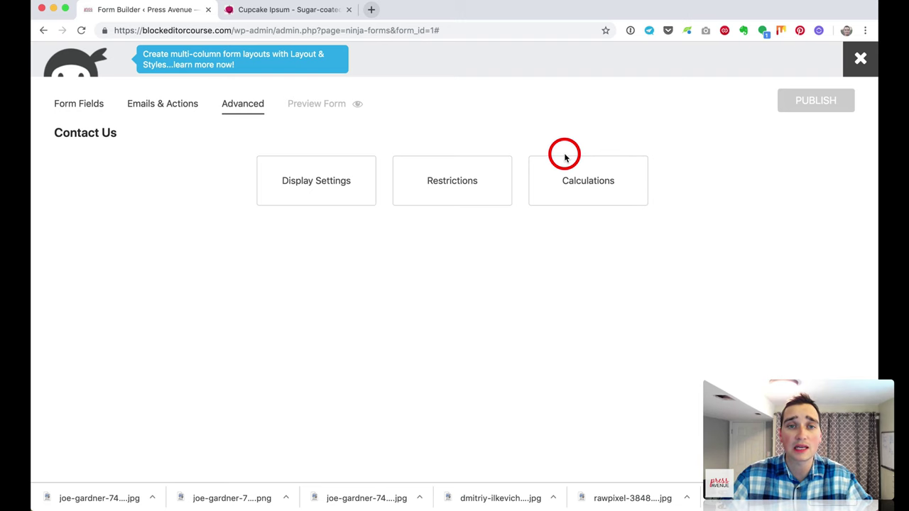
{"action": "left_click", "coordinate": [859, 58]}
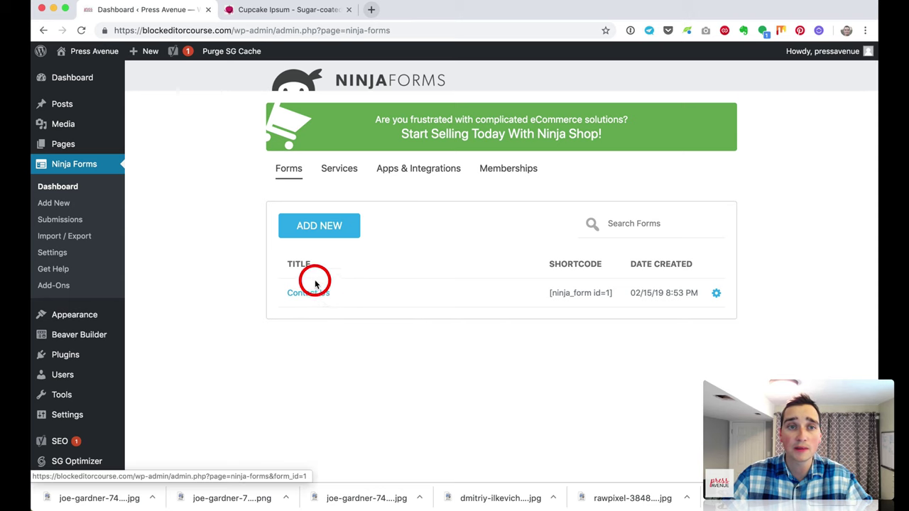
Step: Create a new page titled 'Contact Us' and launch it in Beaver Builder
{"action": "left_click", "coordinate": [103, 149]}
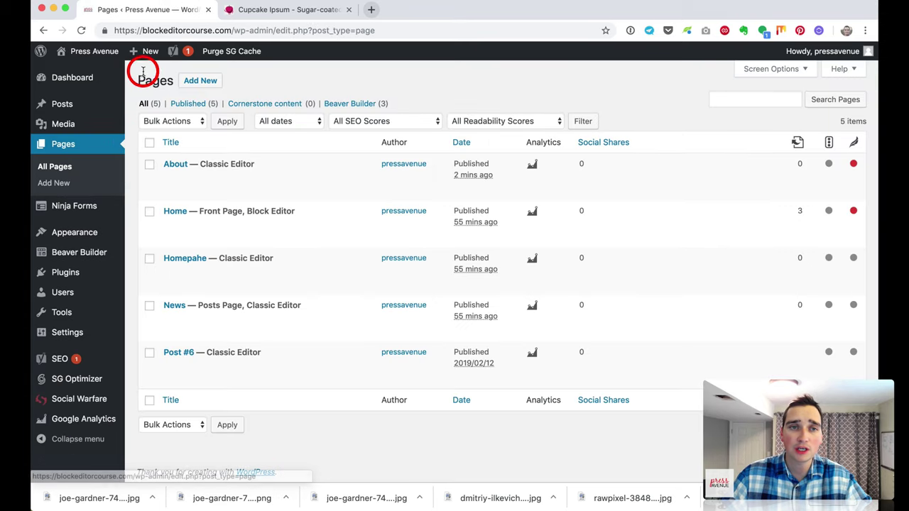
{"action": "mouse_move", "coordinate": [146, 53]}
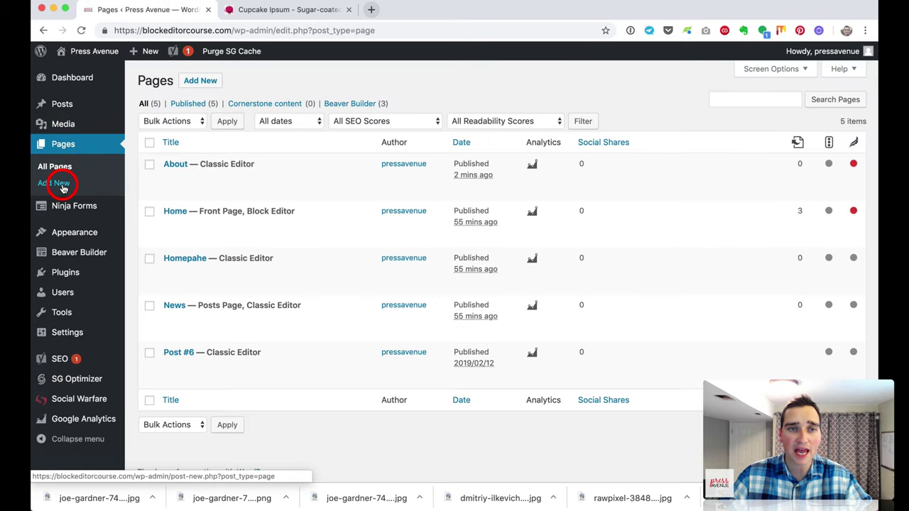
{"action": "left_click", "coordinate": [200, 80]}
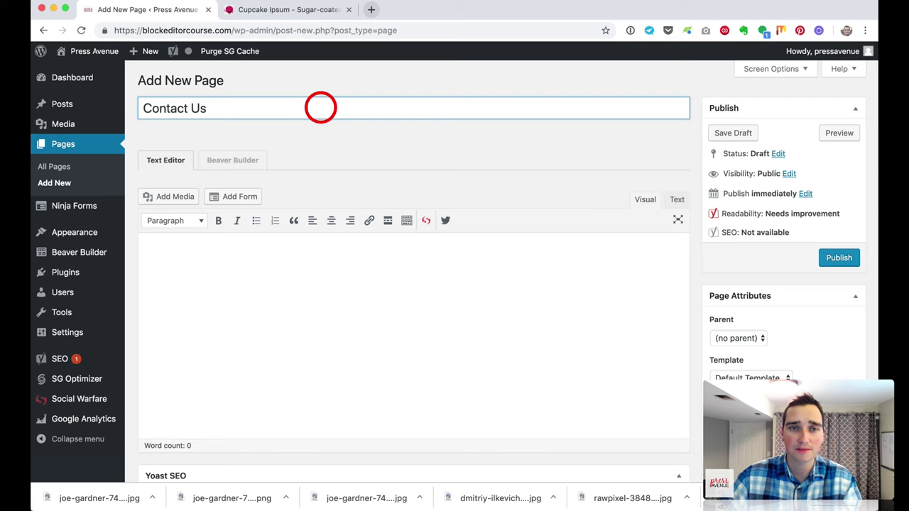
{"action": "type", "text": "Contact Us"}
{"action": "left_click", "coordinate": [245, 160]}
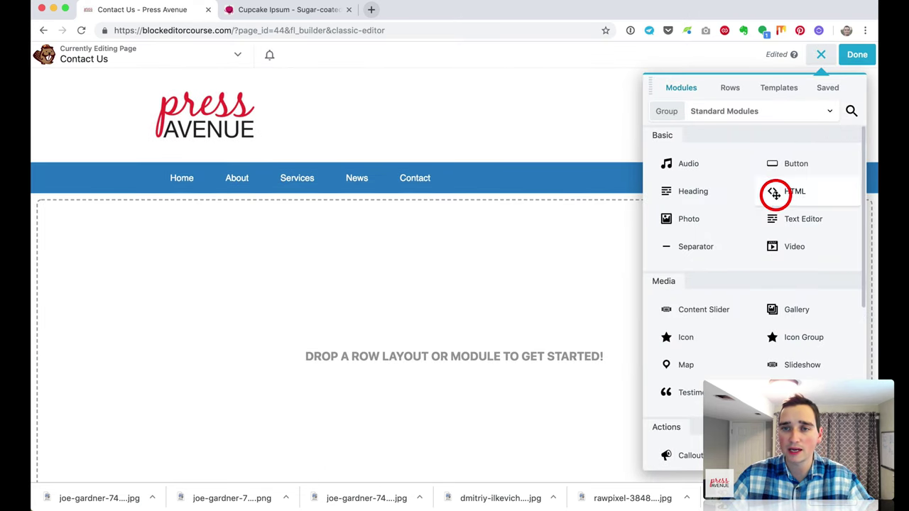
Step: Add an h1 Heading module reading 'Contact Us'
{"action": "left_click_drag", "start_coordinate": [695, 186], "coordinate": [528, 231]}
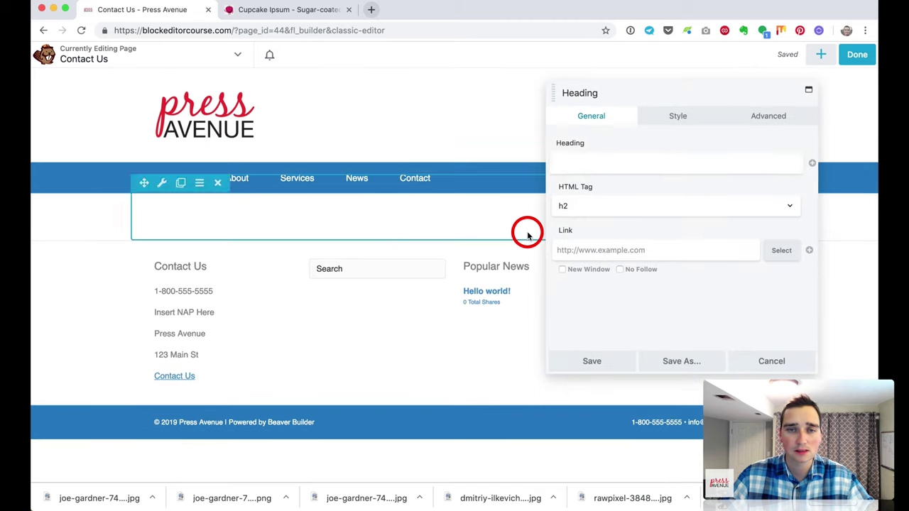
{"action": "type", "text": "Contact"}
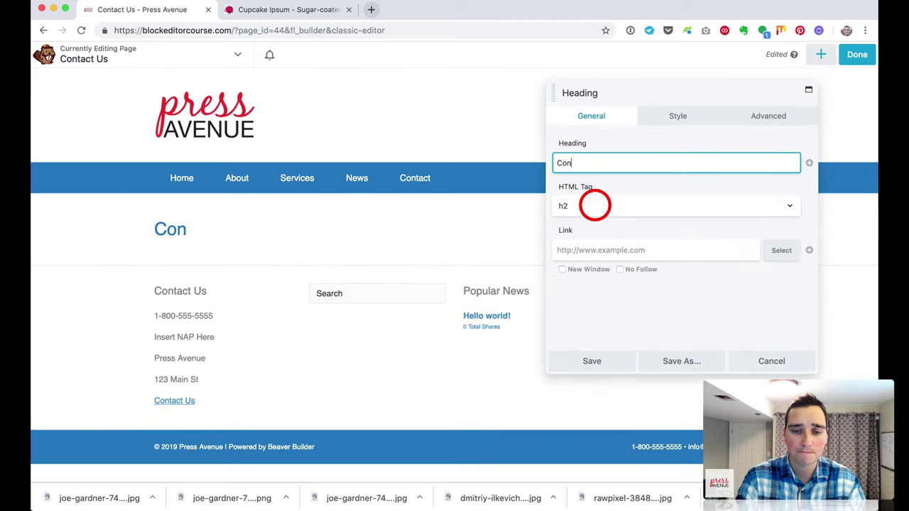
{"action": "left_click", "coordinate": [577, 204]}
{"action": "left_click", "coordinate": [575, 192]}
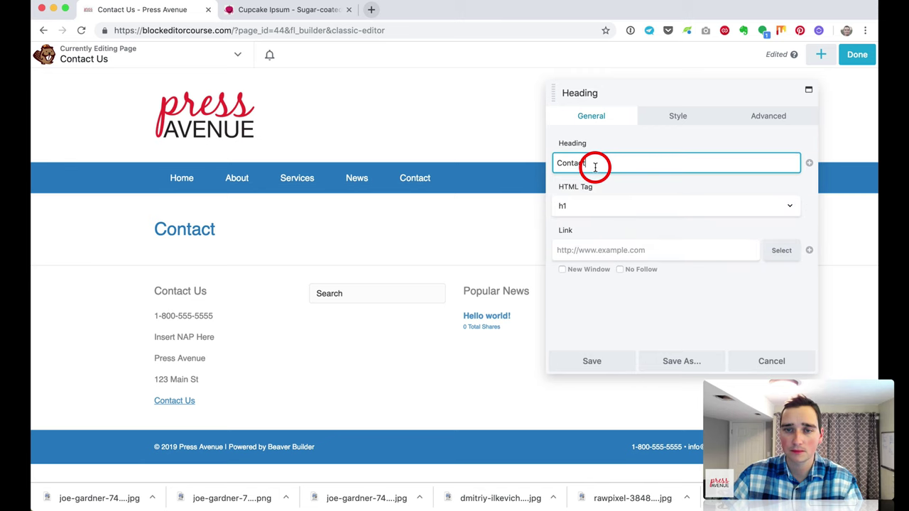
{"action": "type", "text": "tact Us"}
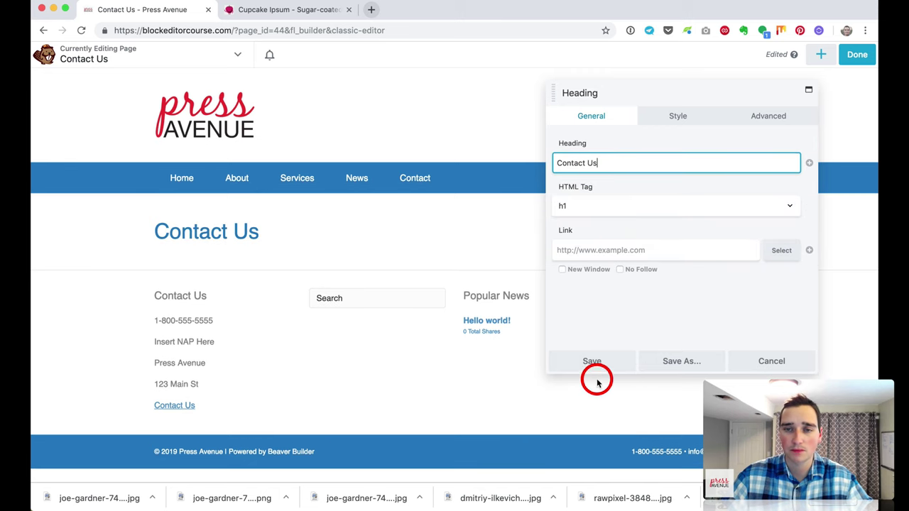
{"action": "left_click", "coordinate": [594, 362]}
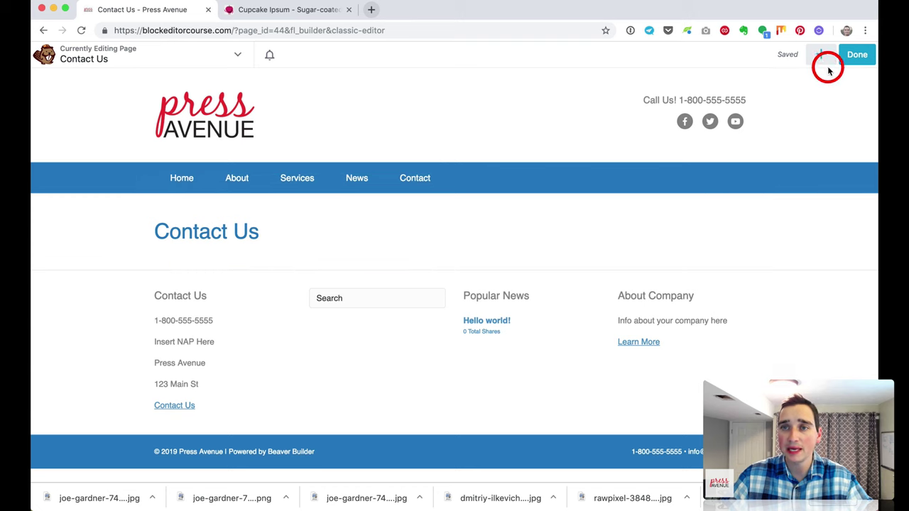
Step: Add a text block below it listing NAP Here, Press Avenue, a phone number and an email
{"action": "left_click", "coordinate": [821, 54]}
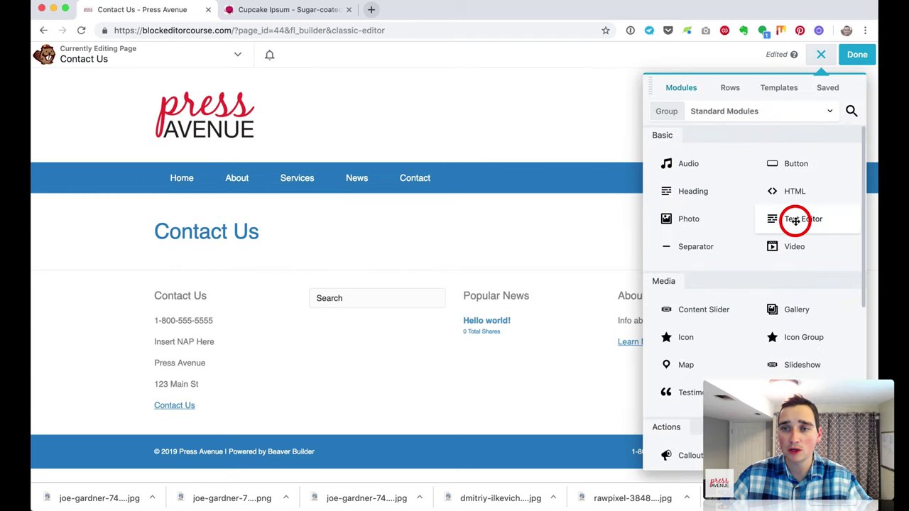
{"action": "left_click_drag", "start_coordinate": [795, 220], "coordinate": [508, 288]}
{"action": "type", "text": "NAP "}
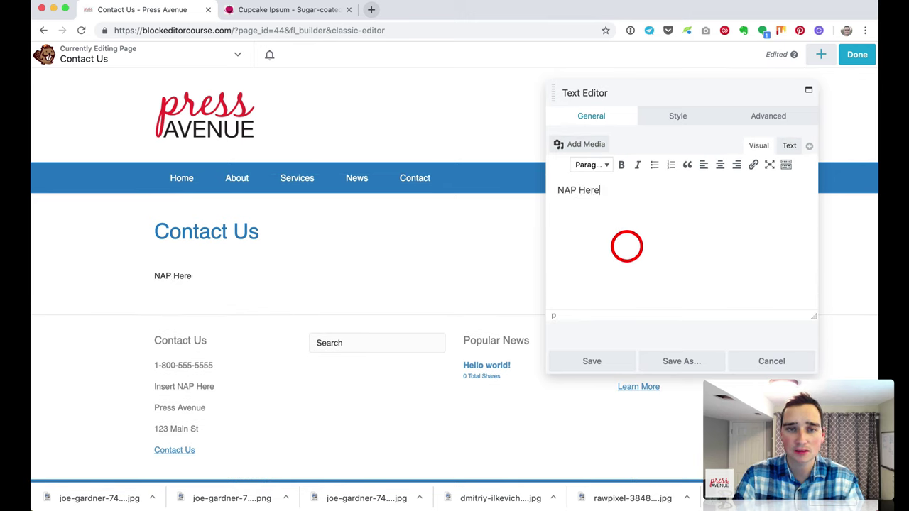
{"action": "type", "text": "Here"}
{"action": "key", "text": "Return"}
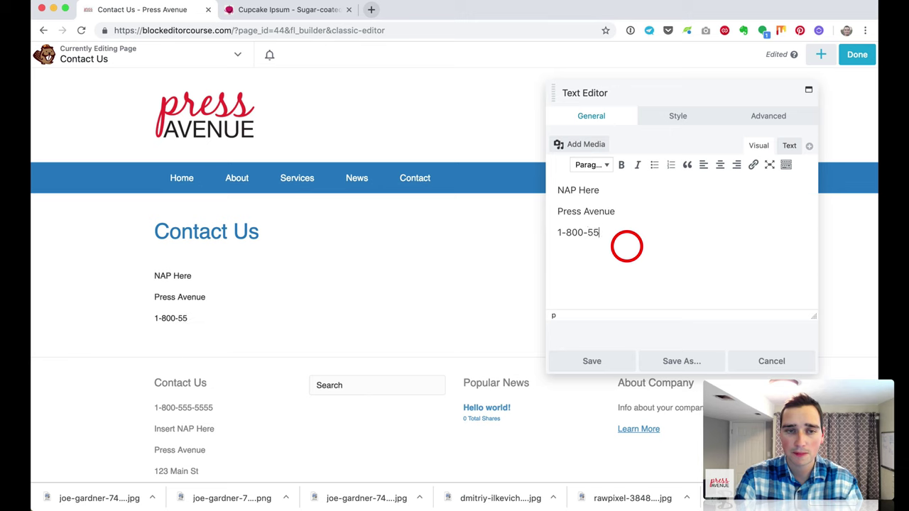
{"action": "key", "text": "Return"}
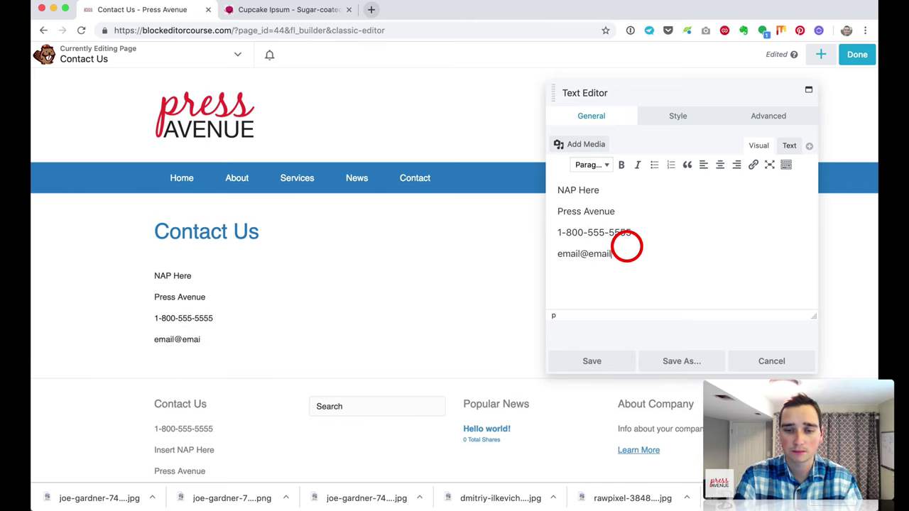
{"action": "left_click", "coordinate": [609, 364]}
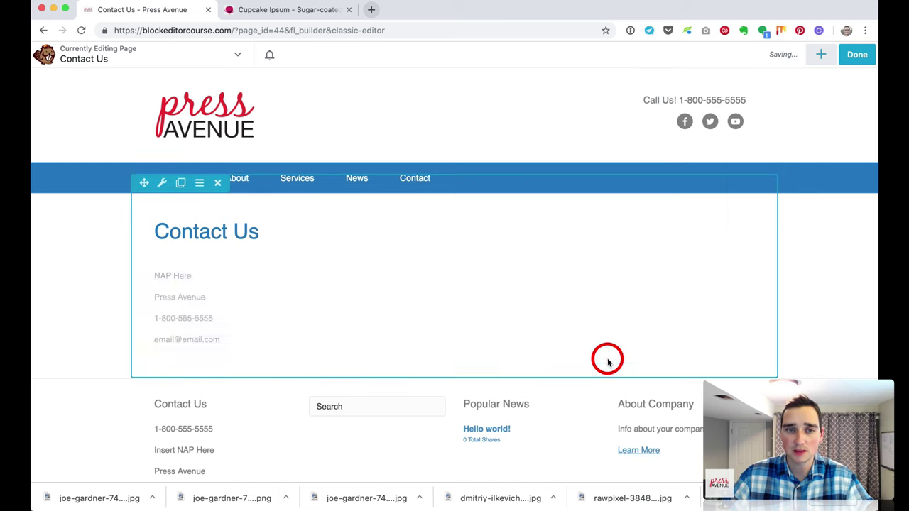
{"action": "left_click", "coordinate": [820, 54]}
Step: Add a two-column row, move the NAP text left, and place an Icon Group on the right
{"action": "left_click", "coordinate": [732, 87]}
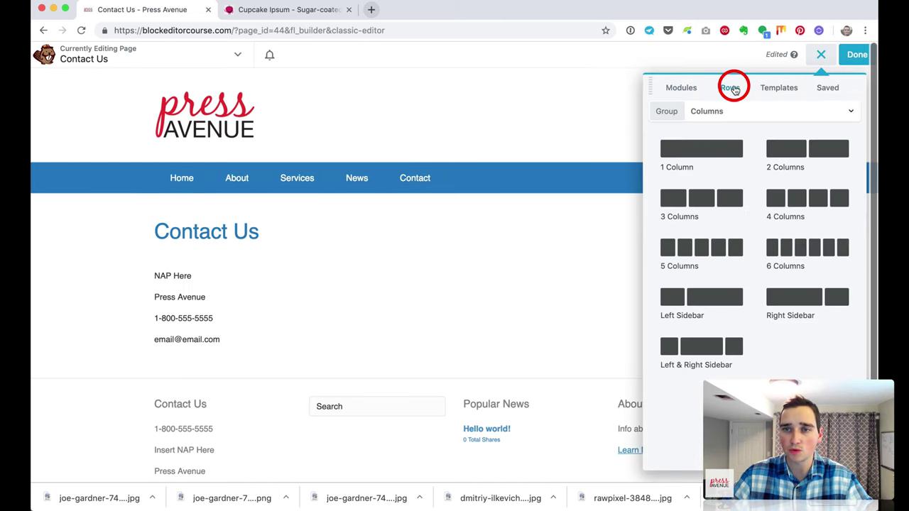
{"action": "left_click_drag", "start_coordinate": [776, 142], "coordinate": [491, 289]}
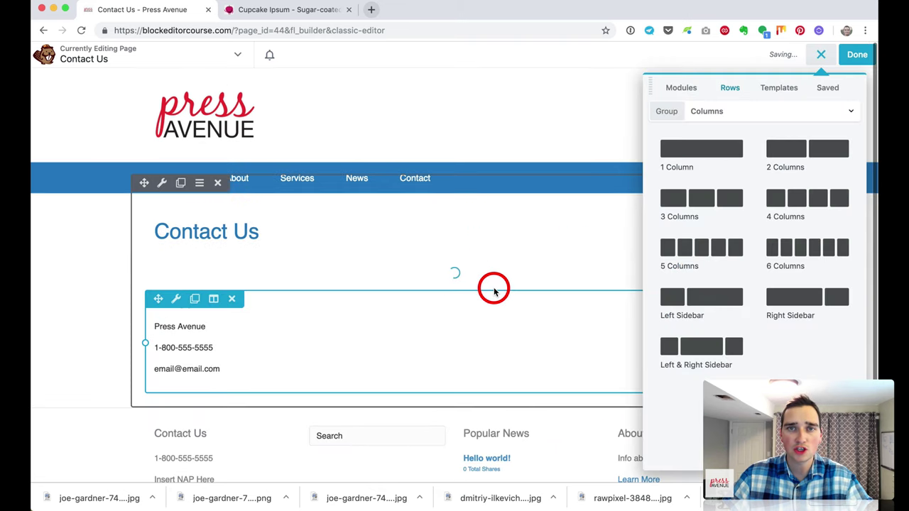
{"action": "left_click_drag", "start_coordinate": [151, 362], "coordinate": [191, 294]}
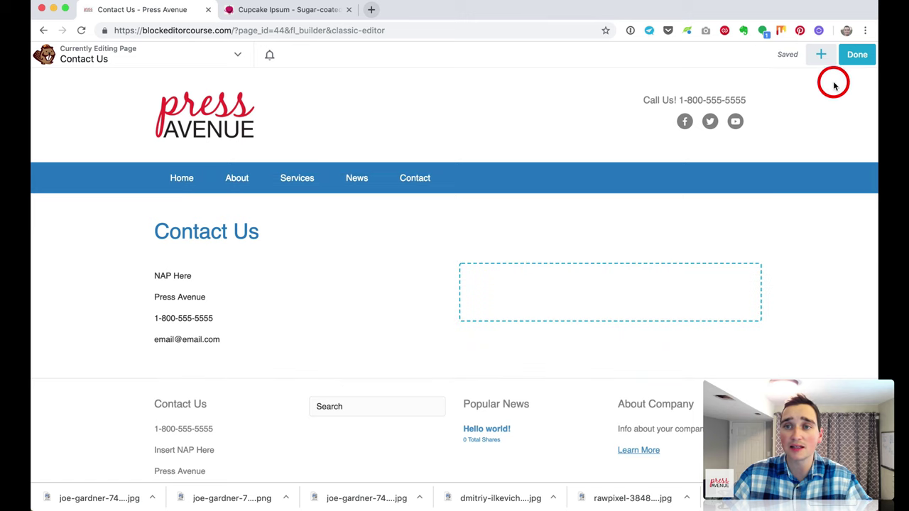
{"action": "left_click", "coordinate": [821, 55]}
{"action": "left_click", "coordinate": [684, 86]}
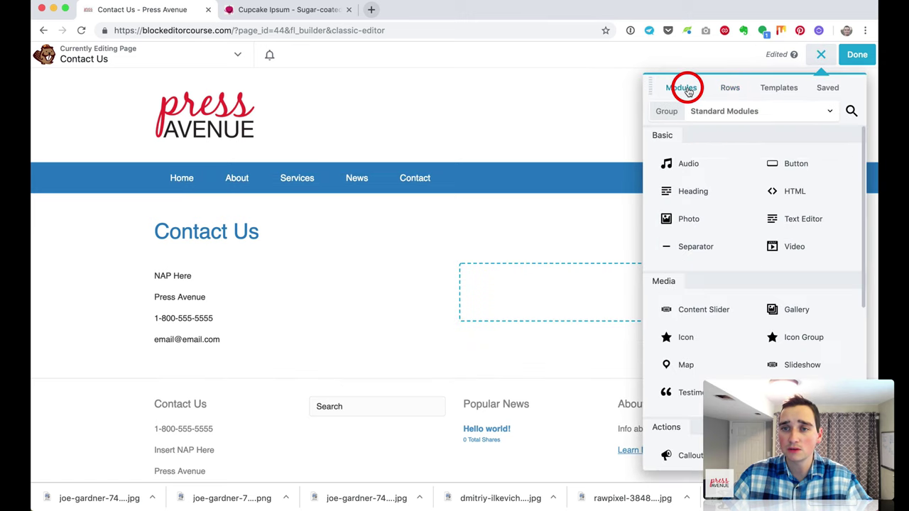
{"action": "scroll", "coordinate": [822, 256], "scroll_direction": "down", "scroll_amount": 5}
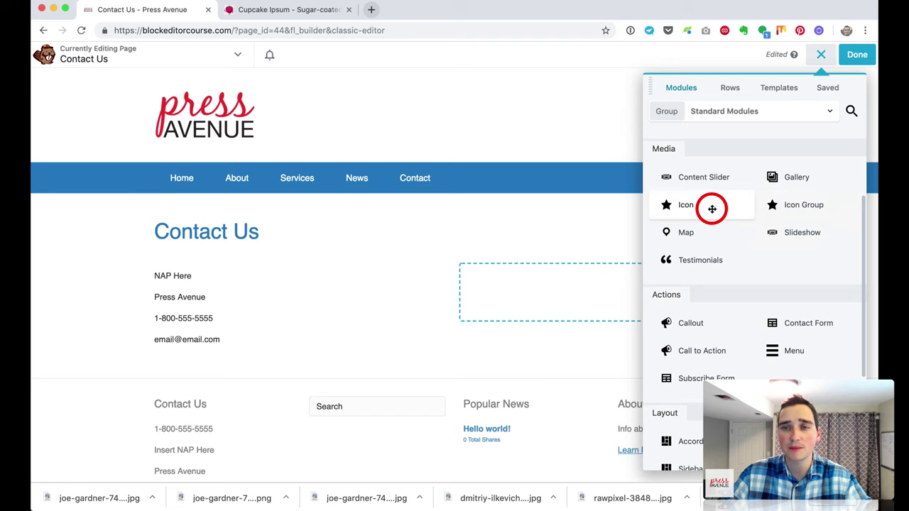
{"action": "left_click_drag", "start_coordinate": [791, 204], "coordinate": [661, 338]}
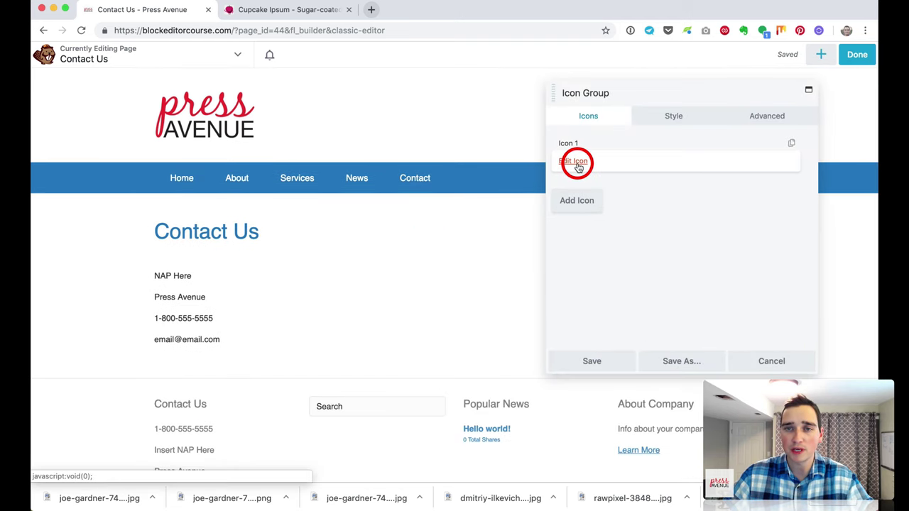
Step: Set the icon group's first icon to Facebook
{"action": "left_click", "coordinate": [577, 161]}
{"action": "left_click", "coordinate": [589, 162]}
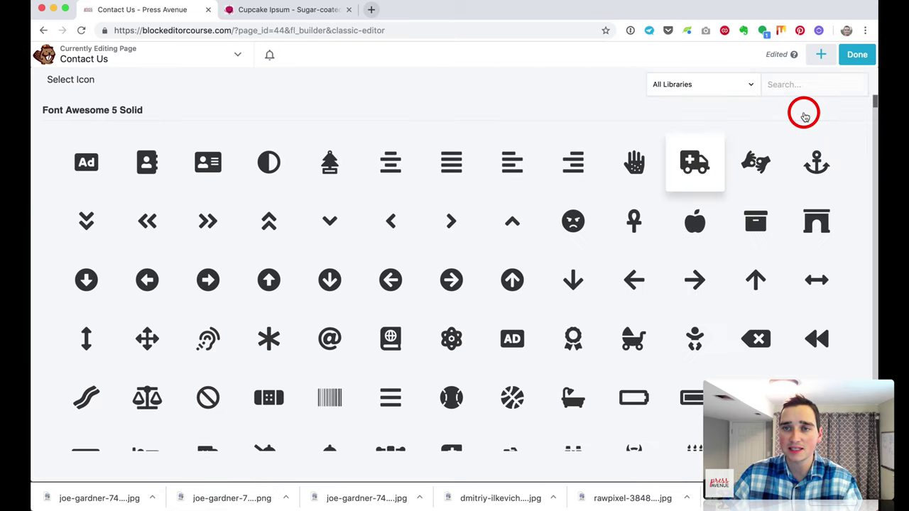
{"action": "left_click", "coordinate": [795, 90]}
{"action": "type", "text": "d"}
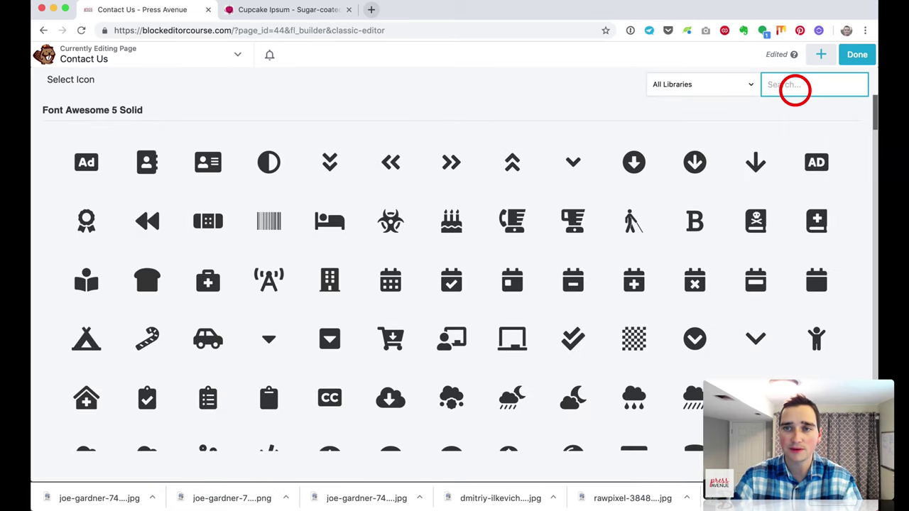
{"action": "type", "text": "face"}
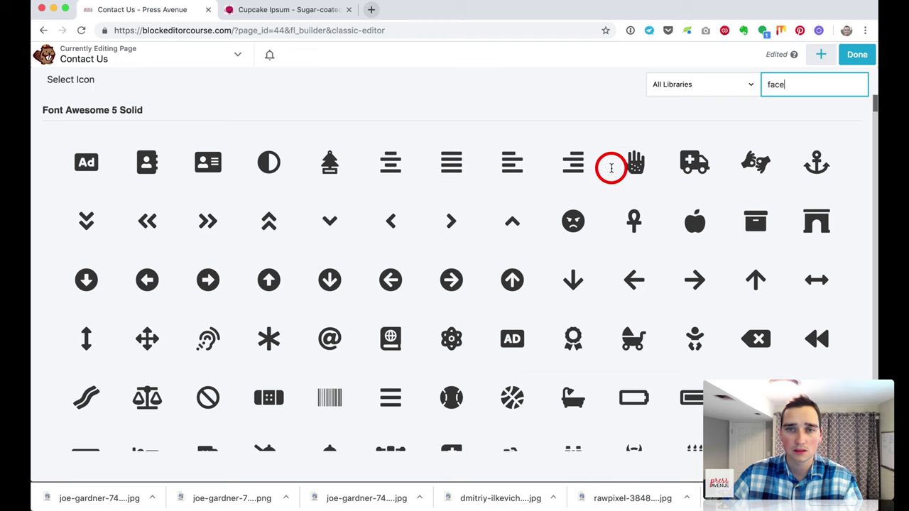
{"action": "left_click", "coordinate": [364, 229]}
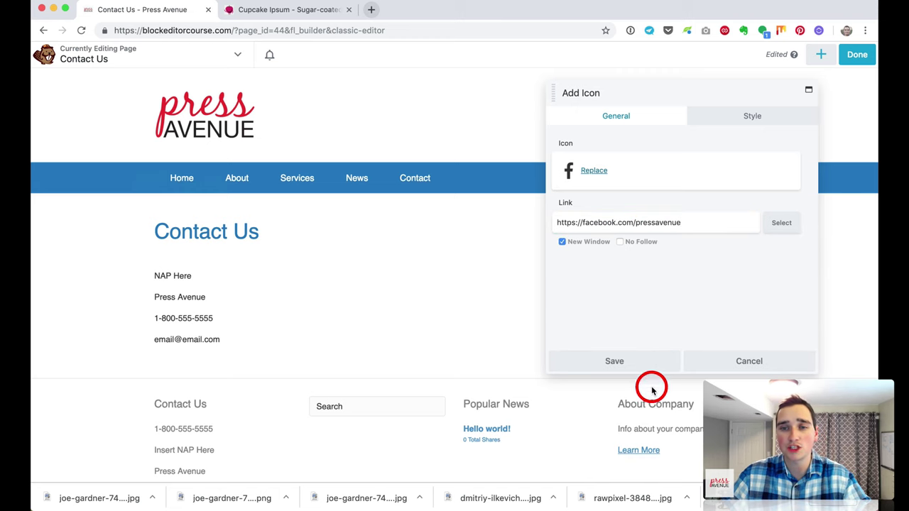
{"action": "left_click", "coordinate": [634, 367]}
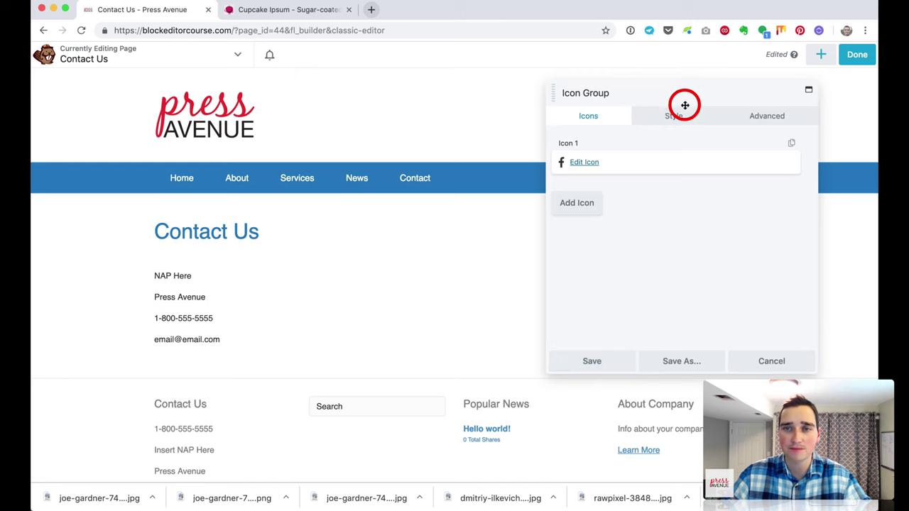
Step: Duplicate the icon into four copies and change the second one to Twitter
{"action": "left_click_drag", "start_coordinate": [681, 102], "coordinate": [291, 123]}
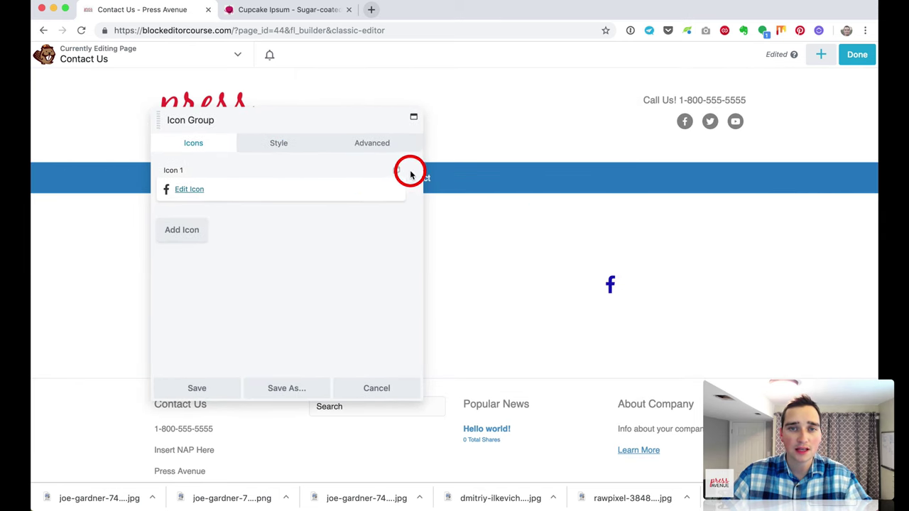
{"action": "left_click", "coordinate": [396, 171]}
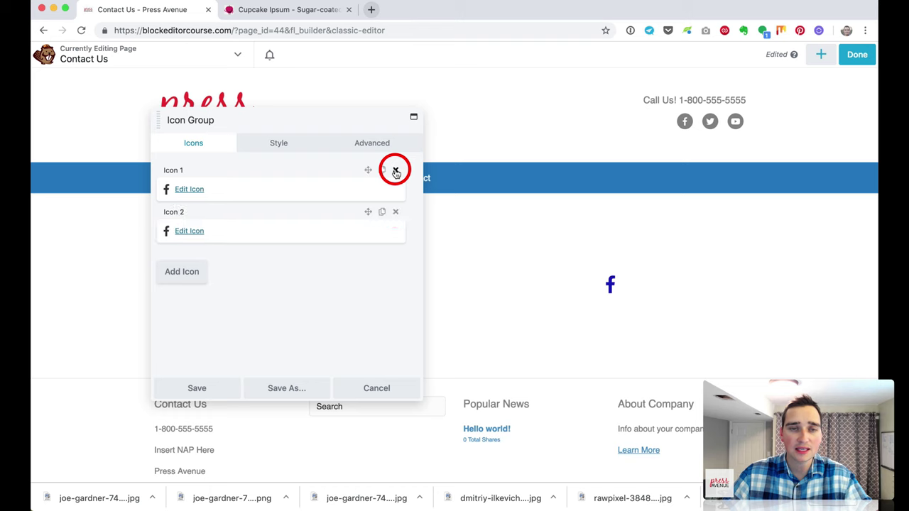
{"action": "left_click", "coordinate": [383, 211]}
{"action": "left_click", "coordinate": [382, 211]}
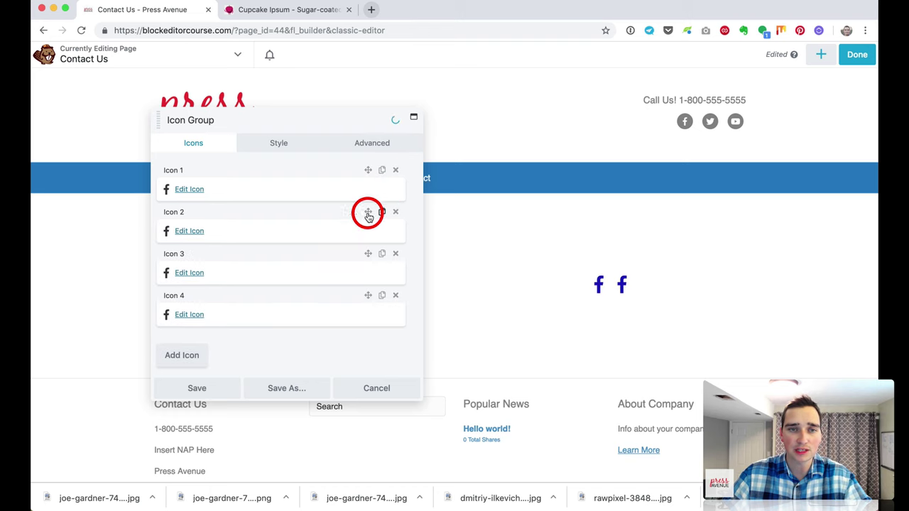
{"action": "left_click", "coordinate": [193, 232]}
{"action": "left_click", "coordinate": [200, 197]}
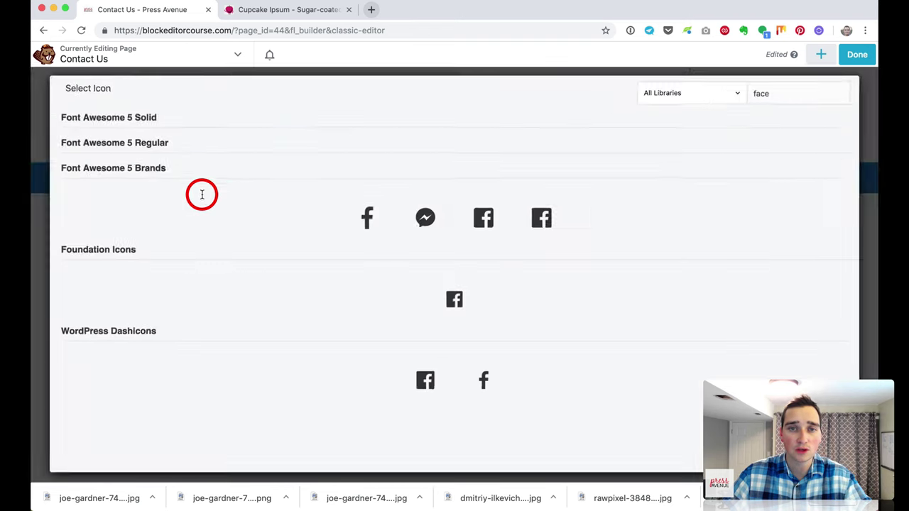
{"action": "left_click", "coordinate": [786, 85]}
{"action": "type", "text": "t"}
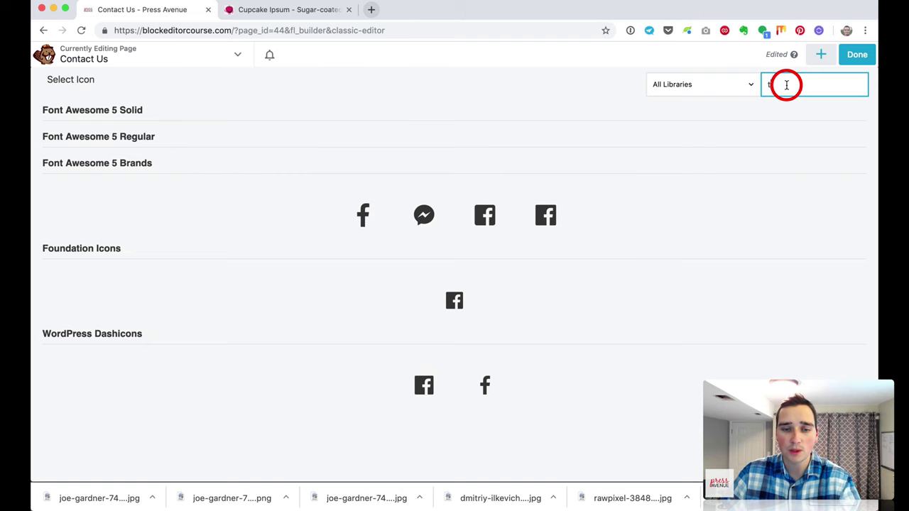
{"action": "type", "text": "wi"}
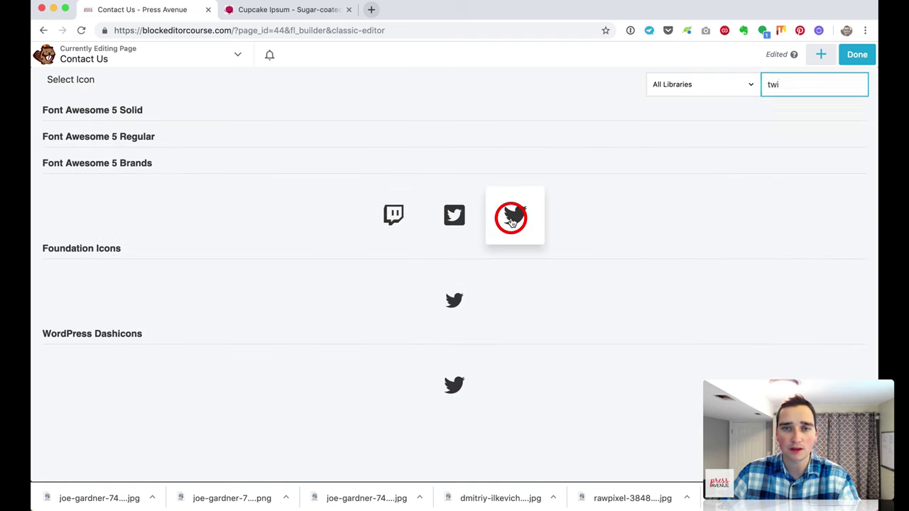
{"action": "left_click", "coordinate": [511, 220]}
{"action": "left_click", "coordinate": [234, 387]}
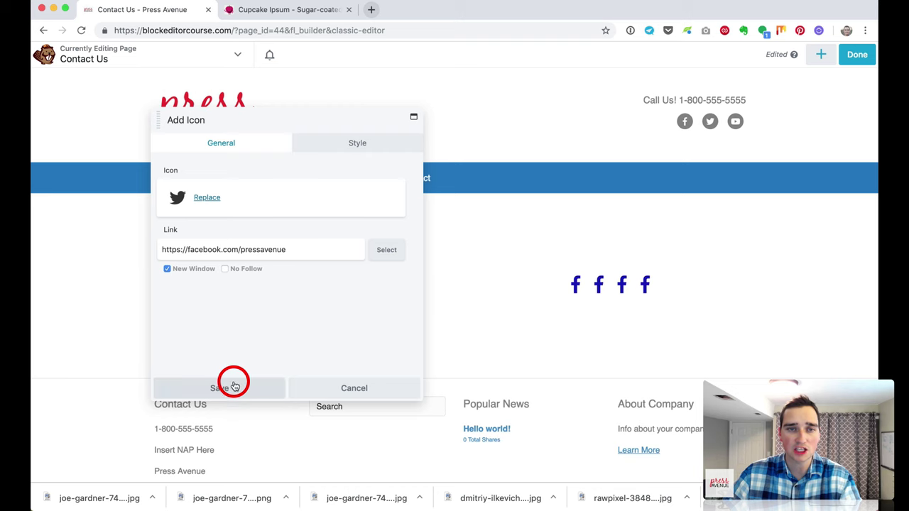
Step: Change the third and fourth icons to Instagram and YouTube
{"action": "left_click", "coordinate": [197, 272]}
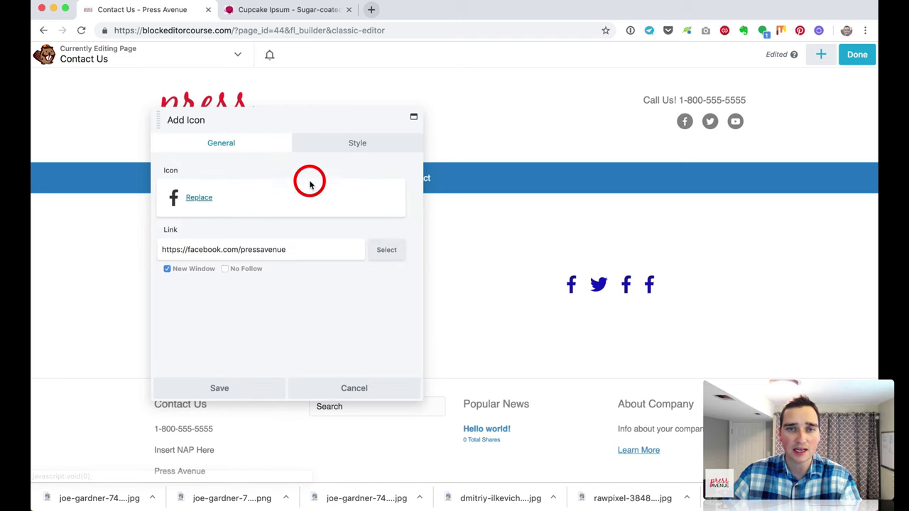
{"action": "left_click", "coordinate": [199, 198]}
{"action": "double_click", "coordinate": [796, 81]}
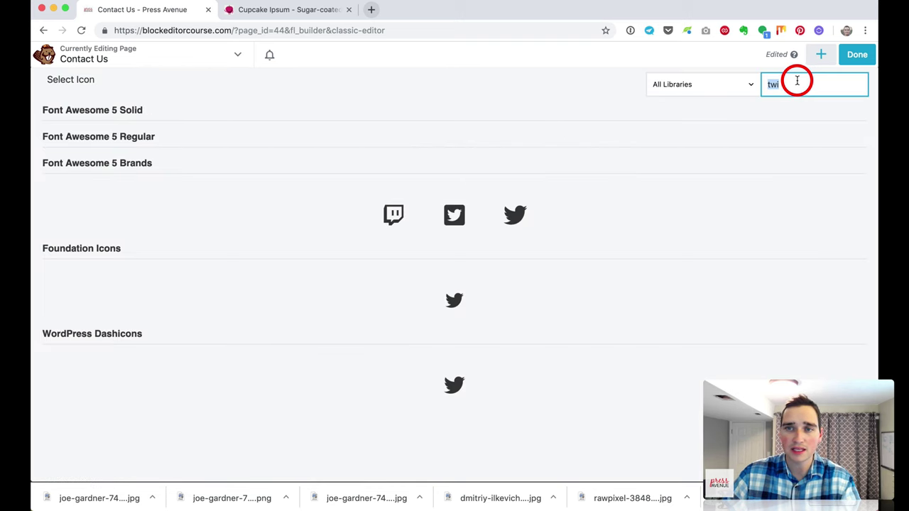
{"action": "type", "text": "inst"}
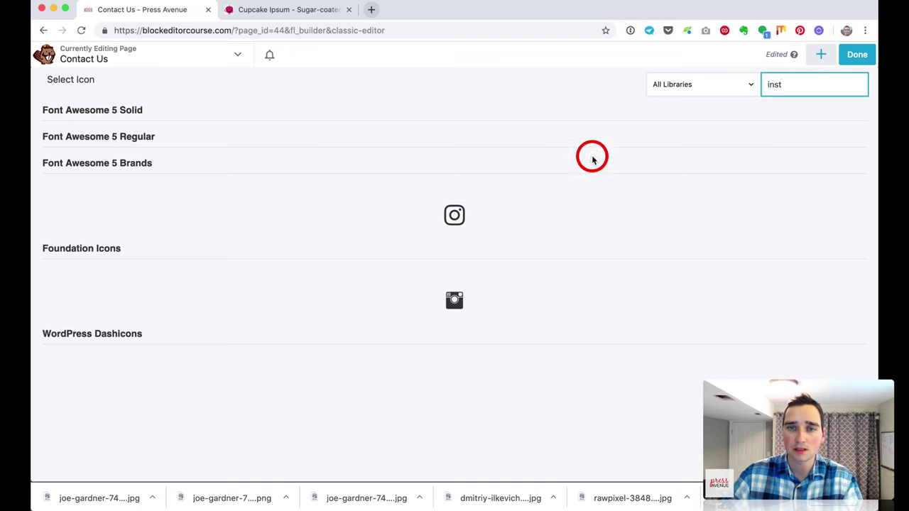
{"action": "left_click", "coordinate": [447, 216]}
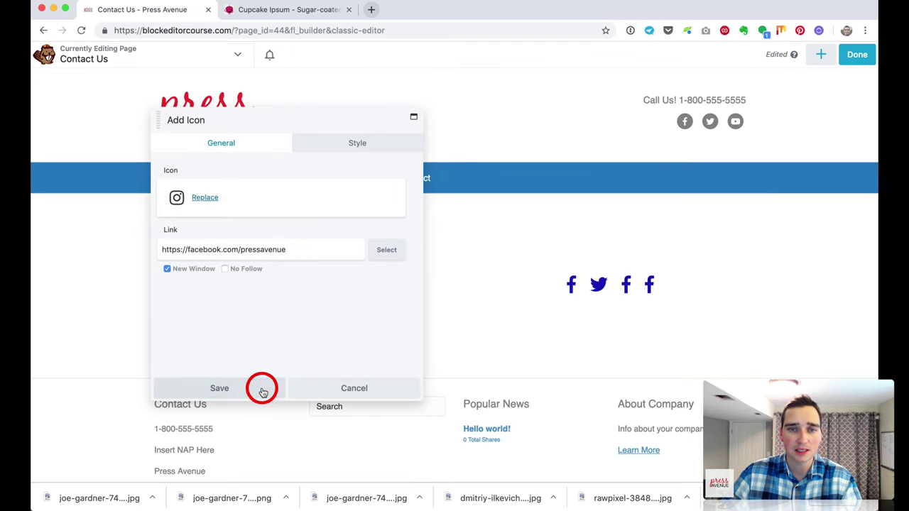
{"action": "left_click", "coordinate": [262, 392]}
{"action": "left_click", "coordinate": [196, 316]}
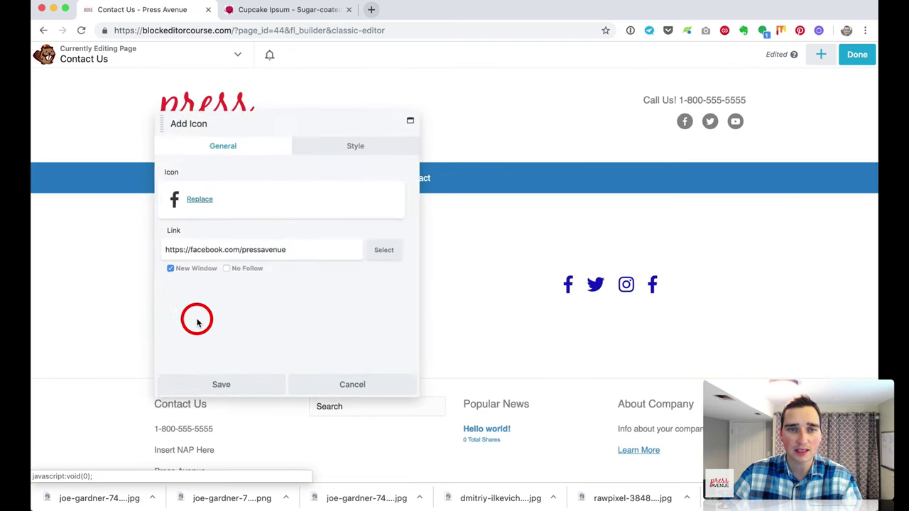
{"action": "left_click", "coordinate": [195, 200]}
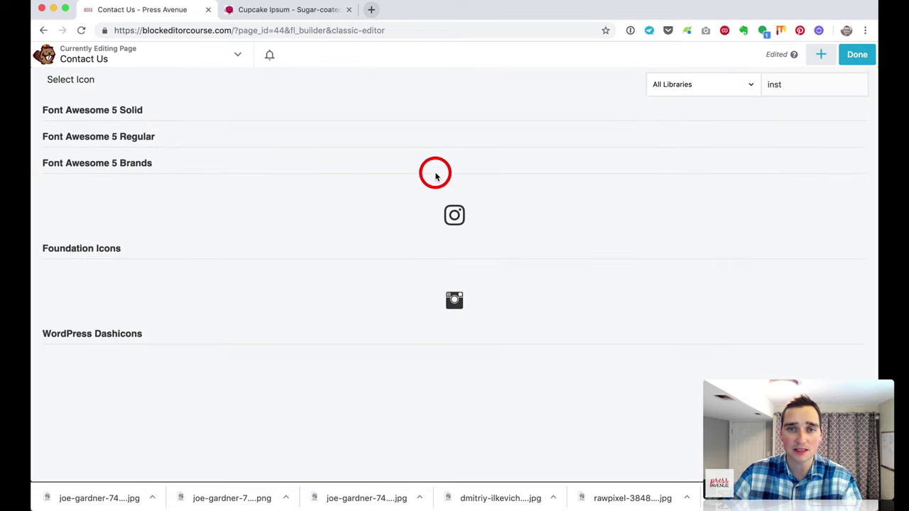
{"action": "double_click", "coordinate": [794, 83]}
{"action": "type", "text": "you"}
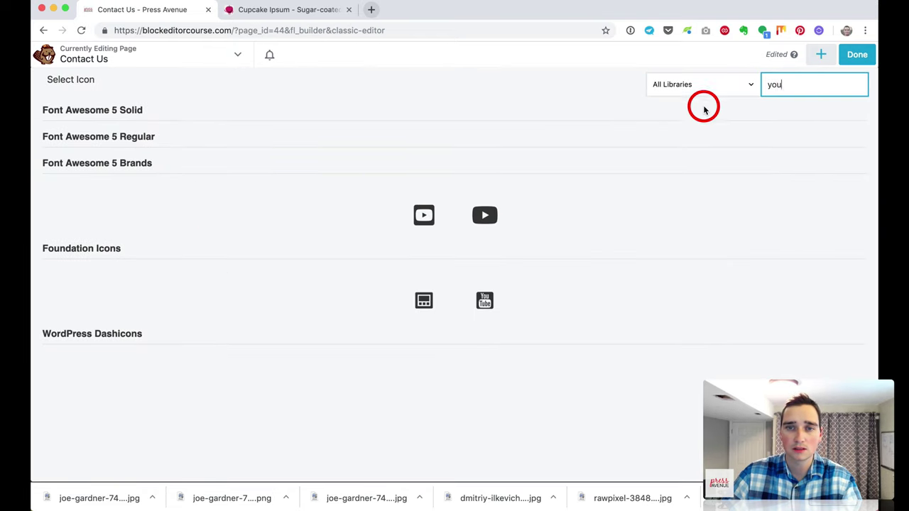
{"action": "left_click", "coordinate": [491, 217]}
{"action": "left_click", "coordinate": [238, 389]}
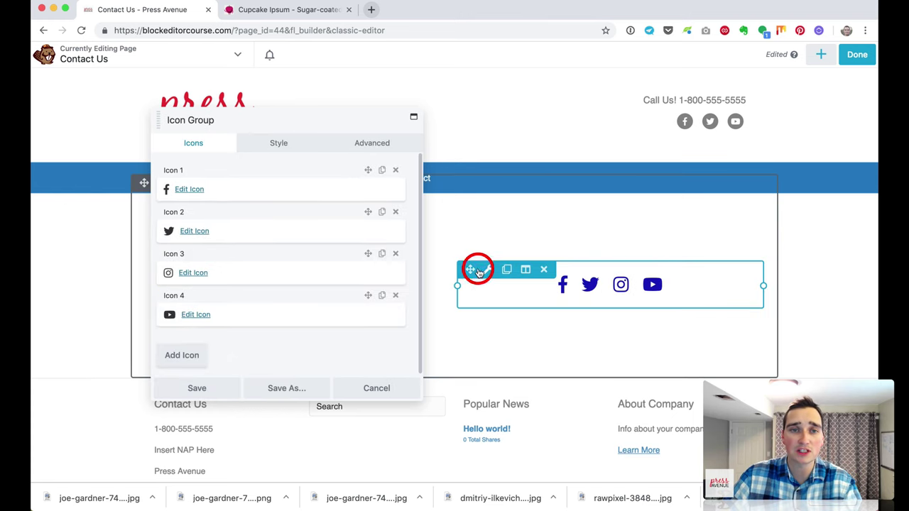
Step: Review the Facebook icon's settings and colour options, then save it
{"action": "left_click", "coordinate": [191, 189]}
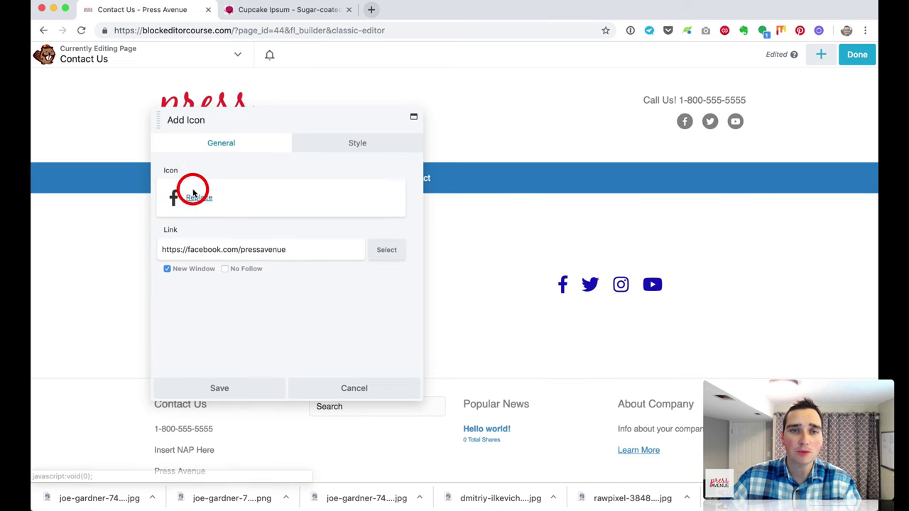
{"action": "left_click", "coordinate": [361, 145]}
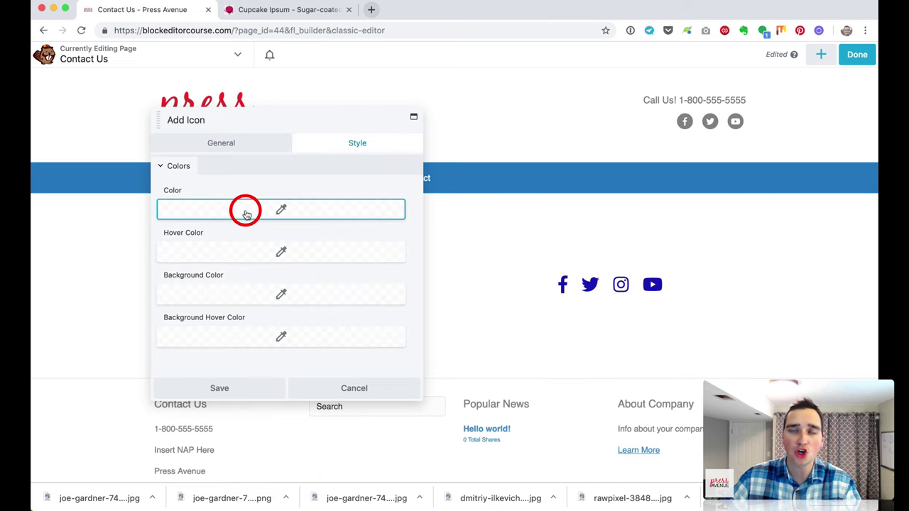
{"action": "left_click", "coordinate": [249, 148]}
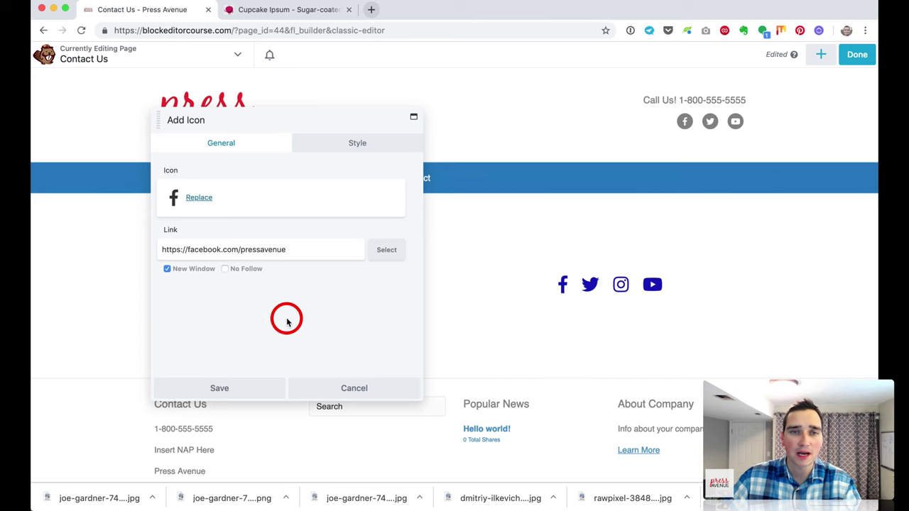
{"action": "left_click", "coordinate": [265, 387]}
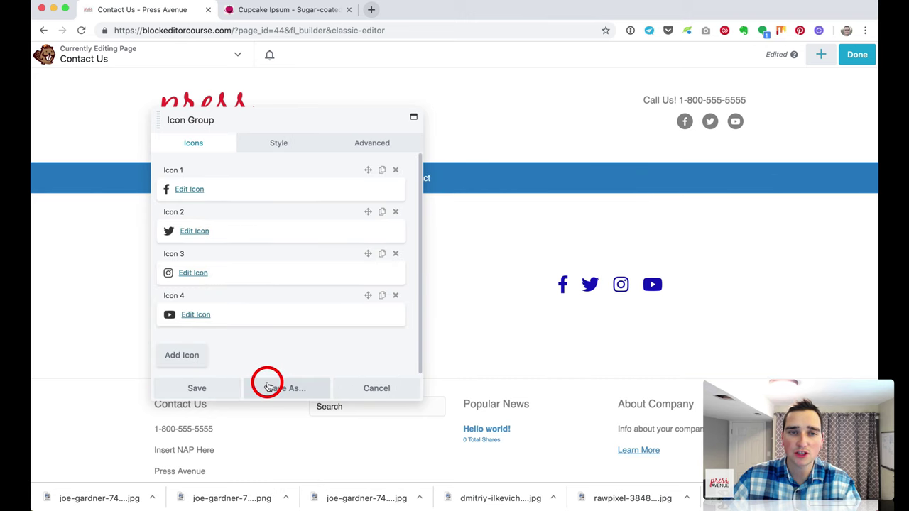
Step: Give the icon group a 56 px size and blue #0072ed colour, then save
{"action": "left_click", "coordinate": [274, 143]}
{"action": "left_click", "coordinate": [179, 219]}
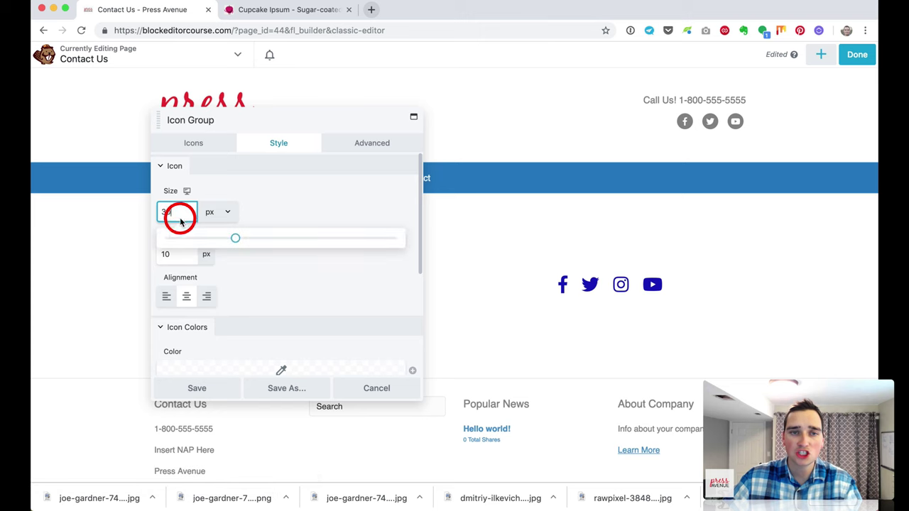
{"action": "left_click_drag", "start_coordinate": [233, 239], "coordinate": [291, 243]}
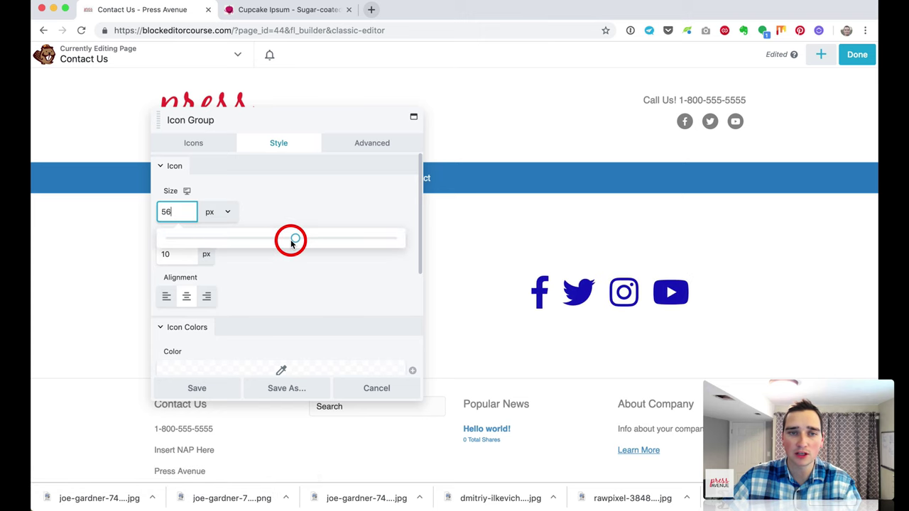
{"action": "scroll", "coordinate": [284, 263], "scroll_direction": "down", "scroll_amount": 3}
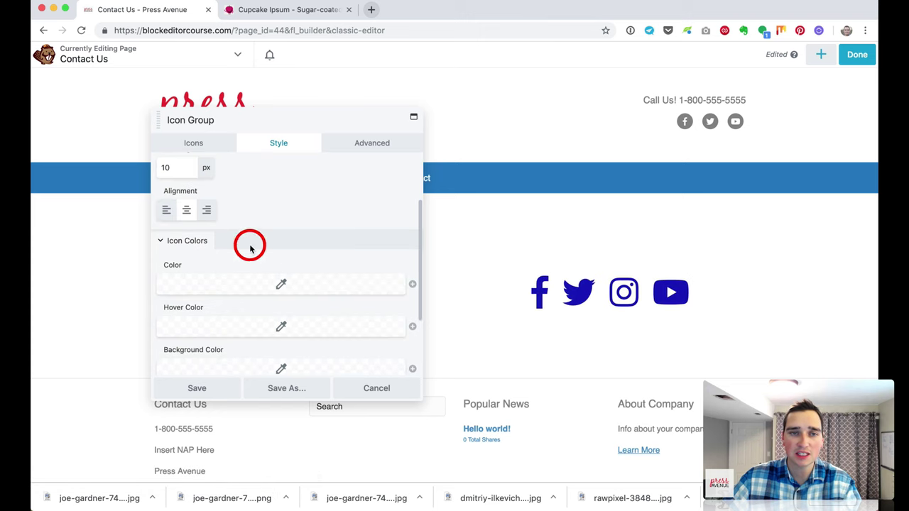
{"action": "scroll", "coordinate": [305, 217], "scroll_direction": "down", "scroll_amount": 2}
{"action": "left_click", "coordinate": [302, 217]}
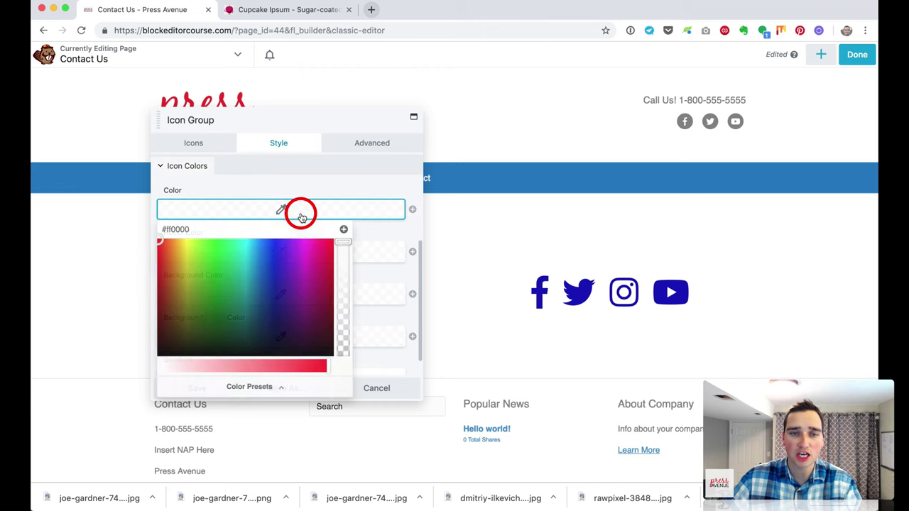
{"action": "mouse_move", "coordinate": [286, 265]}
{"action": "left_mouse_down"}
{"action": "mouse_move", "coordinate": [166, 253]}
{"action": "mouse_move", "coordinate": [147, 241]}
{"action": "mouse_move", "coordinate": [220, 265]}
{"action": "mouse_move", "coordinate": [223, 245]}
{"action": "mouse_move", "coordinate": [276, 249]}
{"action": "mouse_move", "coordinate": [261, 250]}
{"action": "left_mouse_up"}
{"action": "left_click", "coordinate": [272, 178]}
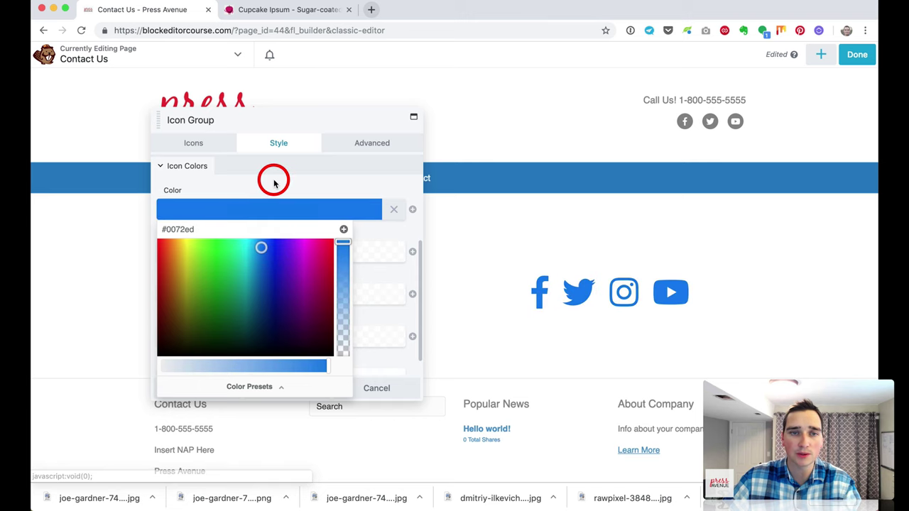
{"action": "scroll", "coordinate": [285, 258], "scroll_direction": "down", "scroll_amount": 1}
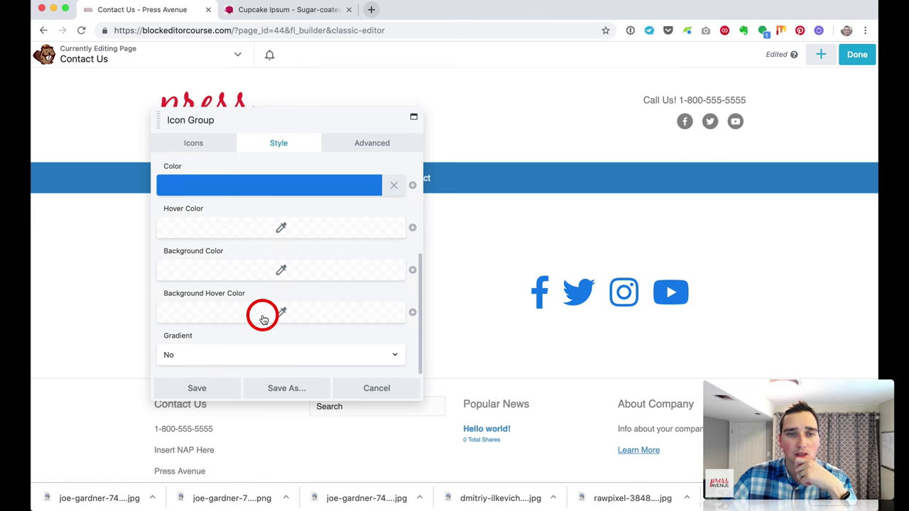
{"action": "left_click", "coordinate": [211, 386]}
Step: Add a centred 'Connect With Us' text block above the icons with 0 bottom margin and font size 24
{"action": "left_click", "coordinate": [829, 54]}
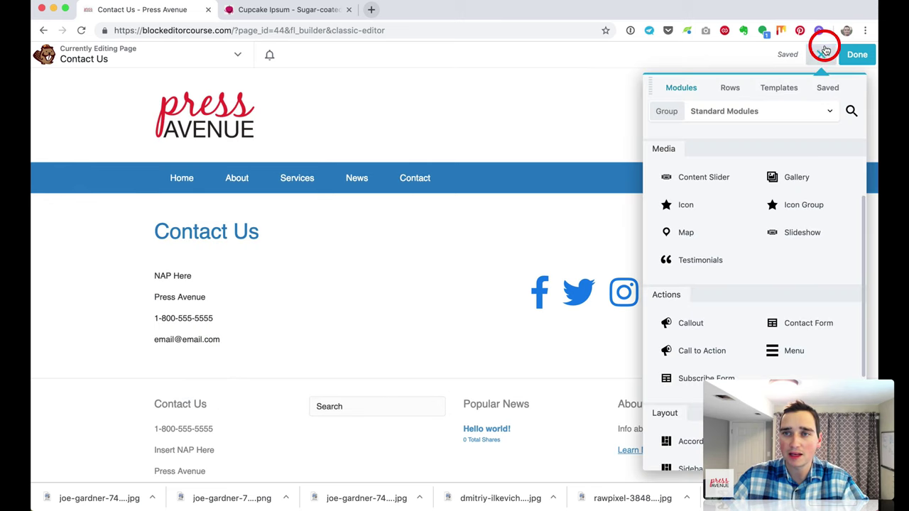
{"action": "left_click", "coordinate": [679, 91]}
{"action": "left_click_drag", "start_coordinate": [807, 229], "coordinate": [662, 318]}
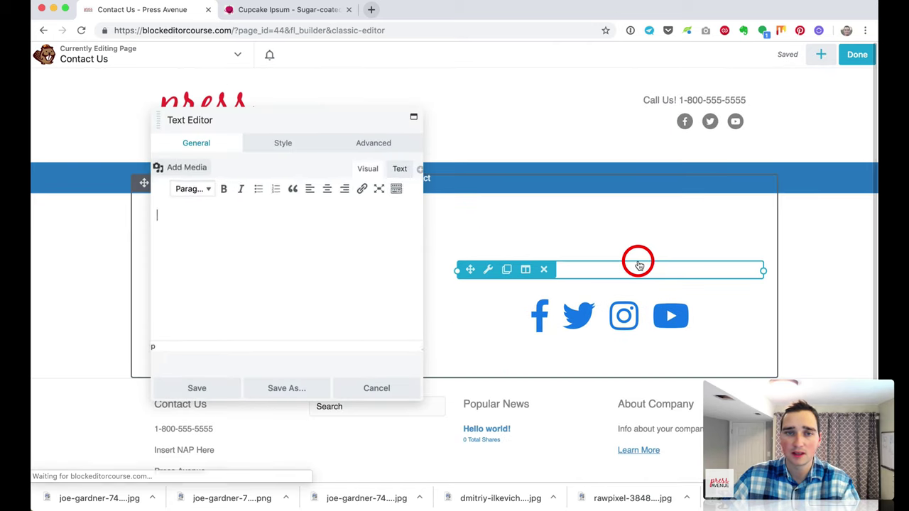
{"action": "type", "text": "Connect With Us"}
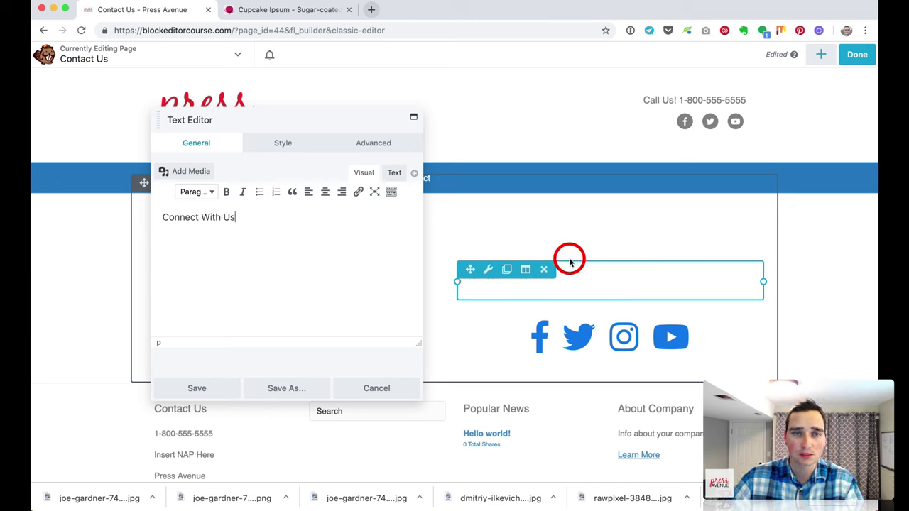
{"action": "left_click", "coordinate": [324, 192]}
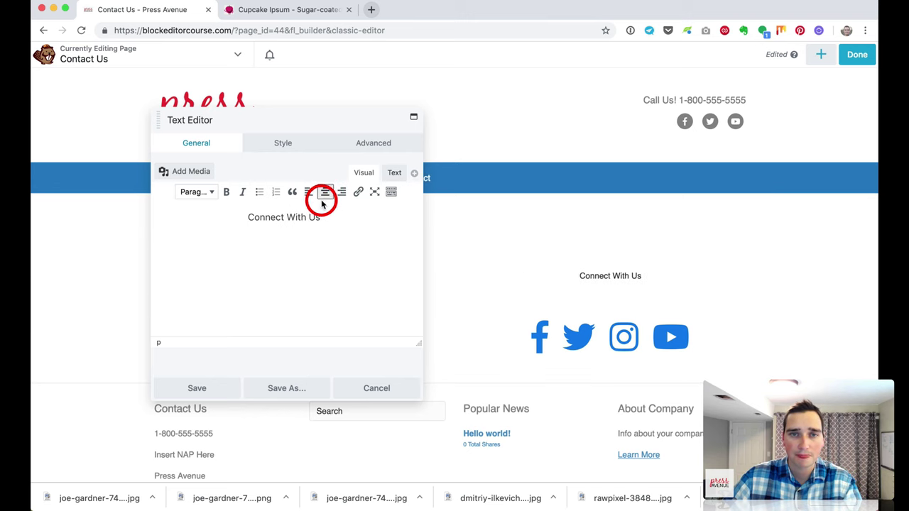
{"action": "left_click", "coordinate": [374, 143]}
{"action": "left_click", "coordinate": [291, 211]}
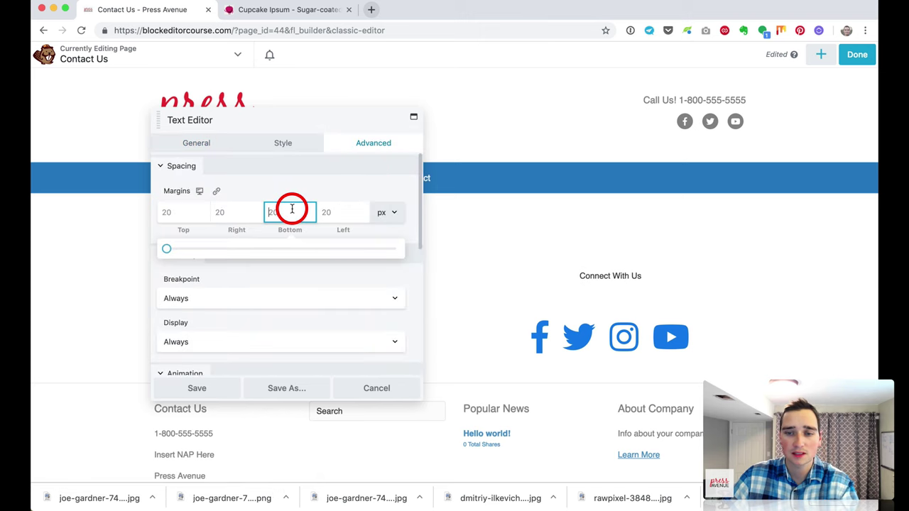
{"action": "type", "text": "0"}
{"action": "left_click", "coordinate": [269, 142]}
{"action": "left_click", "coordinate": [196, 235]}
{"action": "left_click", "coordinate": [184, 306]}
{"action": "left_click_drag", "start_coordinate": [170, 341], "coordinate": [214, 338]}
{"action": "left_click", "coordinate": [220, 384]}
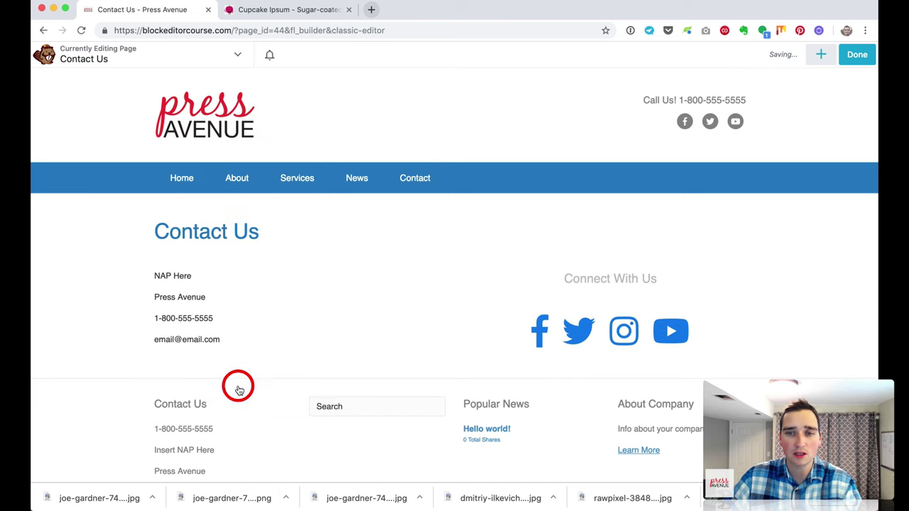
Step: Set the icon group's top margin to 0 and save
{"action": "left_click", "coordinate": [563, 342]}
{"action": "left_click", "coordinate": [357, 151]}
{"action": "left_click", "coordinate": [193, 221]}
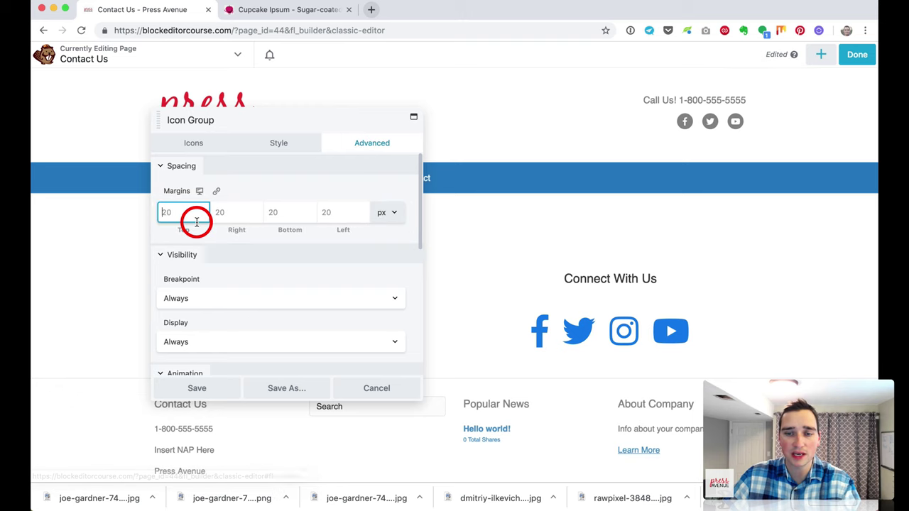
{"action": "type", "text": "0"}
{"action": "left_click", "coordinate": [222, 382]}
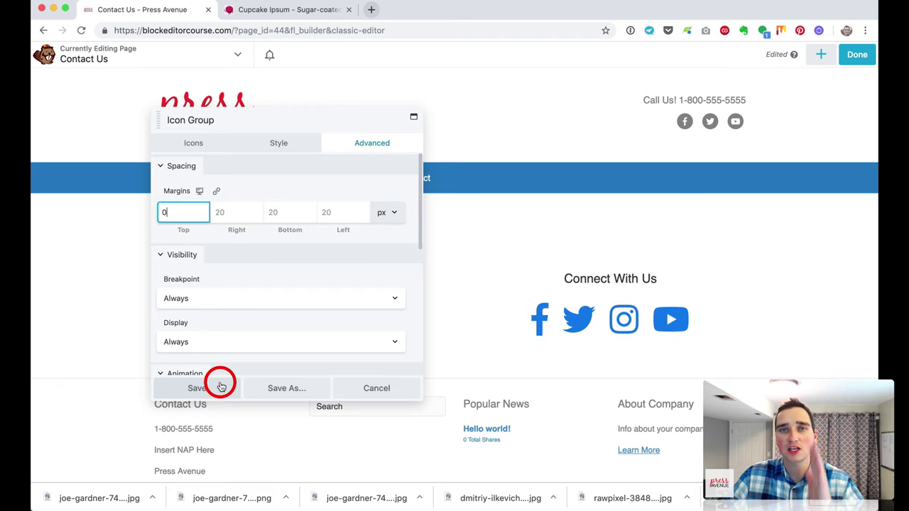
{"action": "scroll", "coordinate": [455, 255], "scroll_direction": "down", "scroll_amount": 2}
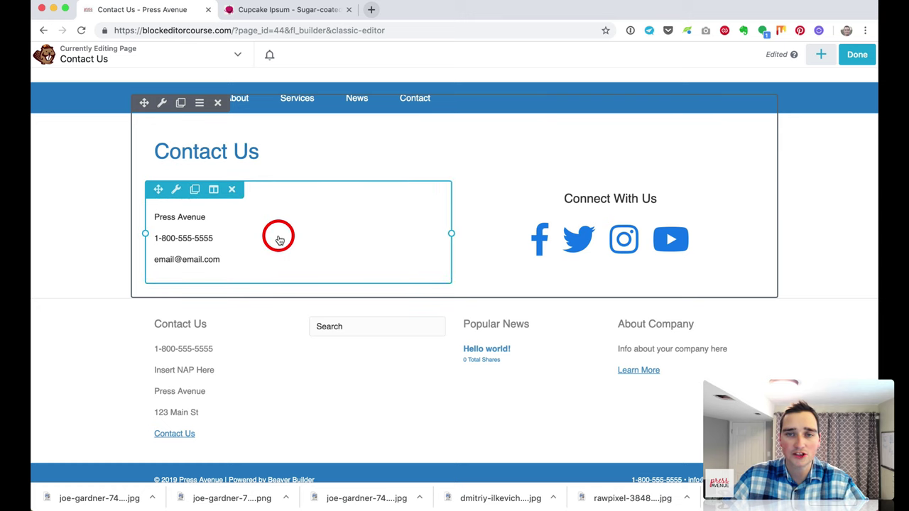
{"action": "left_click", "coordinate": [820, 57]}
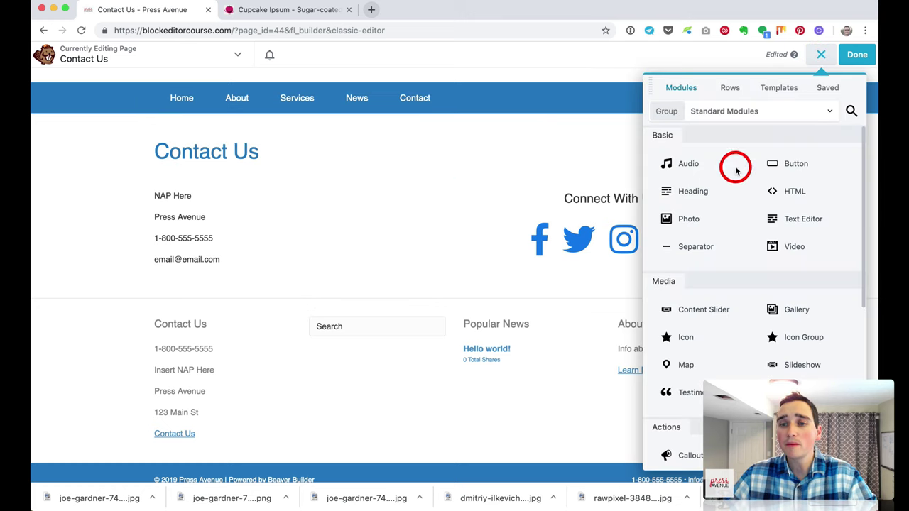
{"action": "scroll", "coordinate": [763, 298], "scroll_direction": "down", "scroll_amount": 2}
{"action": "scroll", "coordinate": [759, 292], "scroll_direction": "down", "scroll_amount": 3}
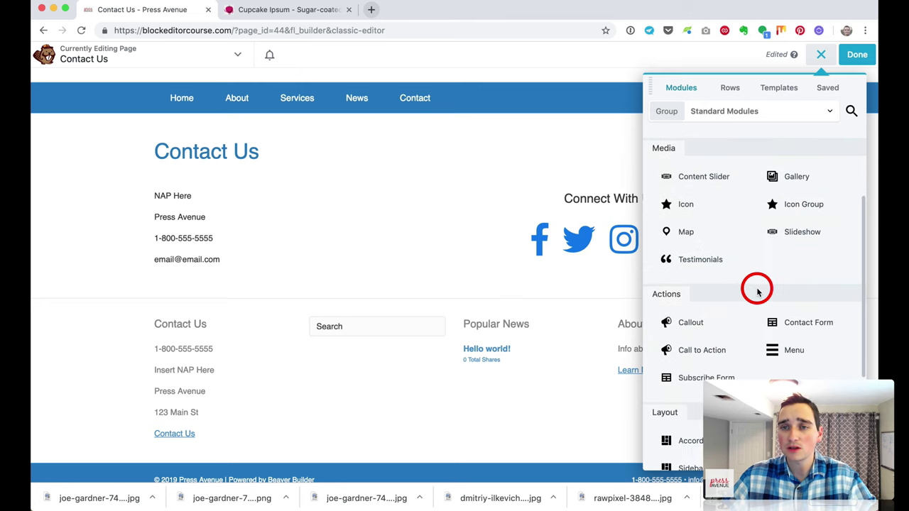
{"action": "scroll", "coordinate": [801, 291], "scroll_direction": "up", "scroll_amount": 5}
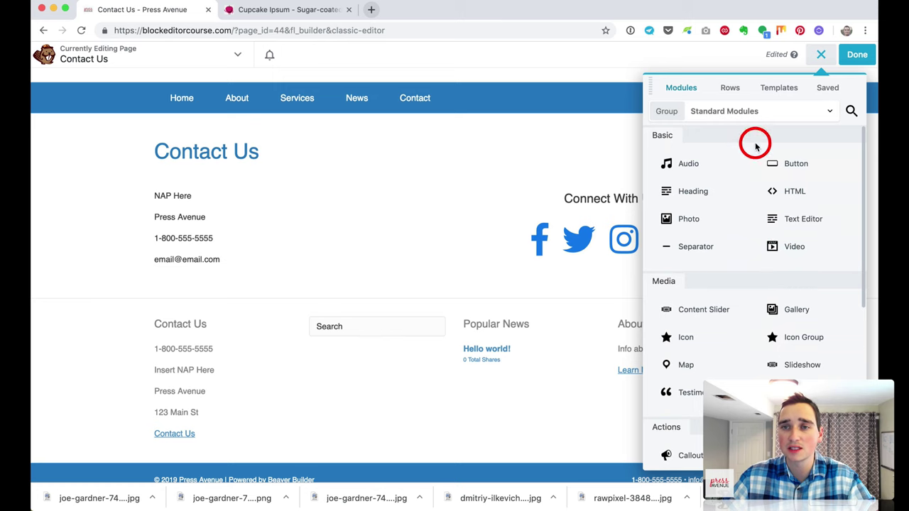
Step: Add a Ninja Forms widget below the icons embedding the Contact Us form with its title shown
{"action": "left_click", "coordinate": [717, 114]}
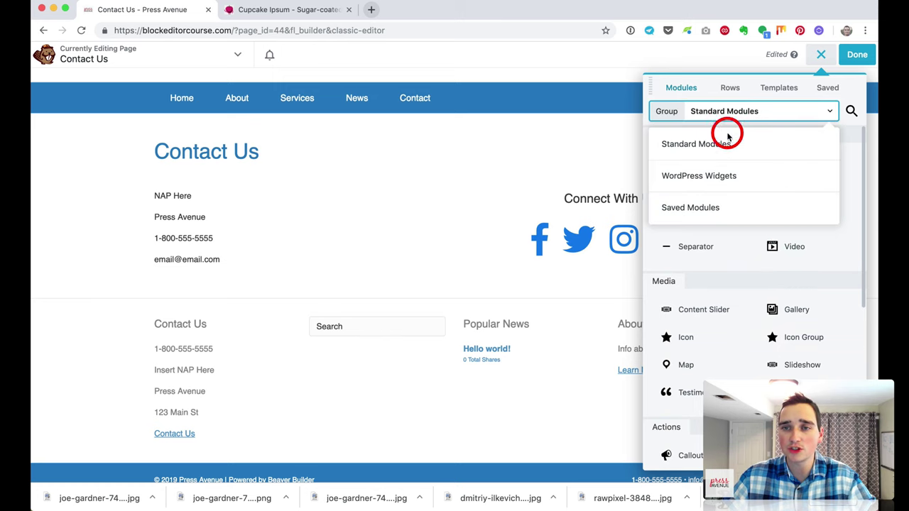
{"action": "left_click", "coordinate": [733, 176]}
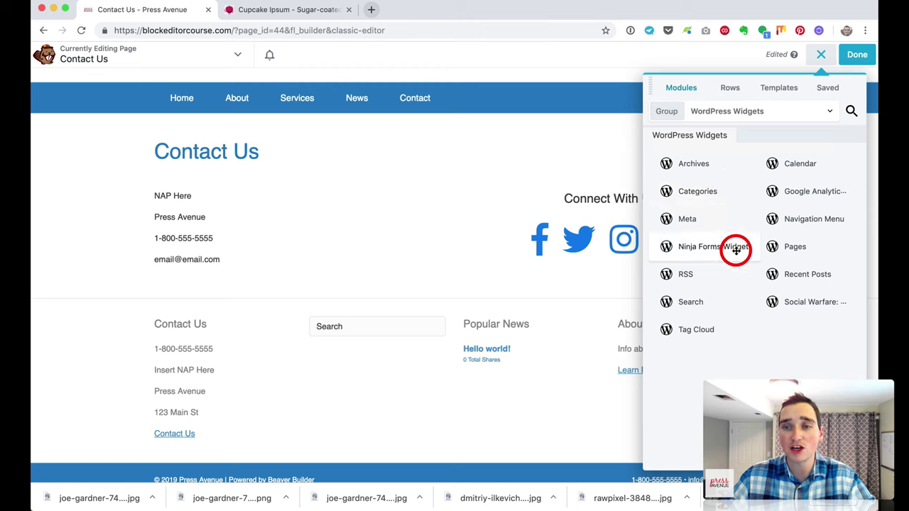
{"action": "left_click_drag", "start_coordinate": [736, 248], "coordinate": [538, 362]}
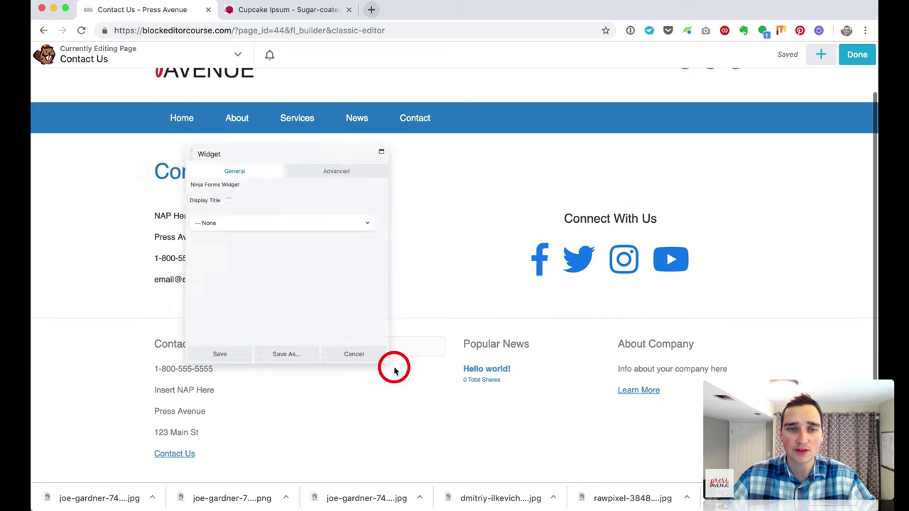
{"action": "left_click", "coordinate": [205, 212]}
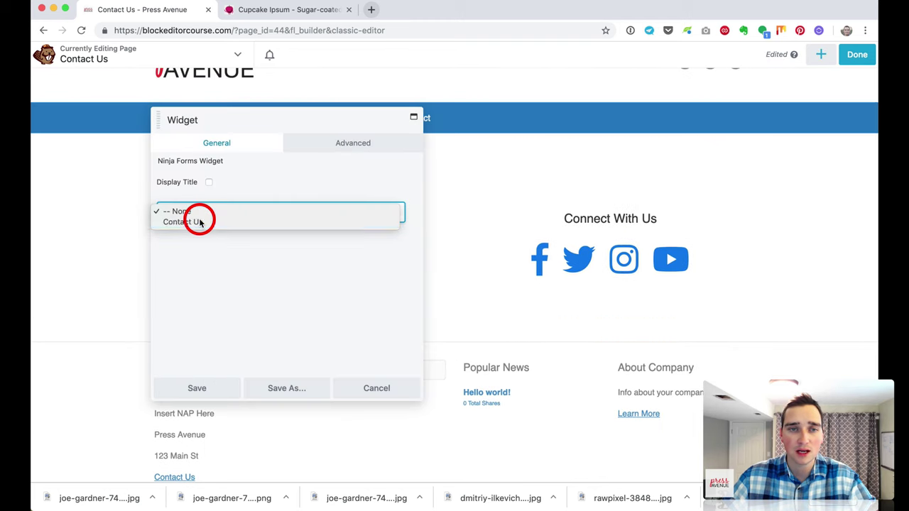
{"action": "left_click", "coordinate": [206, 223]}
{"action": "left_click", "coordinate": [208, 183]}
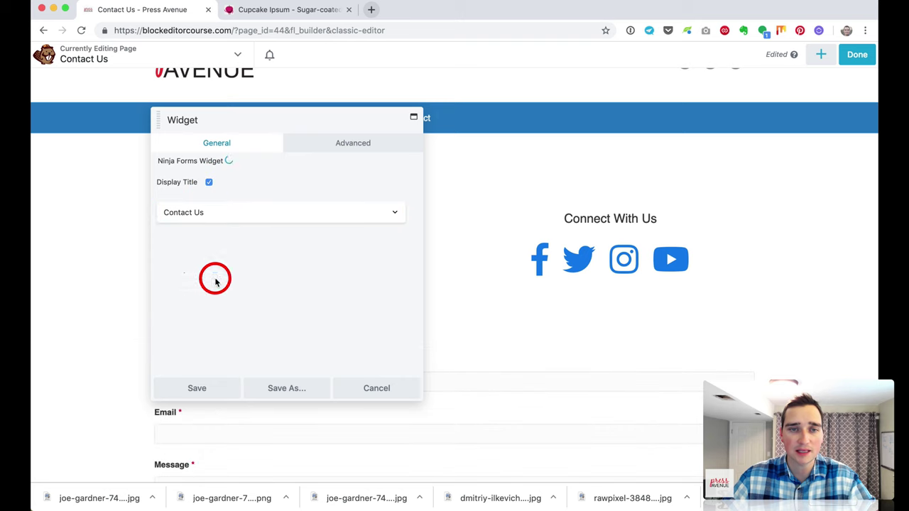
{"action": "left_click", "coordinate": [213, 387]}
Step: Reselect the Contact Us form in the widget, toggle its title display, and save
{"action": "scroll", "coordinate": [794, 255], "scroll_direction": "down", "scroll_amount": 3}
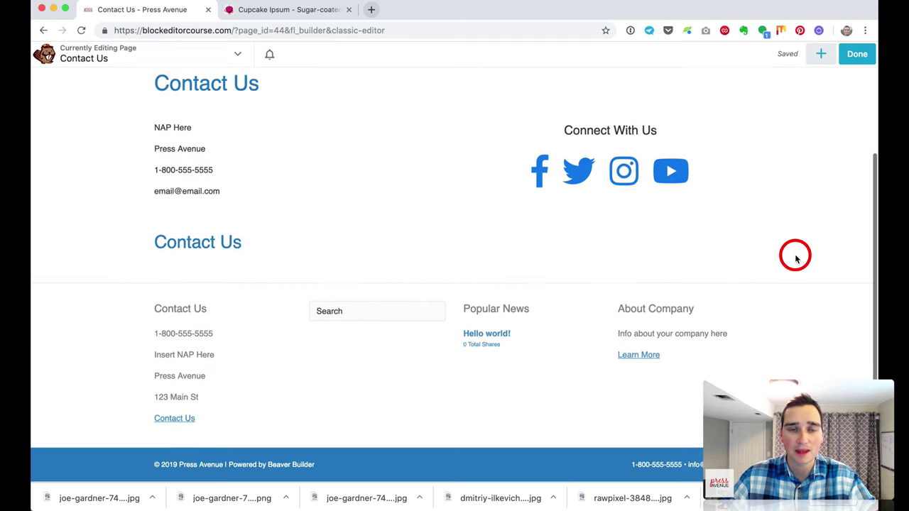
{"action": "left_click", "coordinate": [379, 247]}
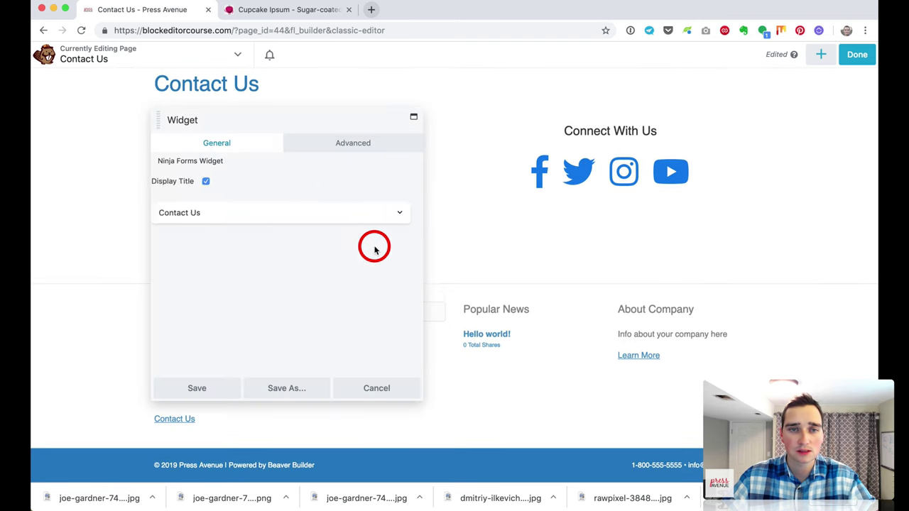
{"action": "left_click_drag", "start_coordinate": [251, 118], "coordinate": [604, 124]}
{"action": "left_click", "coordinate": [571, 215]}
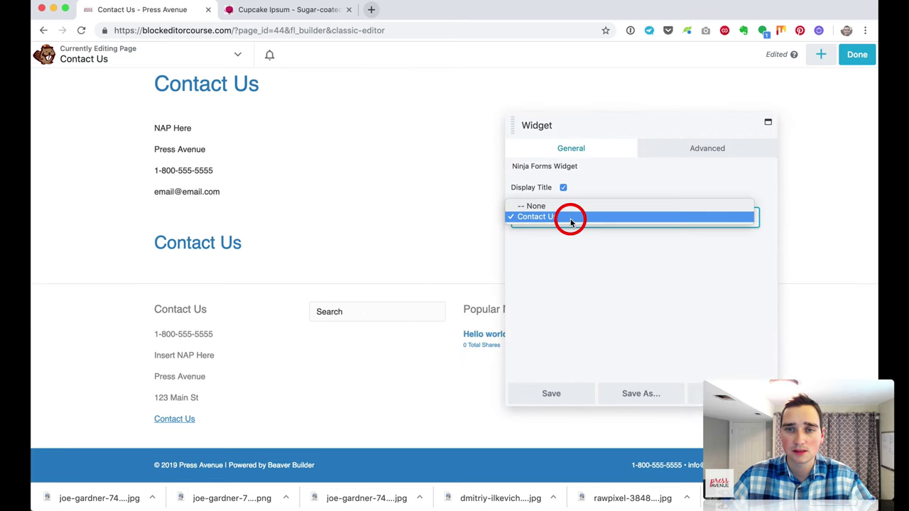
{"action": "left_click", "coordinate": [571, 218]}
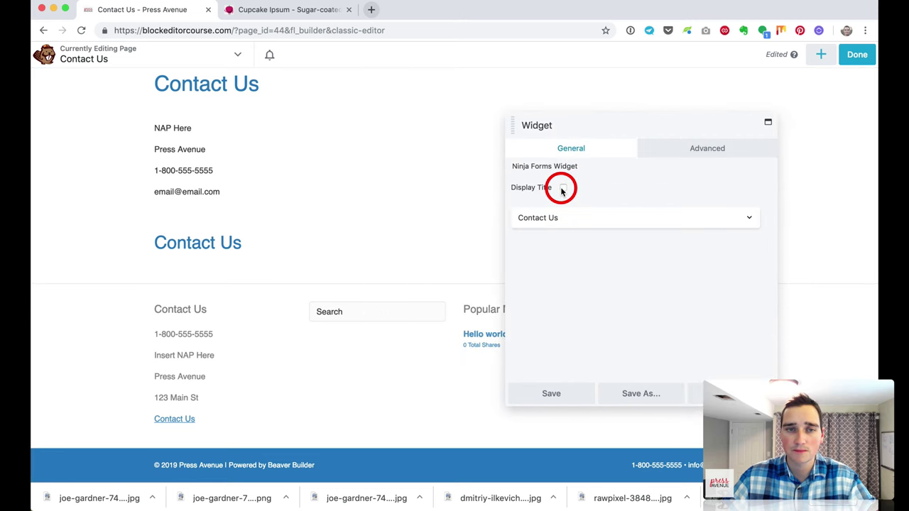
{"action": "left_click", "coordinate": [562, 189]}
{"action": "left_click", "coordinate": [702, 149]}
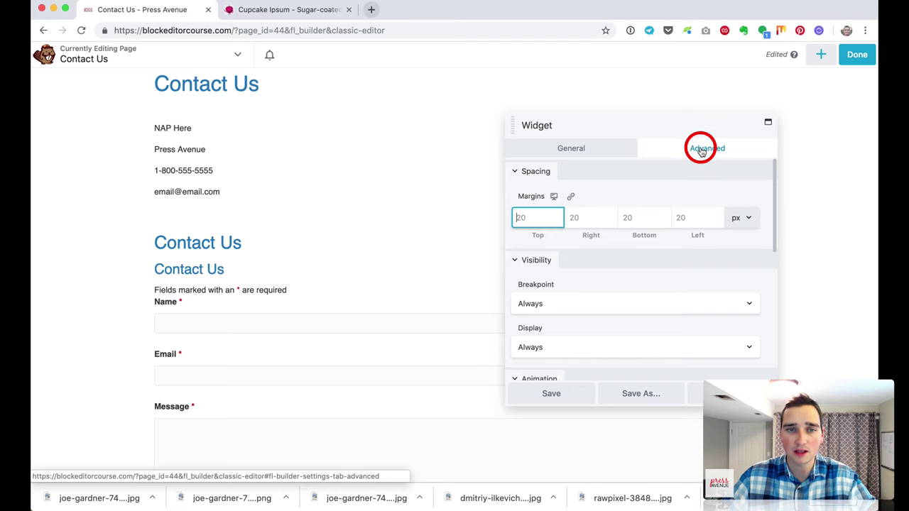
{"action": "left_click", "coordinate": [575, 395]}
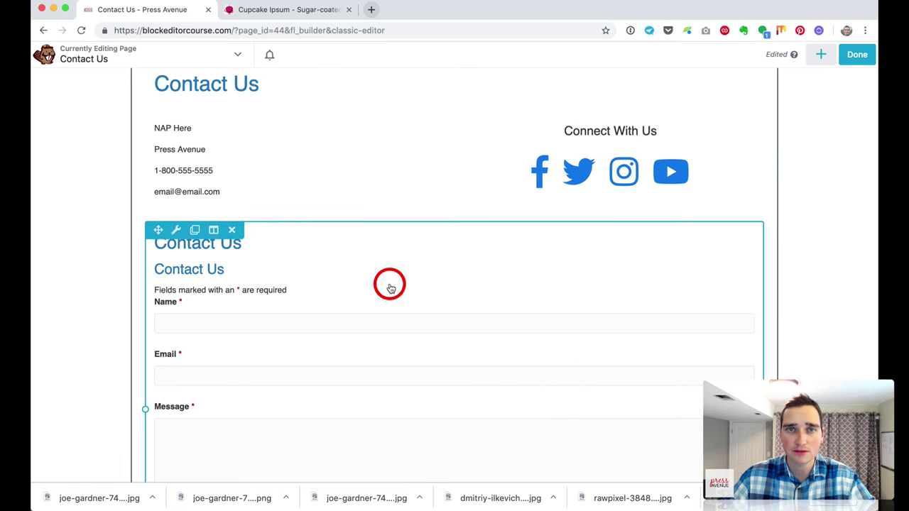
Step: Finish editing and publish the Contact Us page
{"action": "scroll", "coordinate": [270, 246], "scroll_direction": "down", "scroll_amount": 5}
{"action": "scroll", "coordinate": [272, 246], "scroll_direction": "up", "scroll_amount": 4}
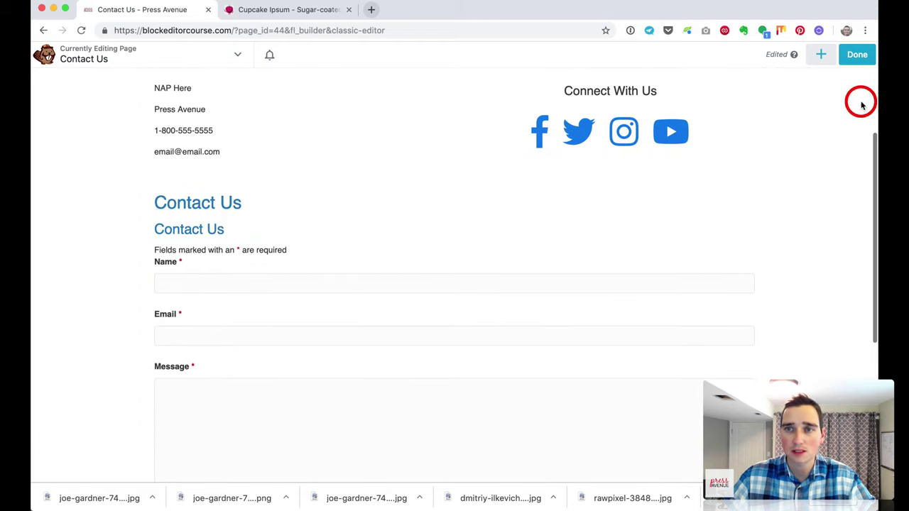
{"action": "left_click", "coordinate": [857, 63]}
{"action": "left_click", "coordinate": [822, 54]}
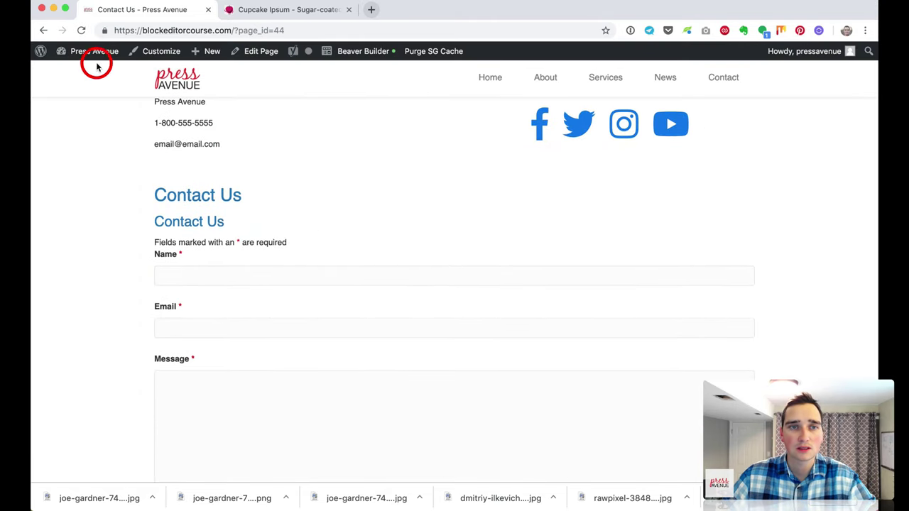
Step: Turn off the form widget's duplicate title in the builder and republish the page
{"action": "left_click", "coordinate": [82, 31]}
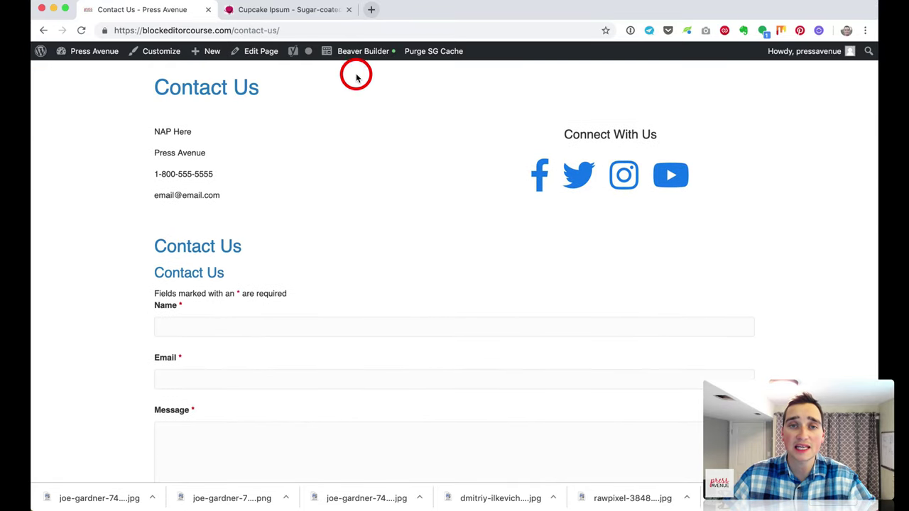
{"action": "left_click", "coordinate": [360, 52]}
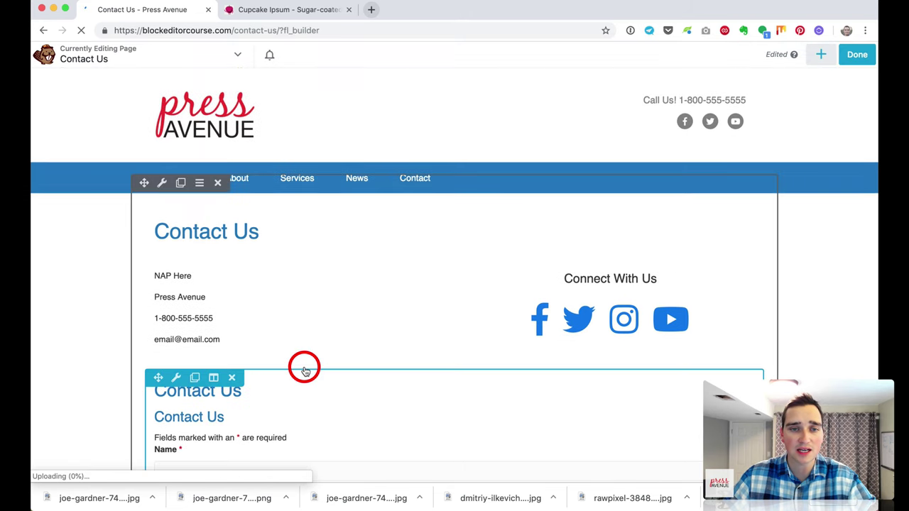
{"action": "left_click", "coordinate": [284, 312]}
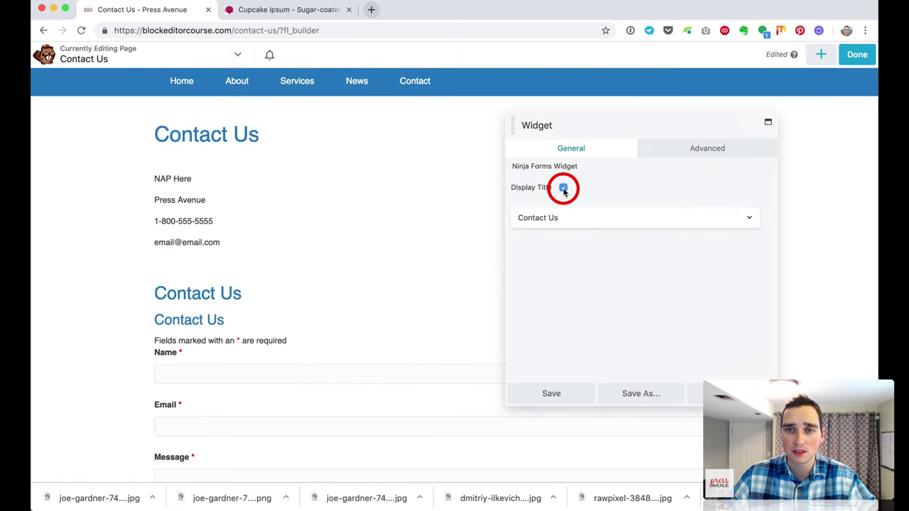
{"action": "left_click", "coordinate": [570, 396]}
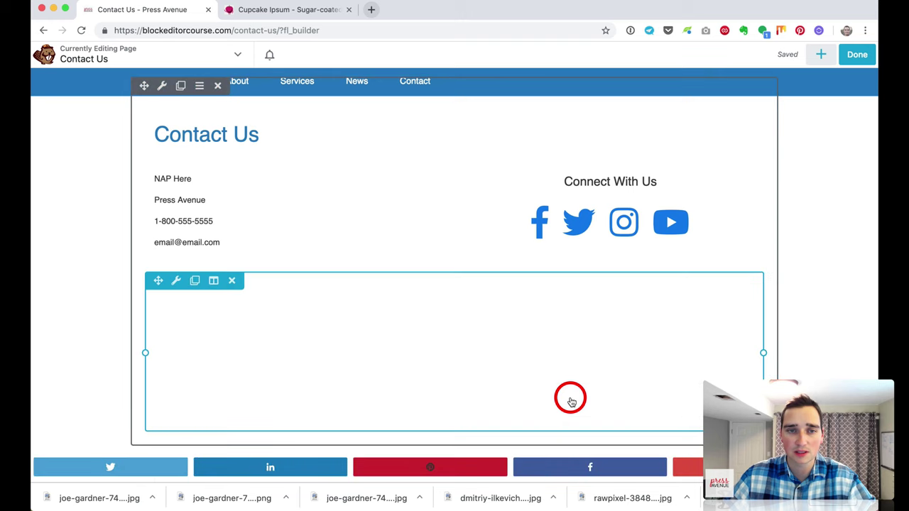
{"action": "left_click", "coordinate": [849, 55]}
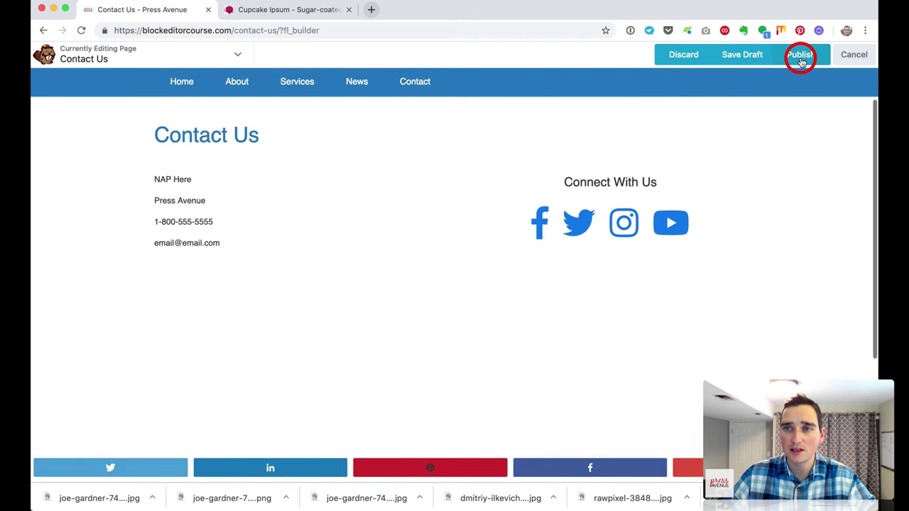
{"action": "left_click", "coordinate": [800, 57]}
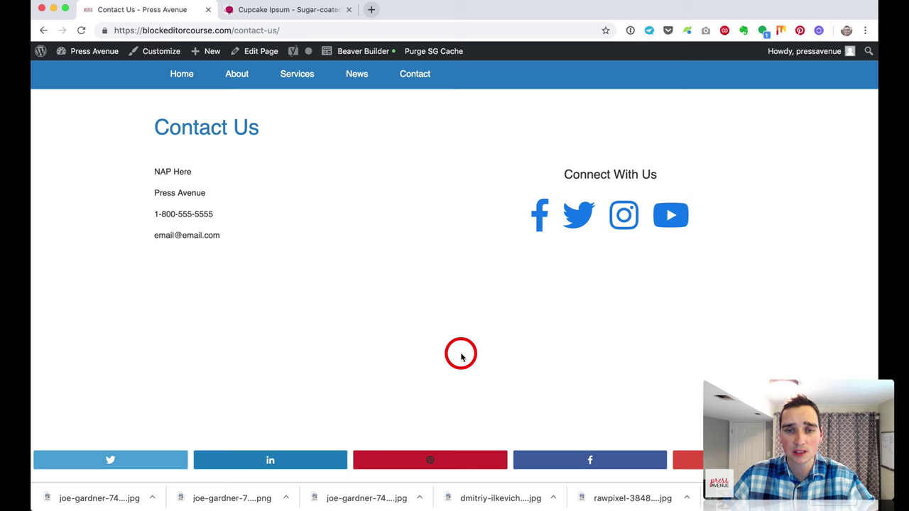
Step: Reload the live page and test the Name field's required-field validation
{"action": "left_click", "coordinate": [81, 30]}
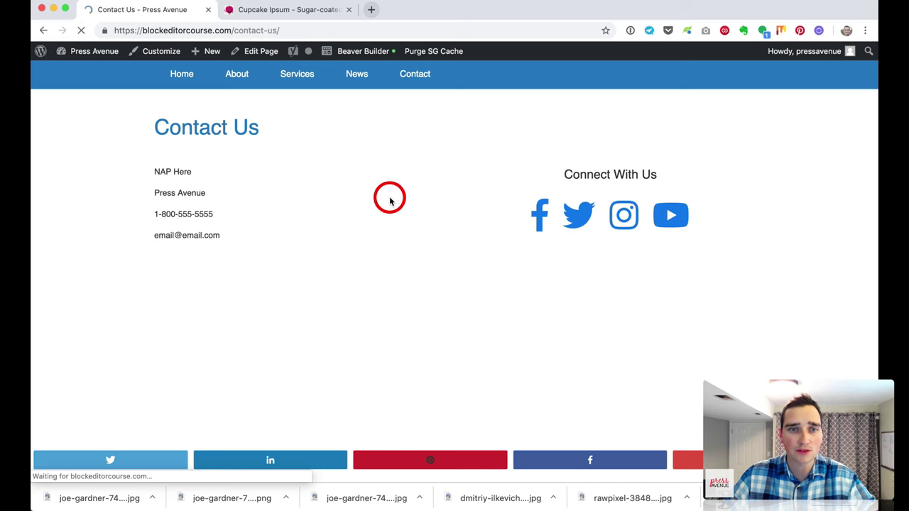
{"action": "left_click", "coordinate": [315, 335]}
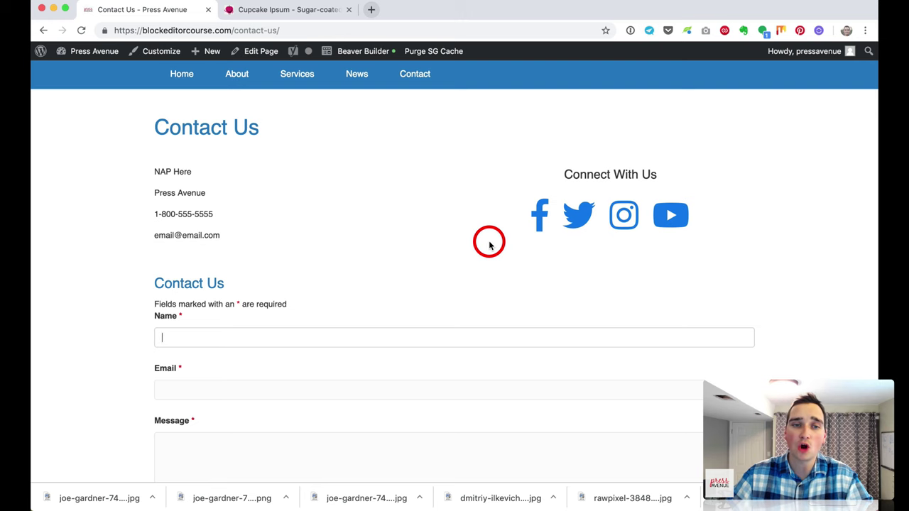
{"action": "scroll", "coordinate": [423, 264], "scroll_direction": "up", "scroll_amount": 3}
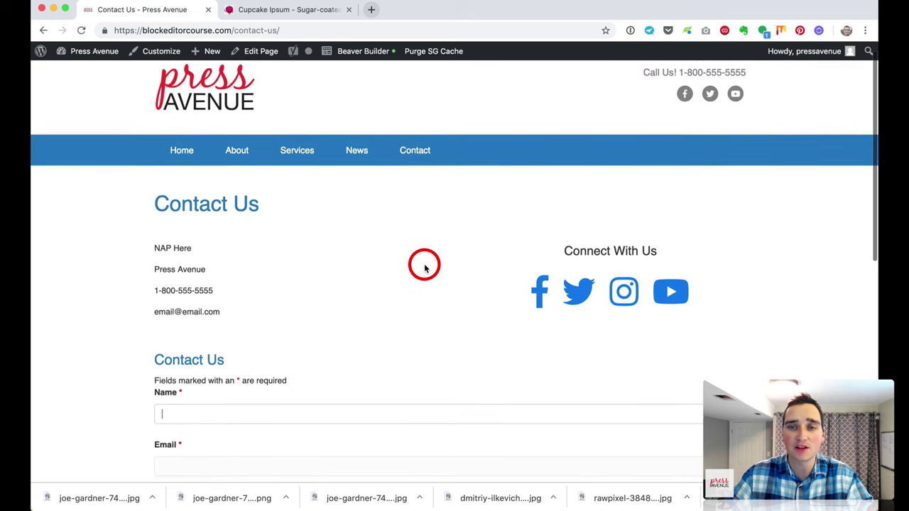
{"action": "scroll", "coordinate": [416, 263], "scroll_direction": "down", "scroll_amount": 3}
{"action": "key", "text": "Tab"}
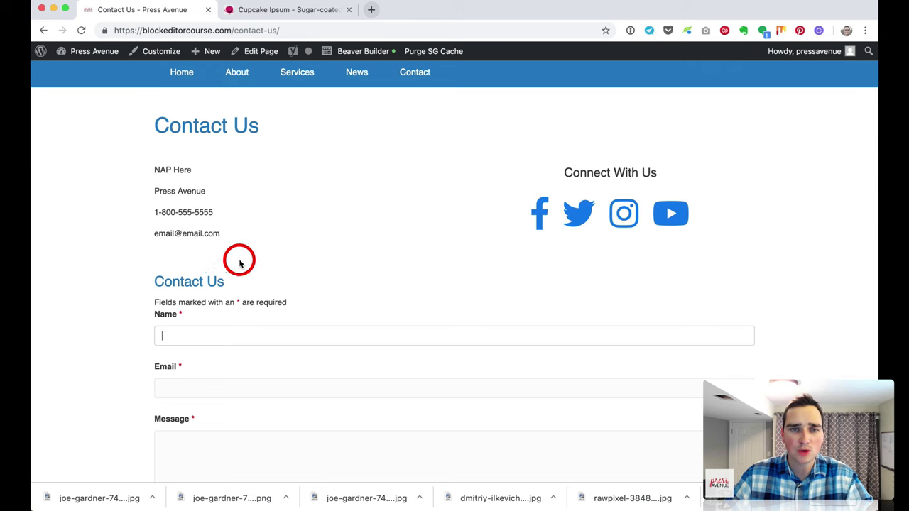
{"action": "left_click", "coordinate": [347, 55]}
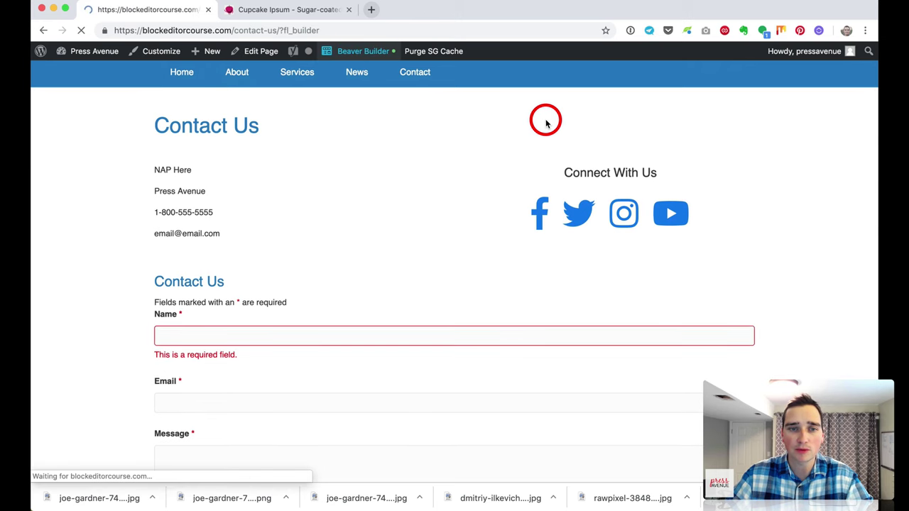
Step: Add a Separator below the contact details, colour it with the blue #0028e5 preset, and publish
{"action": "left_click", "coordinate": [816, 57]}
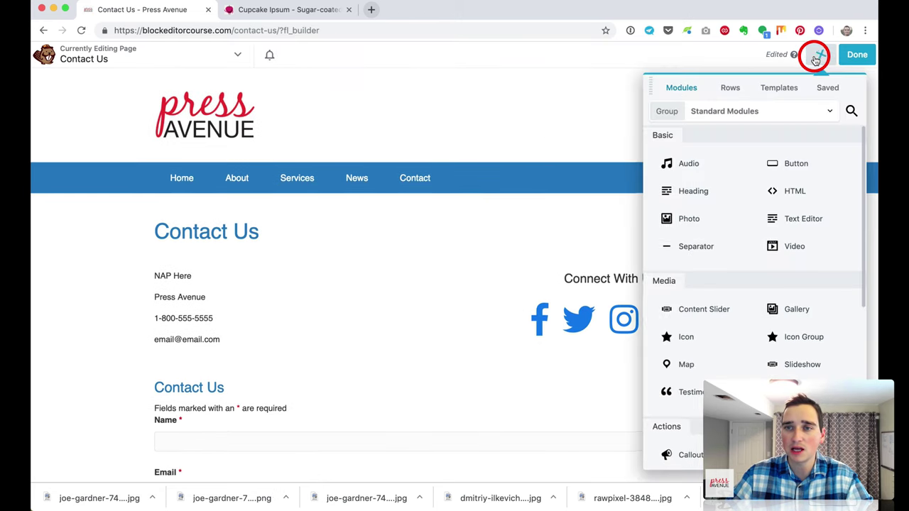
{"action": "left_click_drag", "start_coordinate": [710, 213], "coordinate": [483, 426]}
{"action": "scroll", "coordinate": [493, 428], "scroll_direction": "down", "scroll_amount": 3}
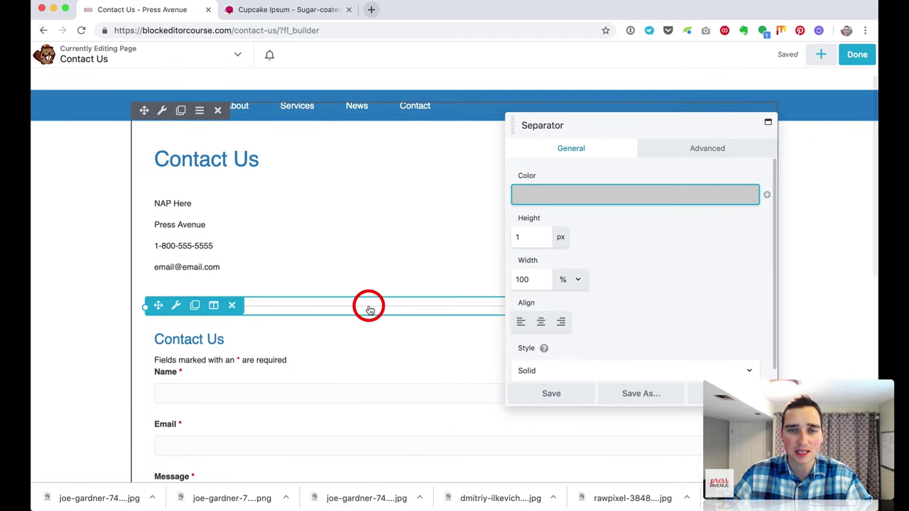
{"action": "left_click", "coordinate": [580, 191]}
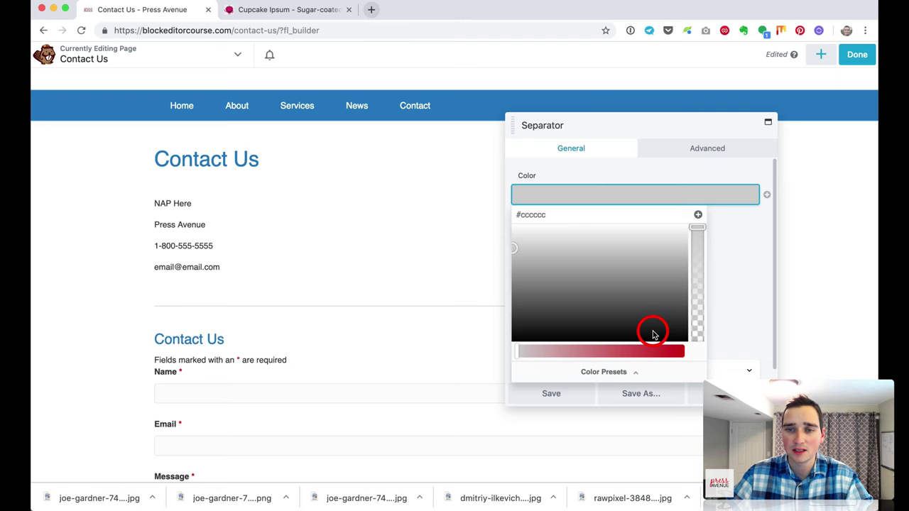
{"action": "left_click", "coordinate": [648, 377]}
{"action": "left_click", "coordinate": [580, 250]}
{"action": "left_click", "coordinate": [577, 395]}
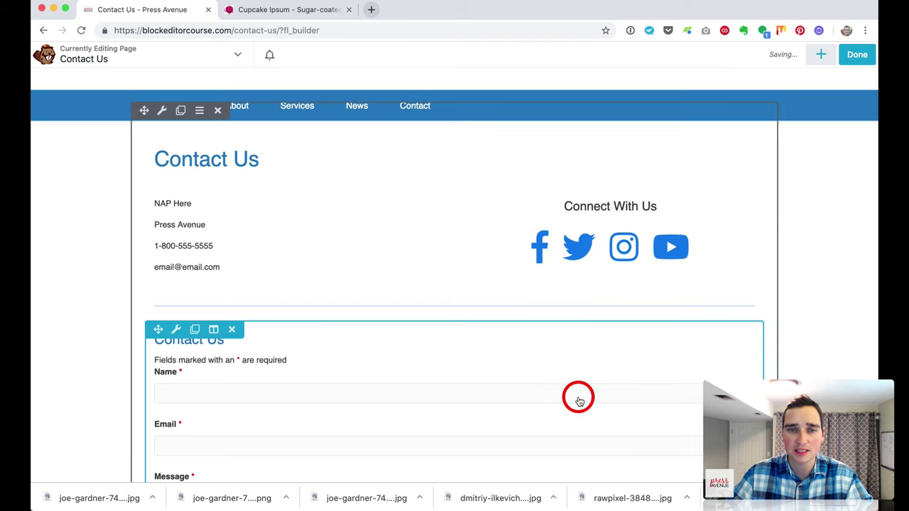
{"action": "left_click", "coordinate": [851, 69]}
{"action": "left_click", "coordinate": [812, 56]}
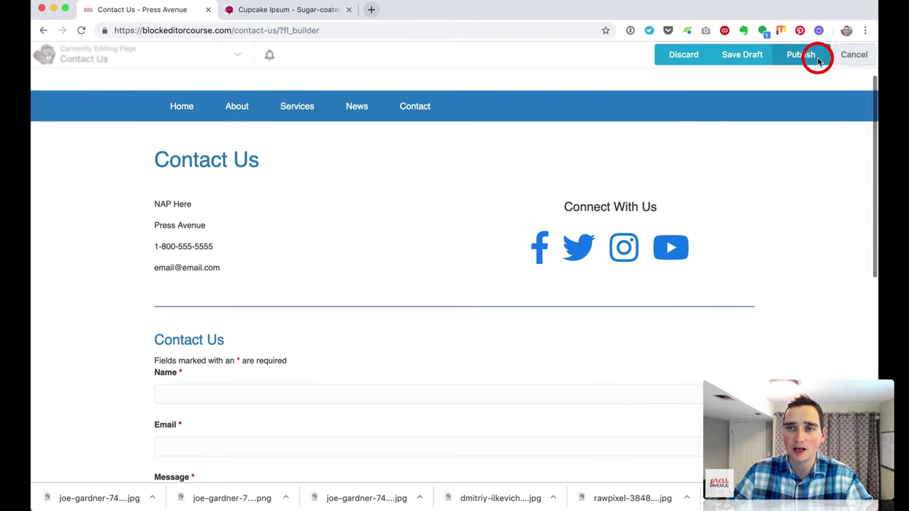
{"action": "scroll", "coordinate": [687, 291], "scroll_direction": "up", "scroll_amount": 1}
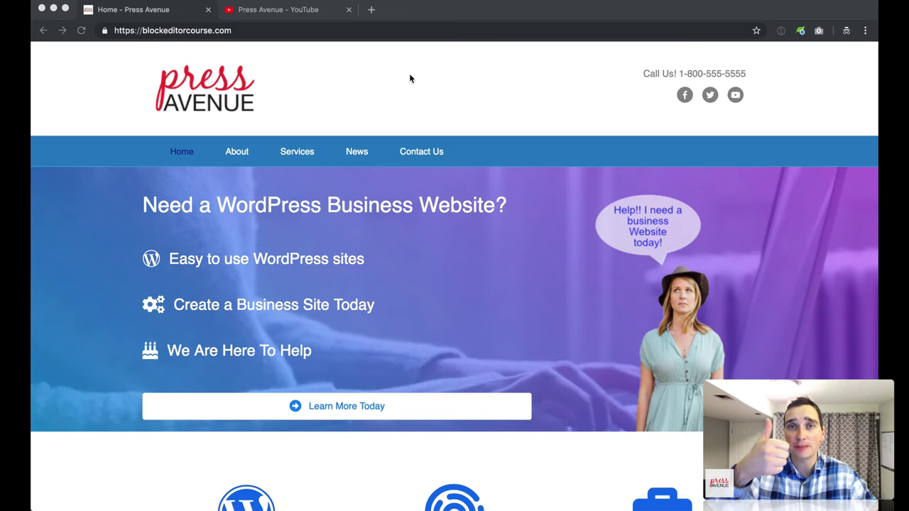
Step: Switch to the Press Avenue YouTube channel tab
{"action": "left_click", "coordinate": [289, 10]}
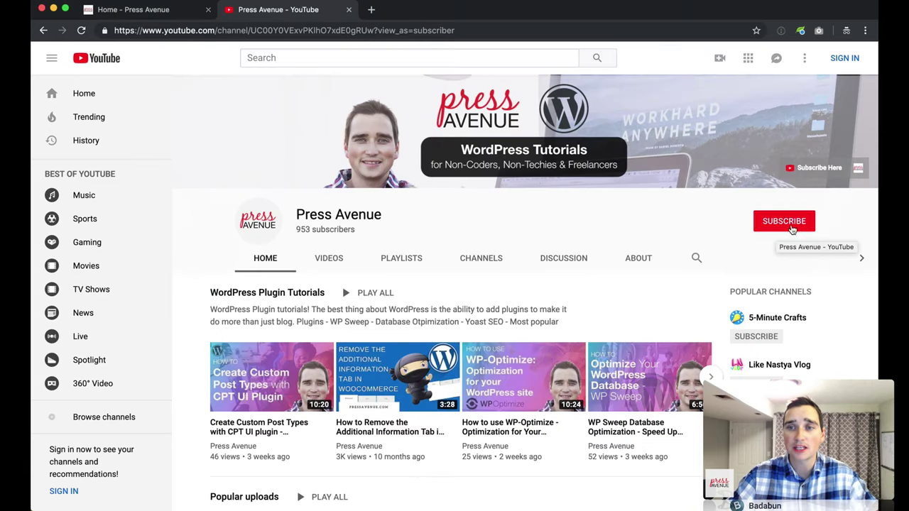